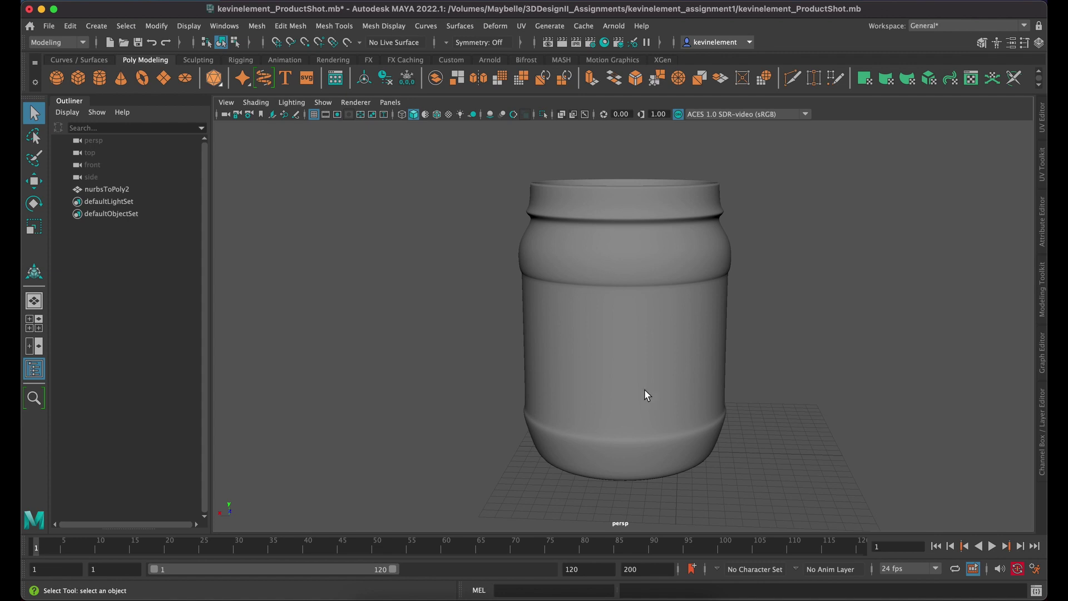
Step: Compare the jar's neck and ridge in unsmoothed and smooth-preview display
left_click(625, 308)
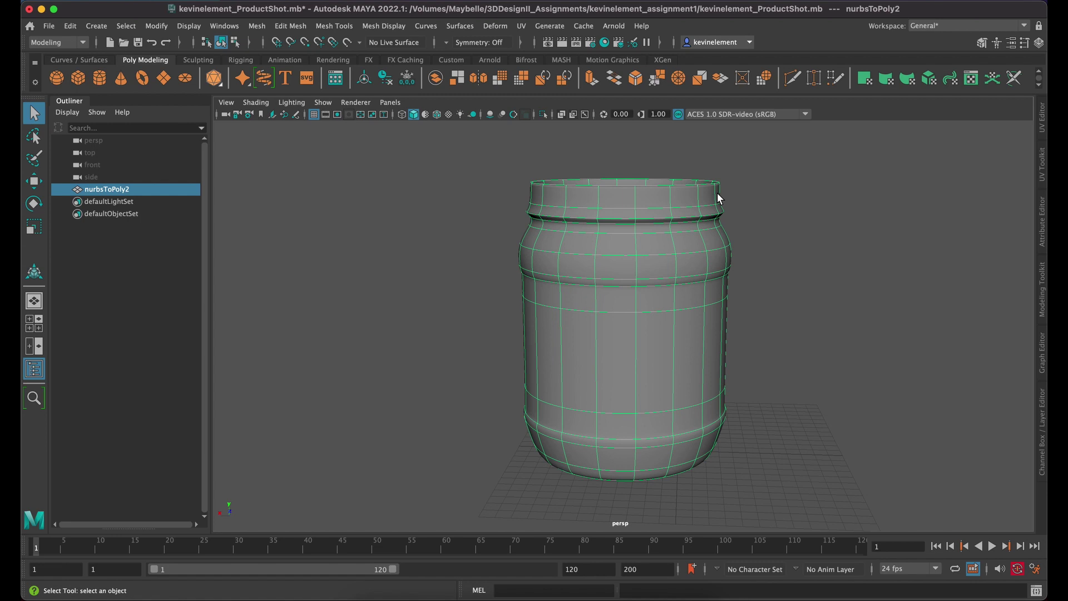
scroll(717, 198, "up", 4)
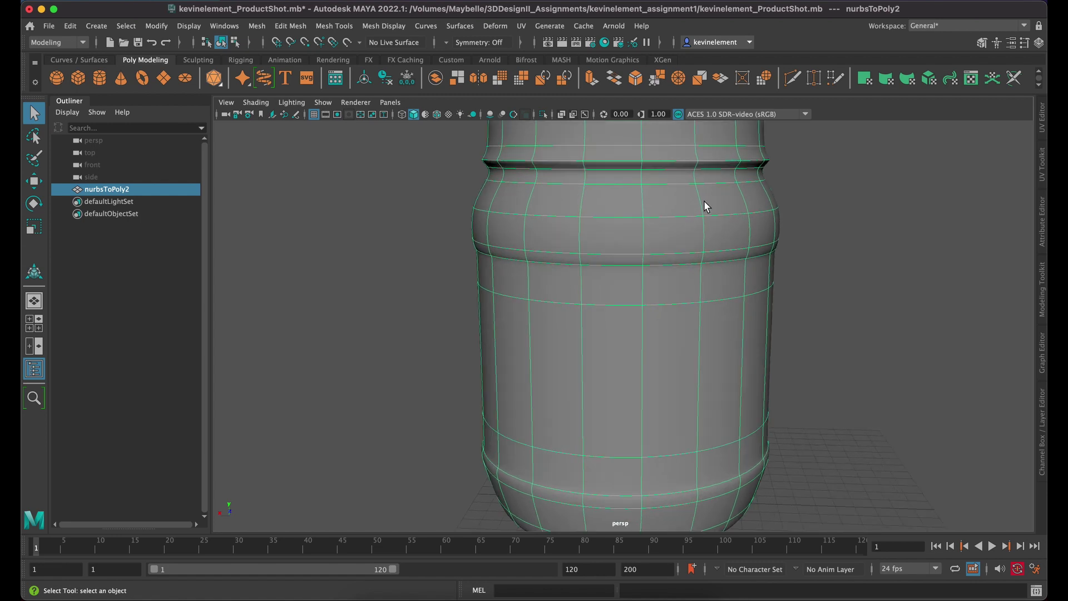
middle_click_drag(688, 204, 639, 276, "alt")
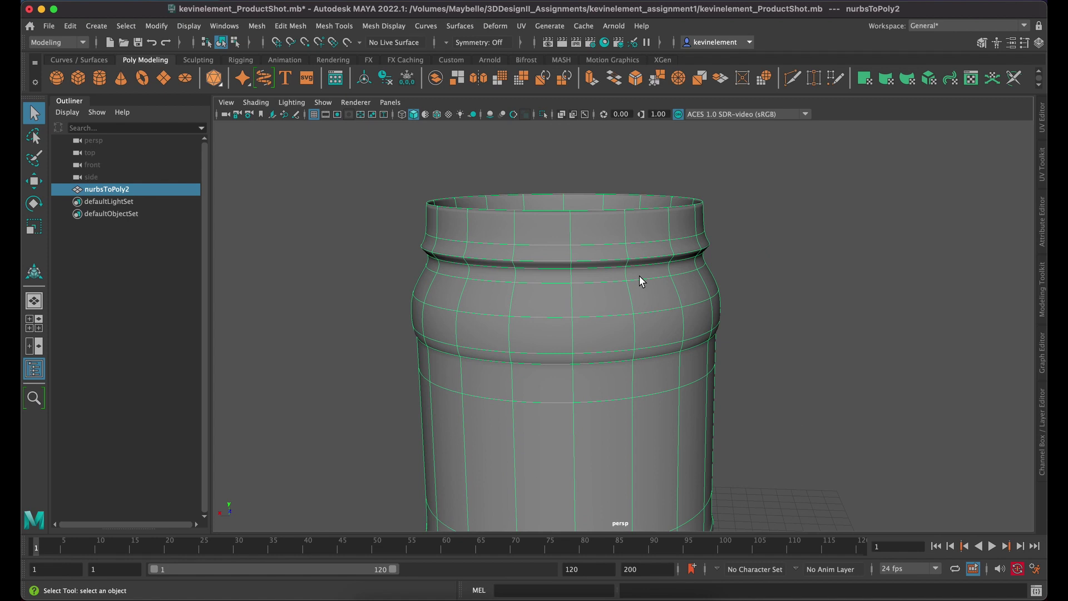
key("1")
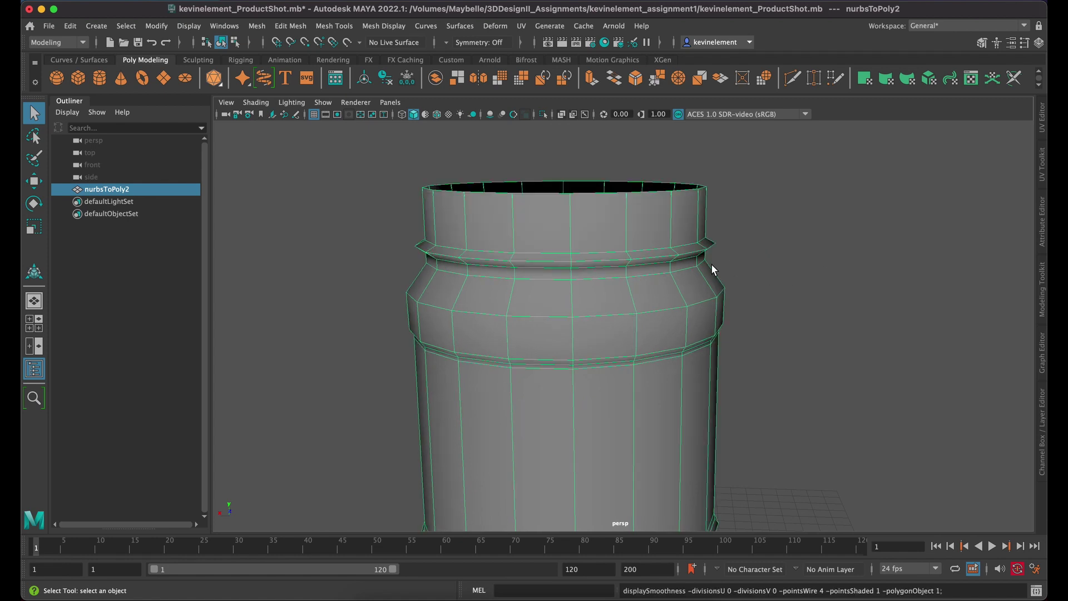
key("3")
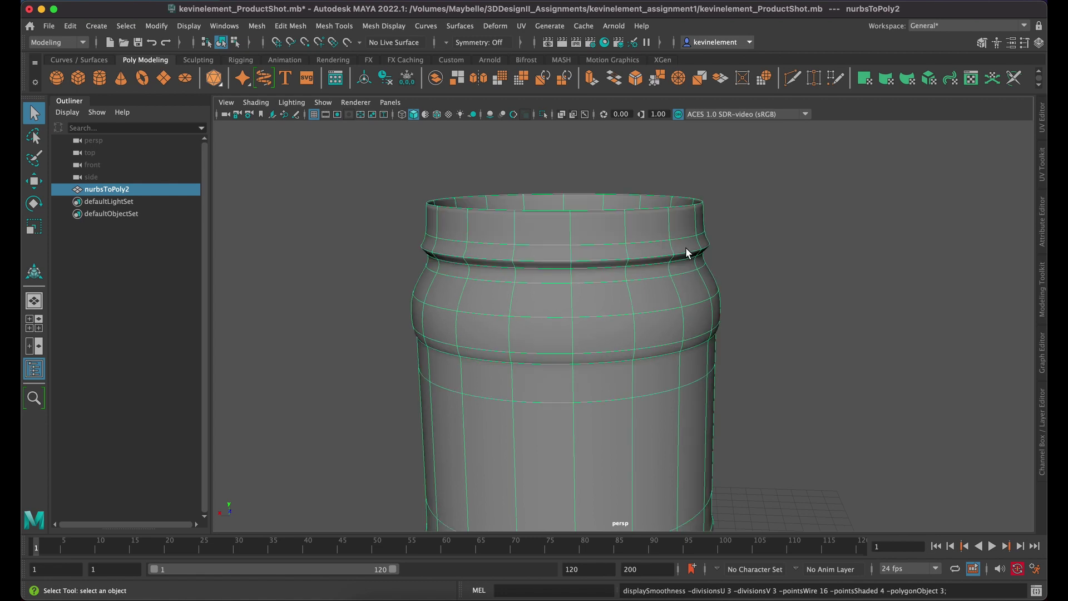
key("1")
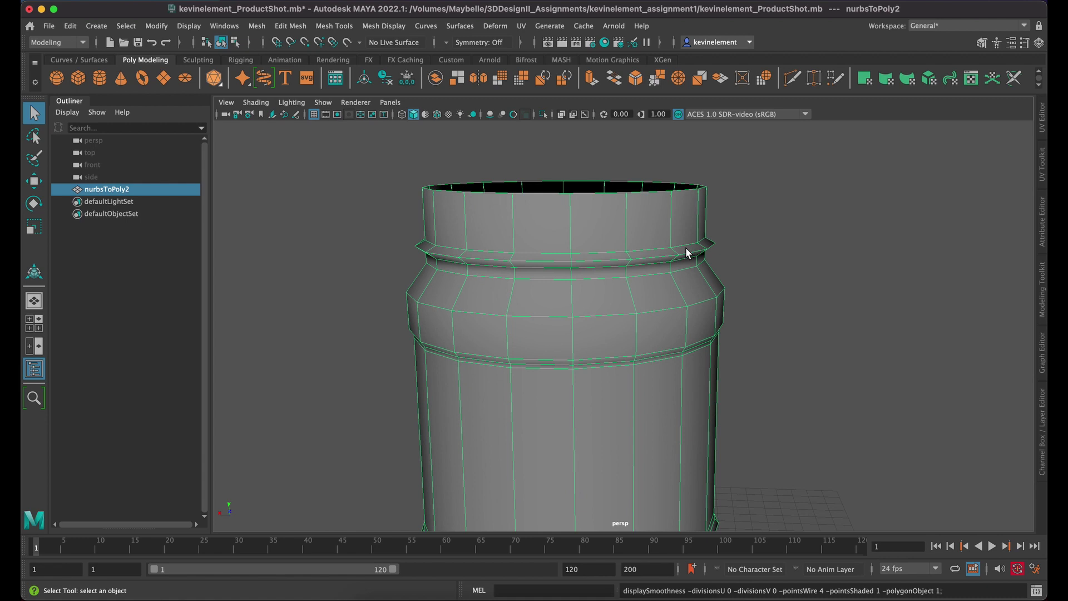
key("3")
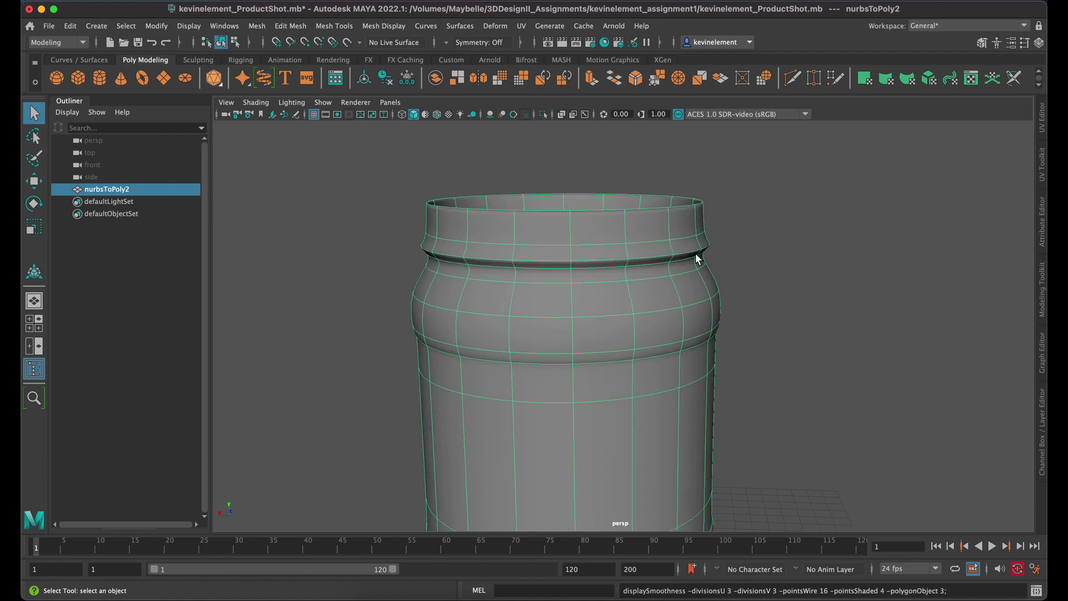
scroll(695, 253, "up", 3)
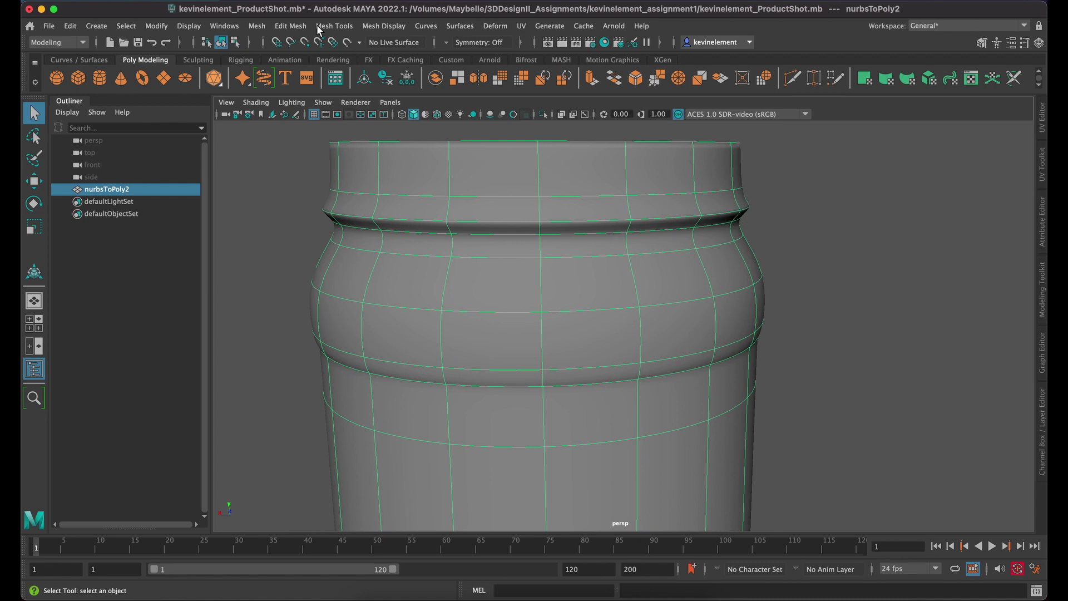
Step: Activate the Insert Edge Loop tool for the jar mesh
left_click(332, 26)
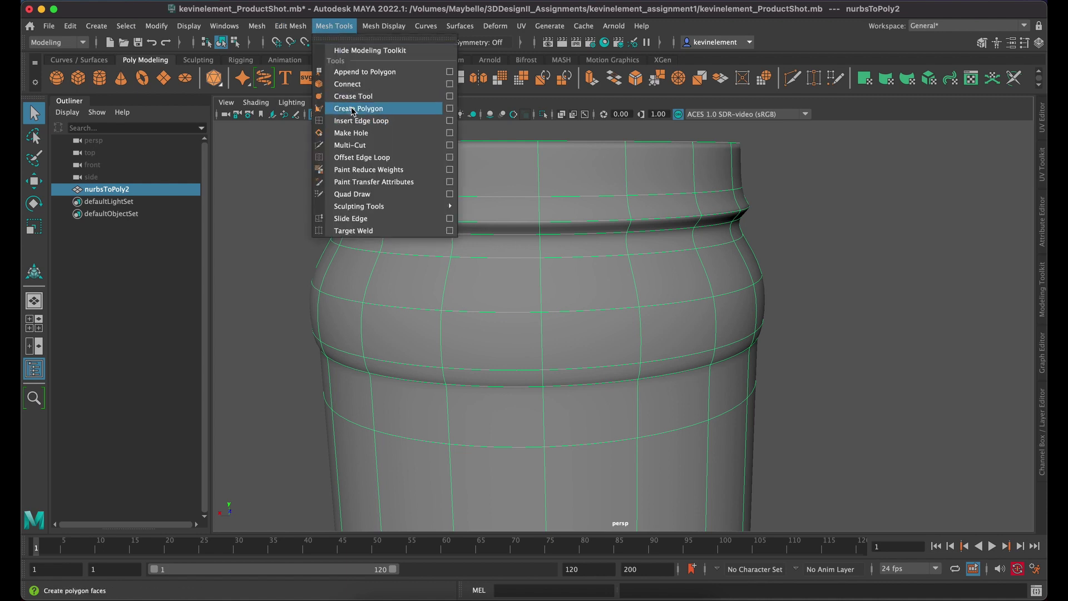
left_click(361, 121)
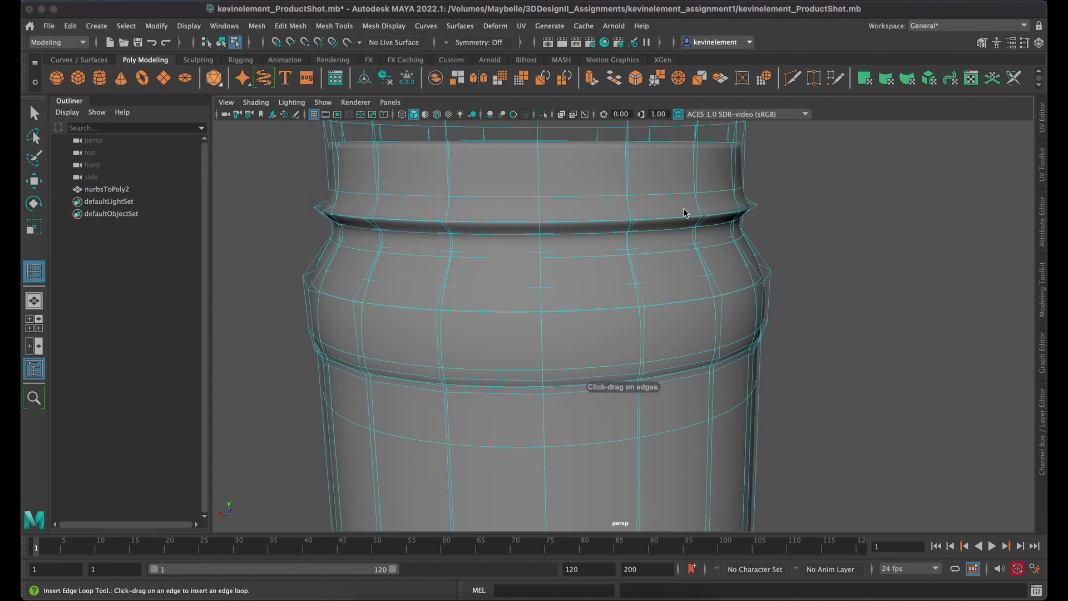
Step: Try inserting an edge loop around the upper neck in the unsmoothed display, and undo it
key("1")
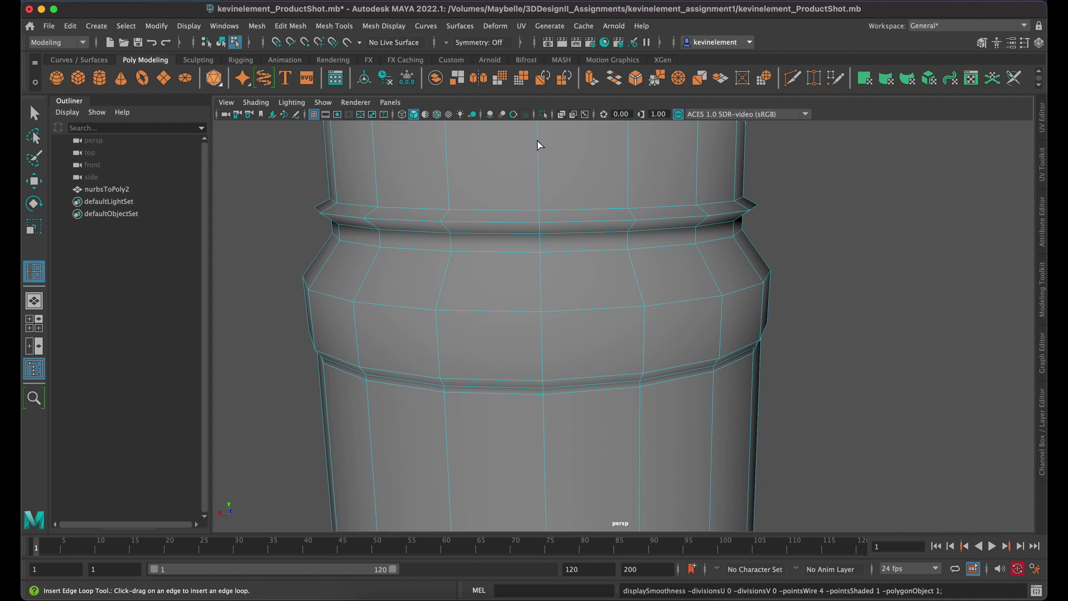
mouse_move(538, 153)
left_mouse_down()
mouse_move(534, 191)
mouse_move(536, 160)
mouse_move(539, 171)
left_mouse_up()
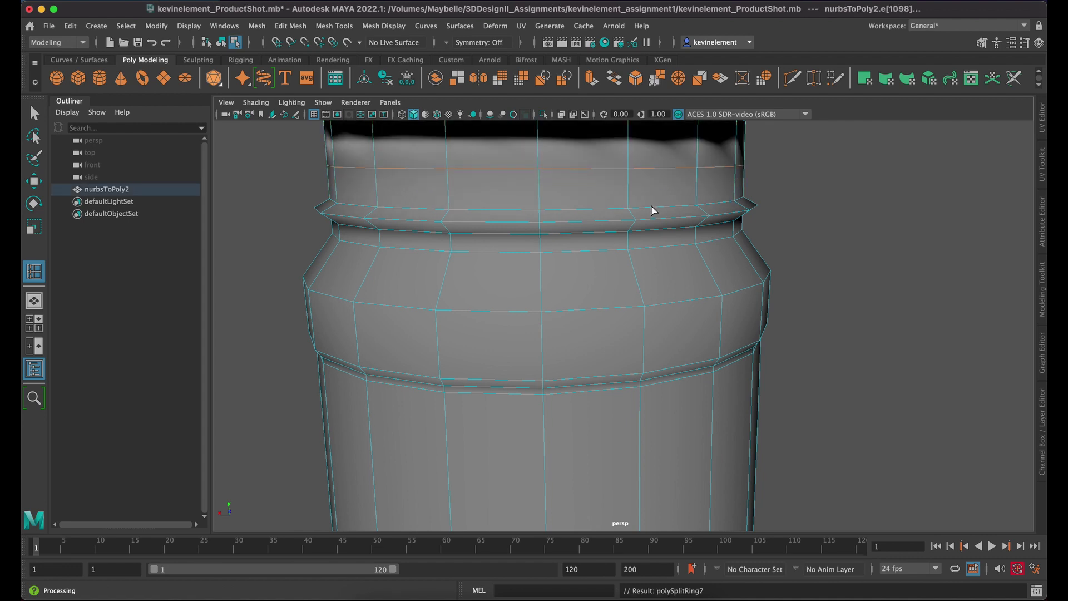
key("ctrl+z")
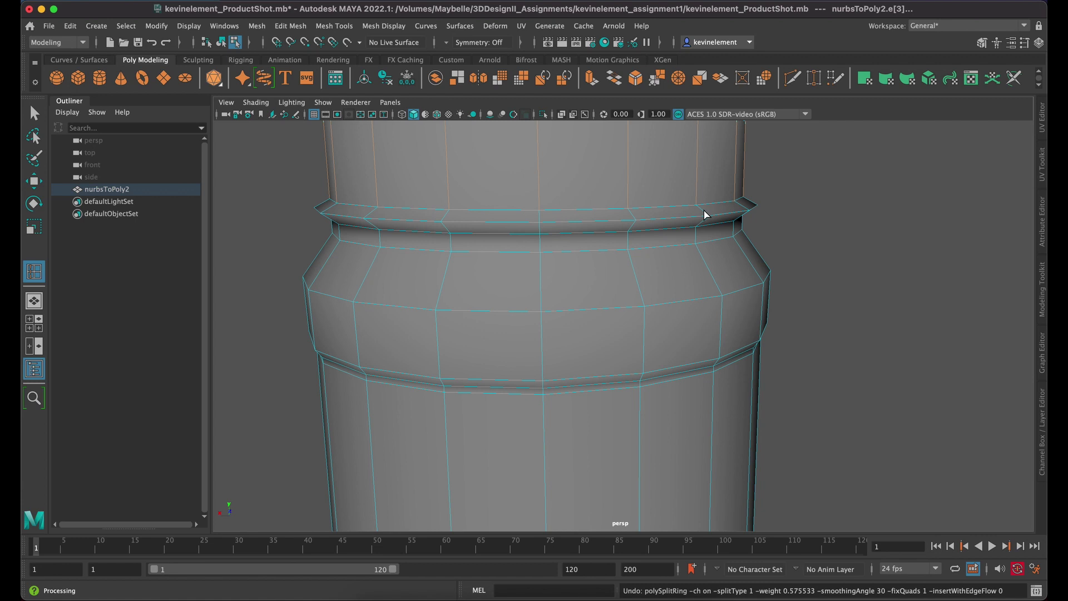
key("3")
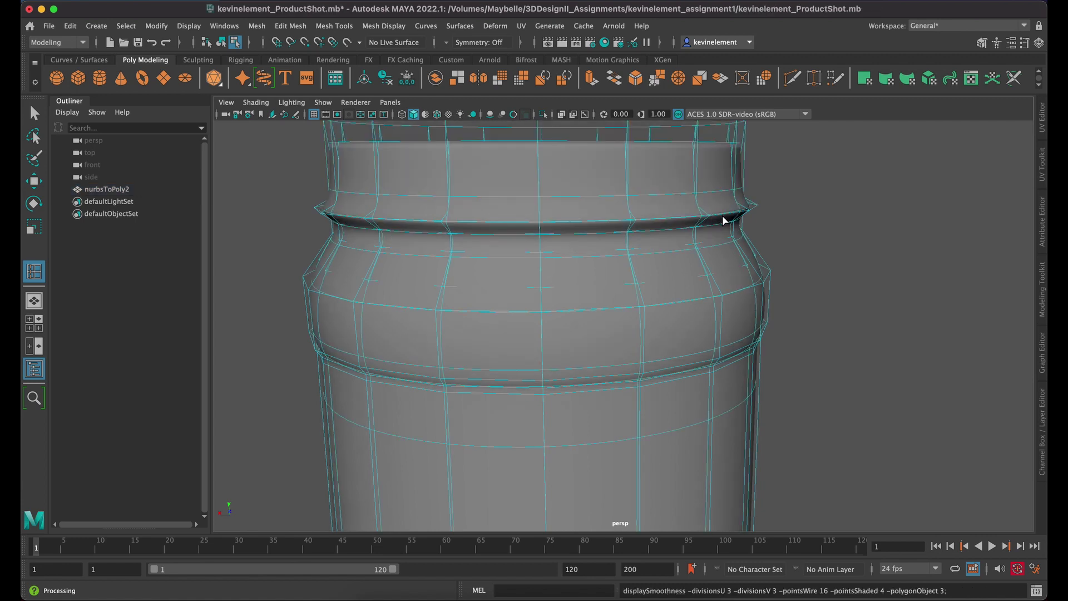
Step: Insert an edge loop around the jar's neck close above the sharp edge of the ridge
scroll(723, 219, "up", 5)
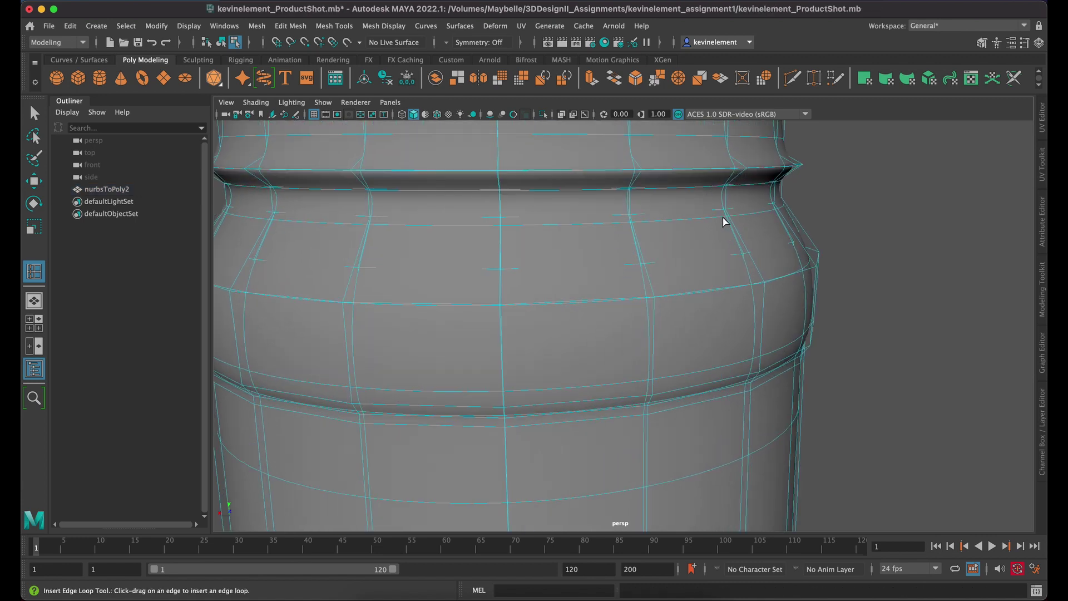
left_click_drag(722, 219, 732, 284, "alt")
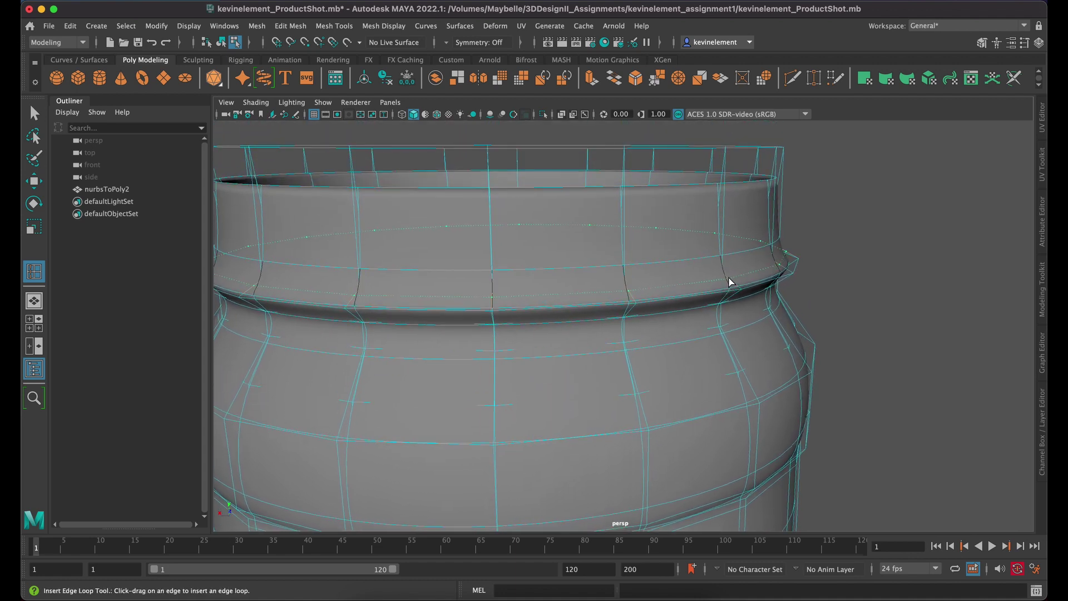
left_click_drag(731, 289, 727, 283)
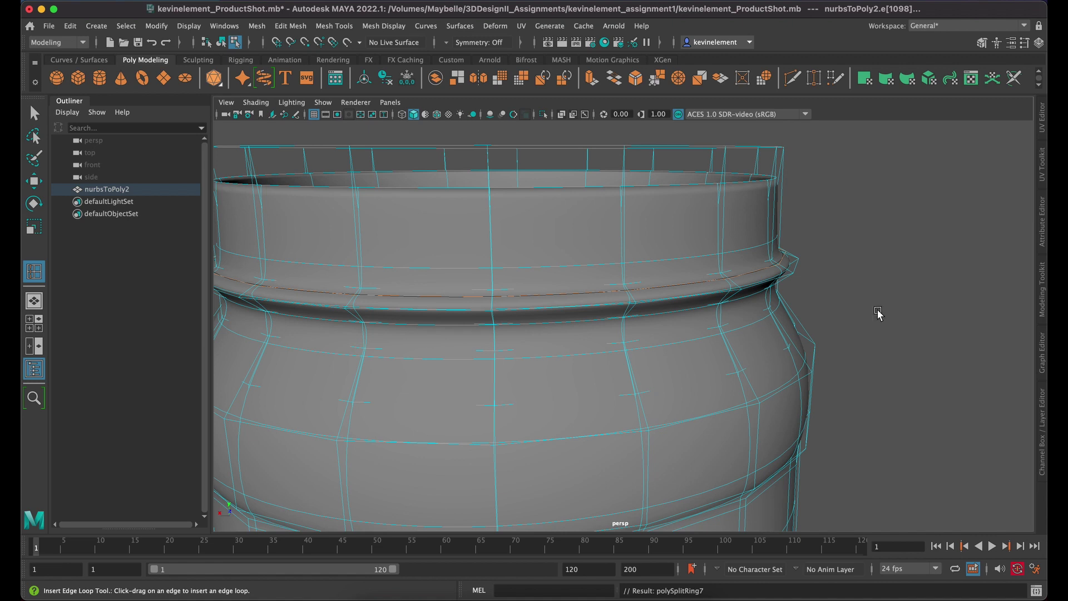
Step: Scale the new ridge loop outward to about 1.022 in X and Z, and raise it slightly
key("r")
left_click_drag(511, 248, 520, 243)
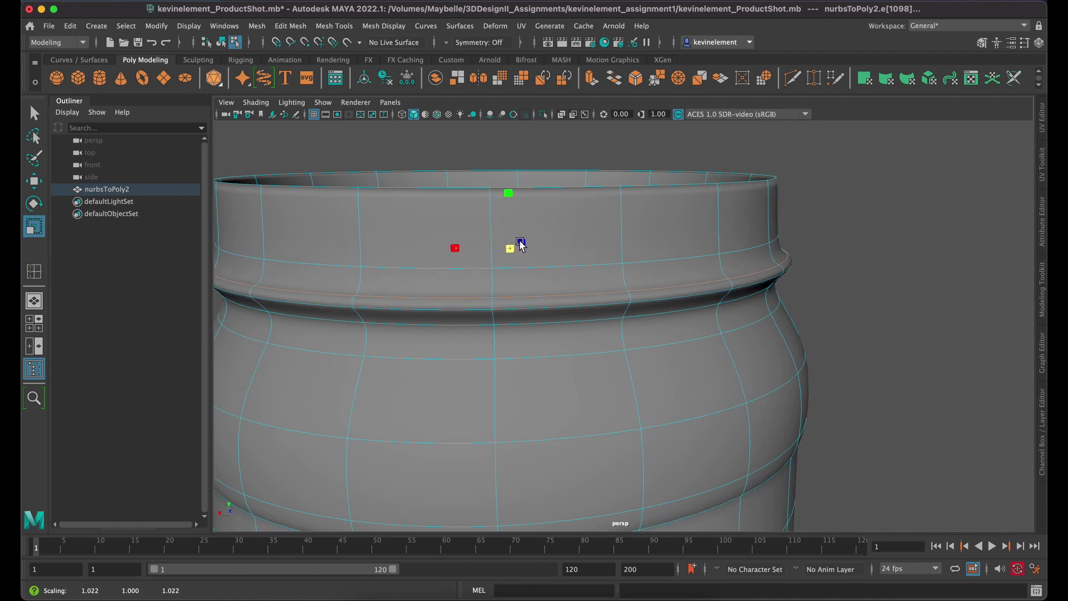
key("w")
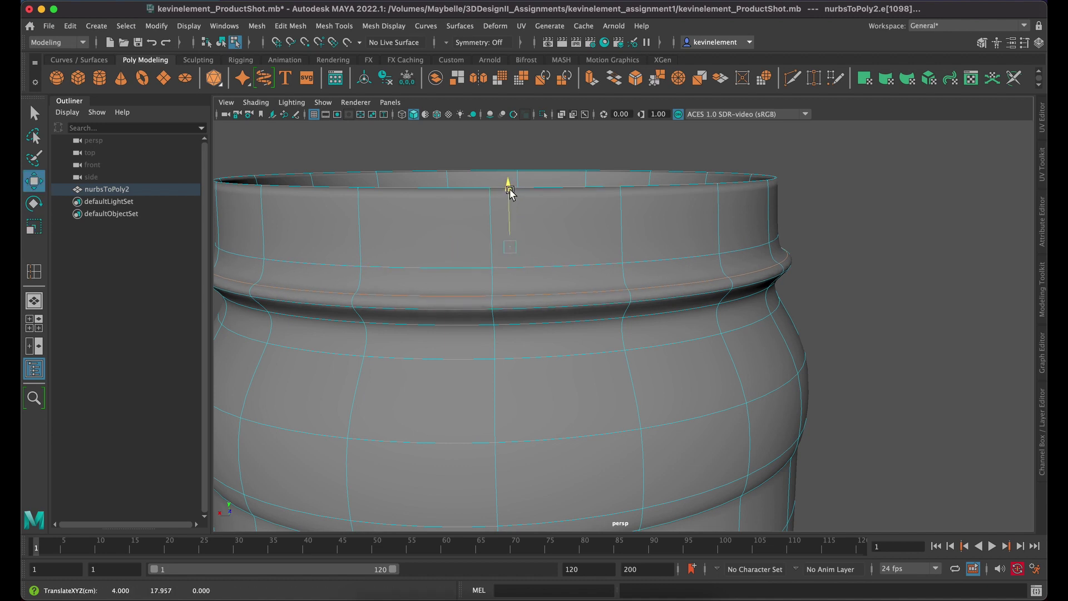
left_click_drag(508, 184, 509, 181)
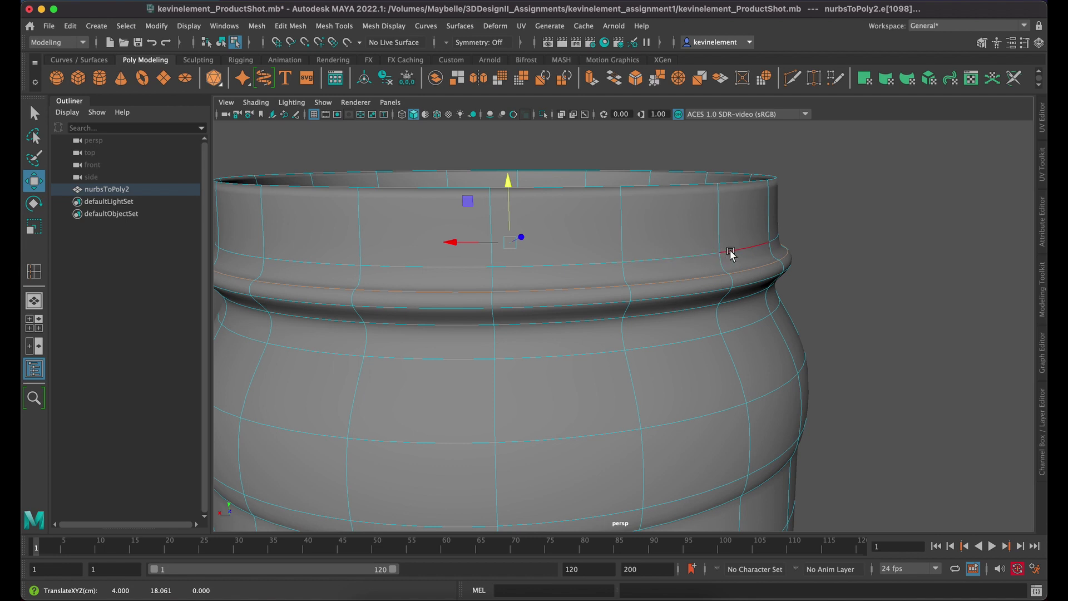
Step: Select the full edge loop where the straight neck meets the ridge and move it up slightly
double_click(652, 261)
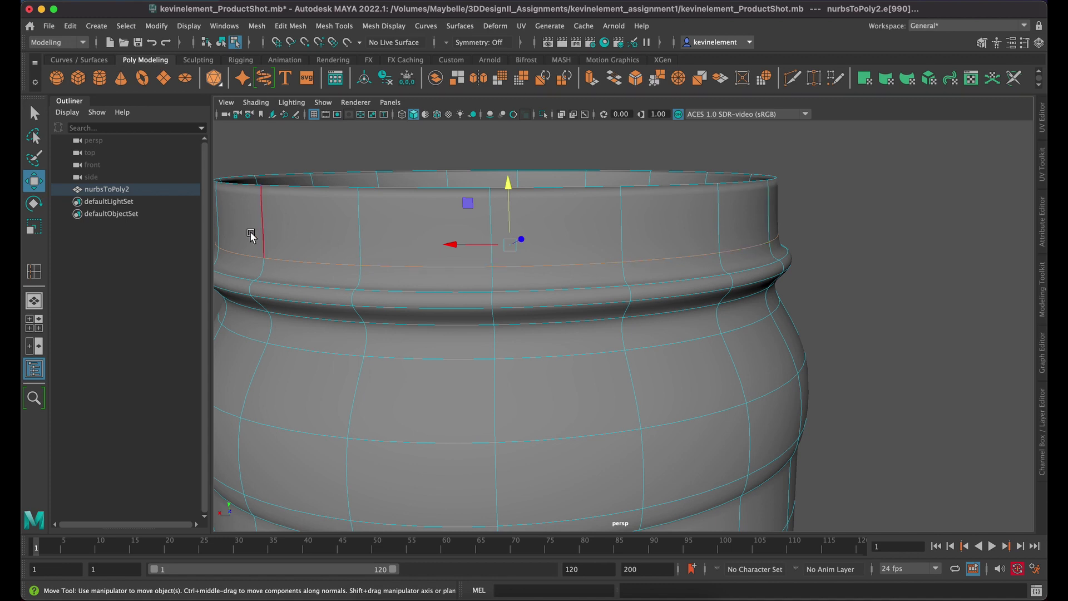
left_click_drag(508, 188, 508, 177)
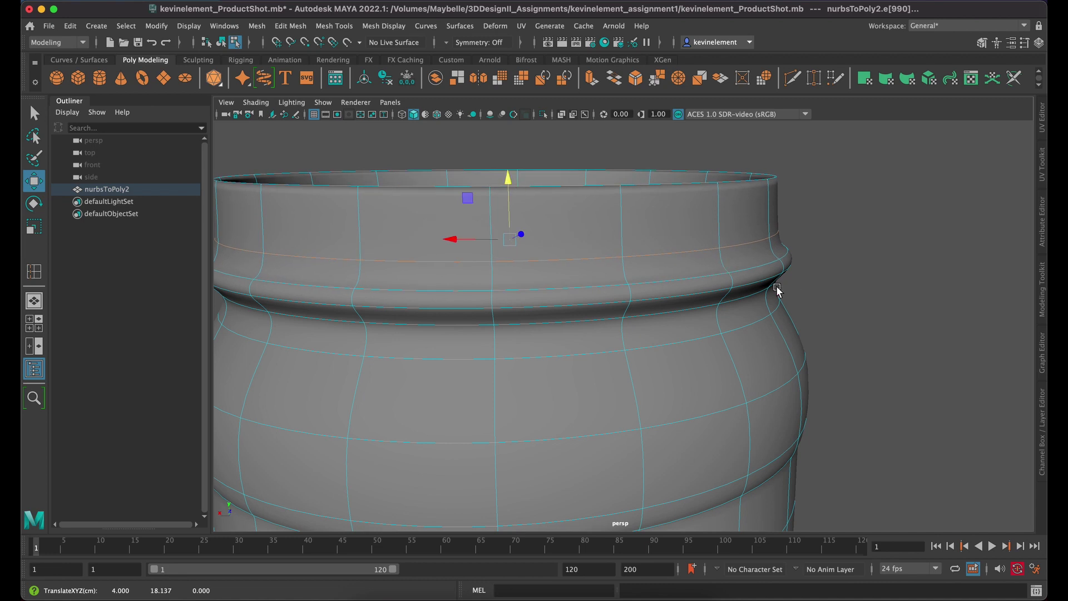
left_click_drag(777, 289, 770, 287, "alt")
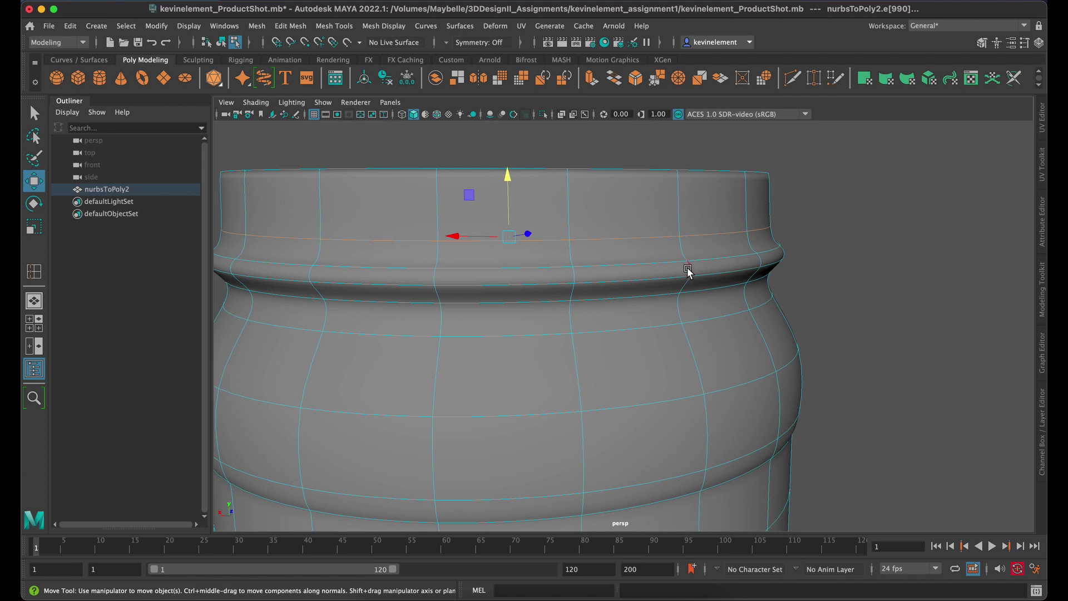
Step: Insert an edge loop around the jar's neck just below the top rim
left_click_drag(555, 222, 580, 234, "alt")
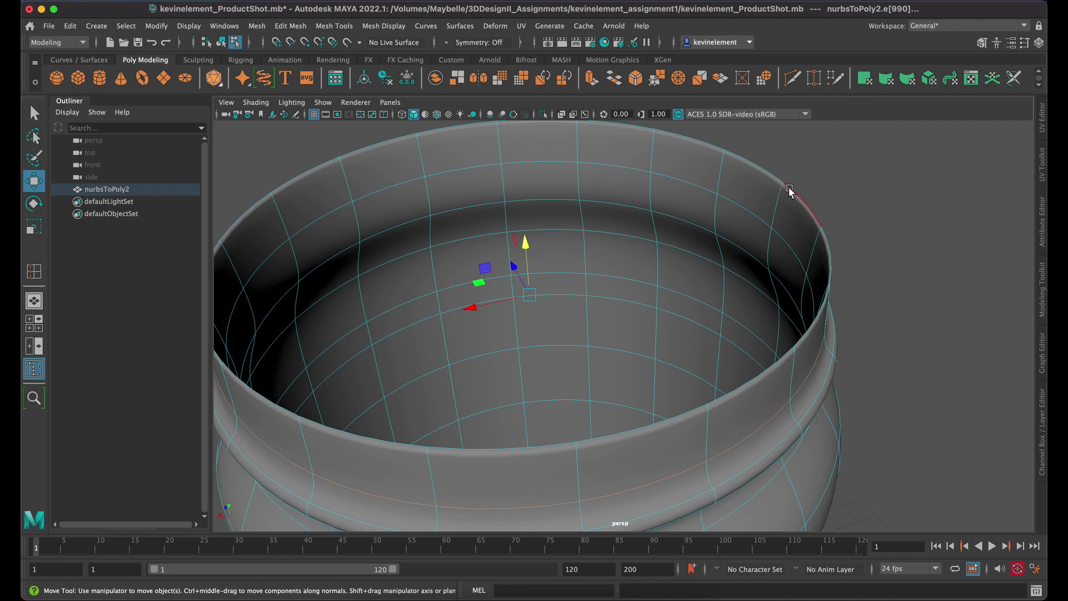
key("1")
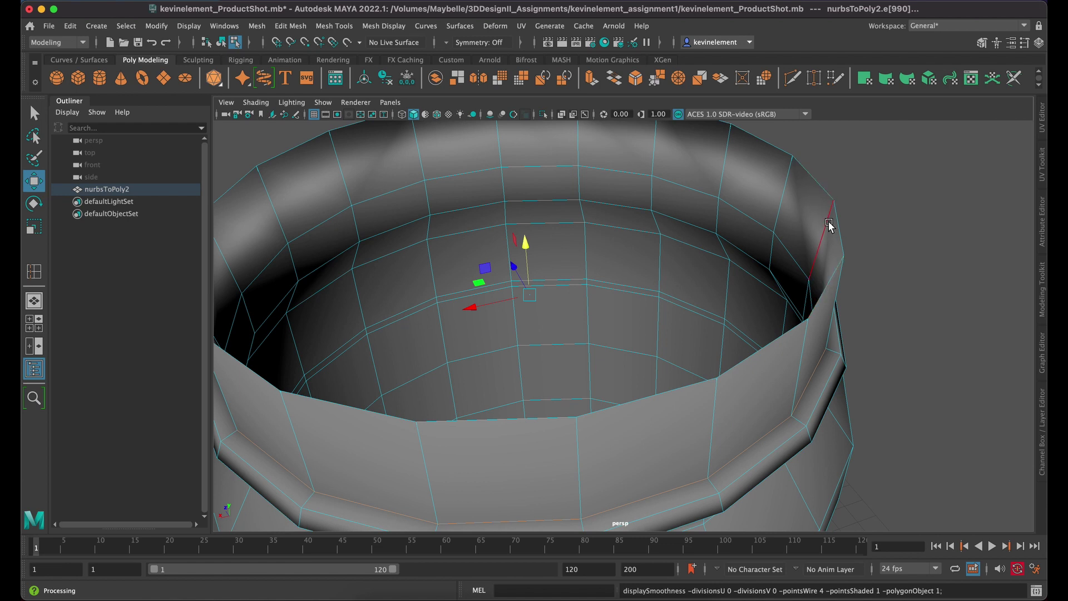
key("3")
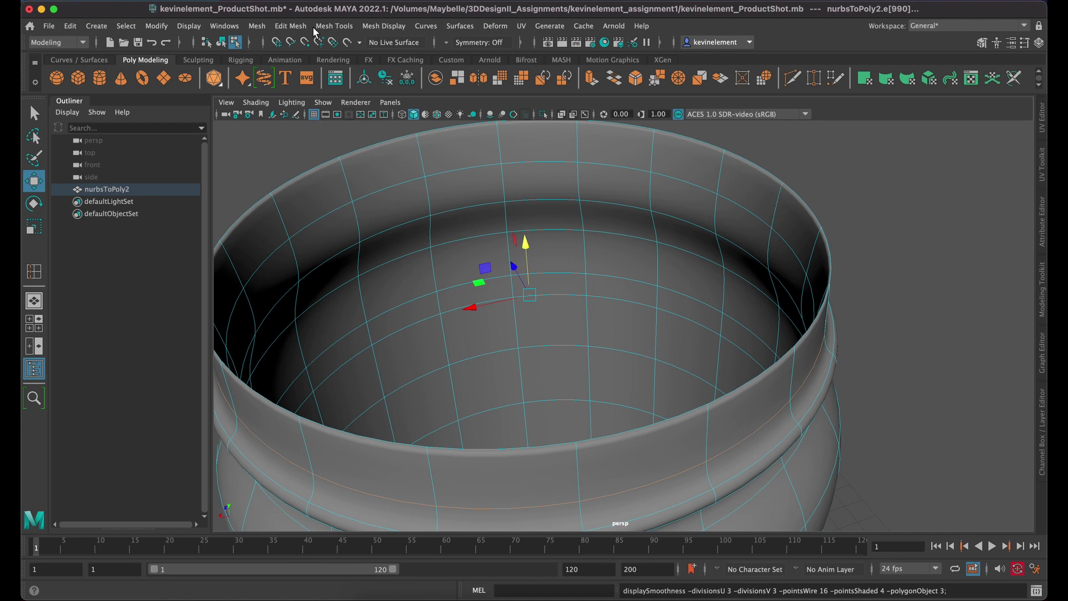
left_click(332, 26)
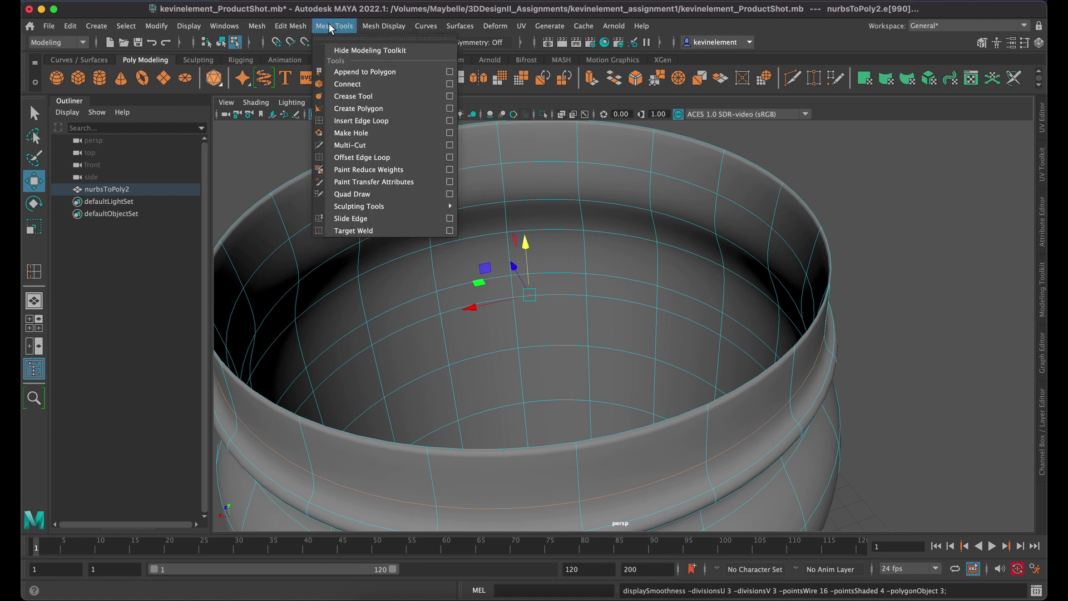
left_click(378, 121)
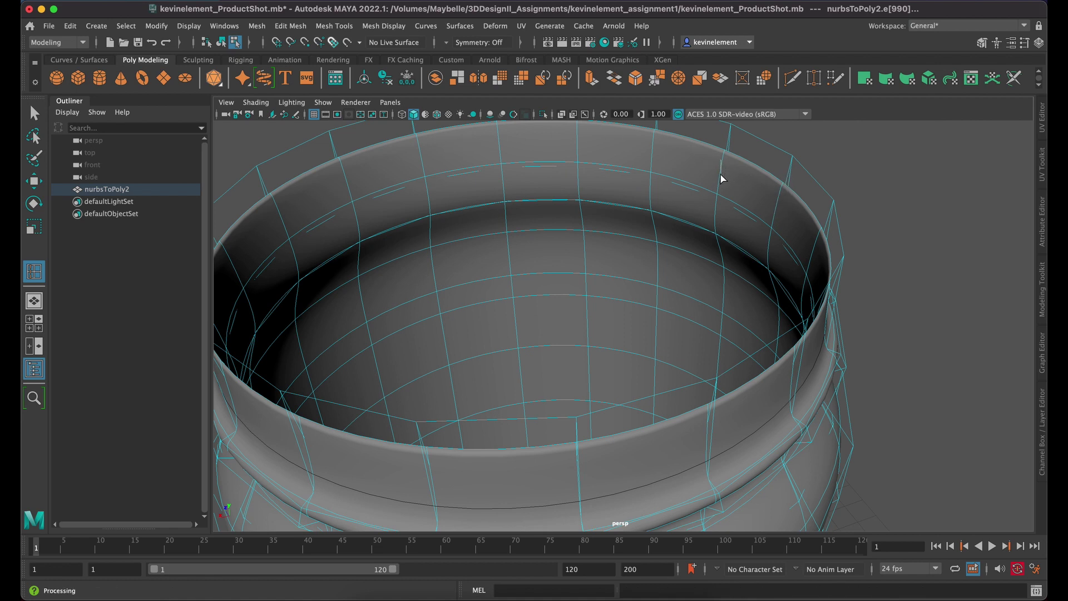
key("F8")
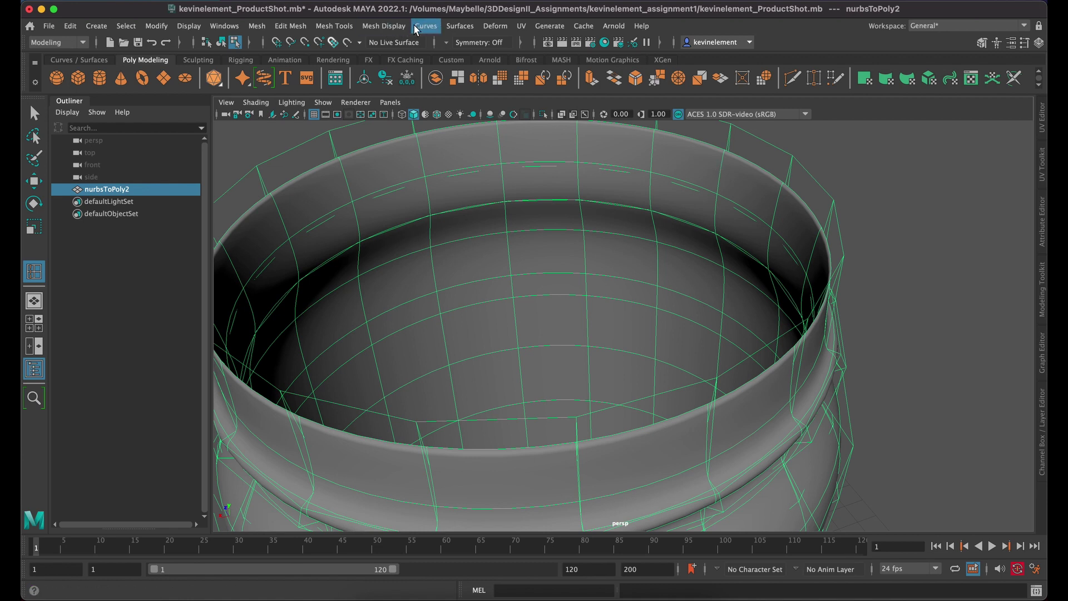
left_click(385, 26)
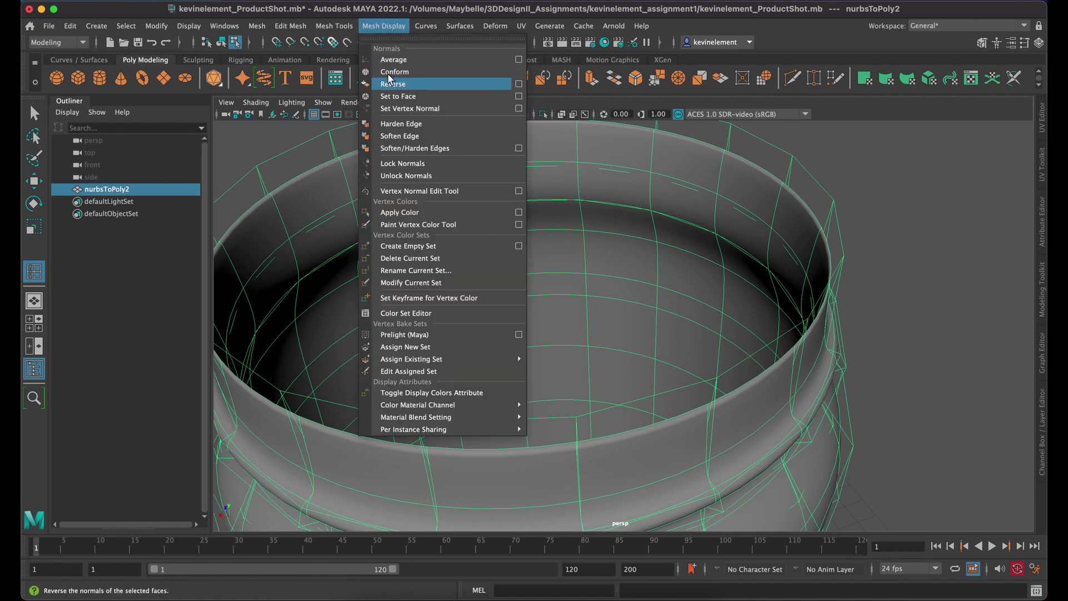
mouse_move(334, 26)
left_click(361, 121)
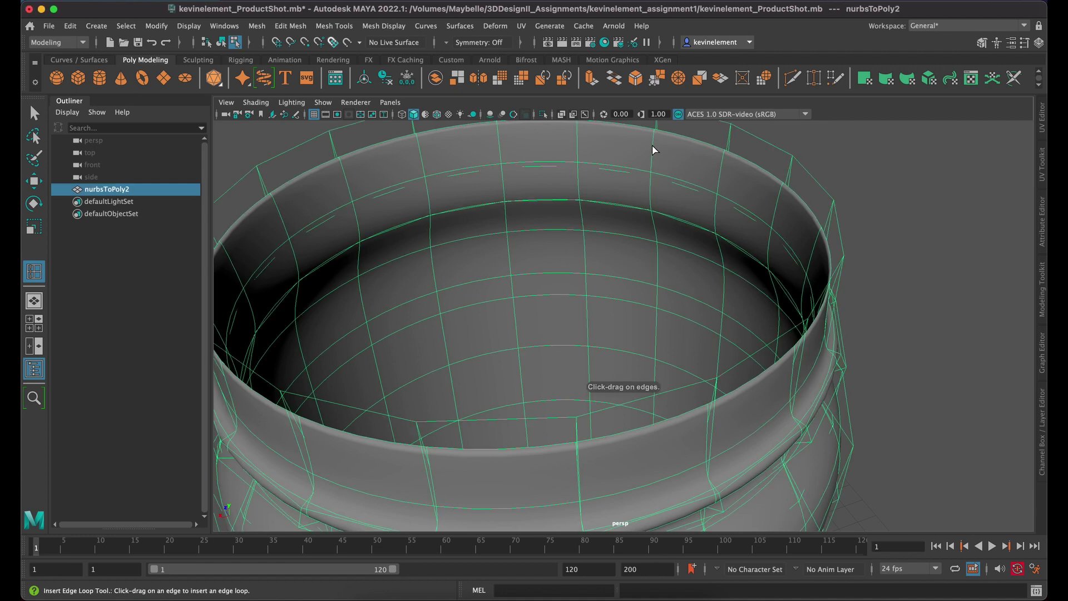
left_click_drag(655, 150, 684, 125)
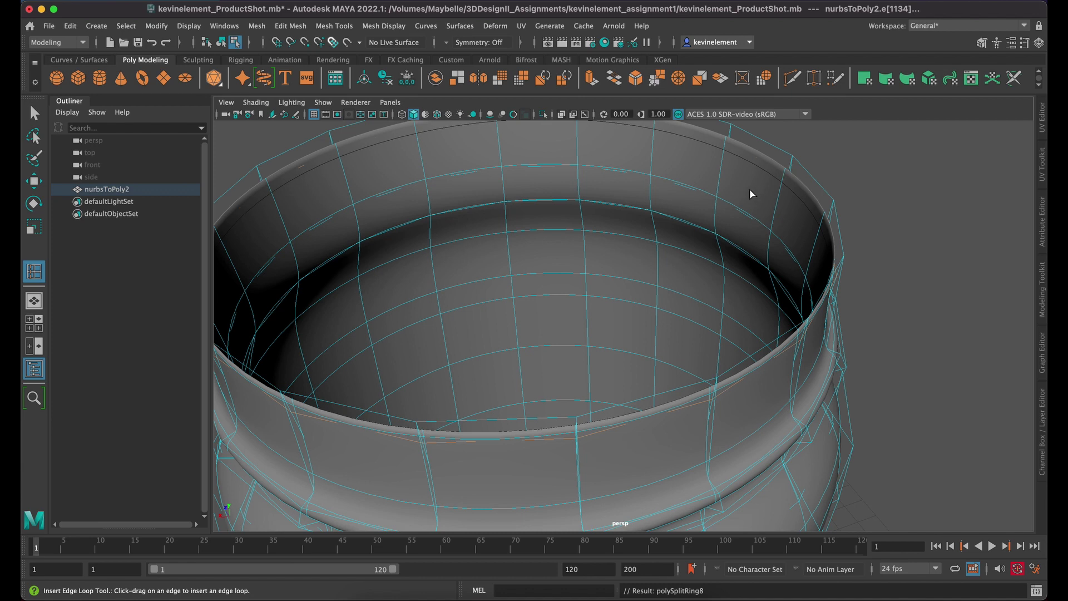
Step: Scale the new loop at the rim uniformly inward to give the jar's lip a thicker, rounded edge
key("r")
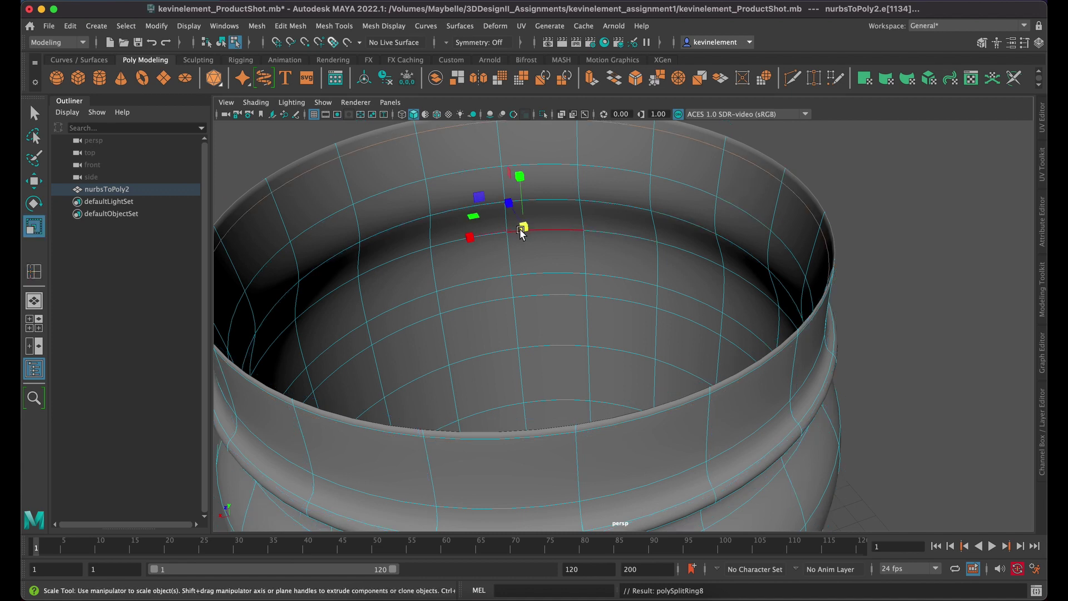
left_click_drag(522, 227, 477, 225)
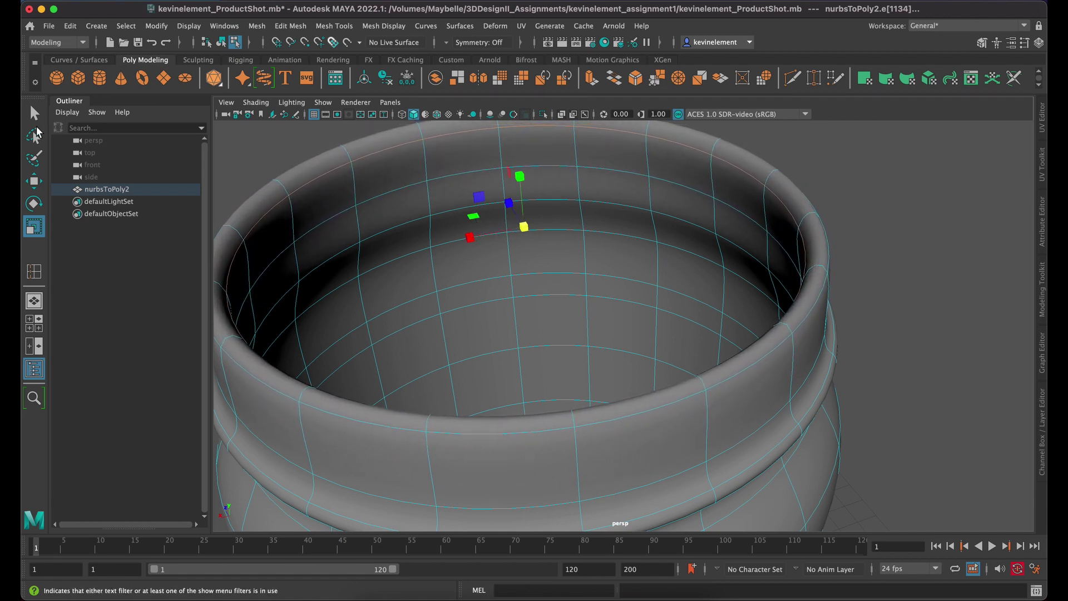
left_click(34, 111)
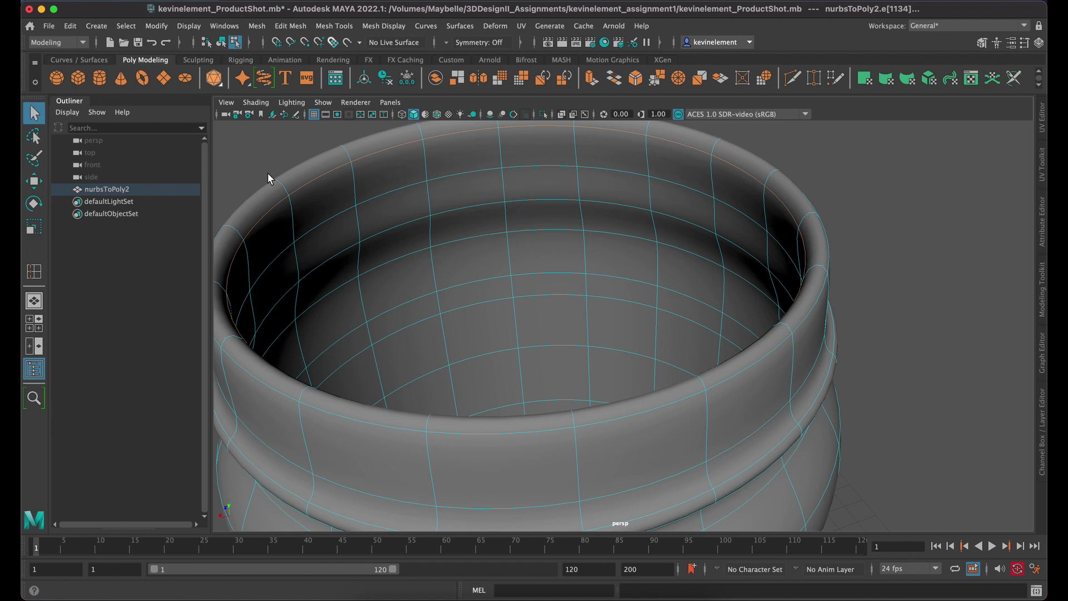
Step: Select the full edge loop on the inner wall below the rim, scale it slightly inward, and return to object mode
right_click(567, 199)
mouse_move(560, 185)
right_mouse_down()
mouse_move(567, 228)
mouse_move(567, 165)
right_mouse_up()
double_click(667, 181)
key("r")
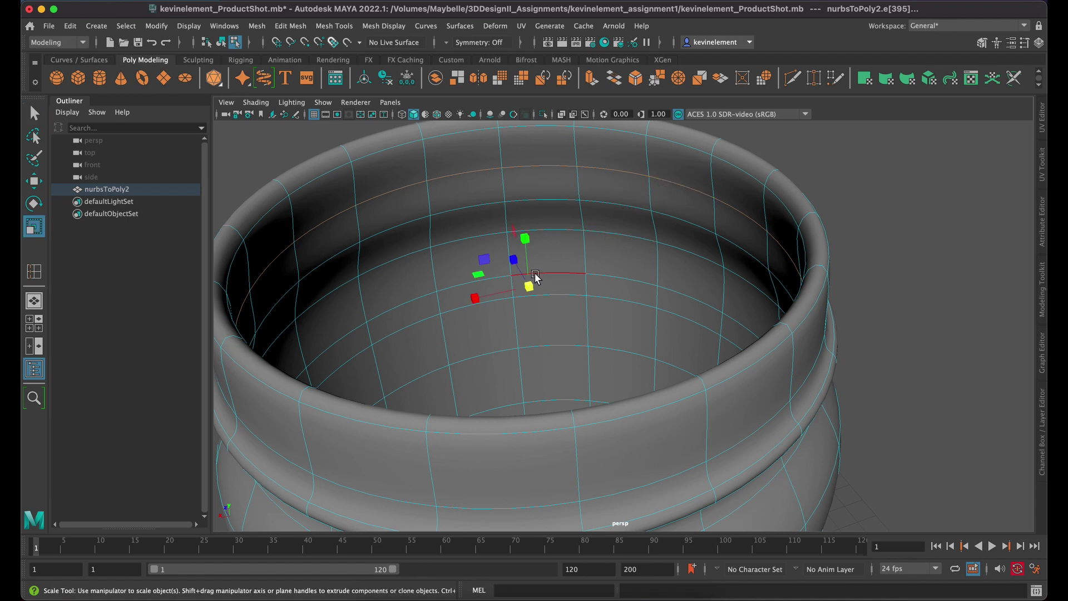
left_click_drag(528, 283, 515, 286)
right_click_drag(642, 247, 675, 229)
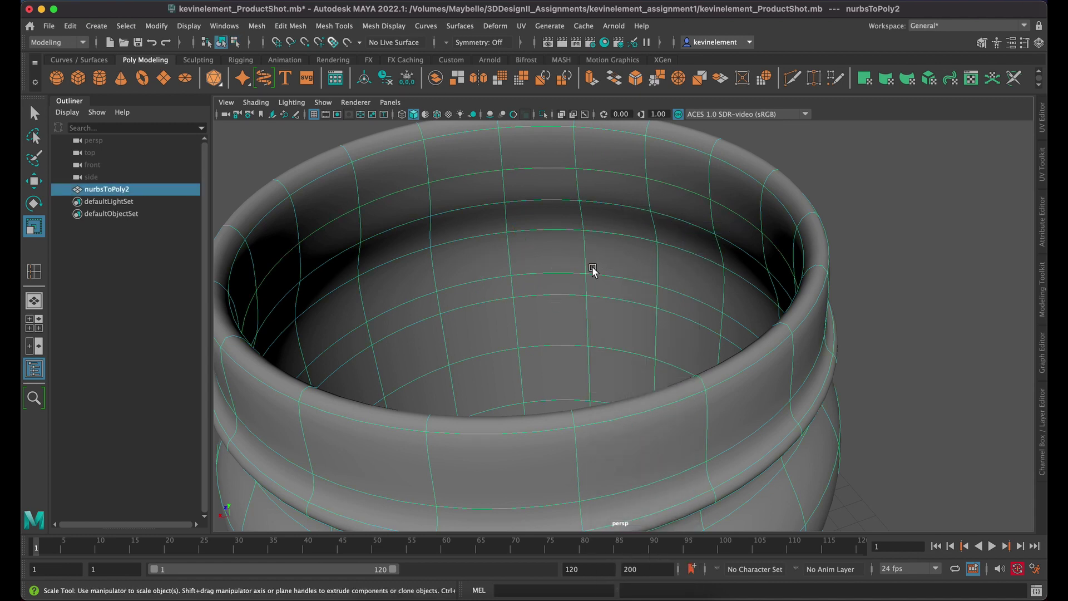
Step: Connect the stray corner vertex on the innermost ring of the jar's underside to the centre vertex
scroll(551, 330, "down", 3)
left_click_drag(551, 329, 580, 454, "alt")
left_click_drag(578, 454, 567, 416, "alt")
scroll(567, 416, "up", 5)
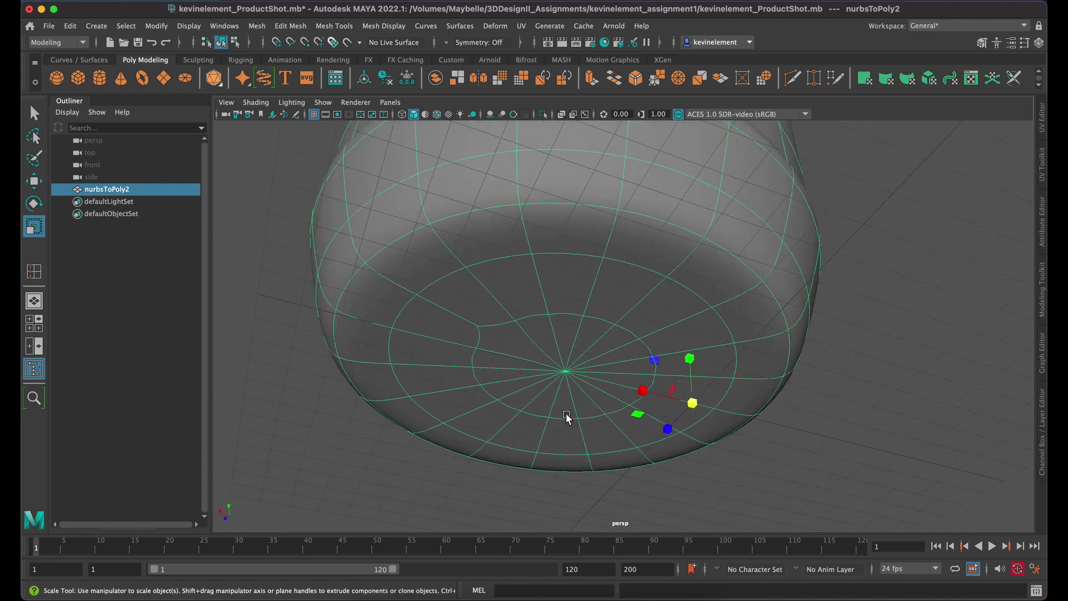
scroll(523, 412, "up", 5)
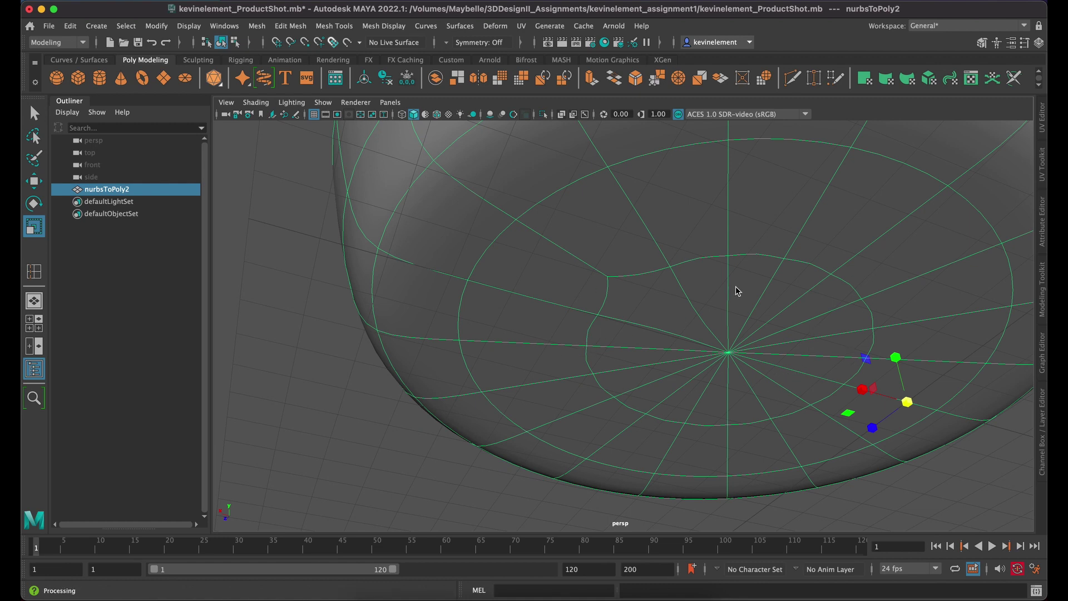
right_click_drag(735, 276, 699, 280)
scroll(701, 346, "up", 3)
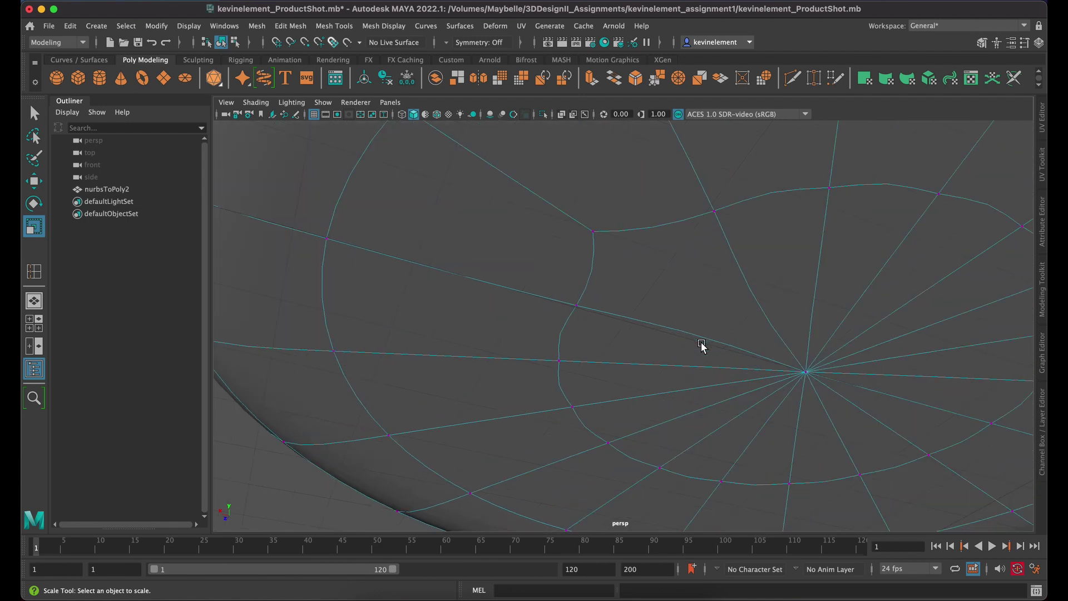
right_click_drag(702, 282, 651, 278)
left_click(596, 232)
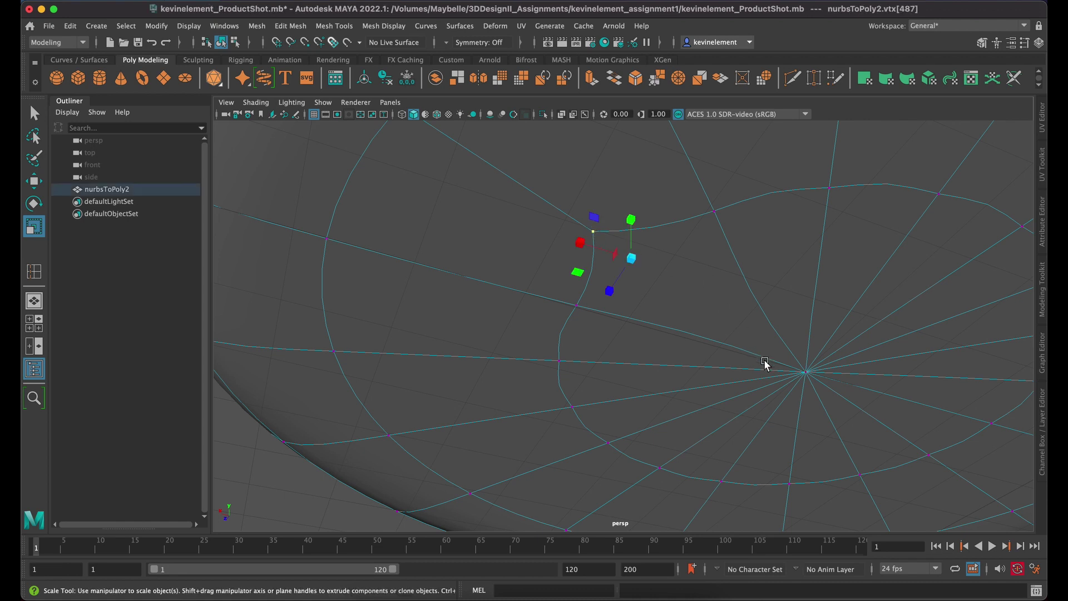
left_click(806, 374, "shift")
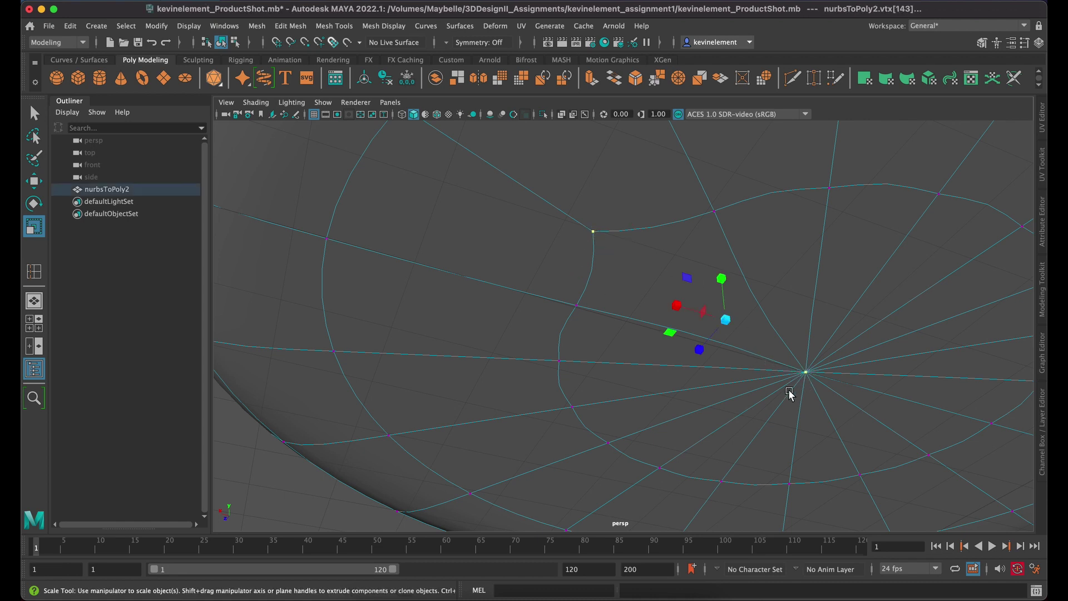
left_click(287, 27)
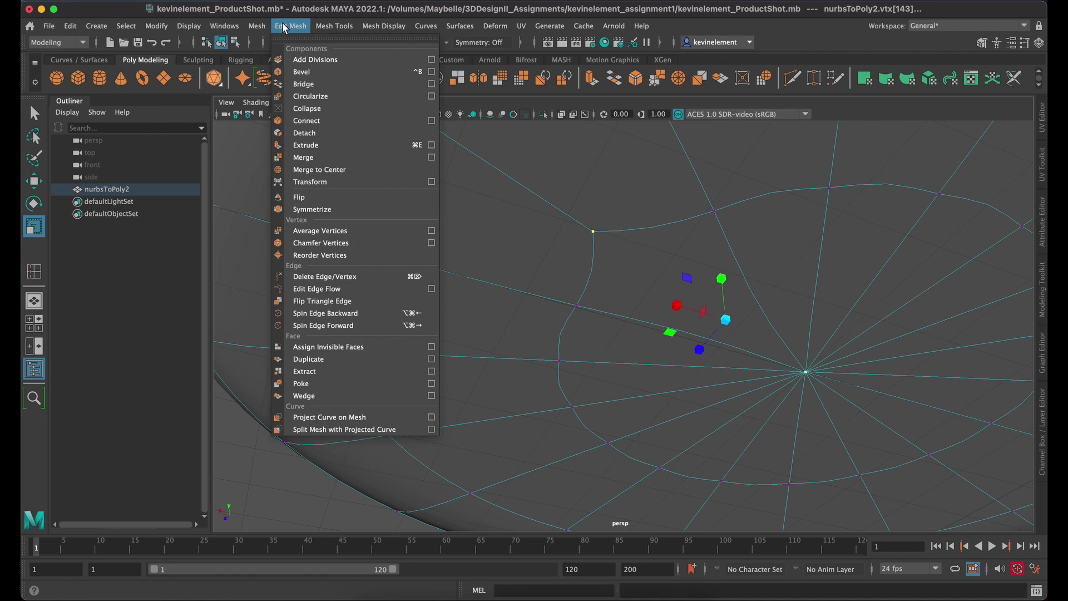
left_click(371, 123)
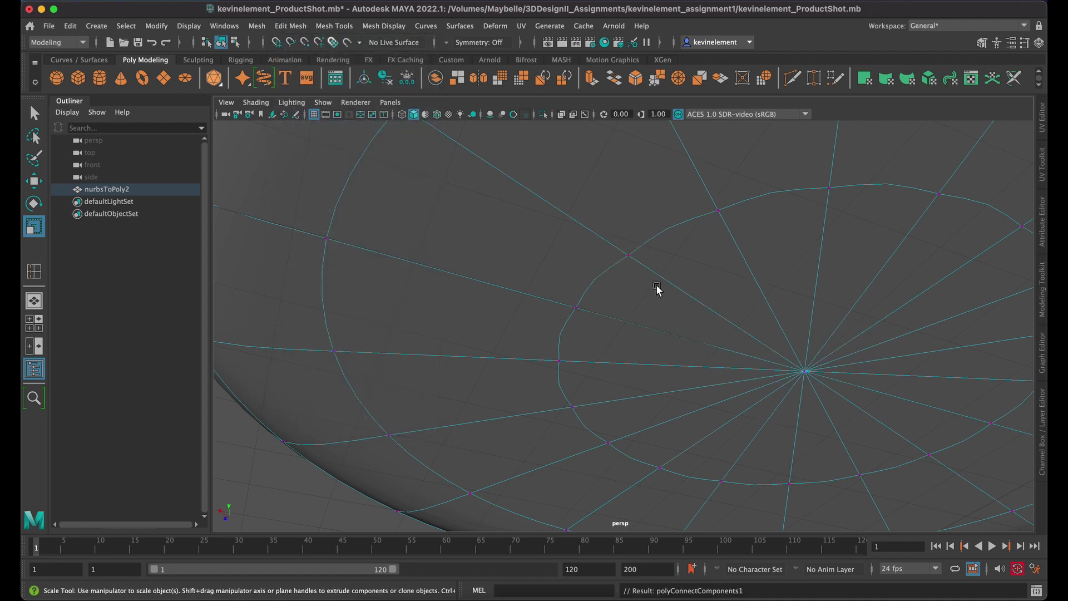
Step: Connect the stray corner vertex on the innermost ring of the jar's inside floor to the floor's centre vertex
scroll(692, 281, "down", 5)
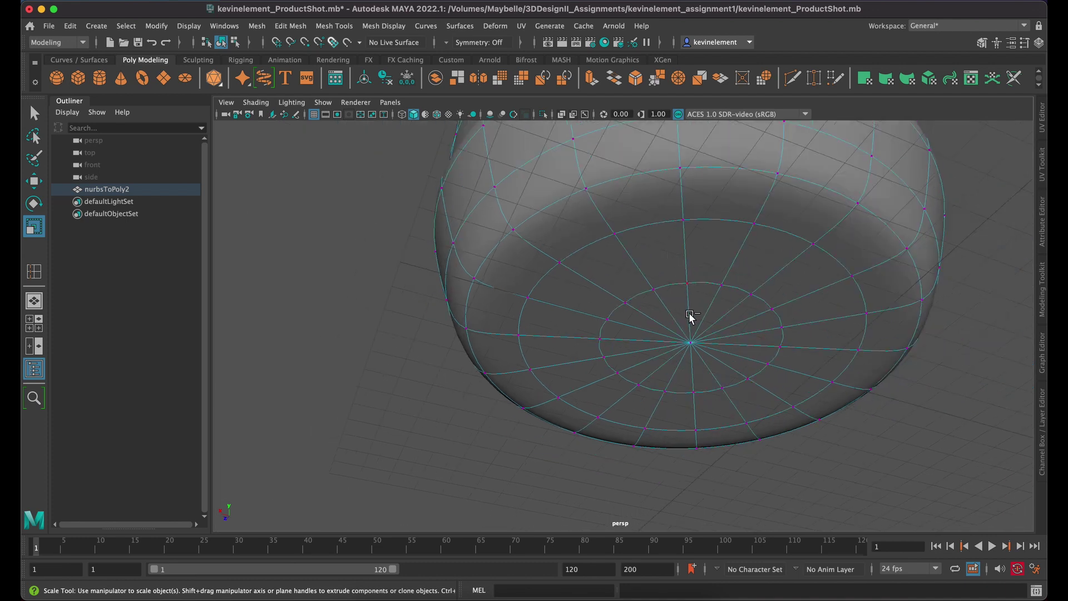
left_click_drag(659, 264, 643, 200, "alt")
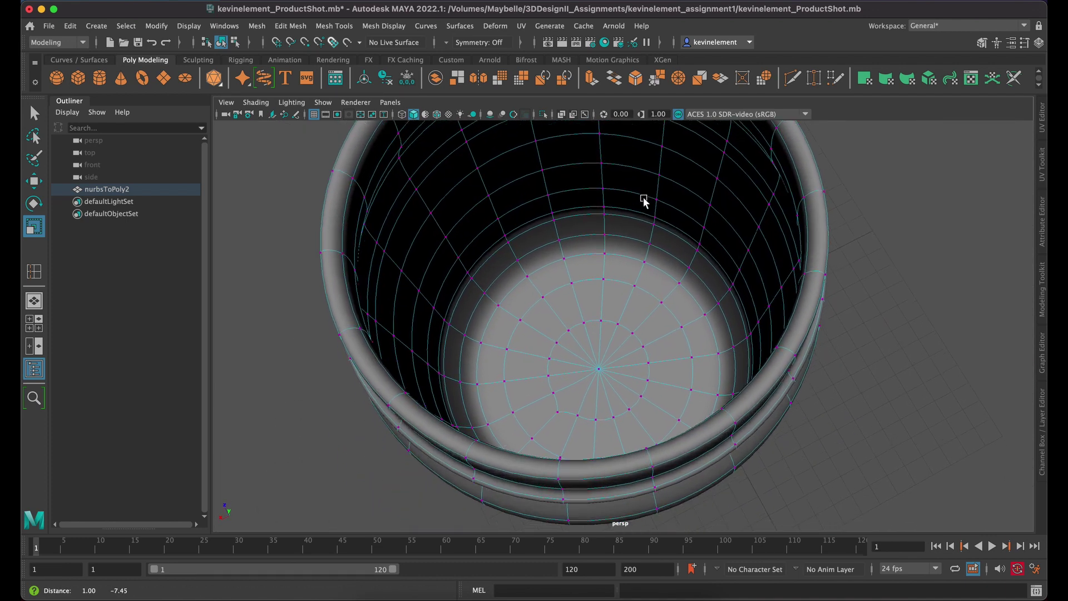
scroll(567, 346, "up", 3)
scroll(566, 346, "up", 5)
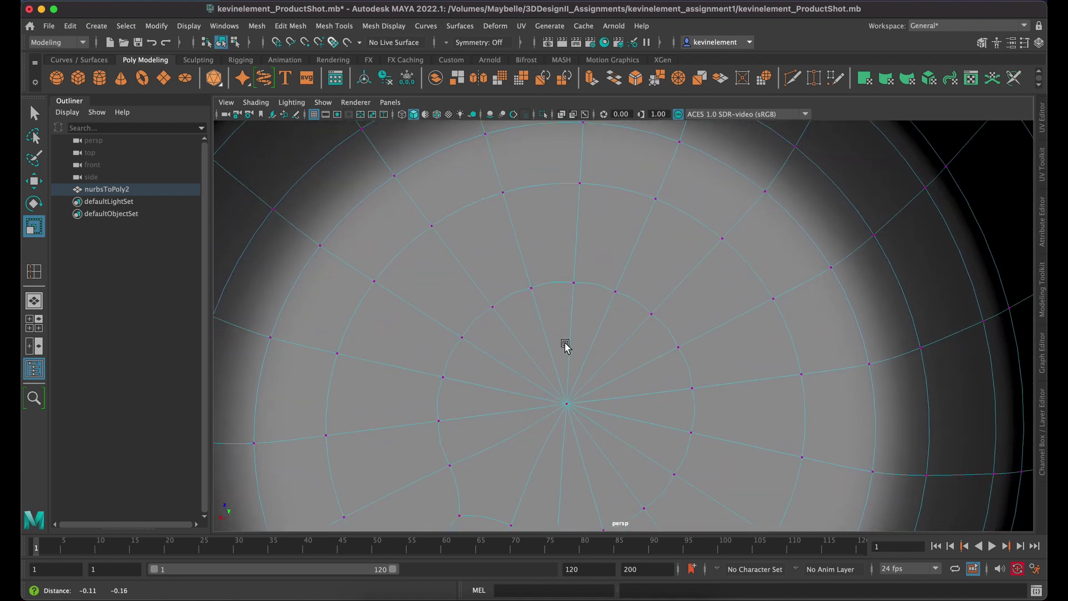
middle_click_drag(643, 231, 670, 201, "alt")
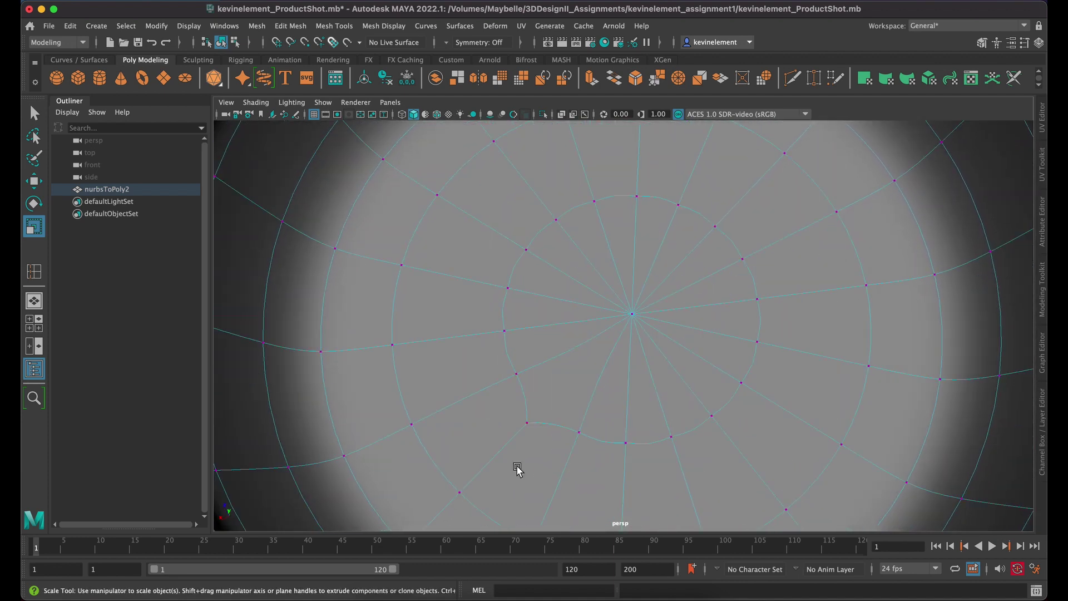
left_click(527, 424)
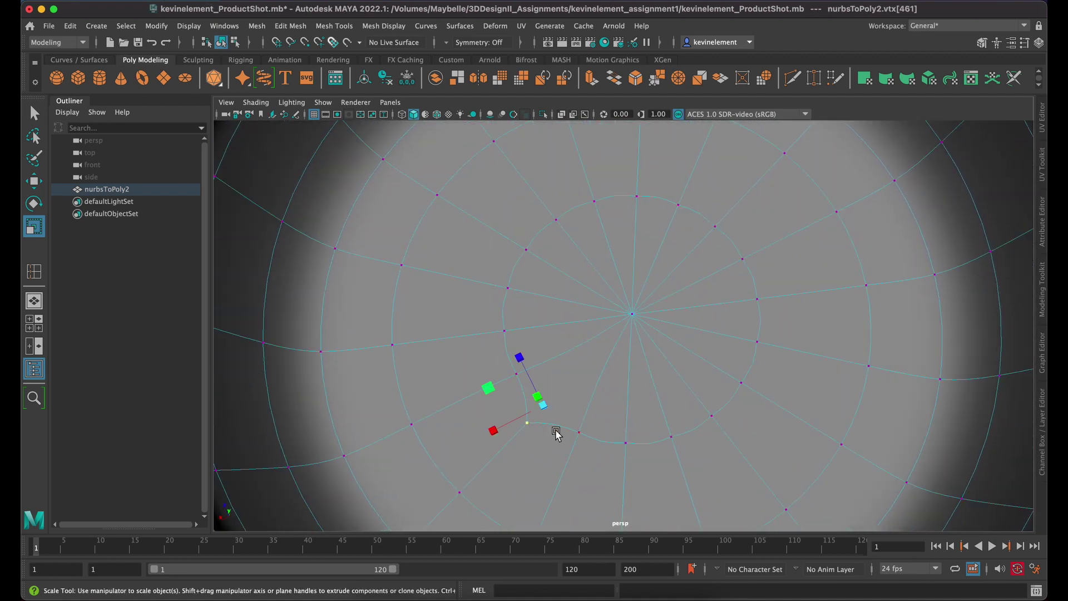
left_click(632, 314, "shift")
left_click(292, 26)
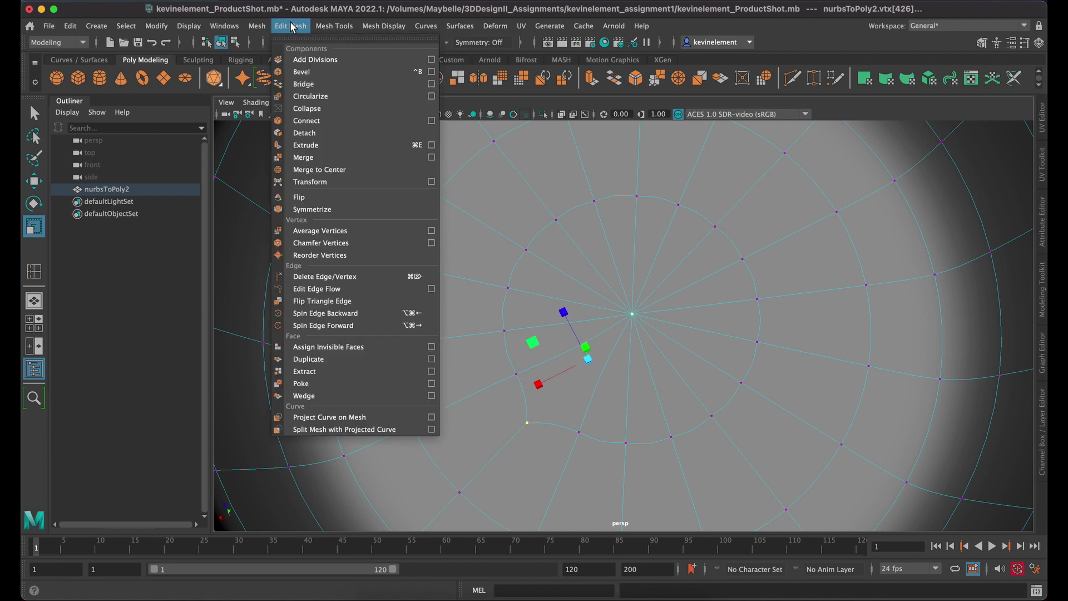
left_click(307, 121)
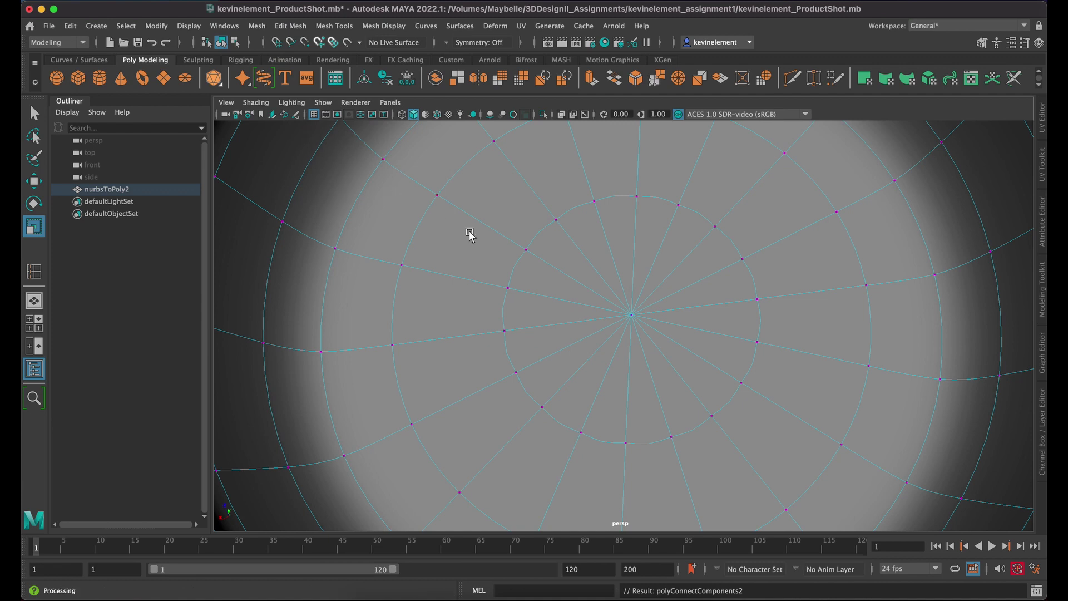
Step: Return to object mode and examine the jar's neck, shoulder, body and base profile from several angles
scroll(591, 273, "down", 5)
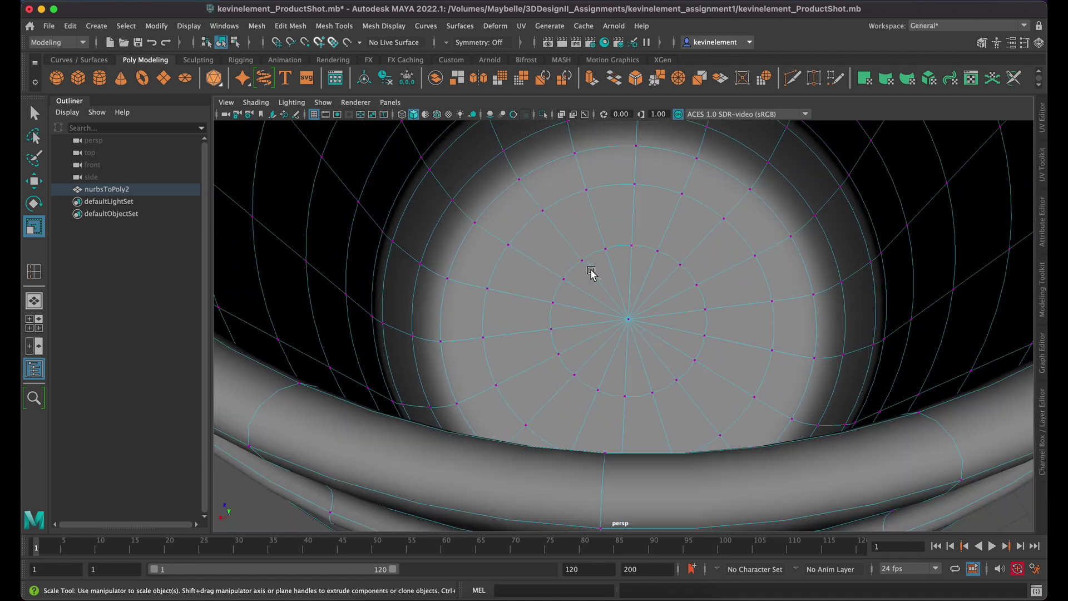
scroll(591, 272, "down", 3)
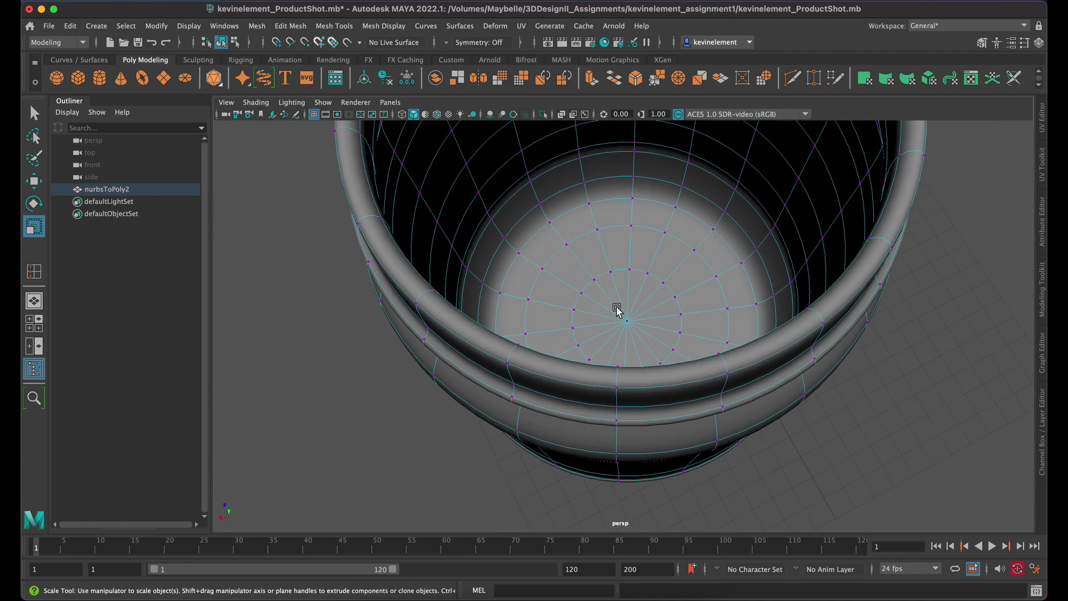
left_click_drag(618, 309, 612, 262, "alt")
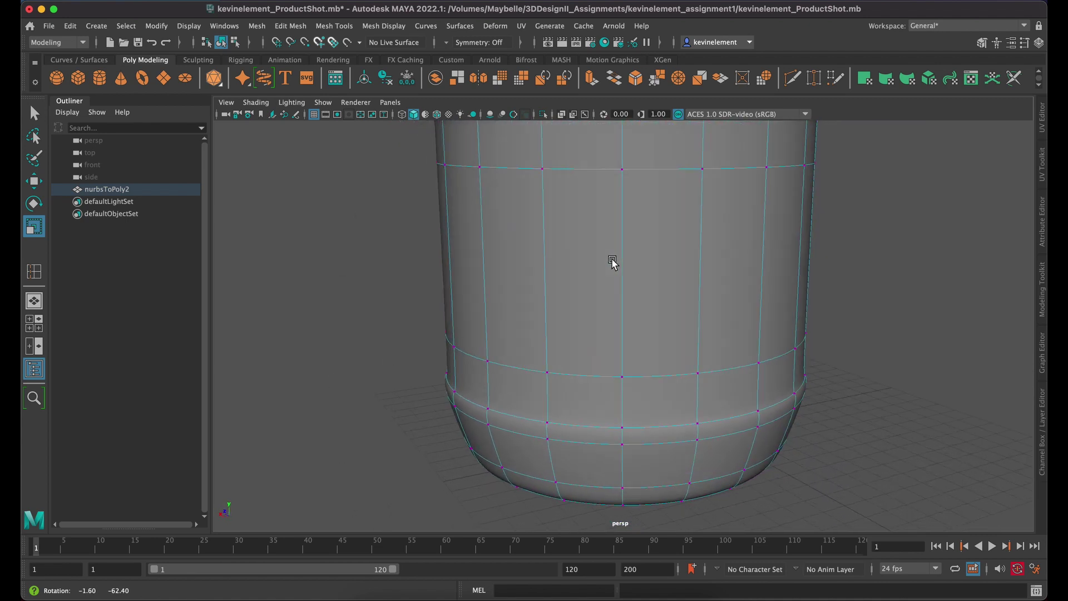
scroll(612, 260, "down", 2)
middle_click_drag(612, 260, 539, 309, "alt")
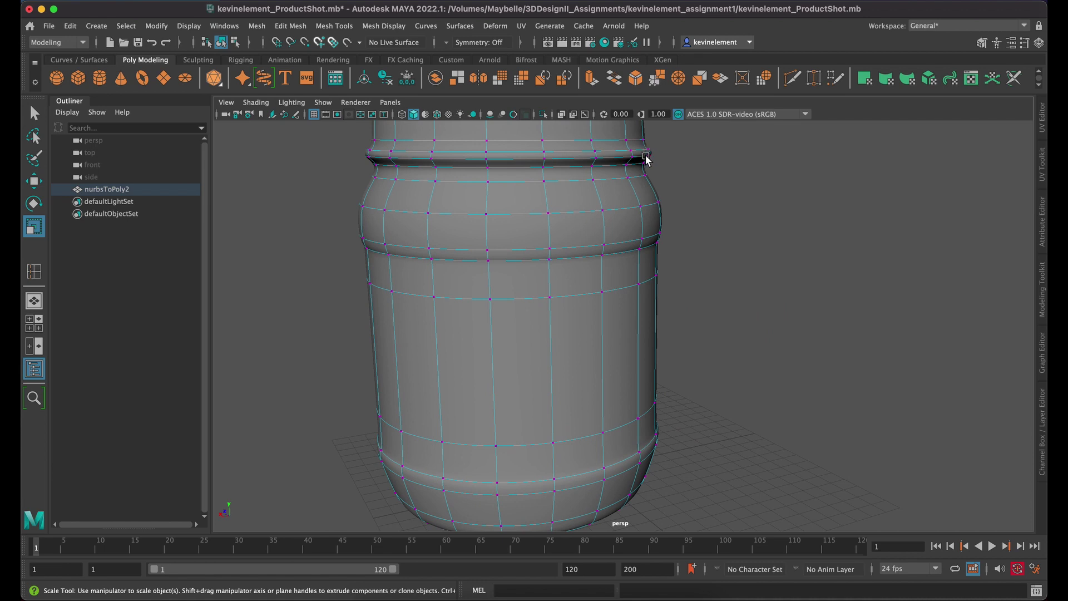
right_click_drag(613, 202, 673, 176)
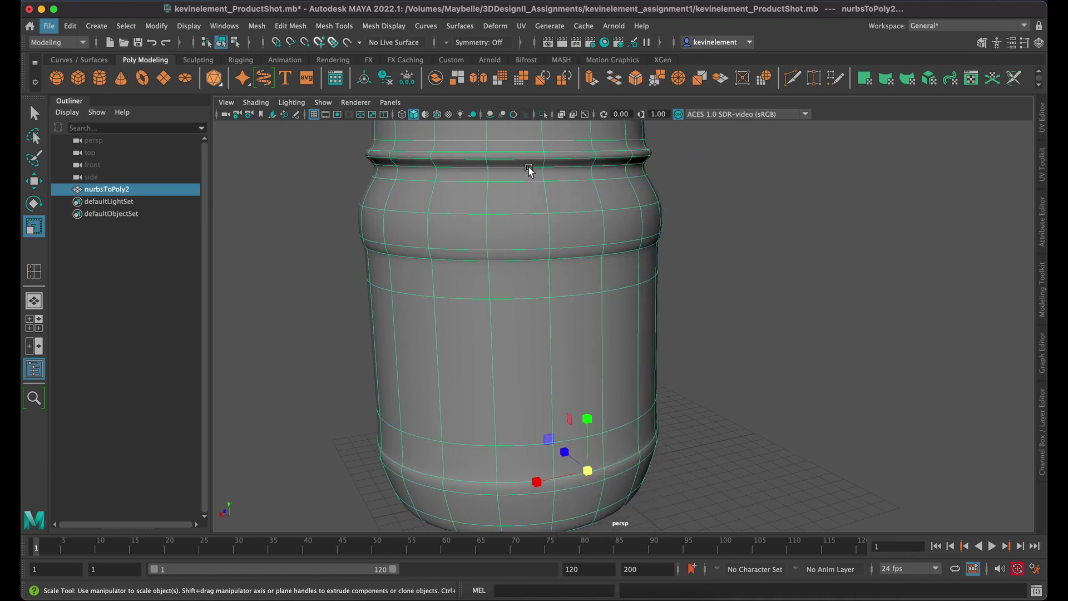
left_click_drag(529, 169, 577, 233, "alt")
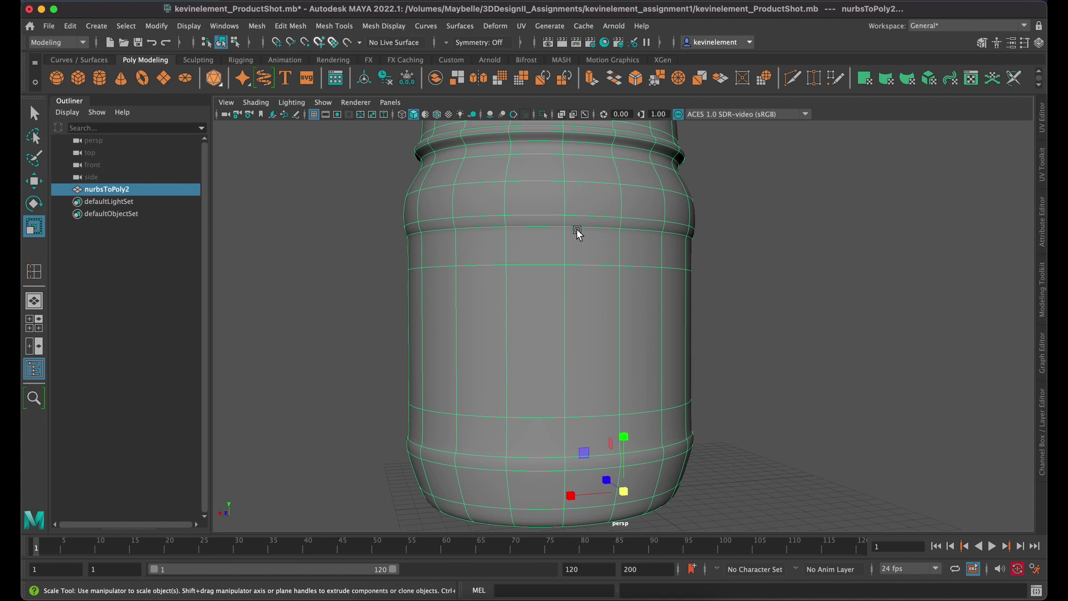
left_click_drag(570, 192, 566, 245, "alt")
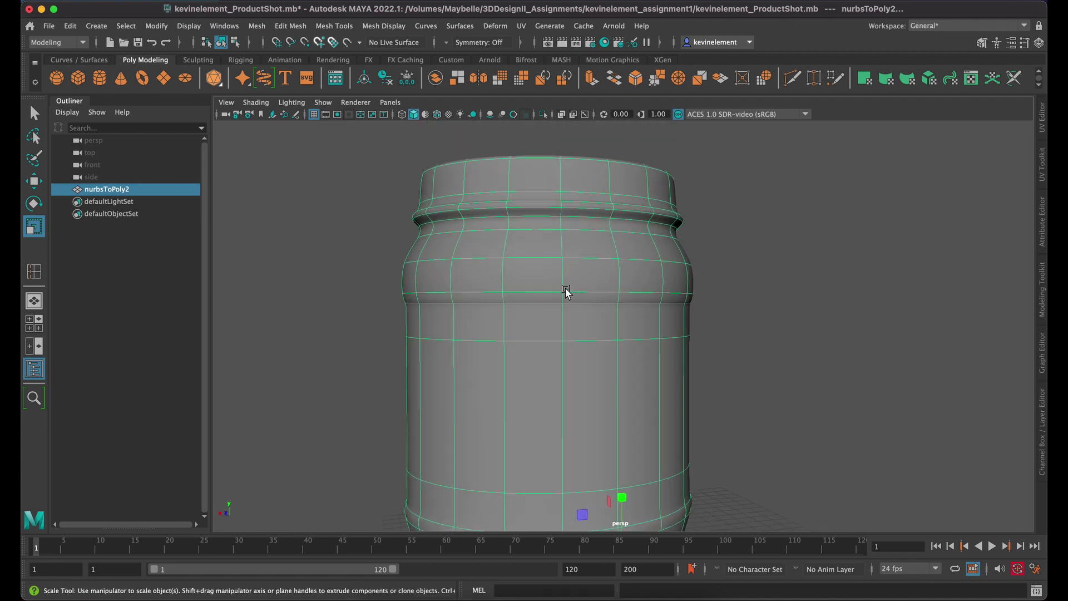
right_click_drag(565, 291, 573, 228, "alt")
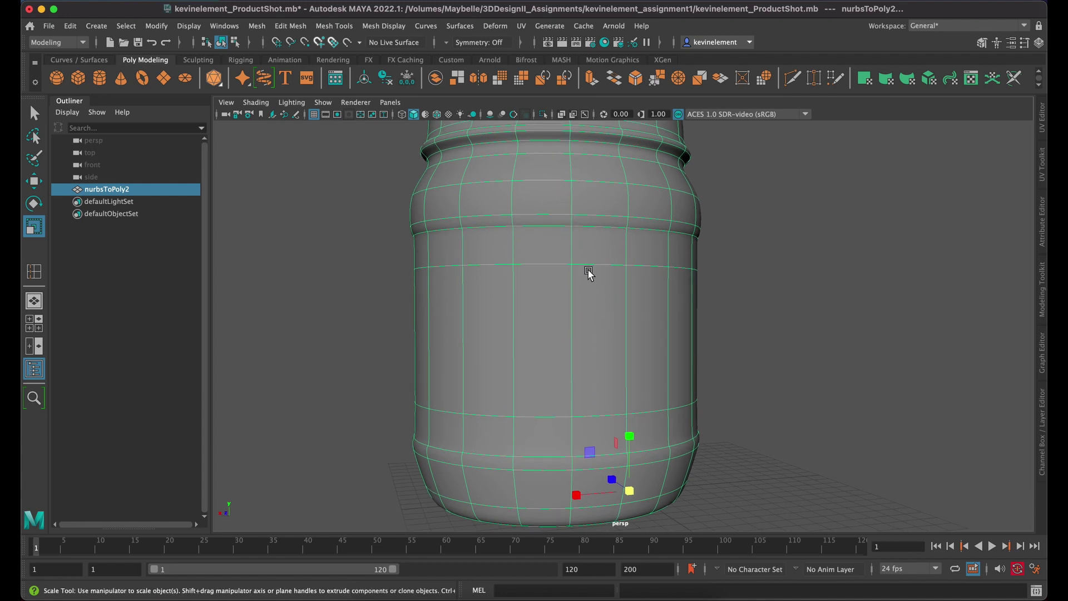
left_click_drag(586, 269, 539, 267, "alt")
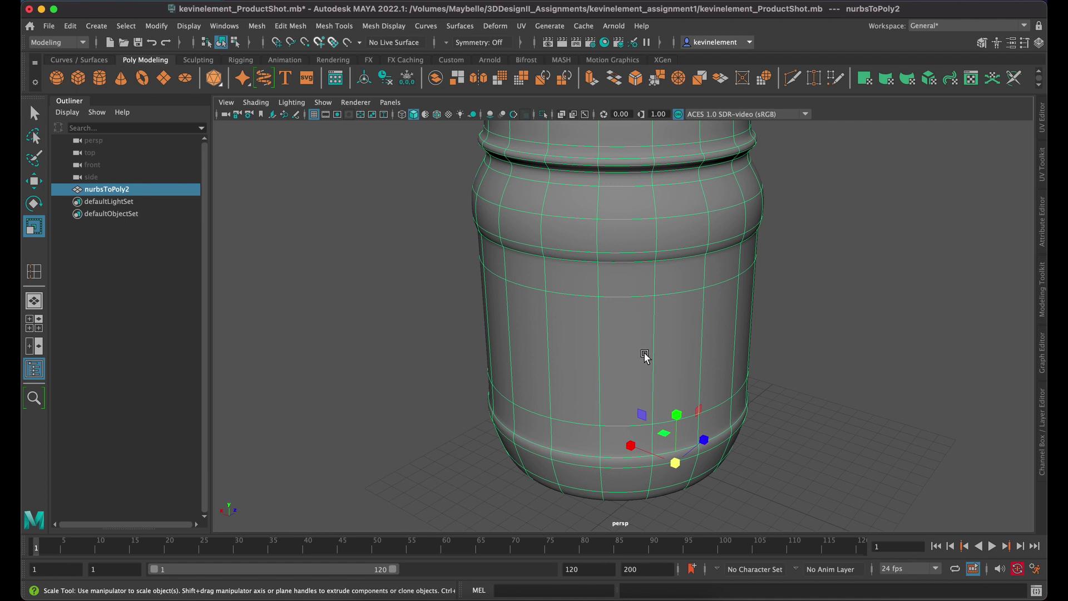
scroll(672, 356, "up", 3)
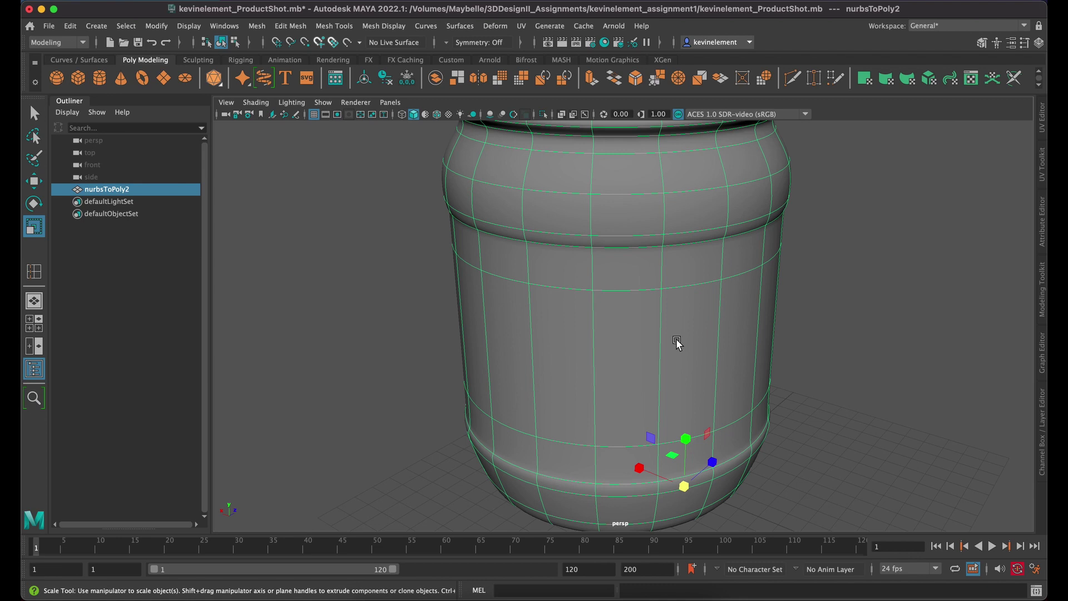
middle_click_drag(677, 343, 682, 369)
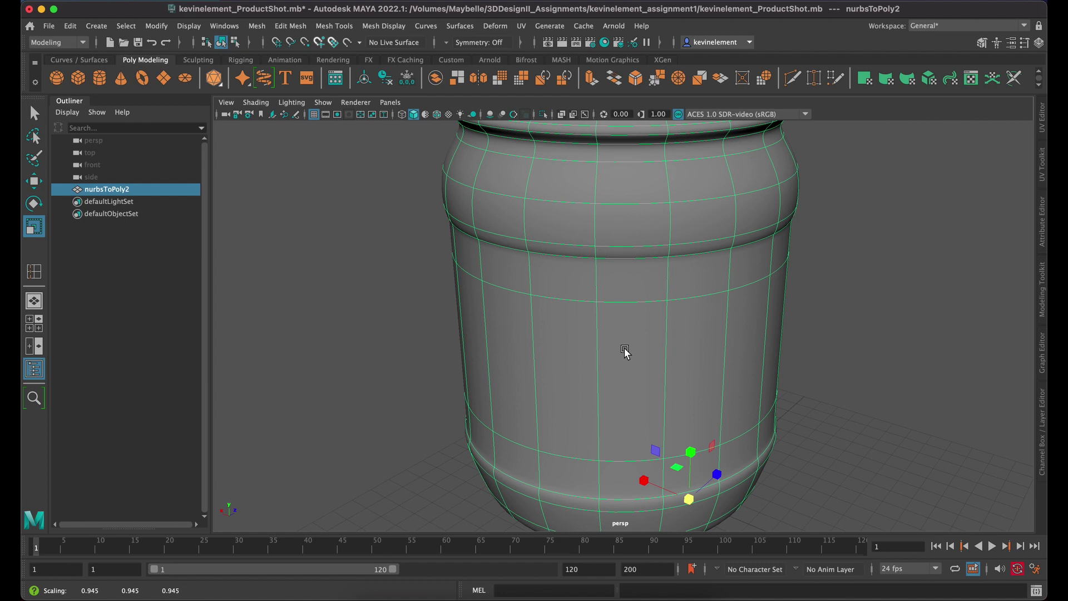
left_click_drag(670, 349, 648, 319, "alt")
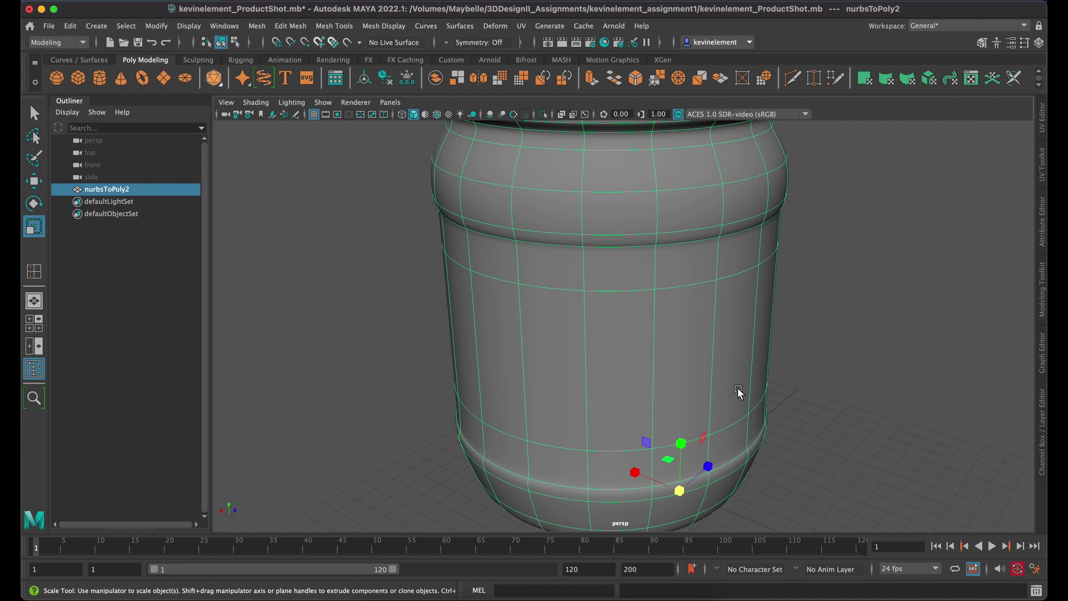
Step: Bring the centre of the jar's inside floor into close view and switch the mesh to face selection
left_click_drag(675, 353, 607, 349, "alt")
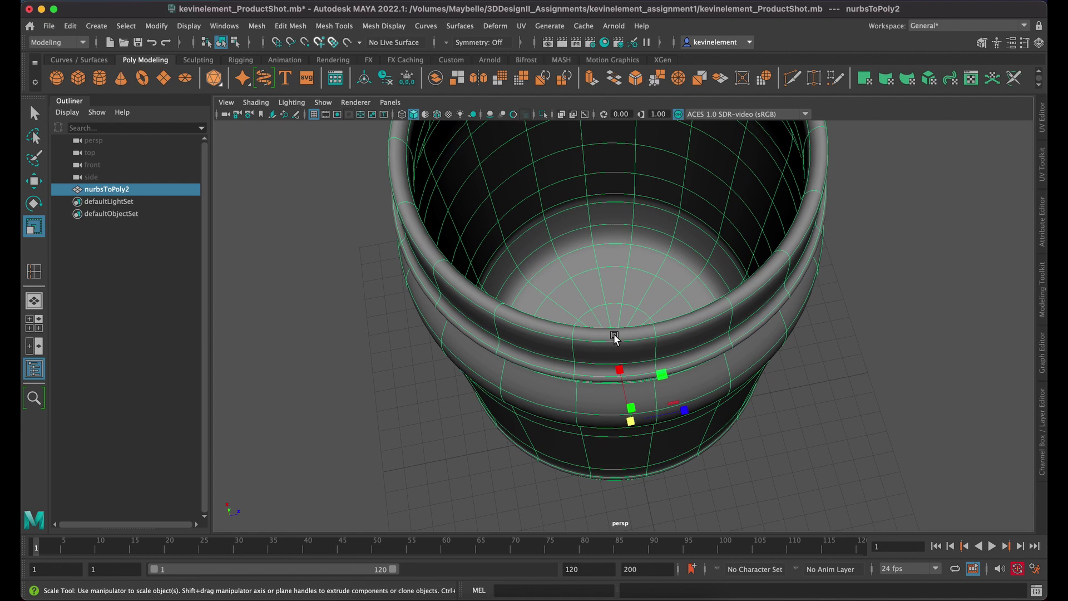
left_click_drag(624, 326, 624, 339, "alt")
scroll(624, 337, "up", 10)
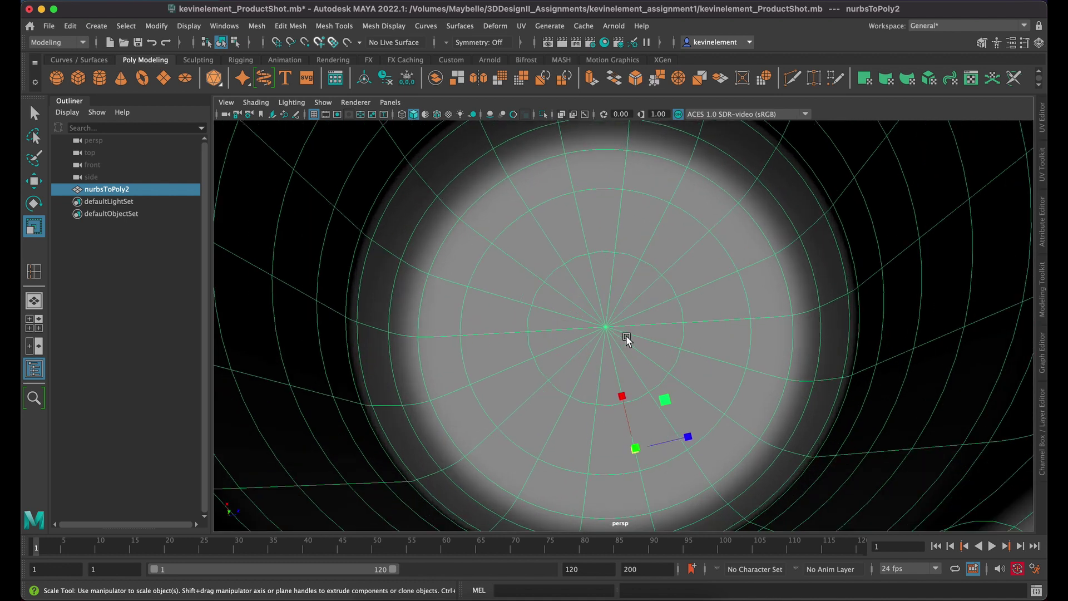
scroll(627, 338, "up", 2)
right_click_drag(645, 253, 644, 286)
Step: Select every triangular face around the centre point of the jar's inside floor, adding them one at a time
left_click(649, 246)
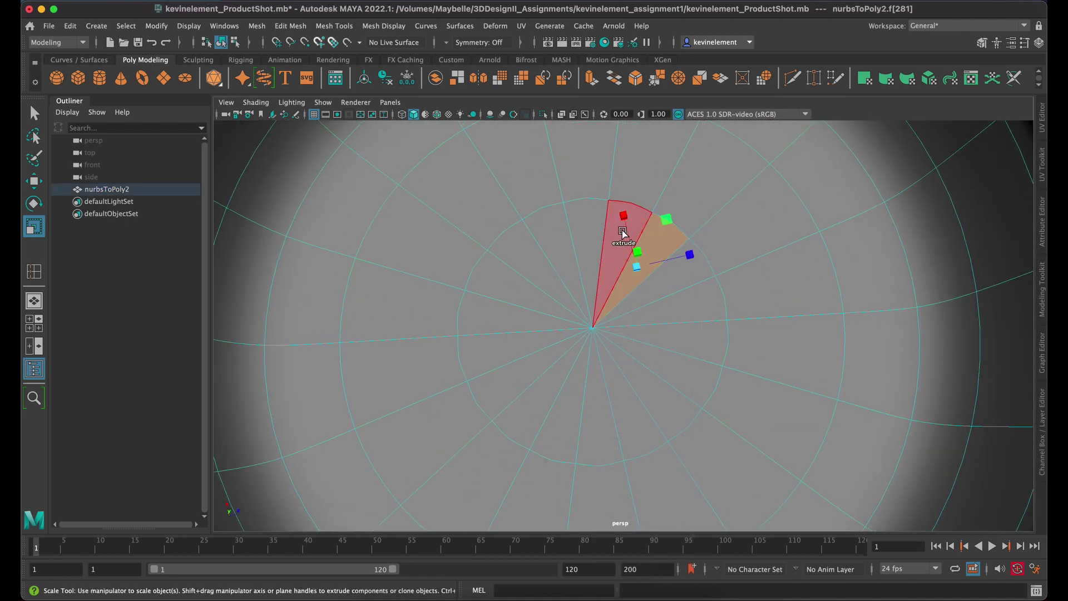
left_click(596, 233, "shift")
left_click(560, 238, "shift")
left_click(529, 255, "shift")
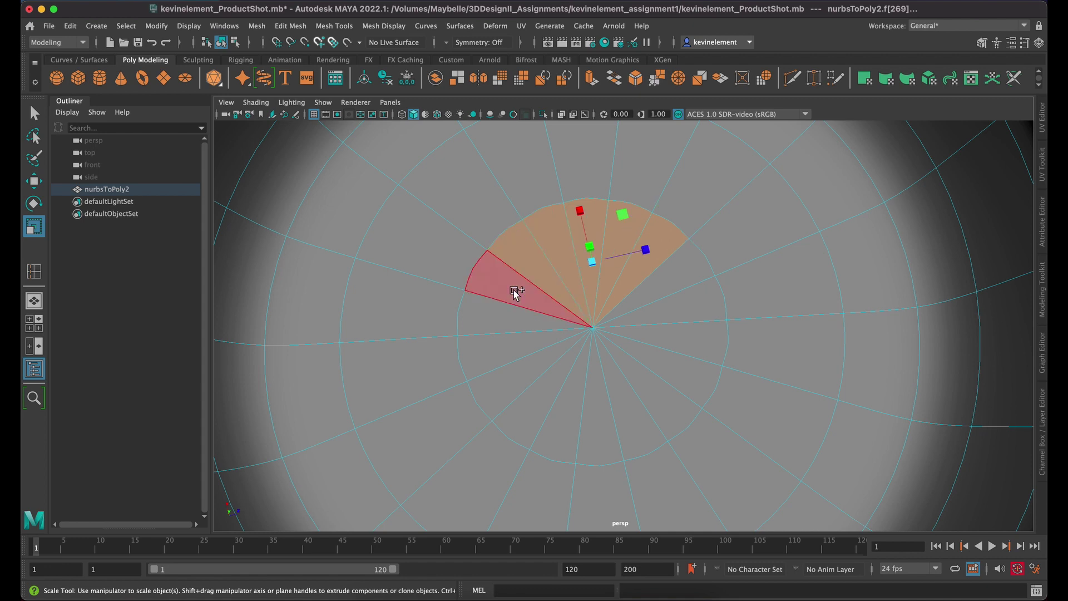
left_click(515, 293, "shift")
left_click(500, 341, "shift")
left_click(505, 319, "shift")
left_click(522, 381, "shift")
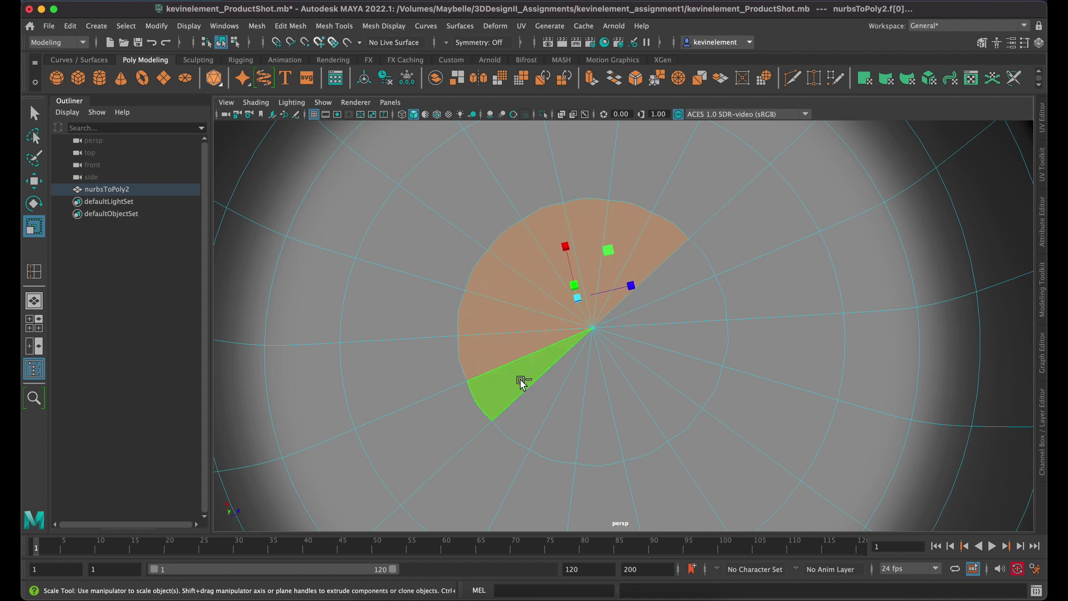
left_click(552, 399, "shift")
left_click(574, 410, "shift")
left_click(603, 415, "shift")
left_click(636, 415, "shift")
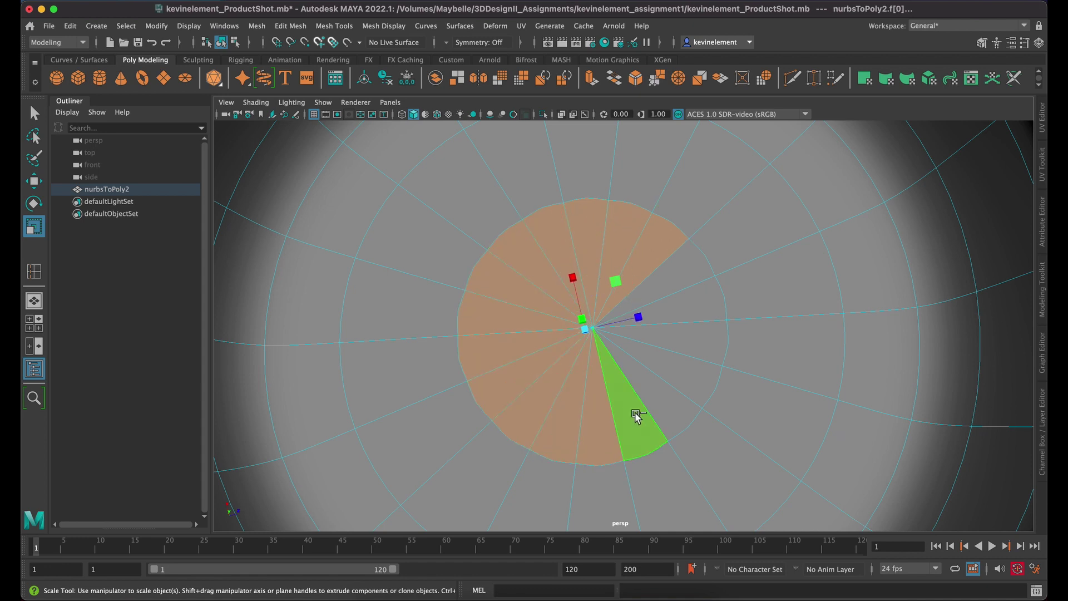
left_click(676, 407, "shift")
left_click(691, 382, "shift")
left_click(691, 350, "shift")
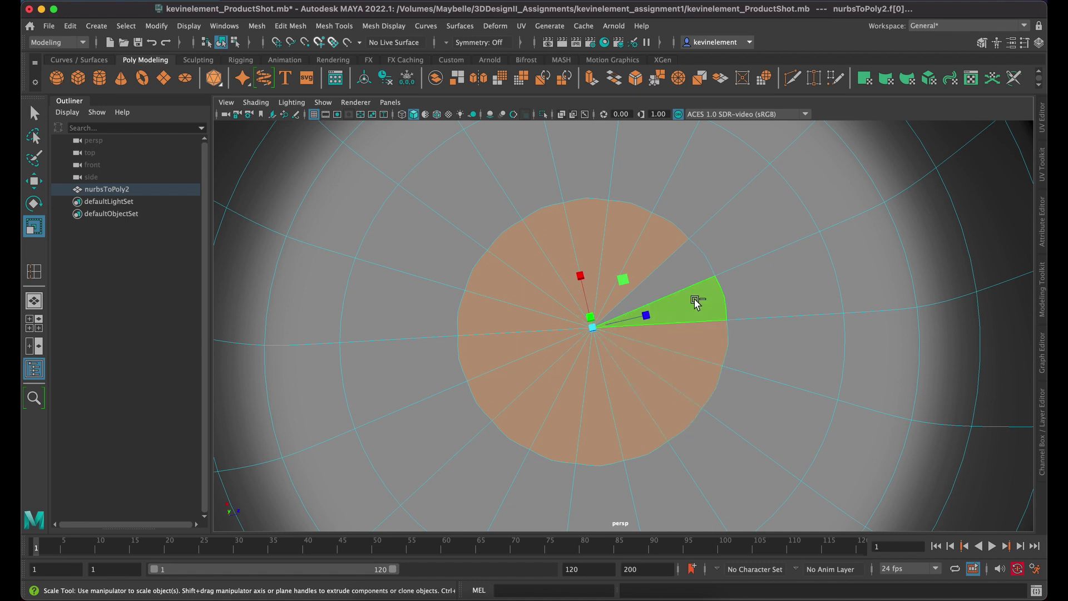
left_click(696, 303, "shift")
left_click(690, 274, "shift")
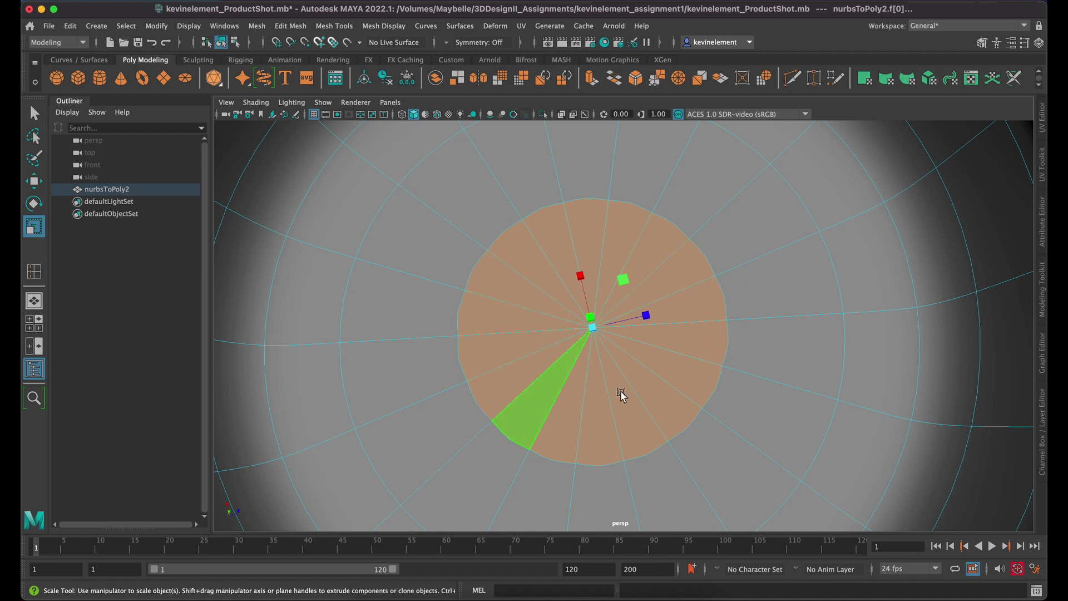
Step: Select the complete ring of quad faces directly surrounding the triangular faces on the jar's inside floor
left_click(818, 289)
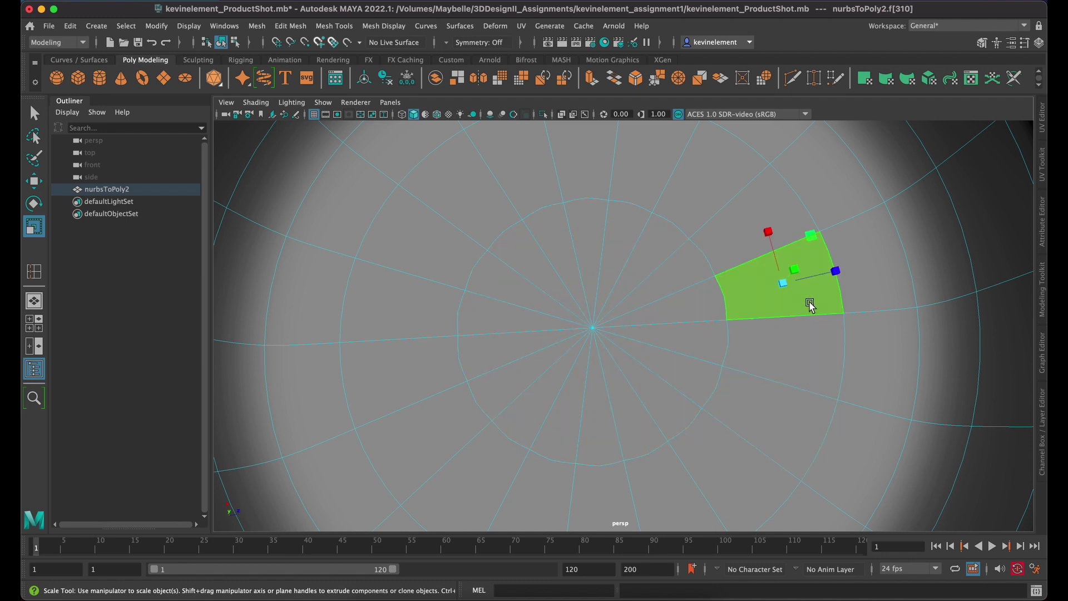
left_click(712, 183)
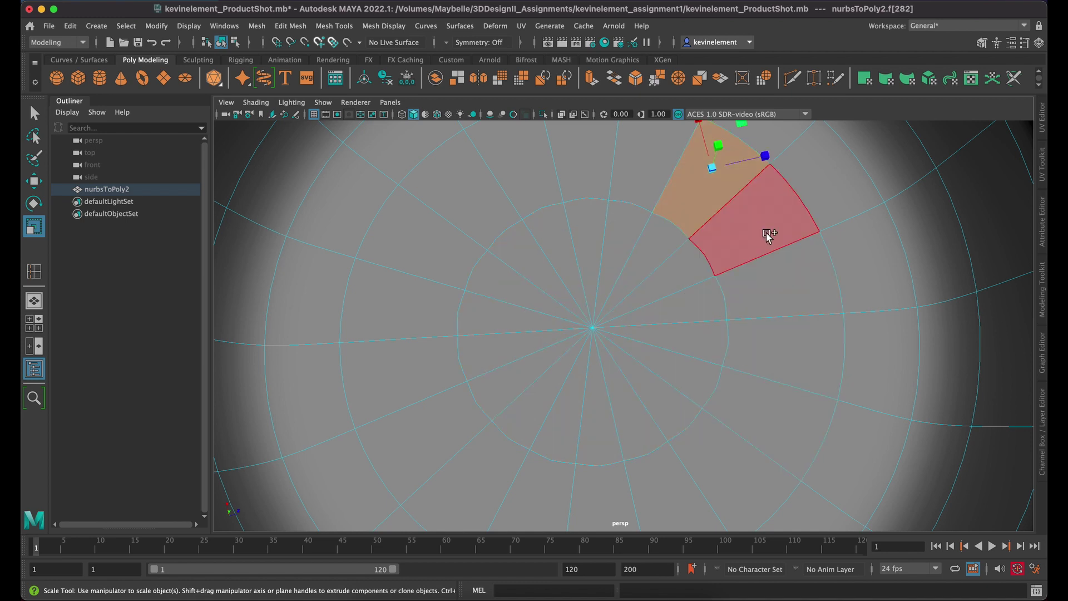
double_click(768, 235, "shift")
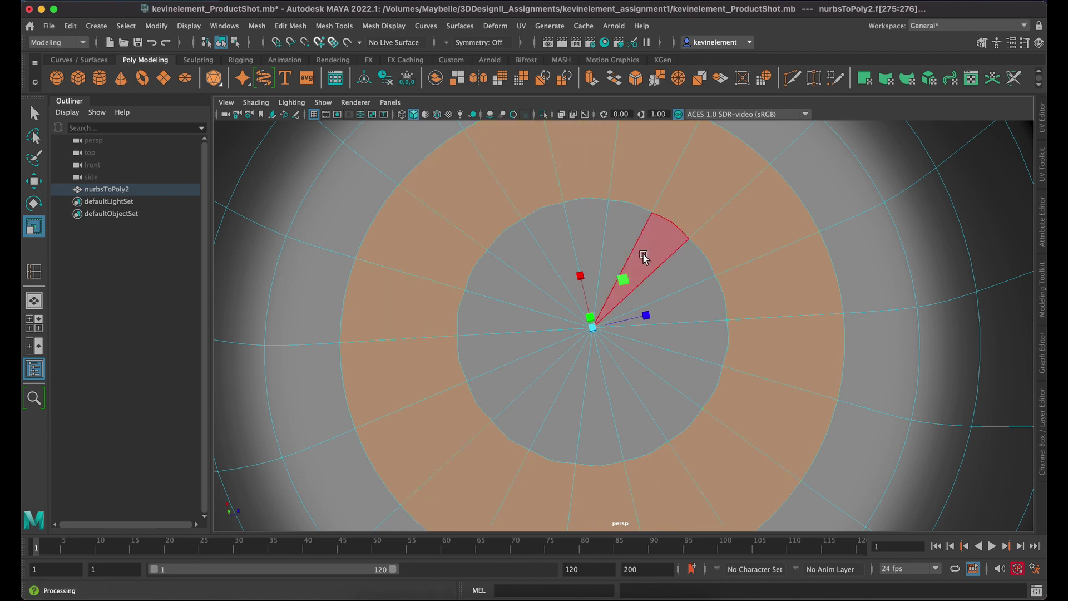
Step: Replace the ring selection with all the triangular faces that meet at the inside floor's centre point
scroll(635, 327, "down", 4)
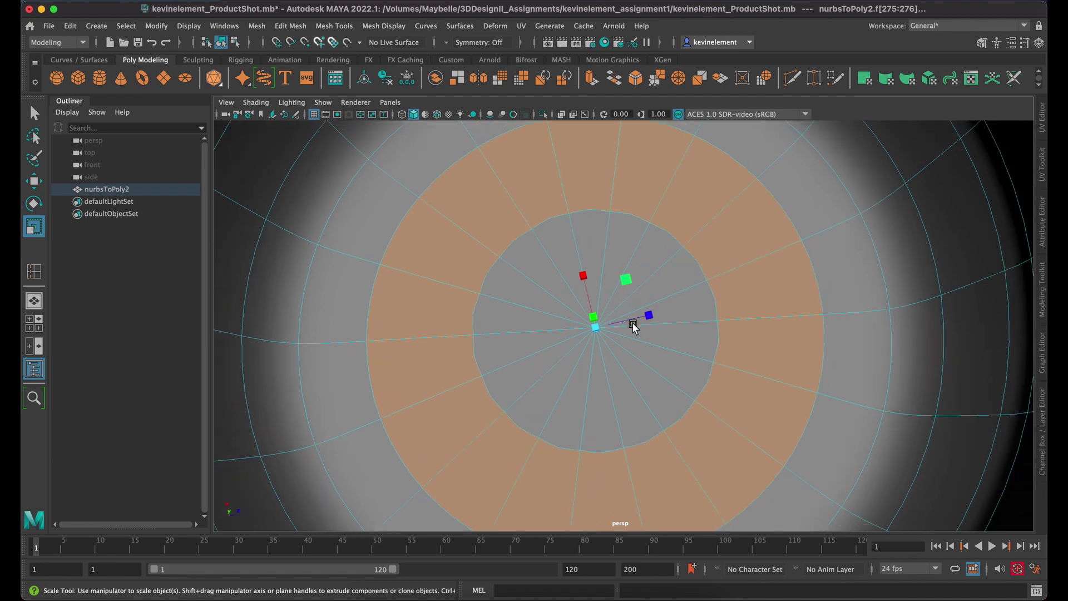
left_click_drag(619, 332, 613, 324, "alt")
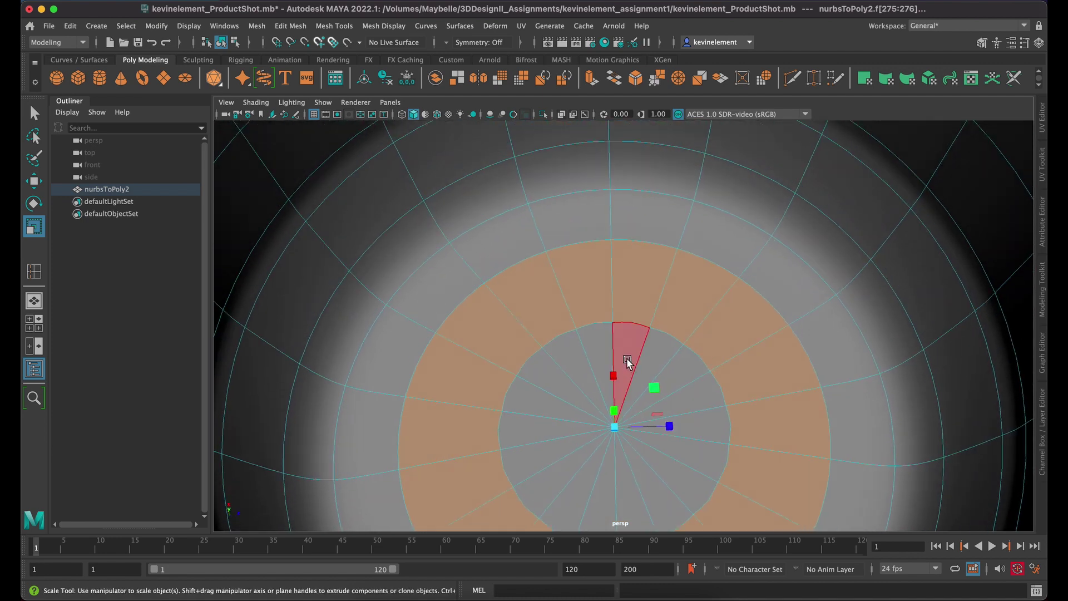
left_click(627, 359)
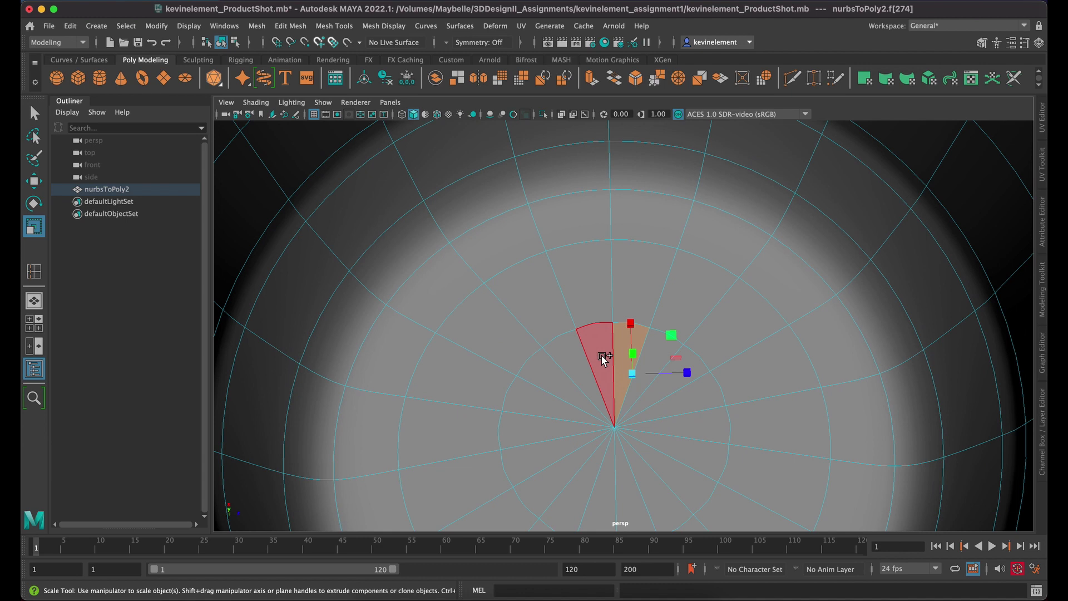
left_click(602, 356, "shift")
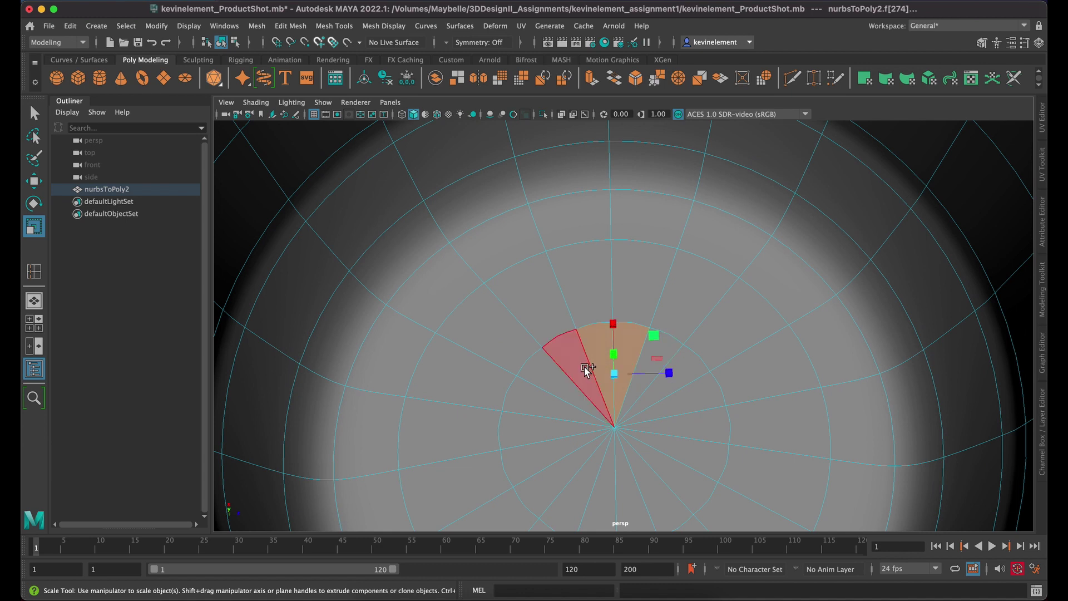
left_click(587, 377, "shift")
left_click(571, 393, "shift")
left_click(561, 417, "shift")
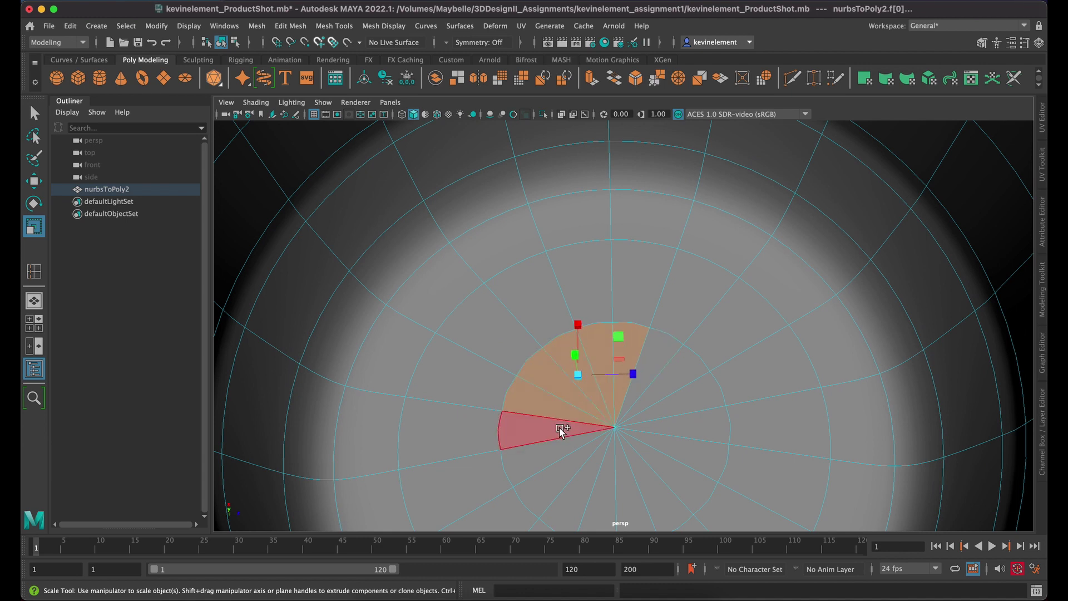
left_click(558, 437, "shift")
left_click(565, 469, "shift")
left_click(581, 484, "shift")
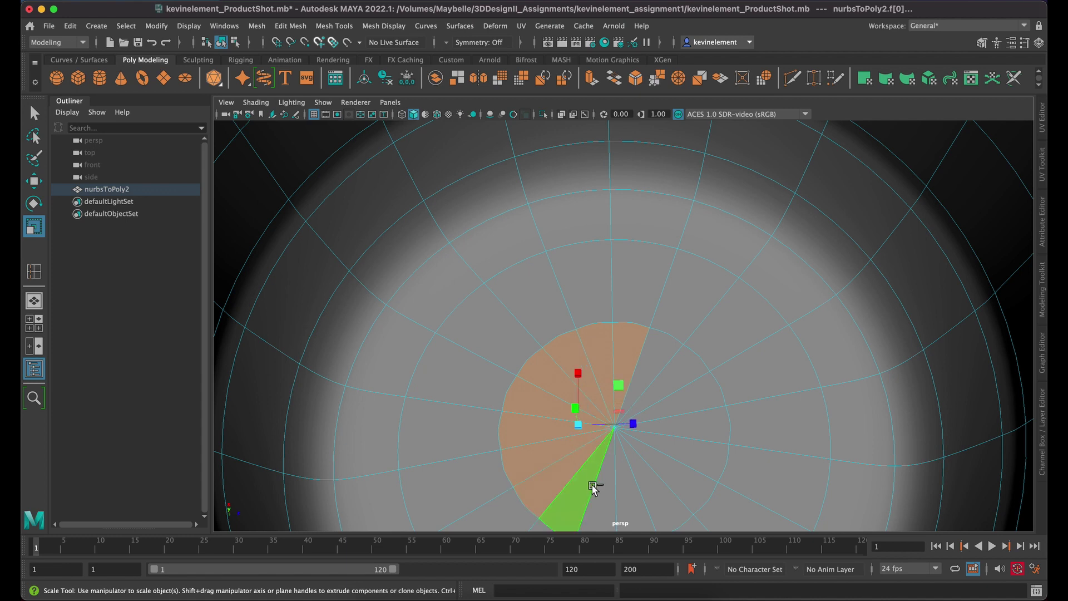
left_click(611, 489, "shift")
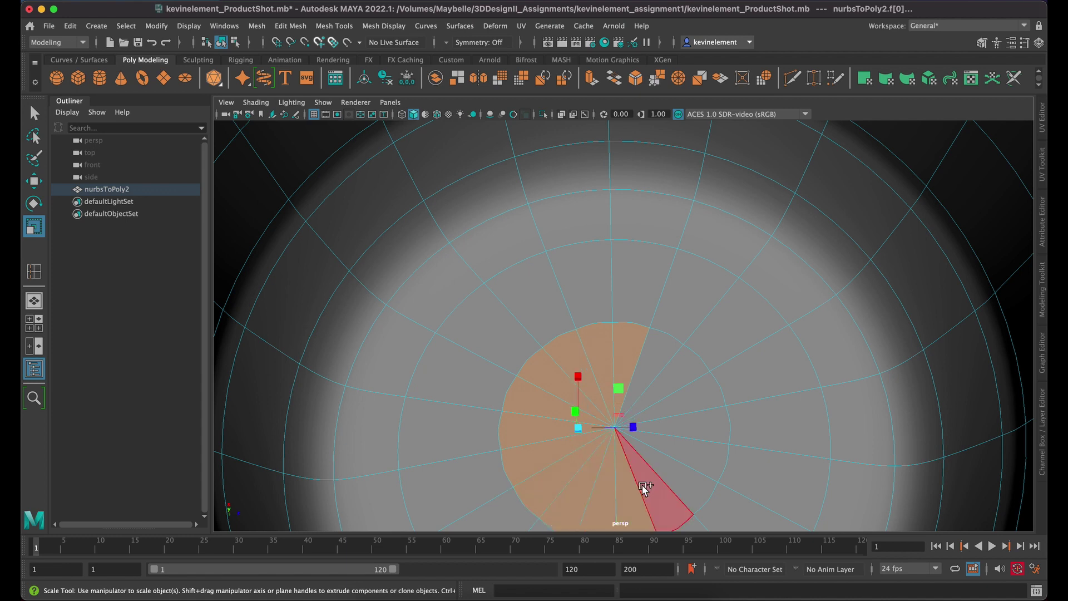
left_click(643, 484, "shift")
left_click(692, 476, "shift")
left_click(699, 462, "shift")
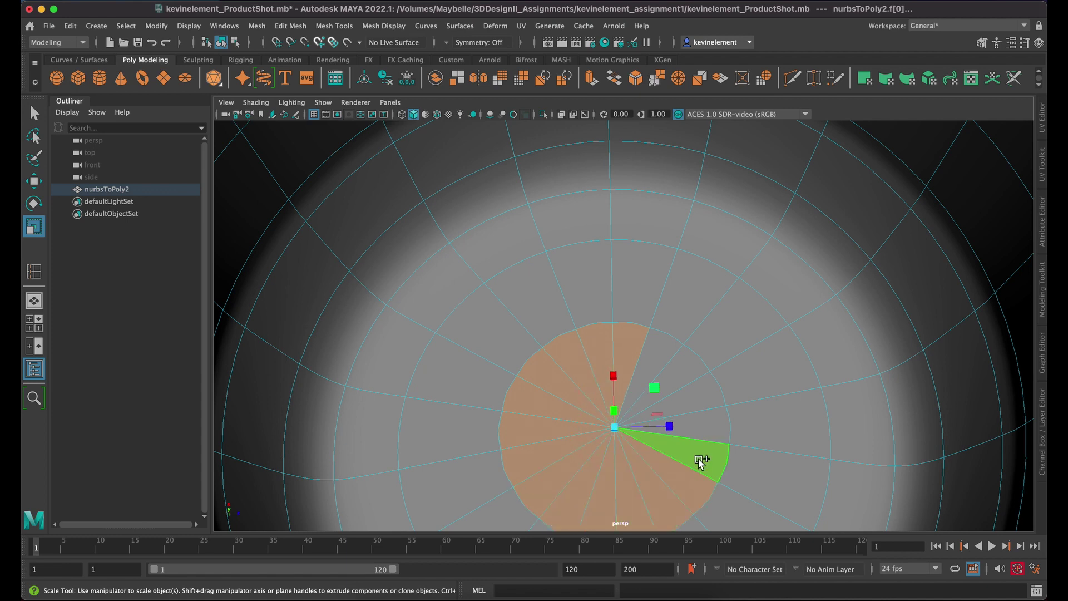
left_click(720, 428, "shift")
left_click(703, 389, "shift")
left_click(690, 368, "shift")
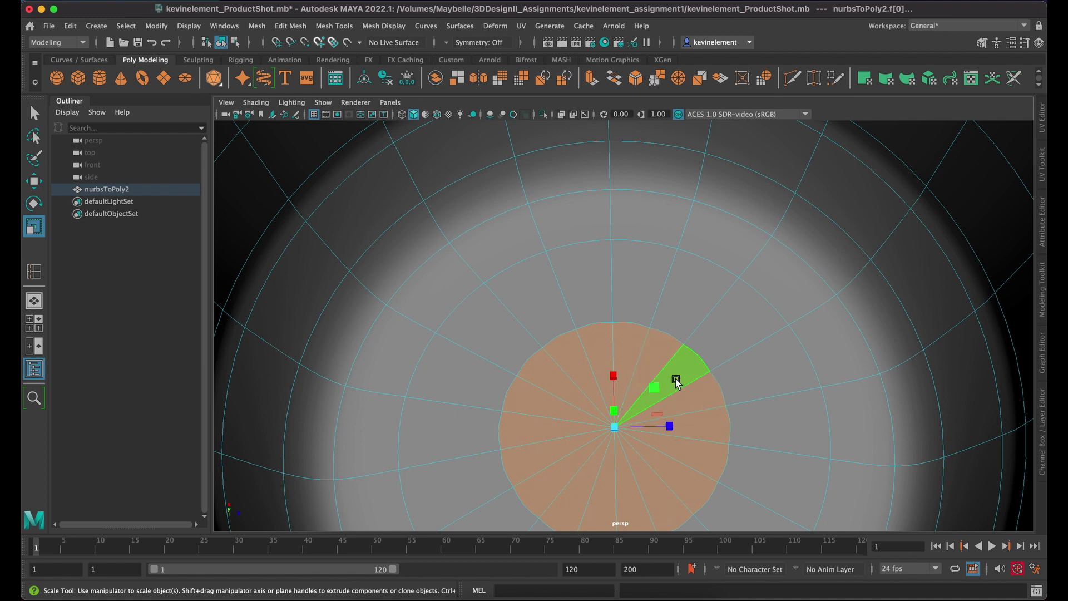
Step: Grow the face selection repeatedly from the floor's centre outward across the inside floor and up the jar's inner wall
scroll(675, 378, "down", 2)
scroll(672, 376, "up", 5)
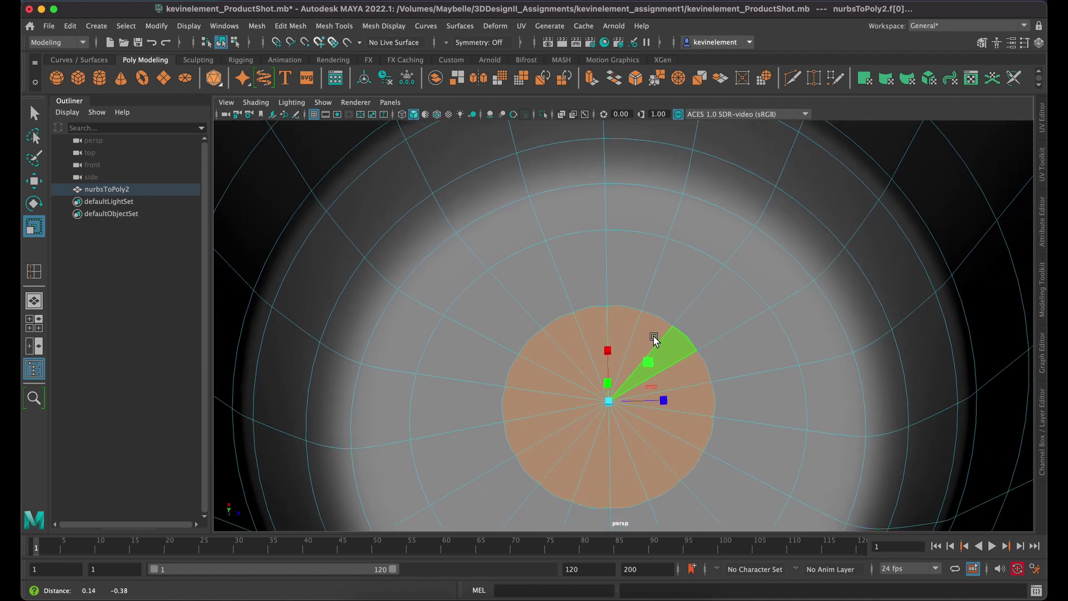
scroll(636, 277, "down", 5)
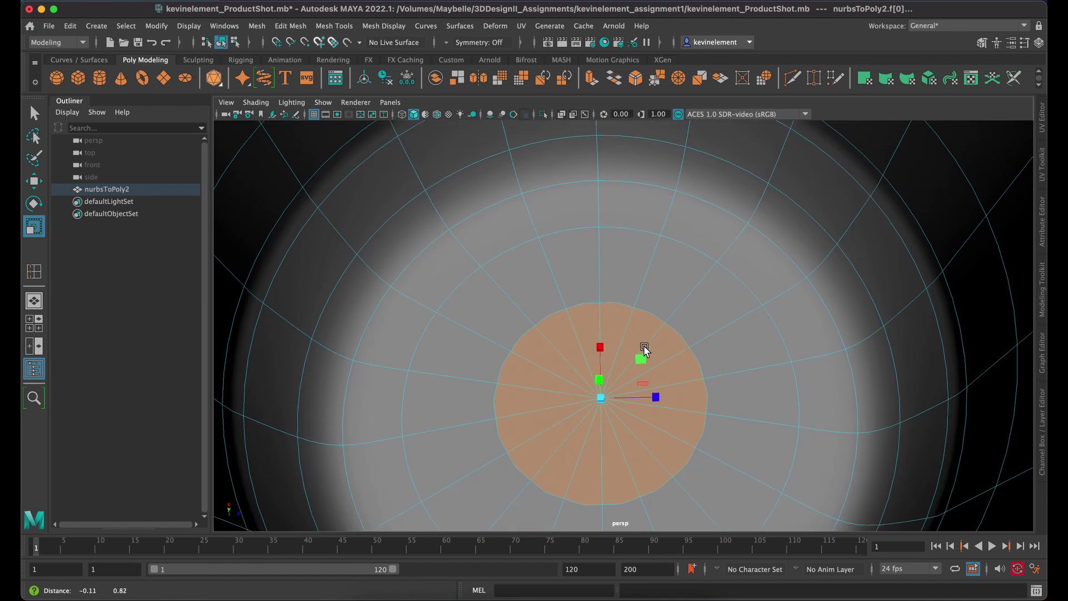
scroll(646, 356, "up", 2)
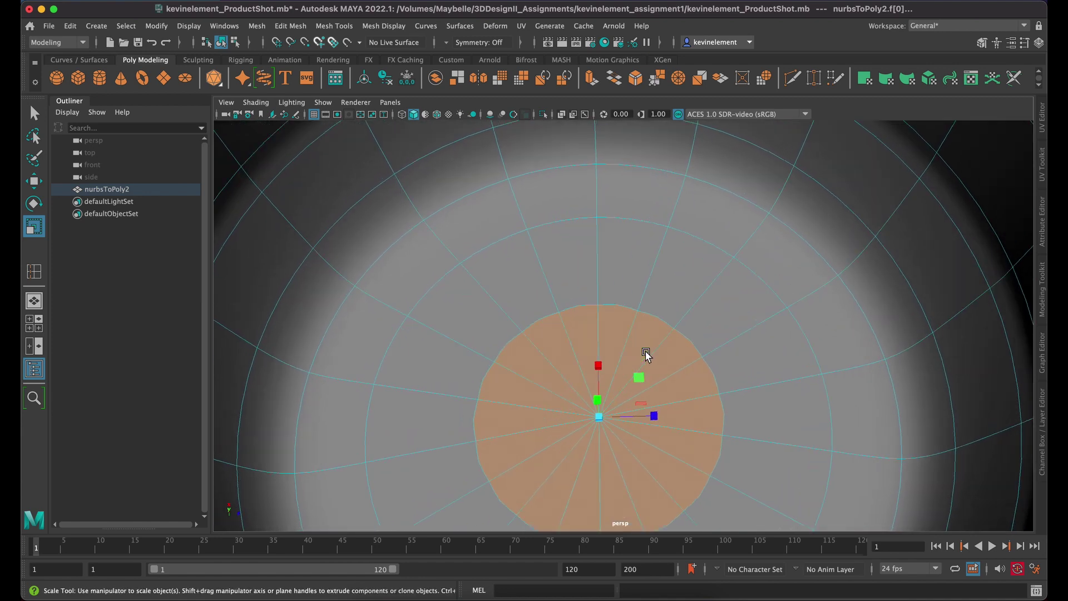
scroll(646, 356, "up", 2)
scroll(644, 350, "down", 10)
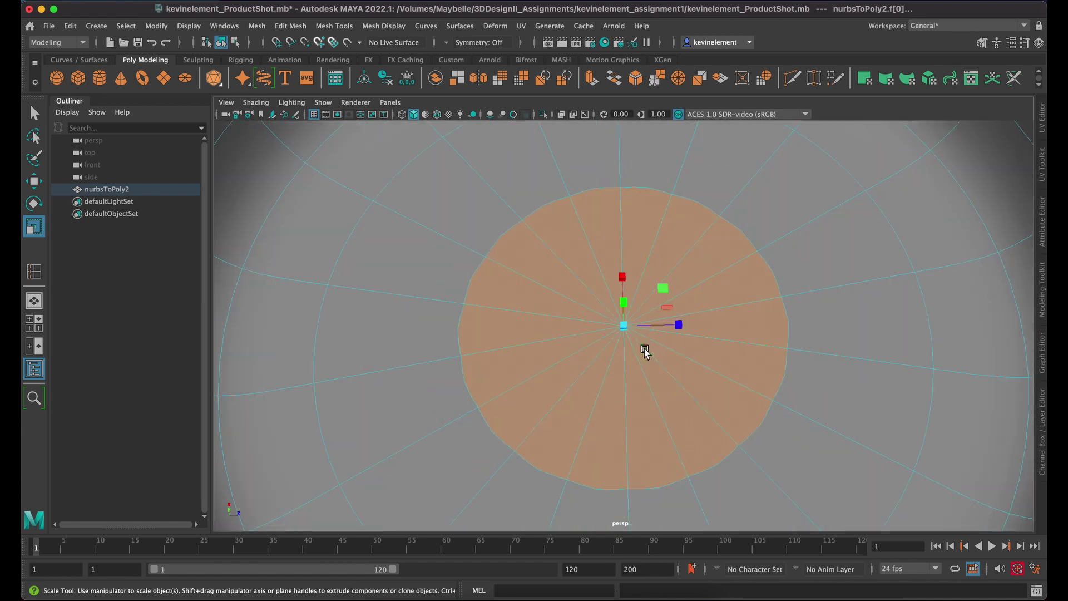
scroll(644, 347, "up", 8)
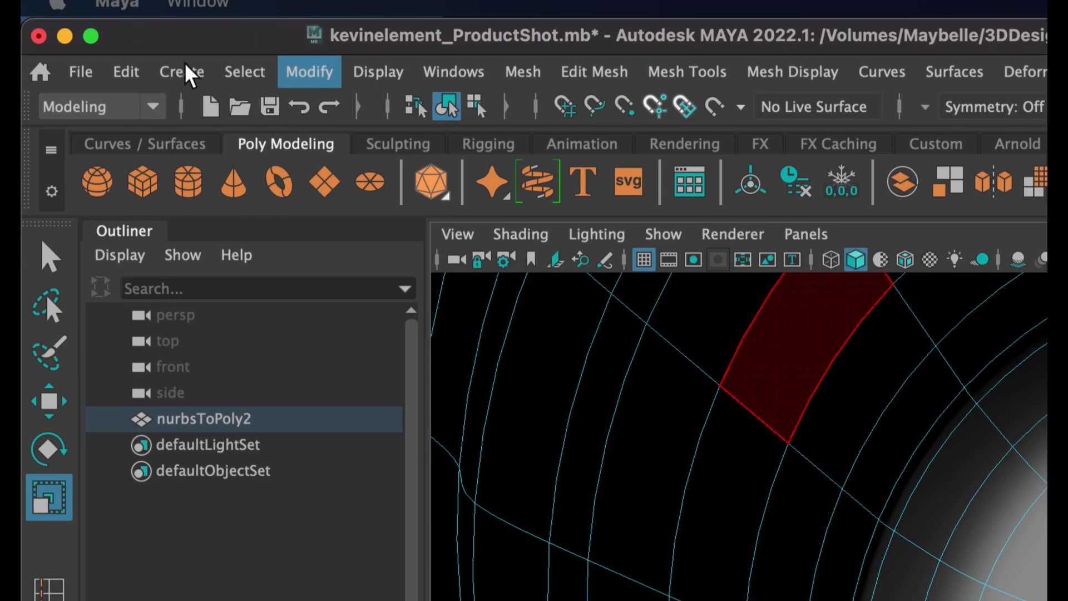
left_click(132, 25)
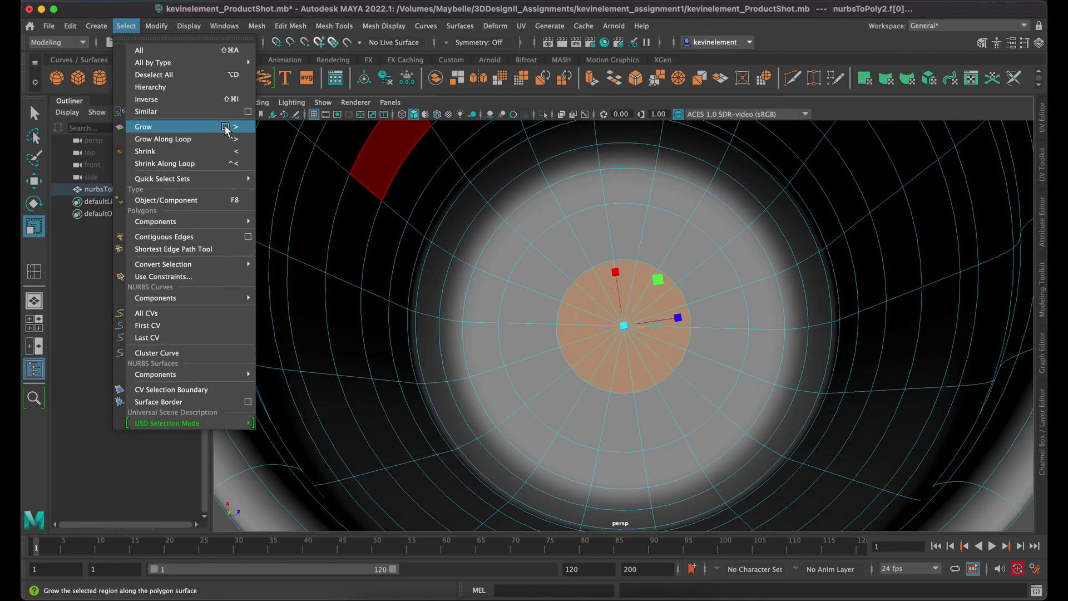
left_click(226, 127)
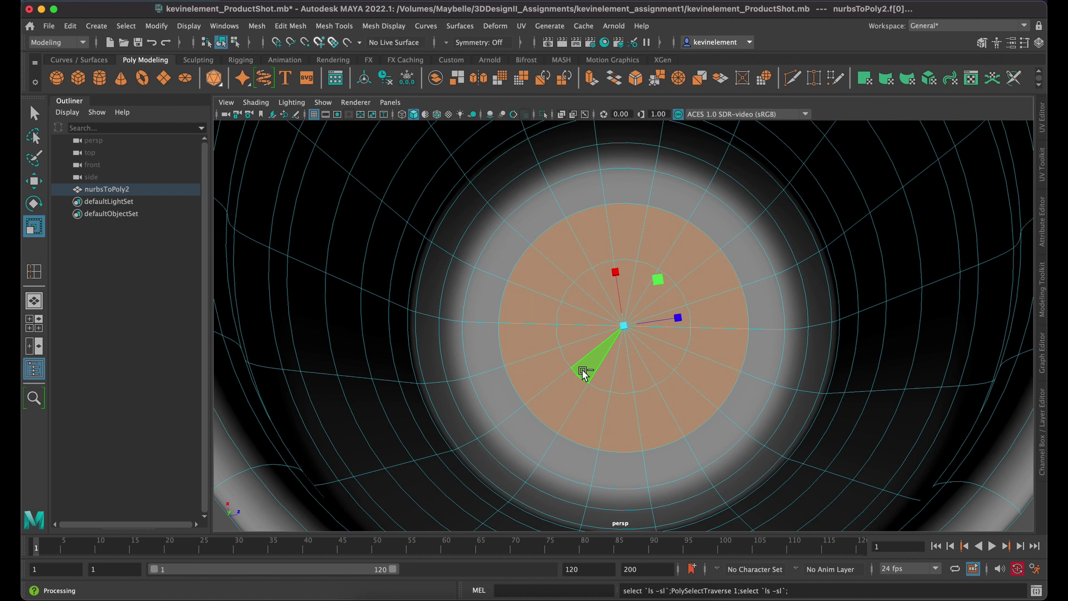
key("shift+period")
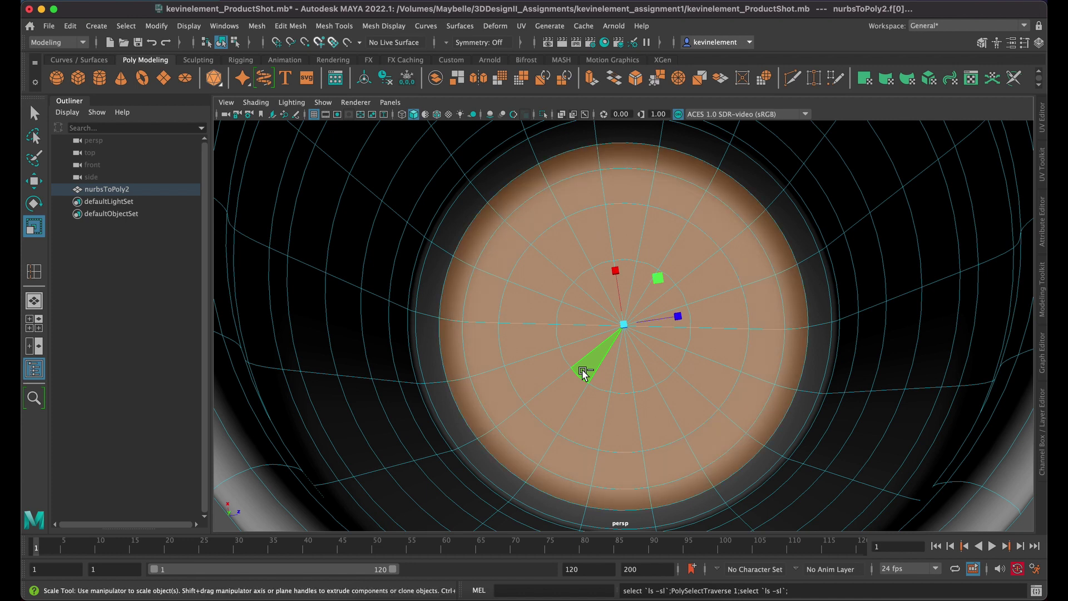
key("shift+period")
key("shift+period")
key("shift+period")
key("shift+period")
key("shift+period")
key("shift+period")
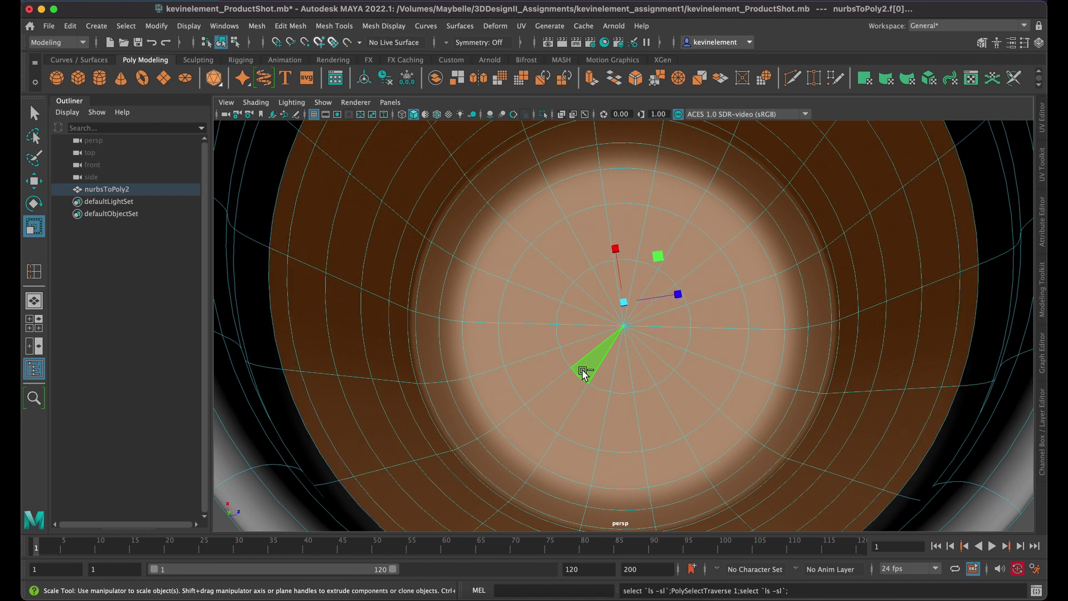
Step: Grow the face selection further over the rim and down the outer neck to the lower edge of the shoulder band
scroll(582, 372, "down", 5)
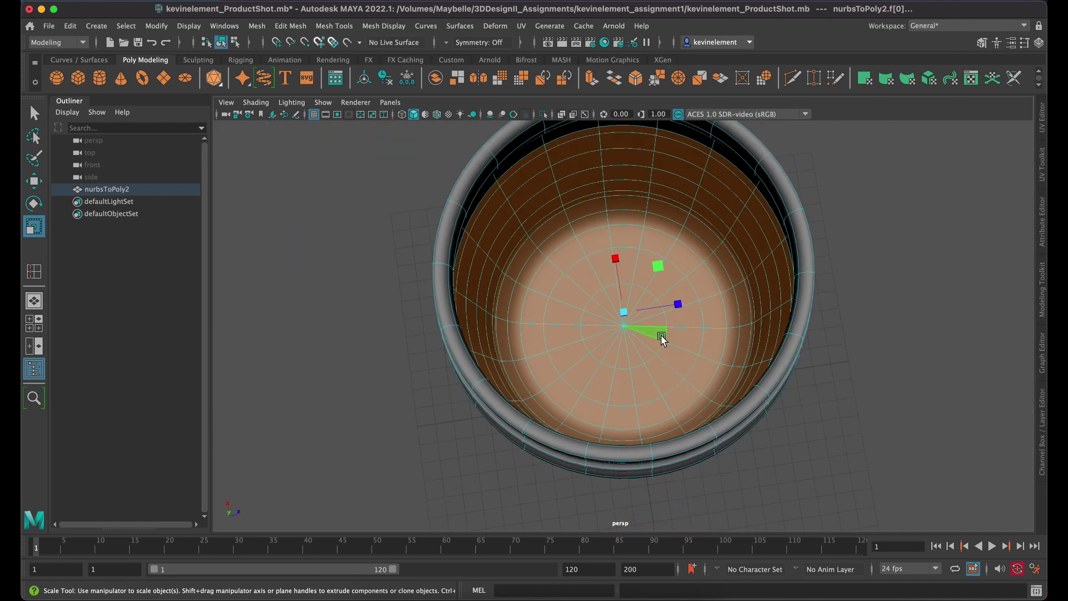
left_click_drag(656, 333, 609, 312)
key("ctrl+z")
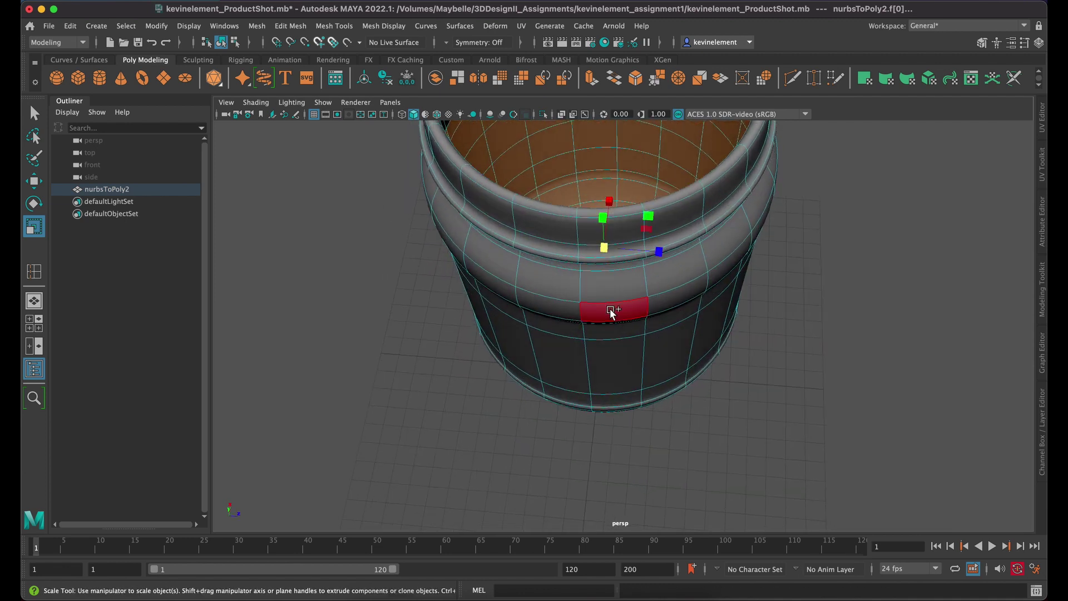
key("shift+period")
key("shift+period")
key("shift+period")
key("shift+period")
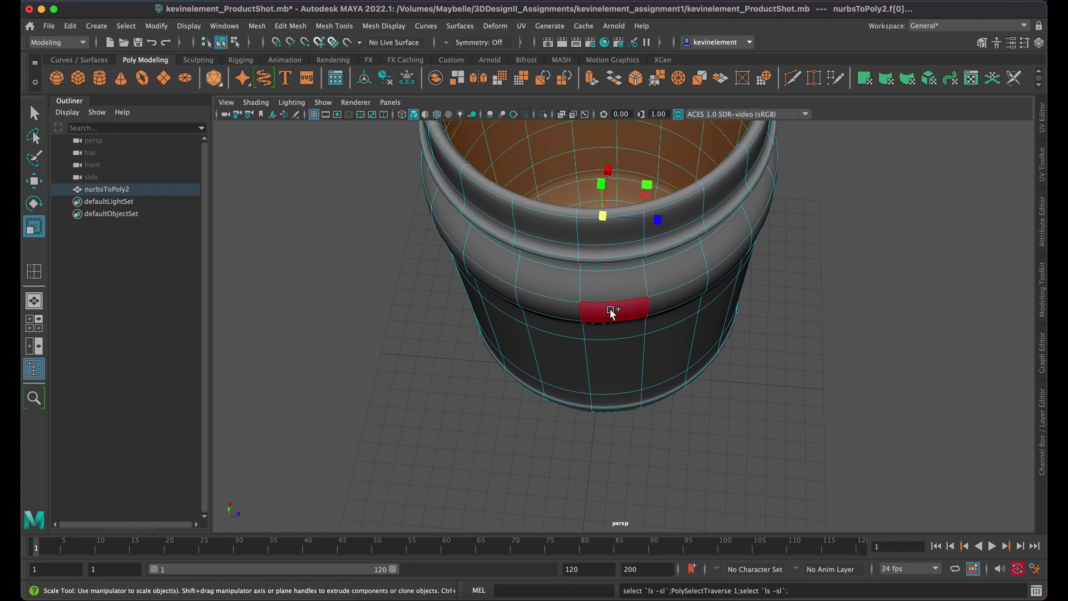
key("shift+period")
key("shift+period")
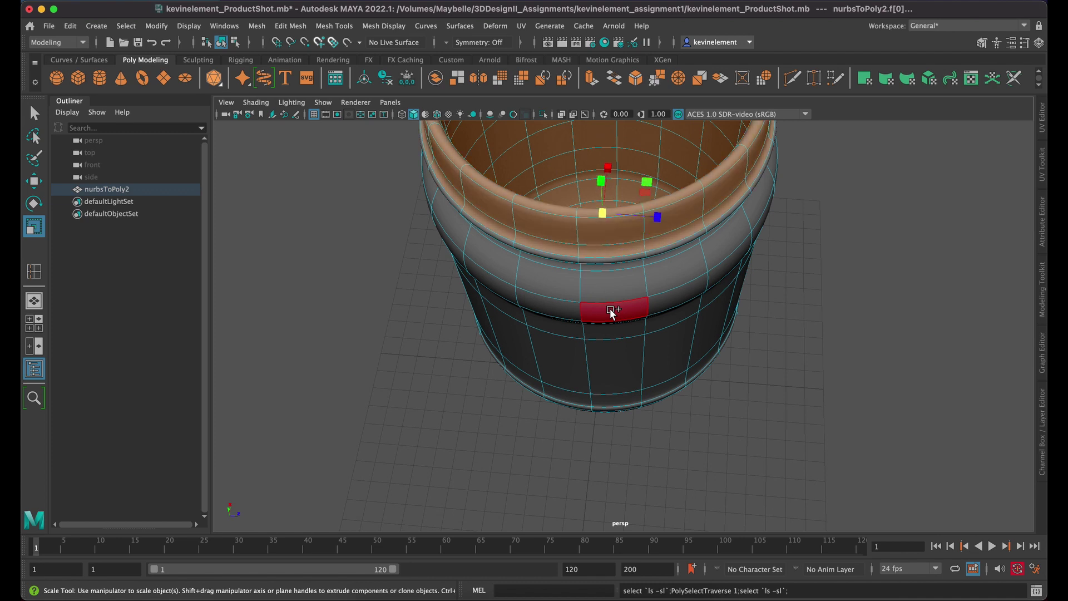
left_click_drag(656, 279, 629, 308, "alt")
key("shift+period")
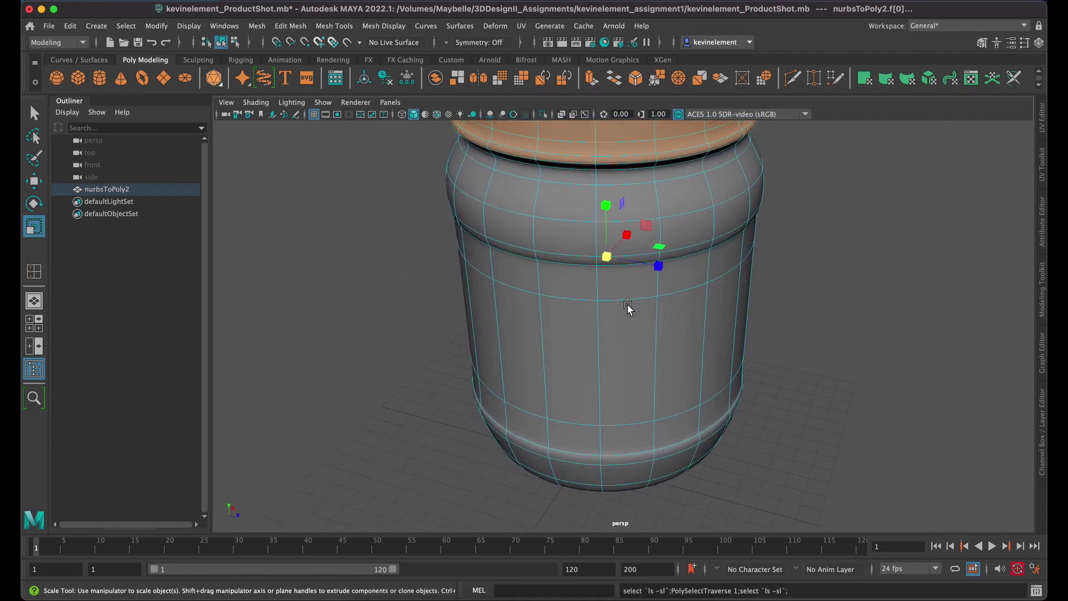
key("shift+period")
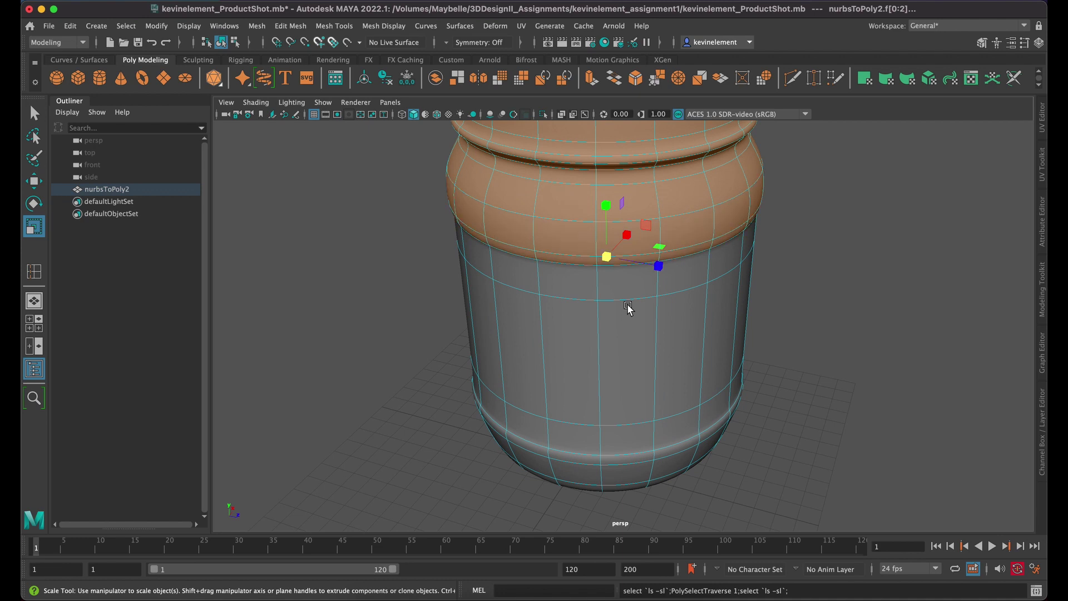
Step: Assign a new Arnold aiStandardSurface material to the selected interior and upper exterior faces of the jar
right_click(645, 203)
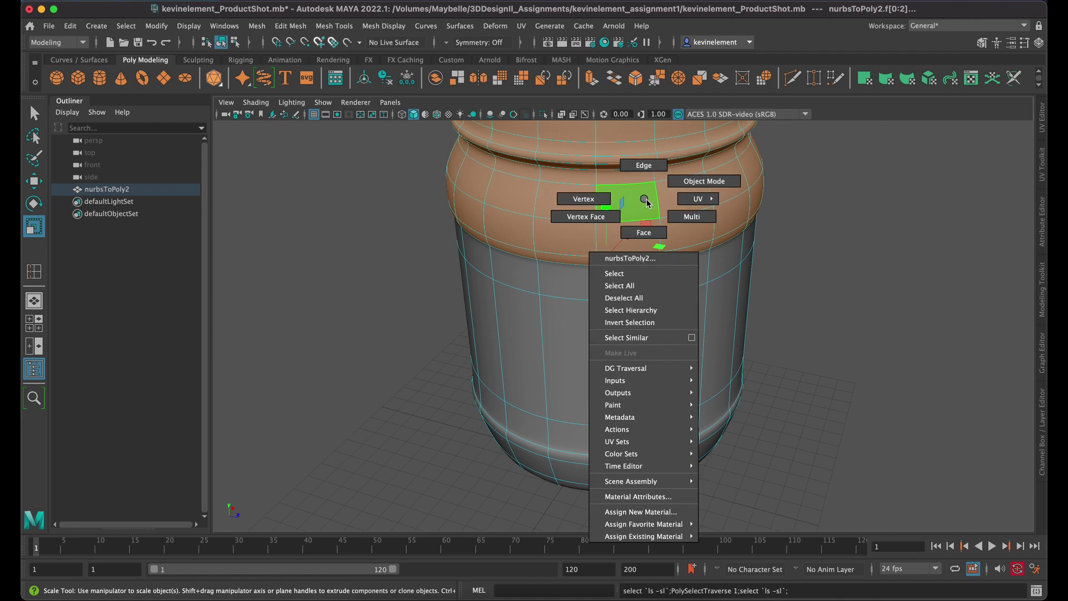
left_click(646, 511)
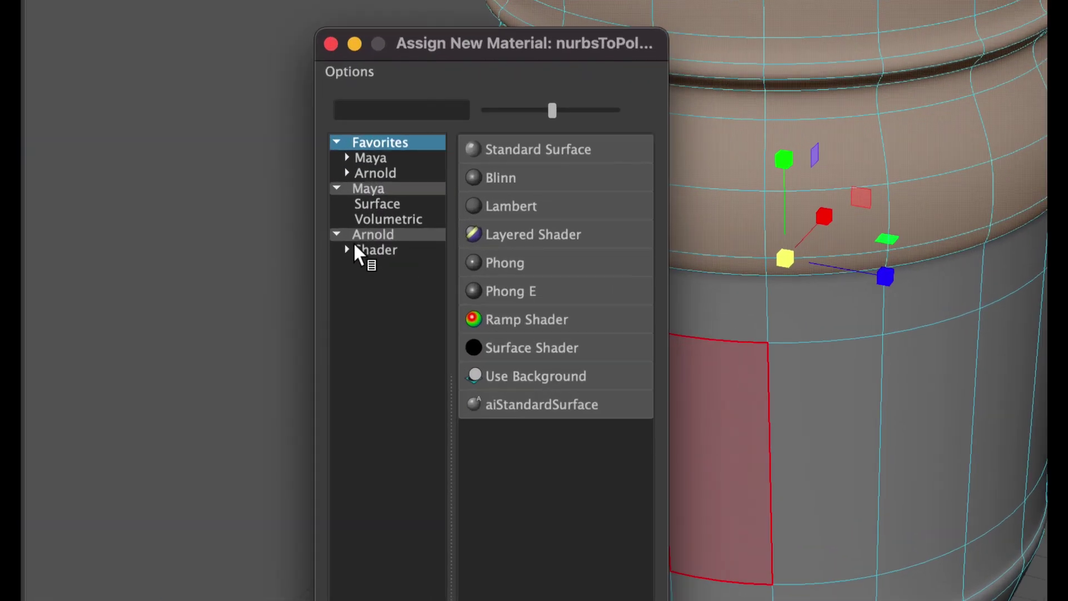
left_click(390, 252)
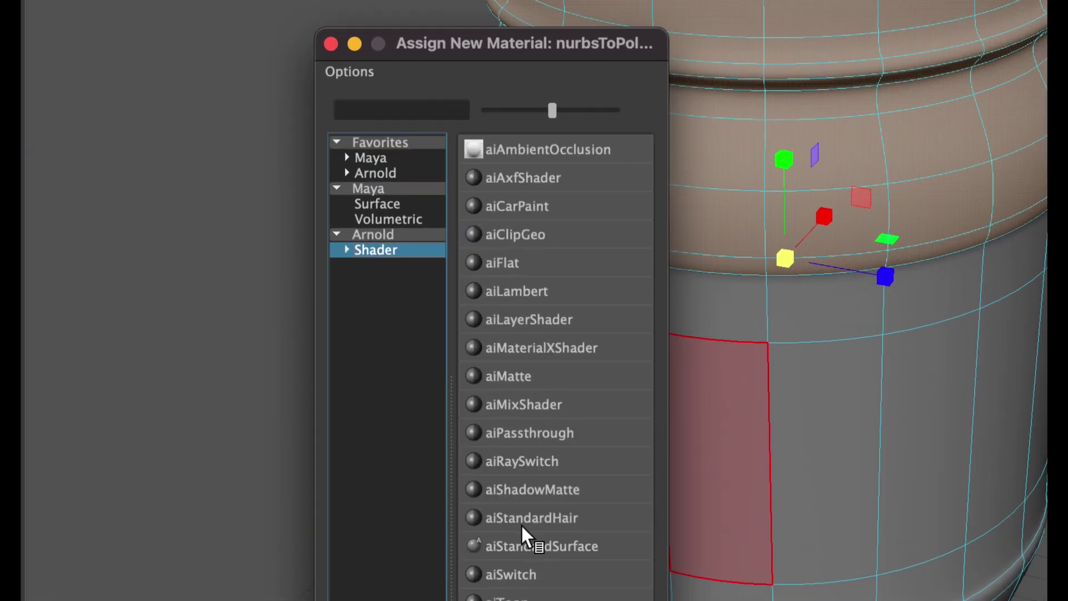
left_click(563, 546)
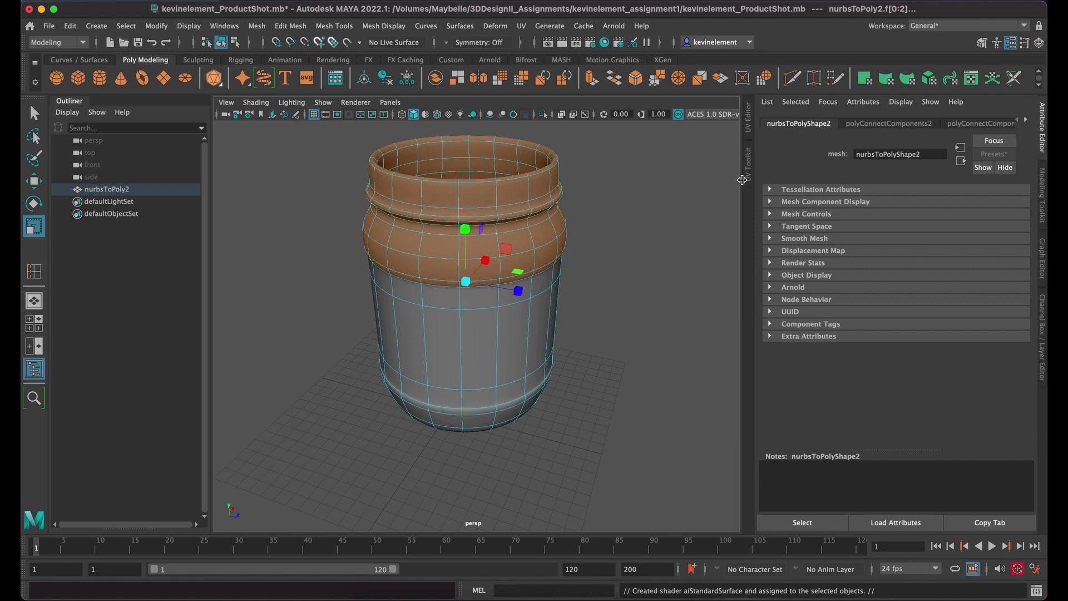
Step: Widen the attribute display and browse the jar's history nodes through to its lambert1 and aiStandardSurface1 materials
left_click_drag(742, 180, 549, 169)
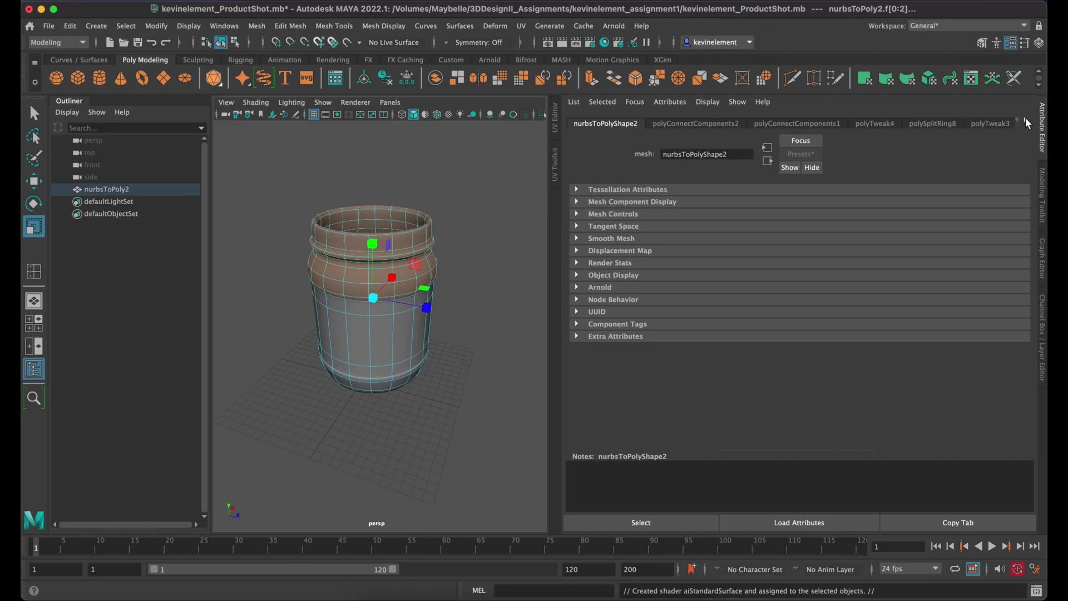
left_click(1026, 119)
left_click(1025, 119)
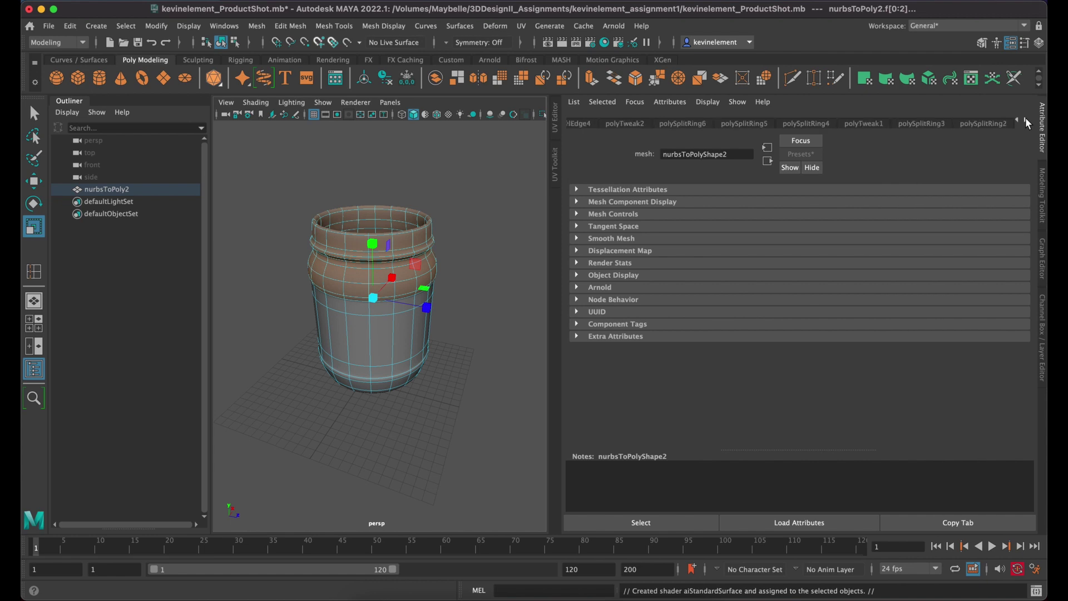
left_click(1026, 119)
left_click(1026, 119)
left_click(1025, 119)
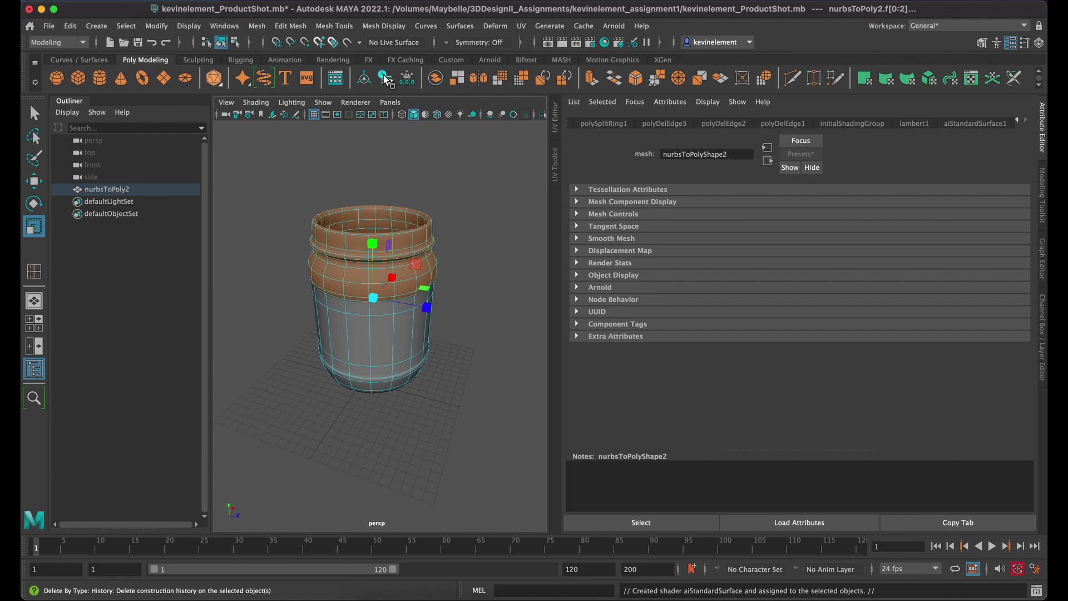
Step: Return the jar to object mode and delete the whole object's construction history
left_click(386, 79)
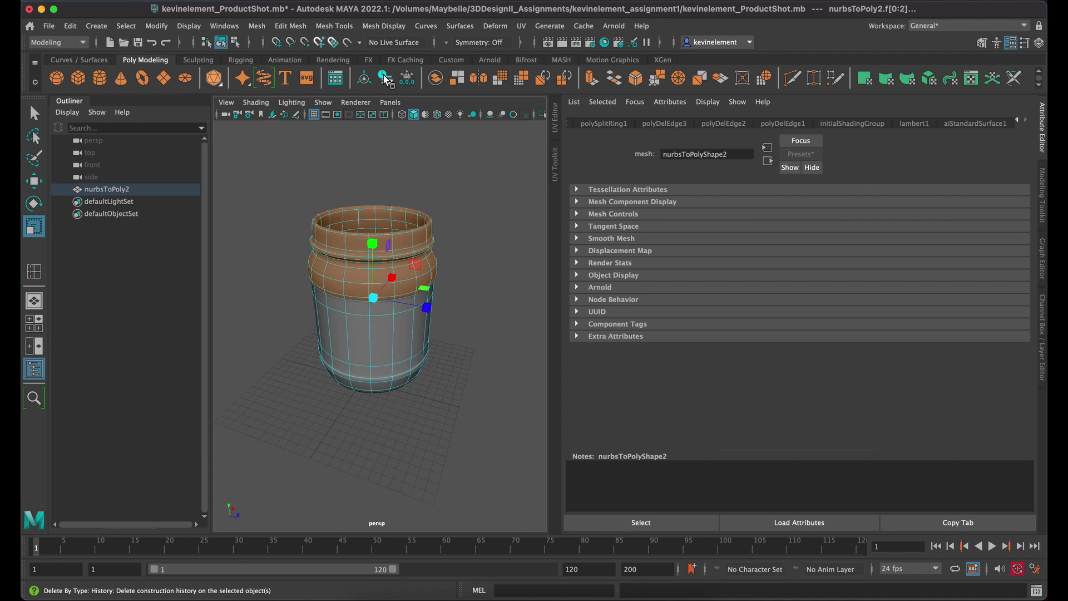
left_click(483, 300)
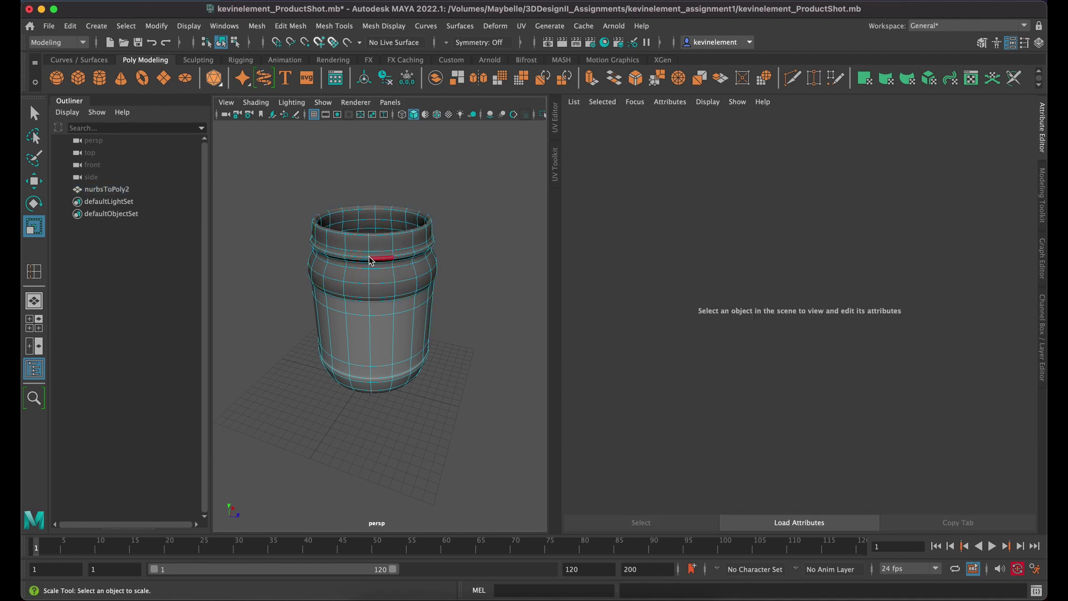
right_click_drag(365, 263, 424, 238)
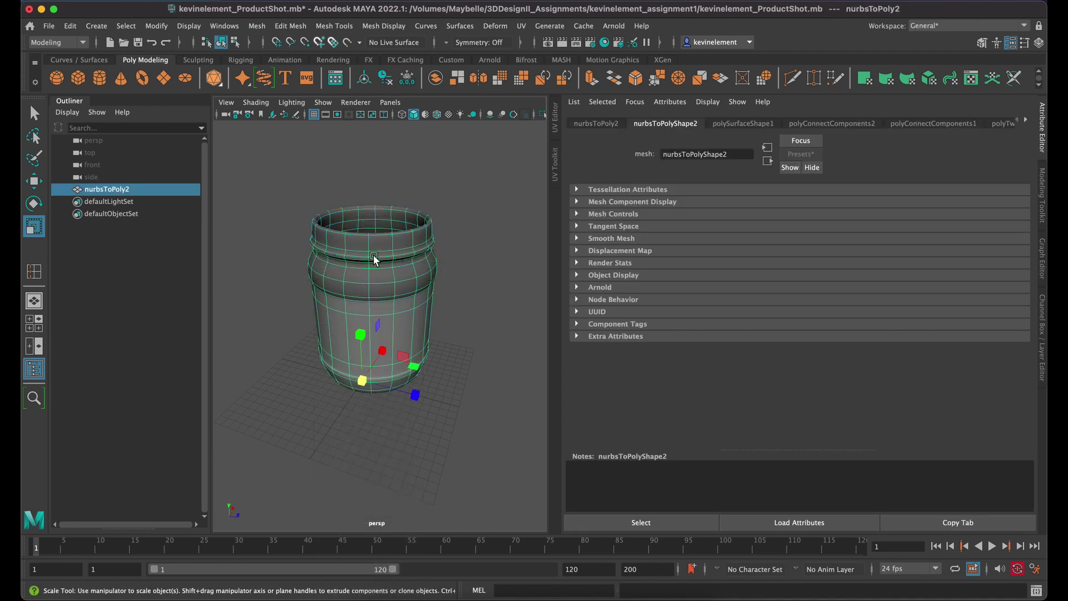
left_click(500, 271)
left_click(404, 288)
left_click(386, 79)
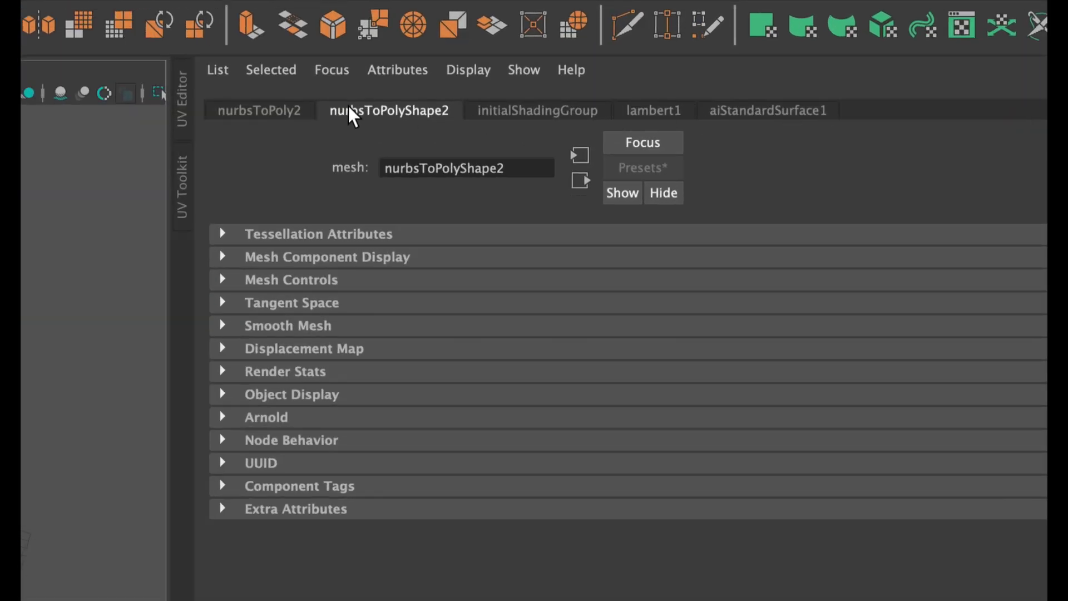
Step: Compare the jar's two materials and rename aiStandardSurface1 as tex_glass
left_click(653, 110)
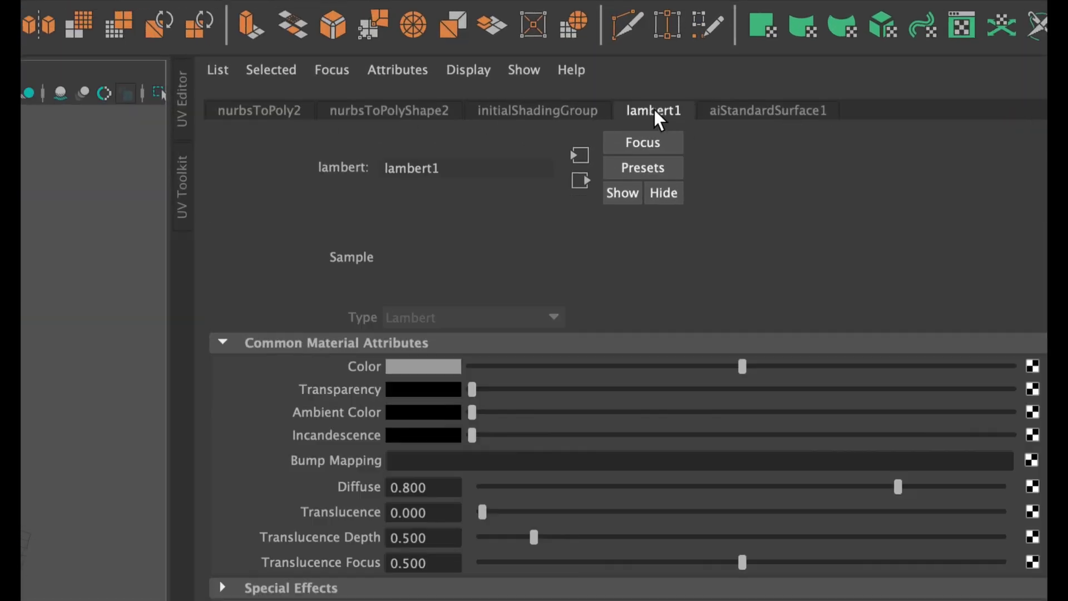
left_click(769, 110)
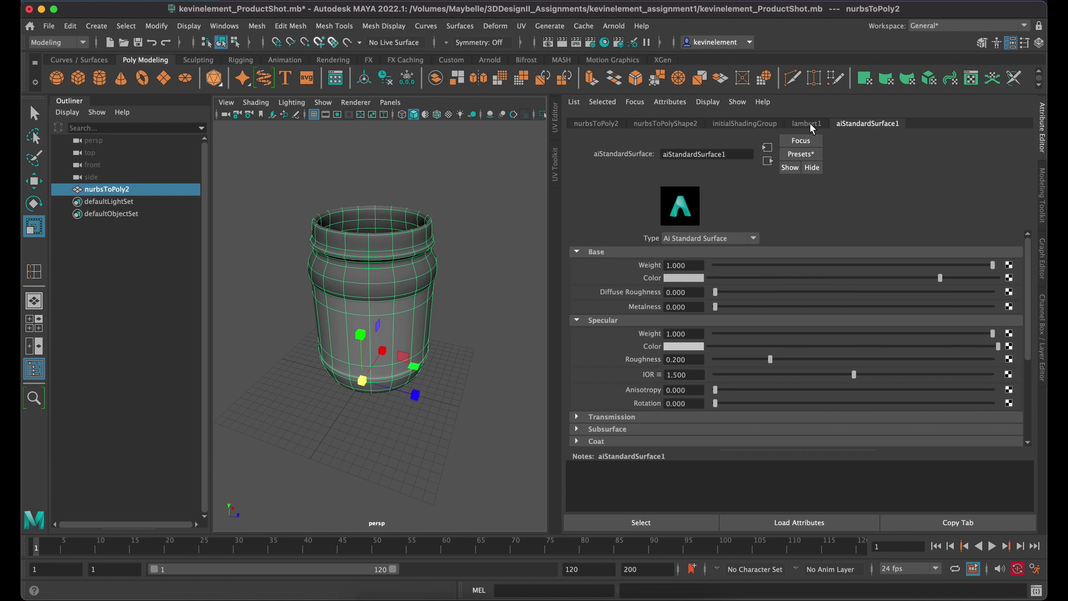
left_click(808, 123)
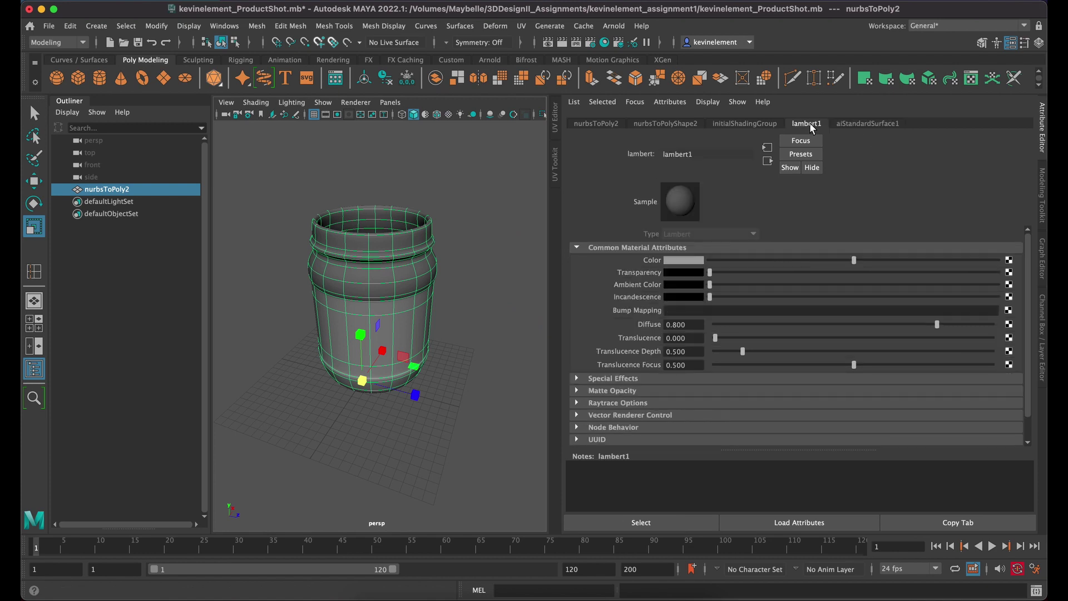
left_click(871, 125)
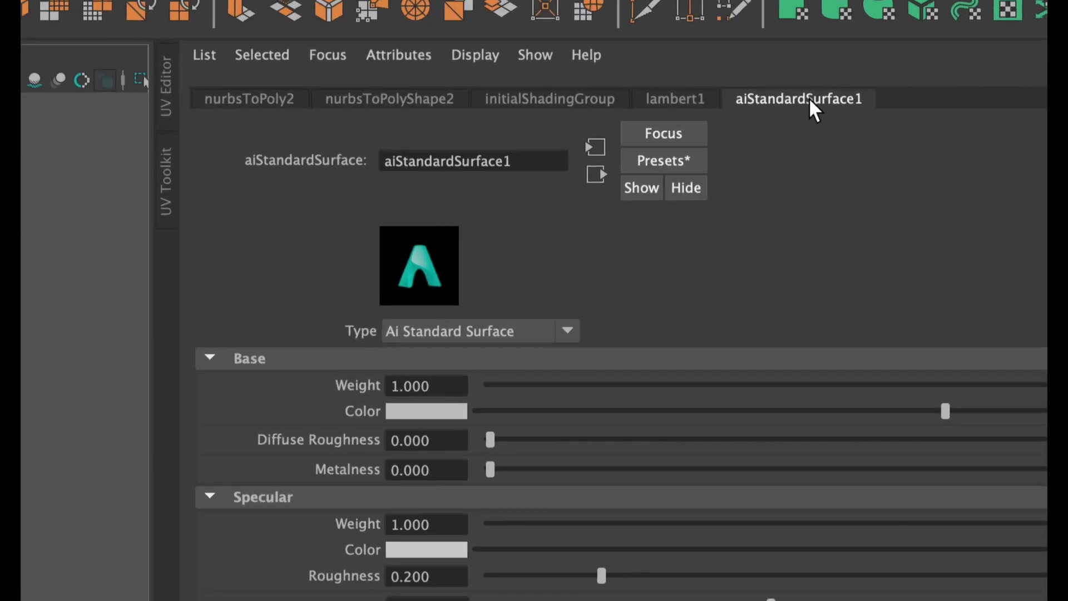
double_click(517, 162)
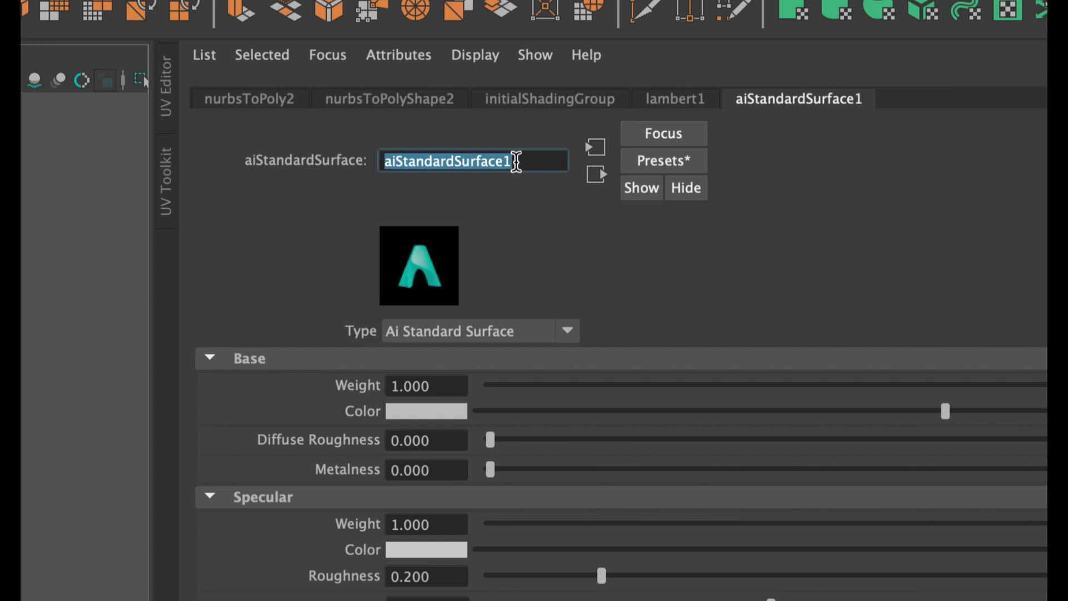
type("texc")
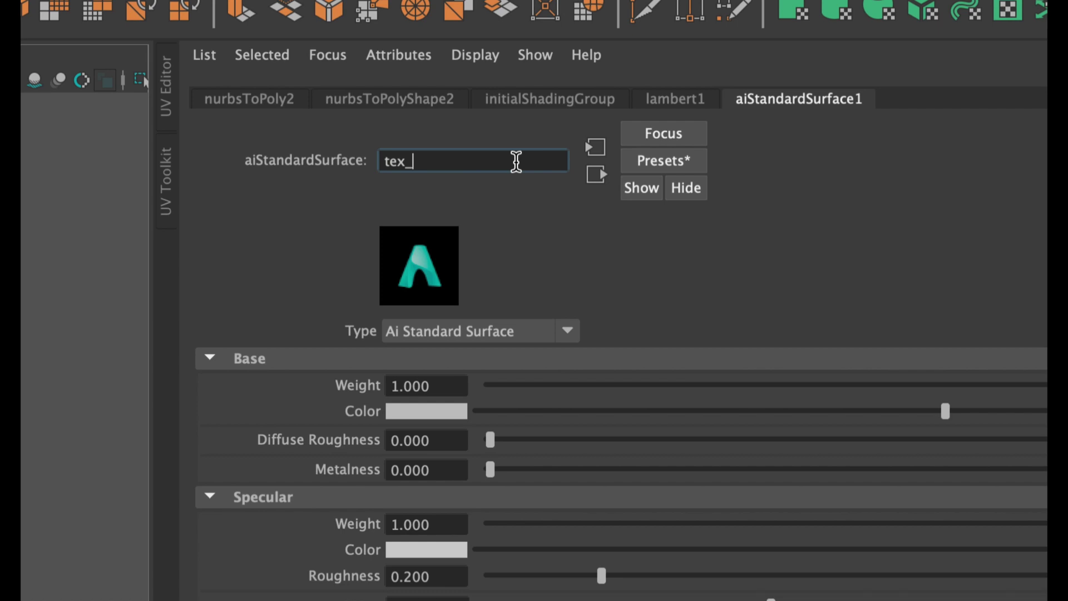
type("glass")
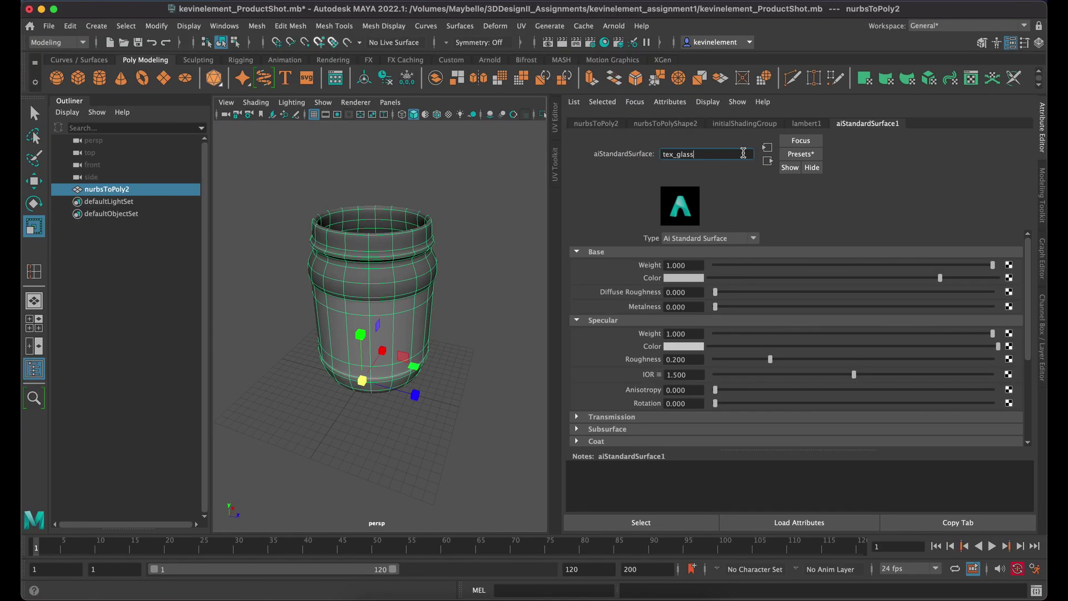
key("Return")
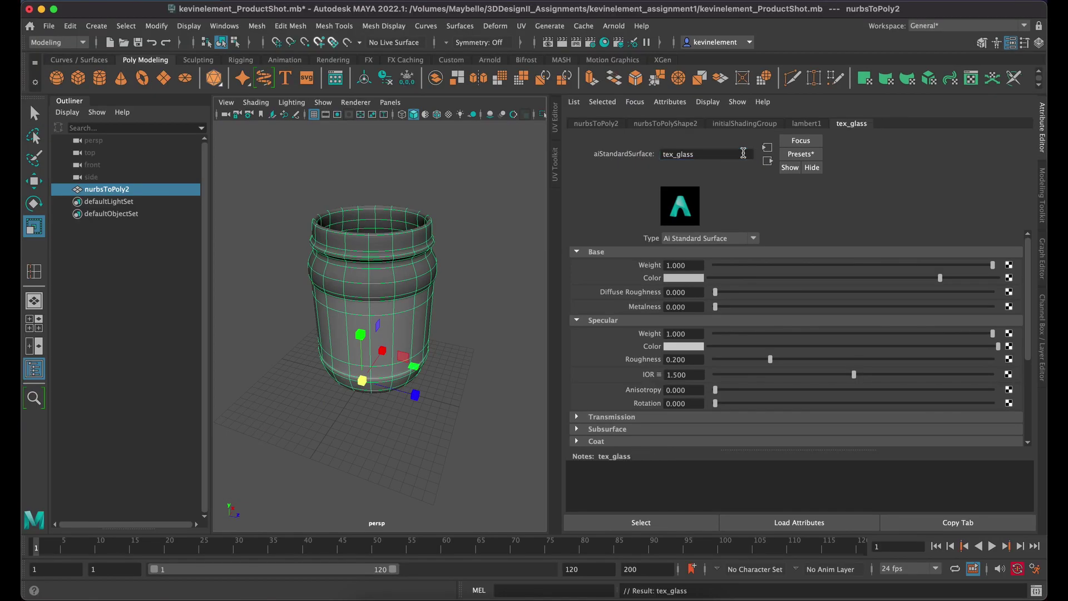
Step: Switch the jar to face selection and select one triangular face at the inside floor's centre, framed closely
key("alt+d")
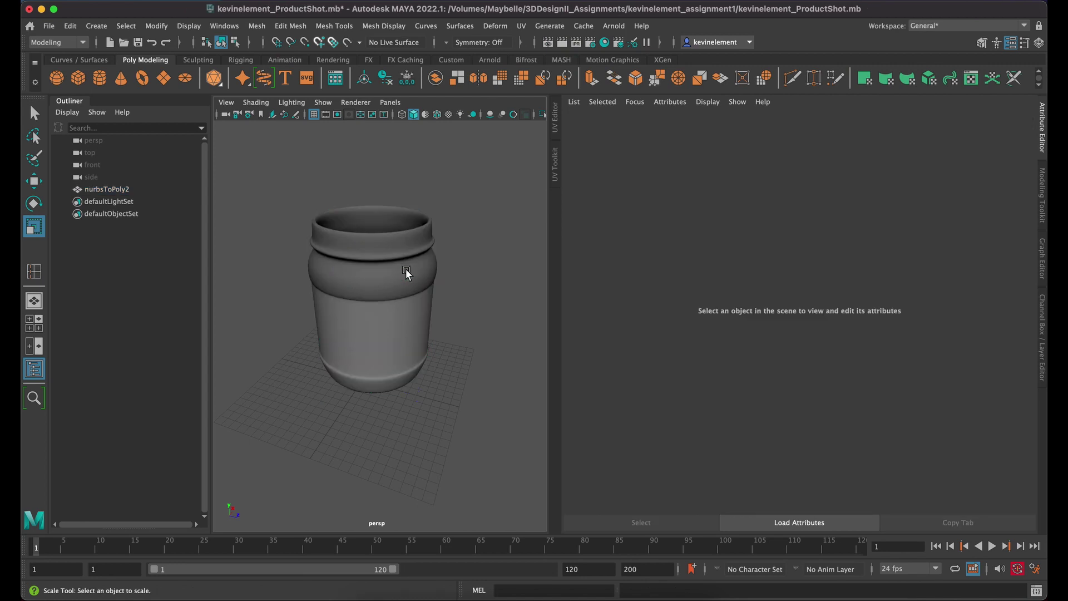
middle_click_drag(406, 270, 415, 295, "alt")
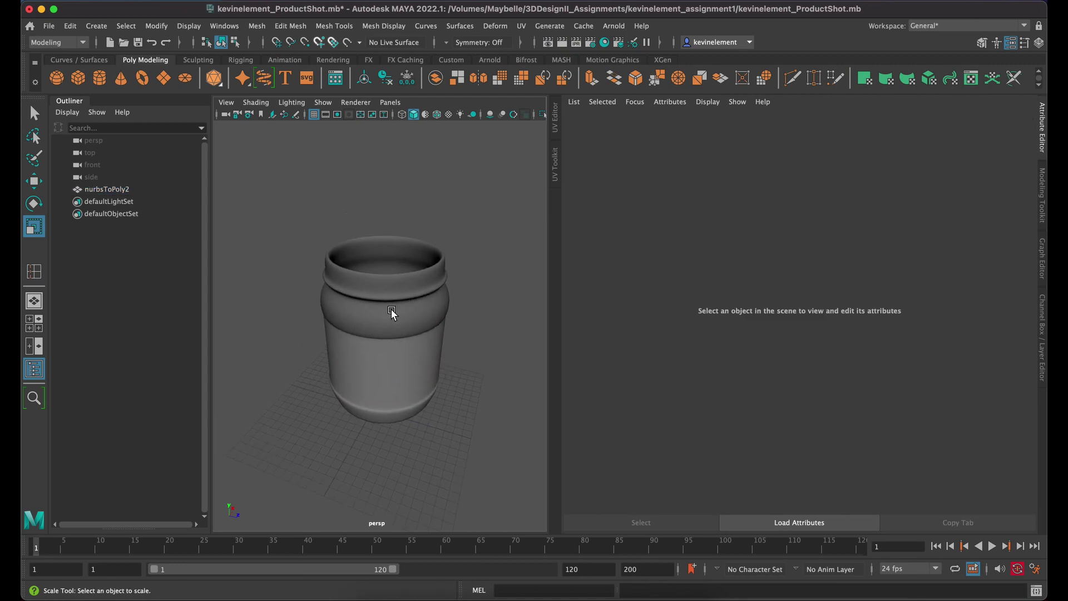
left_click_drag(391, 312, 388, 358, "alt")
left_click(380, 393)
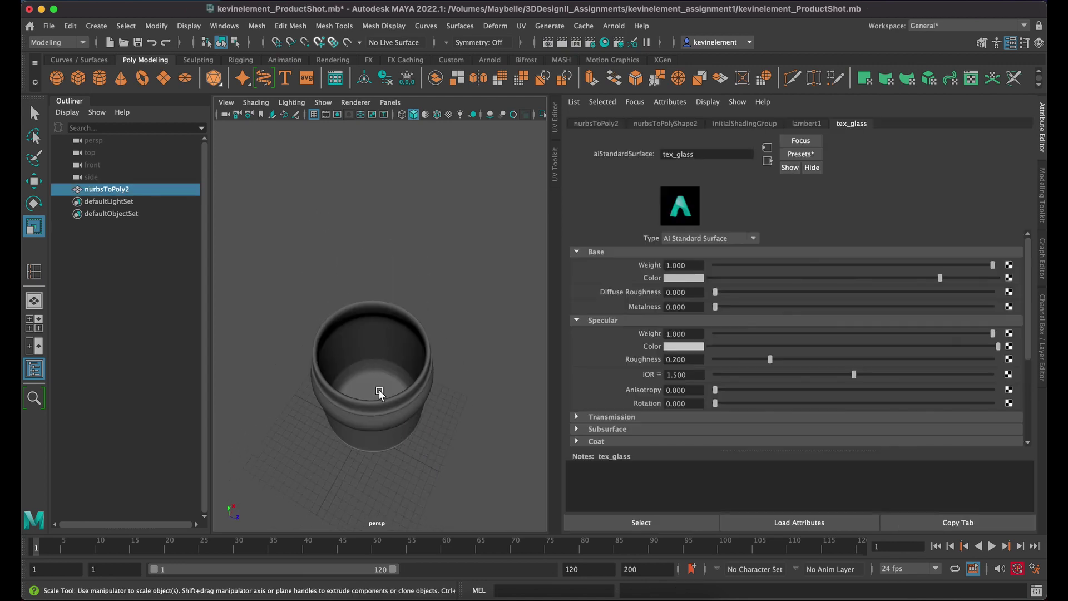
right_click_drag(390, 308, 375, 372)
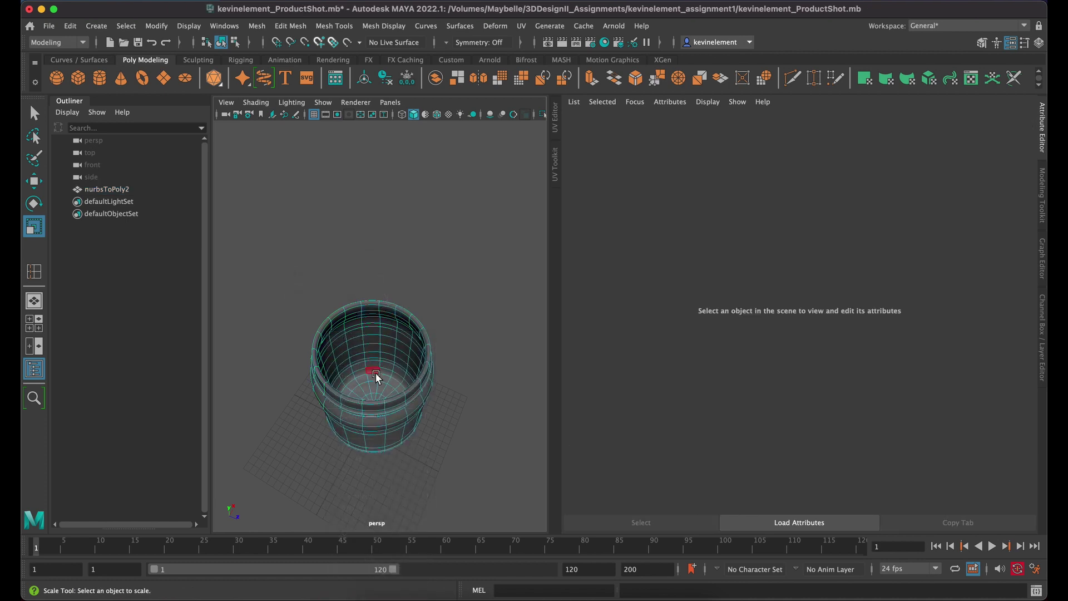
left_click(372, 389)
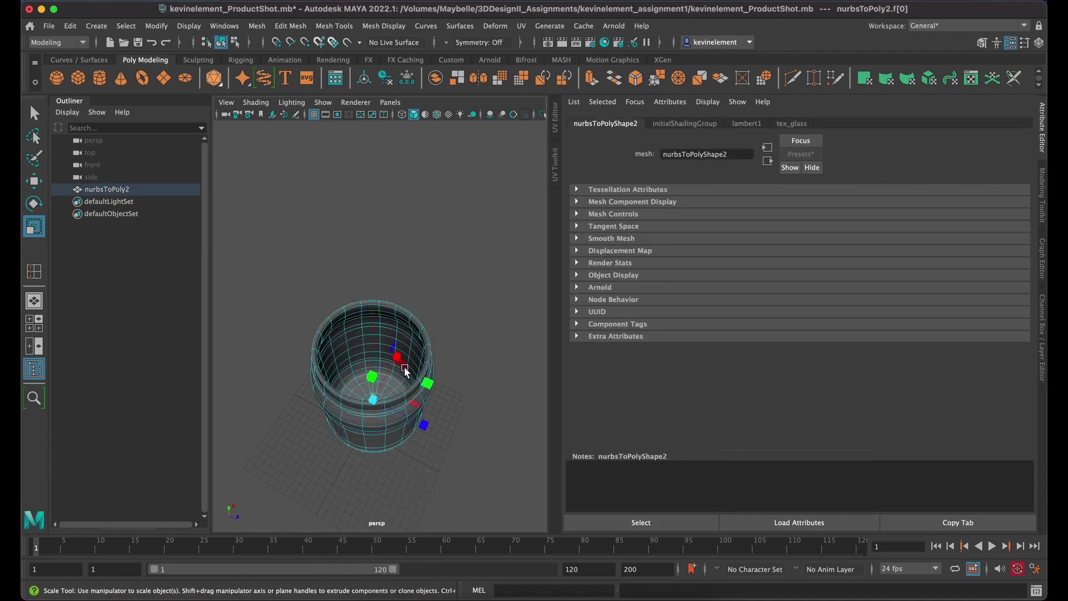
key("f")
scroll(400, 381, "down", 6)
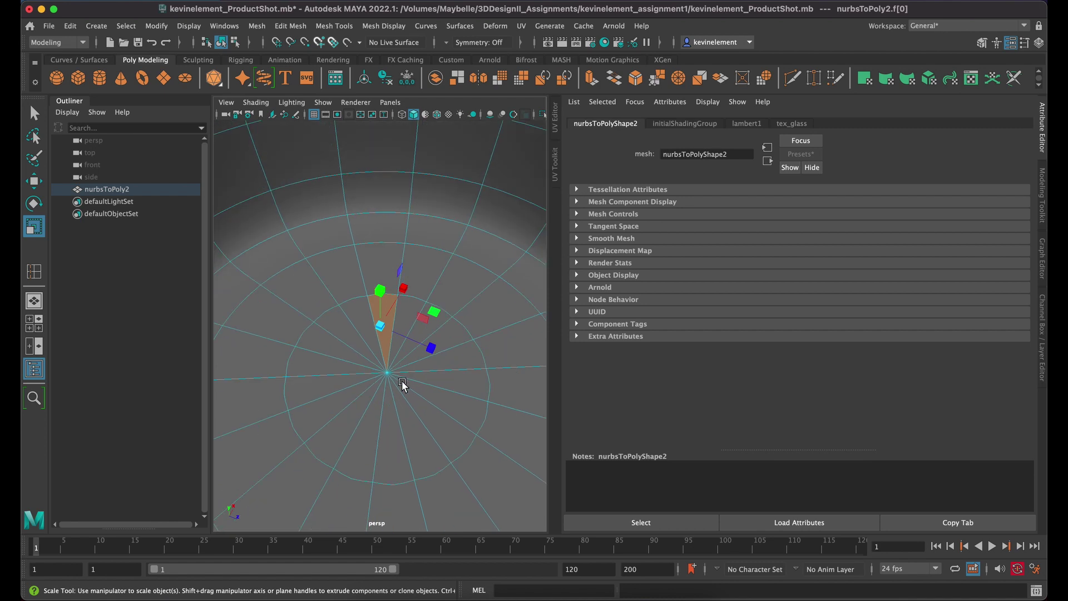
Step: Add all the remaining triangular faces around the inside floor's centre point to the face selection
left_click(356, 333, "shift")
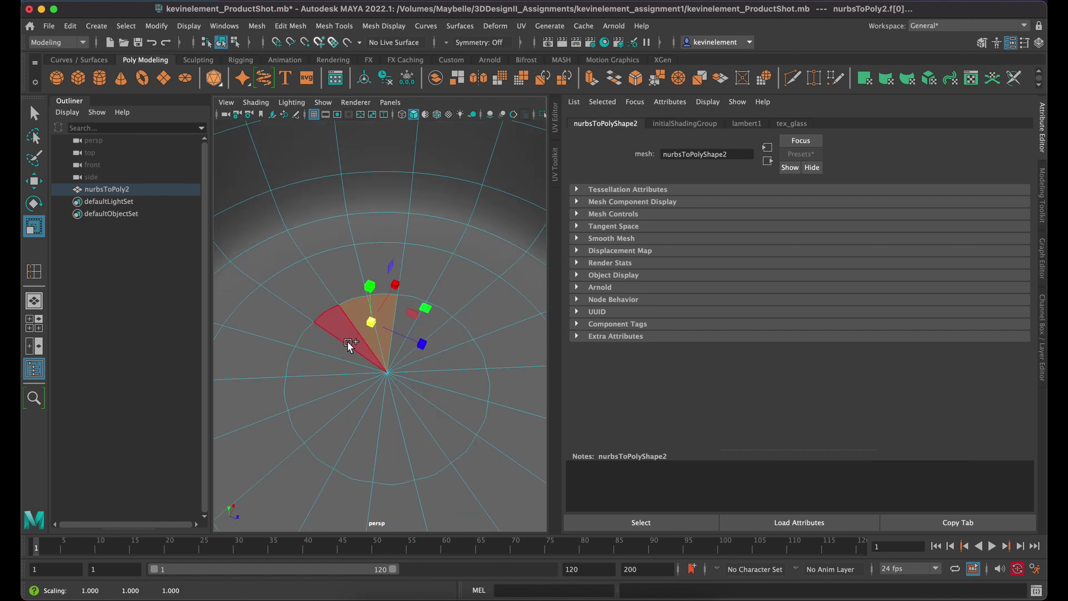
left_click(343, 333, "shift")
left_click(332, 346, "shift")
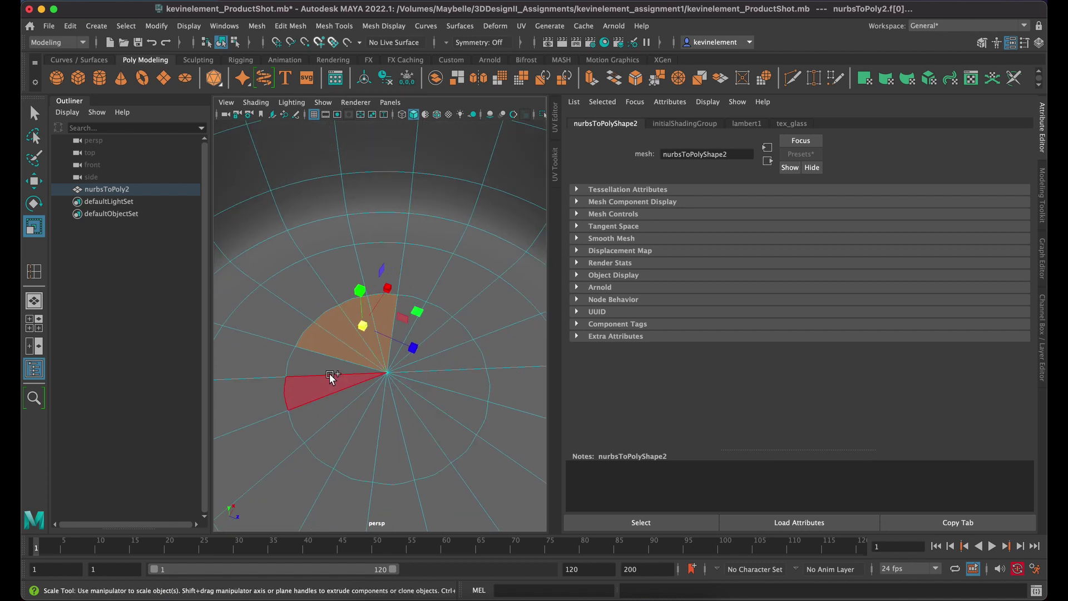
left_click(327, 366, "shift")
left_click(324, 381, "shift")
left_click(334, 411, "shift")
left_click(348, 425, "shift")
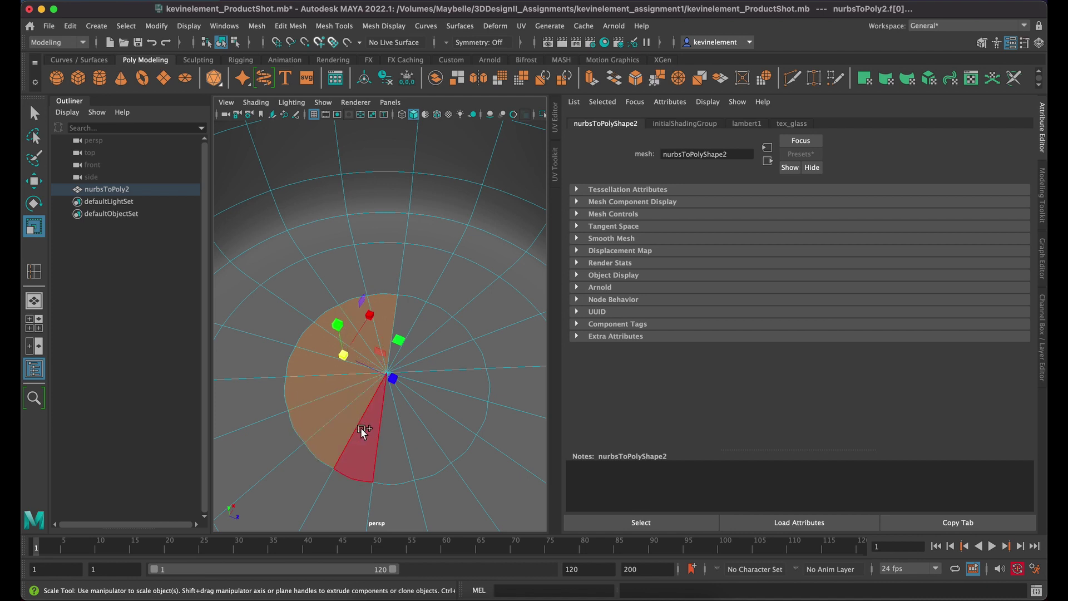
left_click(362, 430, "shift")
left_click(393, 432, "shift")
left_click(420, 427, "shift")
left_click(447, 418, "shift")
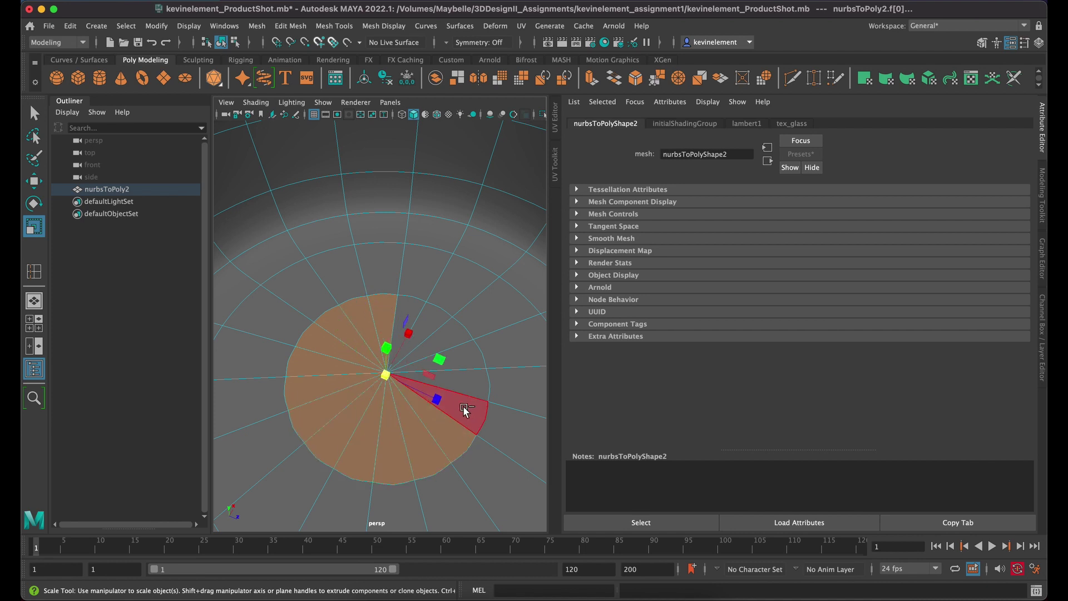
left_click(463, 404, "shift")
left_click(461, 359, "shift")
left_click(452, 336, "shift")
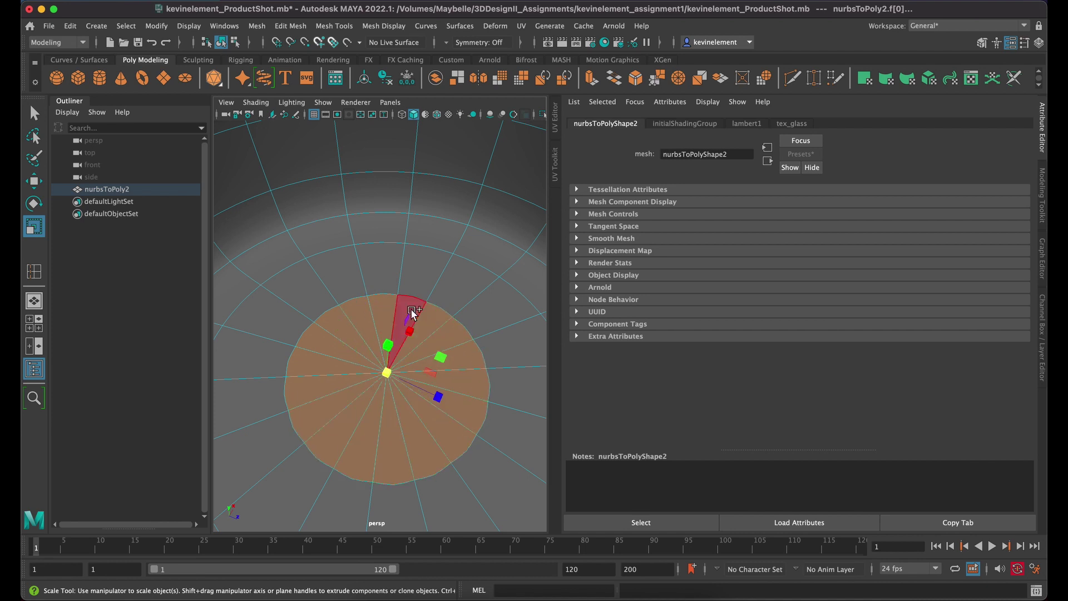
left_click(426, 334, "shift")
Step: Grow the face selection from the triangles at the inside floor's centre up the jar's interior wall
scroll(437, 328, "down", 3)
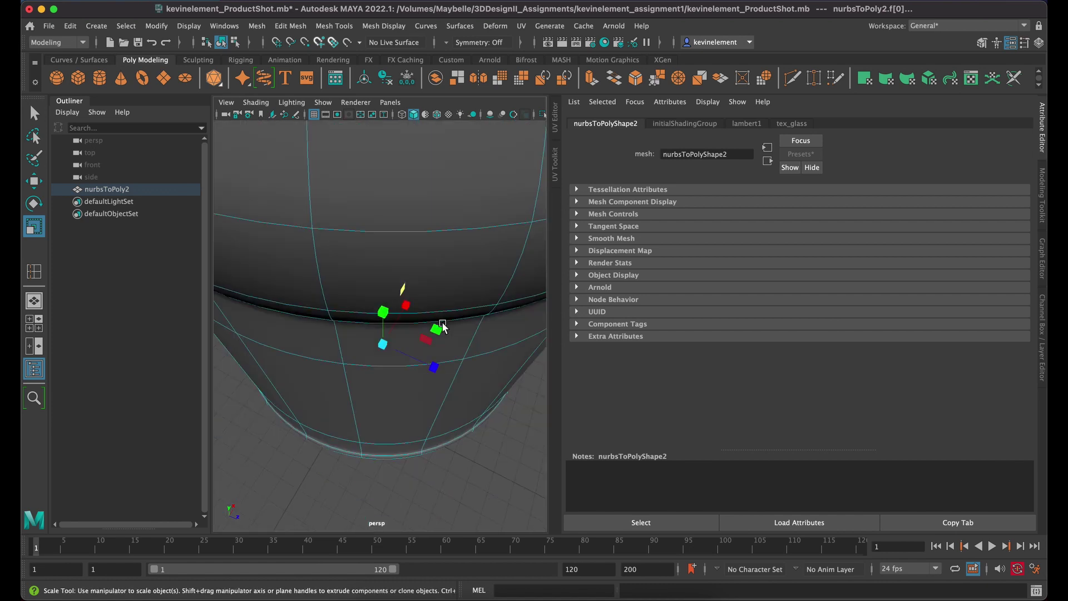
scroll(437, 326, "up", 3)
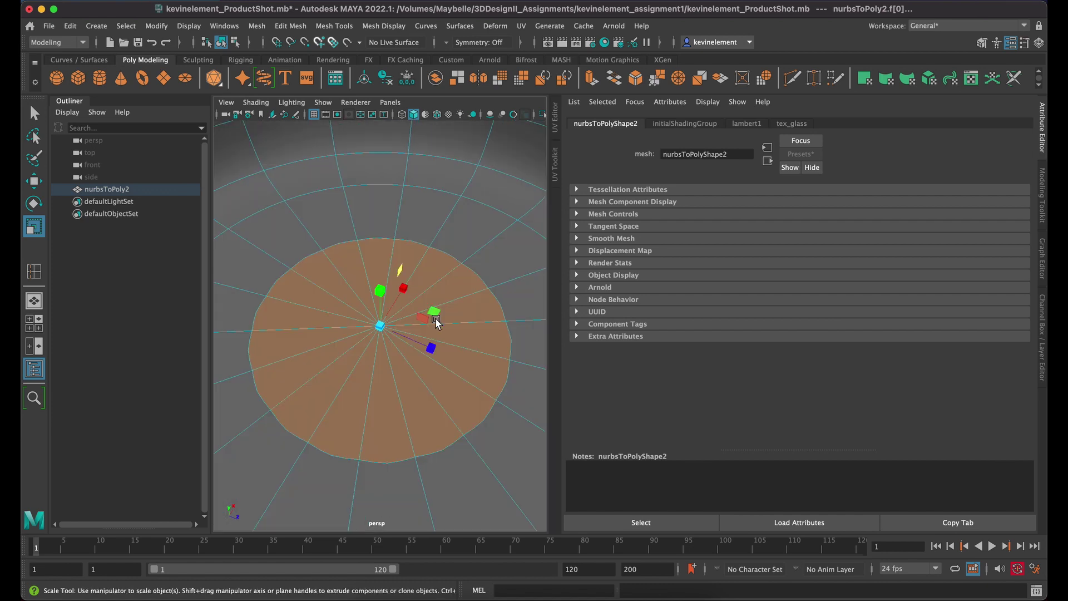
left_click_drag(435, 319, 419, 339)
scroll(422, 350, "up", 2)
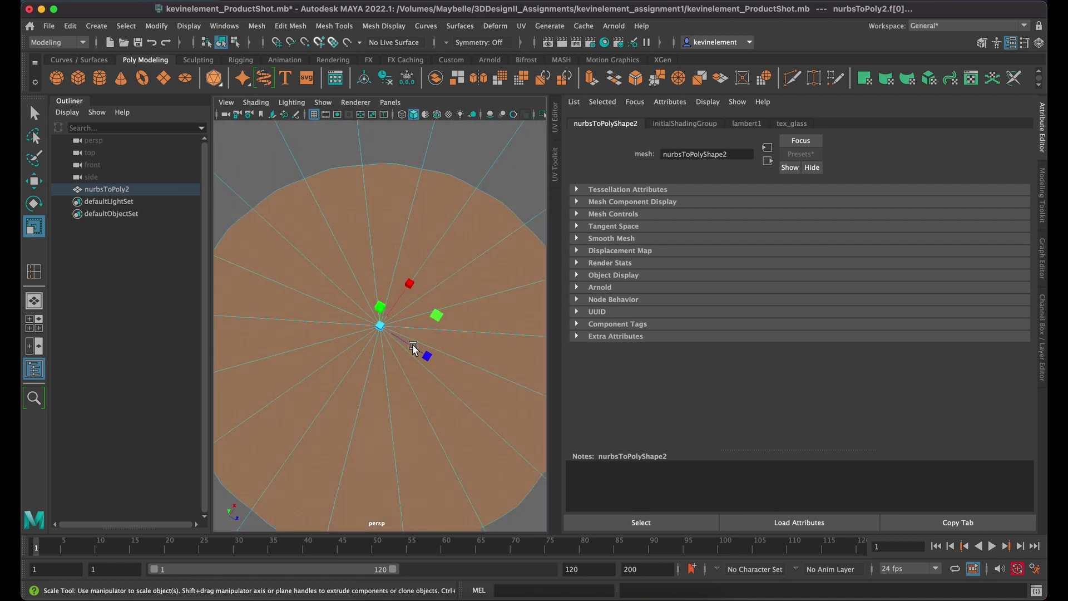
scroll(417, 349, "down", 5)
scroll(413, 347, "down", 3)
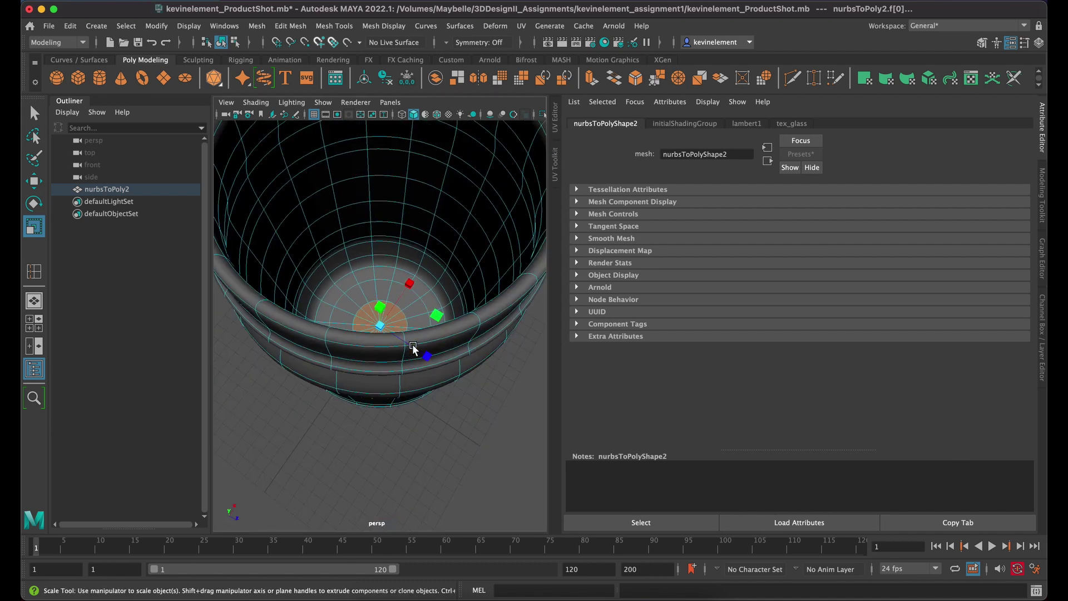
key("greater")
key("greater")
key("greater")
key("greater")
key("greater")
key("greater")
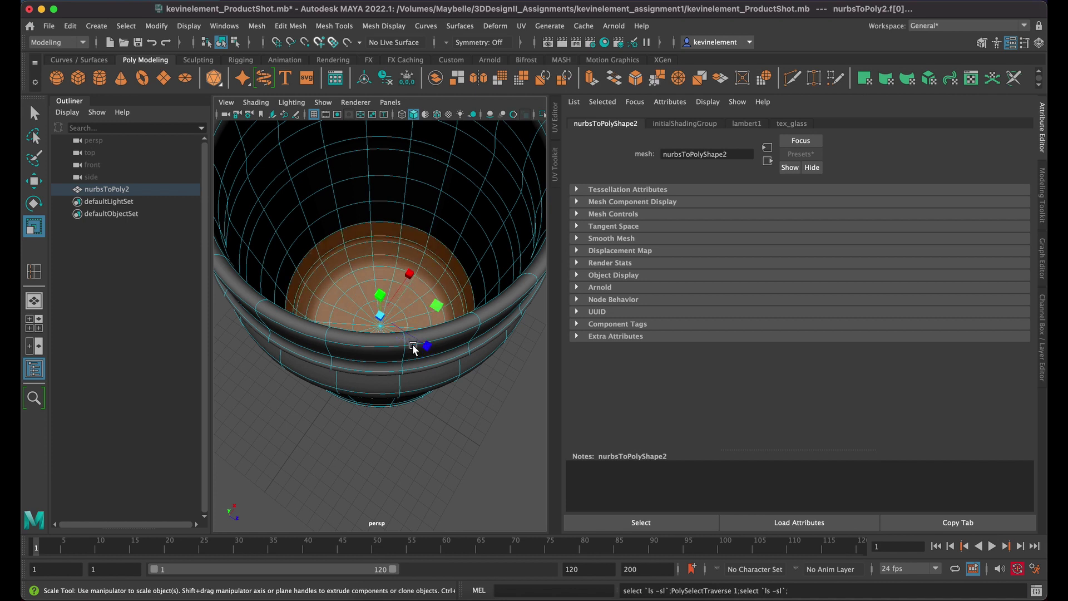
key("greater")
key("greater")
scroll(413, 347, "down", 6)
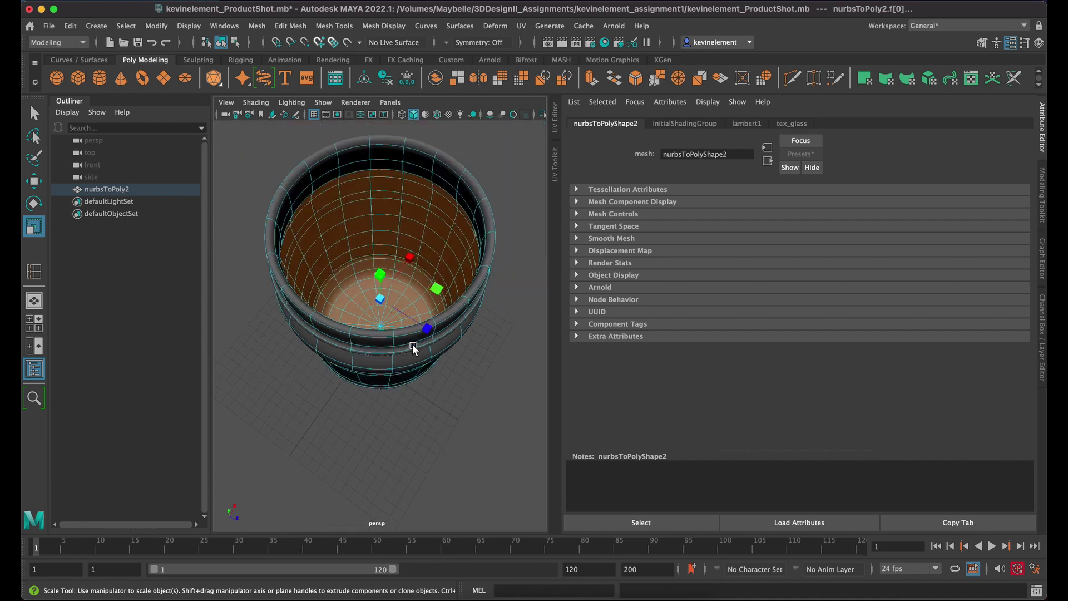
Step: Grow the face selection from the interior wall over the rim and down the outside of the neck
left_click_drag(413, 347, 398, 313, "alt")
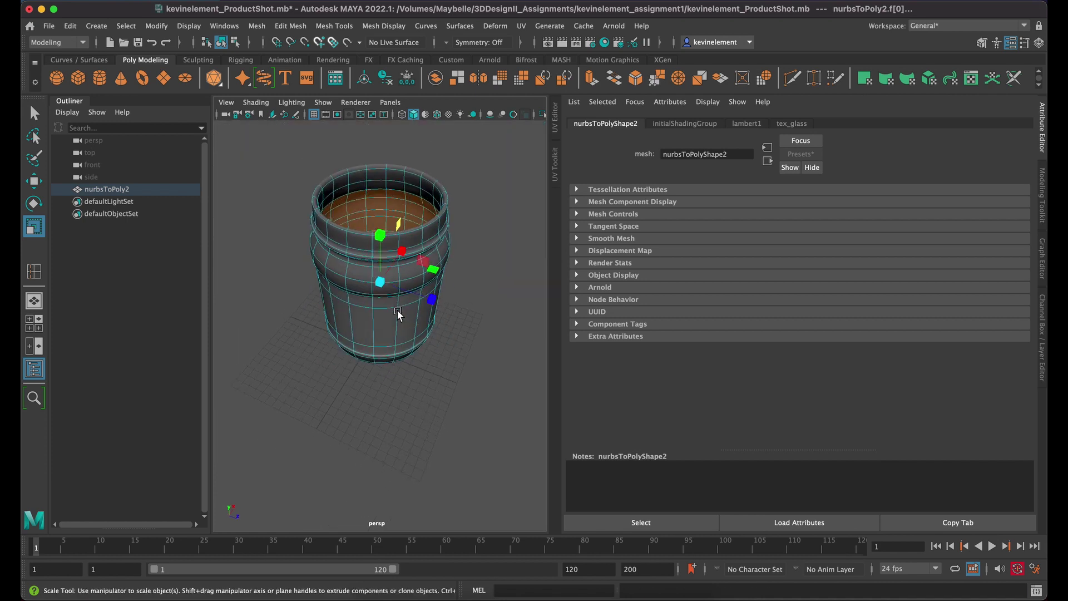
key("greater")
key("greater")
key("greater")
key("greater")
key("greater")
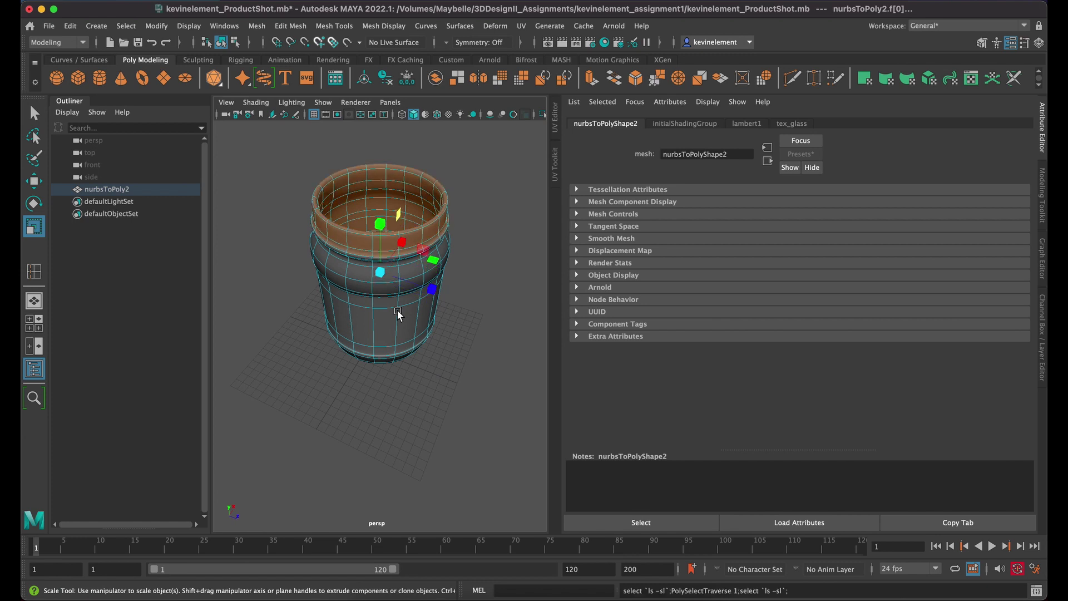
key("greater")
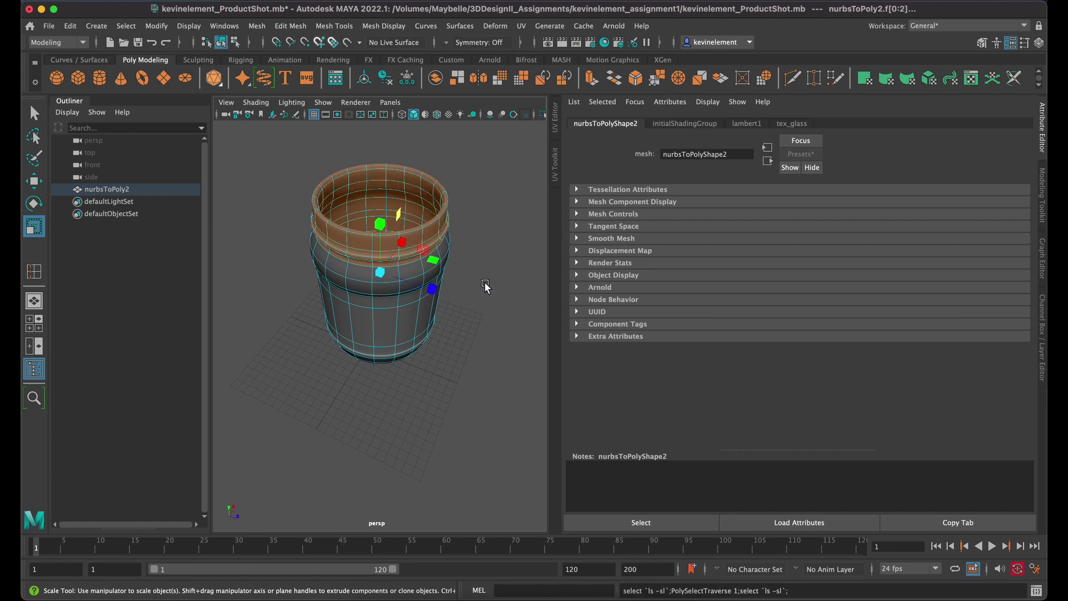
scroll(398, 221, "up", 5)
scroll(398, 222, "down", 3)
right_click(379, 149)
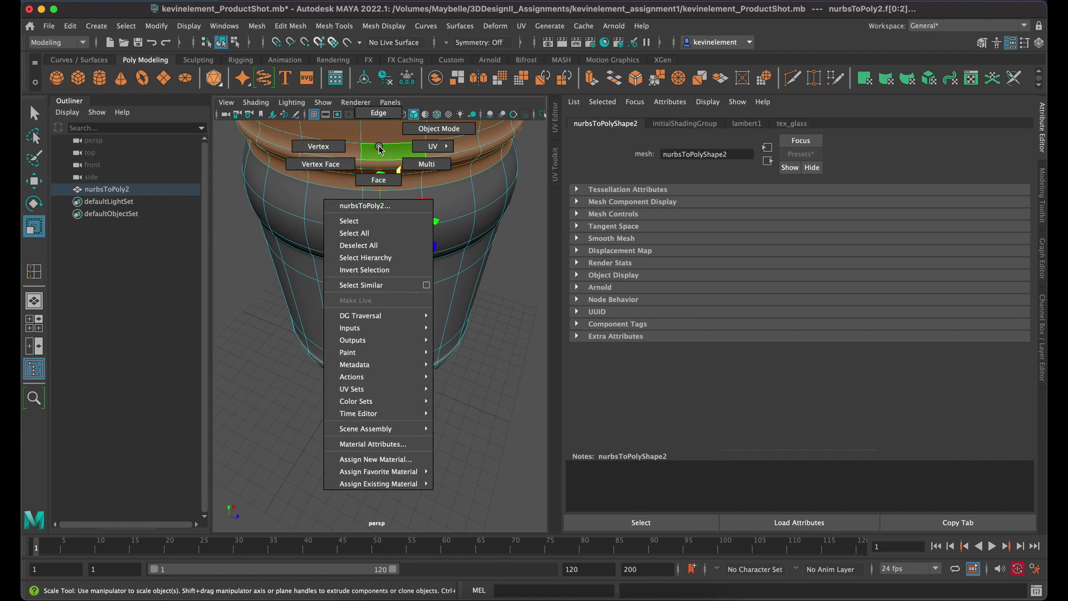
mouse_move(398, 473)
left_click(479, 291)
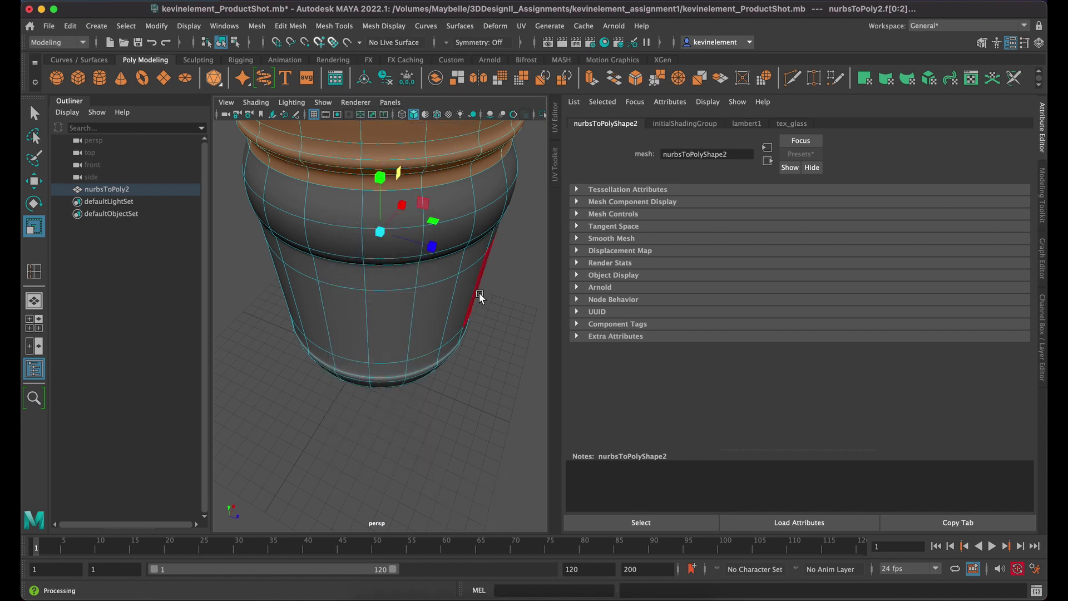
Step: Extend the face selection down over the jar's outer shoulder to the groove above the straight body
scroll(456, 253, "down", 3)
scroll(453, 244, "up", 6)
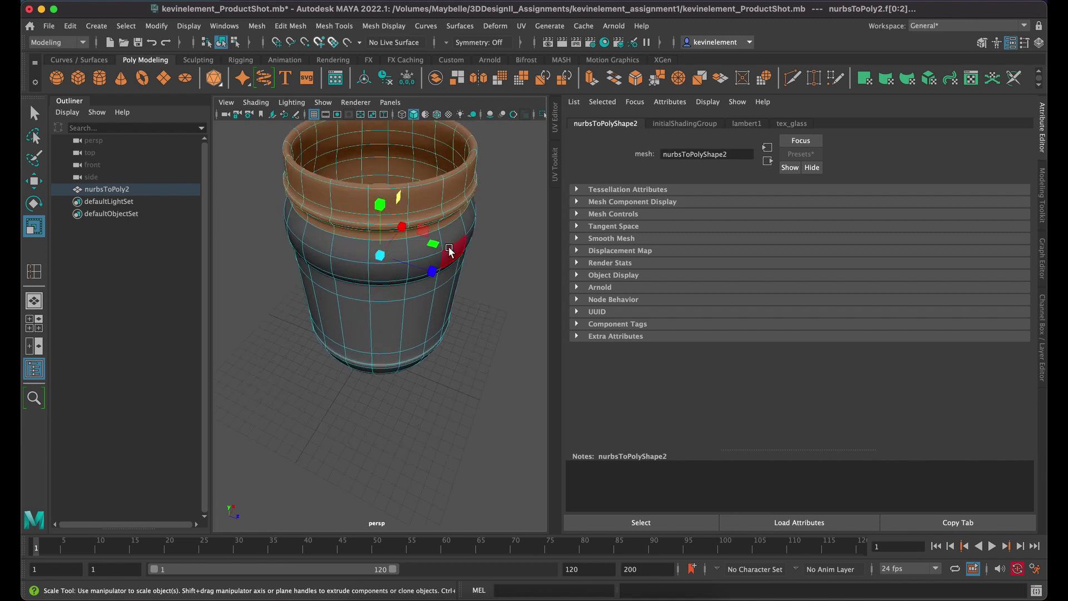
key("shift+period")
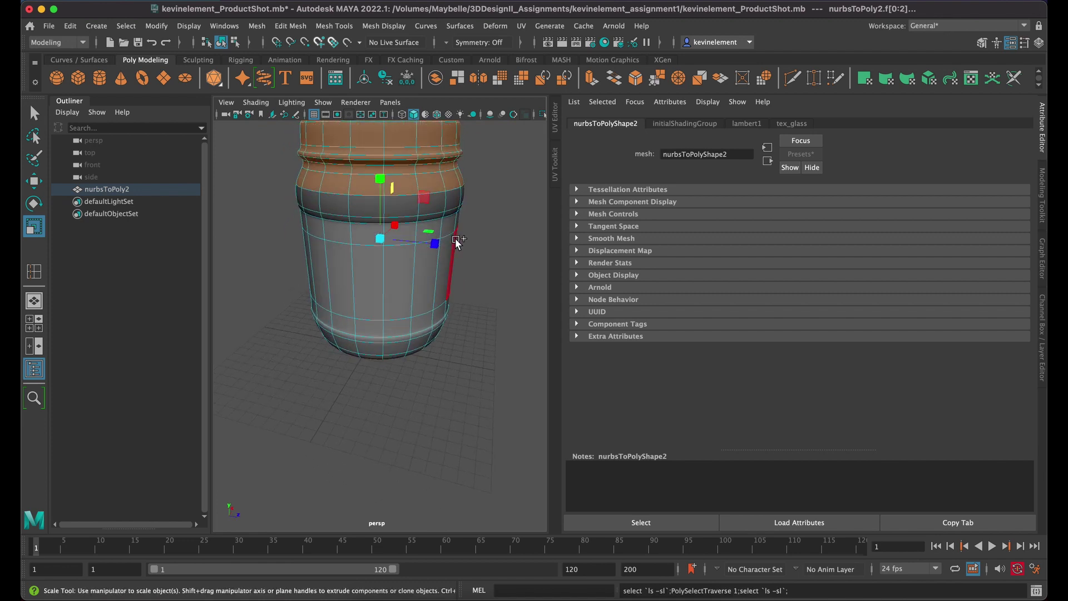
key("shift+period")
scroll(456, 244, "up", 5)
scroll(434, 223, "down", 5)
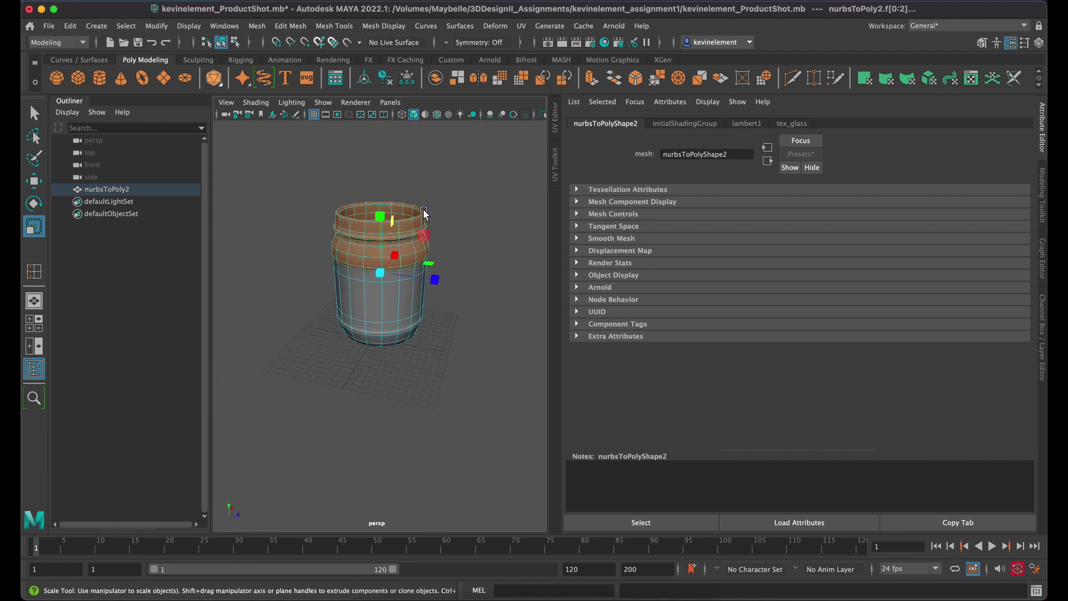
Step: Assign the existing tex_glass material to the selected interior, rim, neck and shoulder faces, and clear the selection
scroll(423, 183, "up", 5)
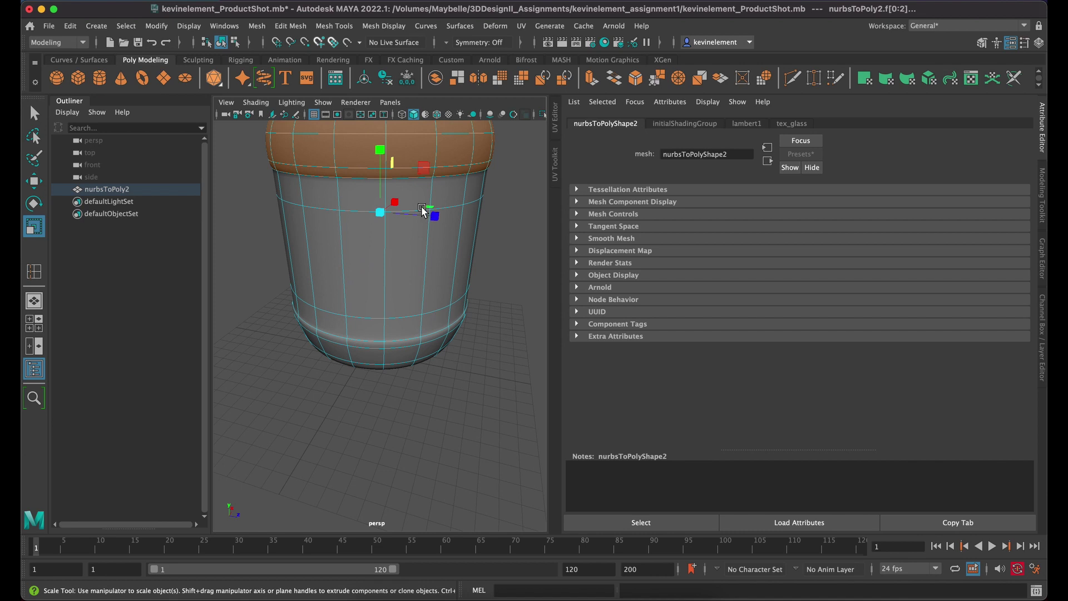
right_click(318, 149)
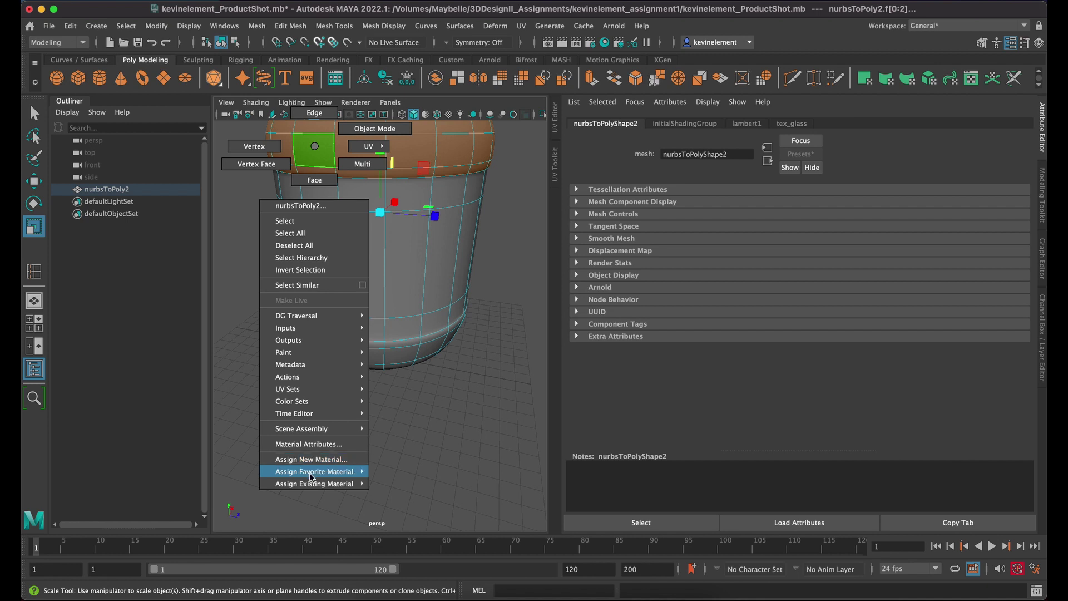
mouse_move(314, 487)
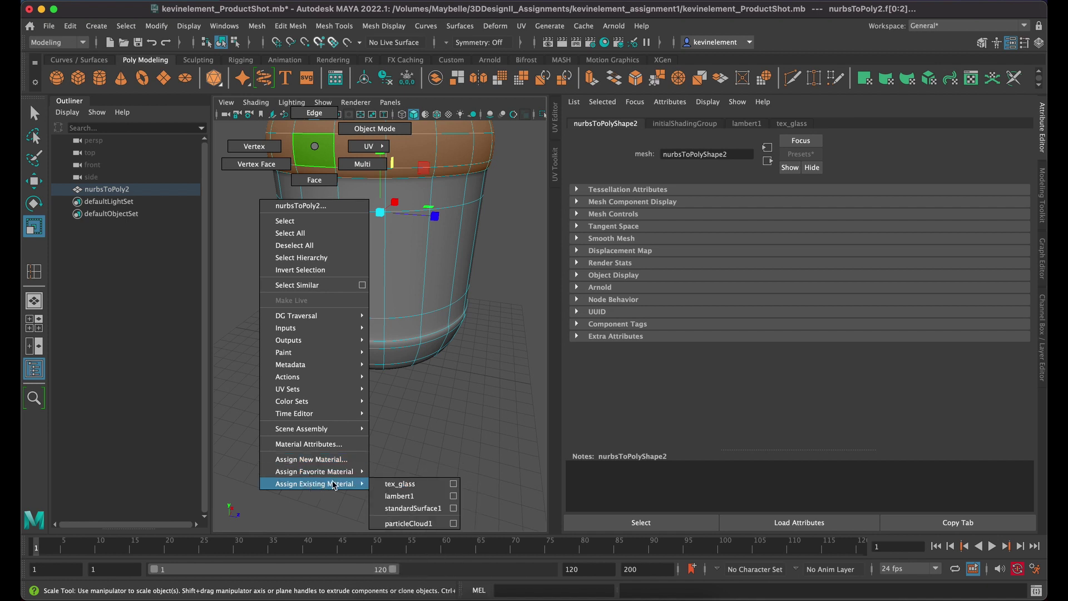
left_click(413, 484)
left_click(446, 416)
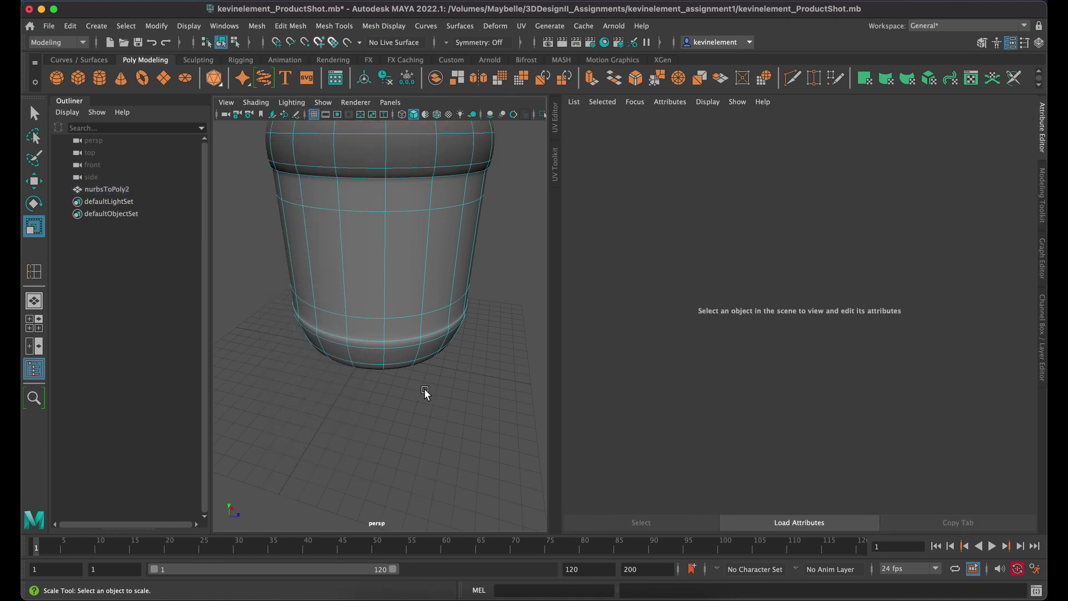
Step: Try adding the triangular faces around the underside's centre one after another with the Select tool, and clear the selection
left_click_drag(425, 392, 432, 327, "alt")
scroll(388, 385, "up", 5)
left_click(387, 307)
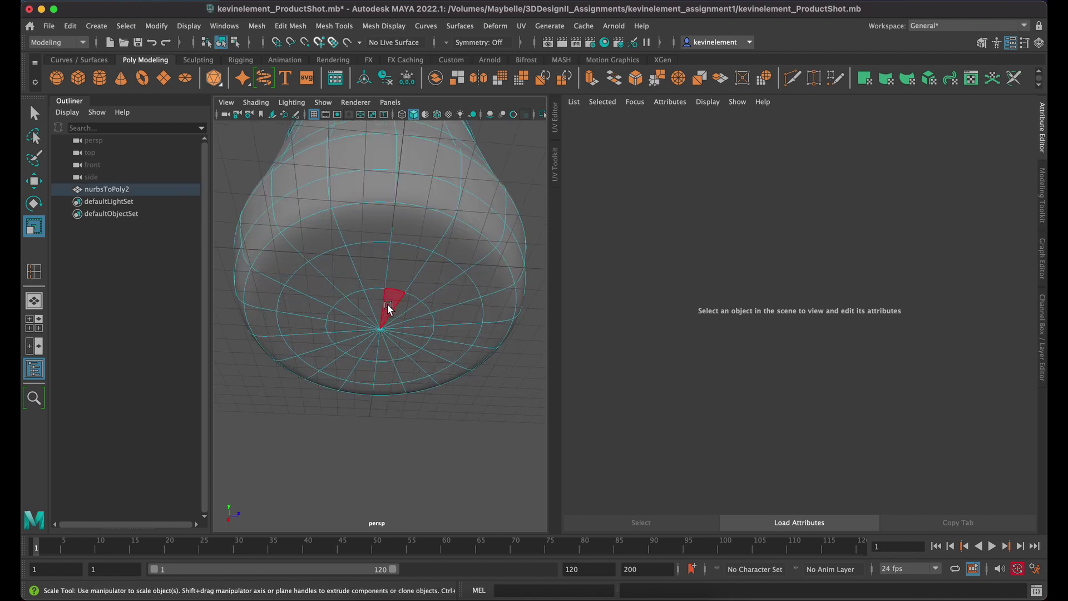
left_click(387, 307)
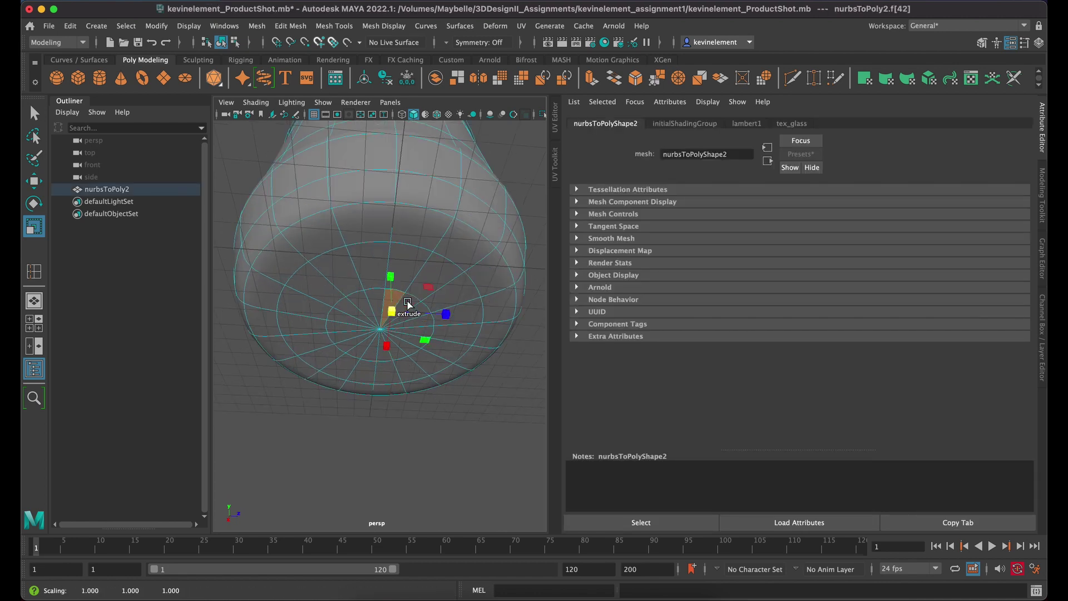
left_click(32, 112)
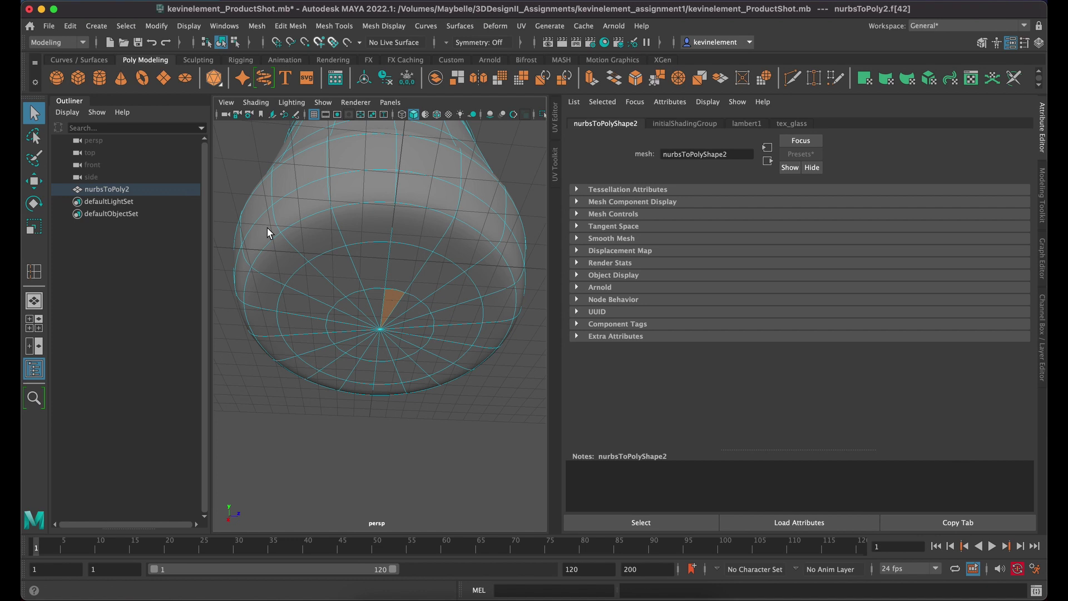
left_click(403, 297, "shift")
mouse_move(415, 332)
left_mouse_down("shift")
mouse_move(403, 350)
mouse_move(378, 350)
left_mouse_up("shift")
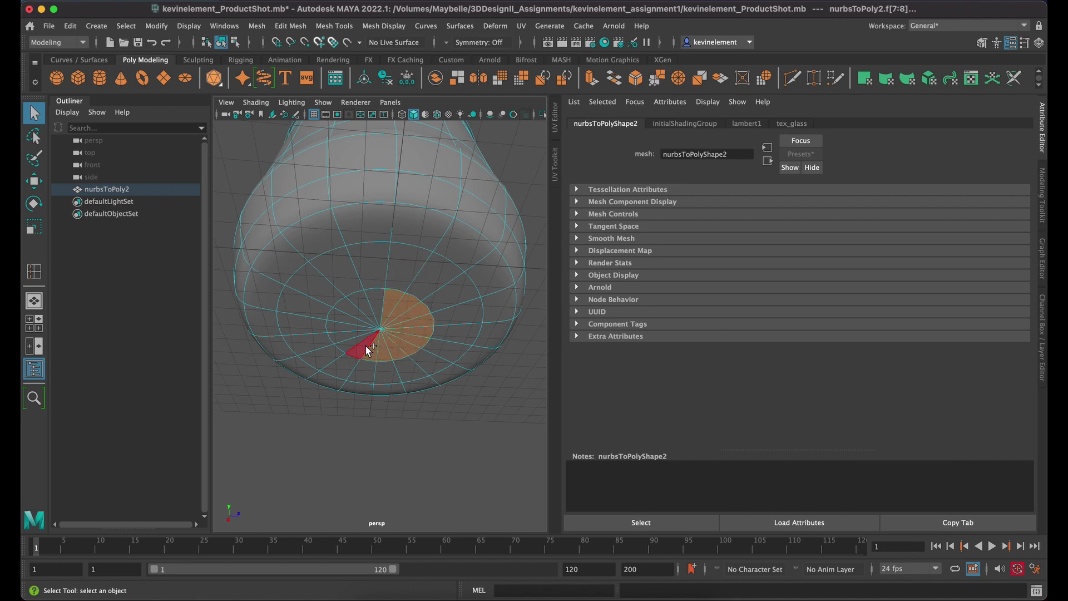
left_click(345, 420)
Step: Try selecting the underside's centre faces with a selection box, check the interior for extra selected faces, and clear the selection
left_click_drag(326, 256, 401, 350)
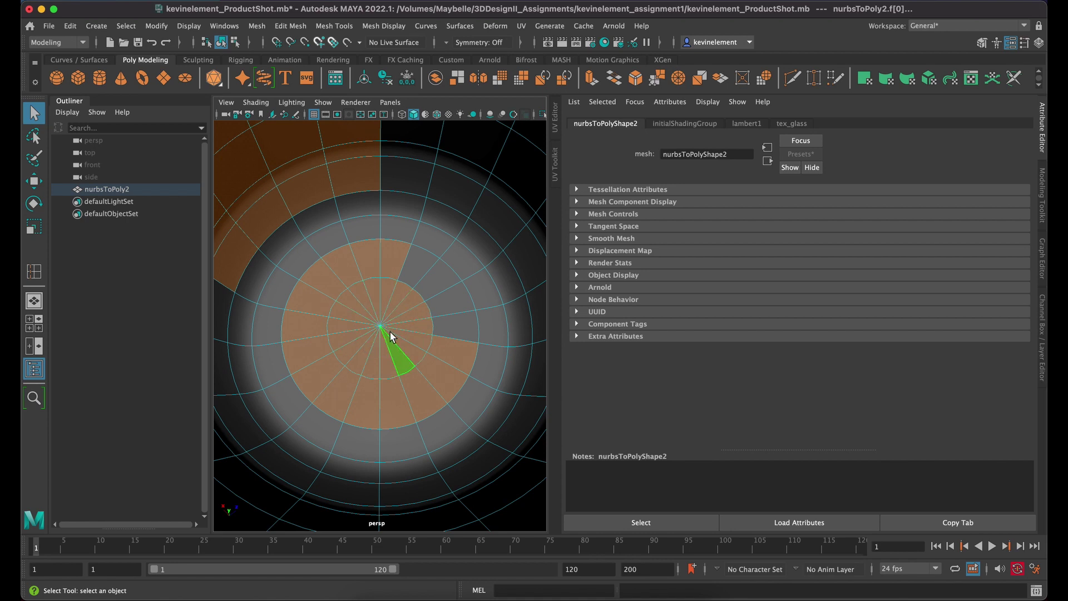
left_click_drag(385, 325, 396, 261, "alt")
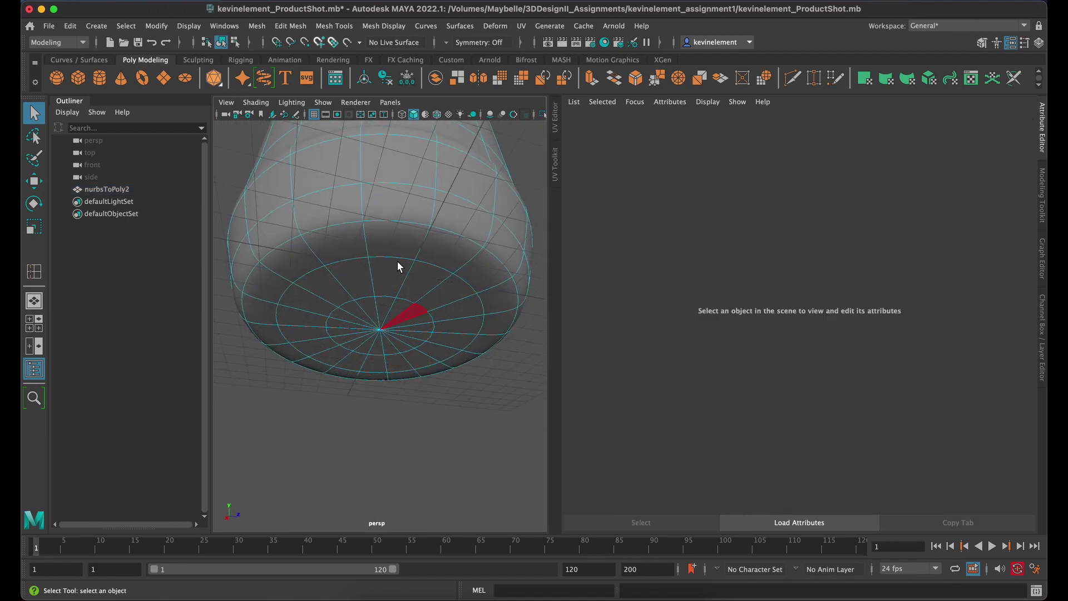
left_click_drag(393, 189, 408, 267)
left_click(435, 402)
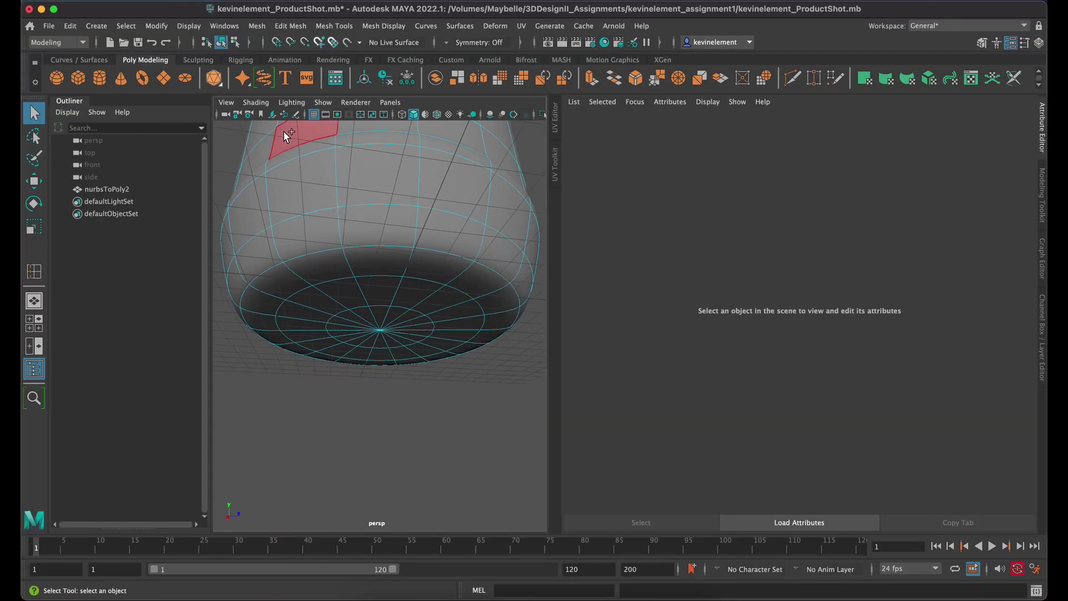
right_click(283, 131, "shift")
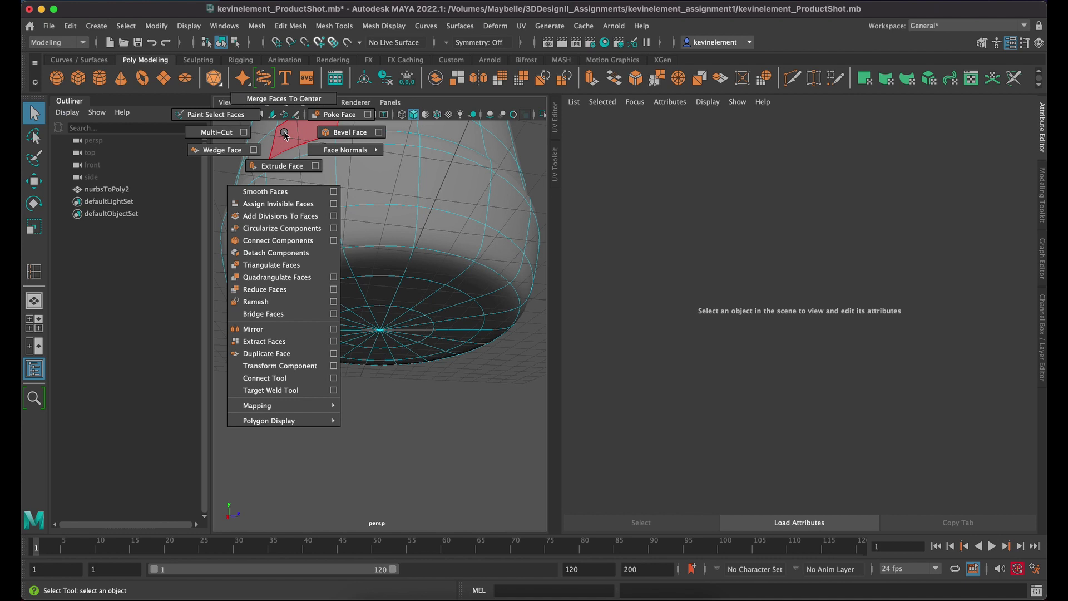
right_click_drag(284, 134, 268, 423, "shift")
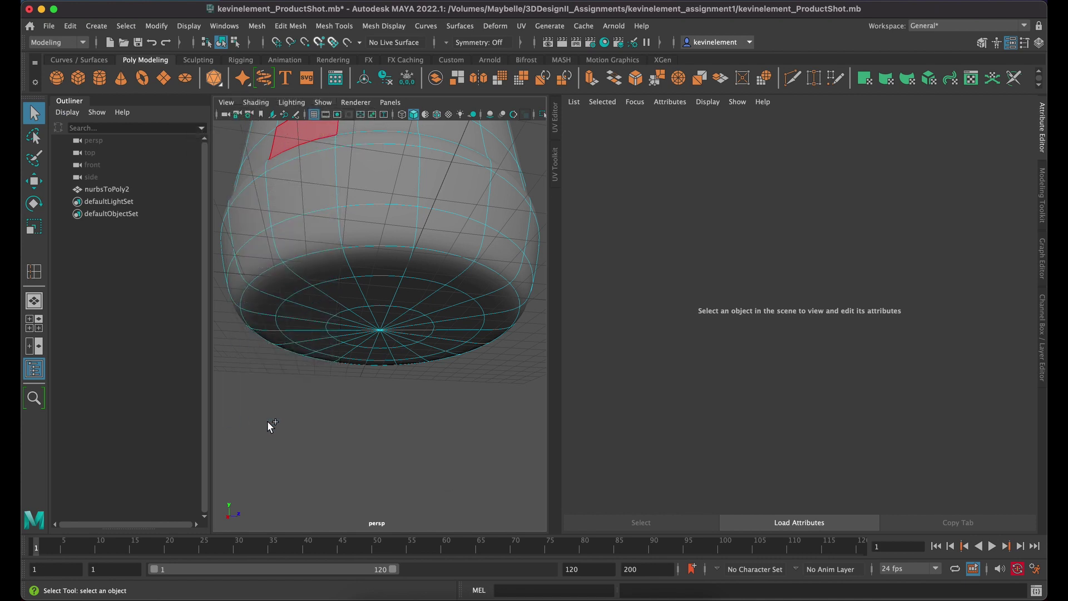
right_click_drag(295, 131, 432, 418, "shift")
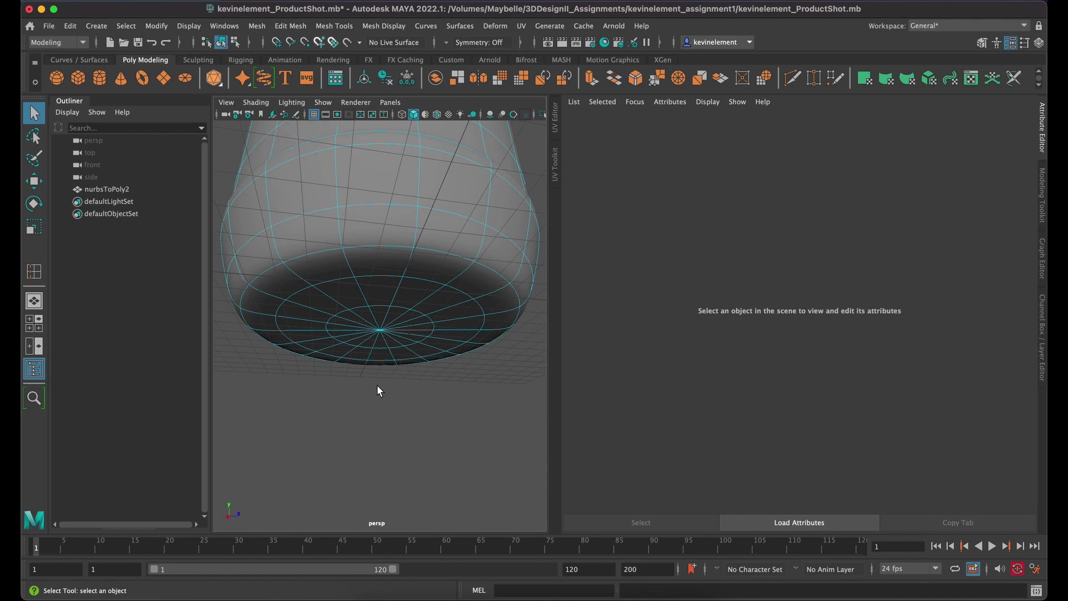
Step: Try selection boxes of two sizes across the jar's underside, clearing the selected faces after each one
left_click_drag(376, 384, 439, 256)
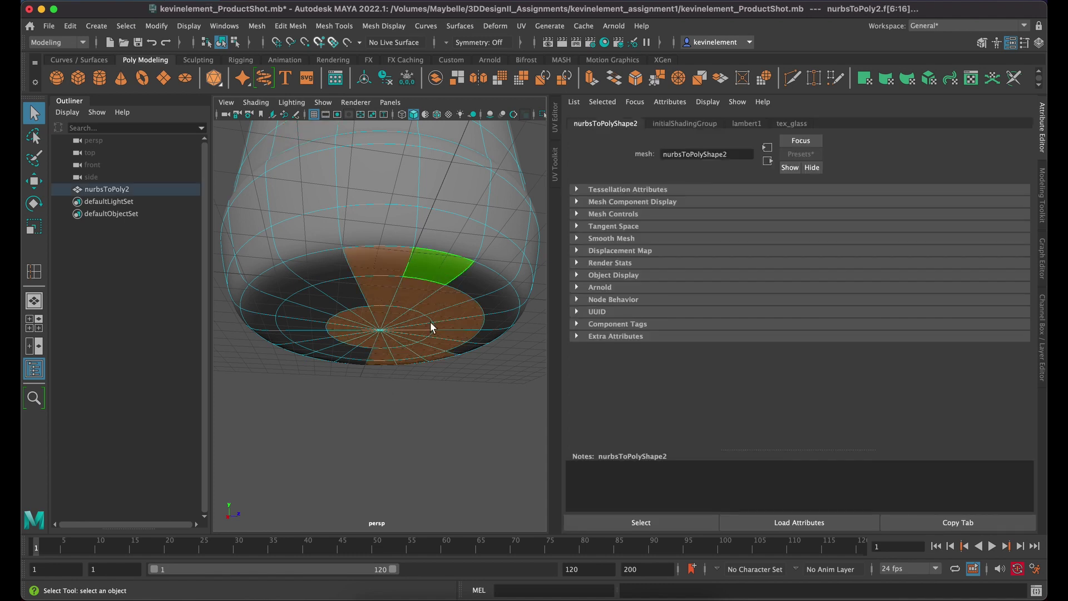
left_click(388, 395)
left_click_drag(282, 396, 458, 249)
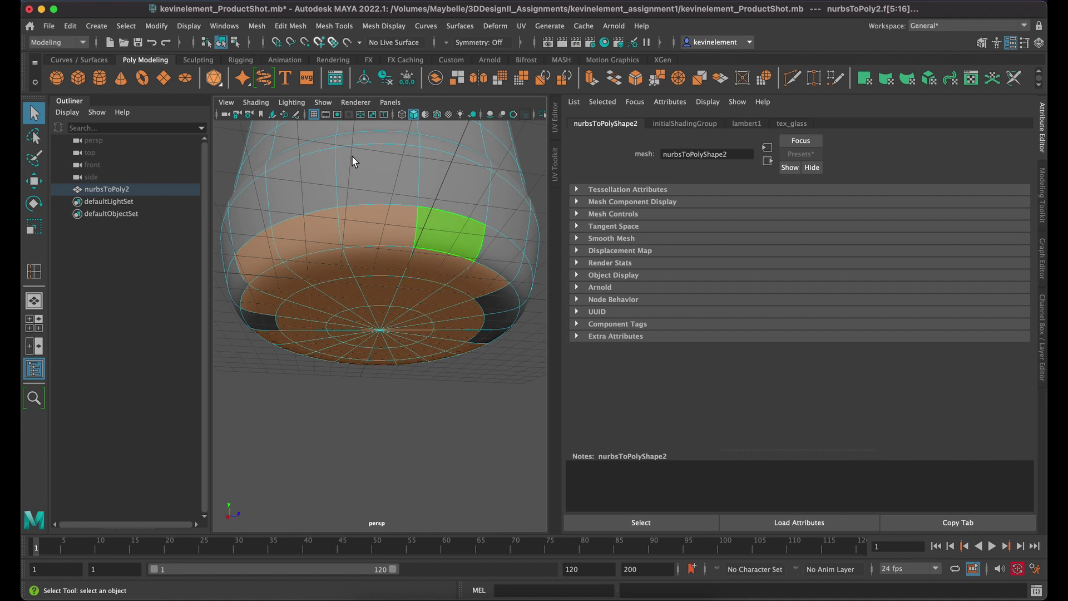
left_click_drag(352, 156, 322, 146, "alt")
left_click(379, 448)
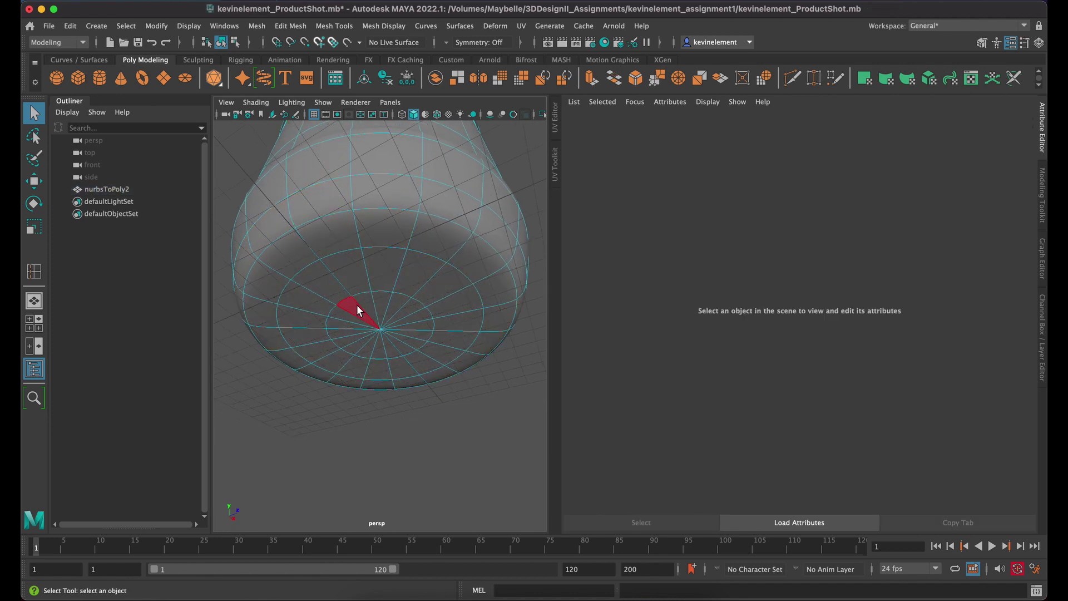
Step: Box-select the triangles around the underside's centre, inspect the jar's inside for faces caught through the mesh, and clear the selection
left_click_drag(357, 305, 391, 346)
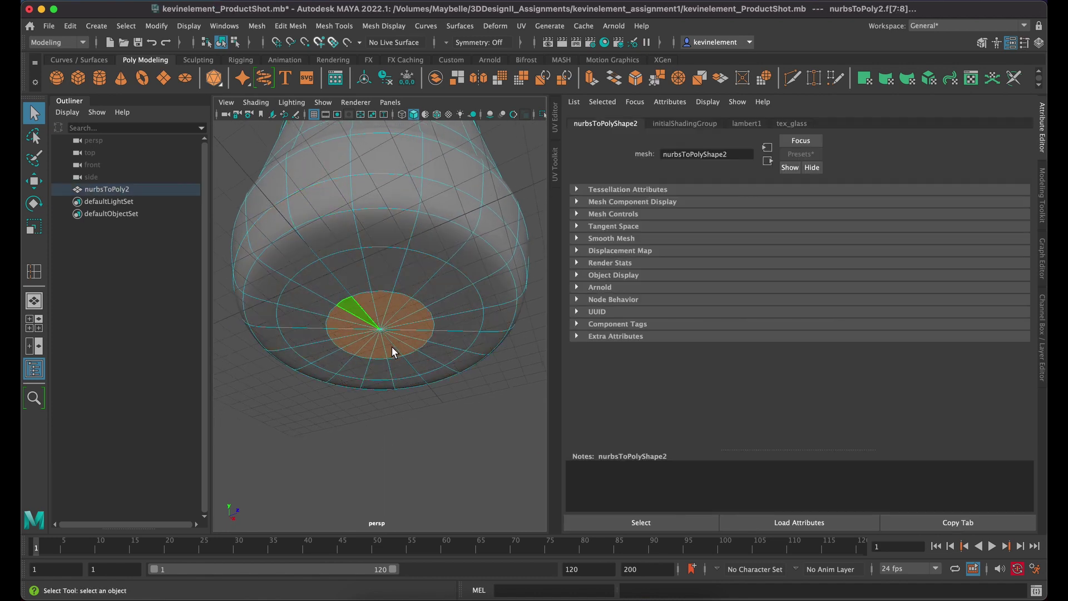
left_click_drag(378, 170, 373, 209, "alt")
scroll(372, 209, "up", 3)
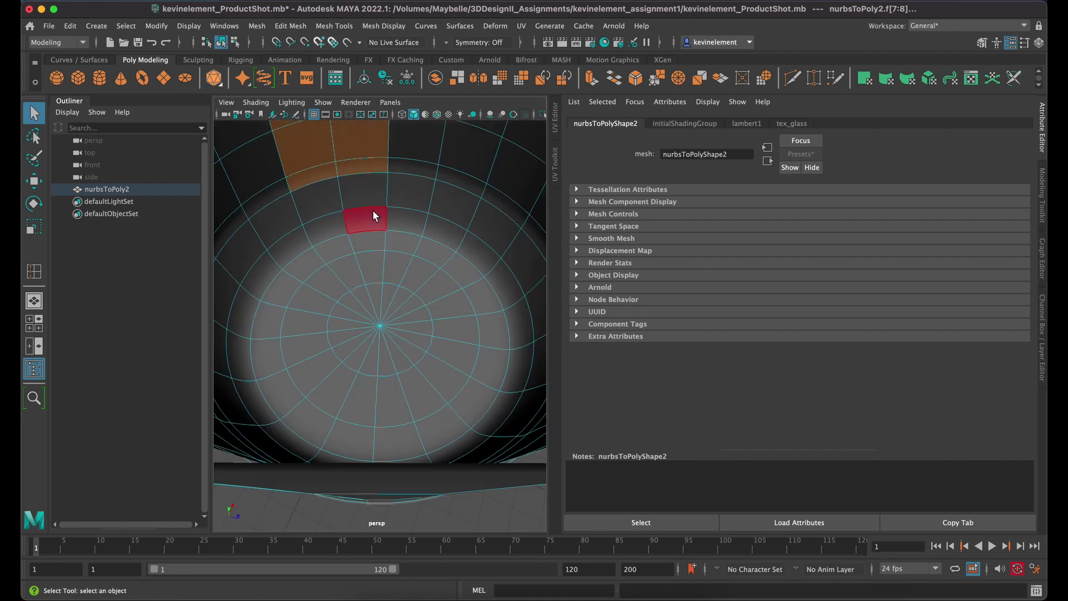
scroll(373, 212, "down", 3)
scroll(374, 215, "up", 3)
scroll(373, 215, "down", 5)
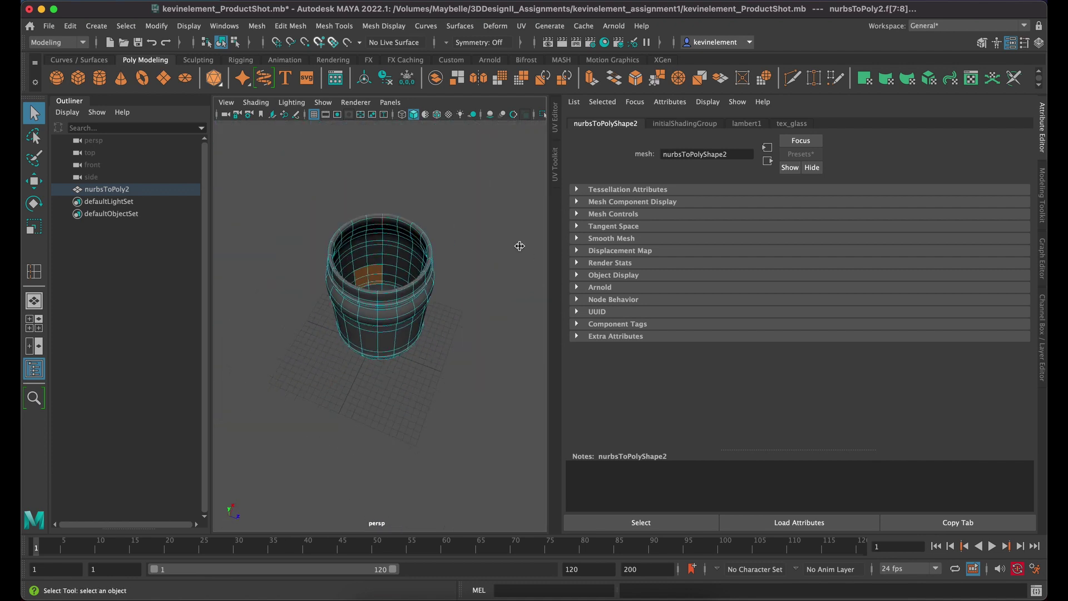
left_click(465, 275)
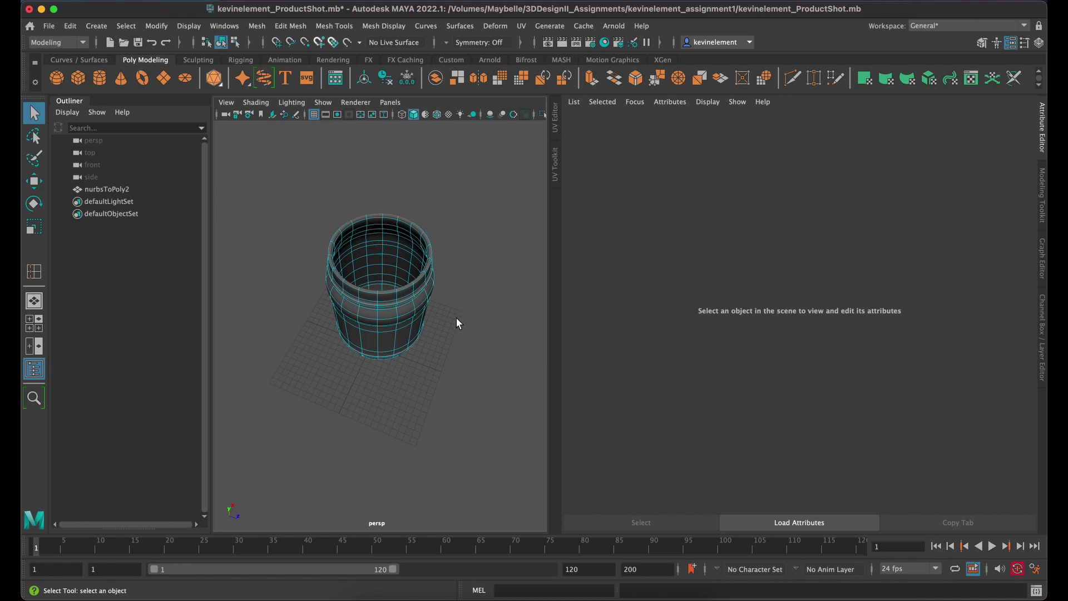
Step: Box-select the triangles at the underside's centre, check the jar's inner wall for faces caught through the mesh, and drop the selection
scroll(452, 320, "up", 3)
left_click_drag(439, 308, 408, 356, "alt")
scroll(379, 358, "up", 5)
scroll(395, 308, "down", 5)
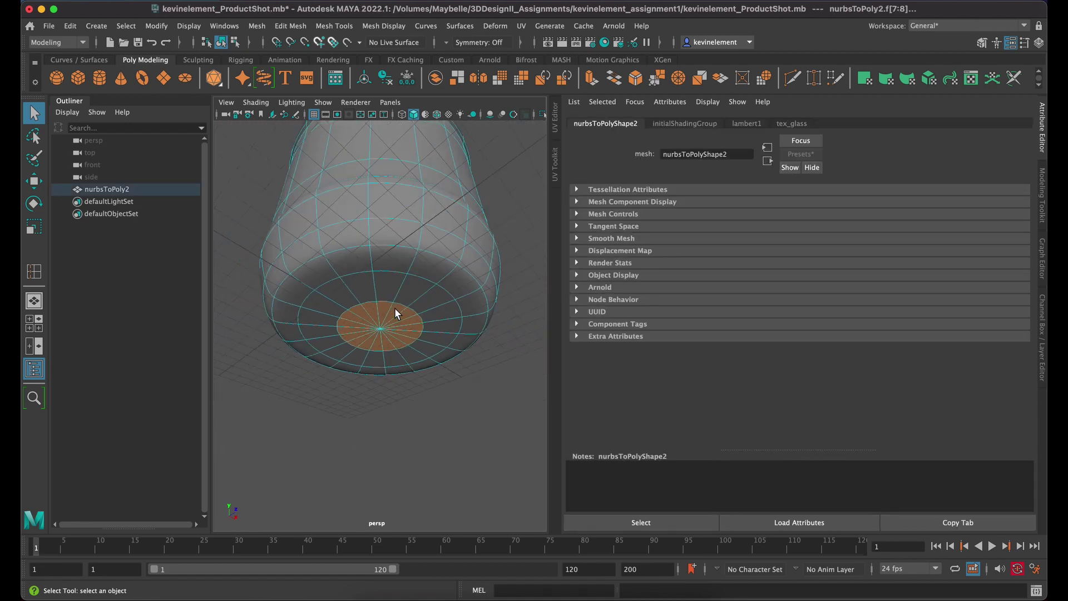
left_click_drag(395, 309, 389, 227, "alt")
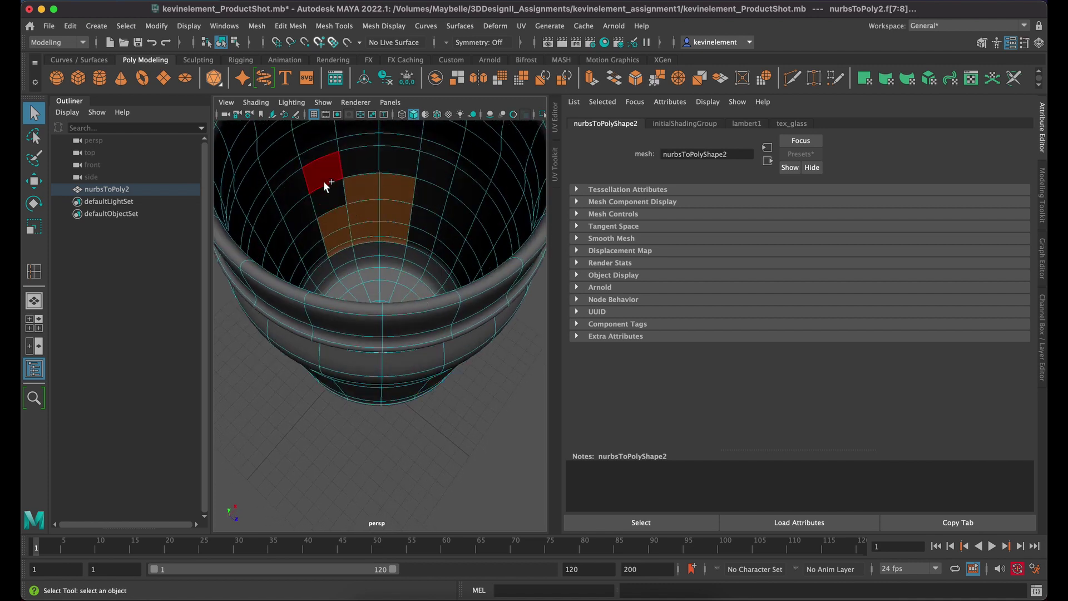
right_click_drag(316, 162, 434, 446, "shift")
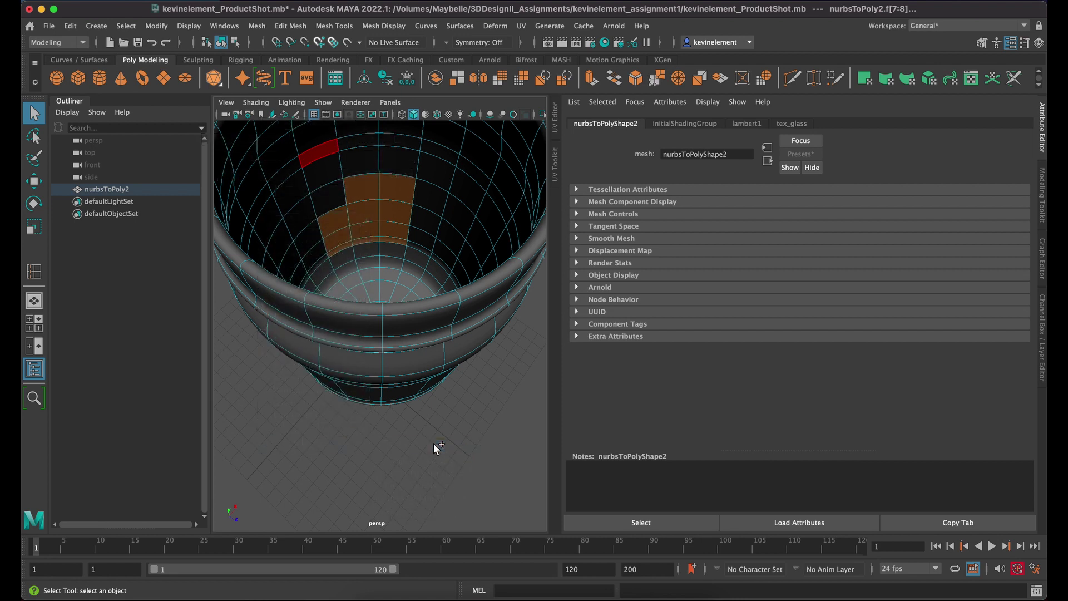
left_click(430, 447)
Step: Try a selection box across the underside's centre triangles at close range, check the interior, and deselect everything
left_click_drag(403, 402, 417, 352, "alt")
scroll(384, 386, "up", 5)
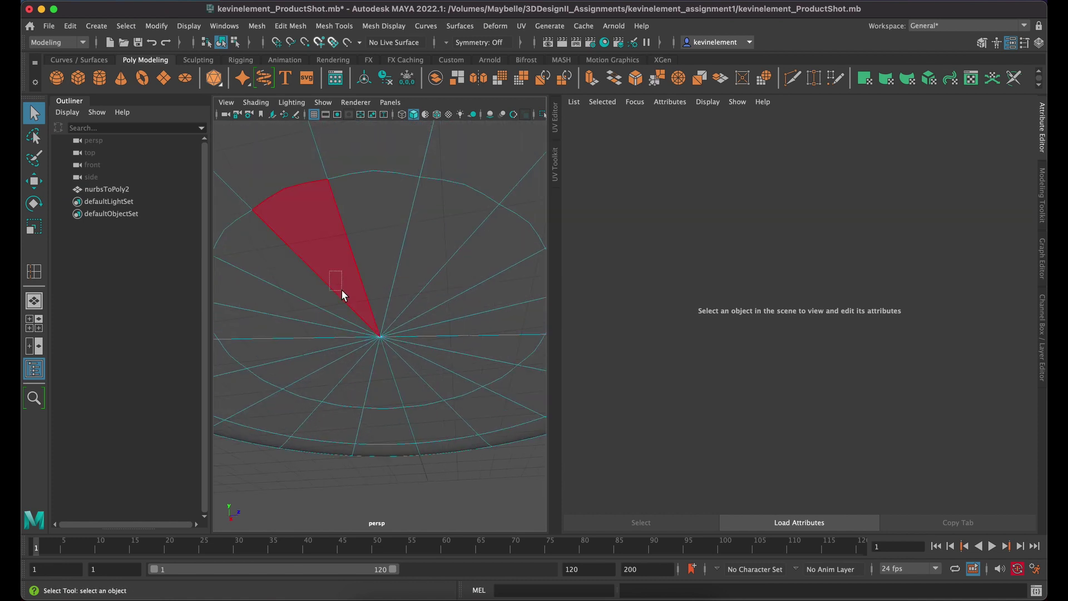
left_click_drag(341, 290, 395, 270)
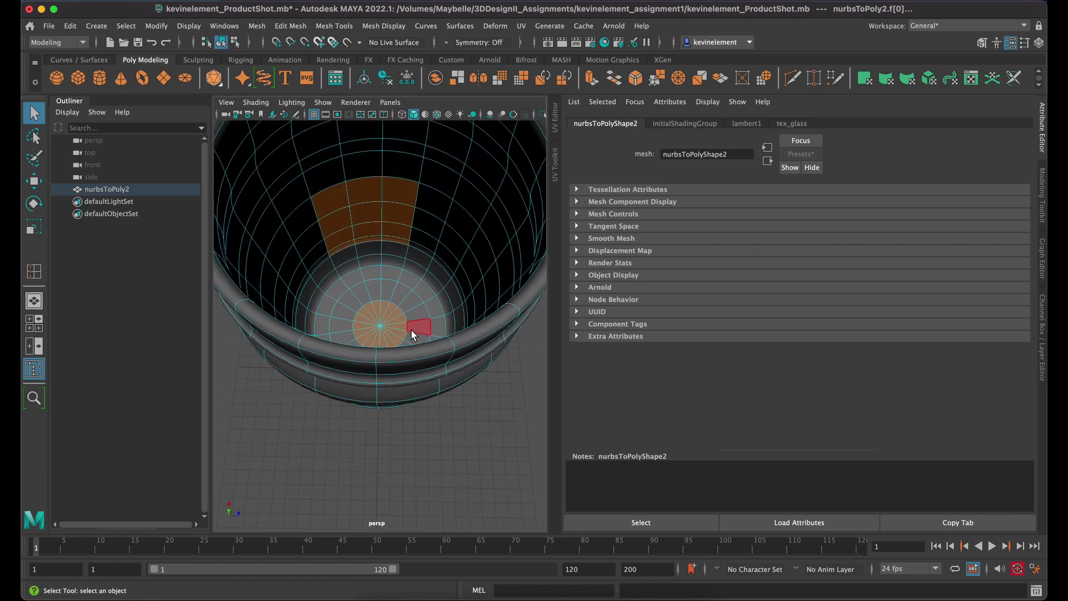
left_click(453, 455)
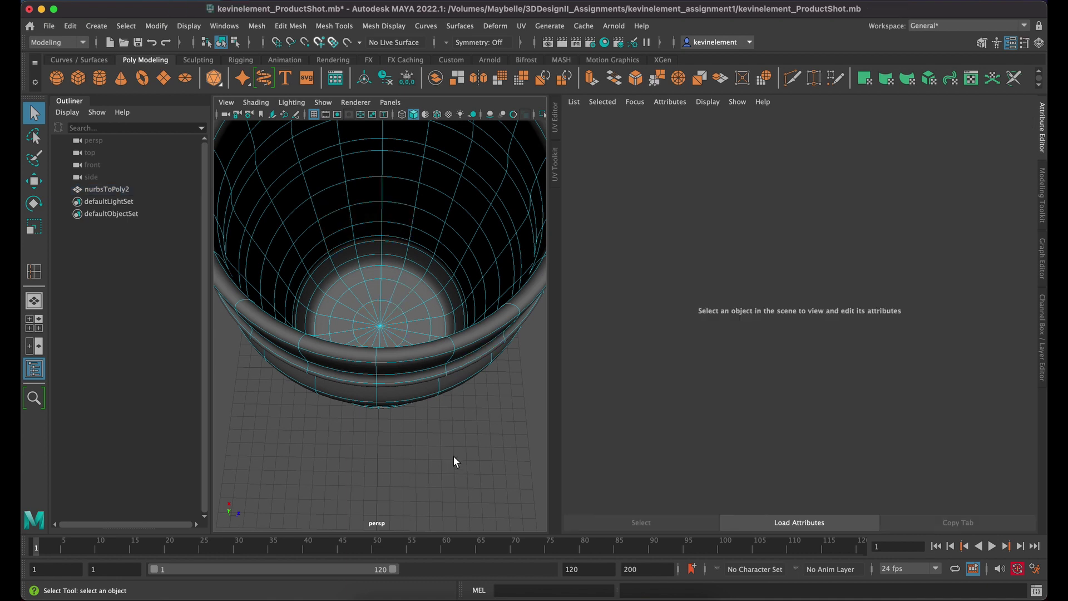
Step: Try selection boxes over the centre of the jar's inside floor in face mode, clearing the selected faces after each one
right_click_drag(384, 204, 453, 185)
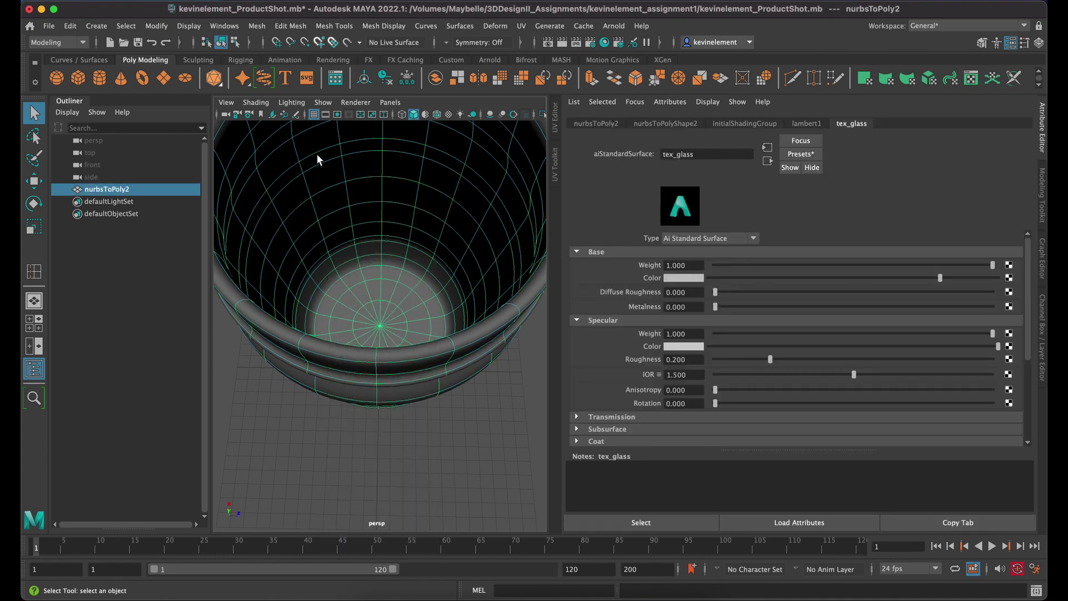
right_click_drag(339, 179, 339, 217)
left_click_drag(364, 282, 413, 355)
left_click(439, 429)
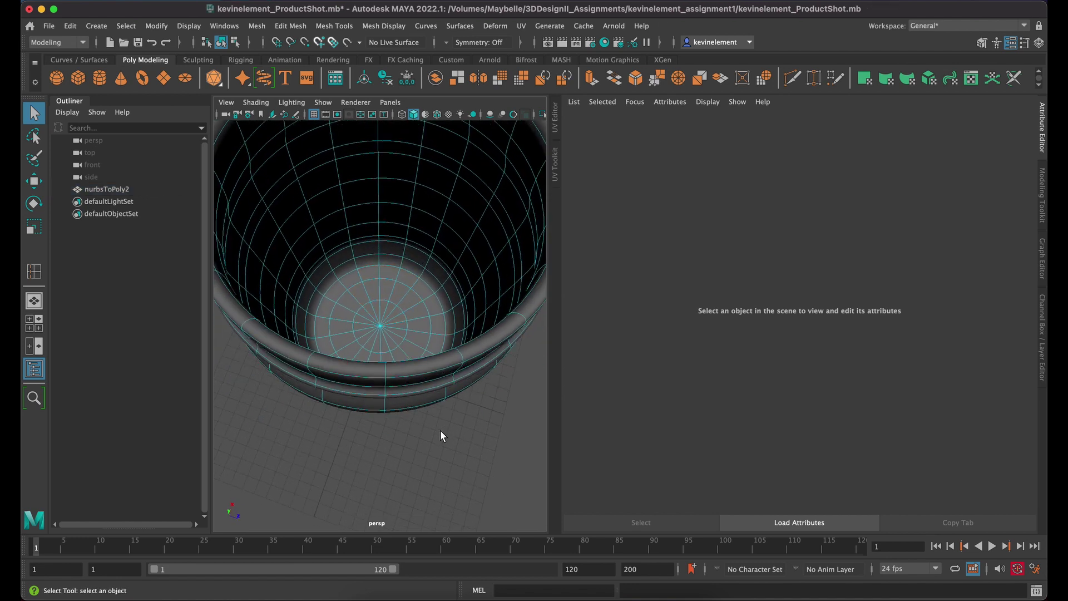
left_click_drag(347, 284, 398, 332)
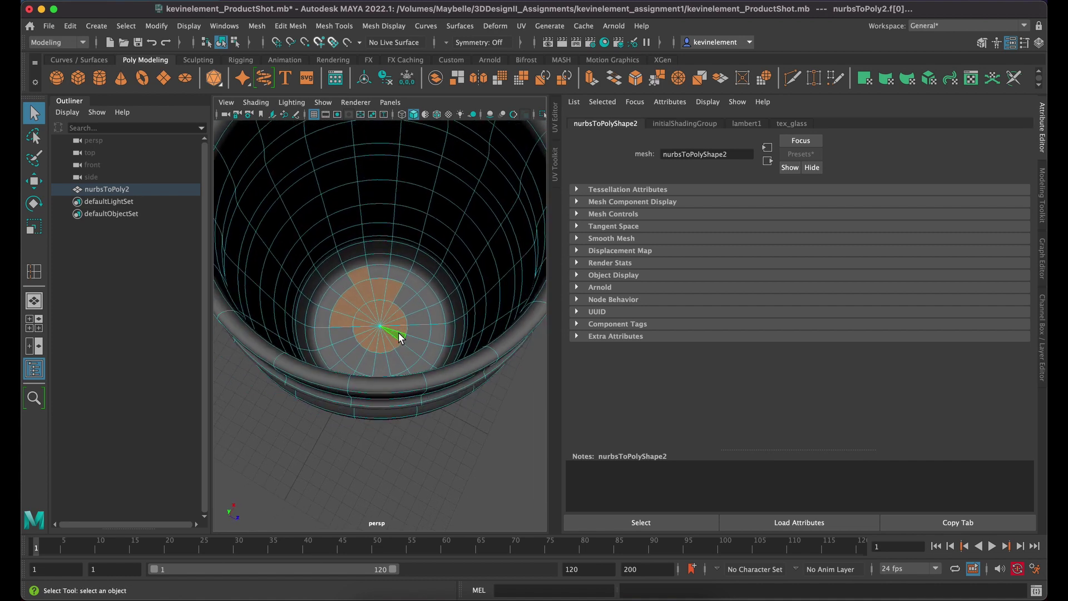
left_click(434, 496)
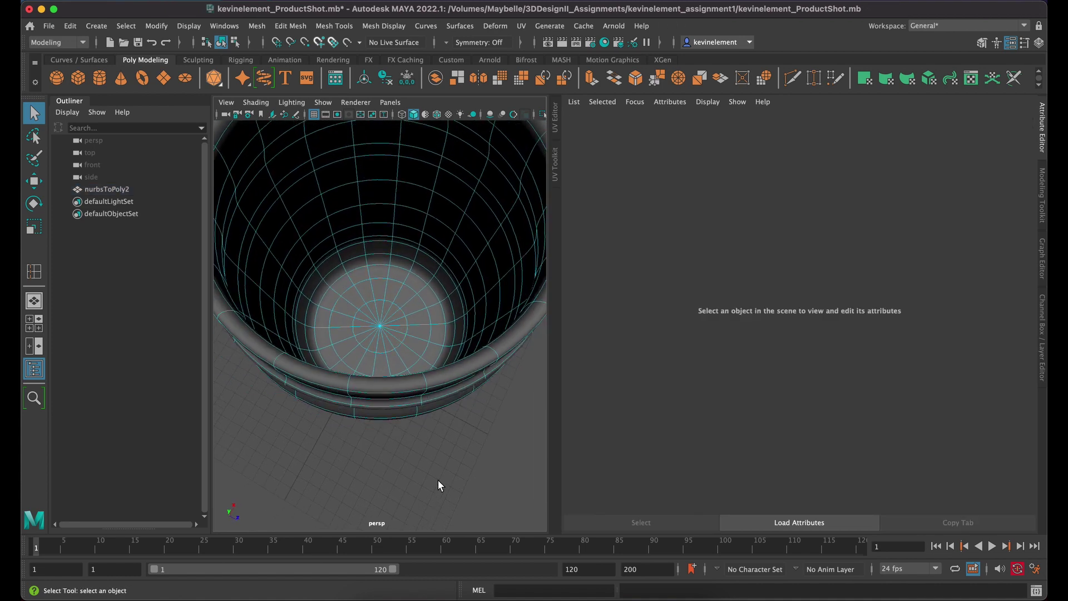
Step: Toggle backface culling in the jar's polygon display and return the mesh to face selection mode
right_click(324, 178, "shift")
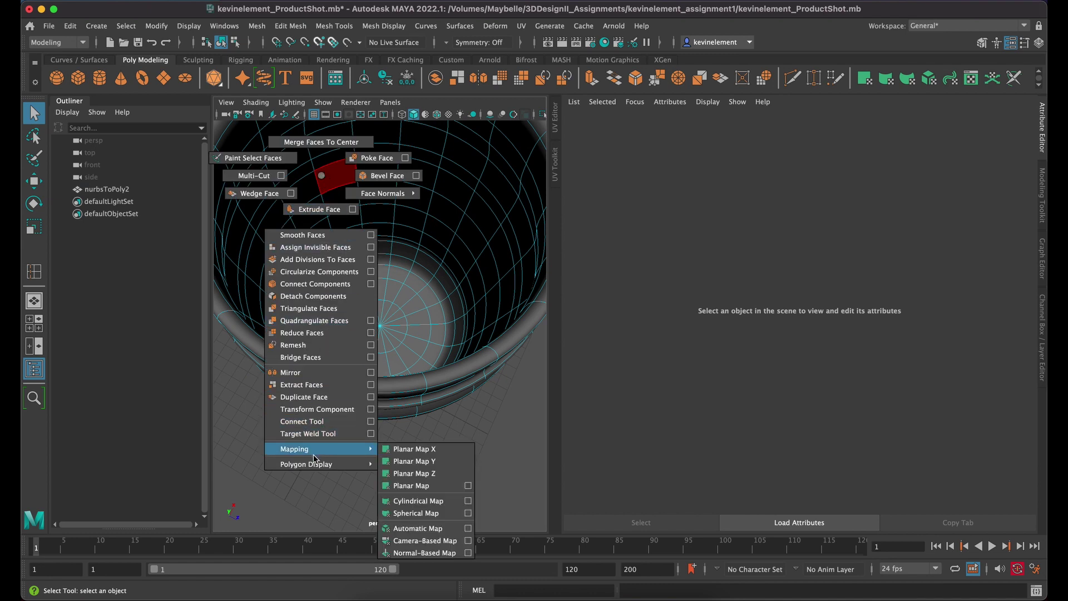
mouse_move(315, 462)
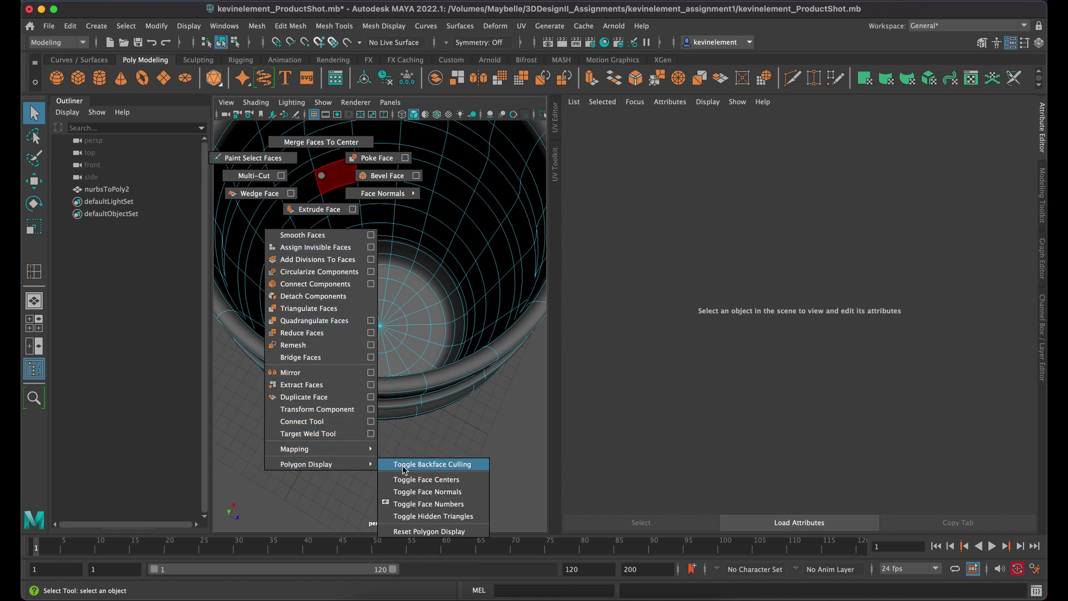
left_click(457, 465)
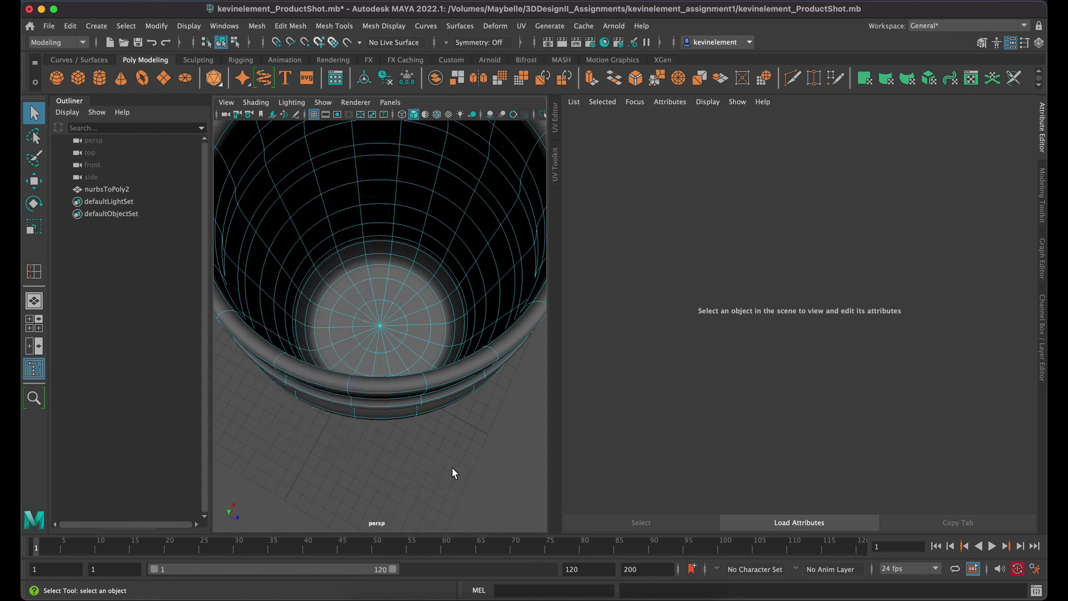
mouse_move(343, 269)
right_mouse_down()
mouse_move(400, 250)
mouse_move(360, 222)
mouse_move(338, 235)
mouse_move(361, 270)
right_mouse_up()
right_click(362, 238)
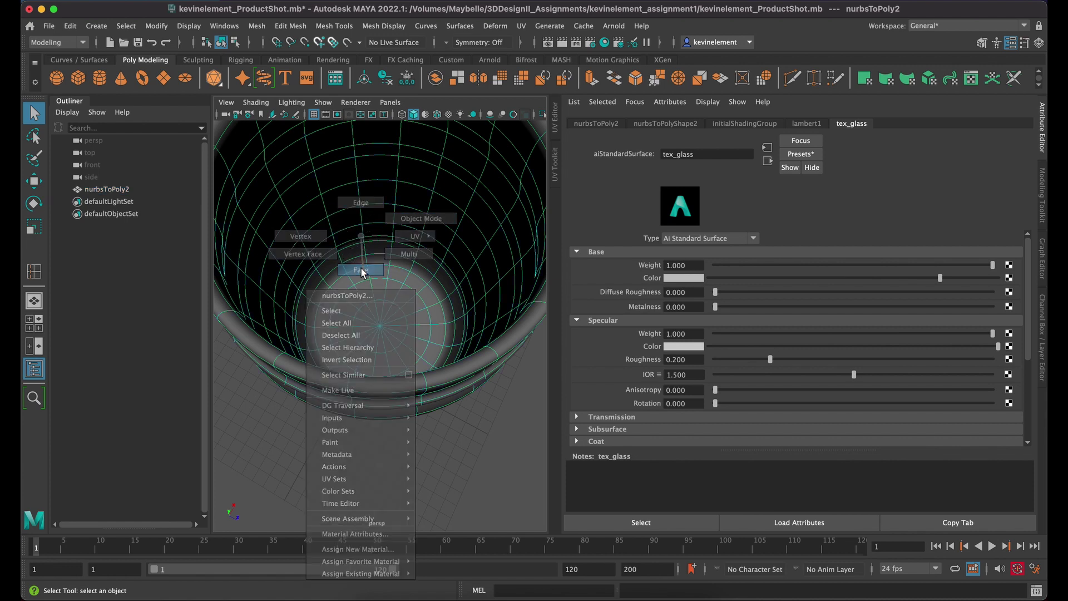
Step: Test box selection of the underside's centre faces after toggling backface culling, check the inside floor and wall, and clear the selection
left_click_drag(398, 388, 388, 338, "alt")
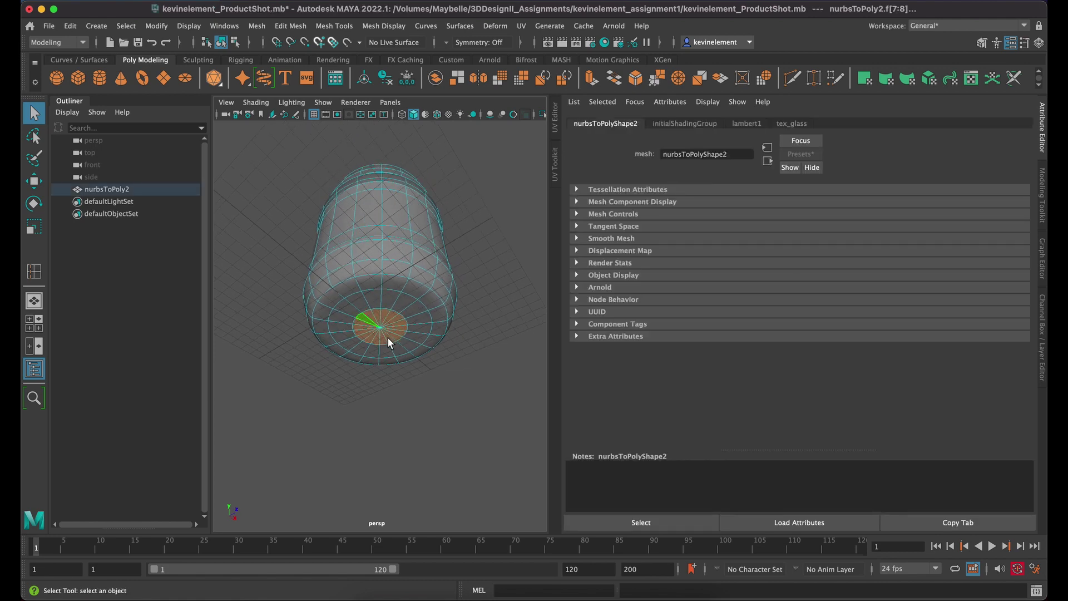
left_click_drag(416, 269, 377, 309, "alt")
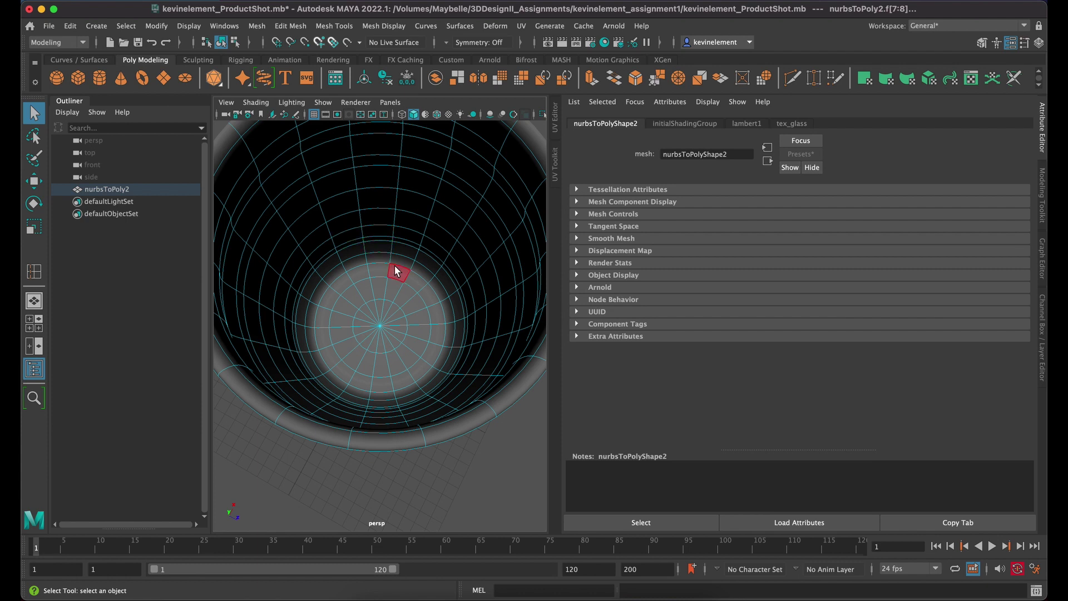
key("f")
left_click_drag(394, 267, 373, 234, "alt")
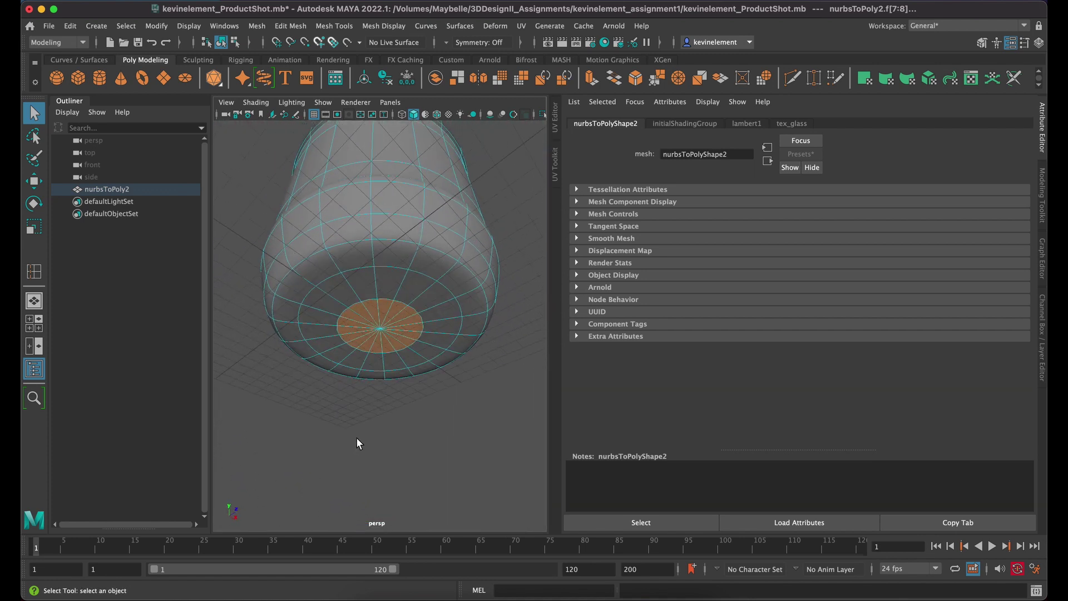
left_click(356, 437)
left_click_drag(348, 308, 352, 348)
left_click(376, 419)
Step: Select the ring of triangles around the underside's centre and remove the extra faces caught on the jar's inner wall
scroll(376, 406, "up", 5)
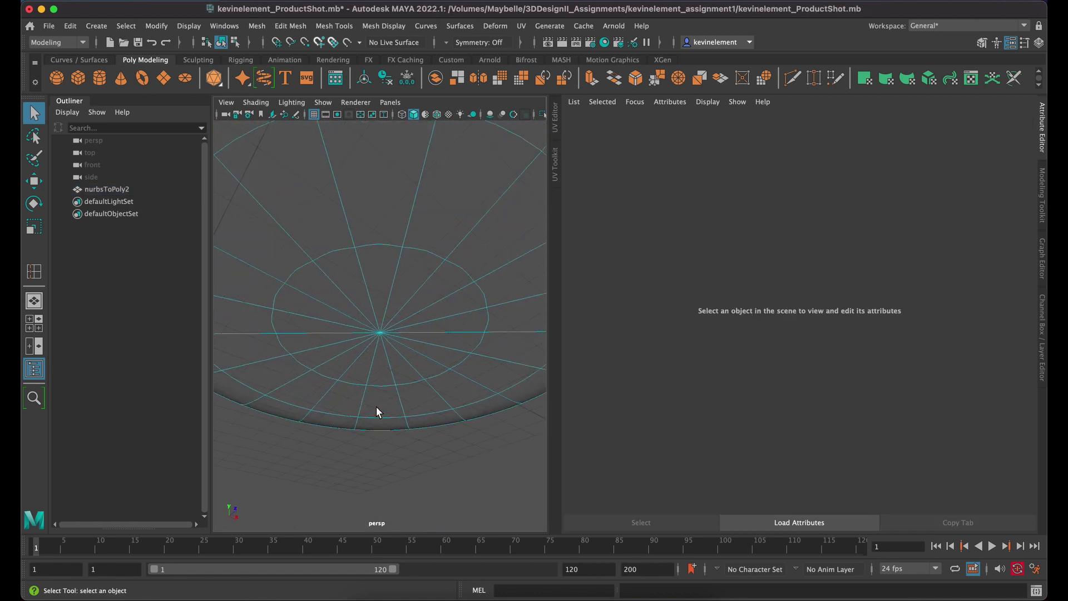
left_click_drag(336, 288, 361, 336)
scroll(418, 342, "down", 5)
scroll(451, 284, "up", 4)
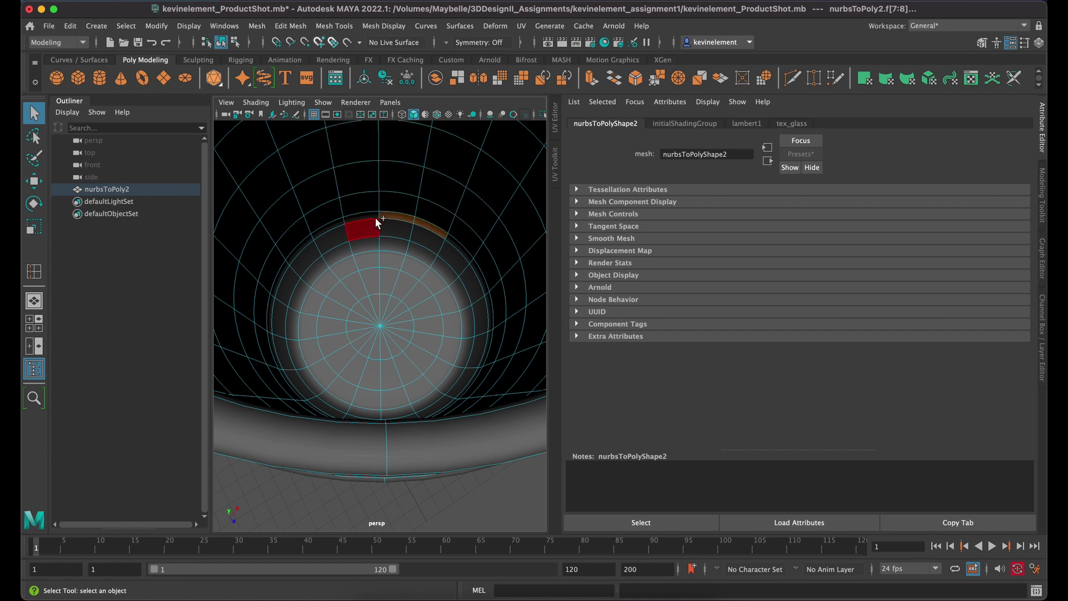
scroll(434, 238, "up", 5)
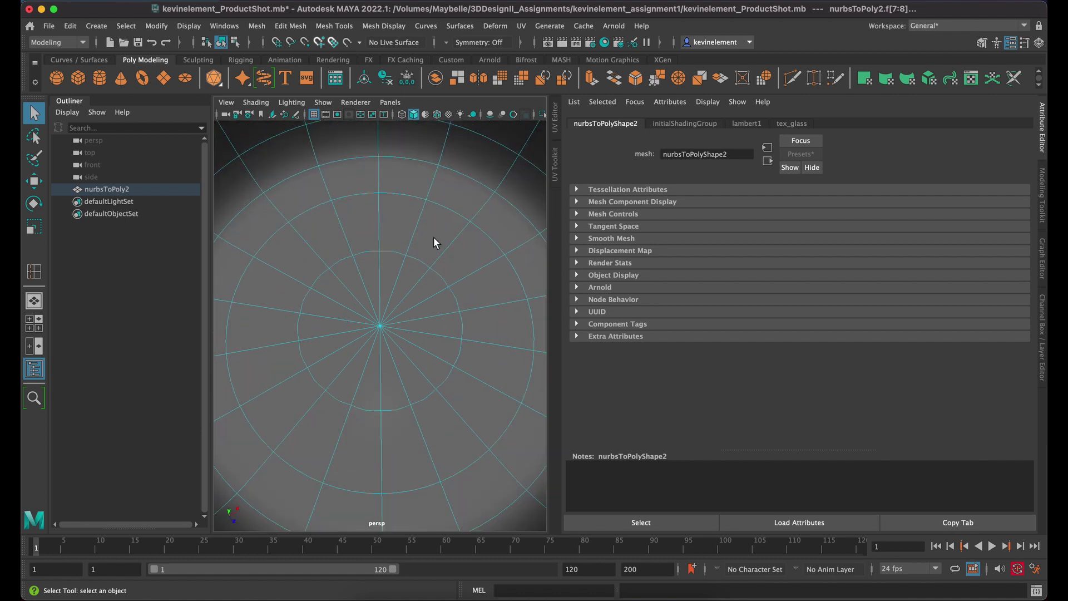
scroll(434, 238, "down", 4)
left_click_drag(434, 238, 433, 173, "alt")
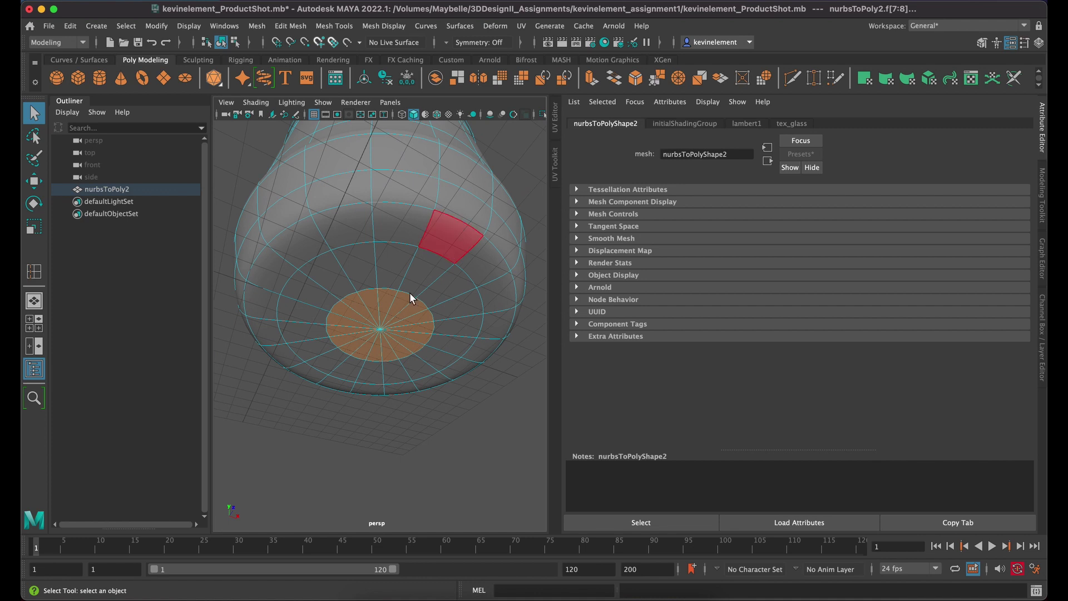
left_click_drag(353, 268, 351, 285, "alt")
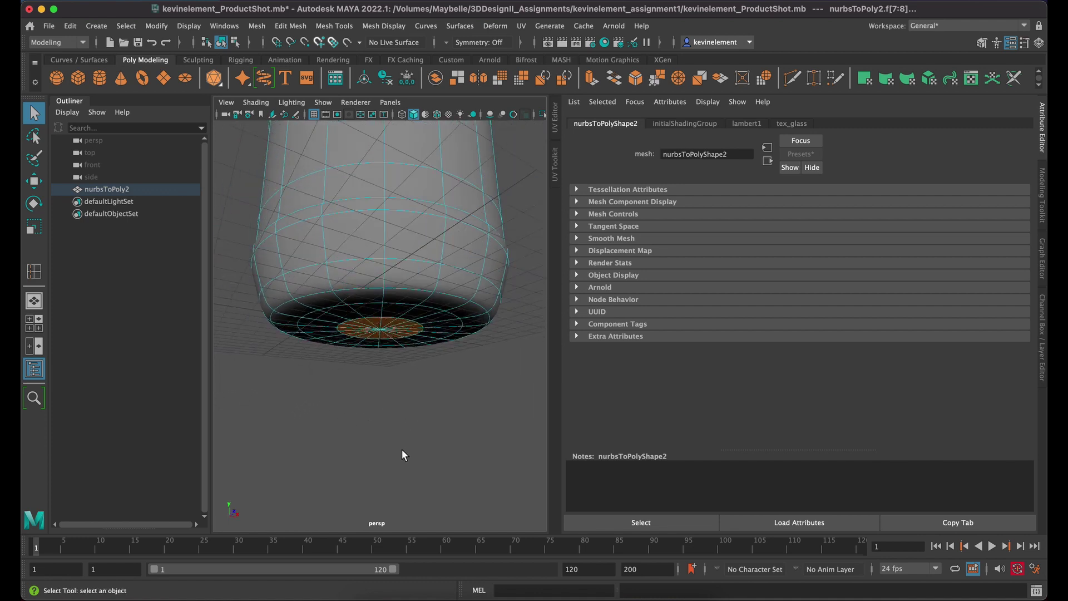
Step: Grow the face selection from the underside's centre outward until it covers the jar's base and the curved band above it
key("shift+period")
key("shift+period")
key("shift+period")
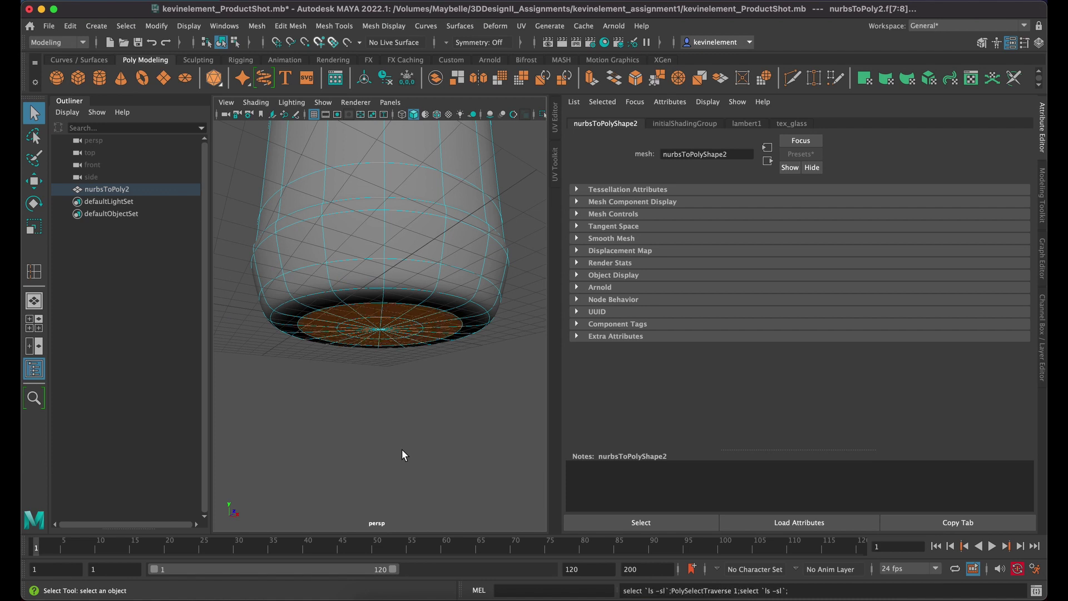
key("shift+period")
key("shift+period")
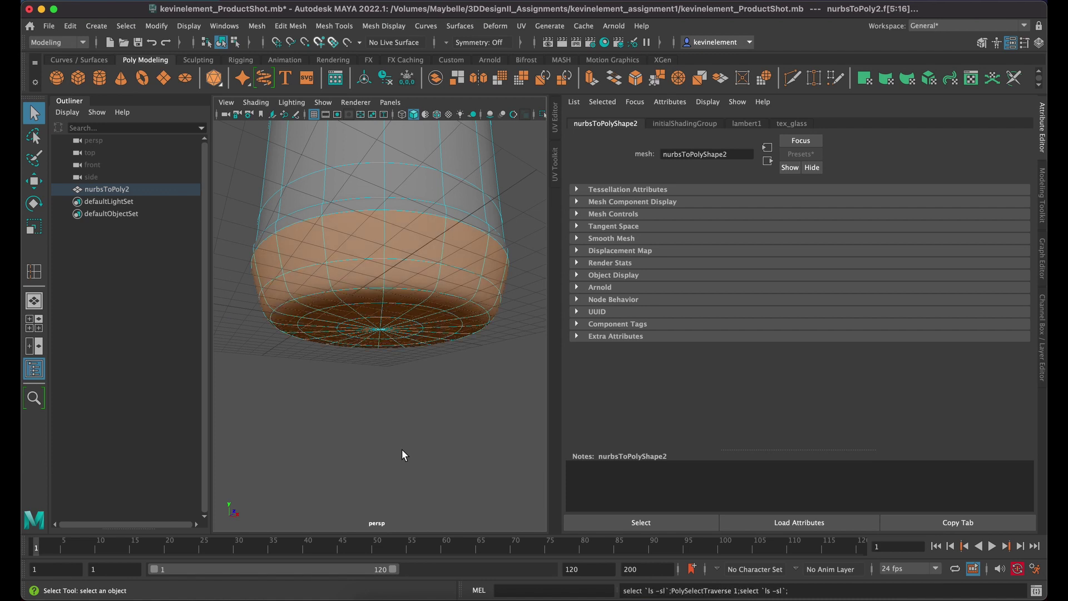
Step: Assign the existing material tex_glass to the selected faces of the jar's base and lower band, and clear the selection
left_click_drag(402, 450, 412, 429, "alt")
right_click_drag(328, 268, 544, 279)
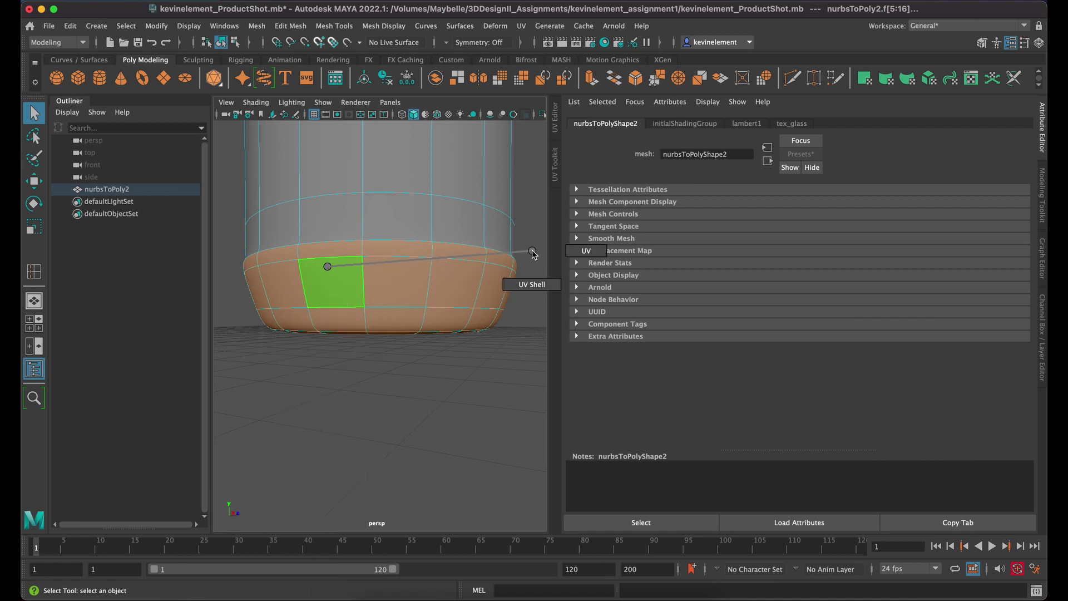
right_click_drag(328, 269, 327, 276)
middle_click_drag(331, 301, 339, 207, "alt")
right_click(321, 135)
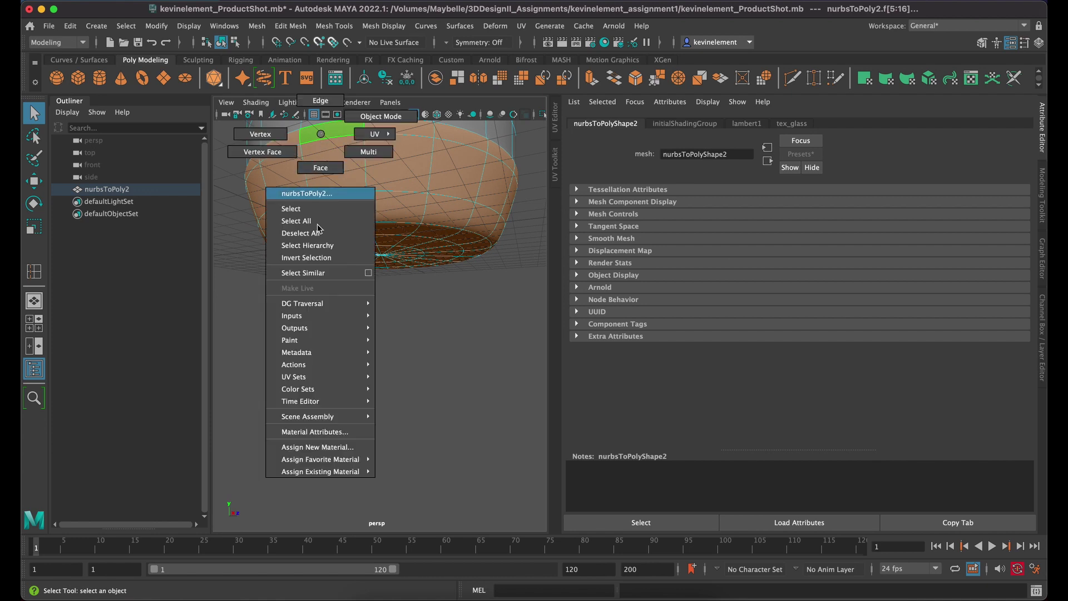
mouse_move(326, 472)
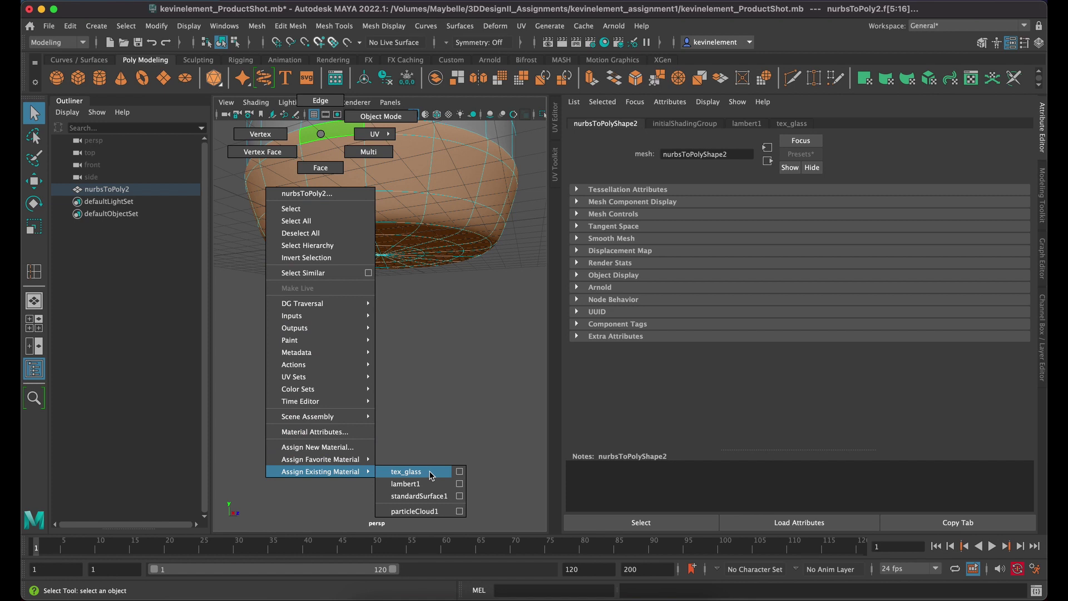
left_click(431, 472)
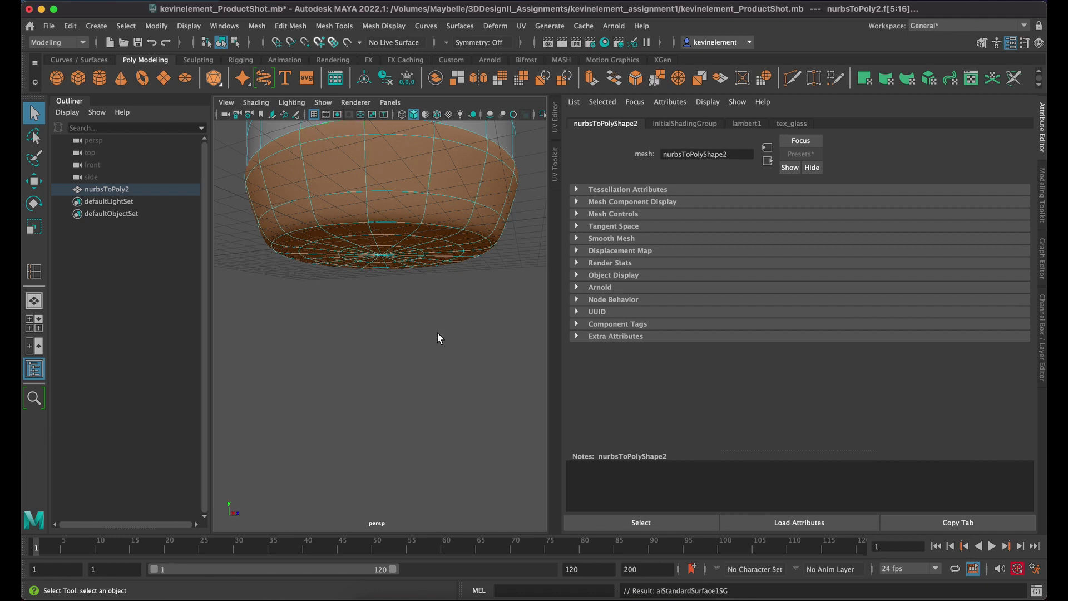
left_click(433, 323)
Step: Examine the jar's outer surface from neck to base, test-select single faces near the neck, and clear the selection
left_click_drag(431, 322, 432, 382, "alt")
left_click(392, 238)
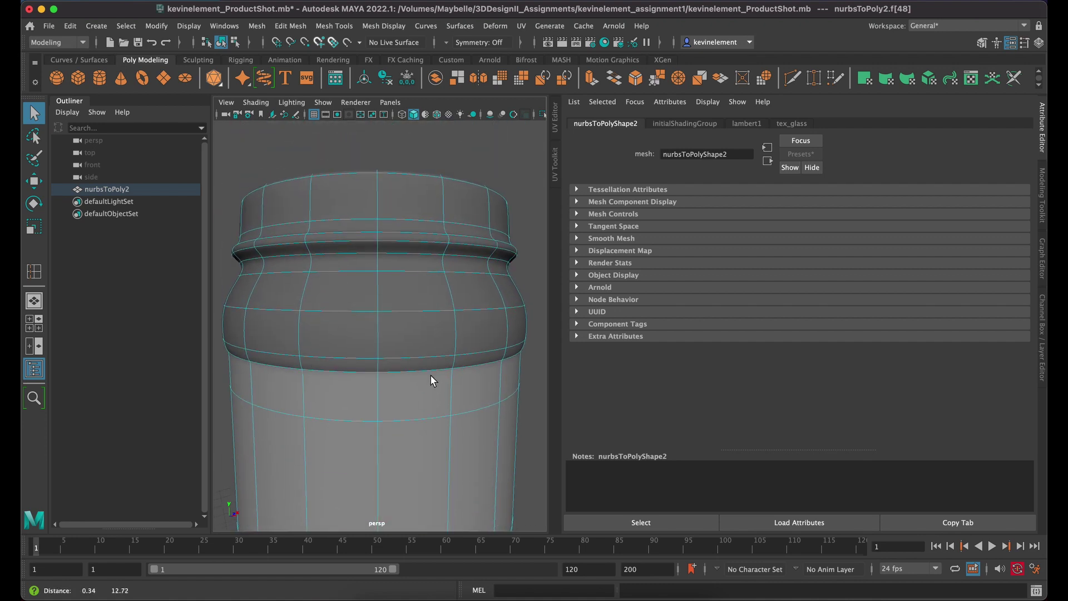
left_click(414, 290)
left_click_drag(415, 339, 362, 345, "alt")
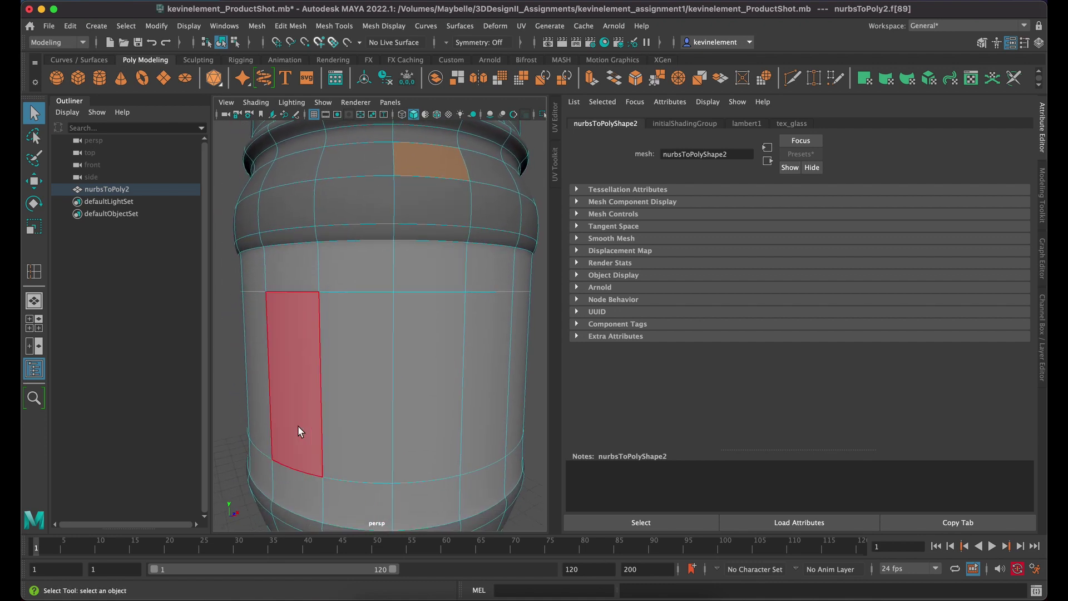
left_click(227, 340)
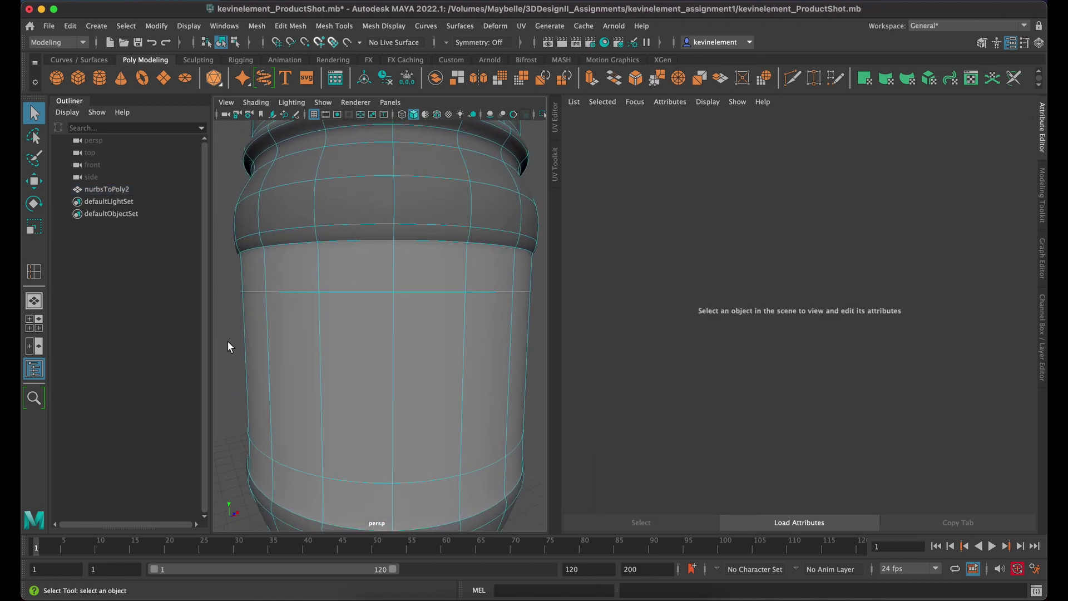
key("f")
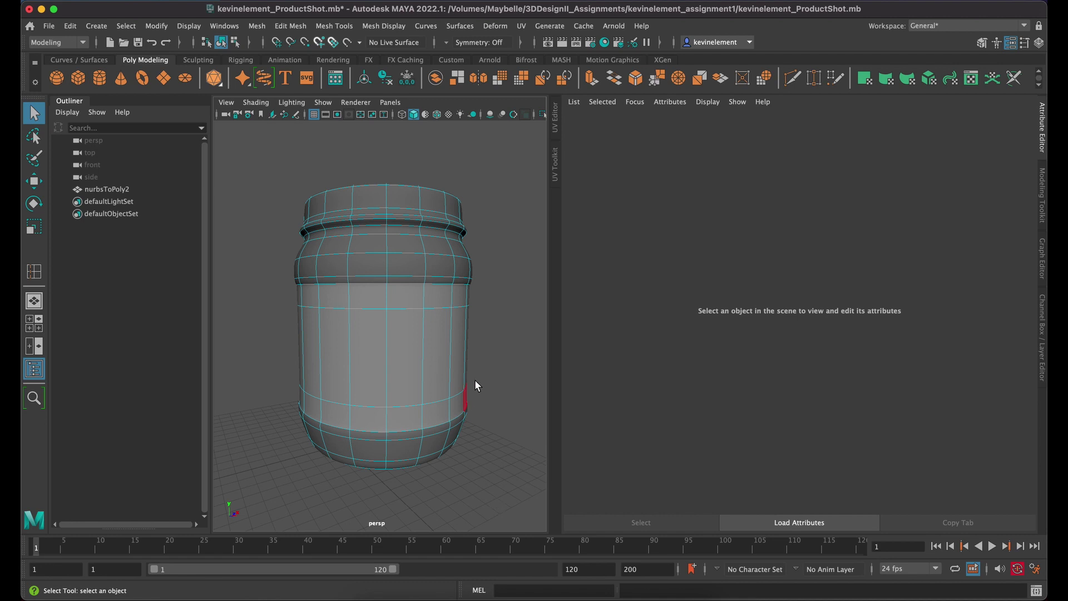
middle_click_drag(473, 389, 418, 364, "alt")
left_click_drag(417, 365, 413, 336, "alt")
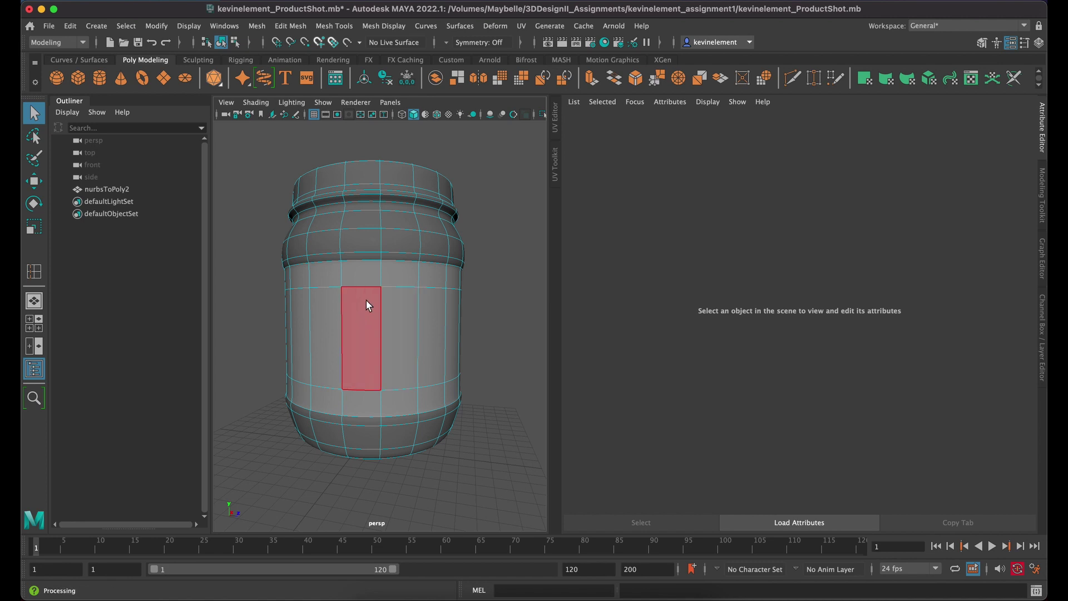
scroll(401, 289, "down", 3)
scroll(401, 292, "up", 6)
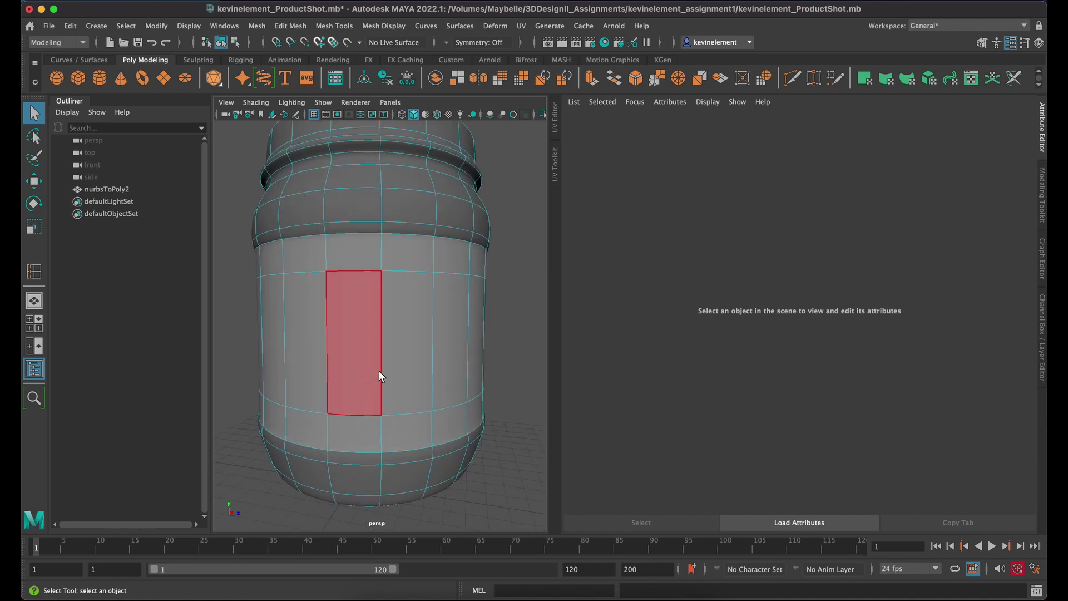
scroll(378, 363, "up", 3)
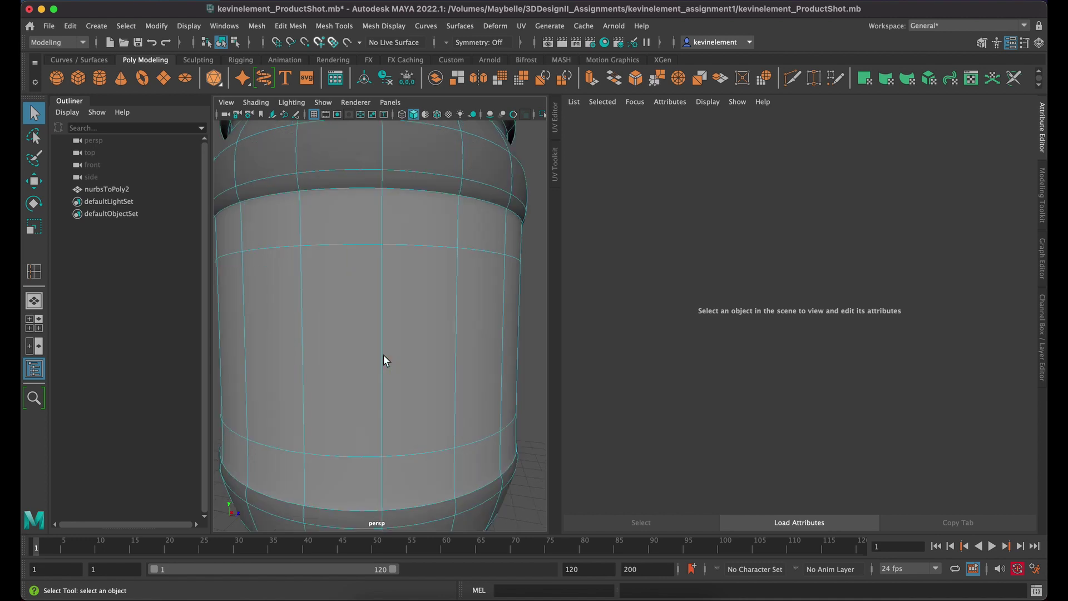
Step: Switch the jar to edge selection mode and open the UV Editor beside the viewport
right_click_drag(393, 278, 391, 248)
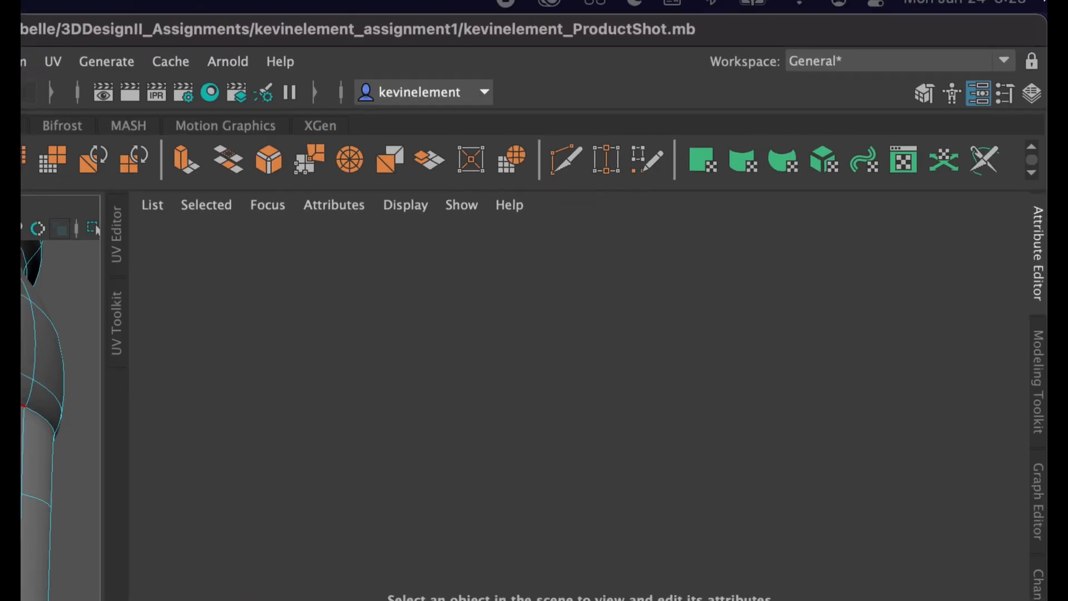
left_click(994, 82)
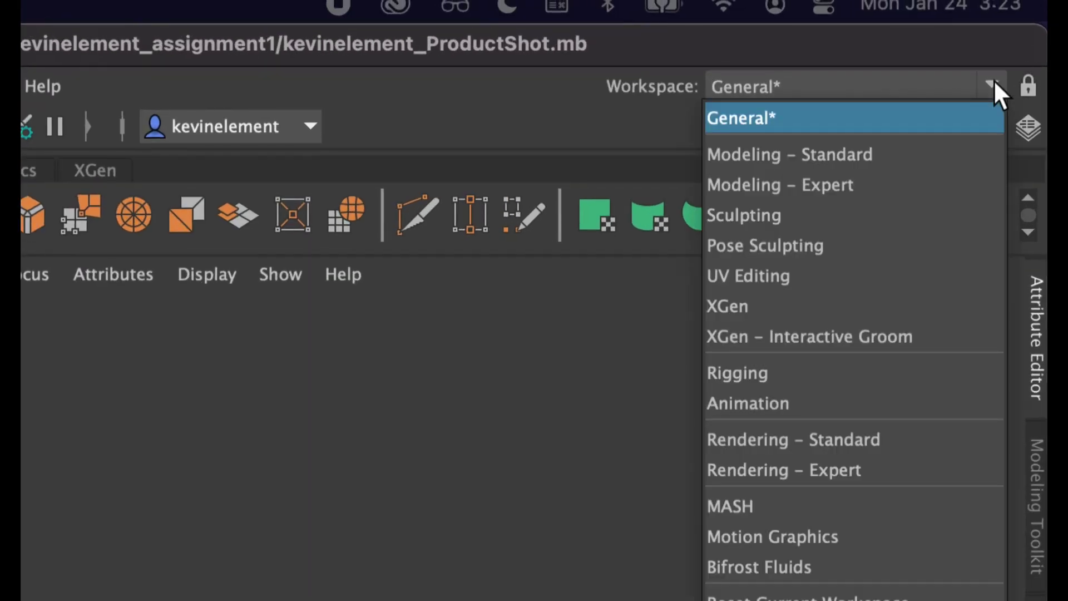
left_click(670, 37)
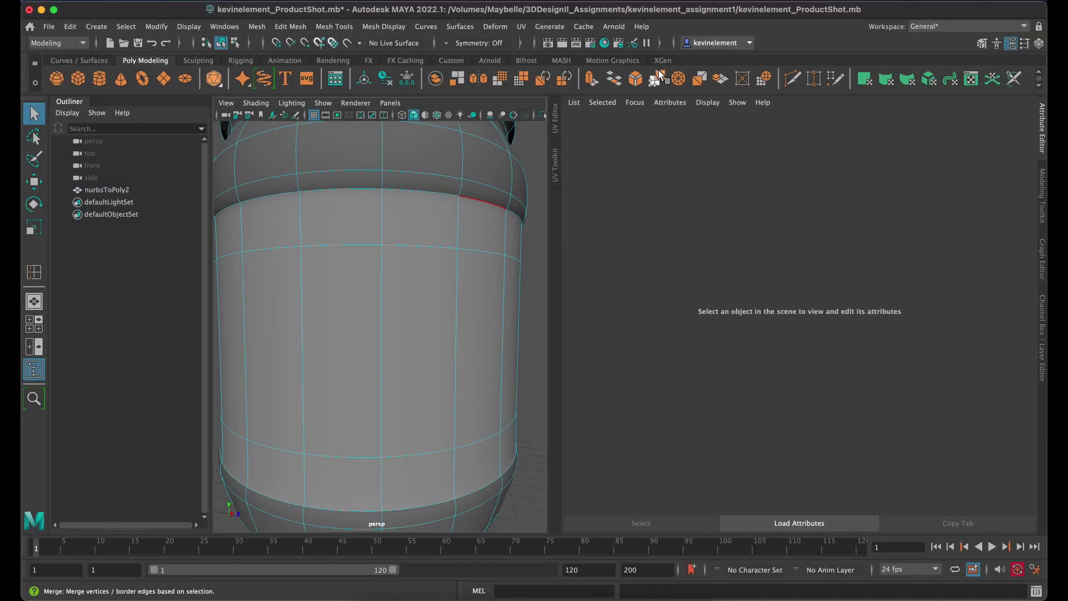
left_click(970, 80)
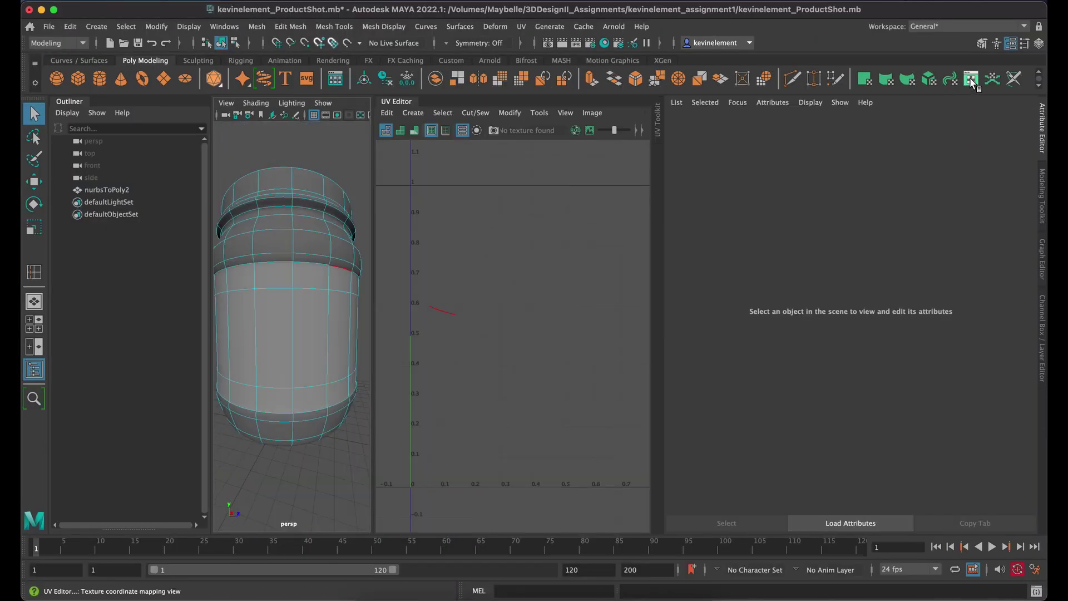
left_click(409, 101)
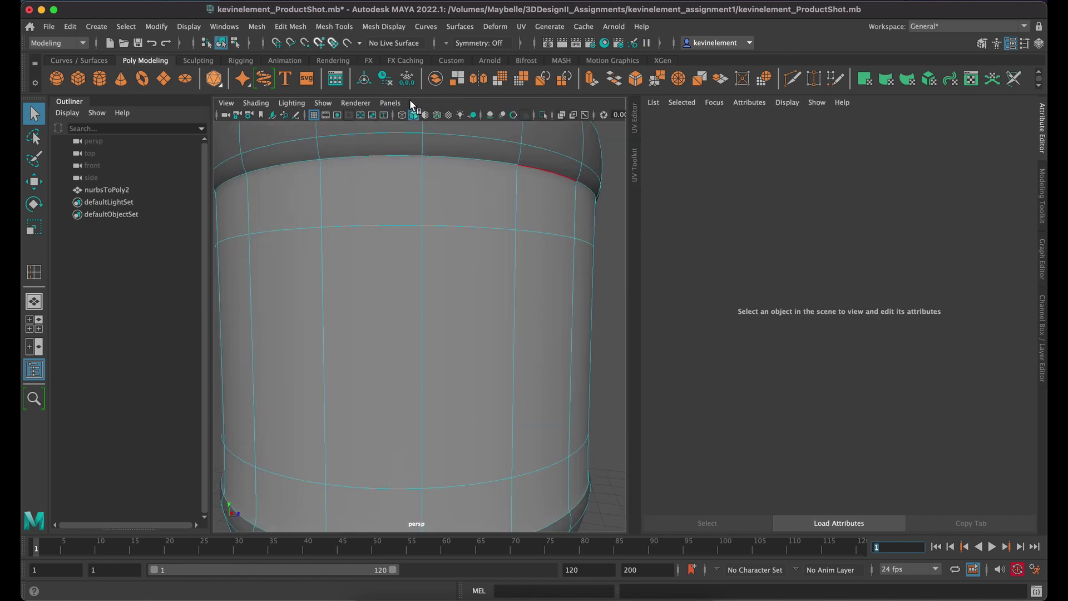
left_click(636, 116)
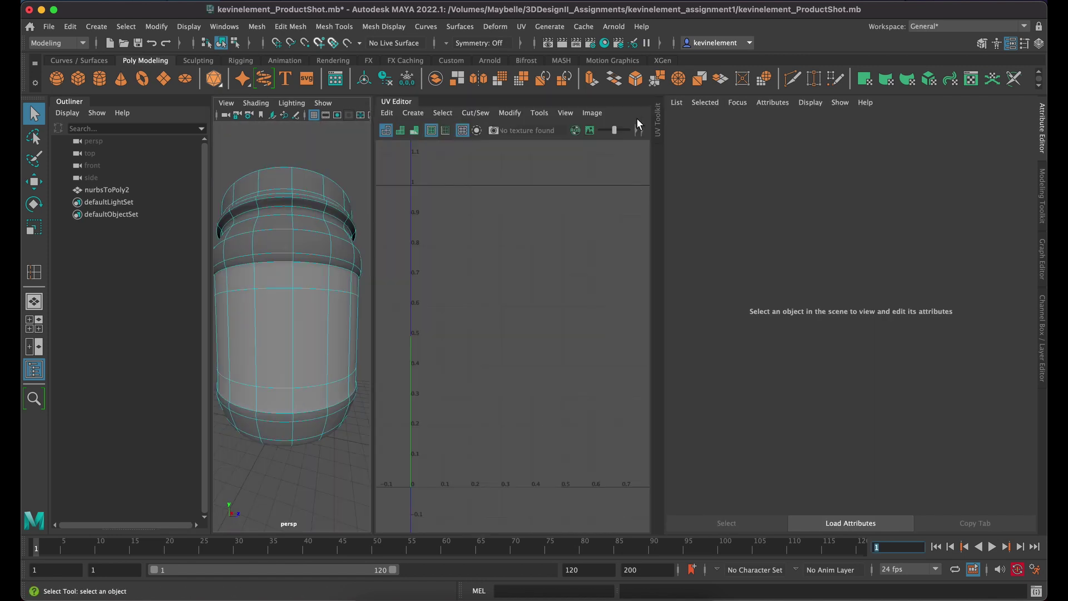
Step: Detach the UV Editor as a floating window, enlarge it, and dock it back beside the viewport
left_click_drag(396, 104, 179, 133)
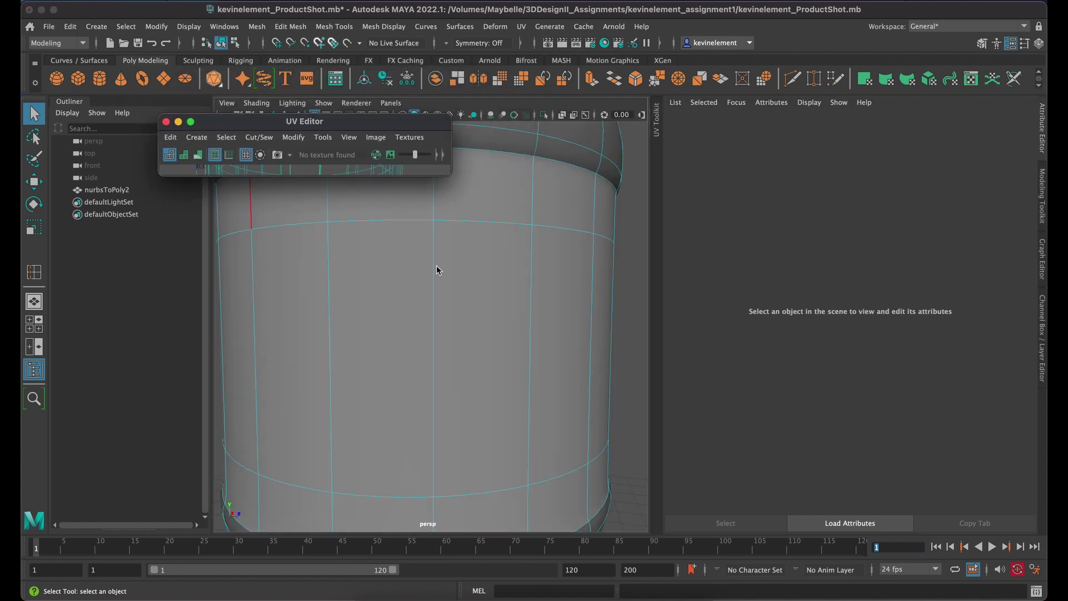
left_click_drag(449, 175, 929, 525)
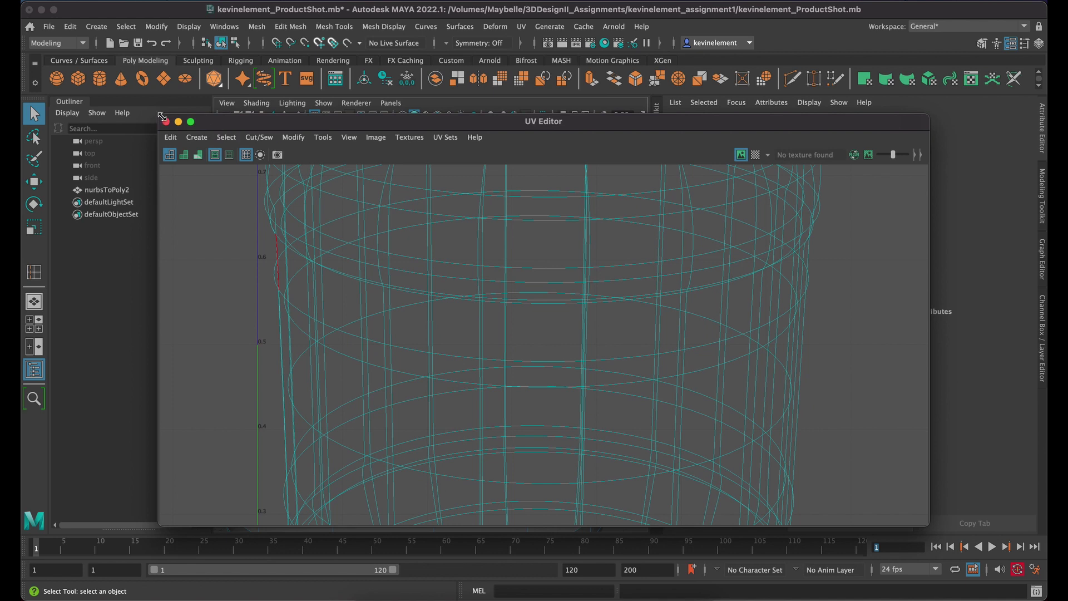
left_click_drag(162, 117, 96, 4)
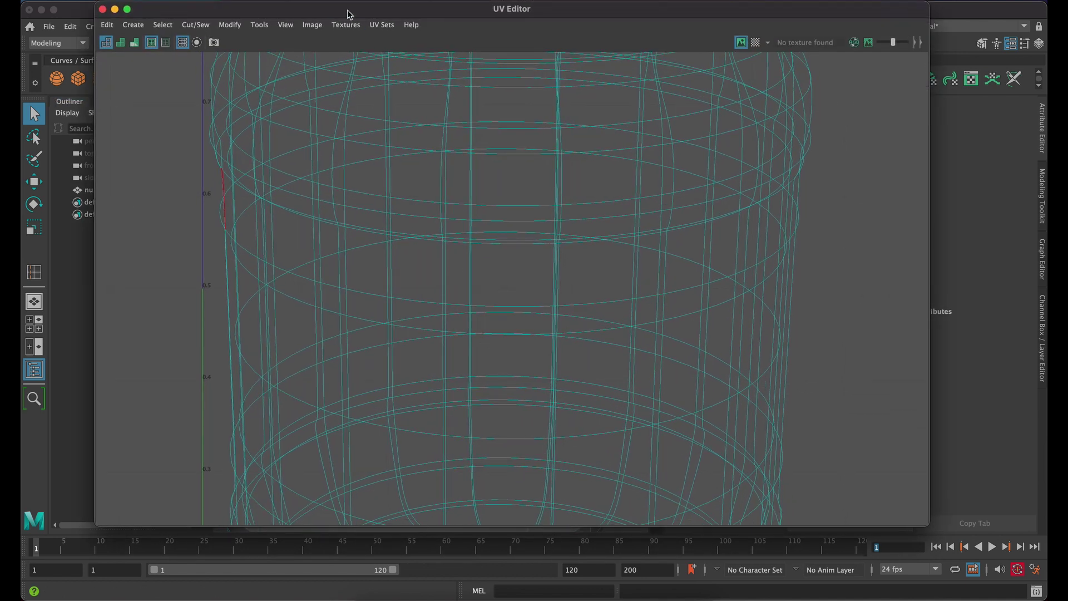
left_click_drag(279, 12, 662, 180)
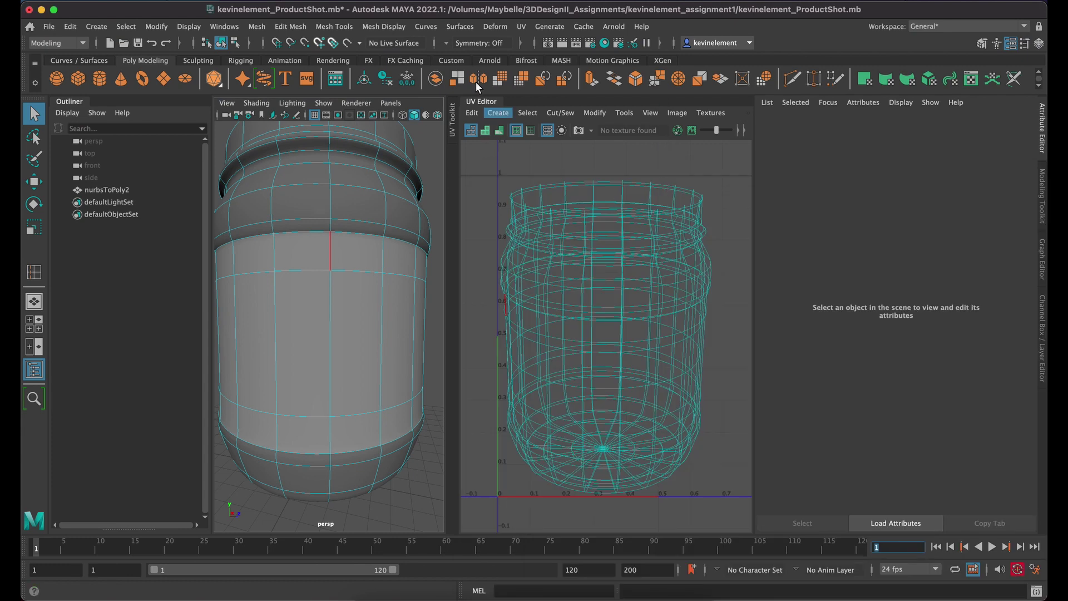
Step: Select an edge on the jar's wall and switch to the UV Editing workspace with the UV Toolkit shown
left_click(452, 115)
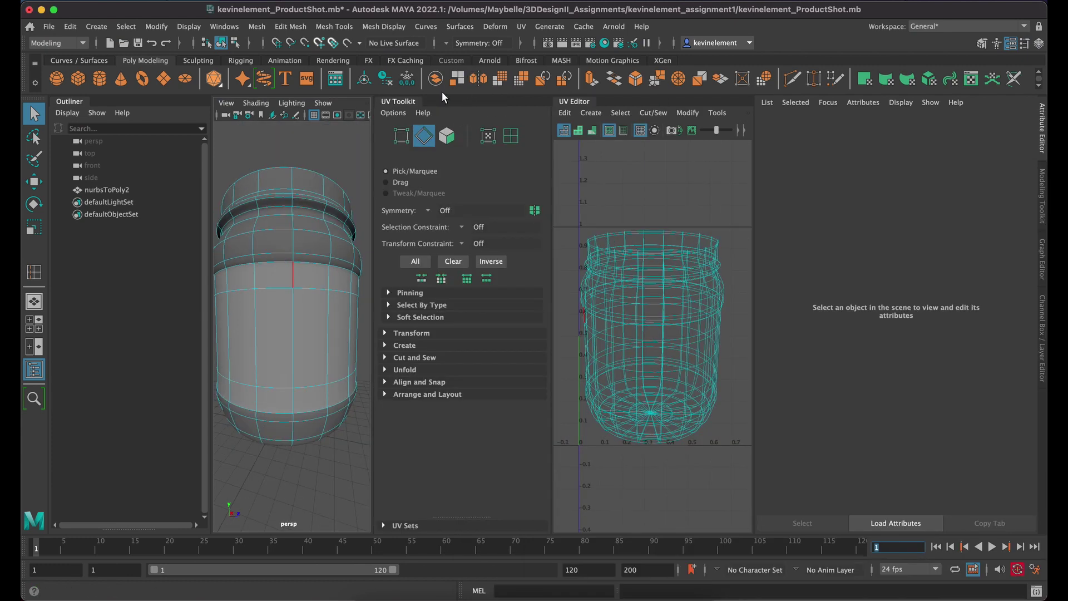
left_click(278, 290)
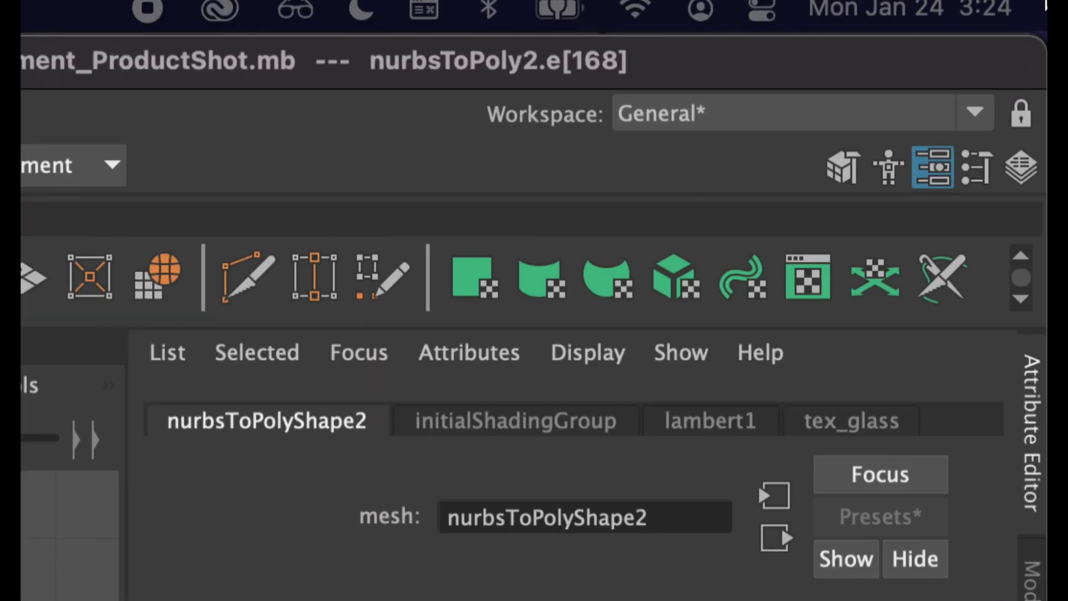
left_click(984, 113)
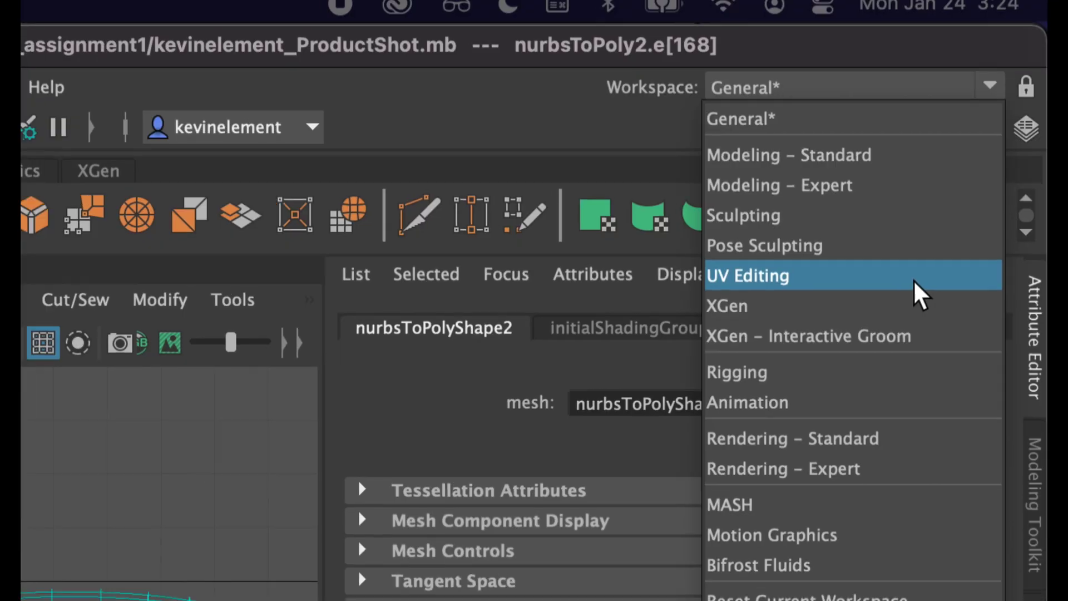
left_click(801, 356)
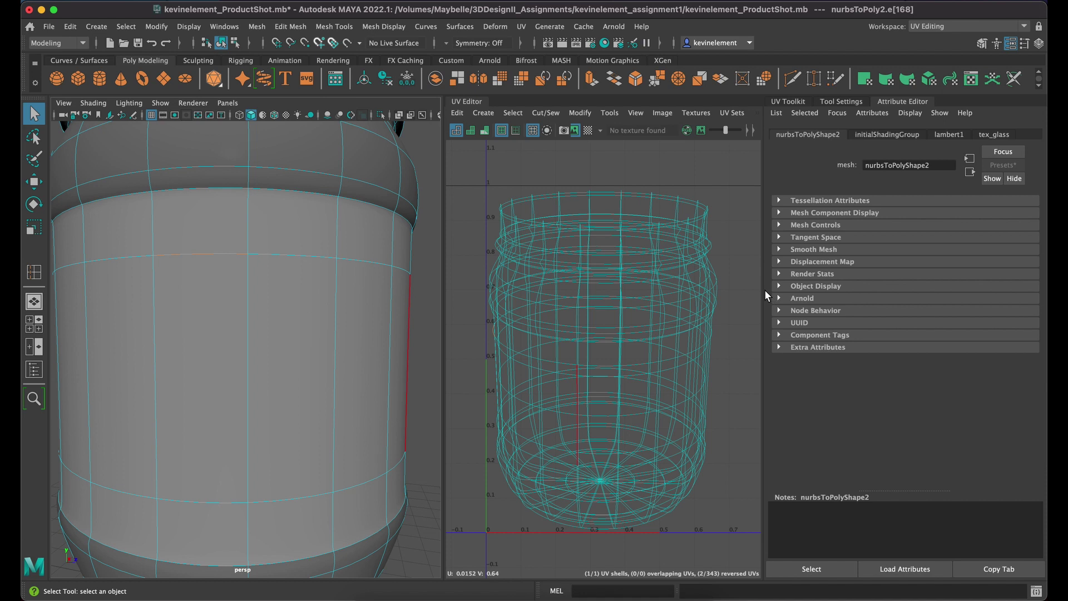
left_click(794, 100)
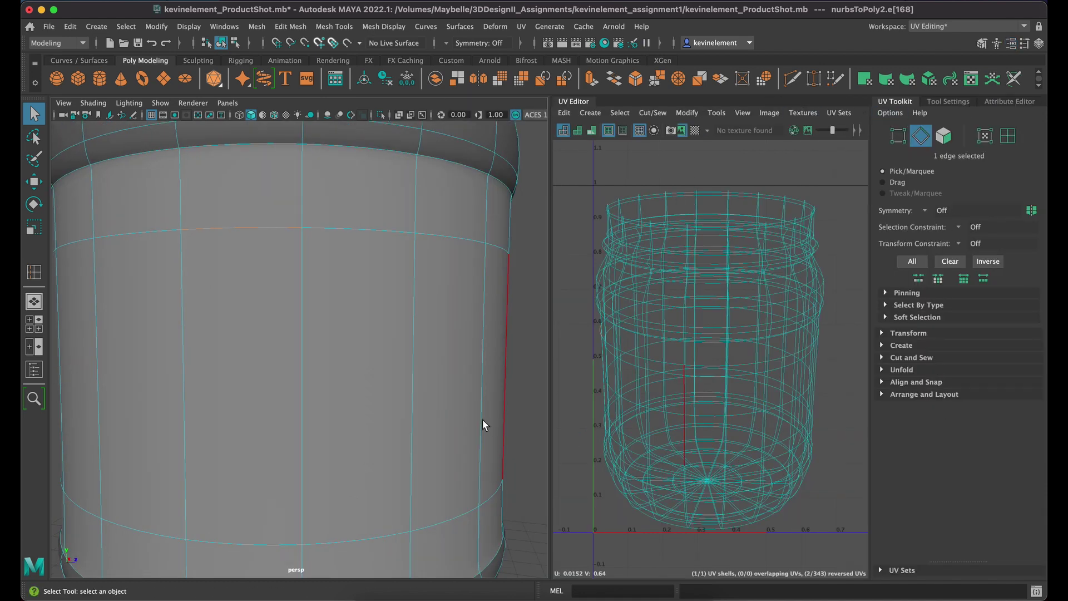
Step: Create a polygon cube and move it about 10 cm along Z so it stands beside the jar
scroll(479, 417, "down", 2)
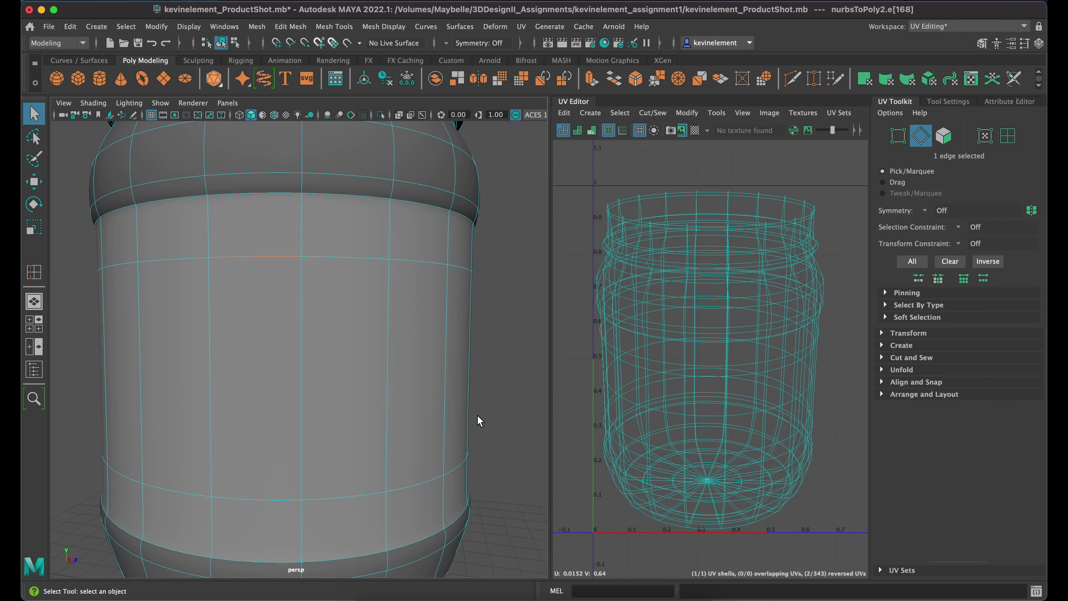
scroll(477, 416, "down", 3)
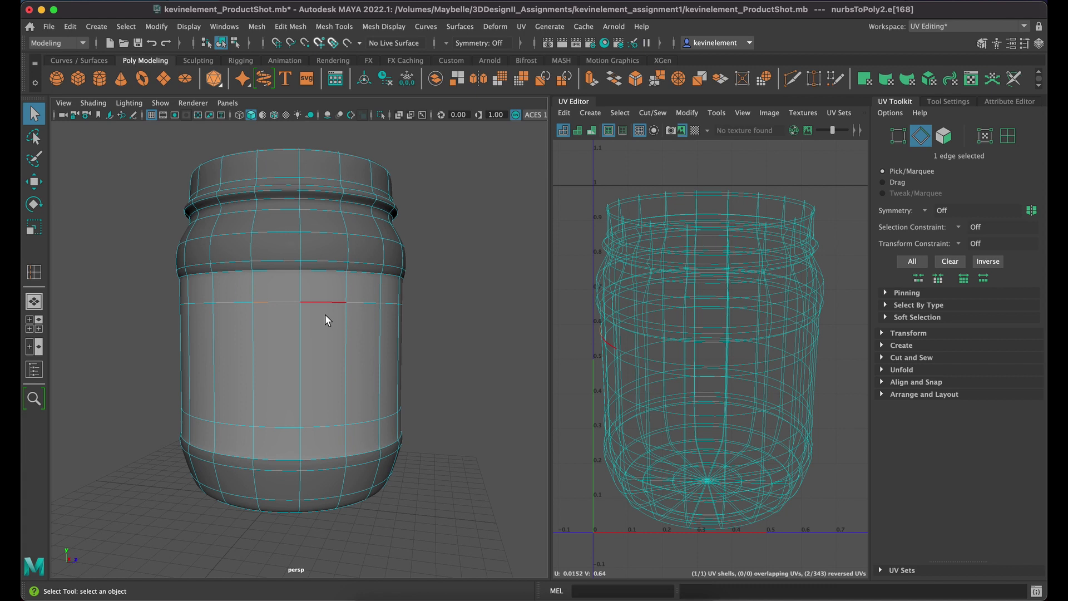
scroll(356, 362, "down", 3)
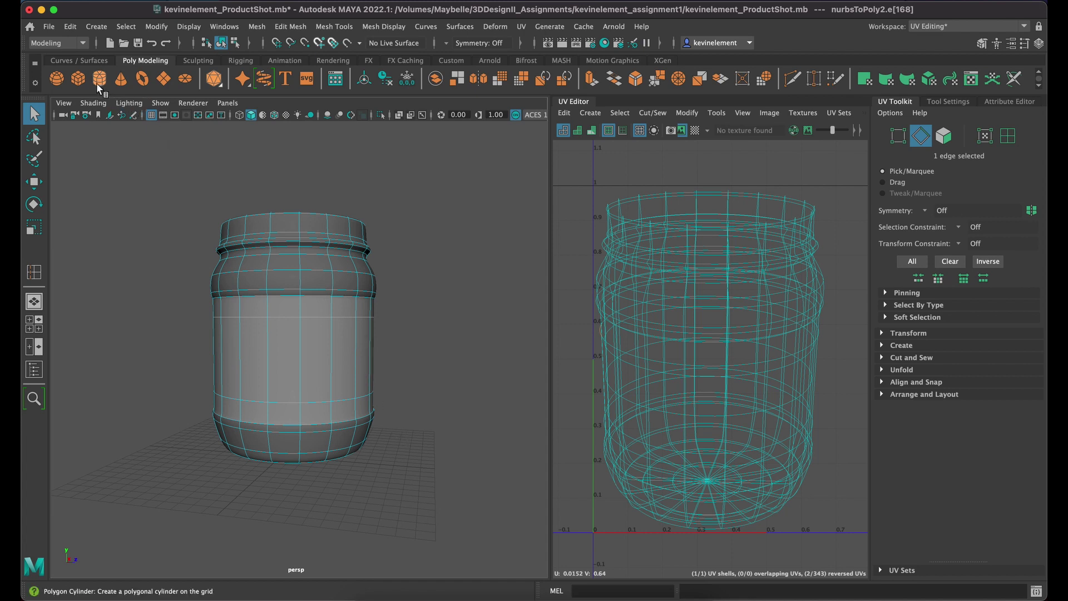
left_click(80, 75)
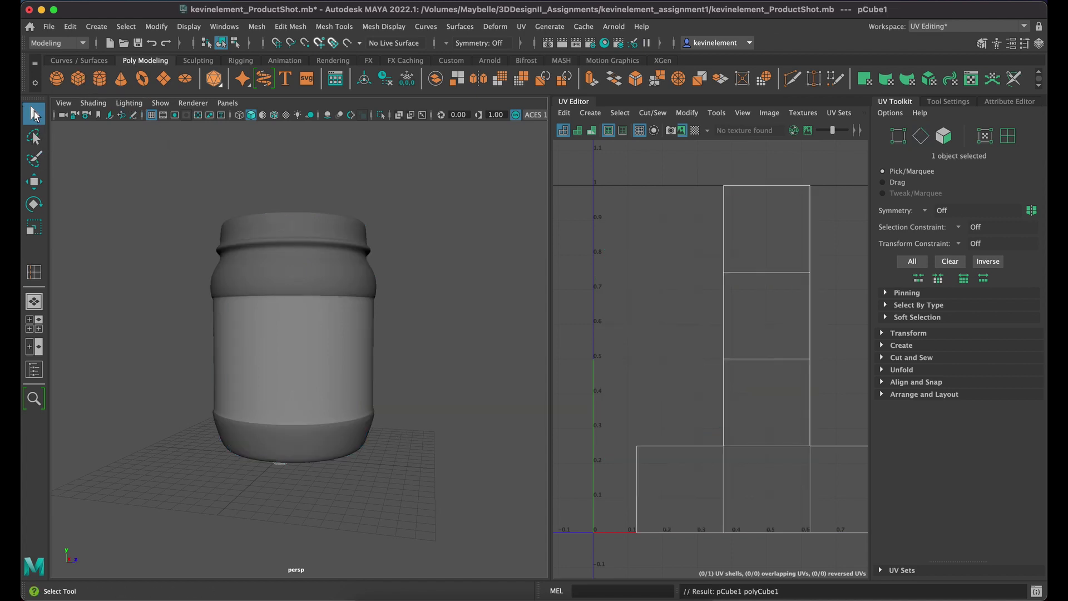
left_click(34, 182)
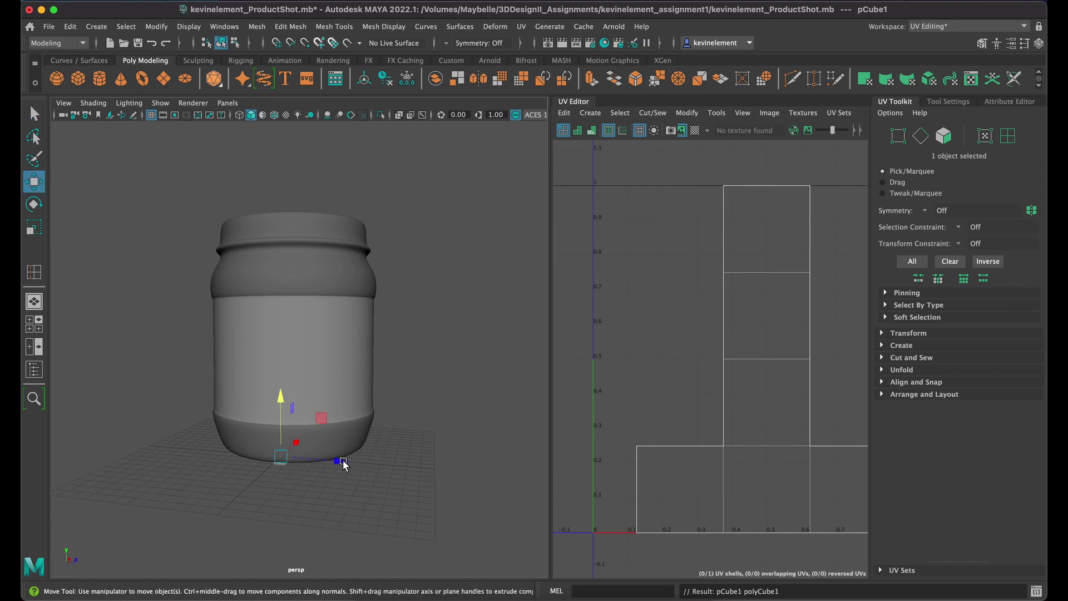
left_click_drag(341, 460, 474, 488)
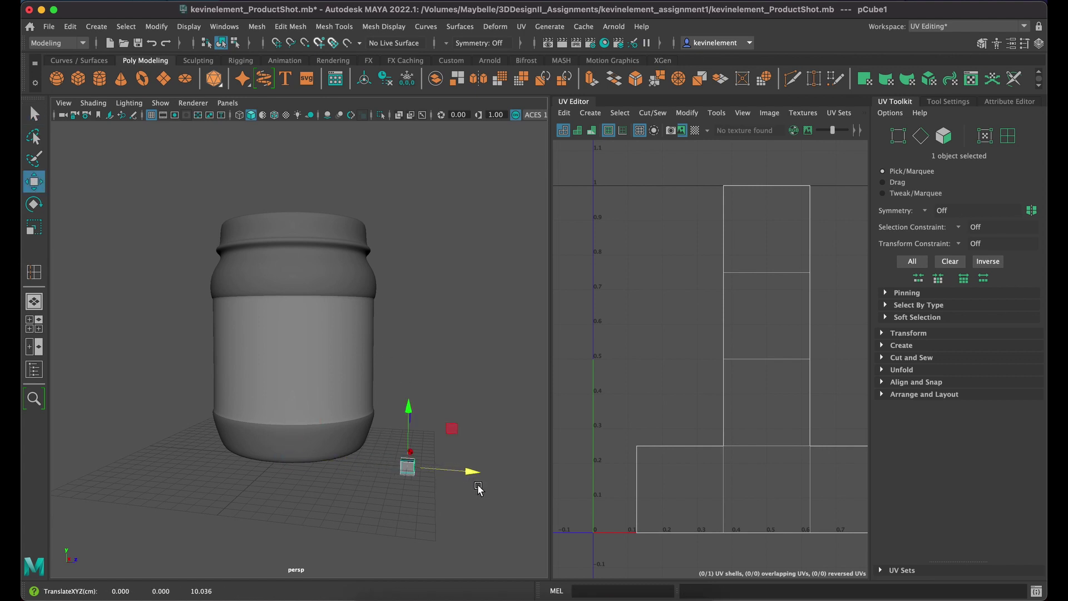
Step: Scale the cube uniformly to about 5.26 and raise it about 7.97 cm above the grid
key("r")
left_click_drag(407, 466, 457, 473)
key("q")
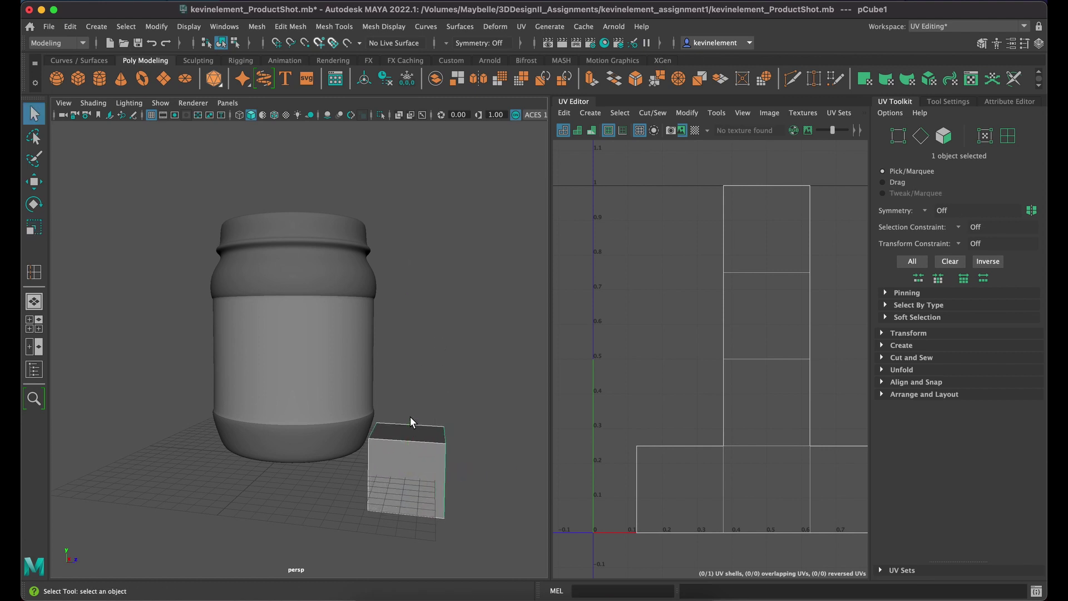
key("w")
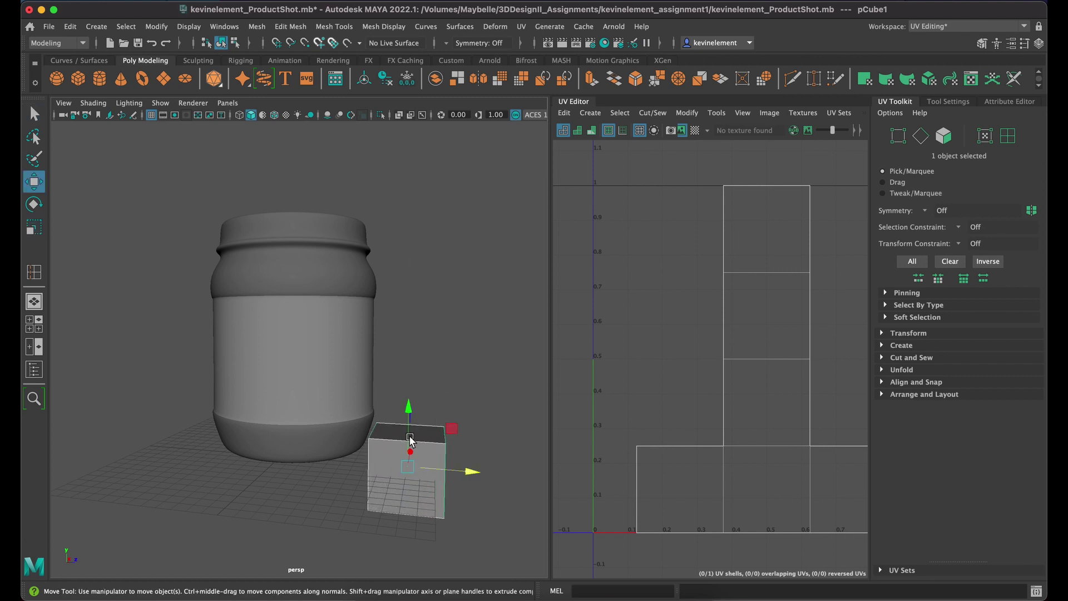
left_click_drag(418, 410, 418, 305)
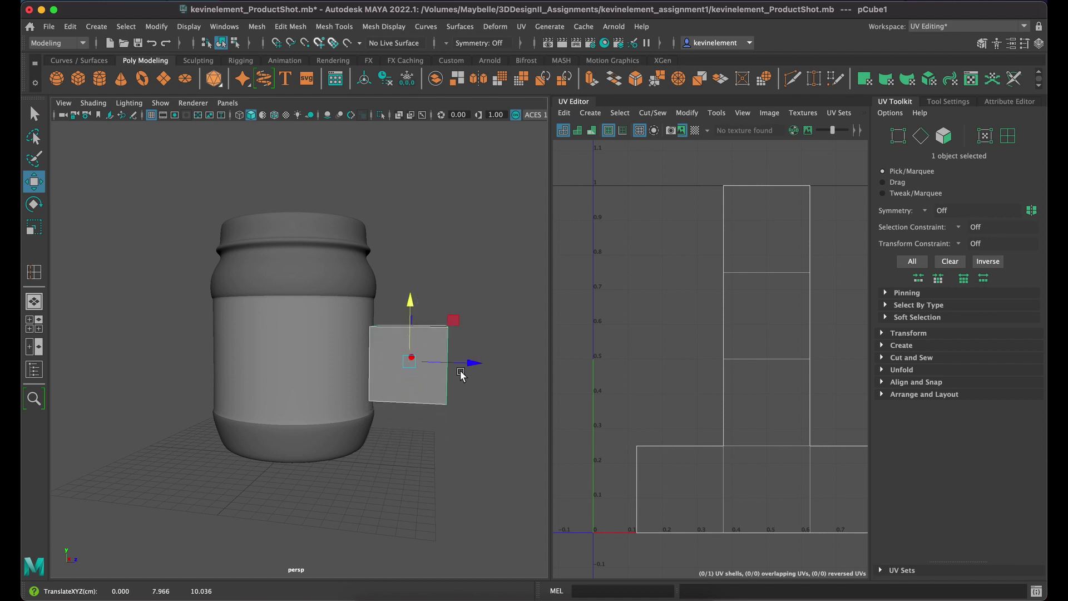
left_click_drag(472, 363, 438, 455)
Step: Examine the cube's unfolded UV layout and compare its squares with the faces of the 3D cube
scroll(439, 455, "up", 5)
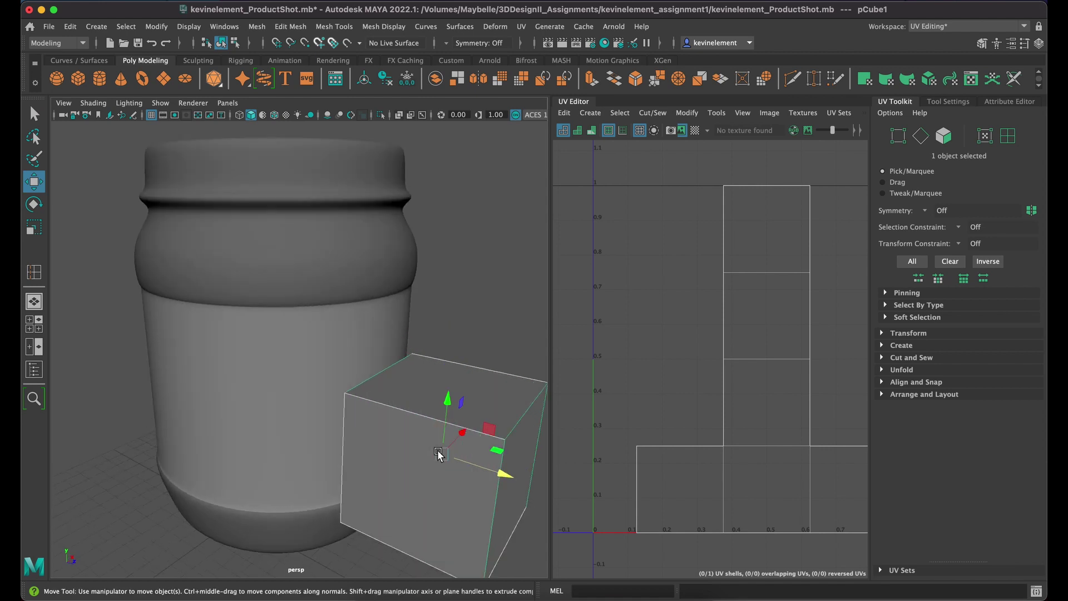
scroll(364, 373, "up", 4)
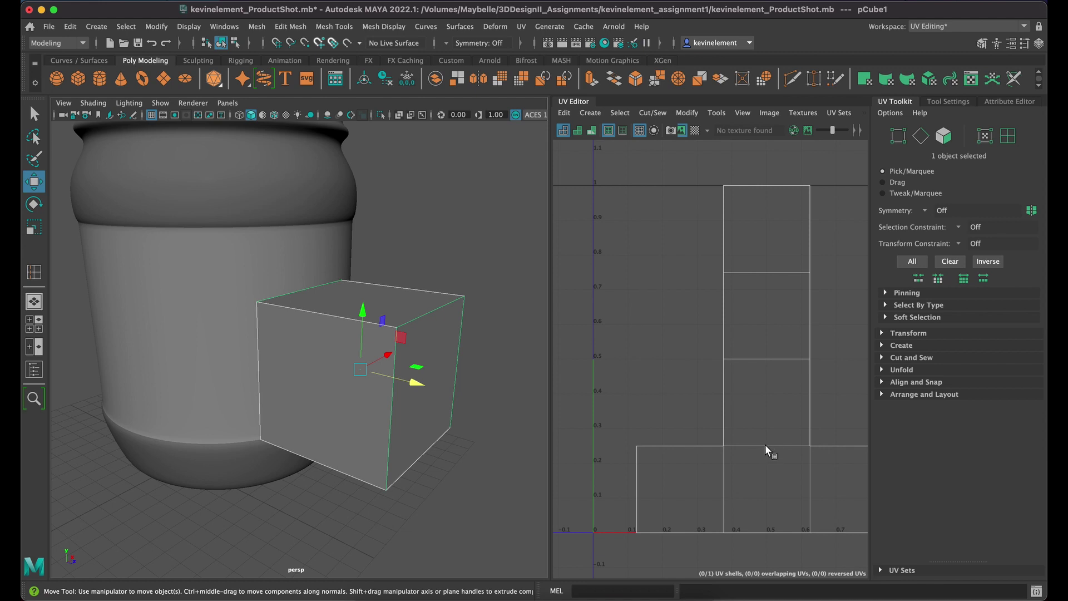
scroll(770, 447, "up", 1)
middle_click_drag(781, 445, 727, 432, "alt")
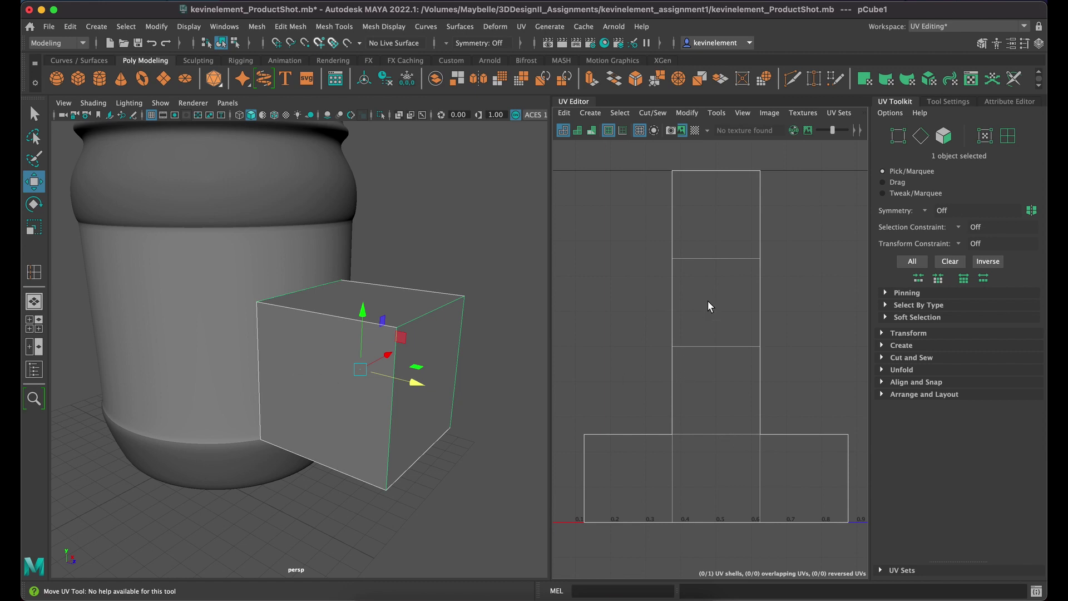
scroll(791, 233, "up", 8)
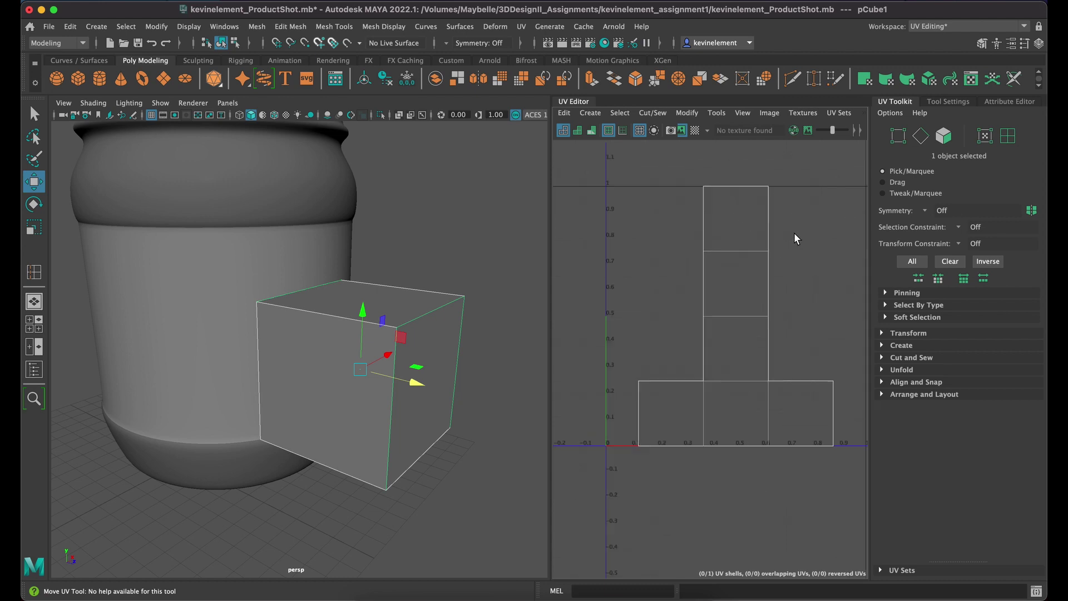
middle_click_drag(604, 199, 646, 248, "alt")
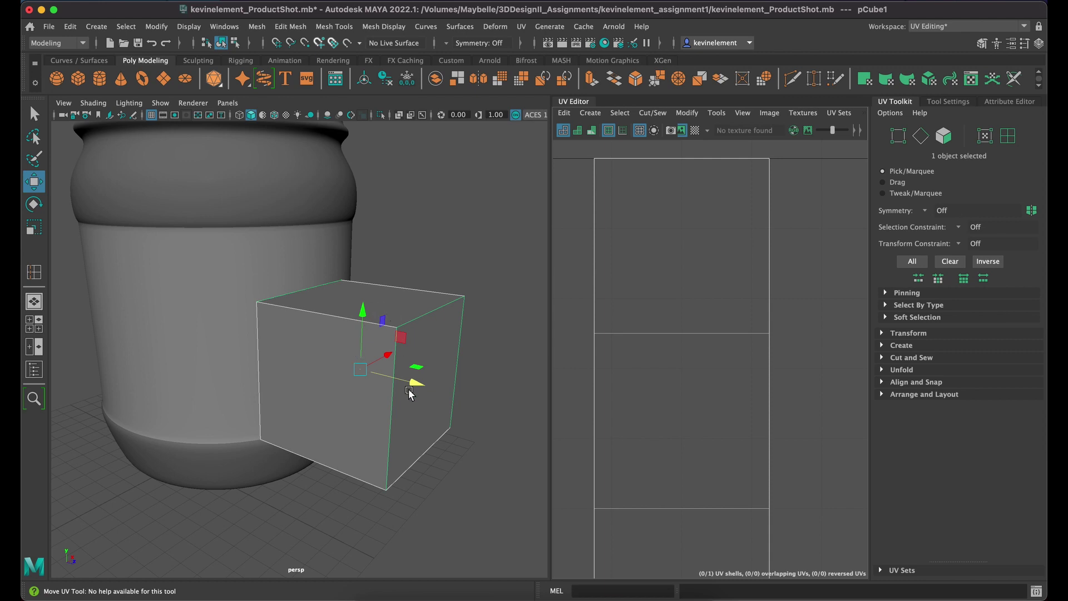
Step: Stretch the cube vertically to a Y scale of about 16.8 and inspect its UV layout
scroll(310, 415, "down", 2)
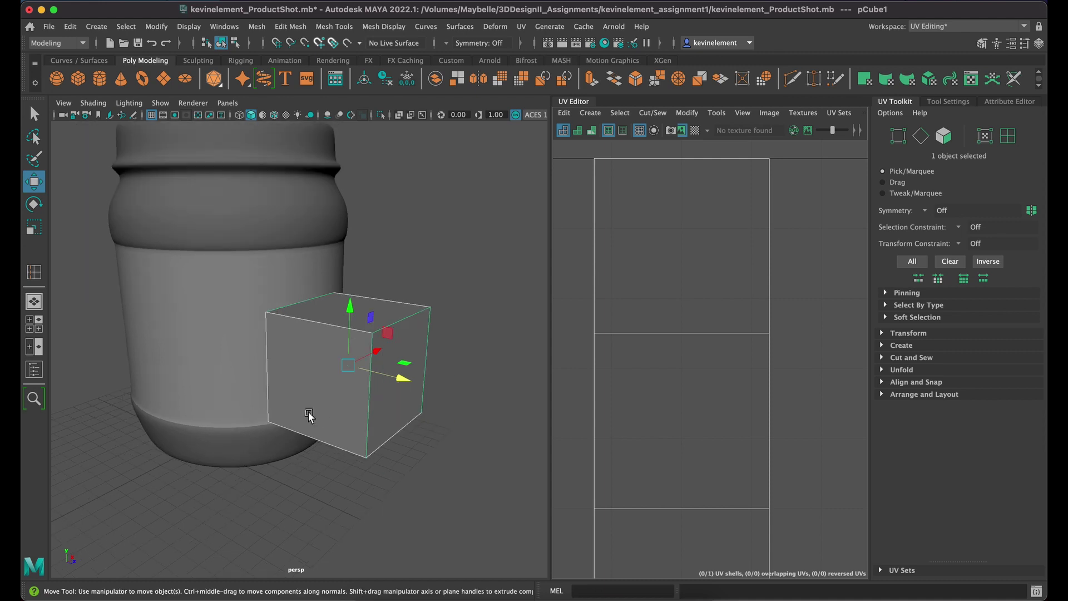
key("r")
left_click_drag(351, 312, 348, 186)
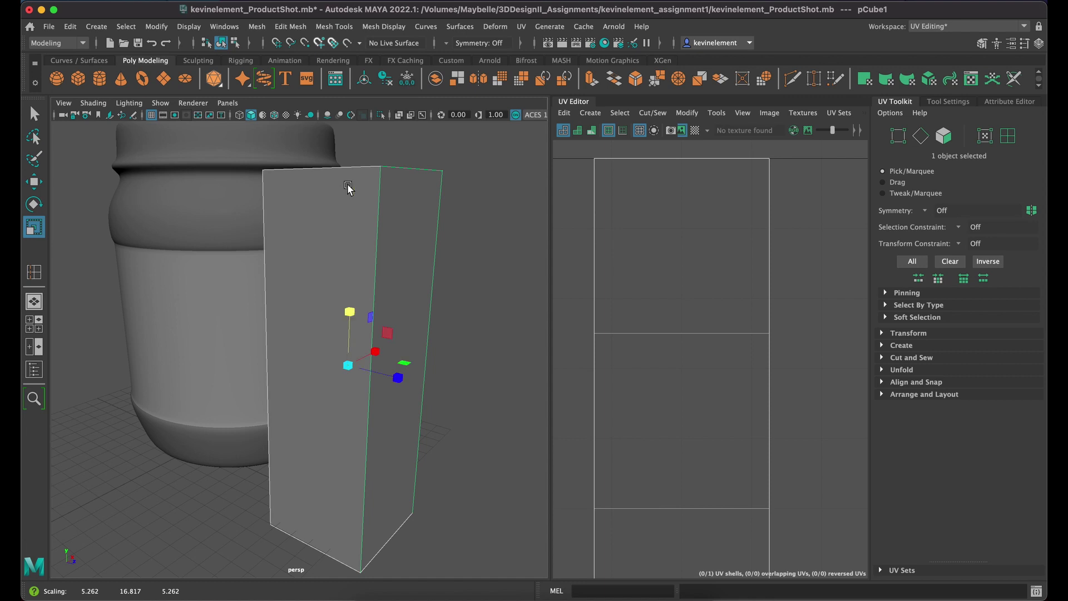
scroll(729, 484, "down", 5)
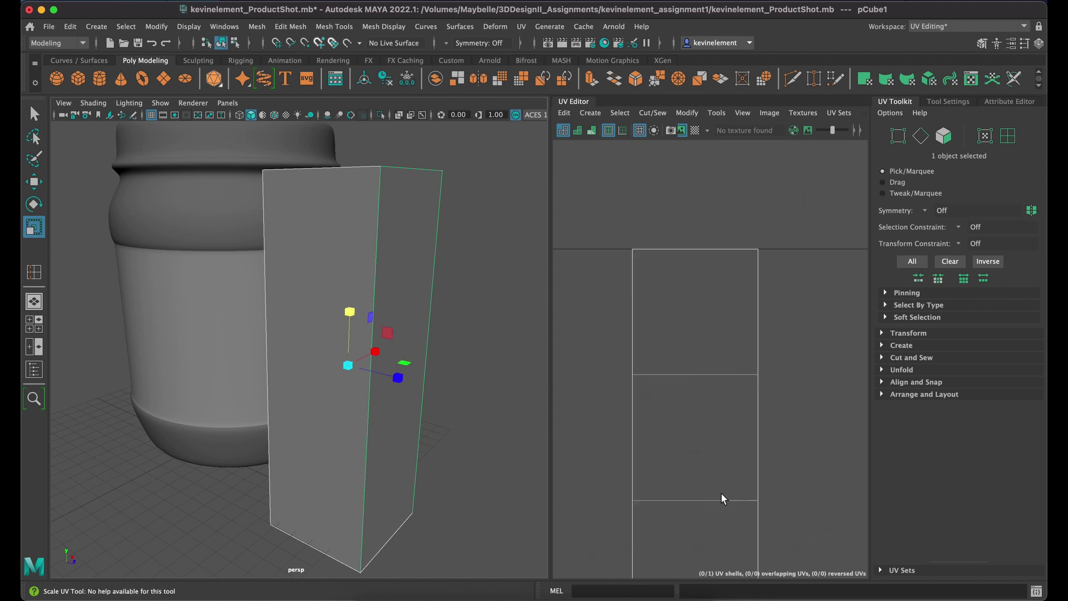
middle_click_drag(725, 381, 716, 370, "alt")
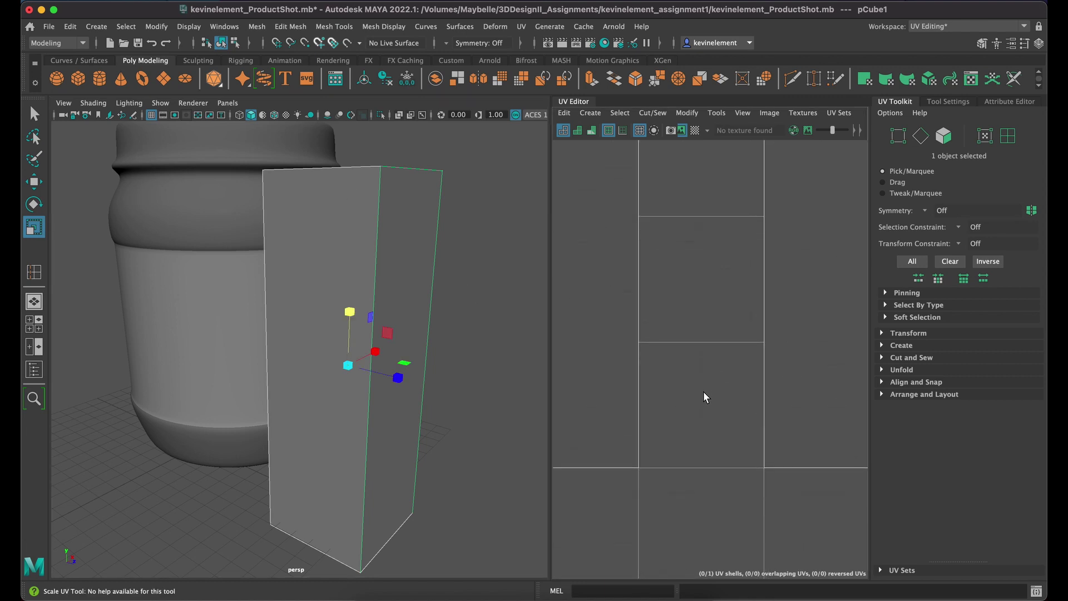
scroll(711, 427, "down", 2)
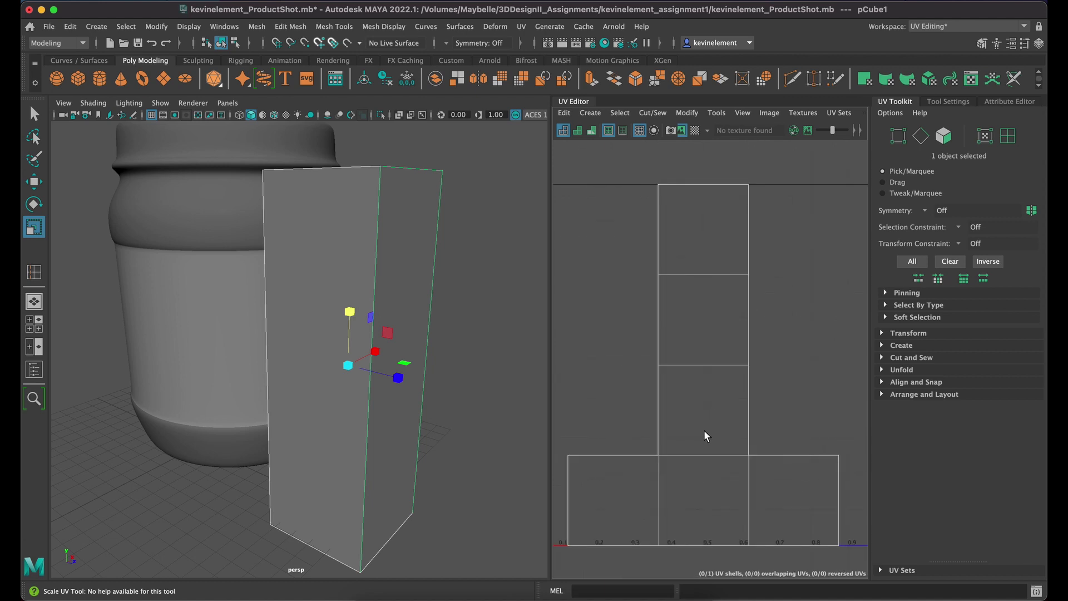
middle_click_drag(706, 435, 714, 411, "alt")
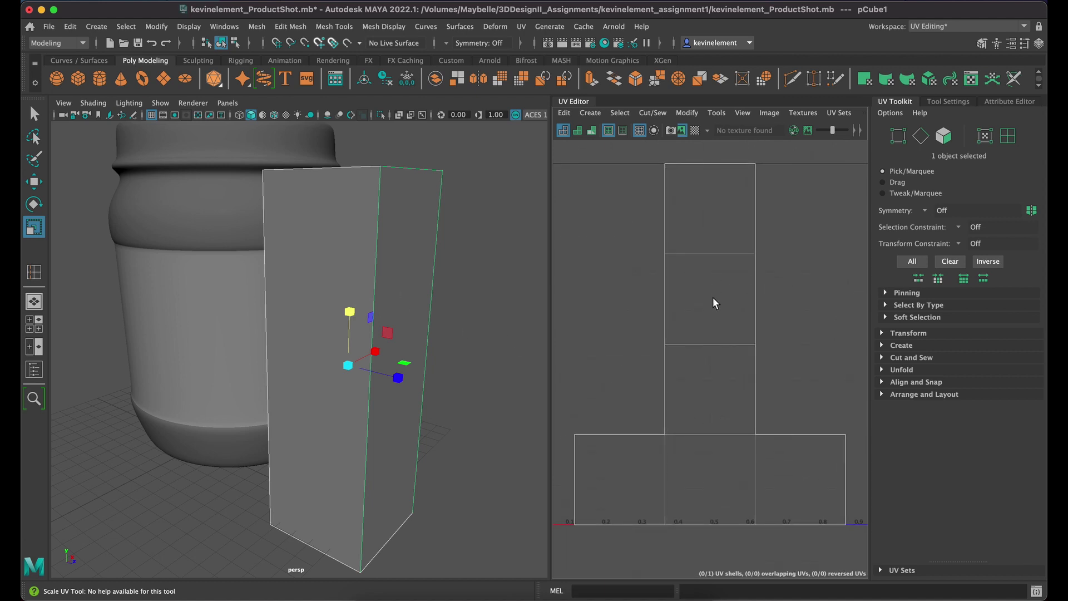
Step: Select the stretched cube's front face and compare its proportions with the matching square in the UV layout
scroll(804, 354, "up", 2)
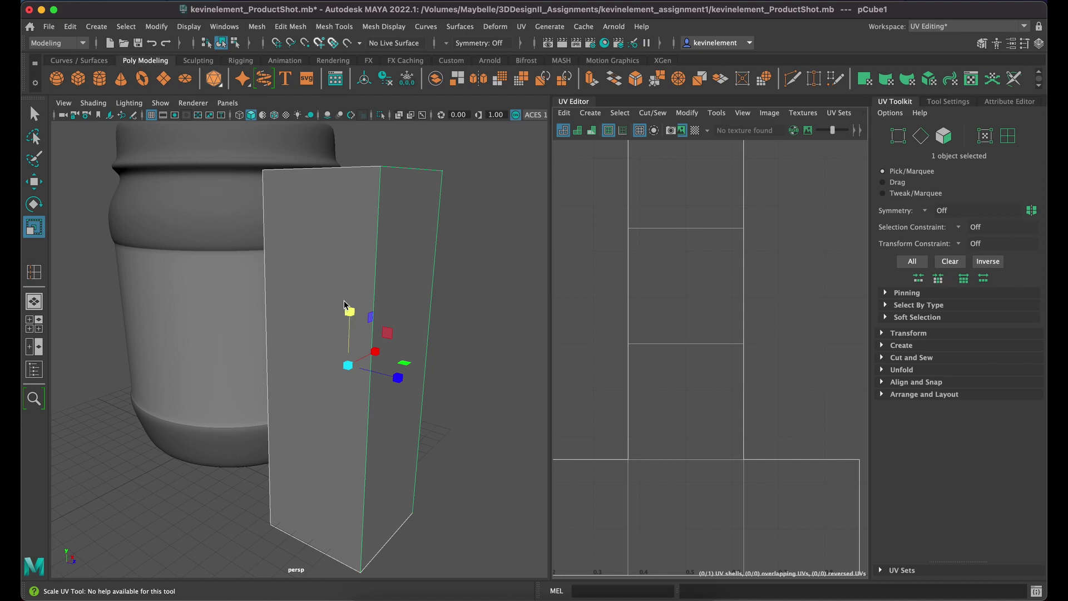
right_click_drag(344, 277, 345, 315)
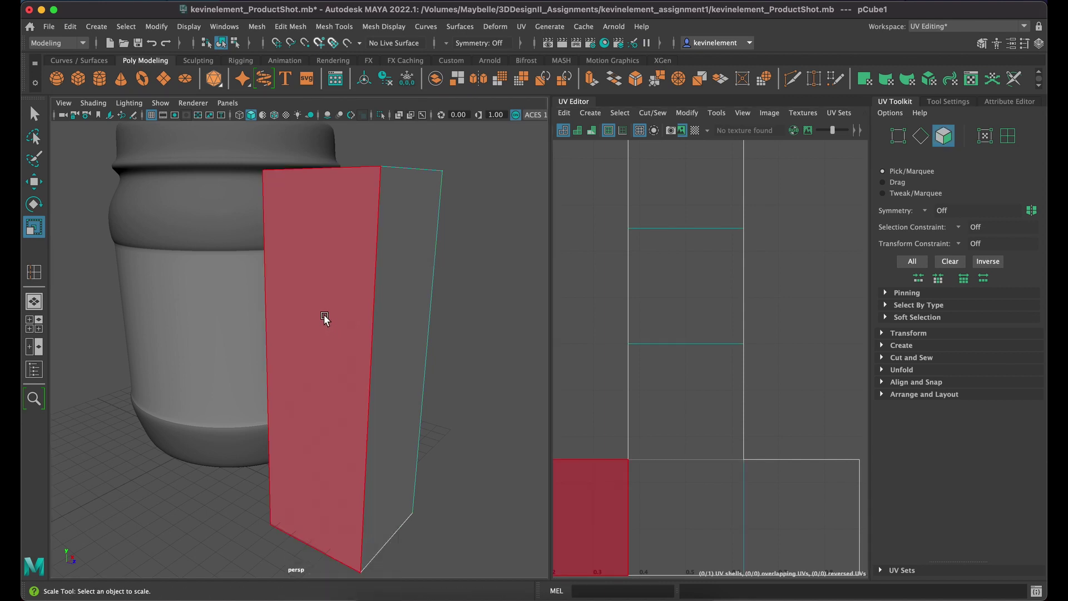
left_click(324, 317)
scroll(661, 399, "up", 3)
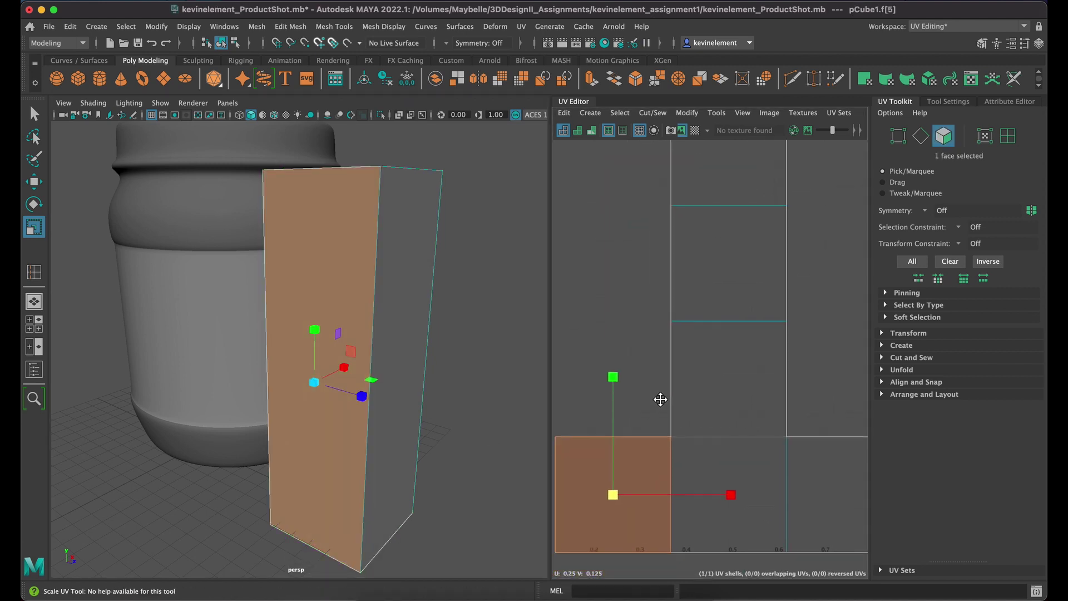
scroll(699, 562, "up", 2)
scroll(700, 560, "up", 1)
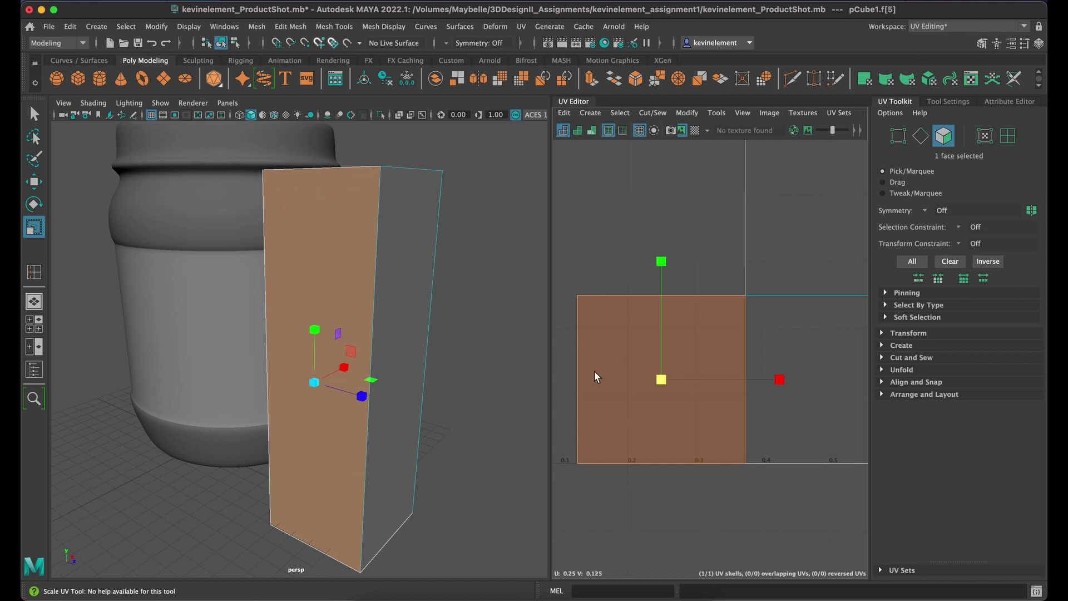
Step: Display the checker map on the cube to examine texture stretching across its tall faces
left_click(695, 131)
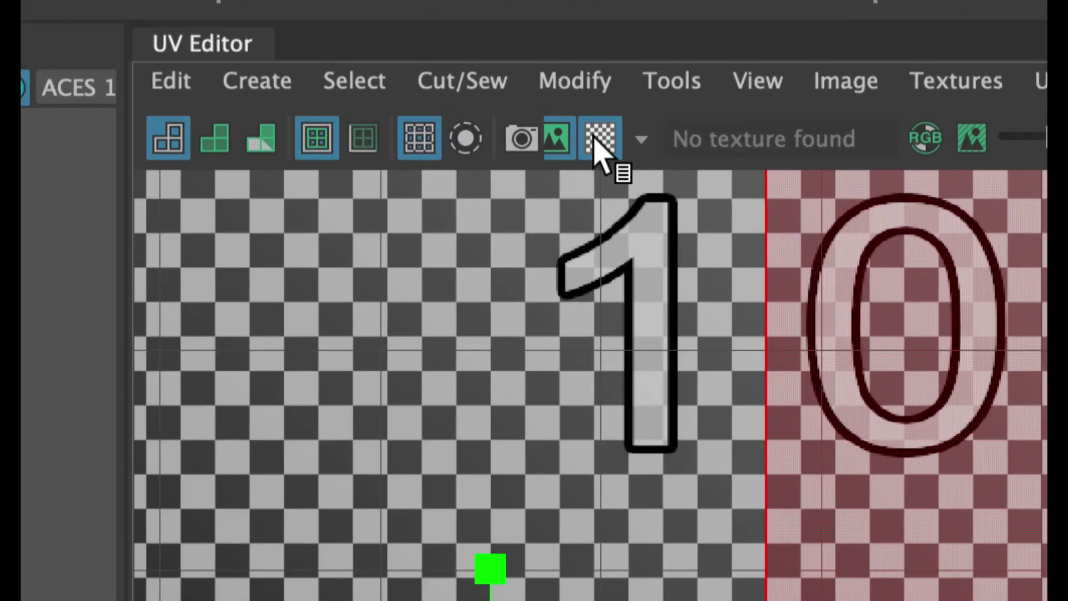
left_click(677, 132)
left_click(600, 138)
left_click(600, 138)
left_click(600, 139)
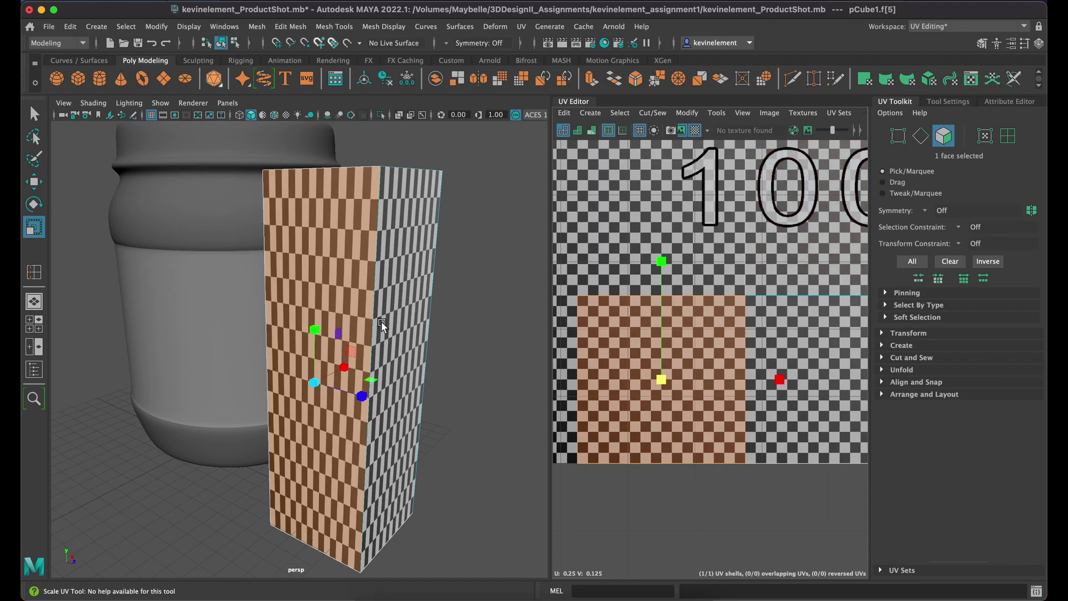
Step: Try scaling the front face vertically to compare the checker distortion, and undo the scaling
left_click_drag(315, 336, 312, 378)
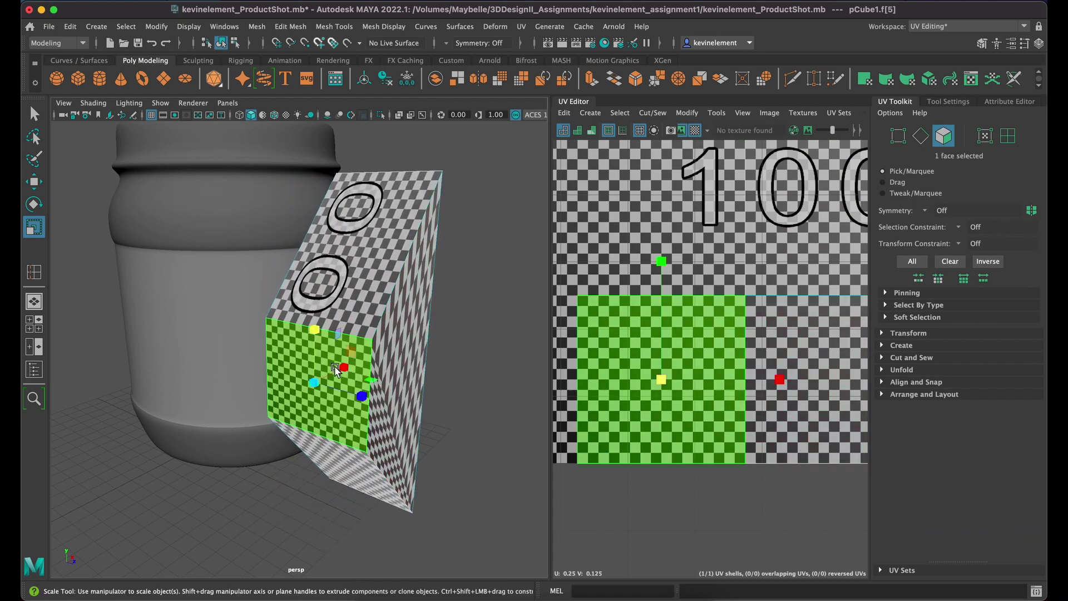
left_click_drag(316, 334, 330, 174)
key("z")
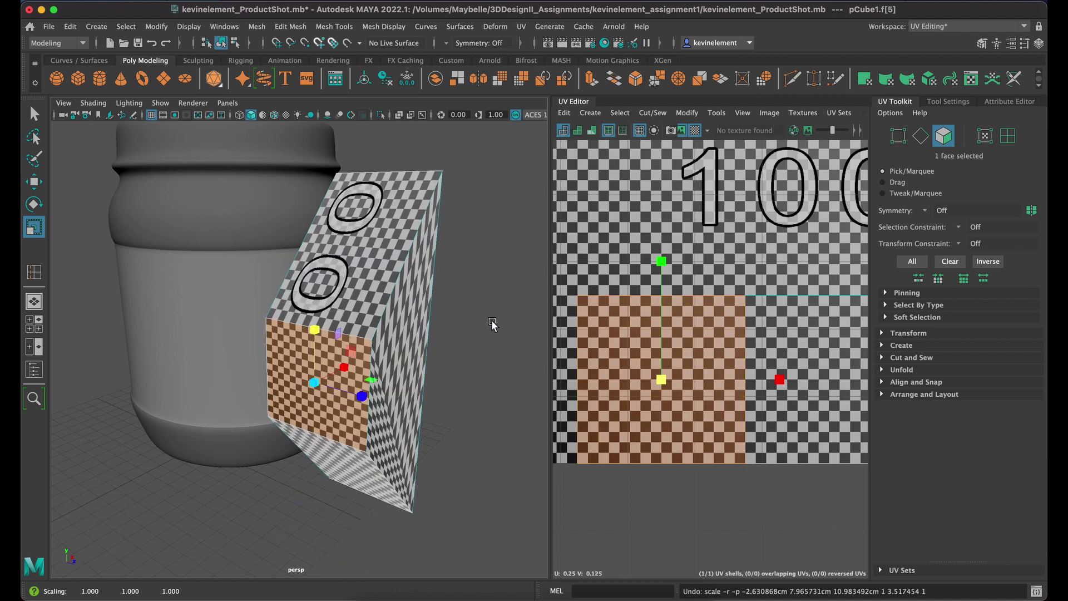
key("shift+z")
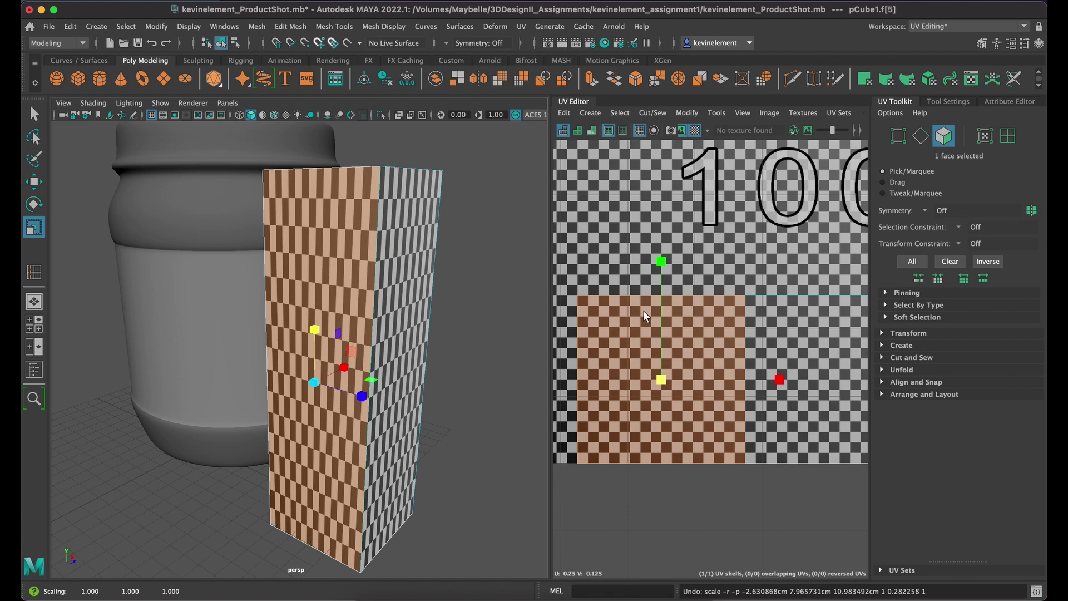
Step: Turn off the checker map, switch to the Select tool and return the cube to object mode
left_click(724, 511)
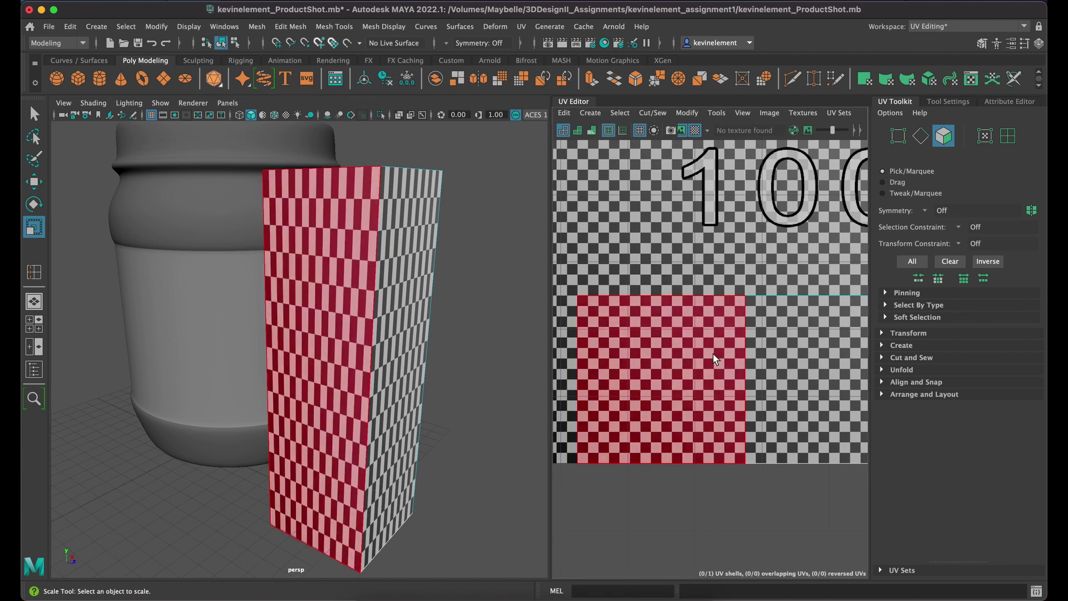
left_click(694, 130)
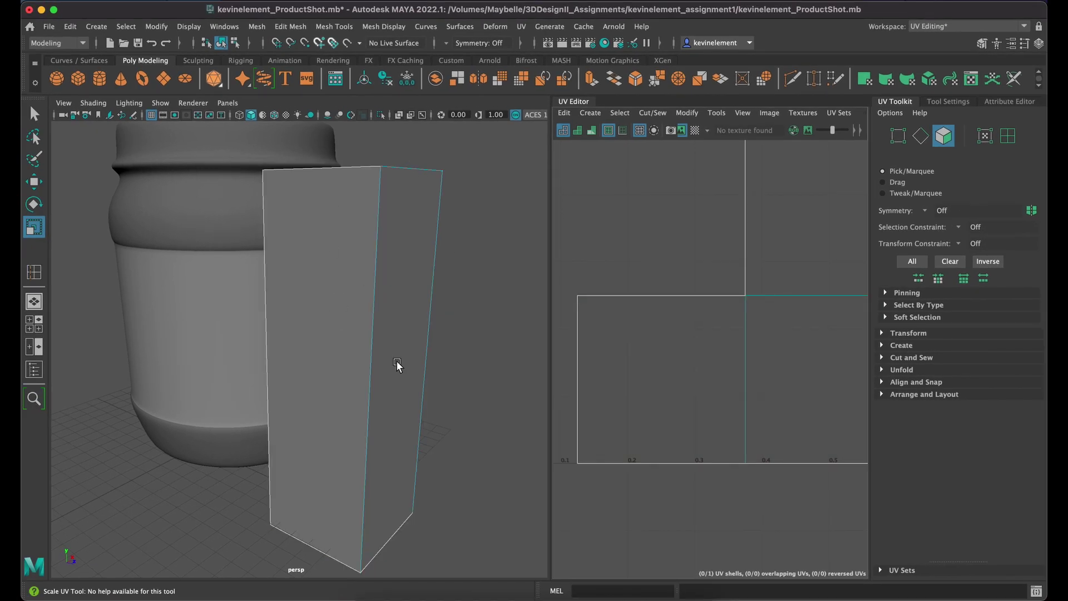
left_click(33, 113)
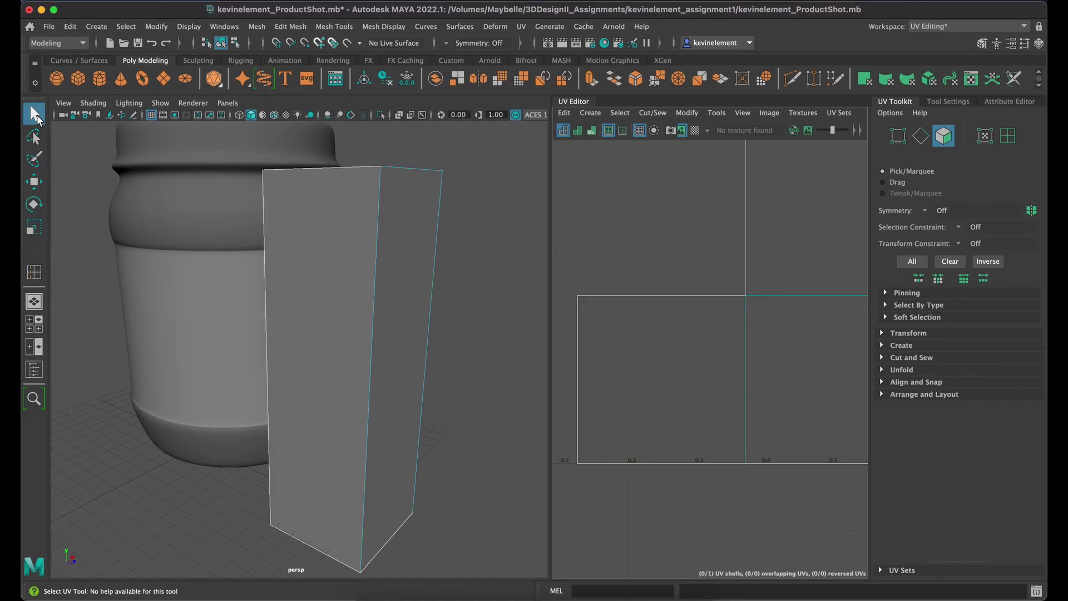
left_click(320, 275)
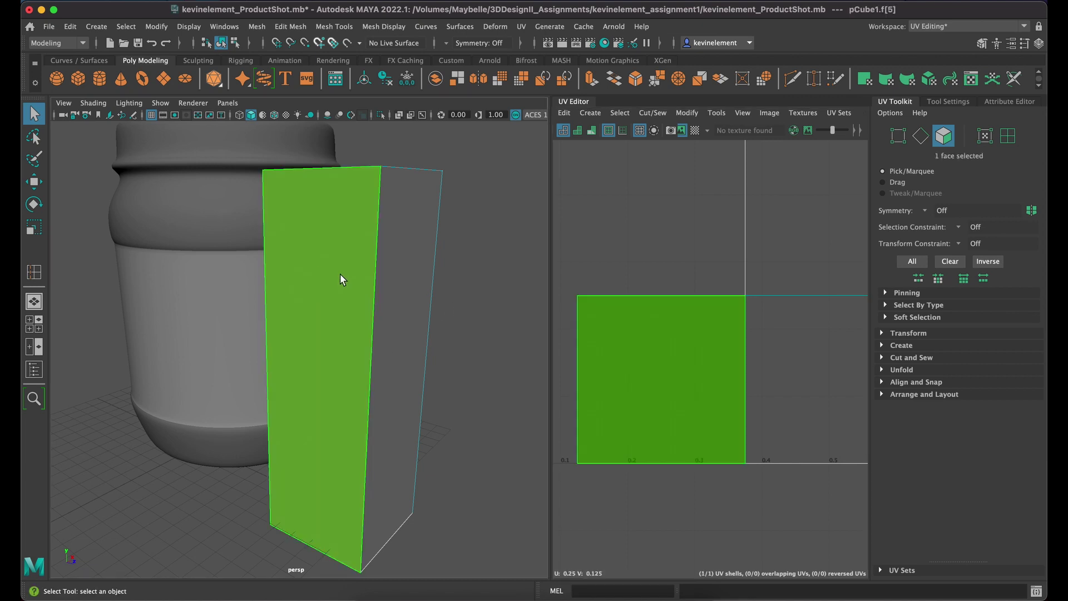
right_click_drag(341, 274, 373, 256)
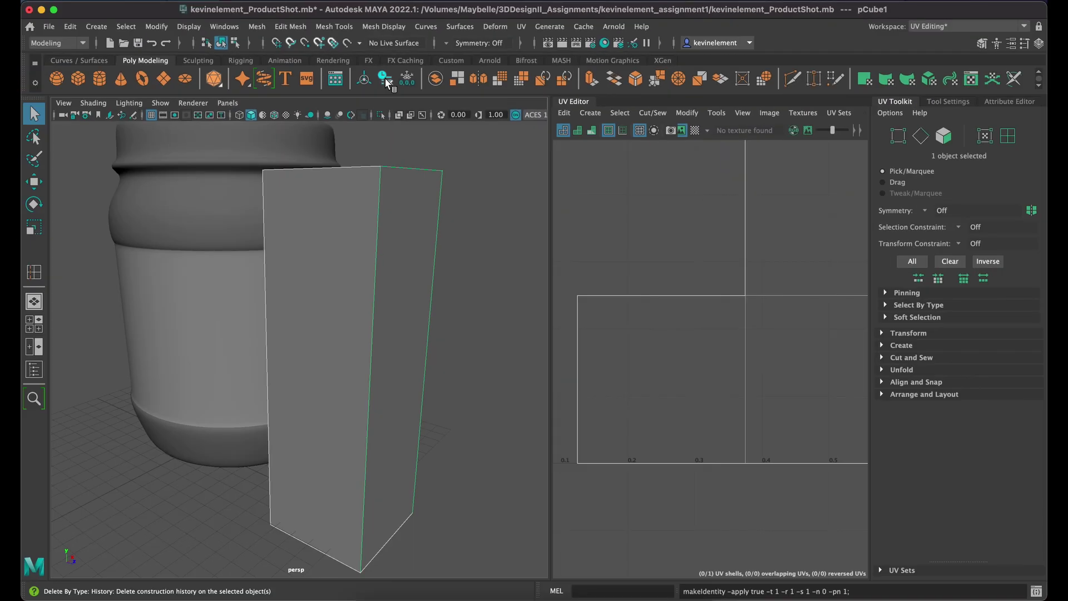
Step: Freeze the cube's transformations and delete its construction history
left_click(386, 81)
left_click(397, 82)
left_click(386, 80)
left_click(397, 83)
left_click(386, 81)
left_click(405, 81)
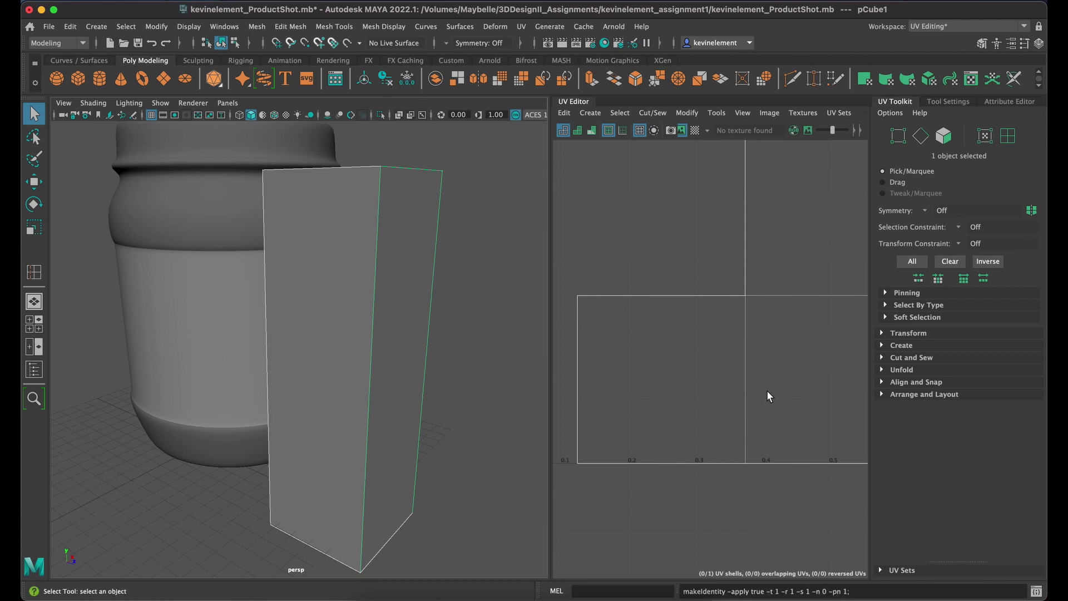
Step: Examine the cube's complete UV layout and view the model from its other sides
left_click(767, 386)
scroll(767, 331, "down", 3)
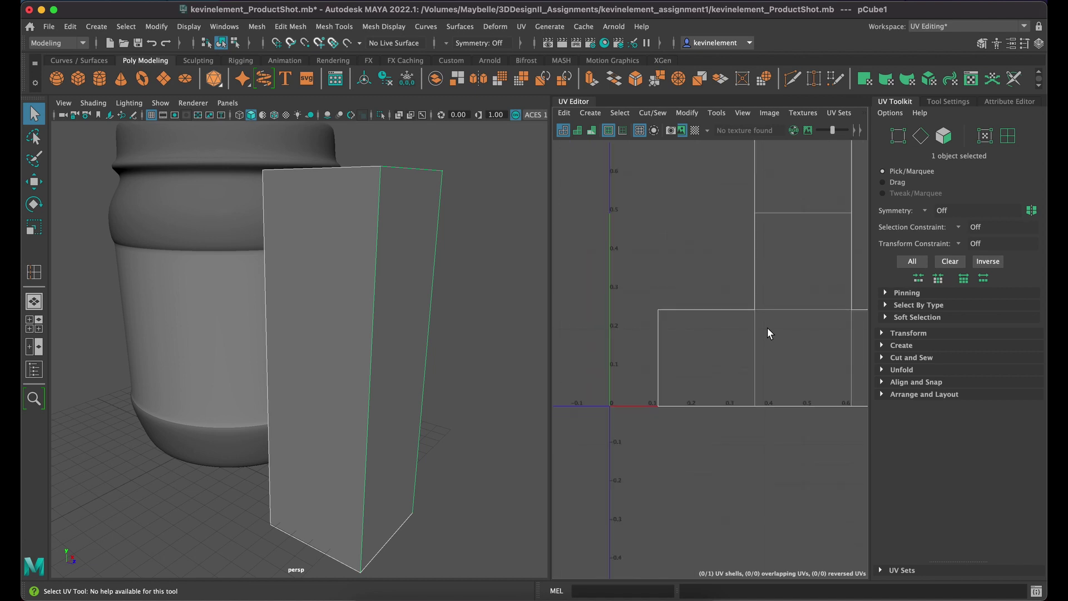
middle_click_drag(776, 262, 712, 410, "alt")
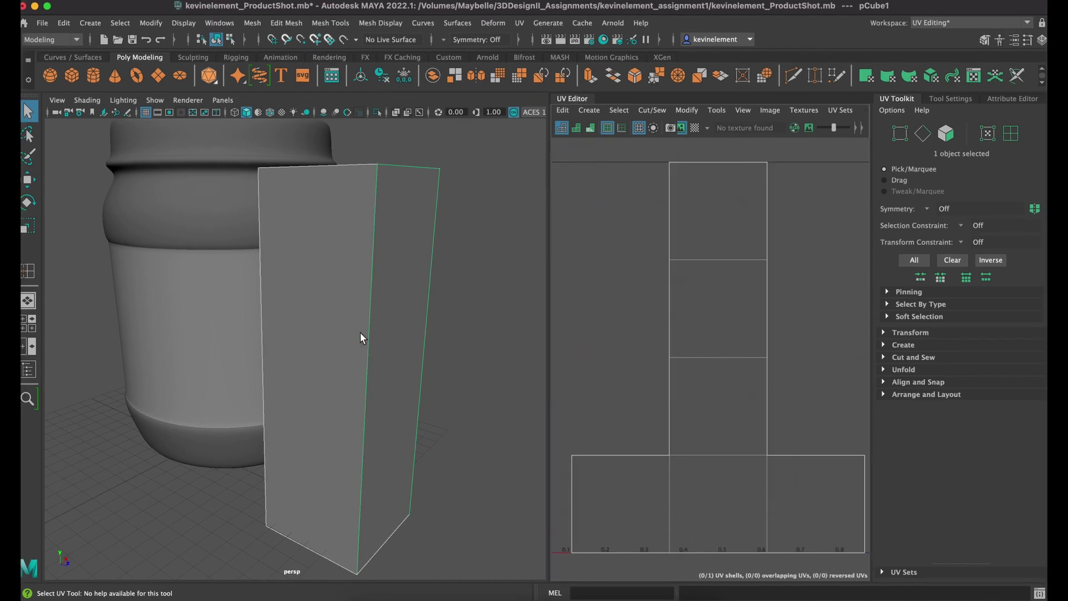
left_click(304, 332)
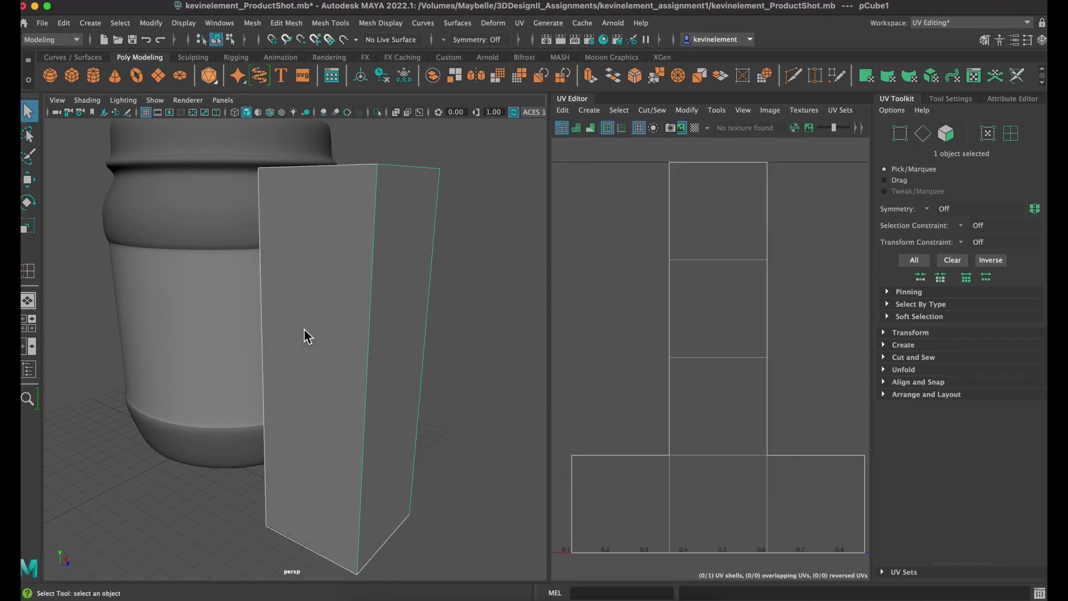
left_click(484, 350)
left_click(342, 299)
left_click_drag(351, 300, 426, 213, "alt")
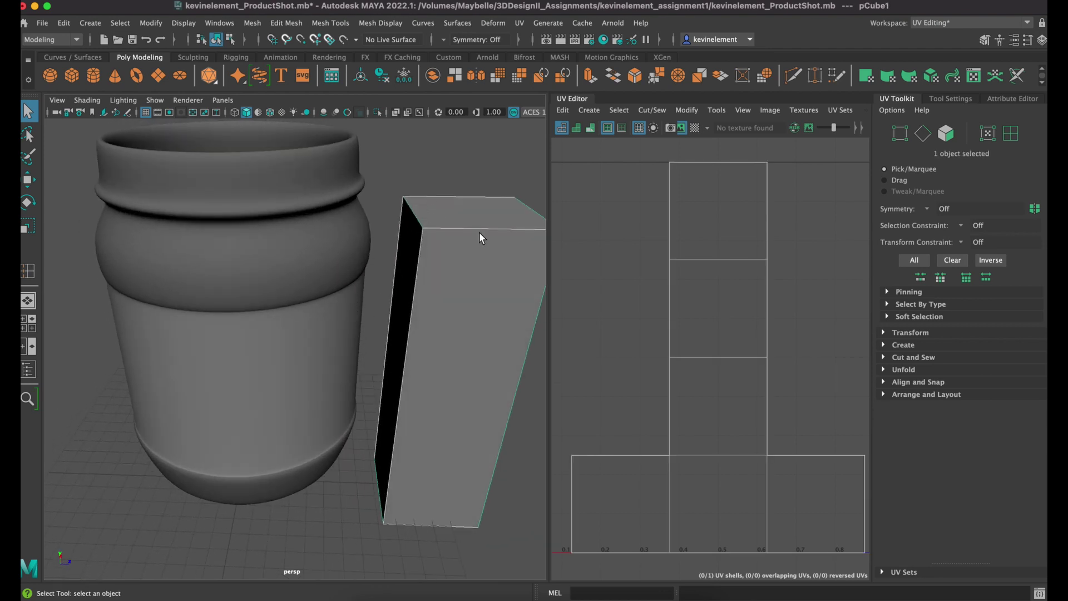
left_click_drag(388, 482, 398, 431, "alt")
left_click_drag(354, 351, 326, 350, "alt")
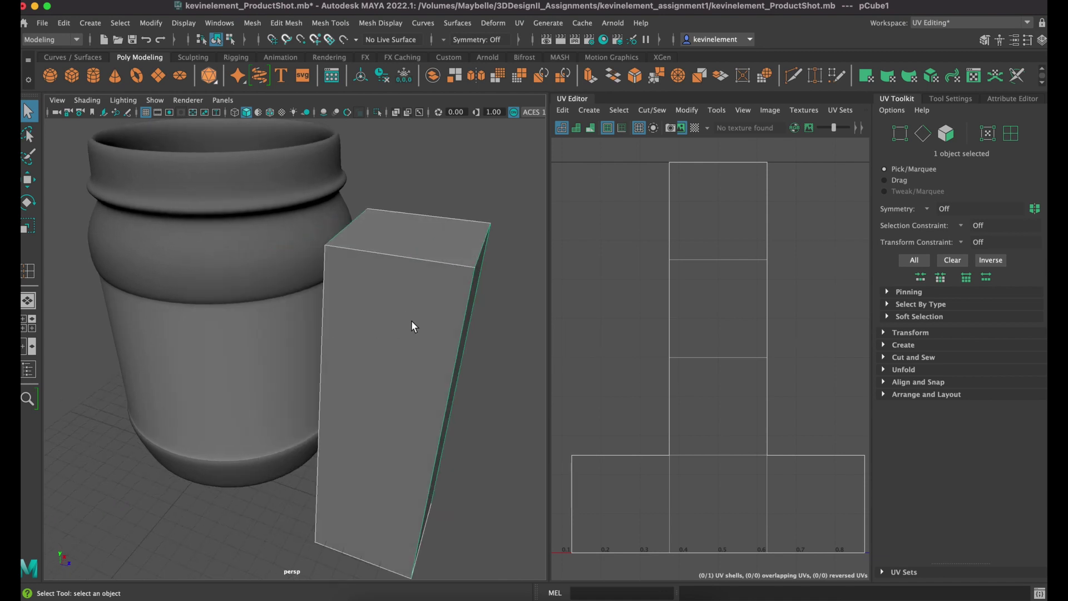
Step: Reselect the cube and inspect the differently coloured edges around its upper corners
left_click(485, 297)
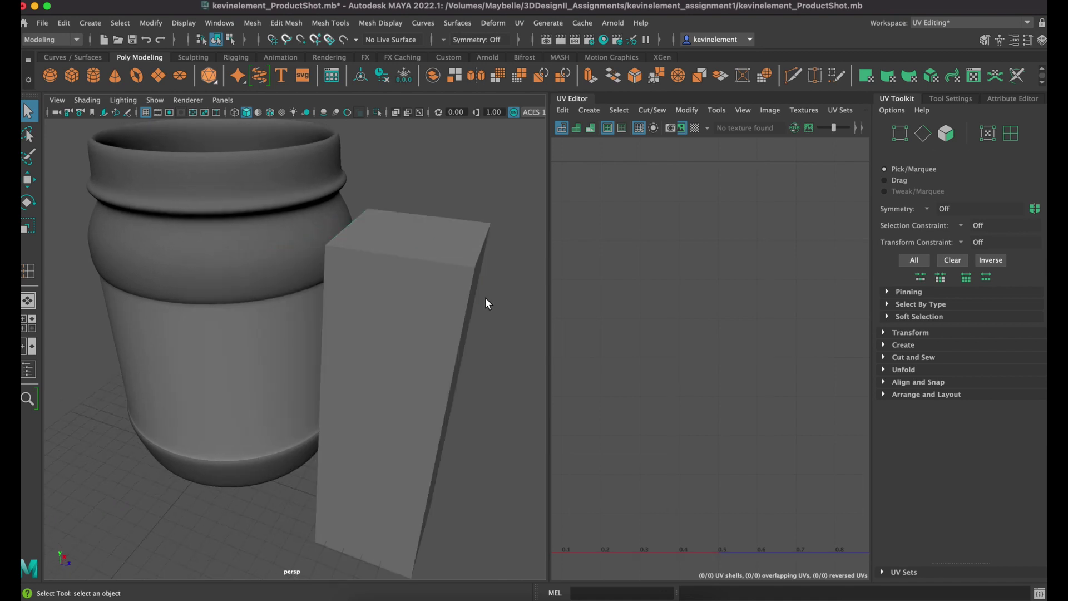
left_click(423, 271)
scroll(433, 287, "up", 8)
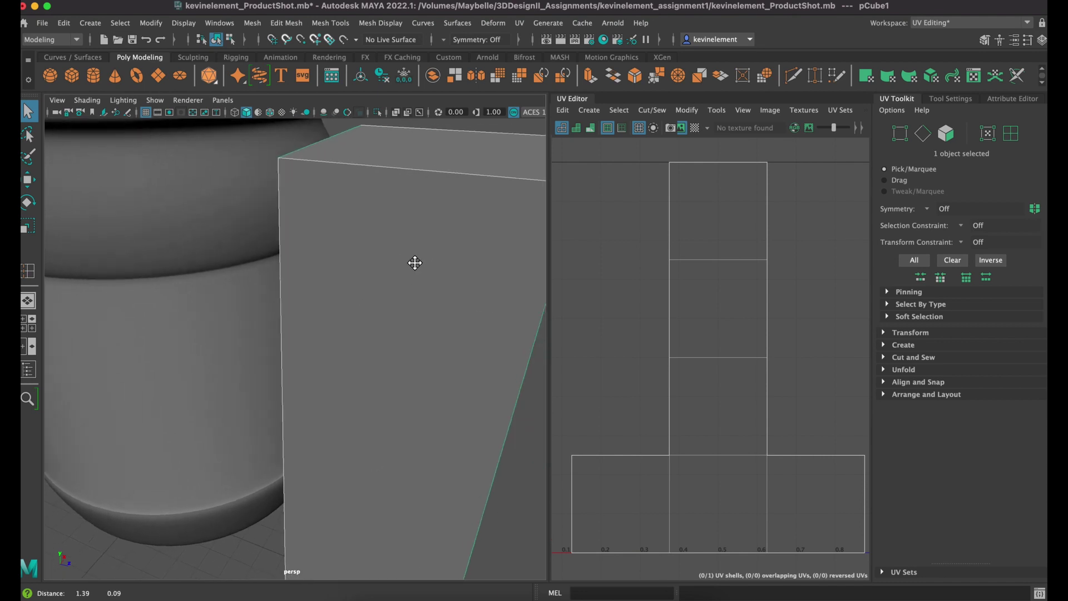
middle_click_drag(415, 263, 387, 282, "alt")
left_click_drag(402, 282, 393, 278, "alt")
mouse_move(371, 272)
middle_mouse_down("alt")
mouse_move(415, 314)
mouse_move(381, 291)
middle_mouse_up("alt")
scroll(386, 320, "up", 3)
scroll(384, 294, "up", 3)
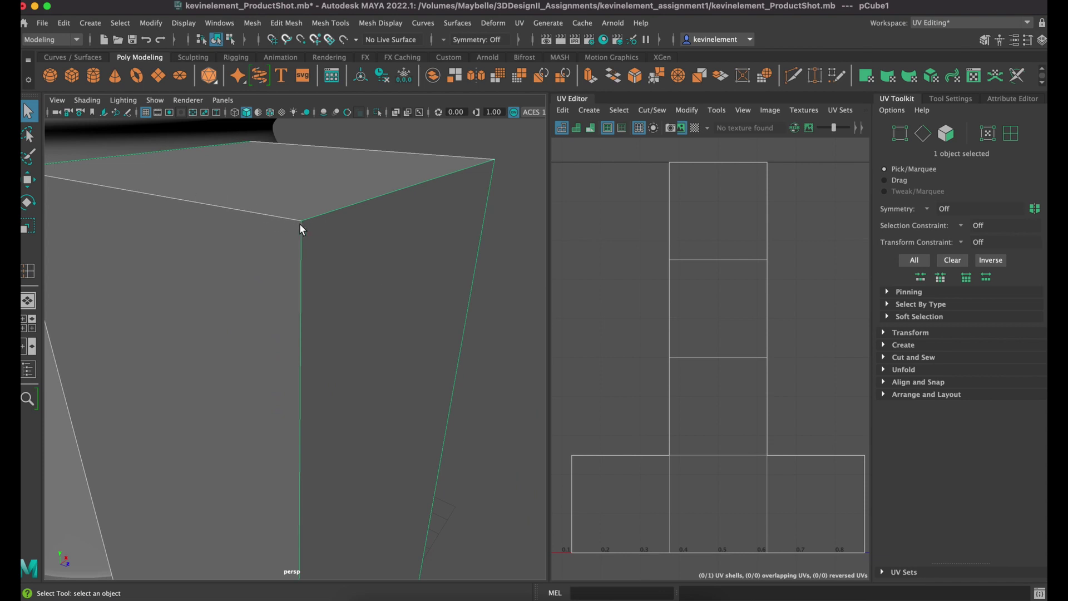
scroll(230, 232, "up", 4)
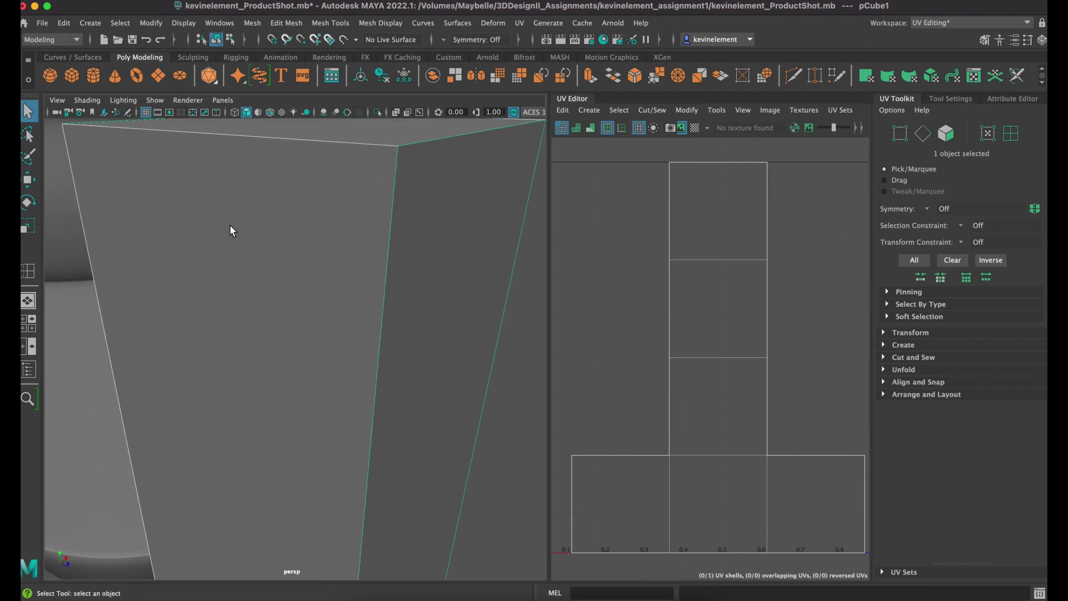
scroll(233, 253, "down", 4)
Step: Select the cube's front face to locate its square in the UV layout, and clear the selection
right_click_drag(252, 276, 249, 310)
left_click(249, 309)
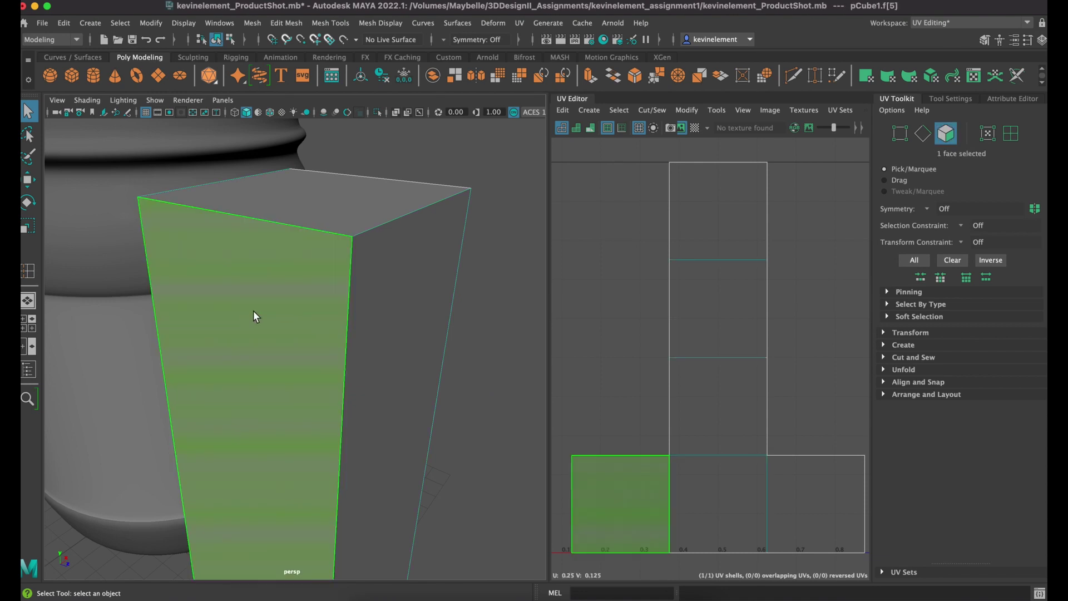
left_click(522, 290)
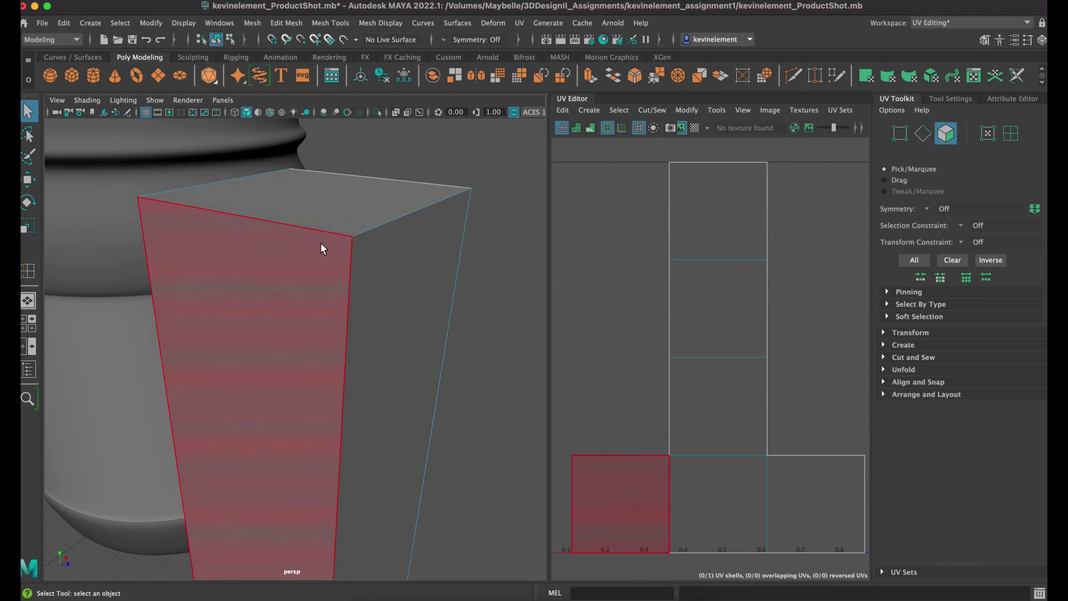
Step: Select the front face's top edge and examine the two separate UV borders it corresponds to
right_click_drag(236, 276, 235, 243)
left_click(267, 225)
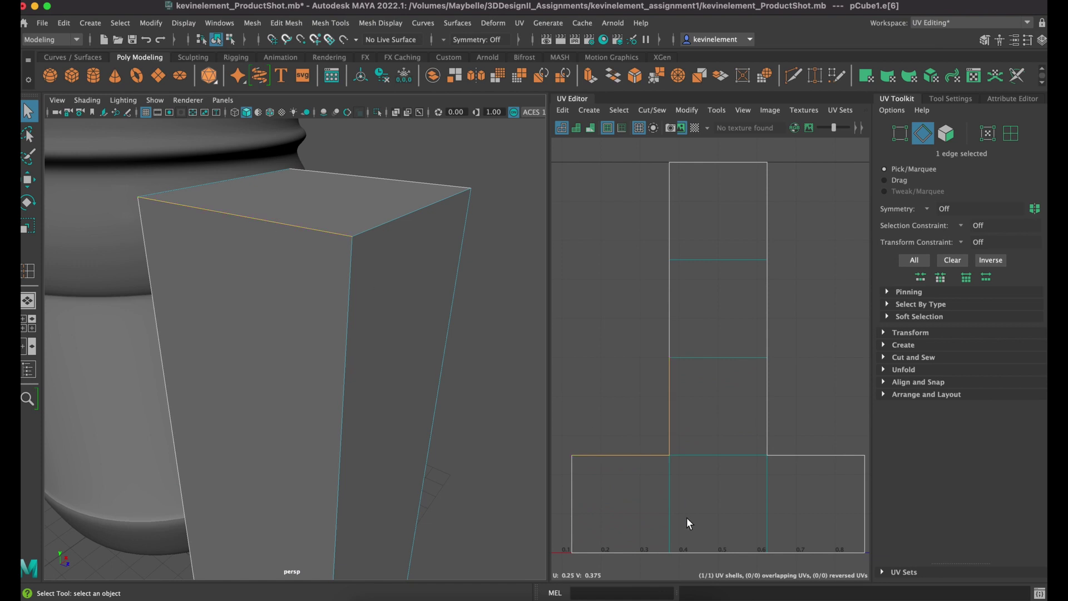
left_click_drag(355, 361, 383, 369, "alt")
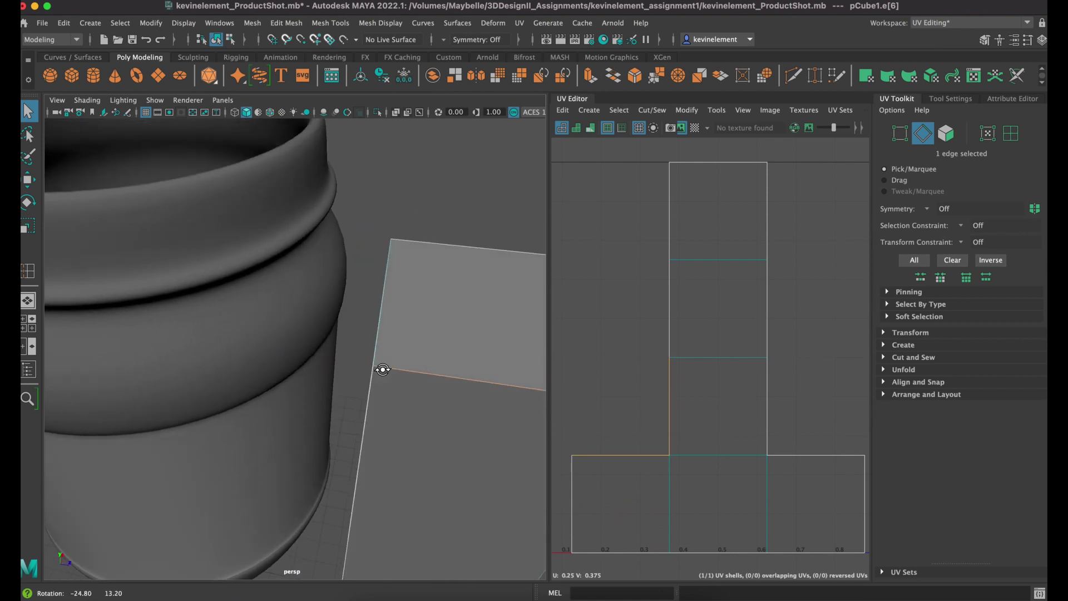
key("f")
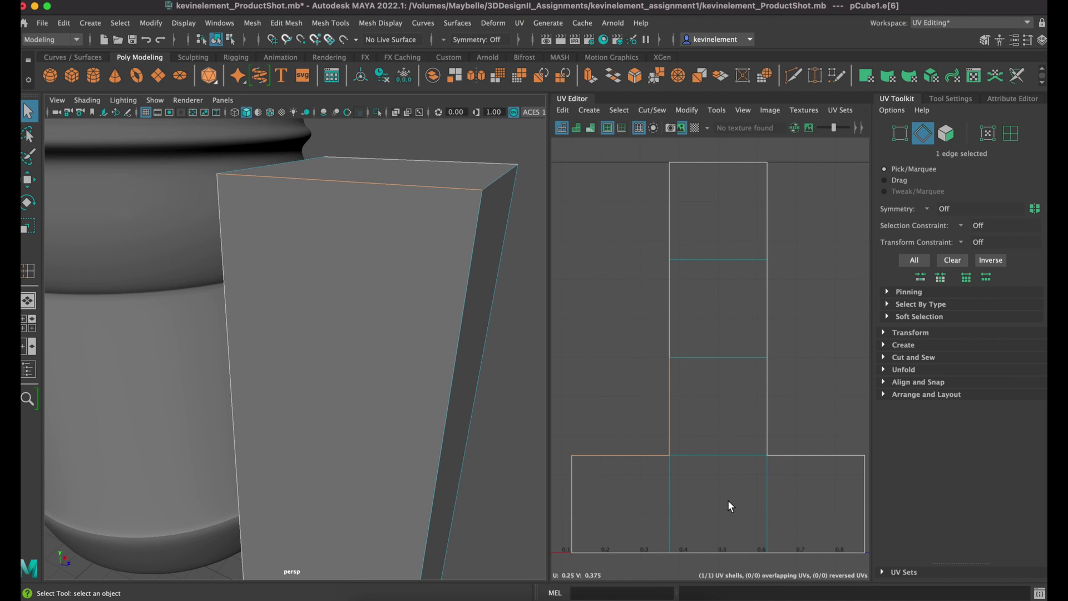
key("f")
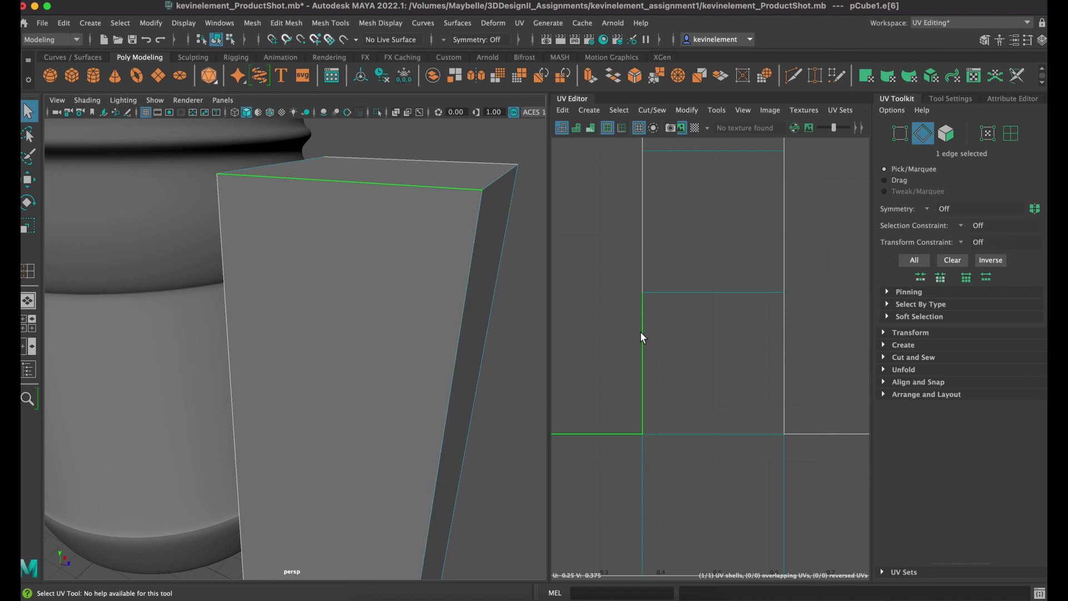
middle_click_drag(620, 353, 736, 317, "alt")
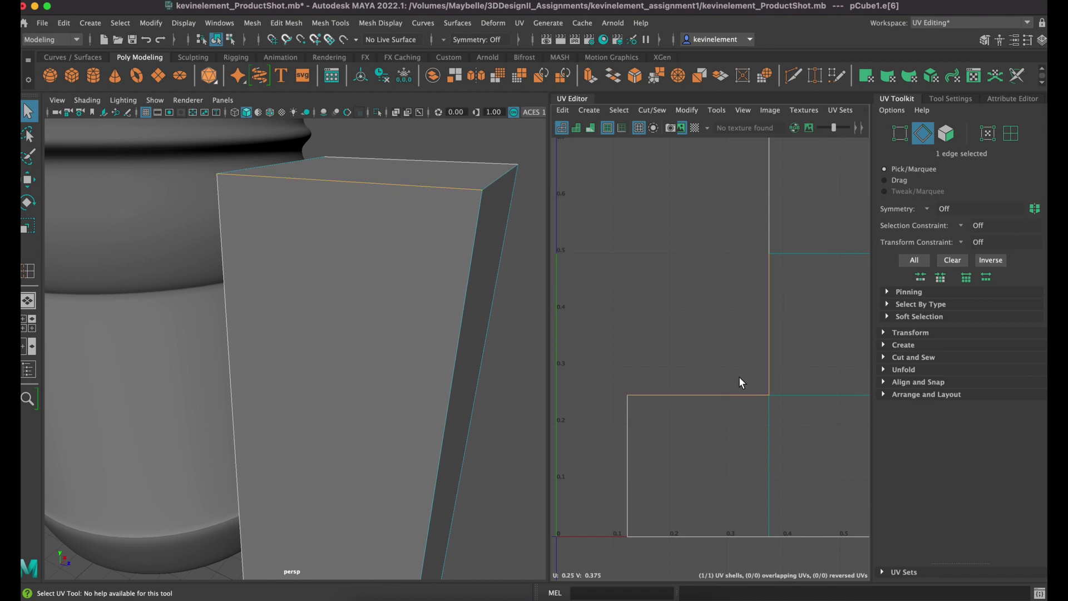
Step: Select the front face's vertical corner edge, locate its line in the UV layout, and clear the selection
left_click(457, 337)
right_click(434, 277)
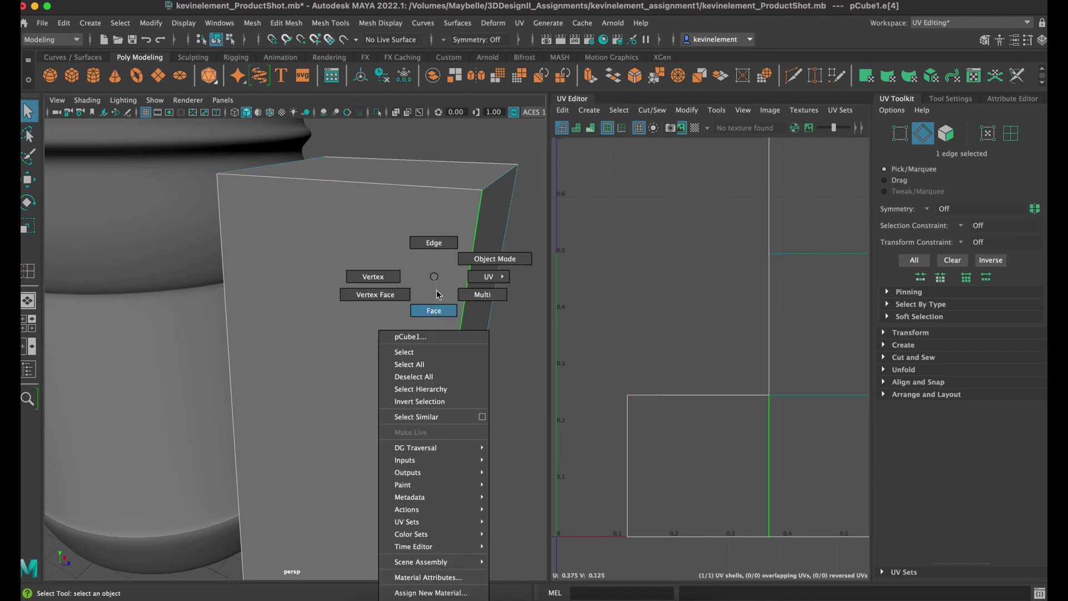
left_click(432, 242)
middle_click_drag(462, 279, 450, 347, "alt")
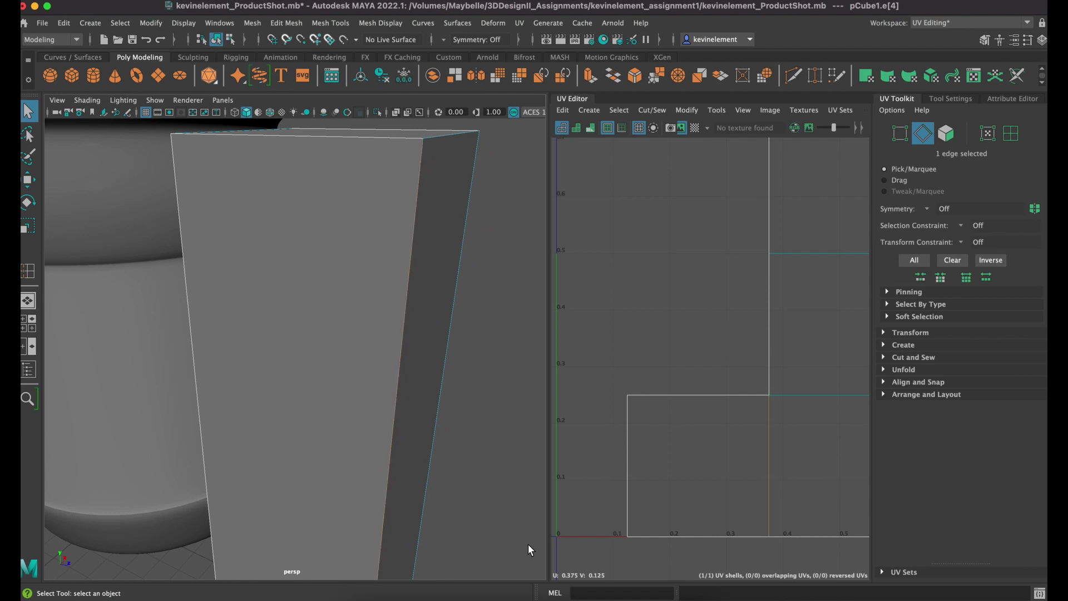
scroll(723, 493, "down", 2)
middle_click_drag(723, 492, 704, 435, "alt")
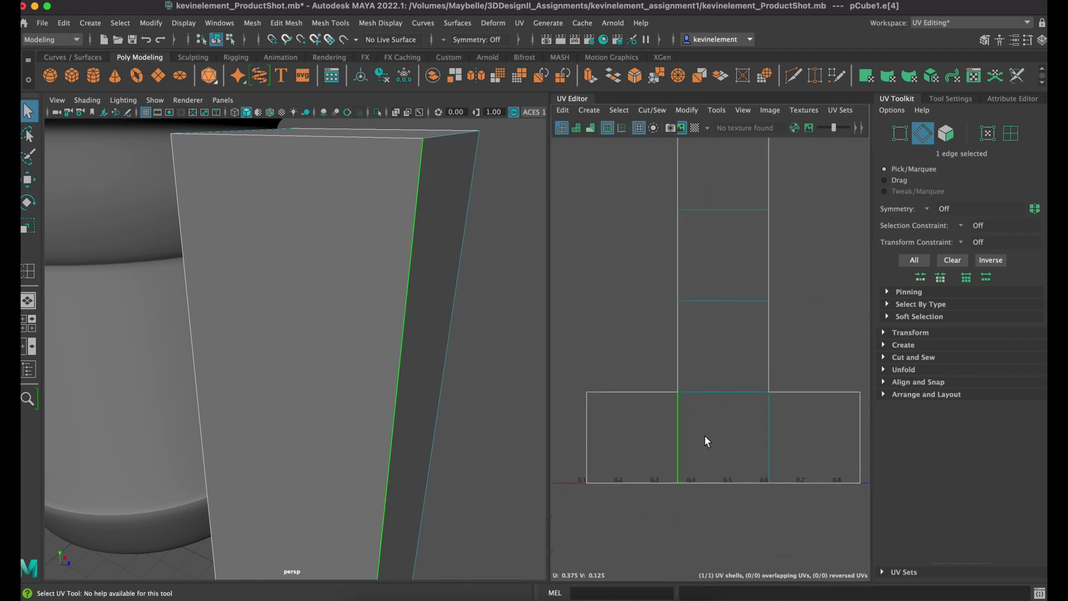
left_click(406, 334)
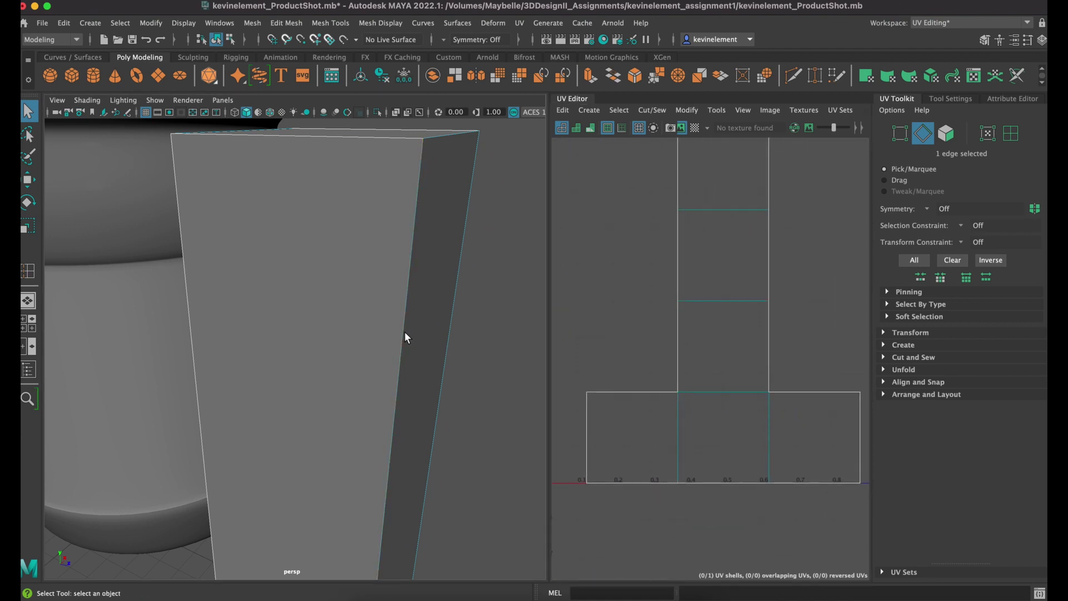
Step: Select the front face's outer vertical edge and locate its two matching borders in the UV layout
left_click(190, 318)
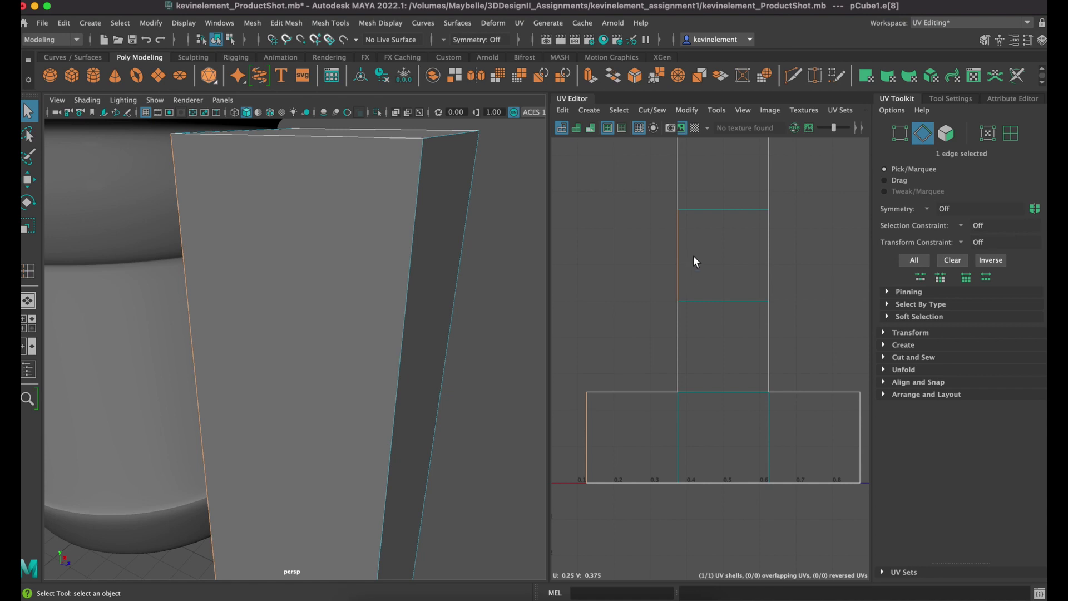
left_click_drag(350, 329, 359, 308, "alt")
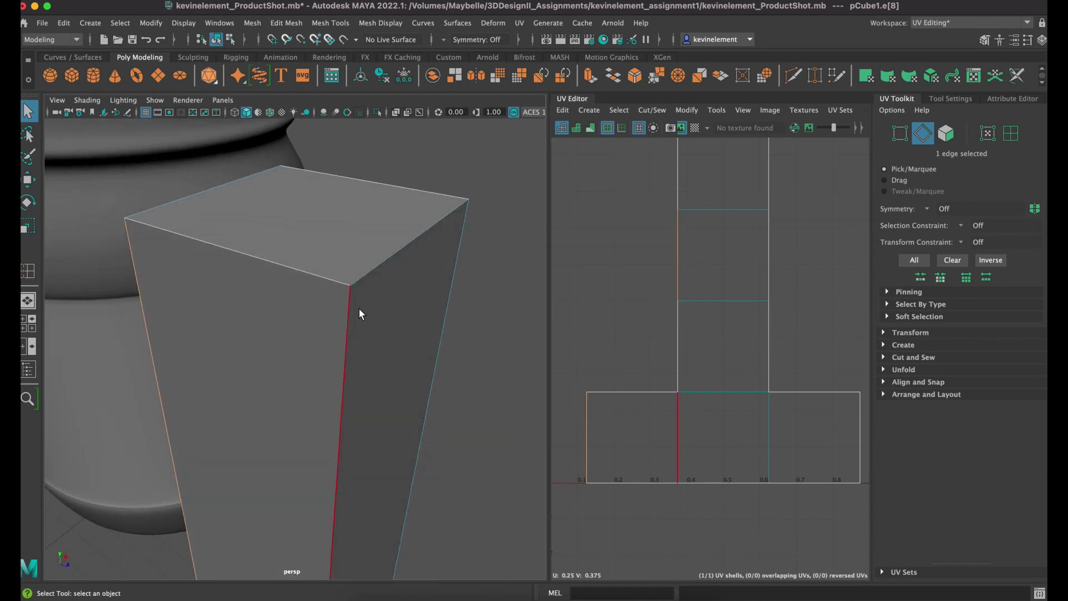
Step: Select the edge shared by the cube's top and side faces and compare its UV line with the neighbouring edges in the layout
left_click(372, 265)
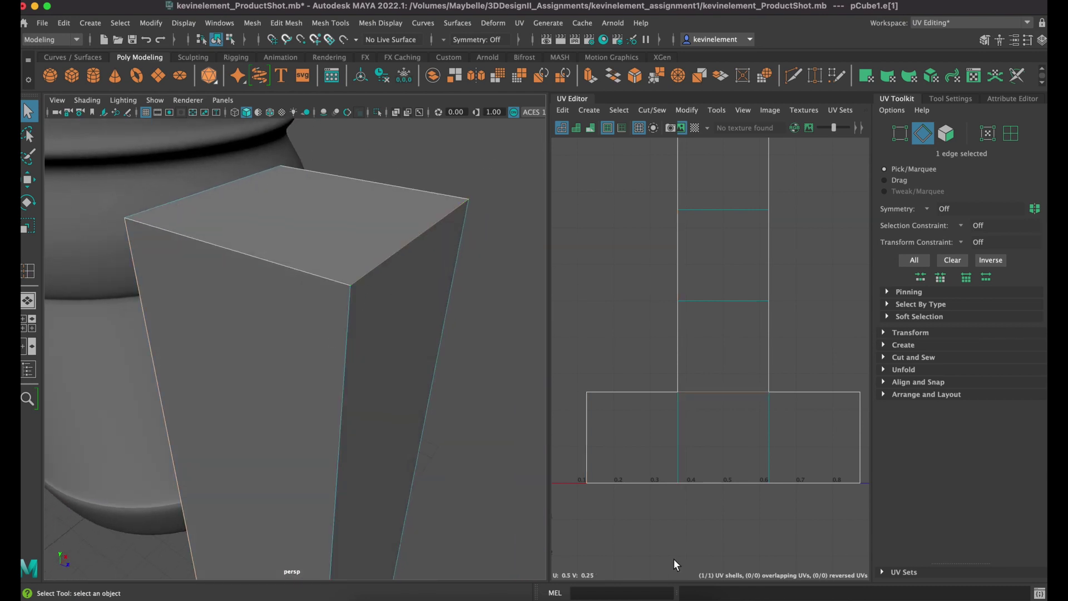
scroll(510, 385, "up", 3)
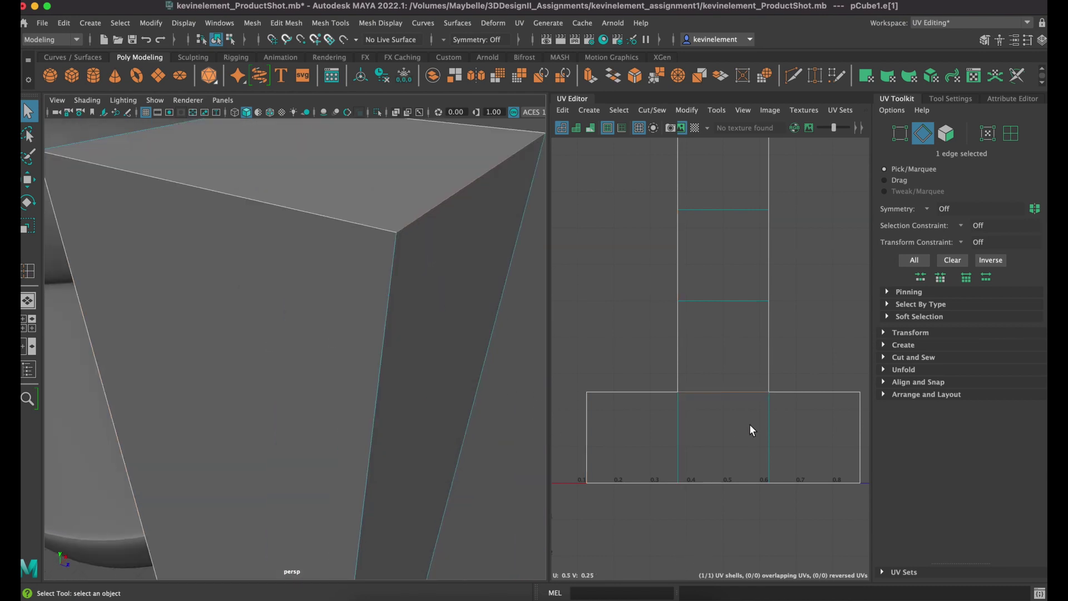
scroll(789, 446, "up", 2)
scroll(725, 397, "up", 2)
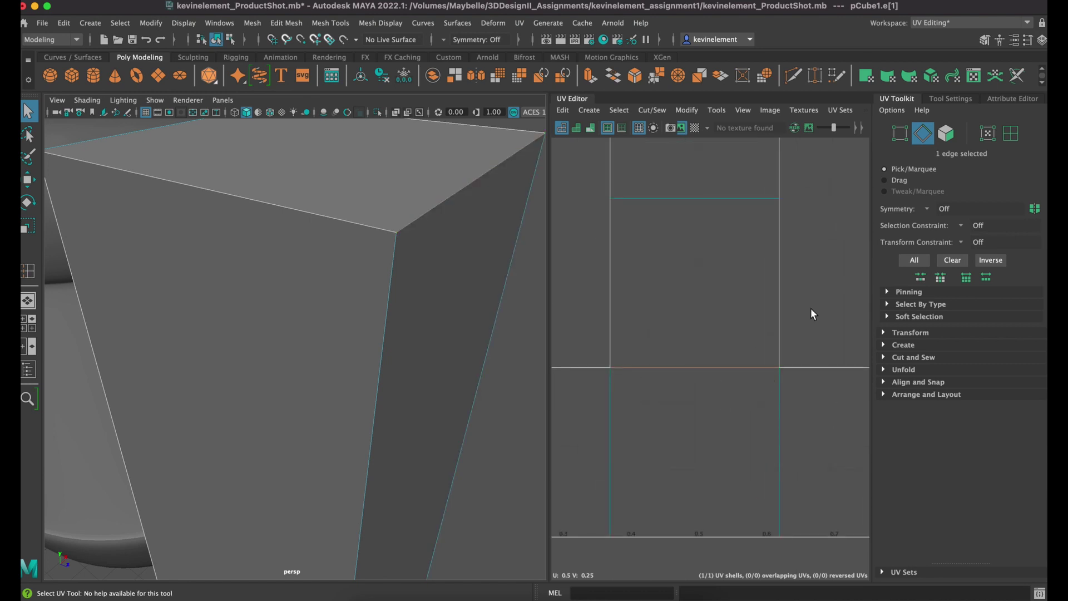
left_click(716, 367)
left_click(716, 366)
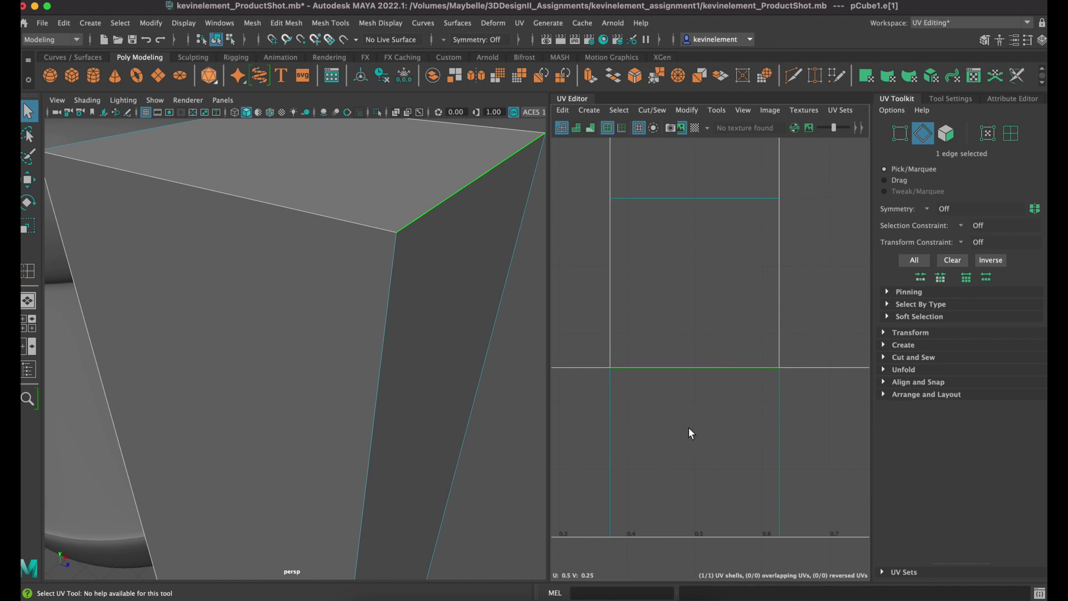
left_click(470, 182)
left_click(520, 221)
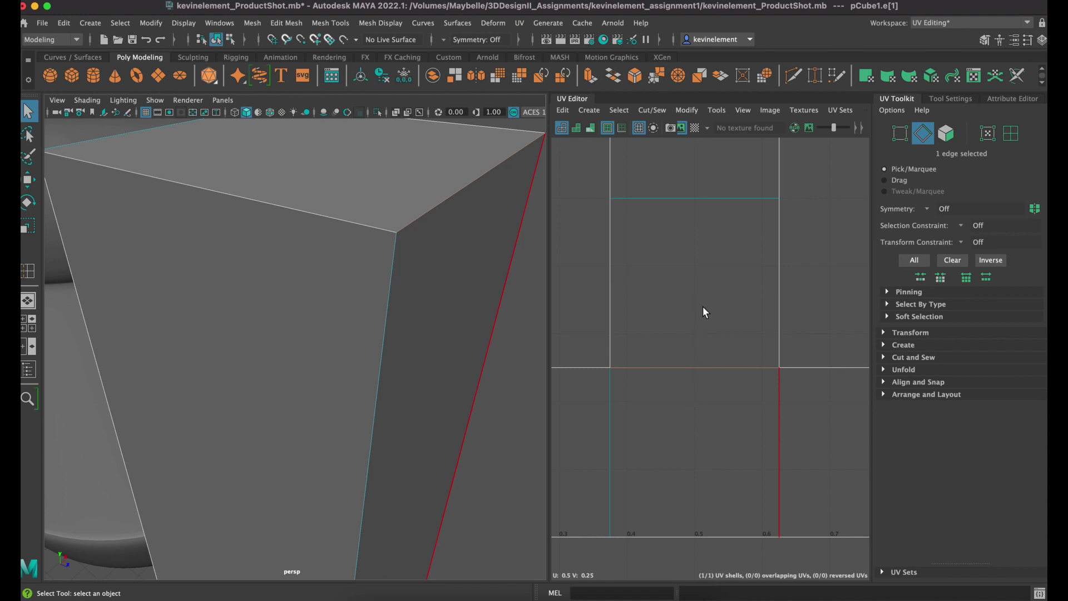
scroll(703, 307, "down", 3)
left_click(678, 289)
middle_click_drag(678, 289, 707, 369, "alt")
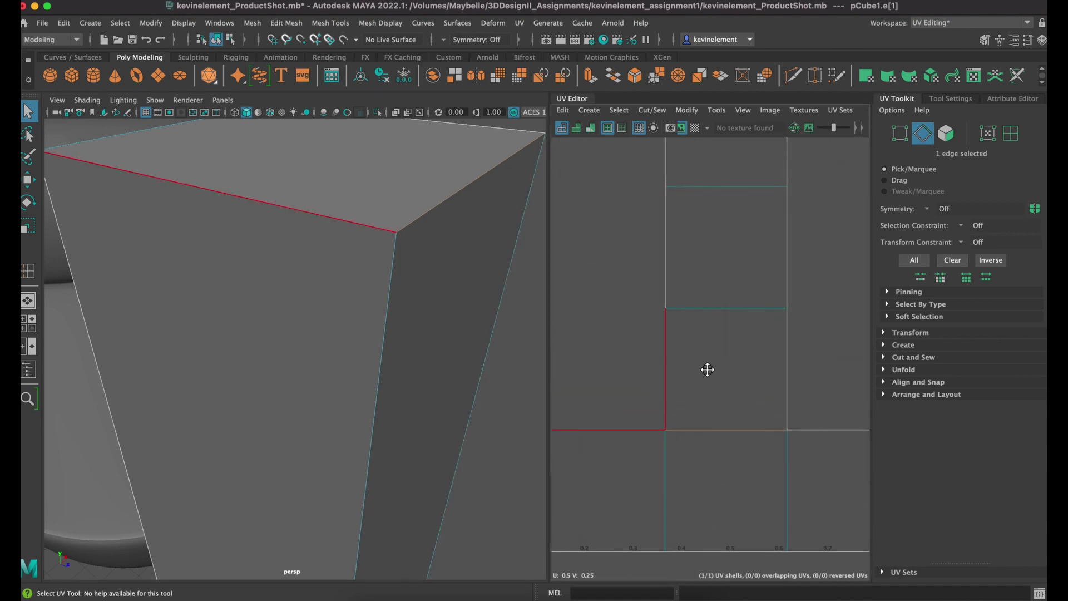
left_click(786, 247)
Step: Switch to UV Shell selection and pick the cube's whole shell from the UV layout and from the model
right_click_drag(727, 247, 705, 239)
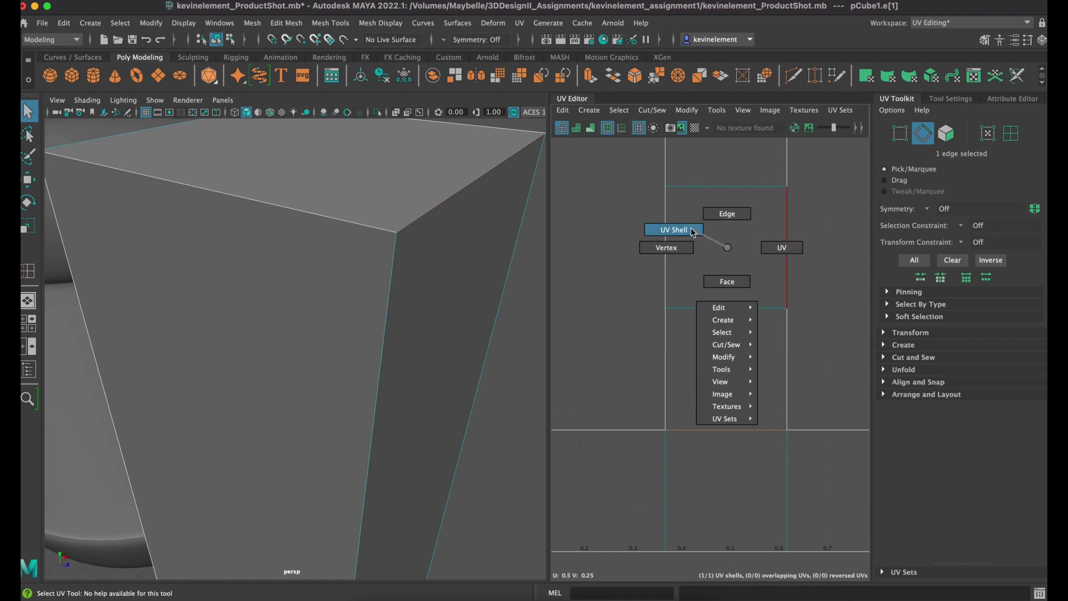
right_click_drag(693, 233, 690, 230)
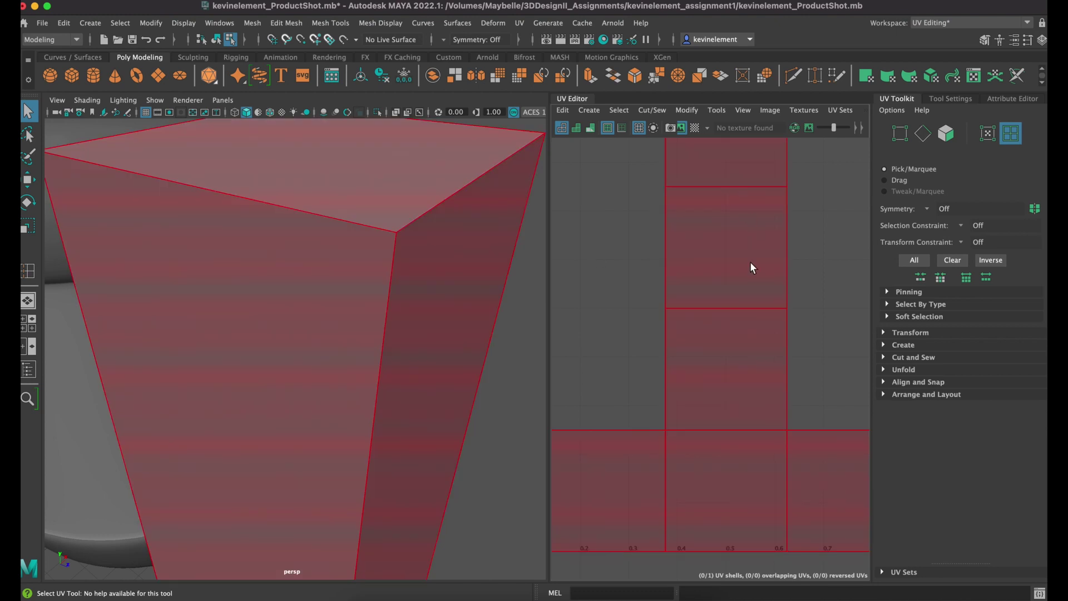
key("f")
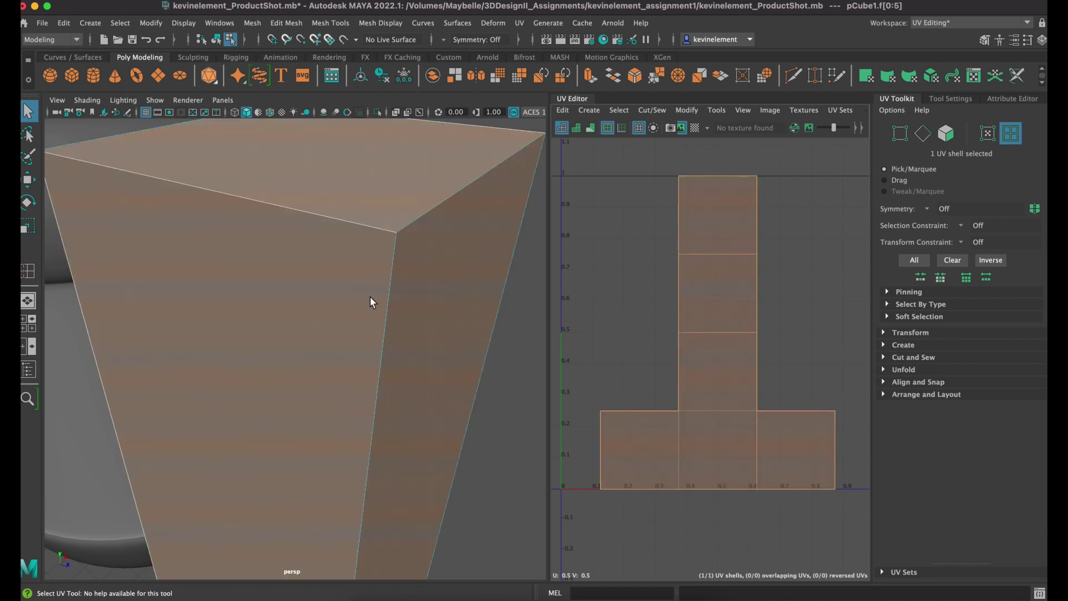
scroll(361, 294, "down", 5)
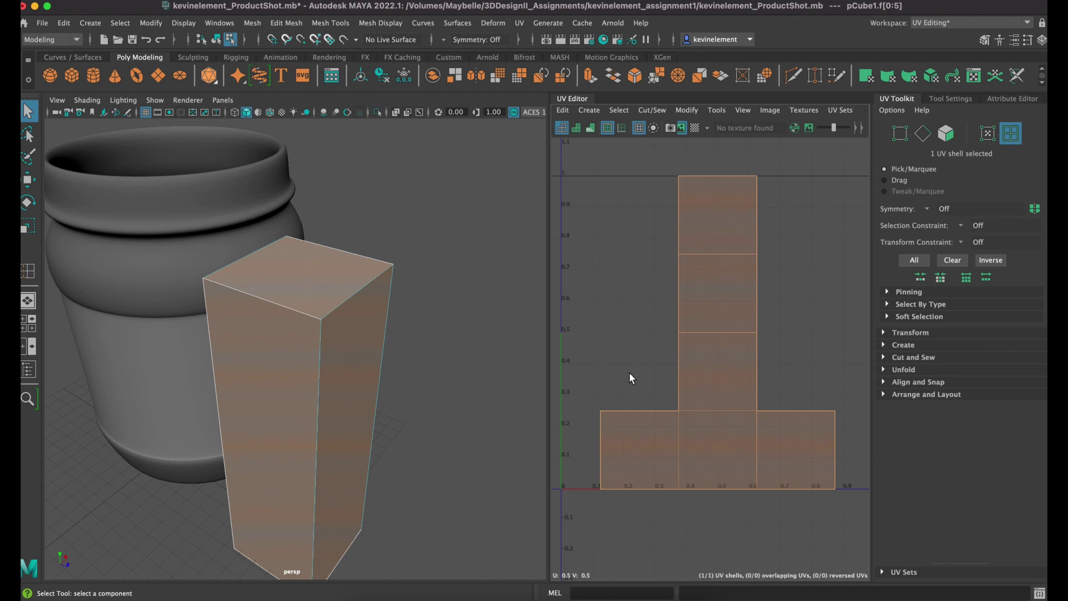
left_click(496, 438)
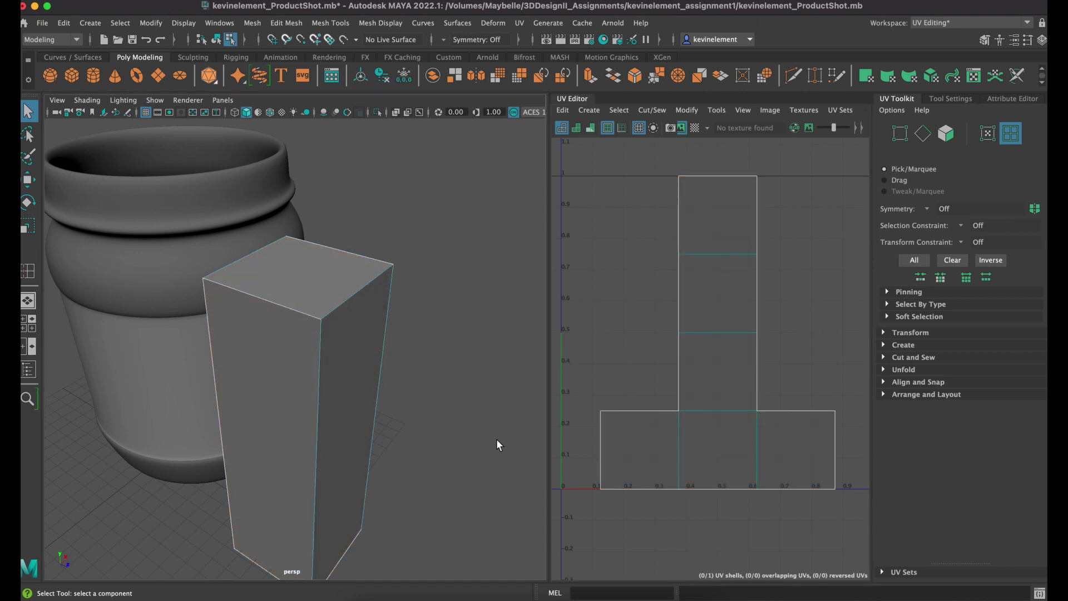
left_click(329, 347)
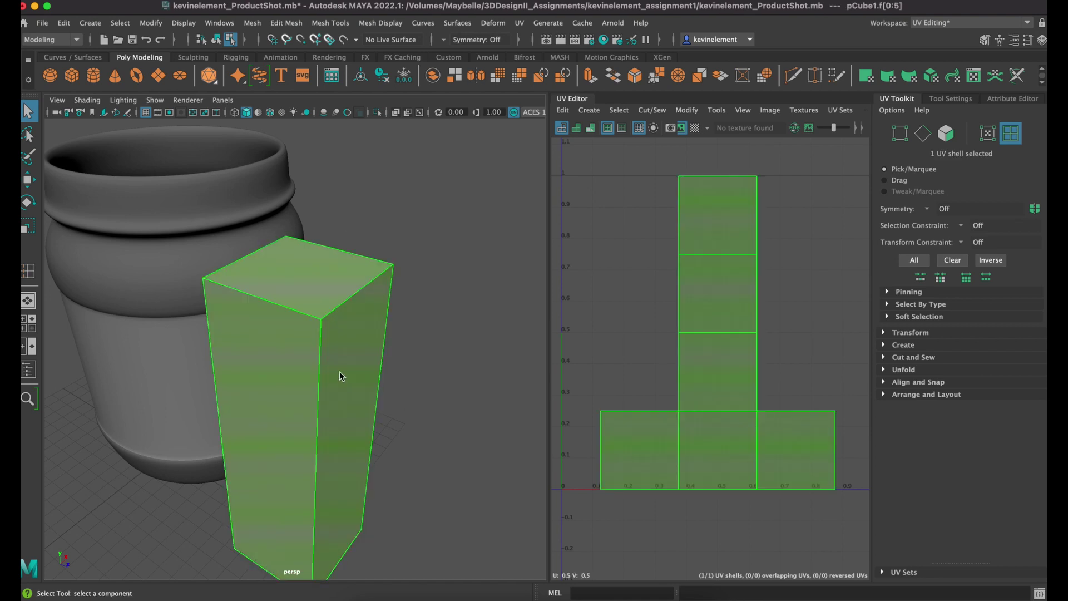
Step: Switch to face selection and select all six faces of the cube in the UV layout
right_click_drag(339, 276, 341, 319)
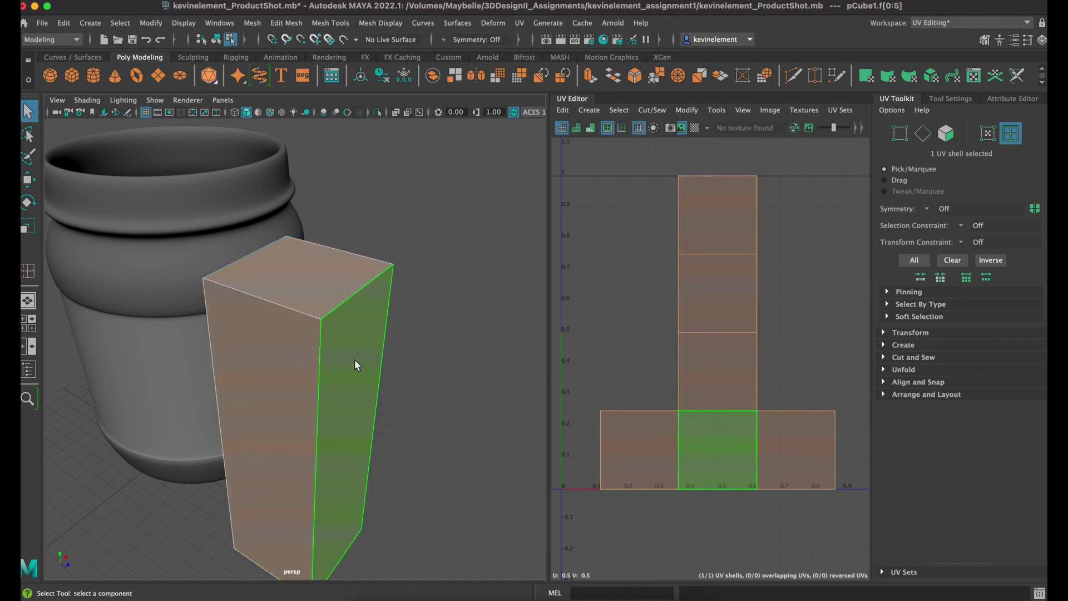
left_click(926, 394)
left_click(651, 356)
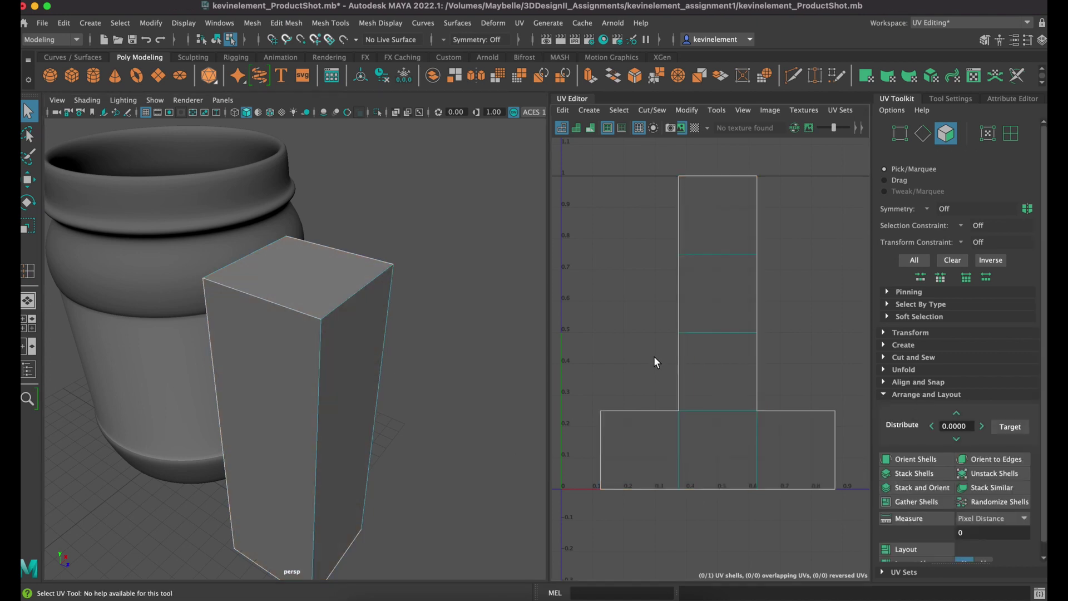
left_click(703, 376)
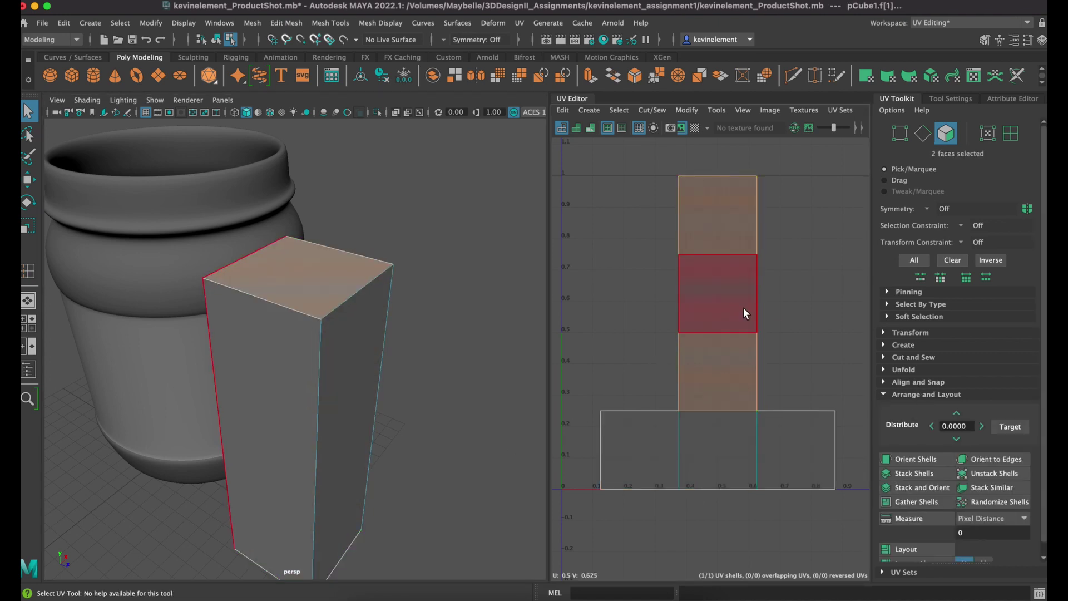
left_click(739, 236)
left_click(717, 275, "shift")
left_click(719, 361, "shift")
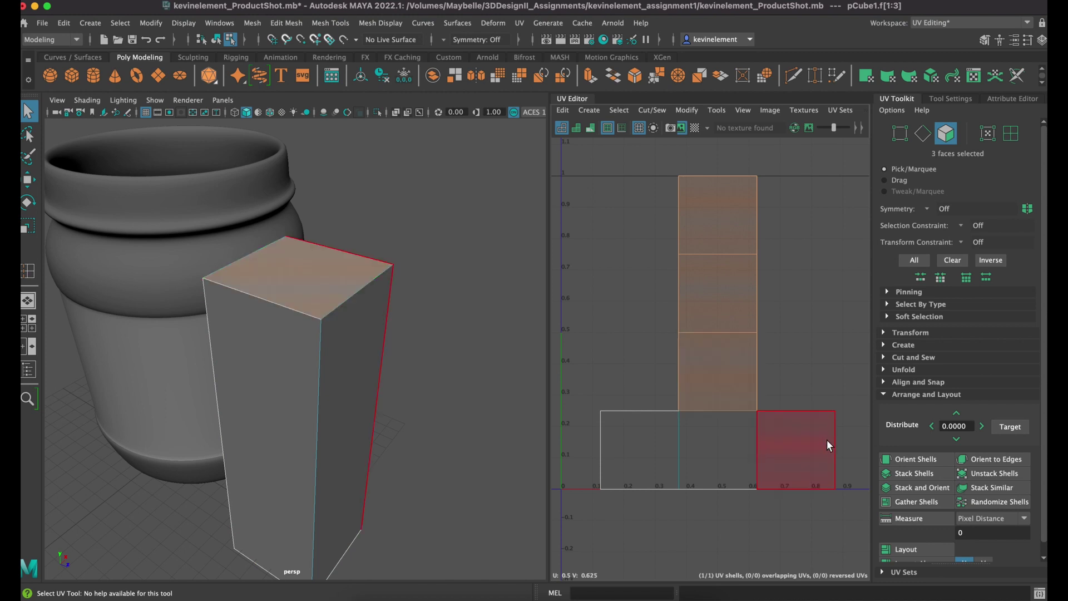
left_click(793, 446, "shift")
left_click(717, 450, "shift")
left_click(671, 446, "shift")
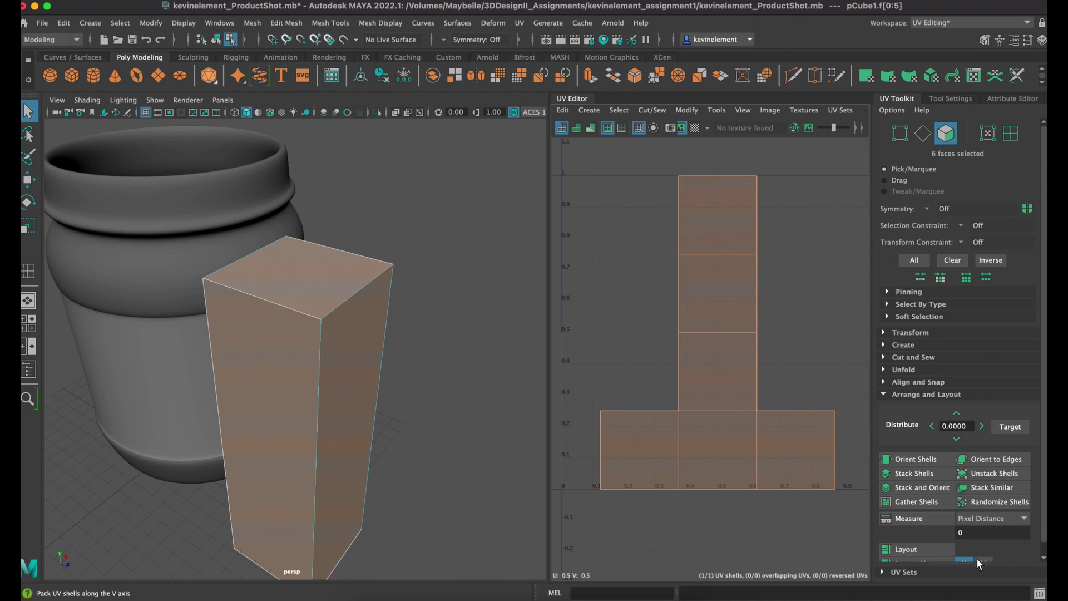
Step: Unfold the selected cube faces so their UVs match the stretched proportions, and view the complete layout
left_click(890, 370)
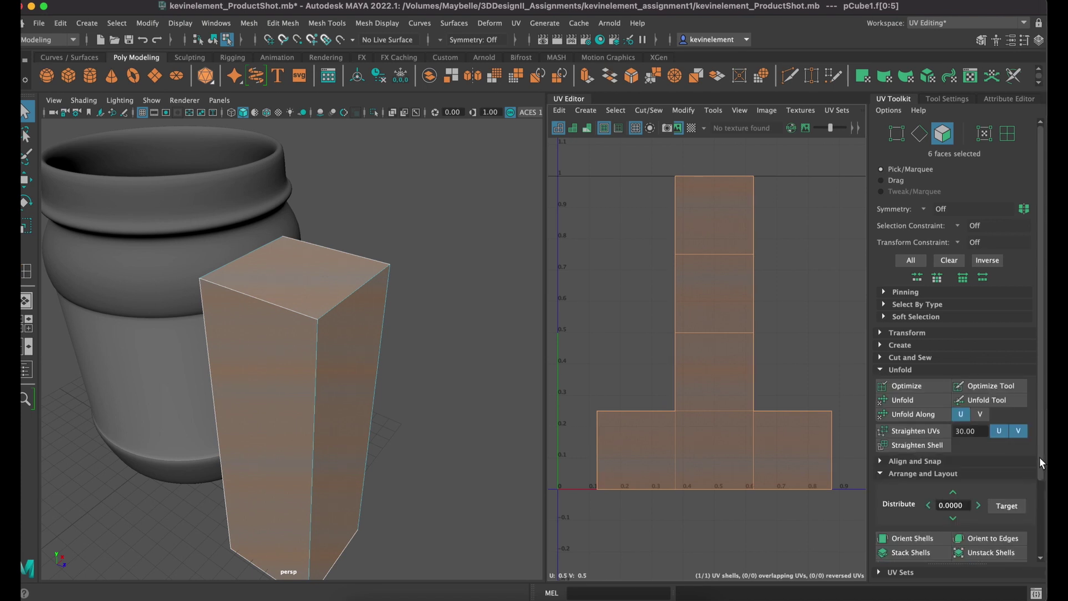
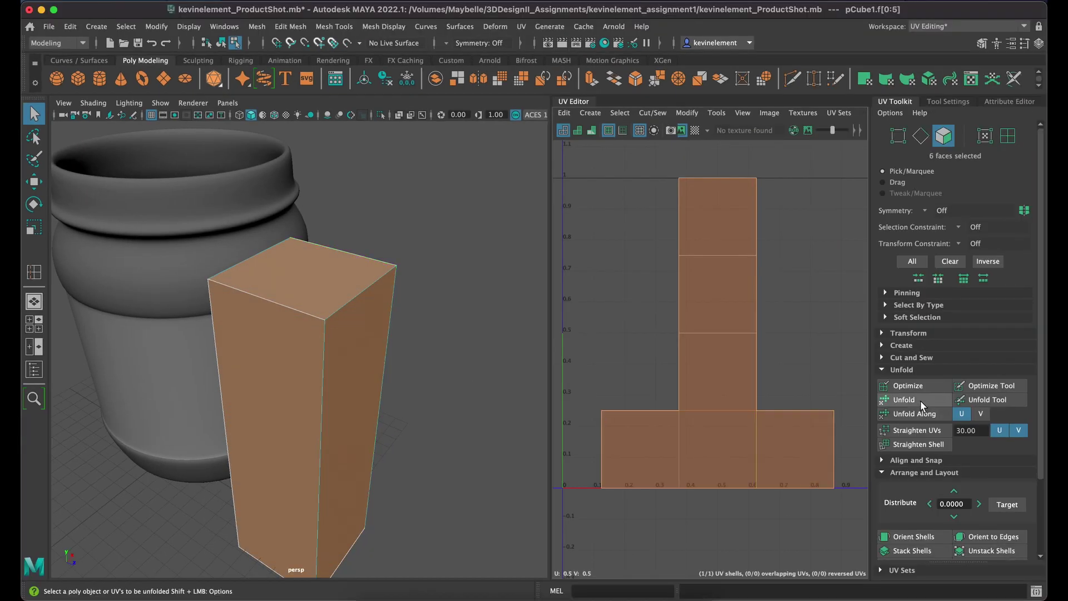
left_click(919, 398)
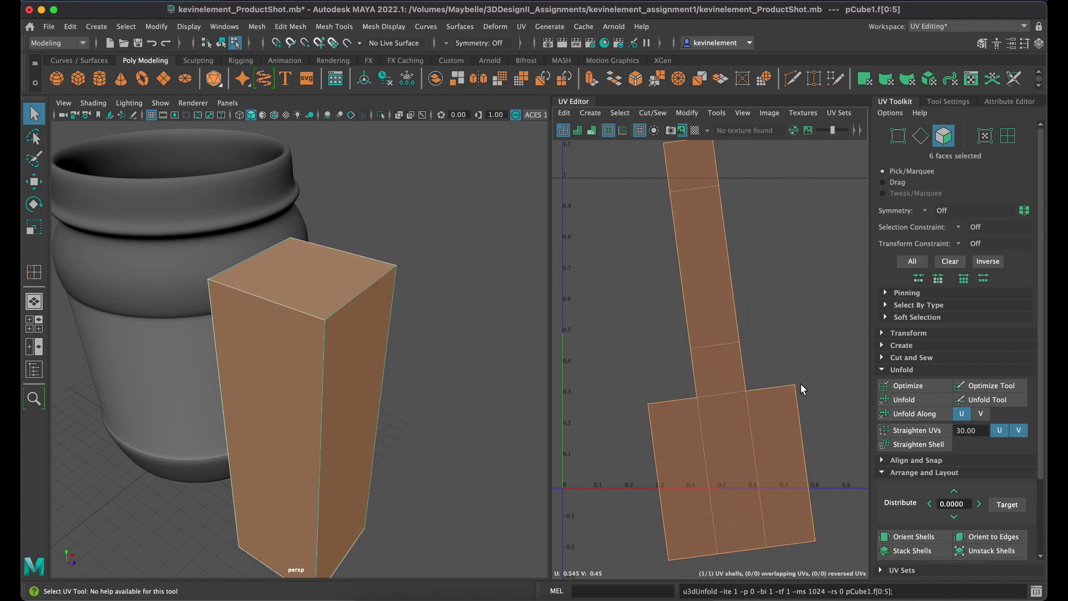
scroll(797, 378, "down", 2)
scroll(796, 378, "up", 2)
scroll(796, 378, "down", 1)
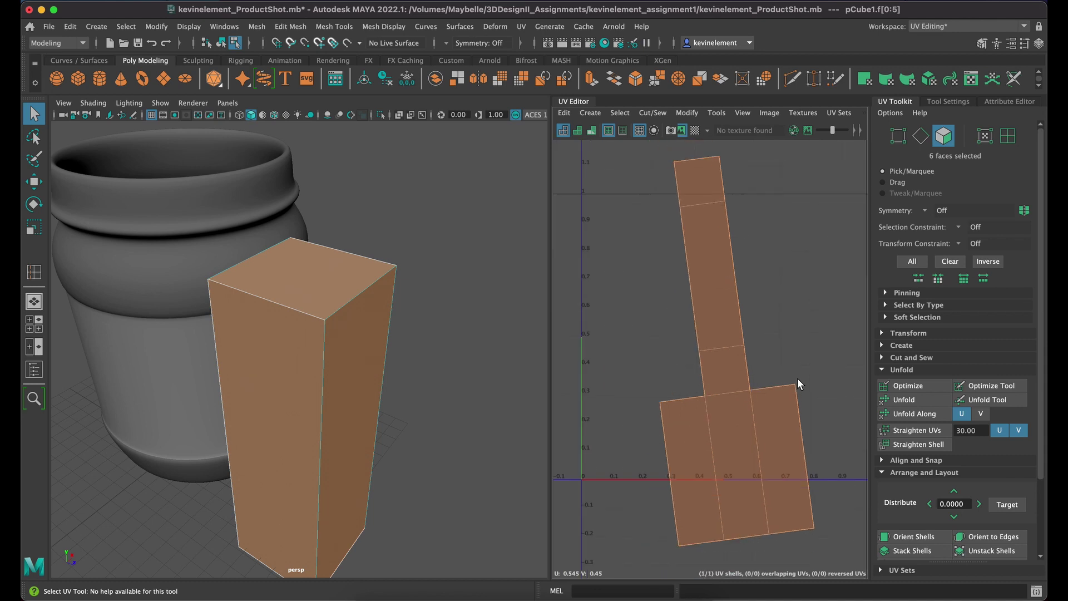
scroll(796, 378, "down", 1)
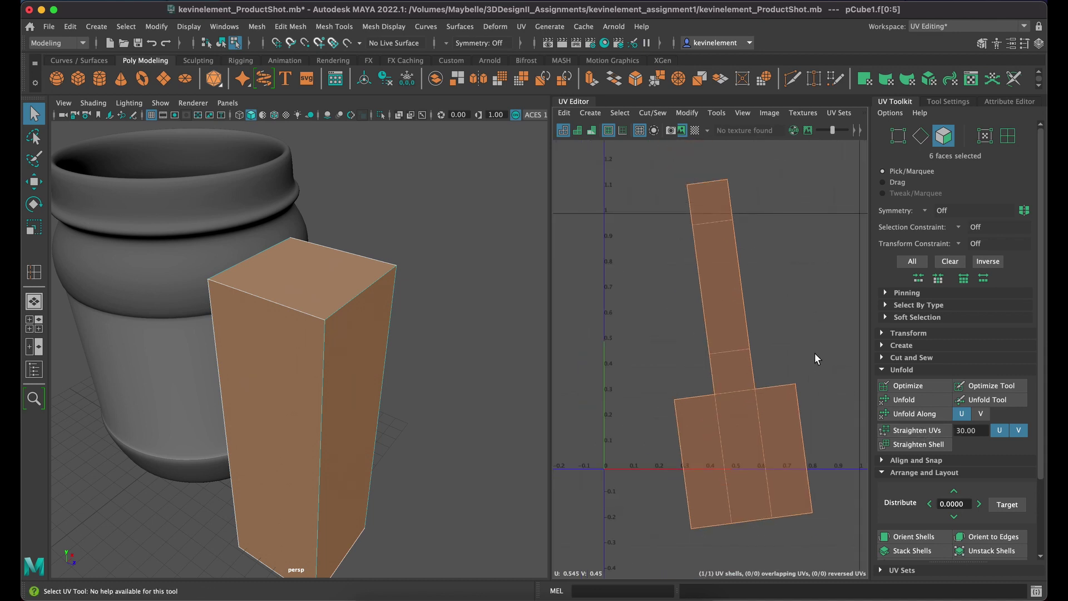
Step: Move the unfolded UVs about 0.24 in the negative U direction and clear the selection
key("w")
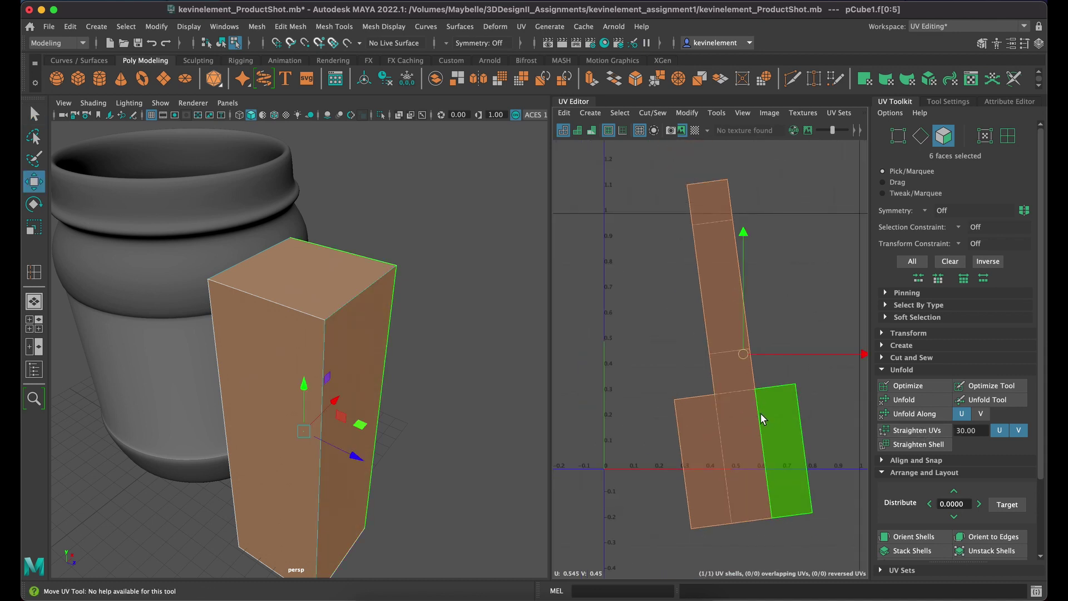
left_click_drag(739, 342, 687, 363)
key("e")
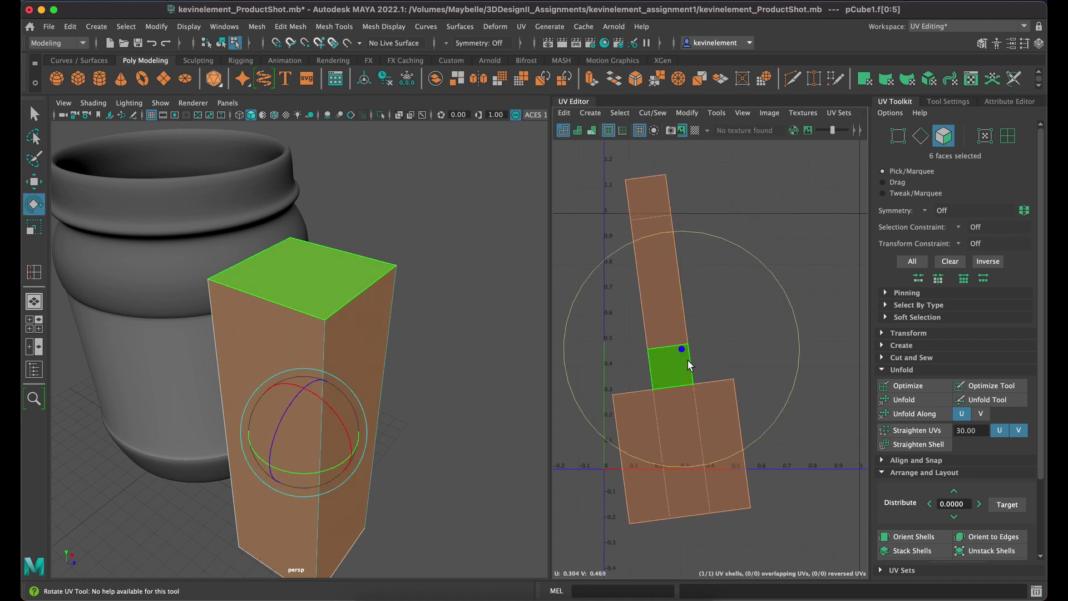
key("r")
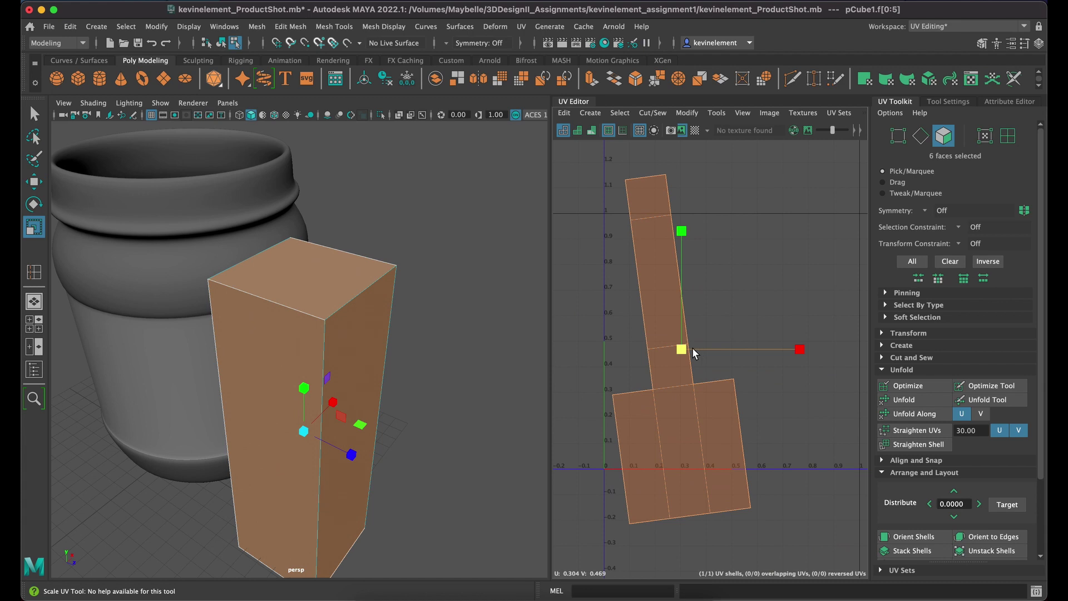
left_click(755, 312)
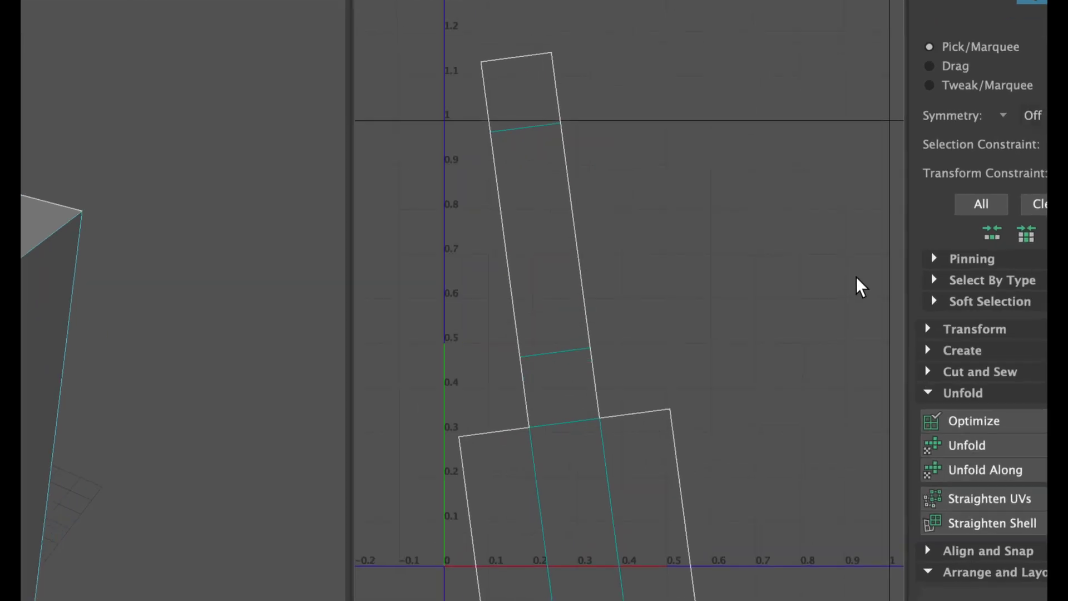
Step: Select the cube's whole UV shell and scale it down uniformly to fit inside the 0 to 1 UV square
left_click(535, 475)
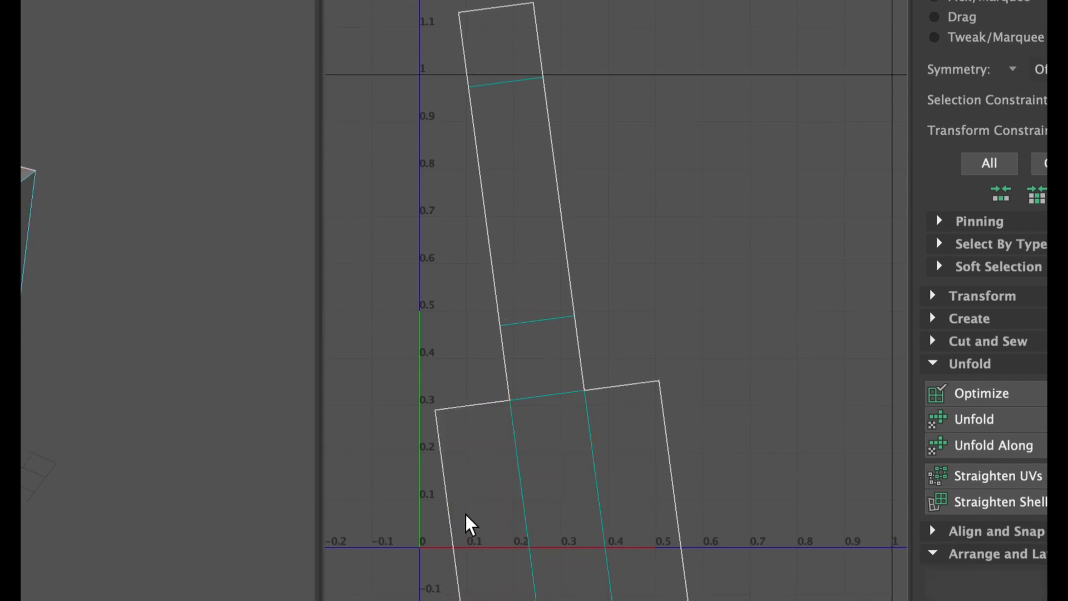
left_click(542, 473)
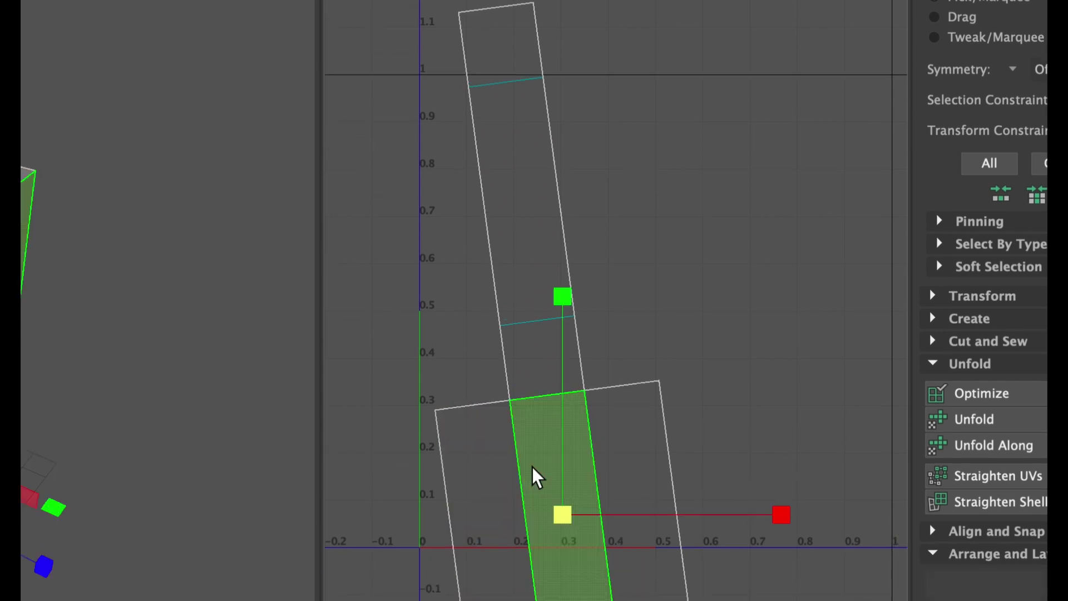
left_click(703, 286)
right_click_drag(536, 285, 453, 252)
left_click(506, 243)
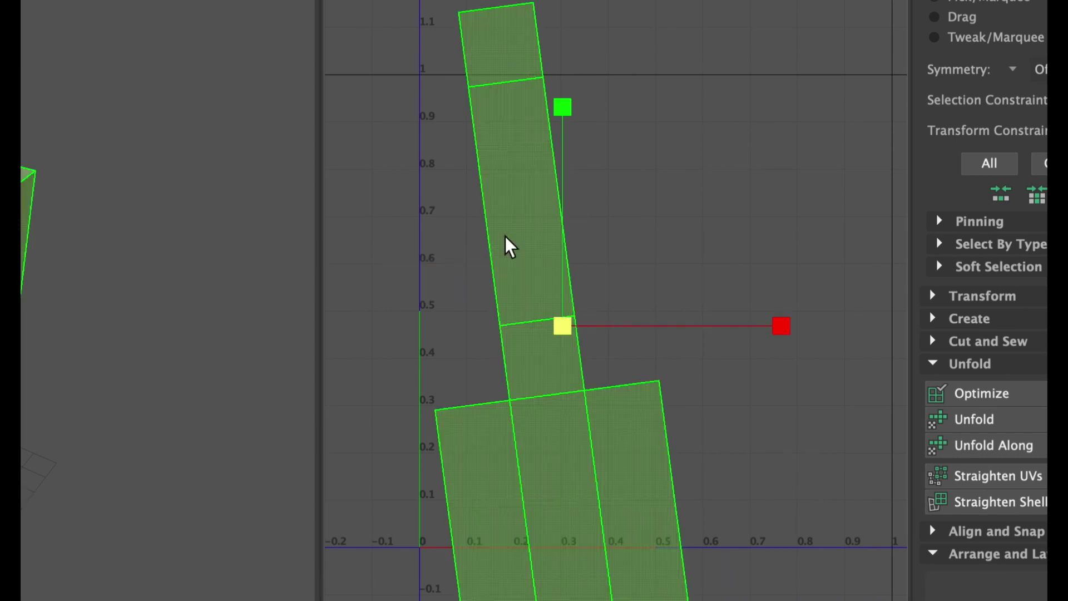
left_click_drag(563, 326, 494, 409)
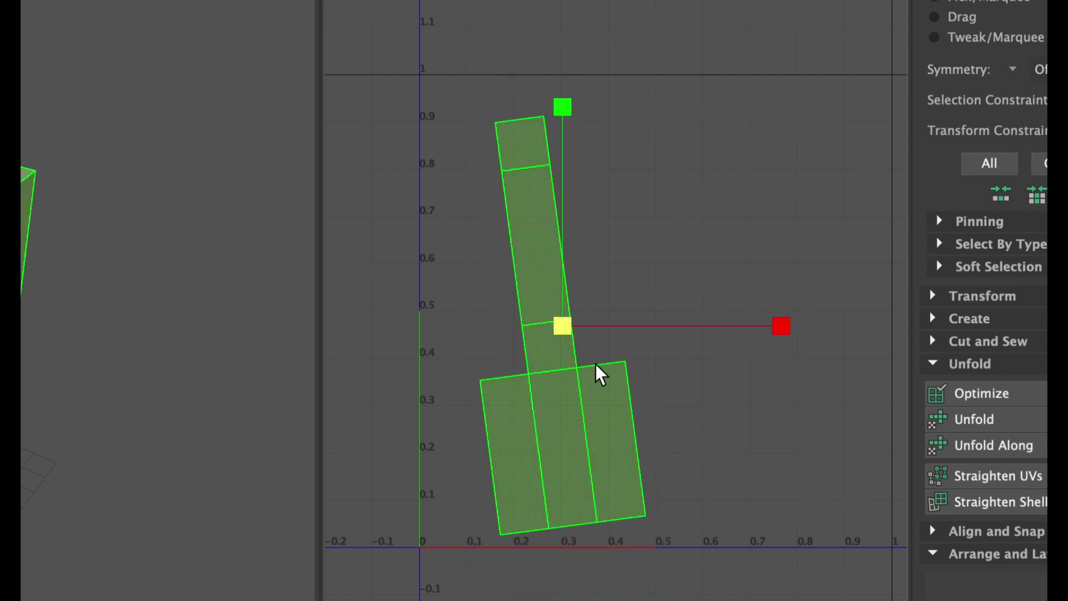
Step: Rotate the scaled UV shell until it stands upright in the grid, and clear the selection
key("e")
left_click_drag(634, 124, 661, 143)
left_click(834, 281)
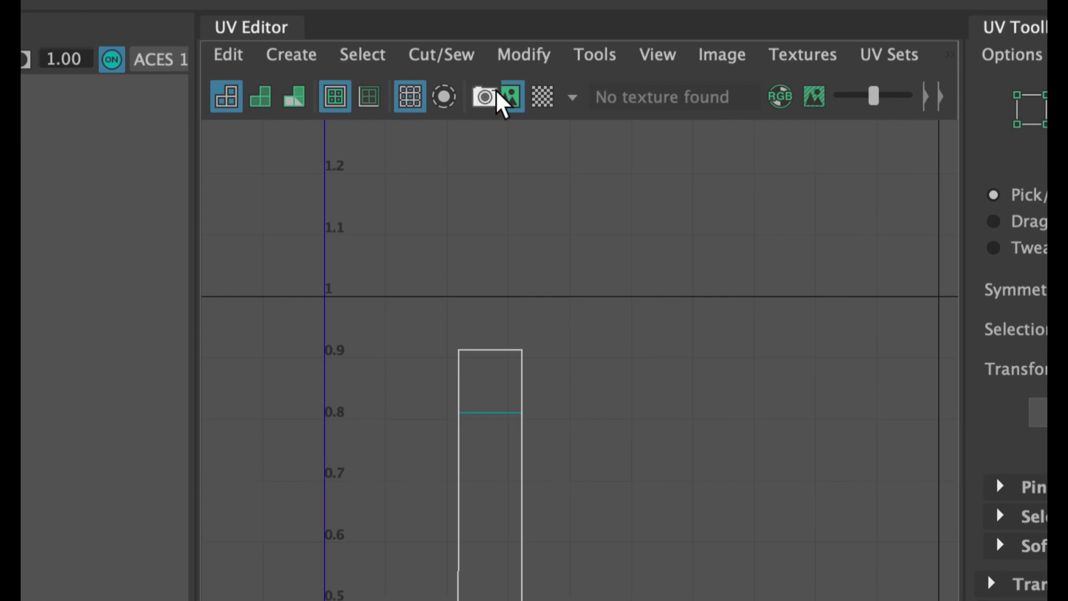
Step: Turn on the checker map and check the squares on the cube beside the jar for distortion
left_click(540, 94)
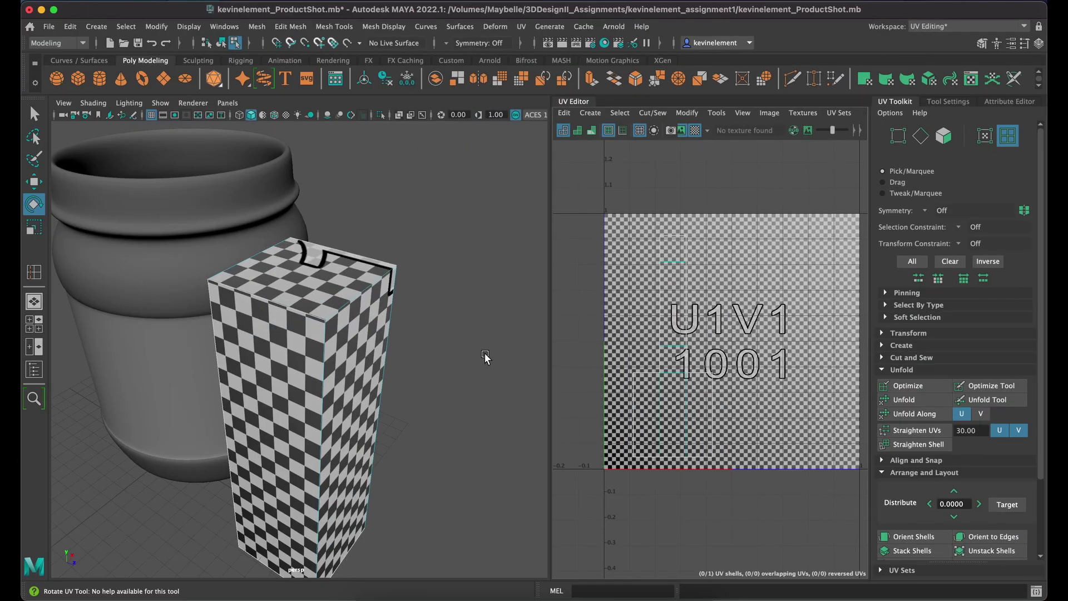
scroll(210, 404, "down", 5)
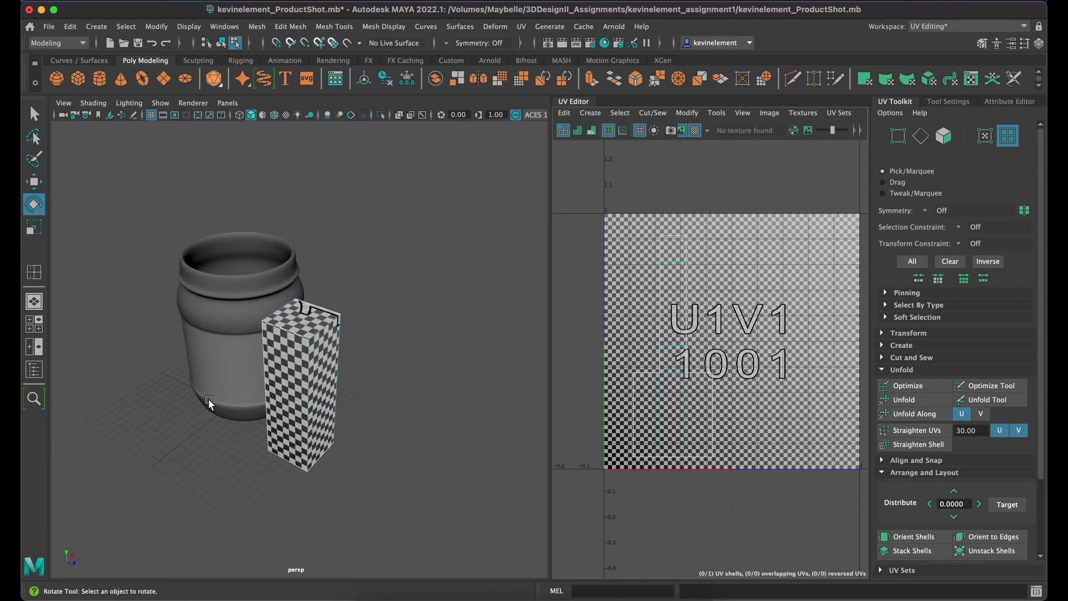
Step: Select the cube's whole UV shell, move it slightly in the positive U and V directions, and clear the selection
scroll(210, 404, "up", 5)
left_click(233, 401)
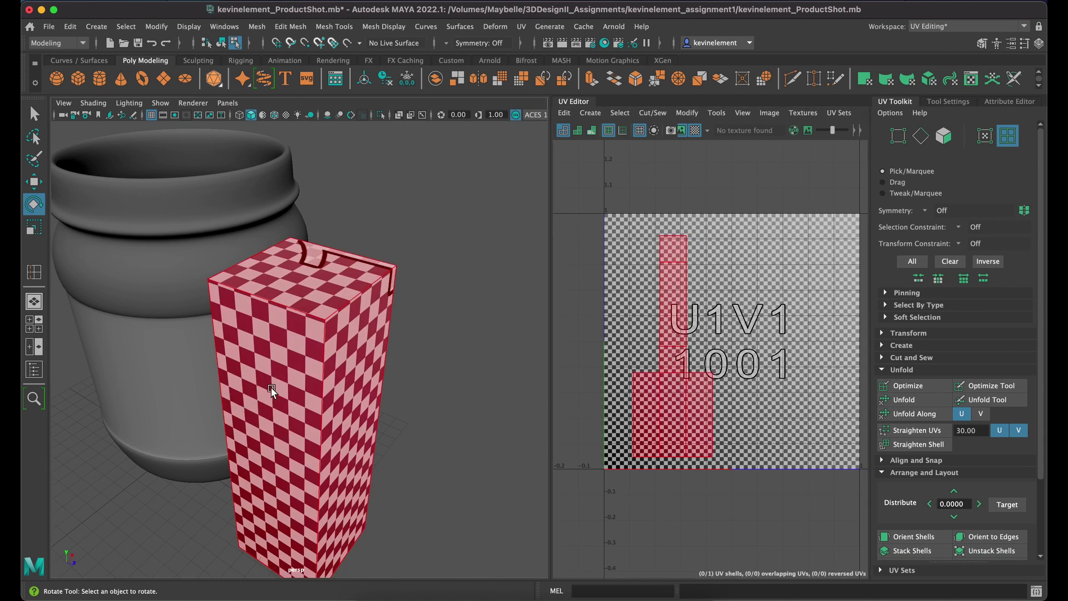
left_click(658, 491)
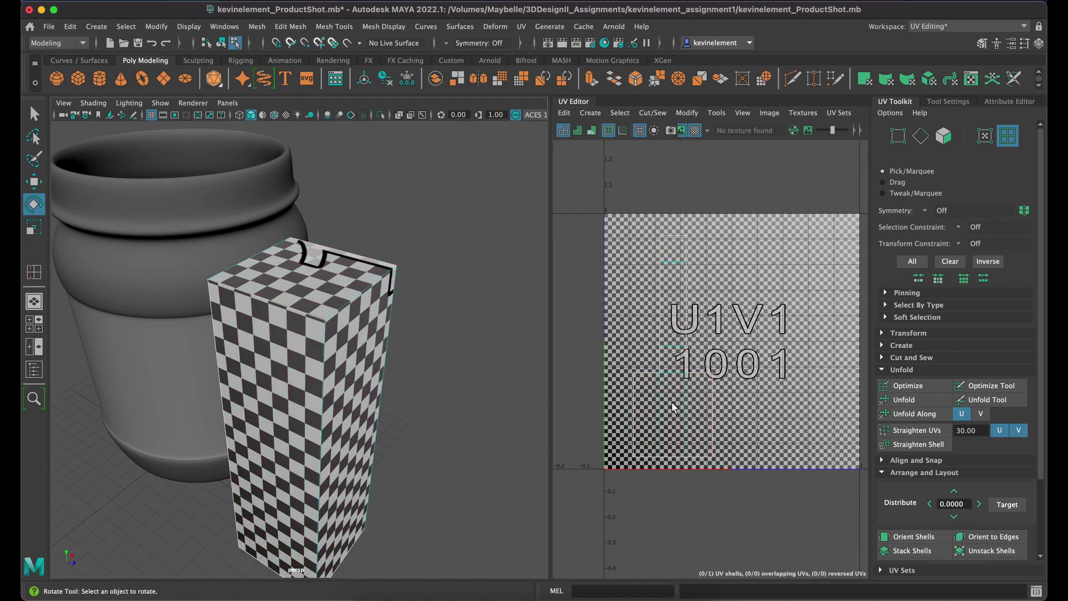
mouse_move(685, 390)
right_mouse_down()
mouse_move(651, 373)
mouse_move(669, 397)
right_mouse_up()
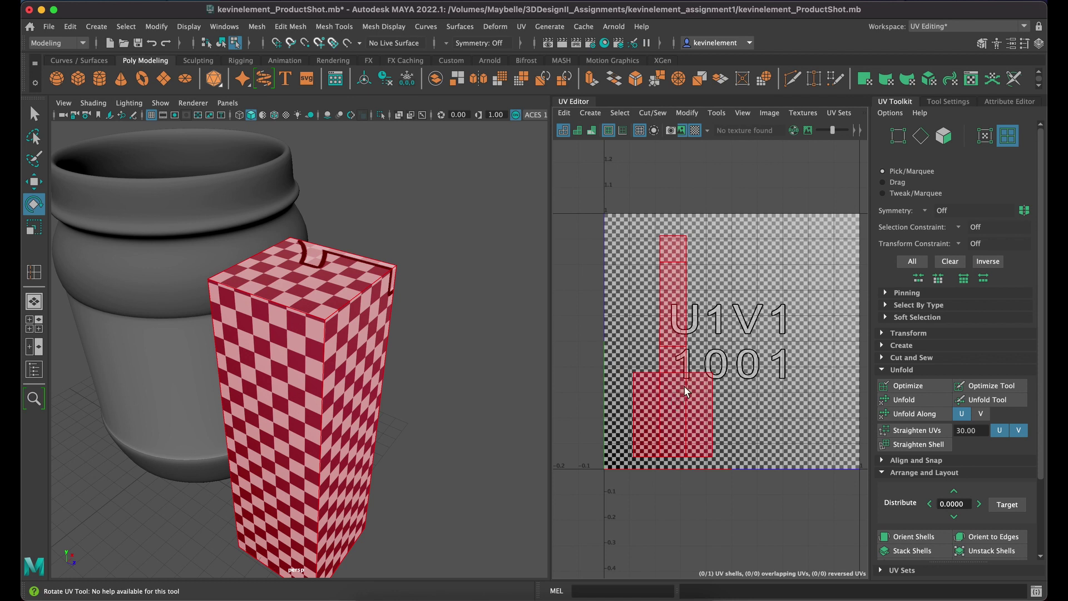
left_click(684, 393)
key("w")
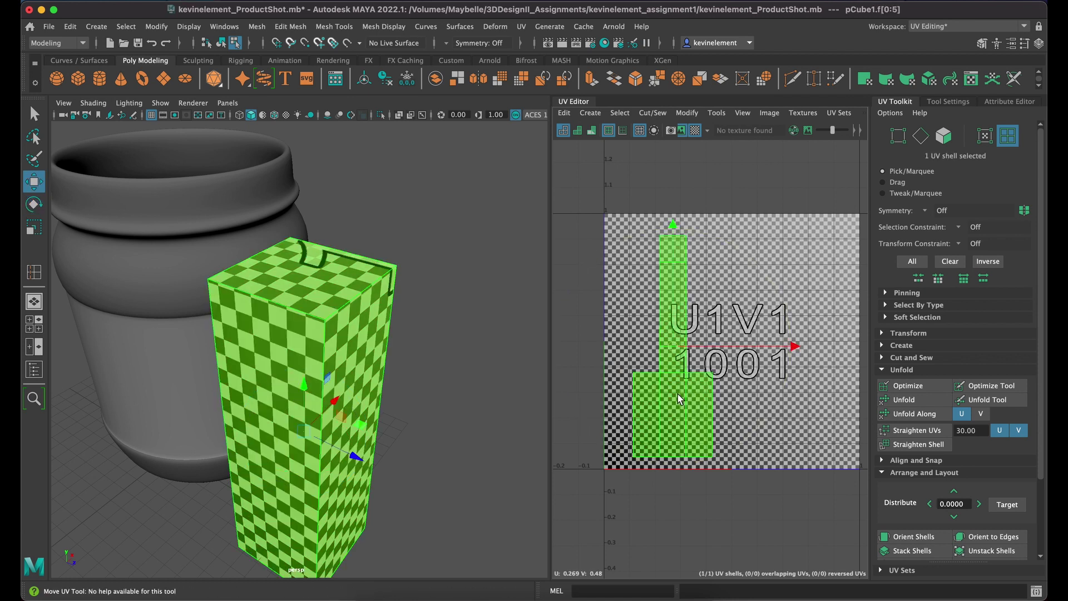
mouse_move(673, 352)
left_mouse_down()
mouse_move(741, 352)
mouse_move(682, 349)
left_mouse_up()
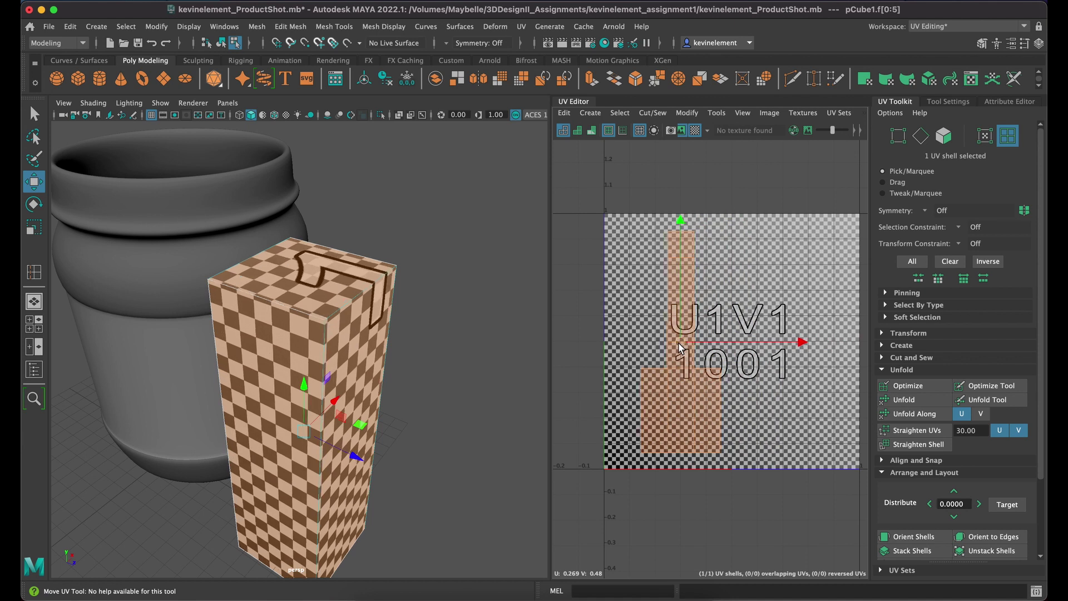
left_click(728, 324)
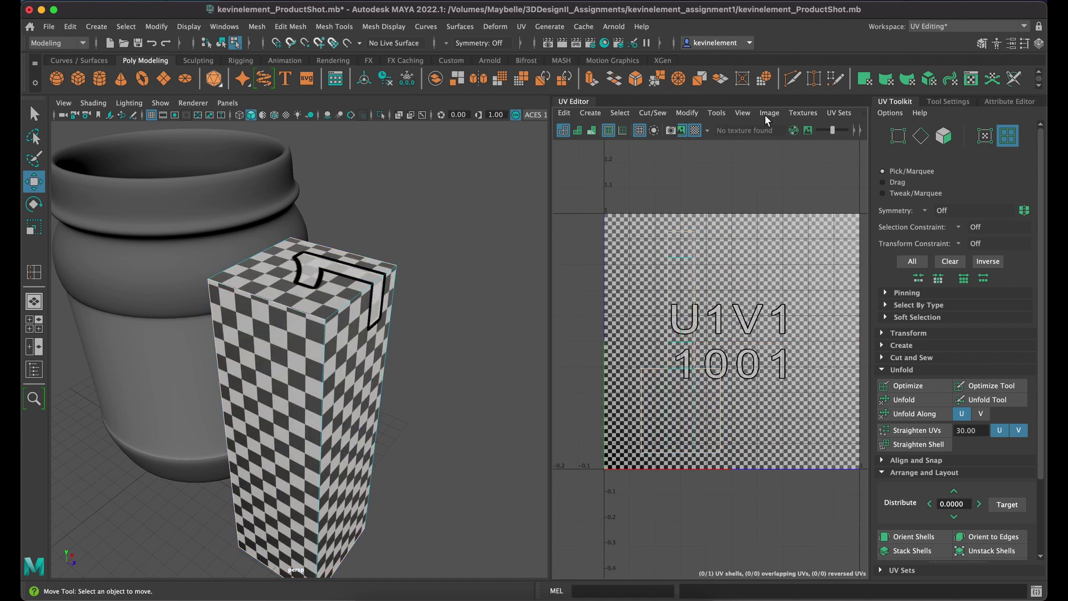
Step: Hide the checker map, select the long face in the UV shell's narrow strip, and locate that face on the cube
left_click(695, 130)
left_click(690, 322)
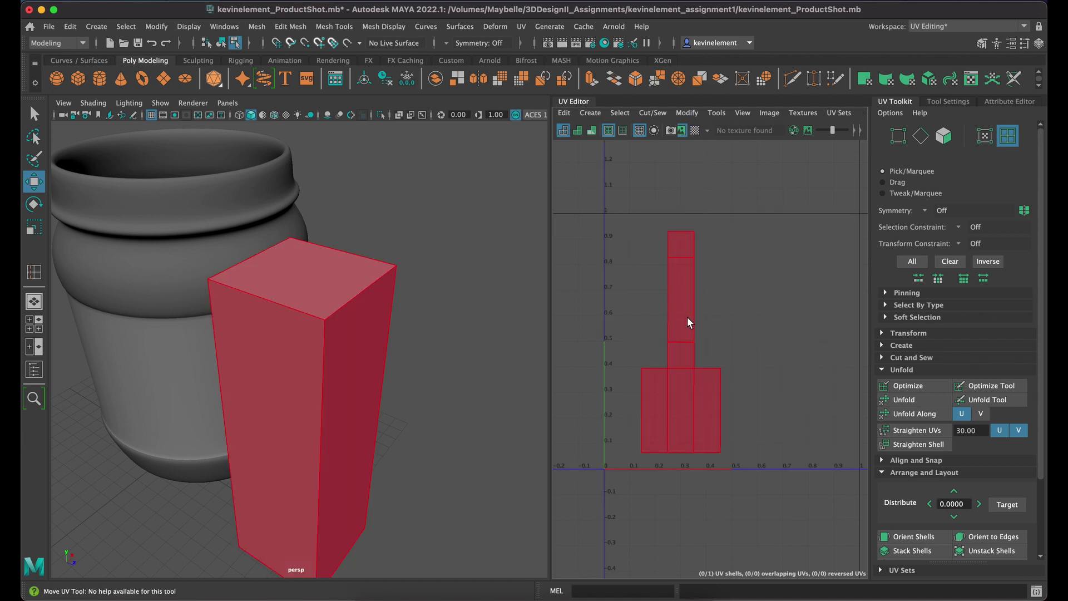
left_click(689, 322)
right_click_drag(680, 318, 680, 352)
left_click(695, 301)
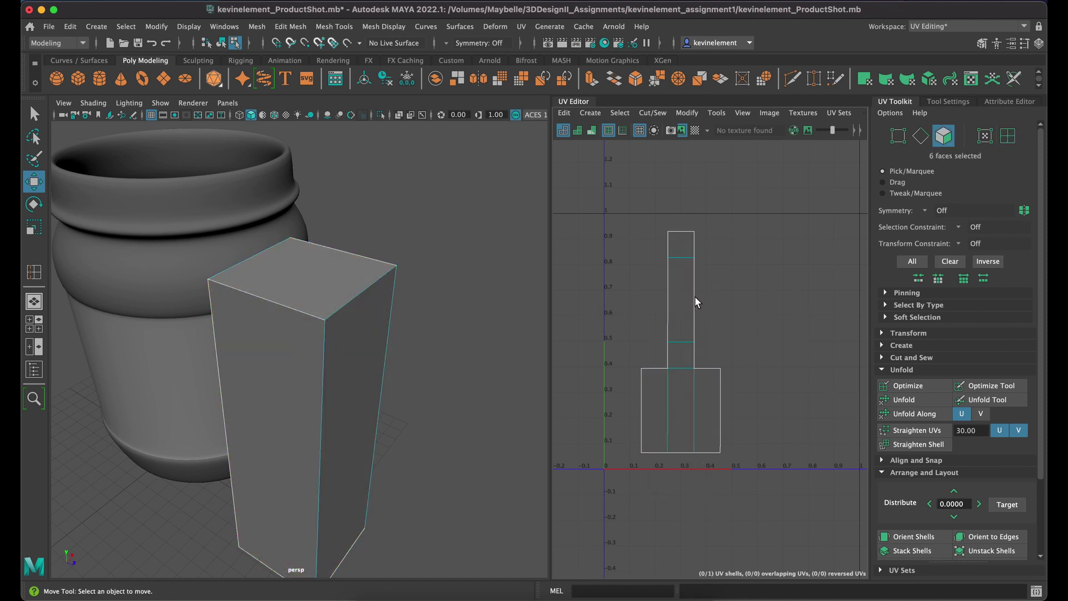
left_click(684, 299)
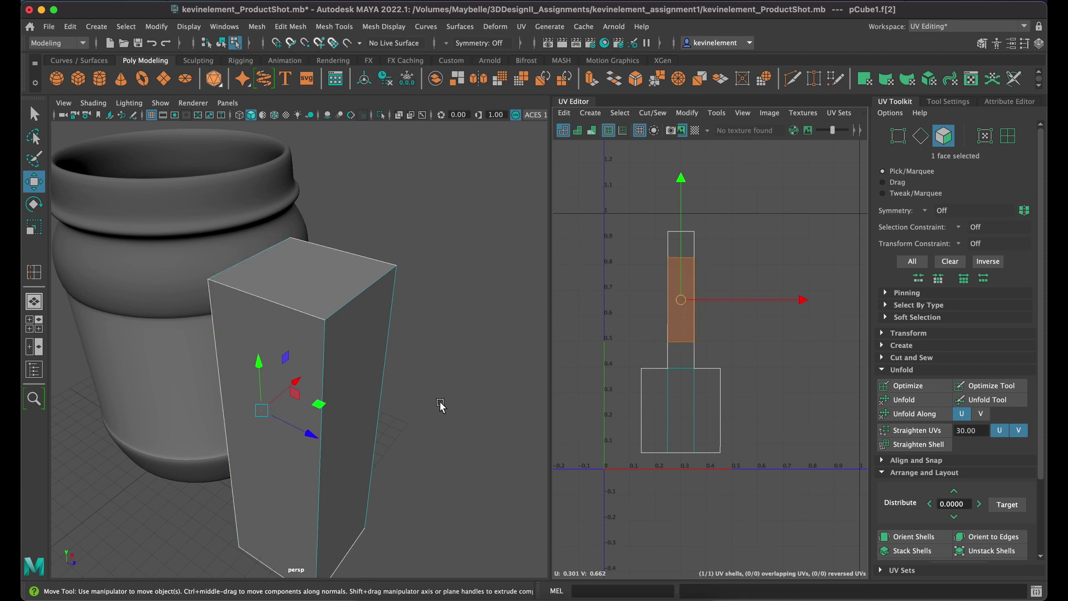
left_click_drag(351, 449, 421, 365, "alt")
scroll(417, 357, "up", 10)
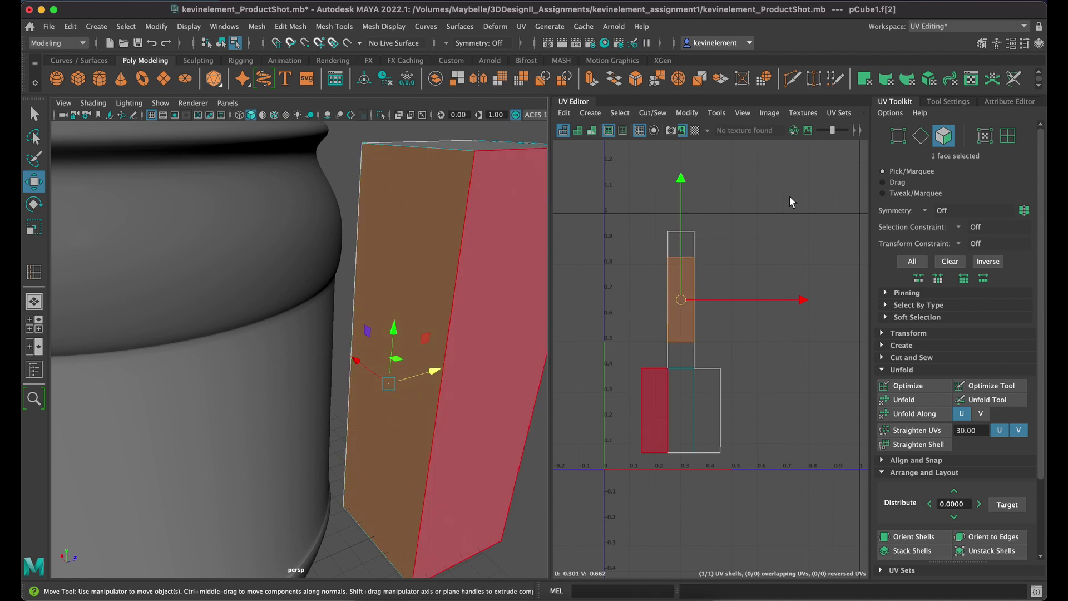
Step: Select the whole UV shell again, show the checker map, and compare its U1V1 lettering with the pattern on the cube
scroll(785, 224, "up", 2)
middle_click_drag(614, 304, 715, 312, "alt")
right_click_drag(715, 312, 676, 296)
left_click(685, 298)
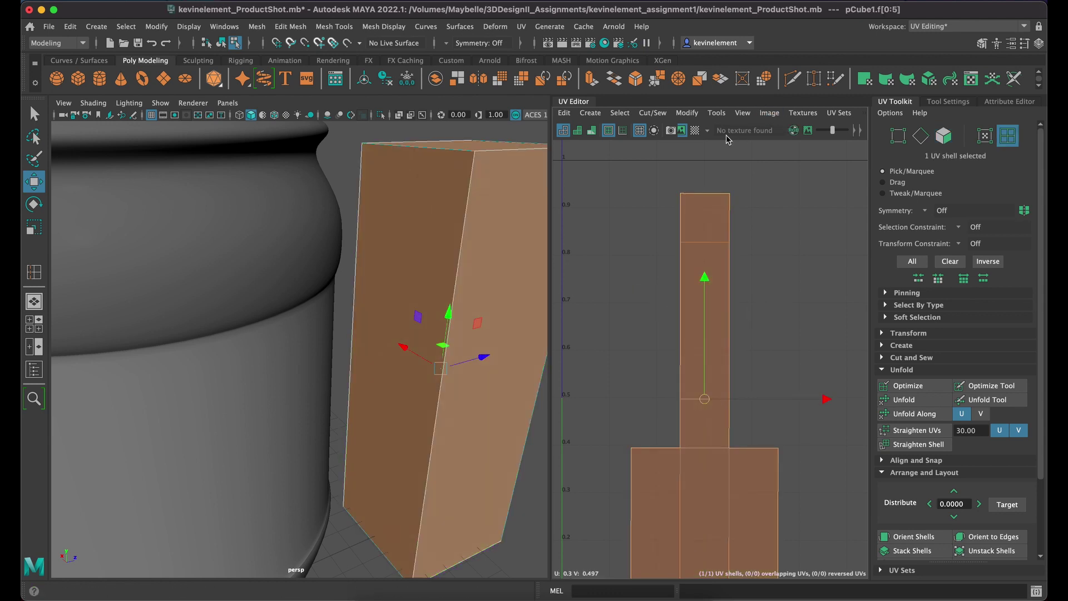
left_click(695, 131)
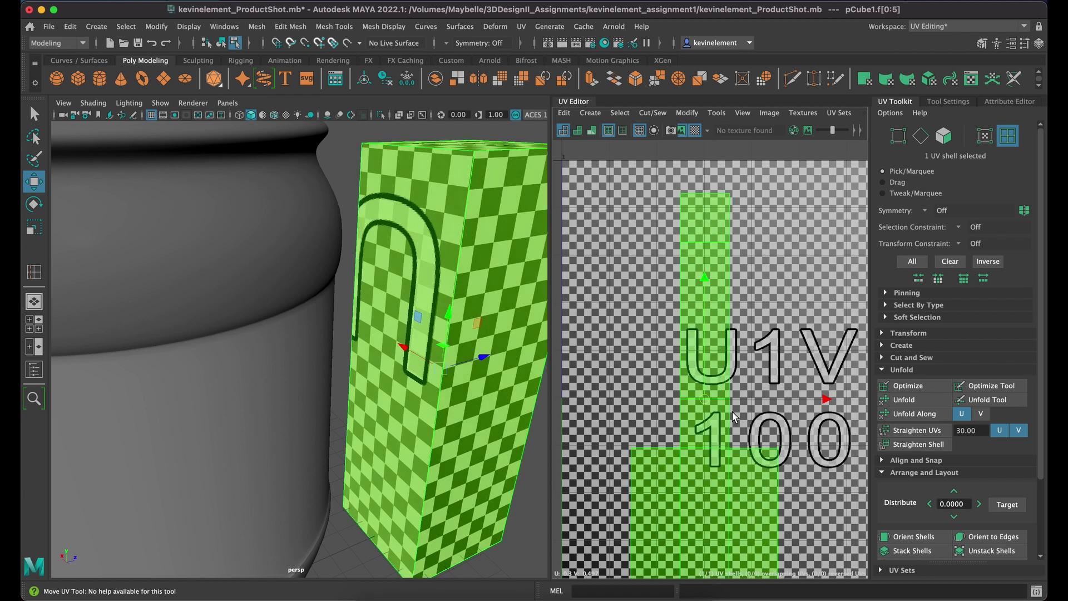
scroll(779, 392, "up", 5)
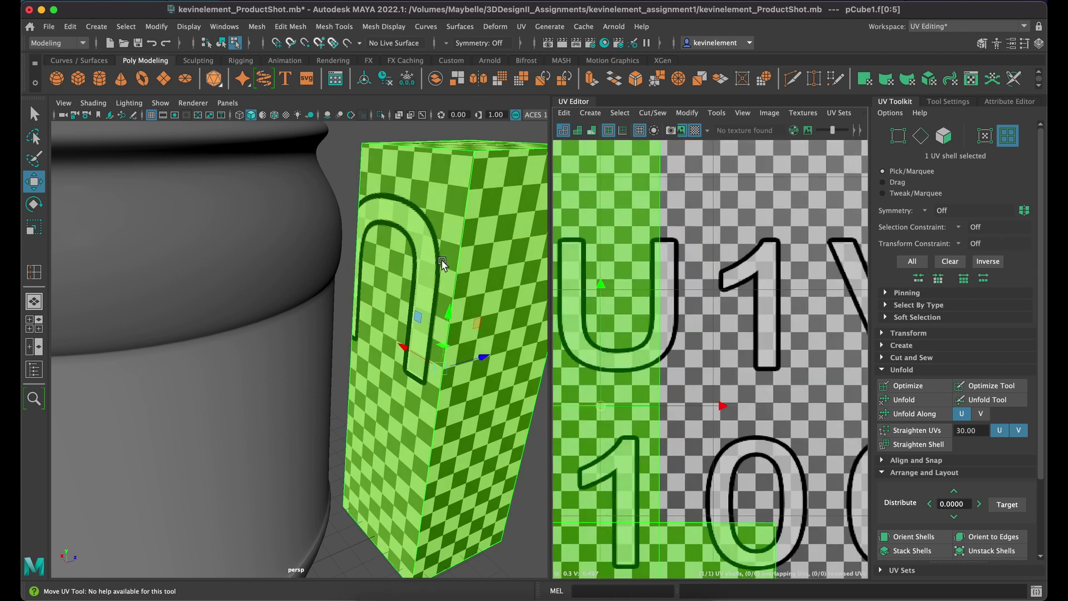
scroll(394, 265, "down", 3)
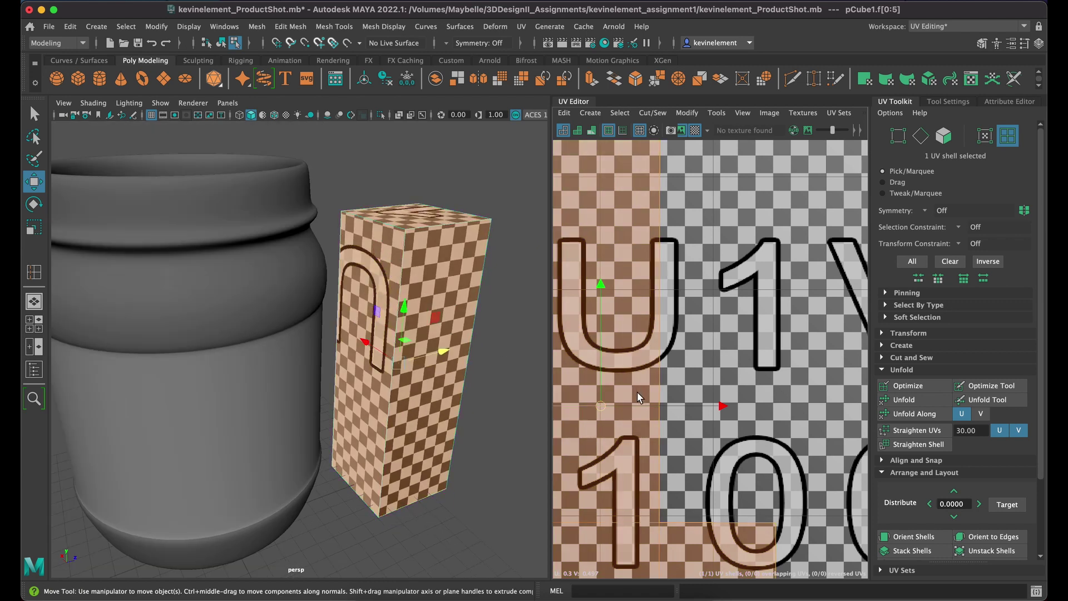
Step: Move the UV shell to about U 0.434, V 0.51, sliding it across the checker lettering
left_click_drag(602, 408, 752, 389)
scroll(752, 389, "down", 3)
scroll(752, 389, "down", 3)
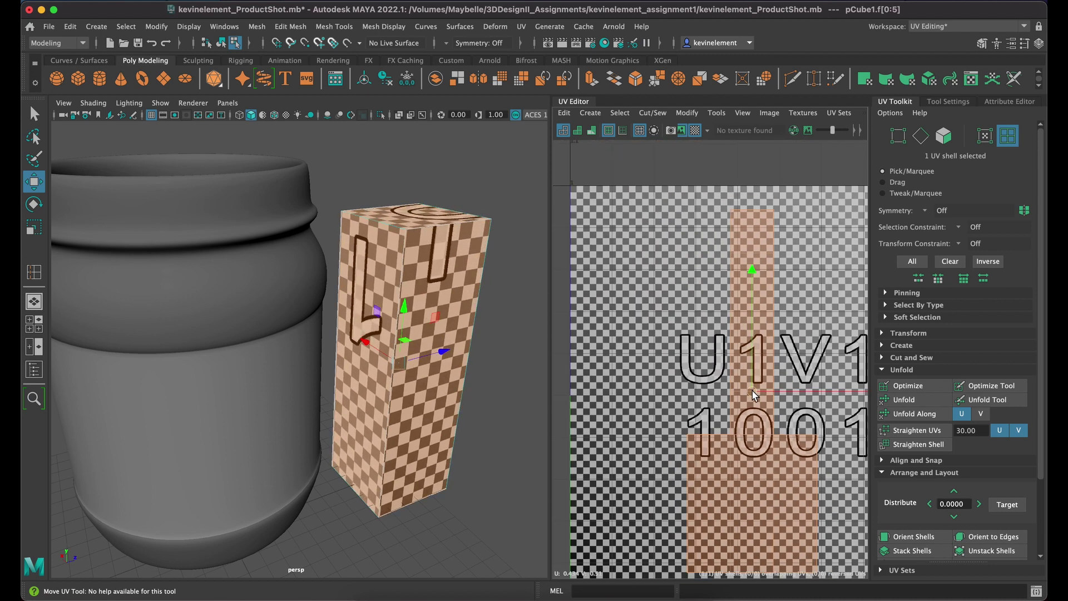
Step: Rotate the UV shell about 180 degrees so its wide section is at the top, and show the checker map again
key("r")
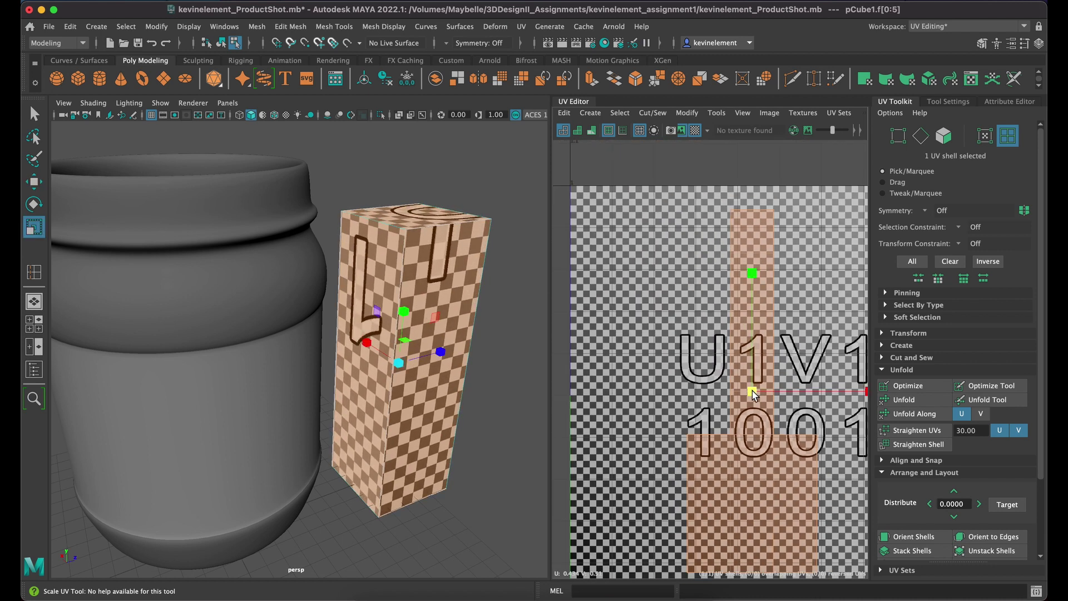
left_click(696, 129)
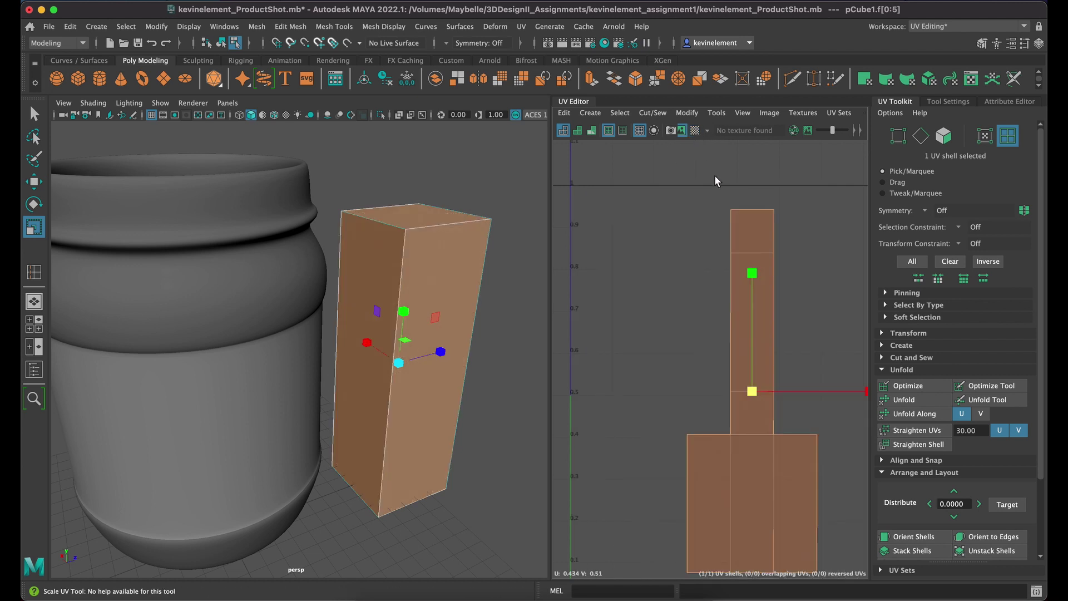
key("e")
left_click(743, 215)
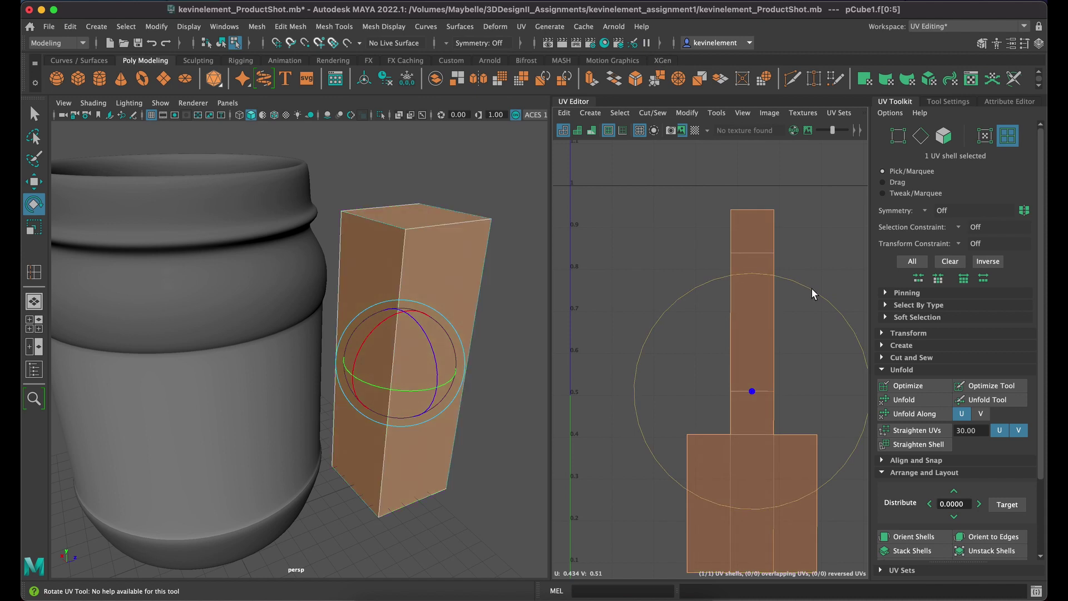
left_click_drag(811, 288, 758, 270)
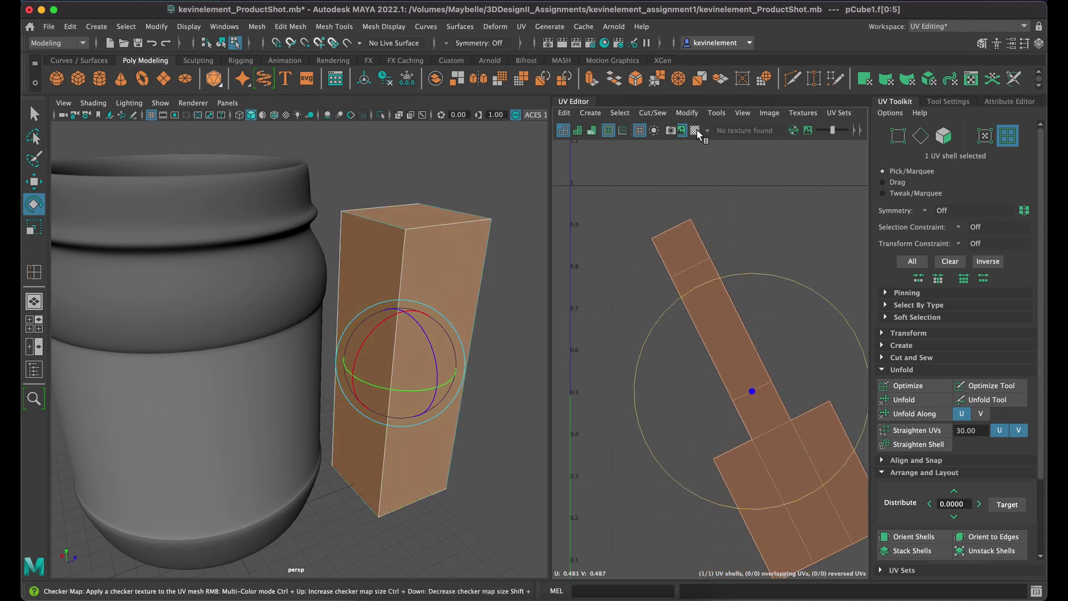
left_click(696, 129)
left_click_drag(810, 267, 623, 261)
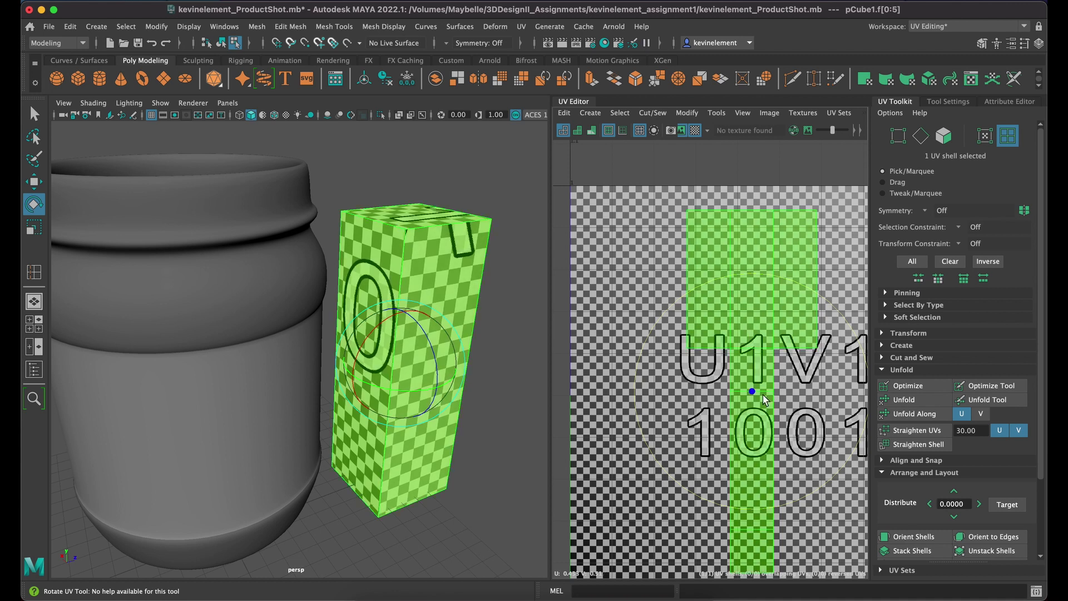
Step: Center the UV shell vertically in the 0 to 1 square at about V 0.515, with the checker map hidden
key("w")
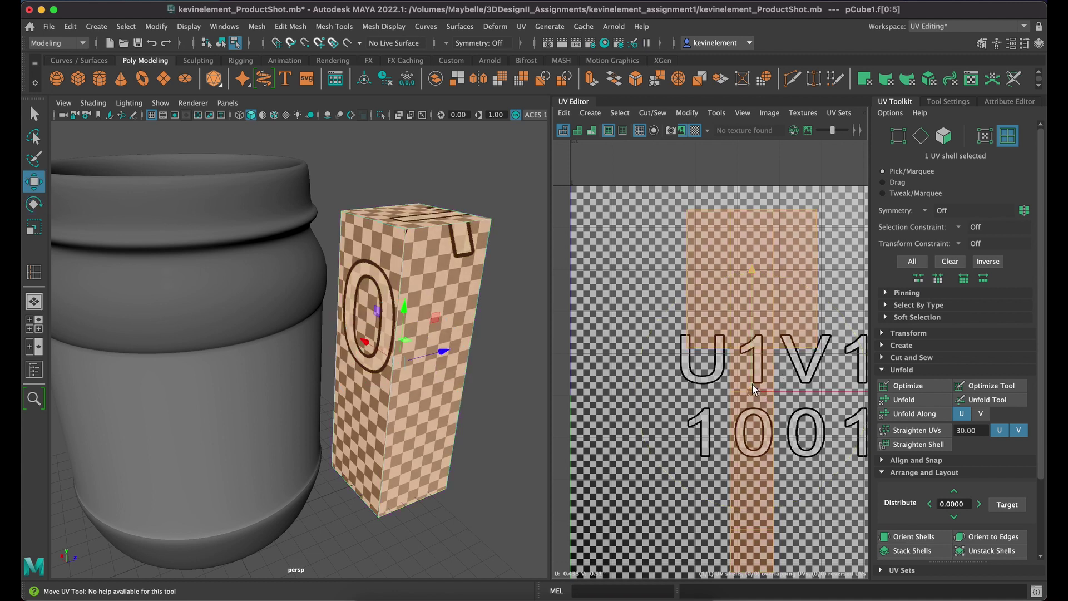
scroll(753, 383, "down", 1)
mouse_move(753, 384)
left_mouse_down()
mouse_move(764, 334)
mouse_move(759, 384)
left_mouse_up()
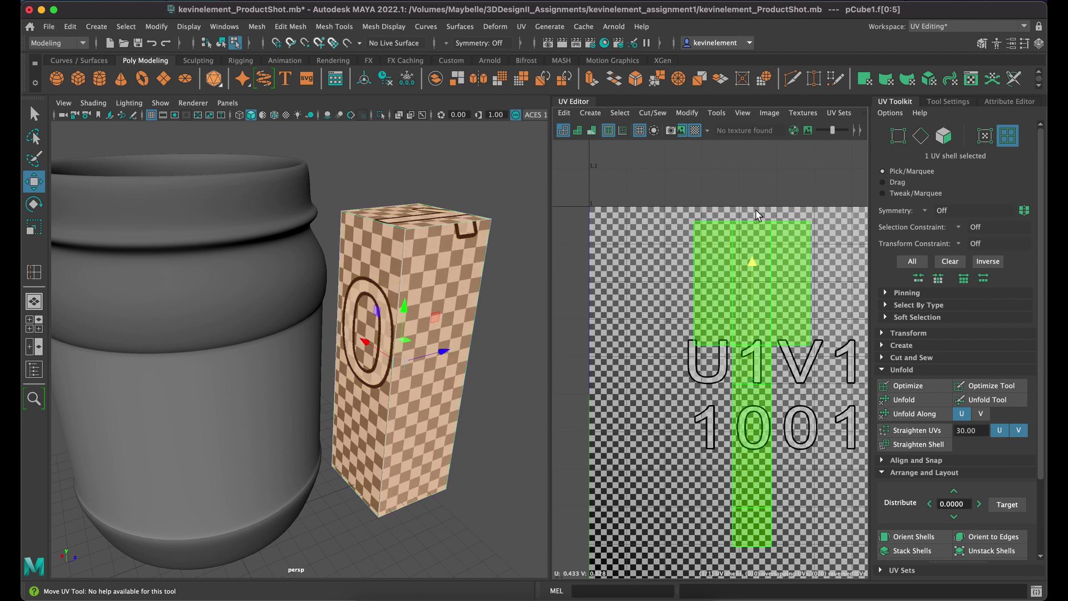
left_click(694, 131)
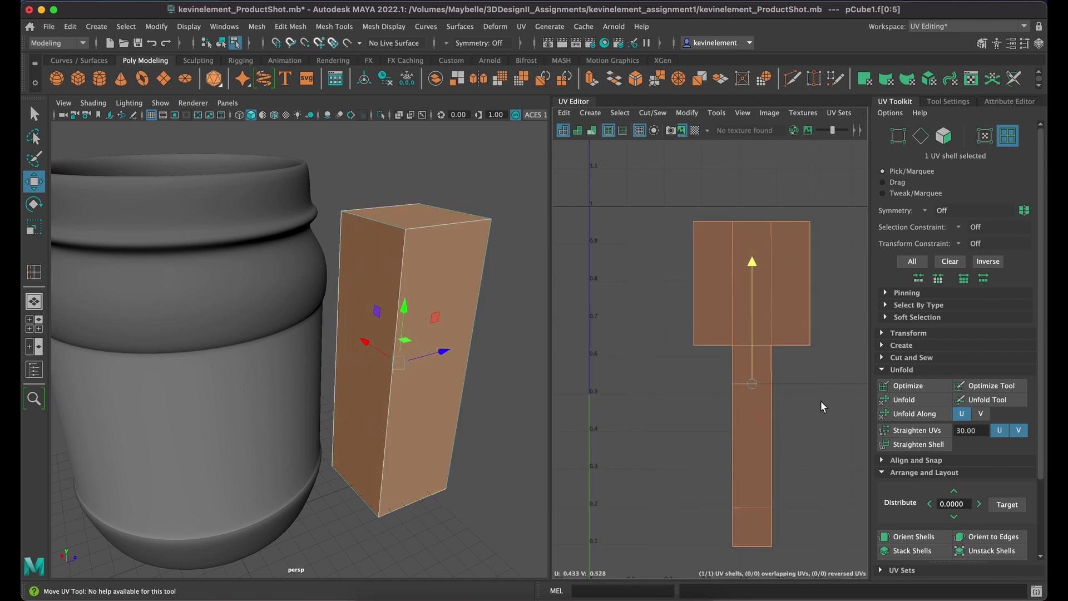
mouse_move(821, 401)
left_mouse_down()
mouse_move(781, 343)
mouse_move(813, 411)
left_mouse_up()
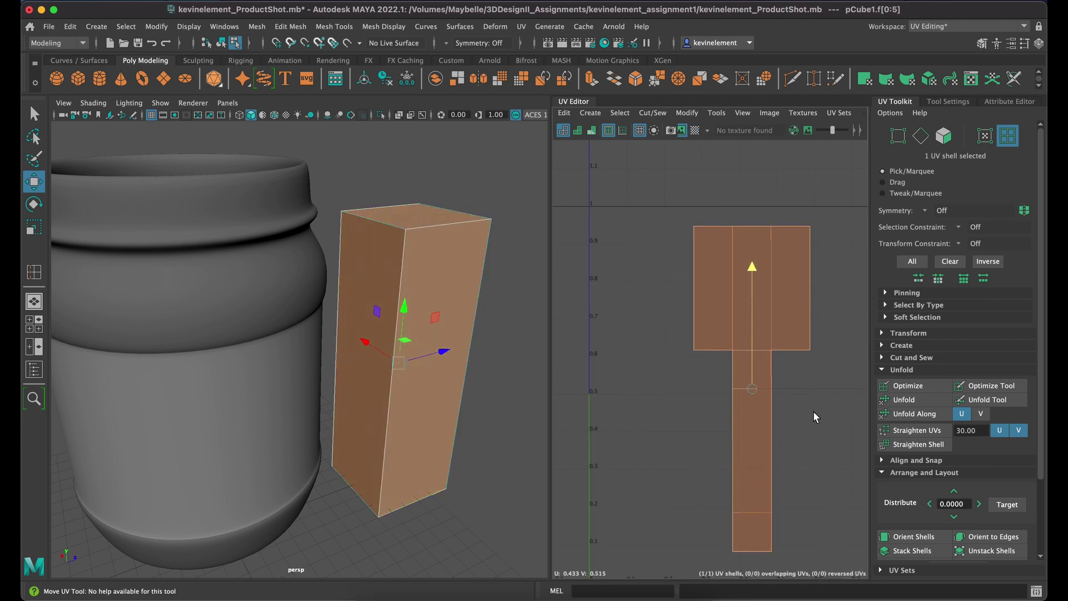
middle_click_drag(816, 420, 737, 338, "alt")
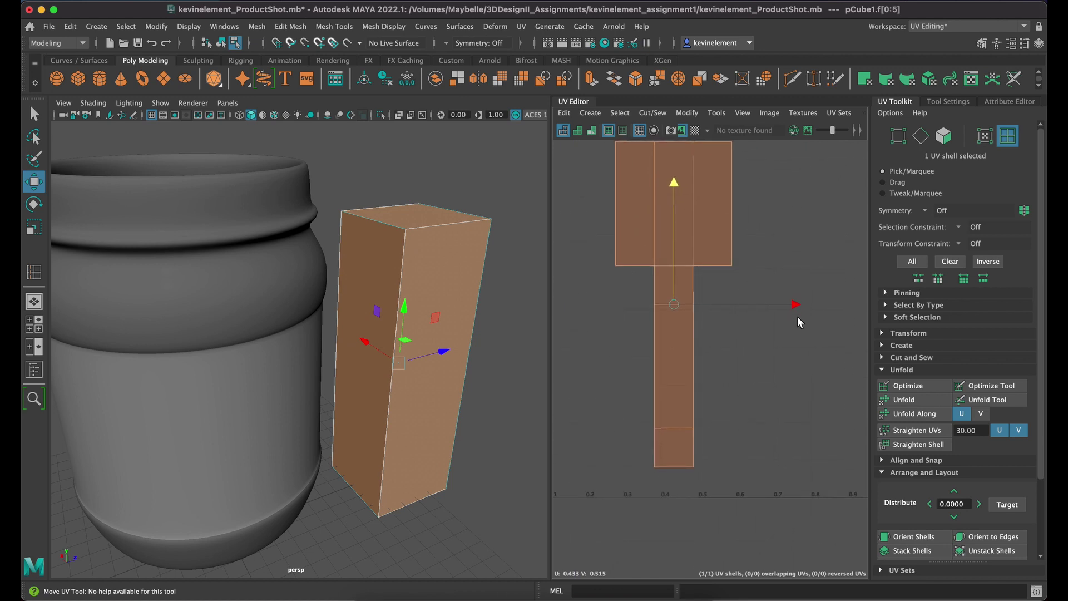
scroll(746, 332, "down", 2)
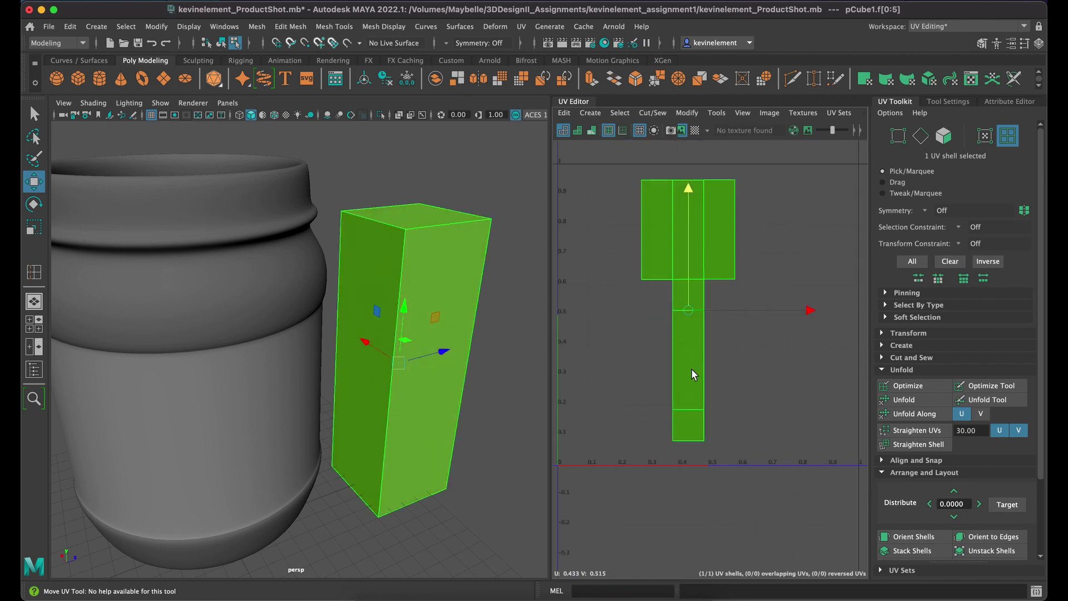
scroll(566, 210, "down", 1)
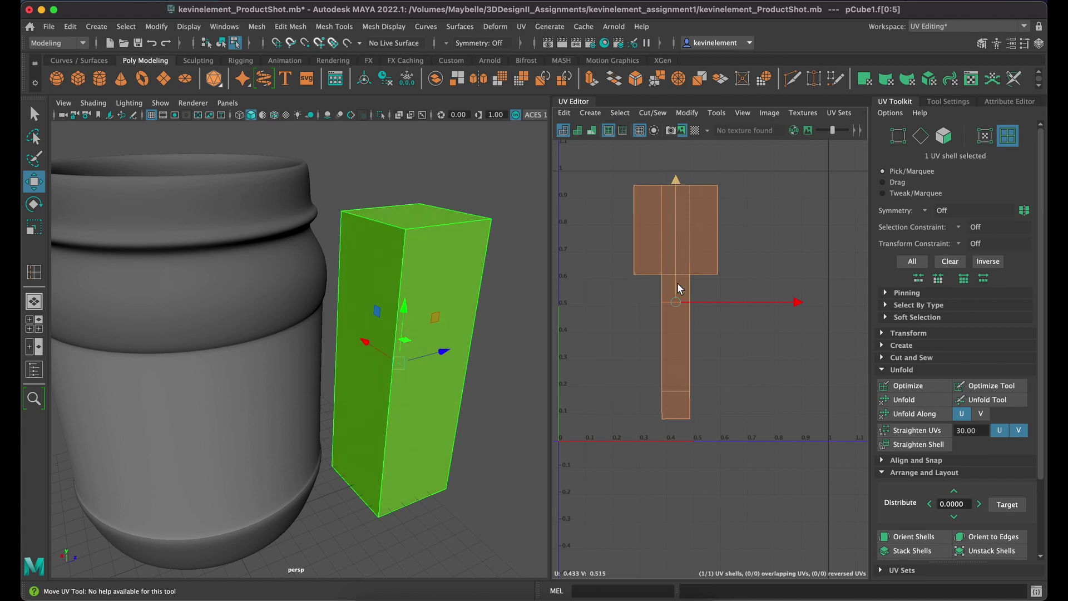
Step: Scale the UV shell up uniformly until it nearly fills the 0 to 1 square's height, and clear the selection
key("r")
left_click_drag(677, 296, 731, 318)
left_click(745, 335)
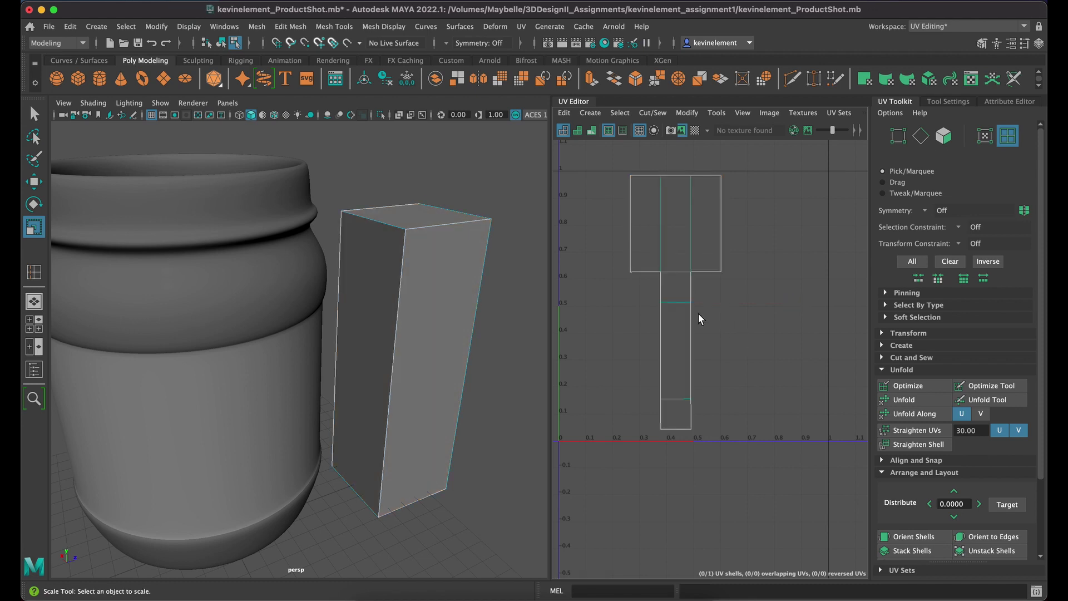
left_click(674, 279)
left_click(835, 271)
Step: Apply Layout to the cube's whole UV shell, and straighten its UVs in U and V with a 30.00 tolerance
left_click_drag(1041, 429, 1037, 516)
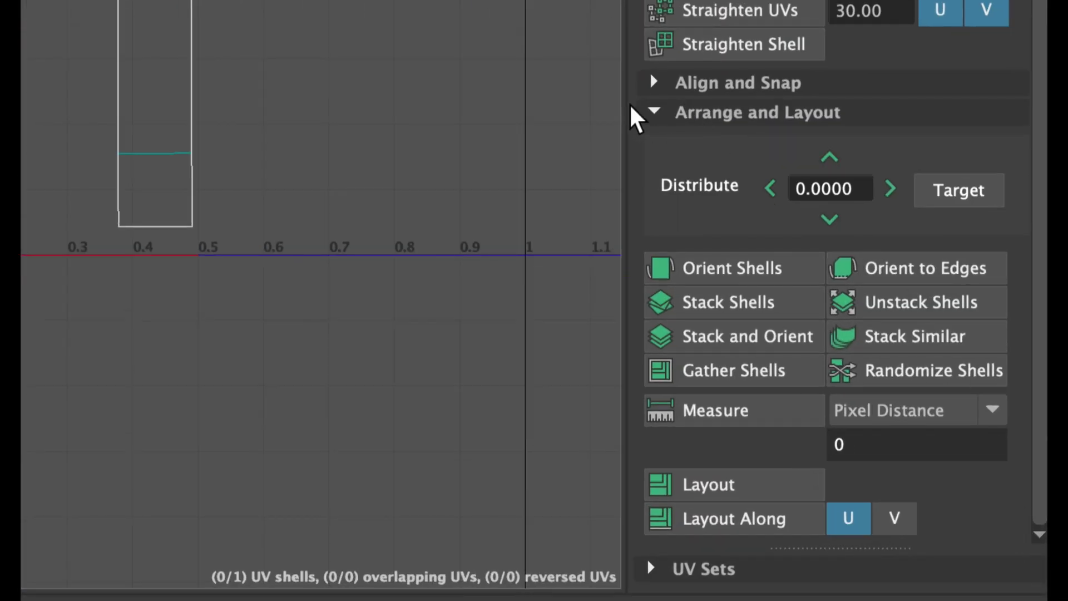
left_click(657, 114)
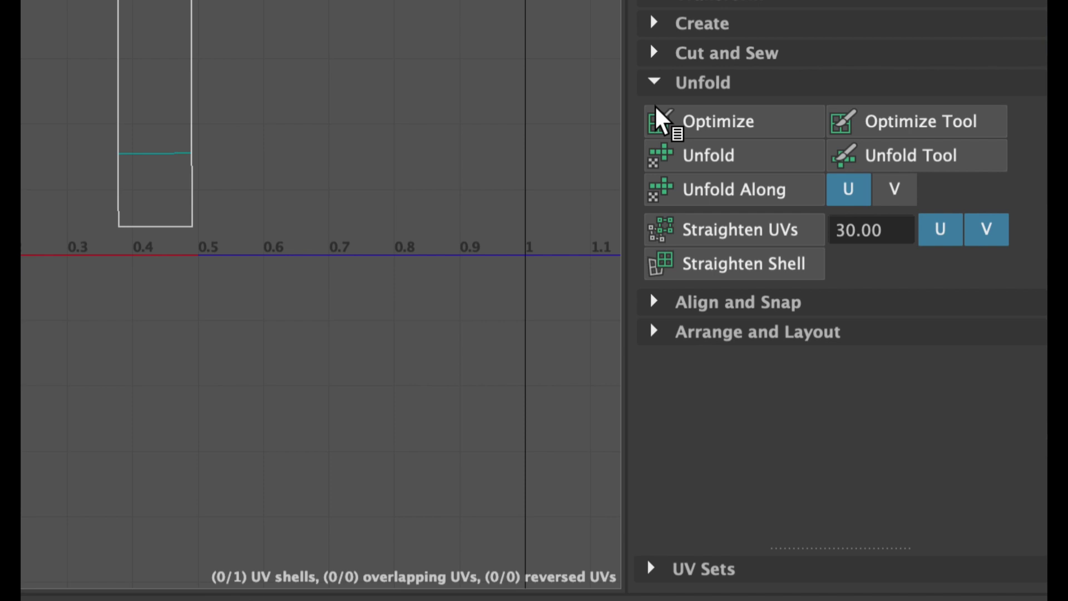
left_click(654, 332)
scroll(712, 428, "down", 4)
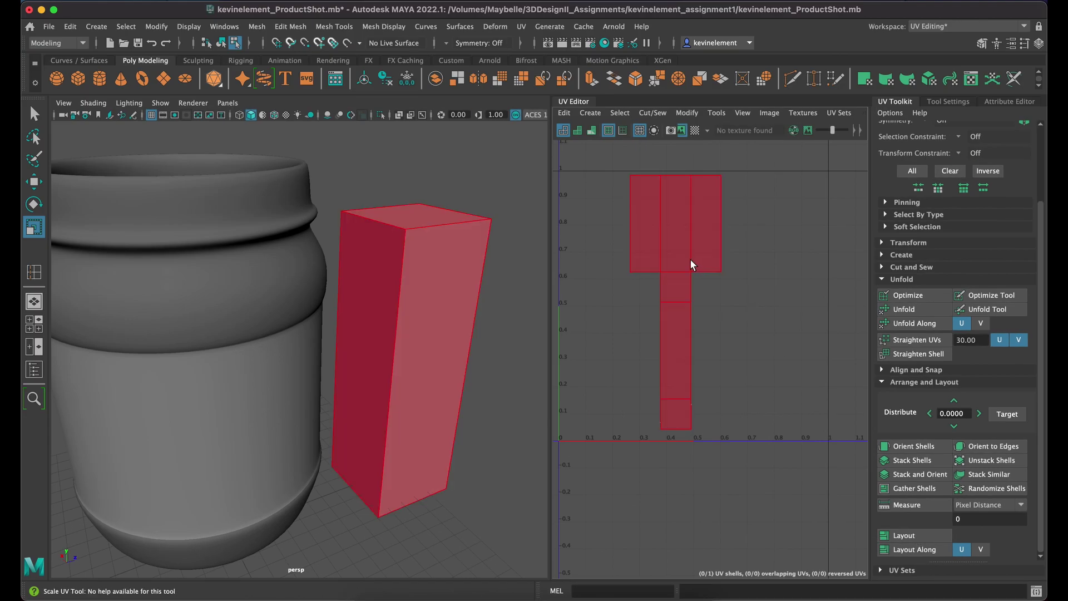
left_click(689, 259)
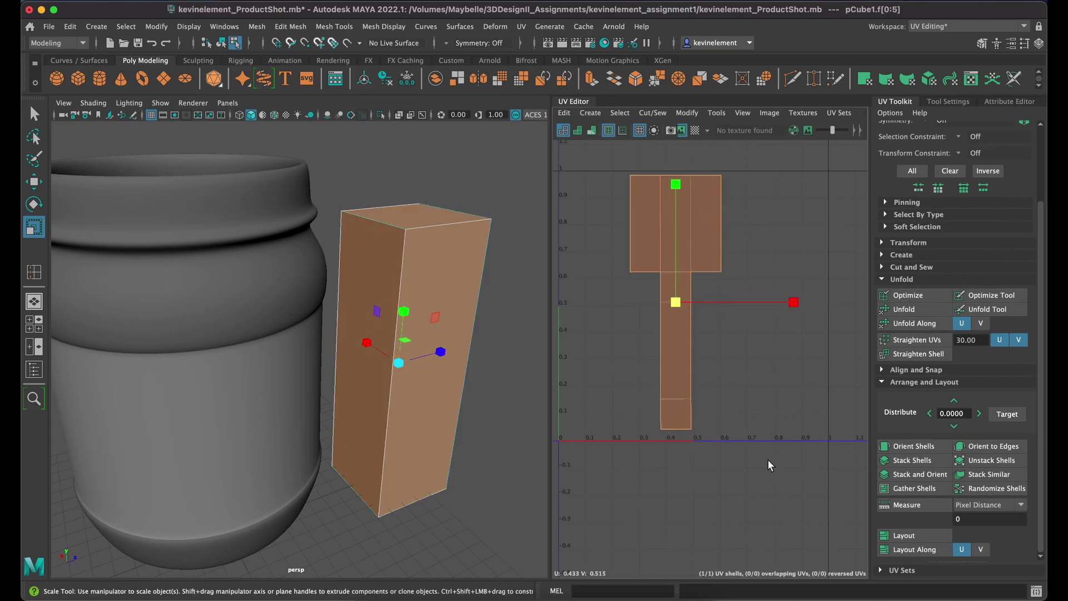
left_click(917, 536)
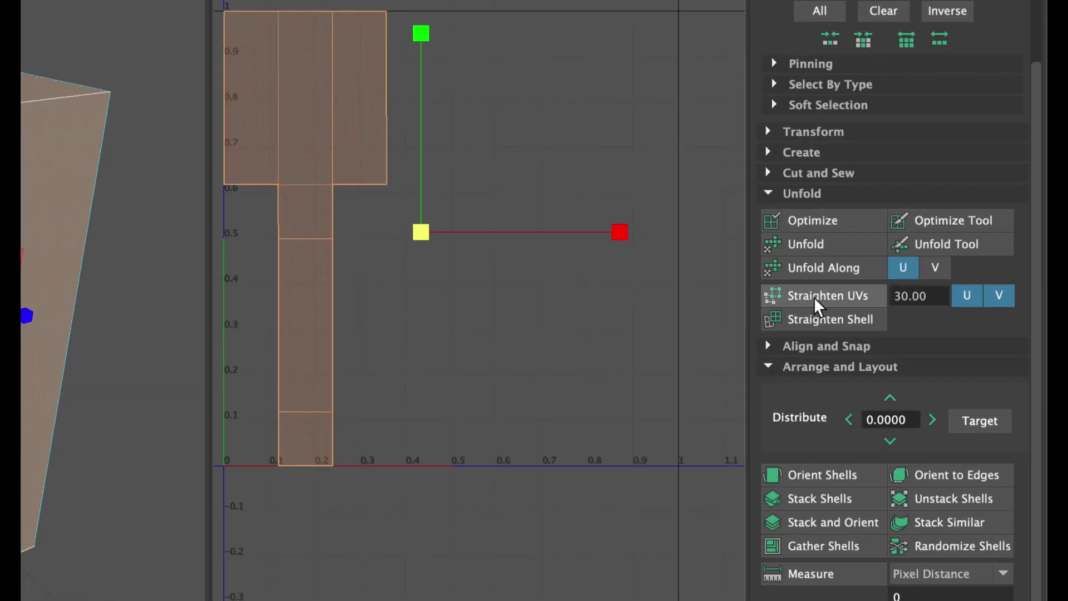
left_click(810, 295)
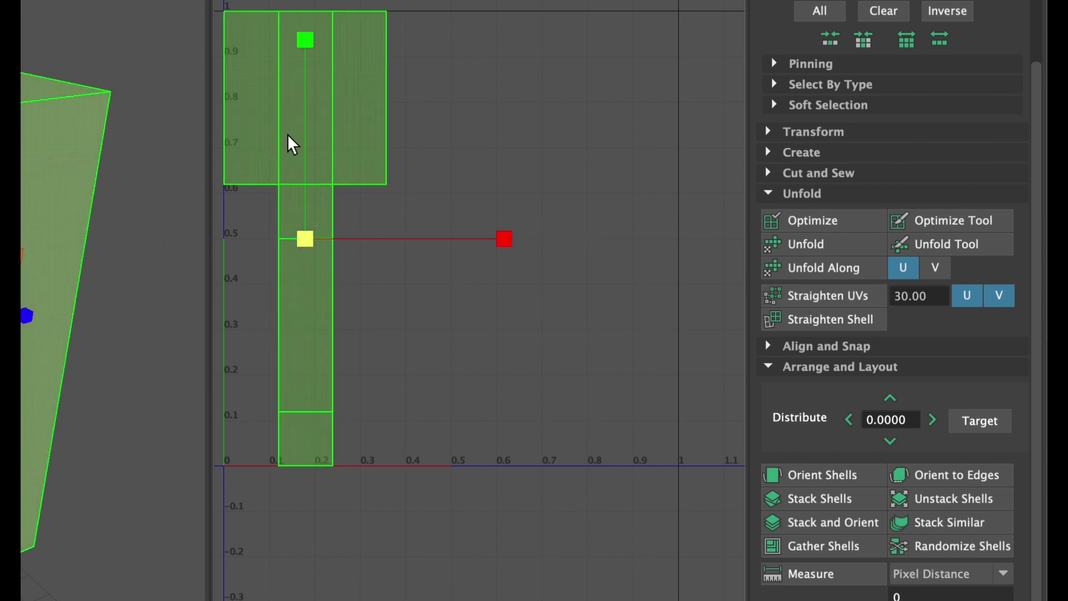
left_click(478, 346)
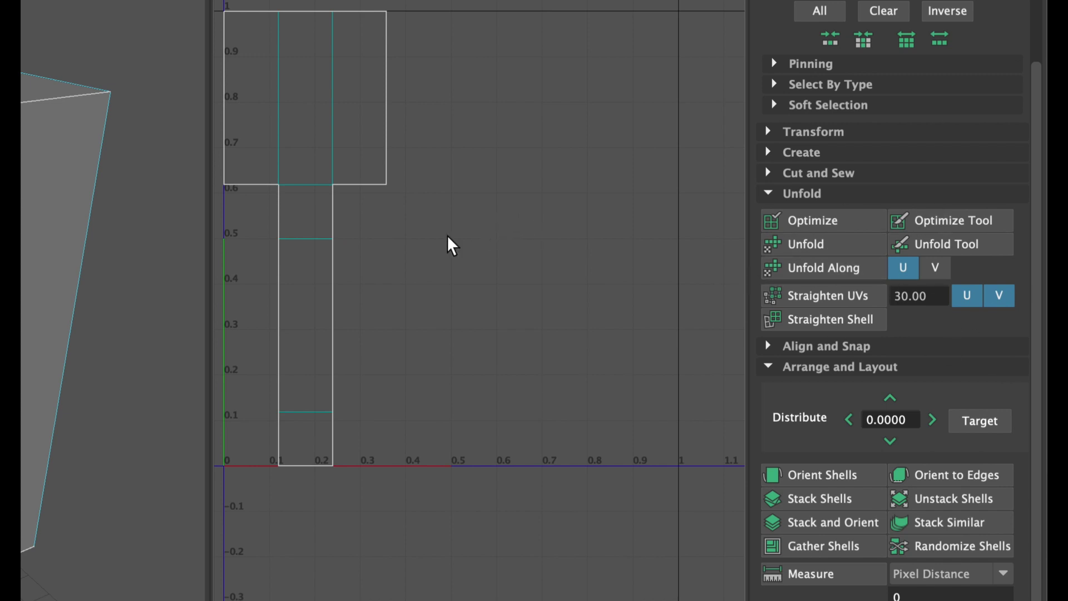
Step: Return the sample cube to object mode and hide it
left_click(305, 134)
left_click_drag(306, 242, 303, 241)
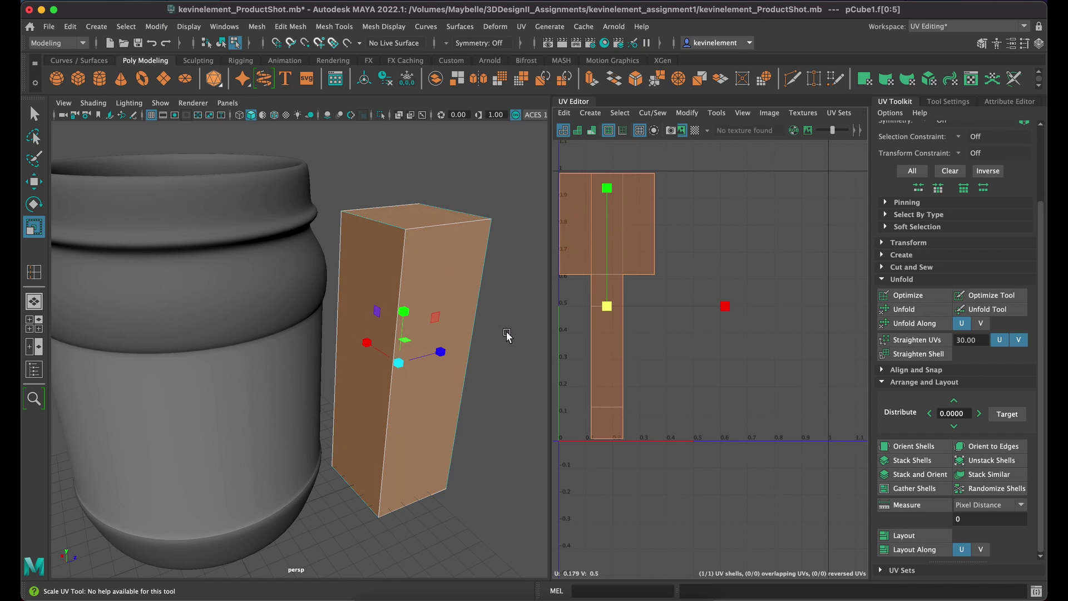
key("F8")
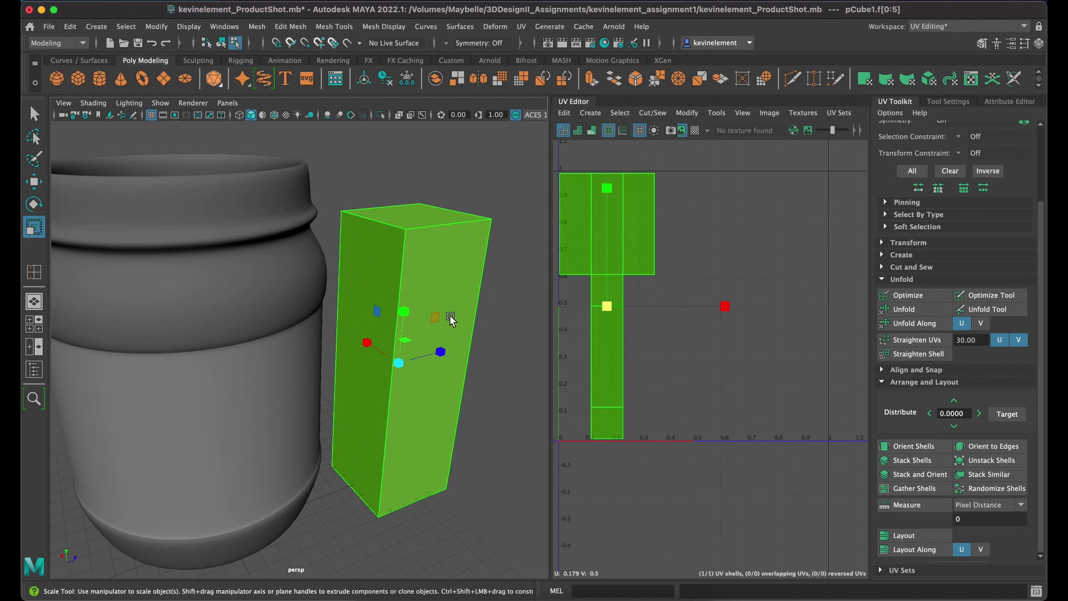
left_click(493, 348)
right_click(419, 277)
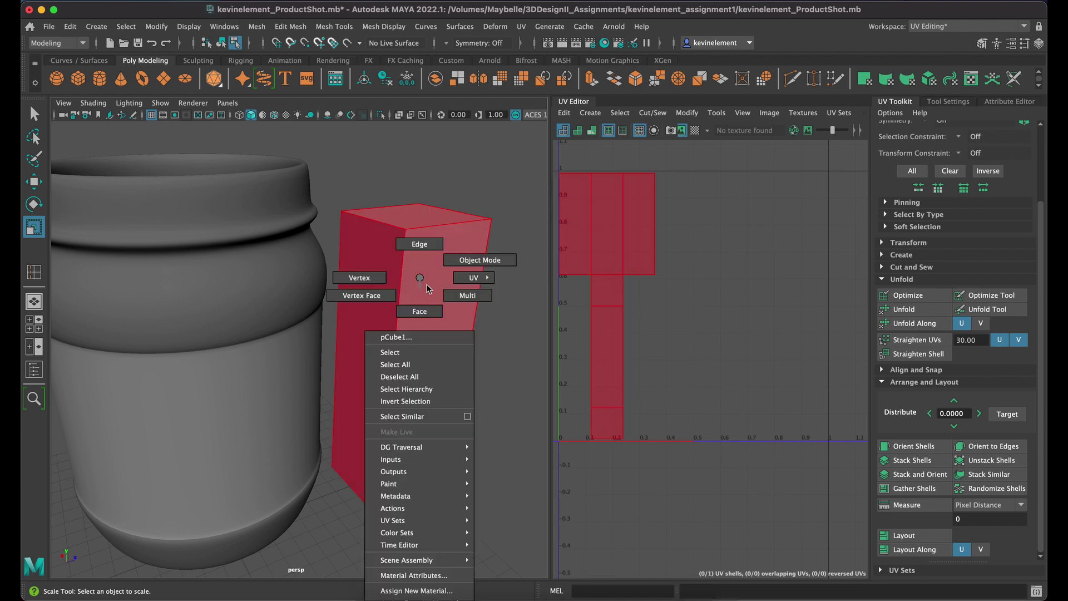
left_click(480, 260)
key("h")
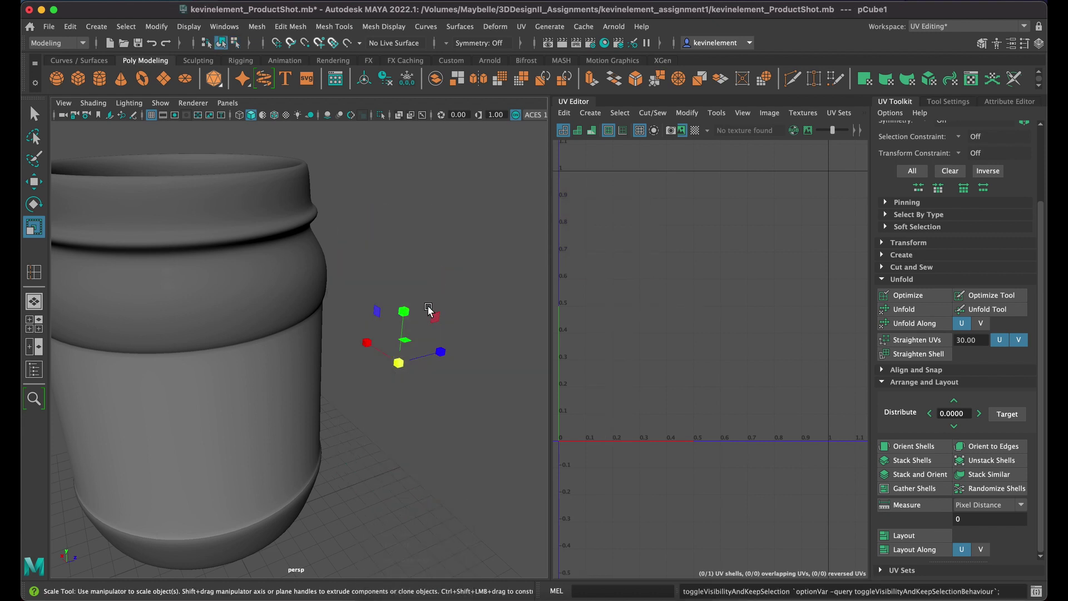
Step: Select the glass jar and frame it in the perspective view
left_click(254, 311)
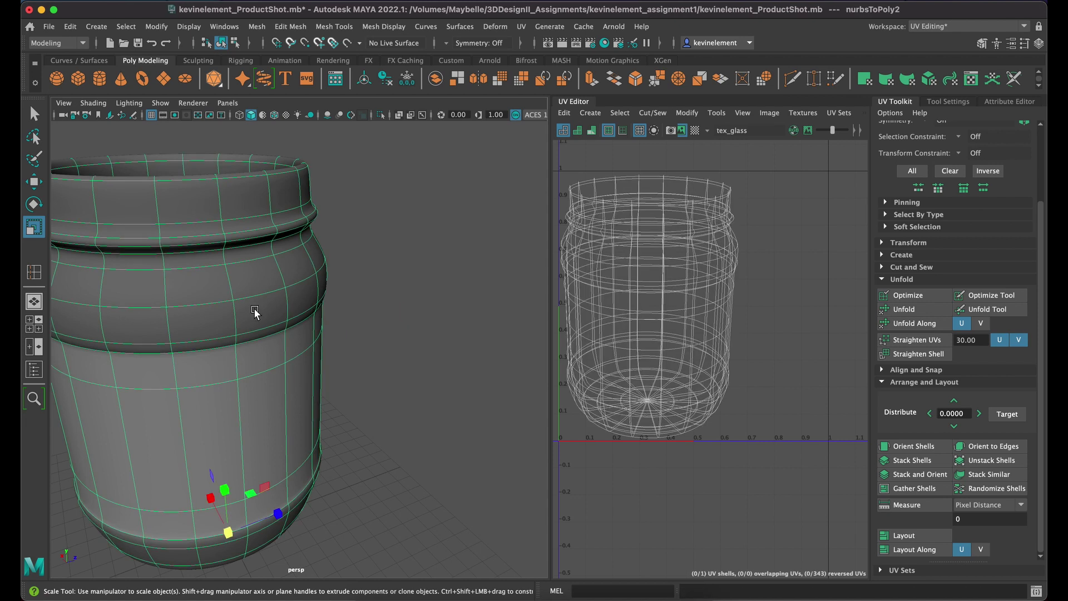
key("f")
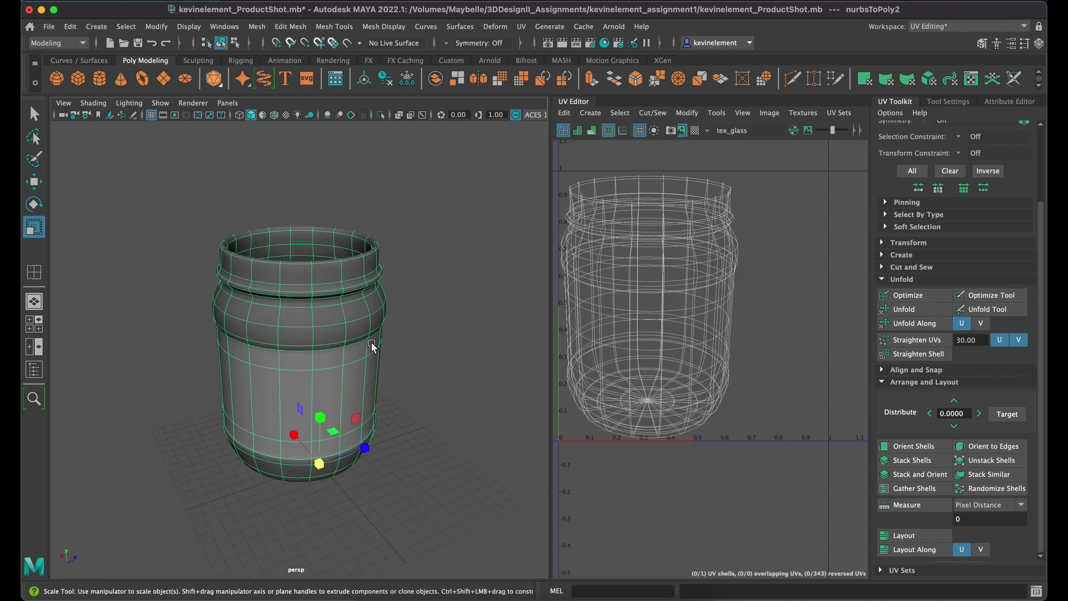
left_click(393, 324)
left_click(361, 324)
Step: Switch the jar to face selection and select all of its faces
mouse_move(303, 277)
right_mouse_down()
mouse_move(306, 328)
mouse_move(333, 298)
mouse_move(307, 282)
right_mouse_up()
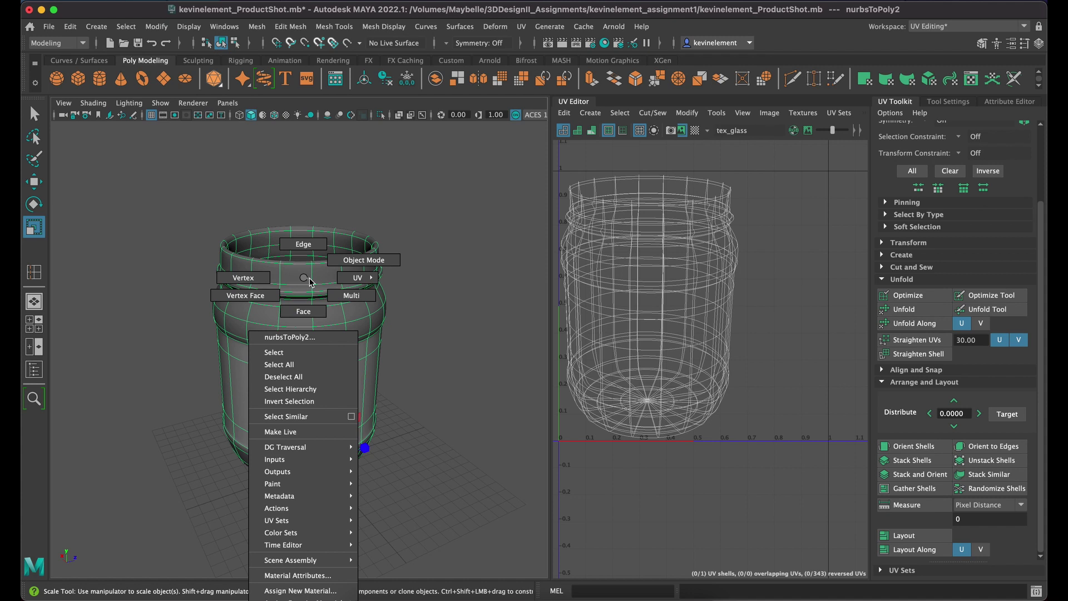
right_click_drag(310, 279, 307, 279)
mouse_move(307, 282)
right_mouse_down()
mouse_move(330, 266)
mouse_move(305, 300)
mouse_move(269, 261)
mouse_move(356, 277)
mouse_move(247, 278)
mouse_move(360, 277)
mouse_move(367, 267)
mouse_move(303, 279)
right_mouse_up()
right_click(309, 278)
left_click(306, 280)
right_click(305, 280)
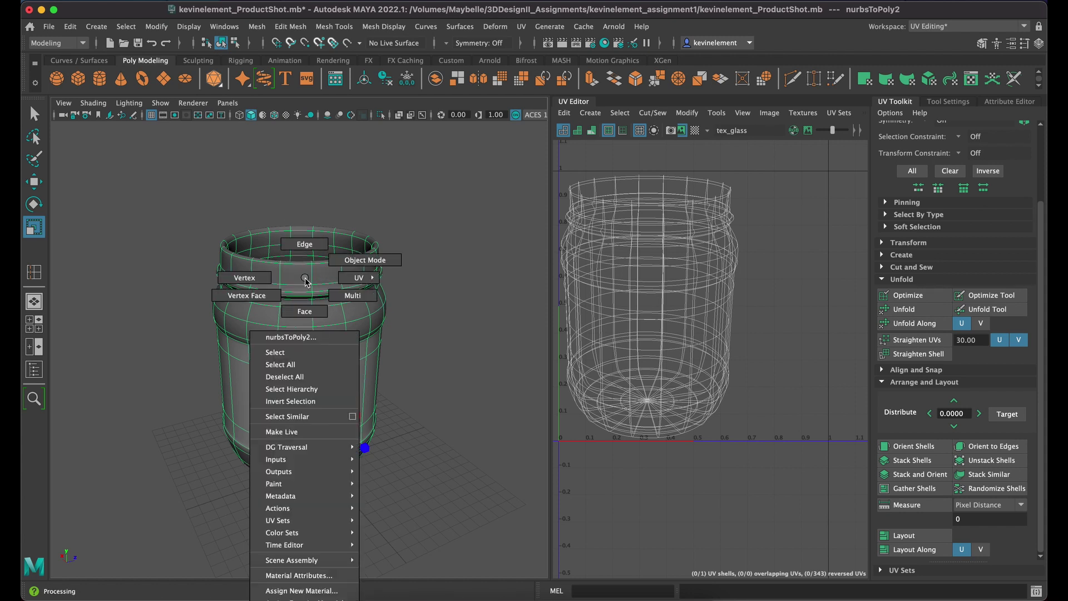
left_click(304, 311)
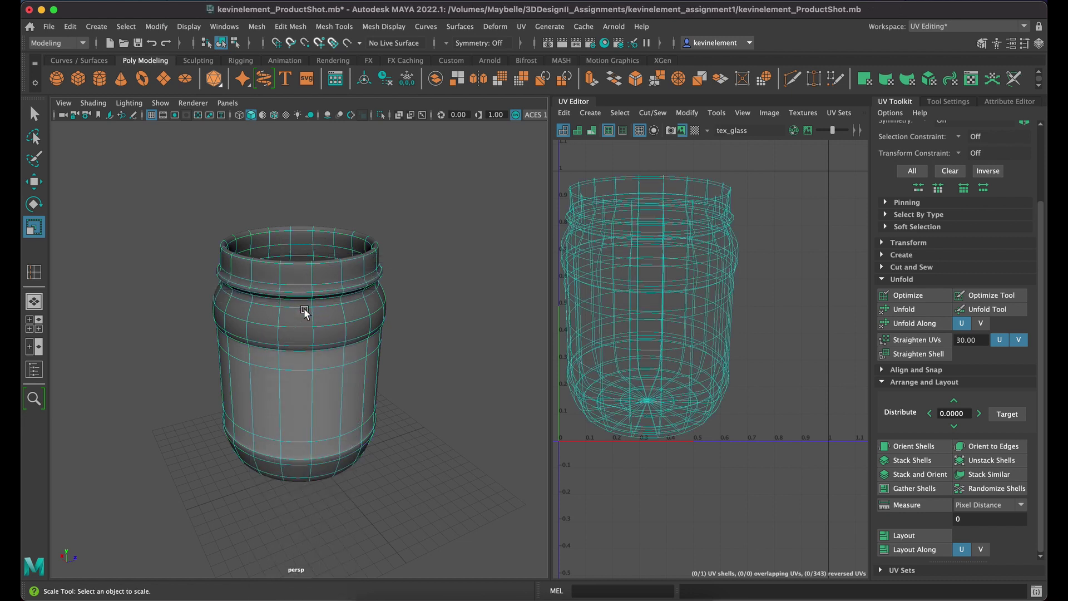
left_click(309, 322)
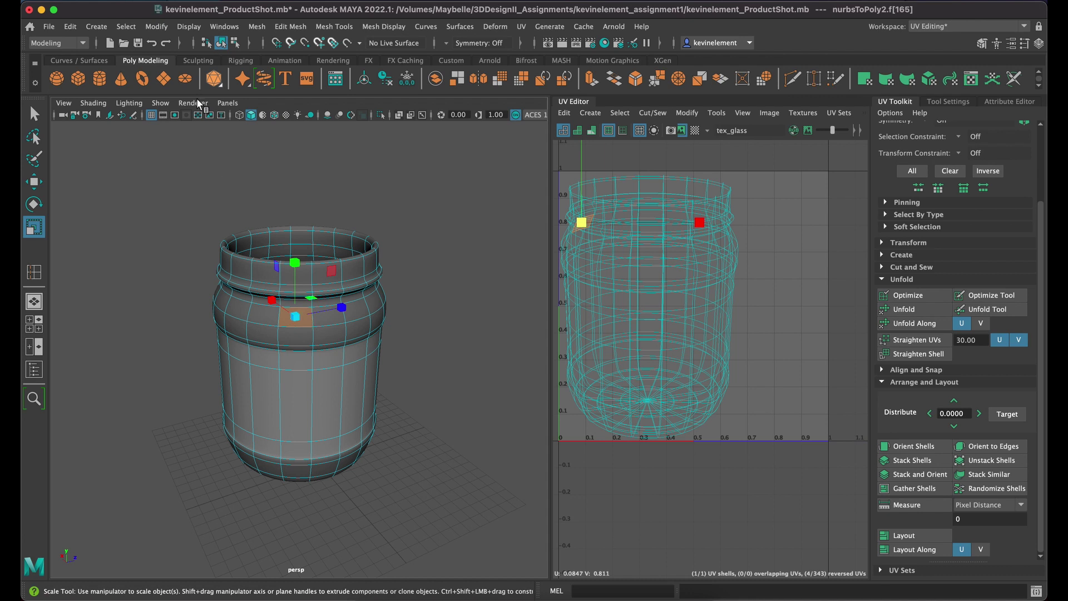
left_click(126, 27)
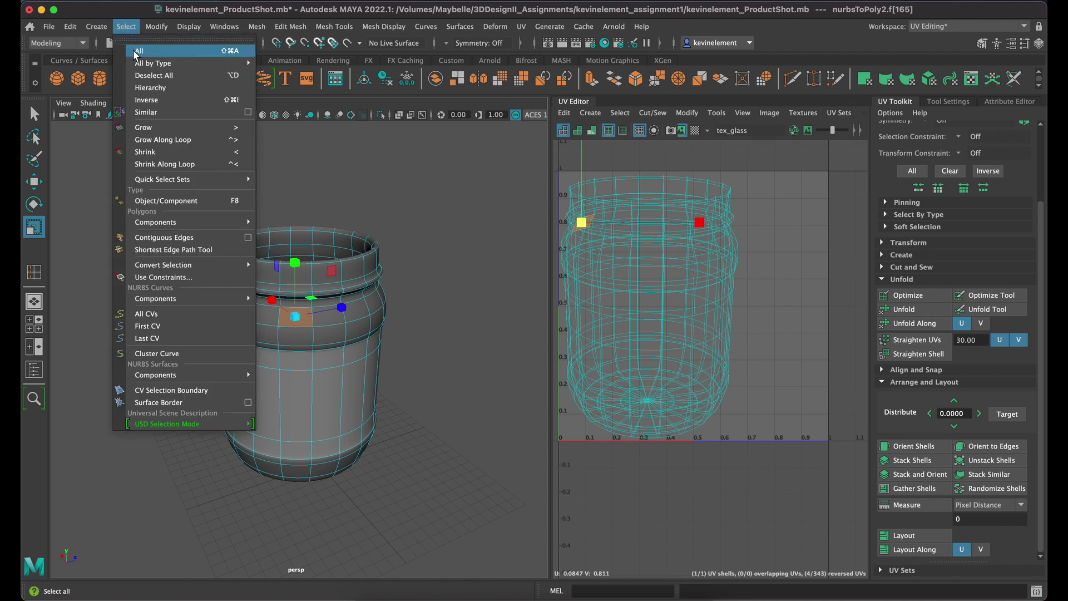
left_click(137, 51)
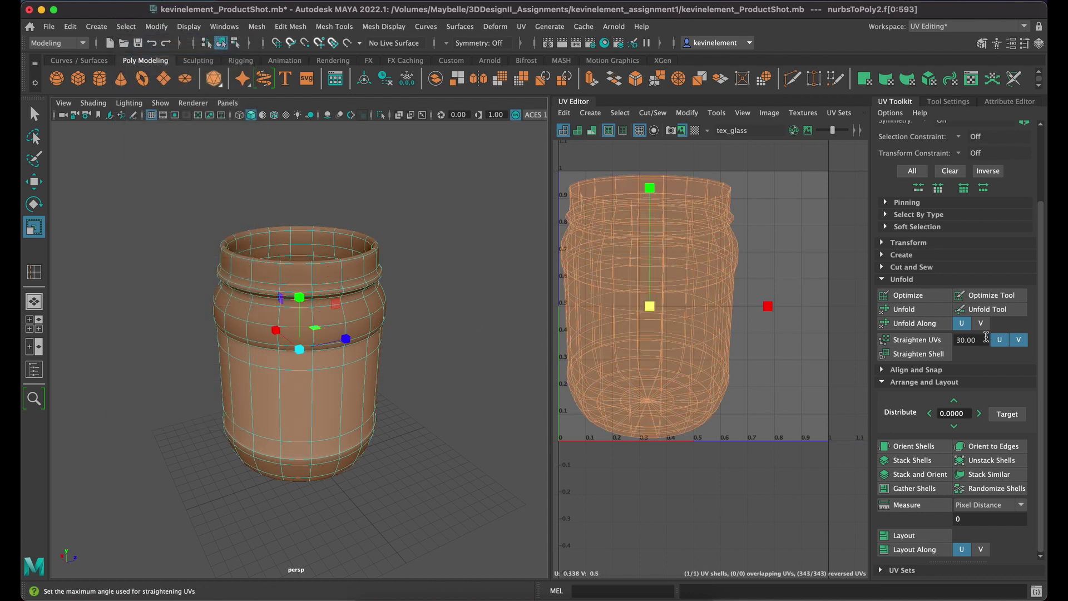
Step: Create new UVs for all of the jar's faces with the Automatic projection
scroll(975, 248, "up", 3)
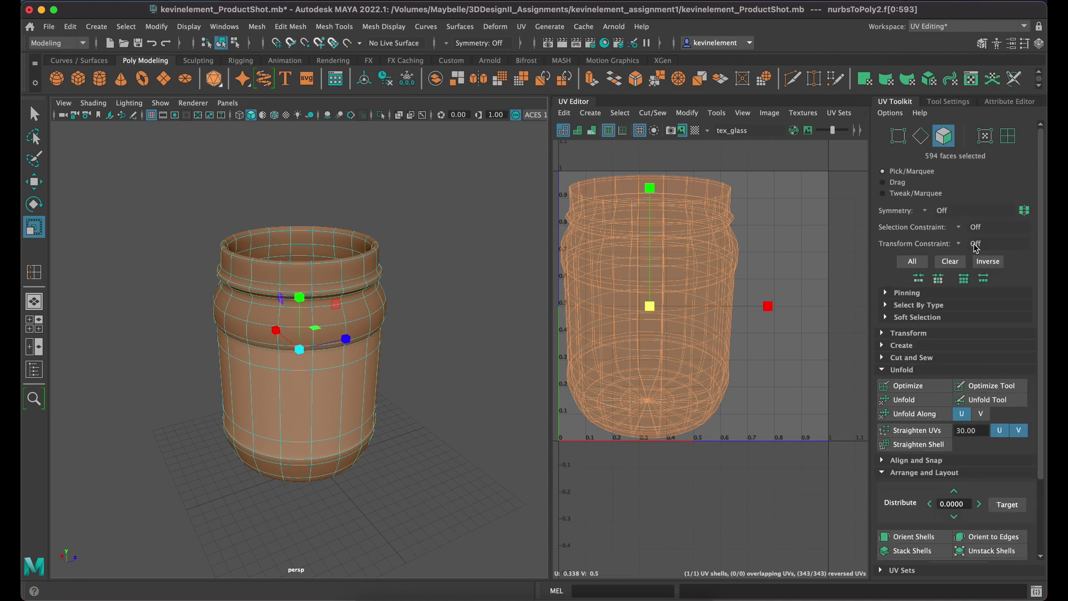
left_click(884, 370)
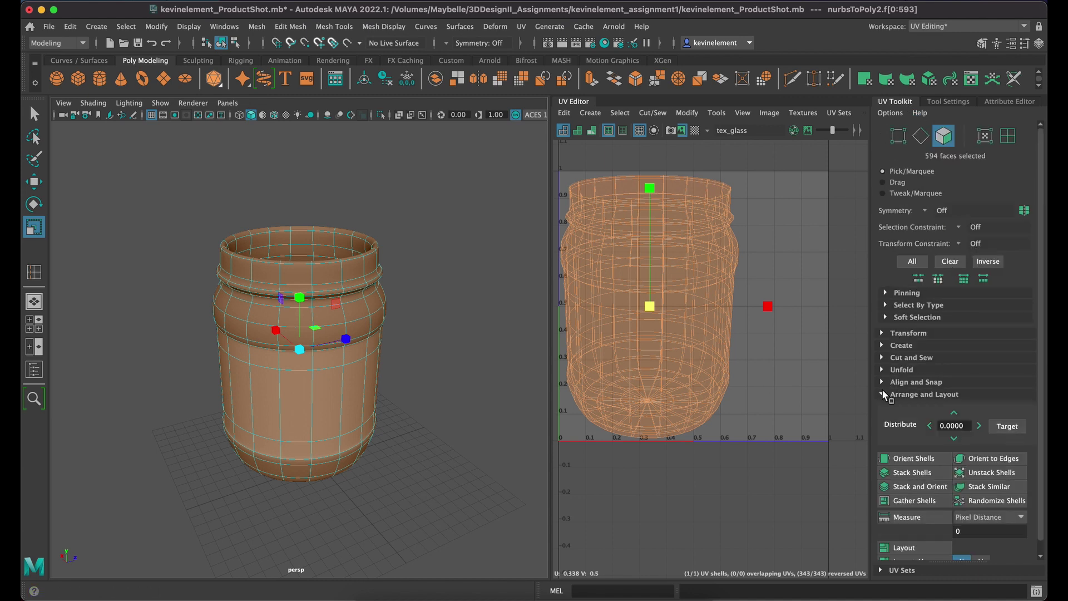
left_click(884, 394)
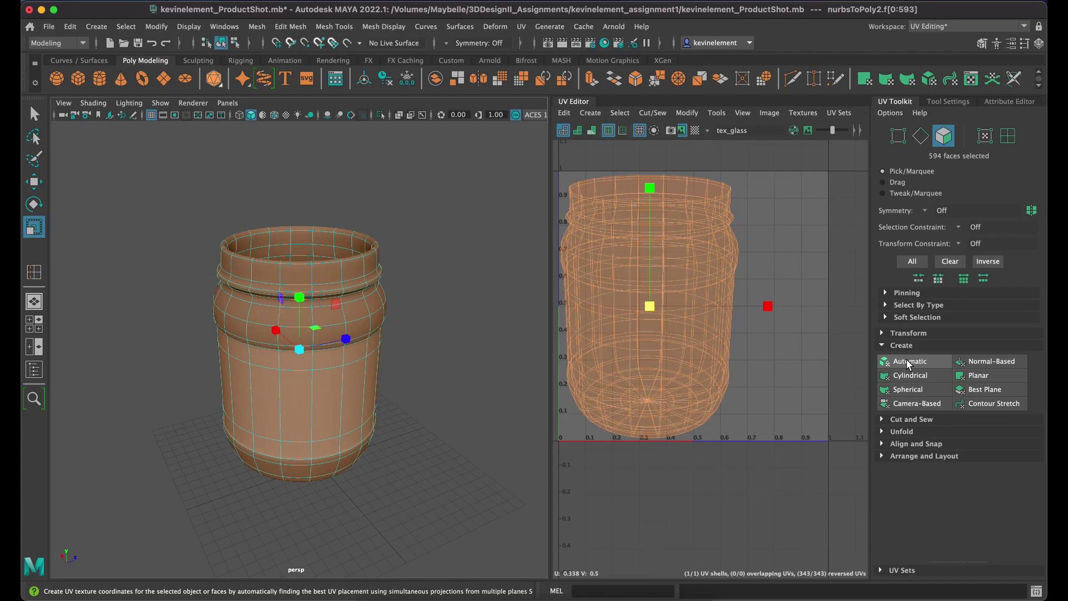
left_click(908, 362)
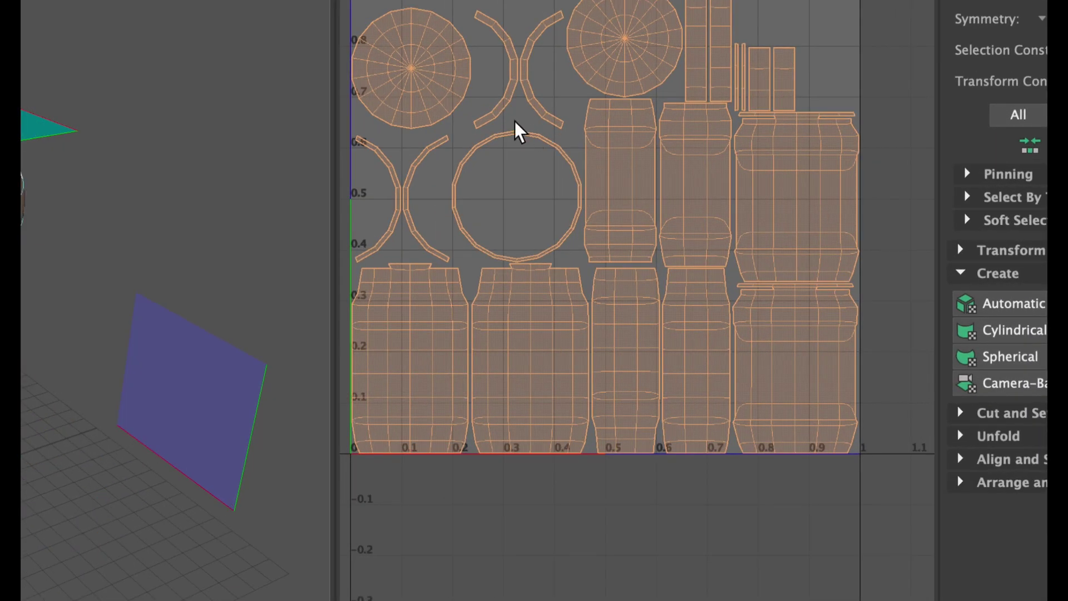
Step: Clear the face selection and examine where the automatic projection's seams and shells lie on the jar
key("F8")
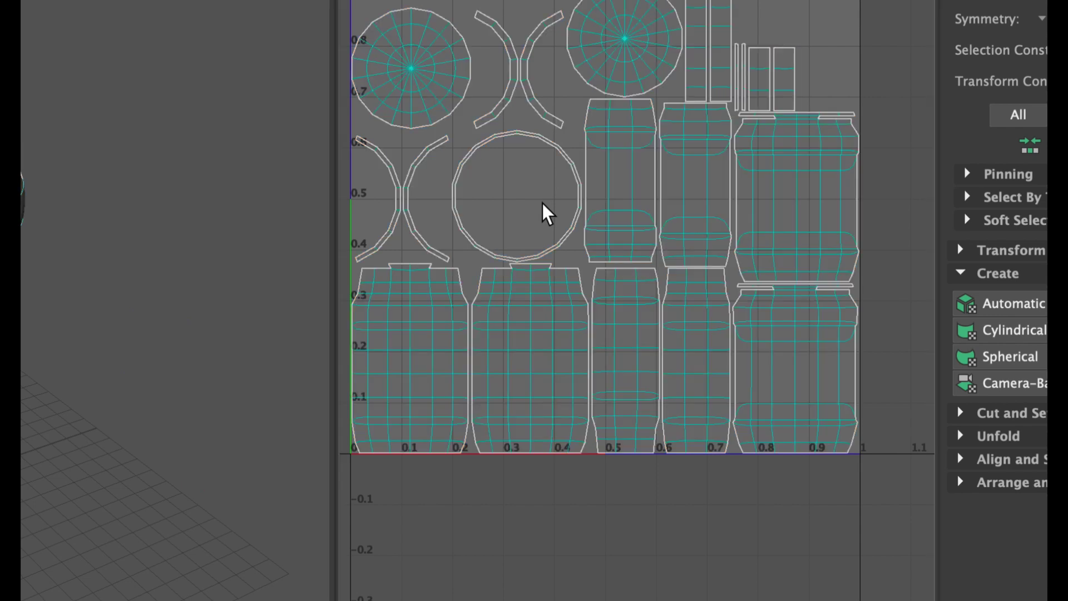
right_click_drag(617, 187, 537, 158)
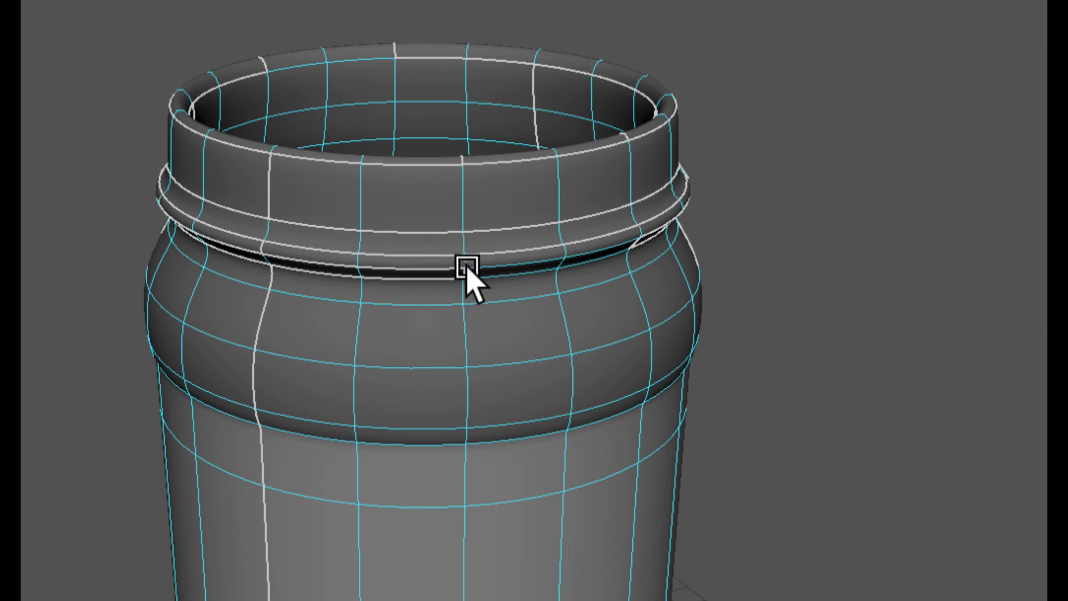
left_click(459, 329)
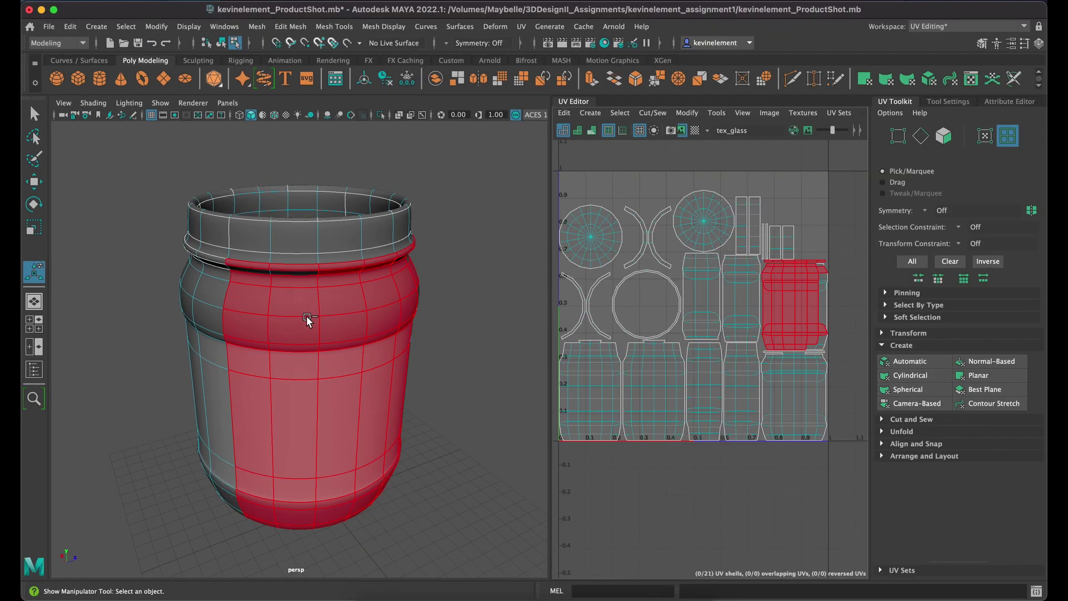
left_click(445, 333)
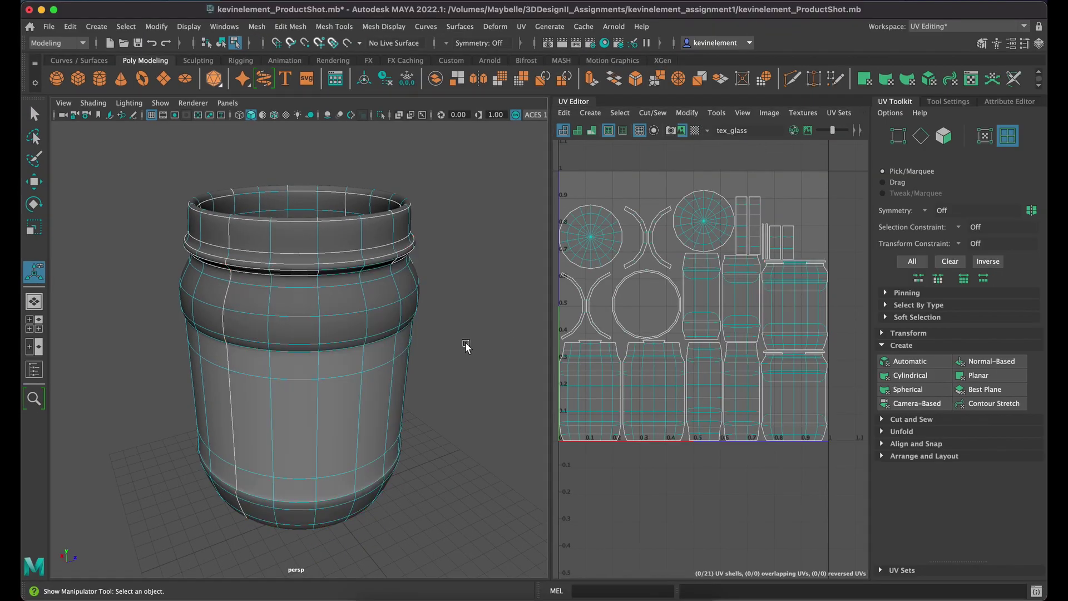
Step: Switch the jar back from UV shell to face selection and select all of its faces again
left_click(361, 305)
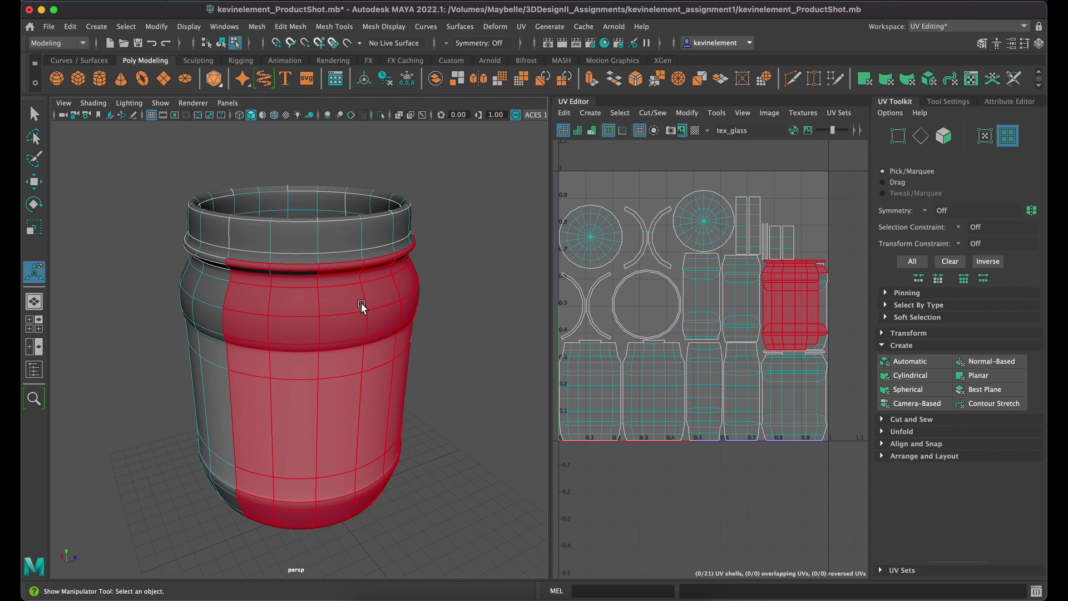
mouse_move(349, 300)
right_mouse_down()
mouse_move(337, 295)
mouse_move(345, 307)
right_mouse_up()
left_click(341, 307)
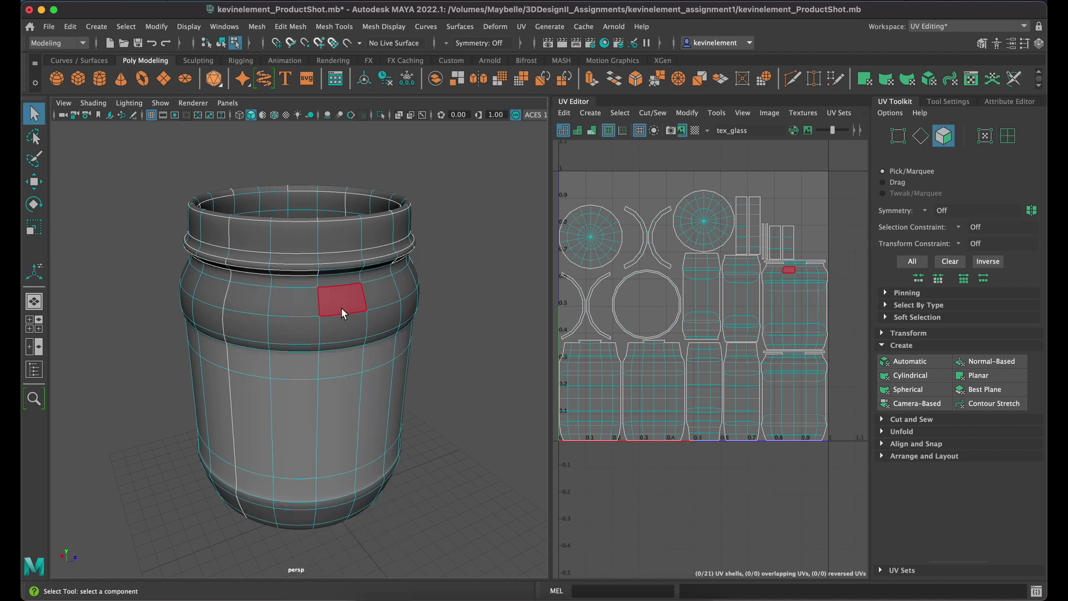
left_click(345, 303)
key("ctrl+shift+a")
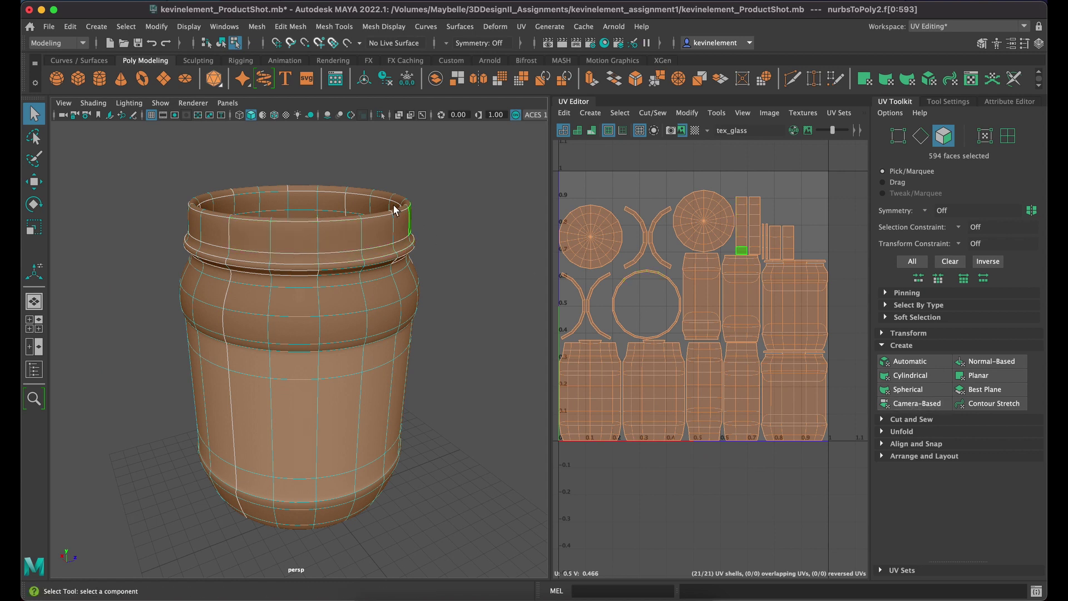
Step: Apply a camera-based UV projection to all the jar's faces
left_click(912, 404)
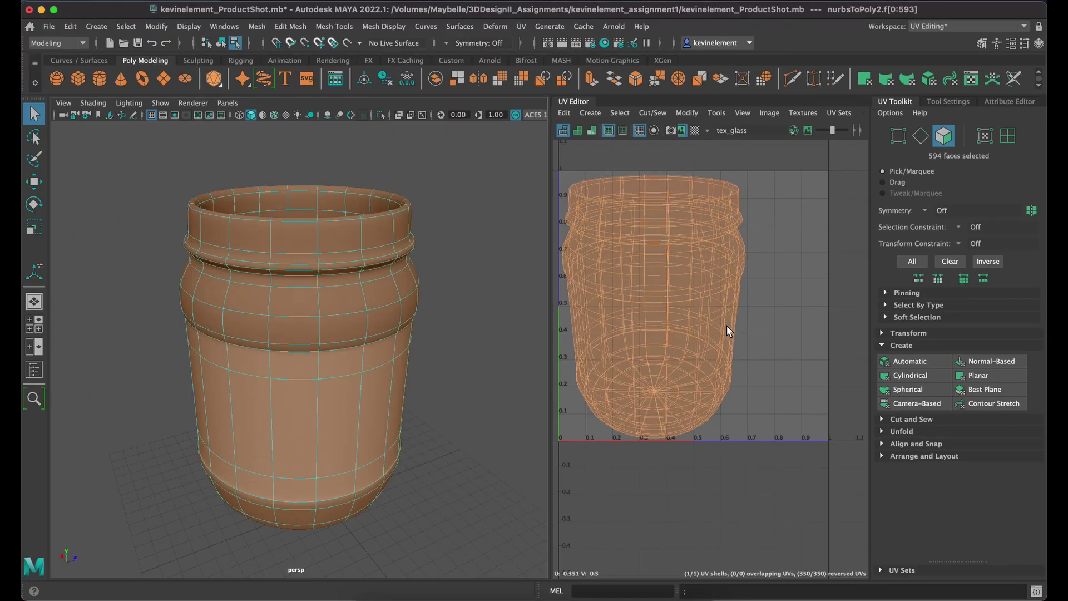
left_click(299, 237)
left_click(429, 244)
left_click(315, 267)
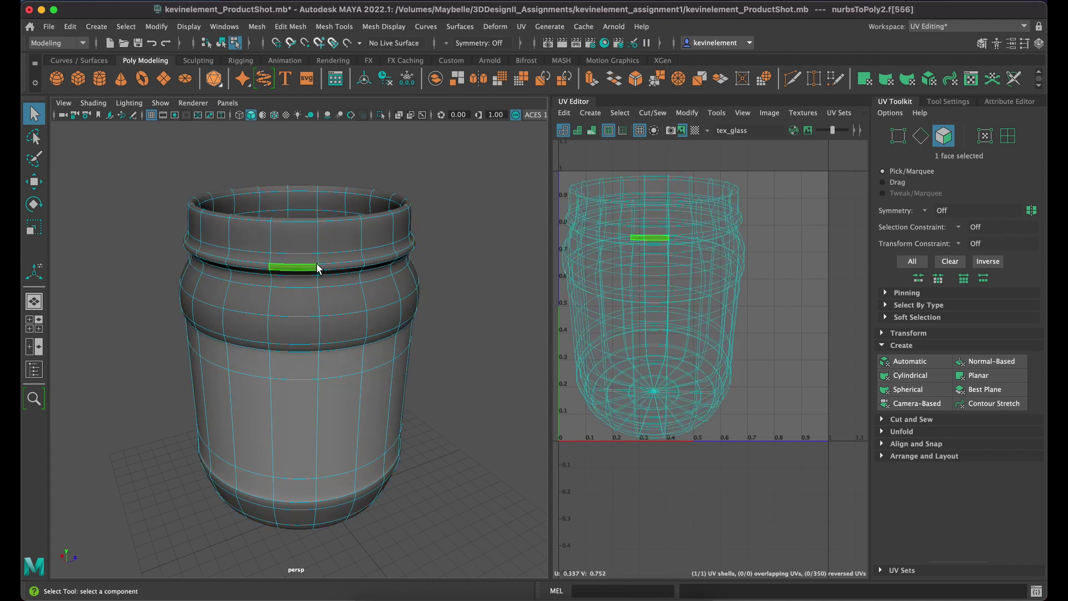
left_click(695, 292)
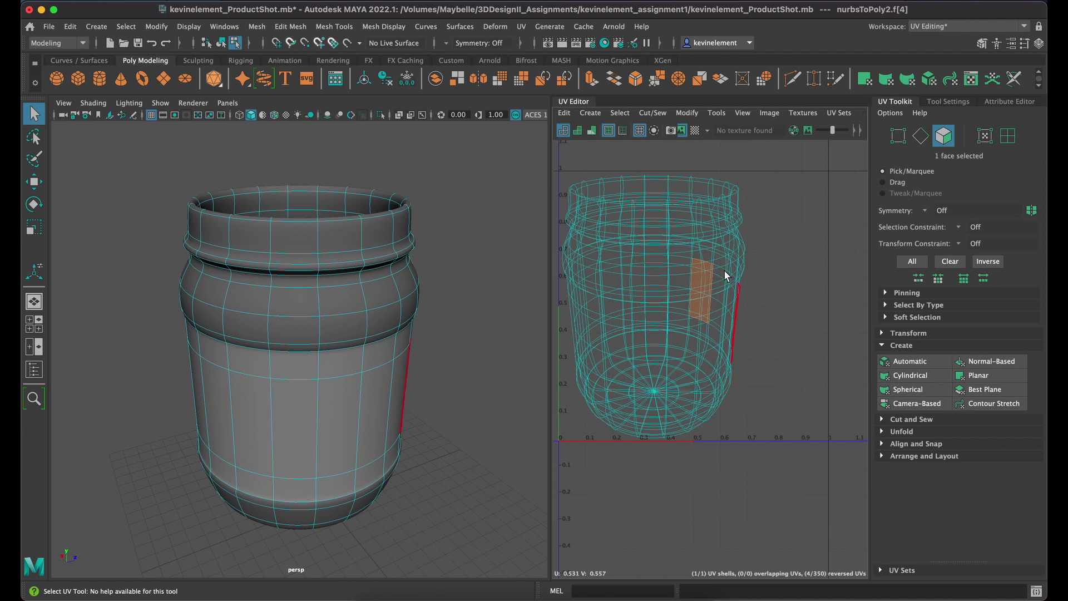
left_click(786, 268)
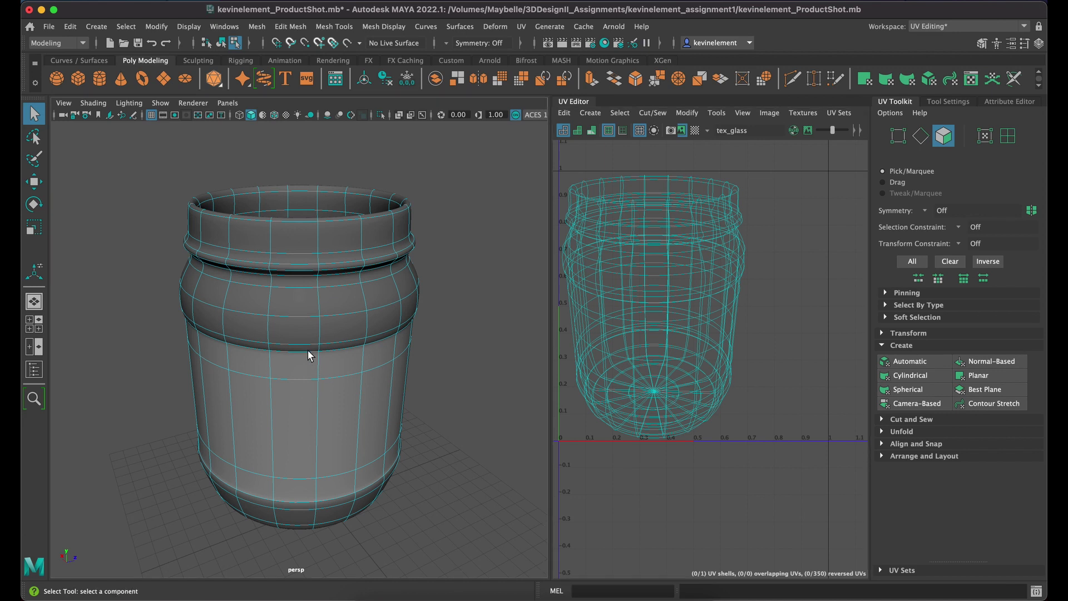
left_click_drag(301, 365, 328, 332, "alt")
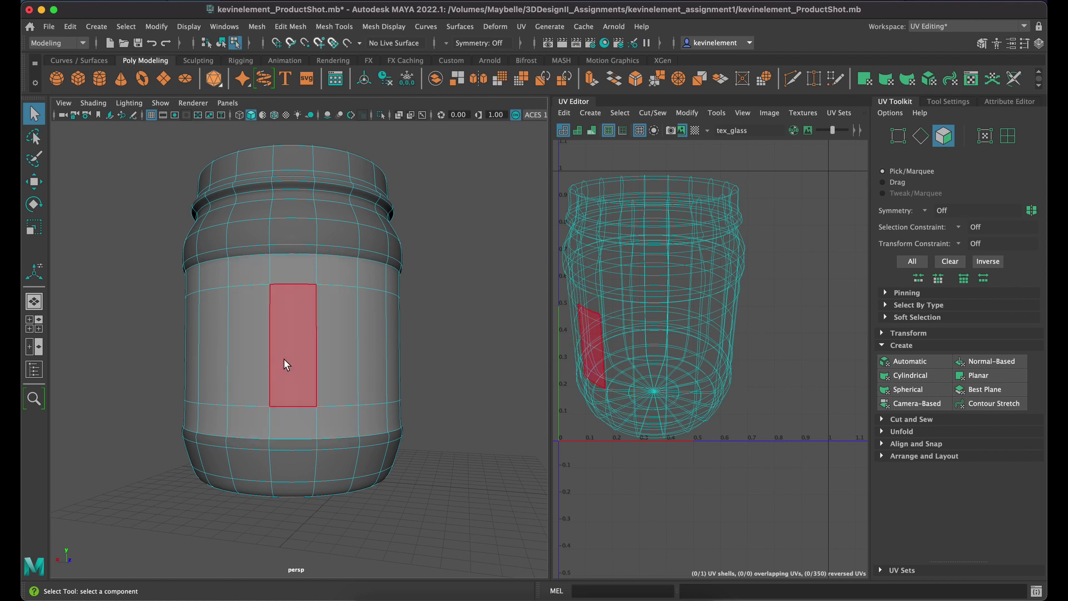
left_click_drag(283, 358, 262, 356, "alt")
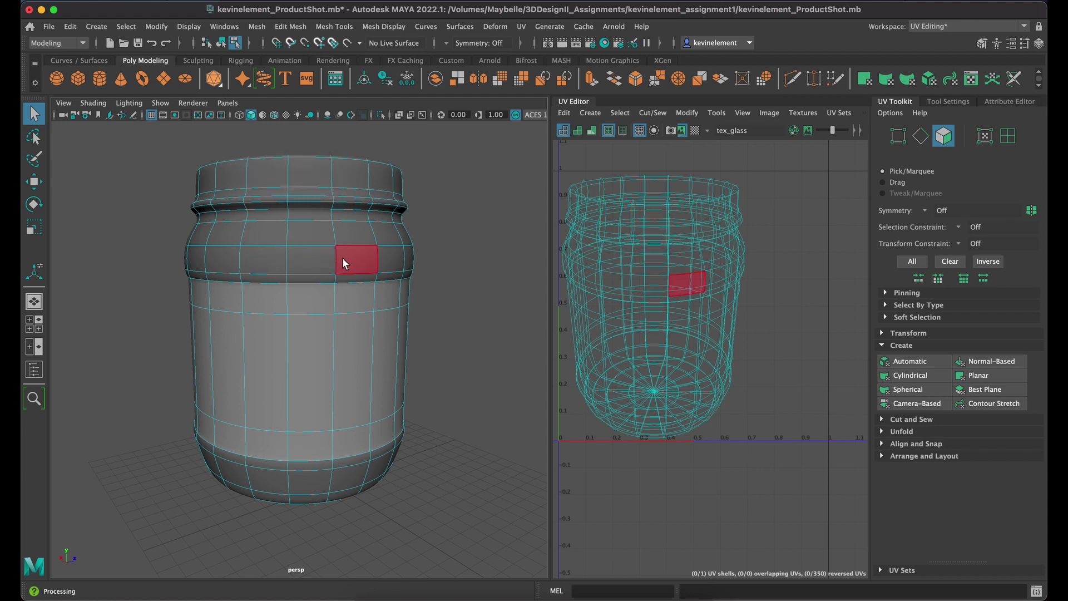
left_click_drag(332, 326, 315, 357, "alt")
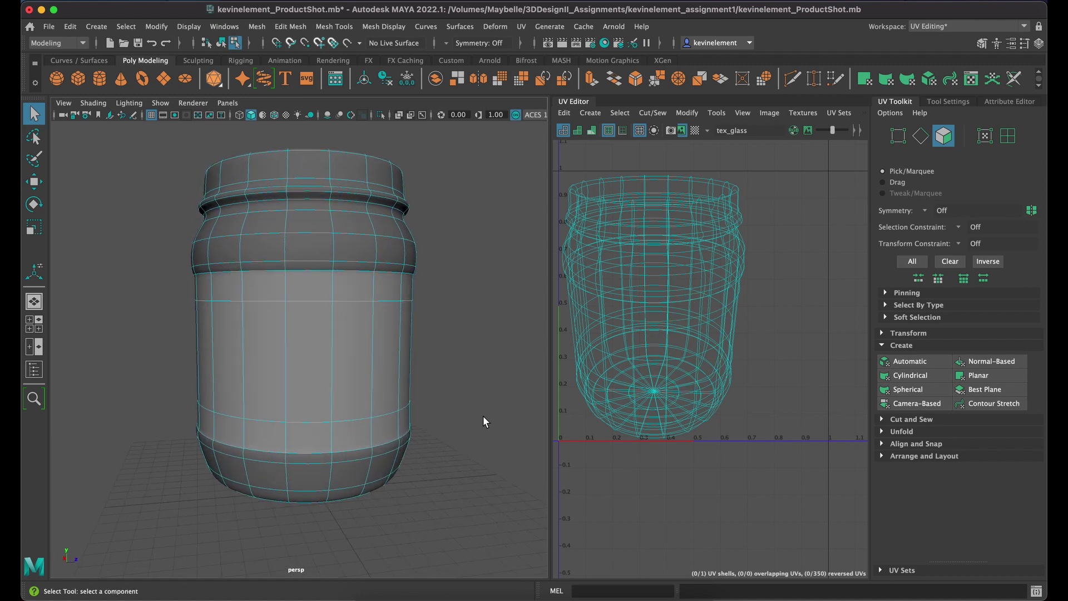
left_click(265, 284)
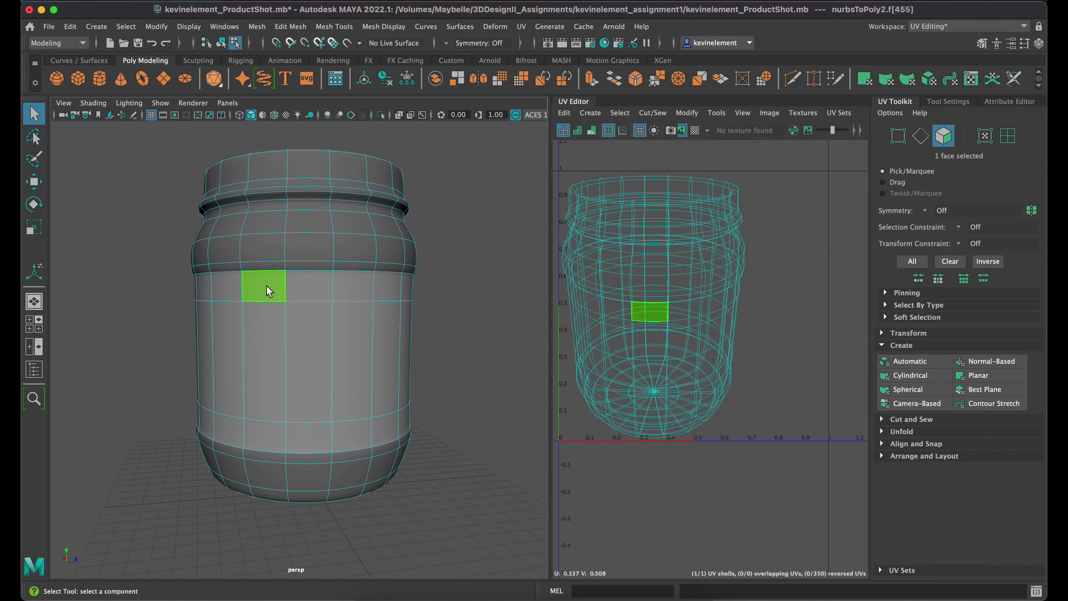
double_click(310, 289, "shift")
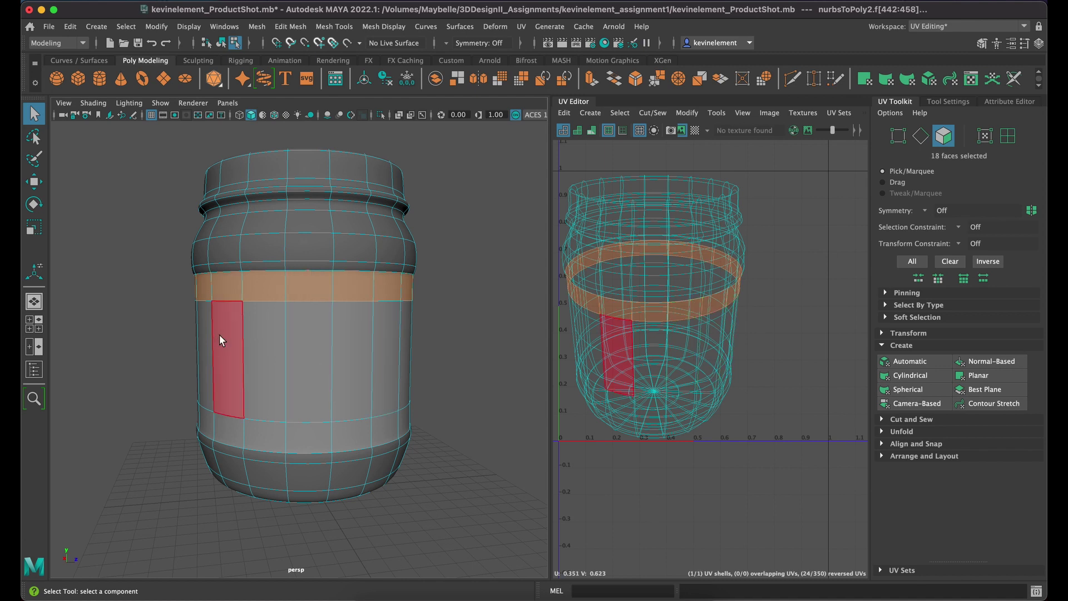
double_click(260, 341, "shift")
double_click(307, 367, "shift")
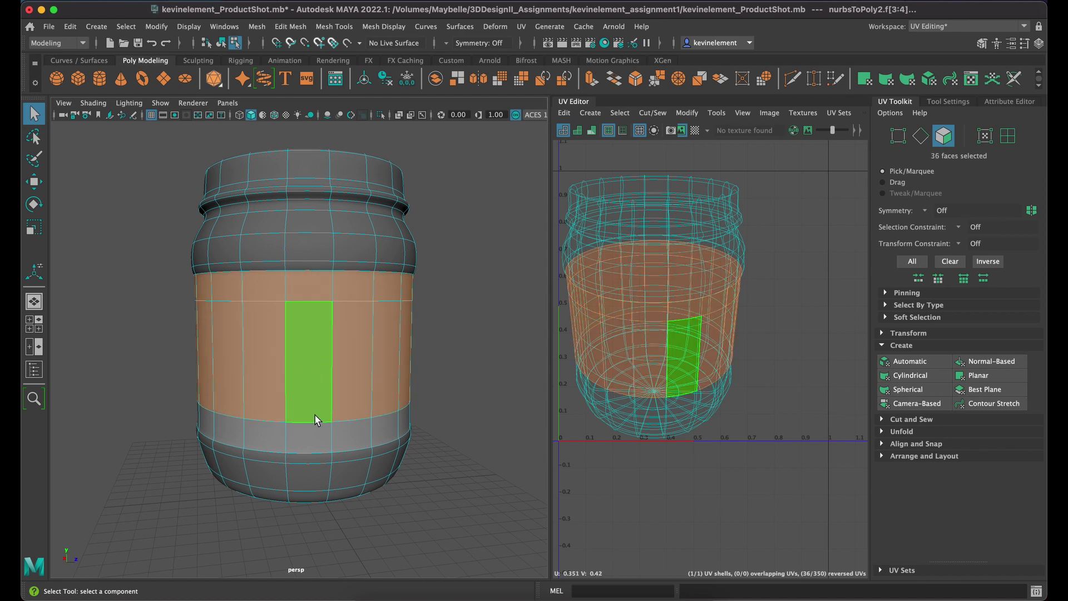
left_click(264, 438, "shift")
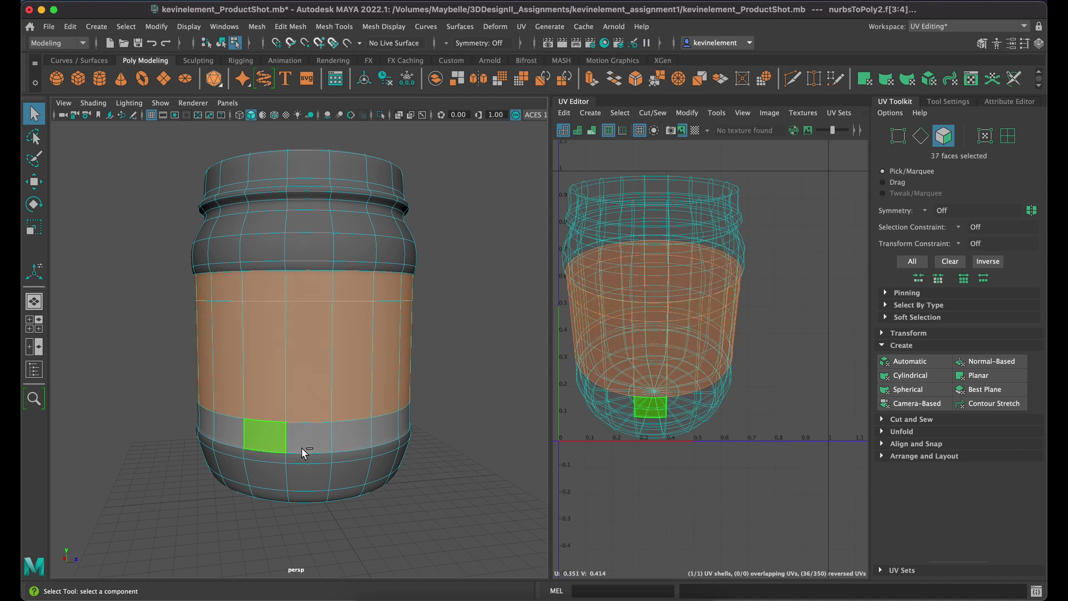
left_click(322, 442, "shift")
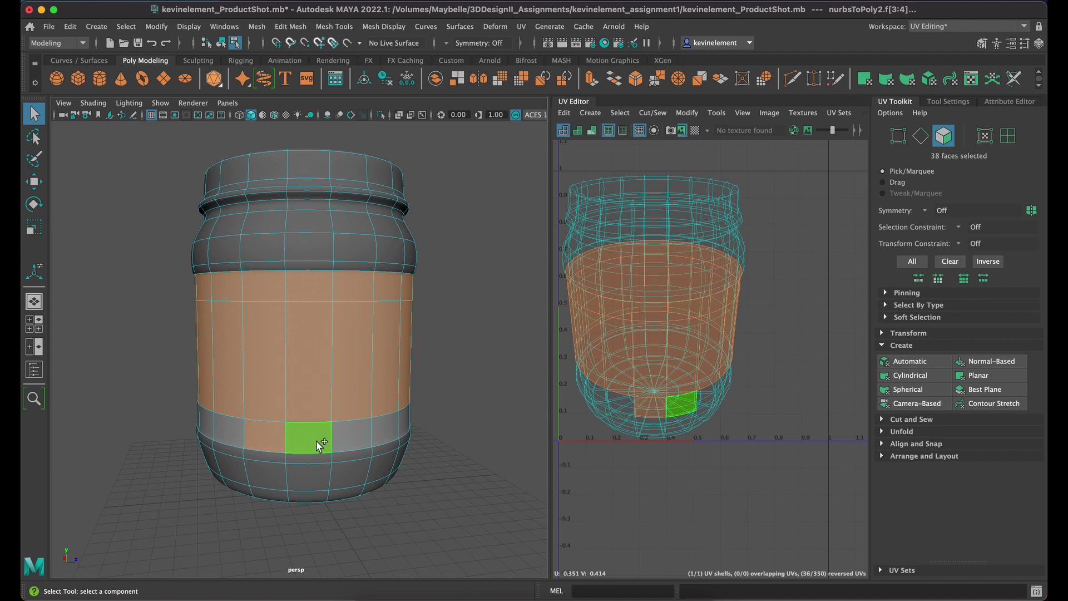
Step: Select the three face loops forming the jar's straight body wall, check them around the jar, and clear the selection
left_click(307, 286)
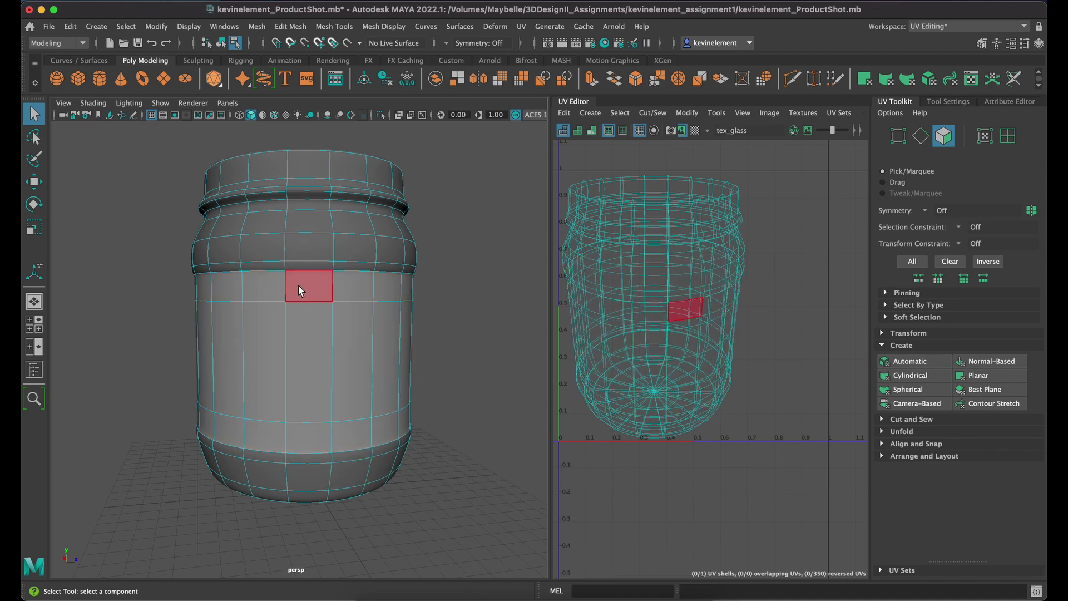
double_click(354, 285, "shift")
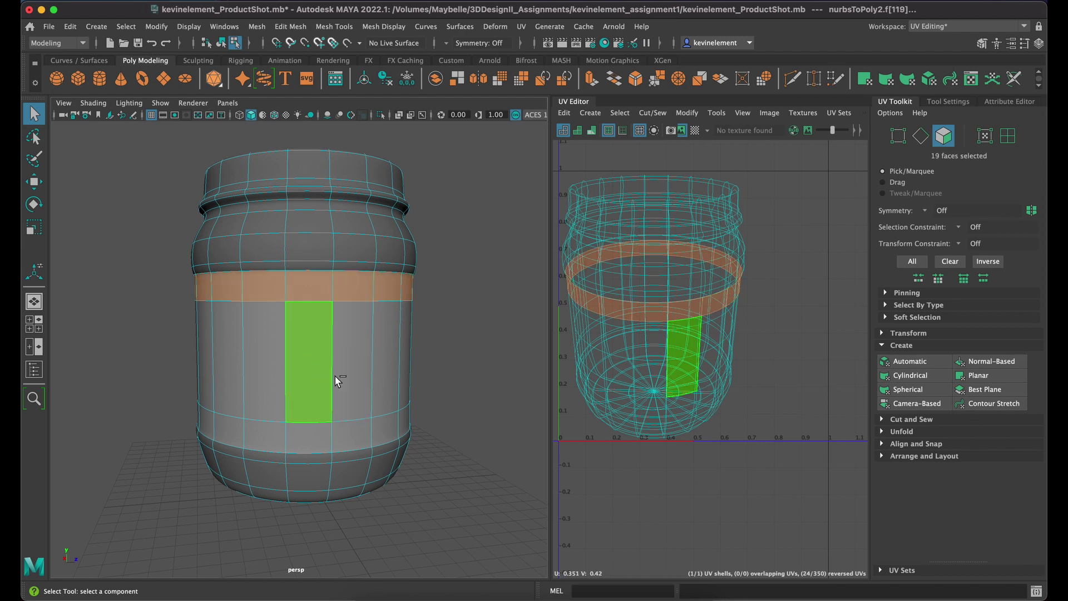
double_click(356, 348, "shift")
left_click(309, 442, "shift")
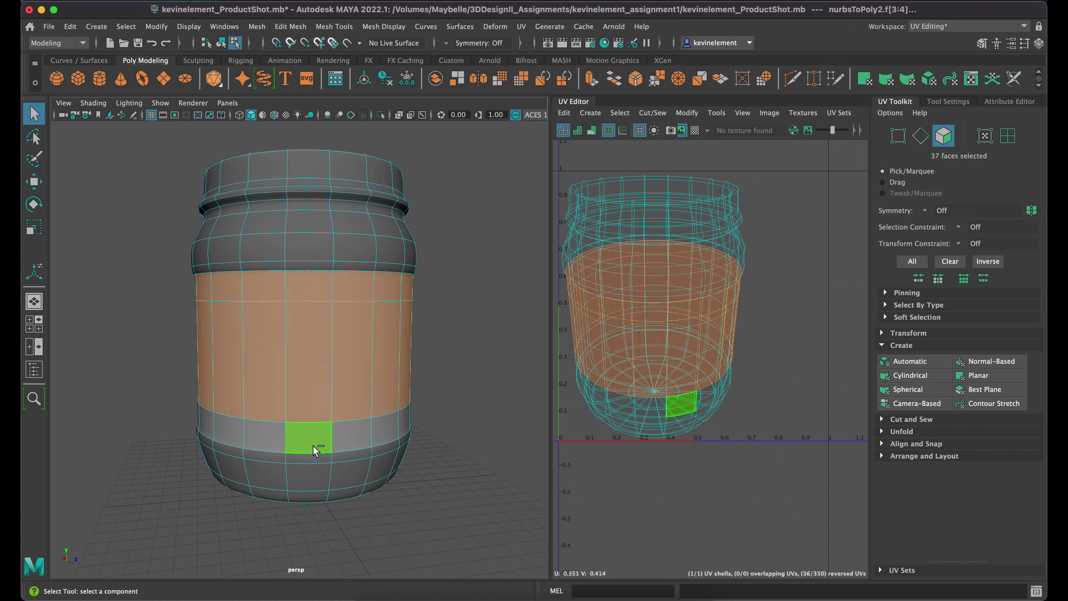
left_click(356, 435, "shift")
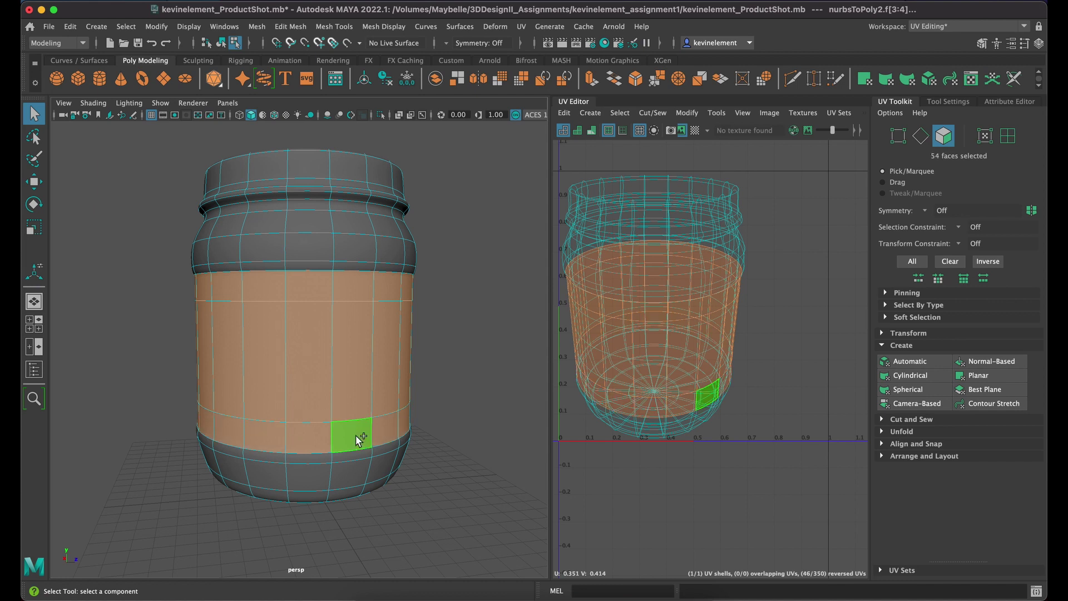
double_click(354, 435, "shift")
left_click_drag(355, 435, 264, 341, "alt")
left_click(281, 418)
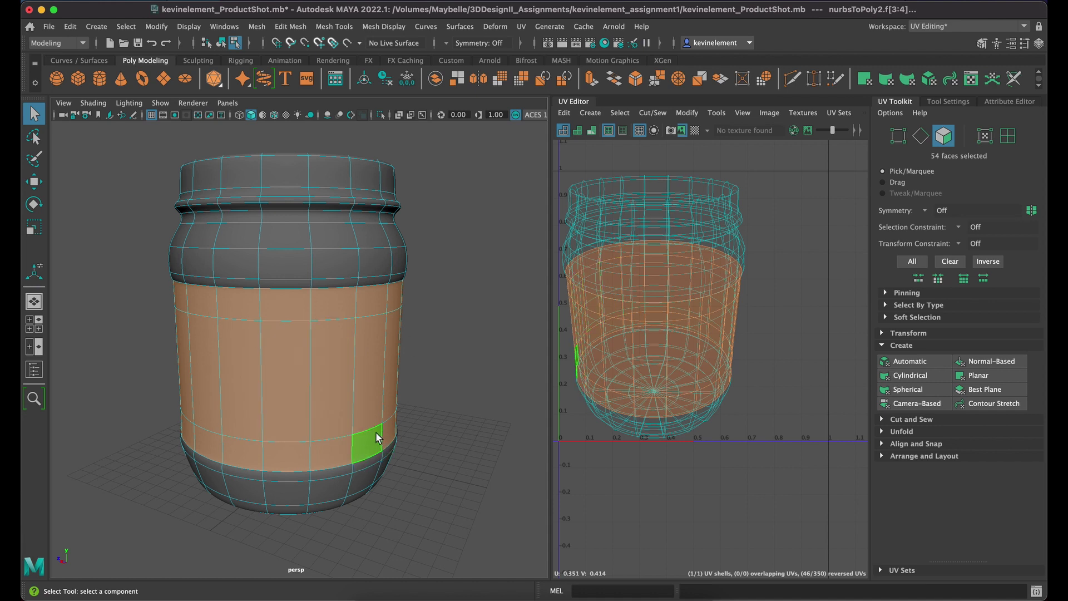
left_click_drag(356, 437, 319, 422, "alt")
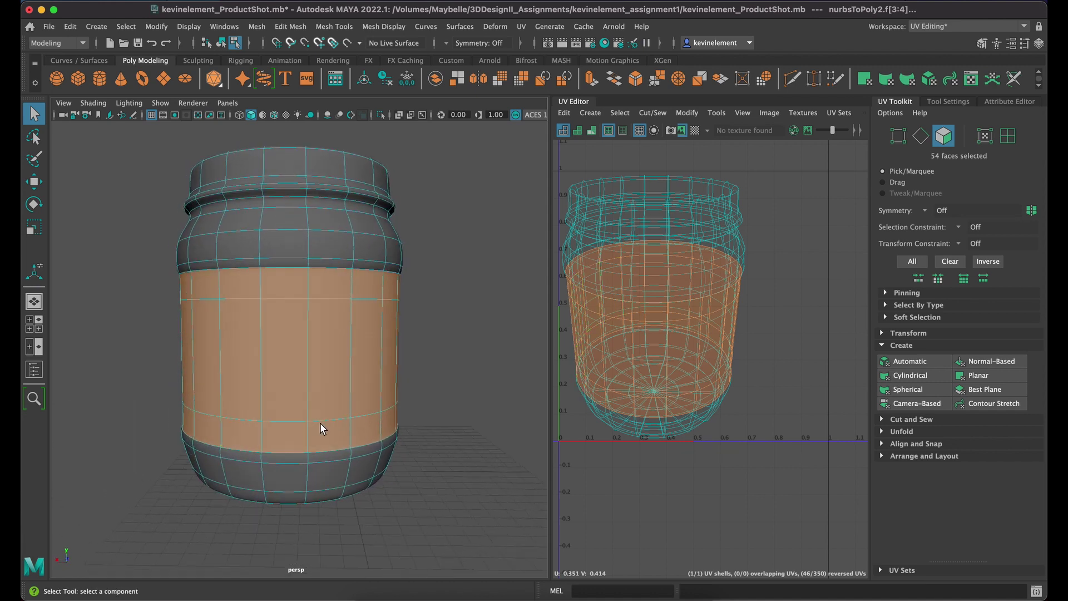
scroll(266, 355, "up", 3)
left_click_drag(262, 355, 345, 348, "alt")
left_click_drag(478, 272, 488, 275)
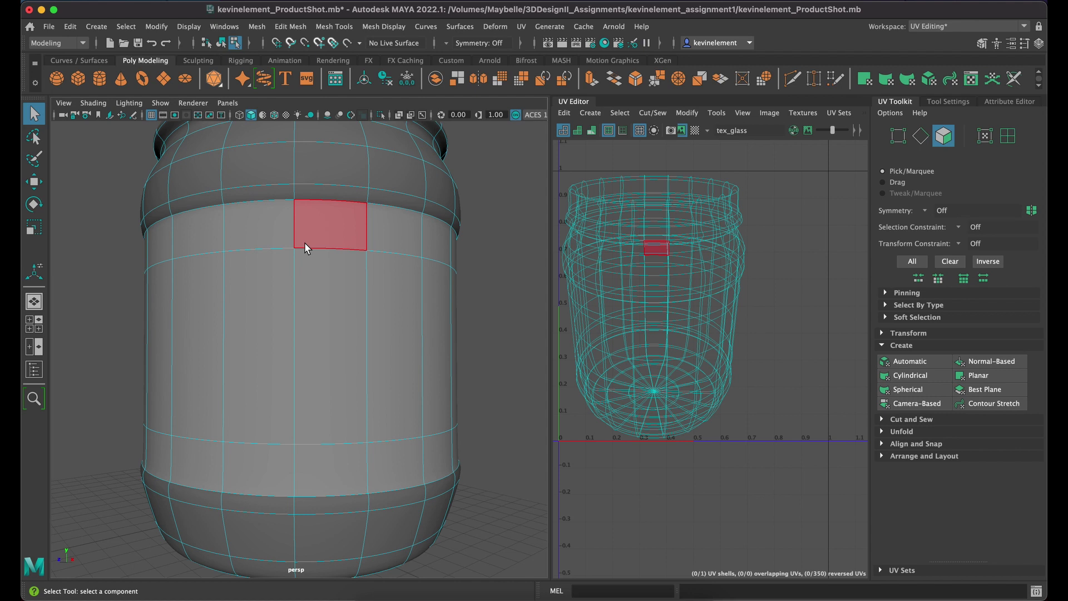
Step: Cut the UVs along the edge loop at the upper border of the jar's straight body wall
left_click(312, 261)
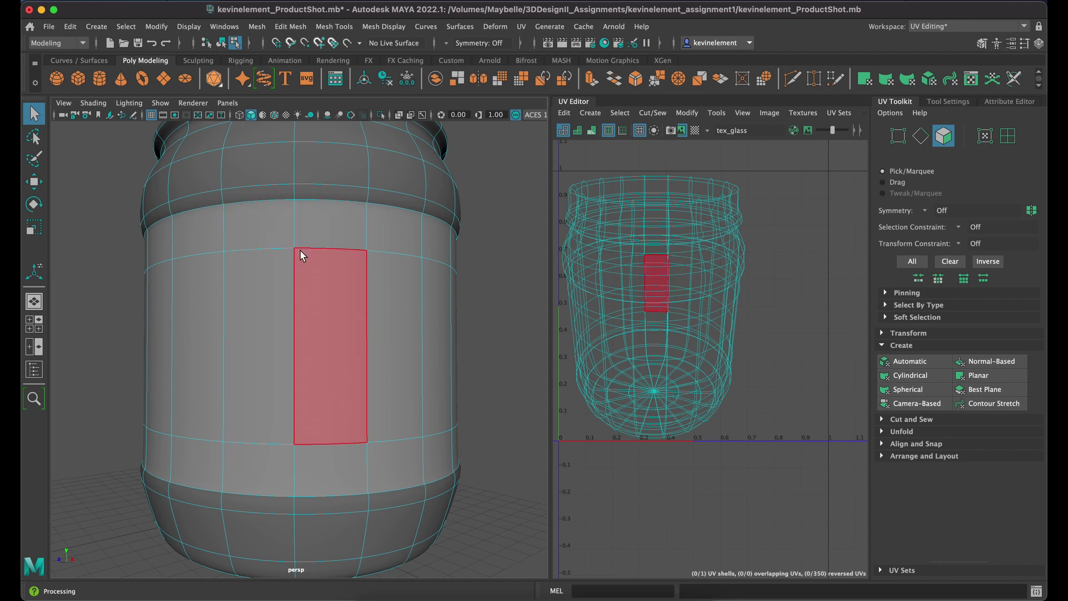
right_click_drag(318, 277, 338, 250)
left_click(326, 209)
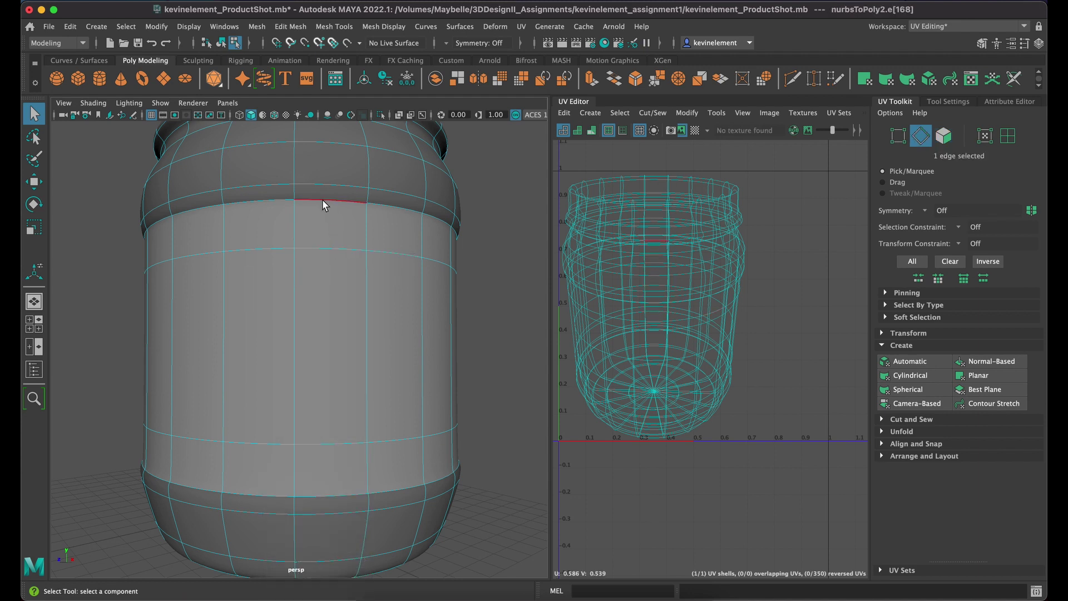
double_click(323, 200)
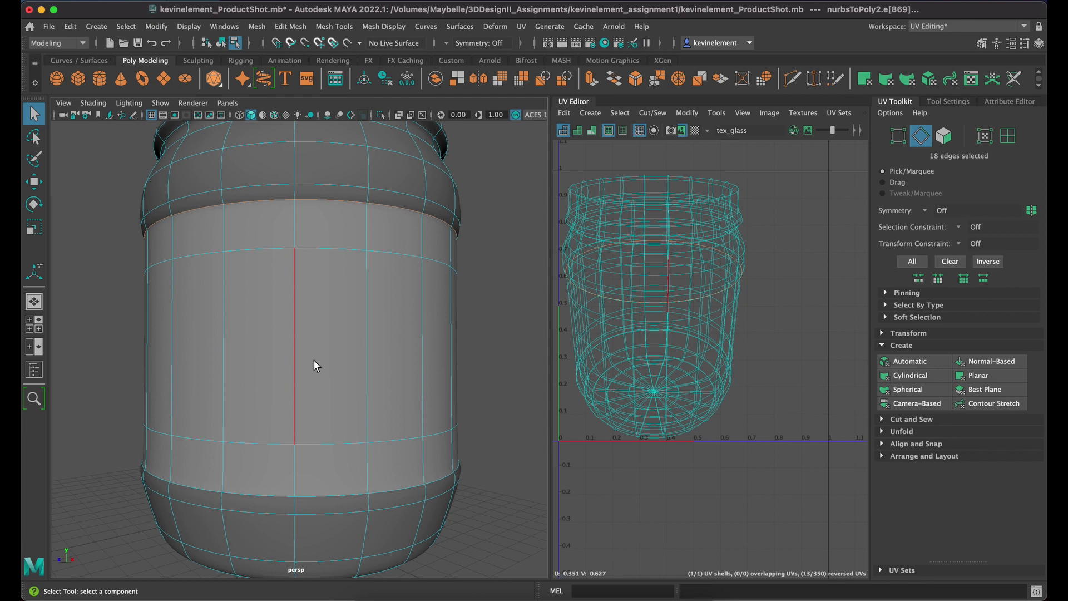
left_click(514, 307)
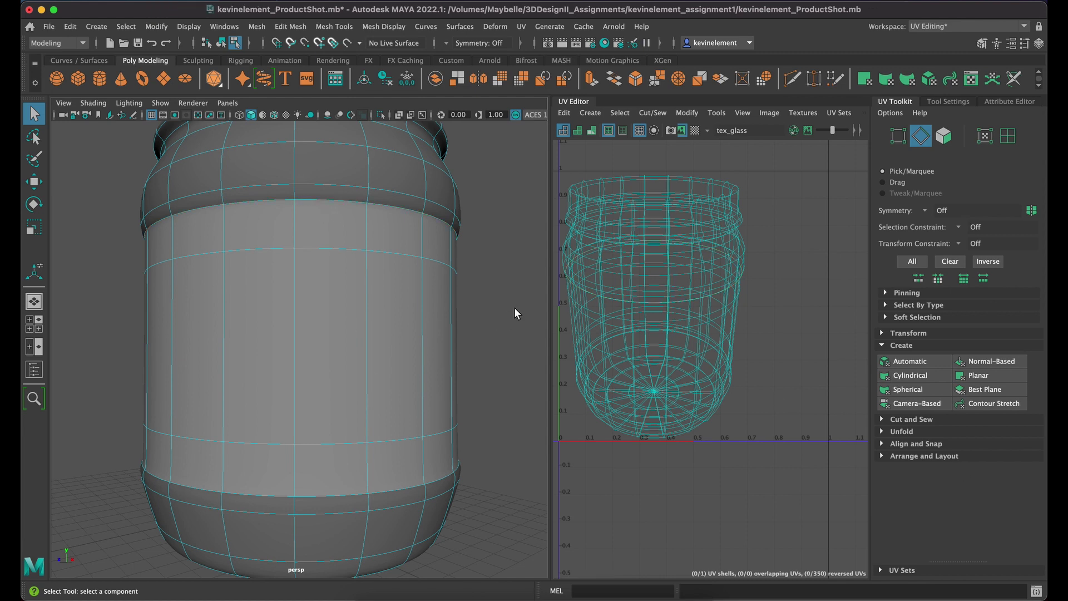
double_click(258, 199)
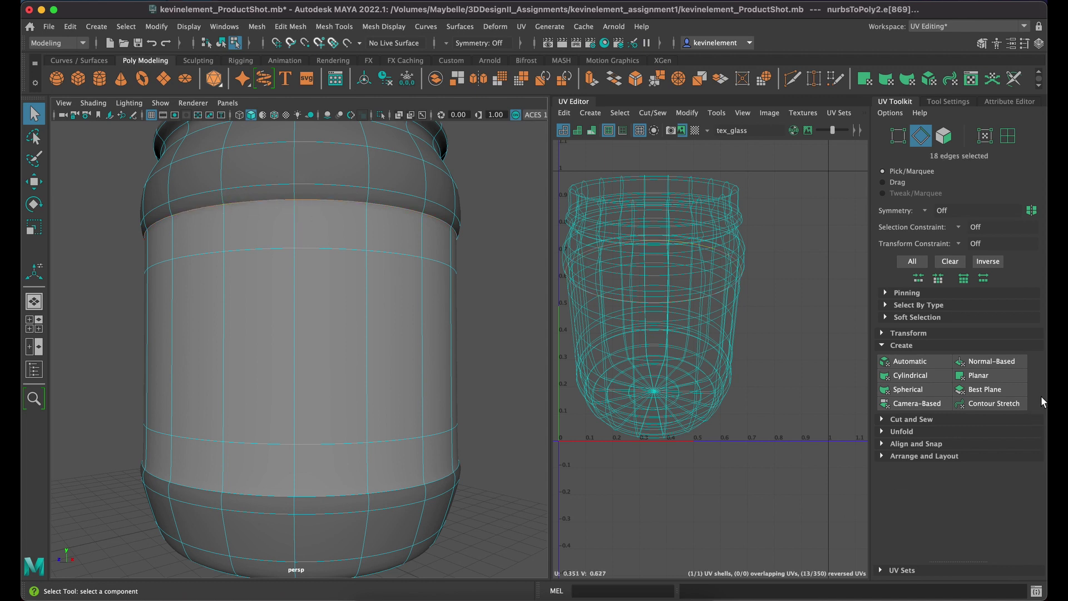
left_click(881, 418)
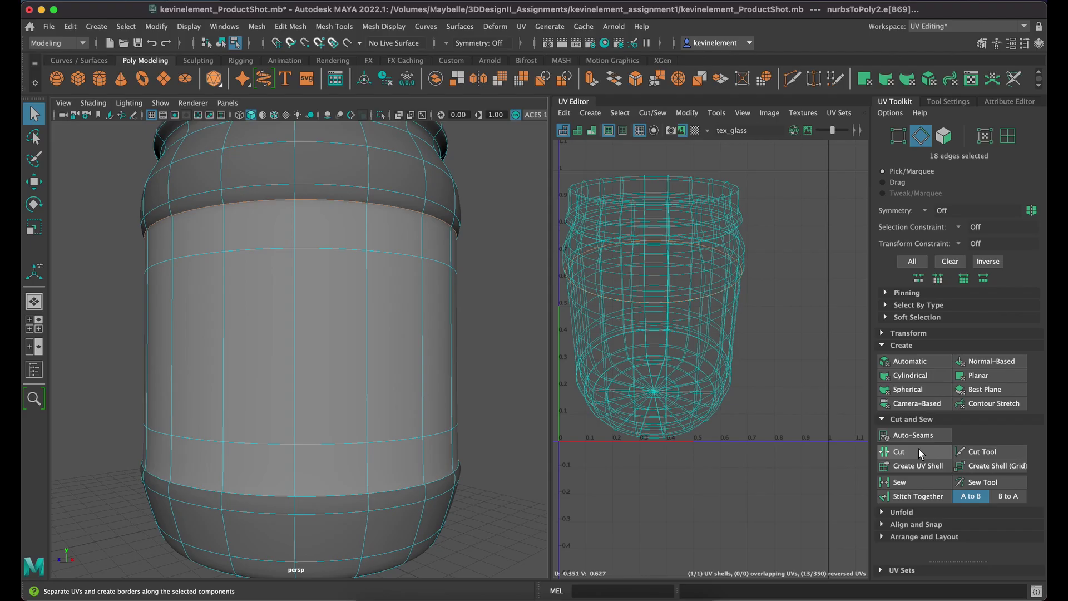
left_click(919, 448)
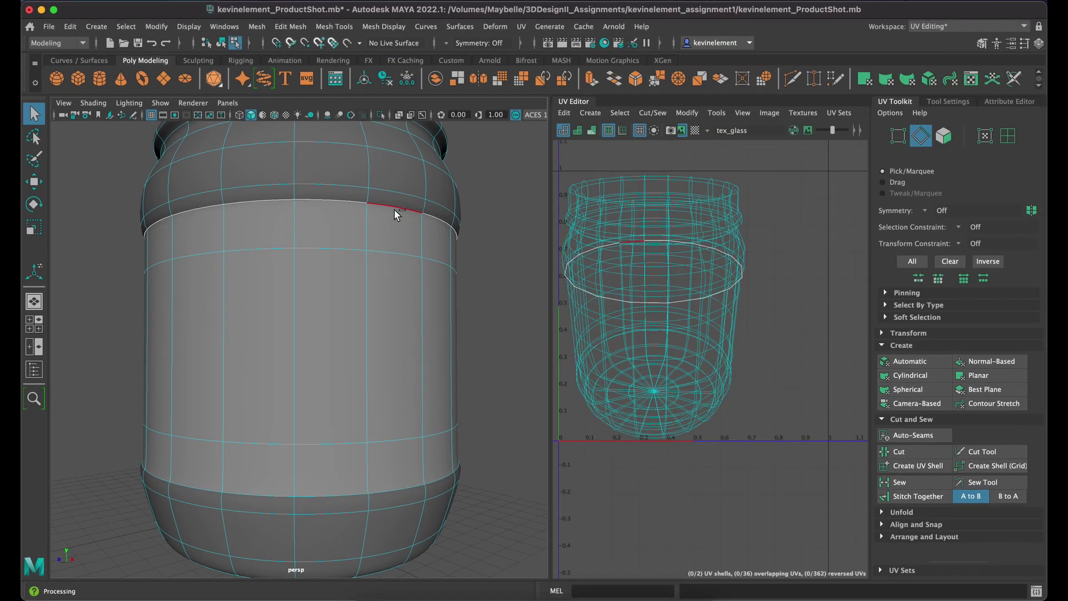
Step: Cut the UVs along the edge loop at the lower border of the jar's straight body wall
left_click(322, 495)
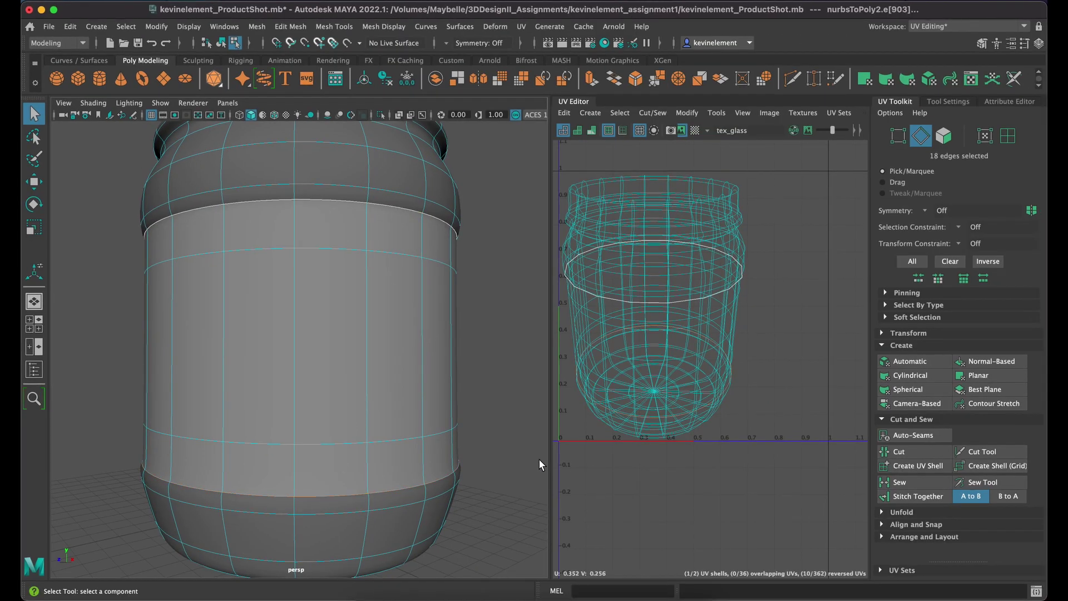
left_click(923, 448)
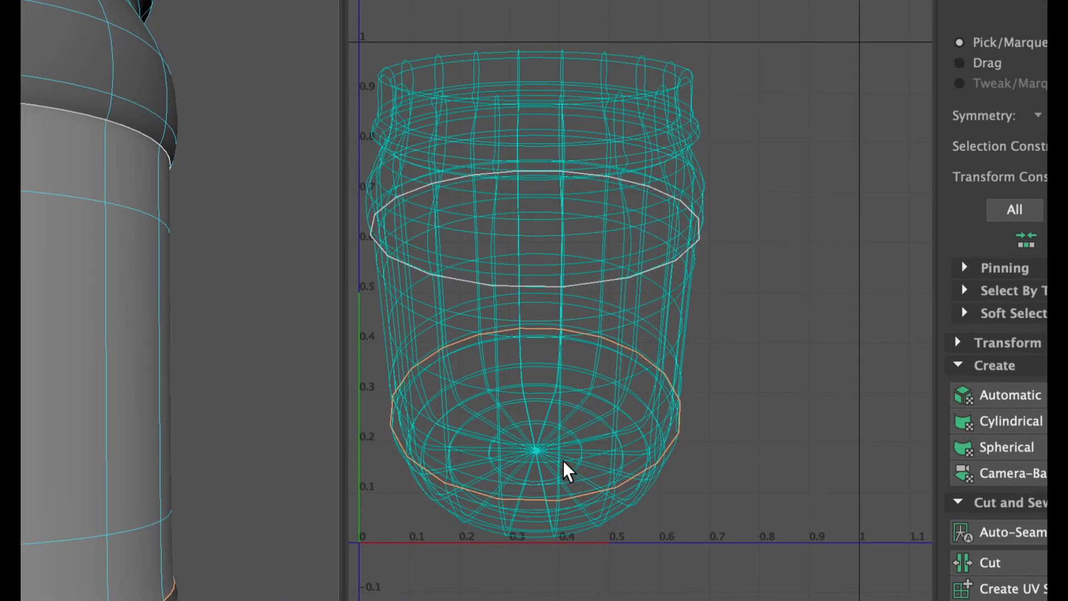
left_click(784, 397)
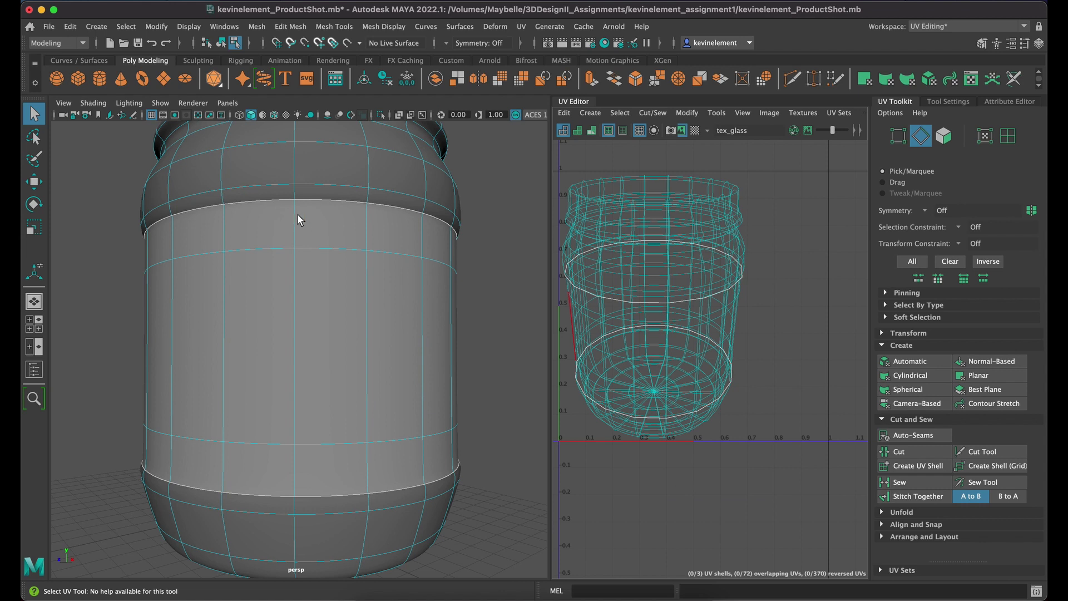
Step: Cut a vertical UV seam along the three body-wall edges that connect the upper and lower cut loops
left_click(293, 215)
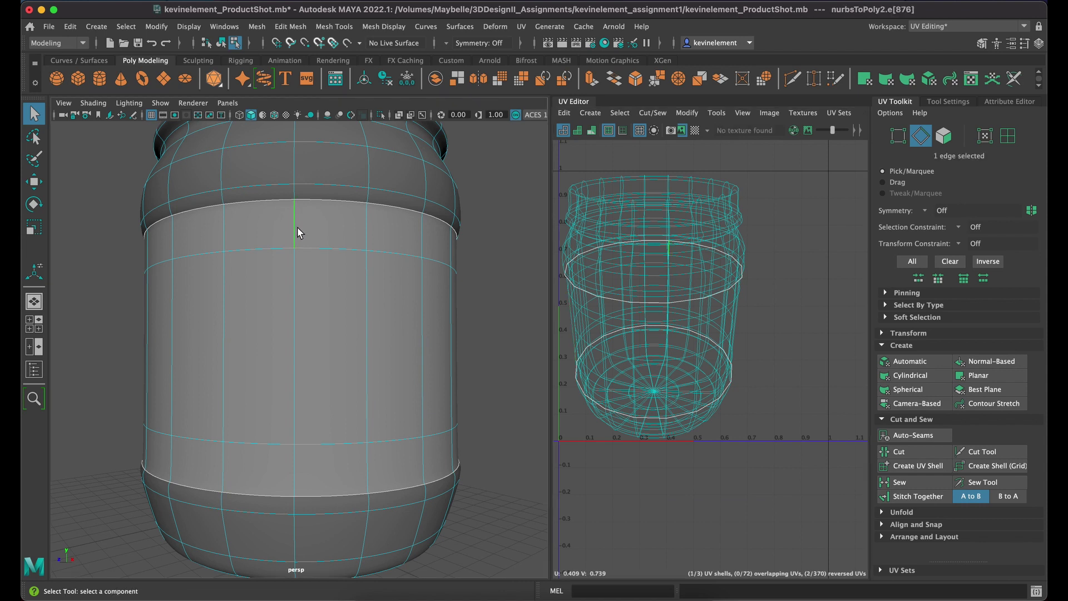
left_click(296, 428, "shift")
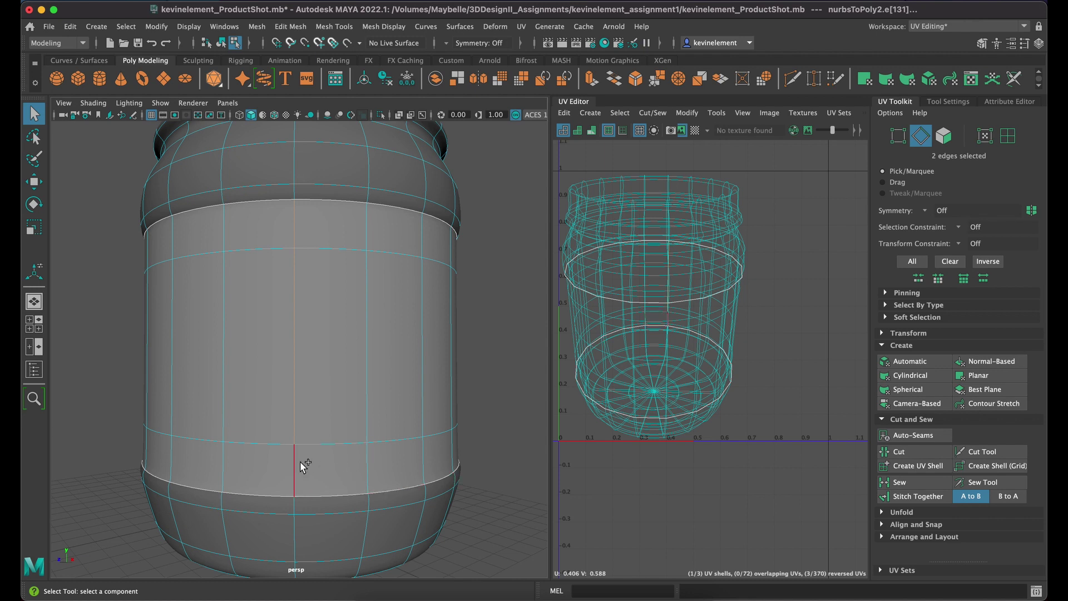
left_click(301, 462, "shift")
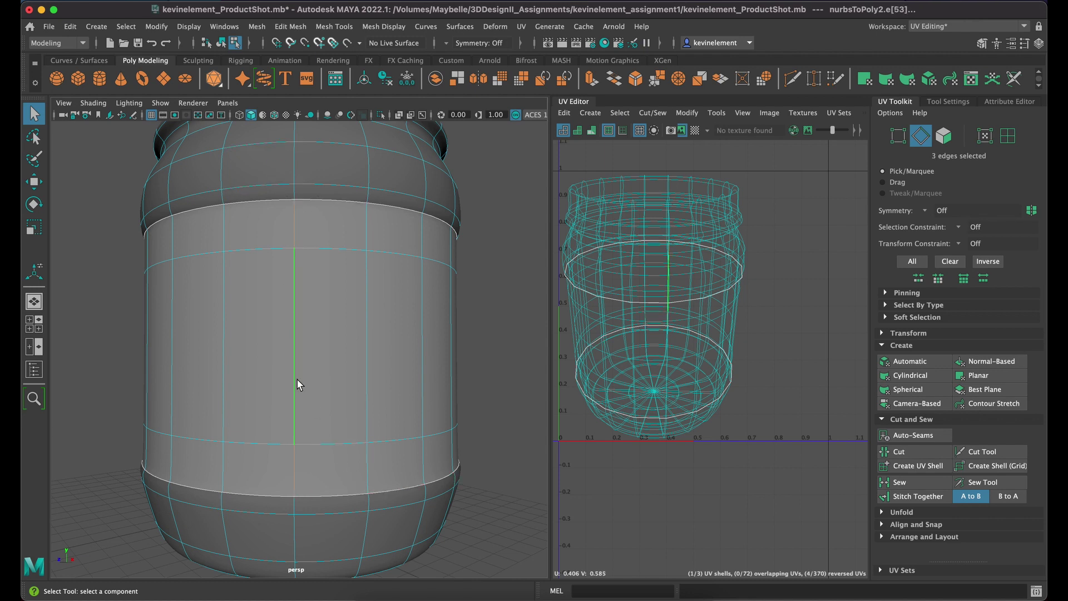
left_click(916, 451)
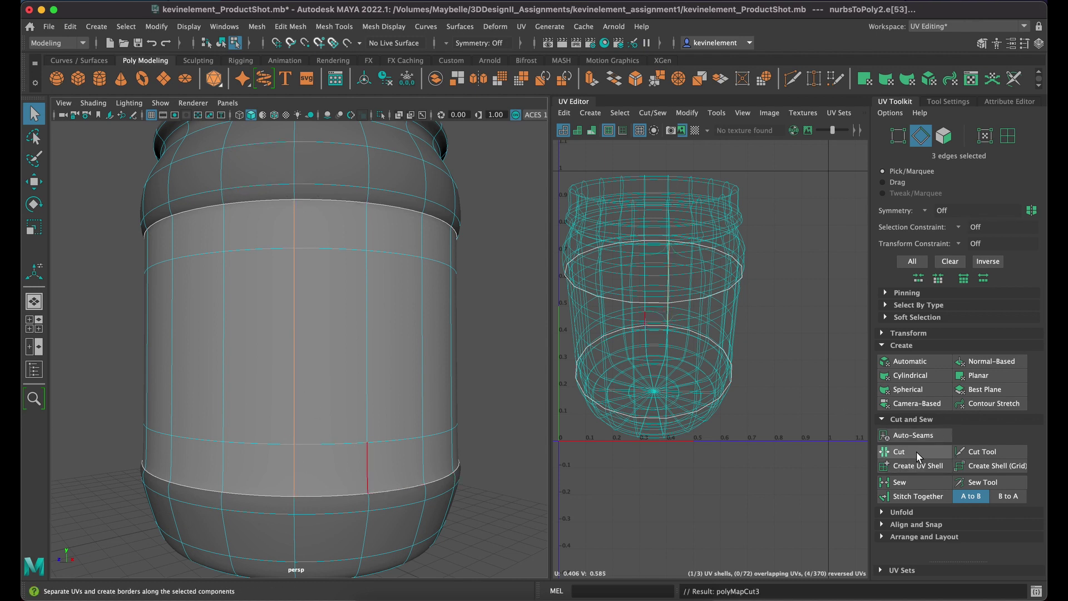
Step: Select the three face loops that form the jar's straight body wall between the upper and lower cut loops
mouse_move(740, 277)
middle_mouse_down("alt")
mouse_move(670, 268)
mouse_move(741, 276)
mouse_move(733, 288)
middle_mouse_up("alt")
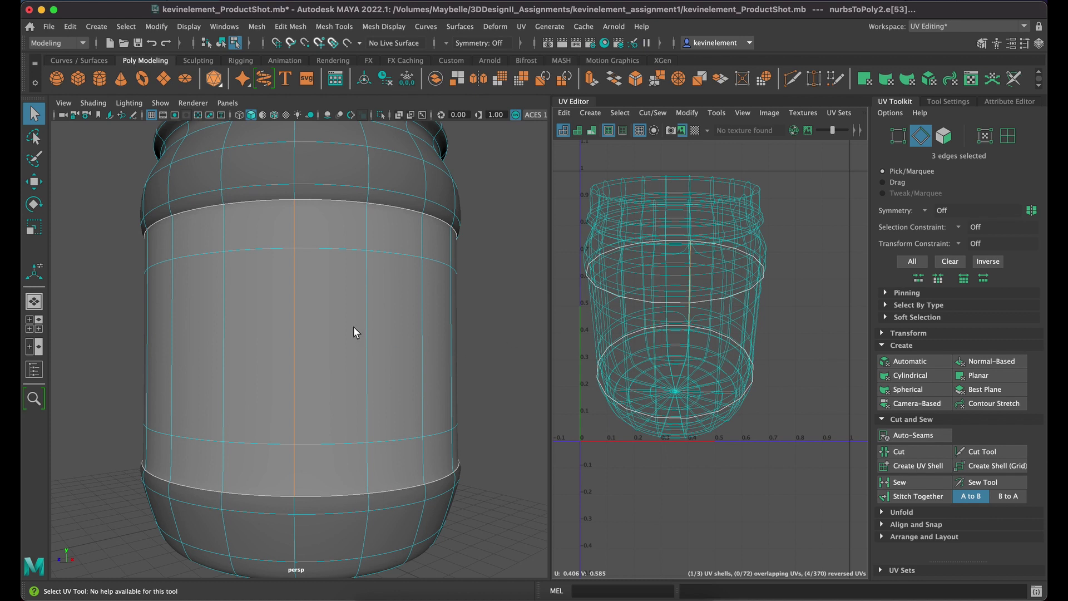
mouse_move(319, 325)
right_mouse_down()
mouse_move(303, 295)
mouse_move(315, 313)
right_mouse_up()
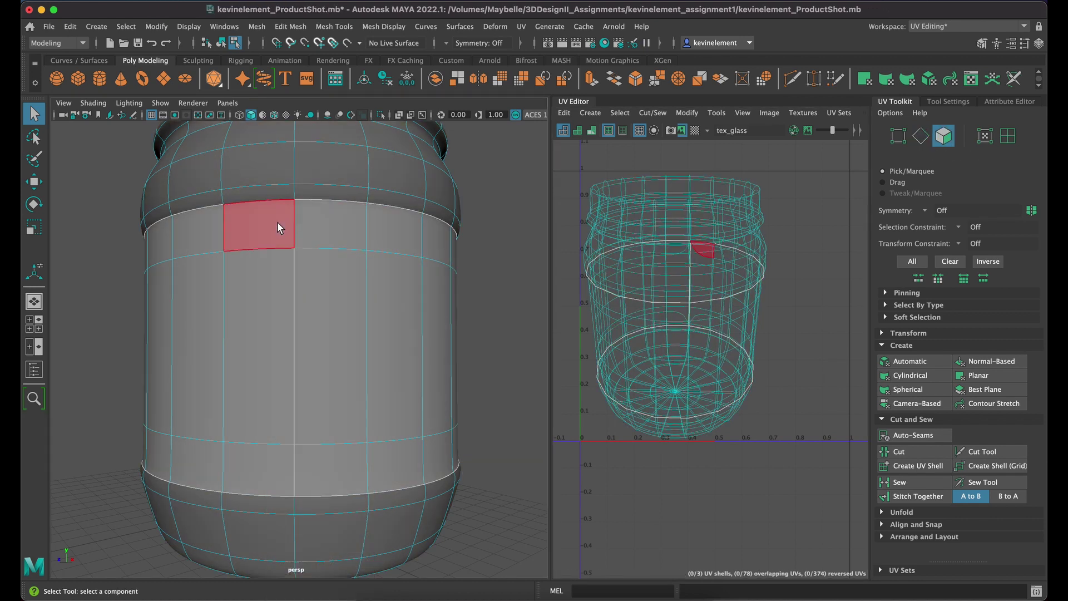
left_click(277, 223)
left_click(330, 229)
left_click(274, 228)
double_click(335, 228, "shift")
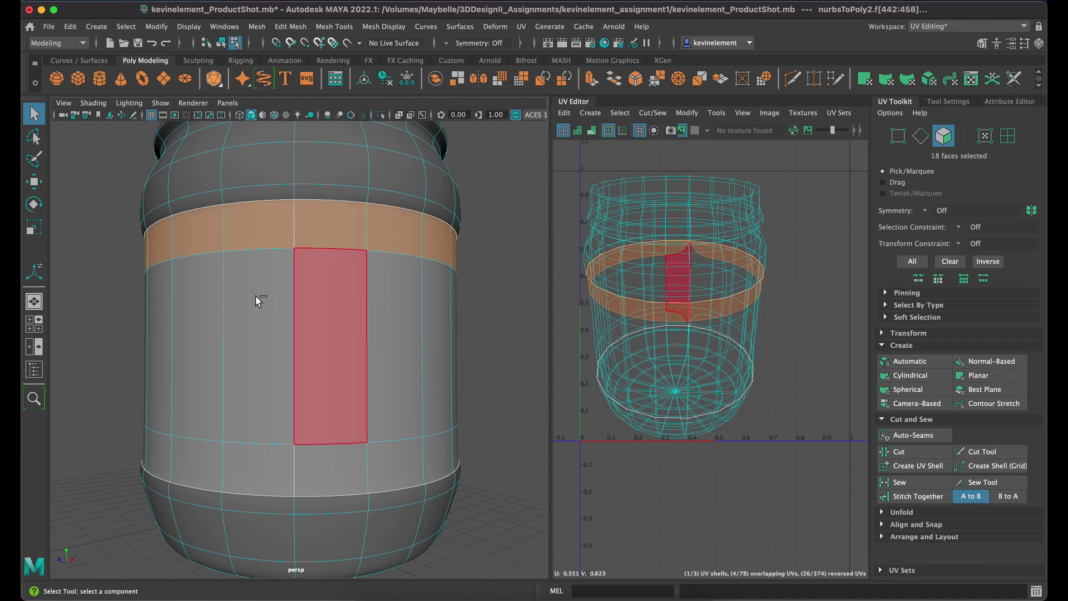
left_click(257, 298, "shift")
left_click(312, 310, "shift")
double_click(313, 313, "shift")
double_click(328, 468, "shift")
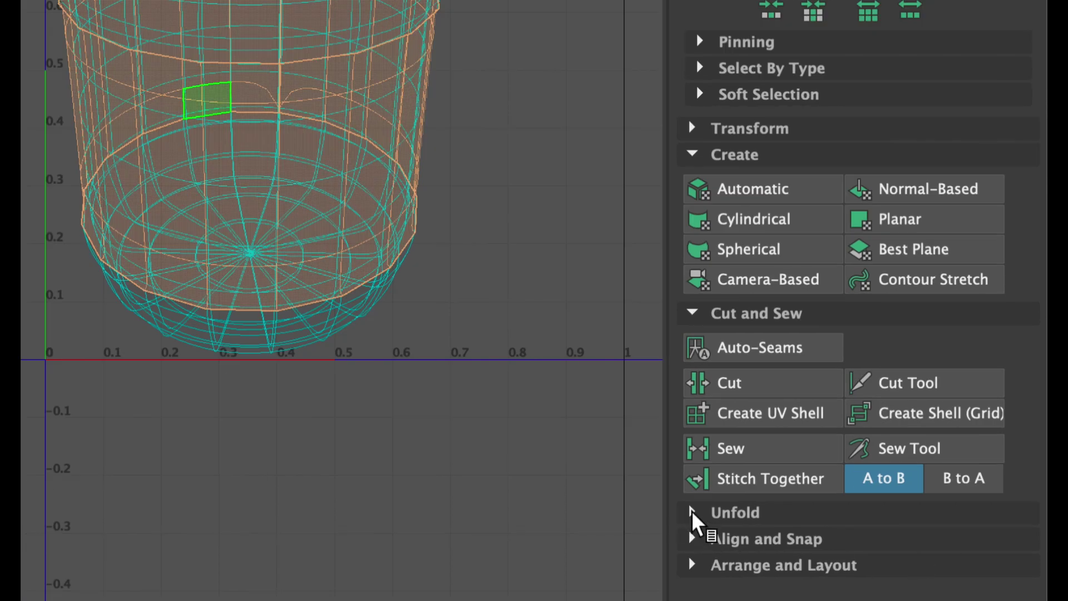
Step: Try unfolding the selected body-wall faces' UVs directly from the camera projection, and undo the unfold
left_click(882, 512)
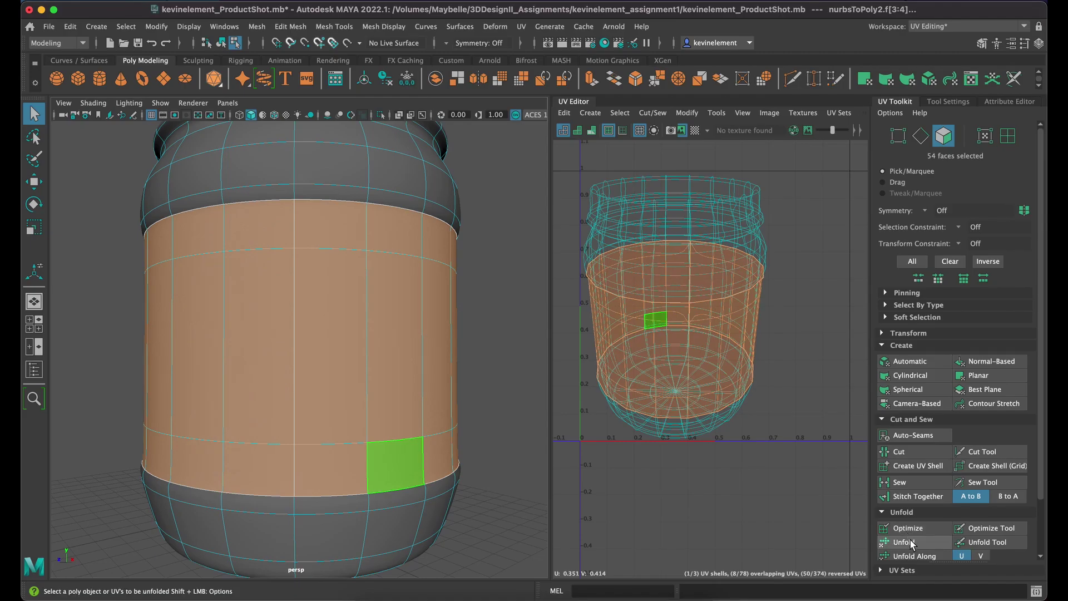
left_click(756, 580)
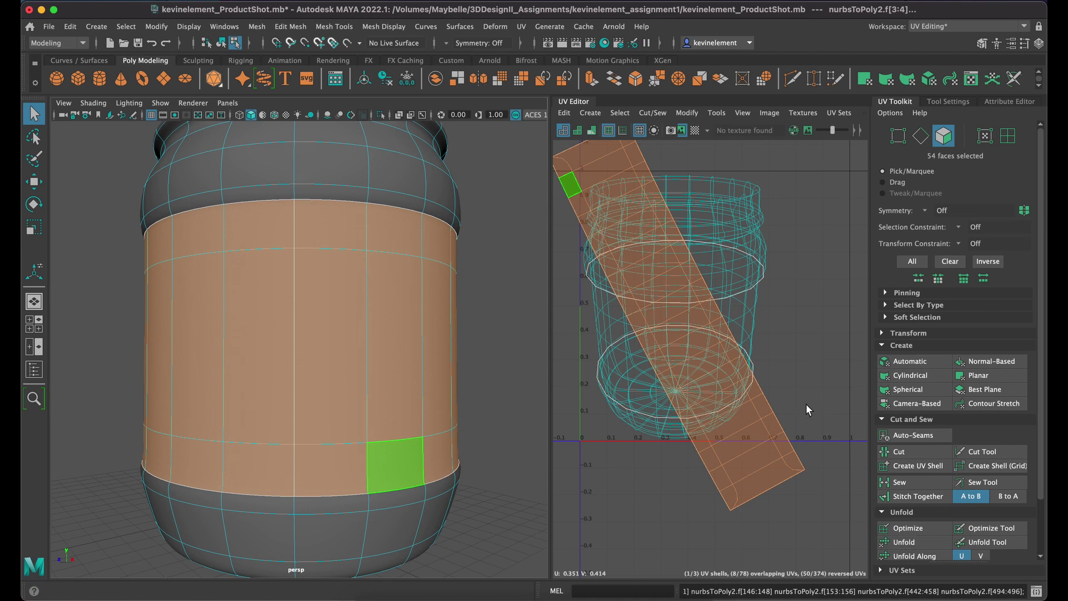
scroll(805, 402, "down", 2)
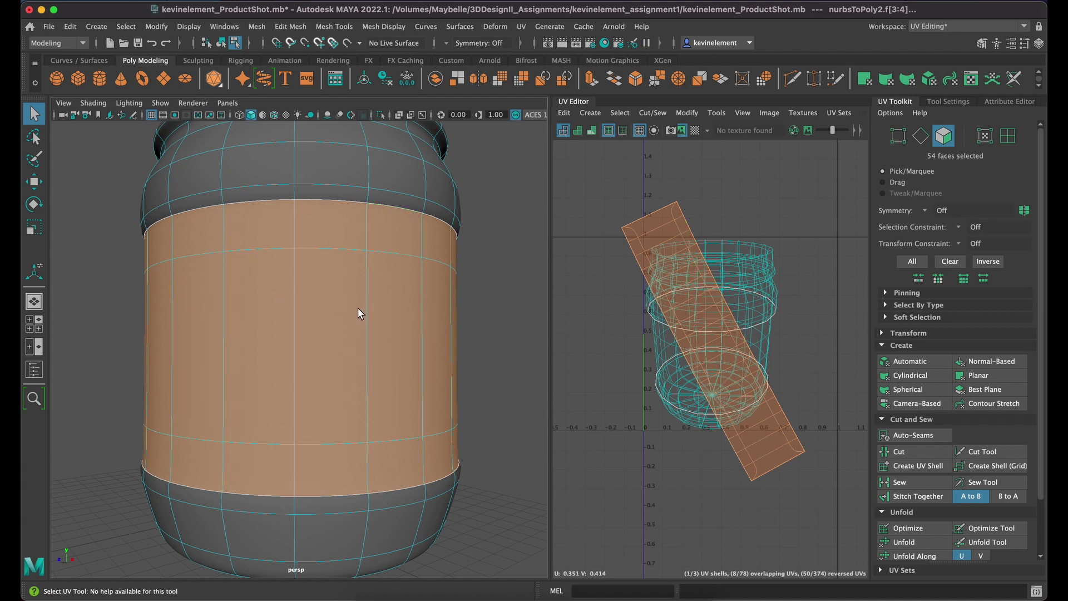
key("ctrl+z")
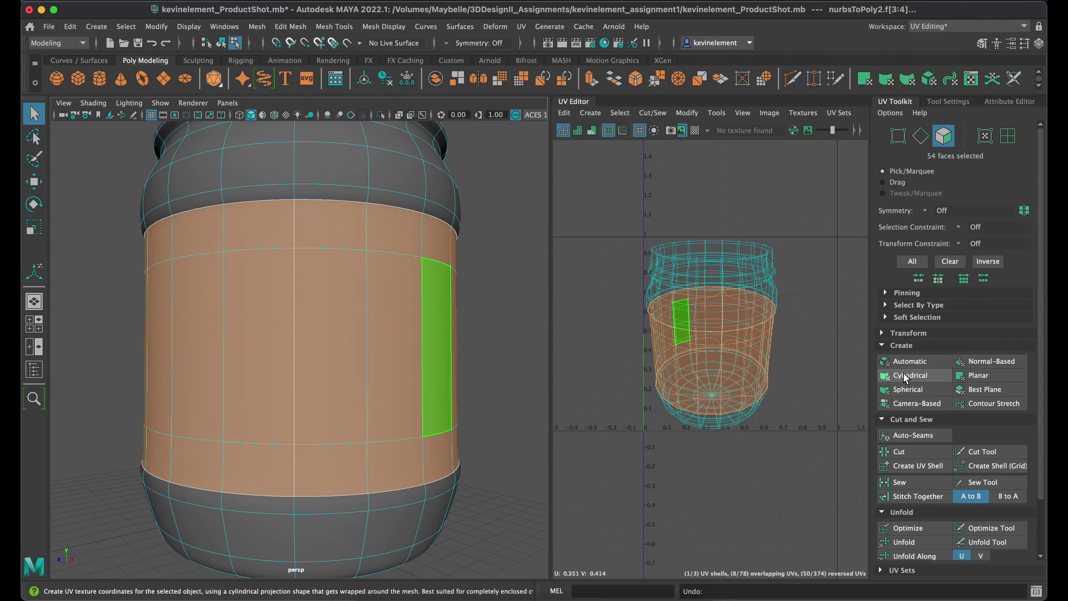
Step: Apply a cylindrical UV projection to the selected body-wall faces
left_click(905, 377)
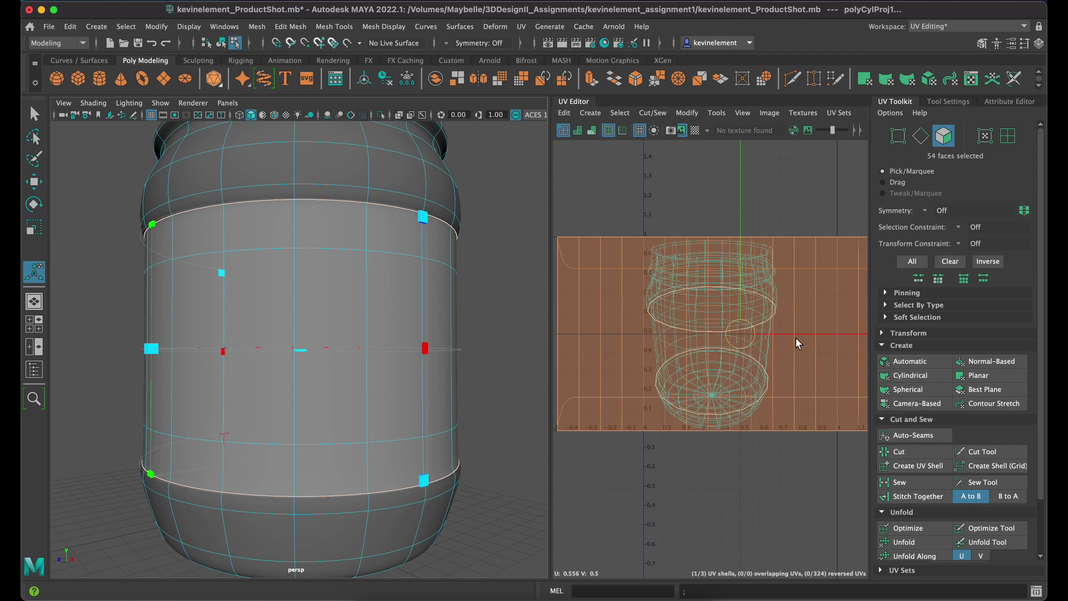
scroll(477, 496, "down", 4)
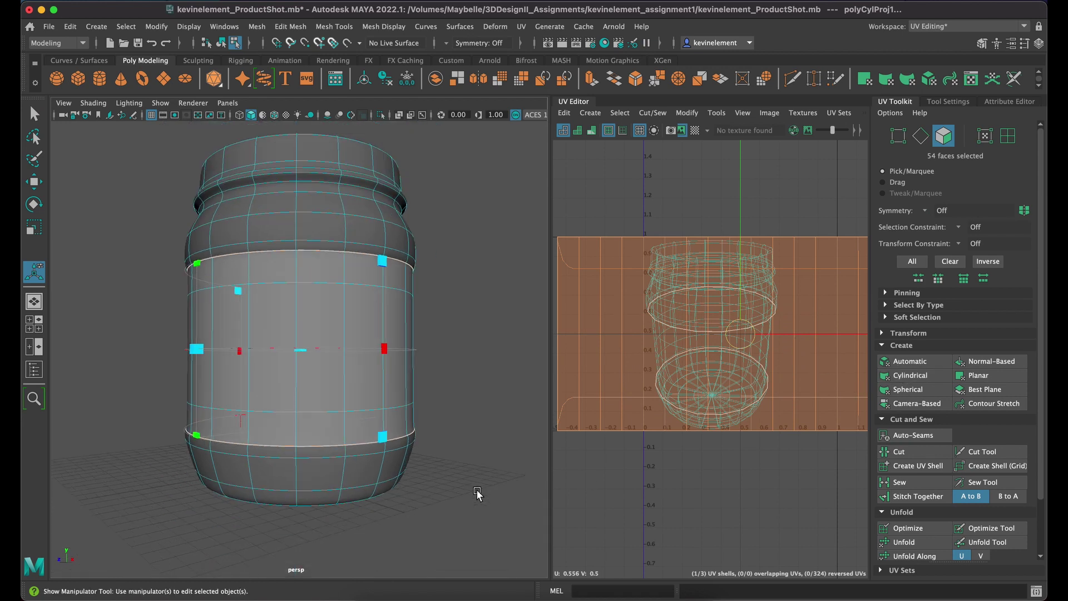
left_click(301, 396, "shift")
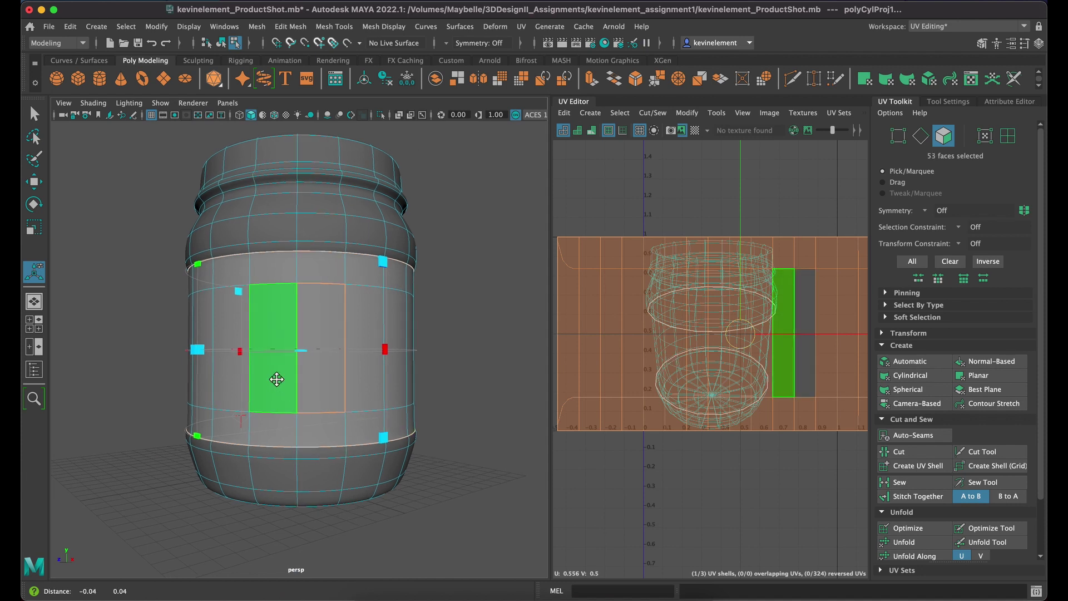
middle_click_drag(274, 379, 286, 383, "alt")
left_click_drag(286, 383, 341, 377, "alt")
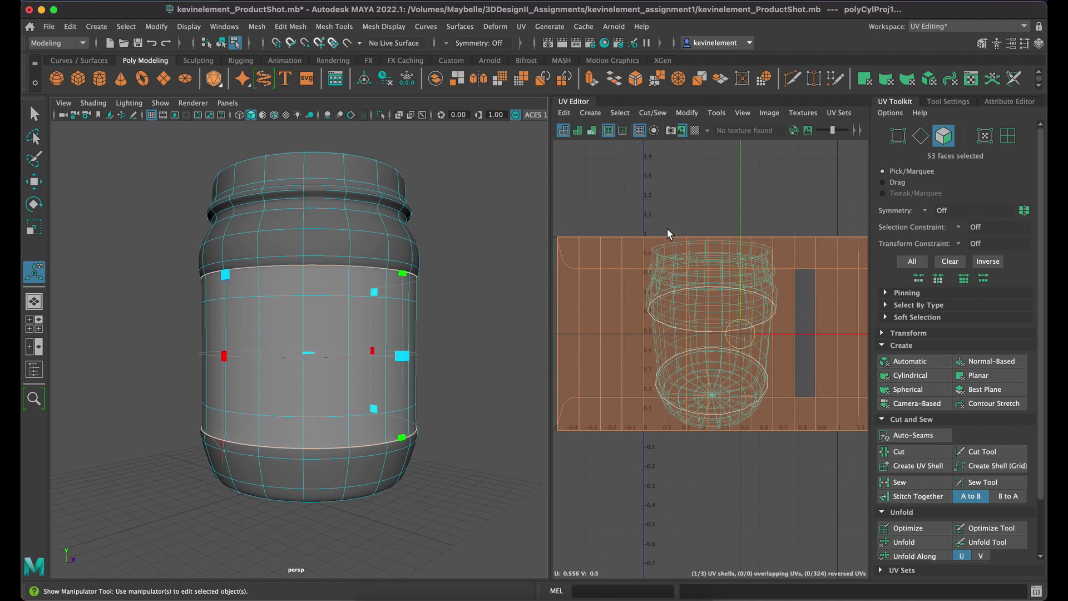
Step: Preview the checker map on the jar, inspect the body wall for distortion, and turn the checker map off
left_click(694, 130)
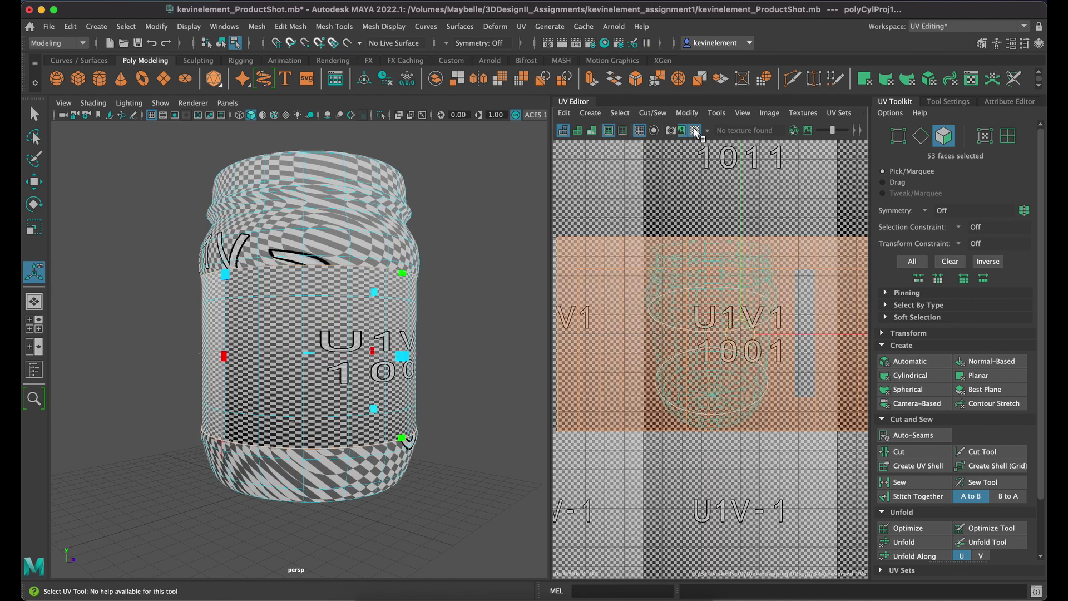
left_click(694, 131)
left_click(695, 131)
scroll(346, 380, "up", 5)
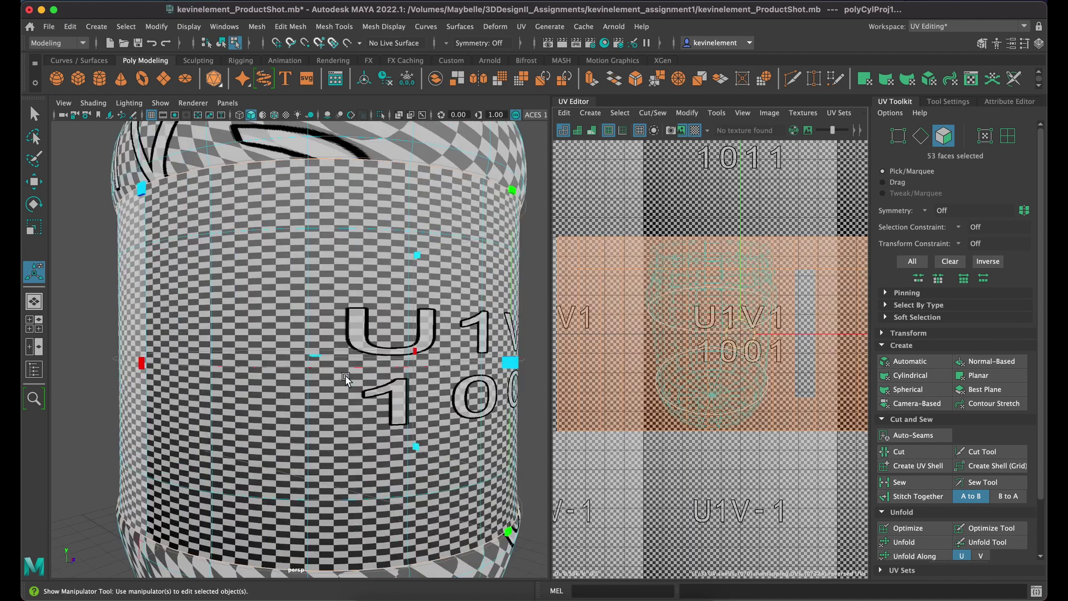
scroll(346, 380, "down", 5)
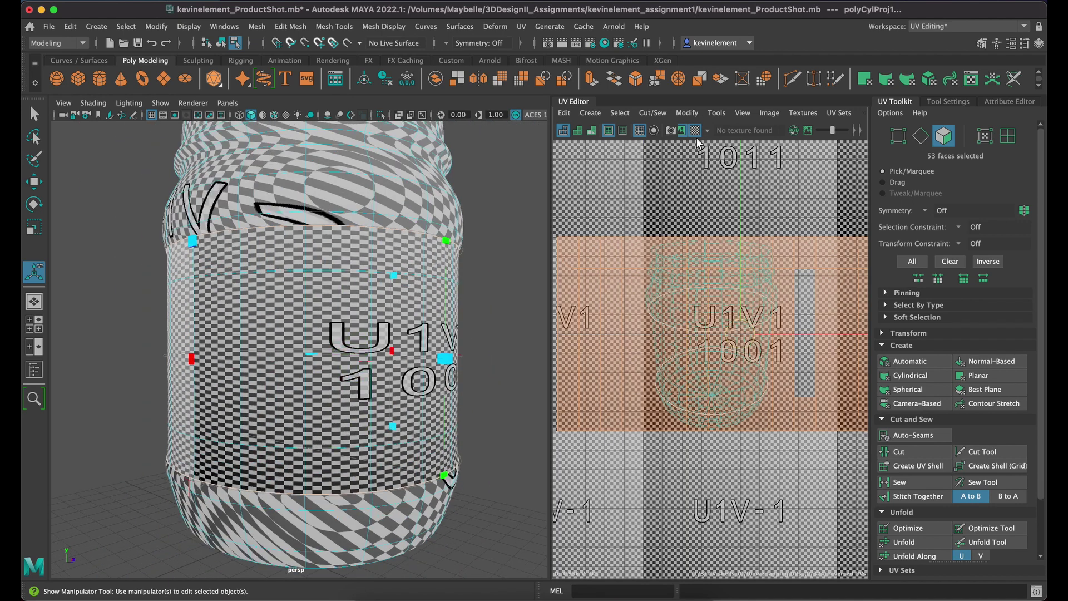
left_click(694, 131)
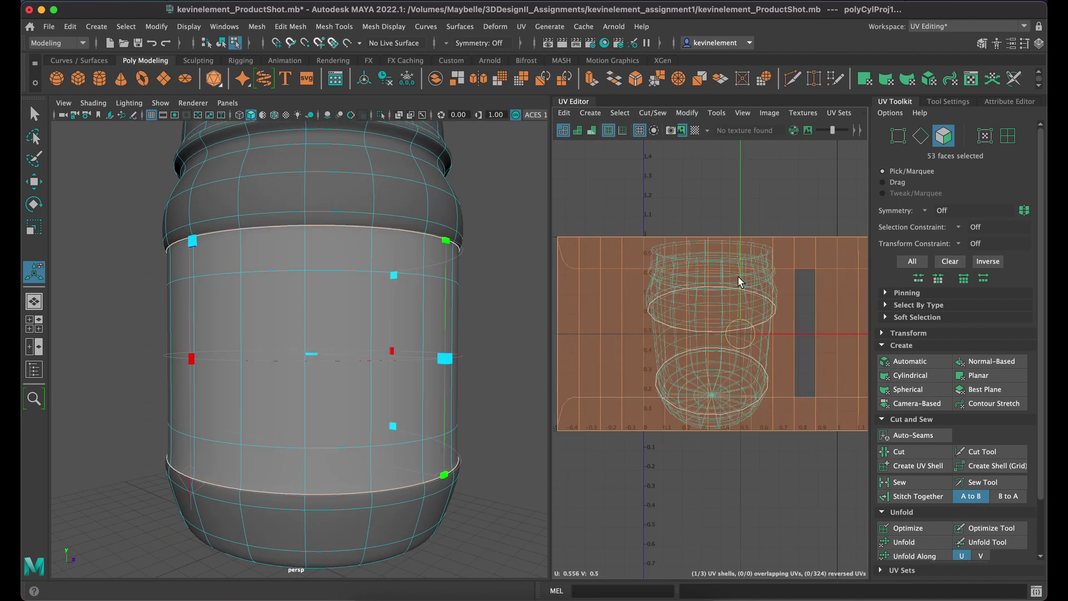
Step: Clear the face selection and select the body wall as a UV shell in the UV Editor
left_click(488, 336)
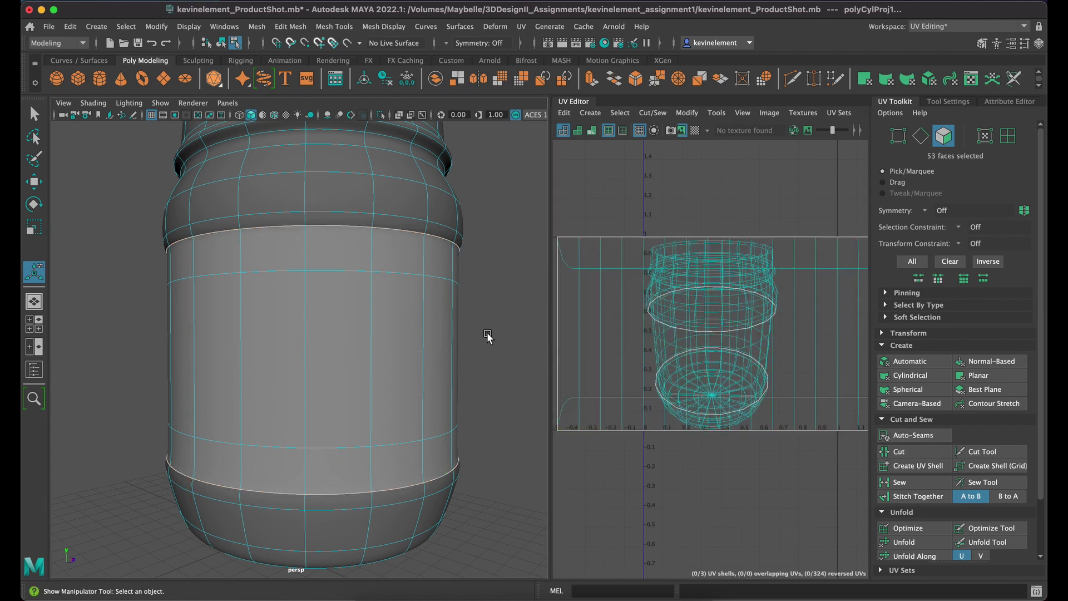
right_click(611, 326)
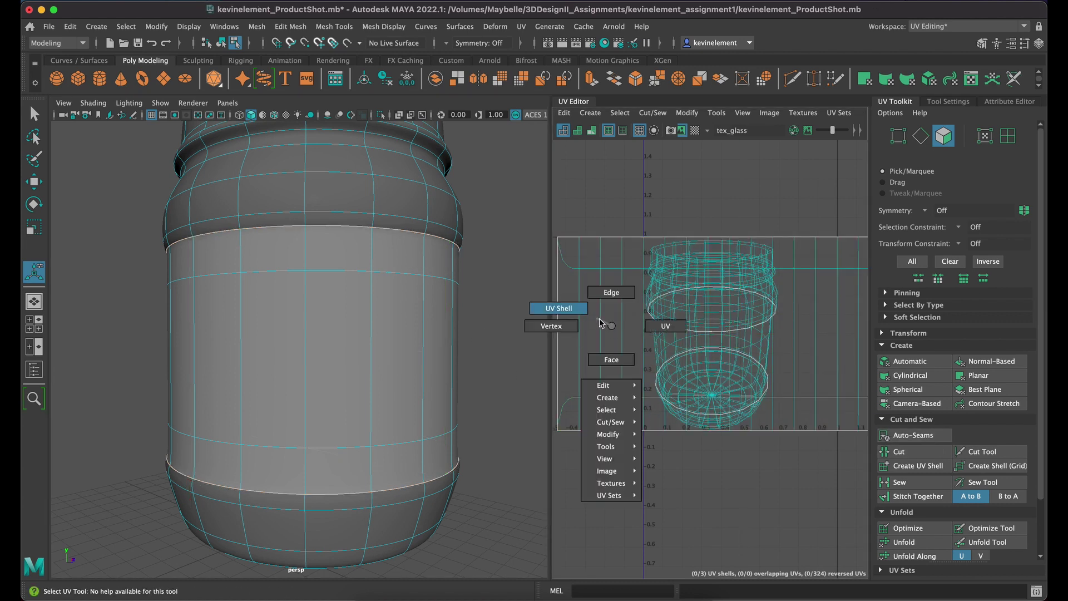
left_click(558, 307)
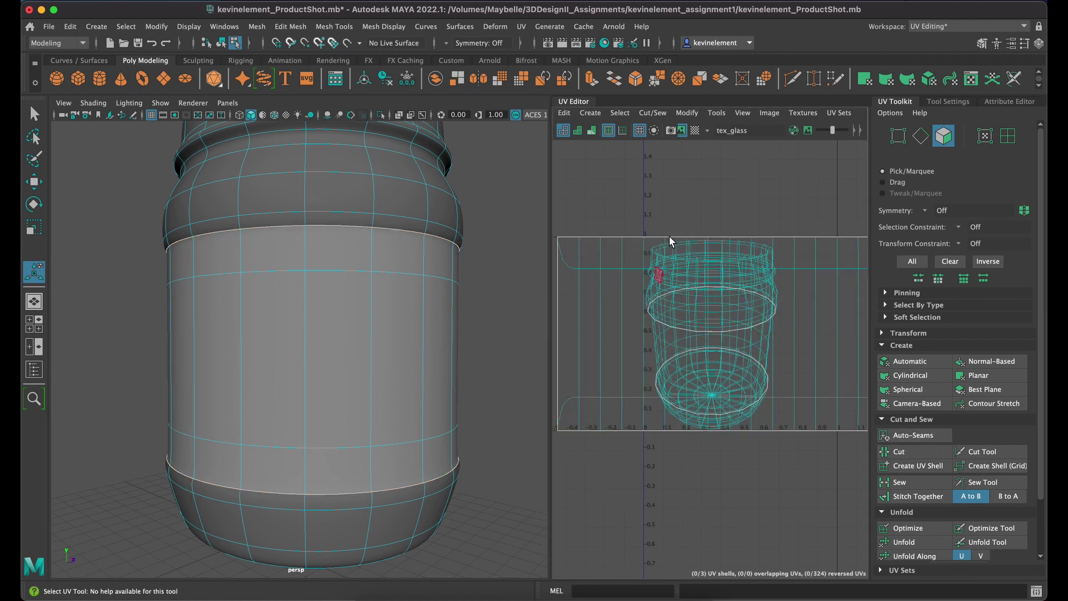
right_click(619, 303)
left_click(558, 300)
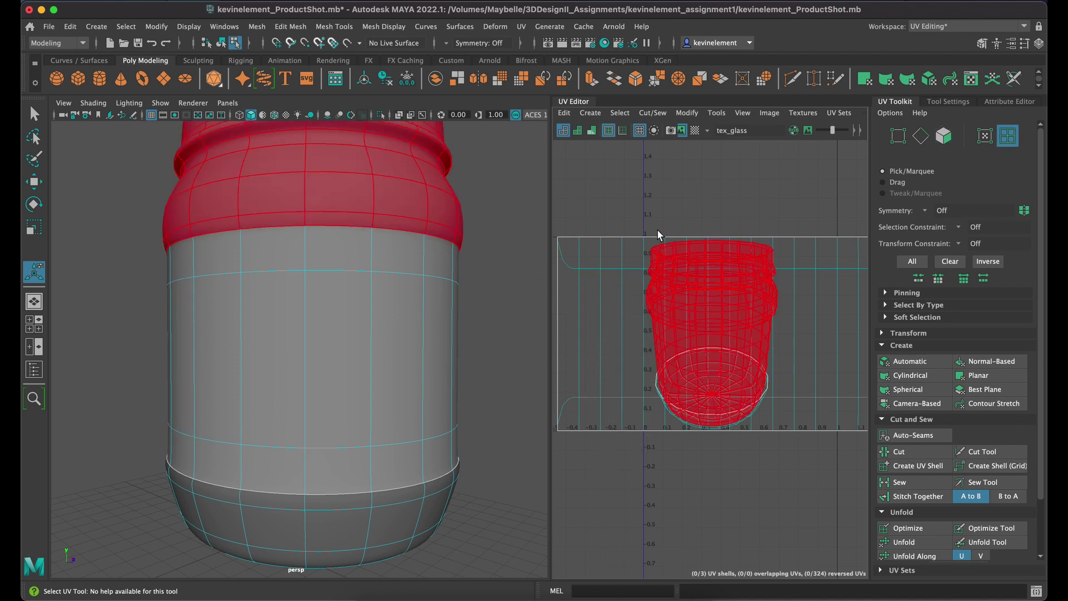
left_click(616, 307)
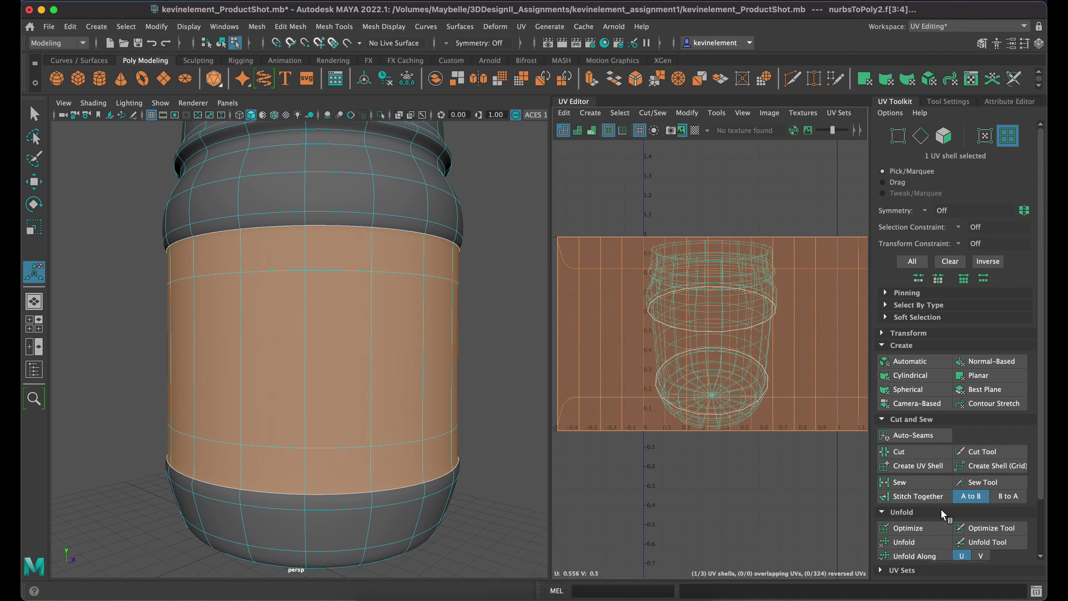
Step: Unfold the body-wall UV shell, and unfold it again along U and along V
left_click(907, 541)
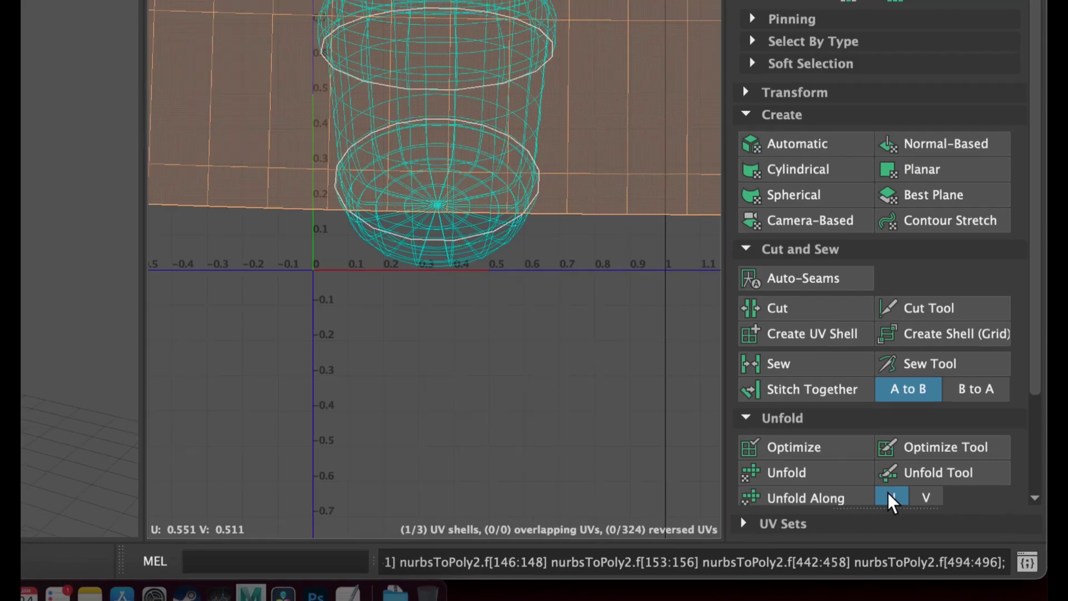
left_click(479, 242)
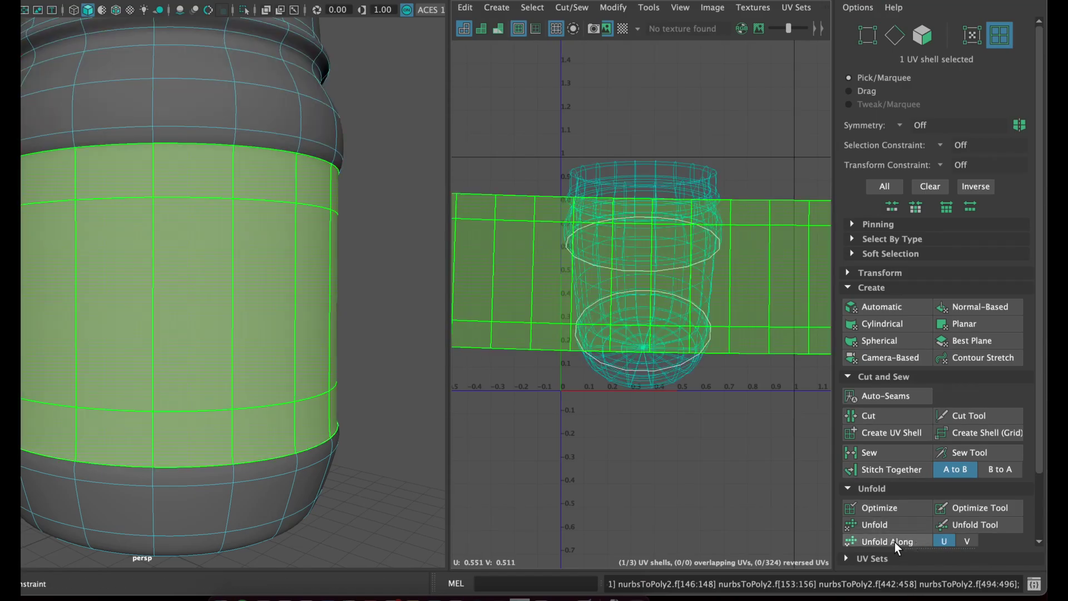
left_click(895, 542)
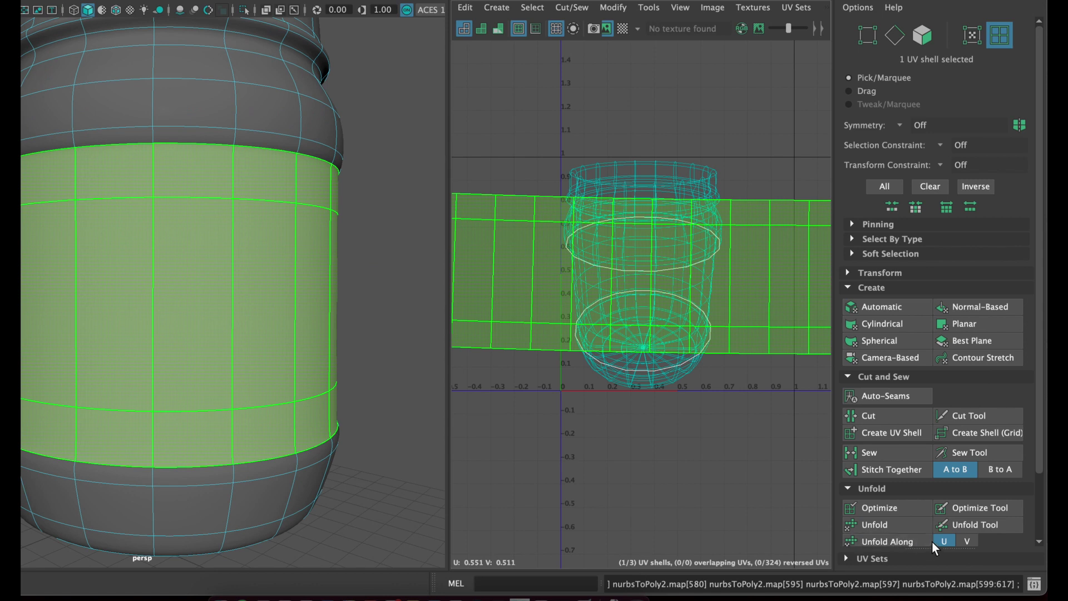
left_click(969, 539)
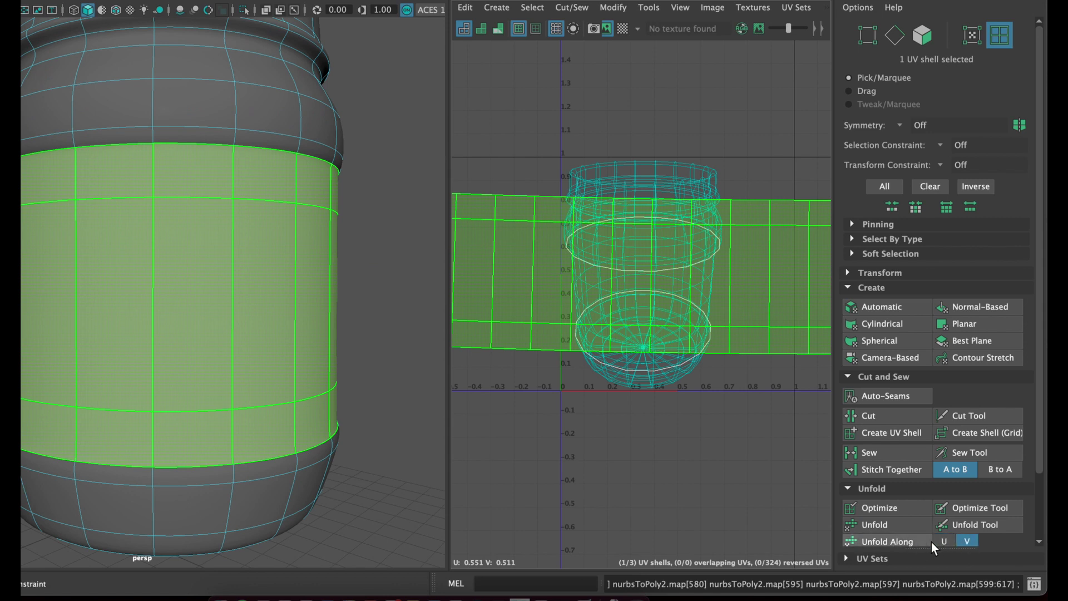
left_click(886, 540)
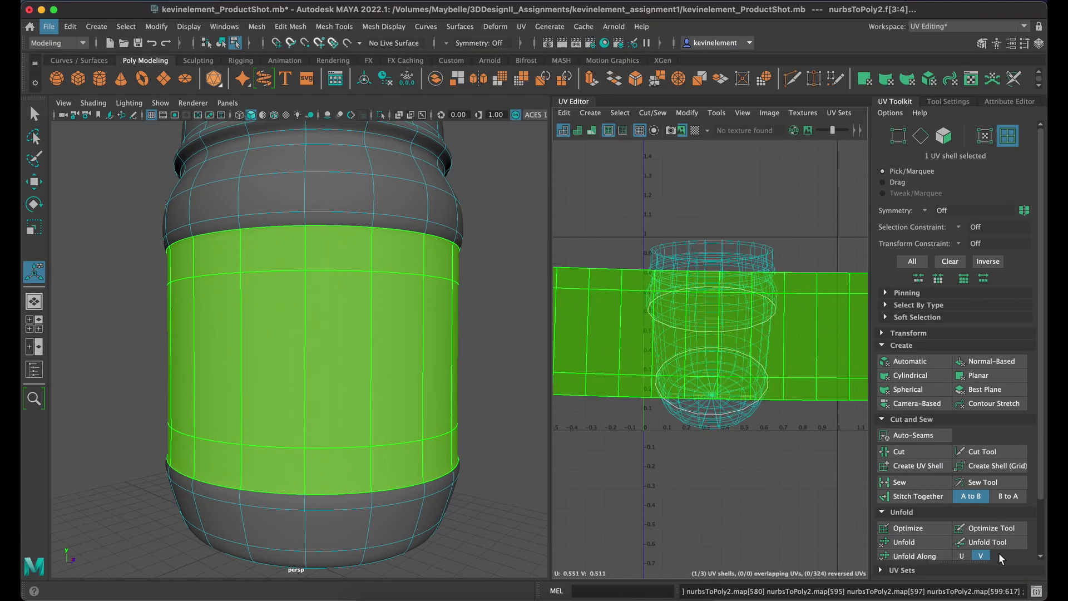
Step: Straighten the body-wall shell's UVs in both U and V with a 30.00 angle tolerance
scroll(1000, 538, "down", 2)
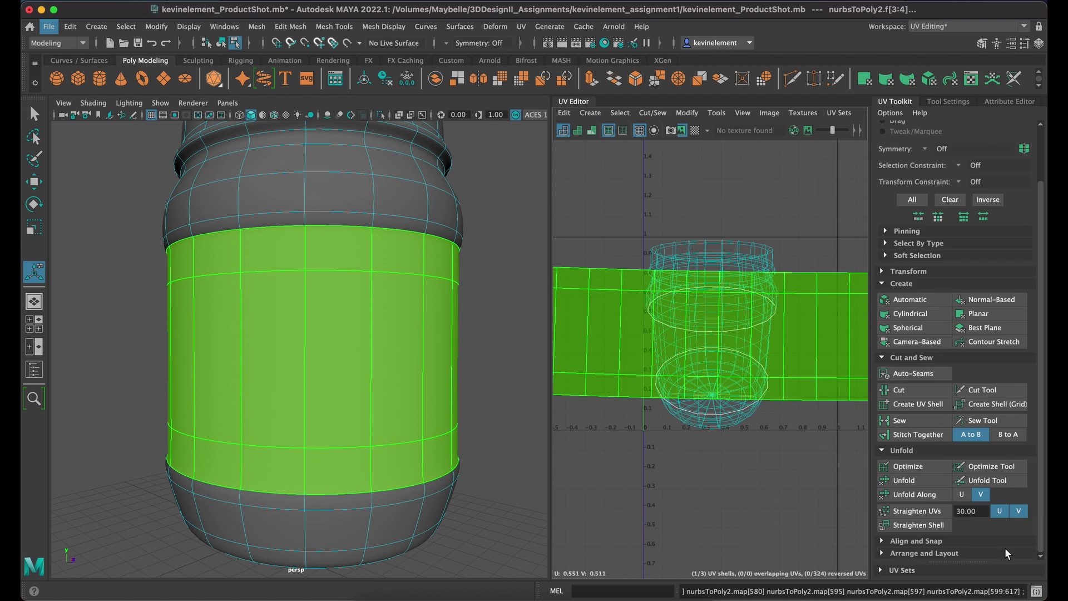
left_click(913, 525)
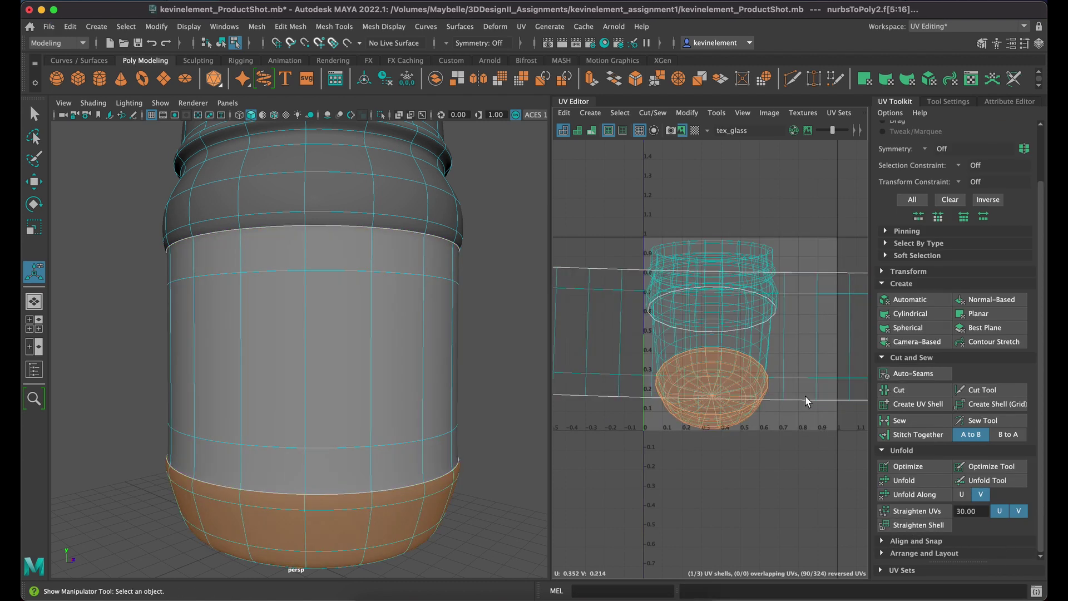
key("ctrl+z")
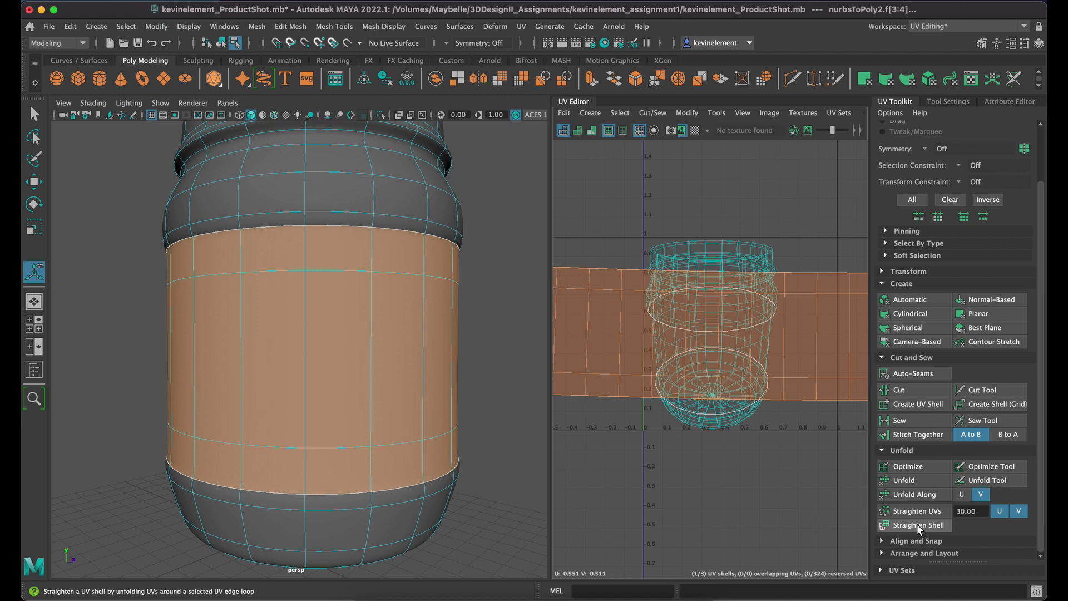
left_click(919, 512)
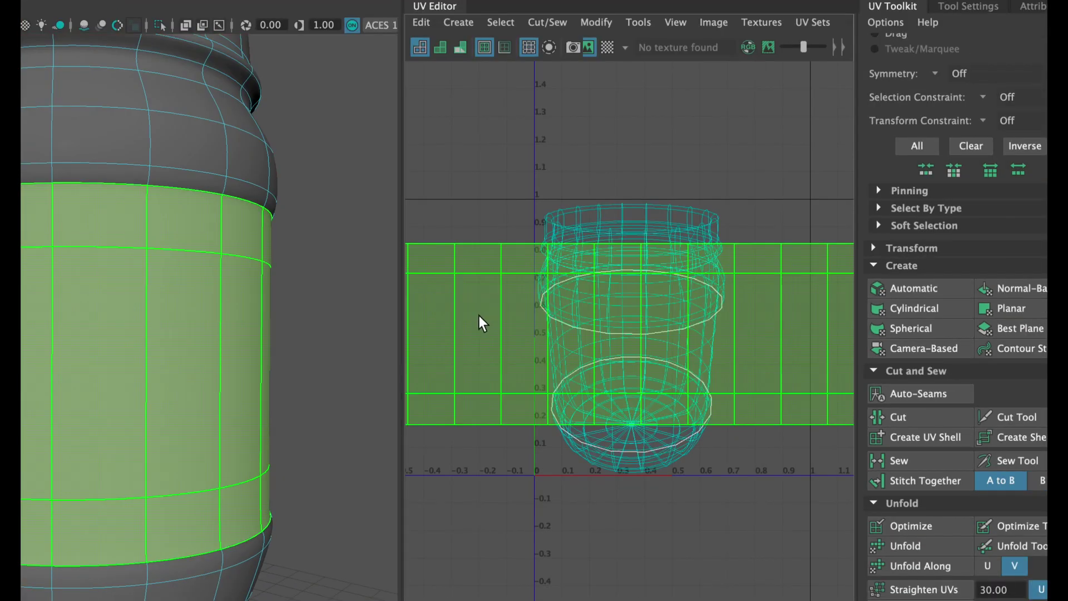
Step: Select the UV shell of the jar's neck and shoulder and move it below and to the left of the 0–1 UV tile
right_click_drag(404, 315, 349, 290)
right_click_drag(457, 317, 448, 309)
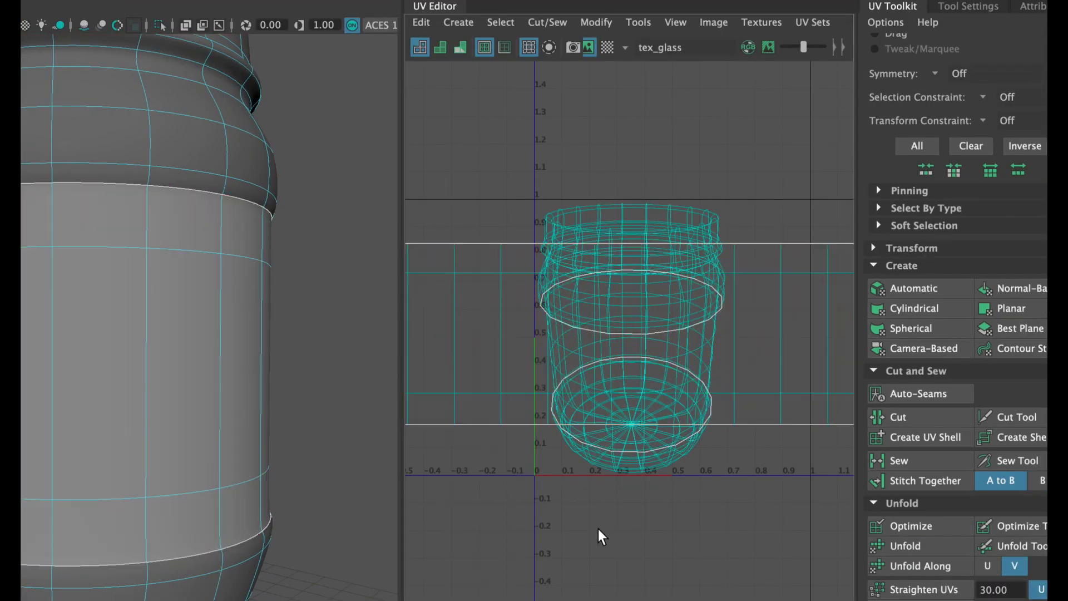
left_click(649, 466)
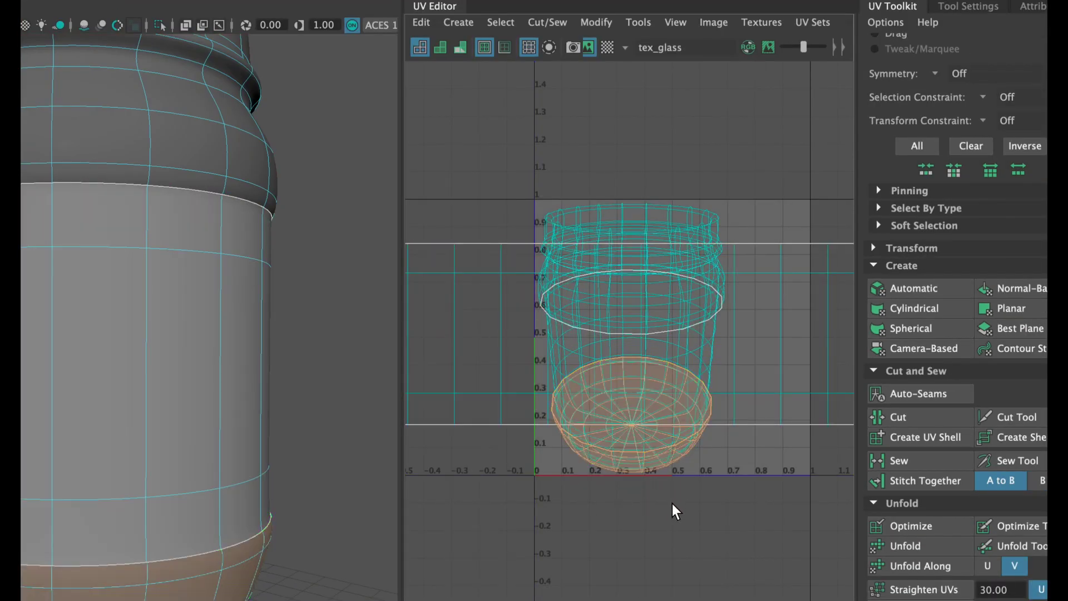
left_click(759, 376)
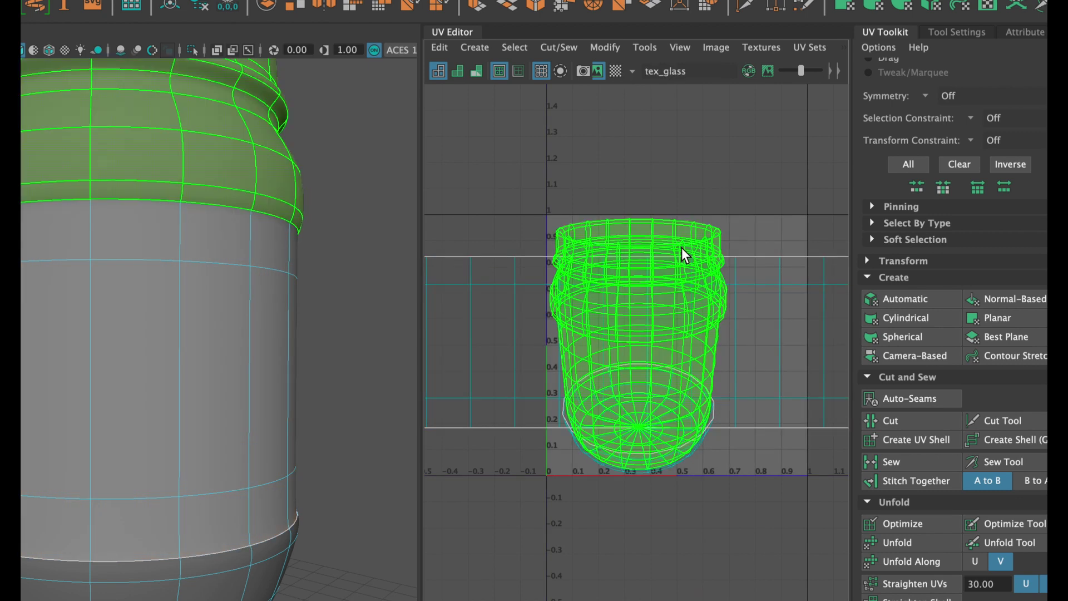
left_click(682, 248)
right_click_drag(633, 234, 589, 216)
left_click(629, 242)
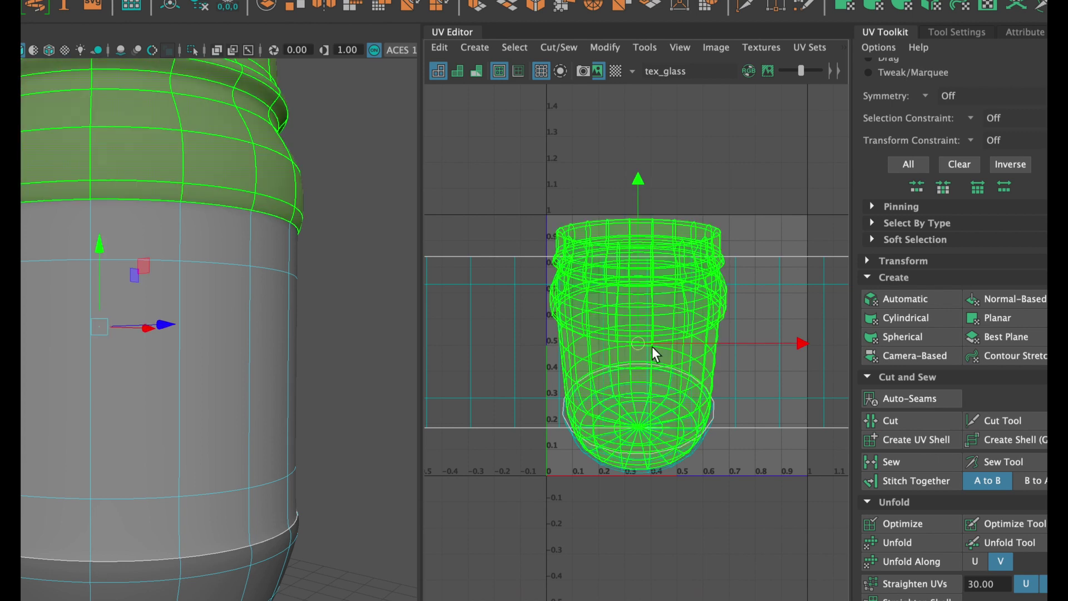
left_click_drag(642, 349, 642, 588)
left_click_drag(529, 593, 522, 593)
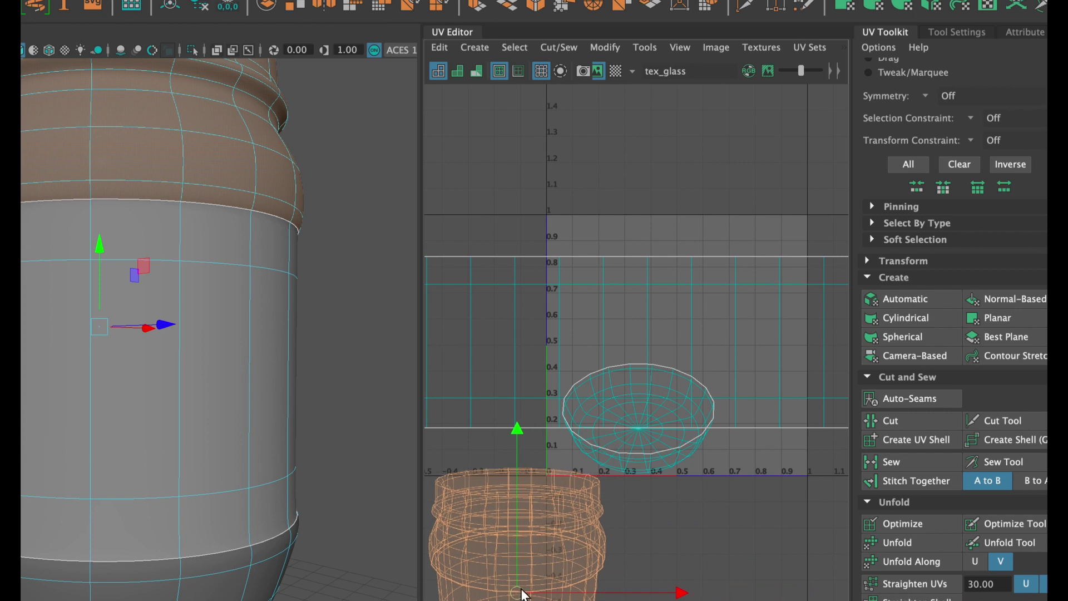
Step: Select the UV shell of the jar's base and move it below the 0–1 tile, beside the neck-and-shoulder shell
left_click(760, 506)
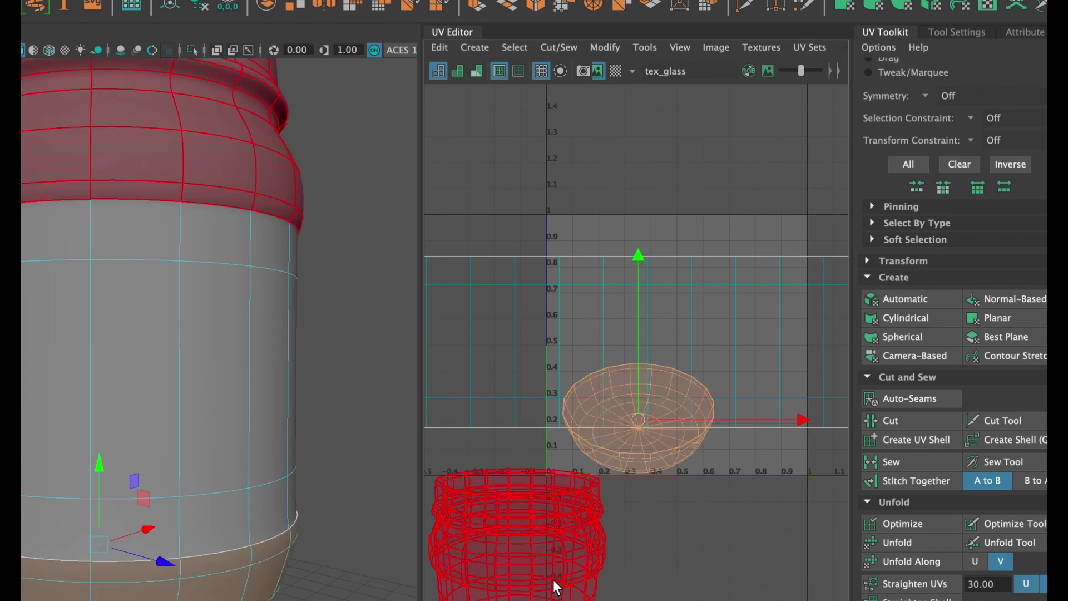
left_click(539, 544)
scroll(639, 552, "down", 2)
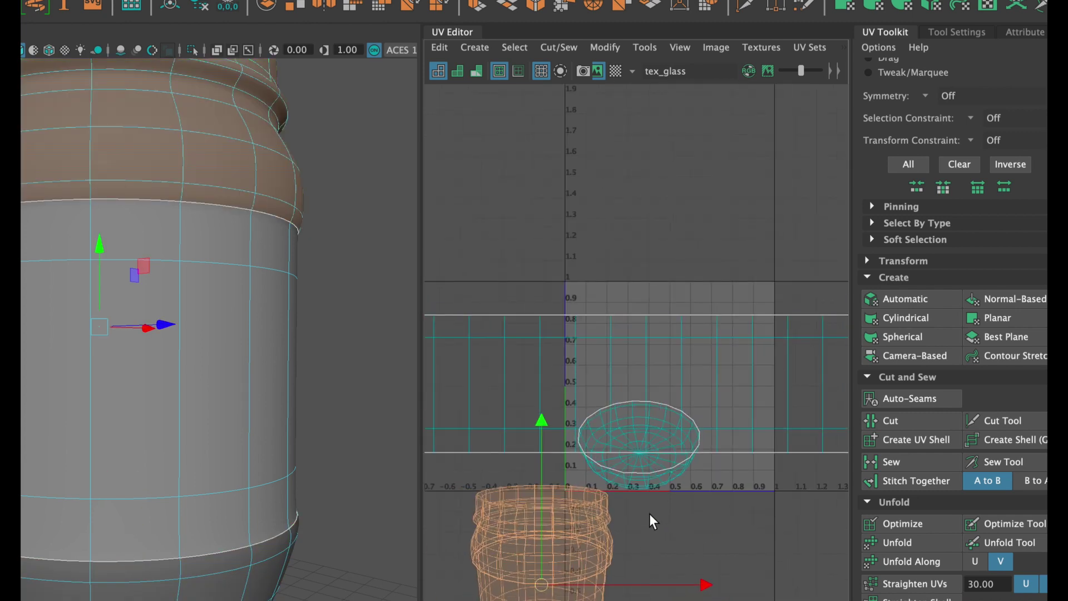
left_click(640, 474)
left_click_drag(639, 445, 689, 535)
Step: Select the body-wall UV shell and scale it down uniformly until it is narrower than the 0–1 tile
left_click(681, 391)
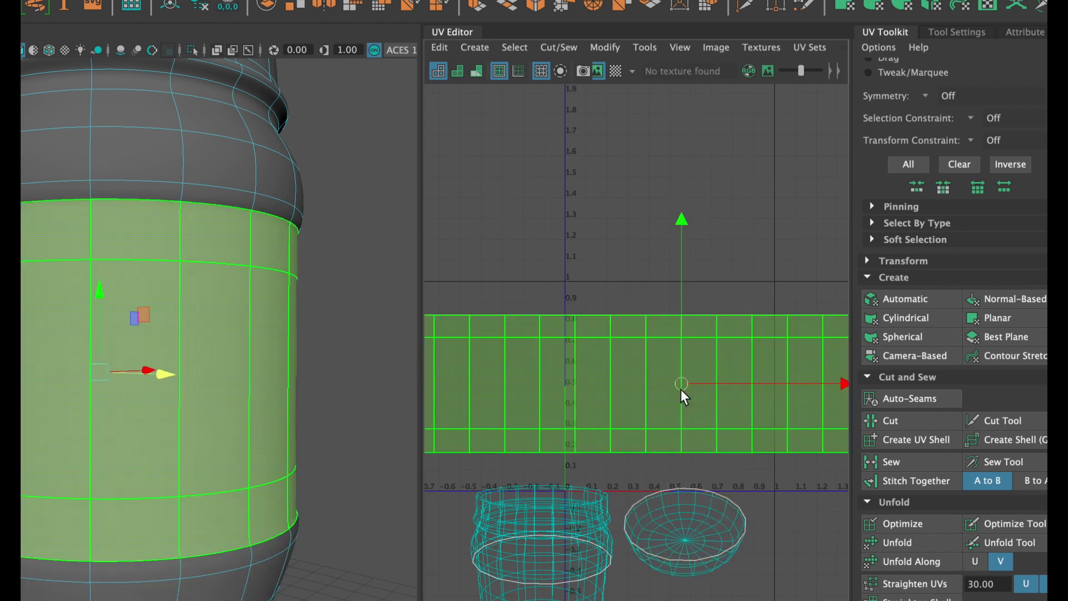
scroll(686, 396, "down", 3)
left_click(685, 381)
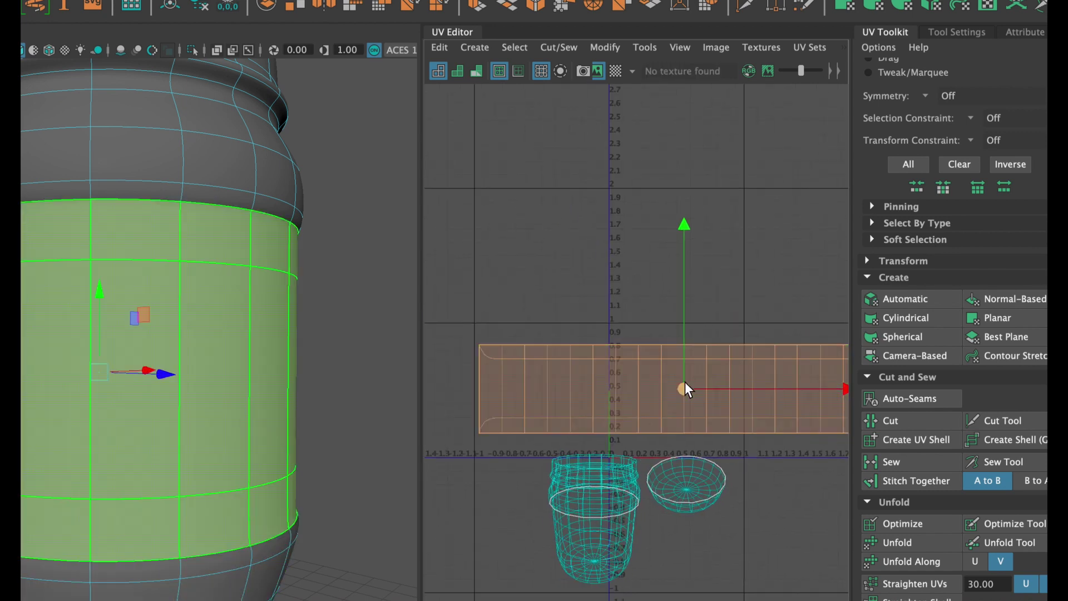
left_click(726, 412)
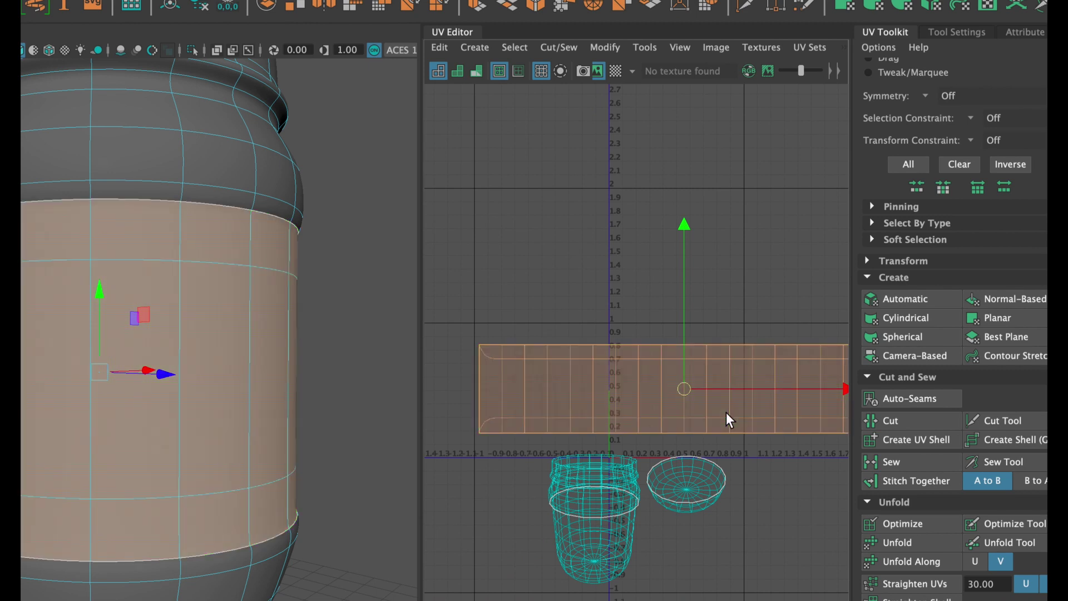
key("e")
key("r")
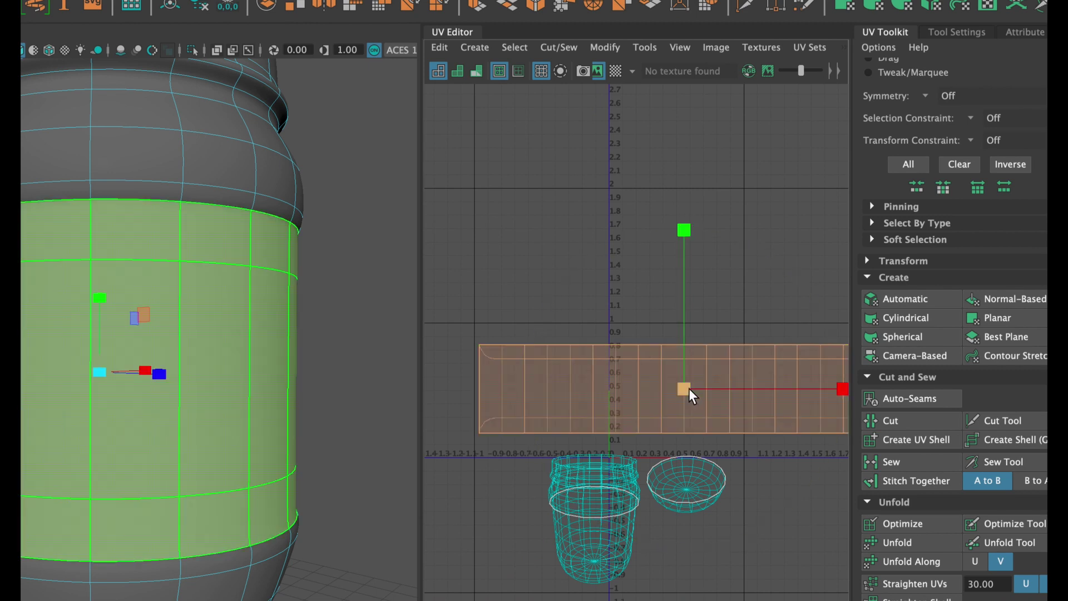
left_click_drag(682, 386, 570, 414)
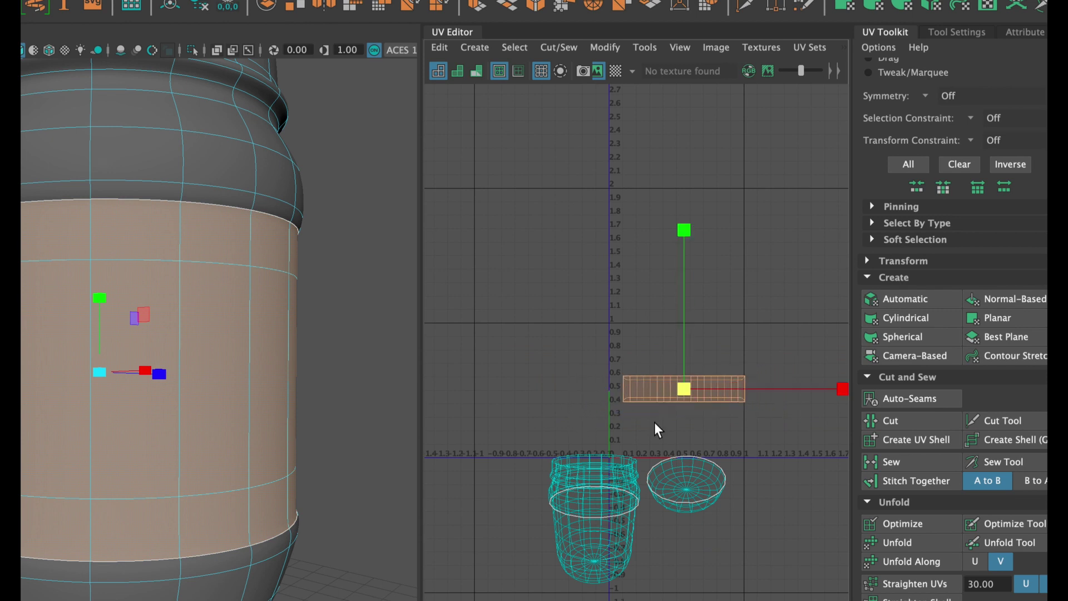
Step: Move the scaled body-wall shell to the upper edge inside the 0–1 tile
scroll(826, 452, "up", 3)
middle_click_drag(609, 399, 739, 454, "alt")
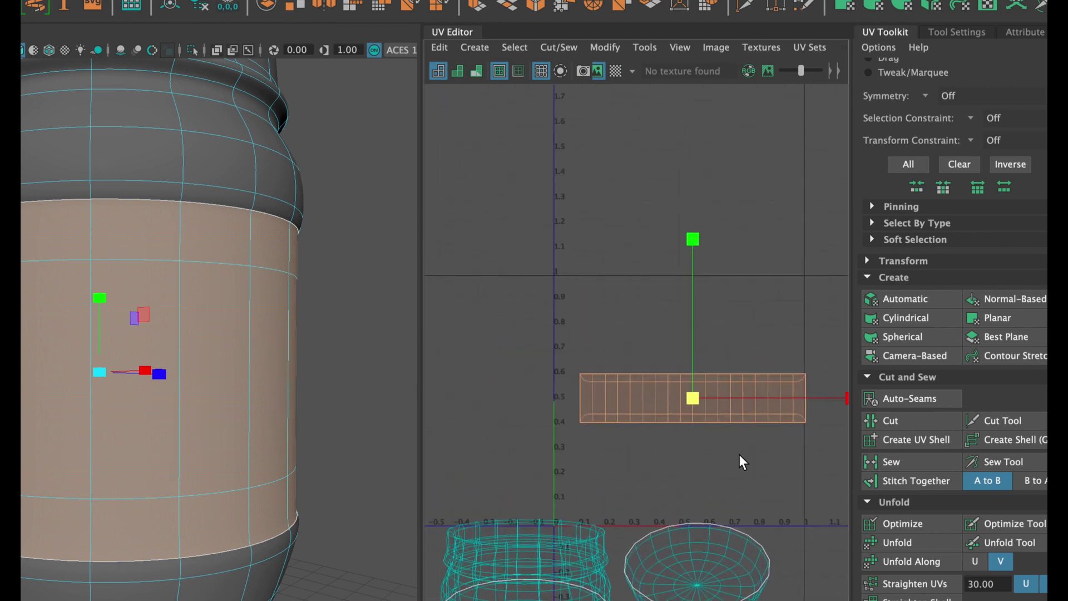
left_click_drag(690, 394, 679, 306)
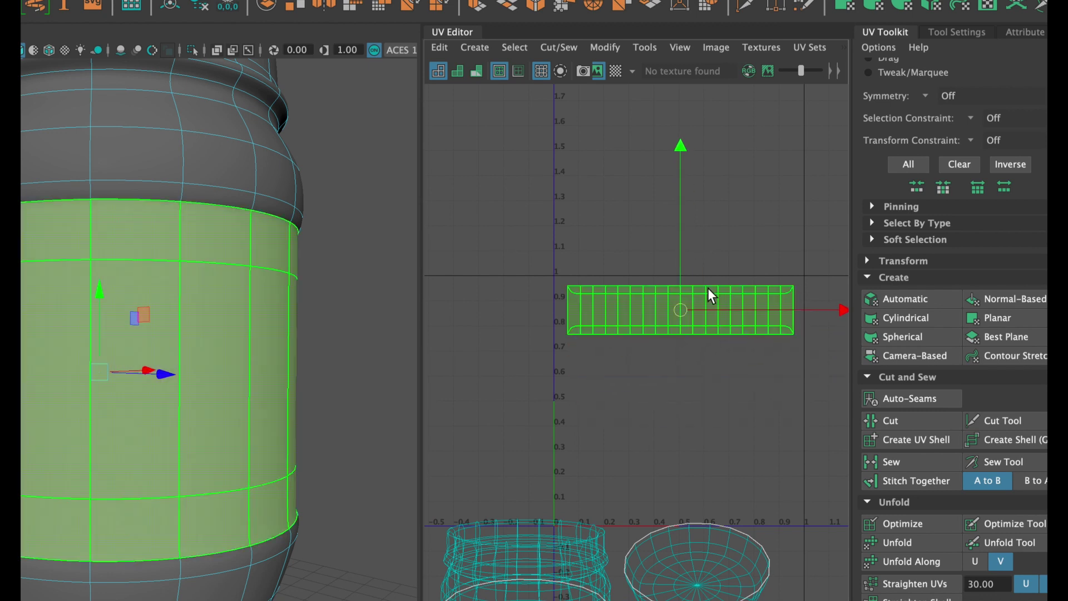
Step: Display the checker map on the jar and examine the pattern around the body wall's vertical seam
left_click(615, 71)
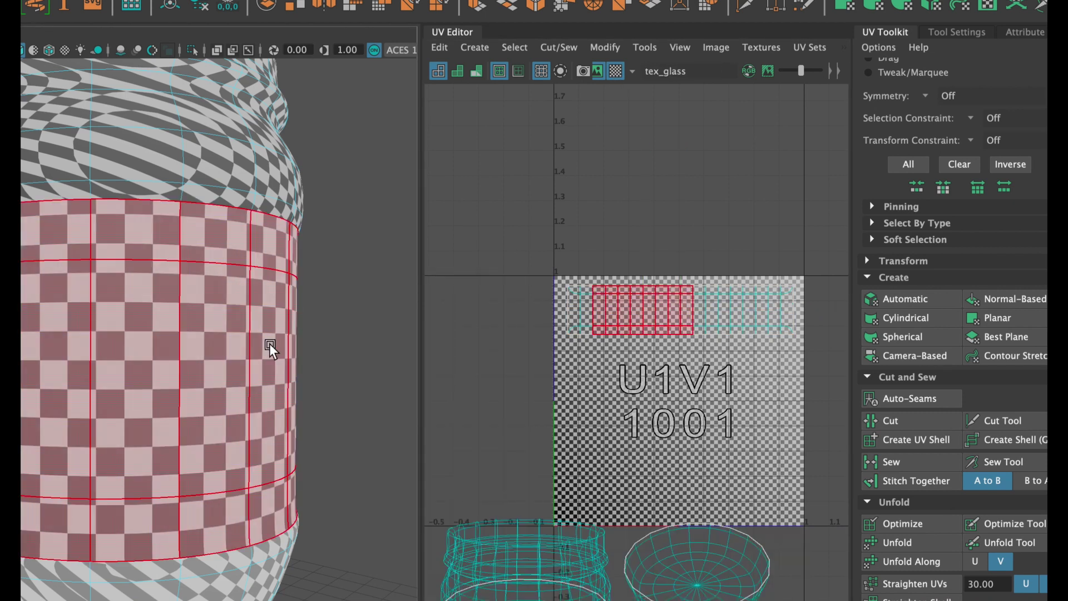
scroll(269, 343, "down", 5)
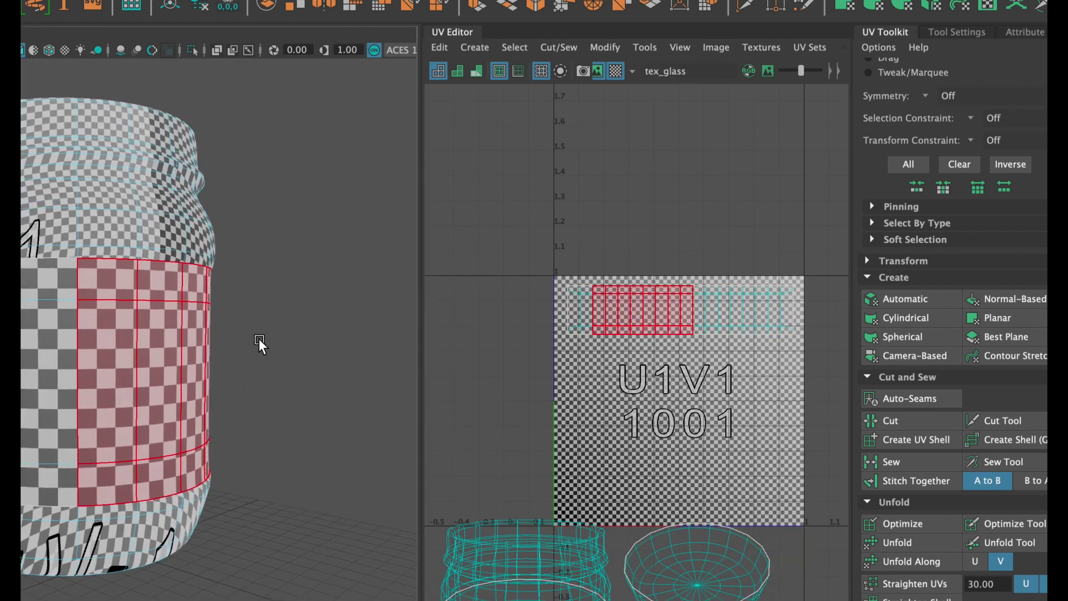
left_click_drag(258, 339, 332, 325, "alt")
left_click_drag(156, 329, 207, 339, "alt")
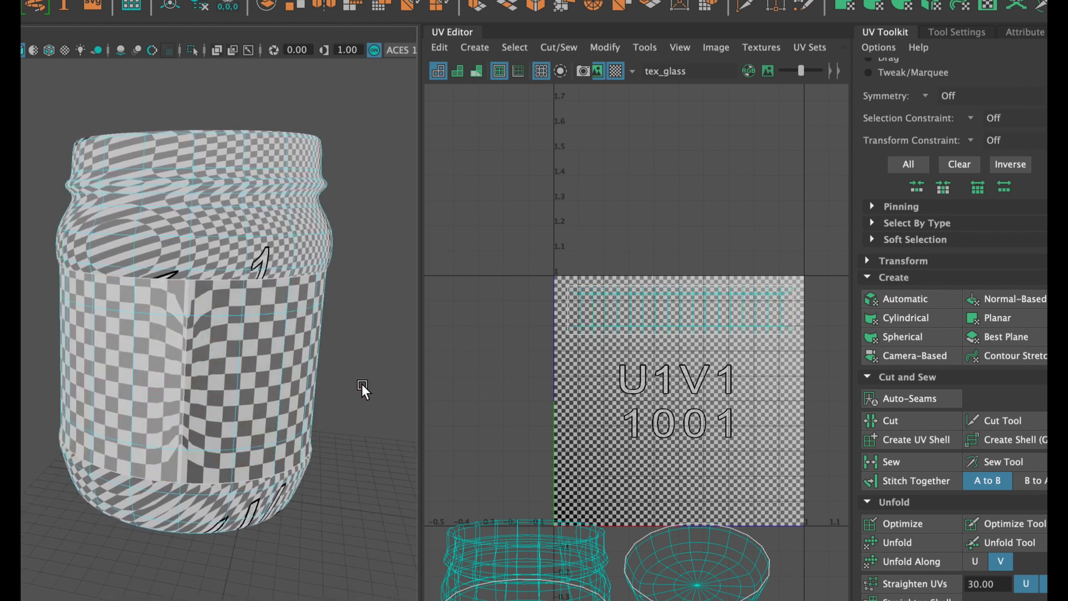
left_click(205, 400)
scroll(159, 382, "up", 5)
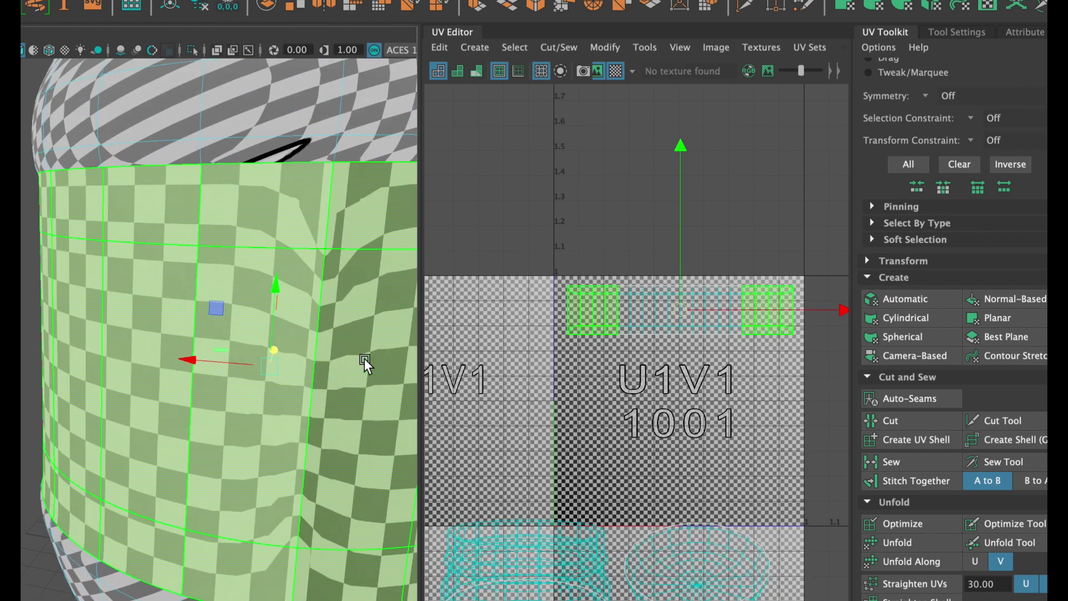
scroll(362, 338, "down", 5)
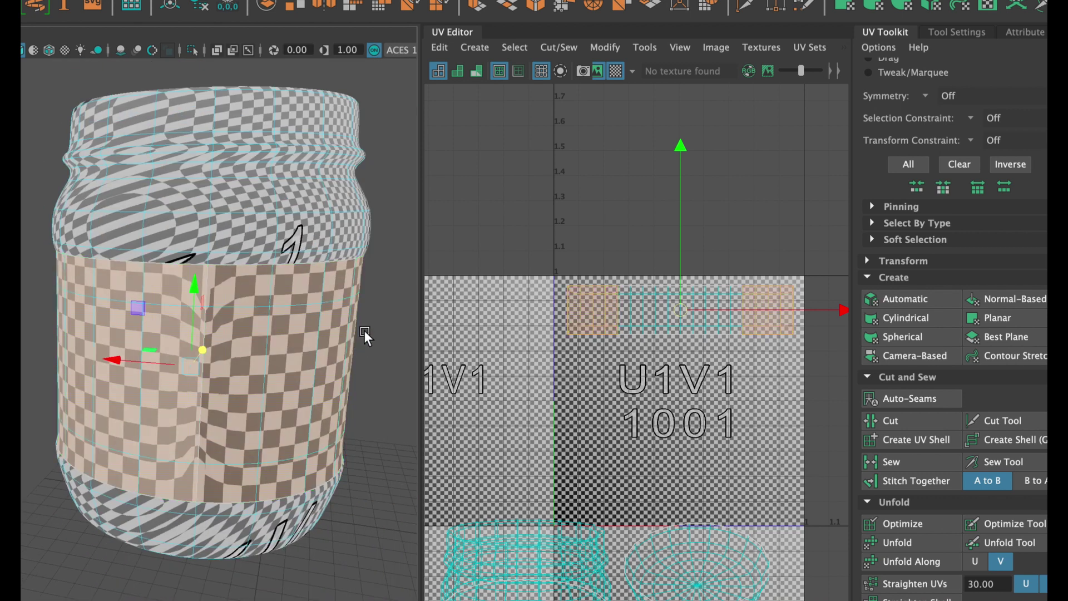
scroll(363, 331, "down", 4)
scroll(290, 349, "up", 2)
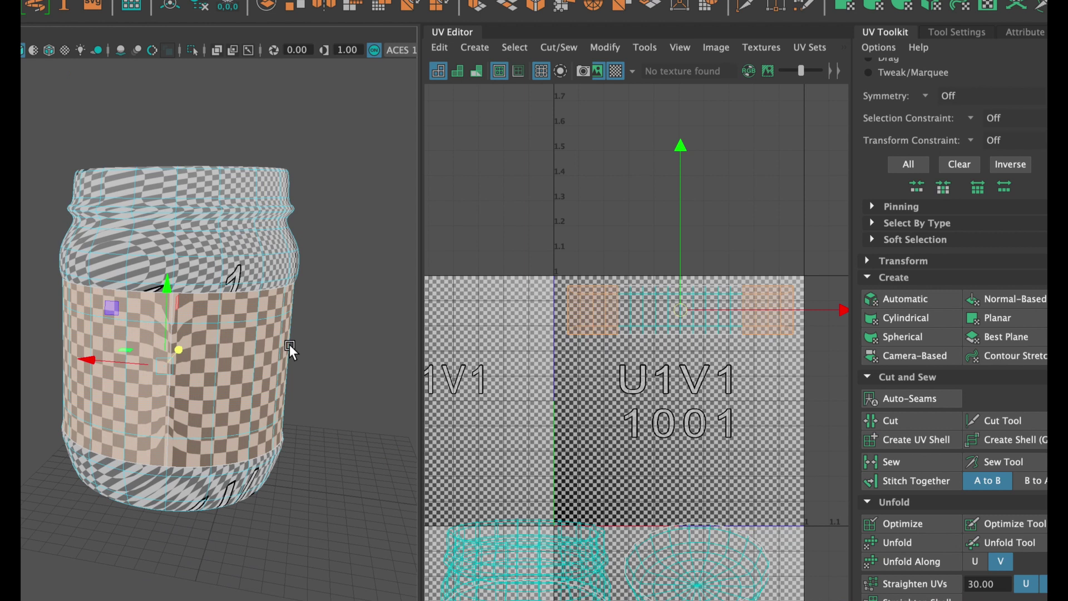
Step: Select the whole body-wall shell and compare its checker pattern with the neck and base from several sides
left_click(758, 196)
left_click(698, 307)
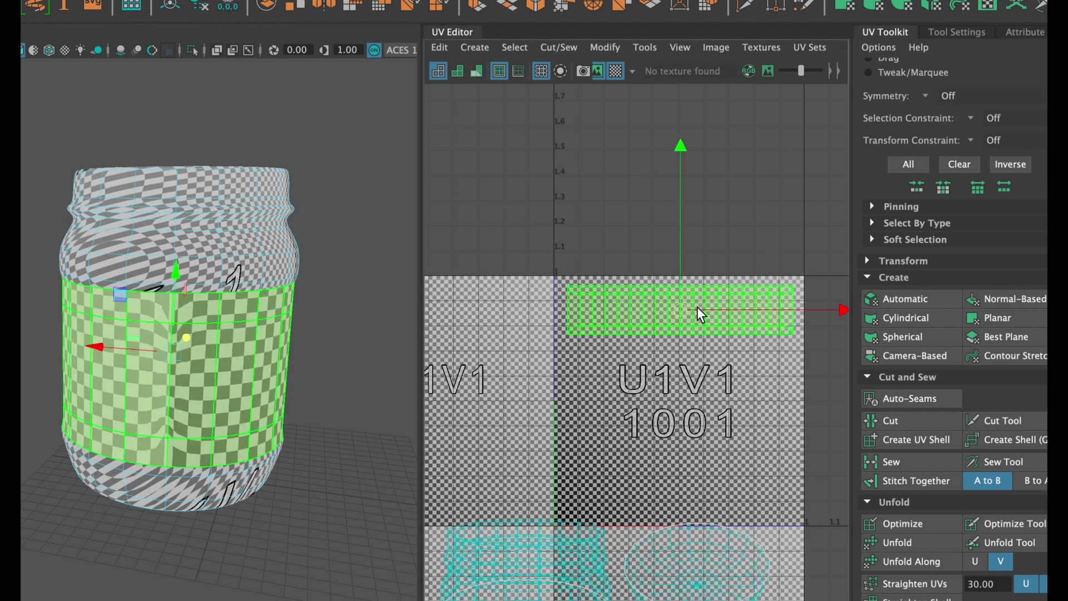
left_click_drag(348, 303, 310, 317, "alt")
scroll(250, 314, "up", 4)
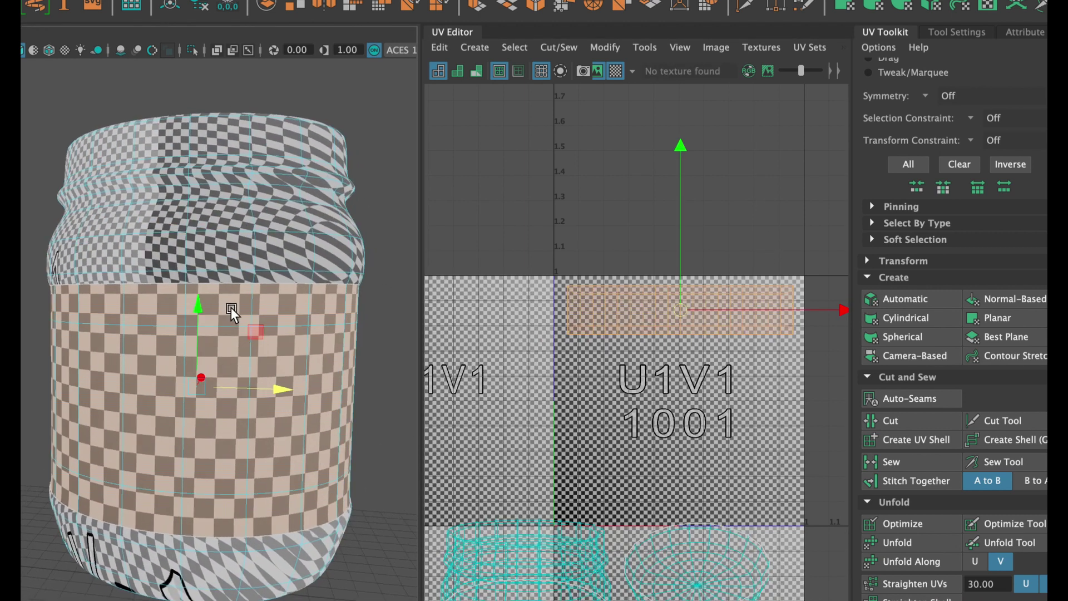
left_click_drag(231, 307, 338, 328, "alt")
scroll(215, 313, "down", 4)
scroll(332, 345, "up", 2)
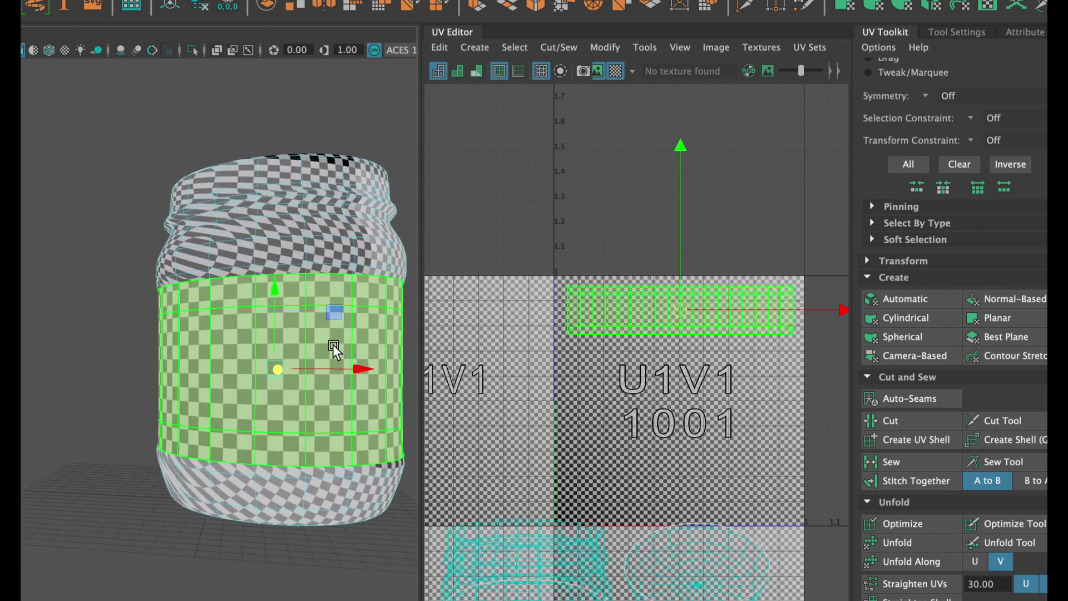
scroll(339, 345, "up", 1)
mouse_move(251, 319)
left_mouse_down("alt")
mouse_move(267, 333)
mouse_move(251, 338)
left_mouse_up("alt")
left_click(270, 336)
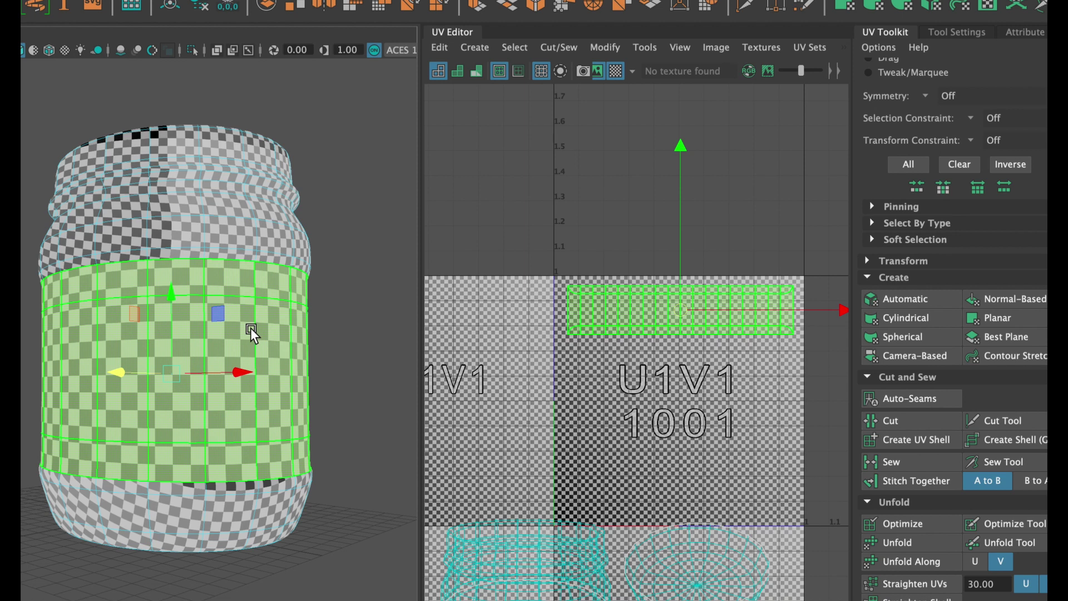
left_click(226, 295)
scroll(614, 434, "down", 5)
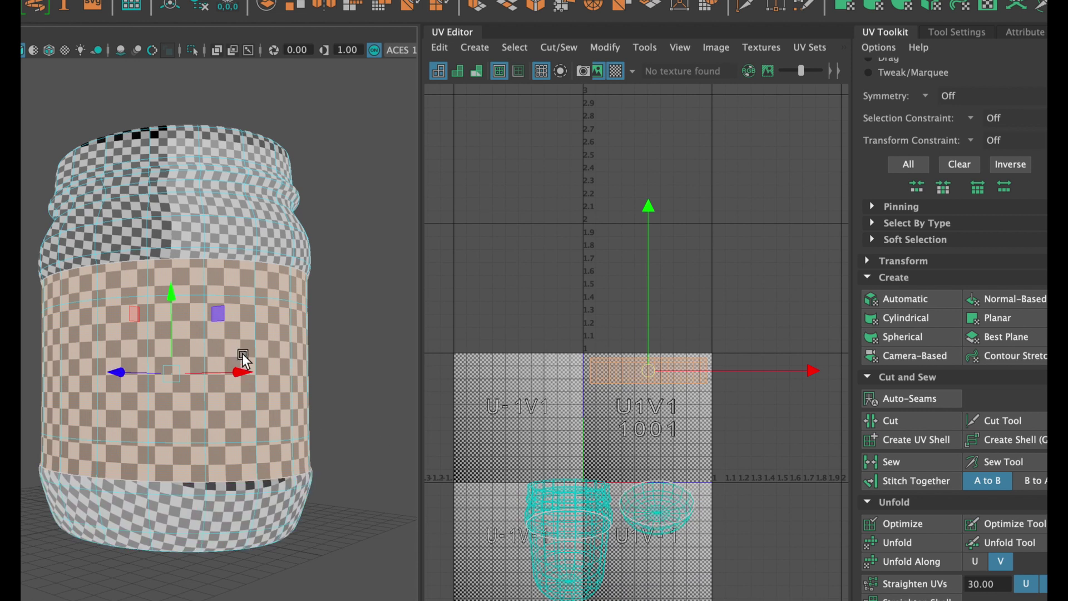
Step: Examine the checker pattern on the jar's base up close, where it meets the body wall
middle_click_drag(243, 364, 248, 309, "alt")
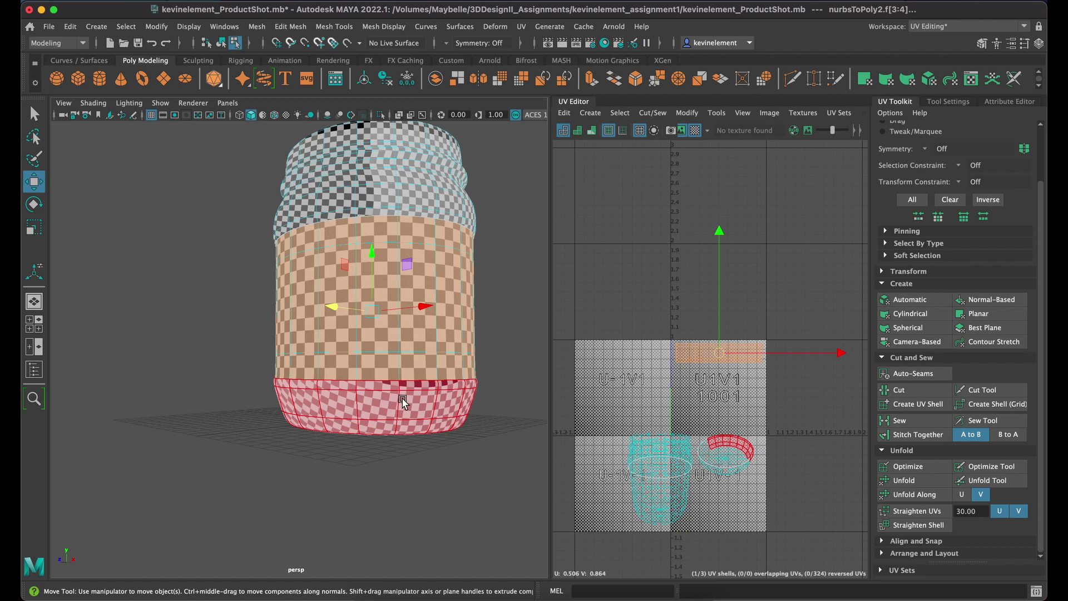
scroll(416, 470, "up", 5)
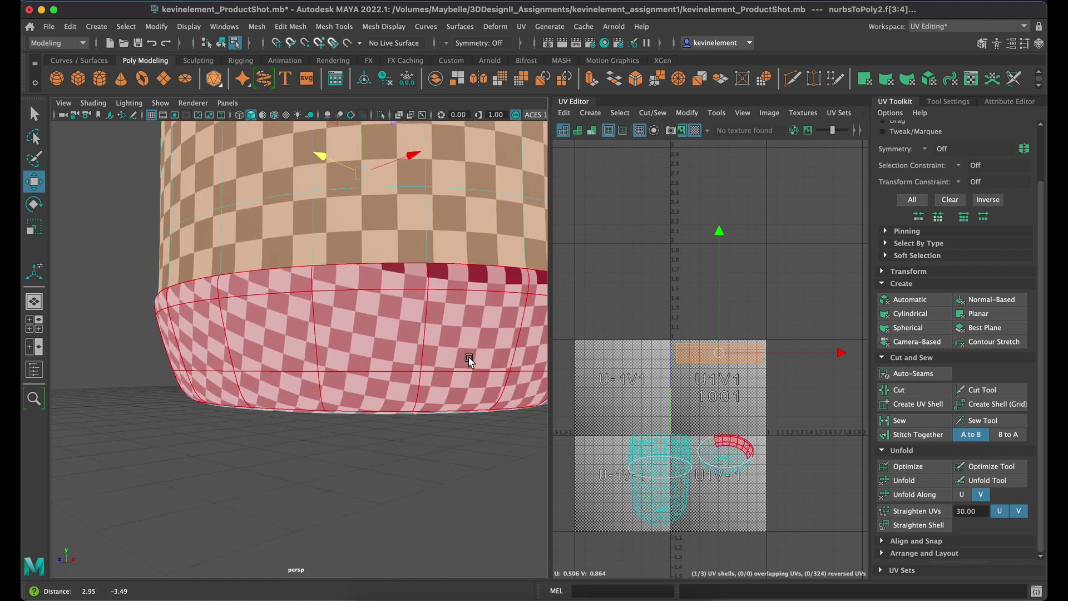
left_click_drag(469, 361, 459, 311, "alt")
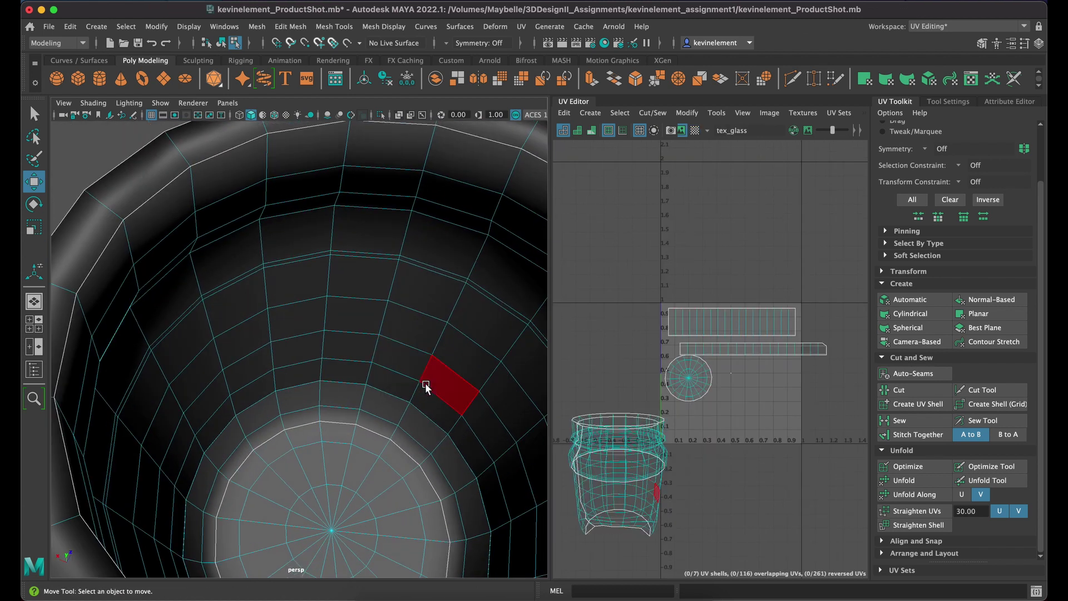
Step: Select all outer face loops of the jar from the shoulder through the neck ridge up to the rim
left_click_drag(441, 377, 370, 333, "alt")
left_click(345, 306)
double_click(344, 278, "shift")
double_click(335, 240, "shift")
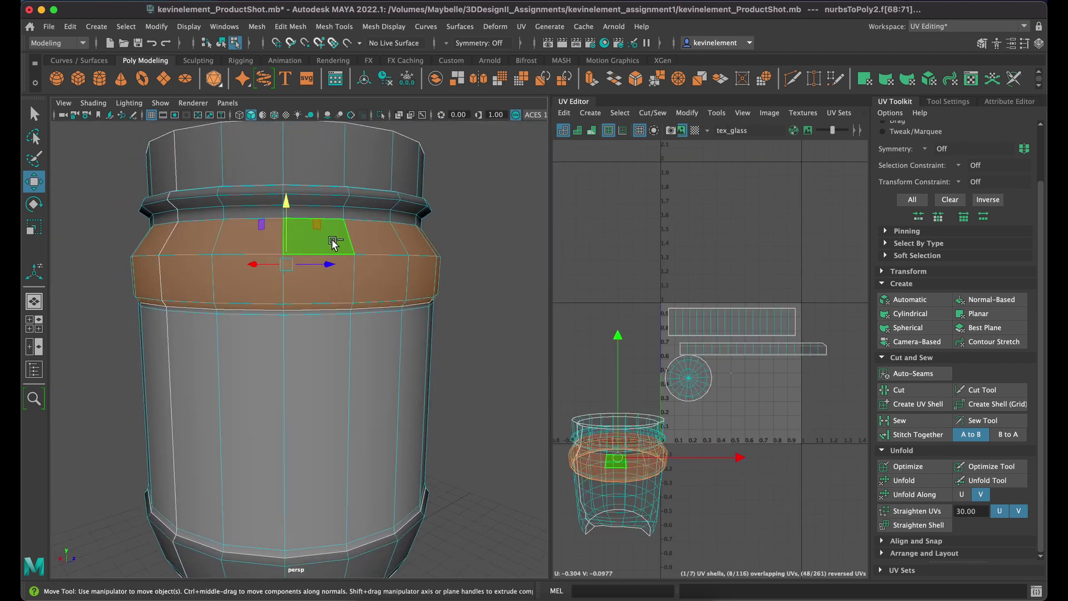
double_click(351, 213, "shift")
double_click(352, 201, "shift")
double_click(350, 192, "shift")
left_click_drag(350, 201, 329, 291, "alt")
double_click(326, 293, "shift")
left_click(34, 114)
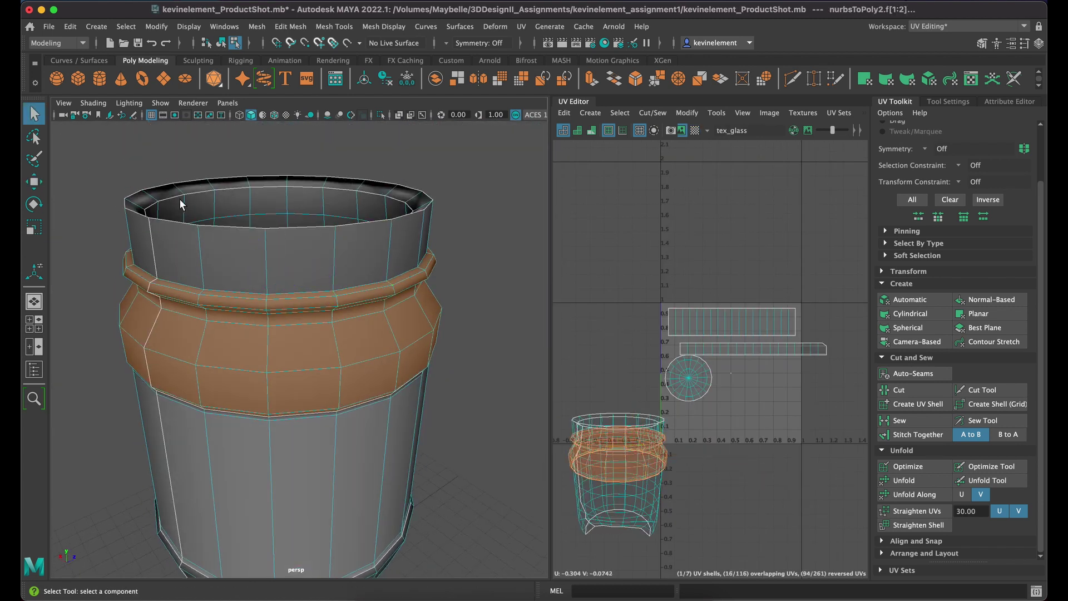
double_click(358, 258, "shift")
mouse_move(359, 257)
left_mouse_down("alt")
mouse_move(358, 295)
mouse_move(353, 248)
left_mouse_up("alt")
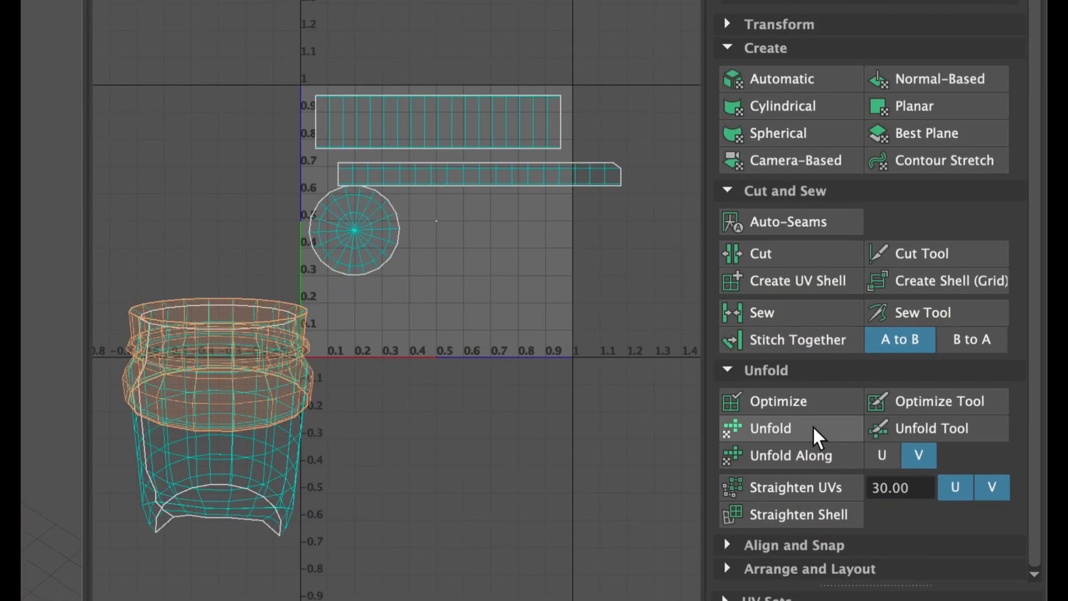
Step: Unfold the selected neck and shoulder faces and place their shell in the 0–1 tile beside the circular base shell
left_click(918, 482)
key("e")
key("w")
left_click_drag(555, 393, 650, 262)
key("r")
key("w")
left_click(578, 334)
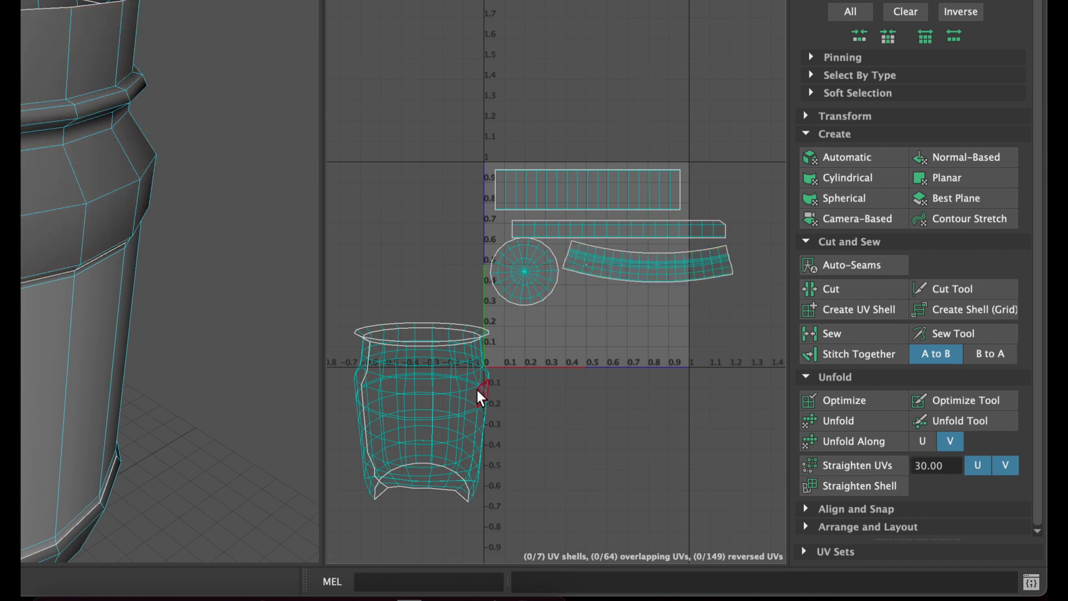
Step: Select the face loop around the top of the jar's rim, unfold its UVs and clear the selection
scroll(449, 416, "down", 3)
left_click(446, 416)
left_click(268, 283)
scroll(267, 282, "down", 4)
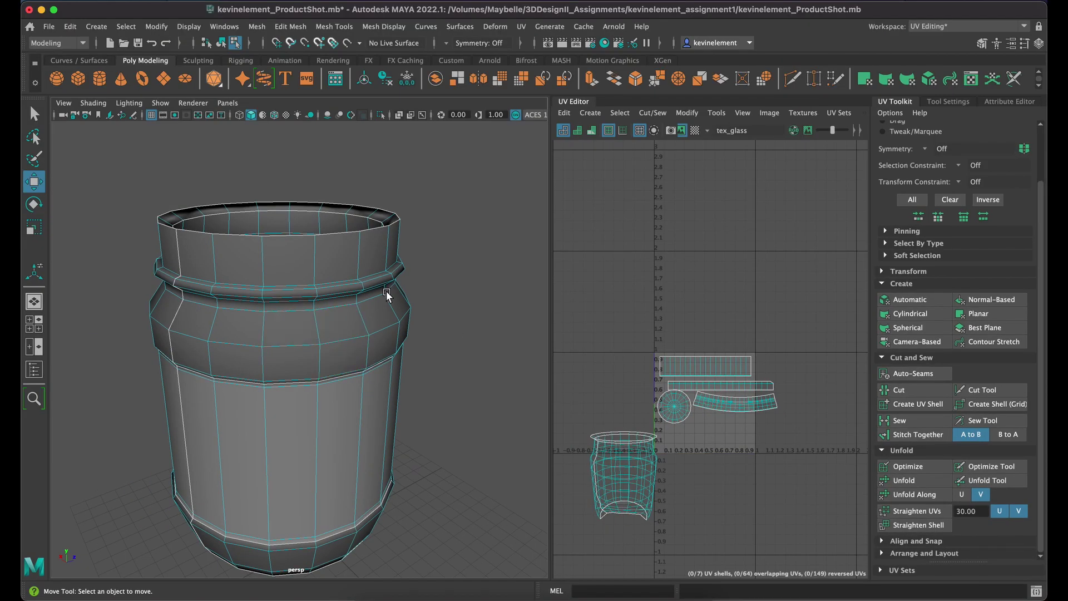
left_click_drag(388, 295, 453, 317, "alt")
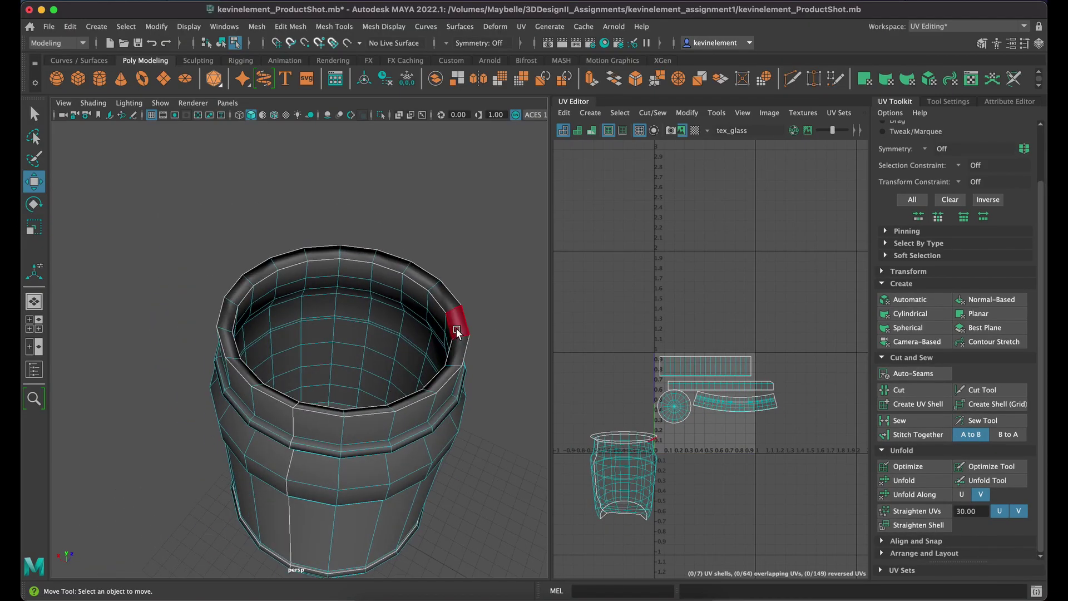
double_click(459, 333)
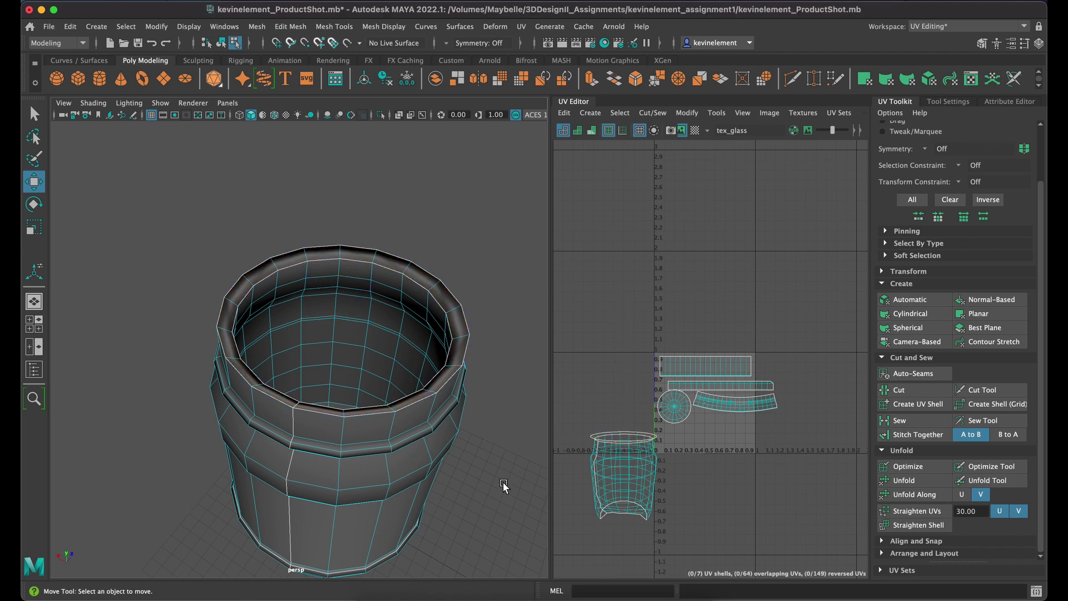
scroll(323, 439, "up", 3)
left_click(917, 480)
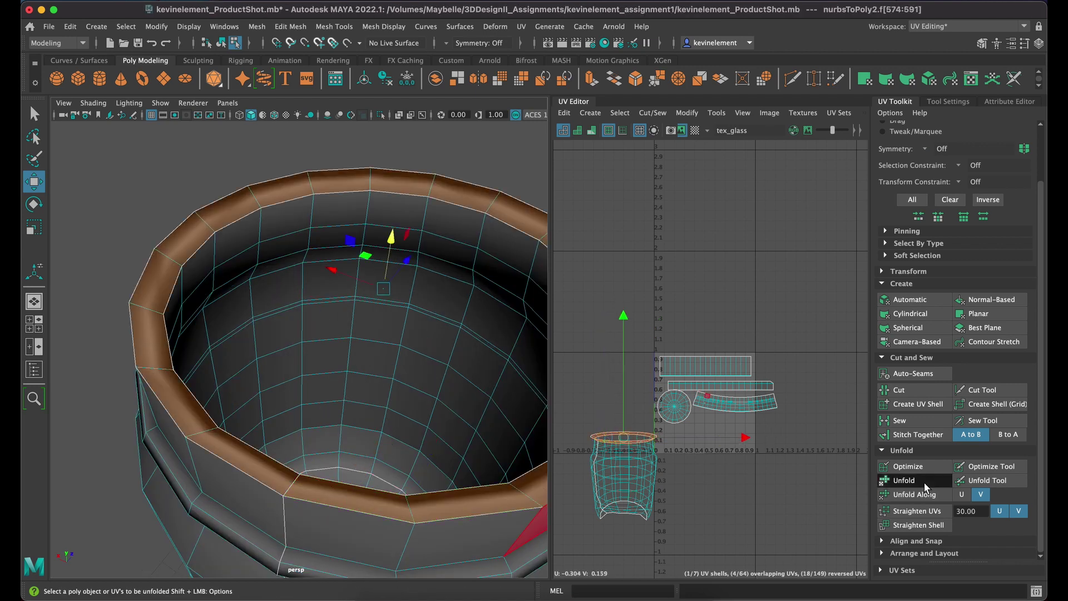
left_click(520, 405)
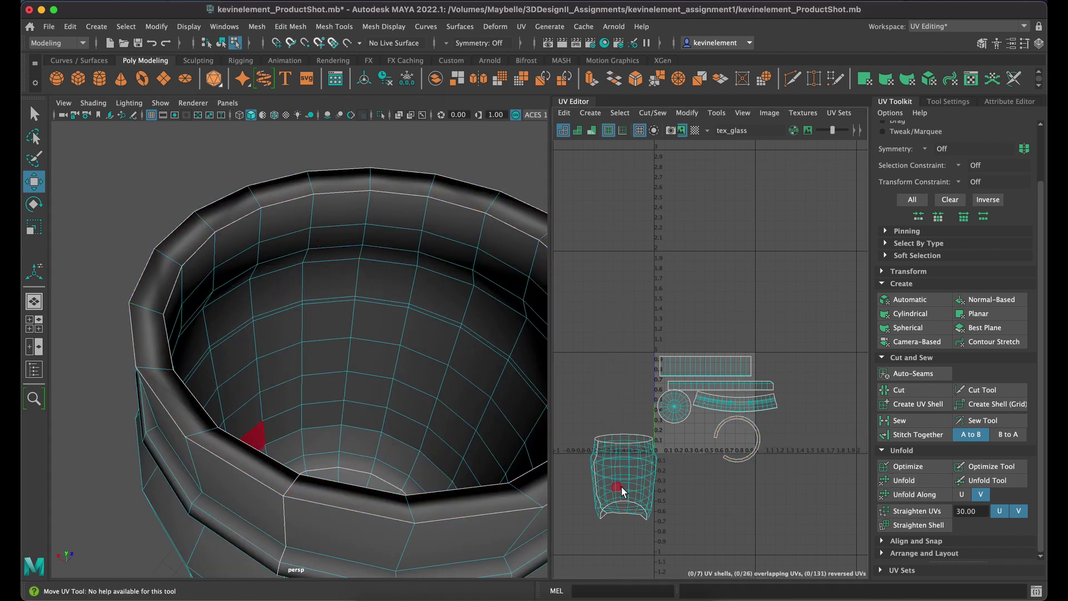
Step: Select the UV shell of the jar's interior wall and unfold it
right_click_drag(622, 453, 623, 413)
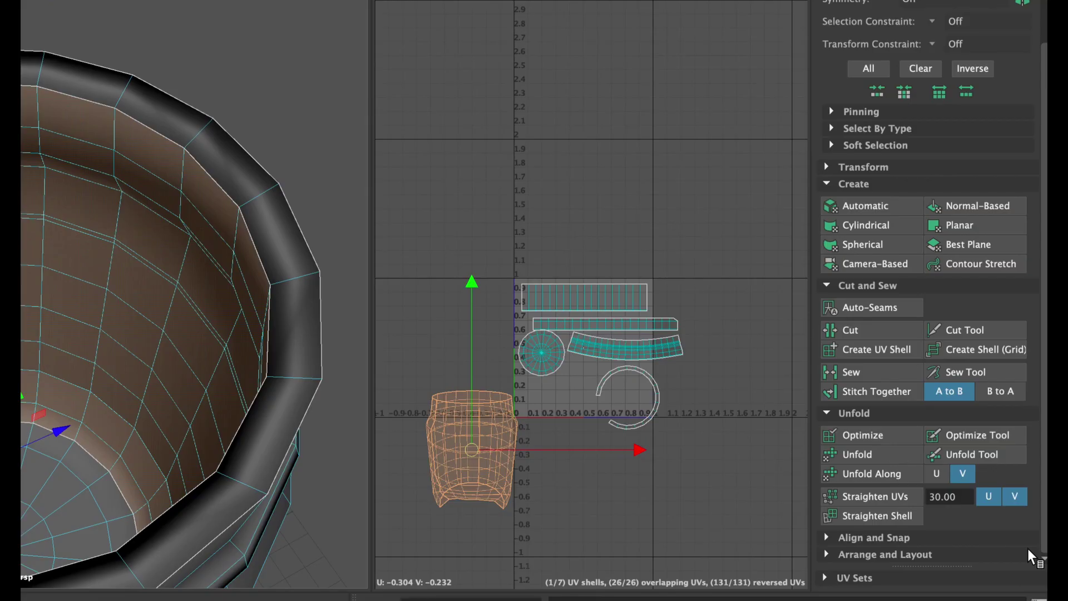
left_click(907, 481)
left_click(305, 435)
scroll(398, 442, "down", 5)
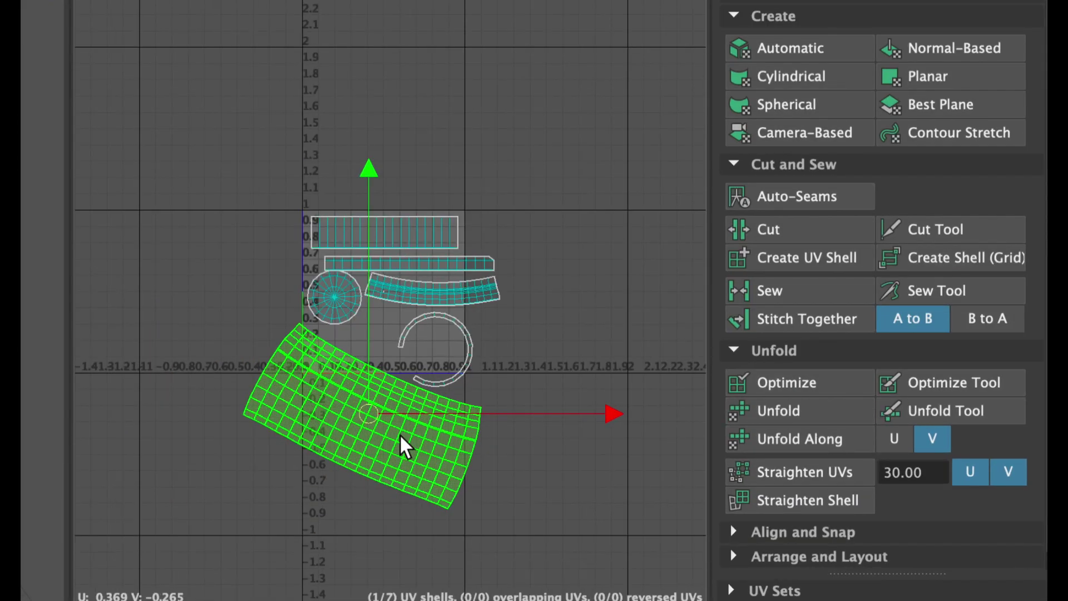
scroll(399, 446, "up", 6)
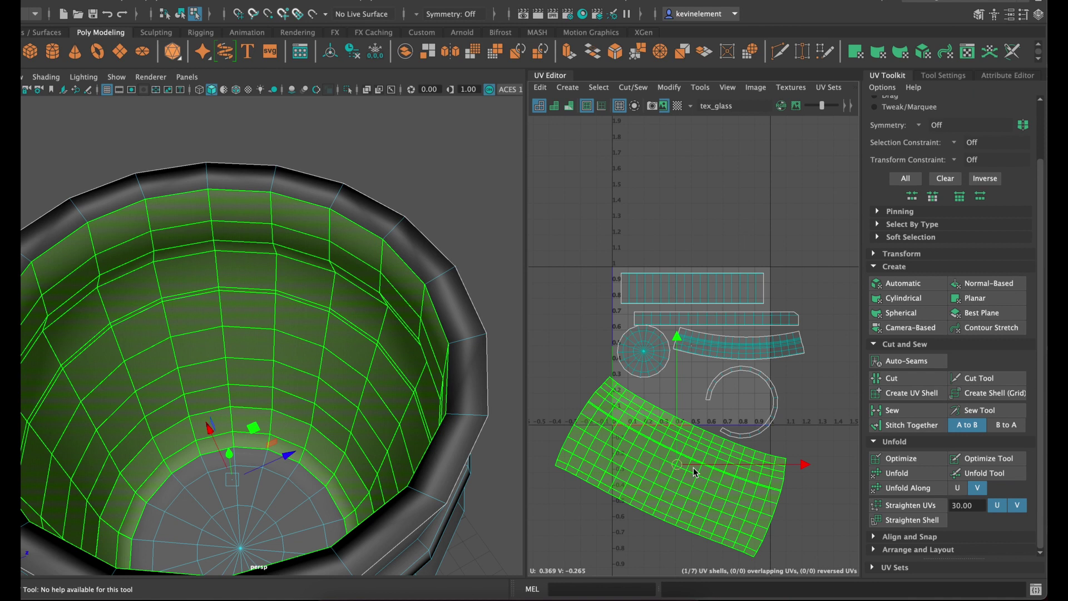
Step: Switch to UV shell selection and check which part of the jar each shell covers
right_click_drag(693, 436, 662, 422)
left_click(769, 412)
left_click(719, 463)
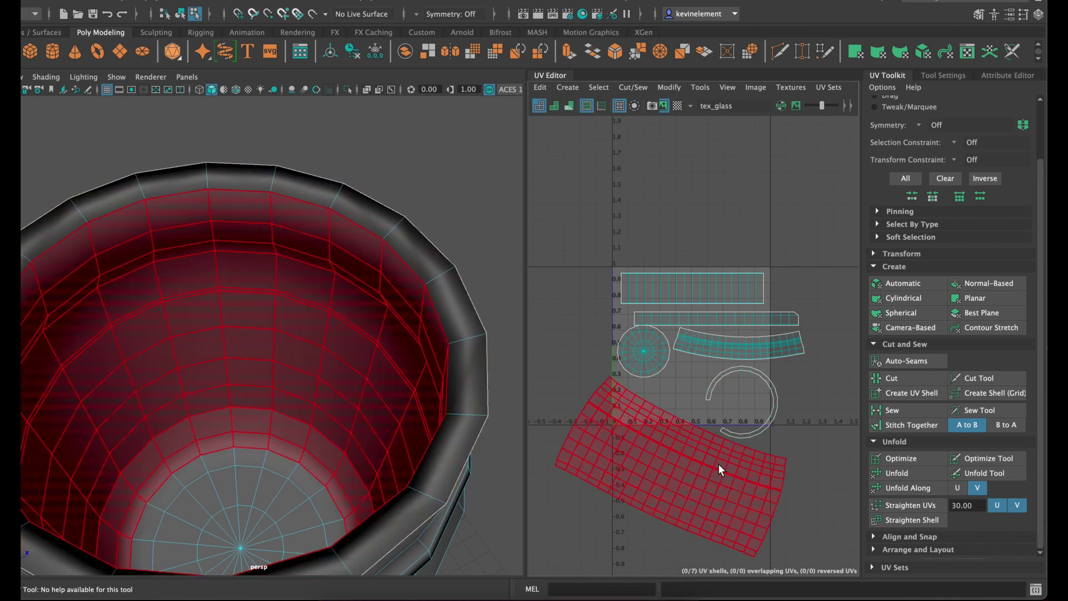
left_click(648, 367)
left_click(728, 346)
left_click(725, 318)
left_click(710, 289)
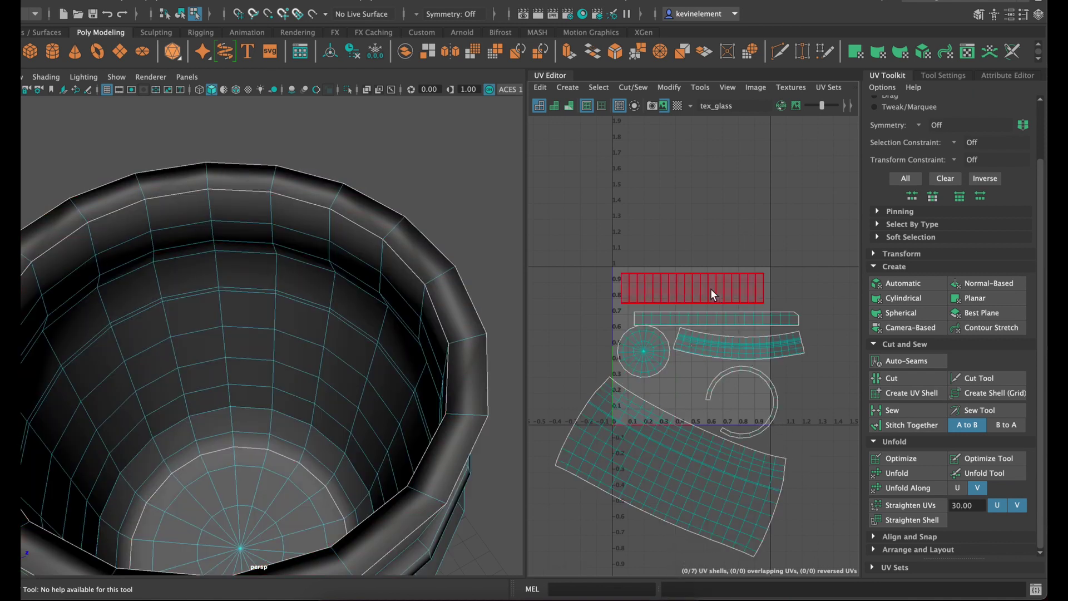
left_click(729, 336)
left_click(658, 344)
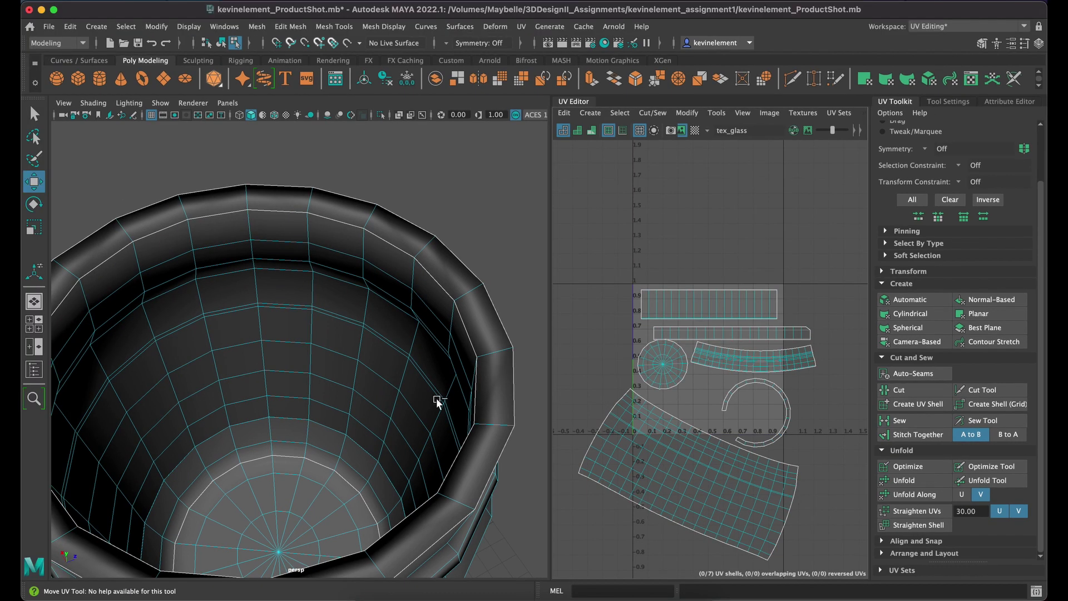
Step: Undo the accidental moves of the jar's geometry and switch to object selection with the whole jar framed
left_click_drag(404, 385, 409, 371)
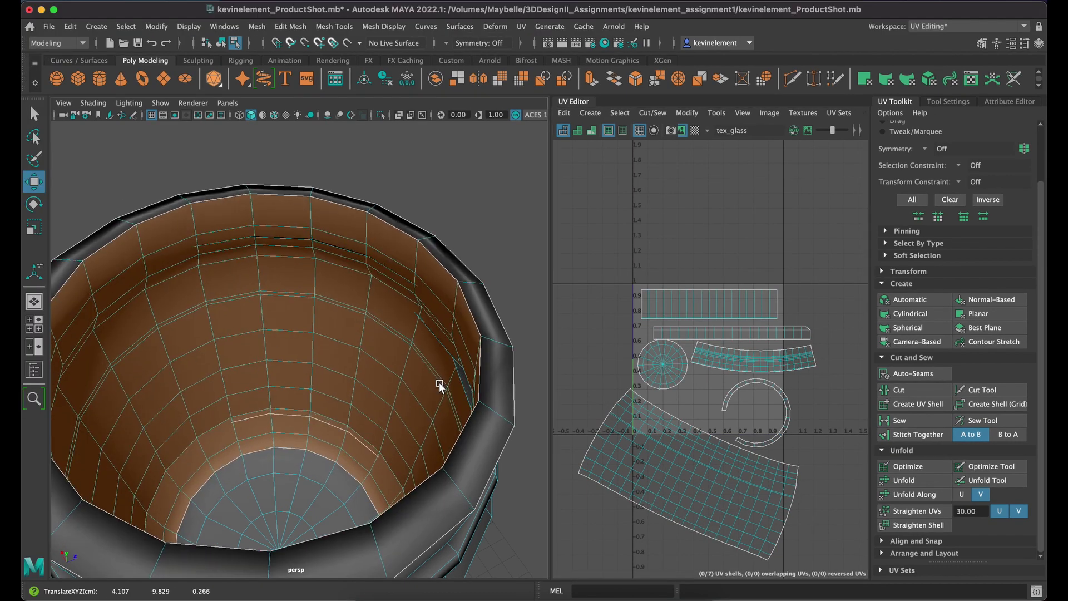
key("super+z")
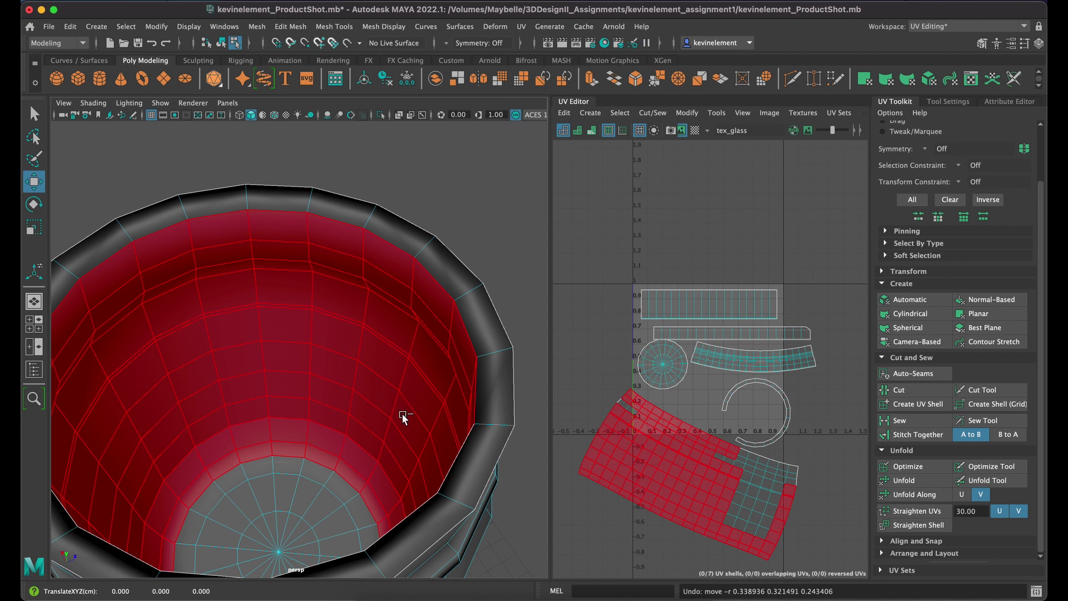
right_click_drag(485, 277, 528, 264)
middle_click_drag(432, 346, 440, 309, "alt")
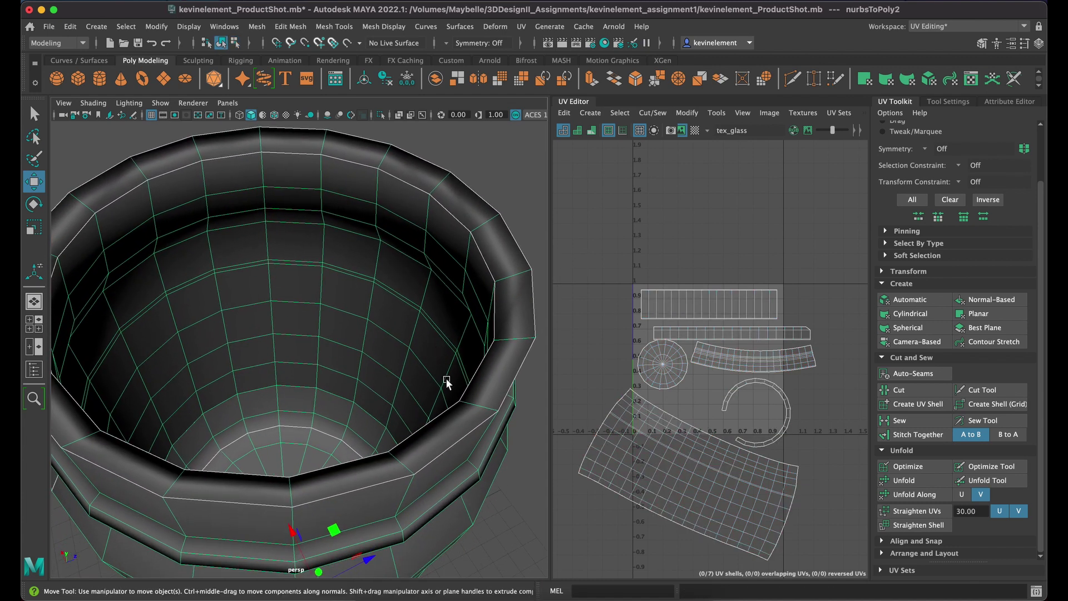
key("f")
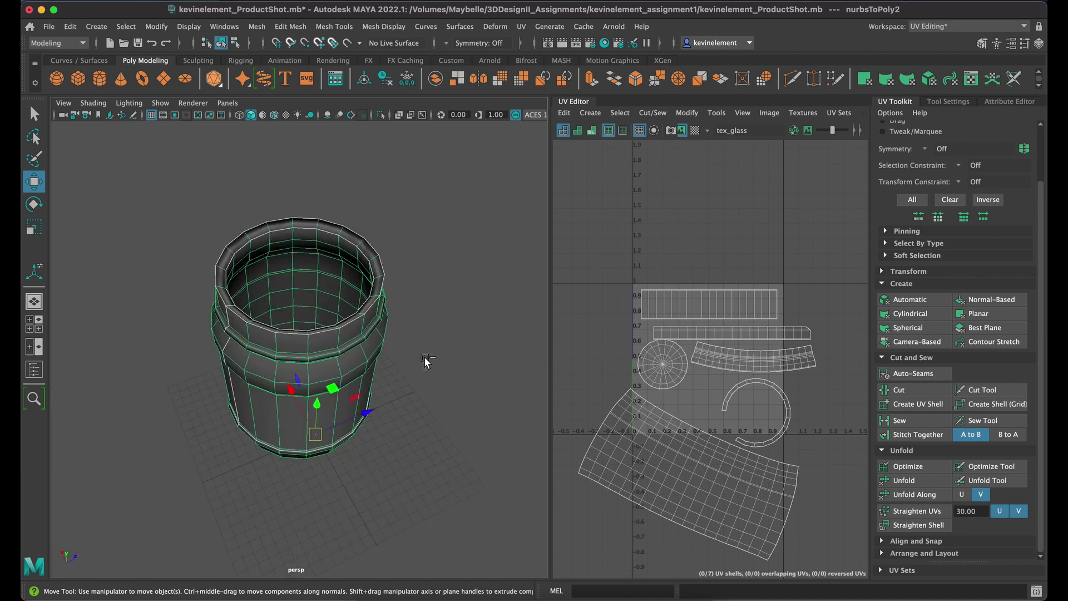
key("z")
key("z")
key("z")
key("z")
key("z")
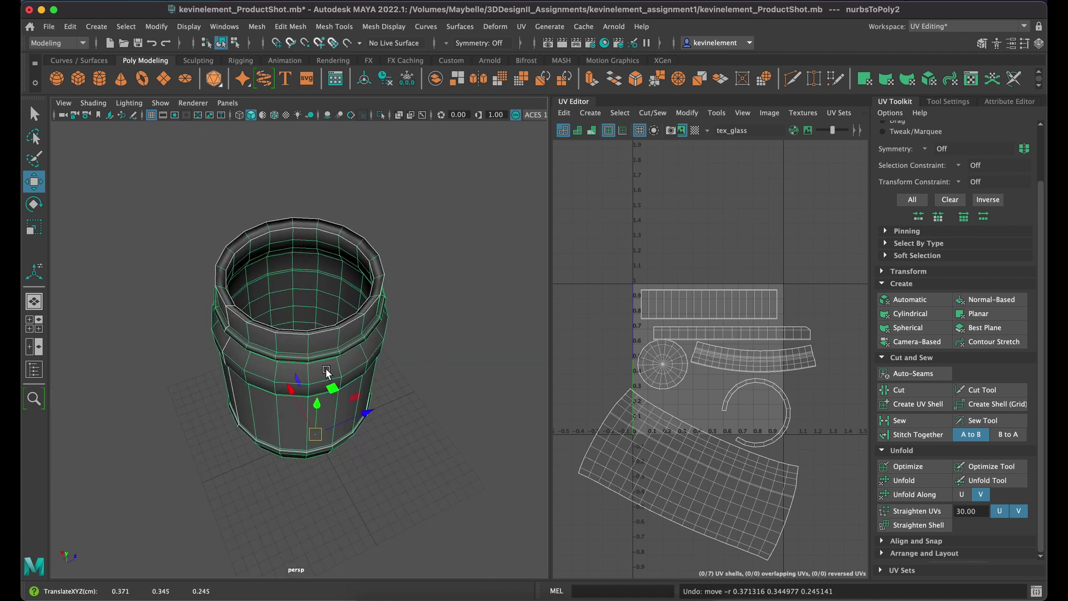
Step: Examine the UV seams along the jar's outer wall, neck, rim and interior
left_click_drag(327, 371, 365, 344, "alt")
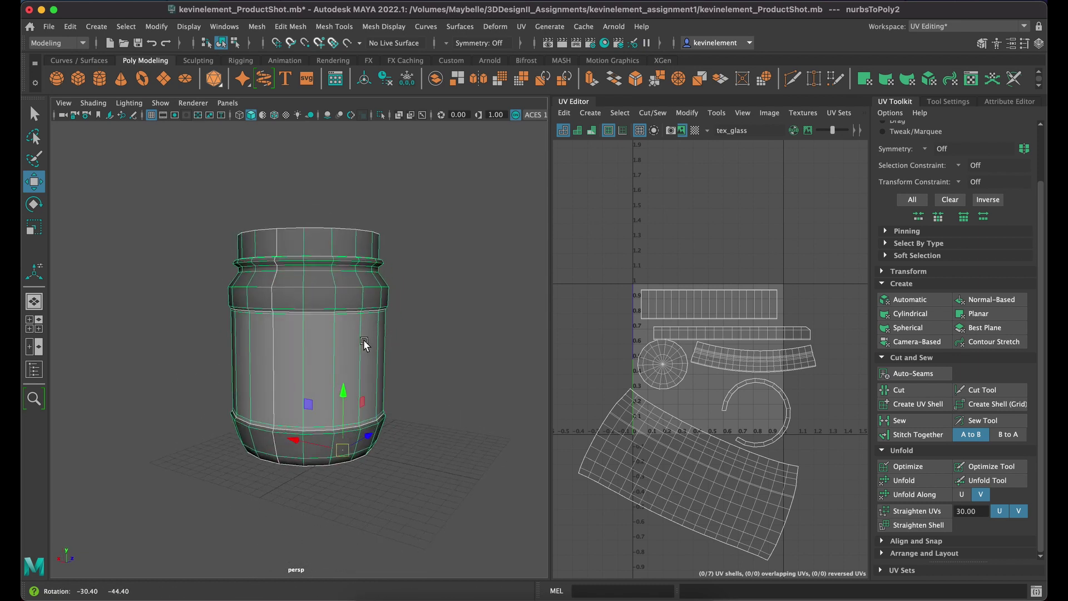
scroll(357, 256, "up", 3)
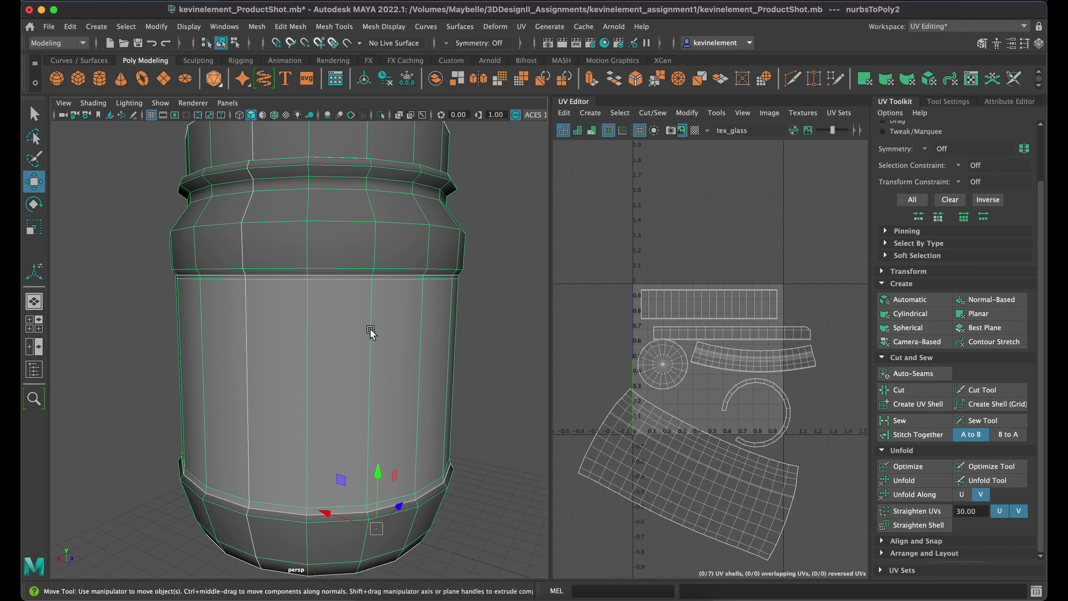
left_click_drag(429, 365, 389, 384, "alt")
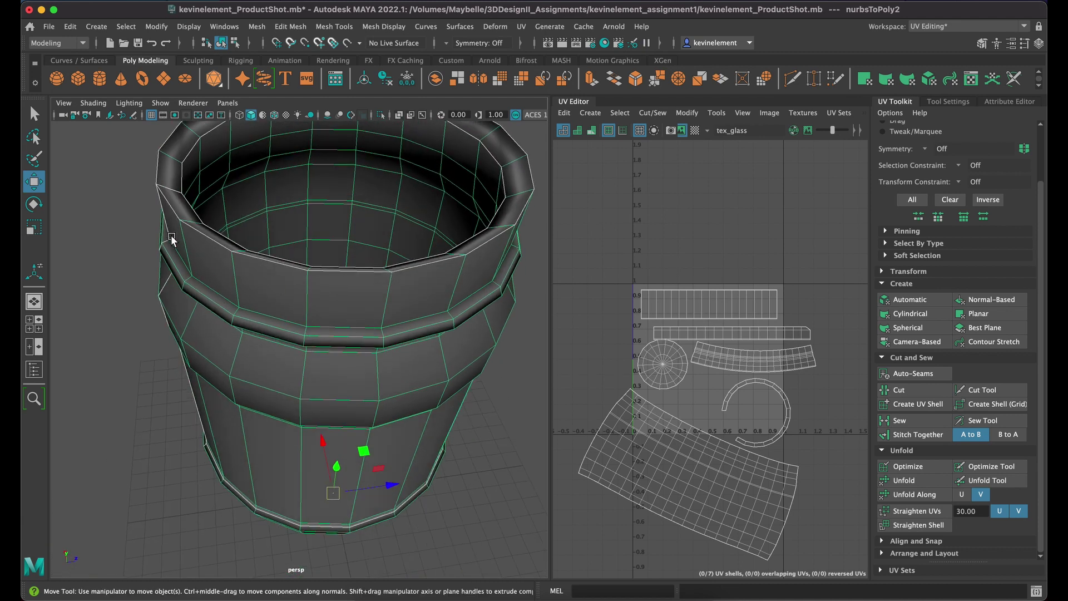
left_click_drag(402, 332, 446, 327, "alt")
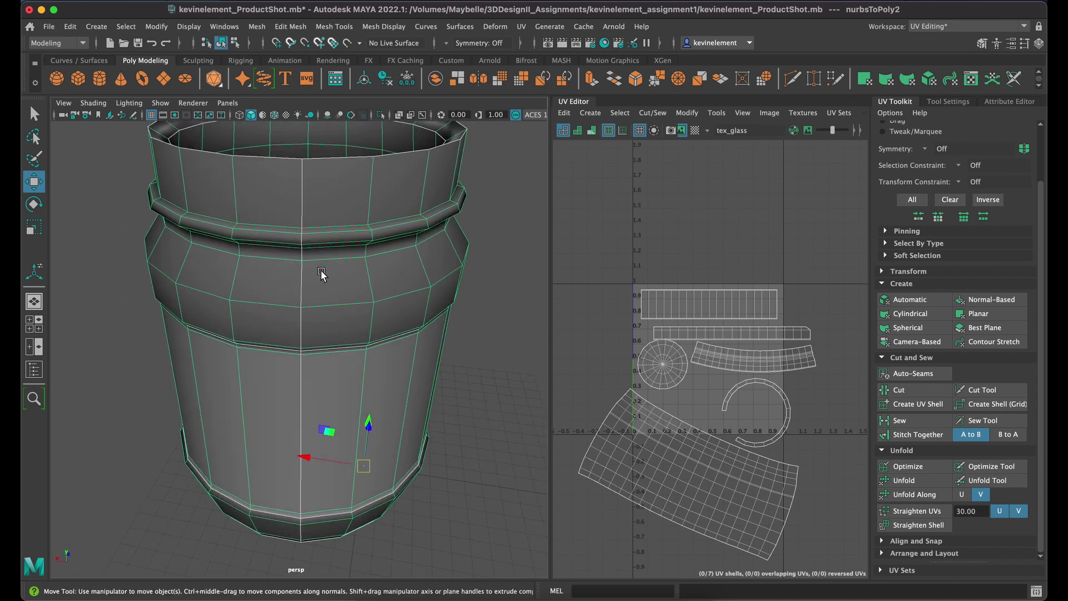
scroll(318, 296, "up", 3)
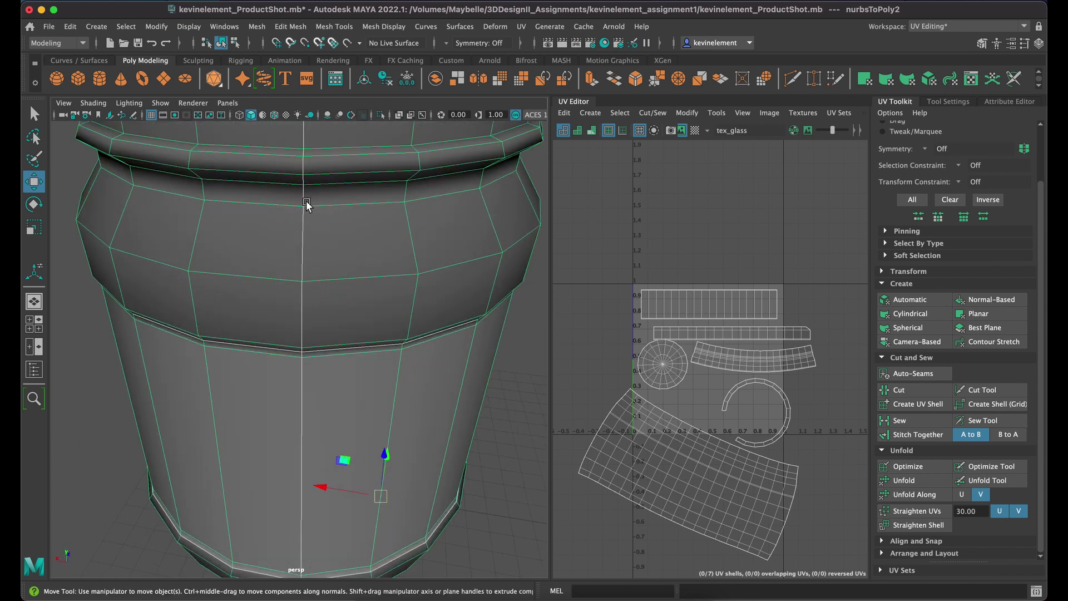
left_click_drag(301, 305, 329, 467, "alt")
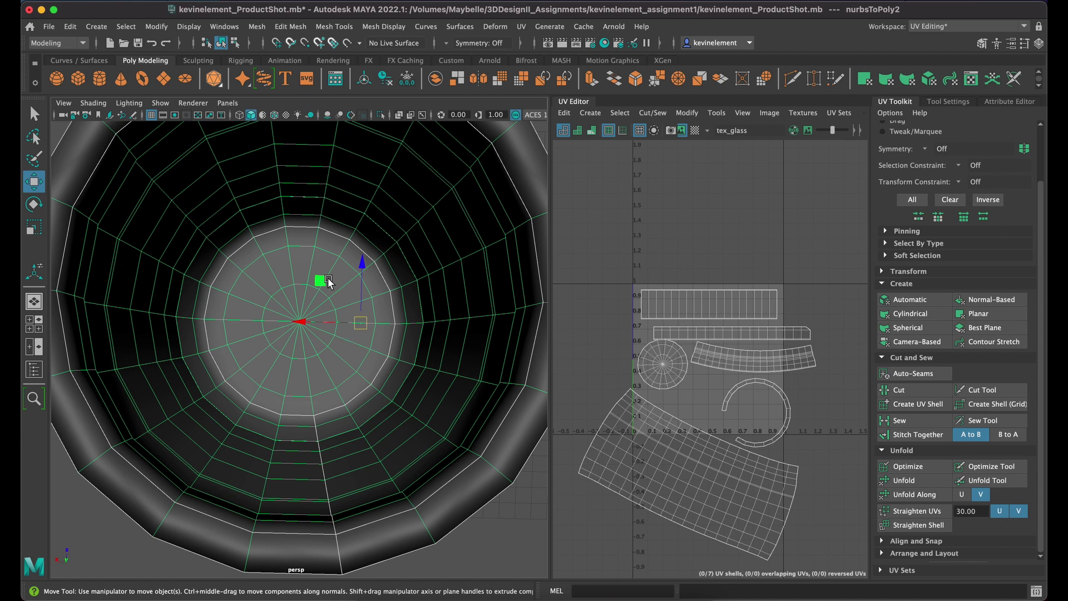
Step: Select a face on the floor inside the jar and check that floor's circular UV shell
left_click(311, 279)
left_click_drag(490, 428, 382, 433, "alt")
right_click_drag(317, 277, 311, 310)
left_click(303, 310)
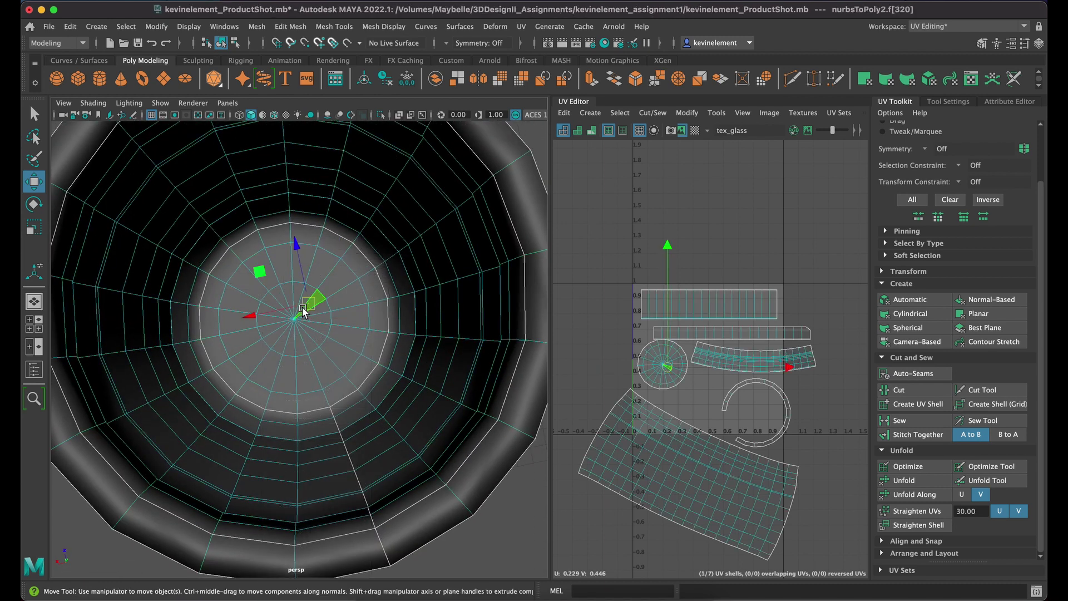
mouse_move(311, 277)
right_mouse_down()
mouse_move(313, 314)
mouse_move(312, 278)
right_mouse_up()
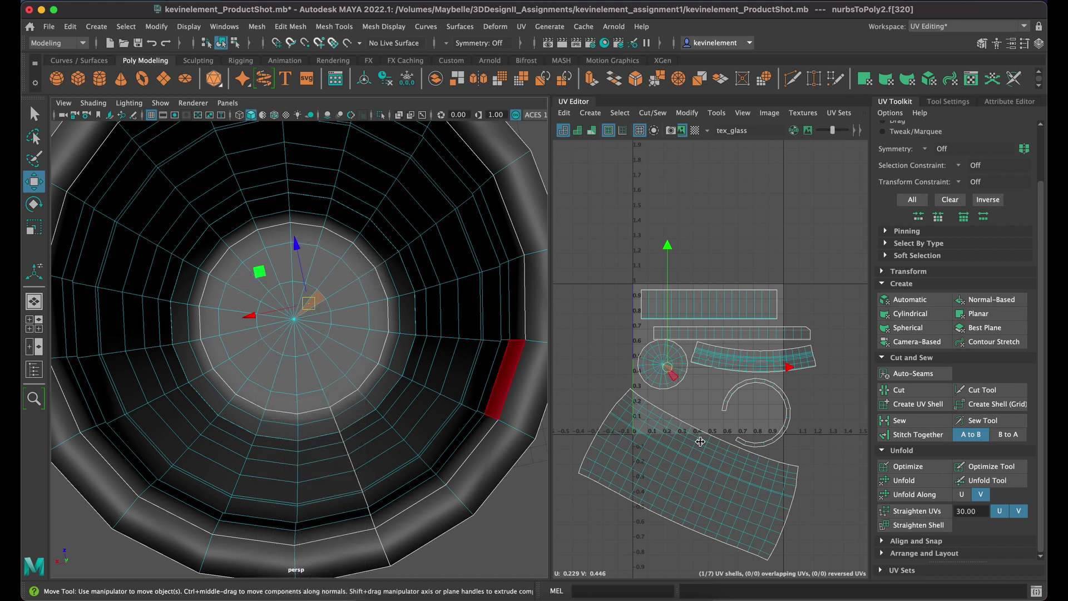
right_click_drag(643, 366, 586, 345)
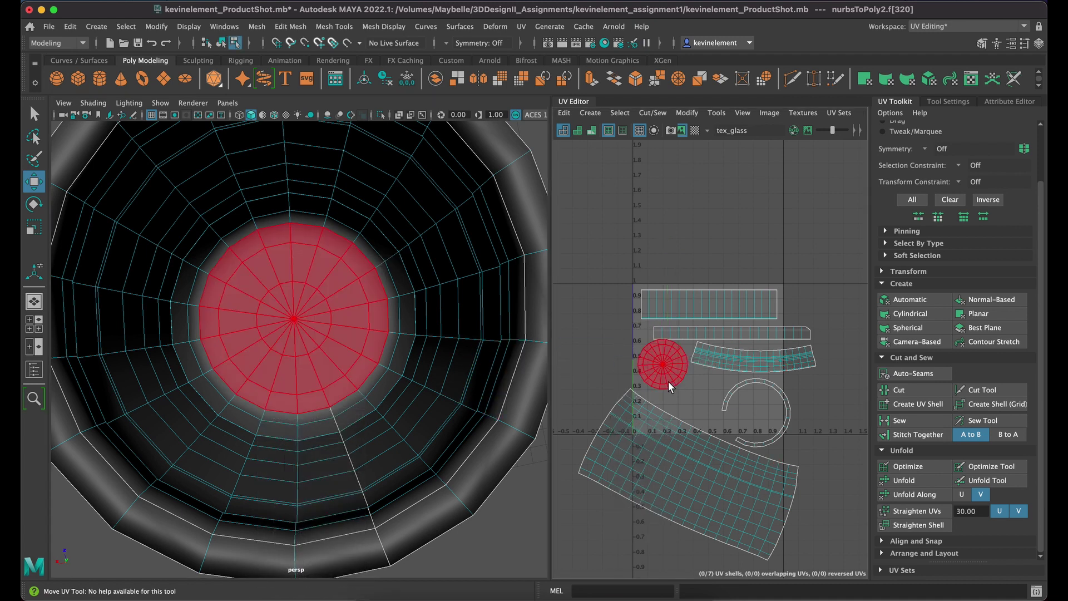
left_click(667, 376)
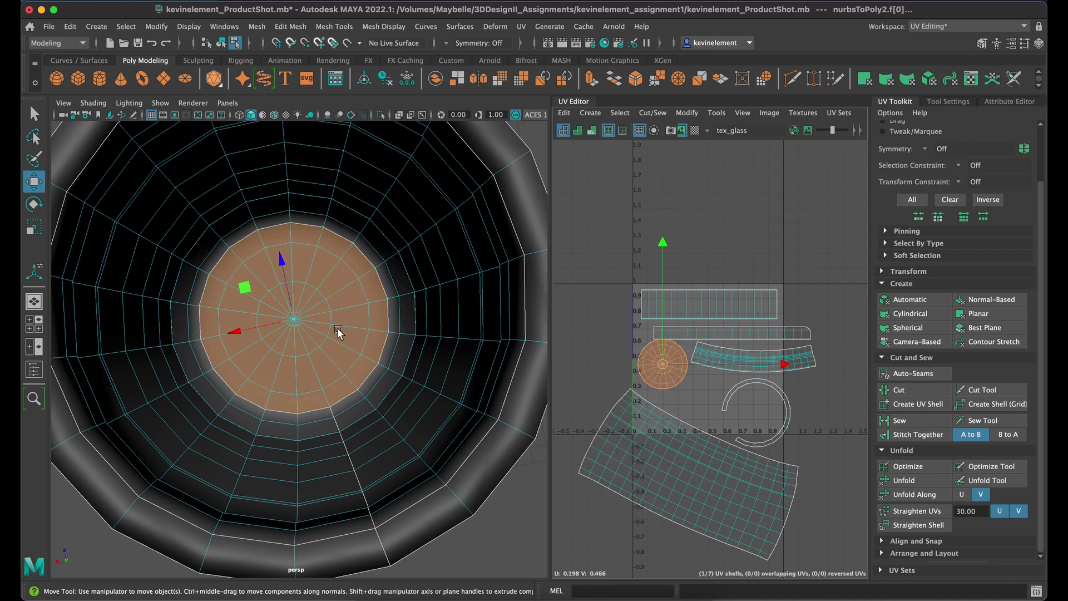
Step: Select the UV shell of the jar's outer bottom faces and try to unfold it
left_click_drag(338, 332, 360, 333, "alt")
left_click_drag(361, 312, 363, 313, "alt")
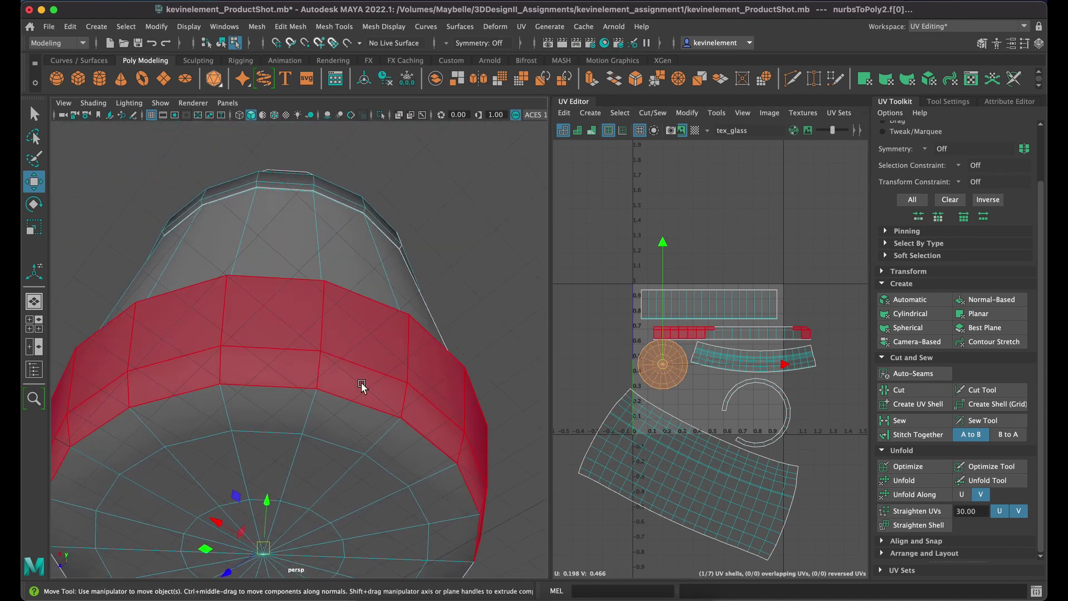
left_click(316, 439)
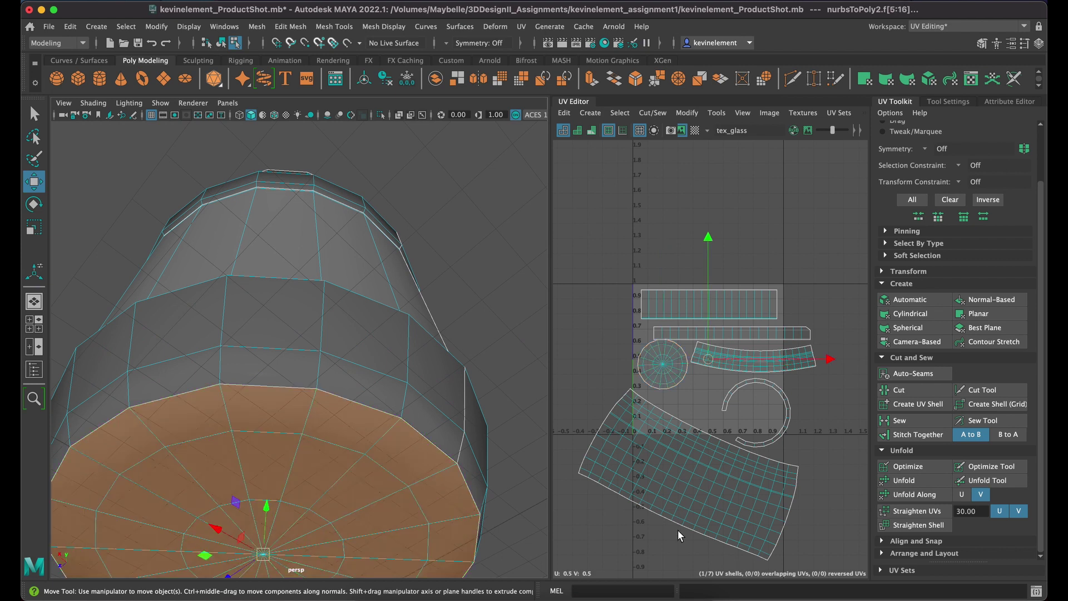
left_click_drag(709, 360, 717, 350)
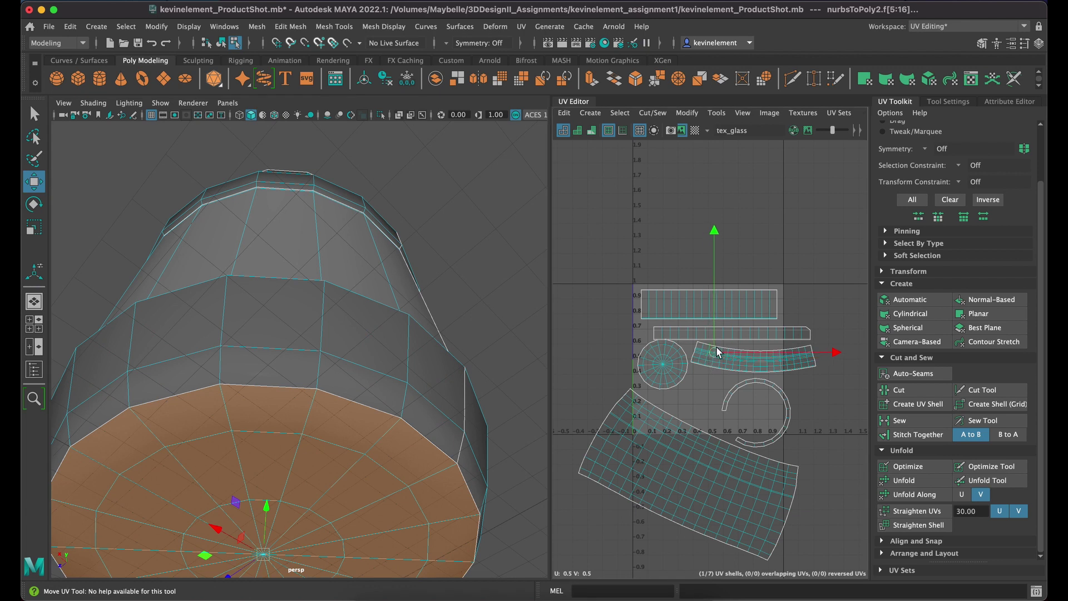
scroll(776, 409, "down", 4)
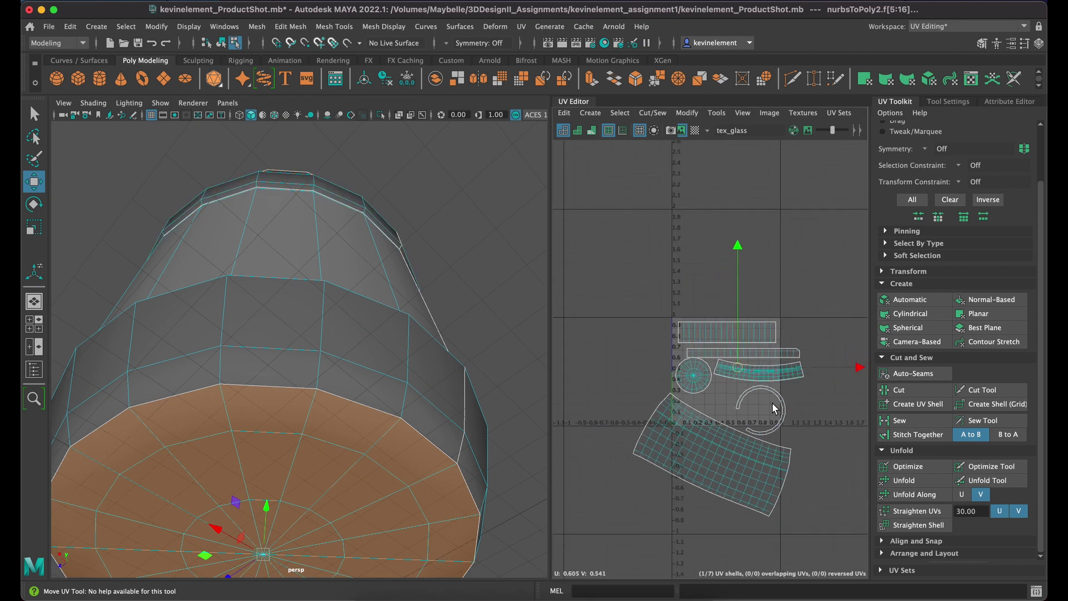
scroll(773, 412, "up", 5)
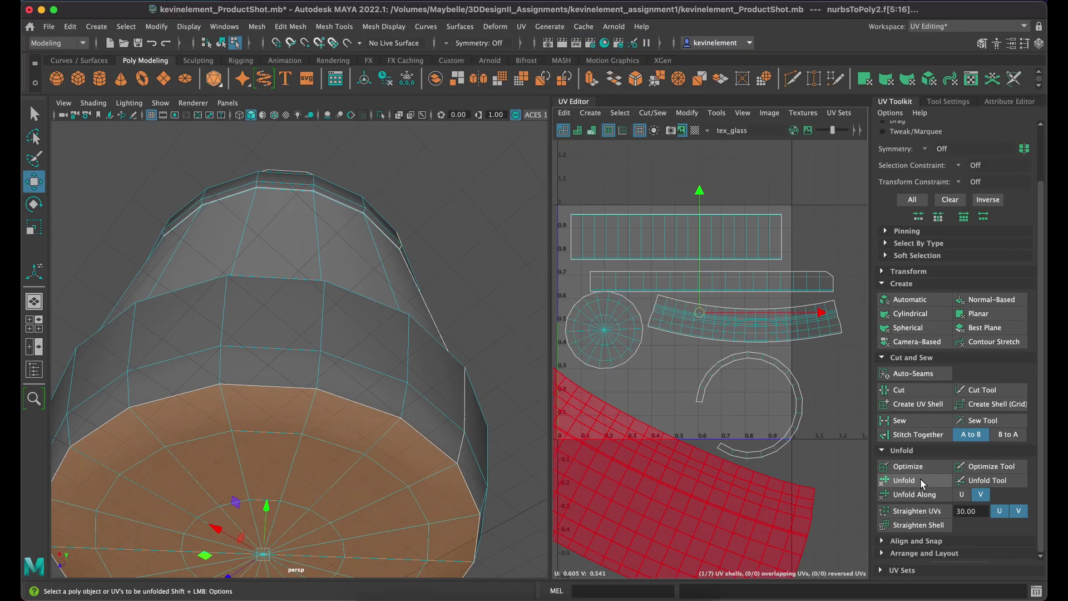
left_click(920, 478)
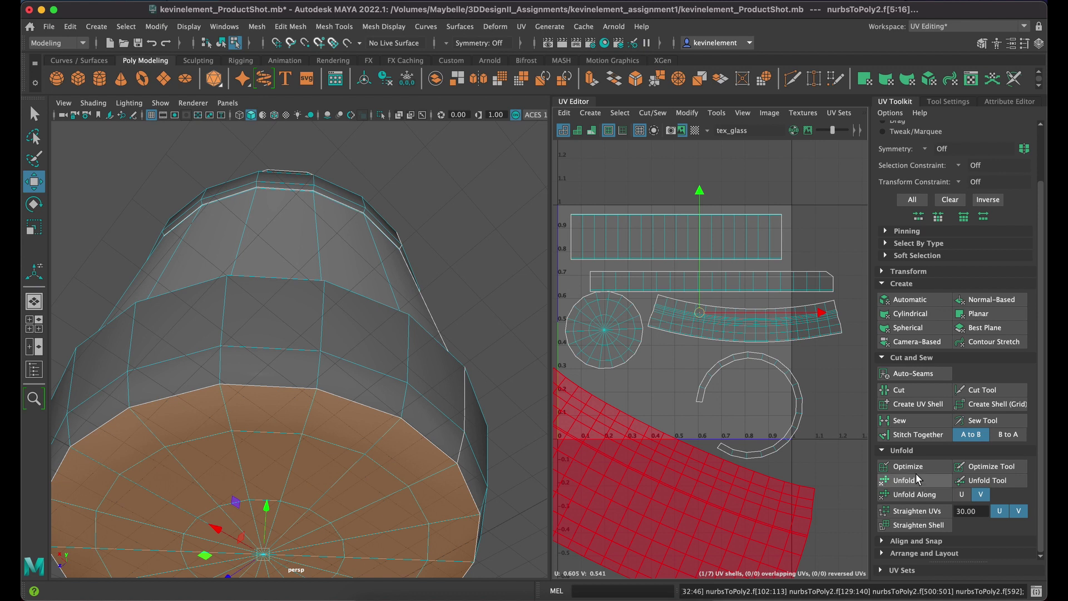
Step: Apply a camera-based projection to the jar's outer bottom faces and undo the accidental face moves
left_click(935, 344)
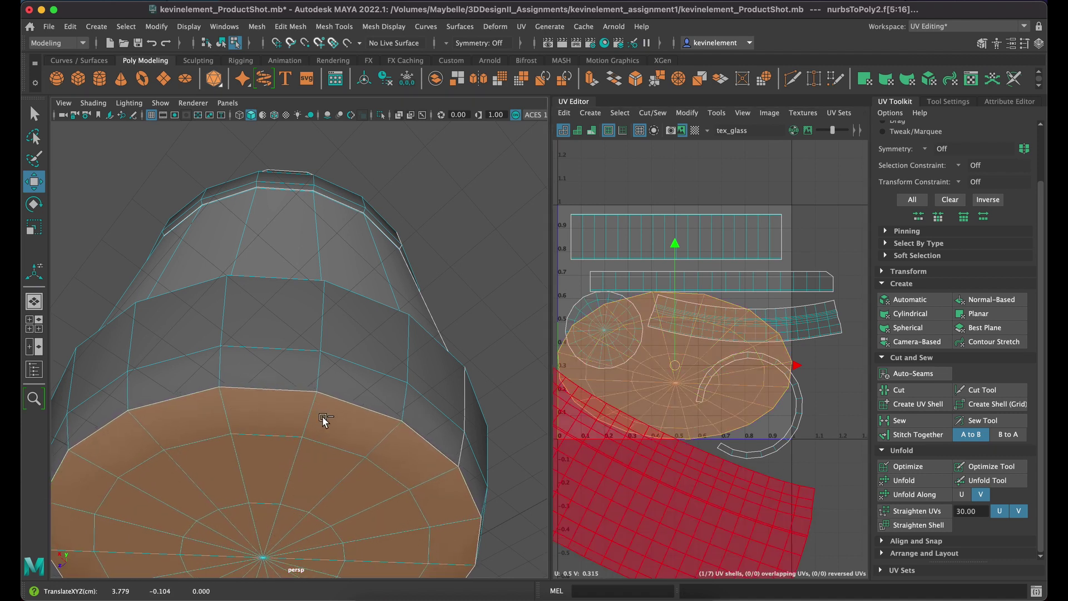
key("super+z")
key("super+z")
key("super+z")
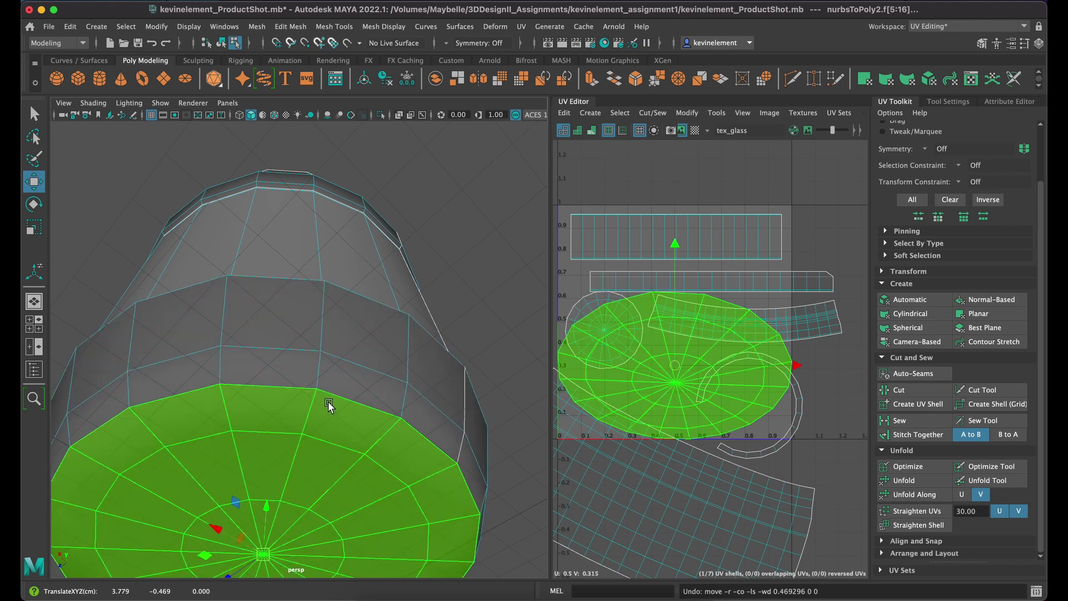
Step: Apply a camera-based projection to the jar's outer bottom faces from a low side view and unfold them
left_click_drag(329, 405, 357, 440, "alt")
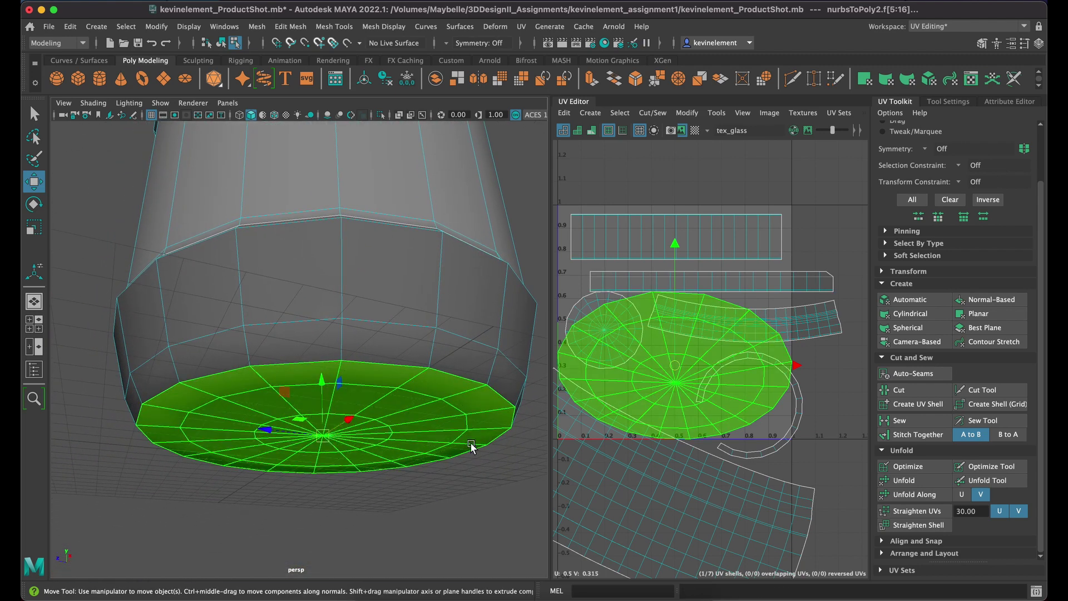
left_click(927, 342)
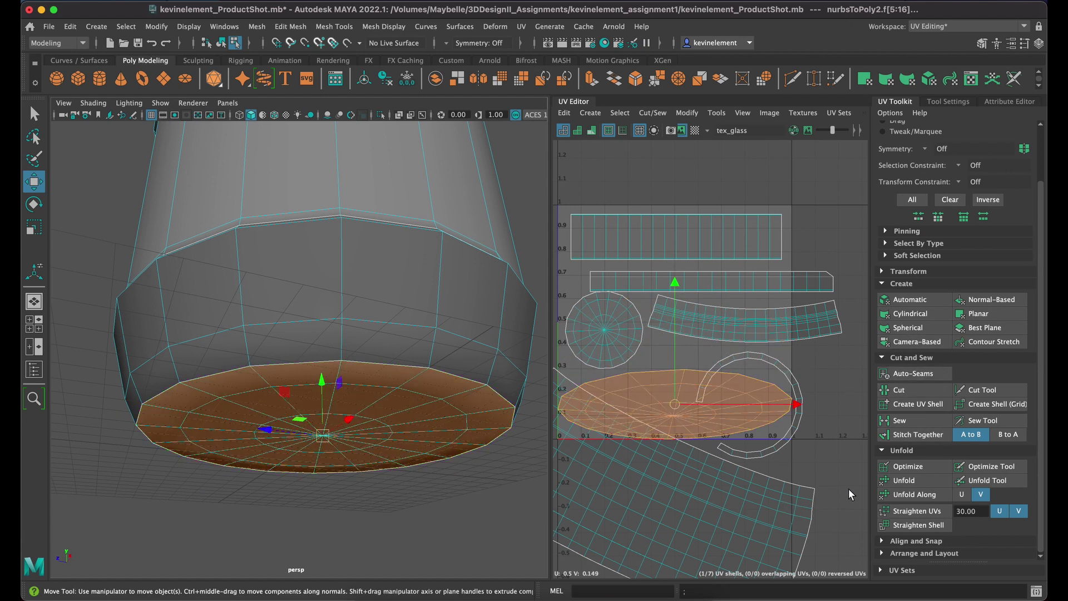
left_click(905, 481)
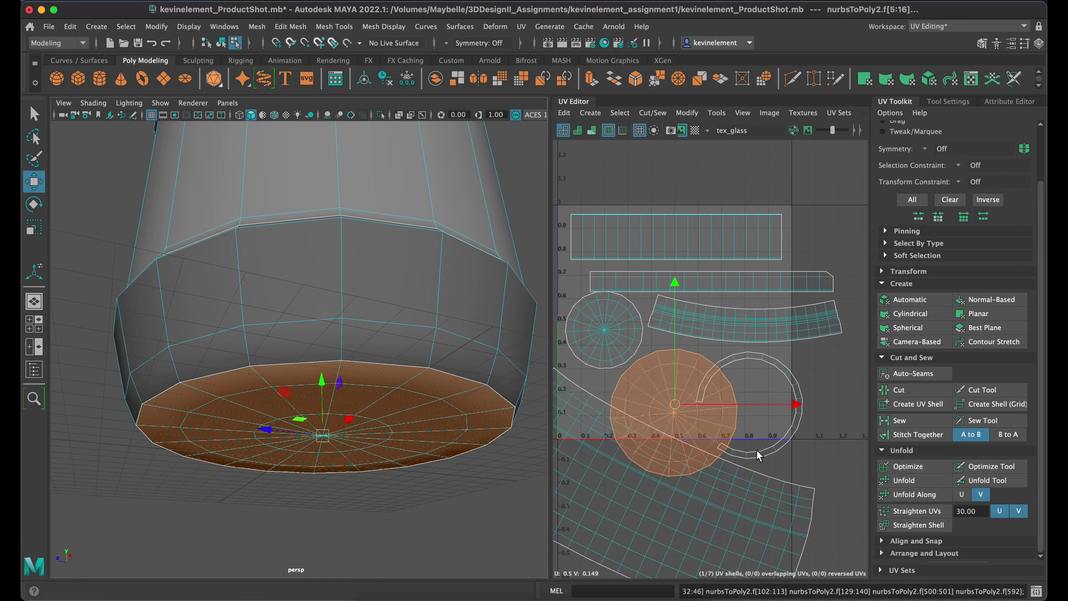
Step: Rotate the interior wall's UV shell level and straighten its UVs in U and V with a 30.00 angle
scroll(760, 453, "down", 2)
scroll(759, 453, "down", 1)
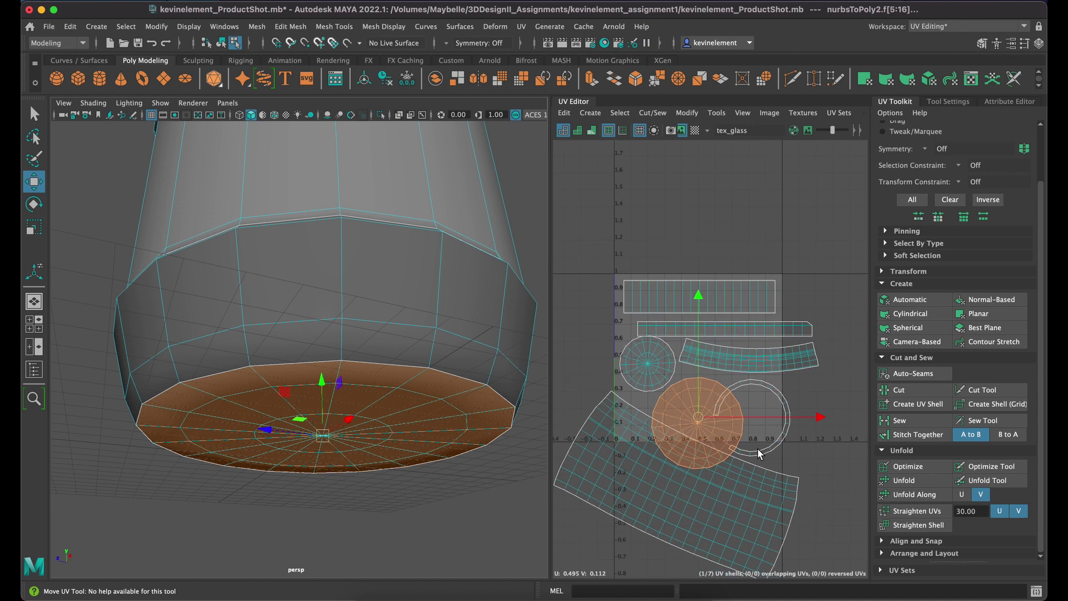
left_click(720, 529)
key("e")
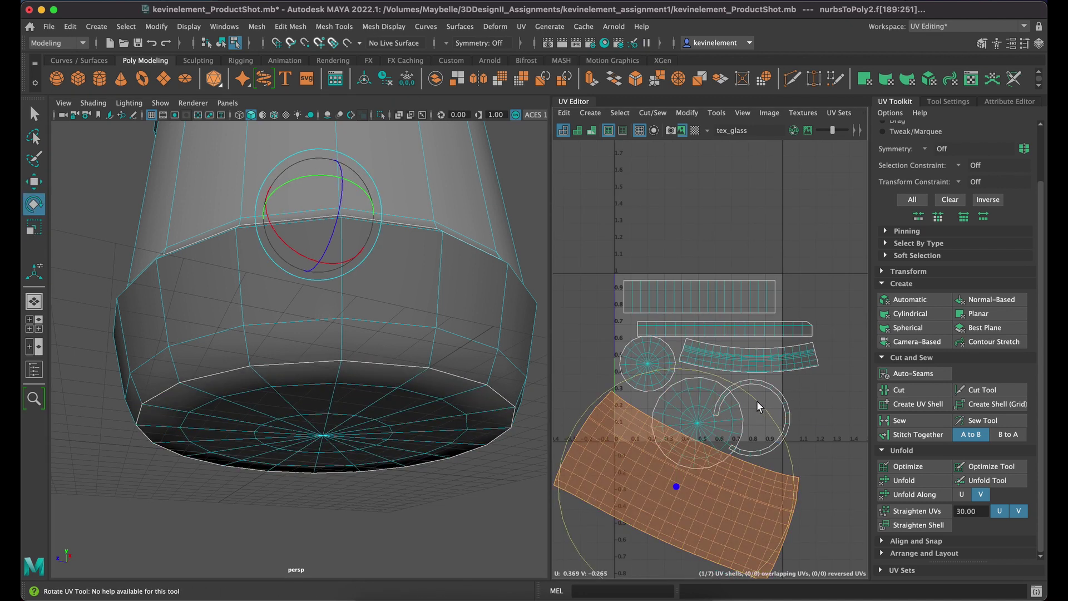
left_click_drag(757, 400, 710, 381)
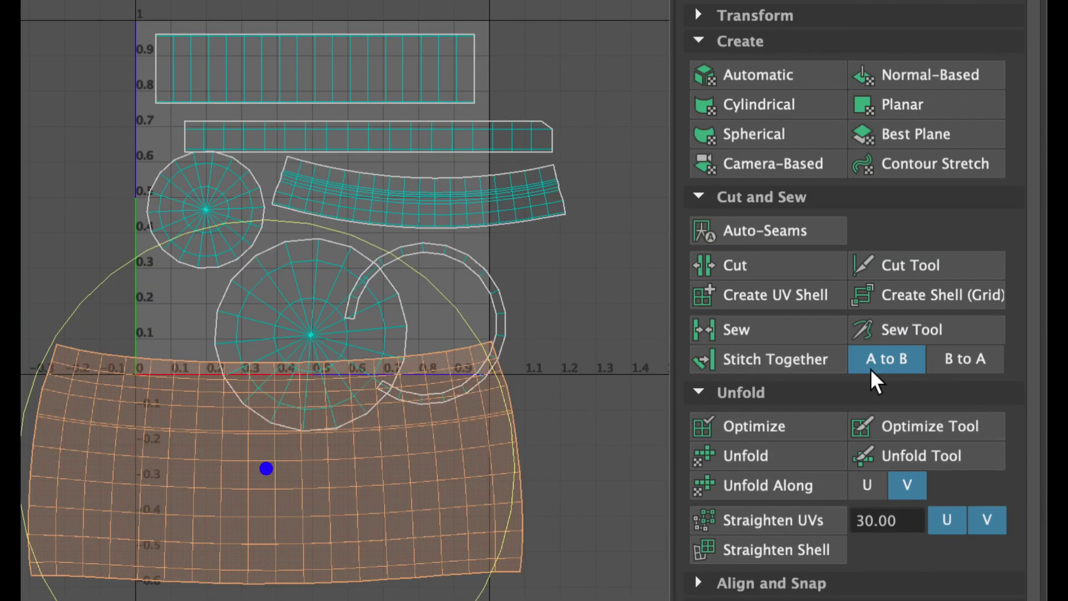
left_click(790, 519)
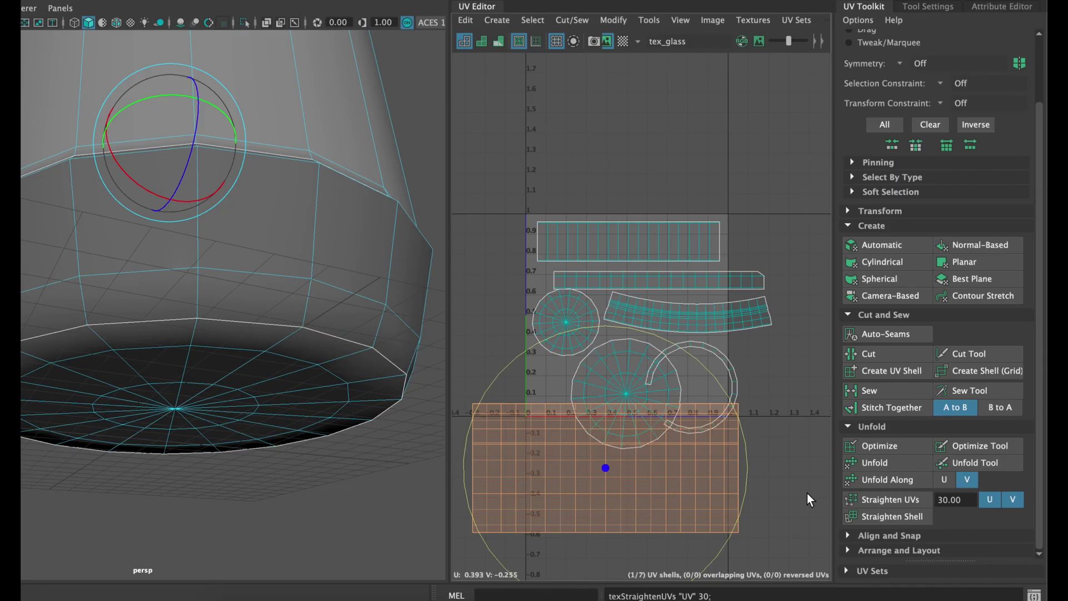
Step: Straighten the curved UV shell of the jar's outer neck in U and V with a 30.00 angle
left_click(760, 355)
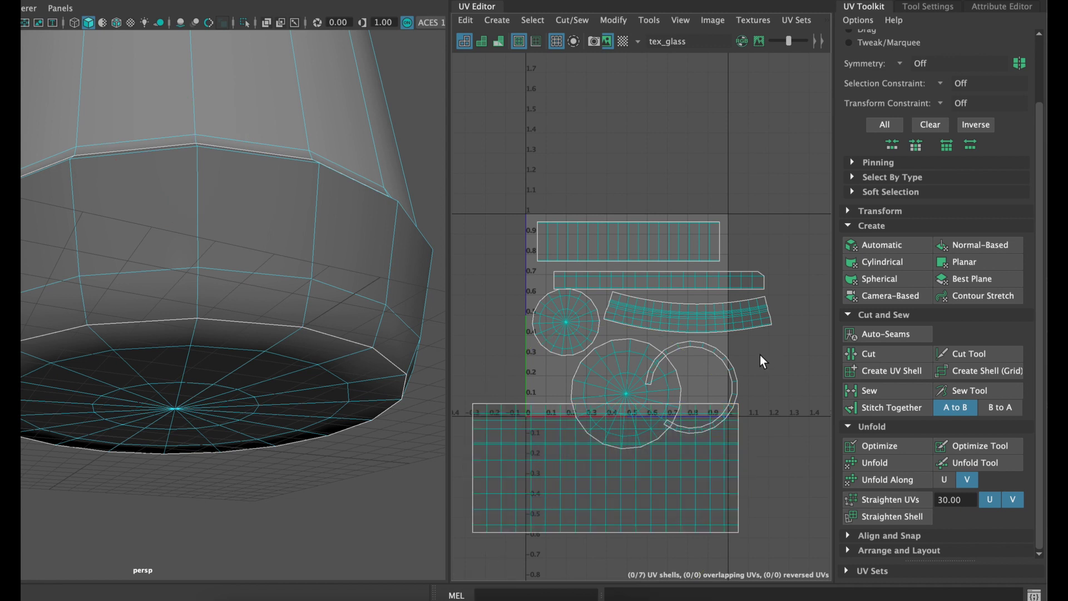
left_click(743, 316)
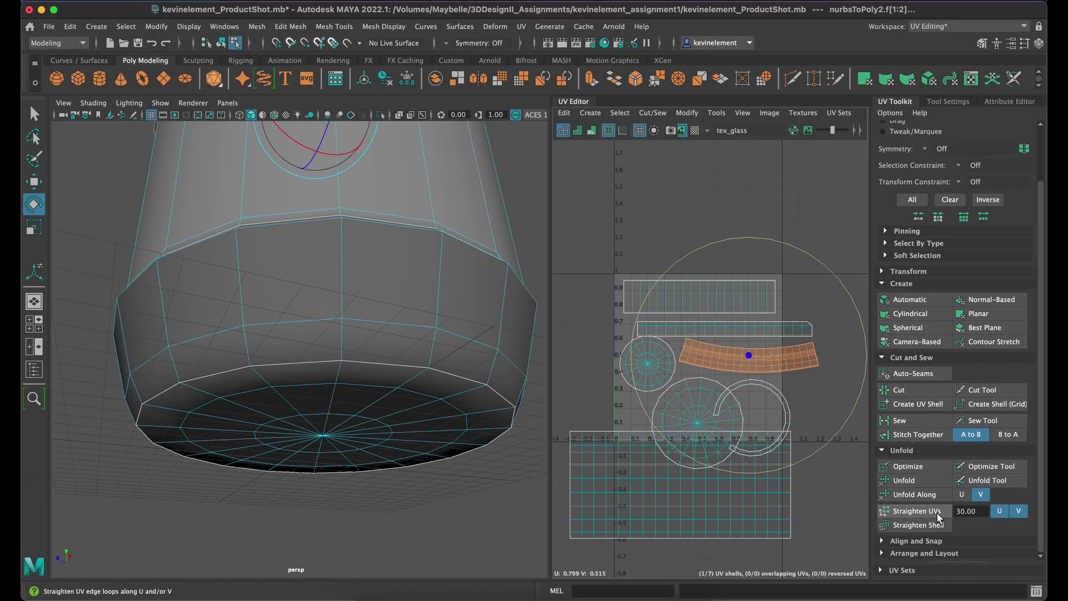
left_click(927, 514)
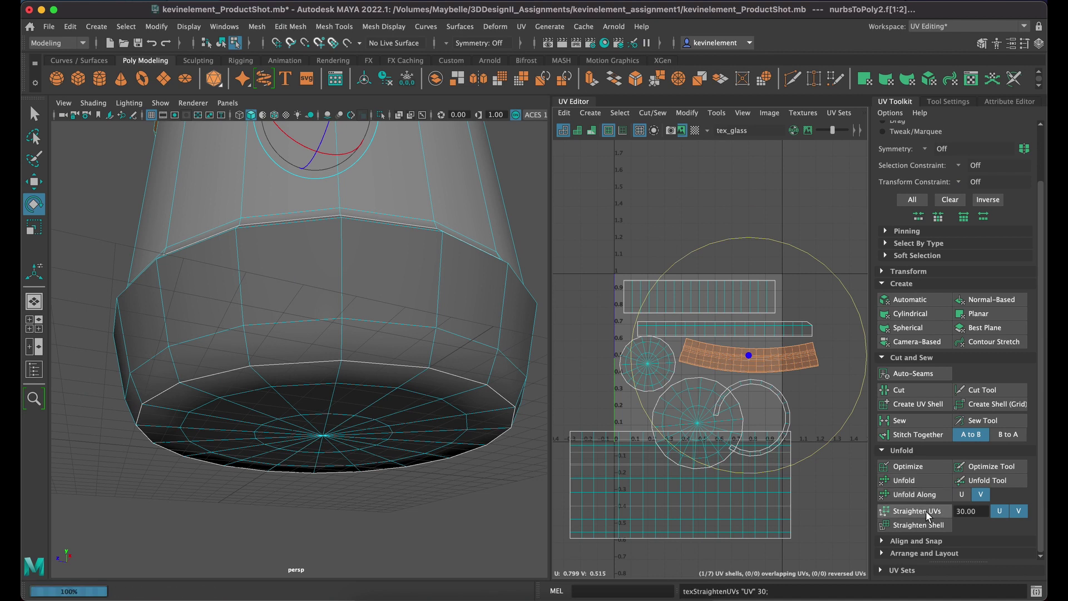
Step: Save the scene as a new Maya Binary version, adding the suffix _001 to its current file name
left_click(49, 26)
left_click(71, 91)
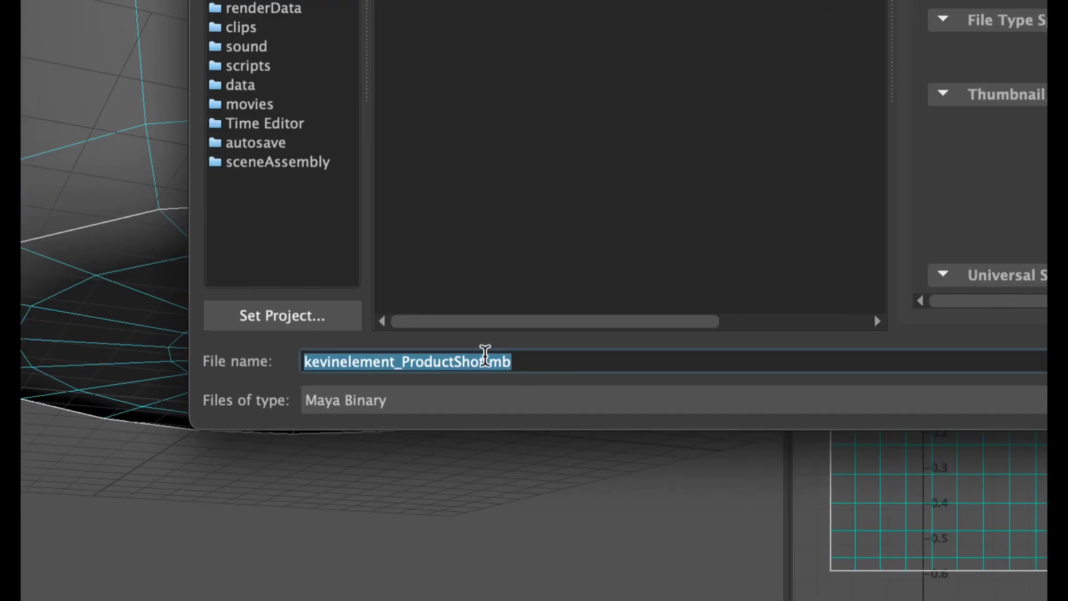
left_click(485, 359)
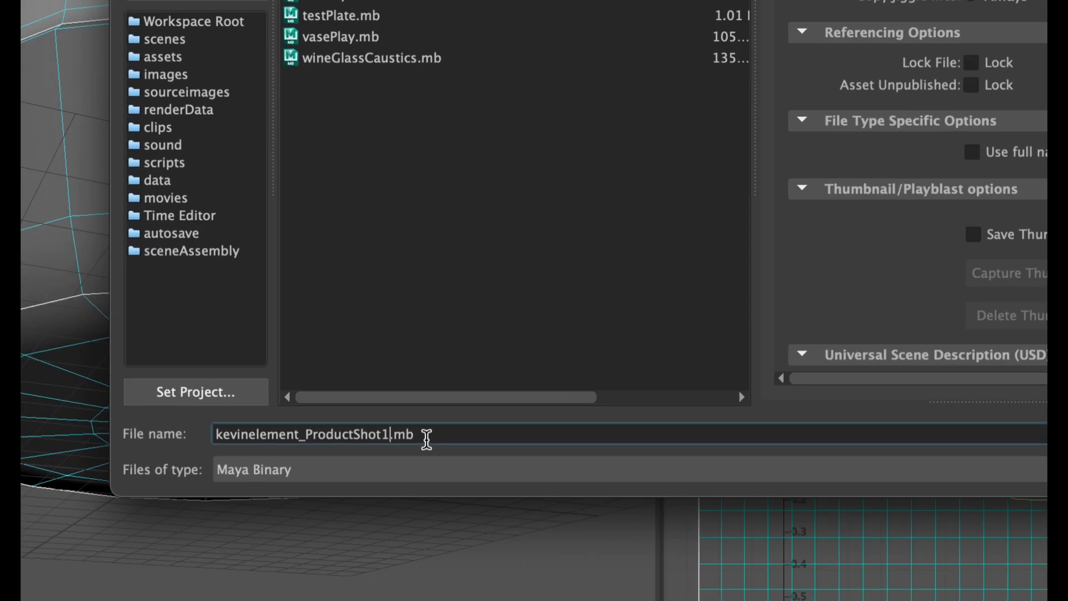
key("BackSpace")
type("_")
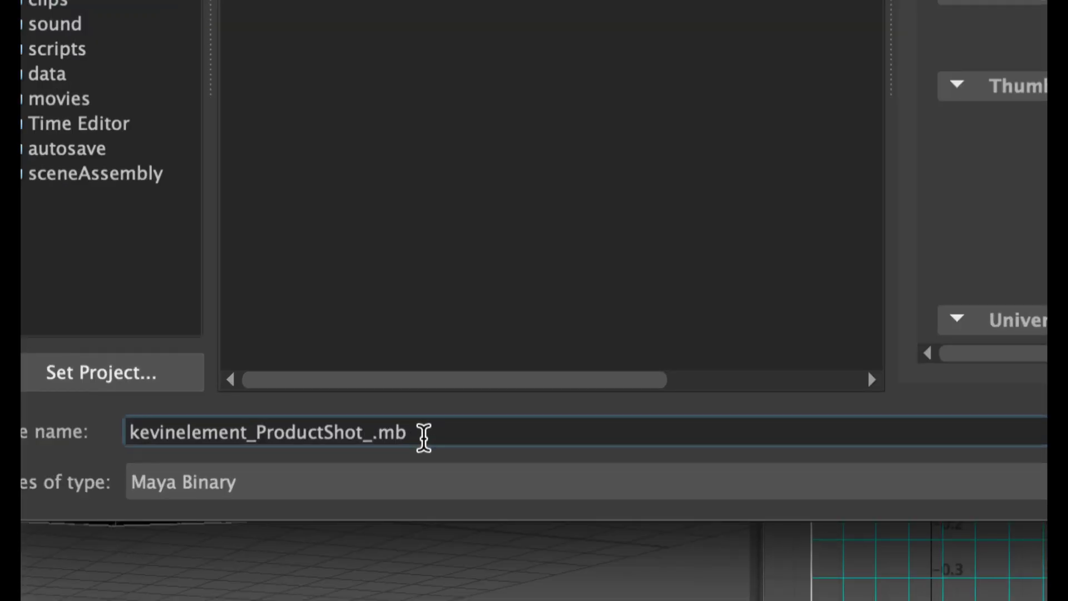
type("001")
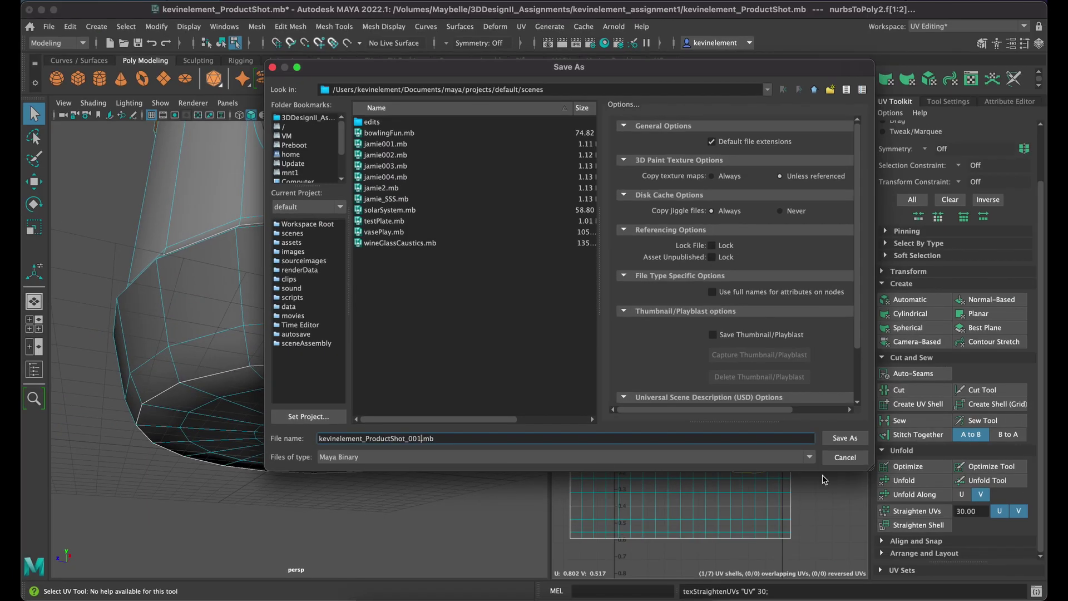
left_click(849, 437)
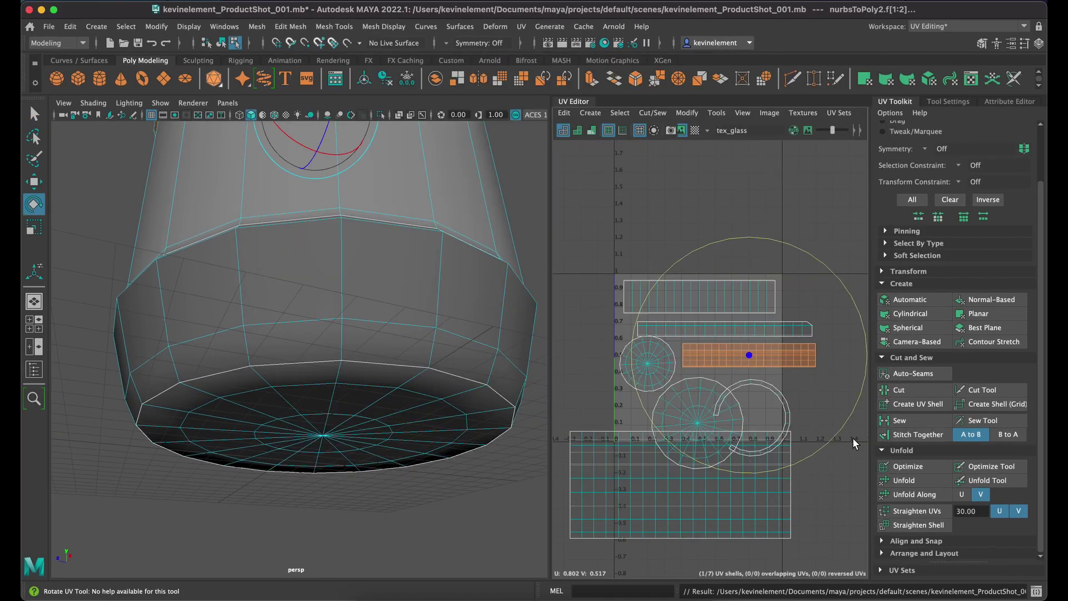
Step: Examine the UV shells of the jar's outer walls, neck and base for shape and remaining distortion
left_click(853, 437)
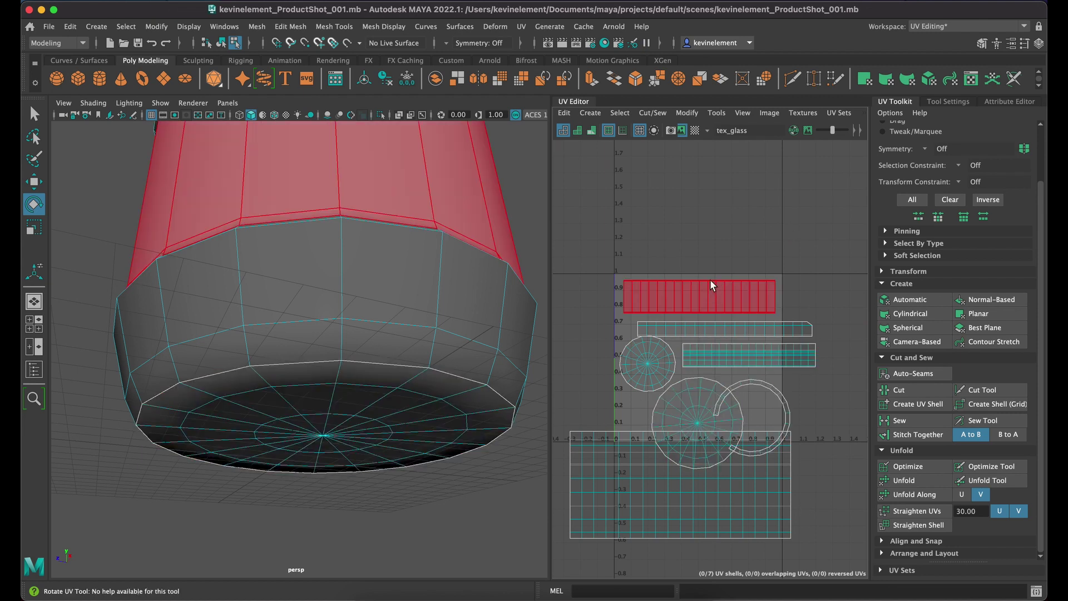
left_click_drag(712, 288, 682, 217)
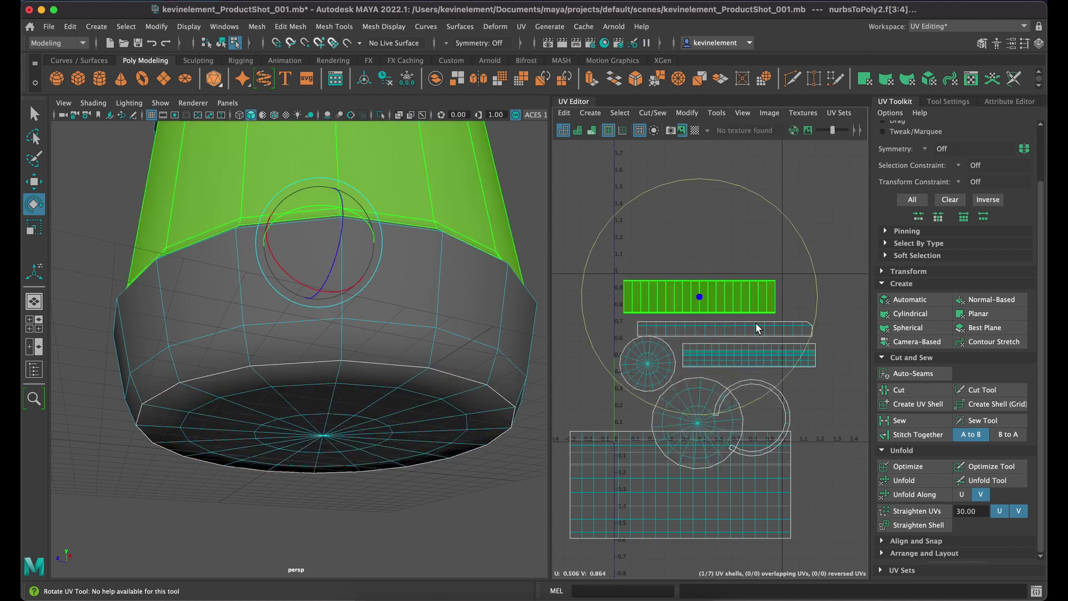
left_click(860, 256)
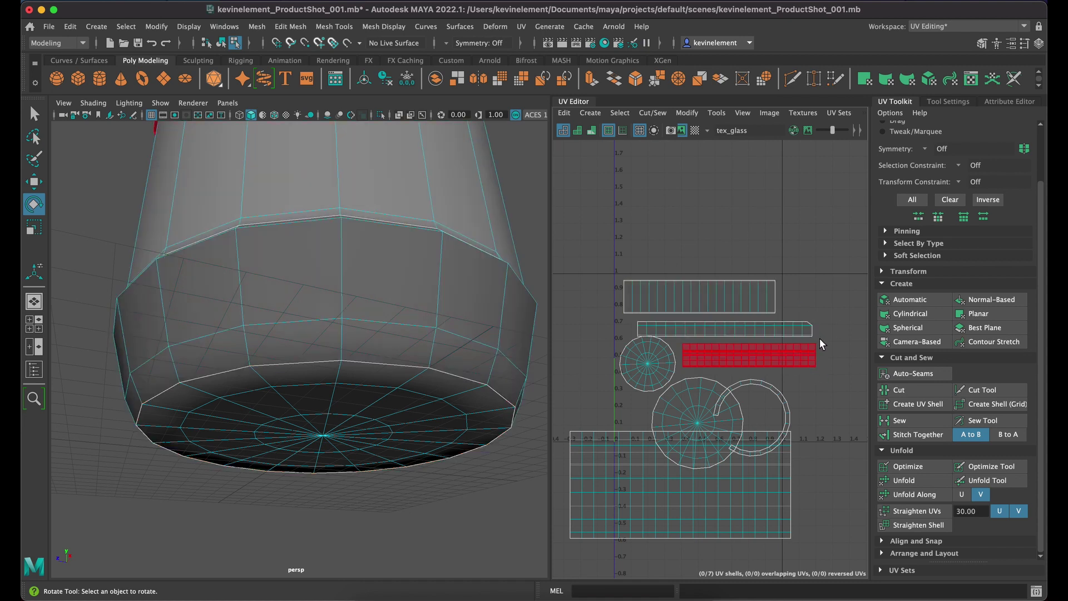
scroll(813, 323, "down", 2)
scroll(815, 326, "up", 6)
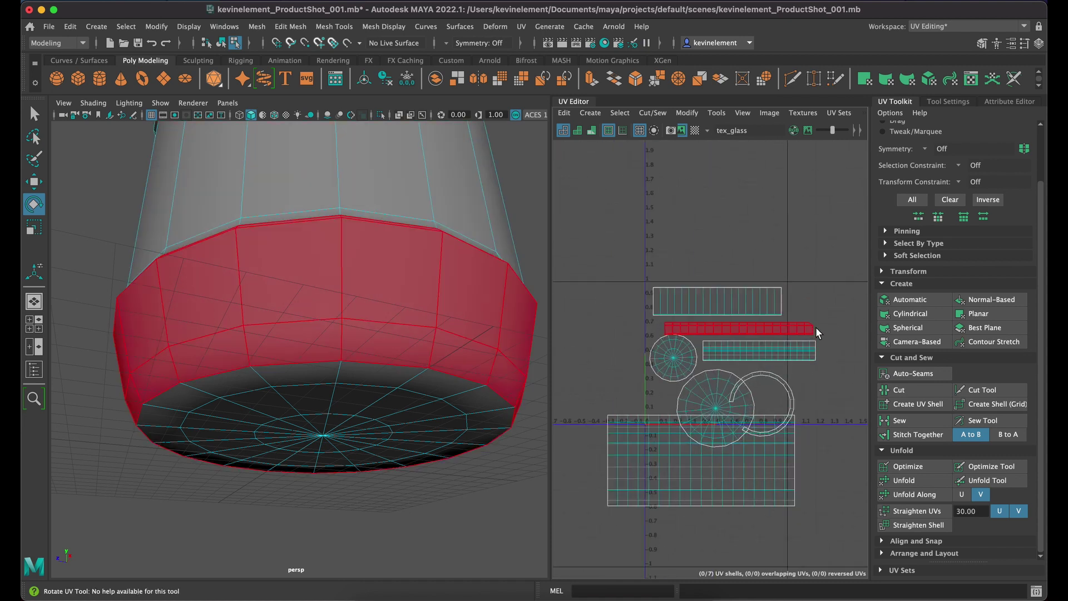
scroll(816, 332, "up", 3)
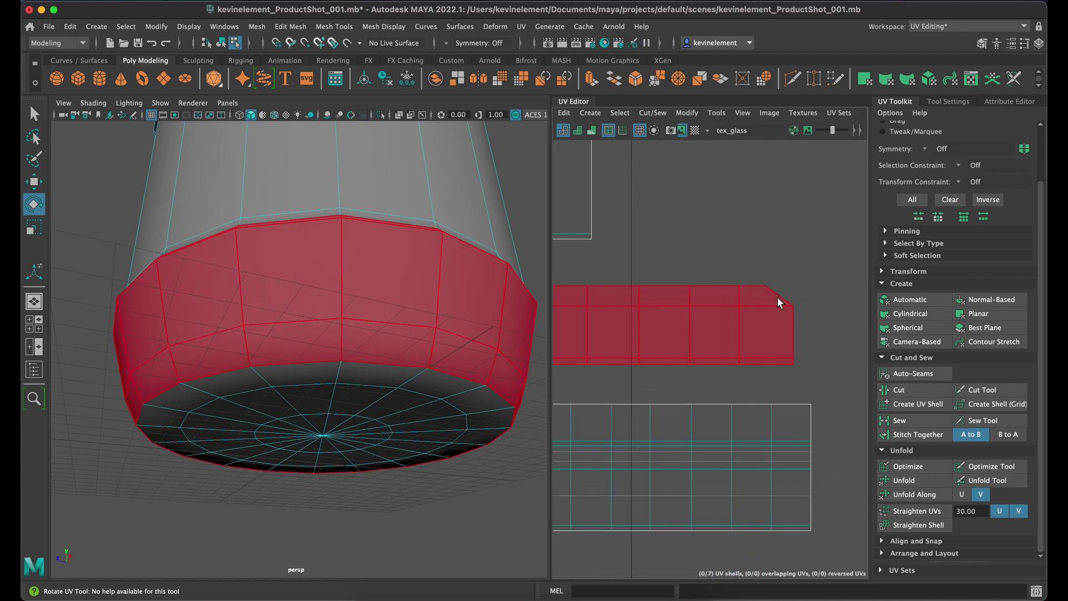
scroll(776, 307, "down", 4)
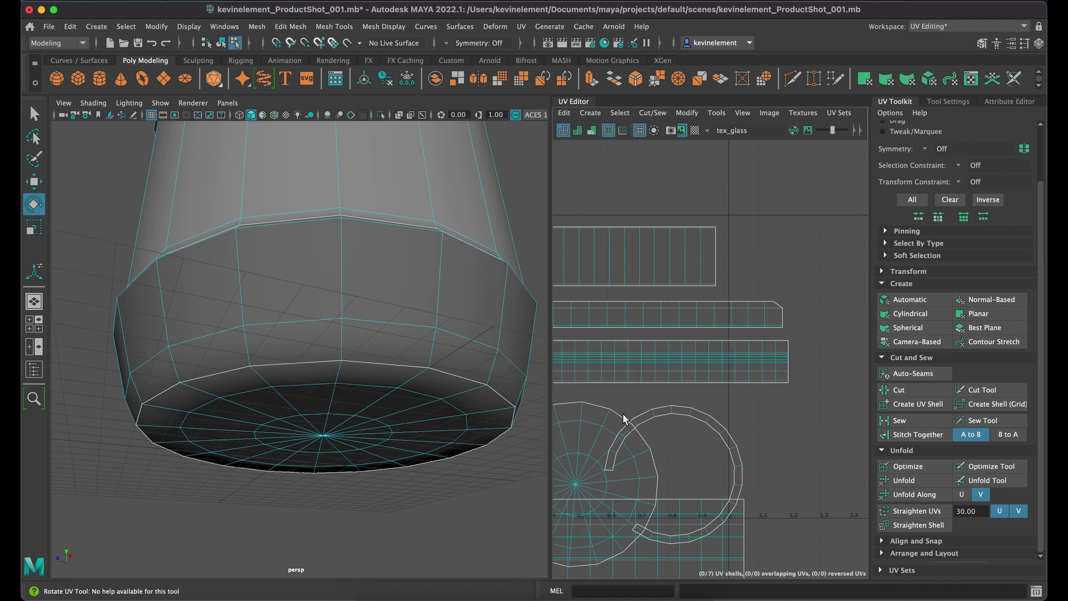
scroll(750, 440, "down", 3)
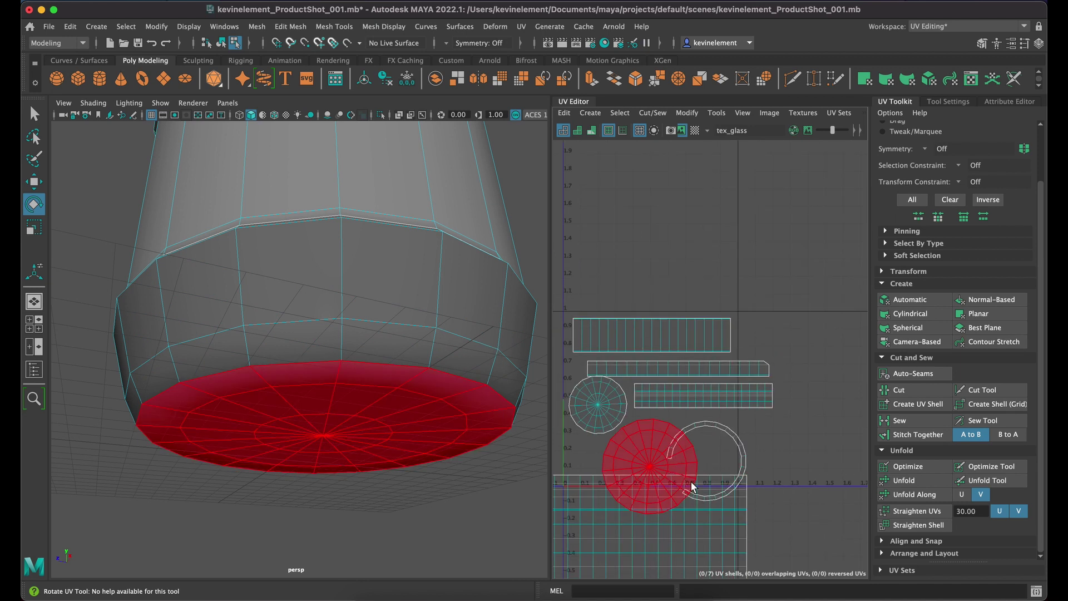
Step: Try to straighten the open ring-shaped UV shell in U and V with a 30.00 angle
left_click(744, 453)
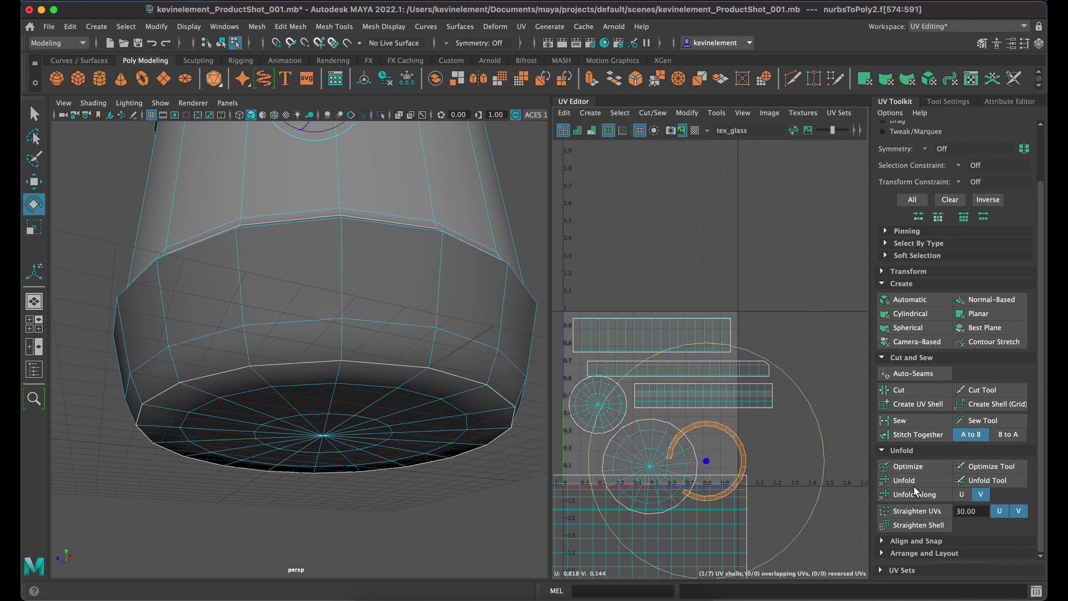
left_click(916, 510)
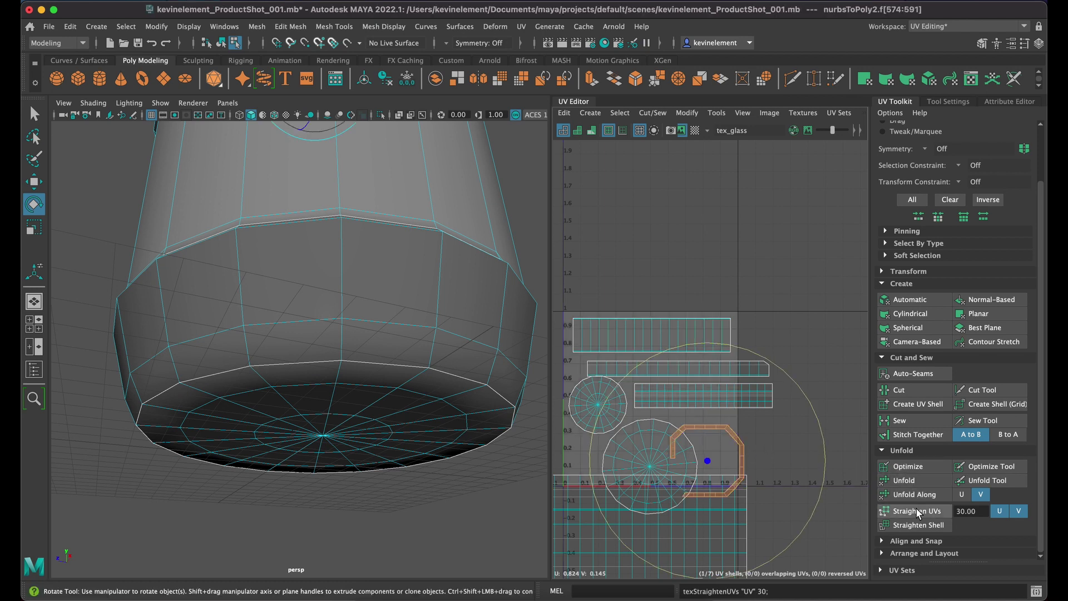
key("ctrl+z")
left_click(795, 402)
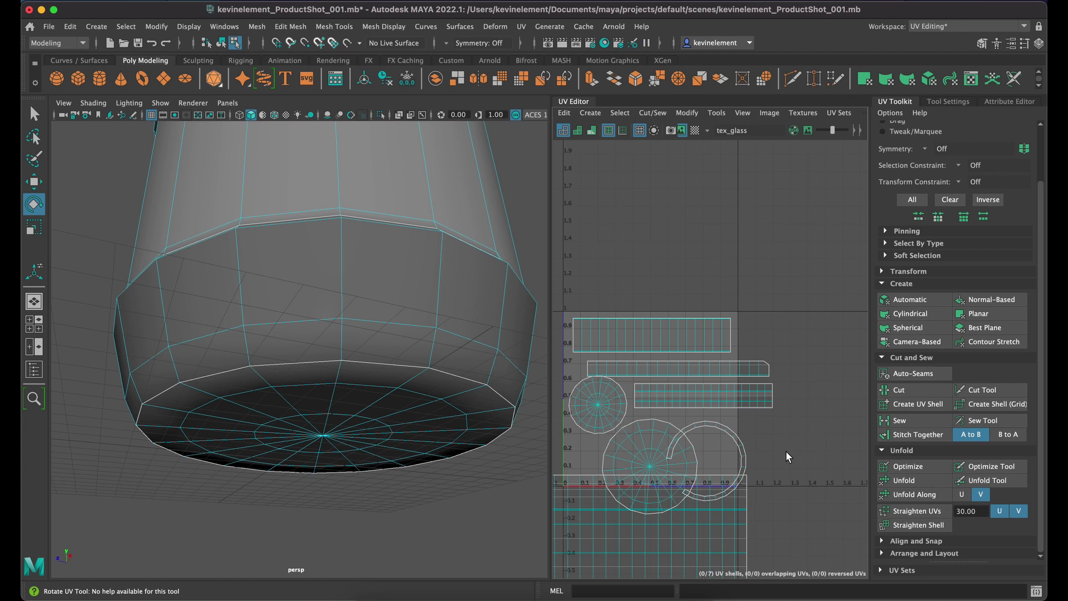
Step: Temporarily show the checker map on the jar and compare the checker size and distortion across its exterior and interior
scroll(786, 452, "down", 3)
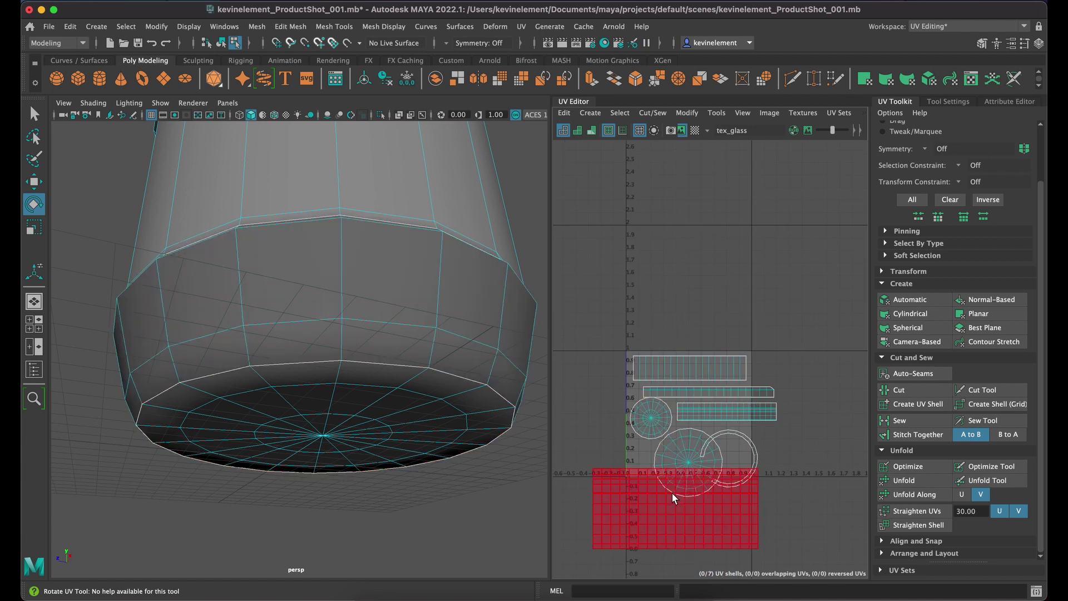
scroll(716, 509, "up", 3)
scroll(716, 509, "up", 2)
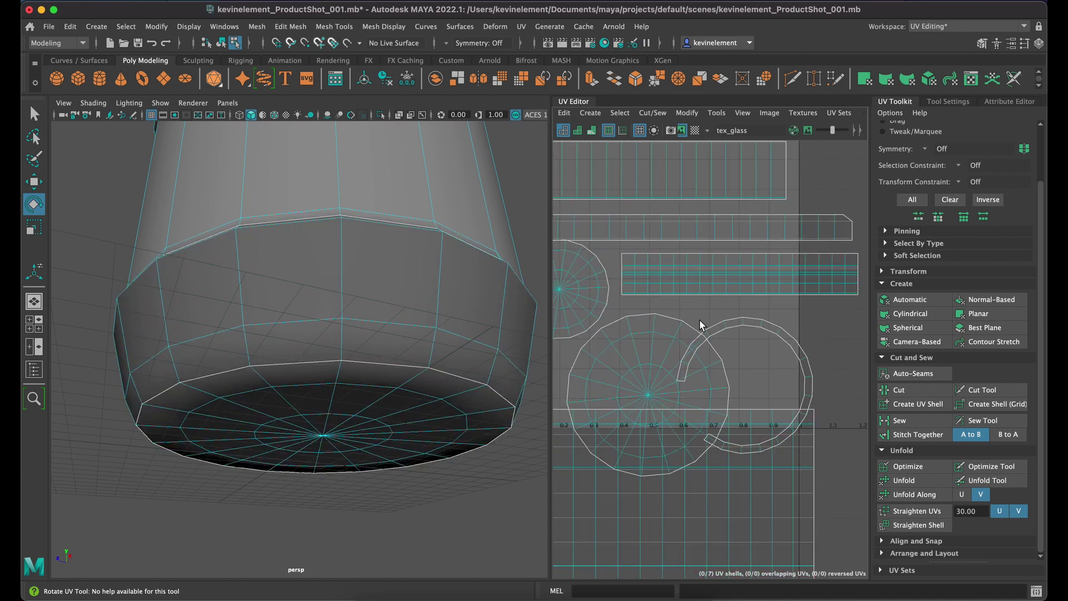
left_click(695, 129)
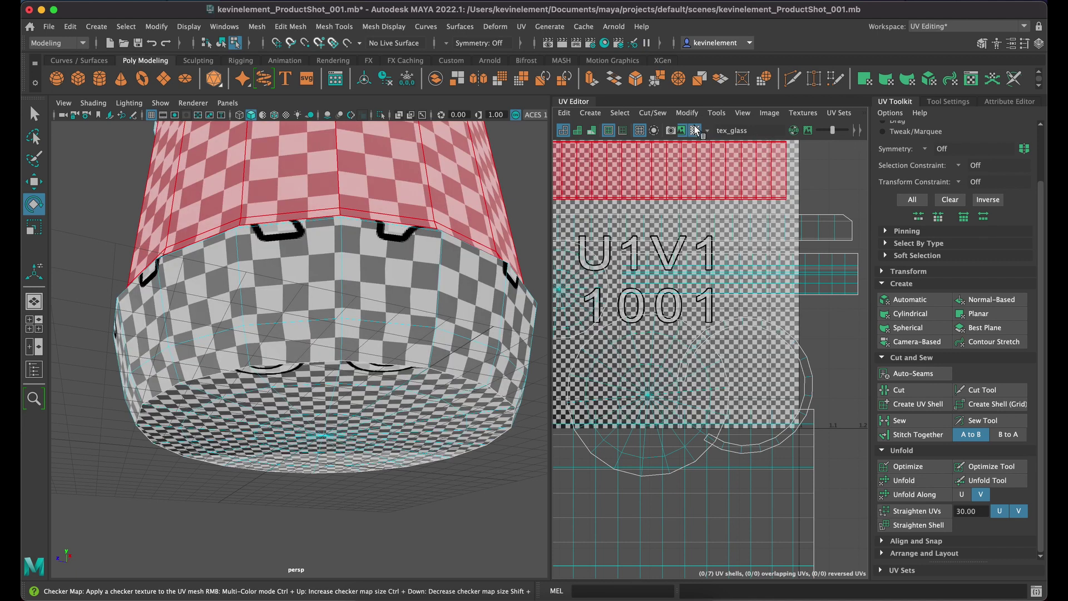
left_click_drag(430, 247, 374, 262, "alt")
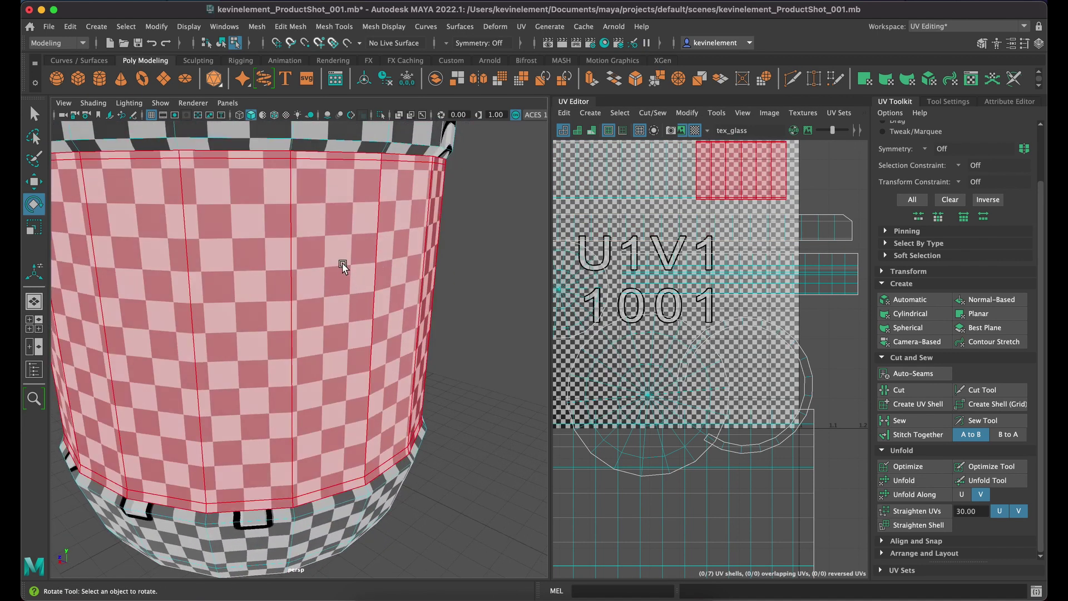
left_click_drag(365, 217, 315, 225, "alt")
scroll(315, 226, "down", 10)
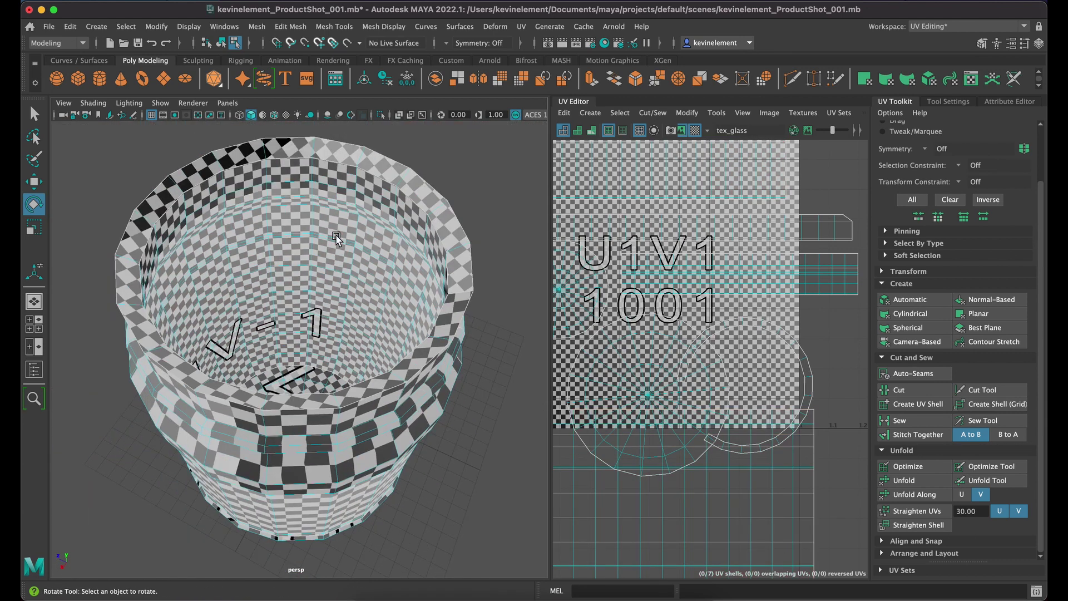
left_click_drag(324, 279, 289, 254, "alt")
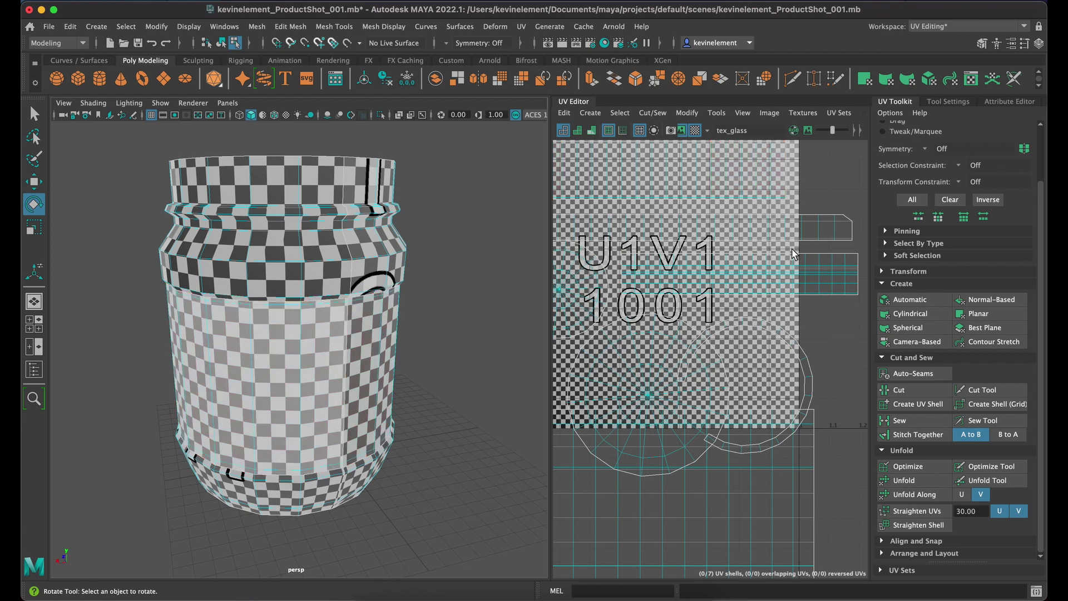
left_click(695, 131)
Step: Select all of the jar's UV shells and pack them into the 0–1 UV space with the automatic Layout operation
scroll(824, 349, "down", 4)
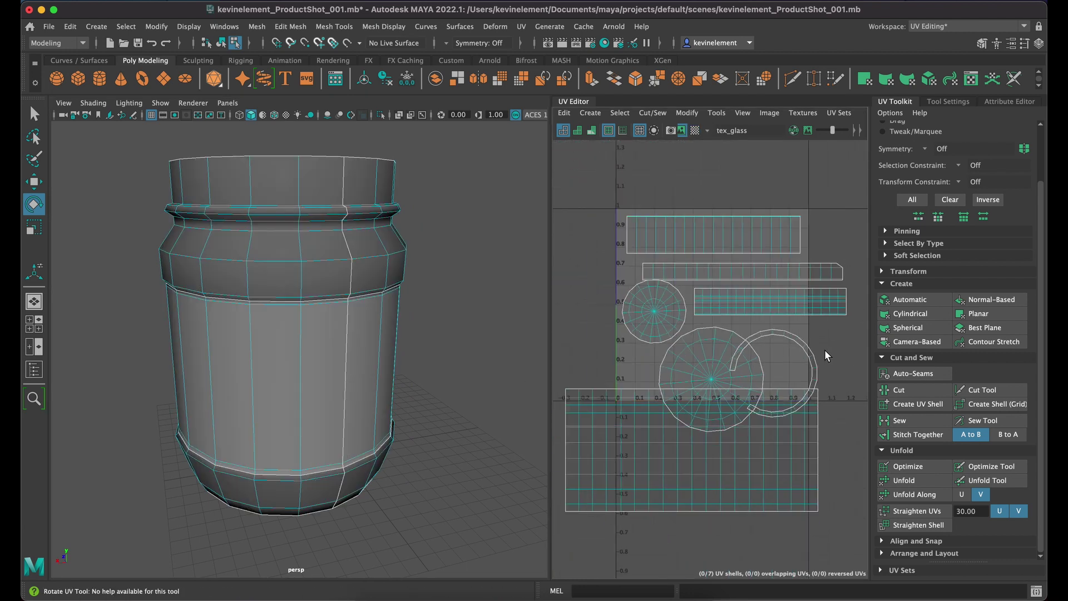
left_click_drag(845, 200, 643, 475)
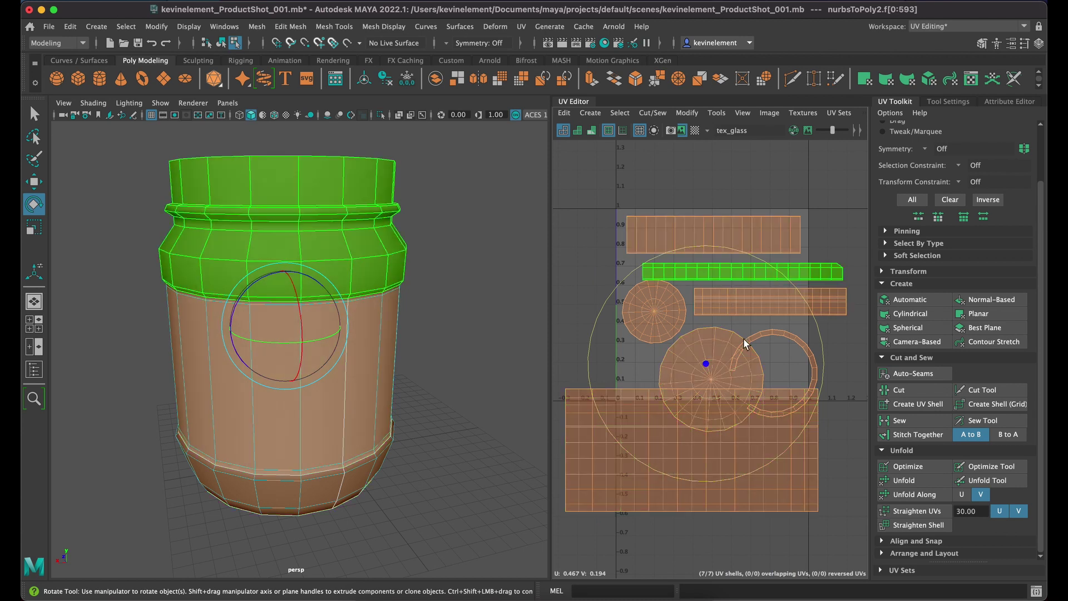
left_click(695, 130)
left_click(695, 130)
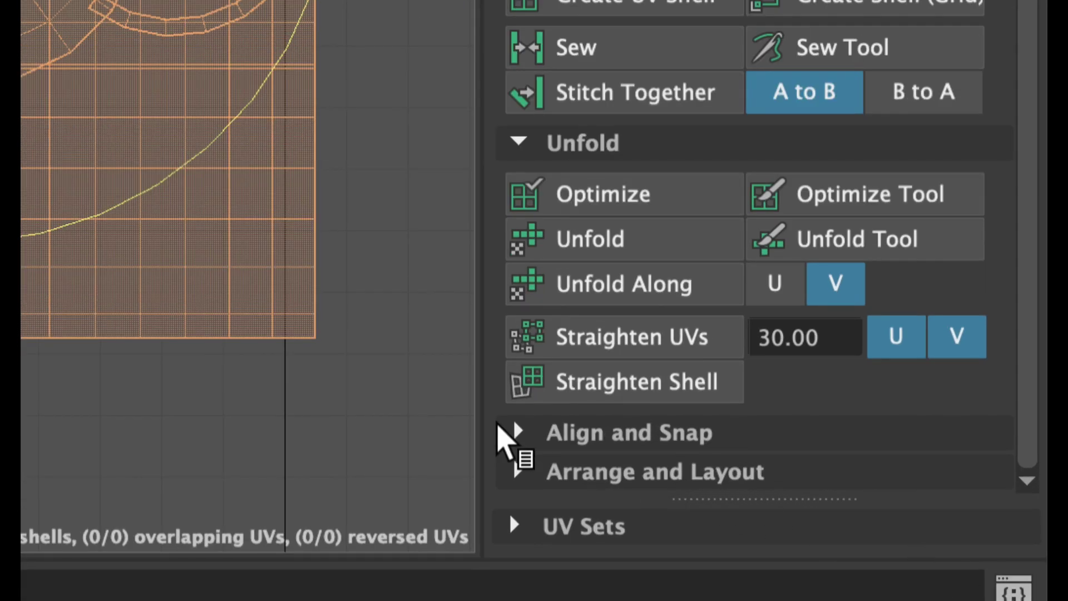
left_click(518, 471)
scroll(851, 440, "down", 5)
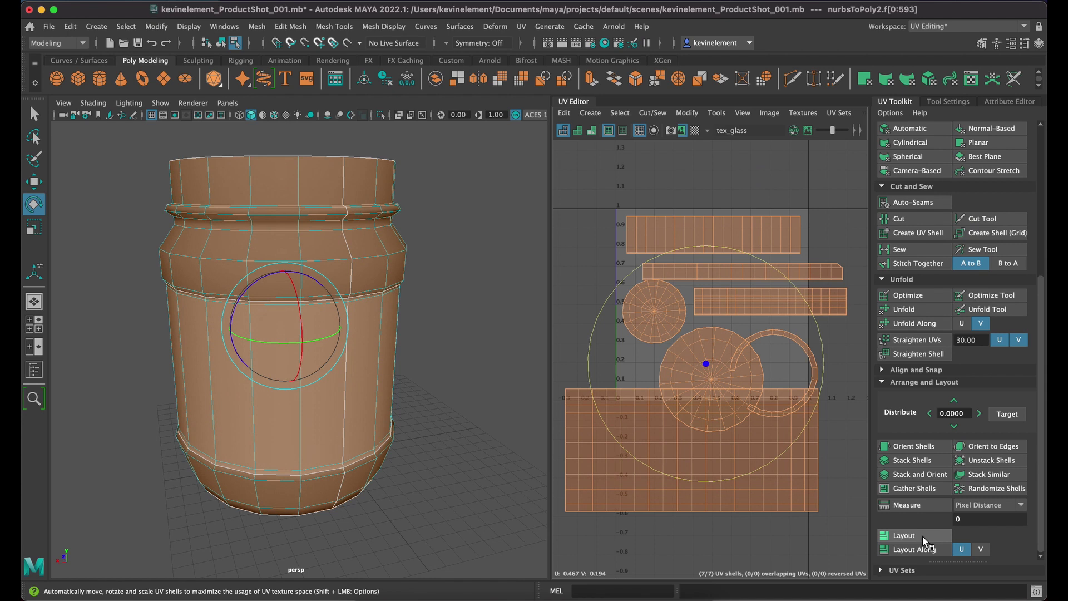
left_click(923, 536)
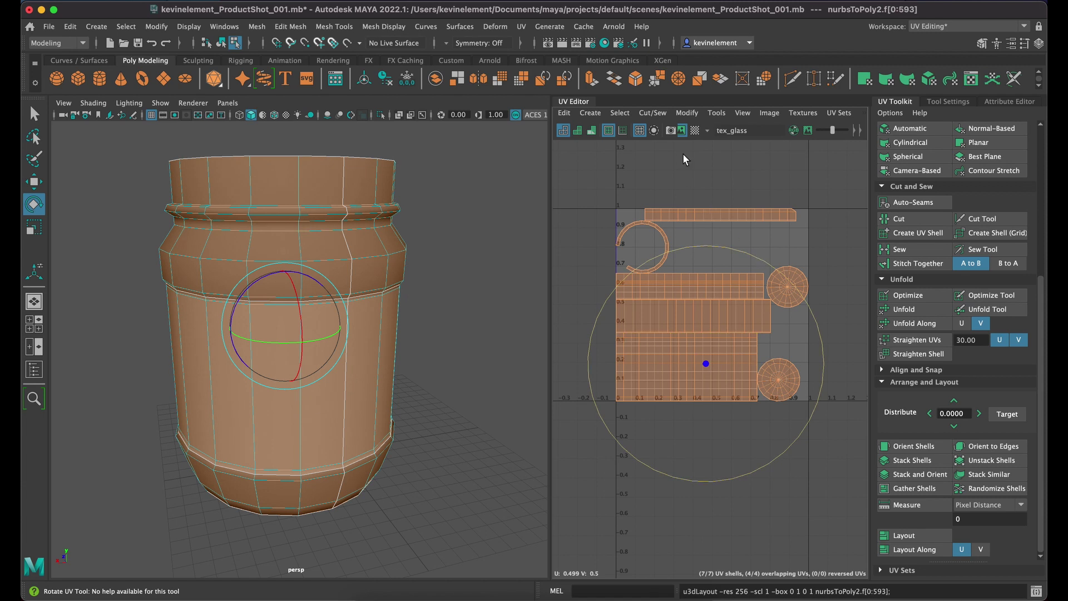
Step: Show the checker map on the packed UVs and examine the checker scale and distortion around the whole jar
left_click(697, 133)
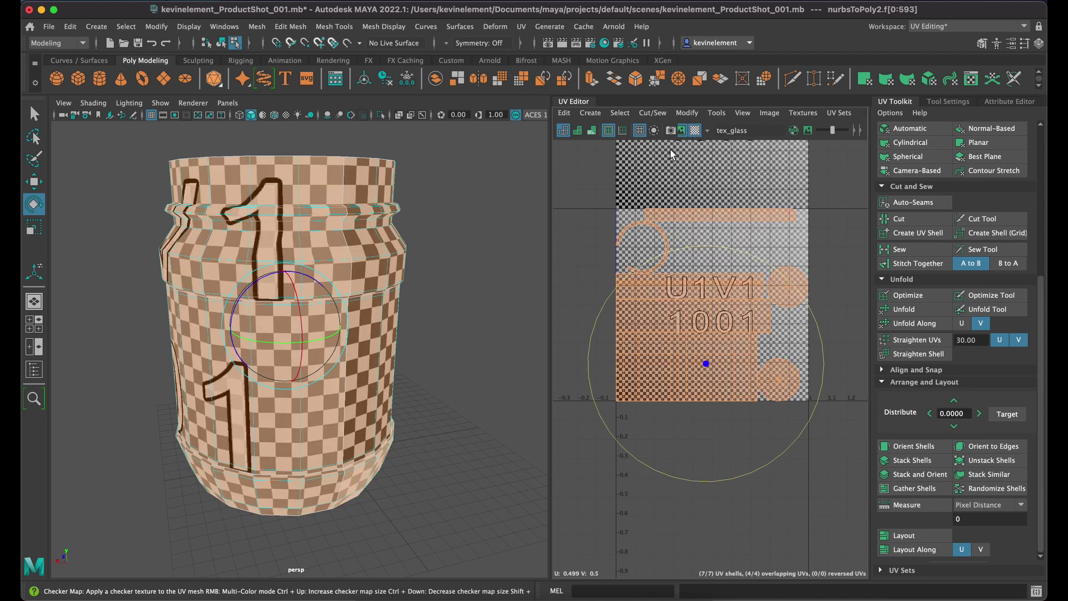
left_click(465, 286)
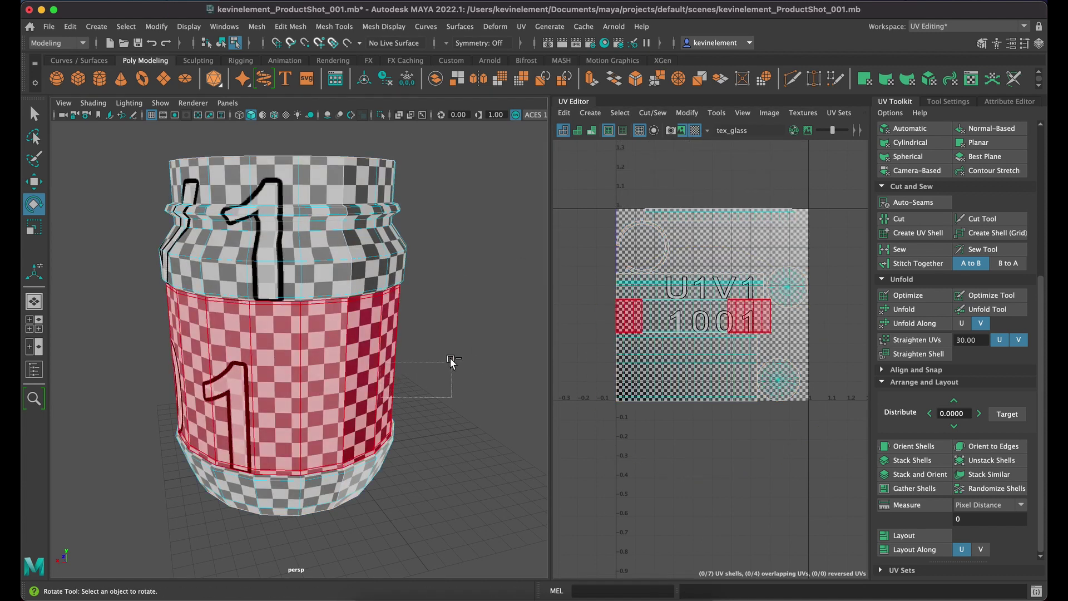
scroll(370, 357, "up", 2)
left_click_drag(370, 358, 285, 372, "alt")
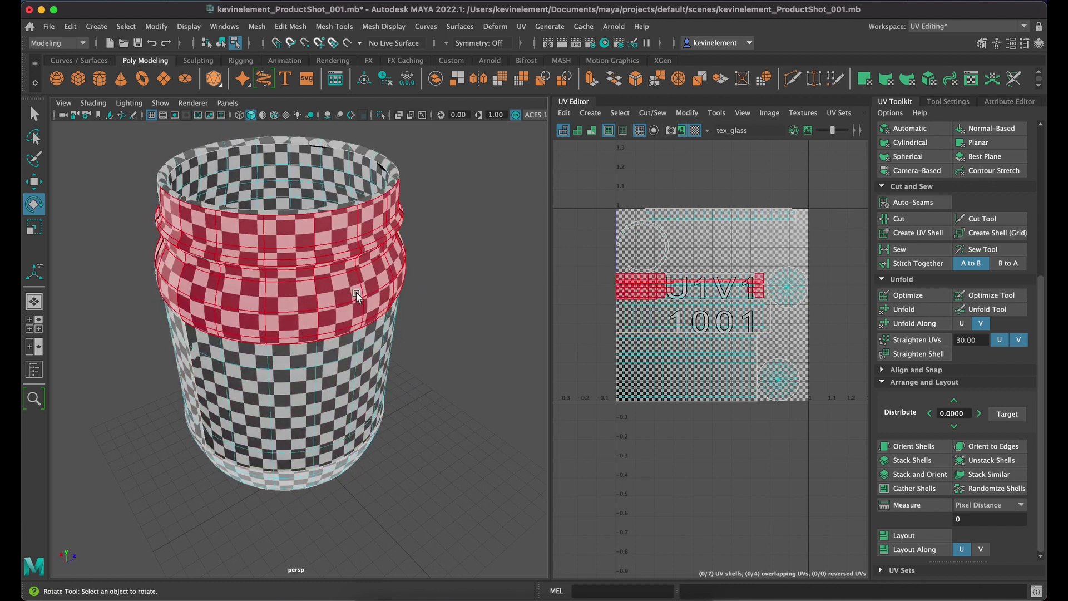
left_click(389, 250)
left_click(477, 278)
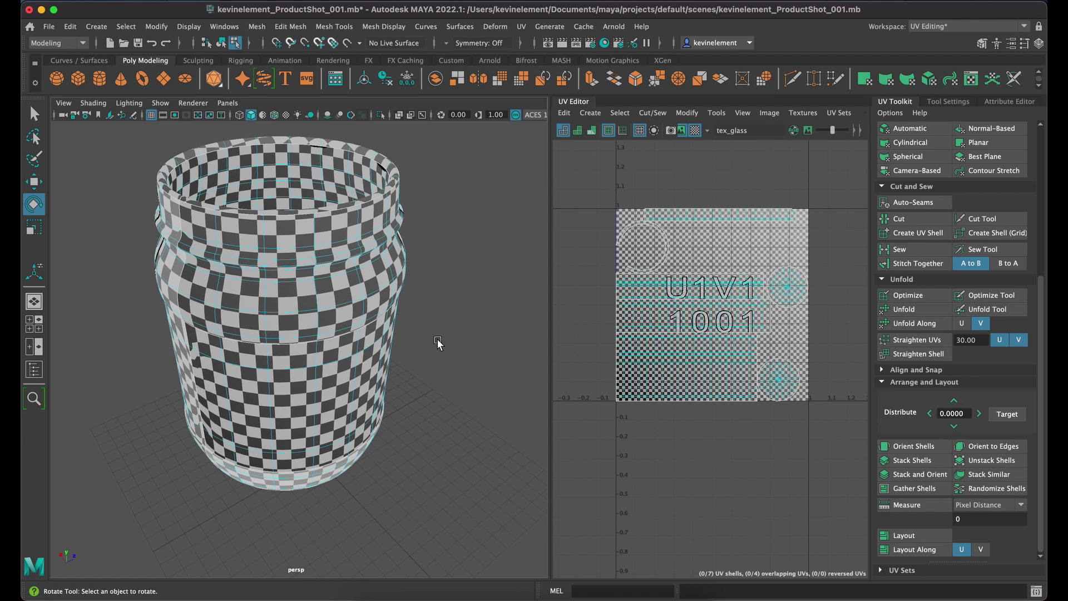
left_click_drag(439, 341, 618, 335, "alt")
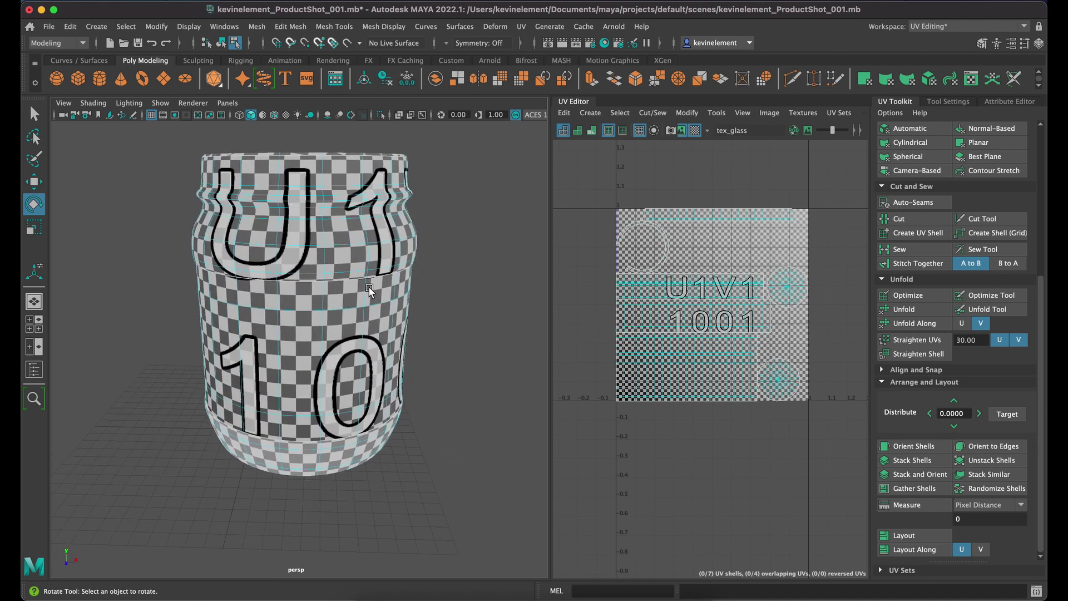
Step: Save the scene and turn off the checker map display on the jar
left_click(50, 28)
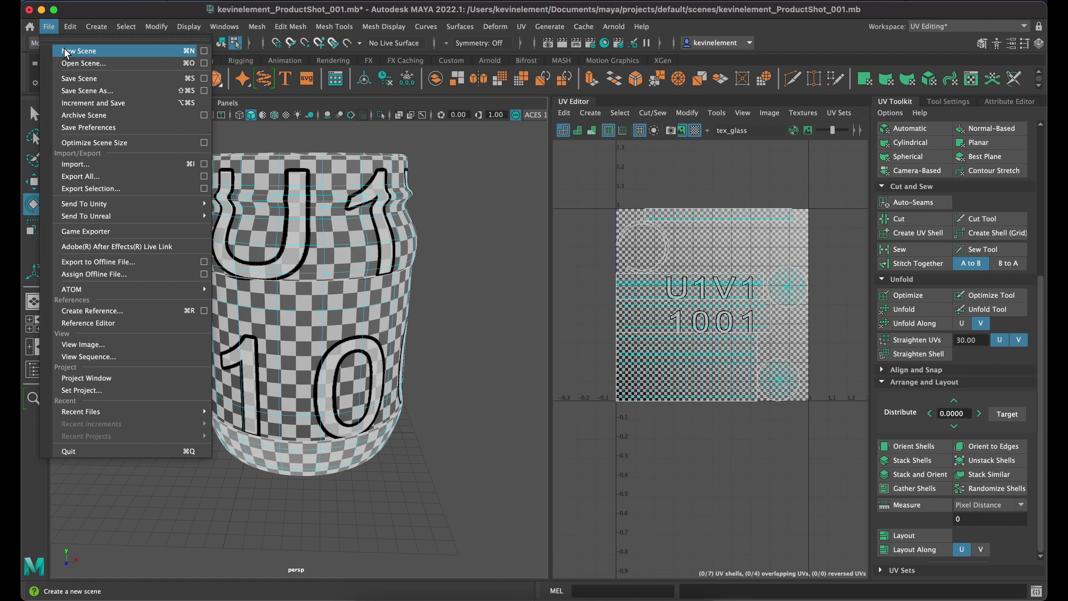
left_click(73, 79)
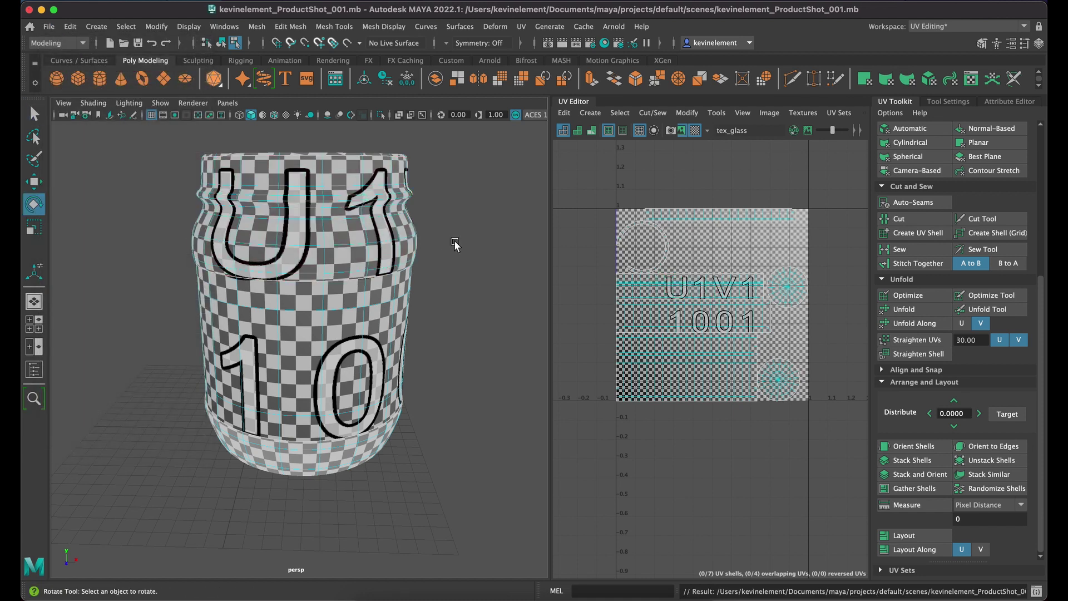
left_click(696, 129)
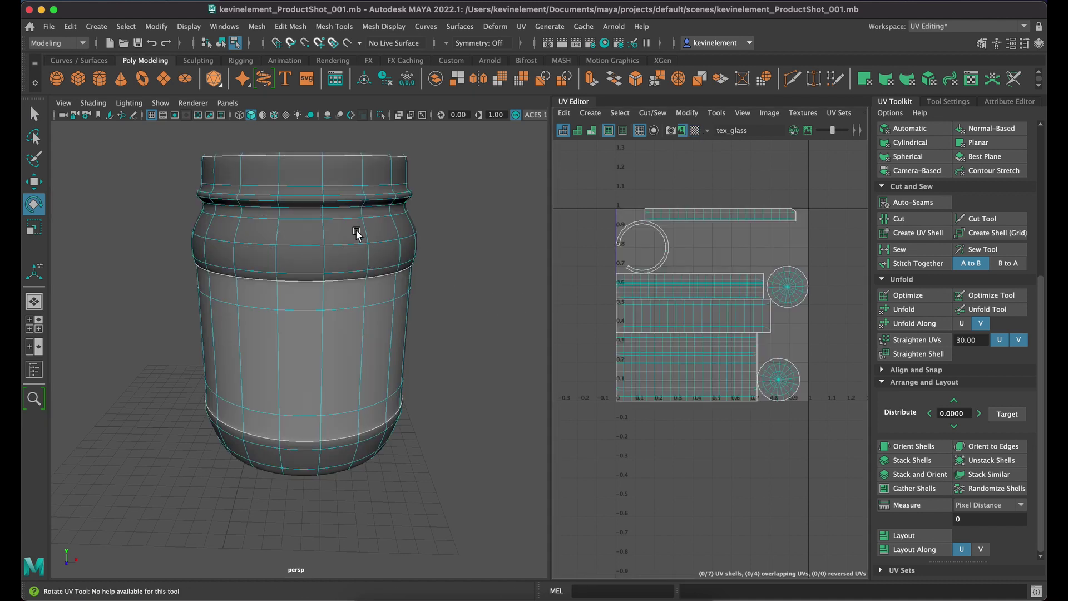
Step: Assign a new Arnold aiStandardSurface material to all of the jar's UV shells except the straight outer label wall
mouse_move(350, 242)
right_mouse_down()
mouse_move(349, 226)
mouse_move(349, 263)
mouse_move(334, 243)
mouse_move(352, 244)
right_mouse_up()
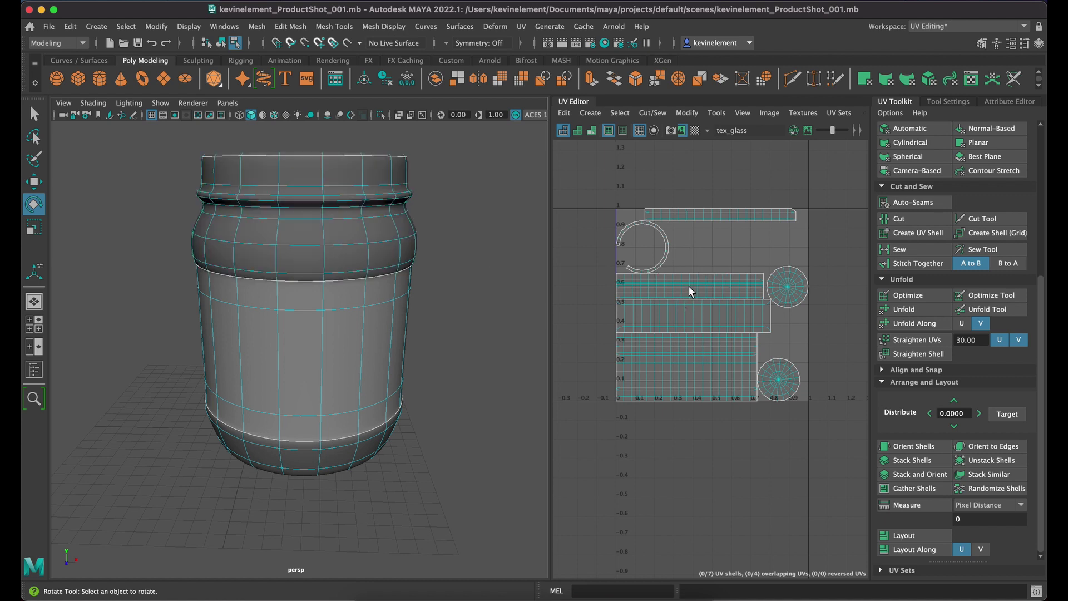
right_click_drag(689, 285, 653, 268)
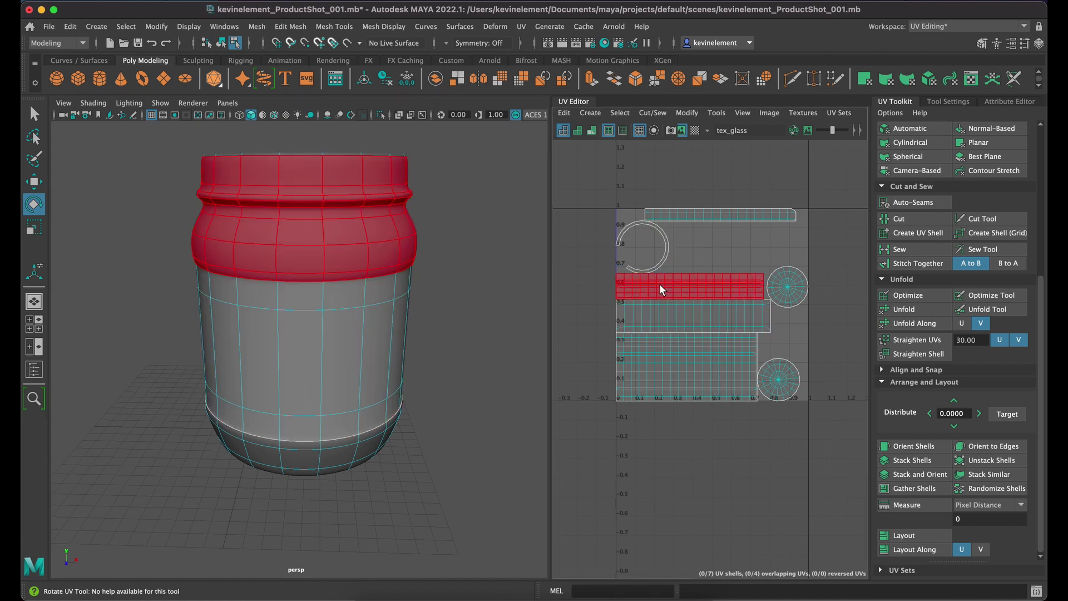
left_click(660, 289)
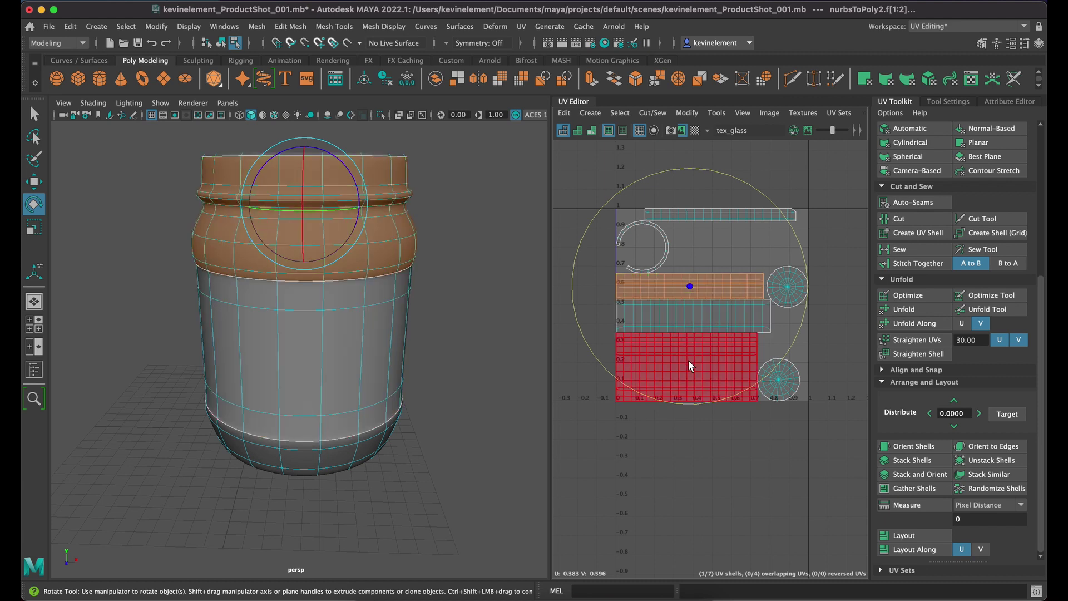
left_click(714, 216, "shift")
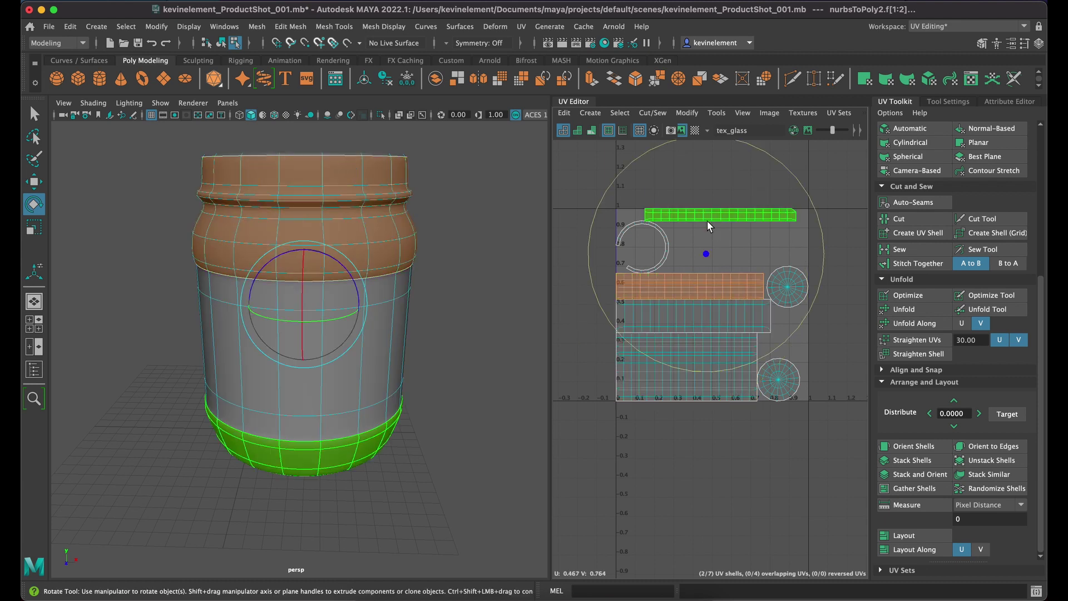
left_click(667, 243, "shift")
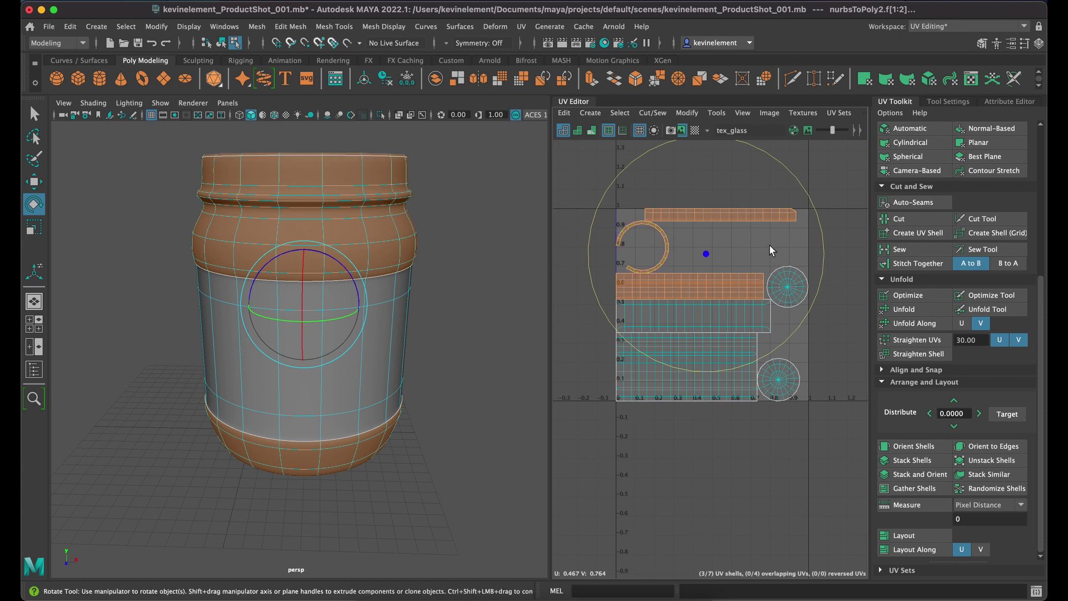
left_click(788, 277, "shift")
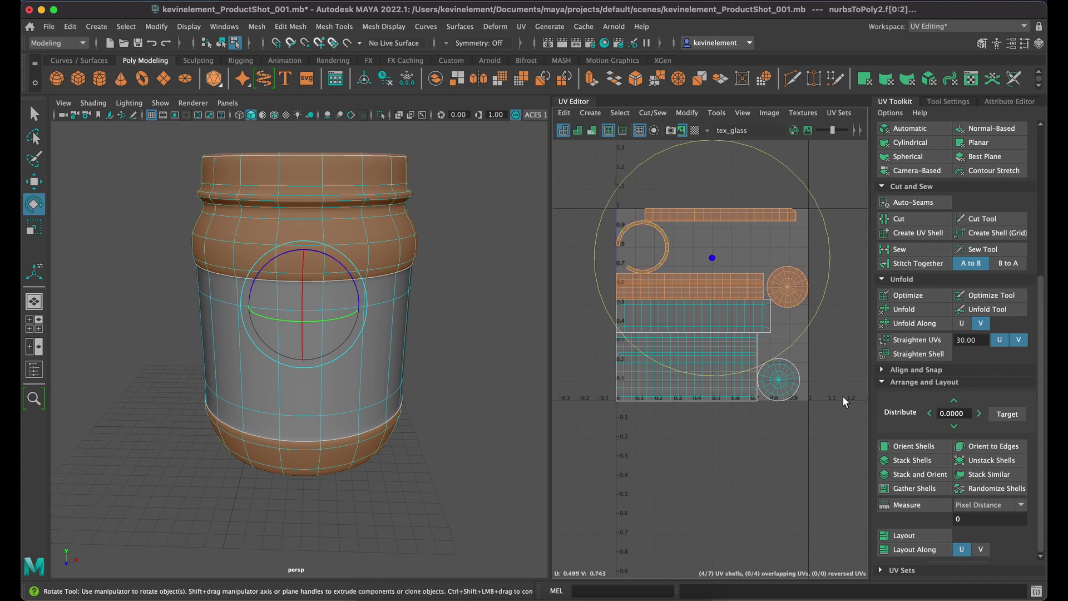
left_click(792, 386, "shift")
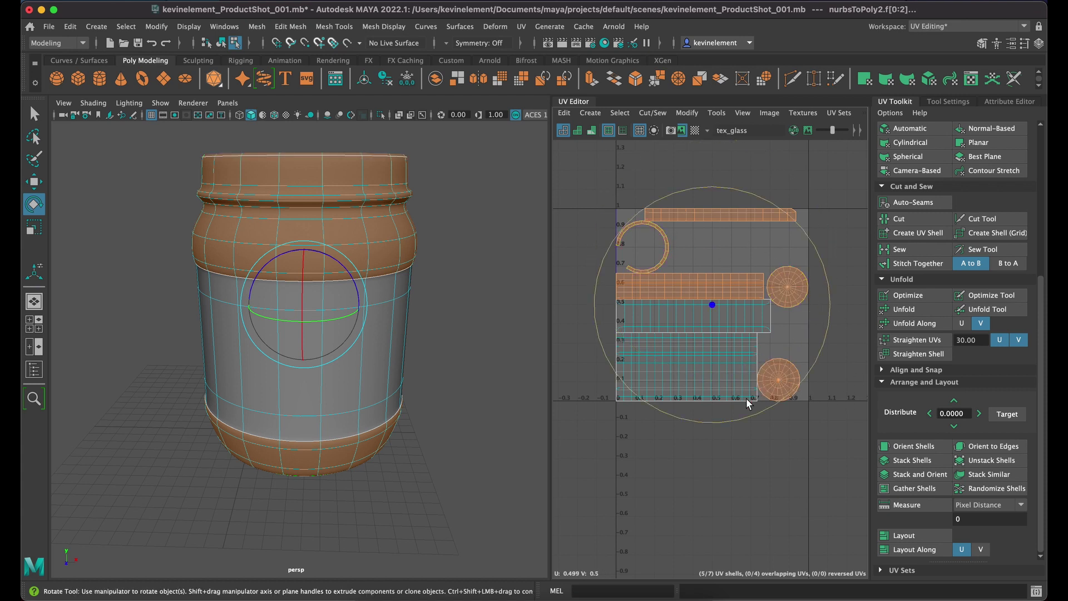
left_click(723, 382, "shift")
left_click_drag(383, 306, 356, 310, "alt")
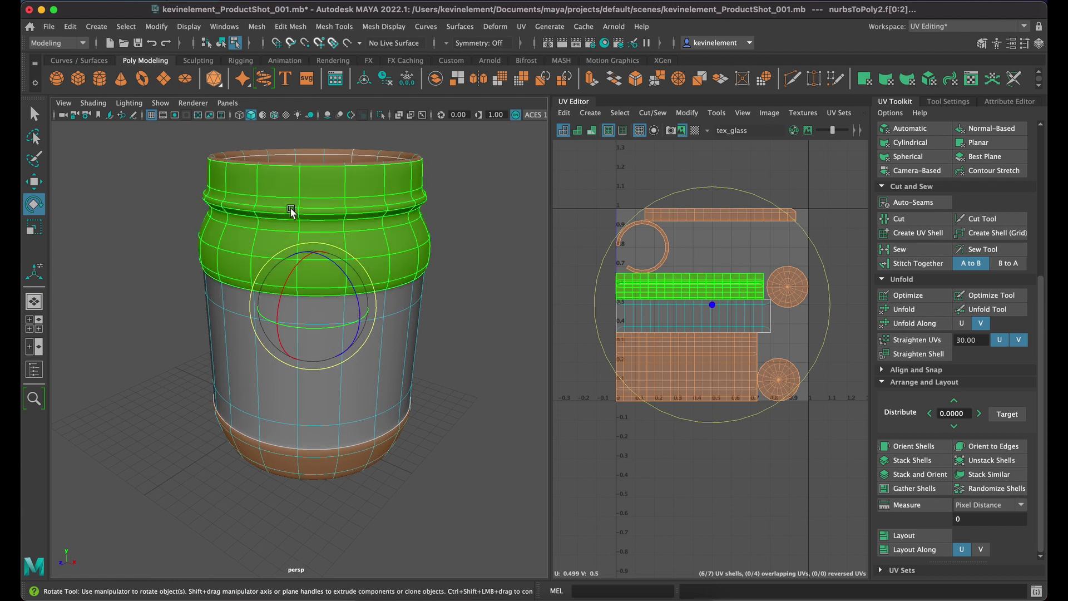
right_click(307, 180)
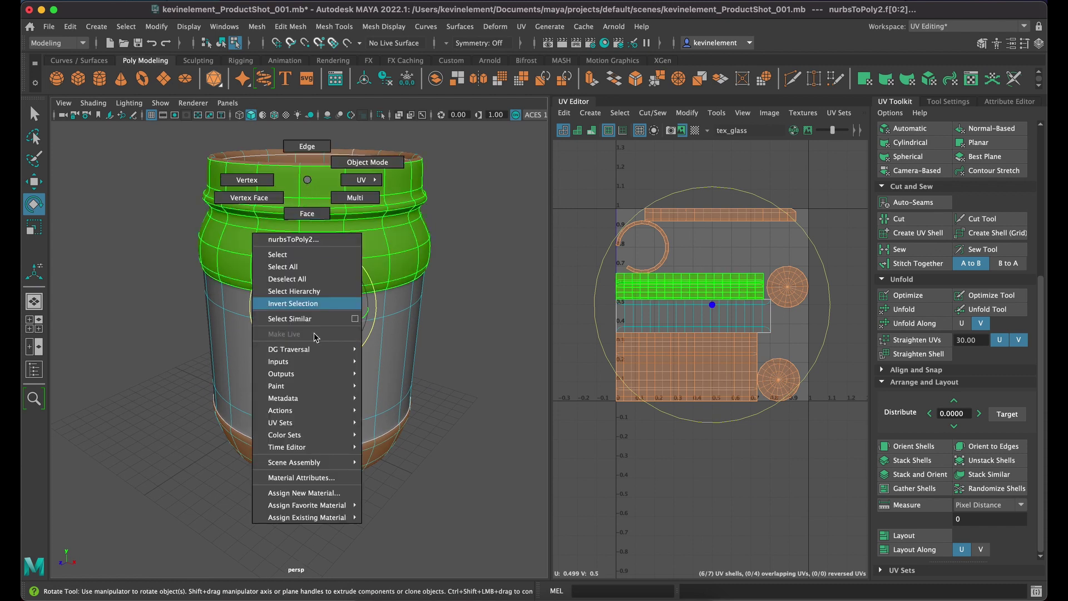
mouse_move(324, 517)
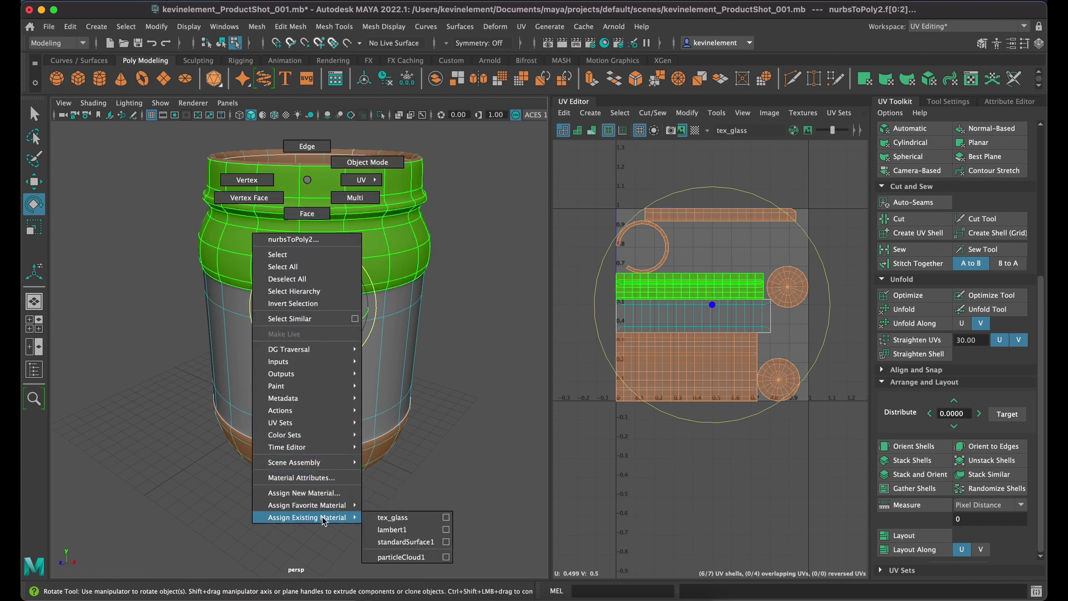
left_click(332, 493)
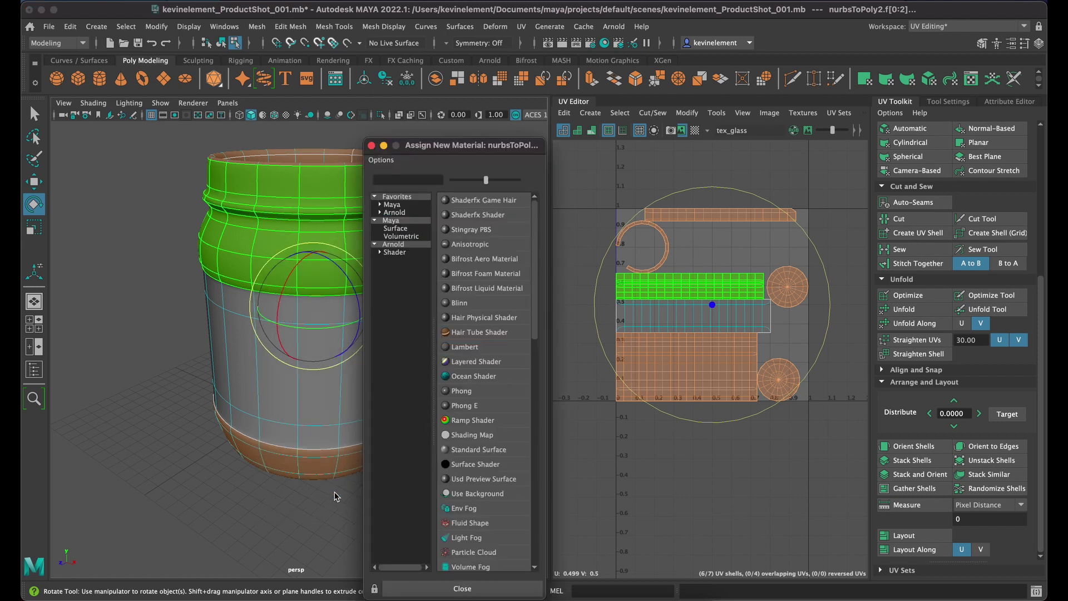
left_click_drag(537, 280, 538, 519)
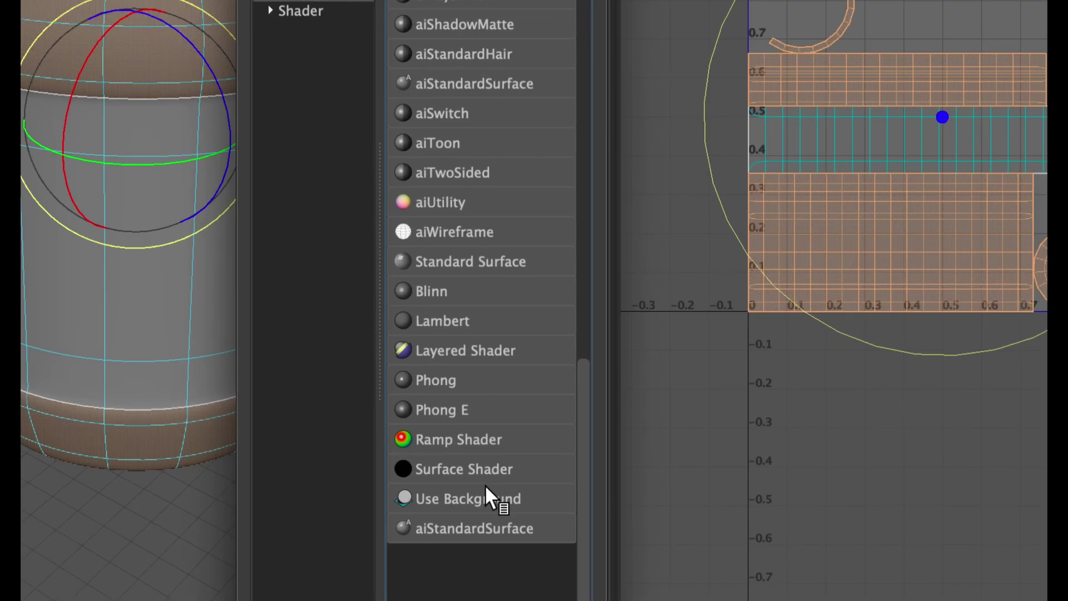
left_click(296, 7)
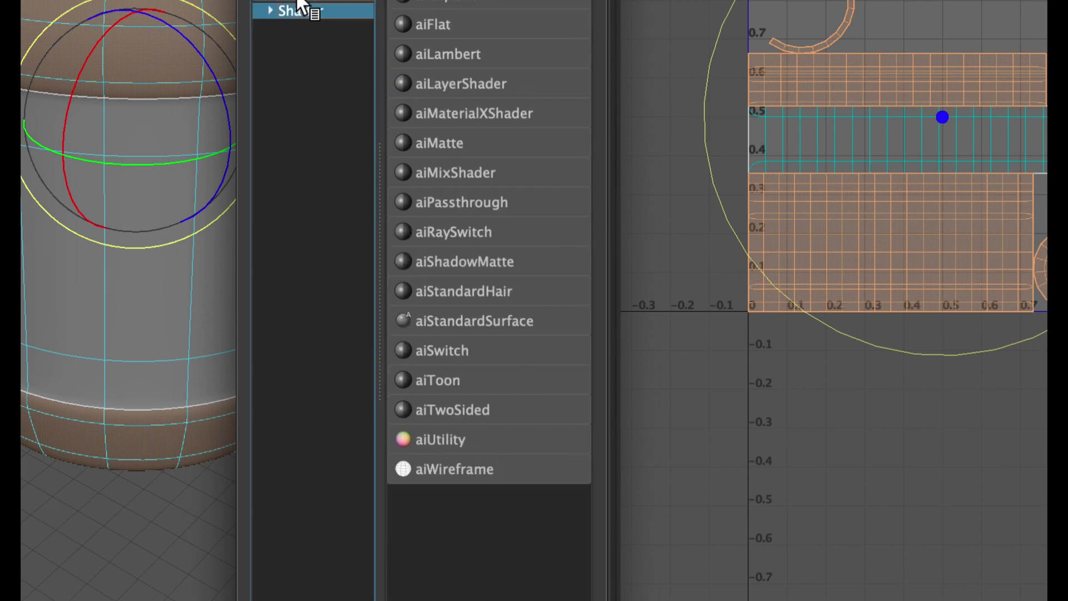
left_click(481, 322)
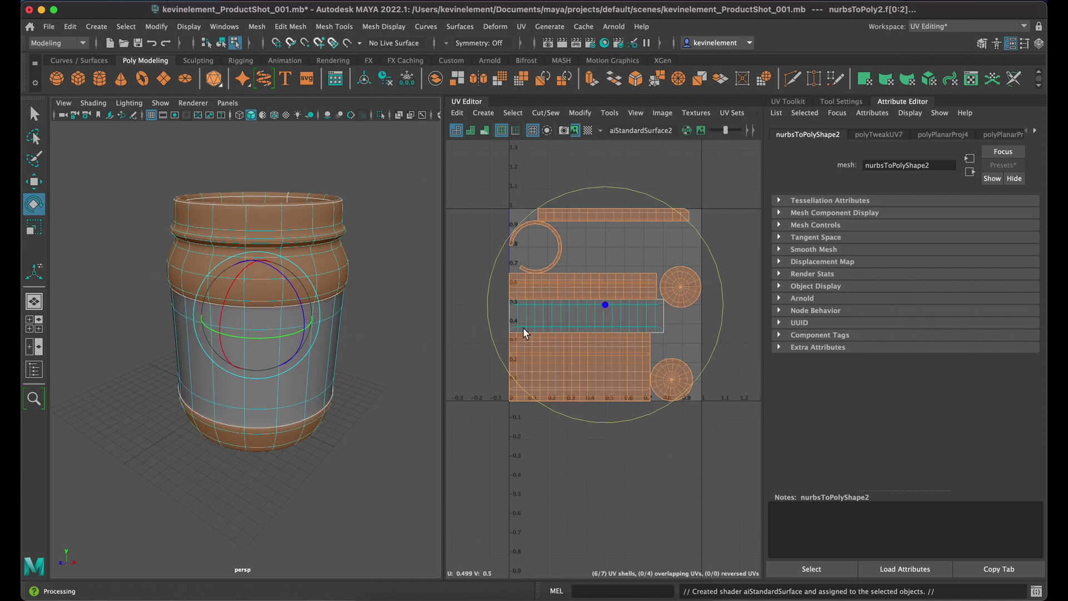
Step: Assign a separate new aiStandardSurface material to the UV shell of the jar's straight outer label wall
right_click(561, 321)
left_click(508, 303)
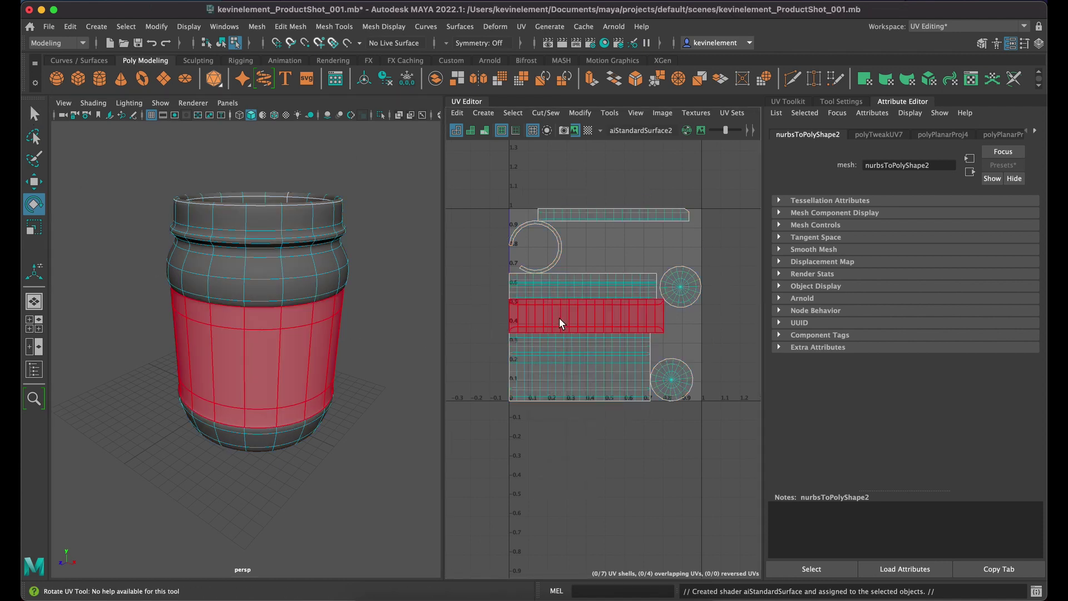
left_click(559, 318)
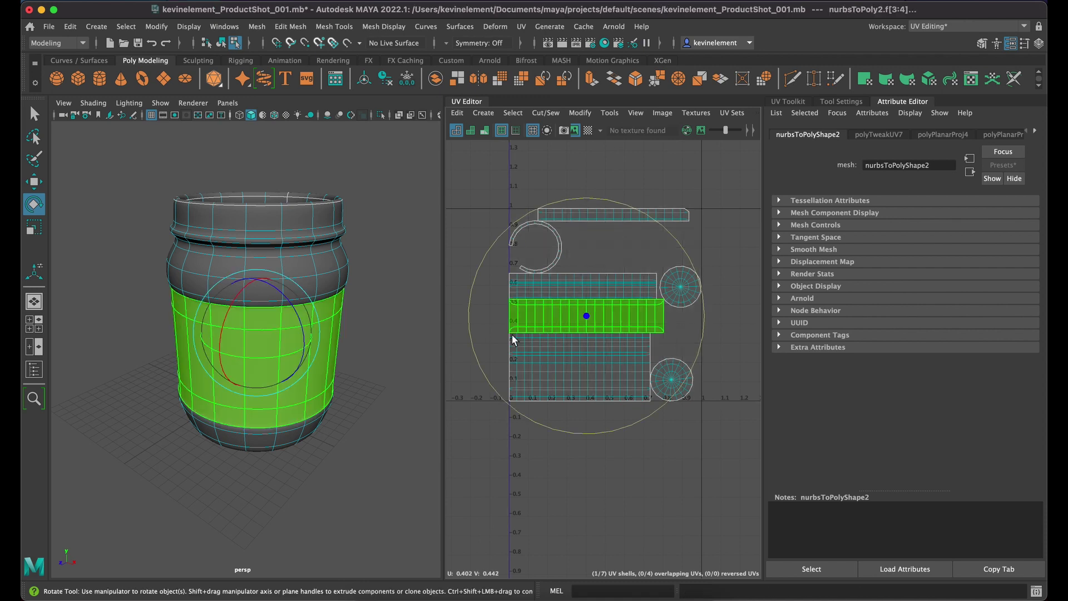
right_click(267, 337)
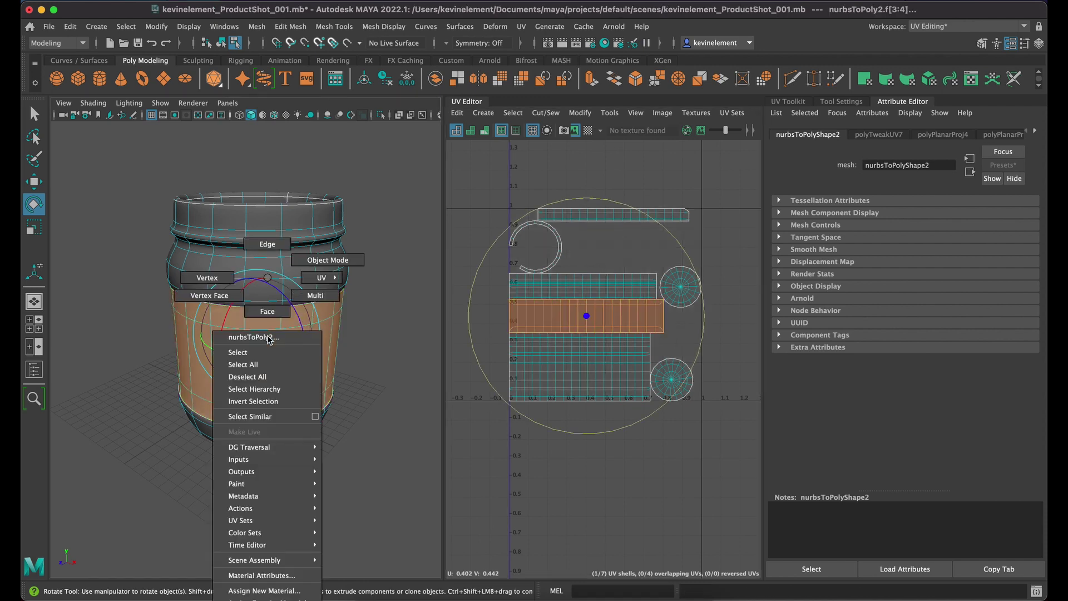
left_click(286, 594)
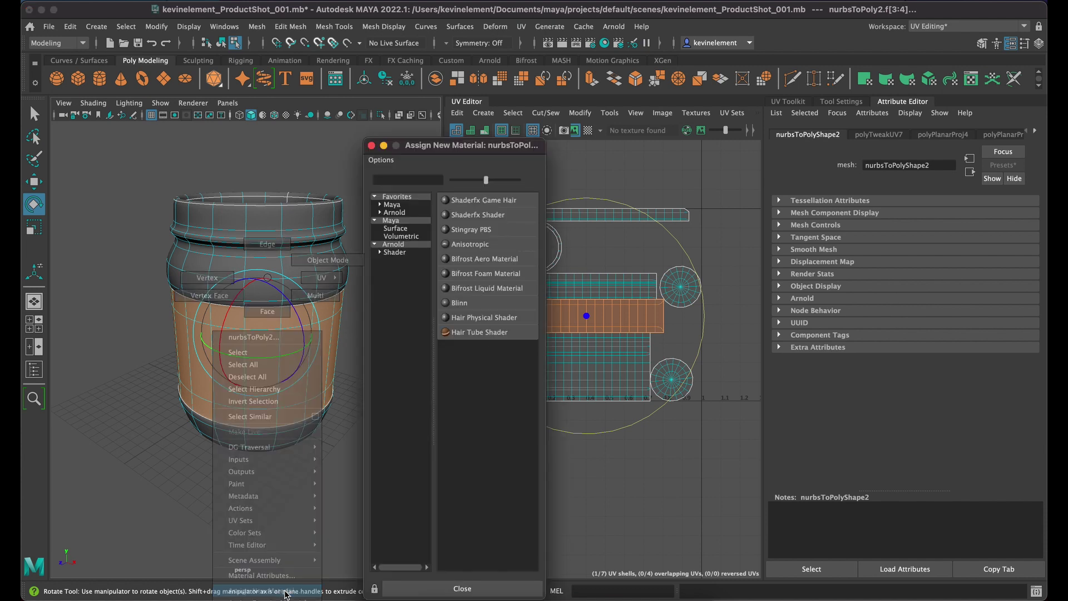
left_click(392, 253)
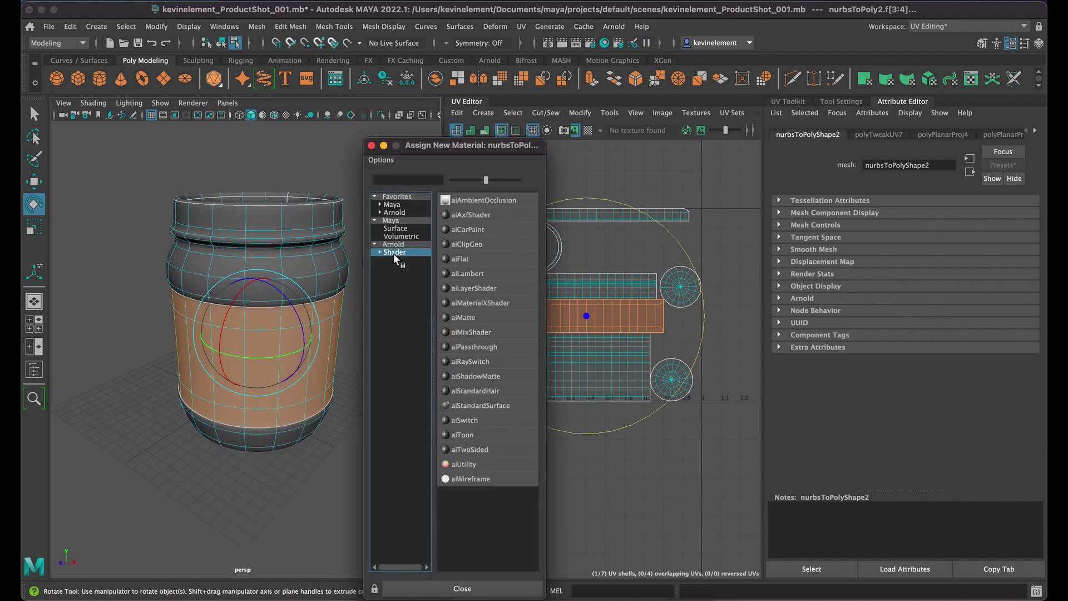
left_click(480, 405)
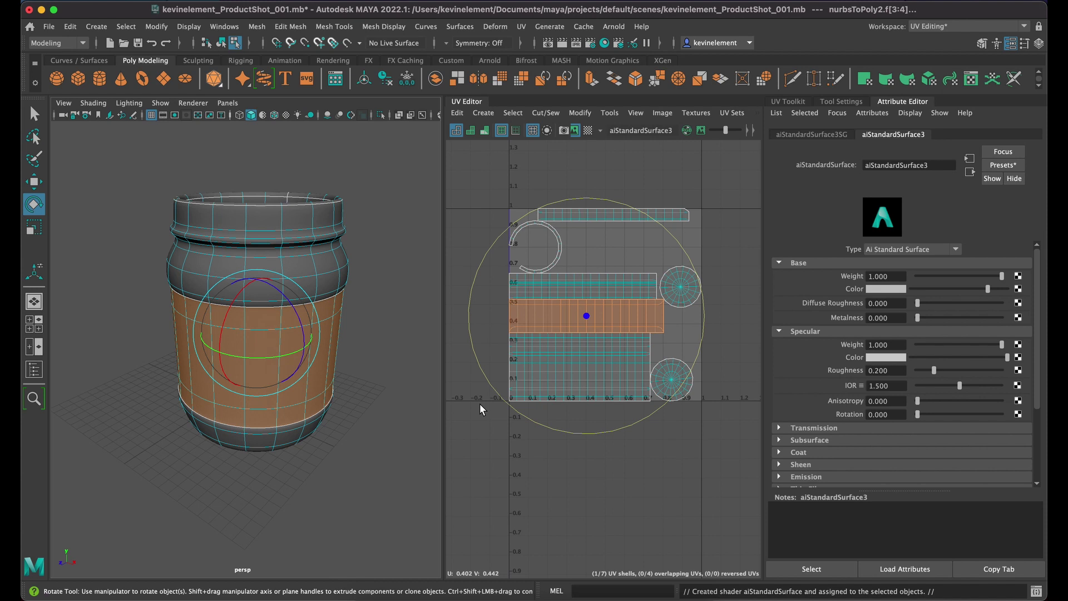
Step: Return the jar to object mode, deselect it, and save the scene
right_click_drag(257, 232, 315, 216)
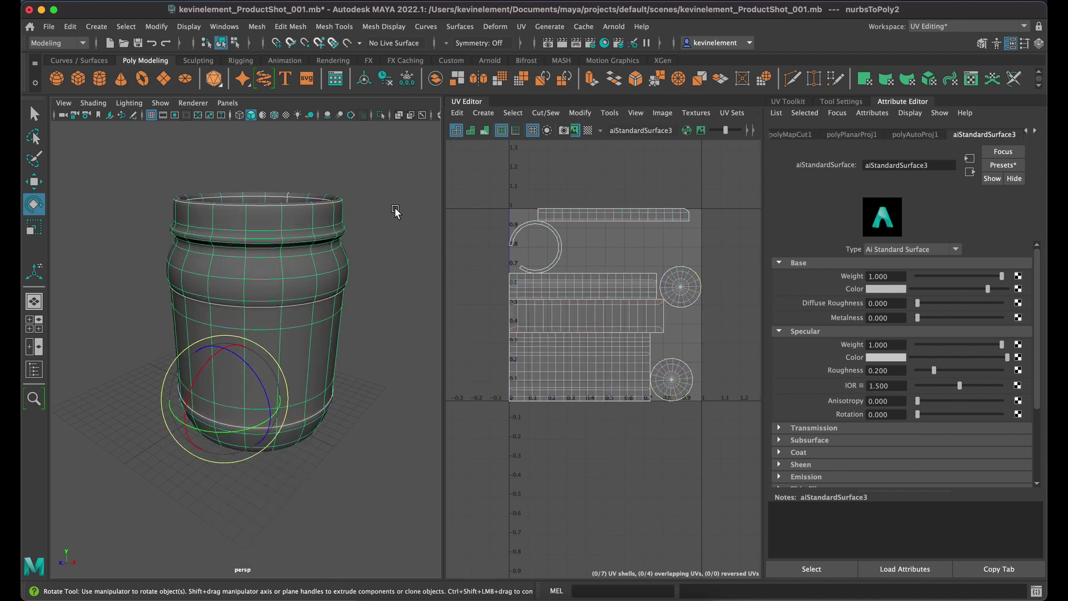
left_click(352, 245)
left_click(305, 226)
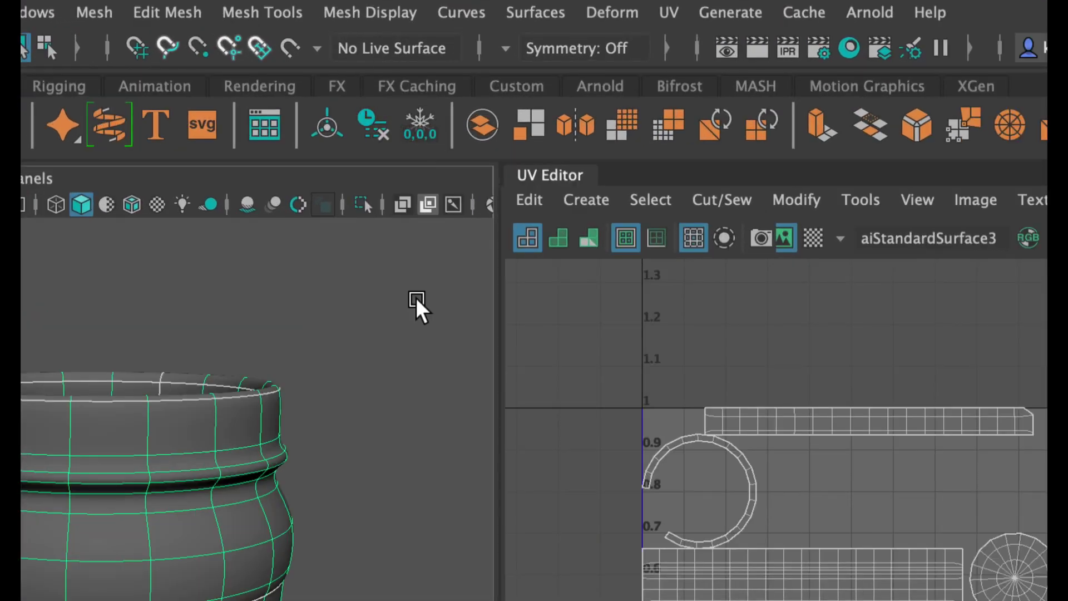
left_click(415, 297)
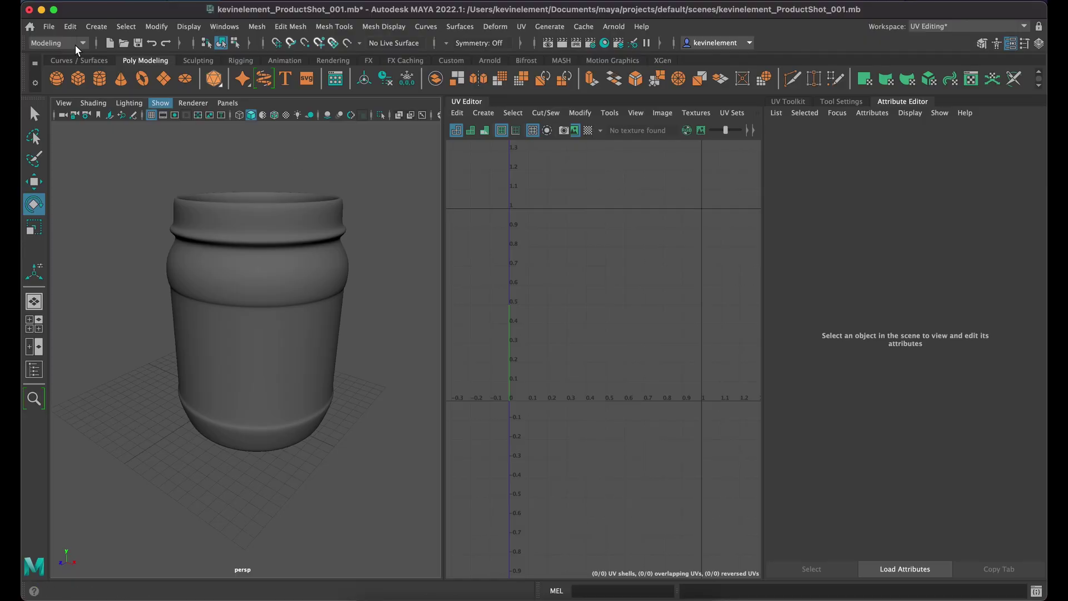
left_click(49, 26)
left_click(76, 83)
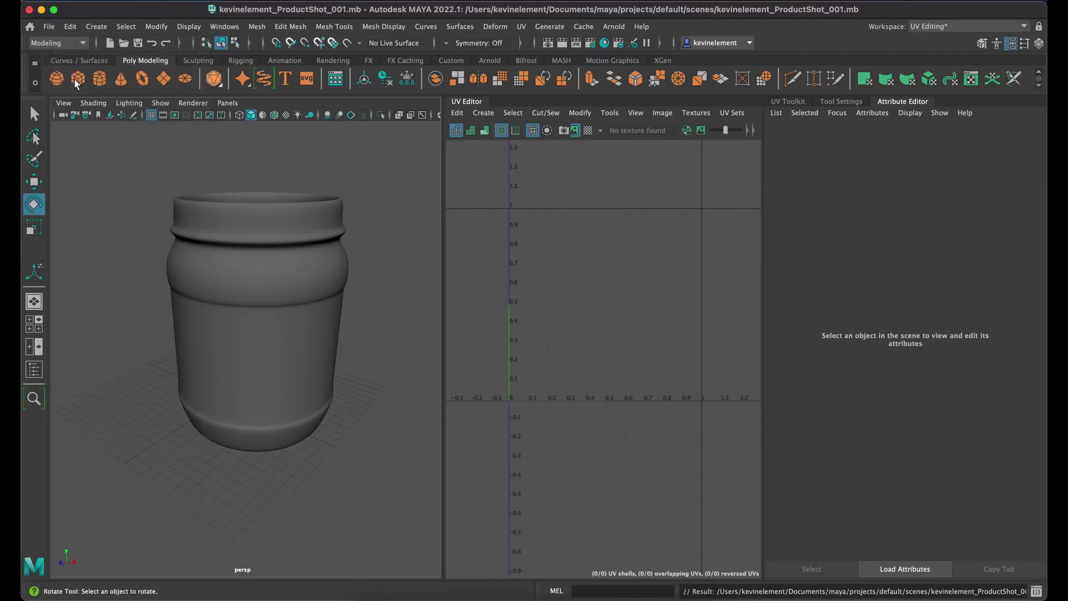
Step: Select the UV shell of the jar's outer neck and shoulder and open the attributes of the aiStandardSurface2 material
left_click(236, 269)
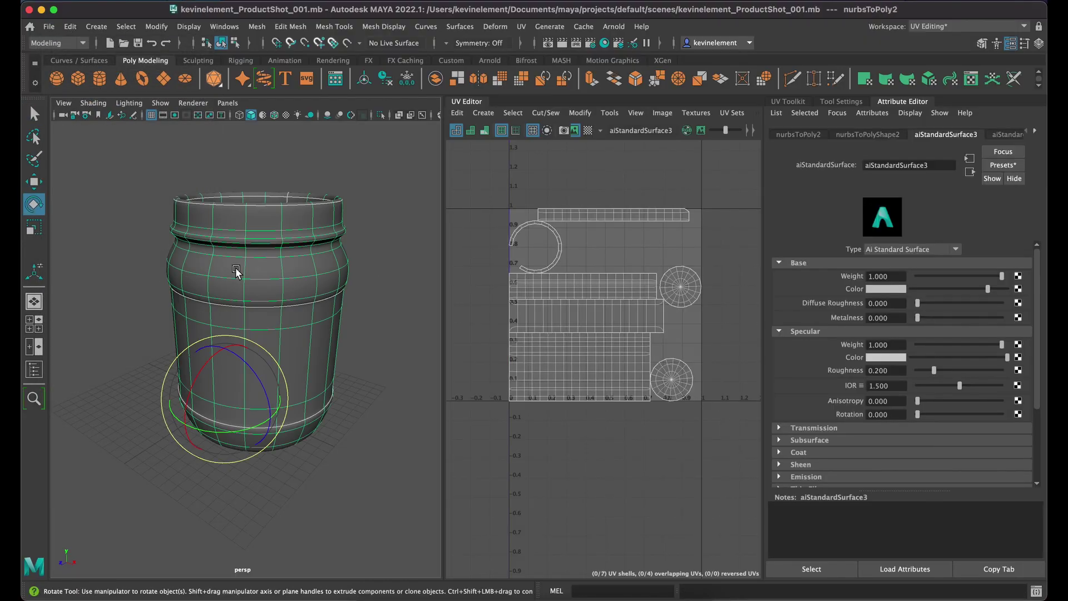
left_click(384, 286)
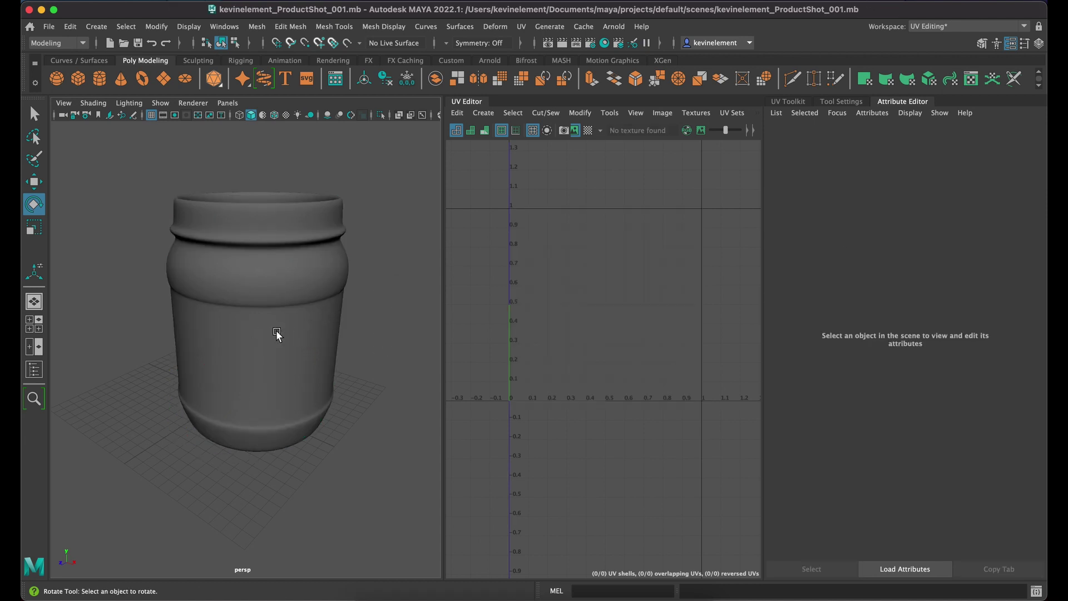
right_click(267, 274)
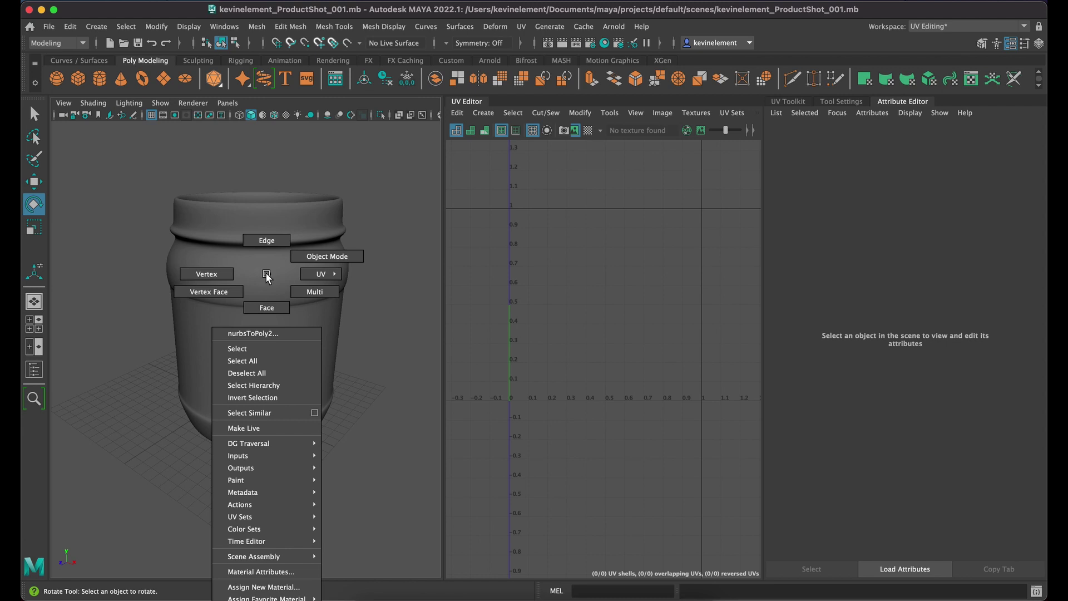
left_click(267, 276)
left_click(260, 279)
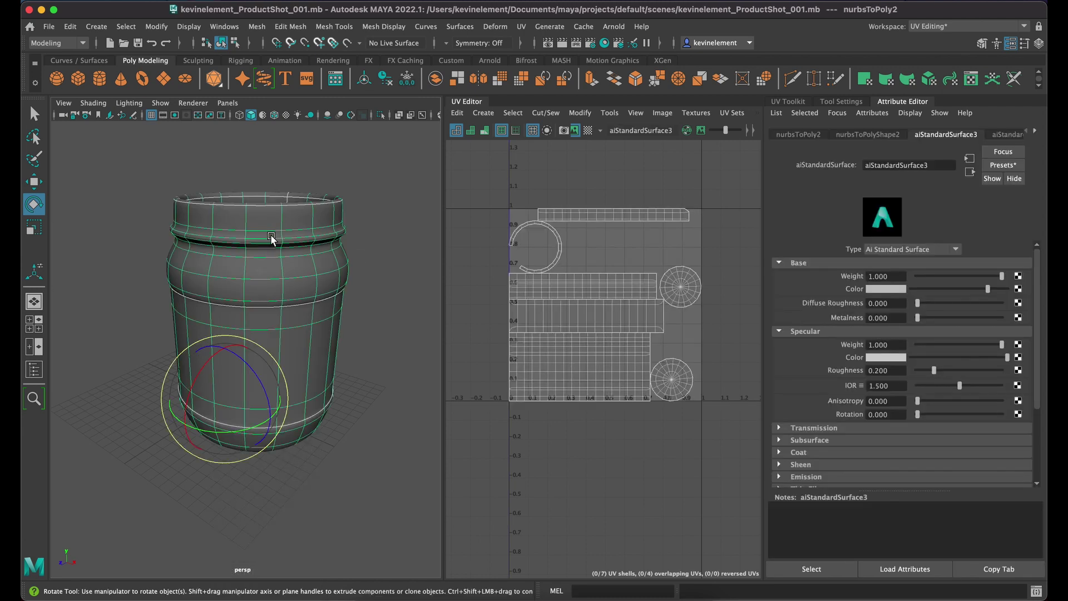
right_click_drag(600, 318, 565, 299)
left_click(597, 214)
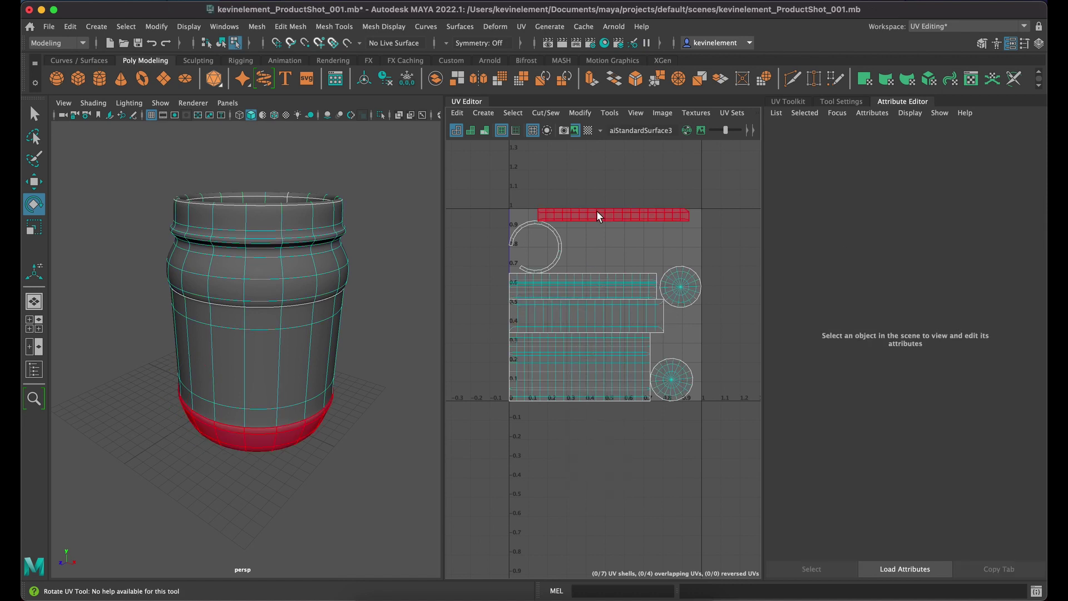
left_click(295, 236)
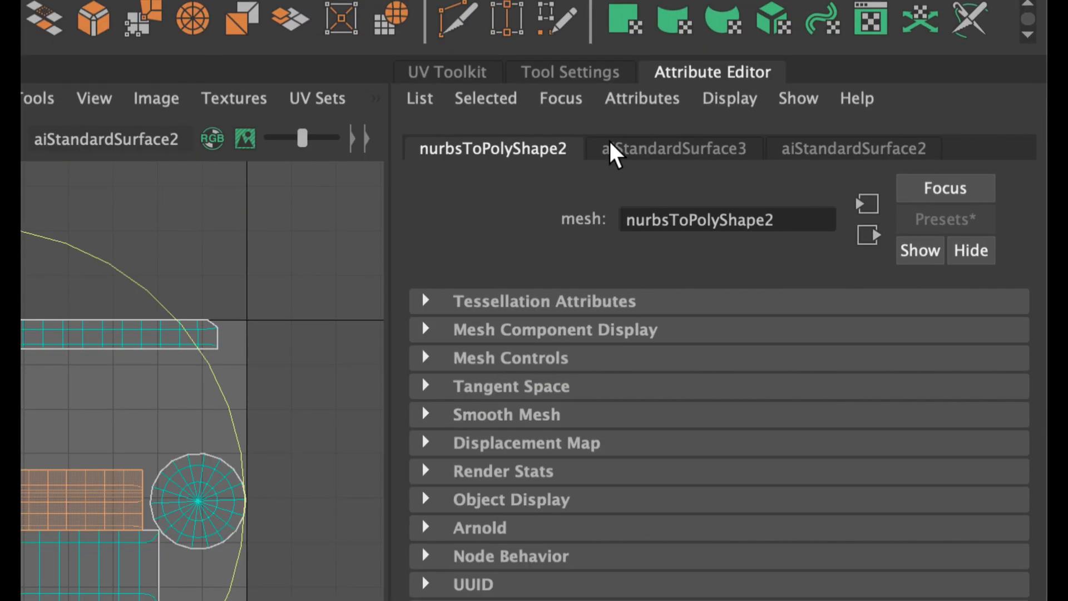
left_click(886, 136)
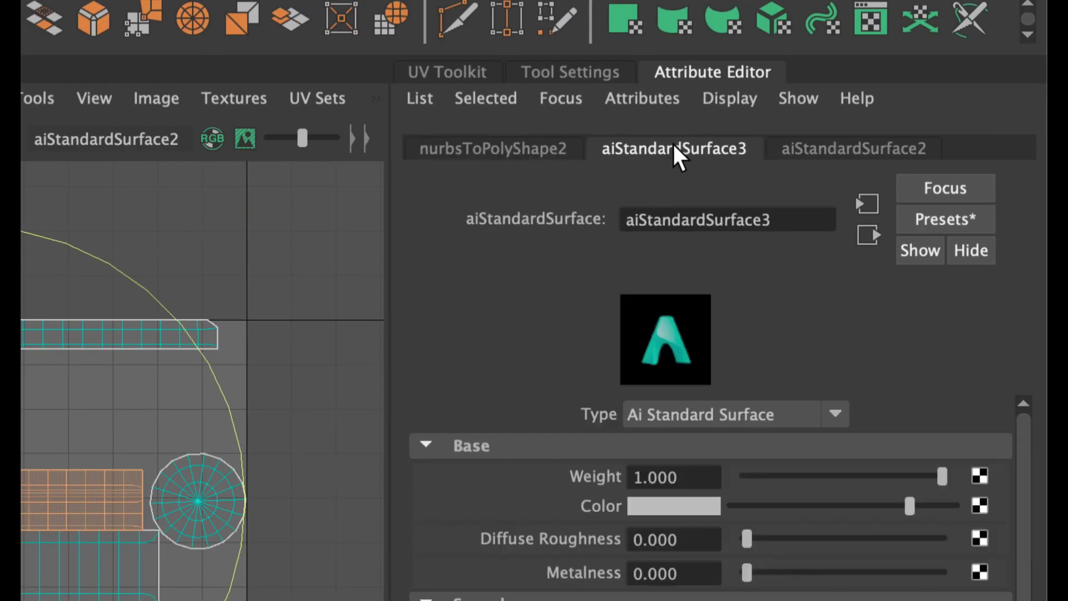
left_click(868, 148)
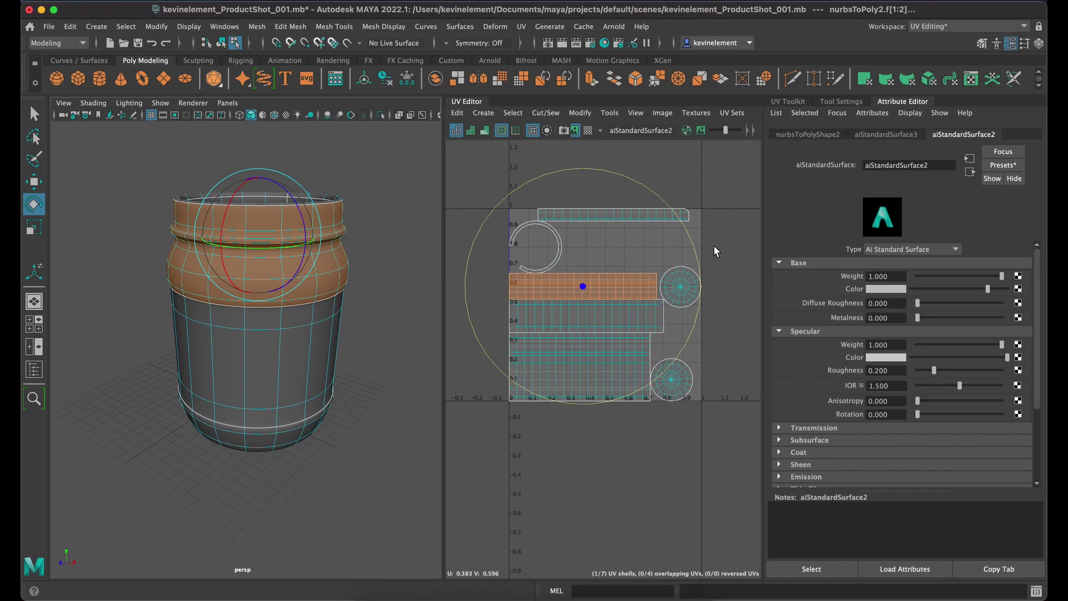
Step: Check the material assigned to the UV shell of the jar's straight outer label wall, and deselect the jar
left_click(751, 197)
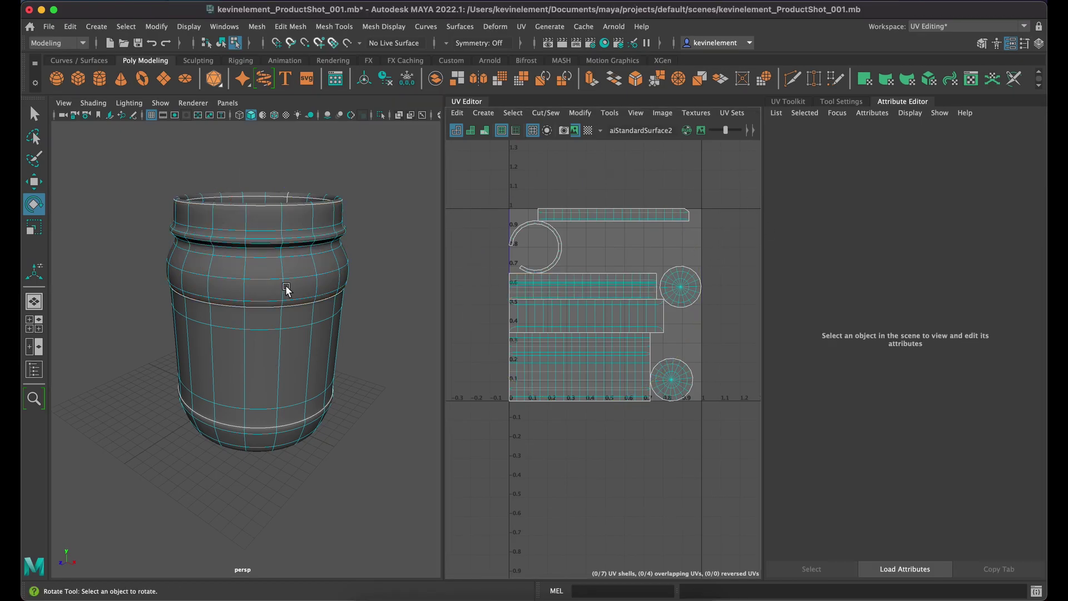
left_click(602, 314)
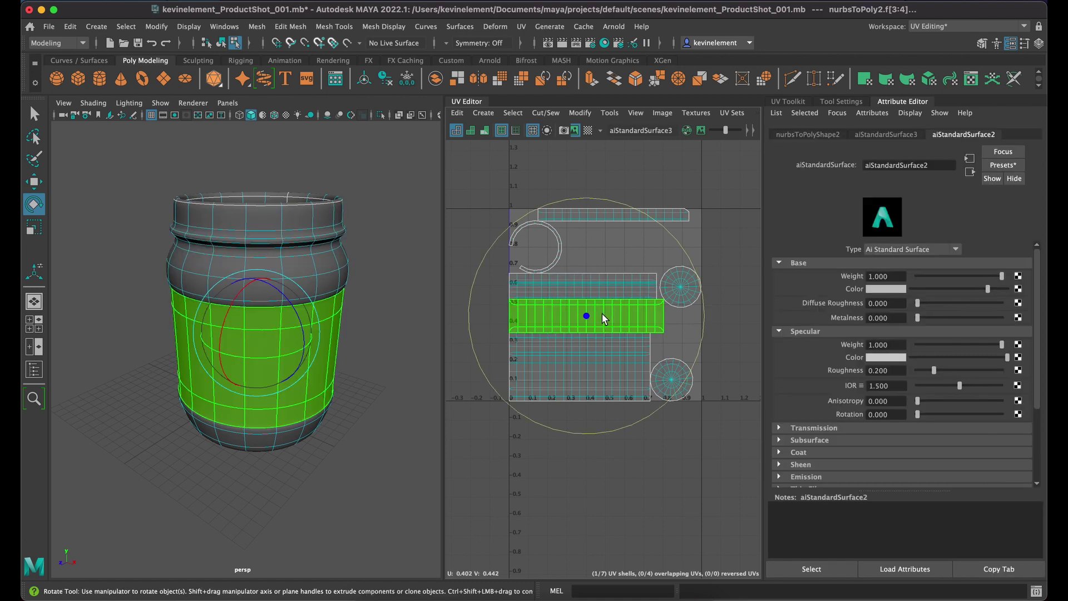
left_click(607, 281)
left_click(609, 323)
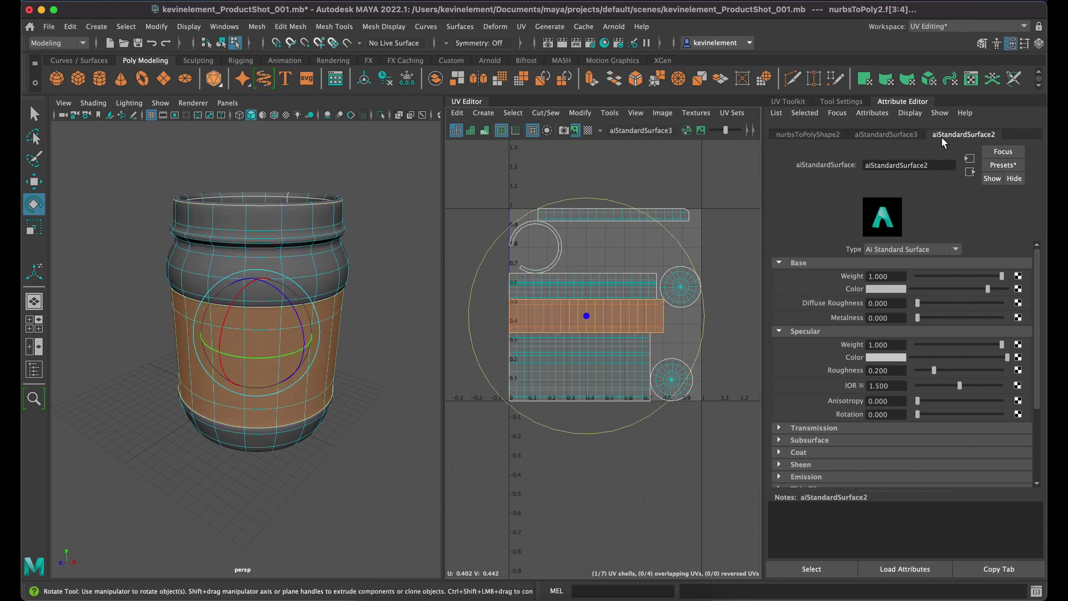
left_click(631, 313)
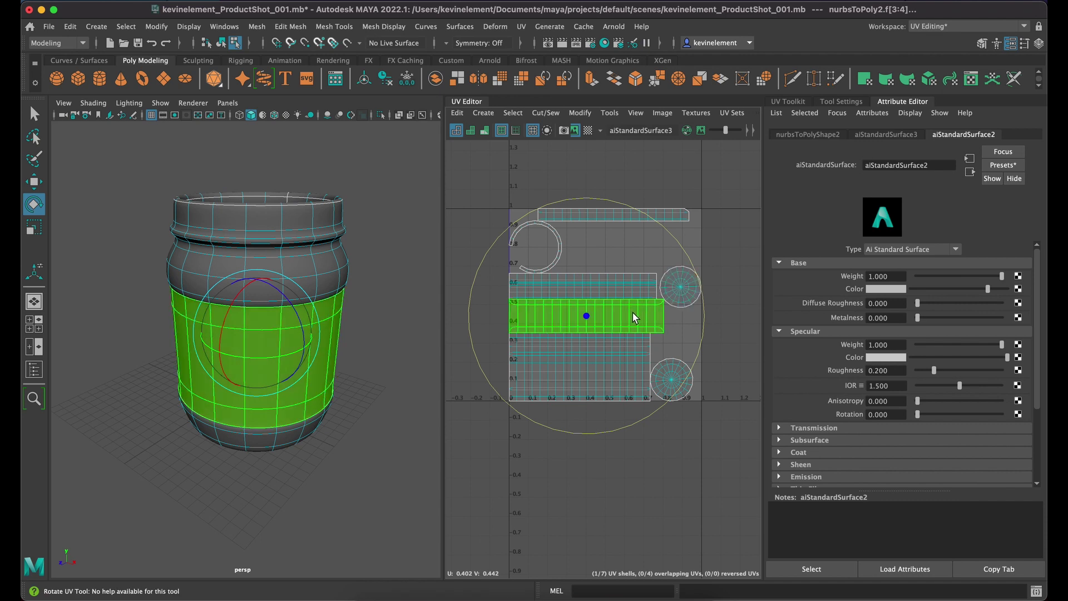
mouse_move(257, 277)
right_mouse_down()
mouse_move(267, 525)
mouse_move(446, 484)
mouse_move(424, 258)
mouse_move(263, 282)
right_mouse_up()
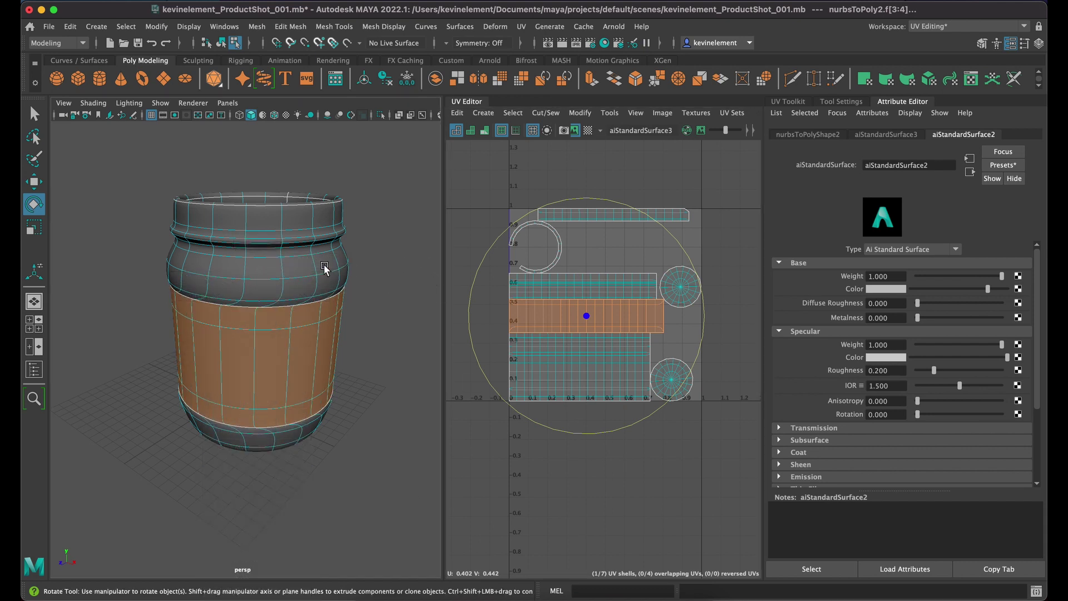
left_click_drag(363, 292, 295, 305)
key("super+z")
left_click(386, 362)
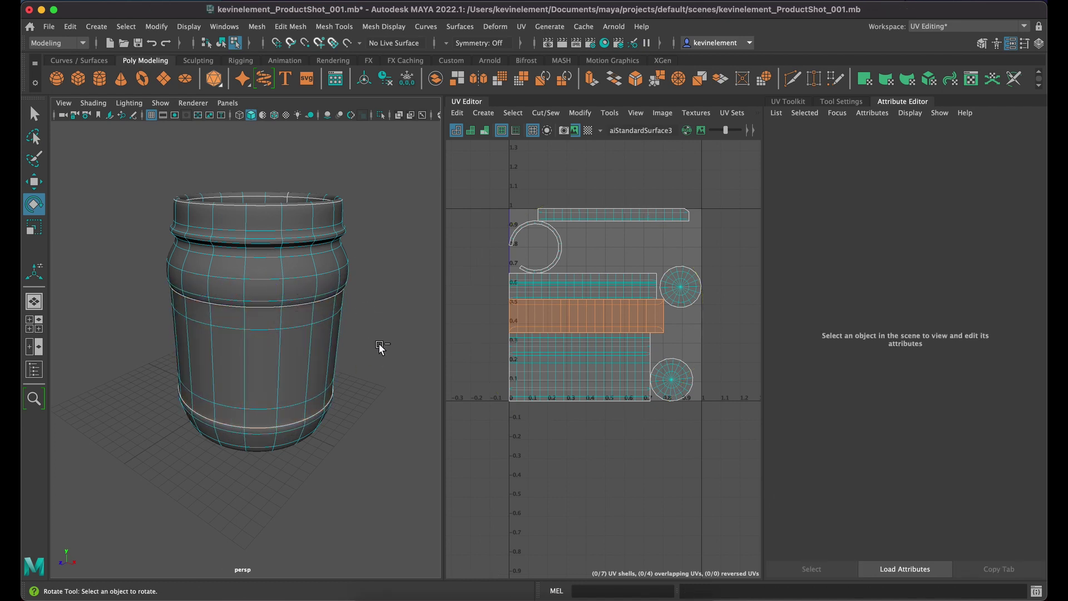
Step: Select the label wall's UV shell again and review the existing materials available for assignment to it
left_click_drag(377, 352, 206, 214, "alt")
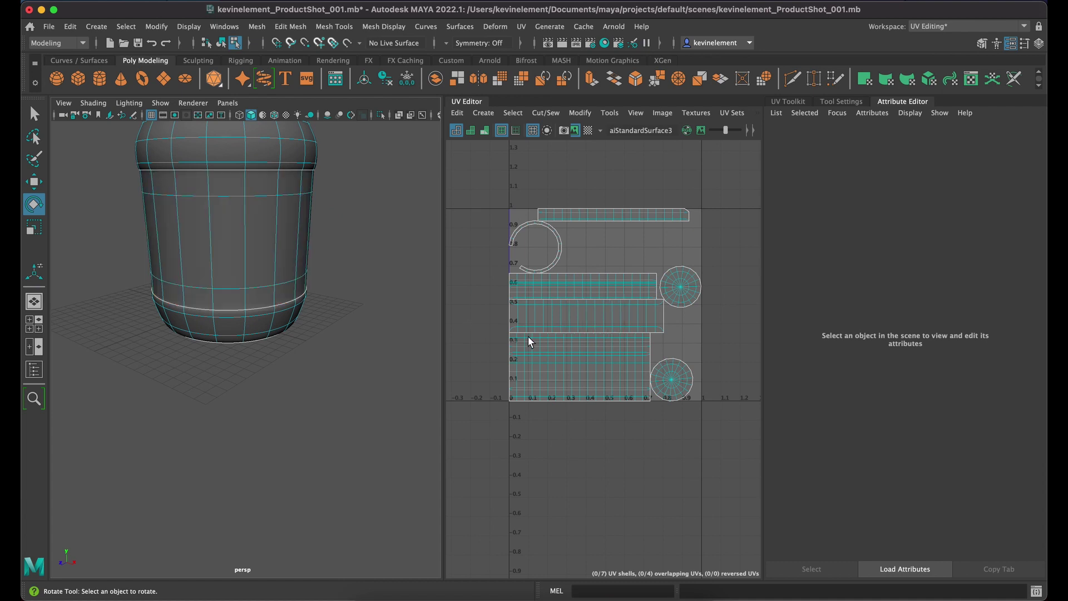
right_click_drag(579, 315, 552, 311)
left_click(552, 311)
right_click_drag(214, 205, 331, 572)
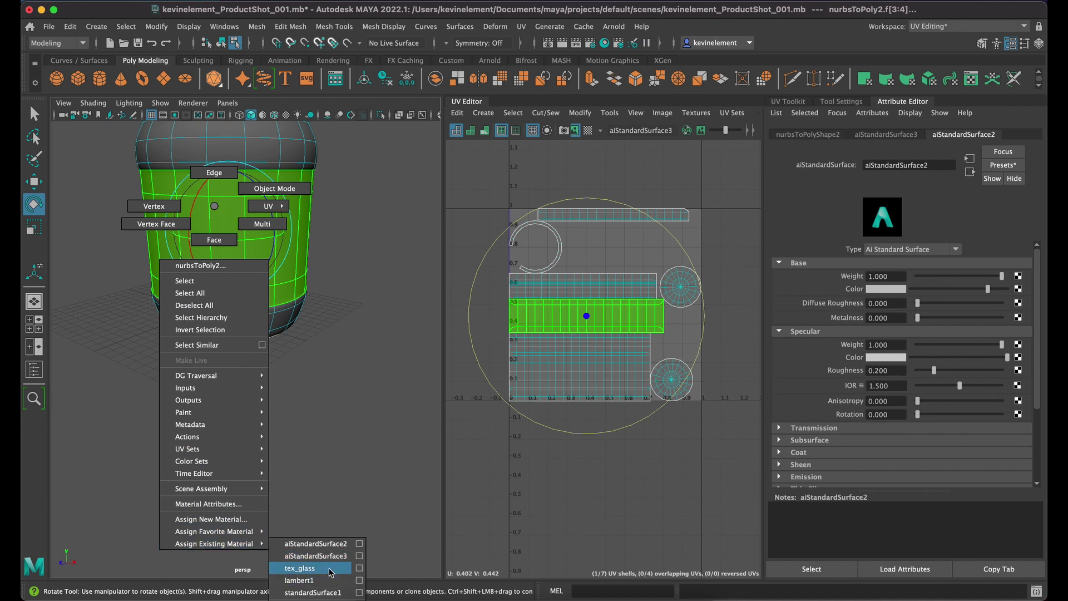
right_click_drag(331, 572, 335, 556)
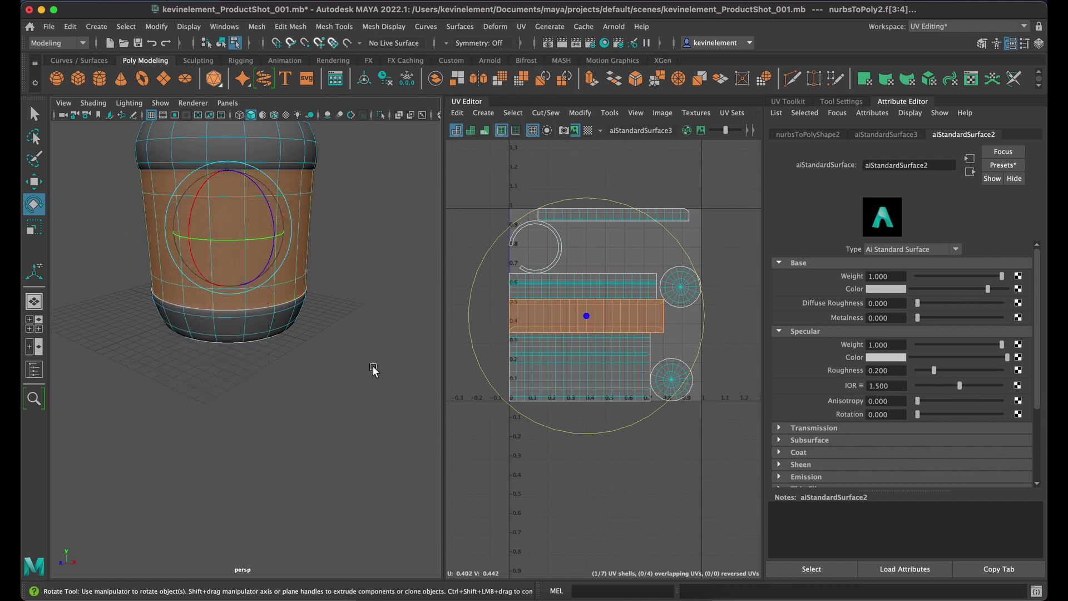
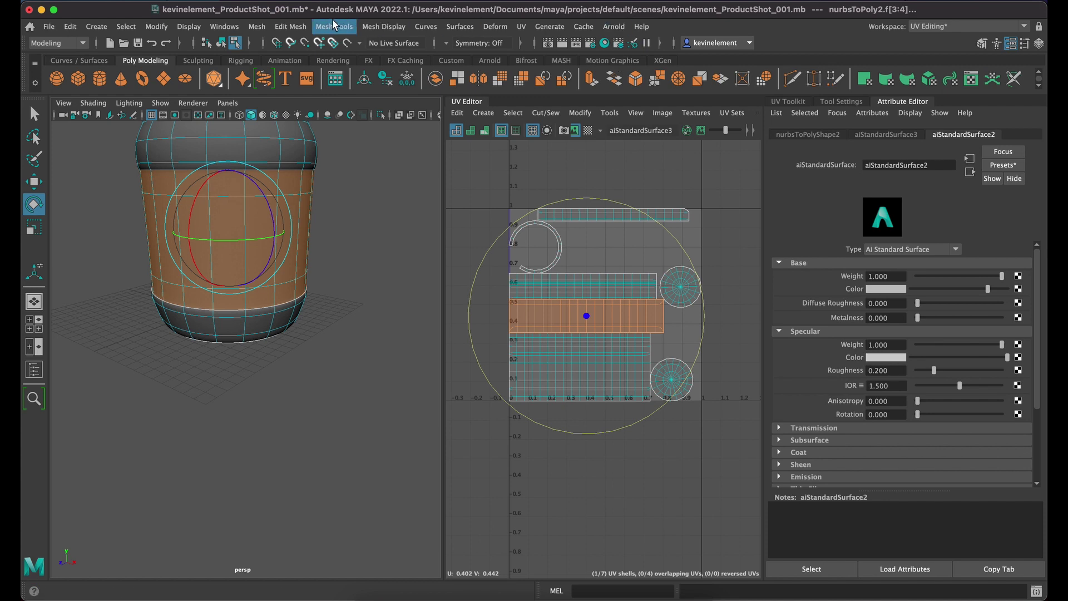
Step: Delete the tex_glass material and both aiStandardSurface materials in the Hypershade, and close it
left_click(604, 43)
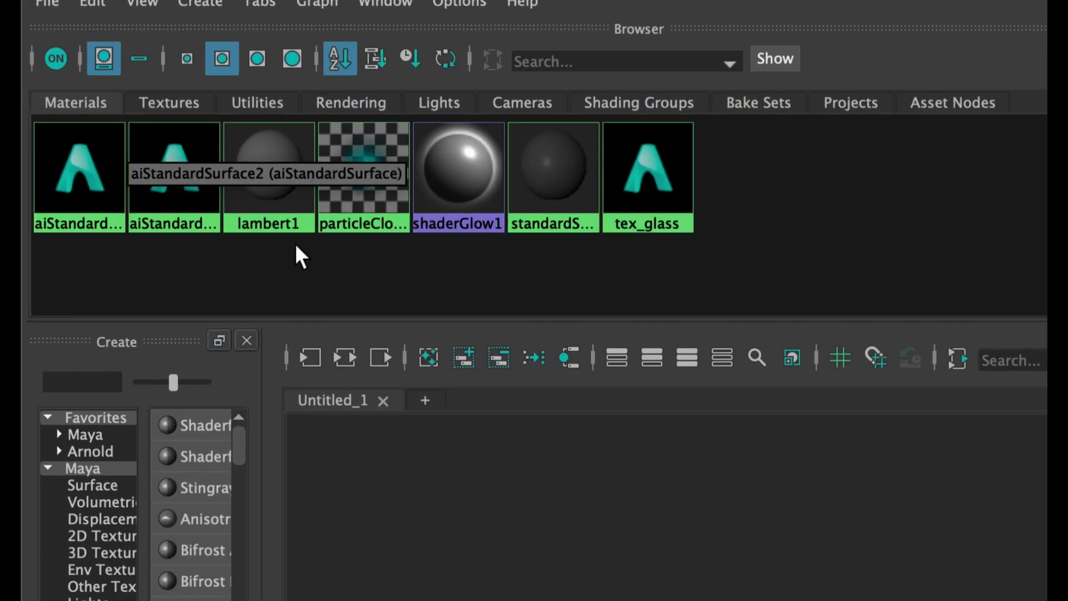
right_click(266, 178)
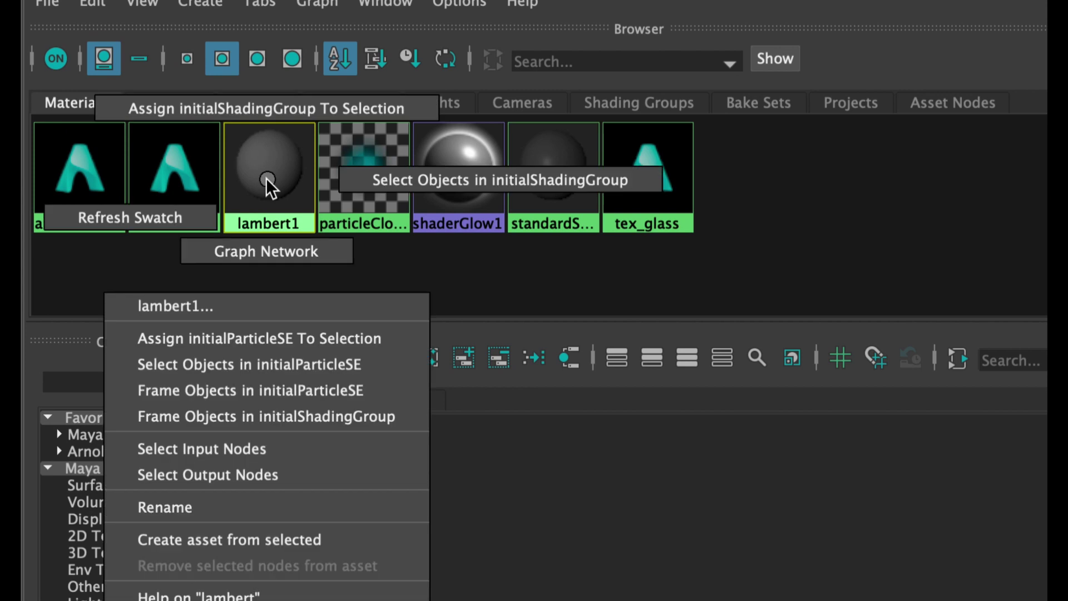
key("Escape")
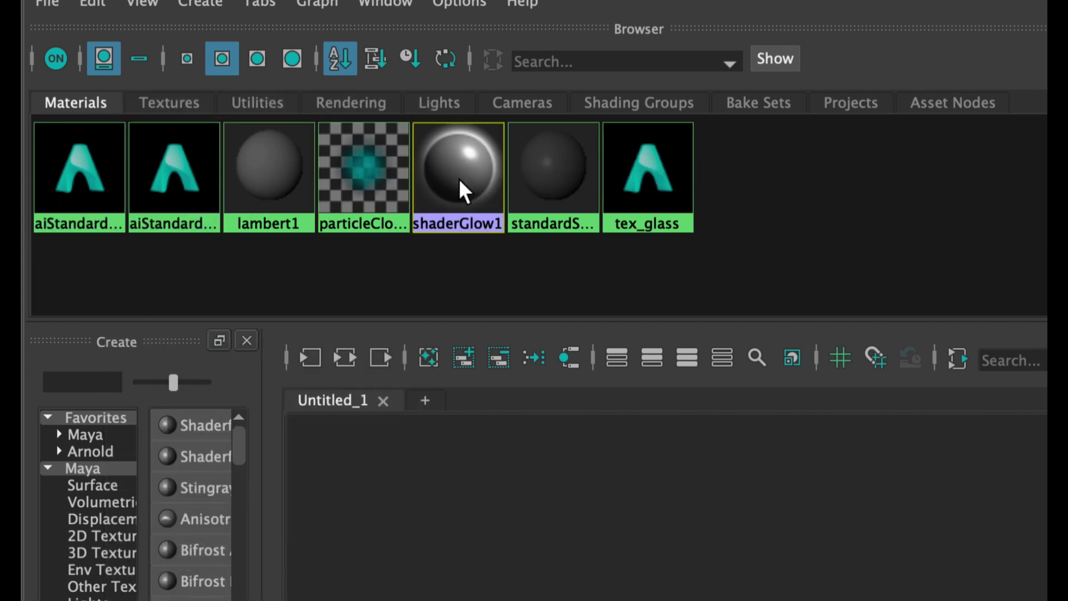
left_click(649, 183)
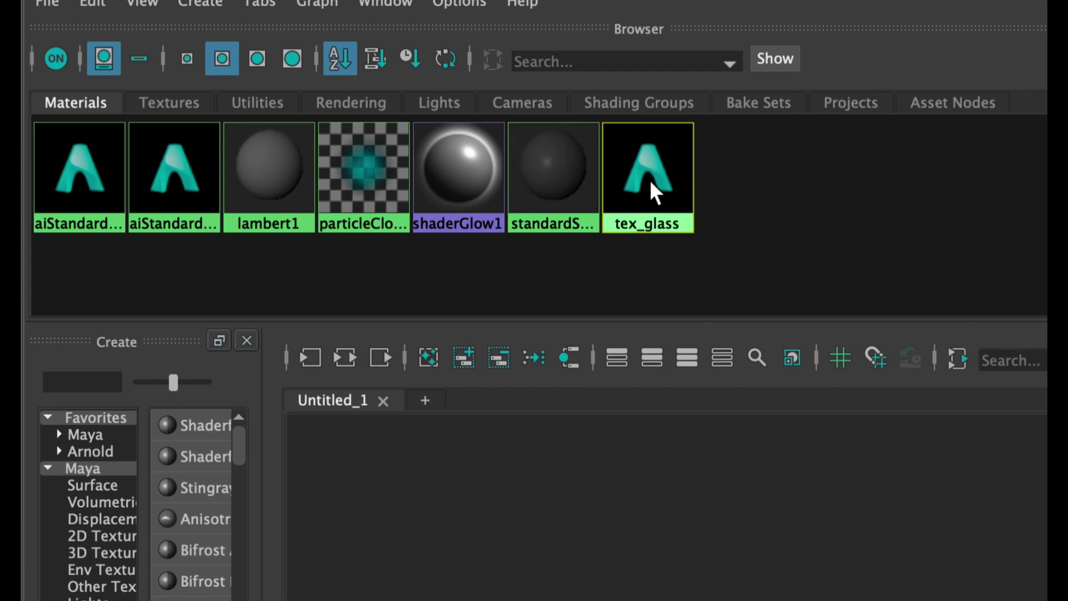
key("Delete")
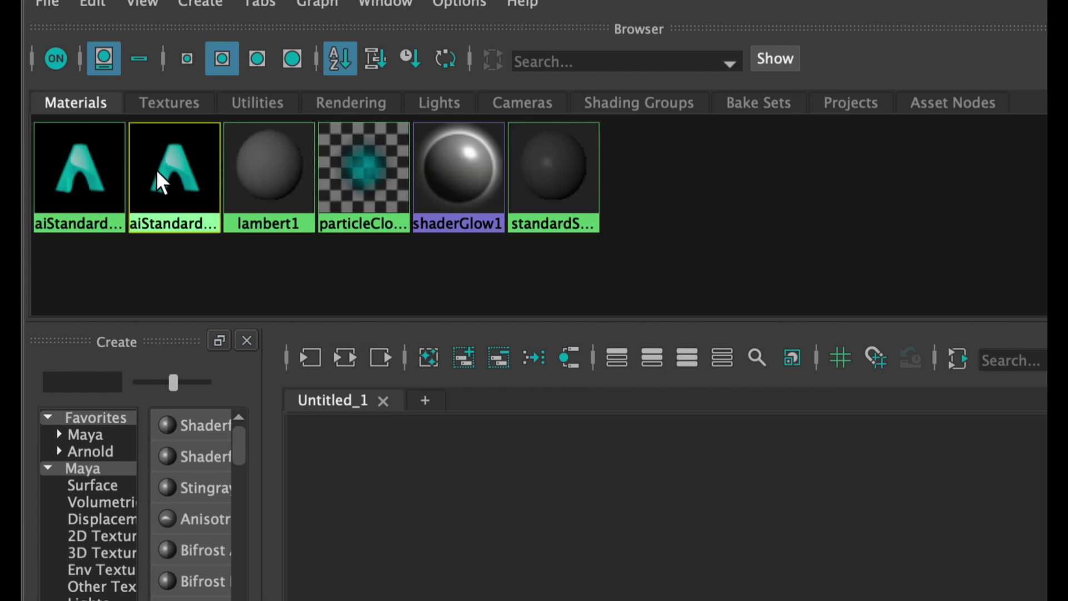
key("Delete")
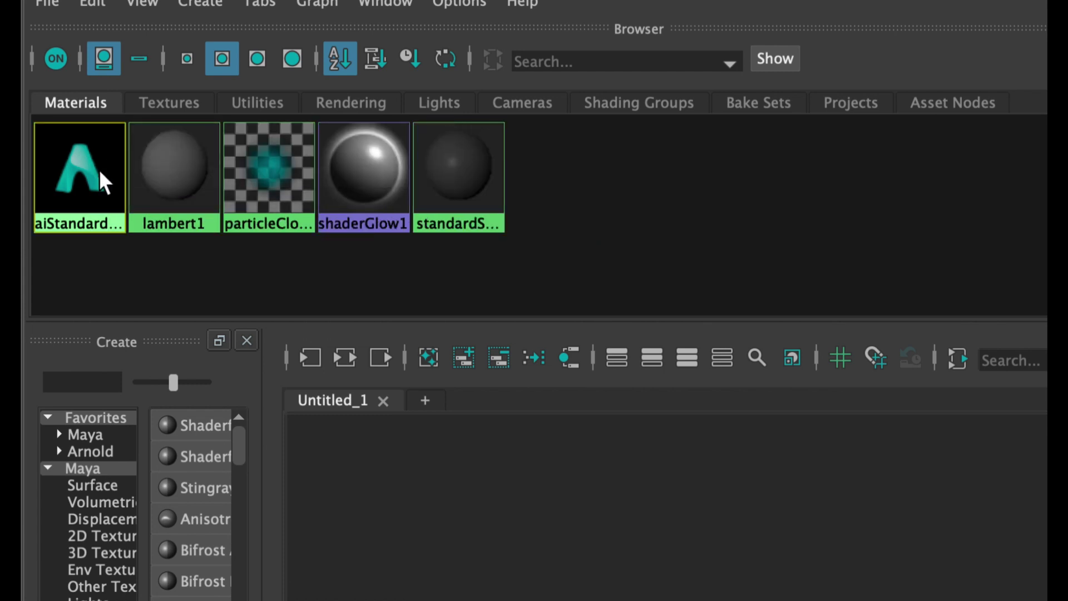
key("Delete")
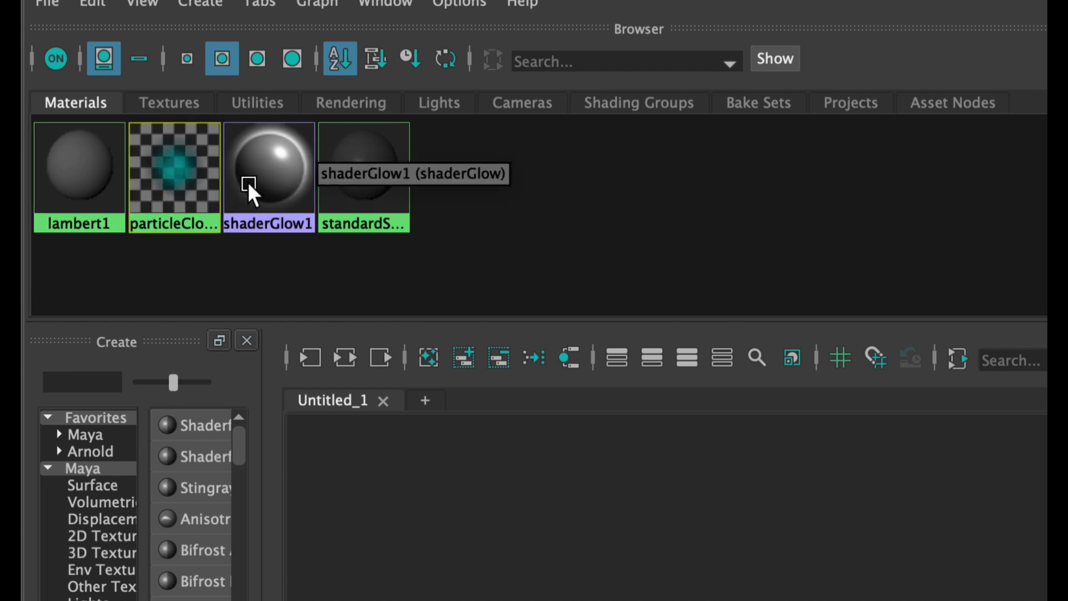
left_click(384, 200)
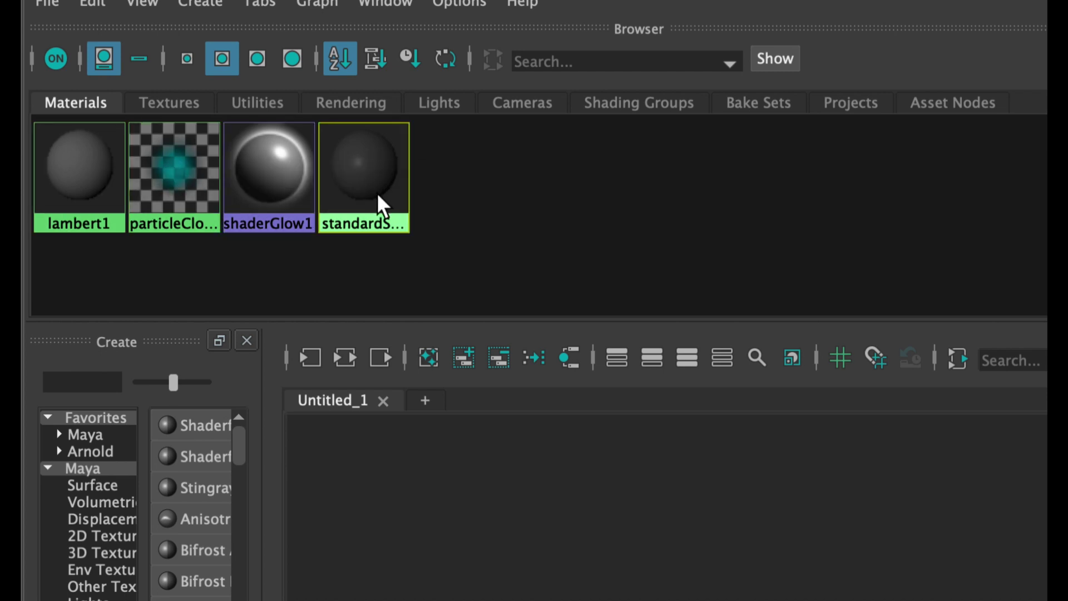
left_click(272, 183)
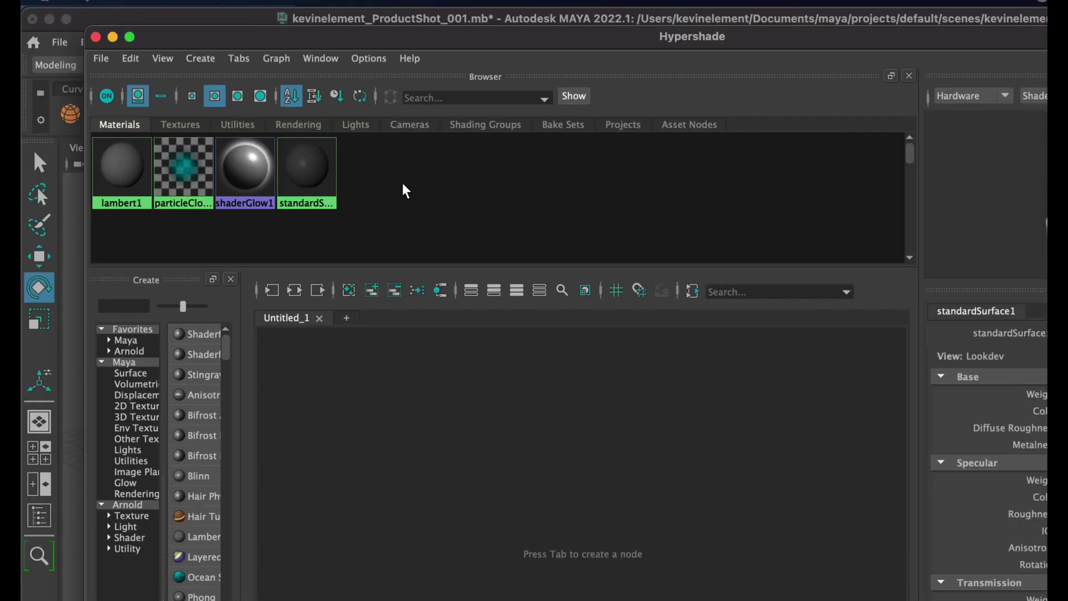
left_click(96, 37)
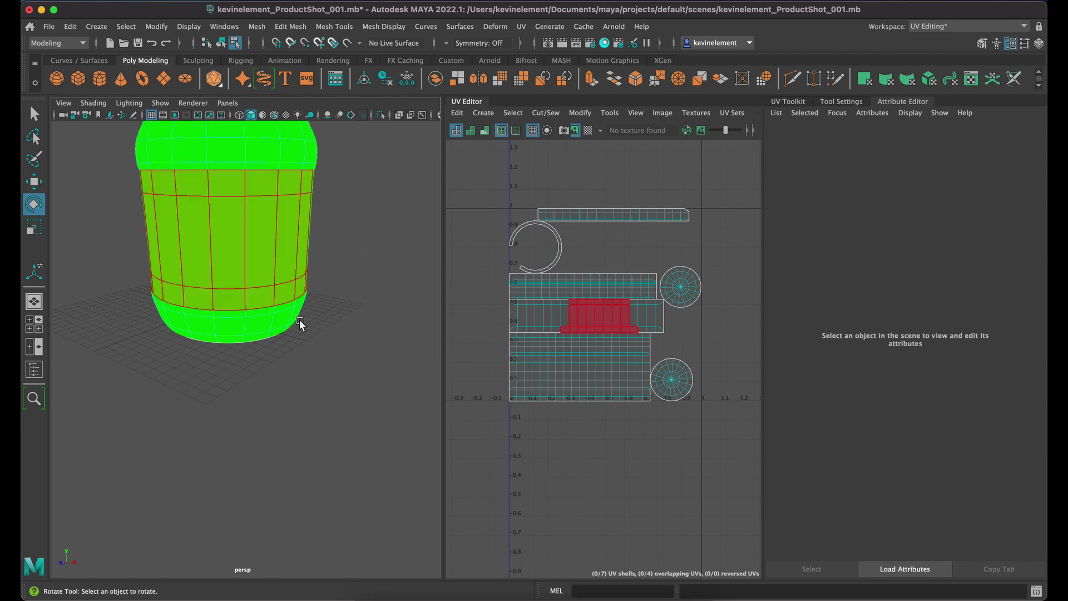
Step: Assign a new Arnold aiStandardSurface material to the UV shell of the jar's label wall
left_click(316, 330)
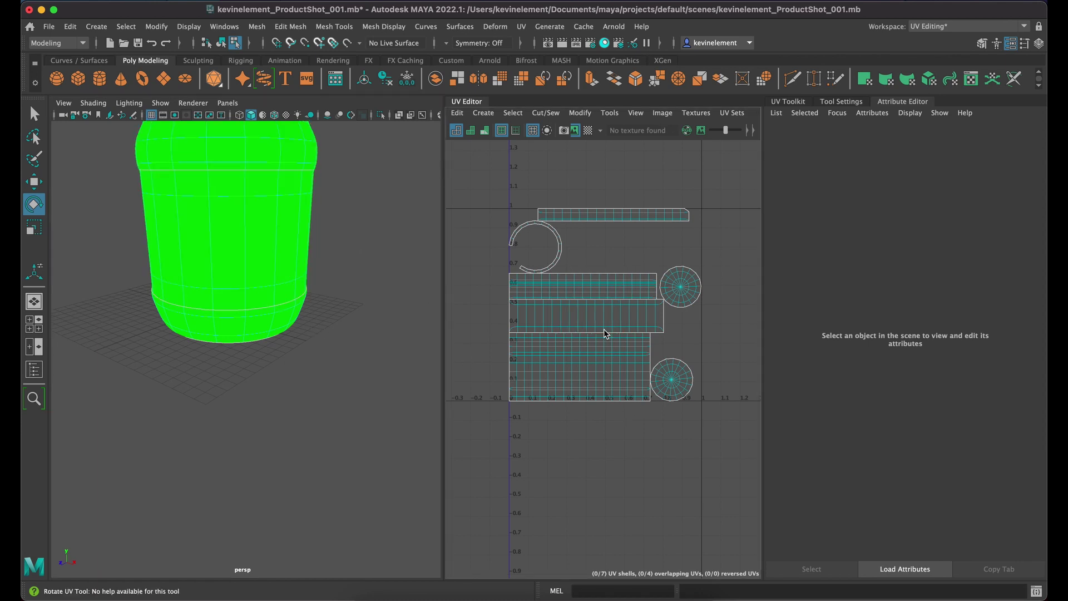
right_click_drag(603, 328, 560, 316)
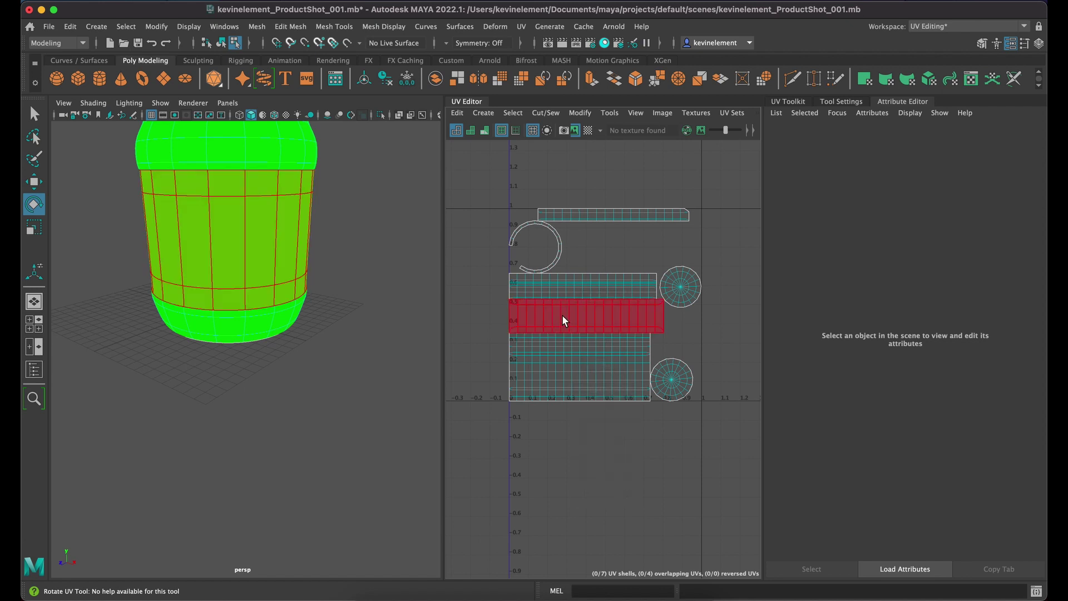
left_click(561, 315)
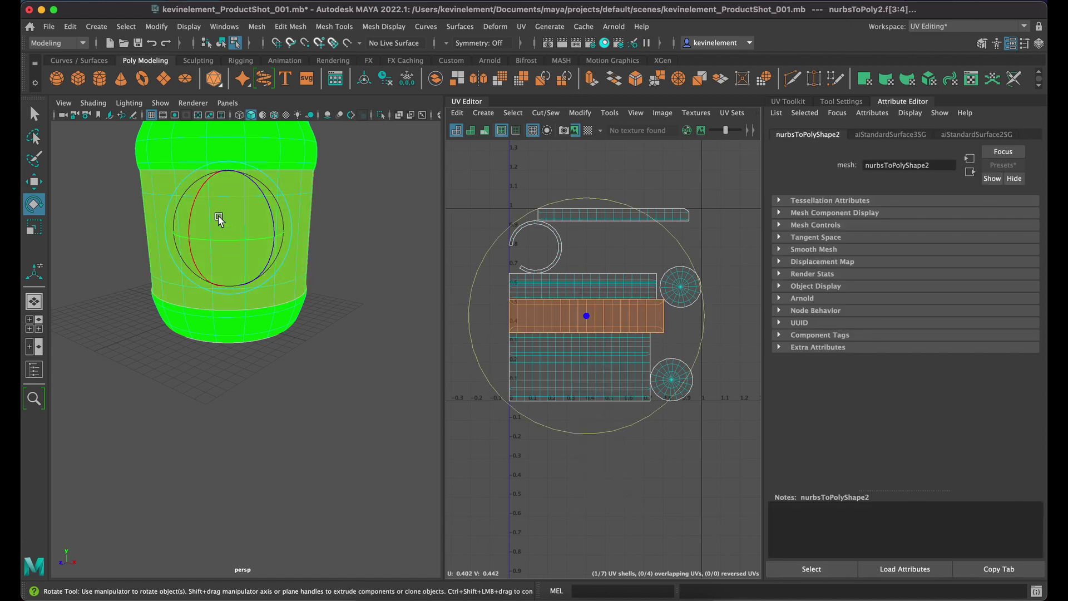
right_click_drag(218, 219, 240, 554)
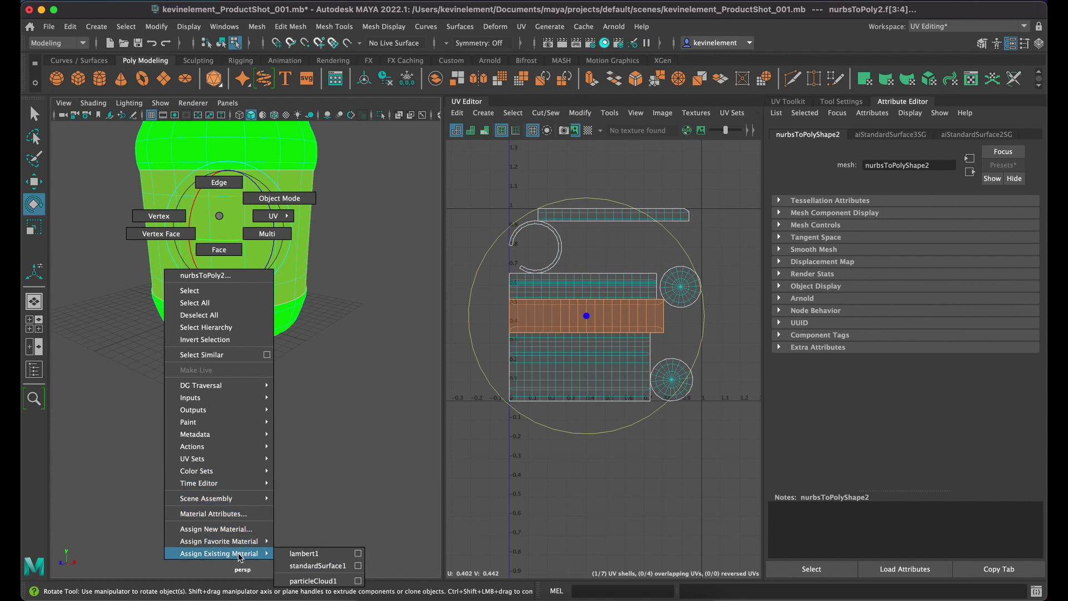
right_click_drag(241, 554, 245, 534)
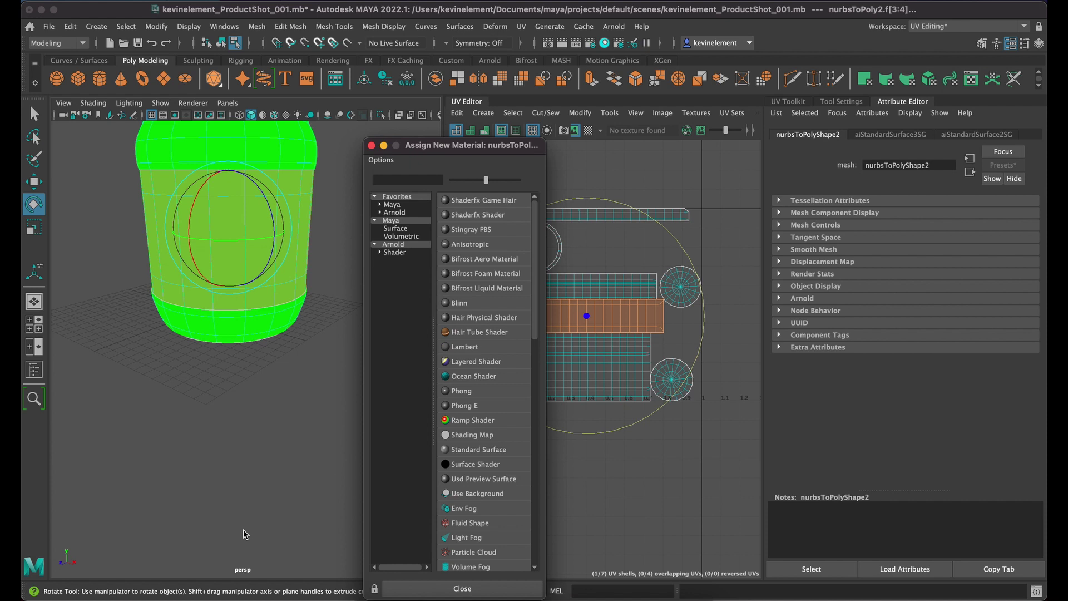
left_click(396, 252)
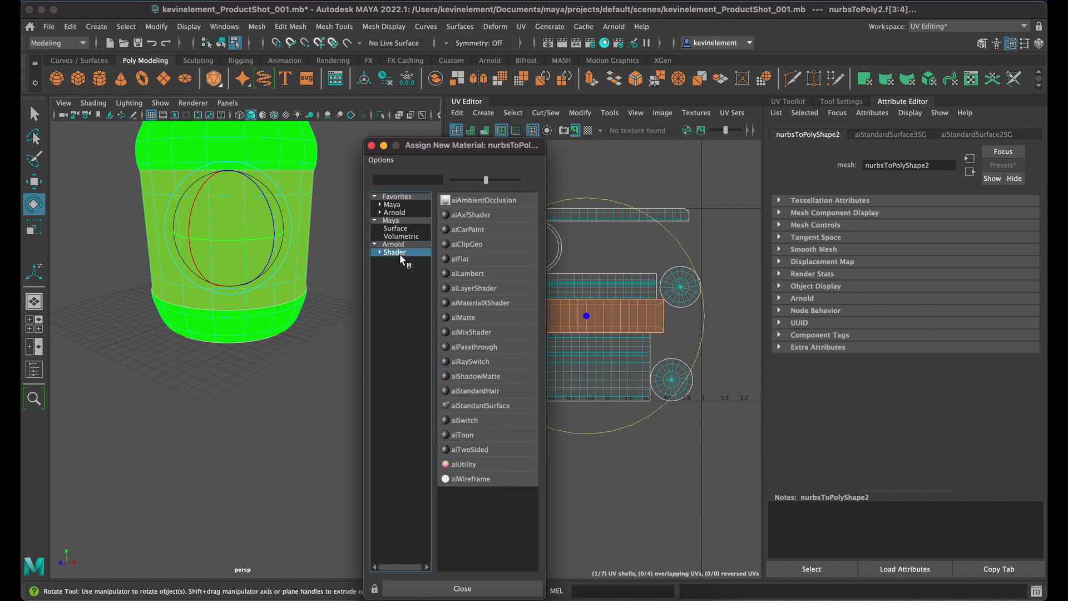
left_click(479, 405)
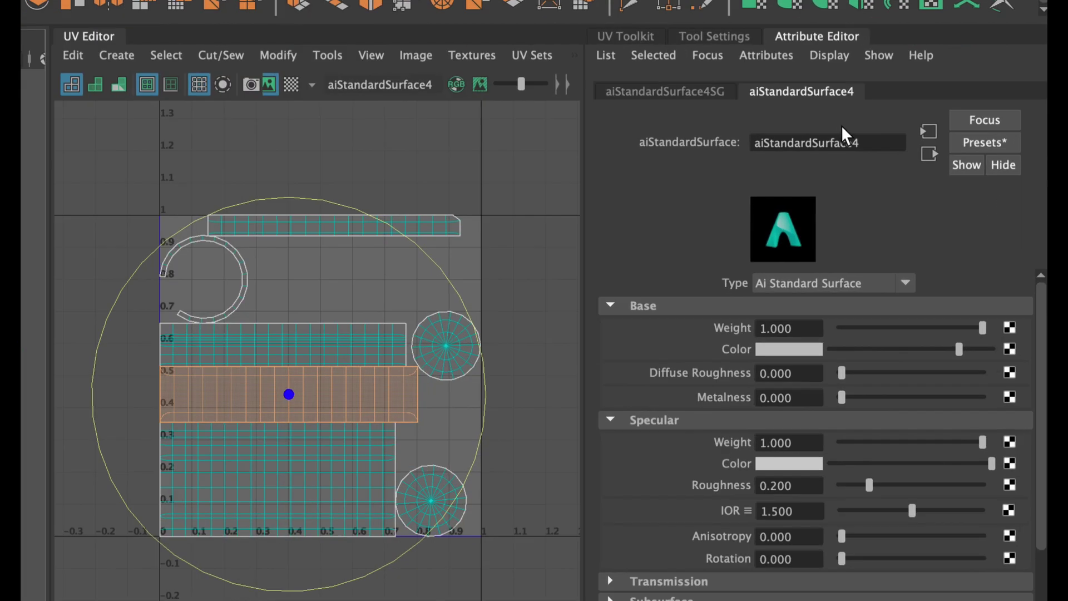
Step: Rename the label wall's new material as tex_label and deselect the jar
double_click(918, 163)
type("te")
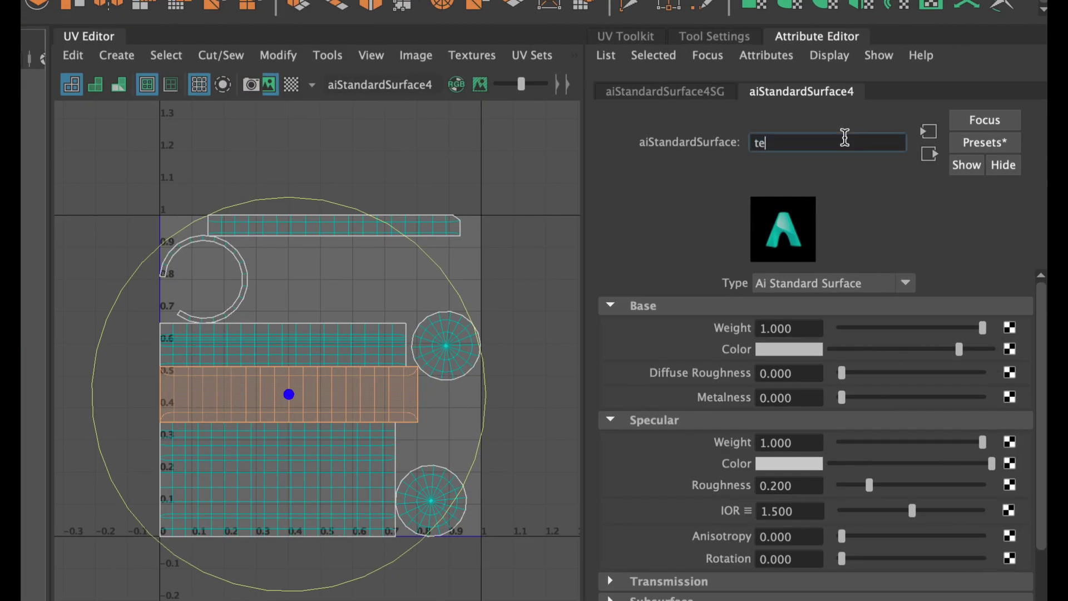
type("x_label")
key("Return")
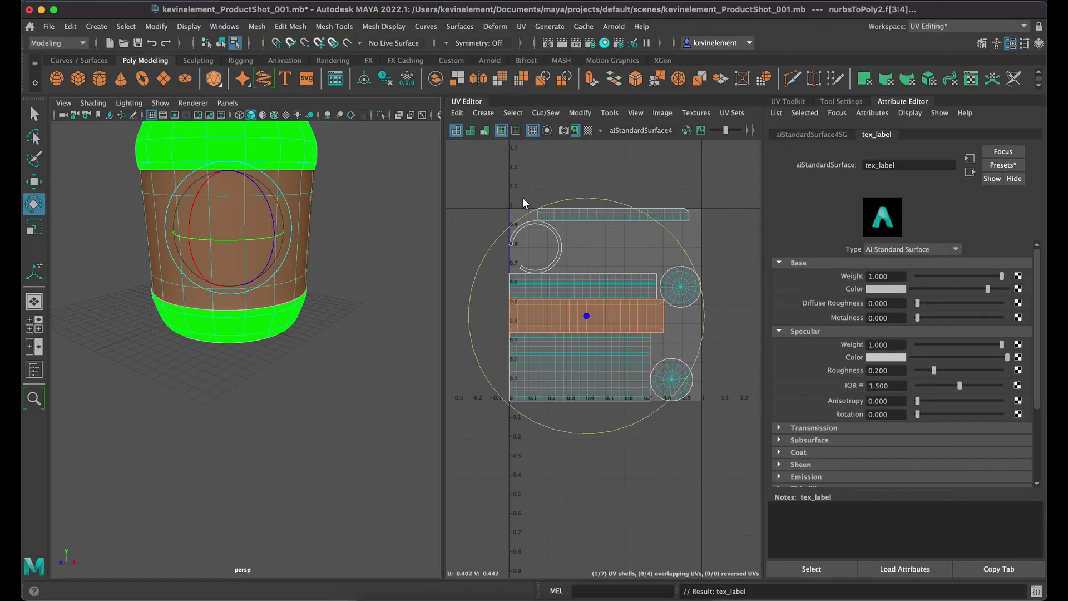
left_click(406, 221)
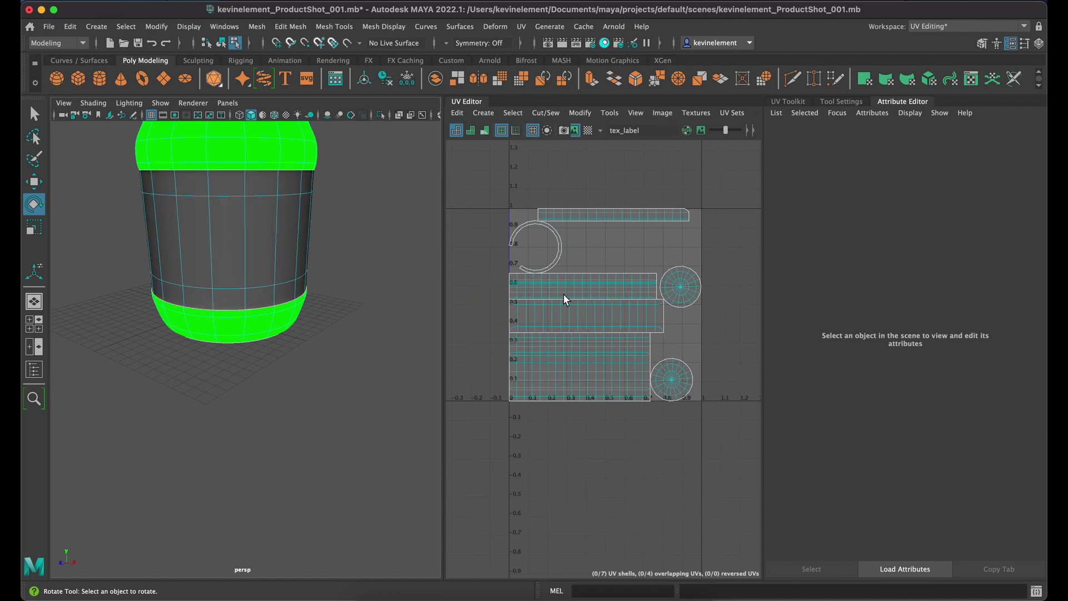
Step: Reselect the label wall's UV shell and open the attributes of its tex_label material
left_click(559, 312)
right_click_drag(561, 312, 522, 298)
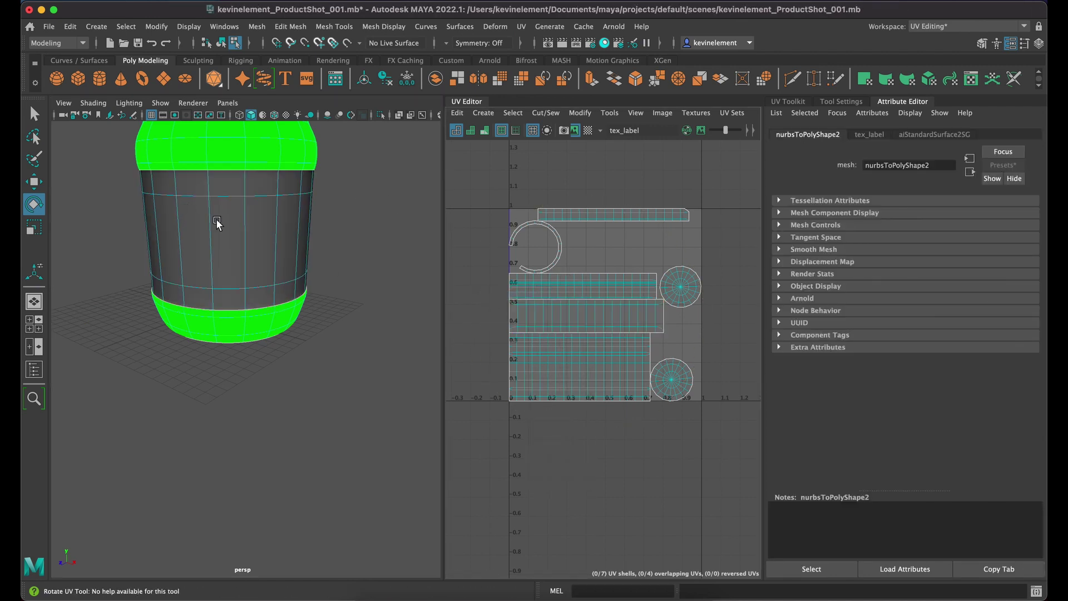
left_click(230, 223)
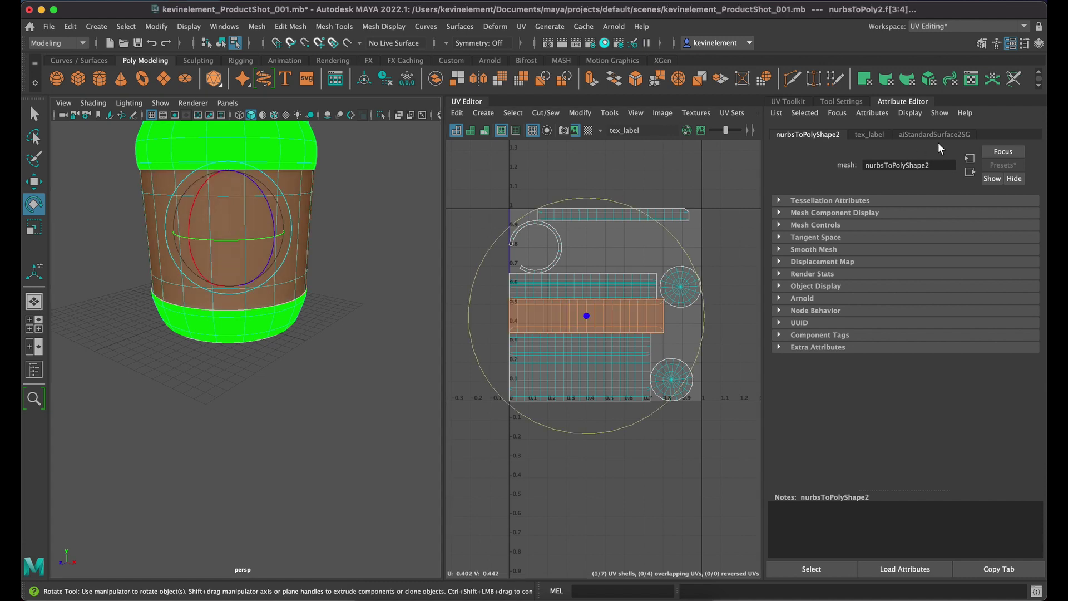
left_click(425, 246)
left_click(292, 236)
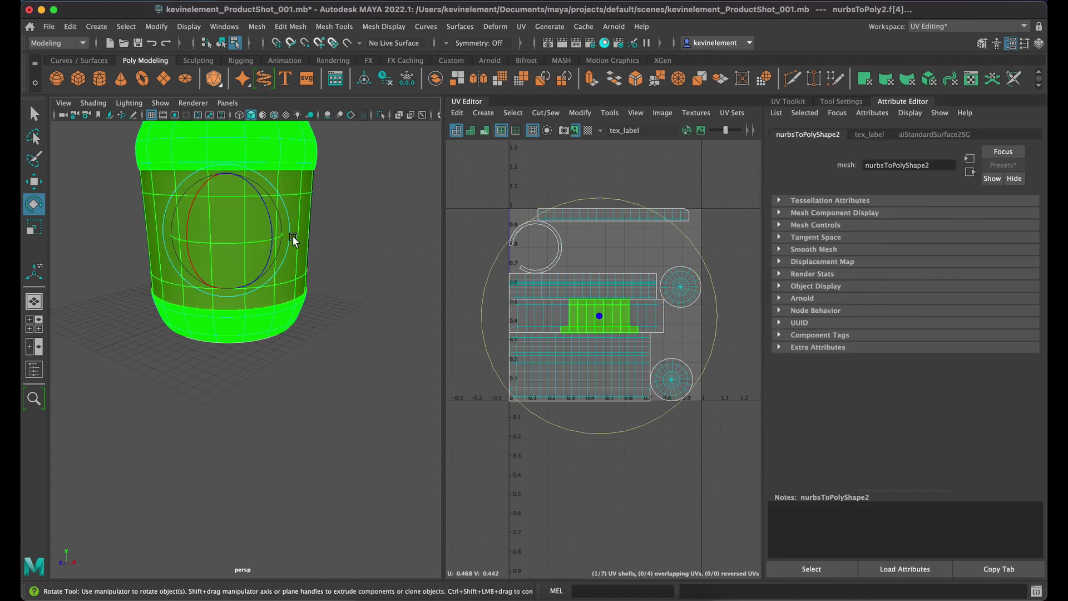
right_click_drag(559, 333, 526, 308)
left_click(545, 316)
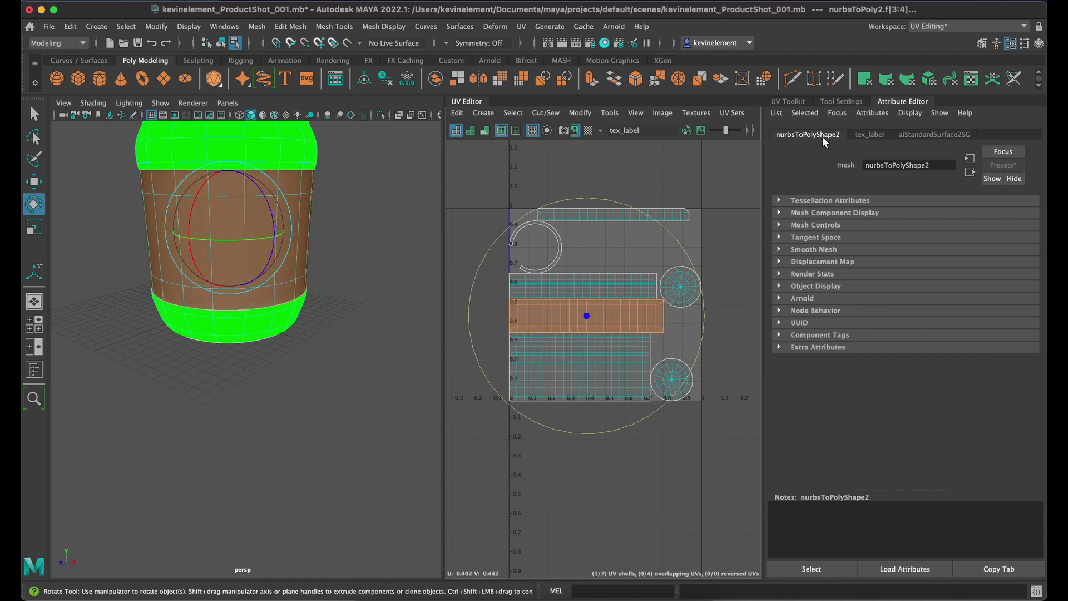
left_click(868, 135)
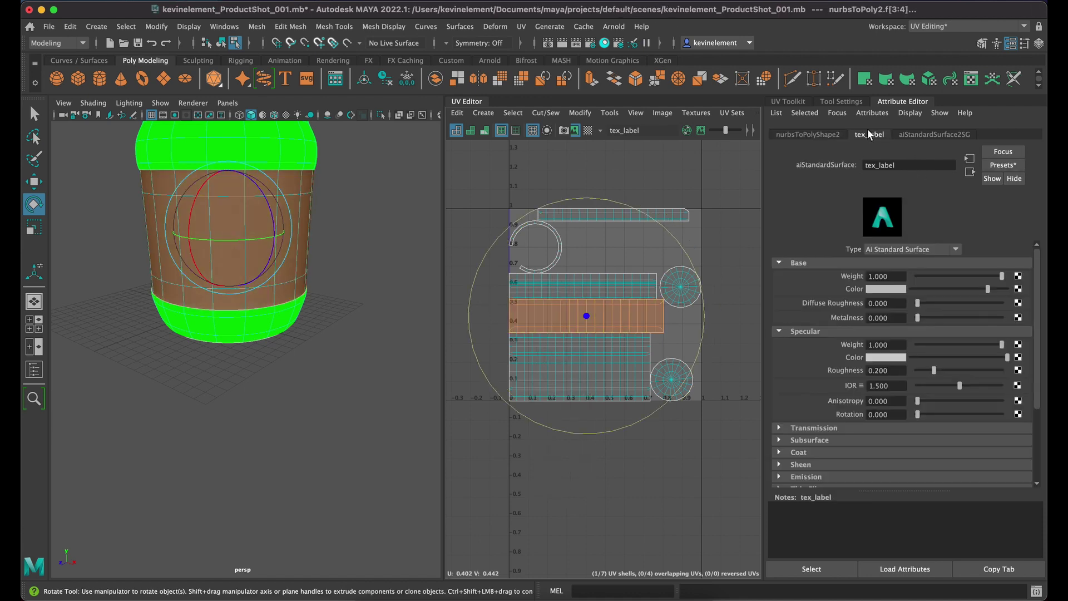
left_click(919, 135)
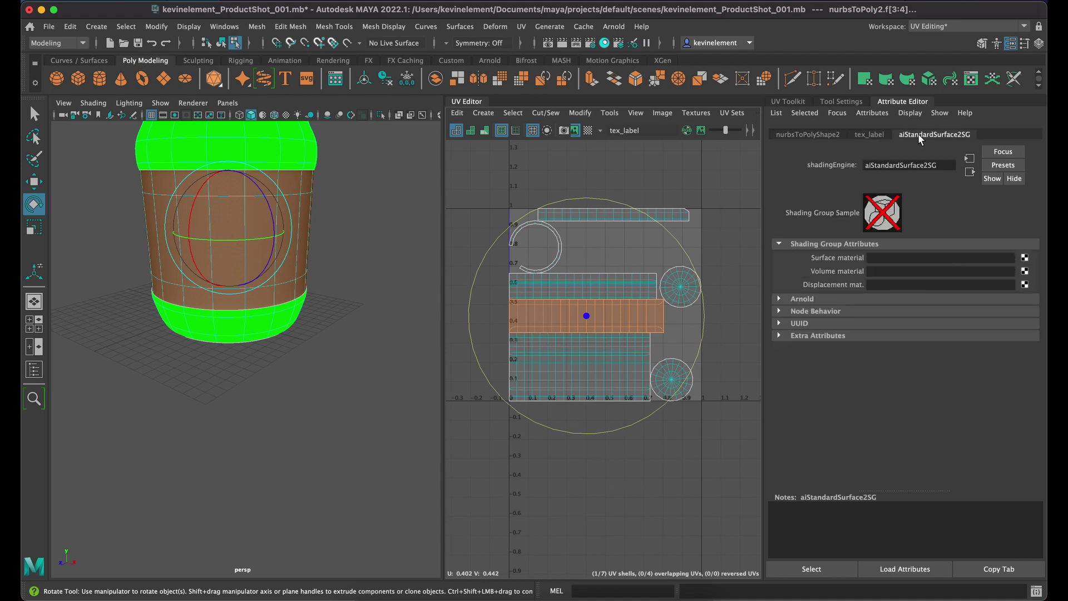
left_click(879, 132)
left_click(402, 262)
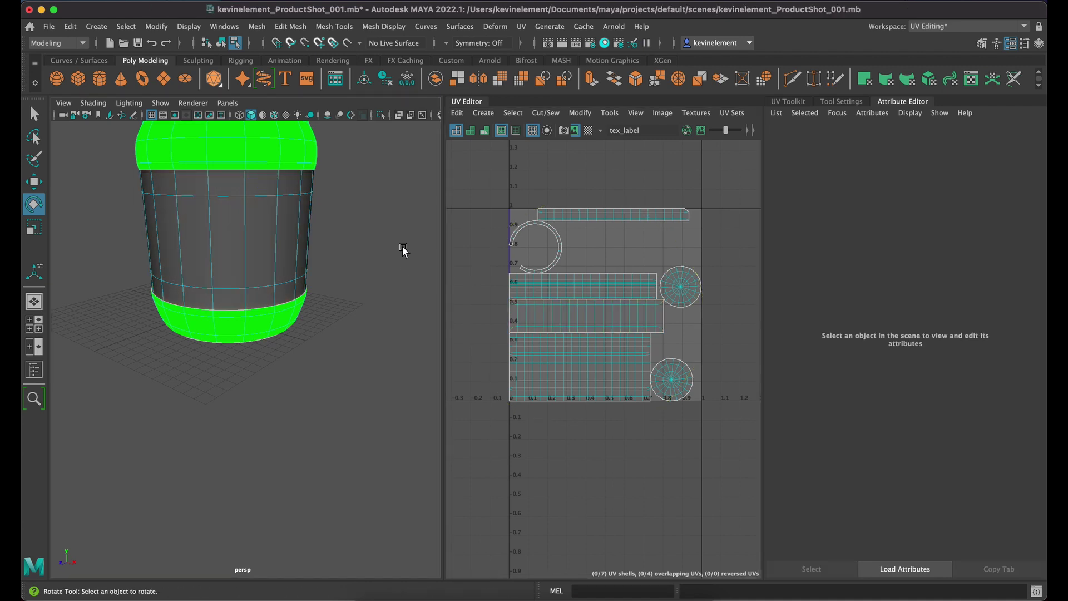
Step: Select the label wall's UV shell and invert the selection to cover all the jar's other faces
left_click(259, 159)
left_click(596, 316)
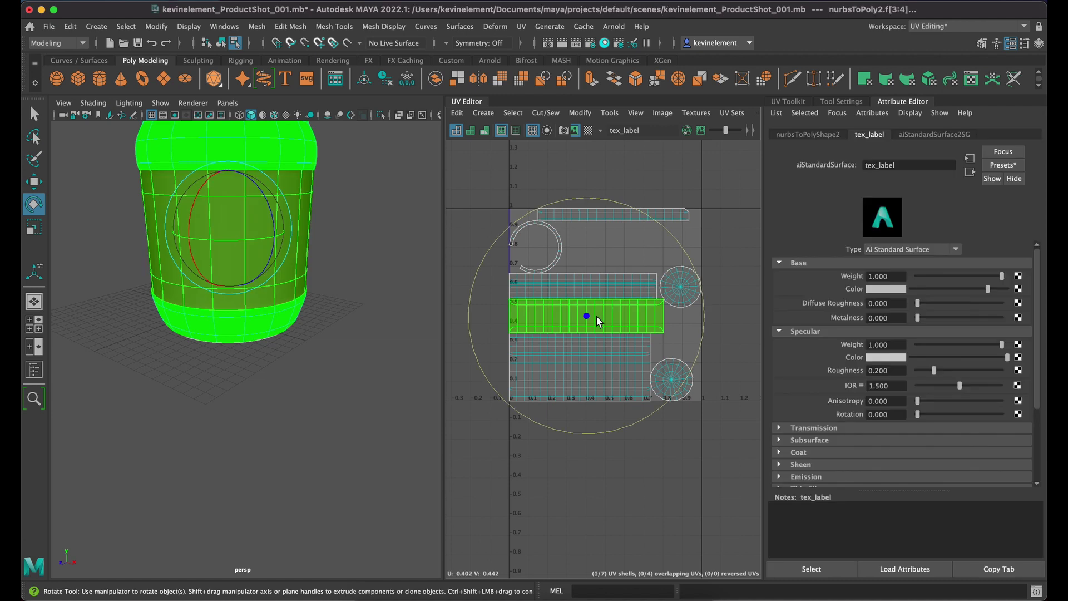
right_click_drag(596, 316, 563, 304)
left_click(561, 299)
left_click(561, 300)
left_click(585, 316)
left_click(127, 28)
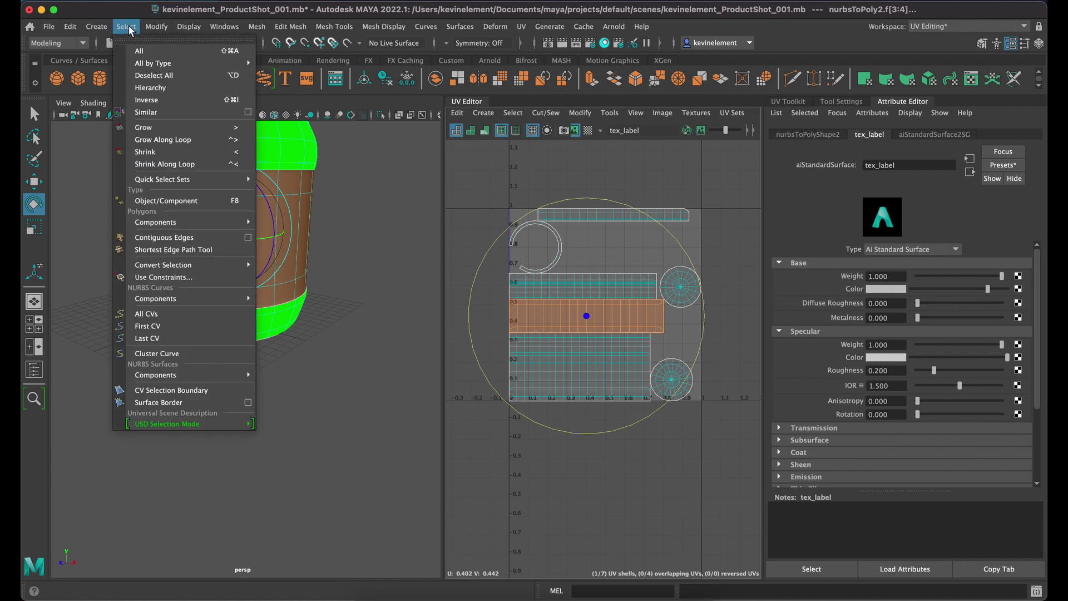
left_click(147, 100)
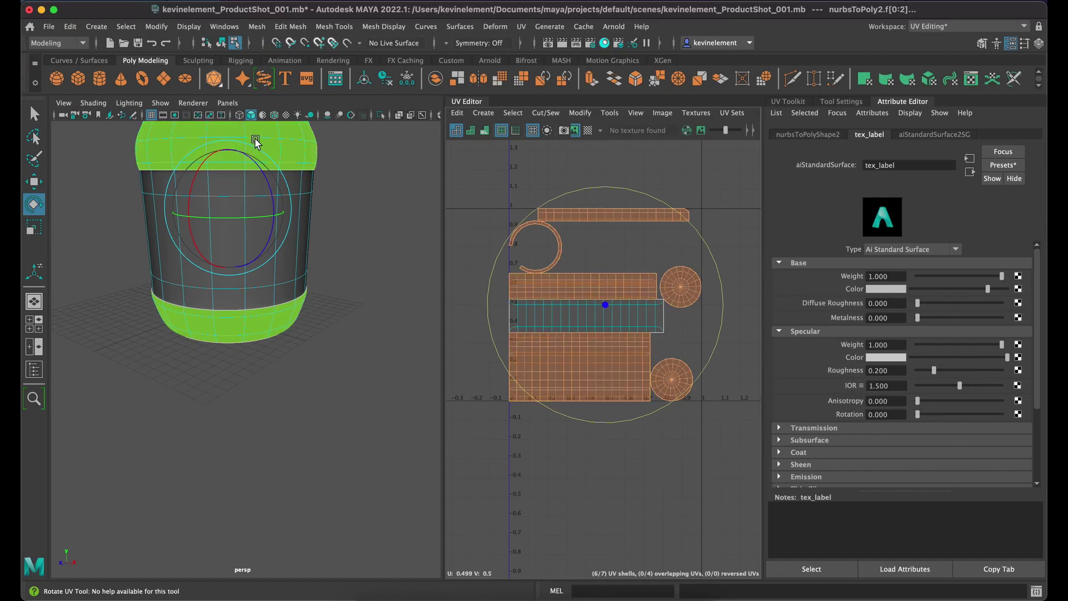
Step: Assign a new Arnold aiStandardSurface material to the selected faces outside the label wall
right_click_drag(195, 131, 201, 441)
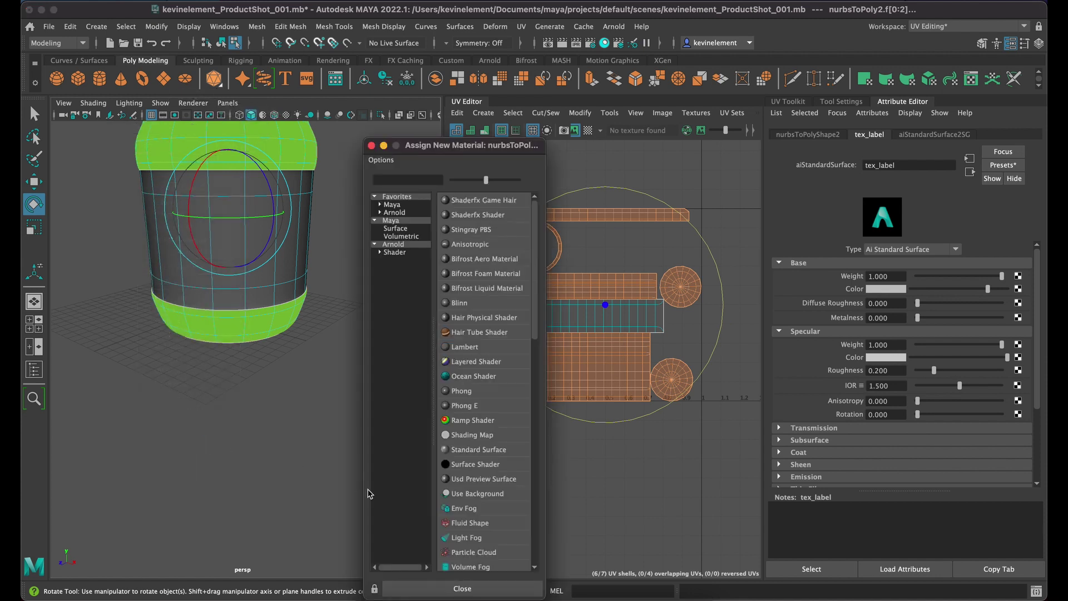
left_click(380, 252)
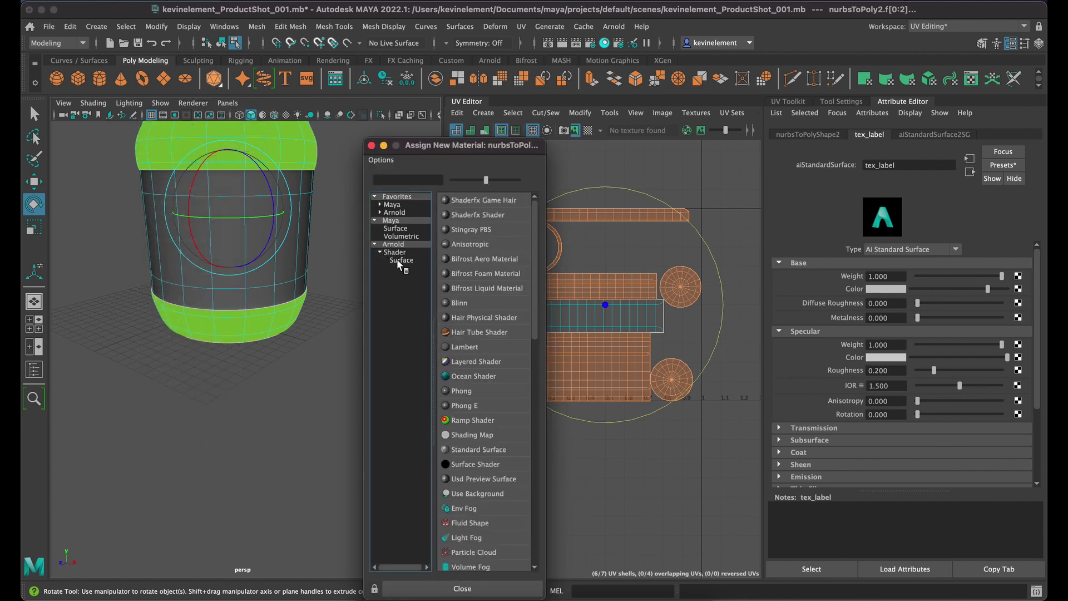
left_click(400, 260)
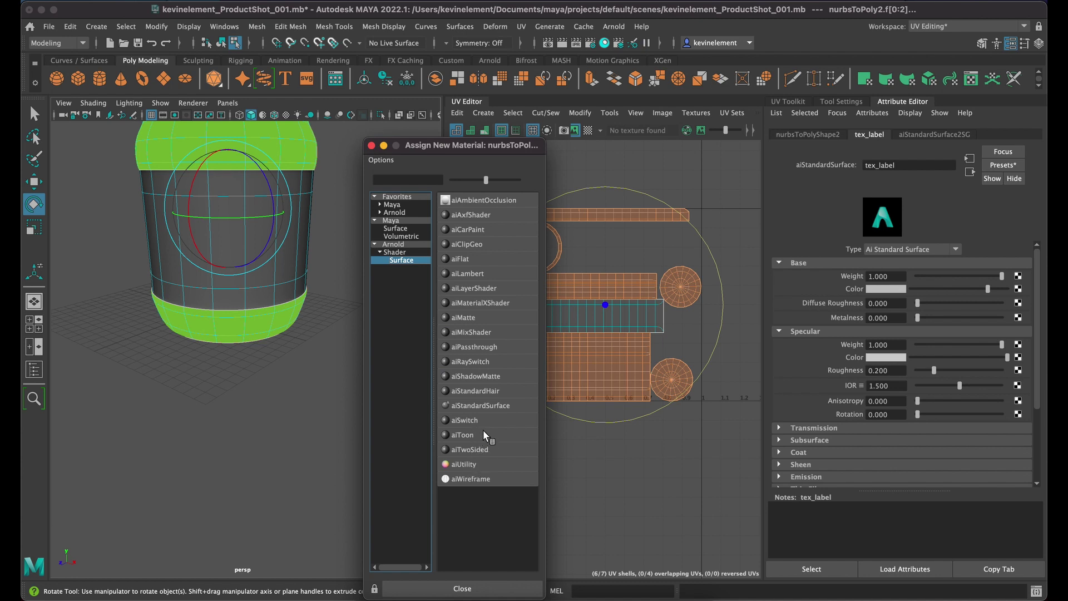
left_click(478, 405)
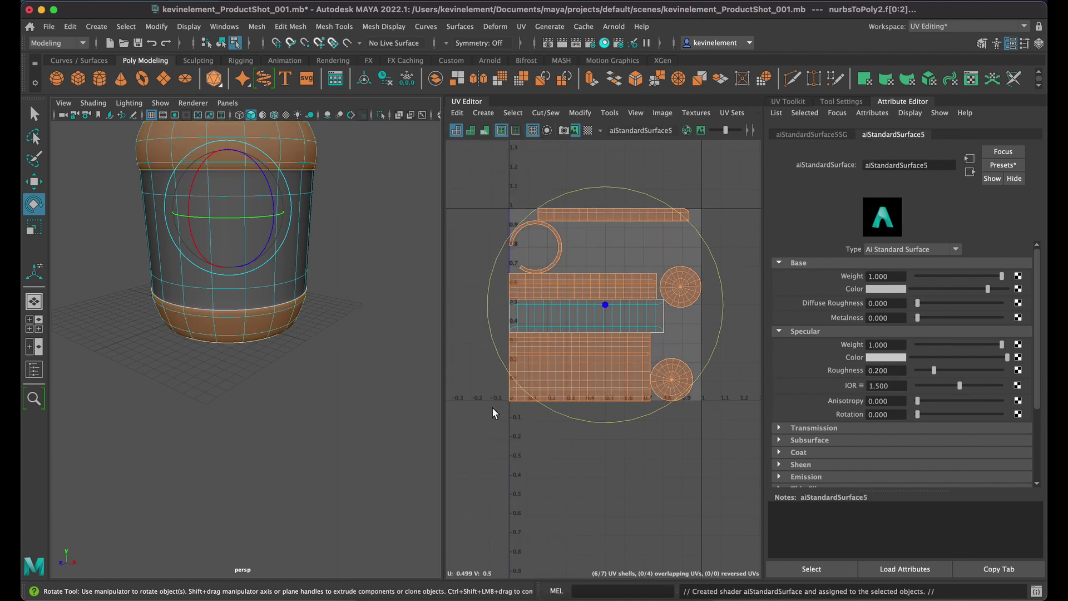
Step: Rename the new material as tex_glass and deselect the jar's faces
double_click(917, 165)
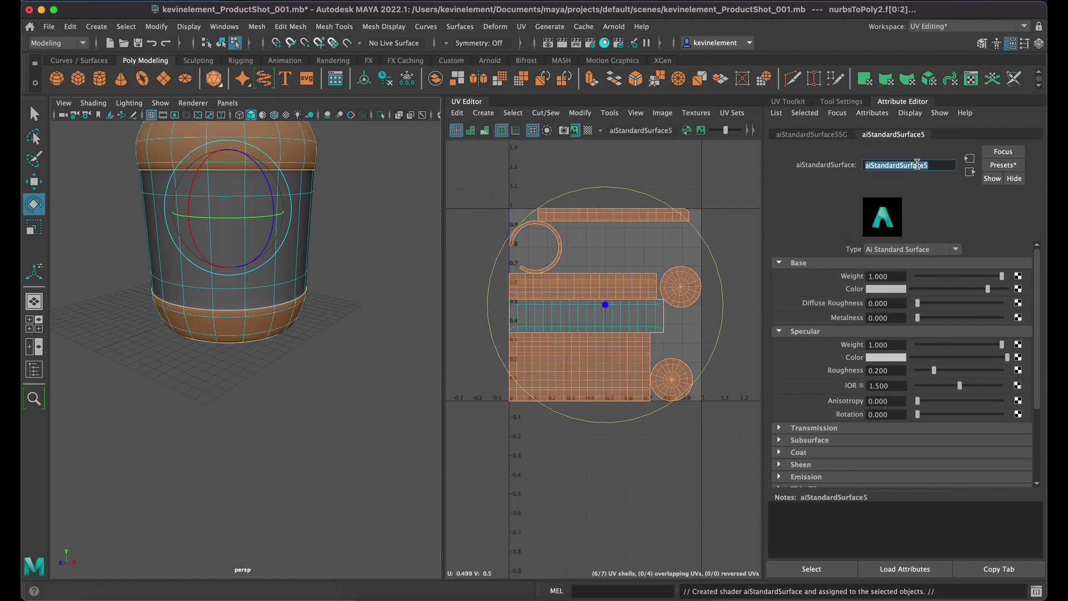
type("tex_glass")
key("Return")
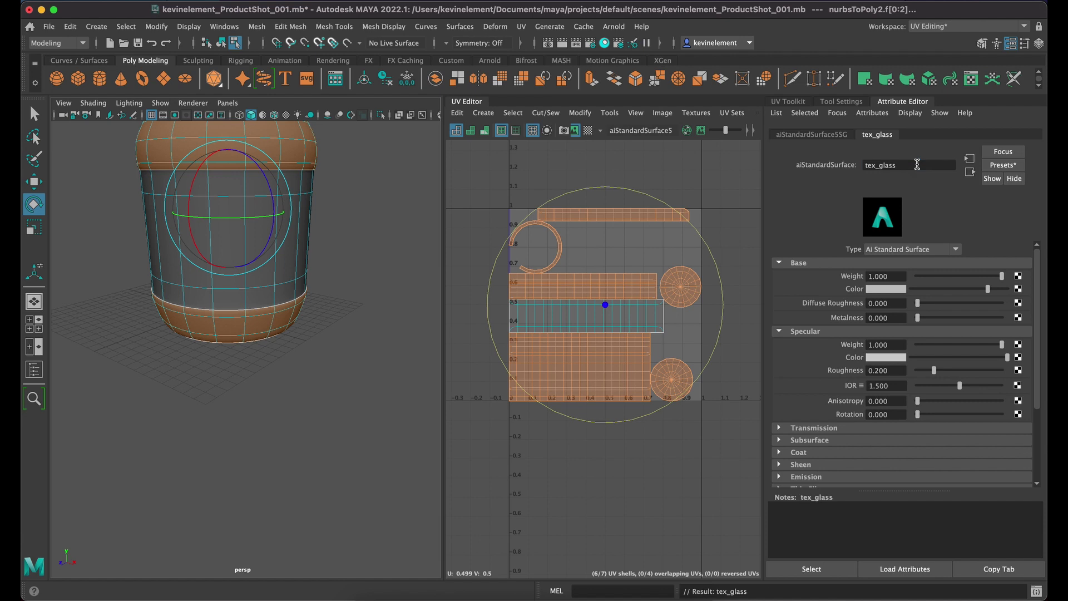
left_click(374, 248)
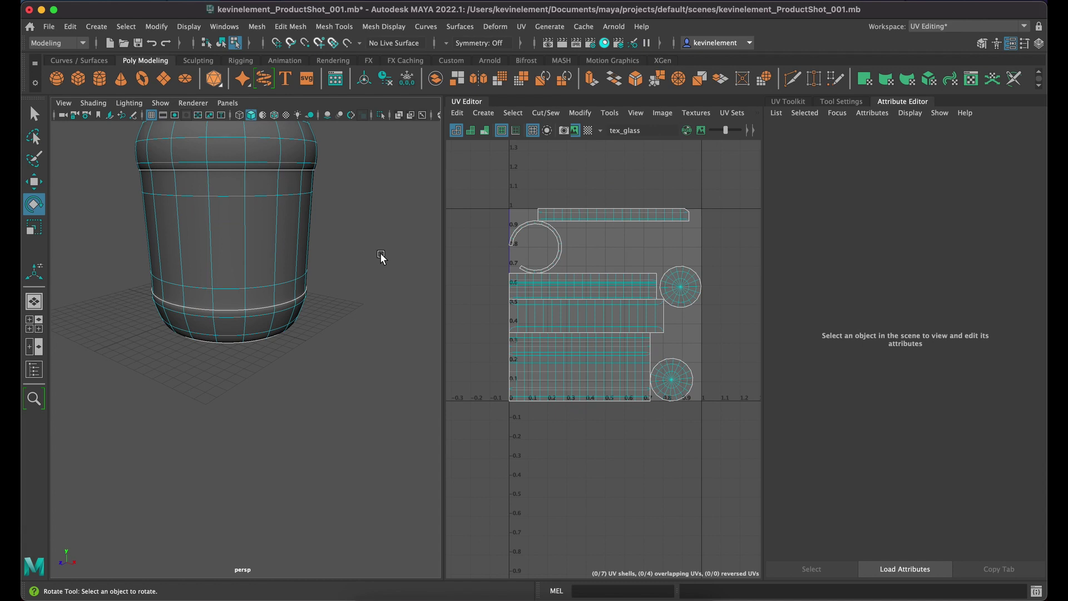
Step: Return the jar to object mode, duplicate it and move the copy away, in front of the original
scroll(381, 257, "down", 5)
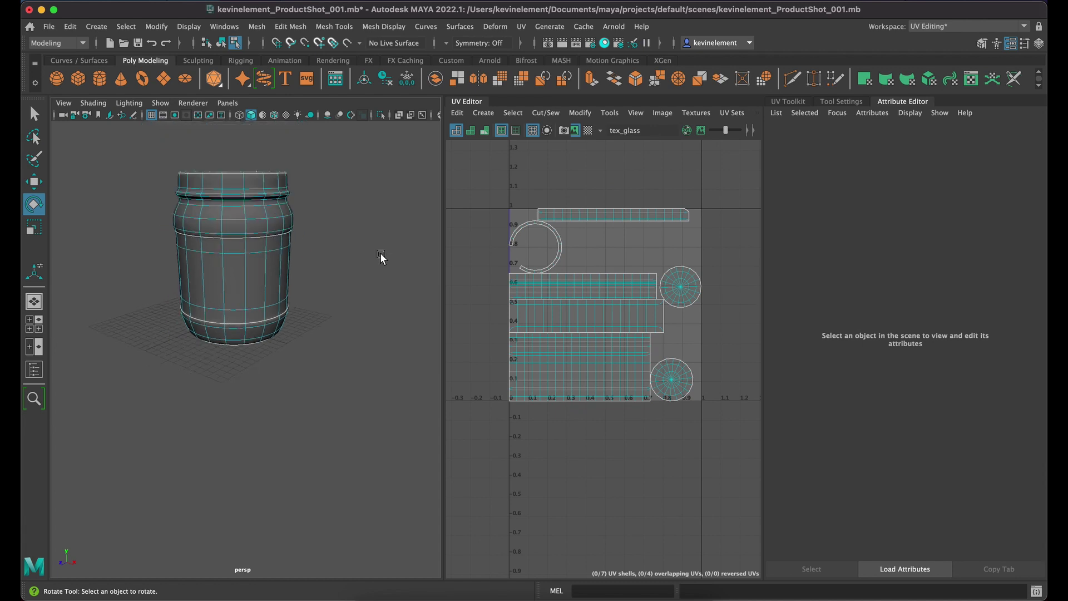
scroll(381, 257, "up", 2)
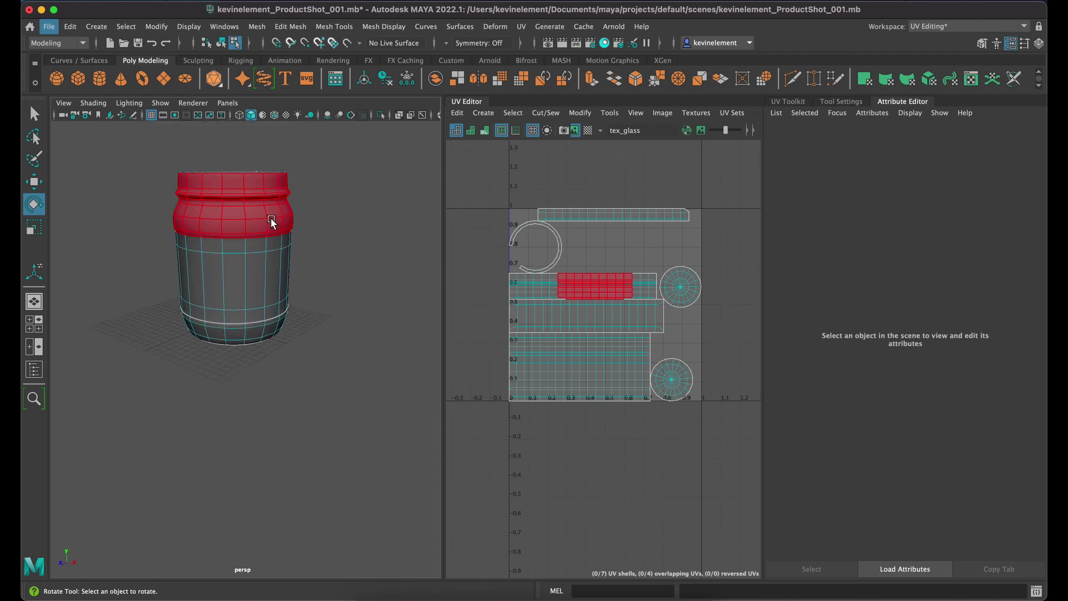
right_click_drag(259, 217, 301, 202)
left_click_drag(307, 208, 214, 242, "alt")
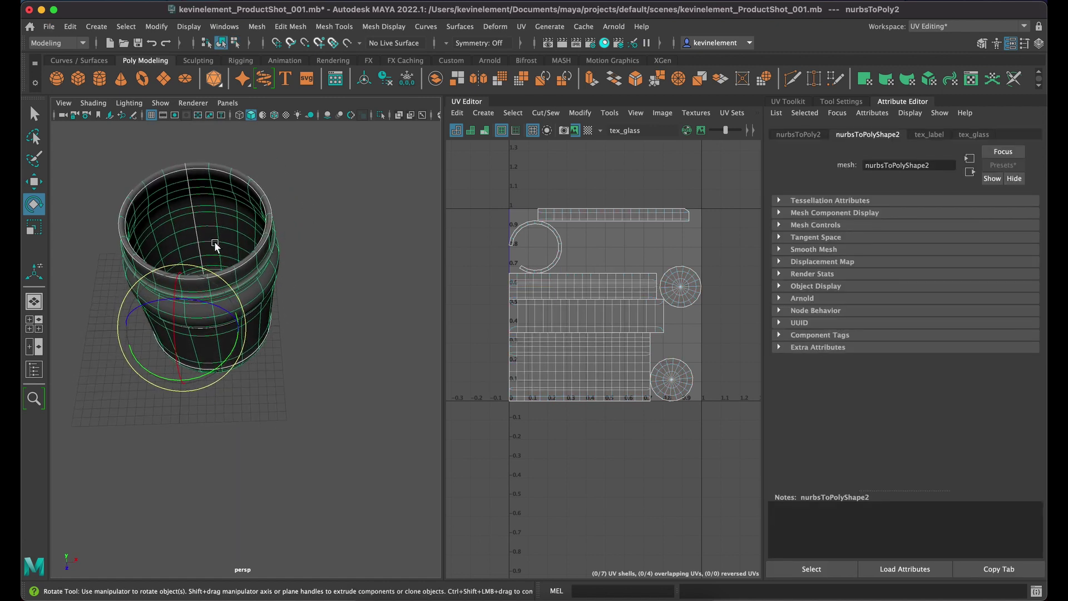
mouse_move(295, 335)
left_mouse_down("alt")
mouse_move(279, 310)
mouse_move(327, 335)
mouse_move(302, 301)
mouse_move(267, 305)
mouse_move(294, 322)
left_mouse_up("alt")
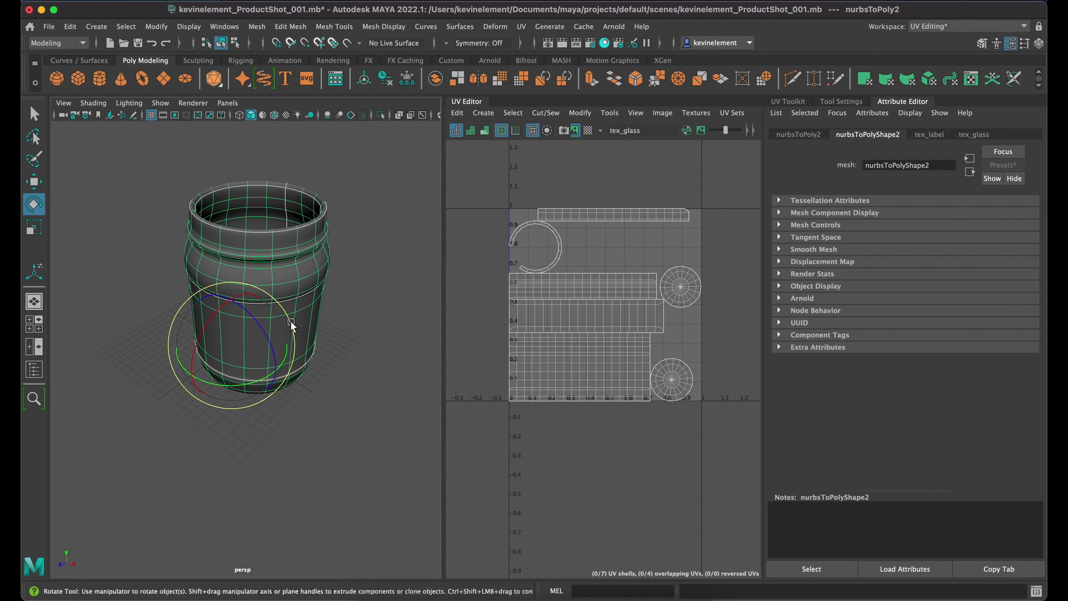
scroll(288, 293, "down", 2)
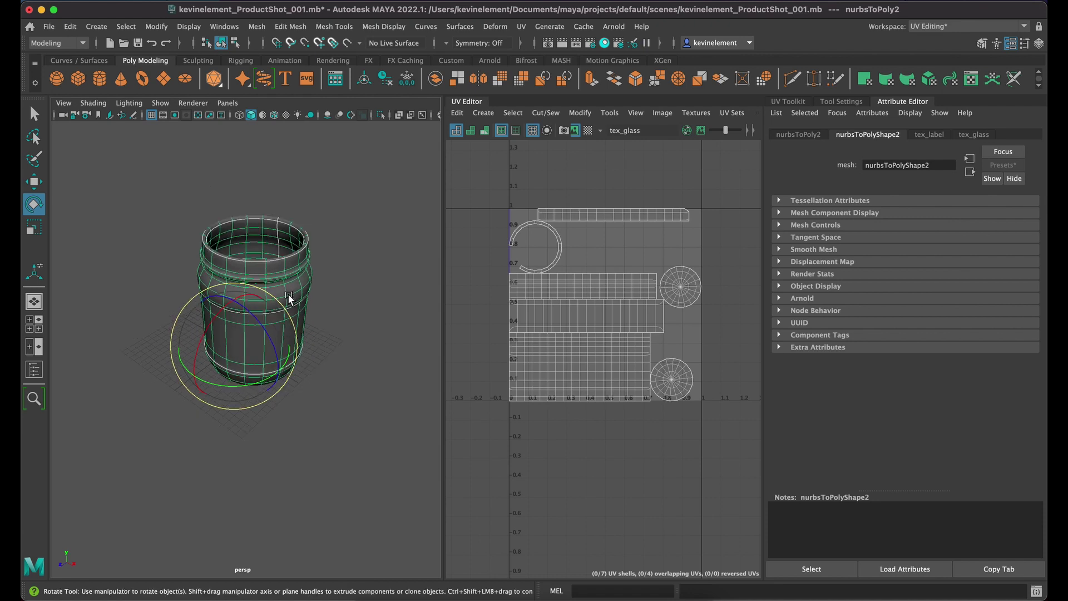
left_click(288, 295)
key("w")
left_click_drag(190, 377, 64, 454)
scroll(282, 404, "down", 3)
middle_click_drag(274, 362, 356, 348, "alt")
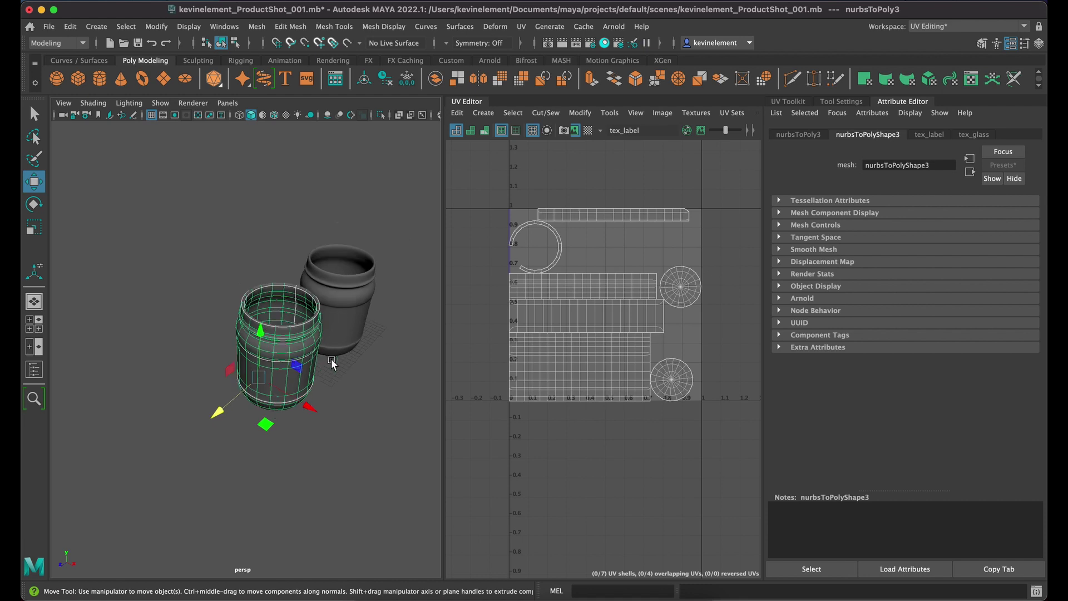
Step: Switch the copied jar to face mode and select a face at the centre of its inner floor
scroll(330, 359, "up", 5)
left_click_drag(338, 343, 325, 358, "alt")
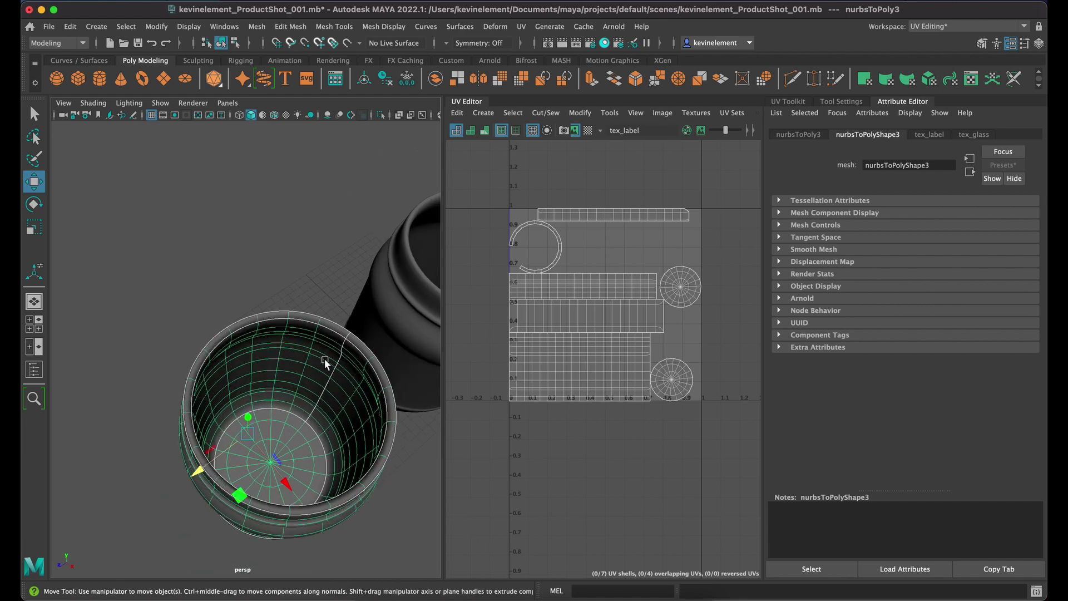
scroll(325, 358, "down", 3)
scroll(278, 429, "up", 5)
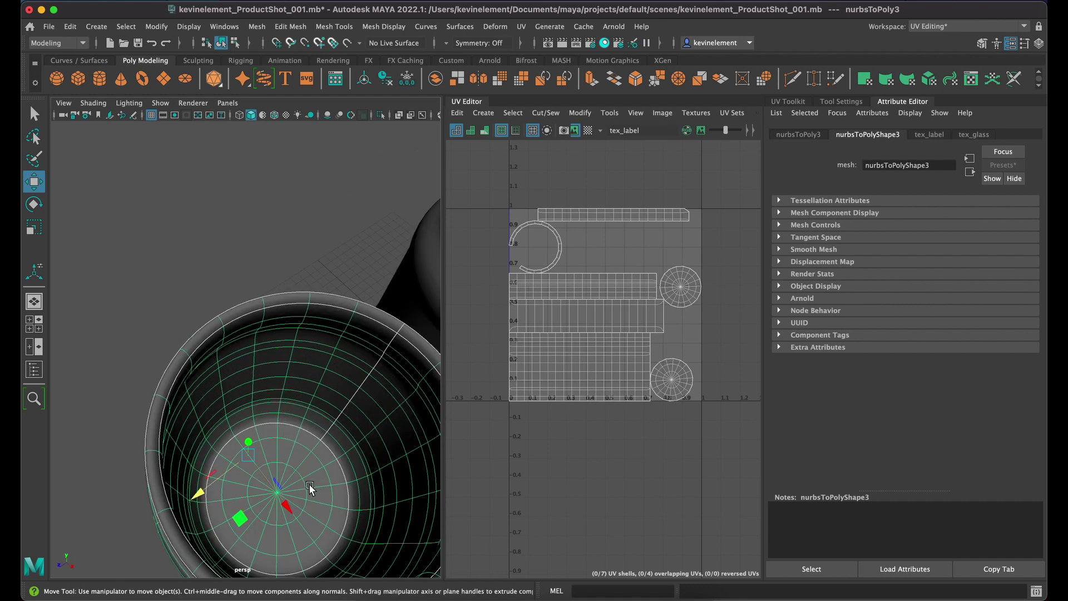
mouse_move(289, 477)
right_mouse_down()
mouse_move(286, 485)
mouse_move(286, 432)
mouse_move(284, 544)
mouse_move(281, 376)
mouse_move(289, 568)
mouse_move(281, 406)
mouse_move(311, 297)
mouse_move(289, 310)
right_mouse_up()
left_click(91, 334)
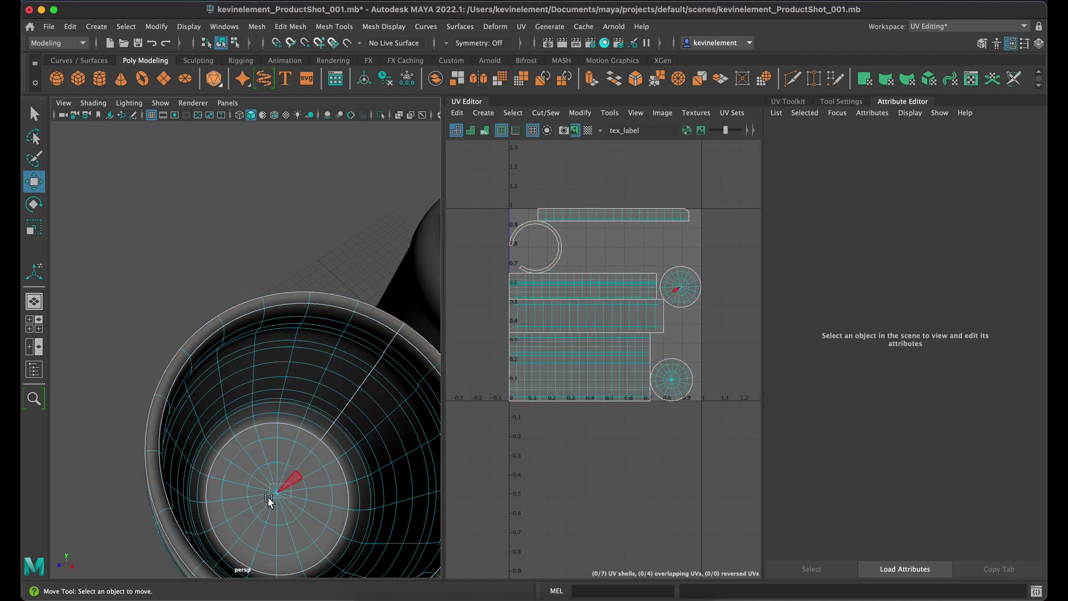
left_click(268, 496)
left_click_drag(268, 496, 328, 481, "alt")
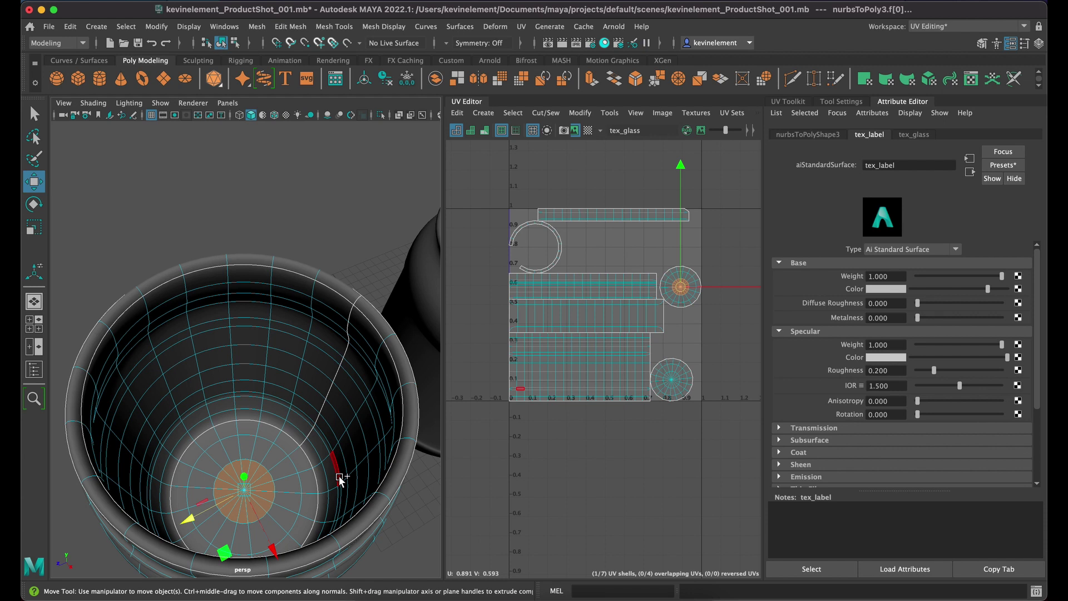
Step: Grow the face selection across the inner floor and up the inner wall to just below the copied jar's neck
key("shift+period")
key("shift+period")
key("shift+period")
key("shift+period")
key("shift+period")
key("shift+period")
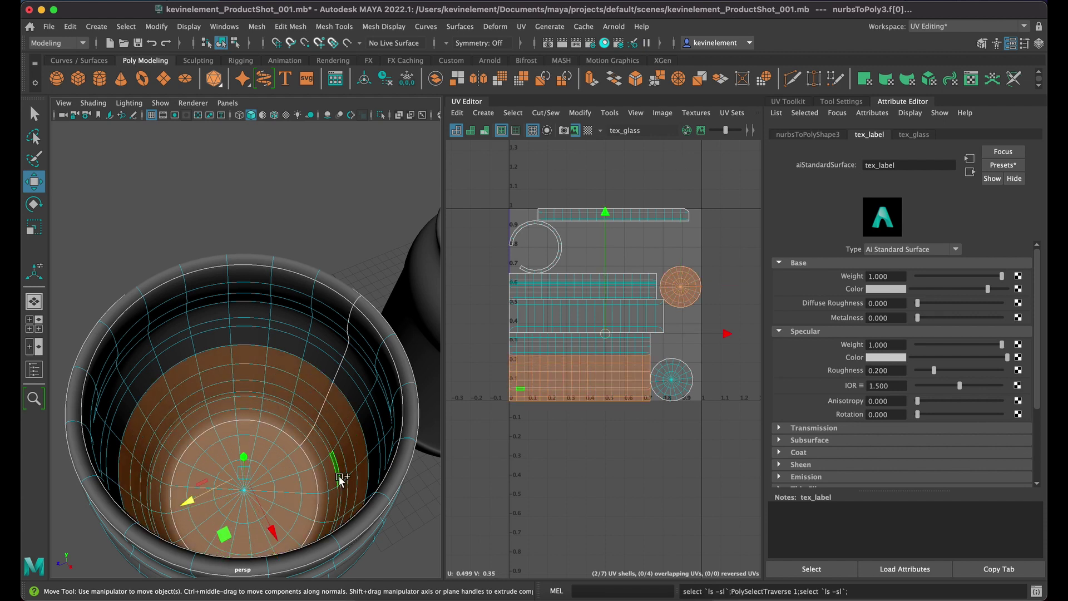
key("shift+period")
key("shift+period")
key("shift+period")
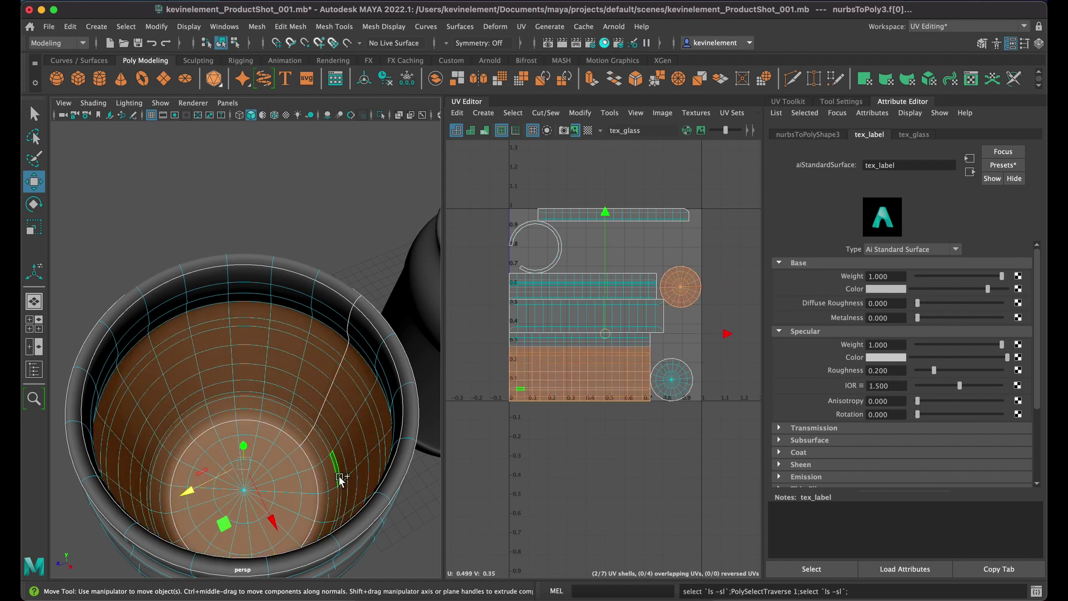
Step: Invert the face selection and delete the copied jar's outer shell, rim and neck, keeping only the inner cup
left_click_drag(343, 473, 345, 406, "alt")
left_click(126, 26)
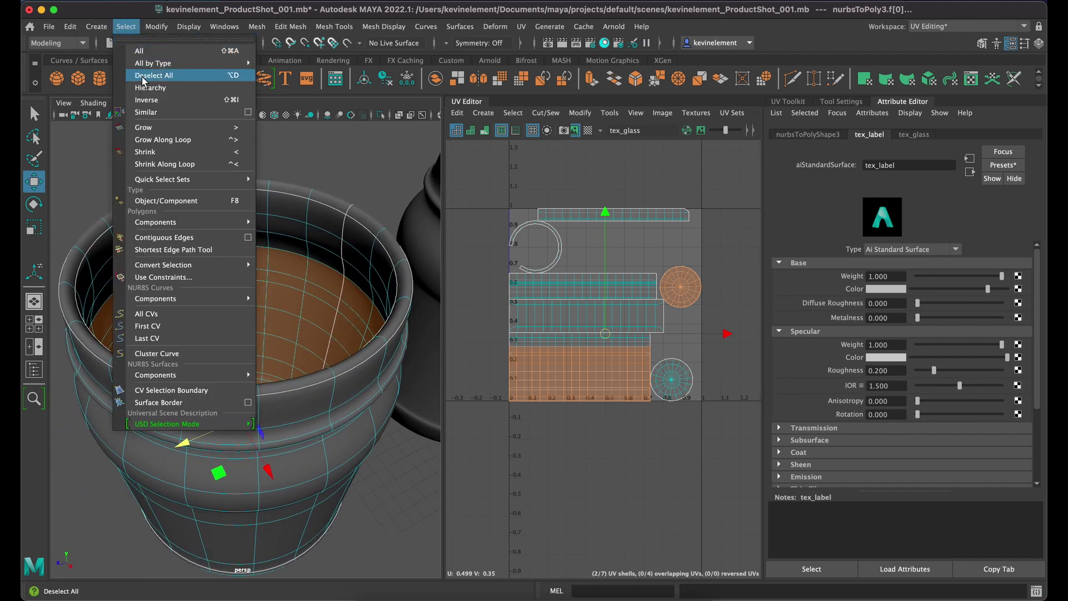
left_click(147, 100)
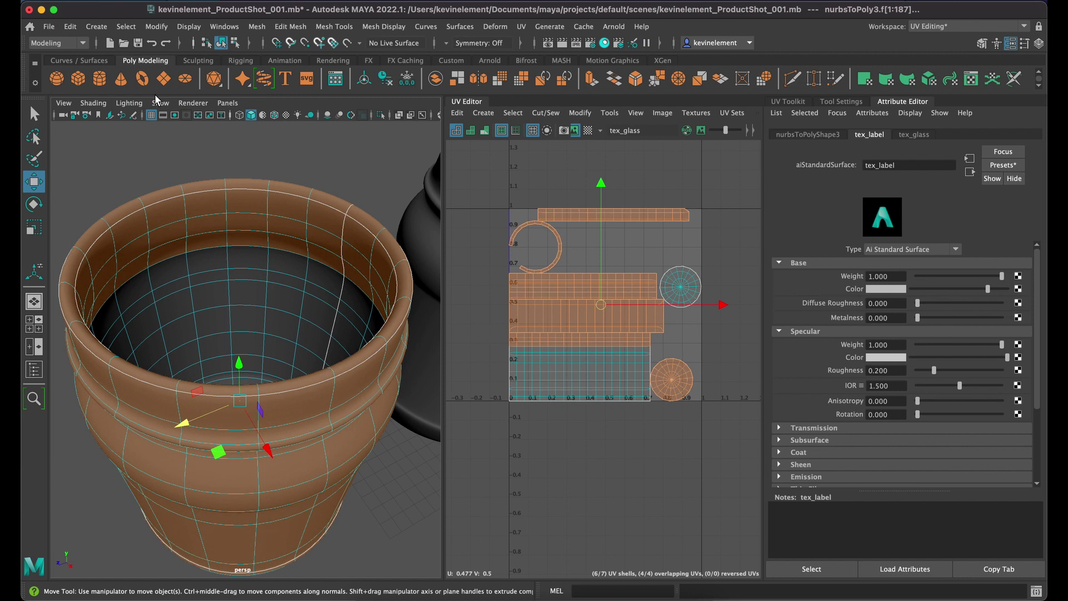
key("Delete")
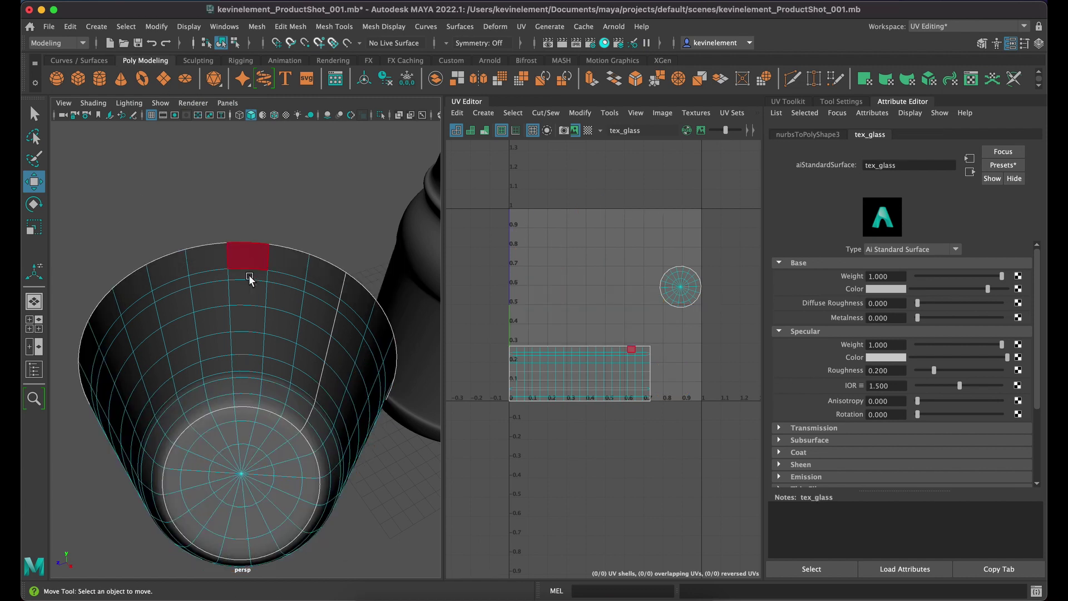
Step: Select all faces of the remaining inner cup, reverse their normals and deselect them
left_click_drag(248, 275, 241, 230, "alt")
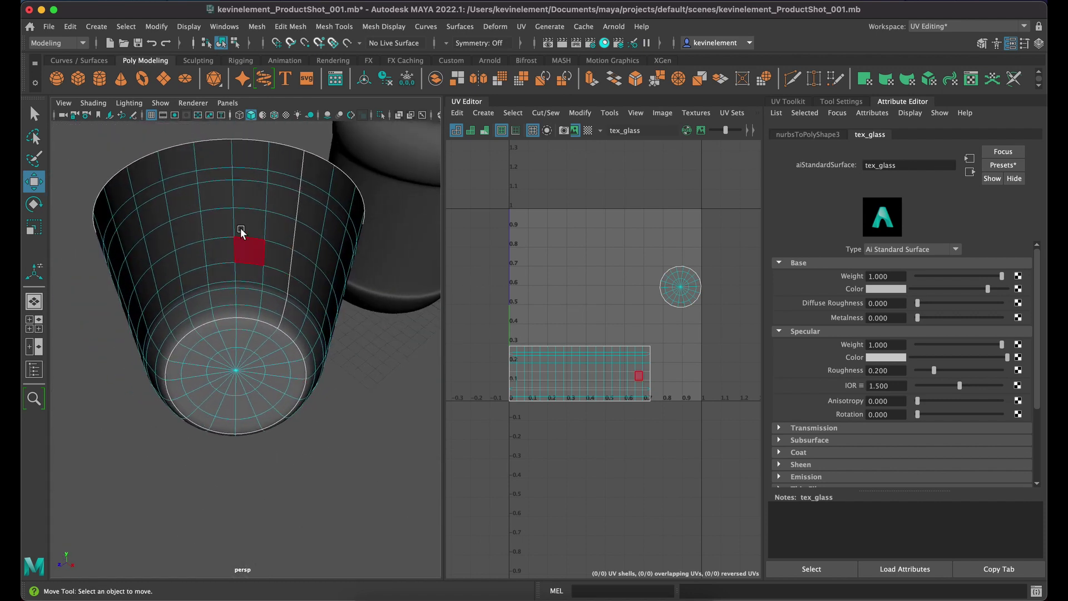
left_click(223, 228)
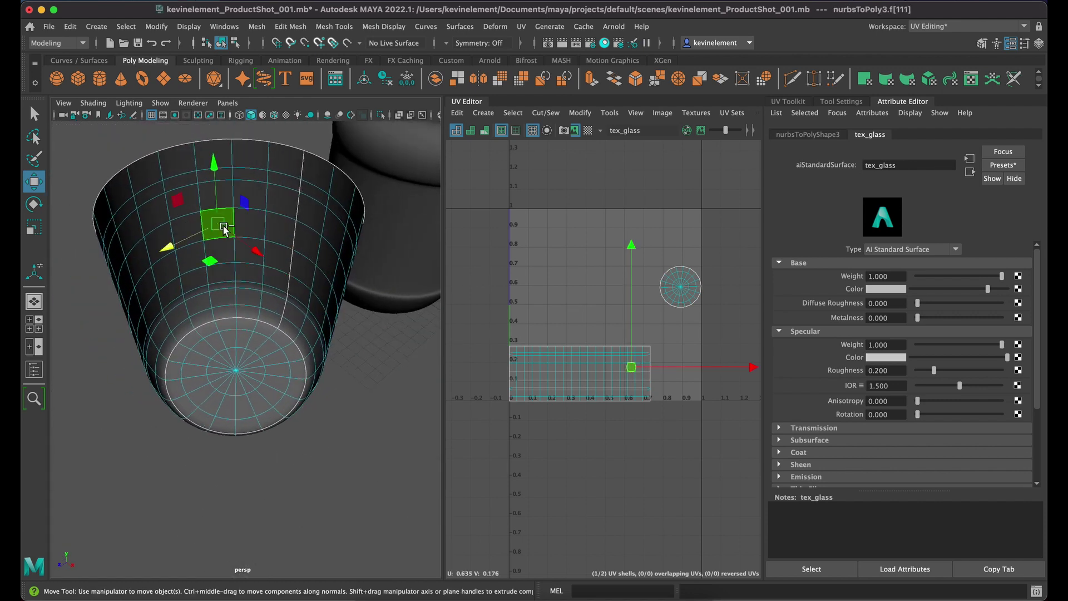
double_click(224, 228)
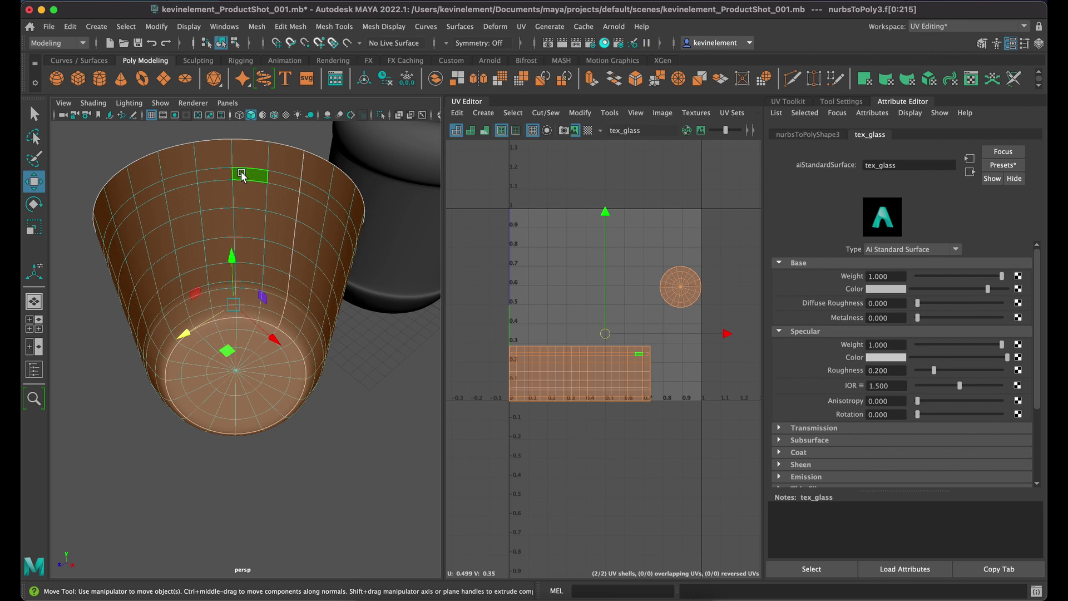
scroll(347, 197, "down", 5)
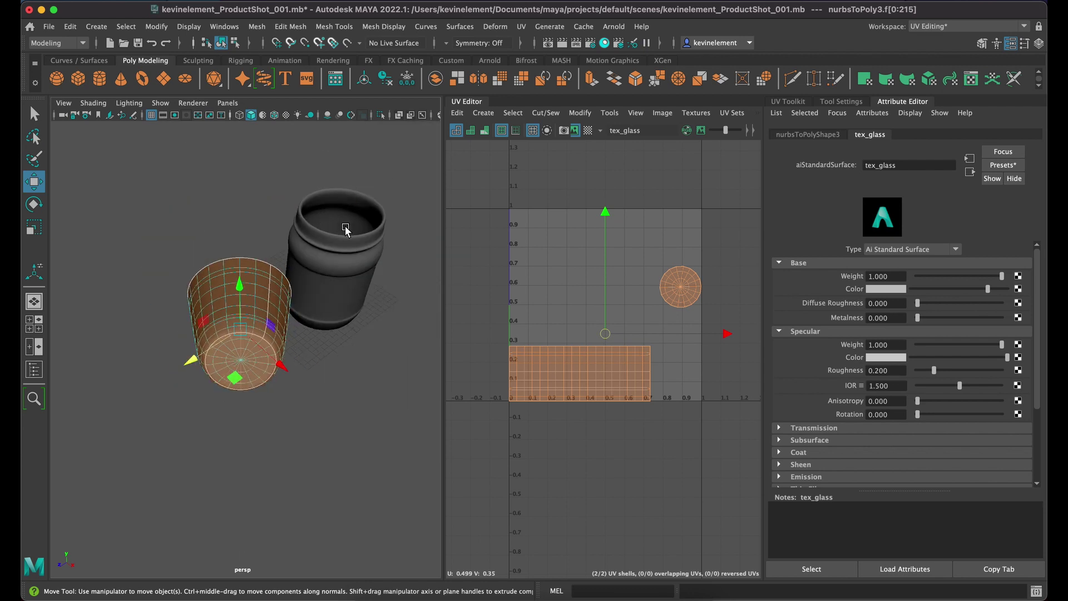
scroll(344, 228, "up", 5)
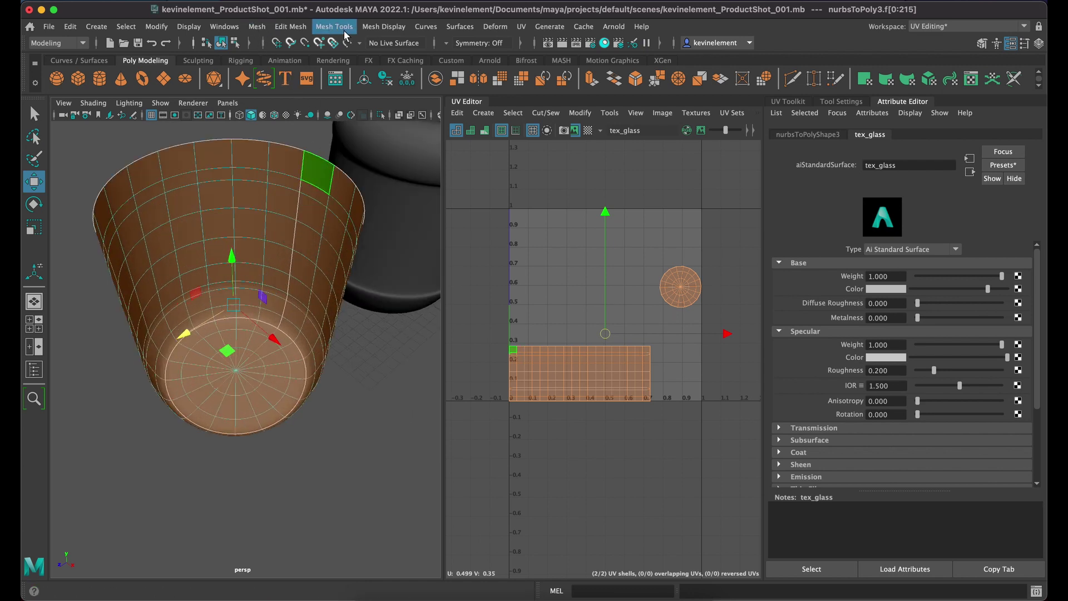
left_click(383, 27)
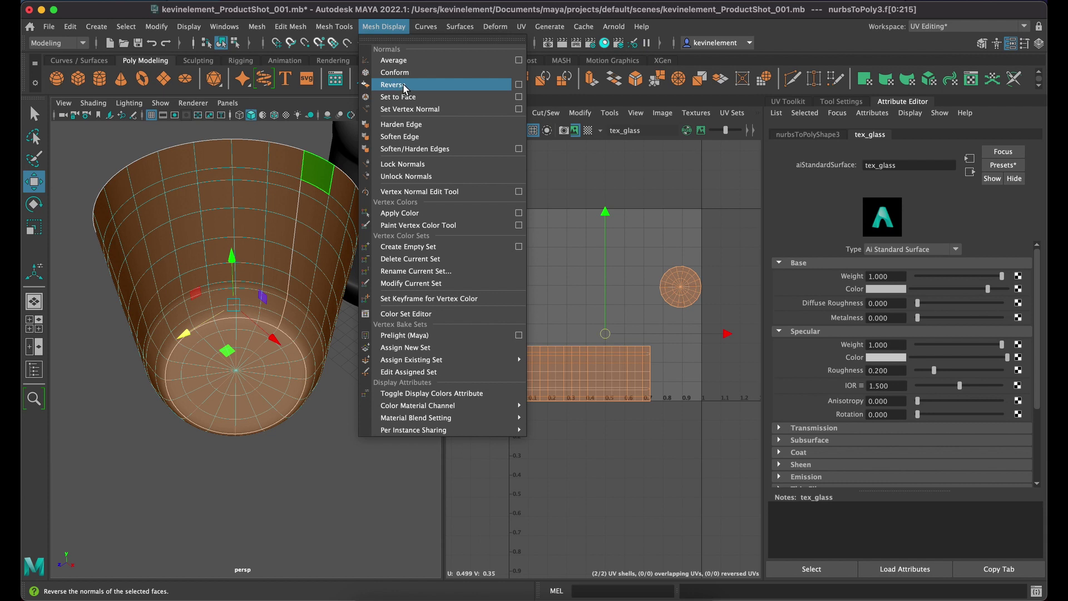
left_click(405, 87)
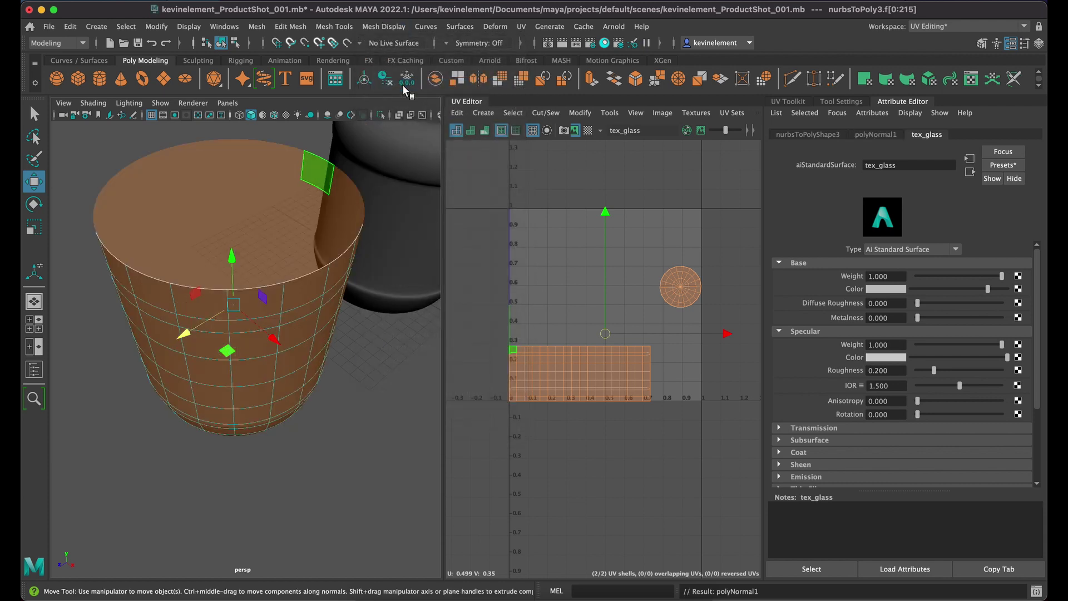
left_click(359, 433)
mouse_move(343, 392)
left_mouse_down("alt")
mouse_move(324, 377)
mouse_move(330, 383)
left_mouse_up("alt")
scroll(330, 383, "down", 2)
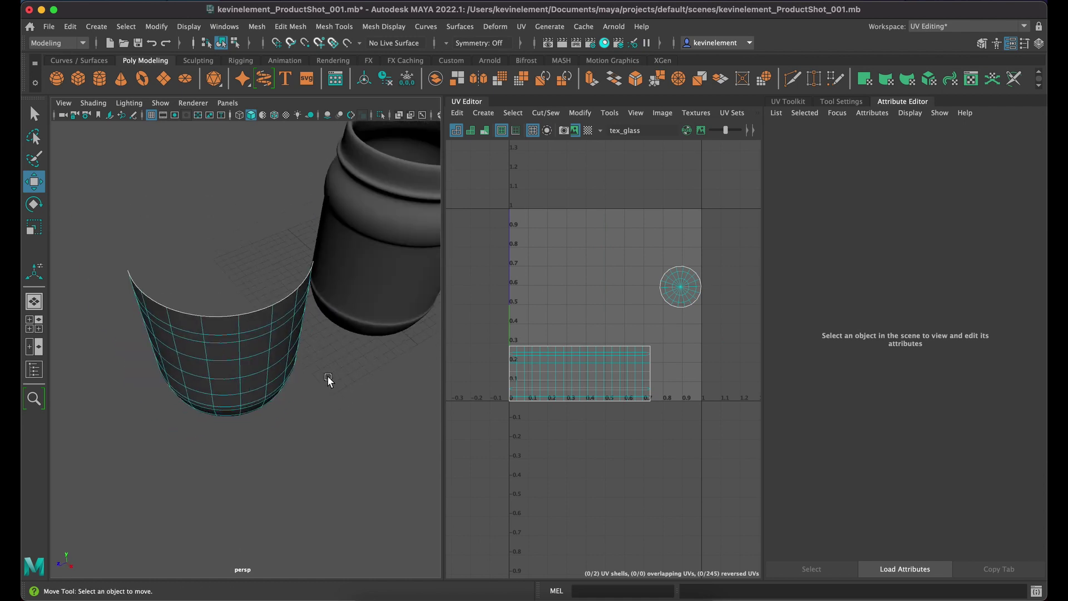
Step: Select the open border edge loop around the inner cup's top, close it with Fill Hole, and deselect it
right_click_drag(249, 277, 253, 250)
double_click(260, 309)
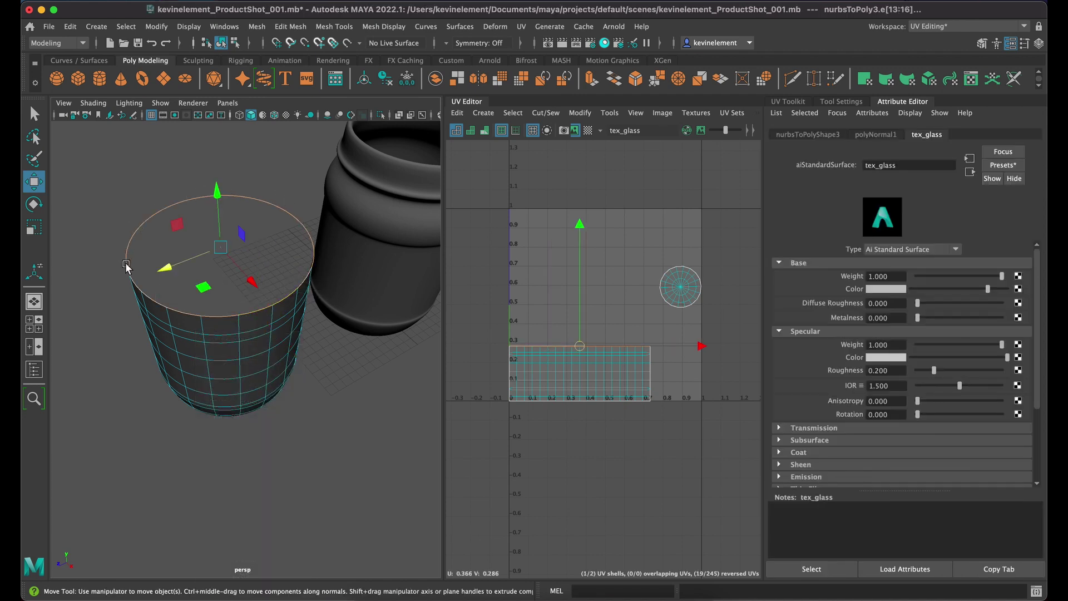
left_click_drag(261, 226, 252, 324, "alt")
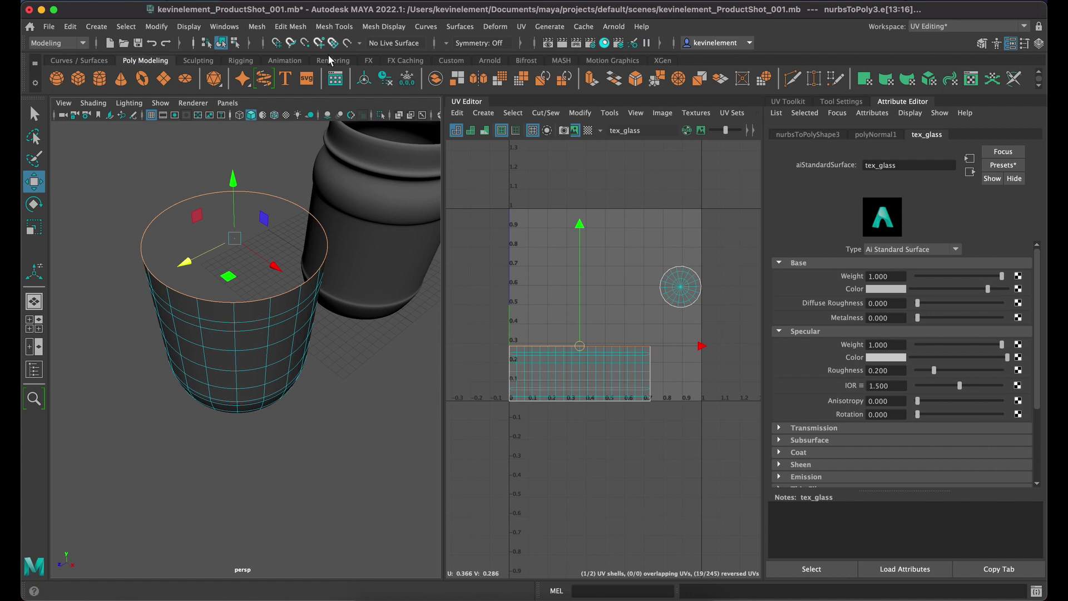
left_click(334, 27)
mouse_move(301, 29)
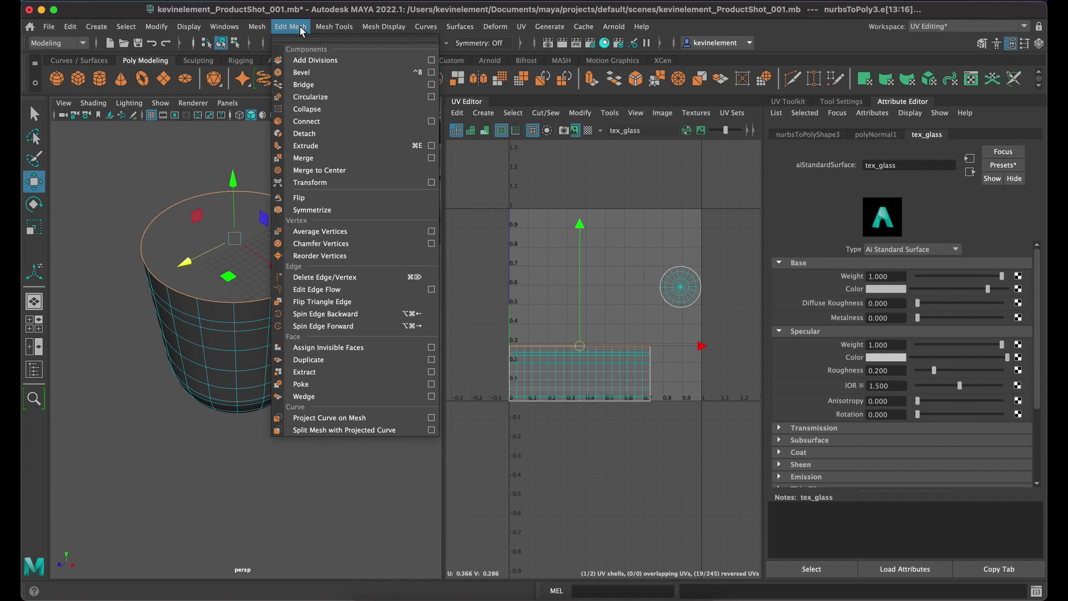
mouse_move(257, 29)
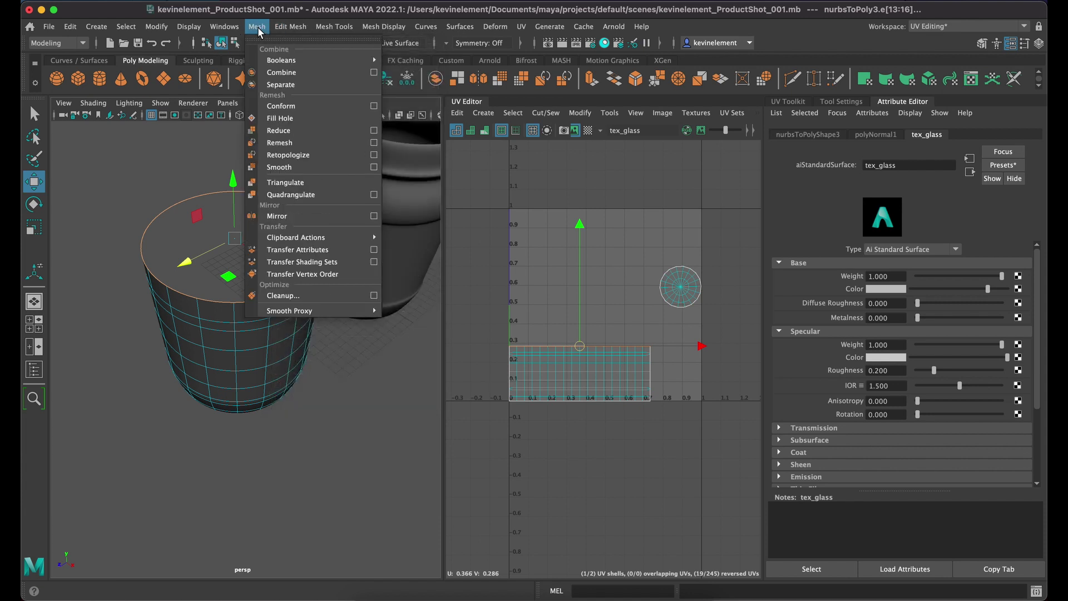
left_click(259, 30)
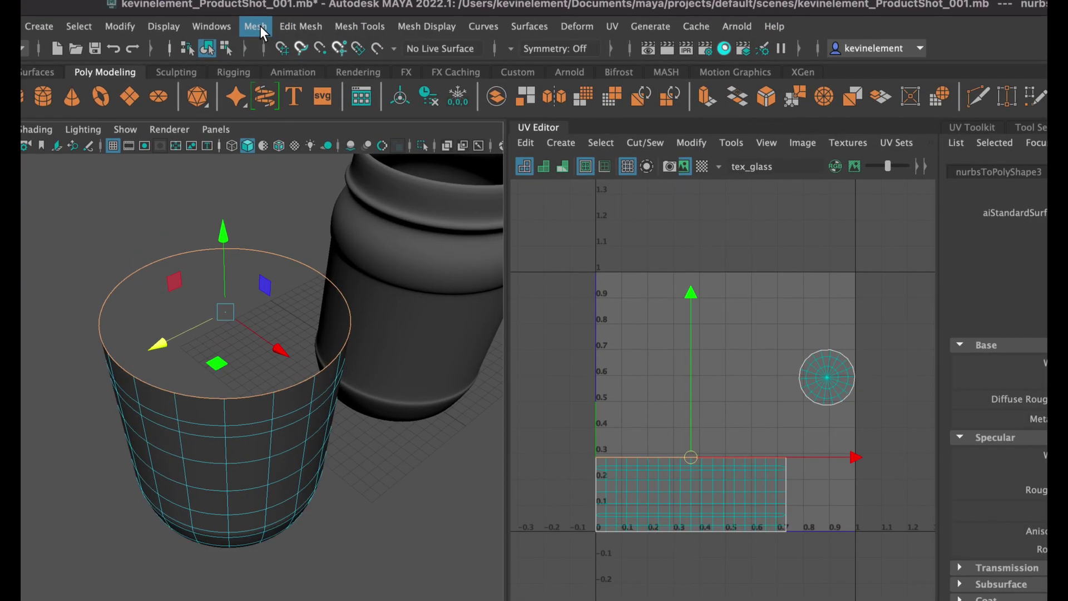
left_click(259, 28)
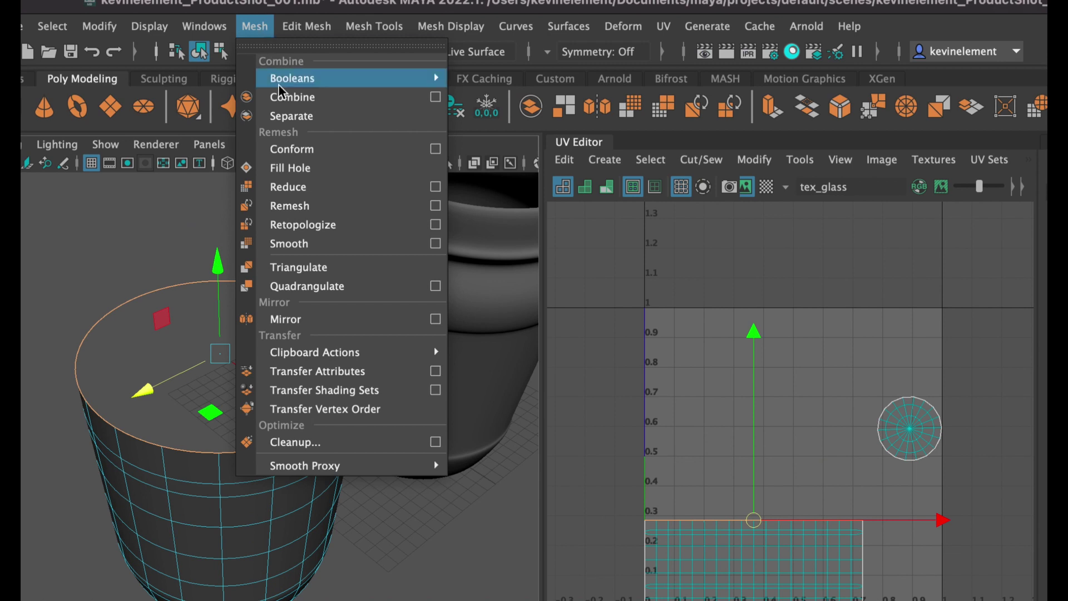
left_click(348, 176)
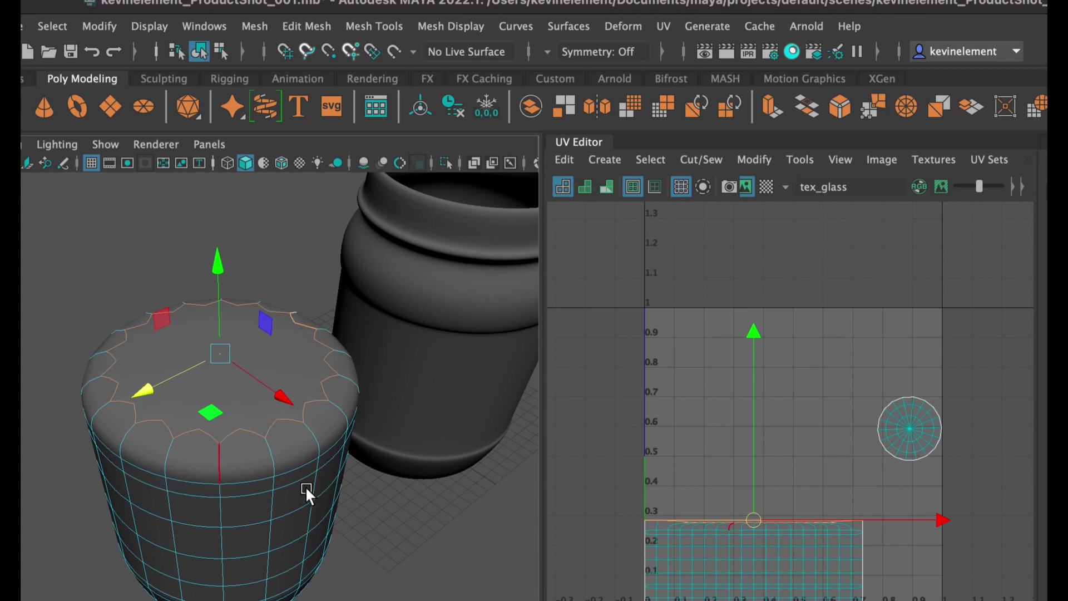
left_click(409, 542)
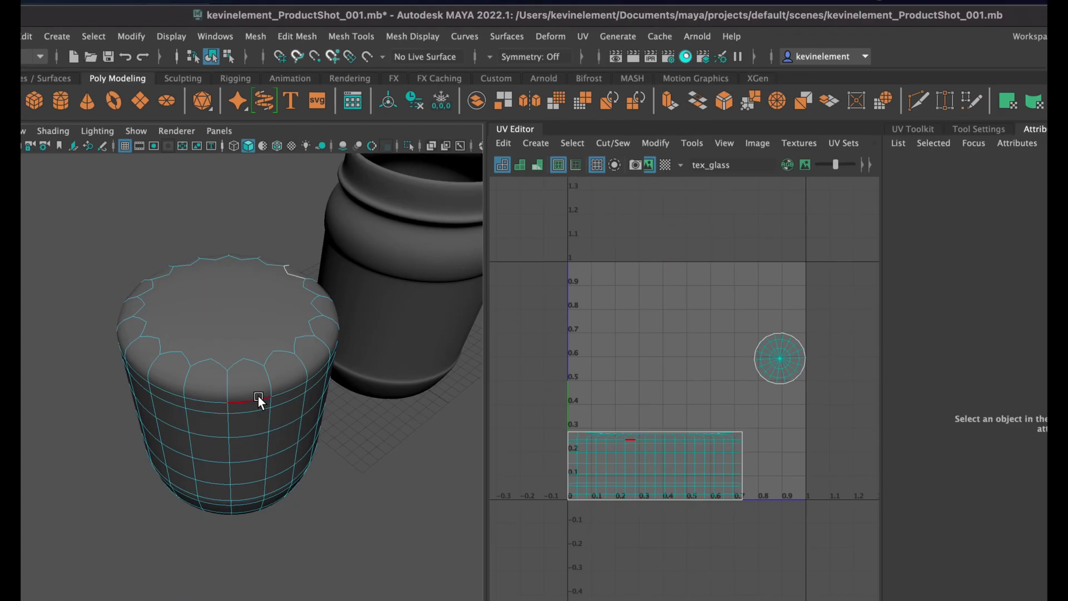
Step: Select the horizontal edge loop just below the cup's capped rim and sharpen it strongly with the Crease Tool
right_click_drag(258, 395, 264, 307)
double_click(255, 399)
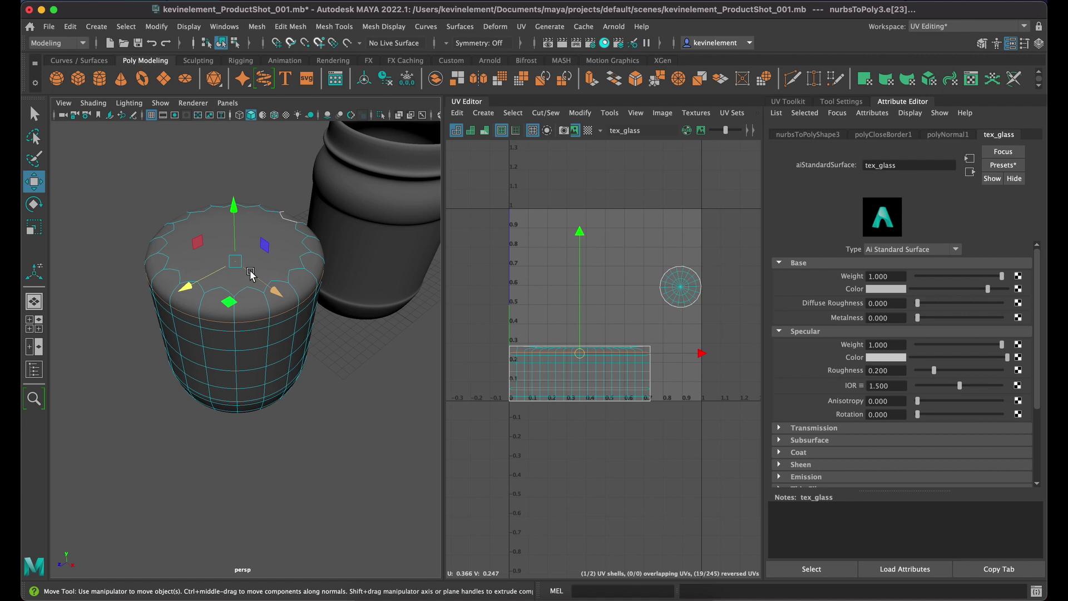
left_click(286, 29)
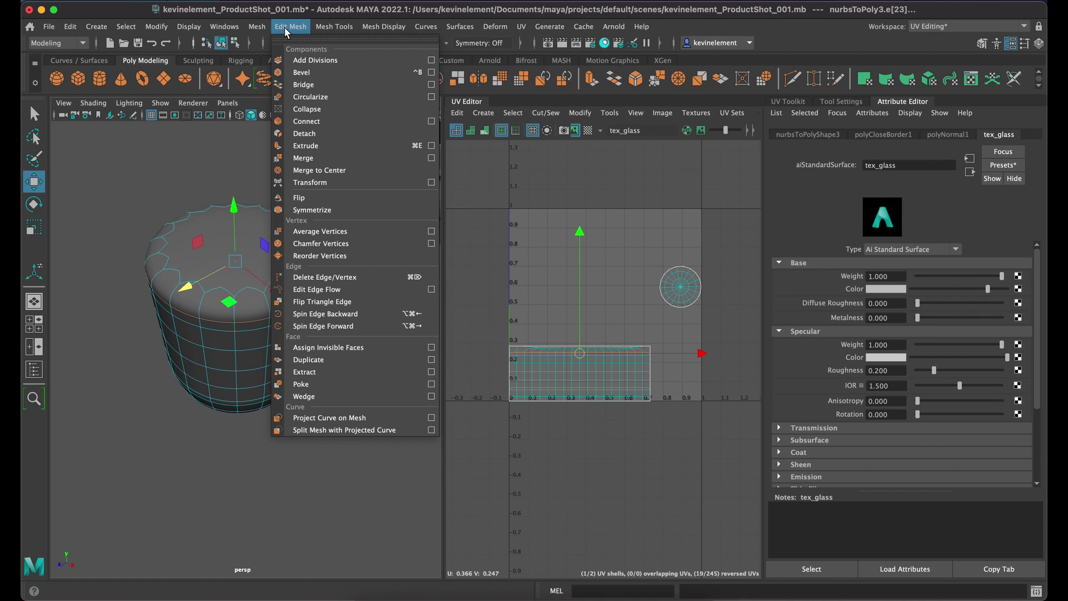
mouse_move(327, 31)
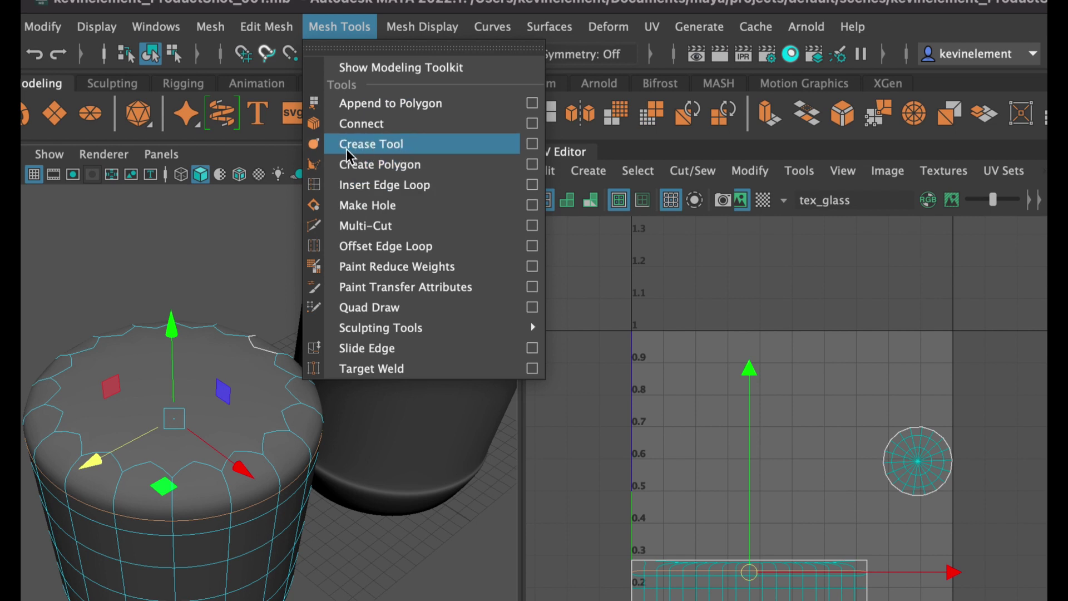
left_click(346, 146)
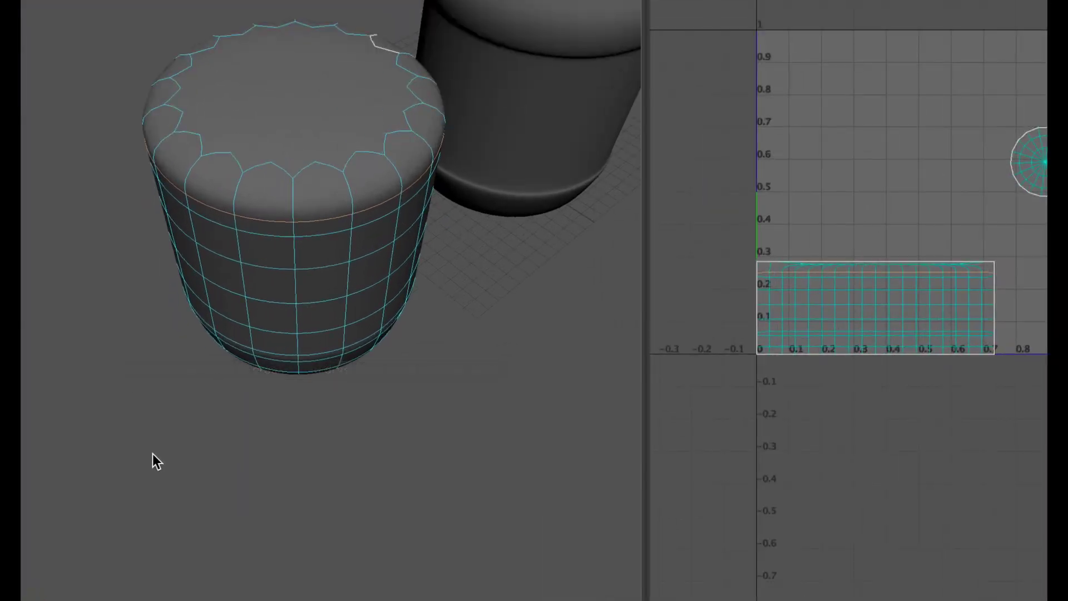
double_click(307, 220)
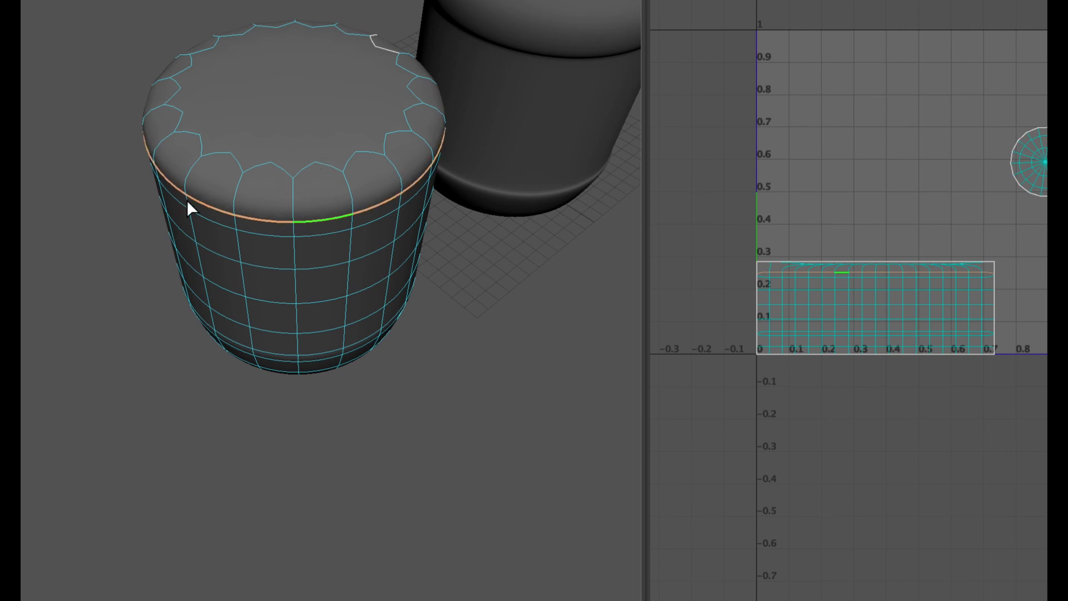
middle_click_drag(188, 207, 321, 228)
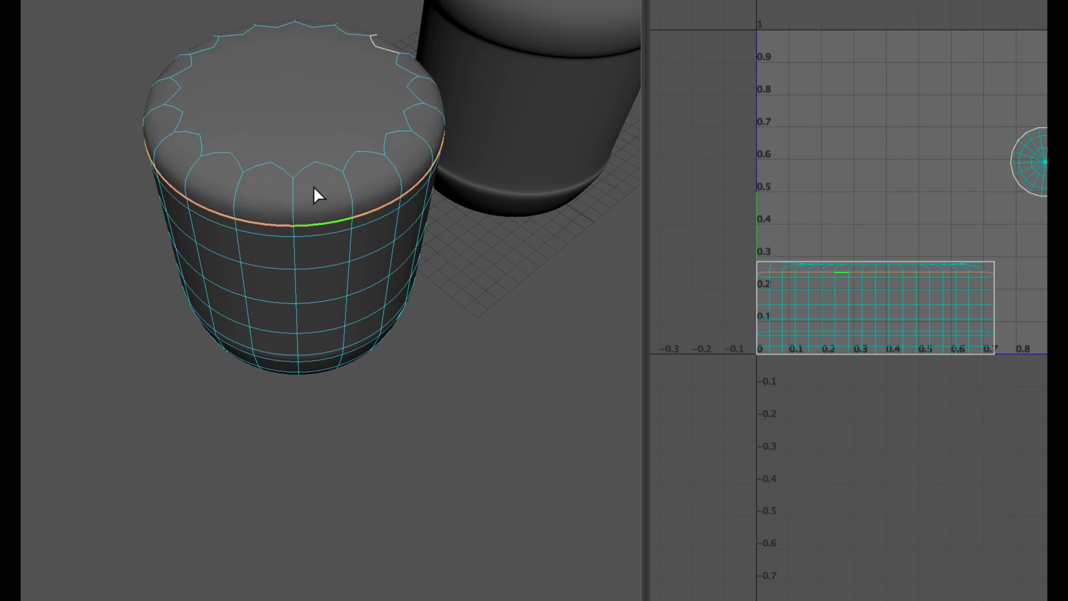
scroll(323, 167, "up", 5)
scroll(329, 174, "down", 3)
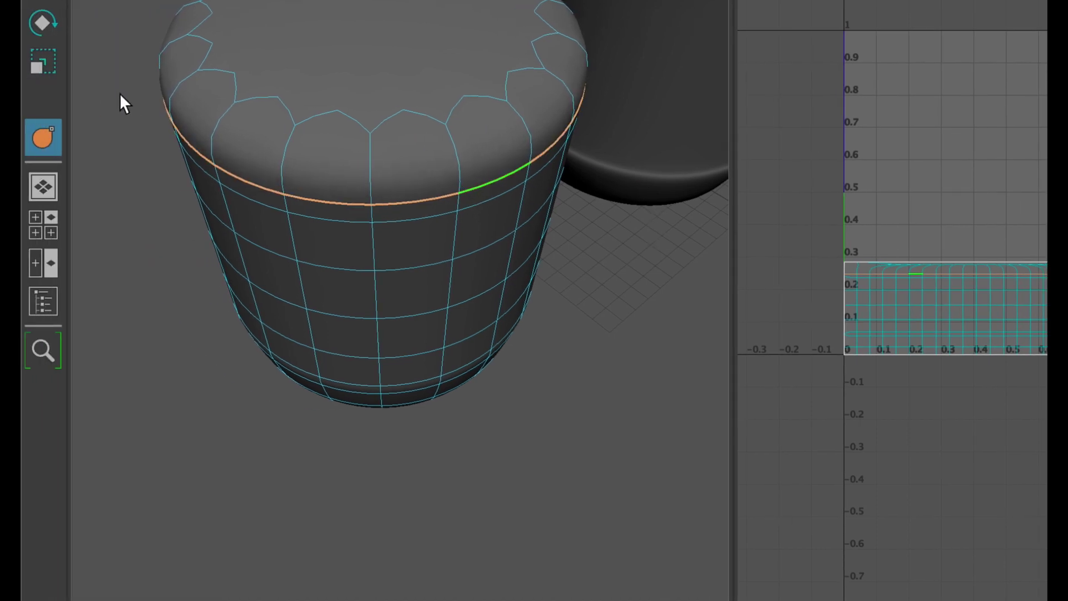
middle_click_drag(119, 92, 19, 58)
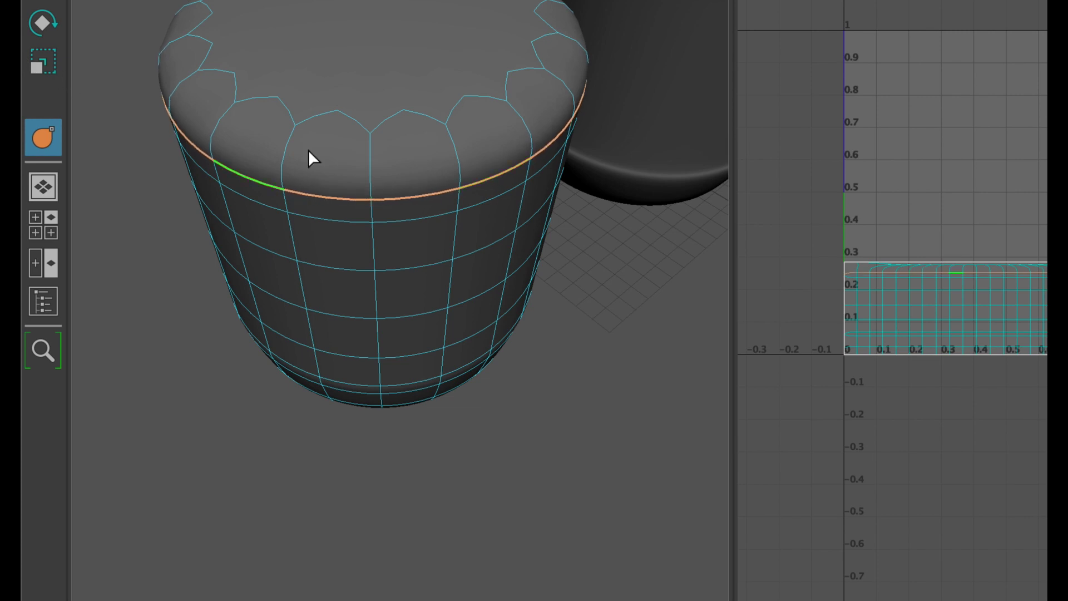
Step: Try to crease the edge loop around the cup's top cap, and undo that crease
left_click(365, 129)
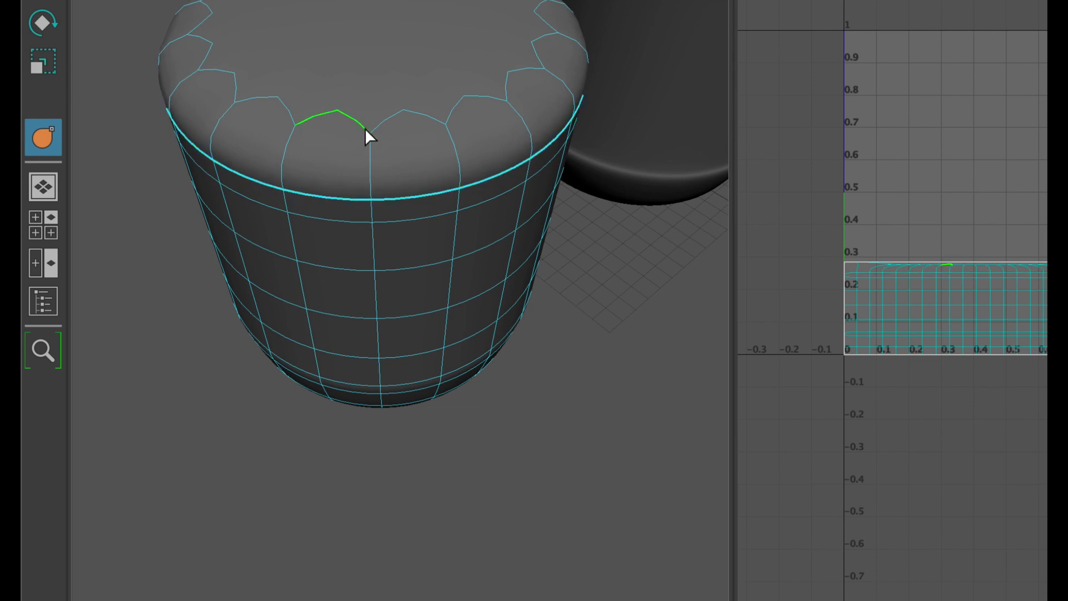
left_click(385, 126)
scroll(416, 124, "down", 5)
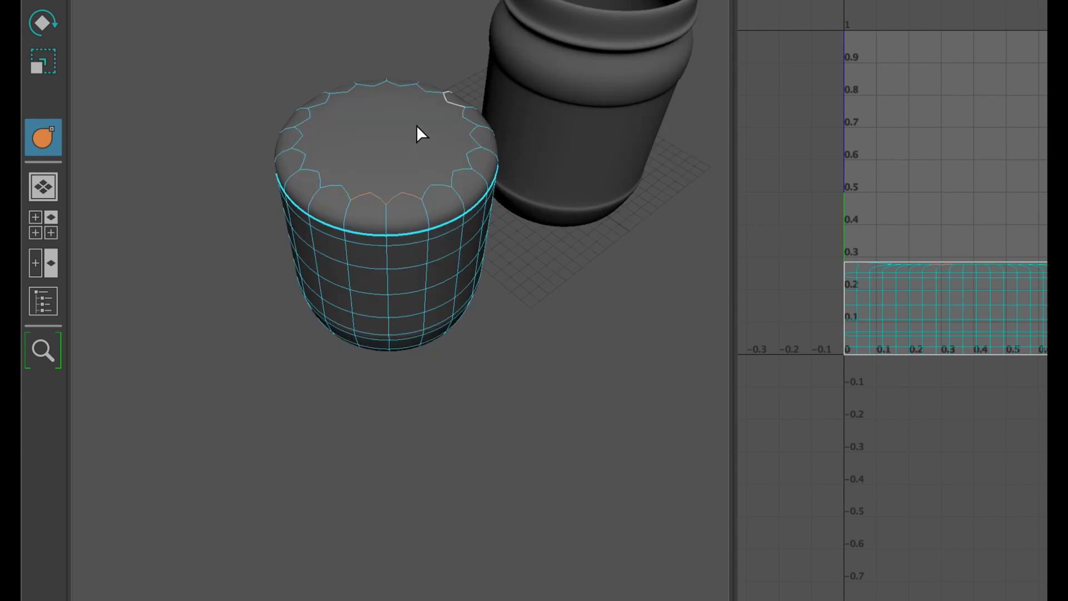
mouse_move(445, 192)
left_mouse_down()
mouse_move(476, 151)
mouse_move(466, 119)
mouse_move(440, 96)
mouse_move(373, 89)
mouse_move(328, 96)
mouse_move(303, 119)
mouse_move(306, 167)
mouse_move(334, 184)
left_mouse_up()
left_click_drag(399, 196, 397, 199)
double_click(380, 195)
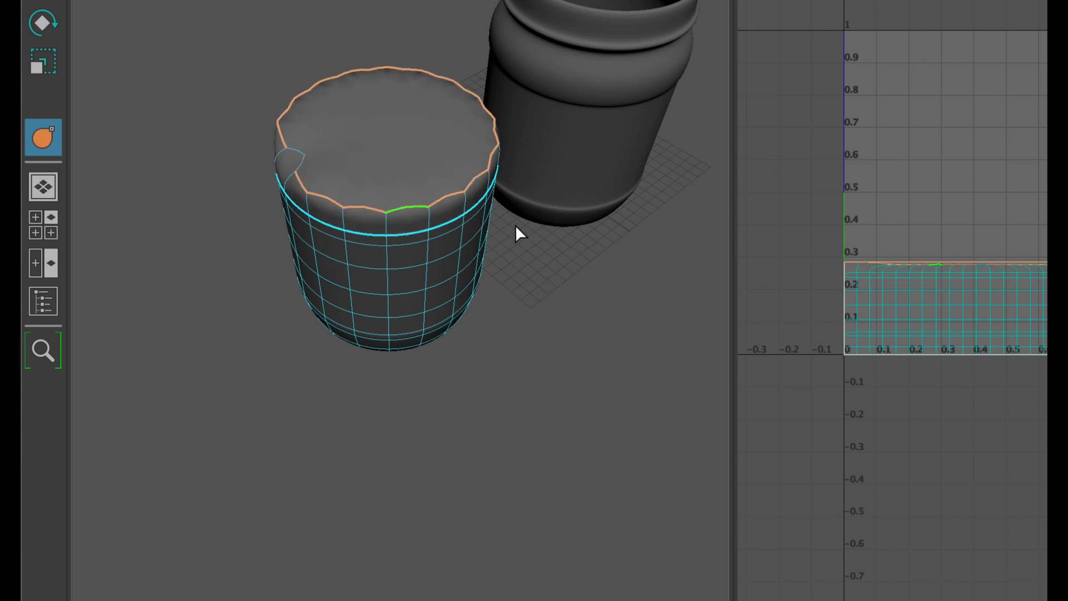
key("ctrl+z")
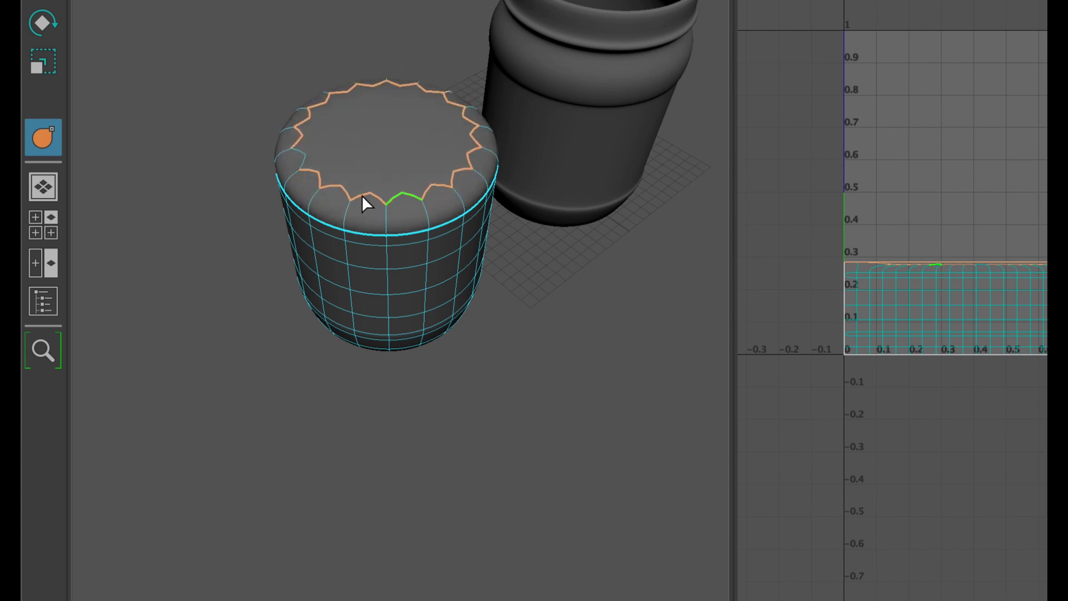
Step: Select the complete edge loop around the cup's top cap, crease it to a sharp round rim, and deselect it
double_click(361, 194, "ctrl")
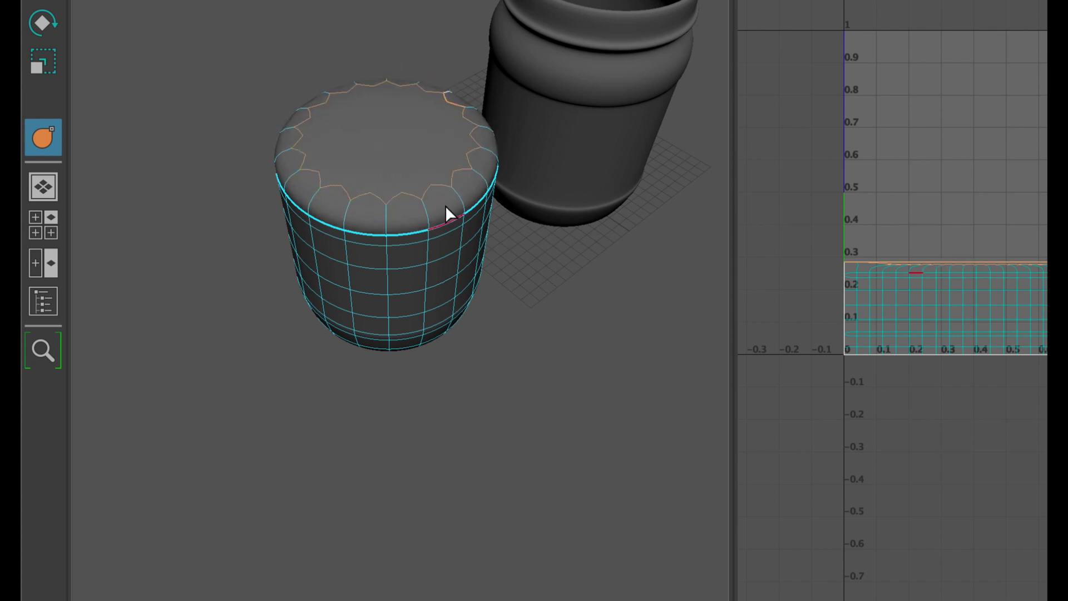
double_click(333, 184)
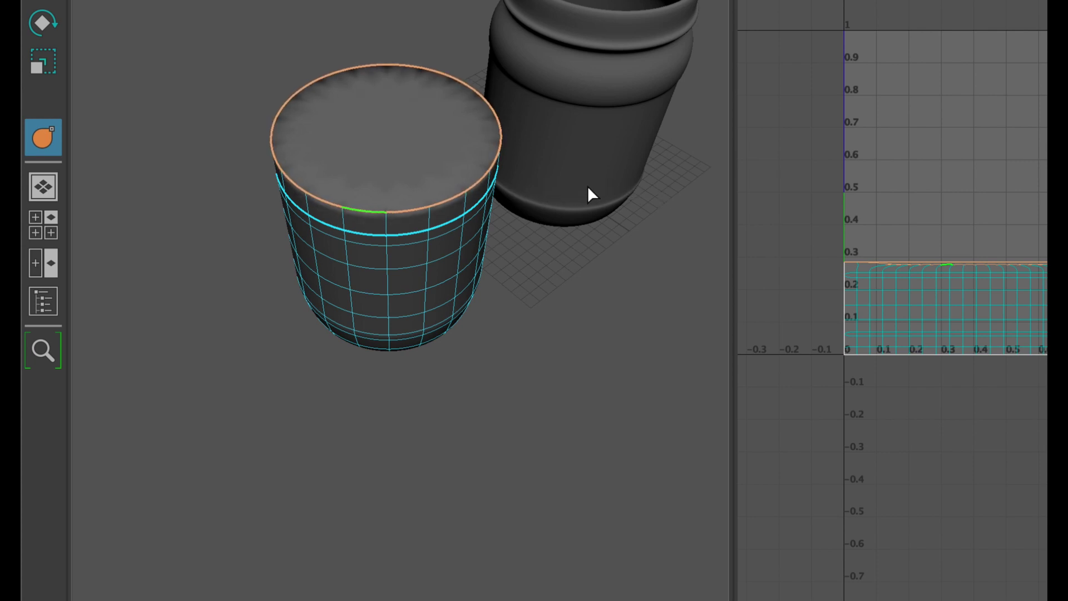
left_click(519, 348)
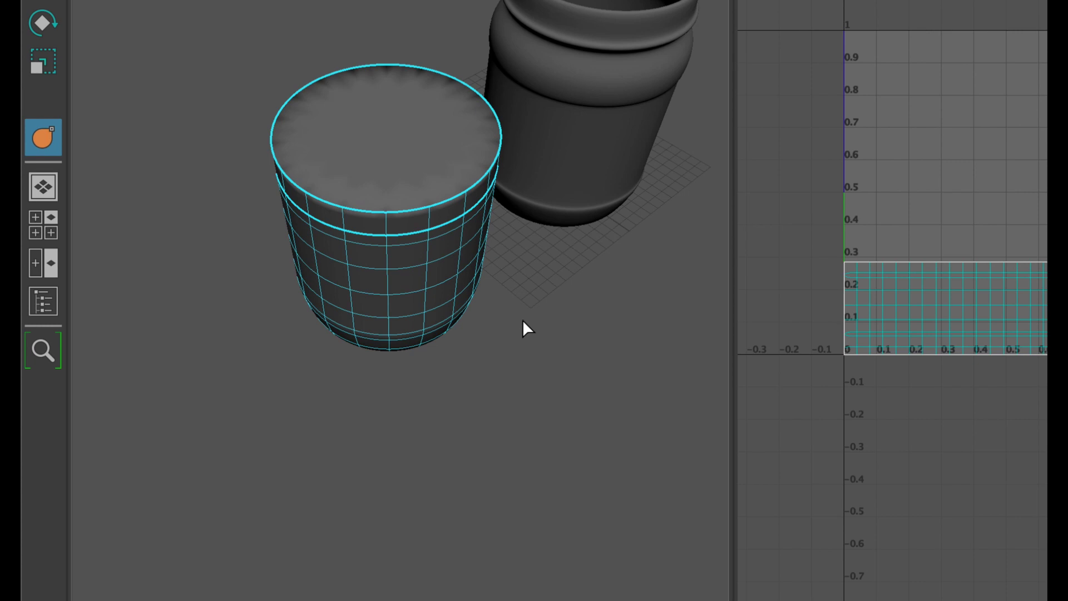
mouse_move(529, 322)
left_mouse_down("alt")
mouse_move(503, 296)
mouse_move(521, 310)
left_mouse_up("alt")
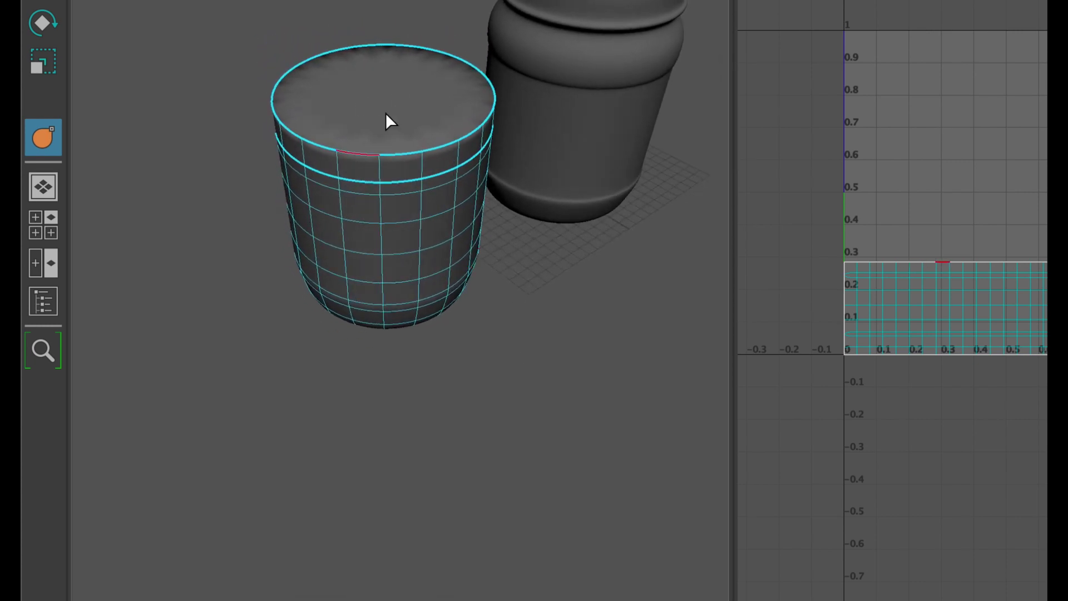
scroll(420, 132, "down", 3)
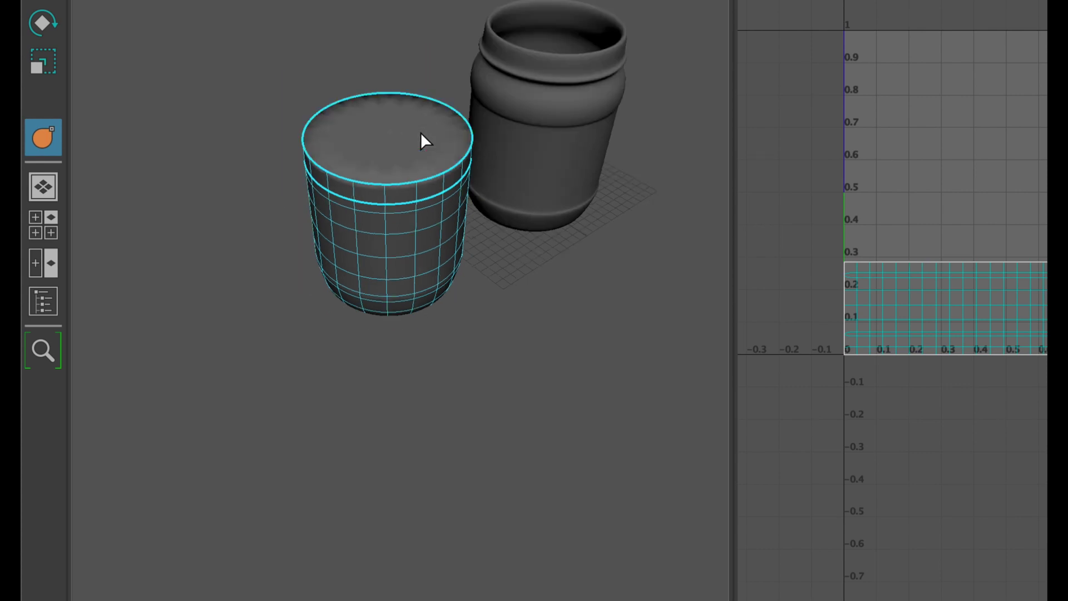
scroll(421, 131, "up", 3)
left_click_drag(421, 132, 432, 202, "alt")
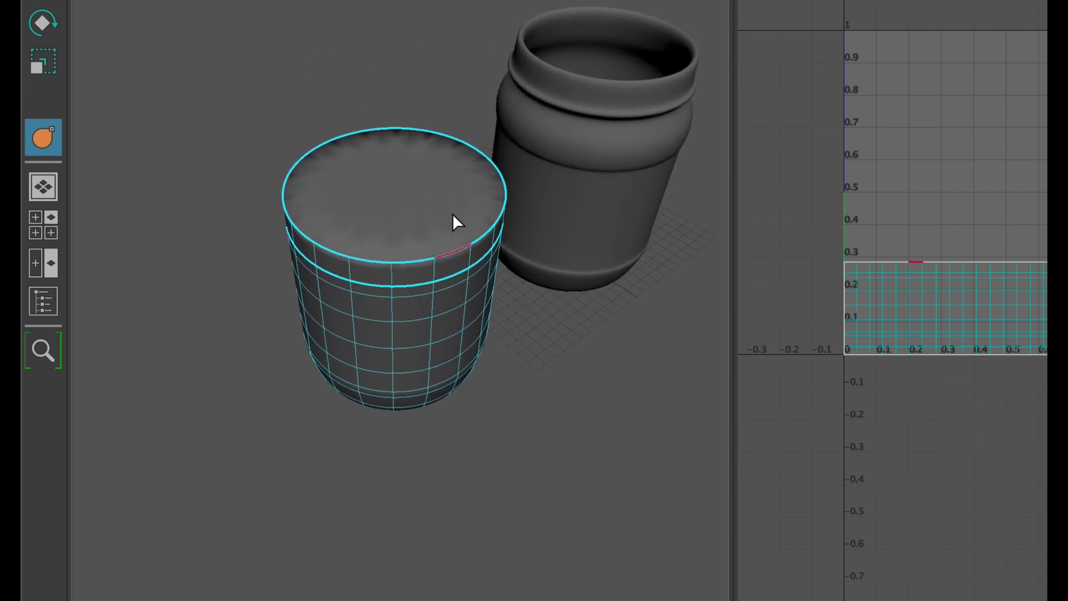
key("q")
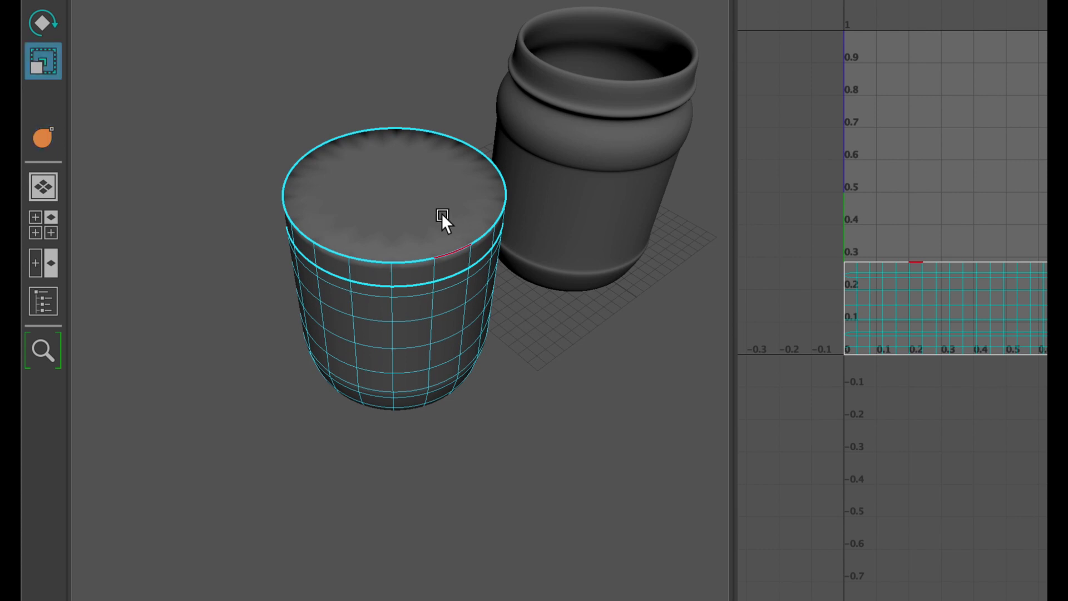
key("w")
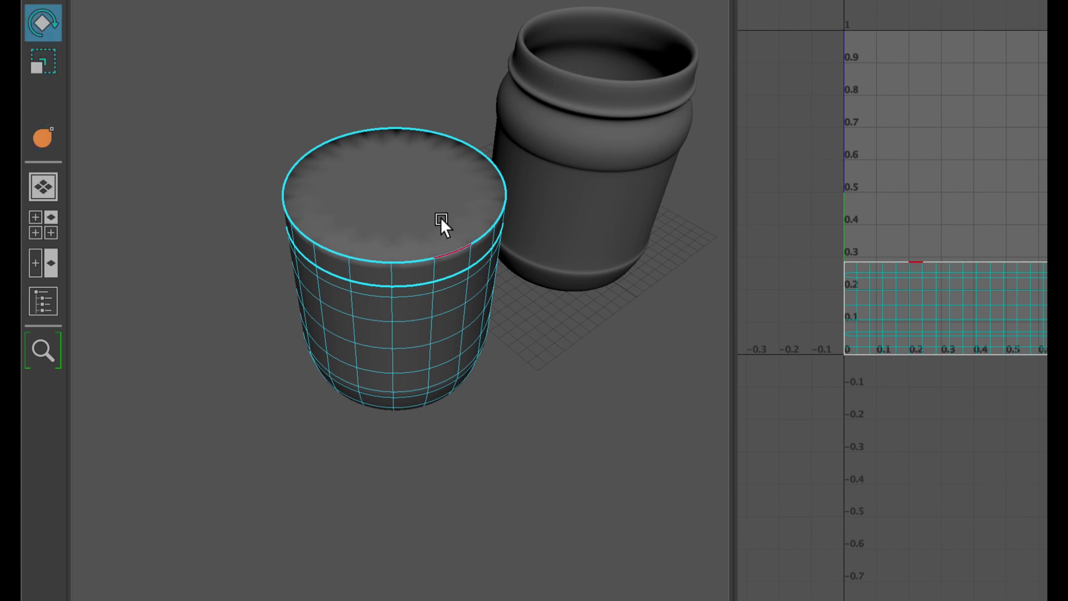
right_click_drag(450, 247, 452, 90)
left_click(452, 253)
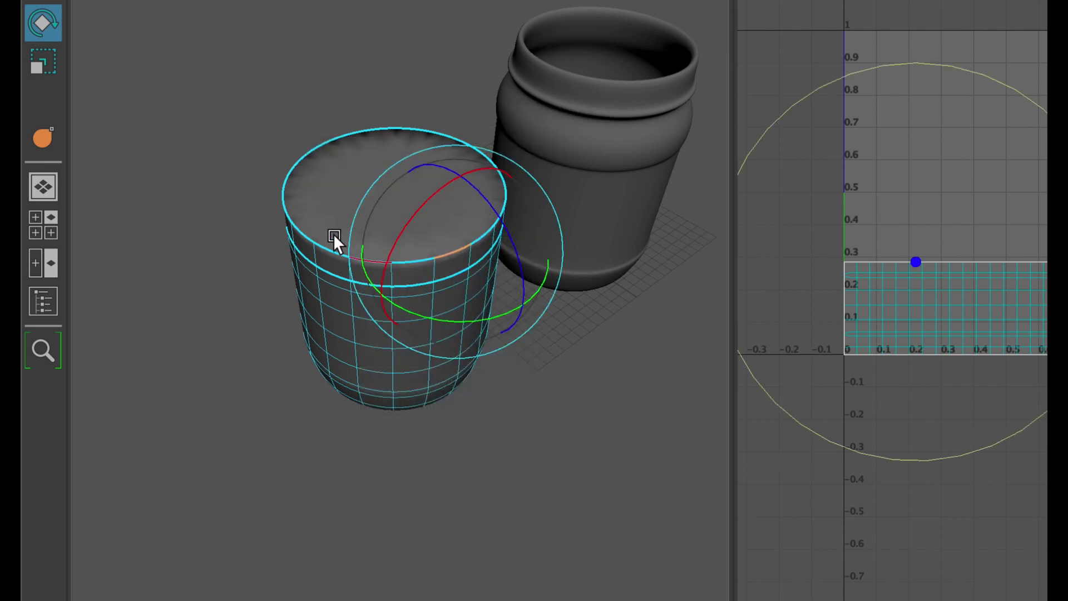
scroll(312, 116, "up", 5)
scroll(313, 116, "down", 4)
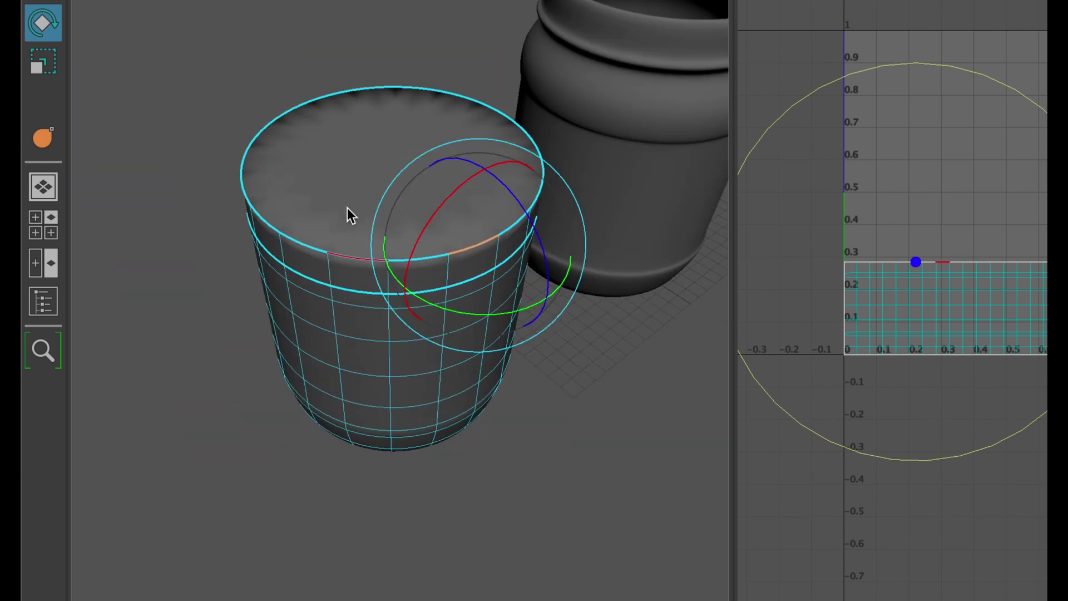
right_click_drag(347, 147, 341, 92)
left_click(286, 231)
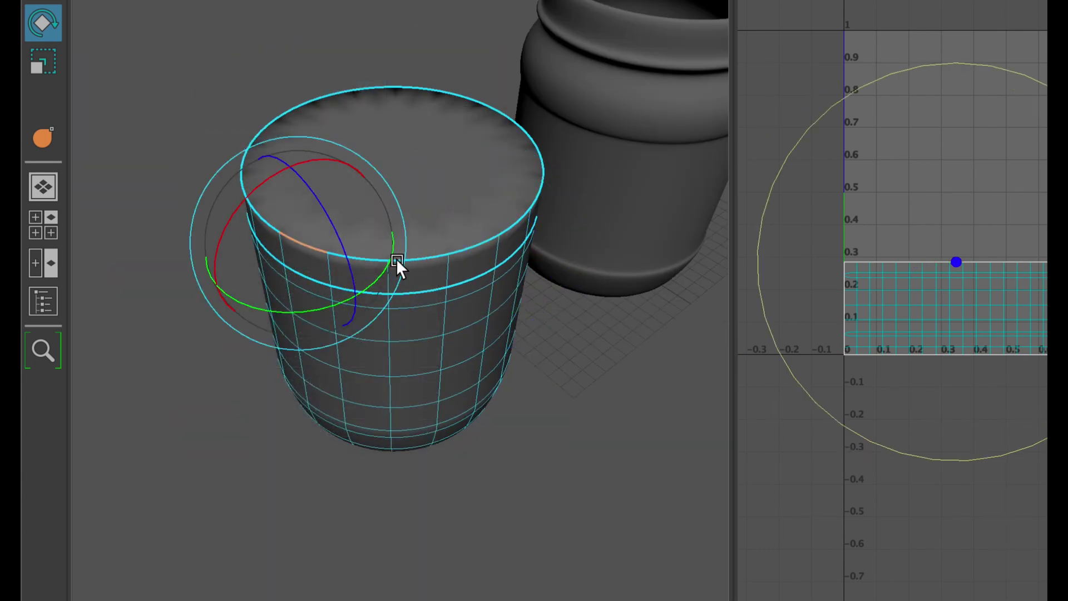
left_click(564, 441)
Step: Select every edge of the ring around the inner cup's top cap, one edge after another
right_click_drag(410, 253, 396, 147)
scroll(396, 147, "down", 5)
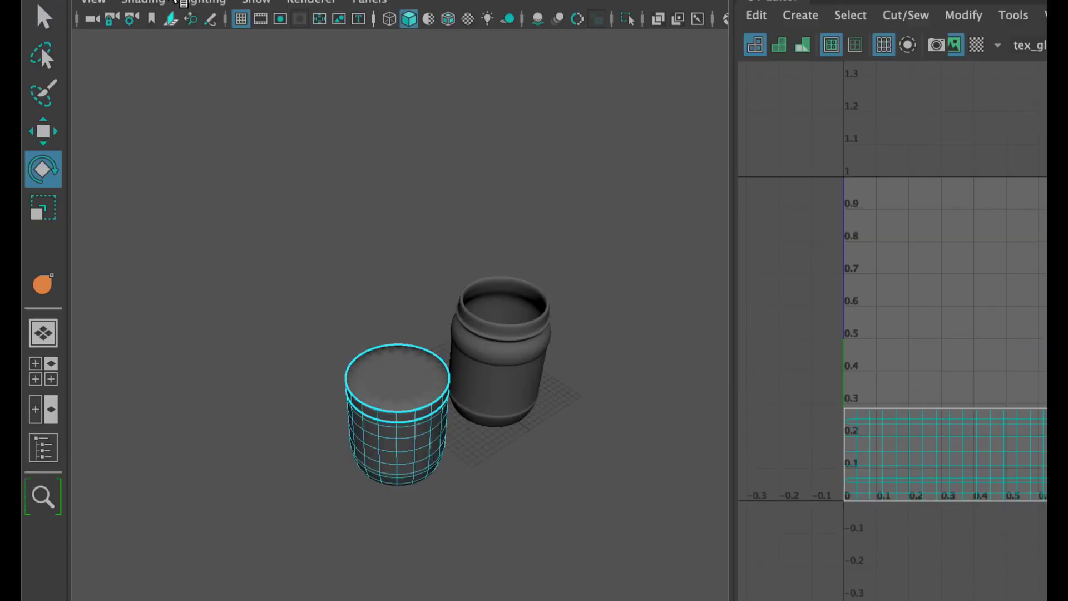
left_click(28, 64)
scroll(476, 579, "up", 5)
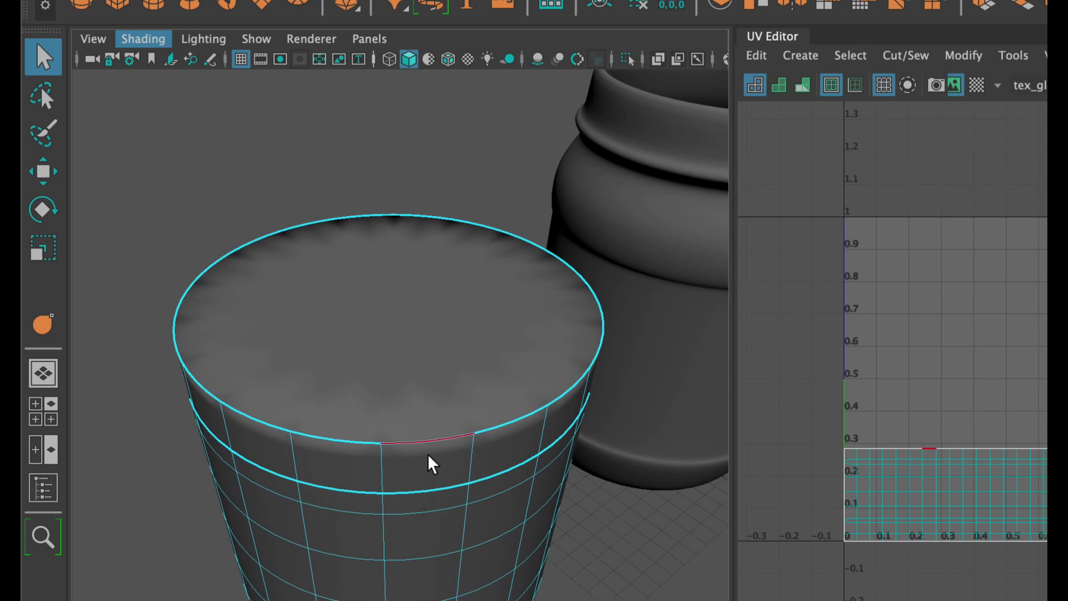
left_click(433, 449)
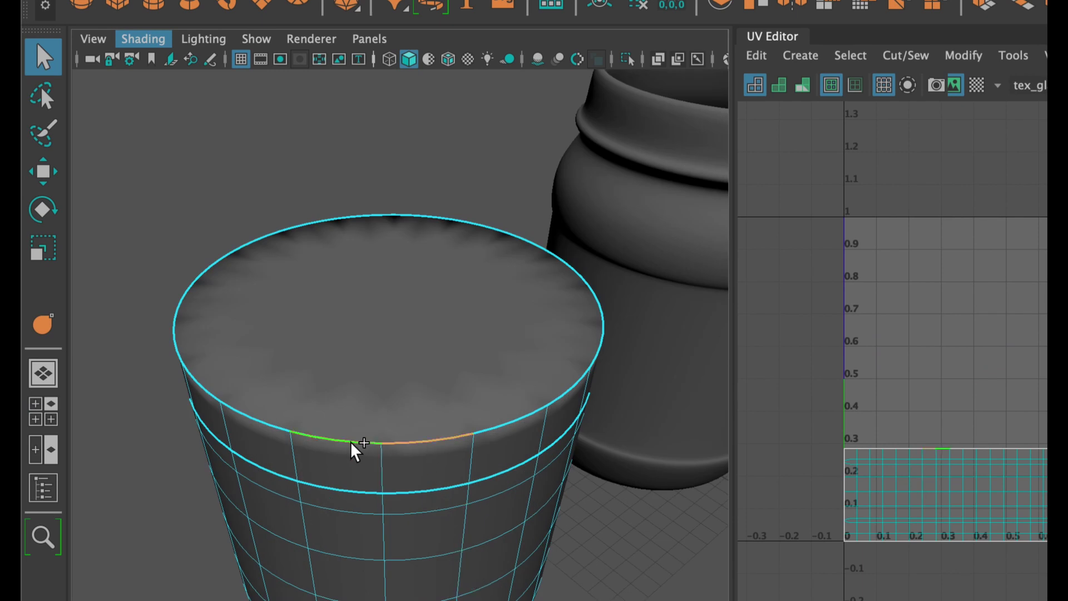
left_click(352, 444, "shift")
left_click(285, 436, "shift")
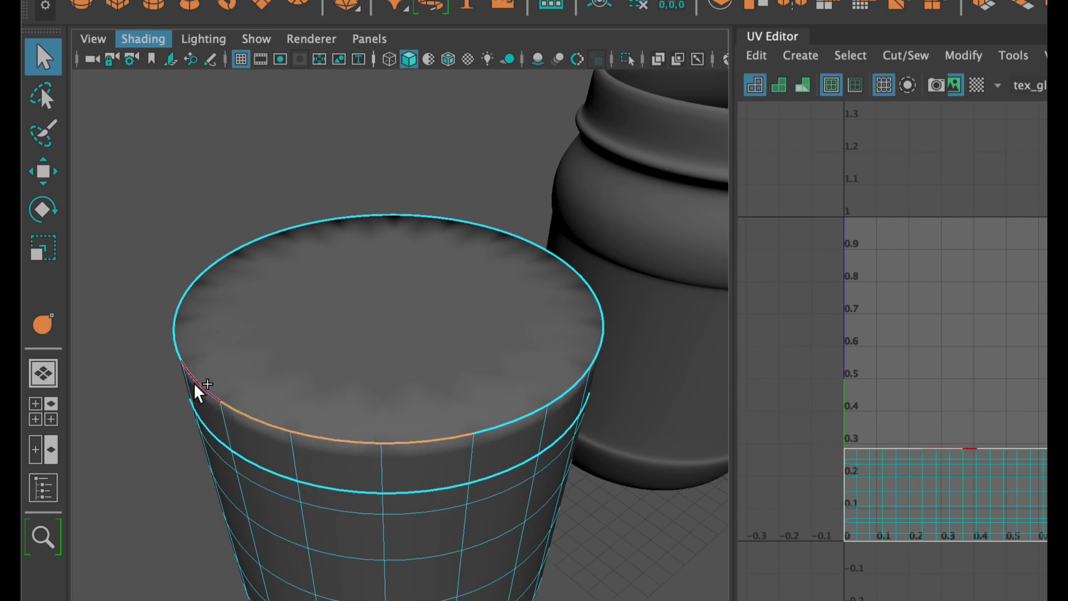
left_click(198, 388, "shift")
left_click(182, 346, "shift")
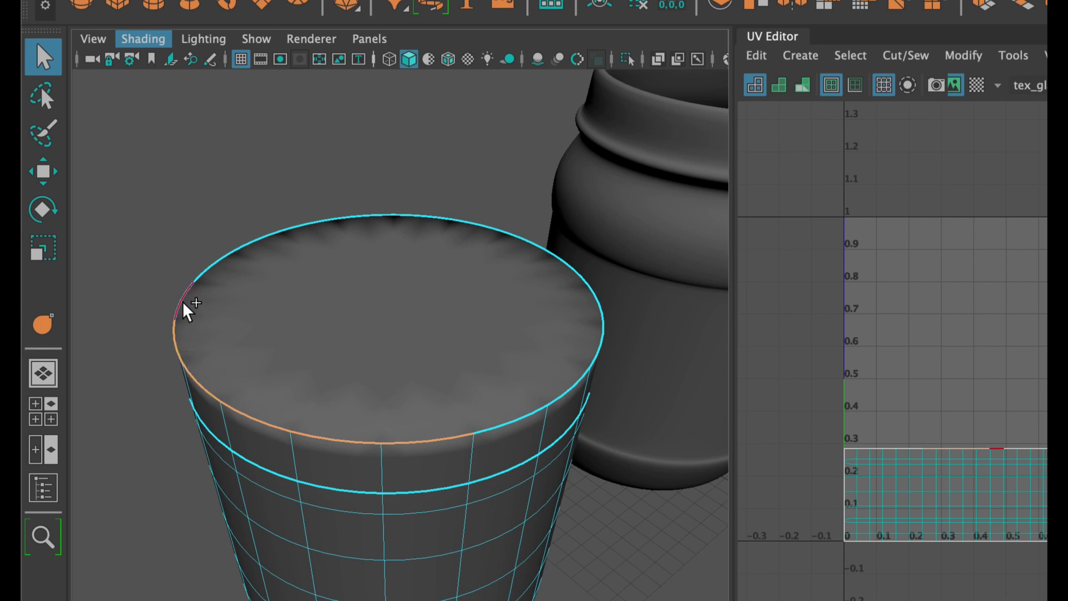
left_click(186, 304, "shift")
left_click(214, 269, "shift")
left_click(253, 248, "shift")
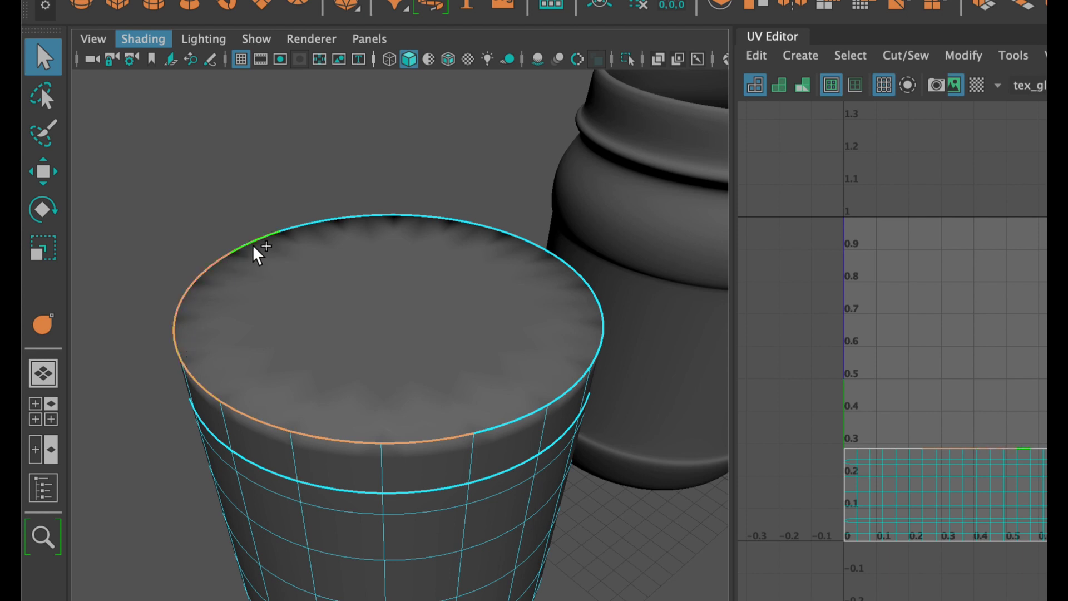
left_click(313, 223, "shift")
left_click(362, 218, "shift")
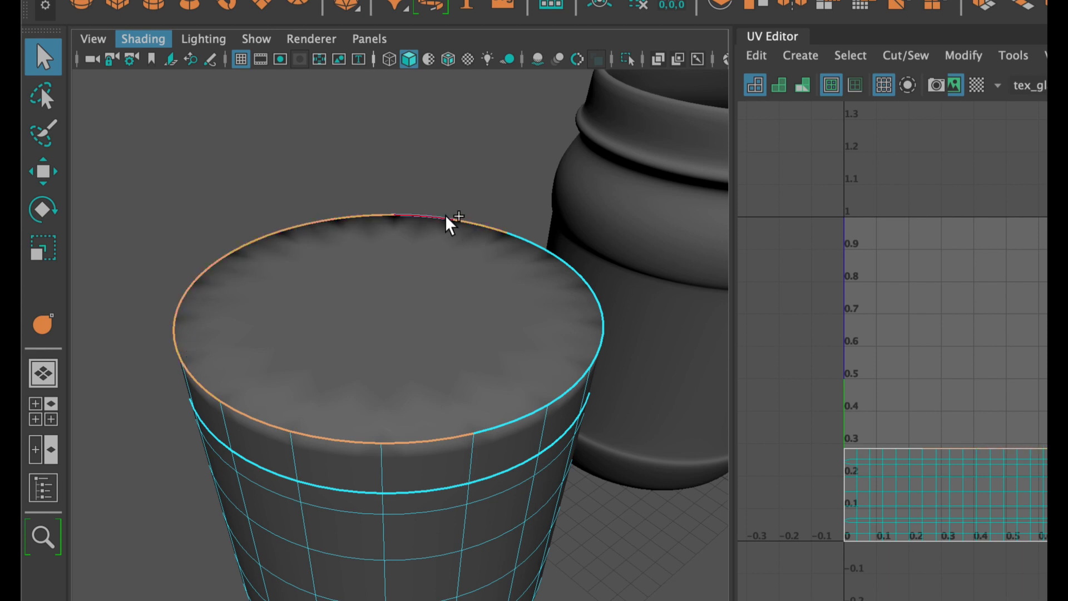
left_click(450, 220, "shift")
left_click(534, 246, "shift")
left_click(573, 269, "shift")
left_click(584, 281, "shift")
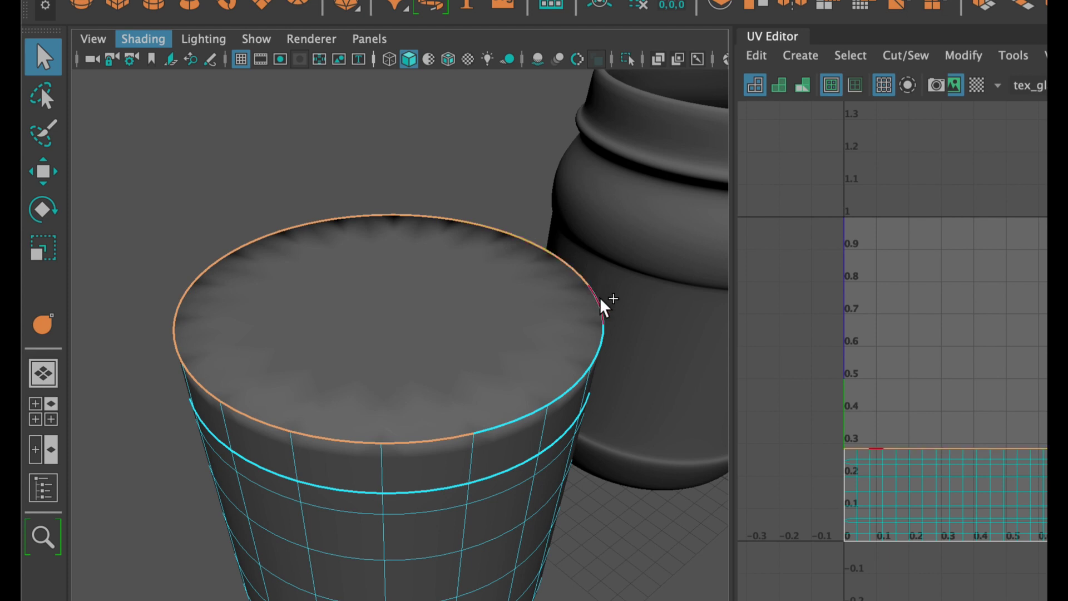
left_click(602, 312, "shift")
left_click(595, 350, "shift")
left_click(570, 392, "shift")
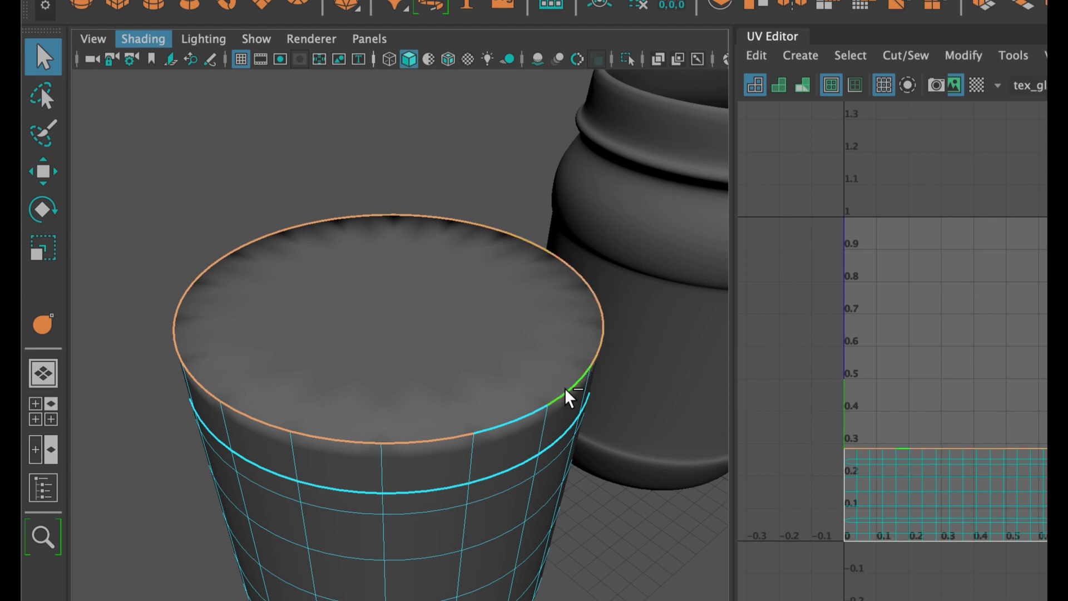
left_click(526, 428, "shift")
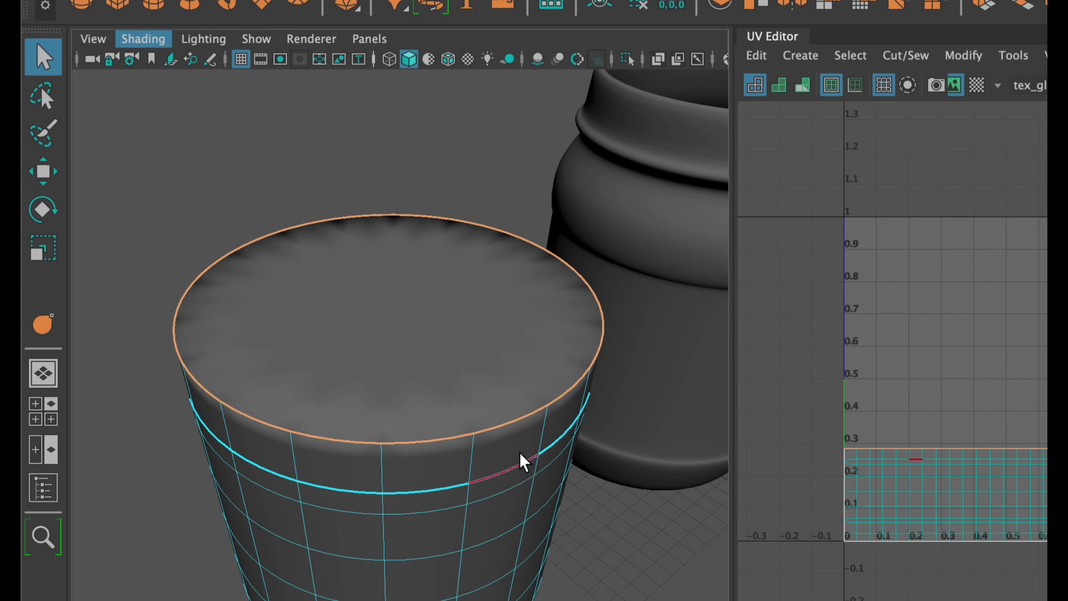
Step: Scale the selected cap ring inward to a small circle and merge it to a single center vertex
key("r")
left_click_drag(389, 303, 162, 333)
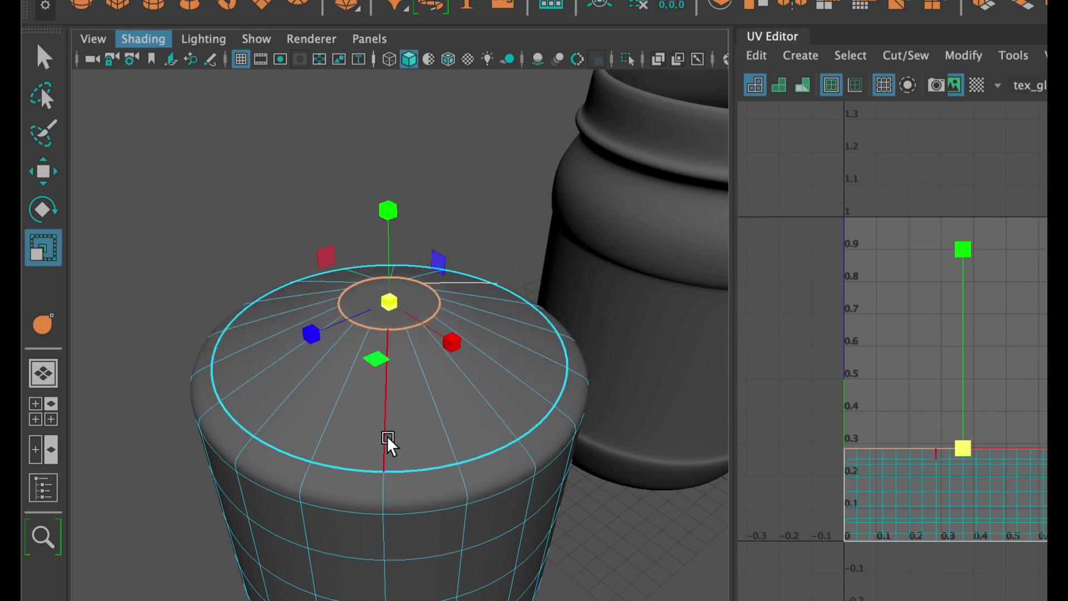
scroll(388, 440, "down", 3)
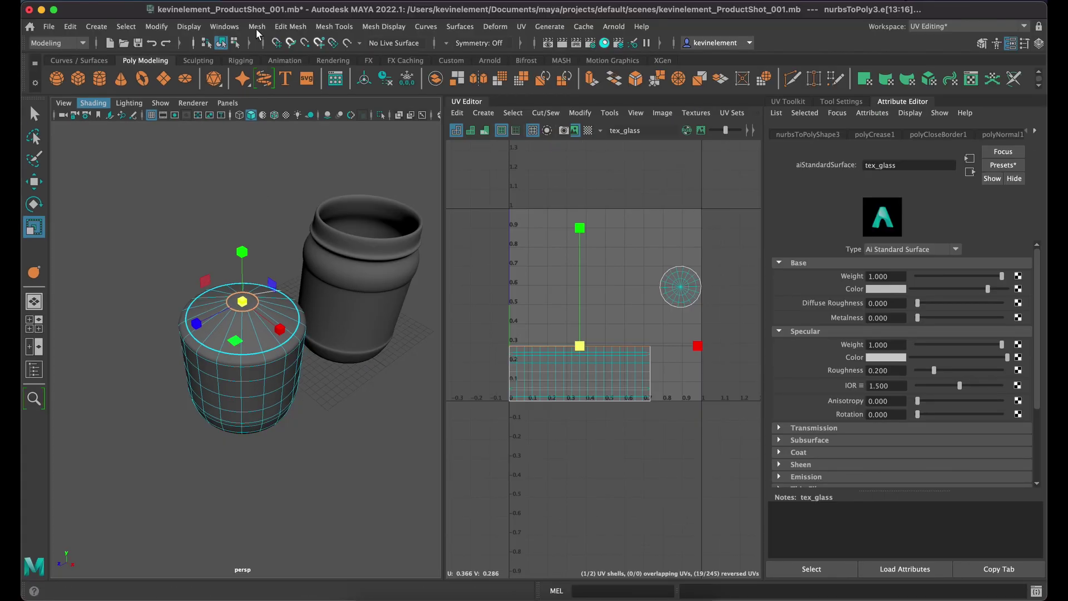
left_click(284, 24)
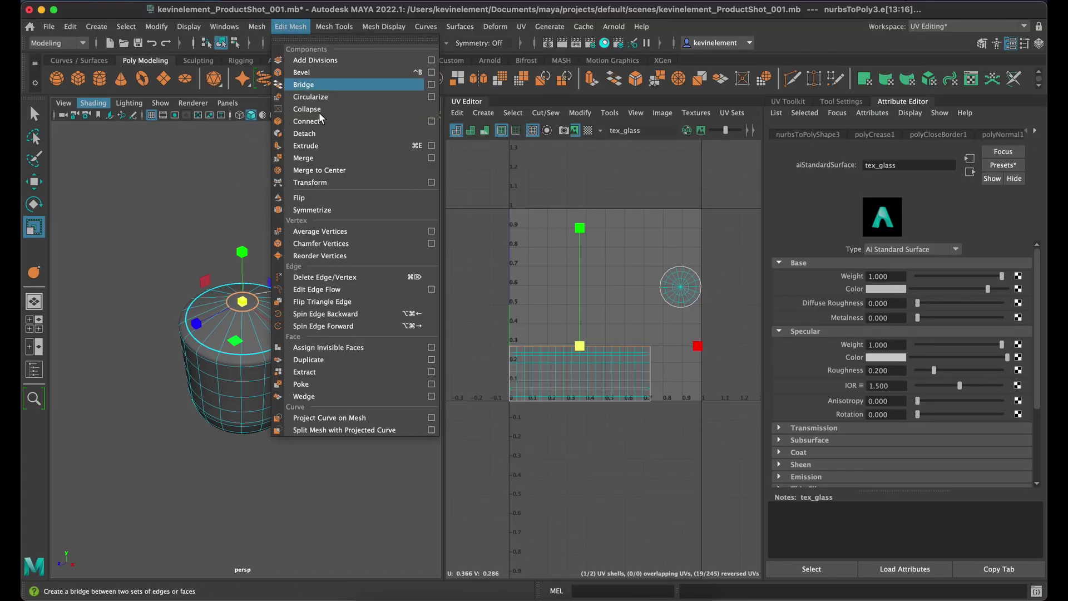
left_click(327, 169)
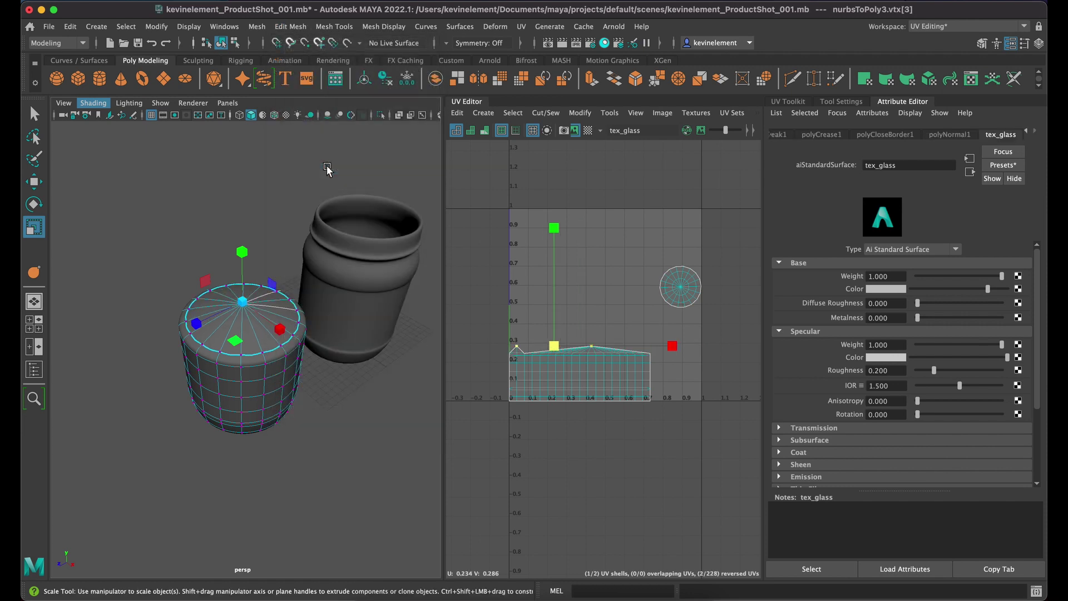
scroll(246, 292, "up", 5)
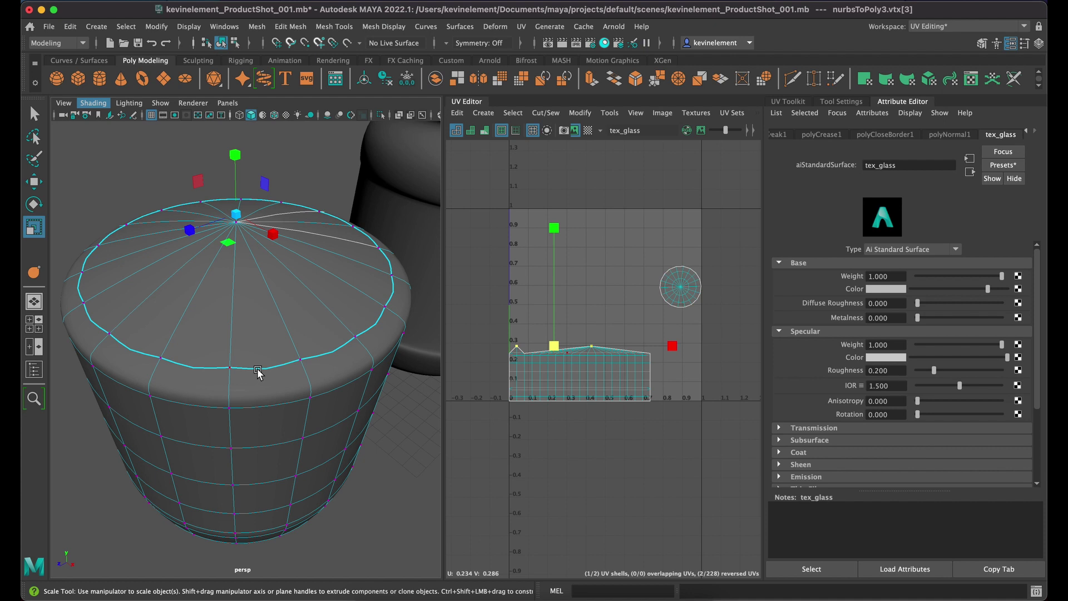
Step: Lower the cap's center vertex until it is level with the surrounding rim, and deselect it
key("w")
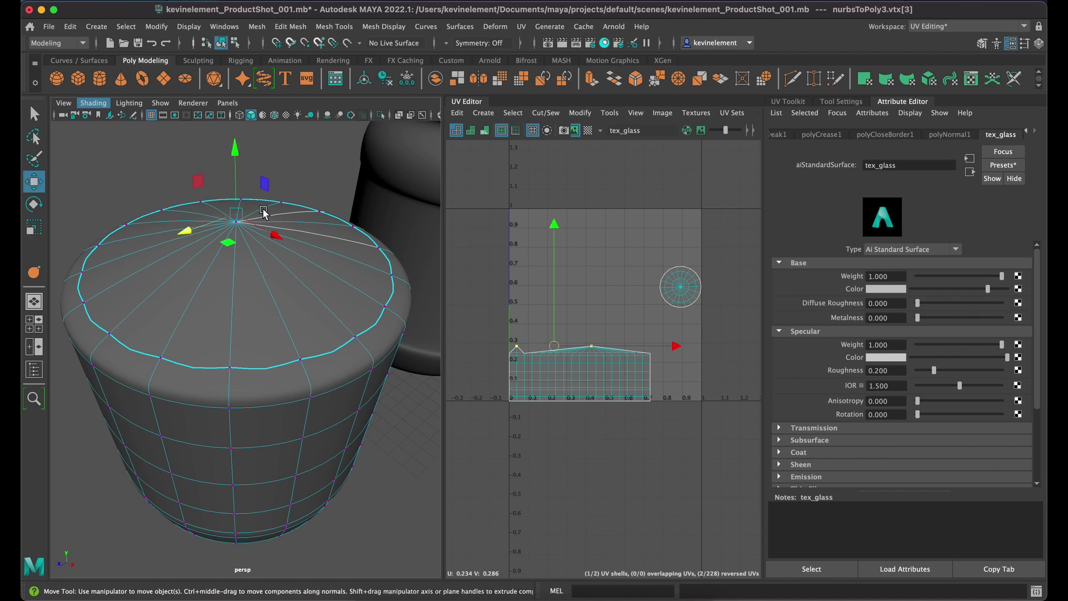
left_click_drag(234, 160, 236, 218)
left_click_drag(236, 213, 235, 221)
left_click(393, 423)
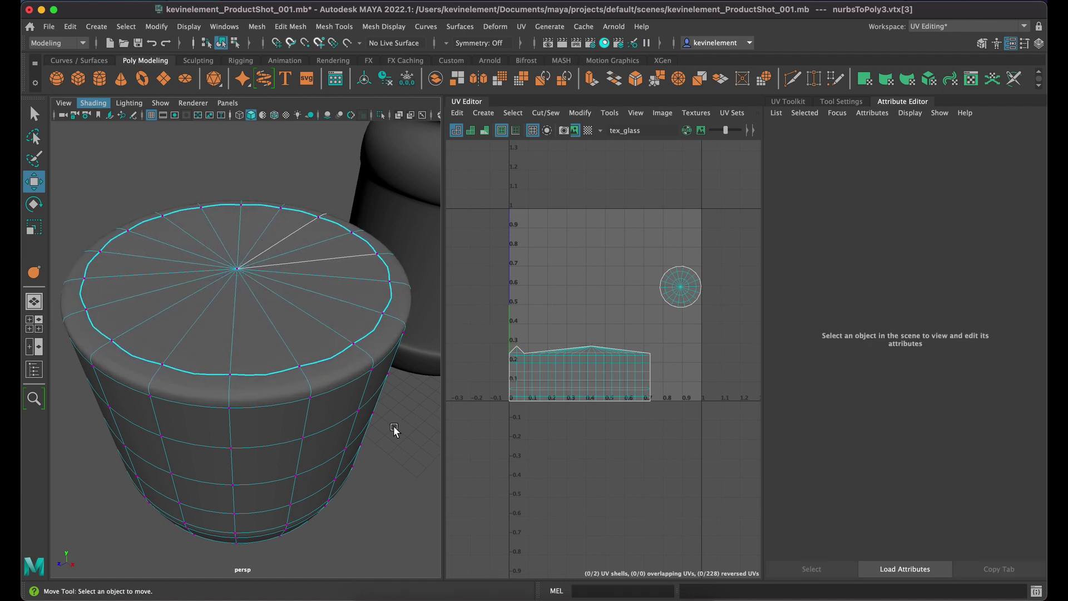
Step: Select the inner cup as a whole object, assign it a new aiStandardSurface material, and name the material tex_peanutButter
left_click(298, 365)
right_click_drag(299, 368, 466, 427)
right_click_drag(410, 406, 410, 406)
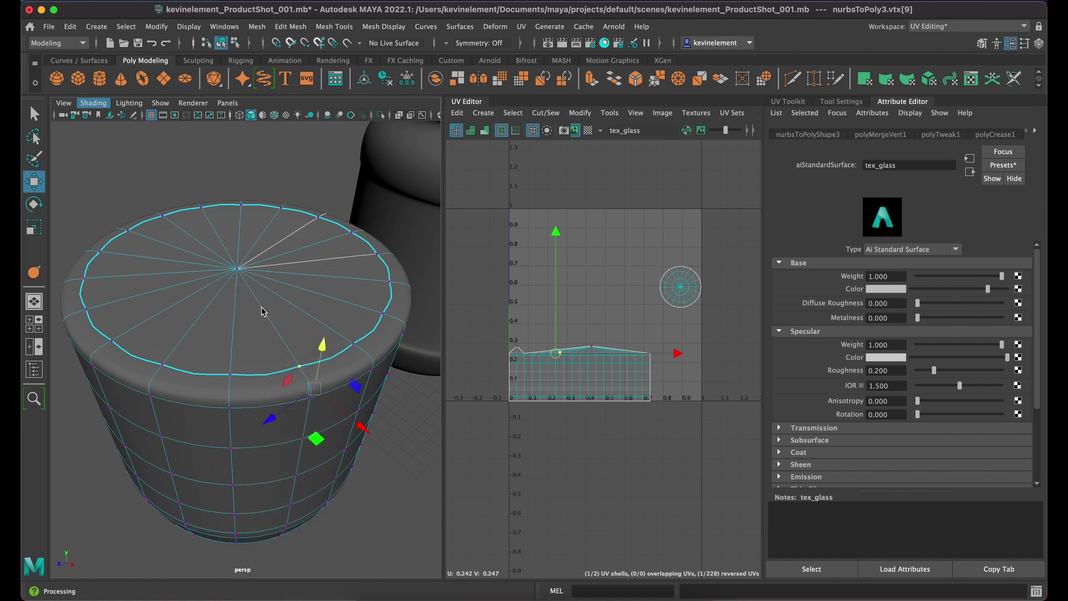
right_click_drag(257, 276, 314, 264)
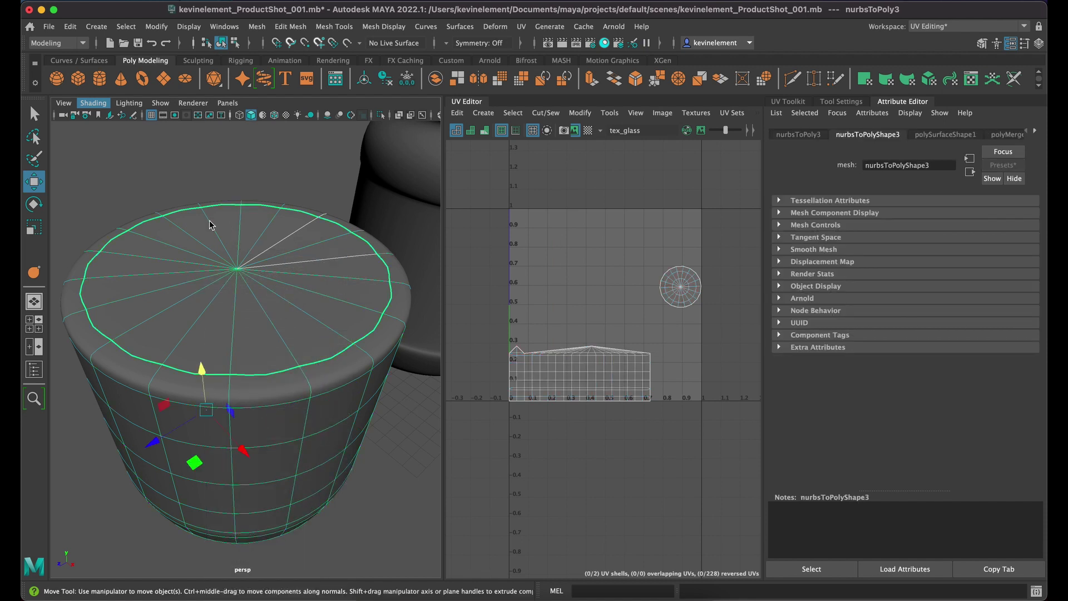
right_click_drag(209, 221, 258, 286)
scroll(248, 282, "down", 4)
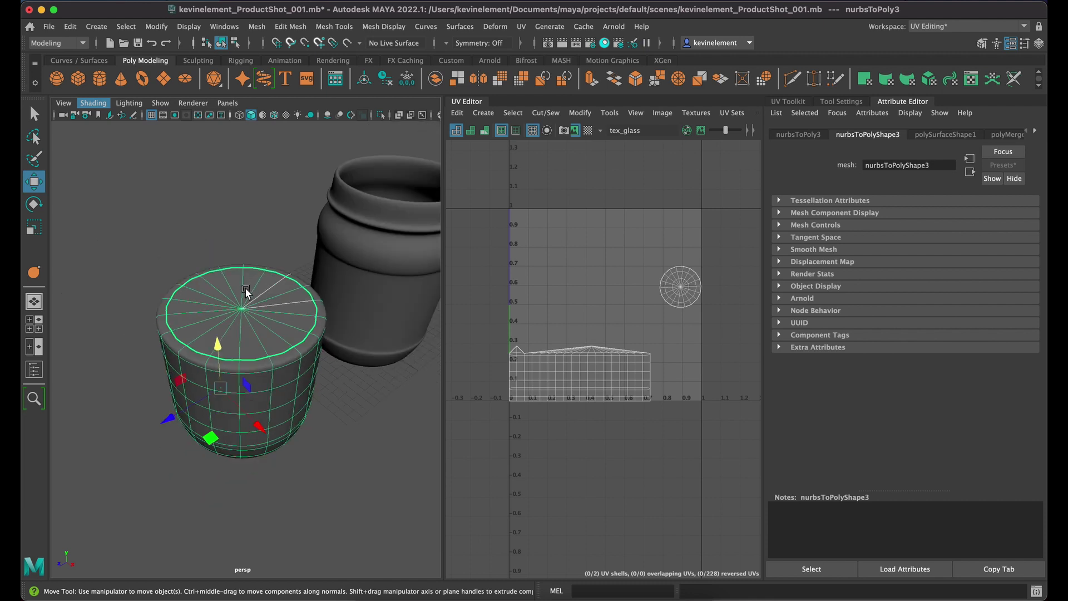
right_click_drag(248, 284, 257, 575)
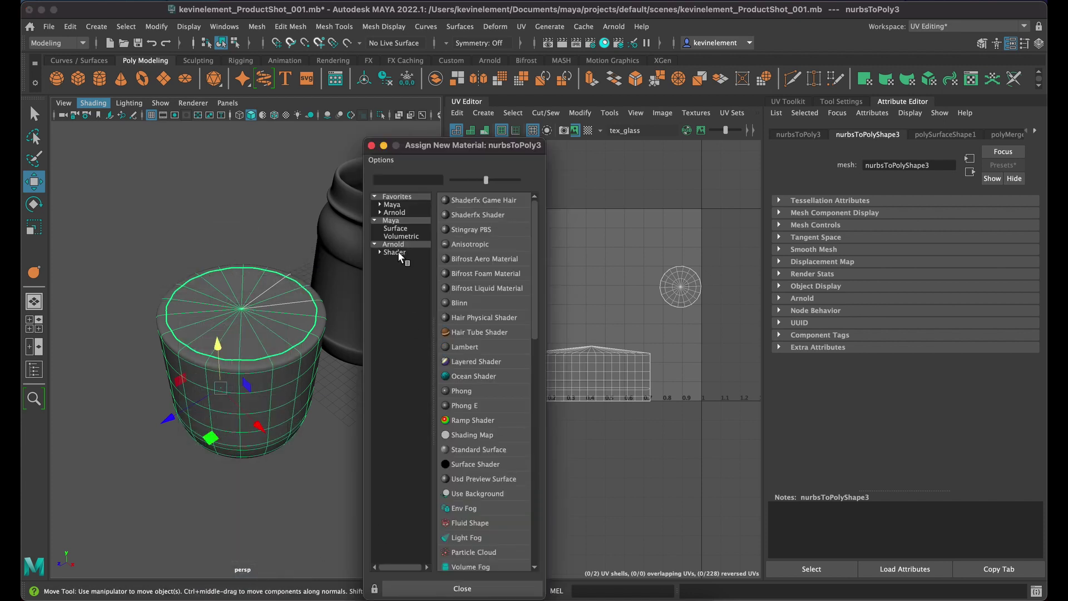
left_click(395, 252)
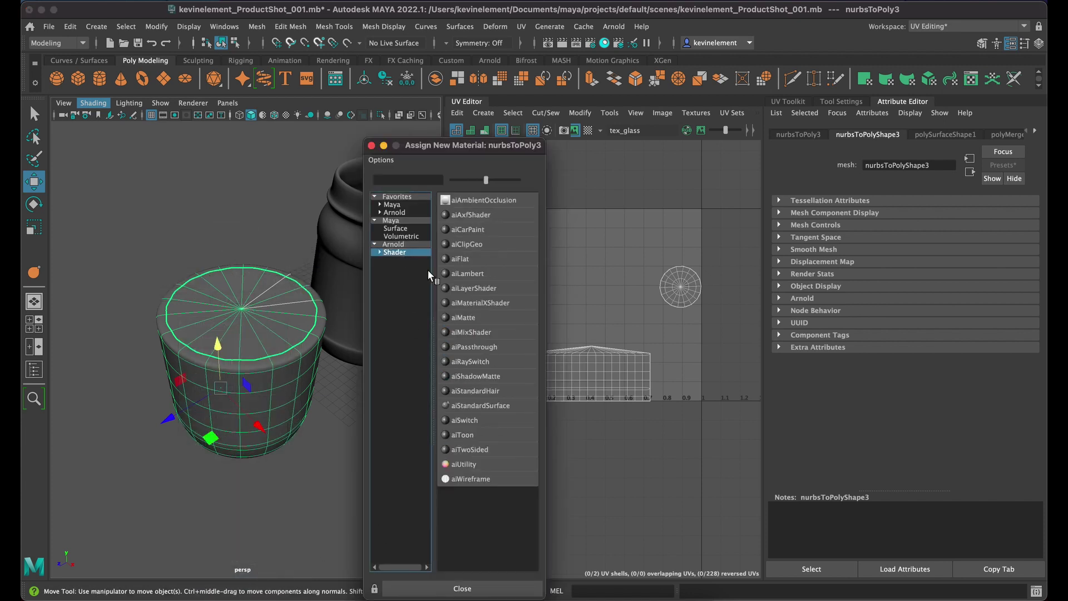
left_click(484, 404)
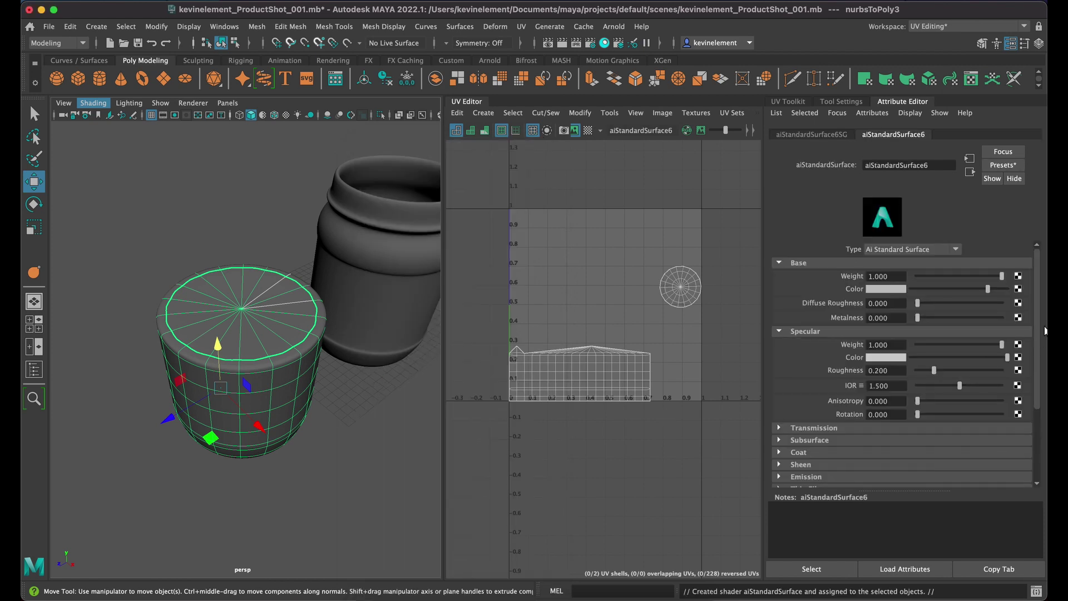
double_click(921, 163)
type("tex_peanutButter")
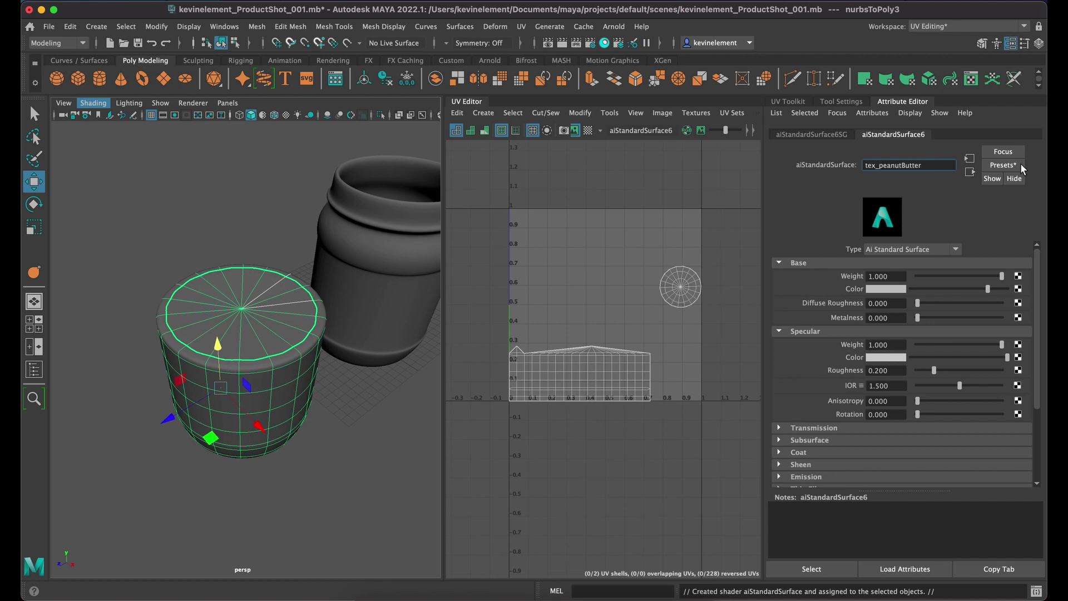
Step: Set the tex_peanutButter base color to a peanut-butter brown-orange and deselect the cup
left_click(896, 291)
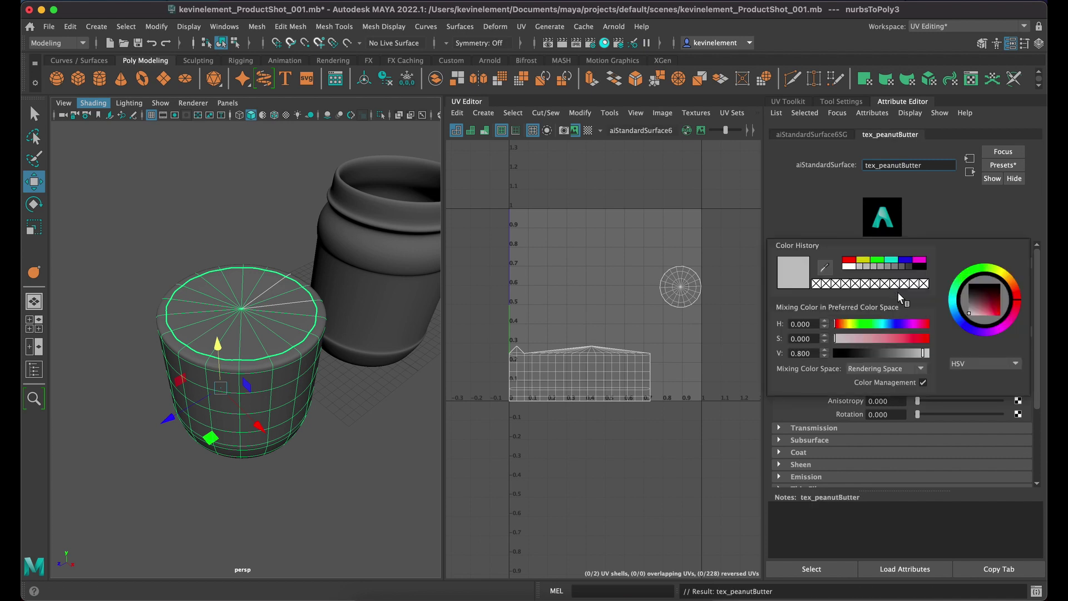
left_click(997, 301)
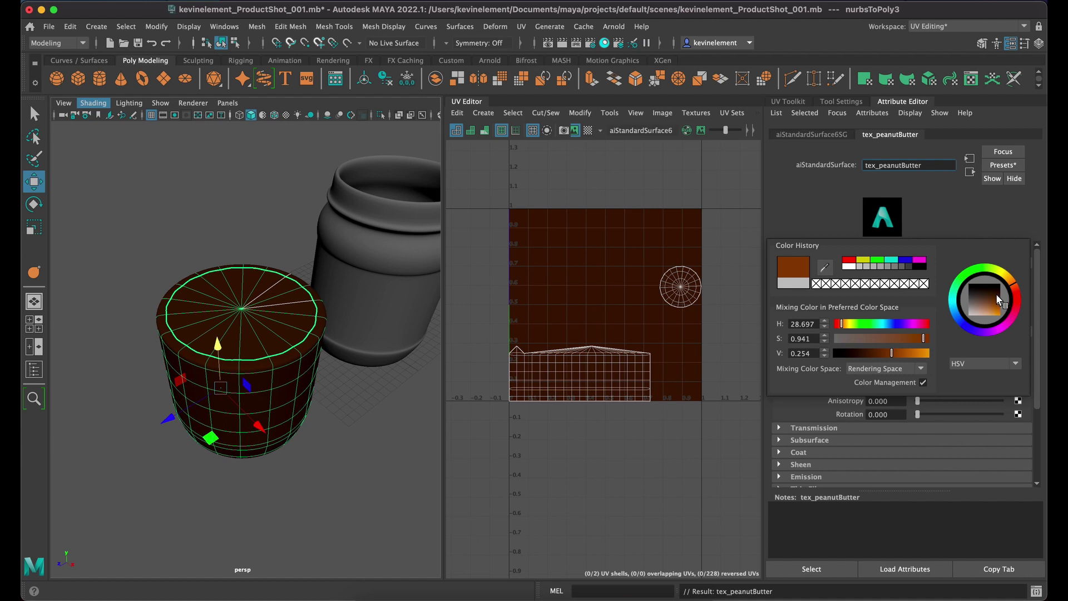
left_click_drag(996, 299, 992, 311)
left_click(362, 425)
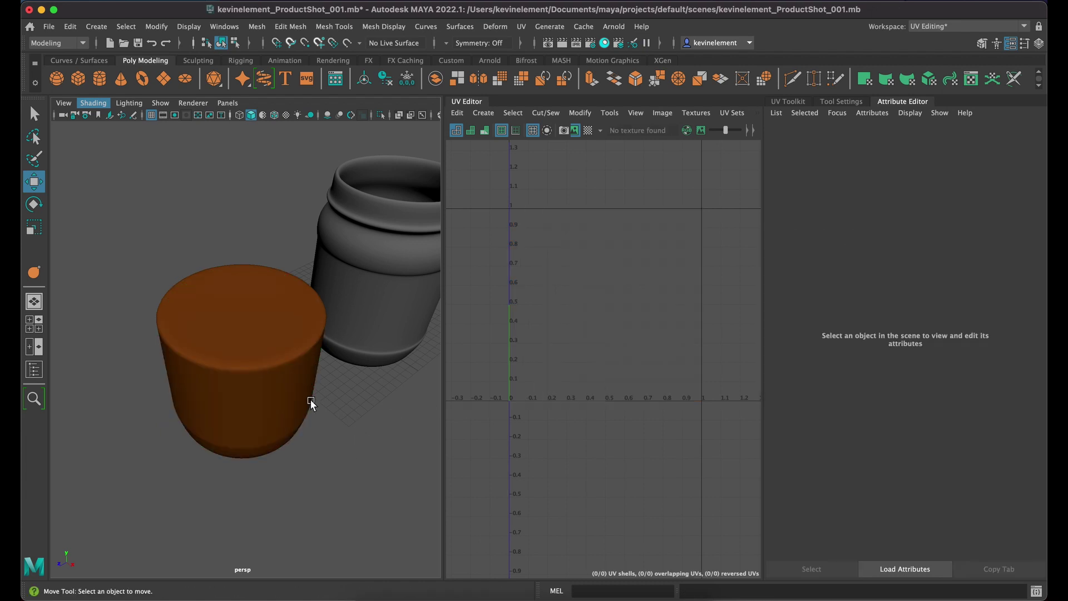
left_click(297, 385)
left_click(383, 432)
scroll(381, 432, "down", 5)
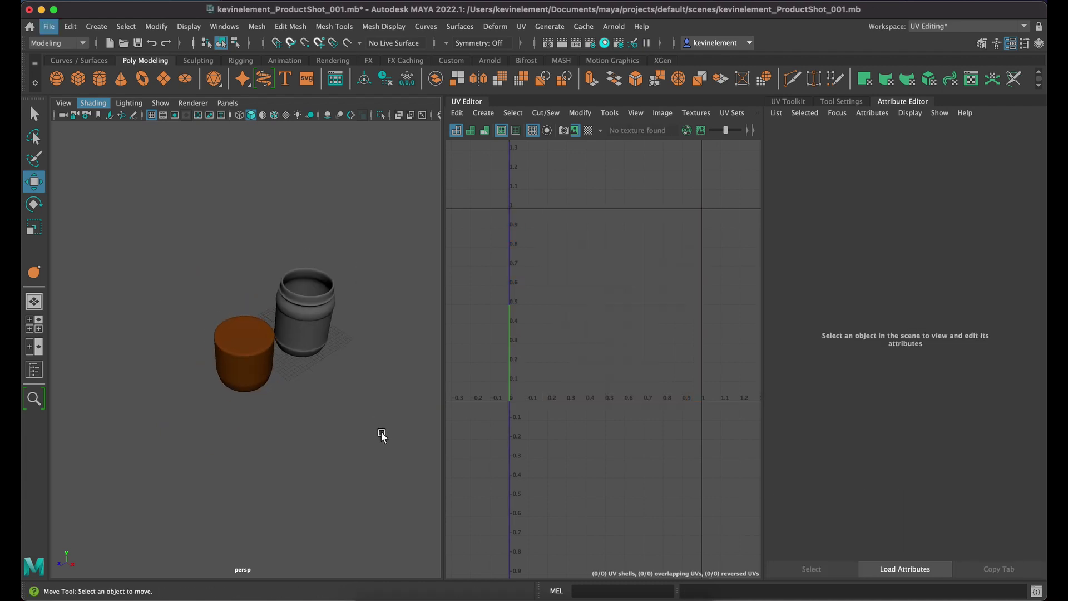
Step: Move the peanut butter mesh along the Z axis into the glass jar
left_click(254, 366)
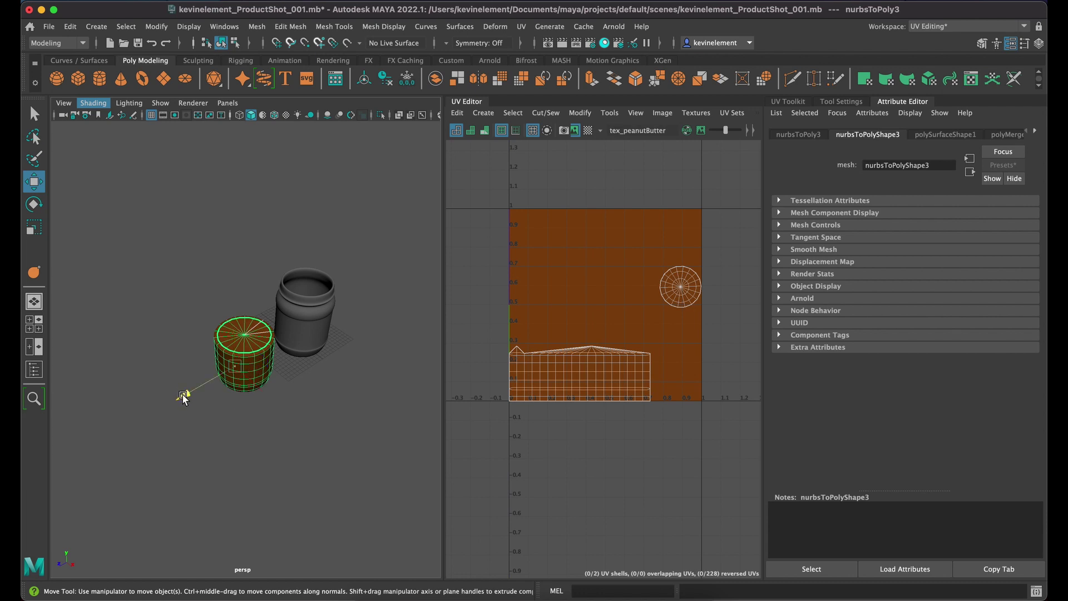
left_click_drag(183, 396, 251, 372)
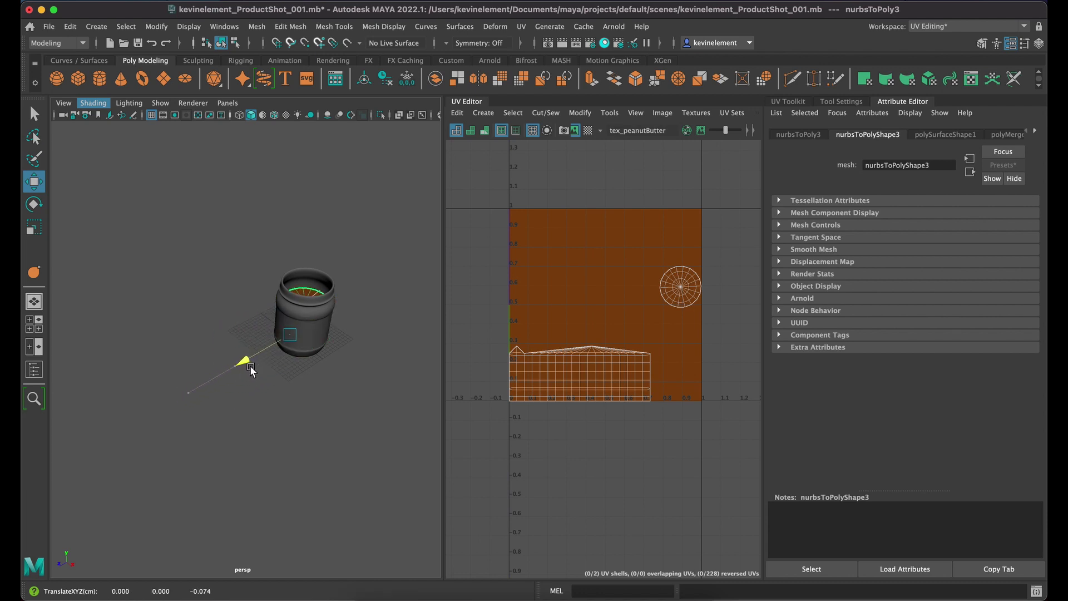
scroll(254, 364, "up", 5)
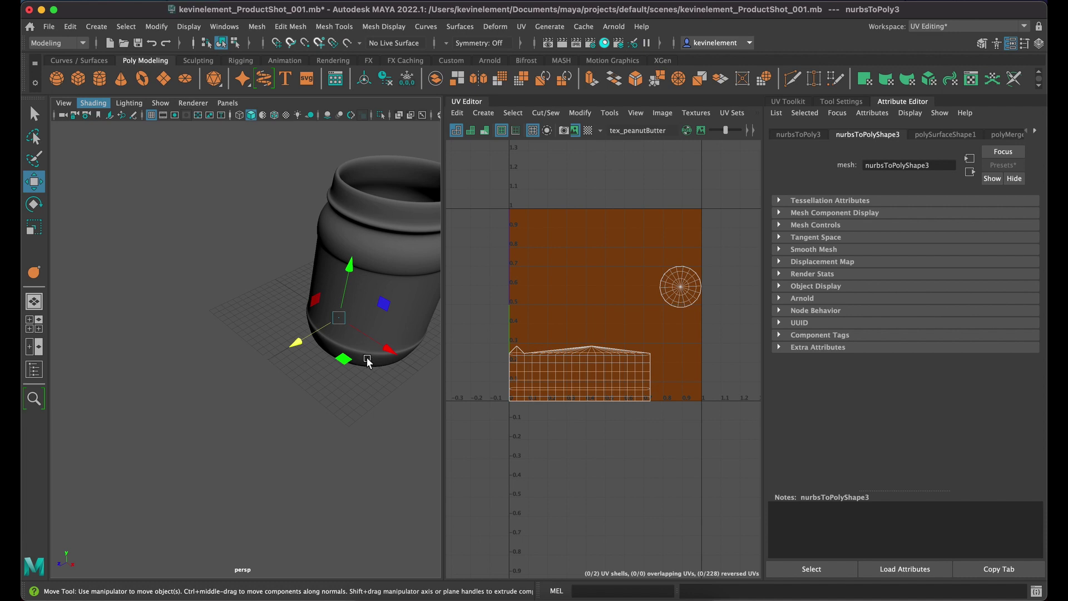
Step: Slide the glass jar away along the X axis to uncover the peanut butter mesh, and move that mesh forward along Z
left_click(367, 359)
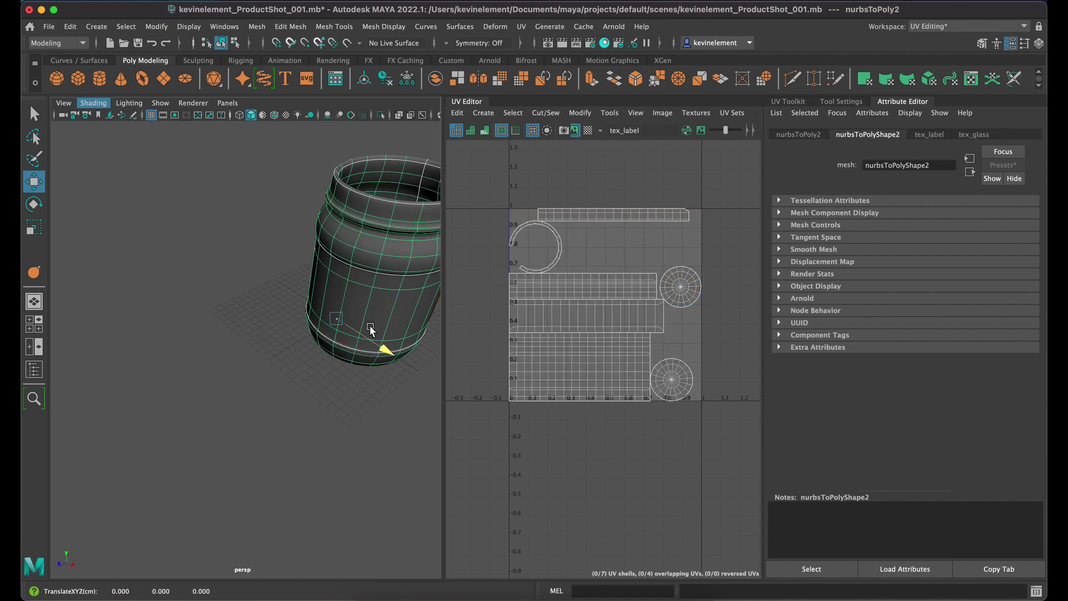
left_click_drag(369, 324, 244, 247)
left_click(370, 346)
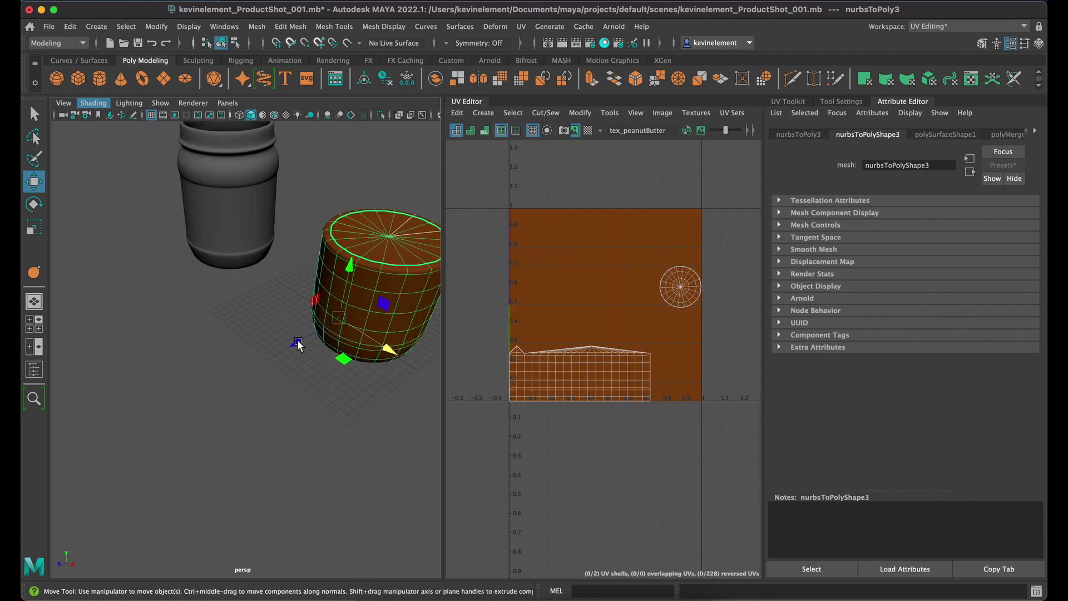
left_click_drag(298, 345, 269, 362)
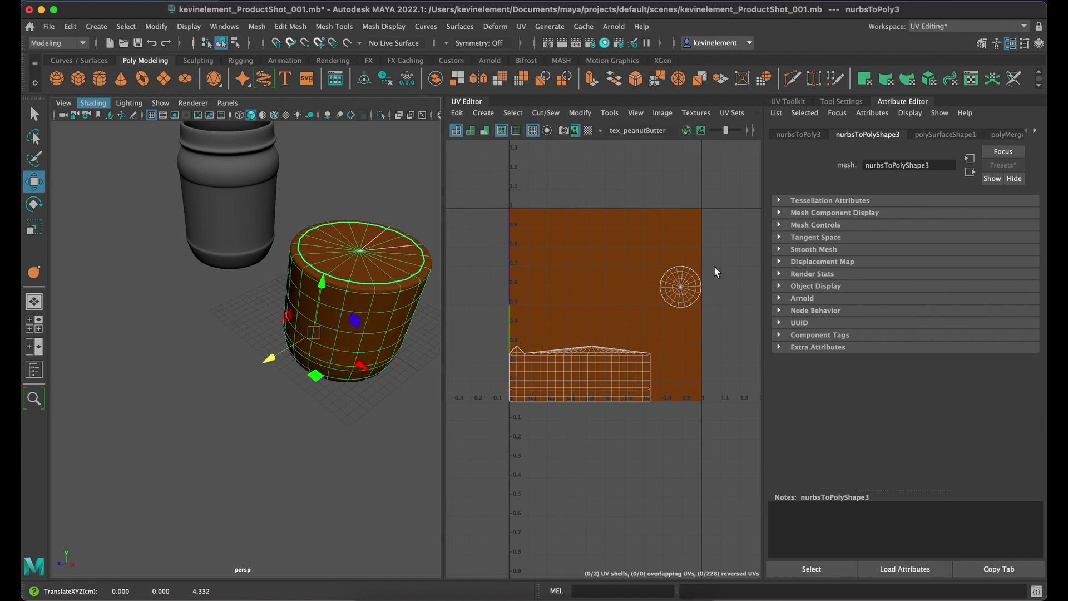
Step: Switch to the General workspace and collapse the UV Toolkit, UV Editor, Outliner and Attribute Editor to enlarge the viewport
left_click(1023, 25)
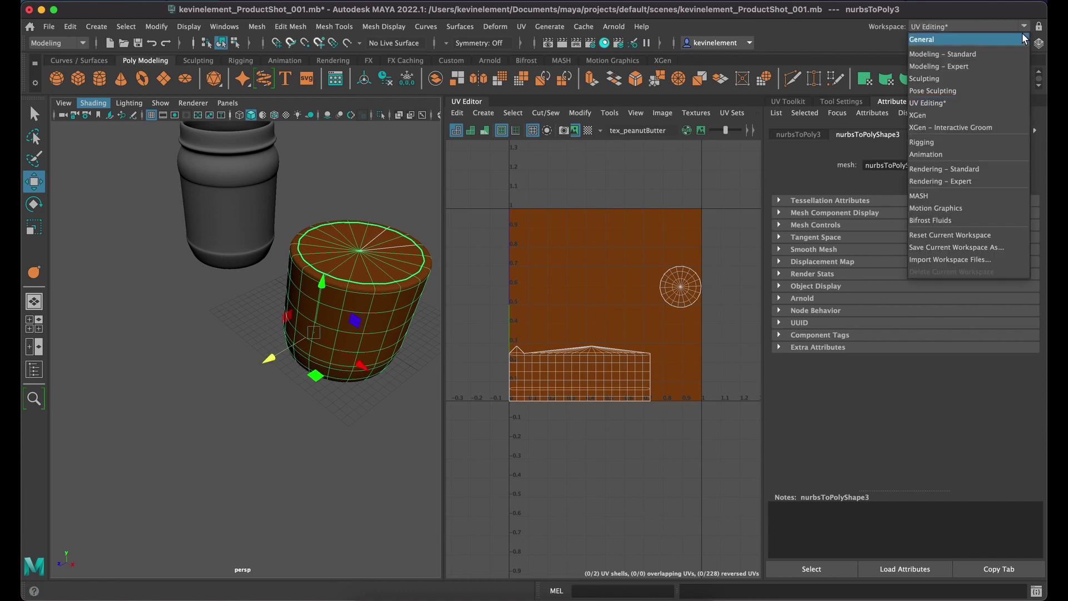
left_click(1013, 35)
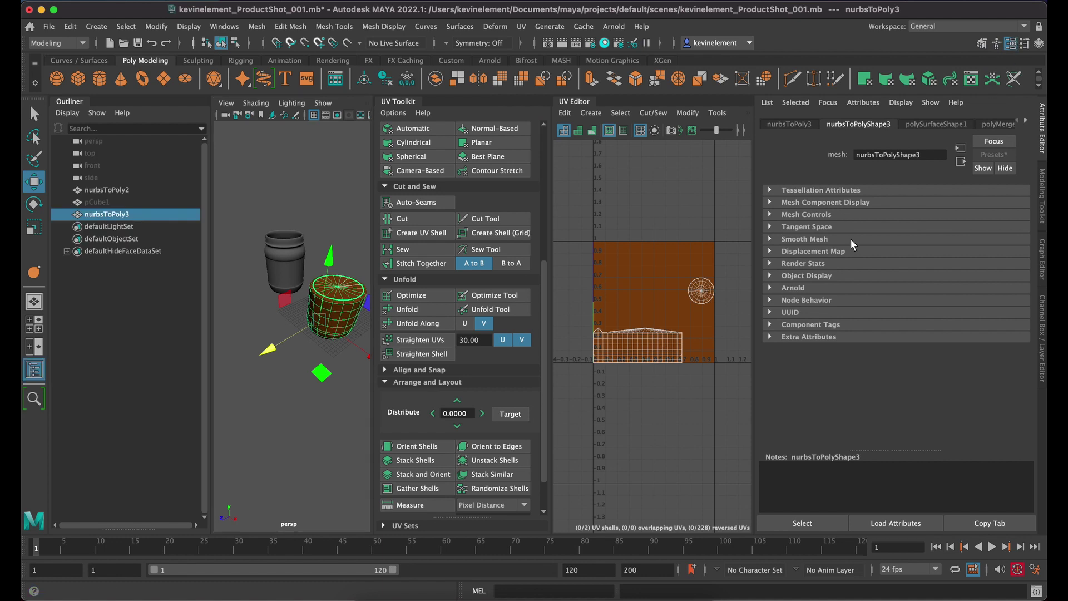
left_click(399, 102)
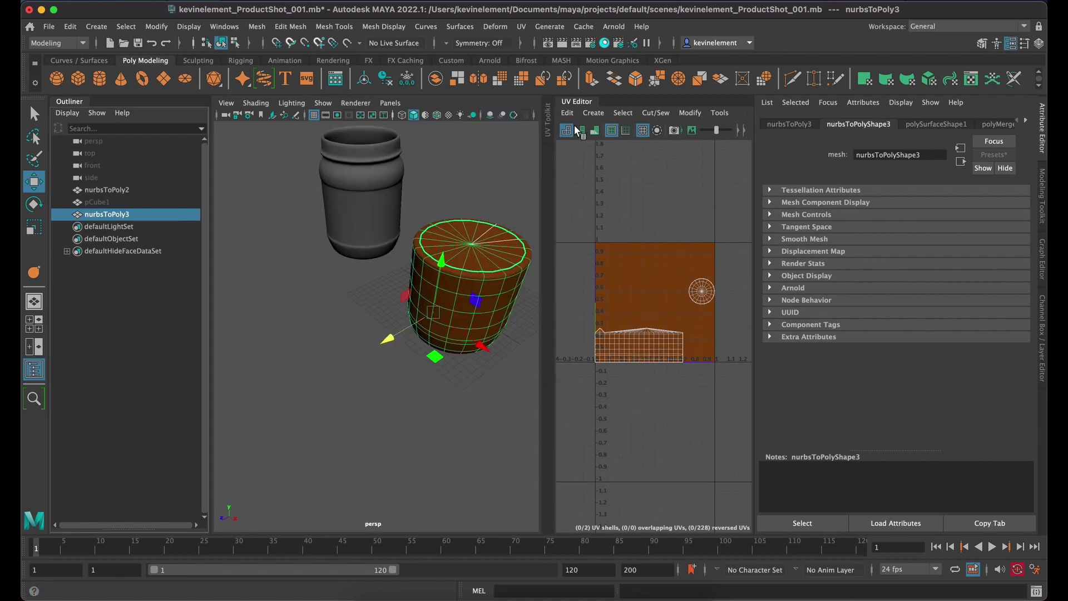
left_click(578, 103)
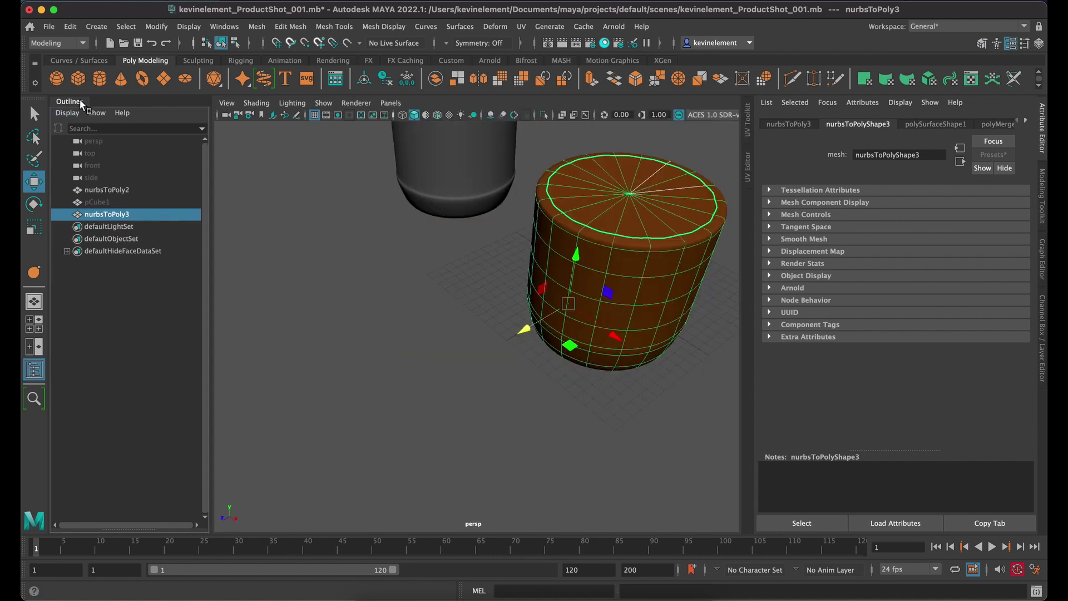
left_click(79, 100)
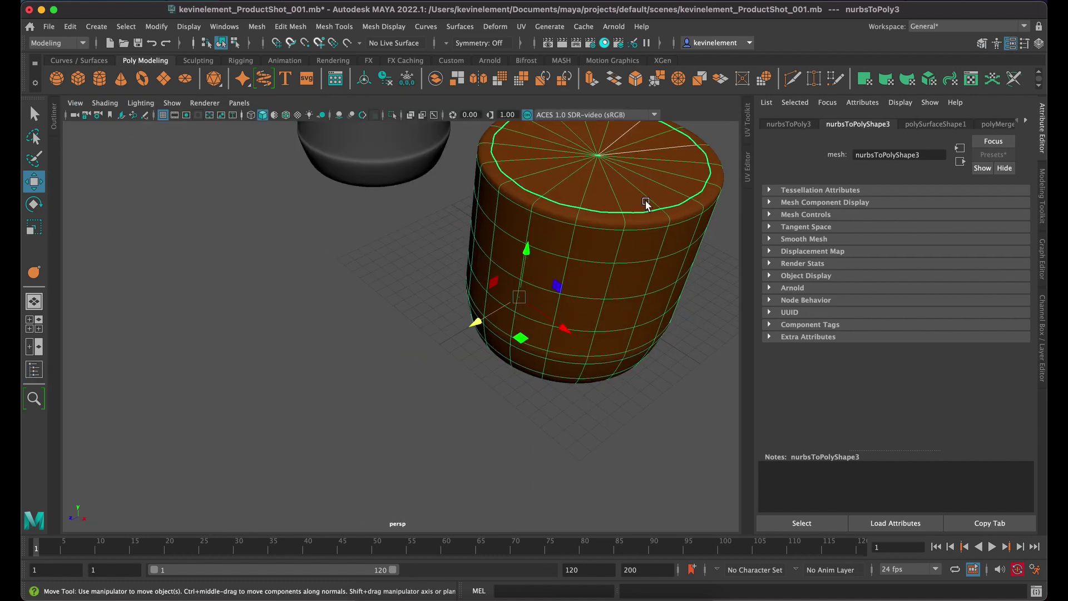
left_click(1044, 133)
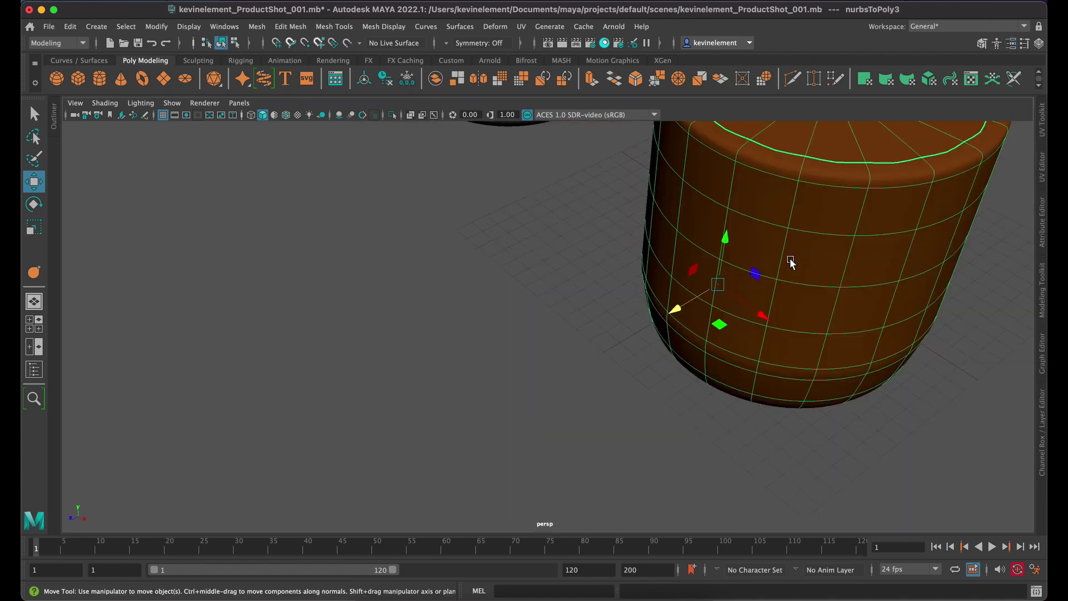
Step: In the top view, snap the peanut butter mesh's pivot along X to the center vertex of its cap
key("f")
key("space")
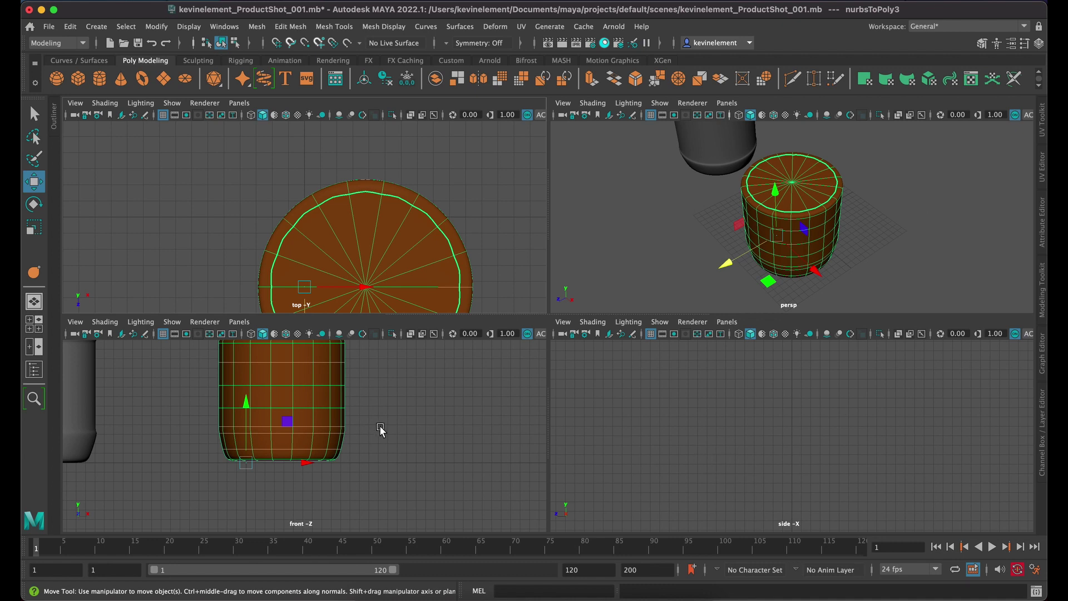
key("space")
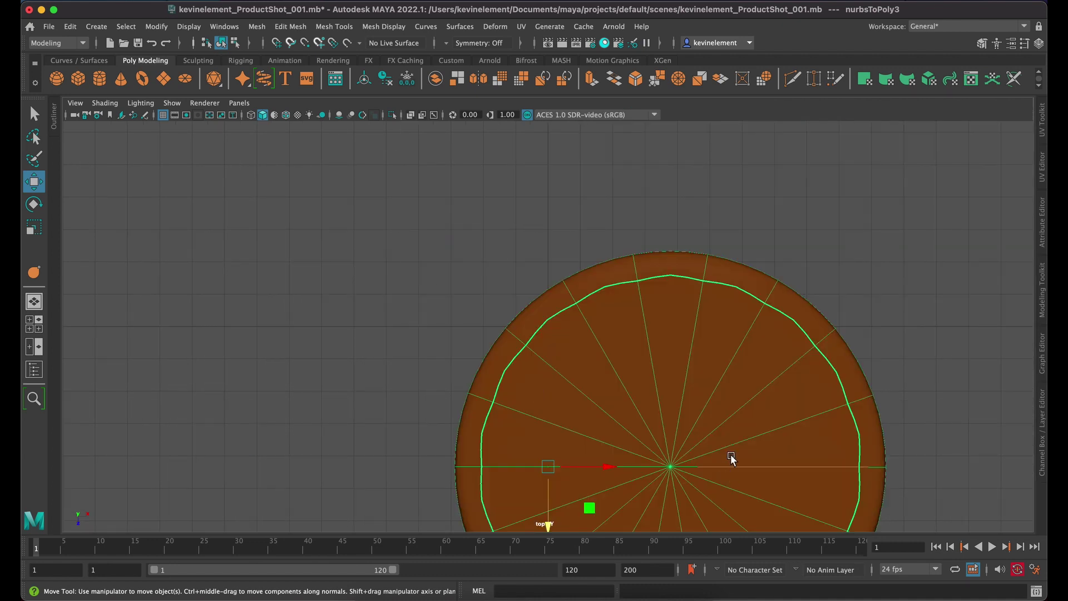
middle_click_drag(731, 455, 707, 309)
key("d")
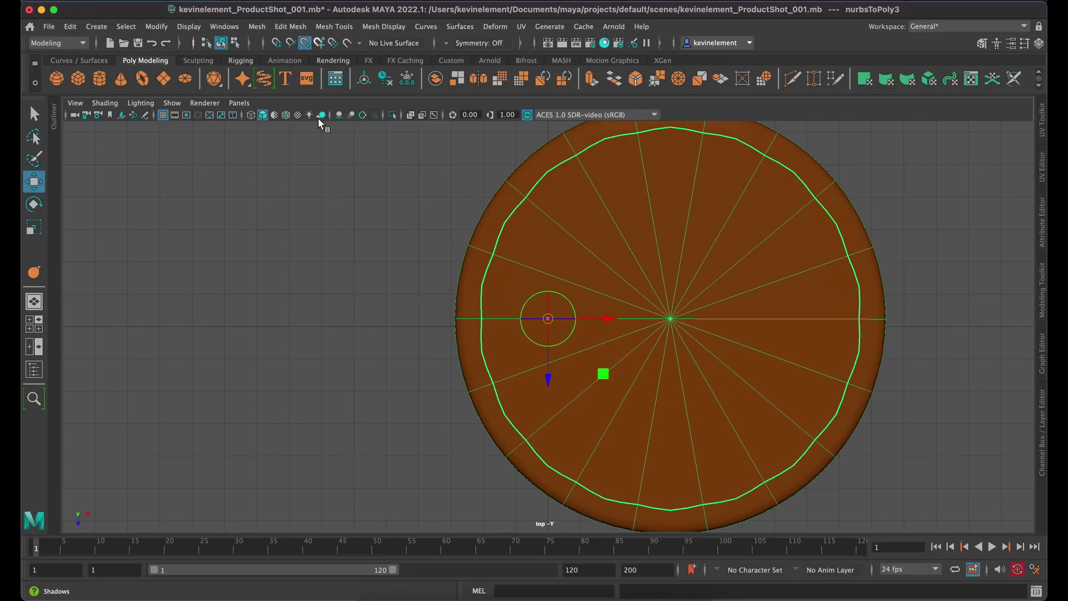
left_click_drag(612, 319, 664, 315)
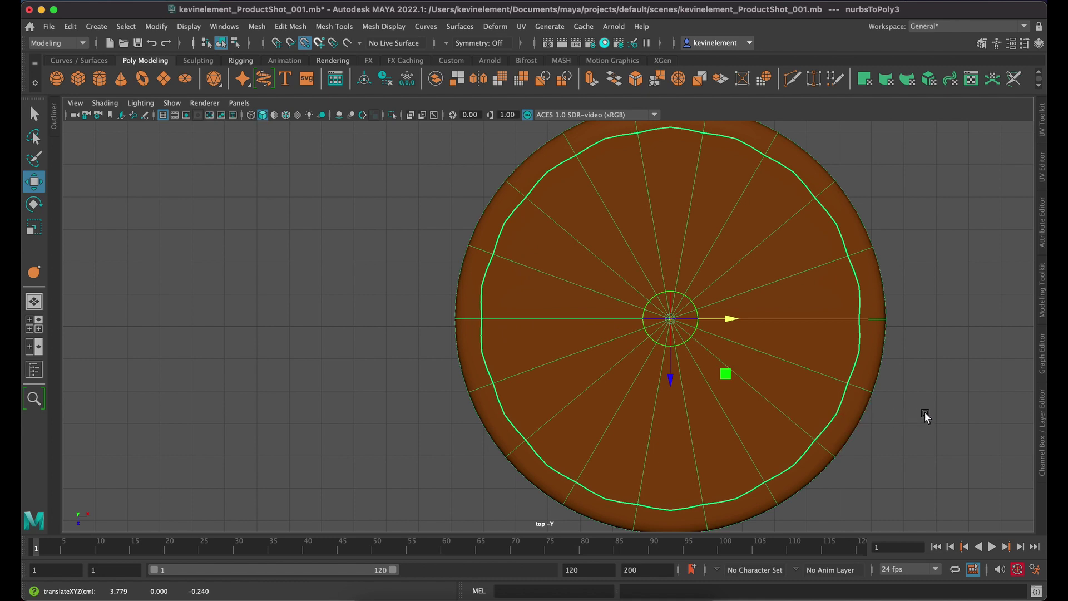
key("d")
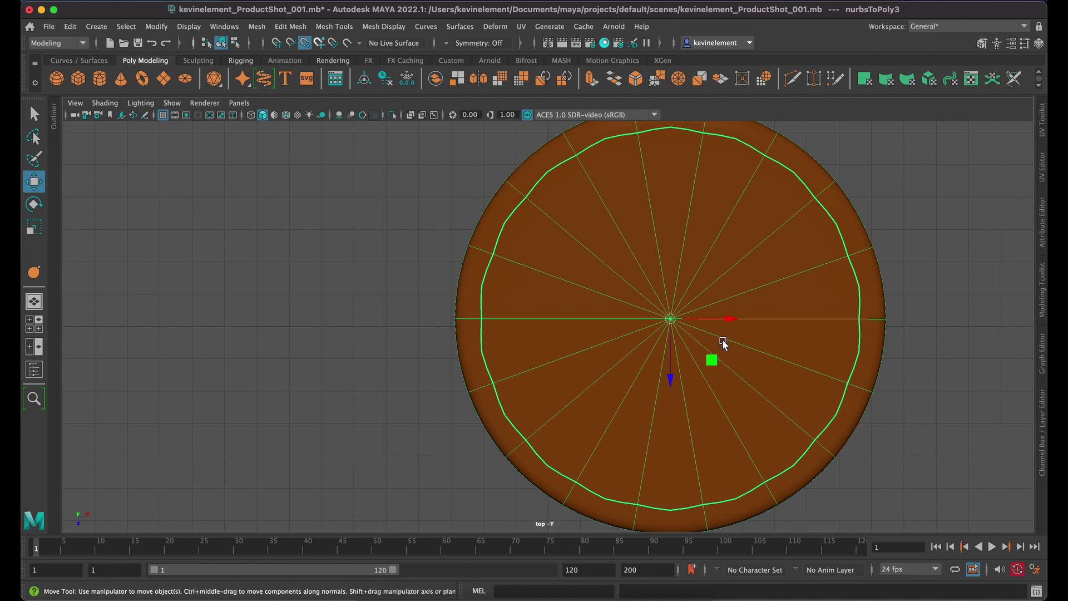
Step: Move the glass jar along the X axis past the peanut butter mesh until the two only partly overlap
scroll(749, 327, "down", 5)
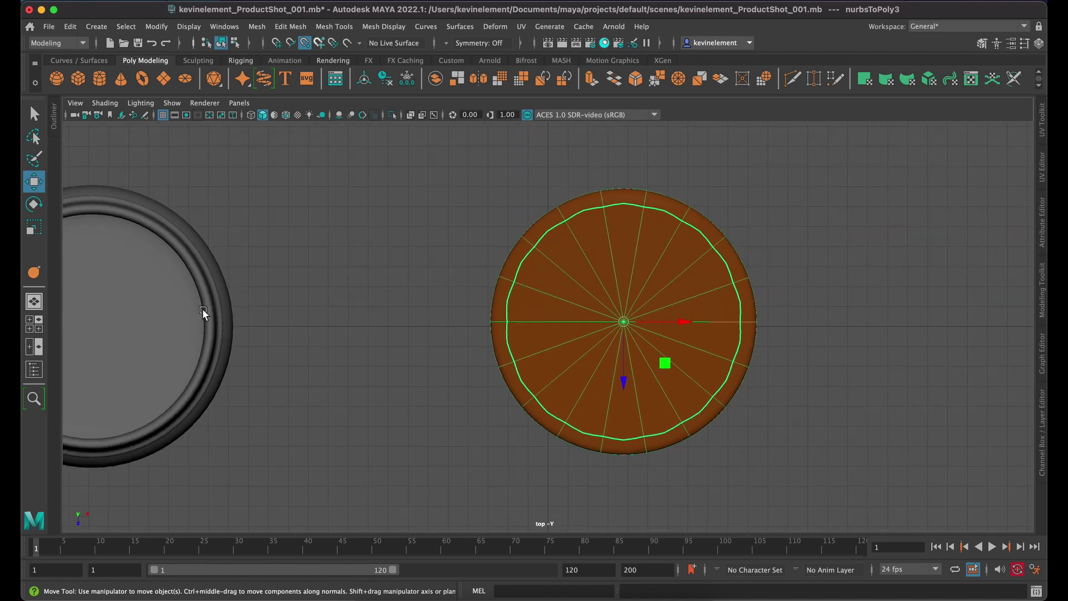
left_click(182, 313)
left_click_drag(73, 327, 245, 354)
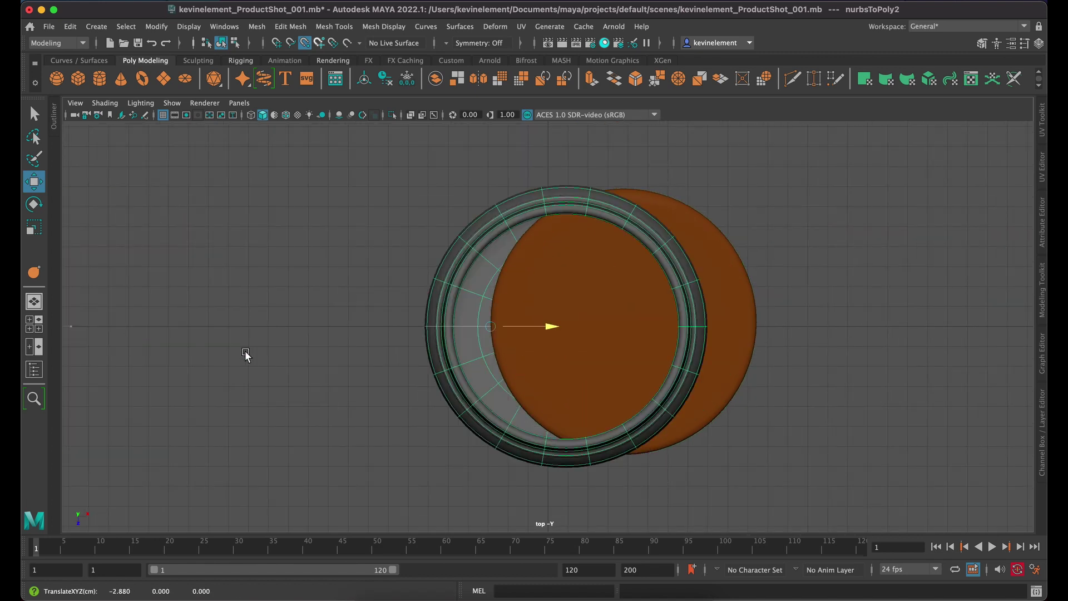
left_click_drag(549, 328, 346, 313)
left_click_drag(258, 332, 813, 404)
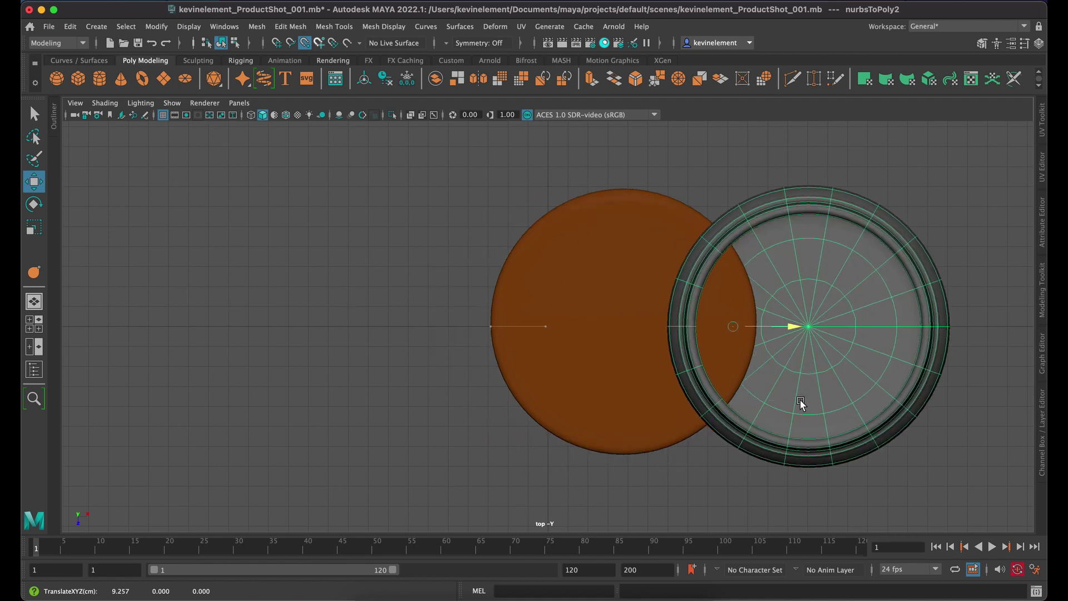
Step: Snap the glass jar's pivot along X to the center vertex of its base and return to the perspective view
key("d")
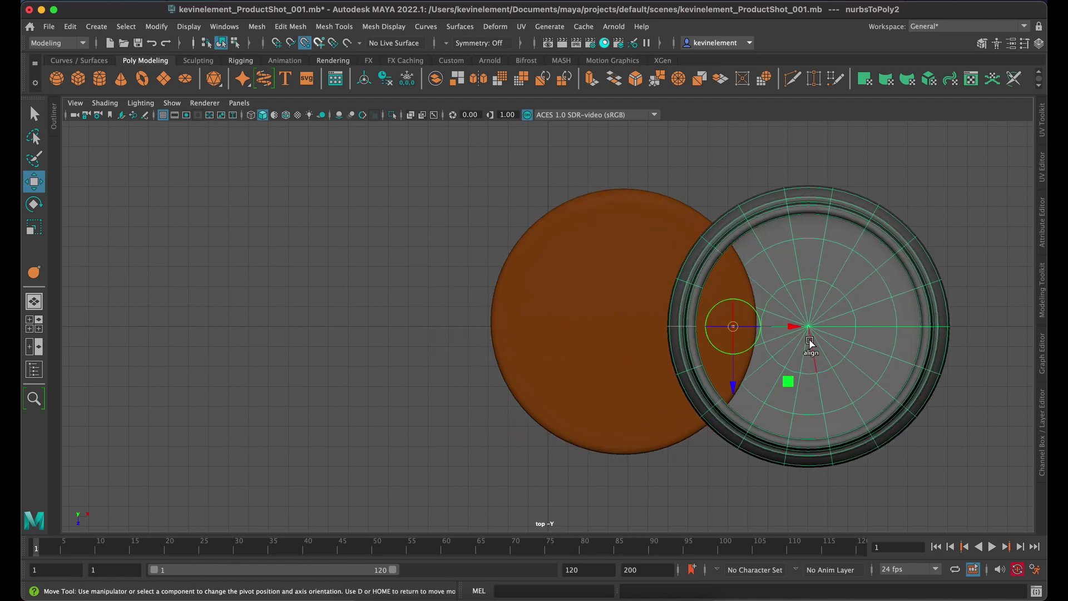
mouse_move(794, 326)
left_mouse_down()
mouse_move(833, 324)
mouse_move(789, 327)
left_mouse_up()
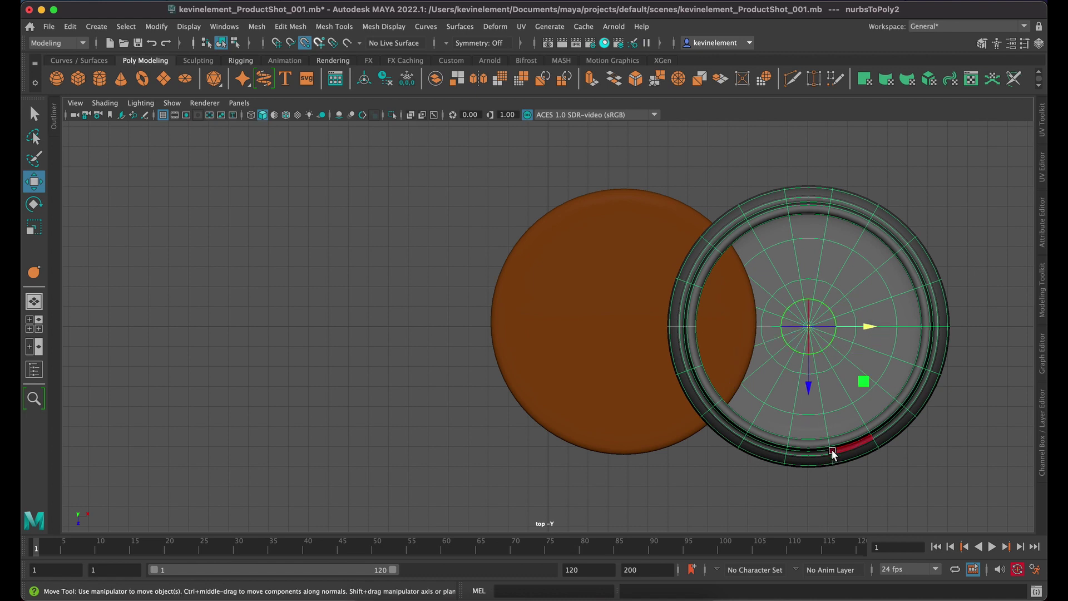
key("space")
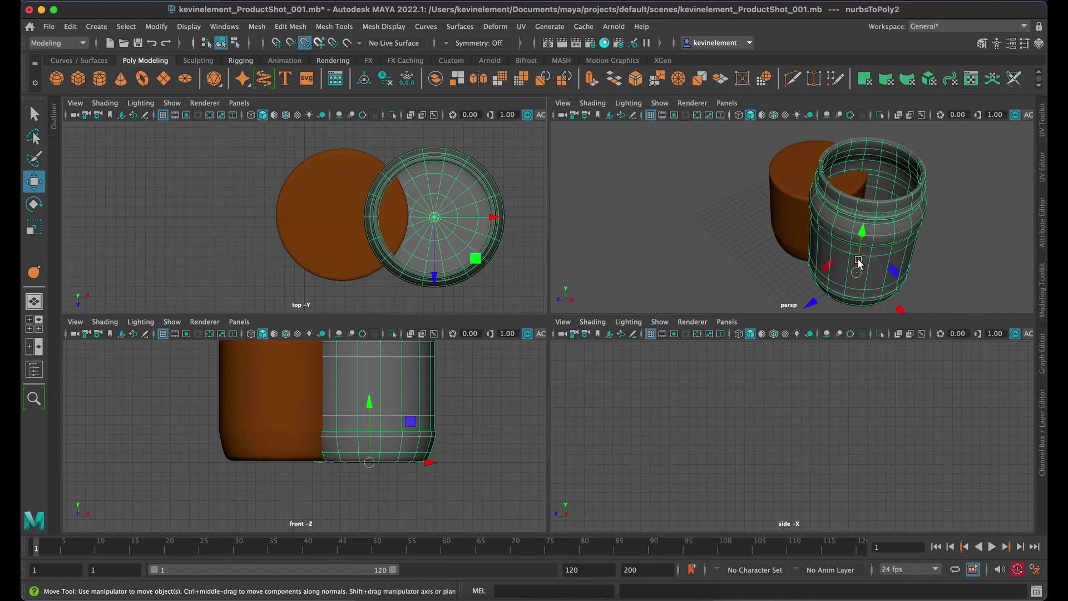
key("space")
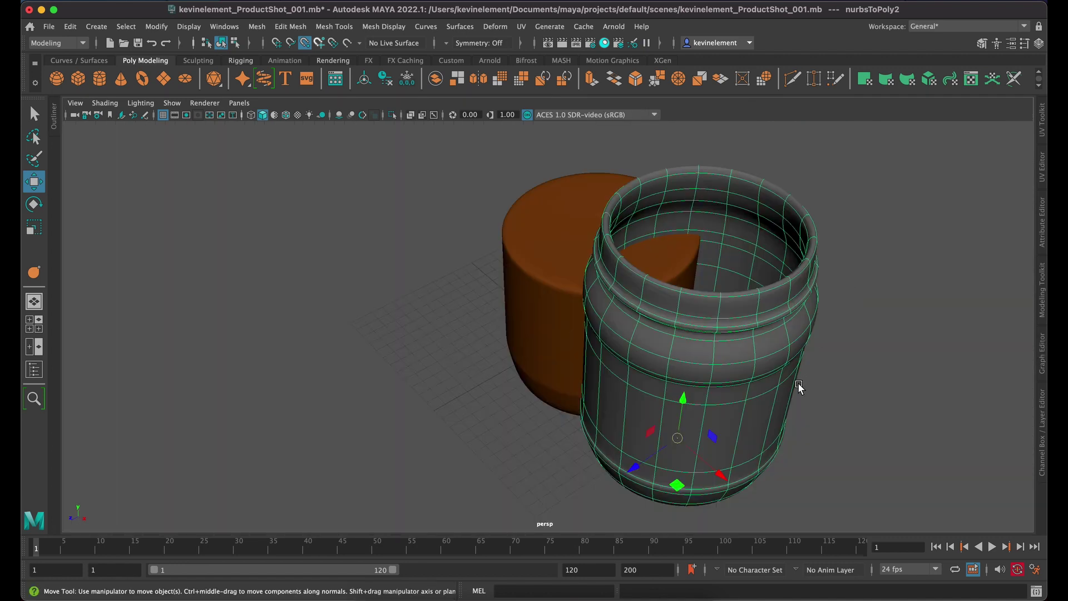
Step: Compare the pivots of the glass jar and peanut butter mesh, ending with the peanut butter mesh selected in the four-view layout
left_click_drag(799, 386, 698, 371, "alt")
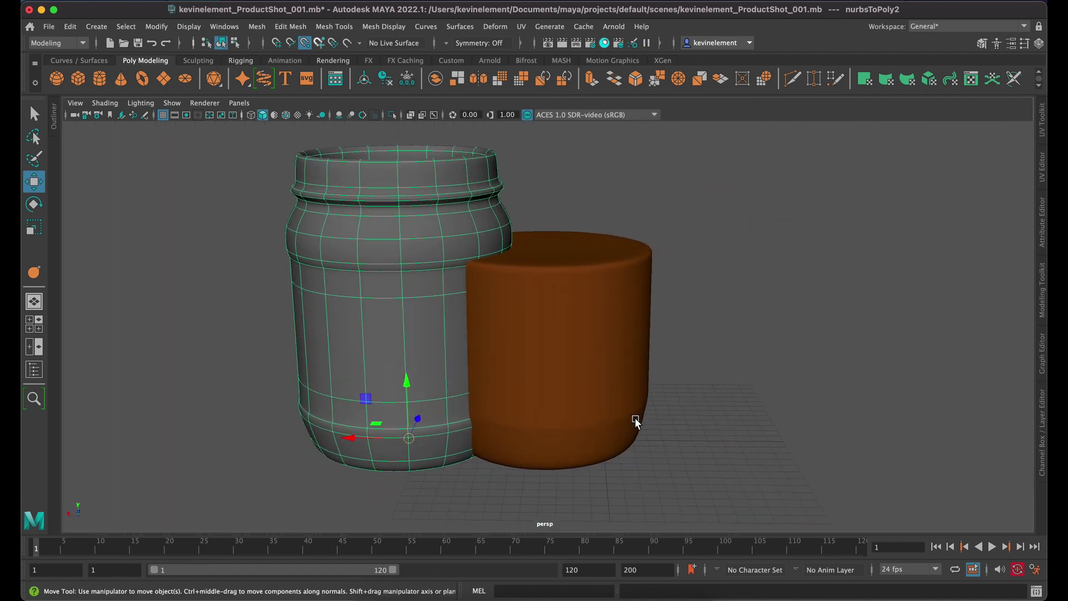
left_click(603, 393)
left_click(350, 402)
left_click(558, 385)
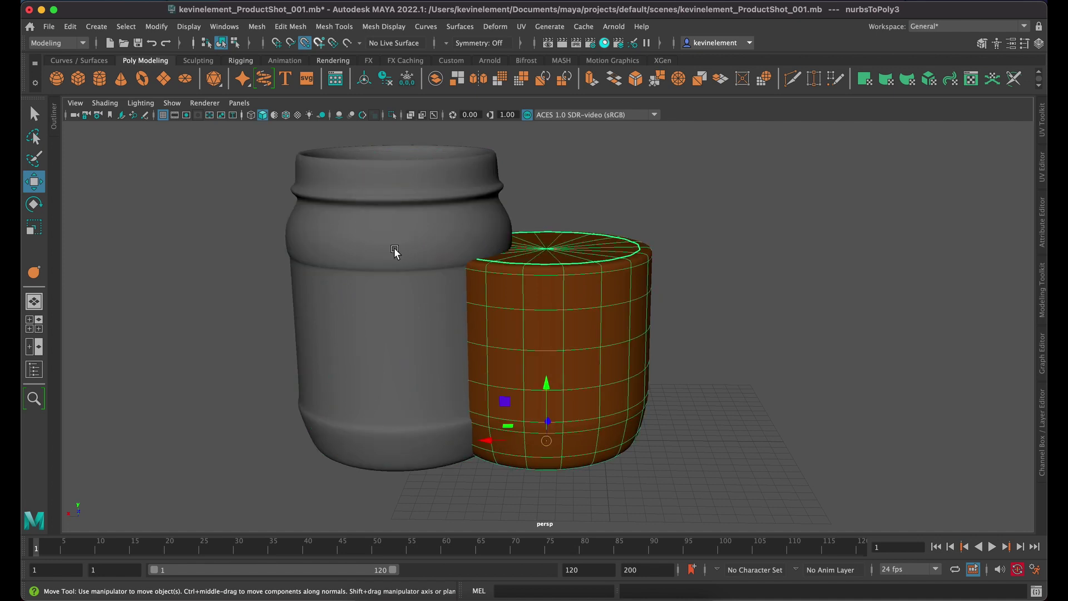
key("space")
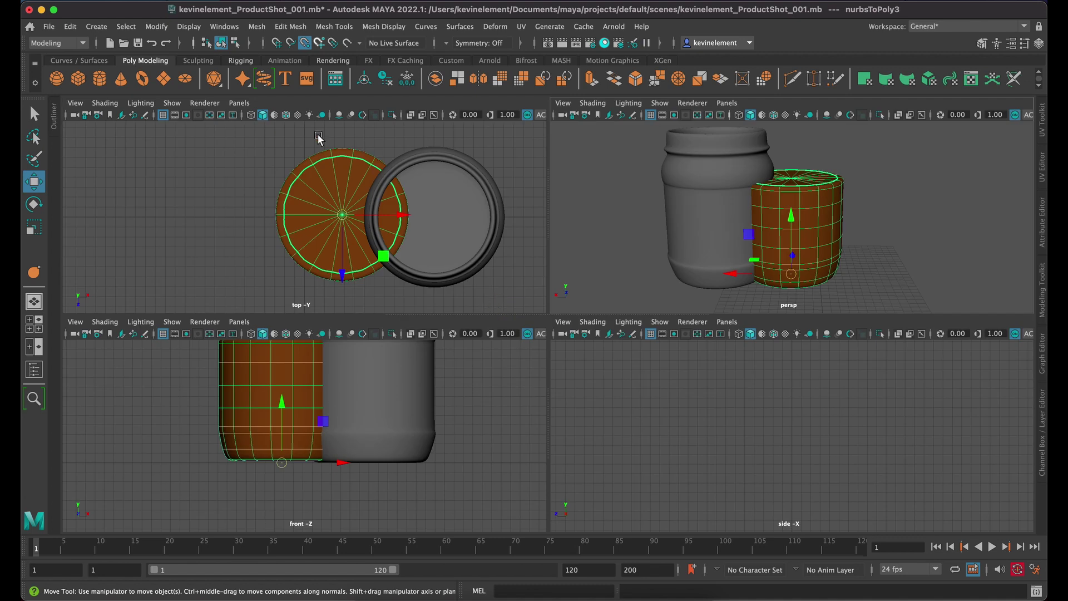
Step: Snap the orange contents mesh onto the grid origin in X and Z, using a wireframe top view
left_click(251, 116)
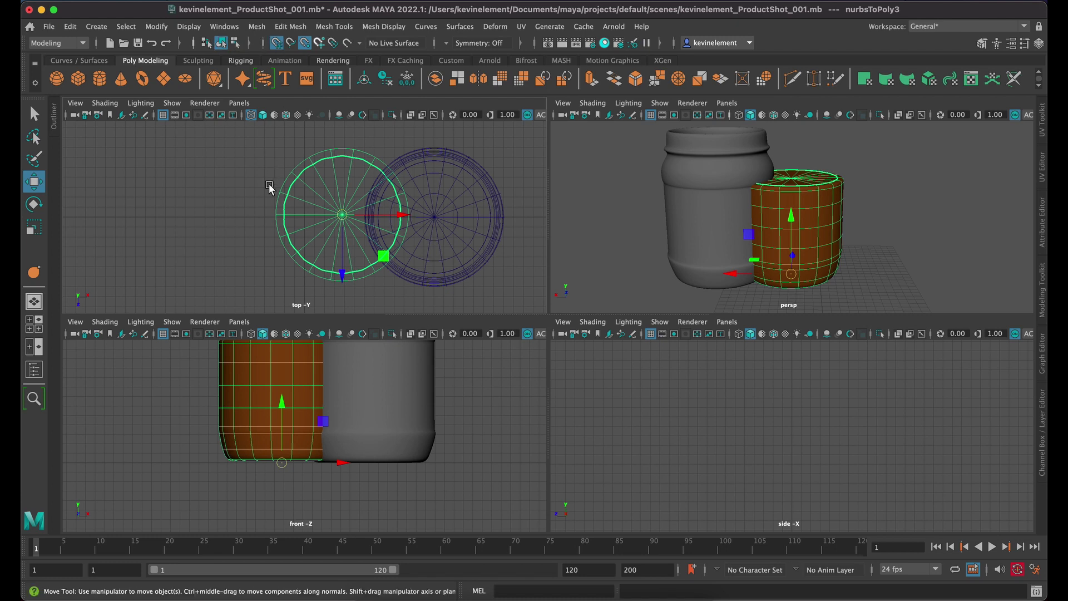
key("space")
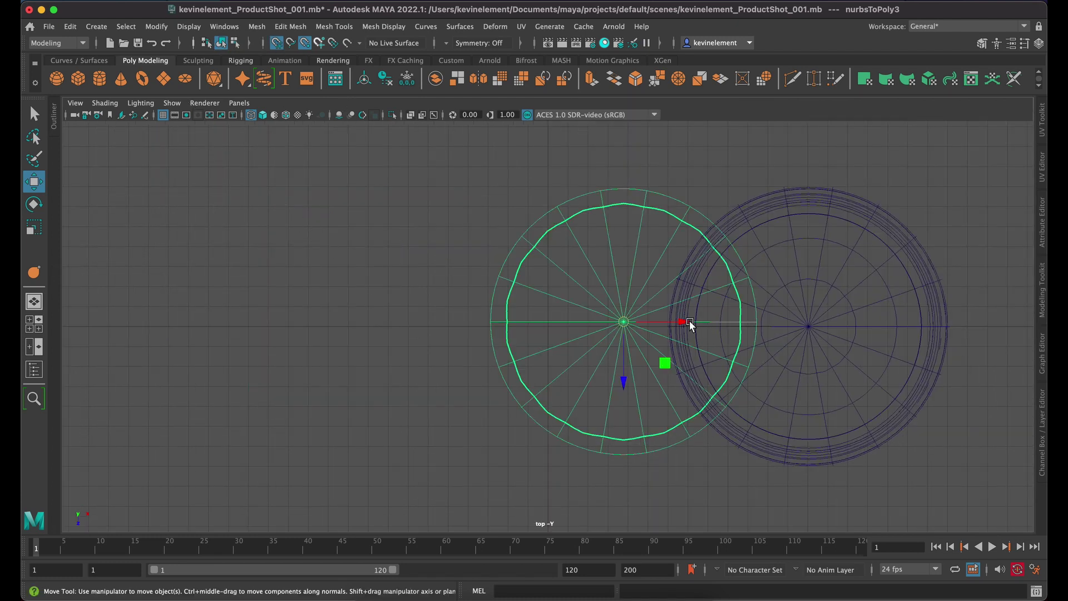
left_click_drag(689, 320, 553, 323)
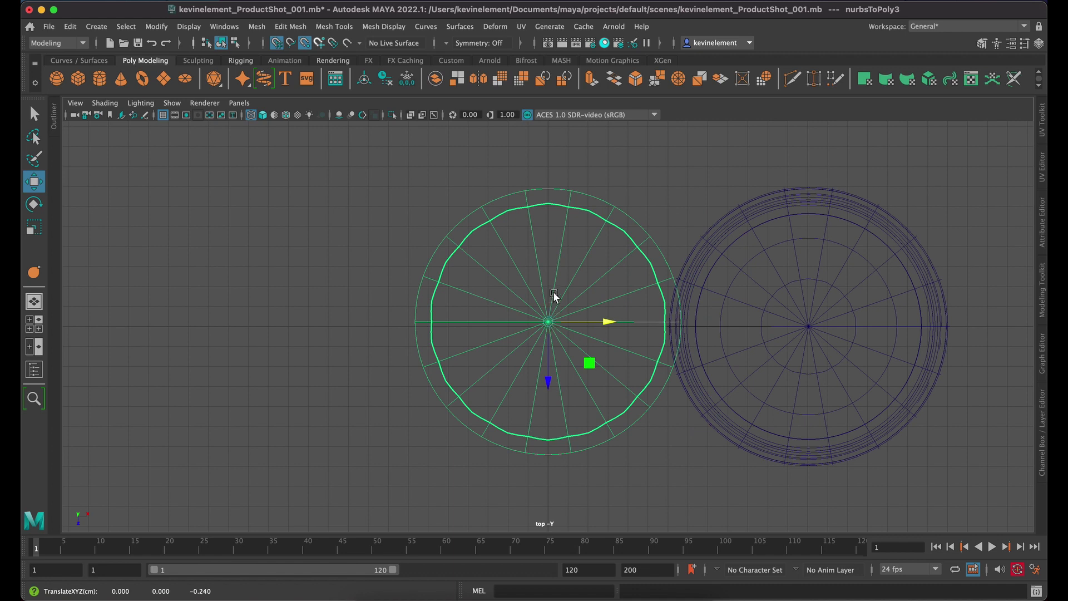
left_click_drag(547, 378, 551, 328)
Step: Snap the outer jar onto the grid origin so that it encloses the orange contents
left_click(856, 339)
left_click(813, 325)
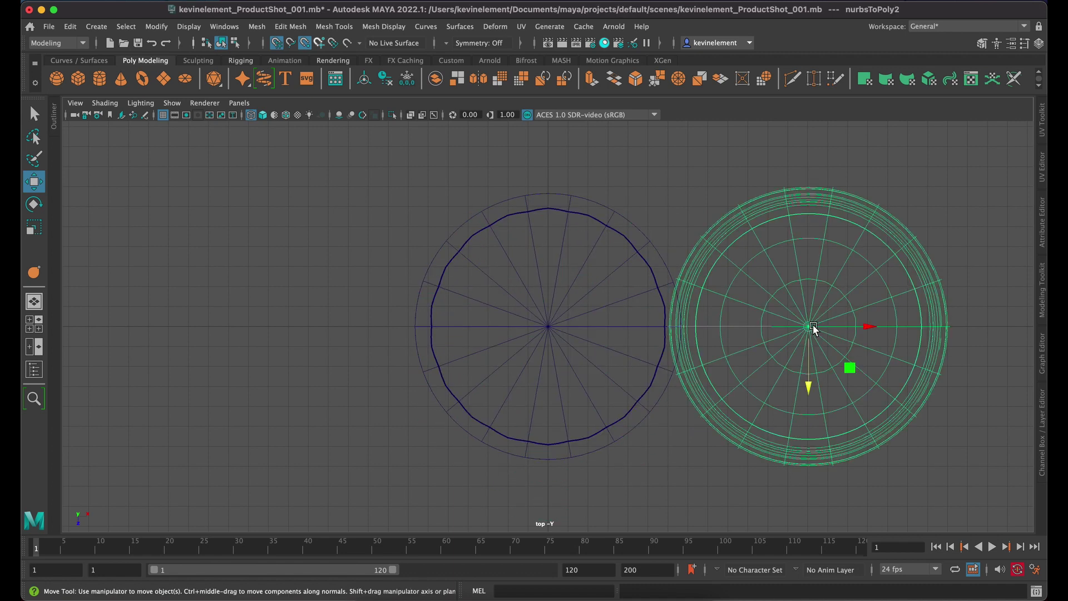
left_click_drag(868, 328, 549, 355)
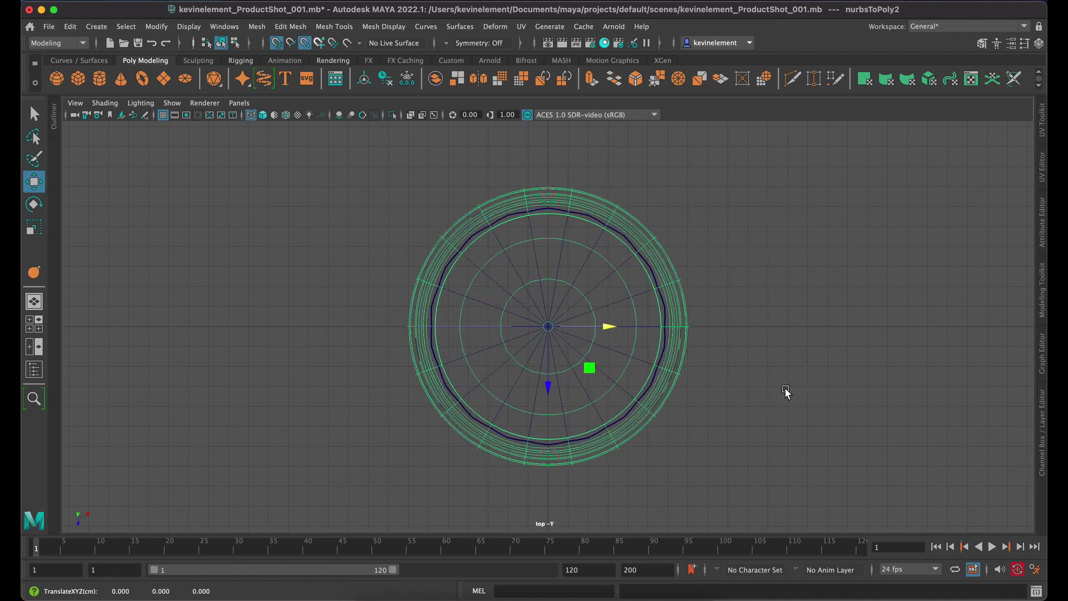
key("space")
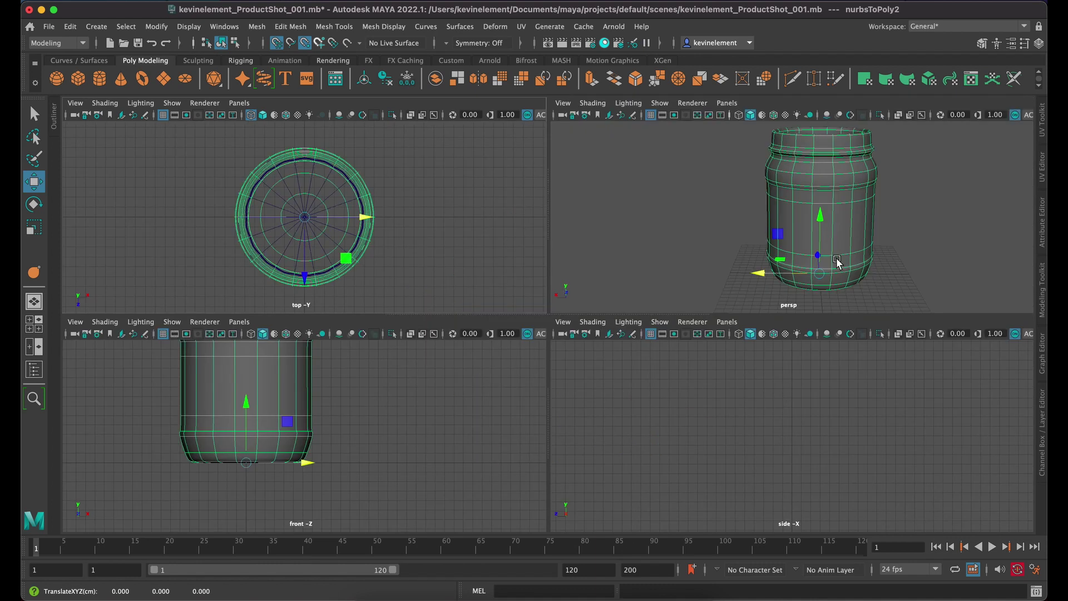
key("space")
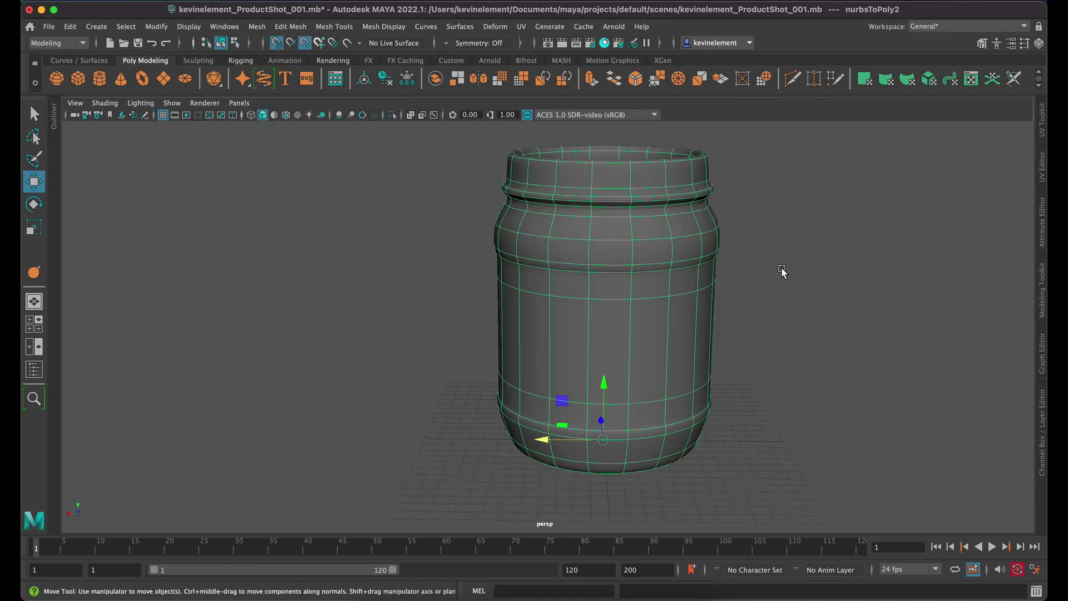
left_click_drag(782, 272, 679, 310, "alt")
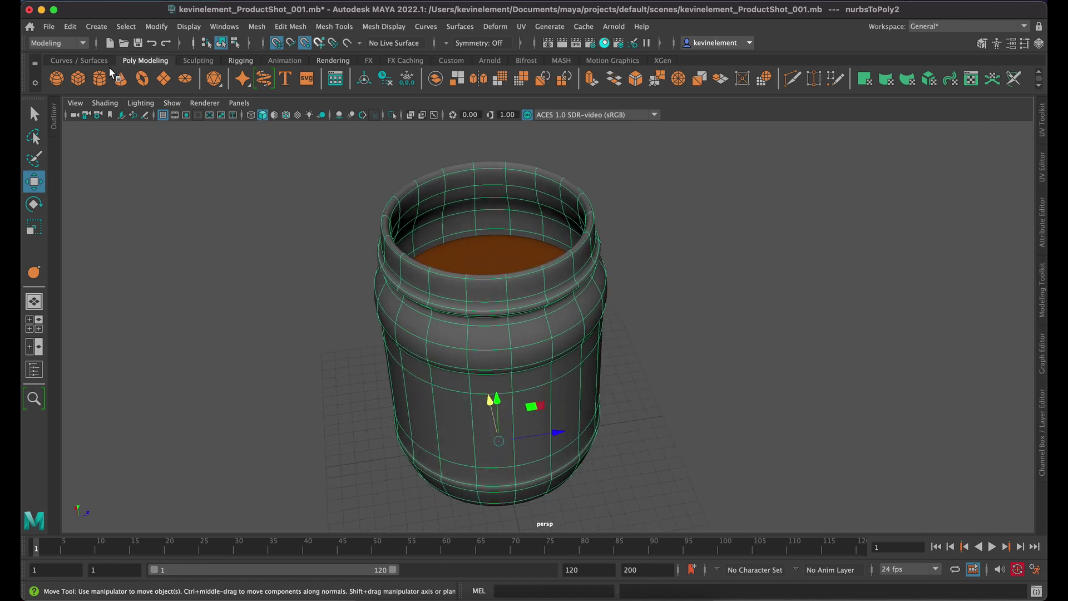
Step: Save the scene and clear the selection
left_click(49, 26)
left_click(81, 78)
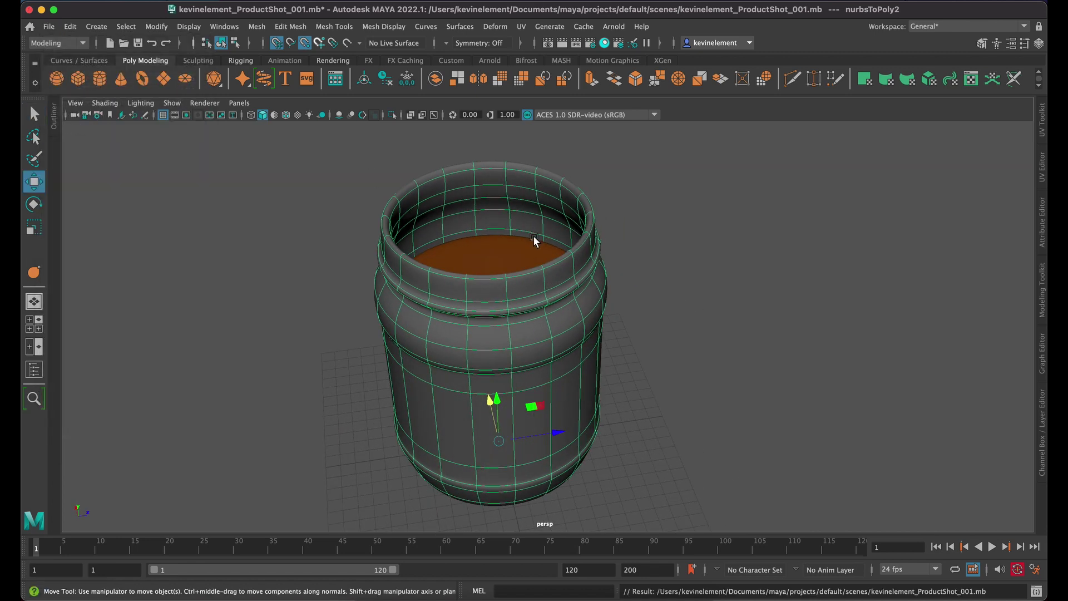
left_click(688, 323)
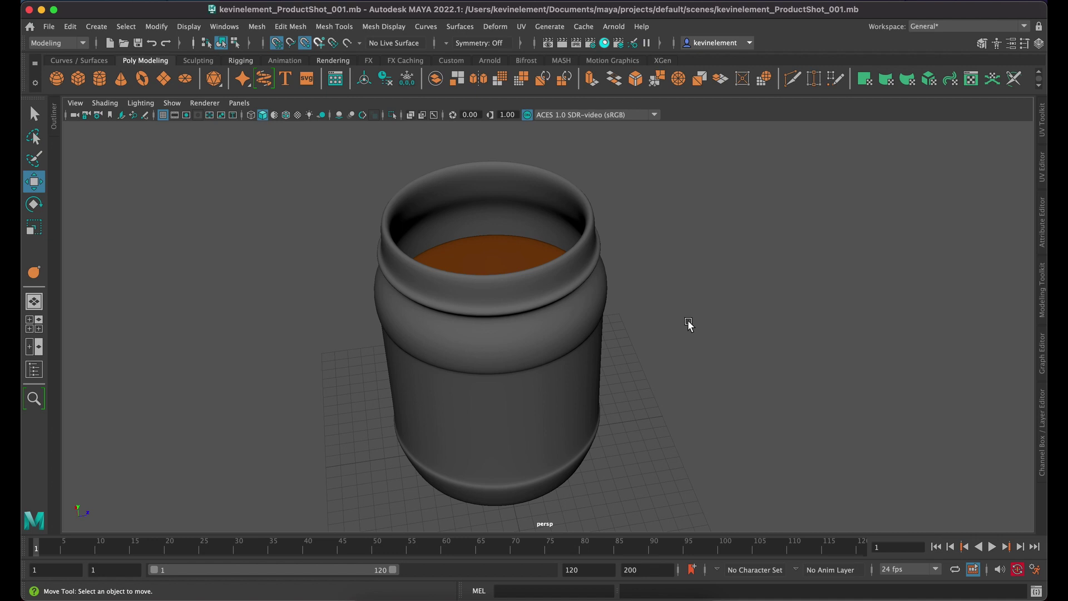
scroll(687, 319, "down", 2)
middle_click_drag(624, 429, 565, 365, "alt")
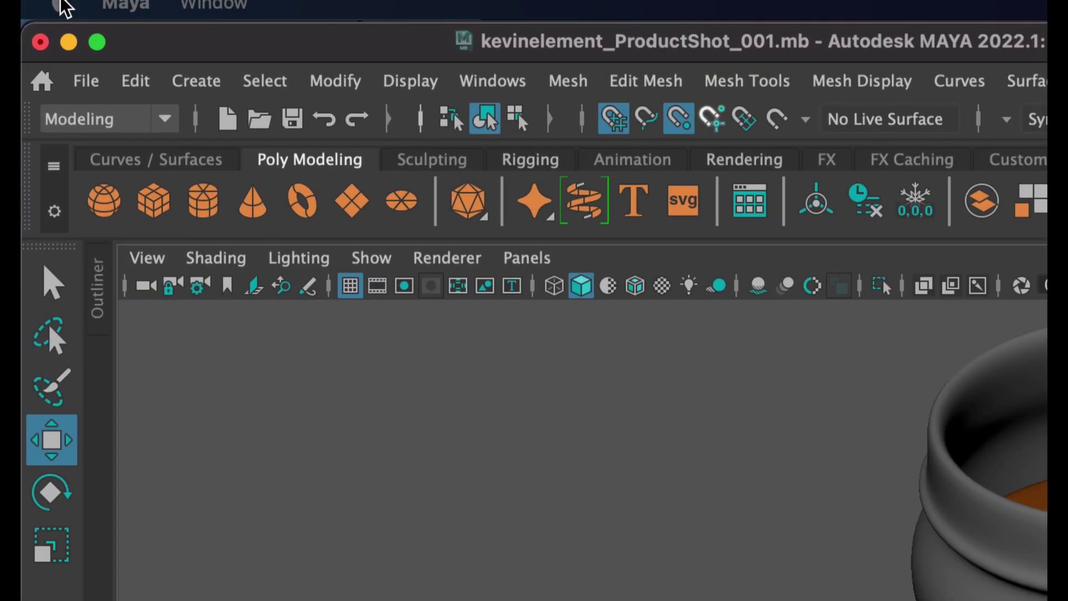
Step: Check the working units in the general application preferences and close the preferences without editing them
left_click(64, 0)
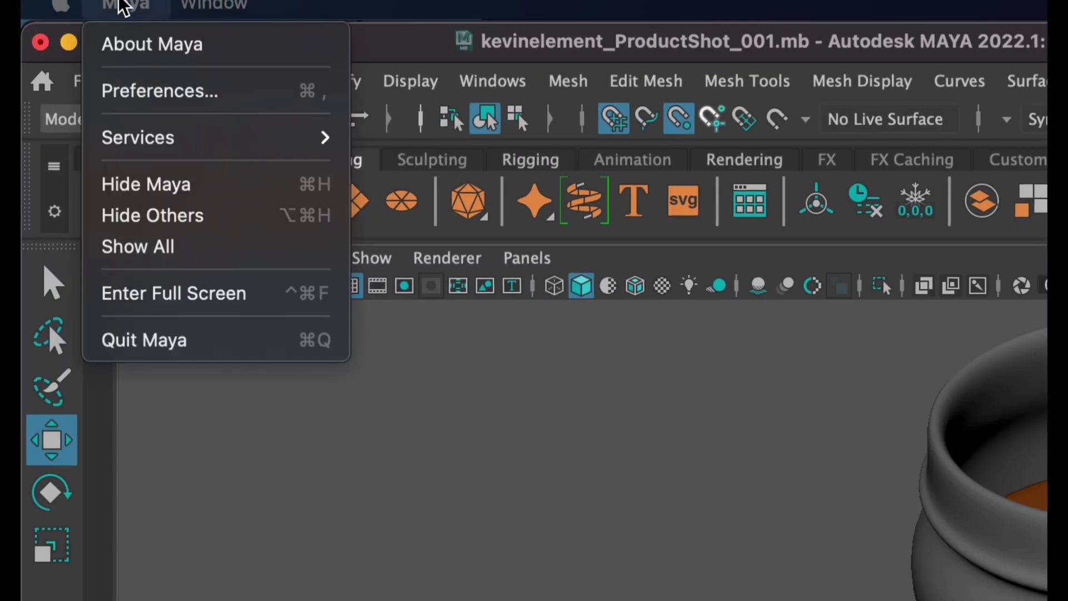
left_click(150, 96)
left_click(612, 339)
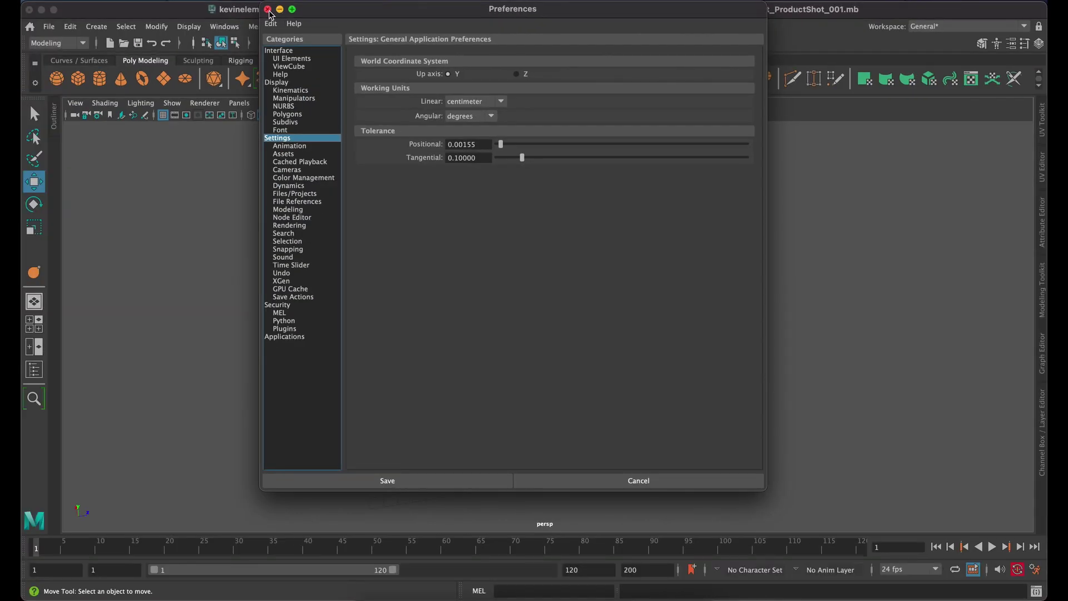
left_click(268, 9)
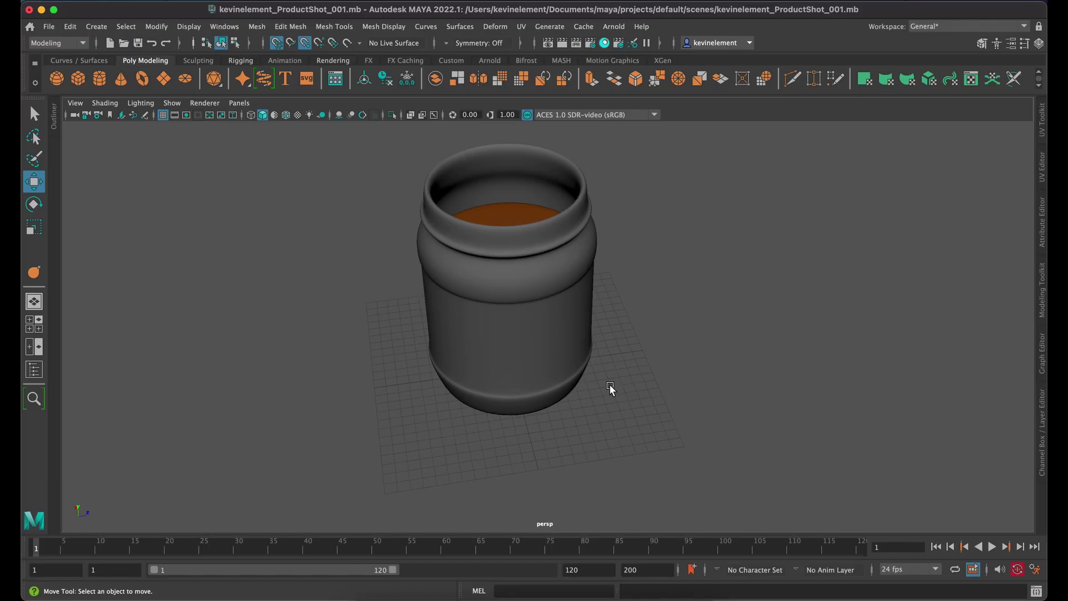
Step: Select the jar together with its contents and display their overall dimensions with the Universal Manipulator
left_click_drag(575, 373, 581, 351, "alt")
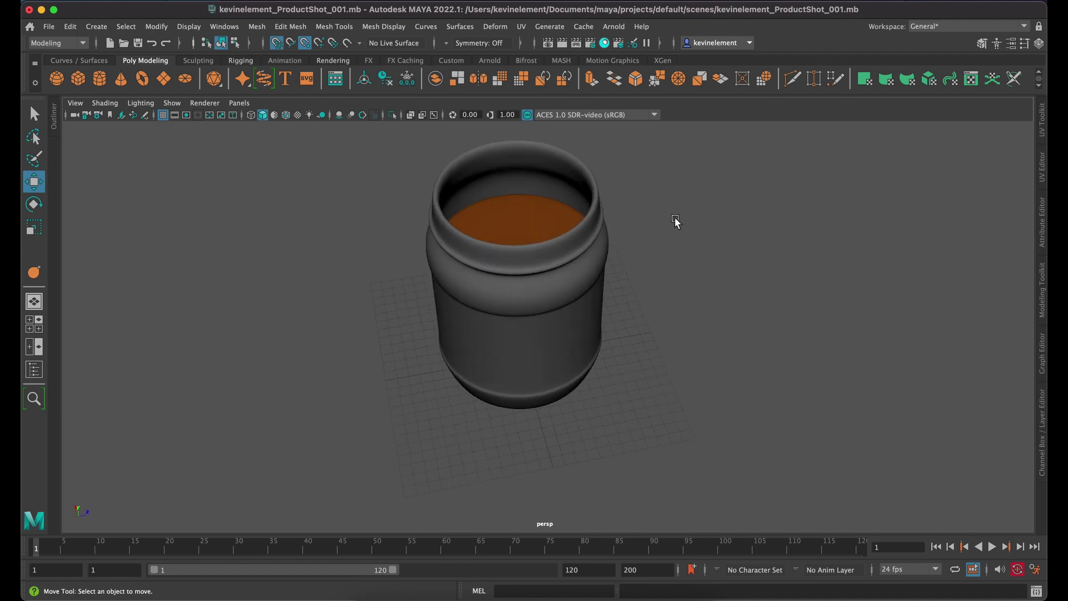
left_click_drag(698, 191, 504, 318)
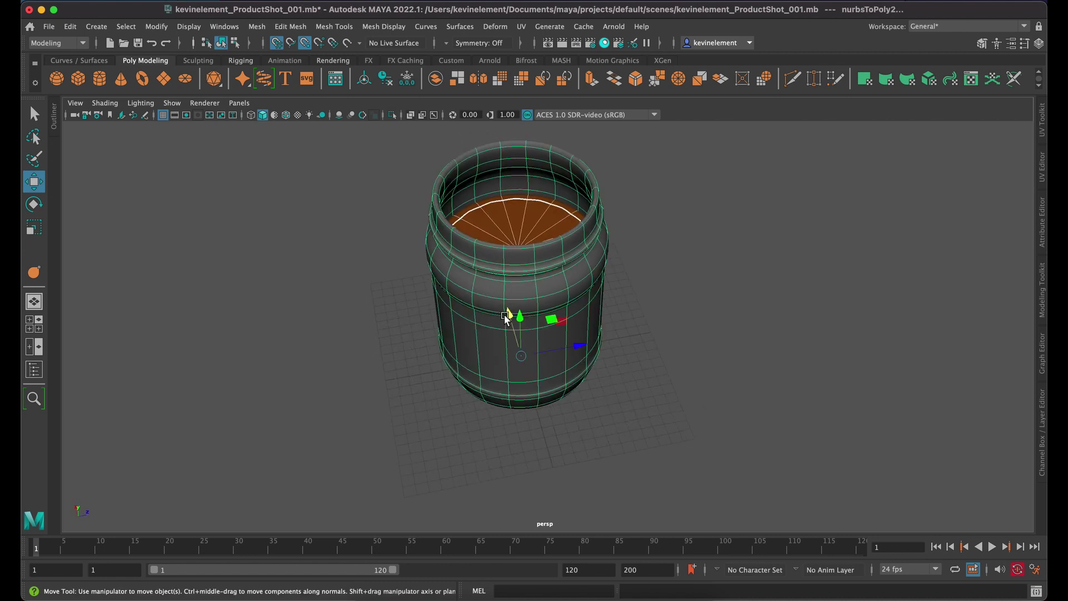
middle_click_drag(506, 318, 537, 313, "alt")
mouse_move(524, 326)
left_mouse_down("alt")
mouse_move(549, 303)
mouse_move(529, 333)
left_mouse_up("alt")
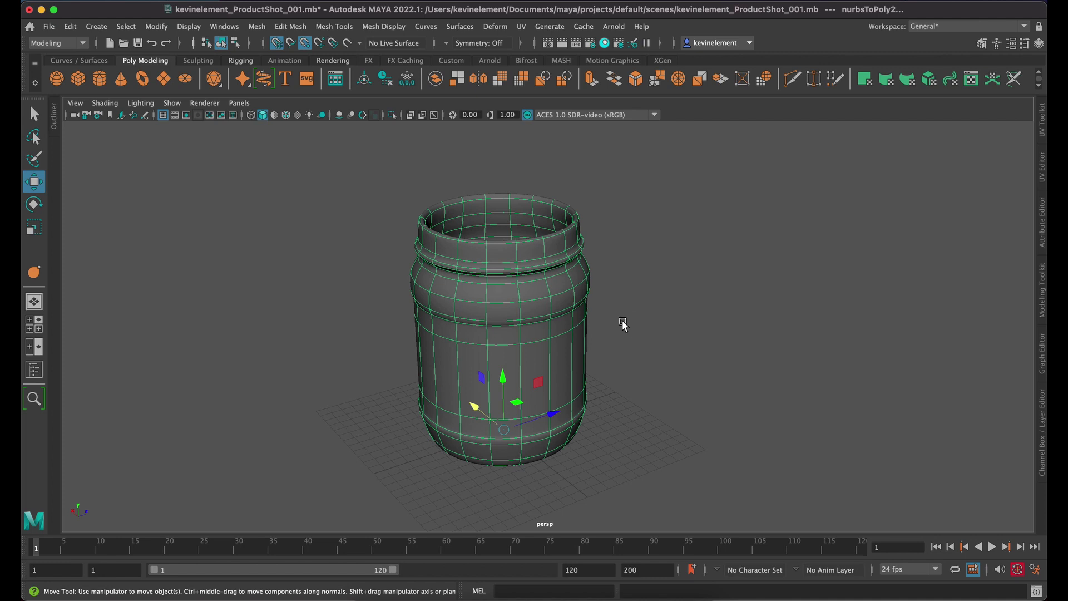
key("ctrl+s")
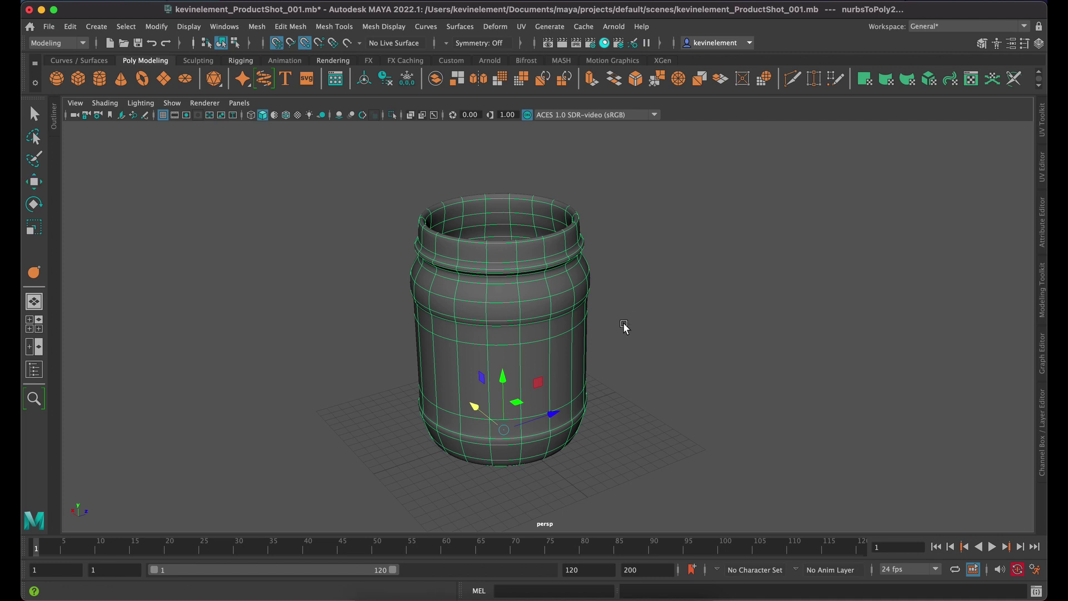
key("ctrl+t")
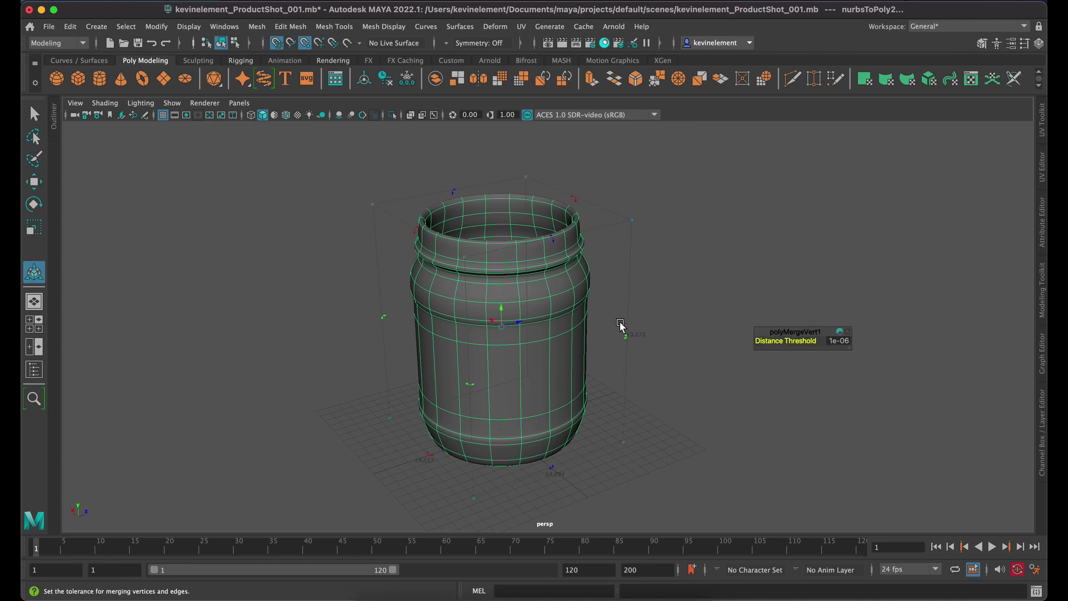
Step: Scale the jar and its contents down to about 0.32 of their size with the Universal Manipulator
right_click_drag(608, 310, 663, 343, "alt")
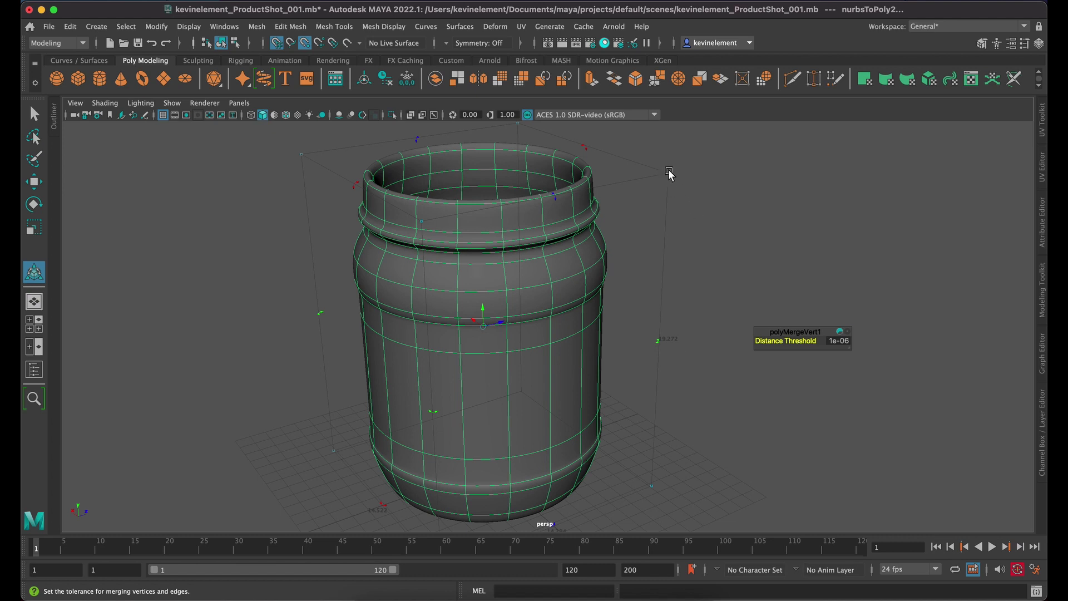
left_click_drag(669, 174, 710, 202, "alt")
right_click_drag(710, 201, 438, 393, "alt")
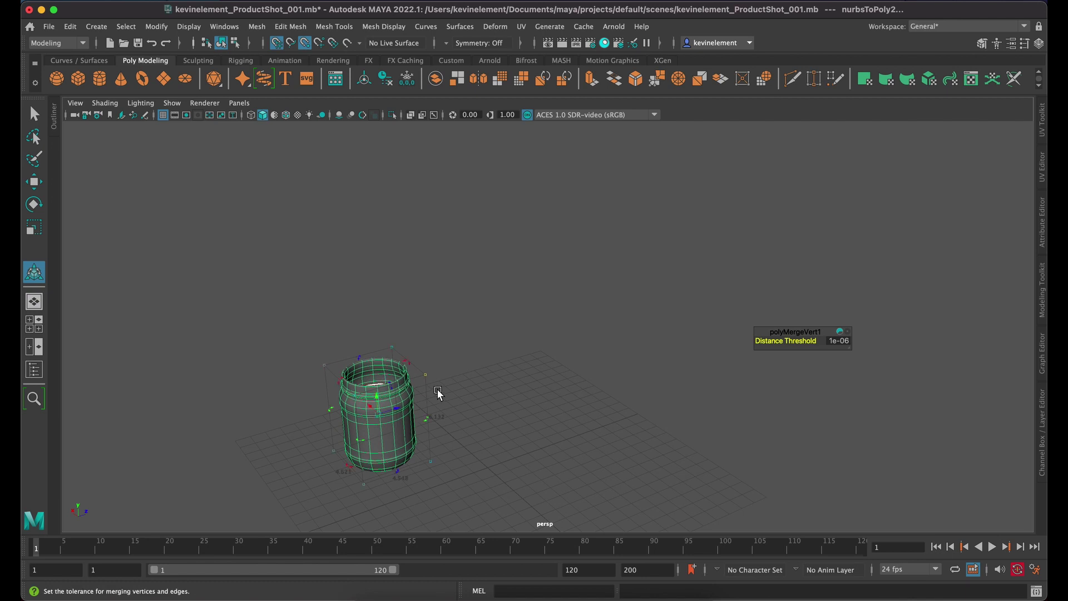
Step: Select only the outer jar and check its pivot position relative to the mesh with the Move tool
left_click(516, 440)
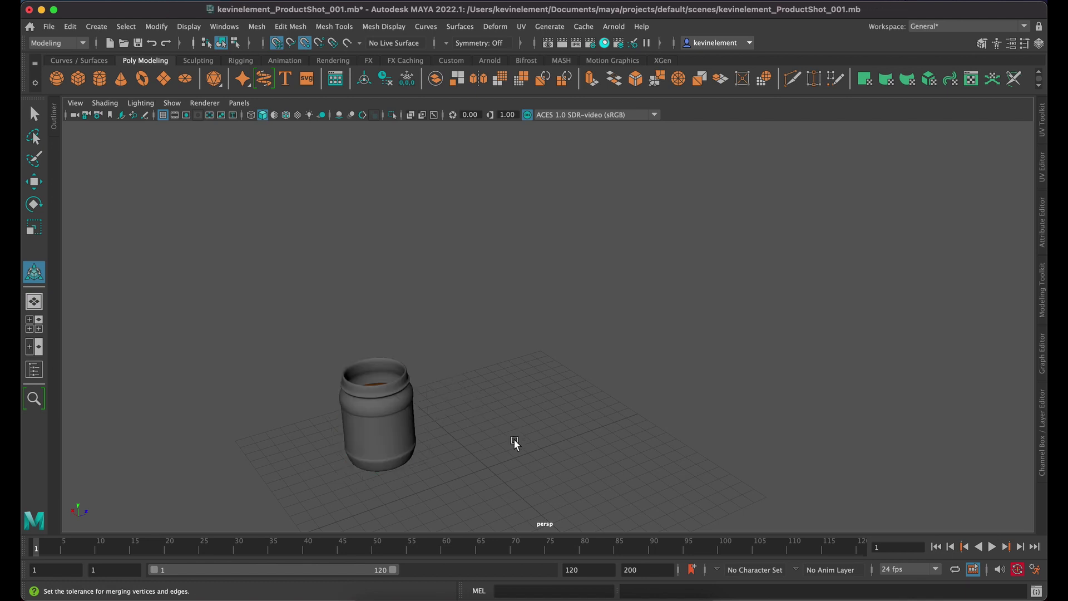
left_click(401, 445)
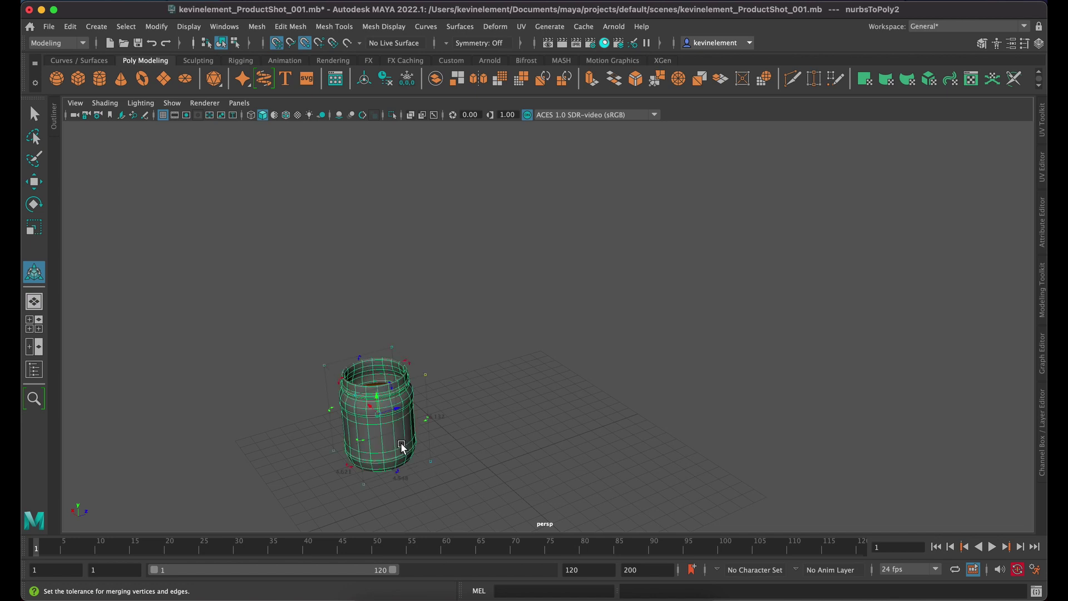
left_click(35, 115)
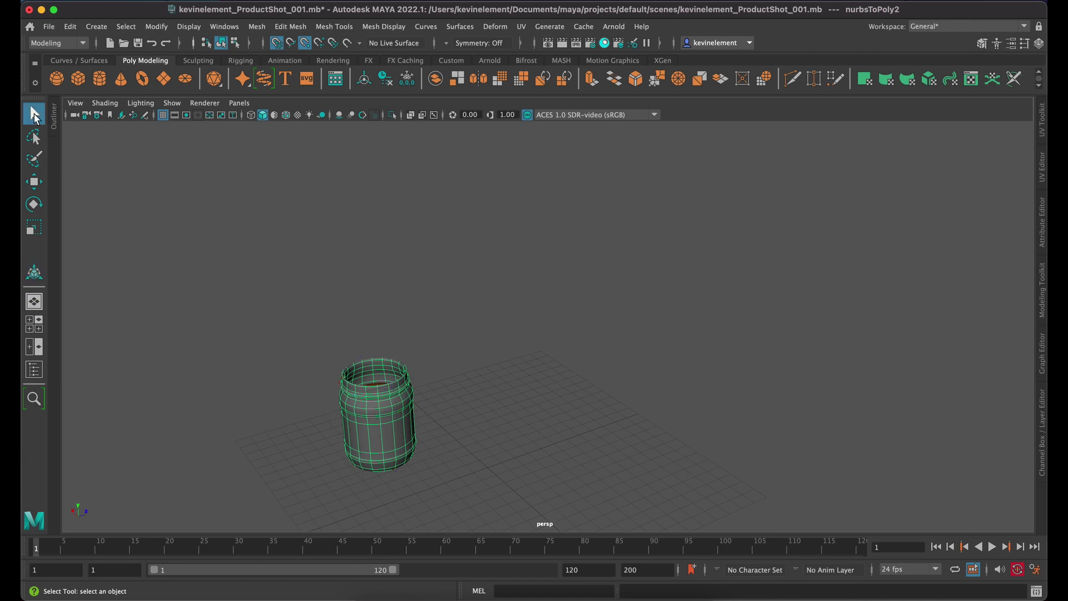
left_click(500, 472)
left_click(393, 445)
key("w")
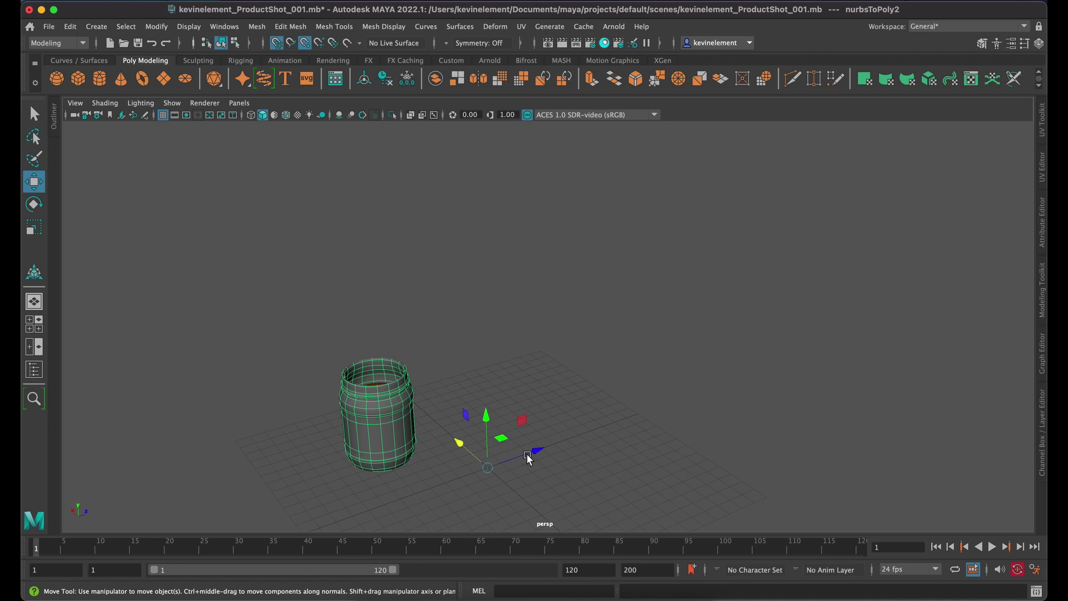
left_click_drag(544, 463, 521, 393, "alt")
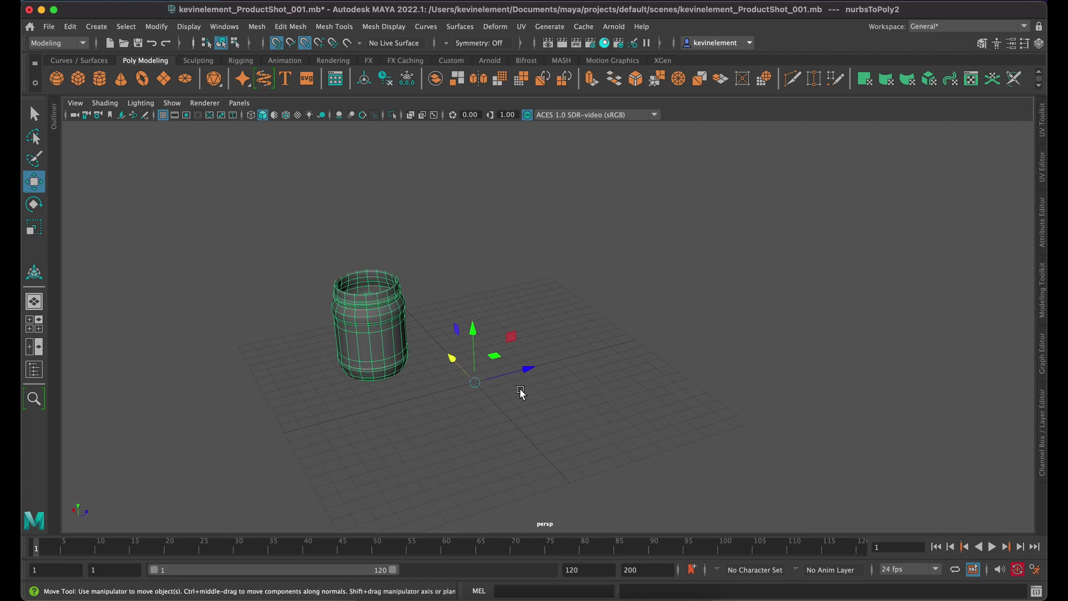
Step: Undo the recent selection changes and the scaling of the jar and its contents
left_click(519, 388)
key("super+z")
left_click(519, 388)
key("super+z")
key("super+z")
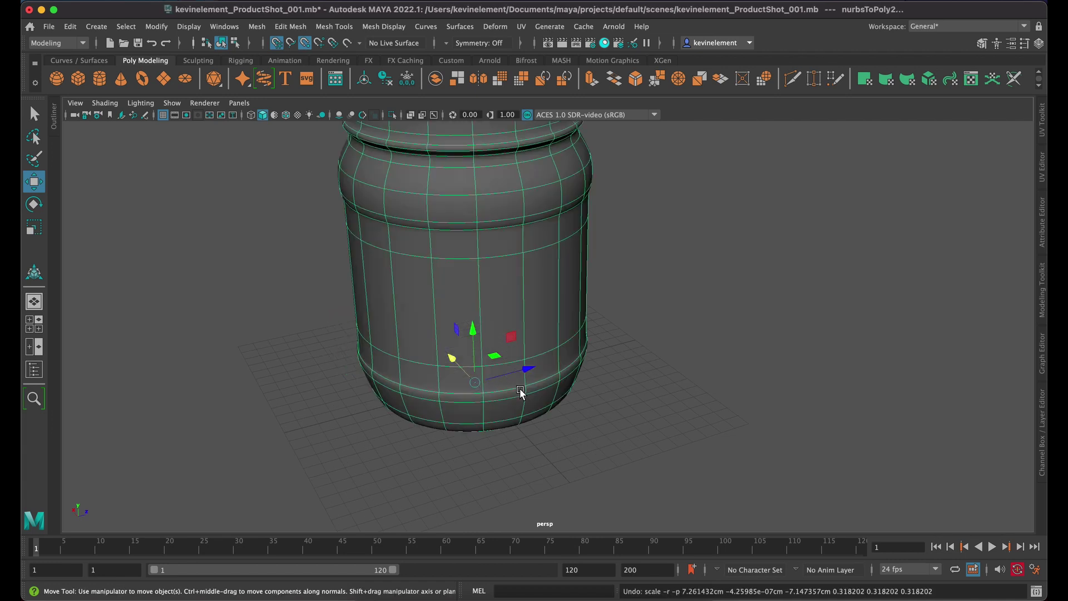
Step: Select both the jar and its contents and scale them down uniformly about their pivot at the origin
left_click_drag(507, 349, 507, 363, "alt")
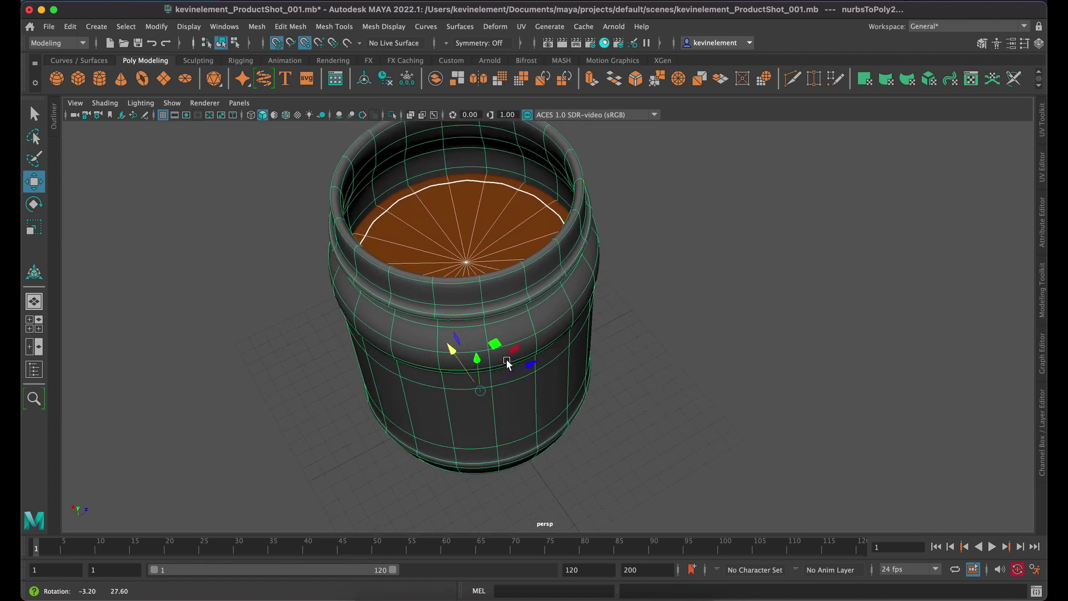
left_click(743, 369)
left_click_drag(679, 177, 485, 308)
scroll(594, 281, "down", 2)
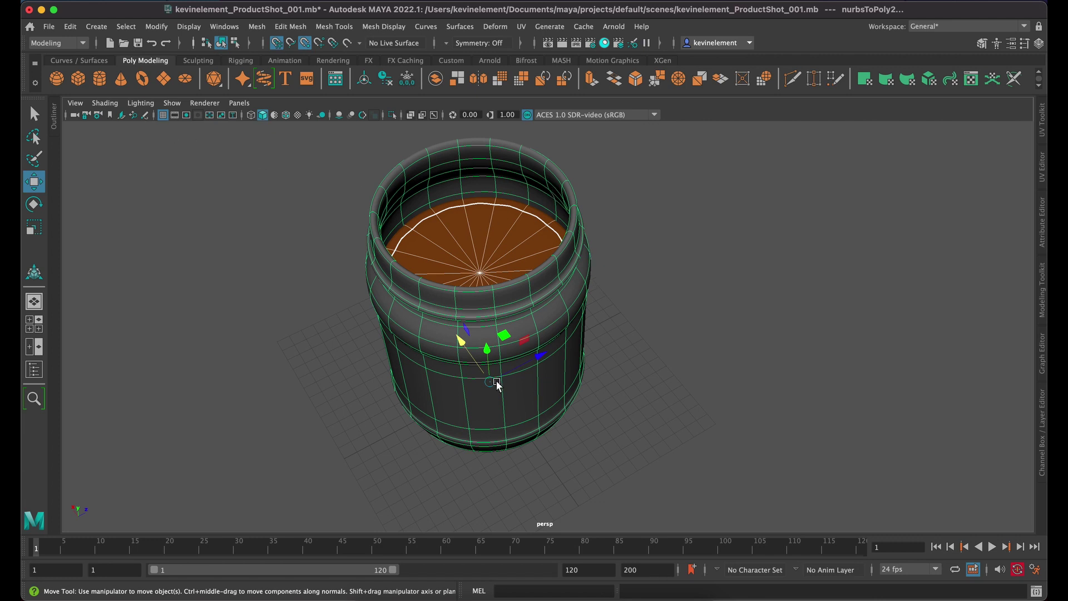
key("r")
left_click_drag(492, 382, 278, 473)
Step: Frame the outer jar and examine the scaled-down model from above and from the side
left_click(532, 432)
scroll(533, 422, "up", 6)
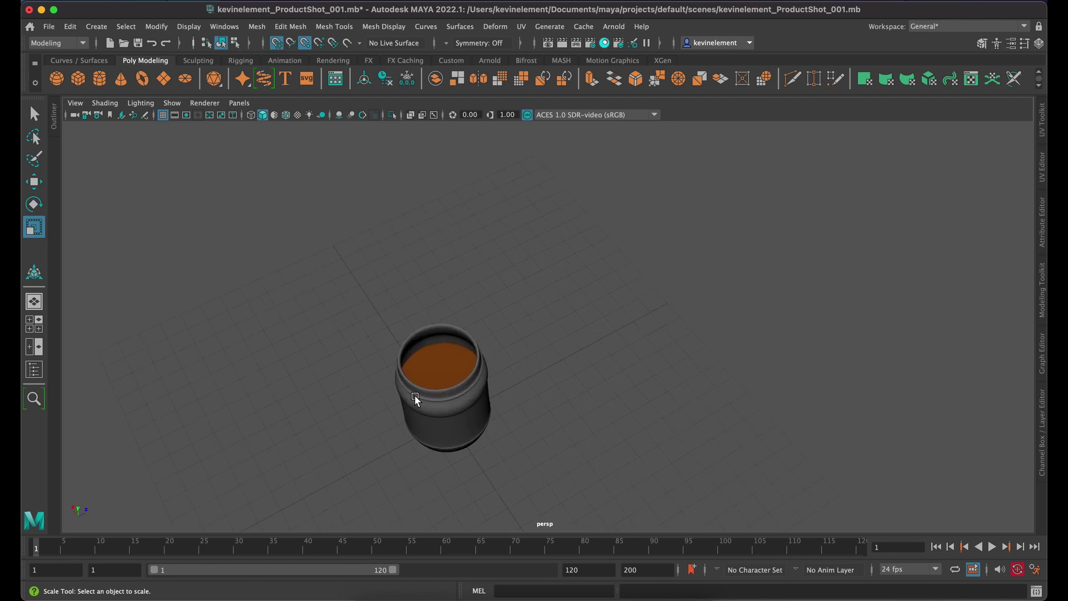
left_click(415, 399)
key("f")
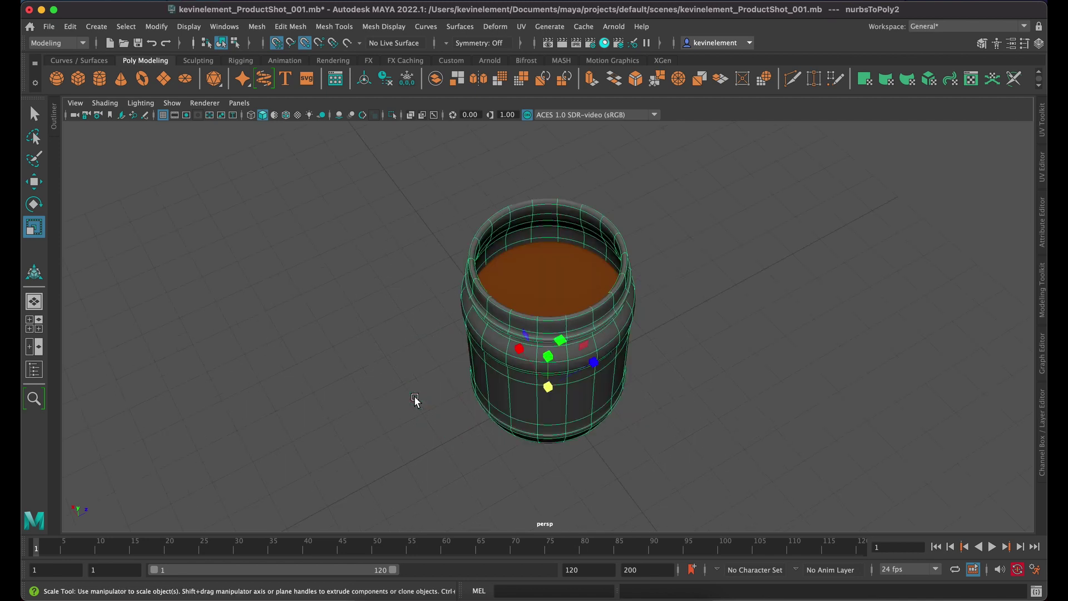
mouse_move(553, 382)
left_mouse_down("alt")
mouse_move(572, 371)
mouse_move(547, 373)
left_mouse_up("alt")
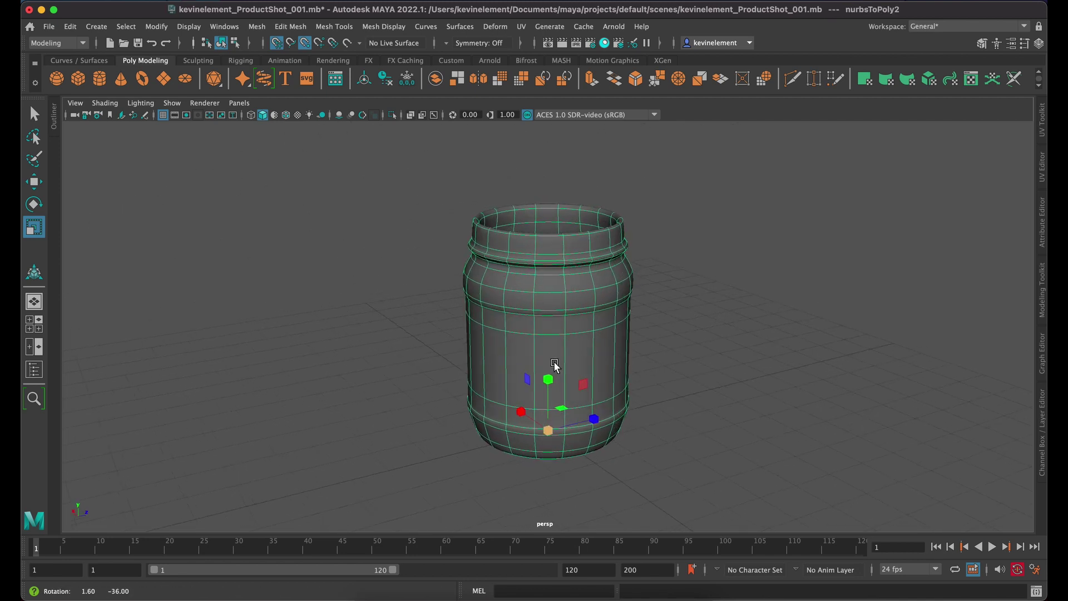
left_click(788, 371)
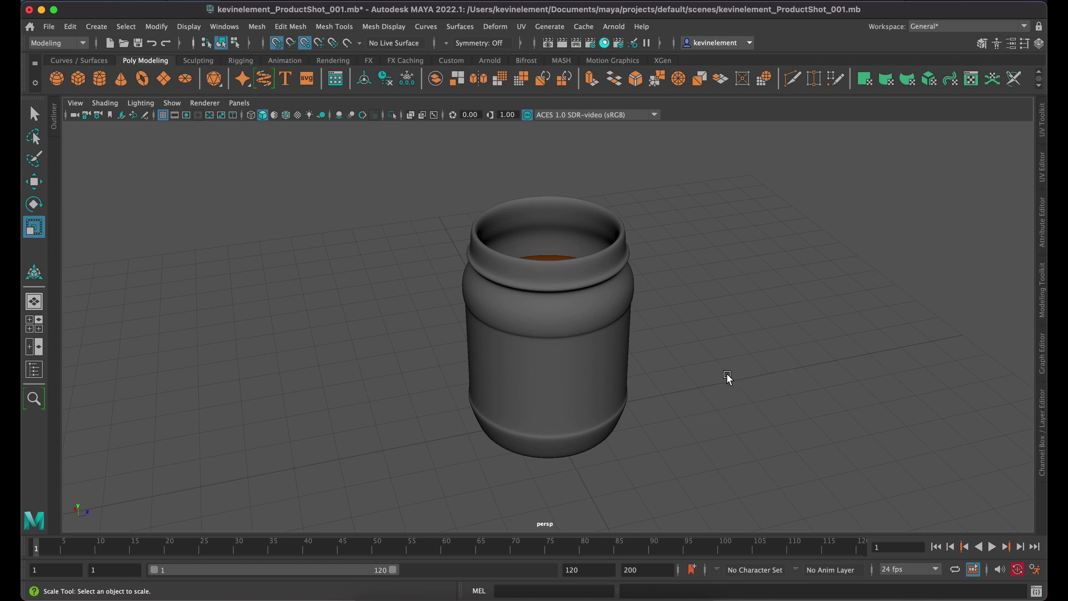
left_click_drag(727, 376, 748, 360, "alt")
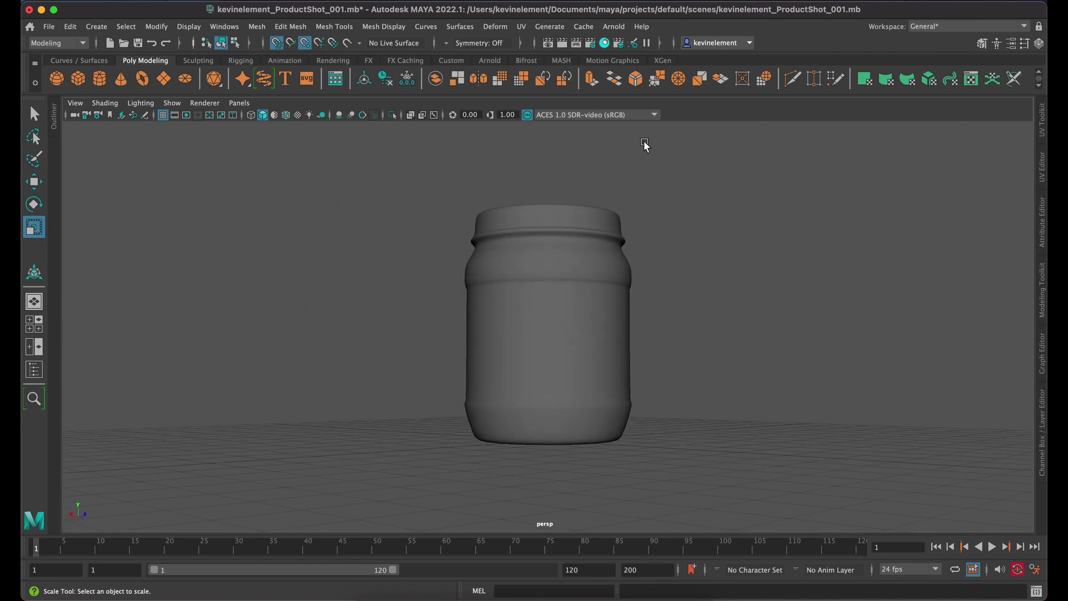
Step: Open the Hypershade and graph the network of the tex_glass material
left_click(614, 27)
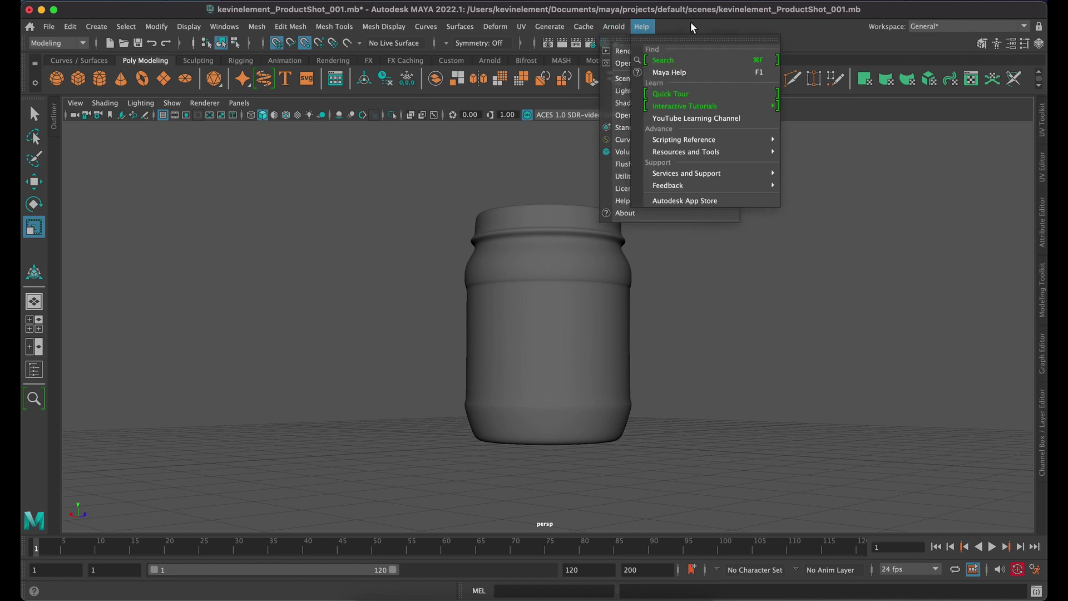
left_click(709, 21)
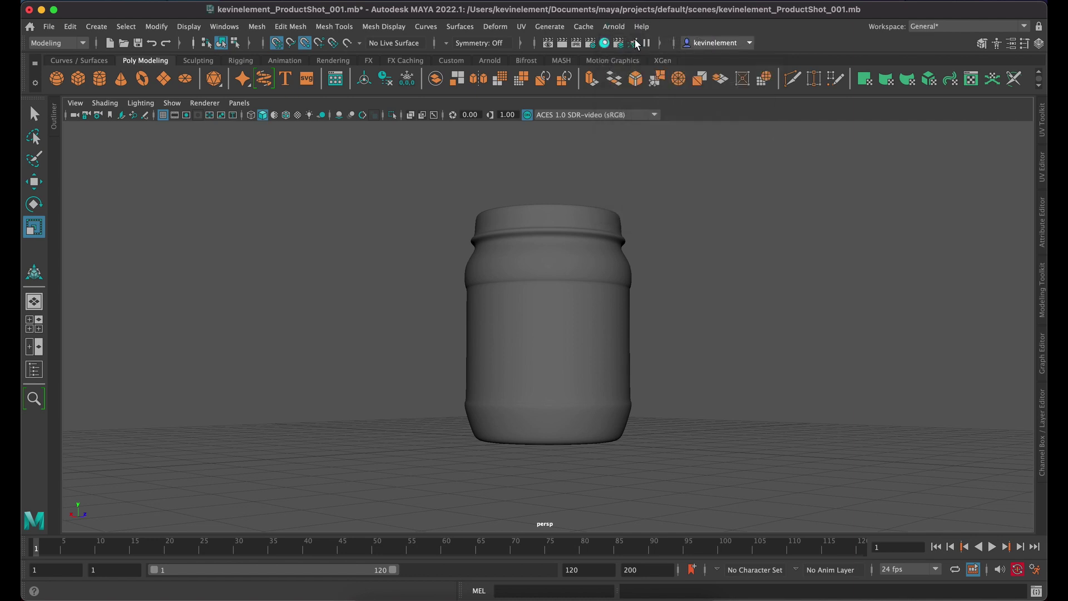
left_click(606, 43)
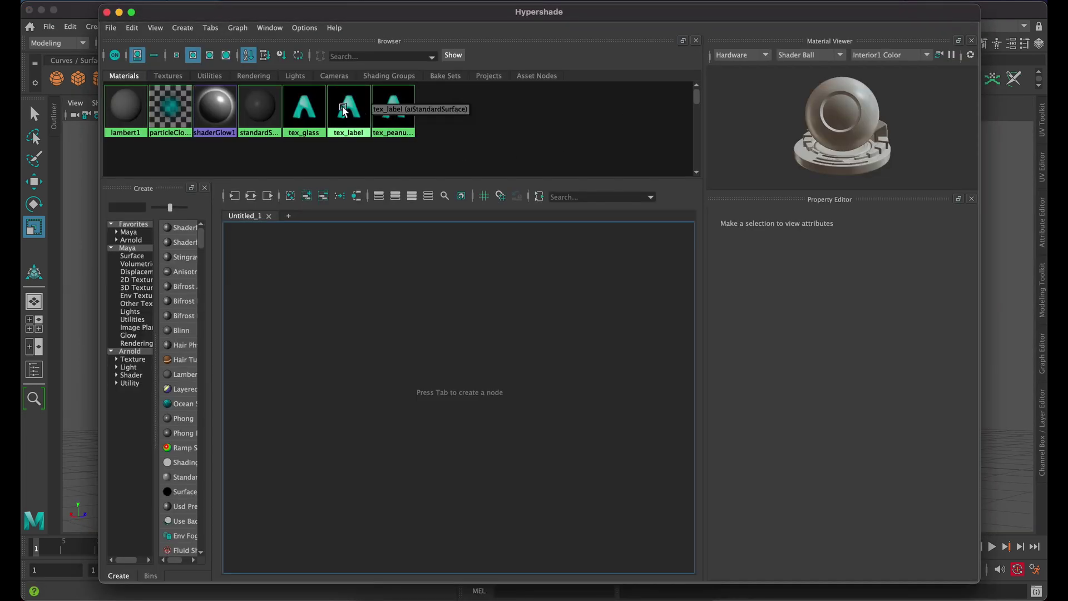
left_click(305, 116)
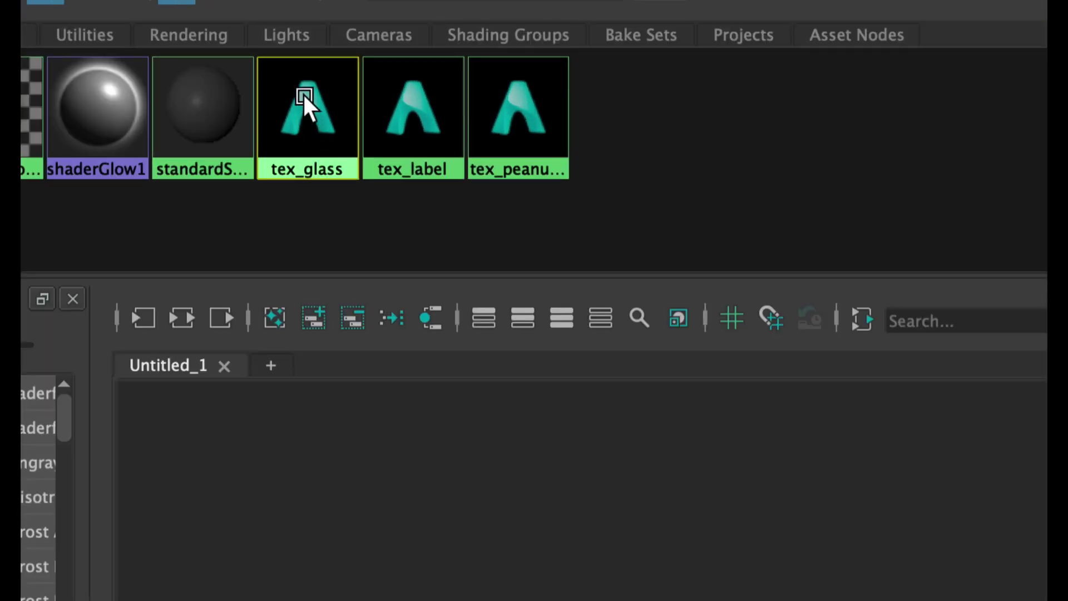
right_click_drag(303, 102, 292, 182)
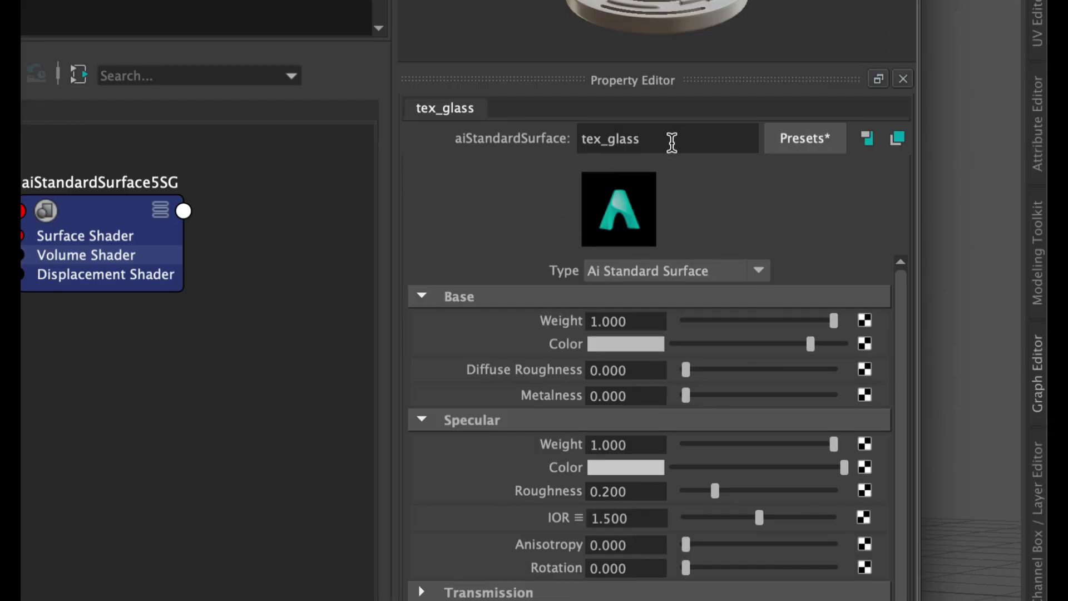
Step: Replace the tex_glass material's settings with the Glass preset
left_click(804, 139)
mouse_move(983, 2)
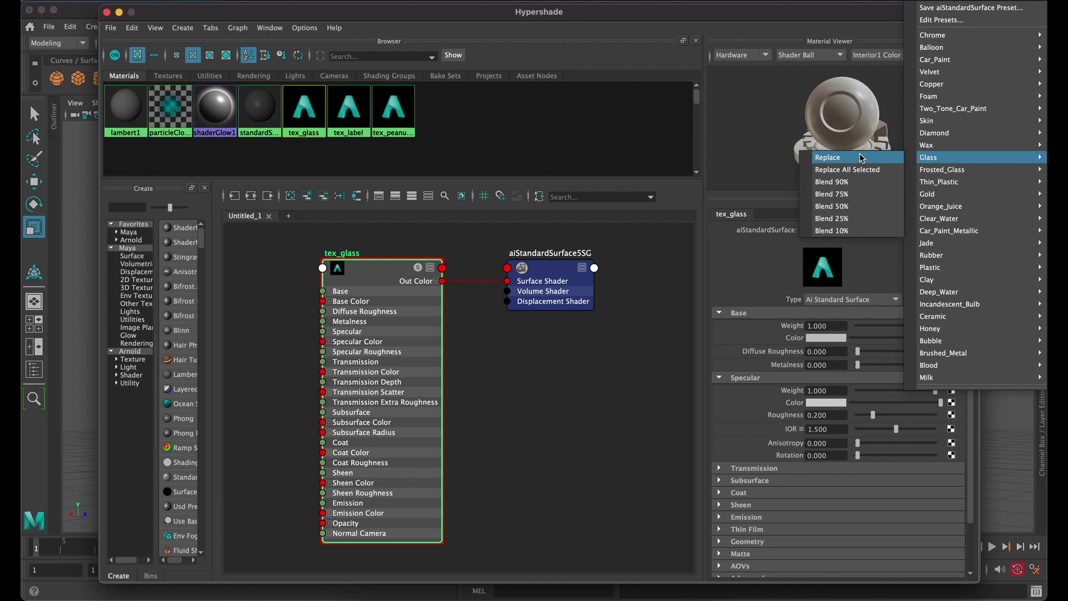
left_click(861, 158)
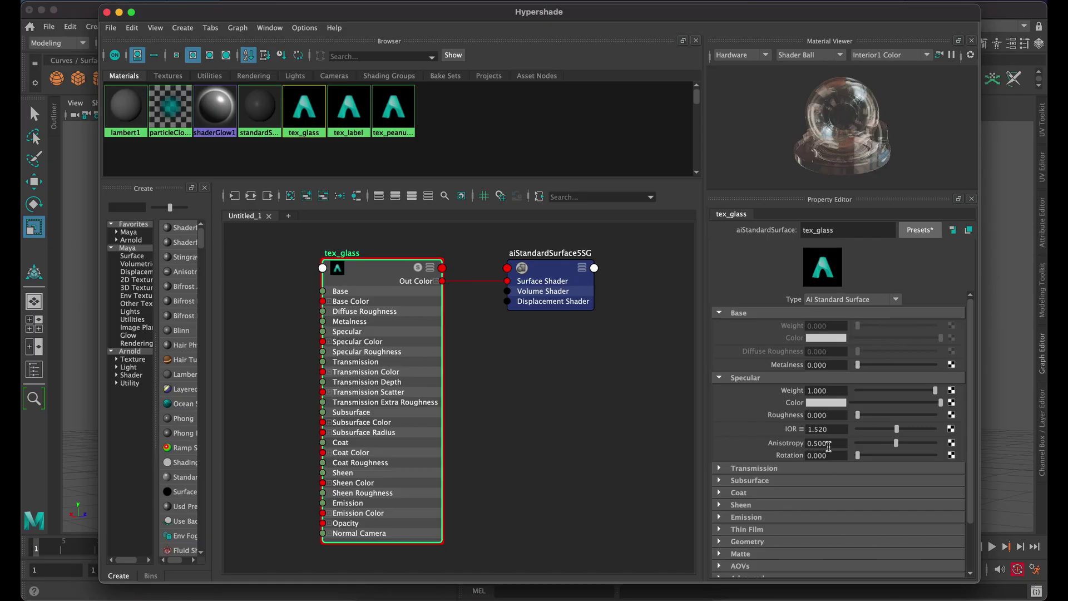
Step: Examine the Specular and Transmission settings of tex_glass and close the Hypershade
scroll(844, 518, "down", 3)
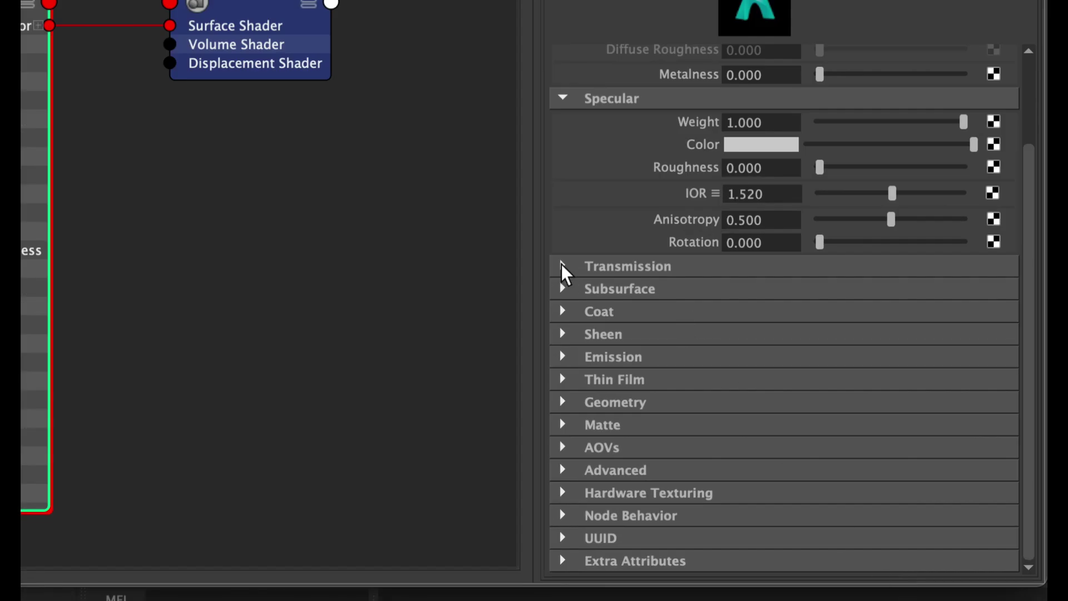
left_click(563, 266)
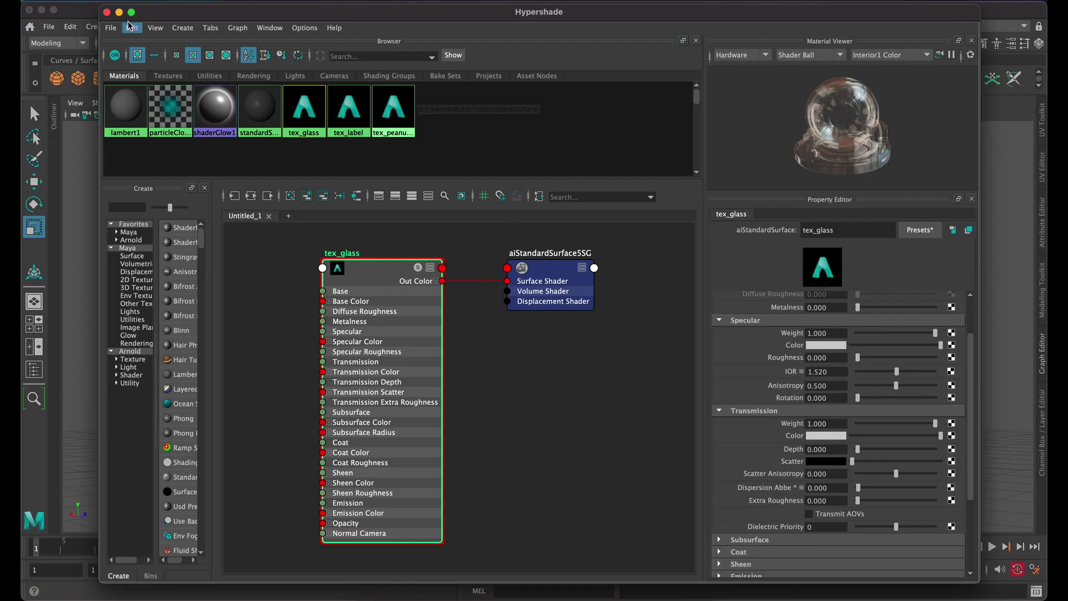
left_click(107, 12)
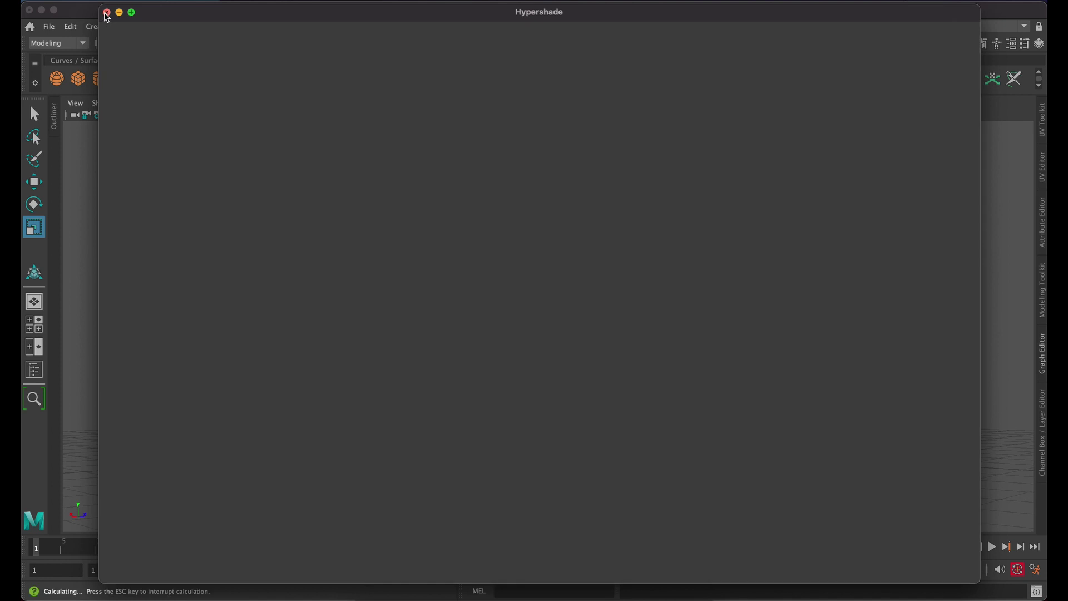
Step: Display the jar with the default material in the viewport and check its mesh with wireframe on shaded
left_click_drag(429, 236, 469, 258, "alt")
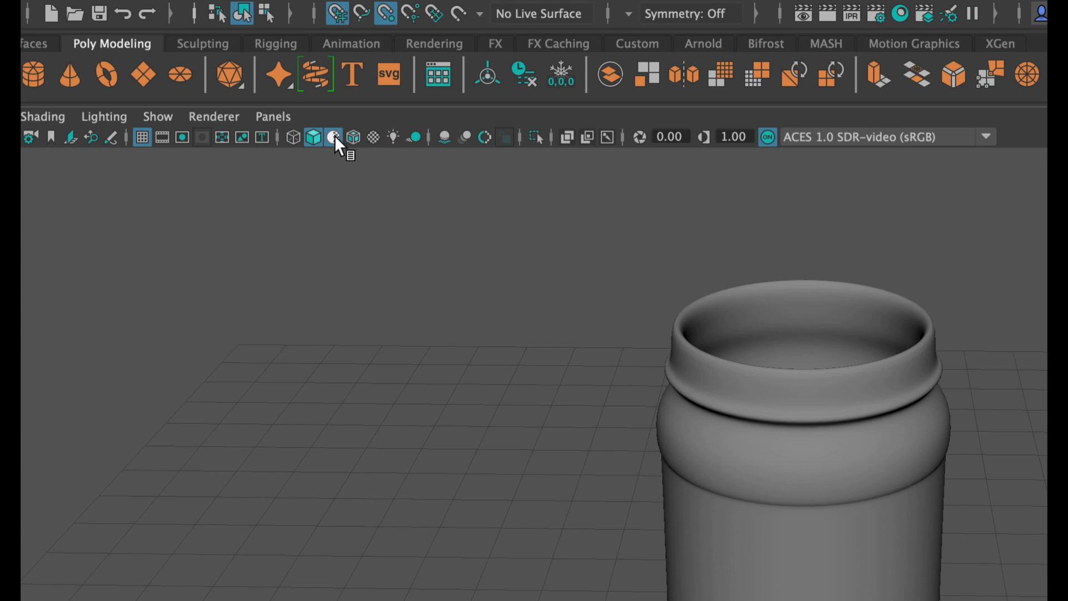
left_click_drag(693, 409, 719, 425, "alt")
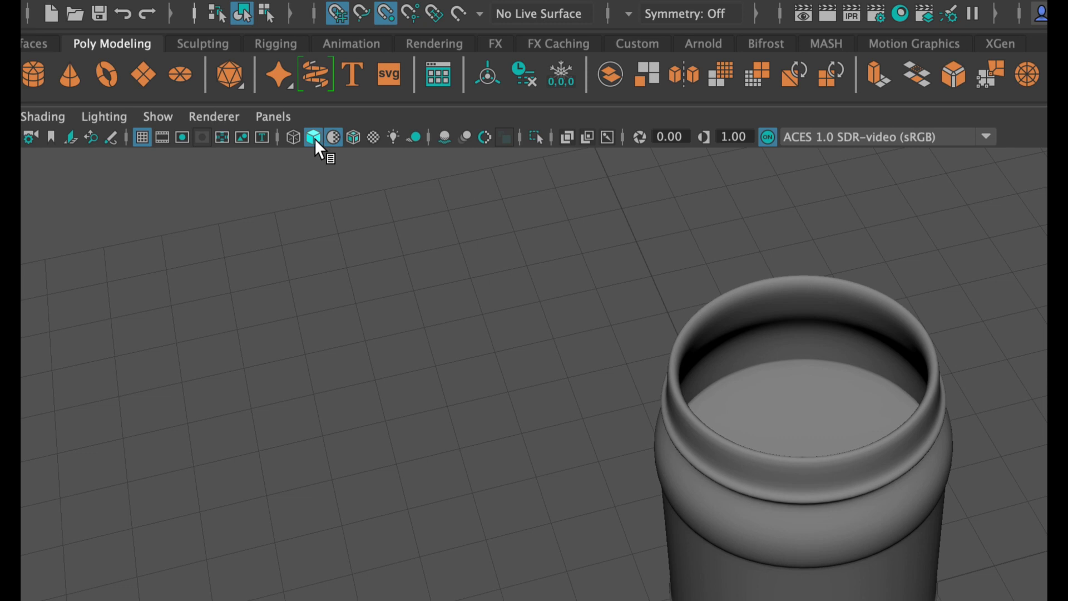
left_click(352, 136)
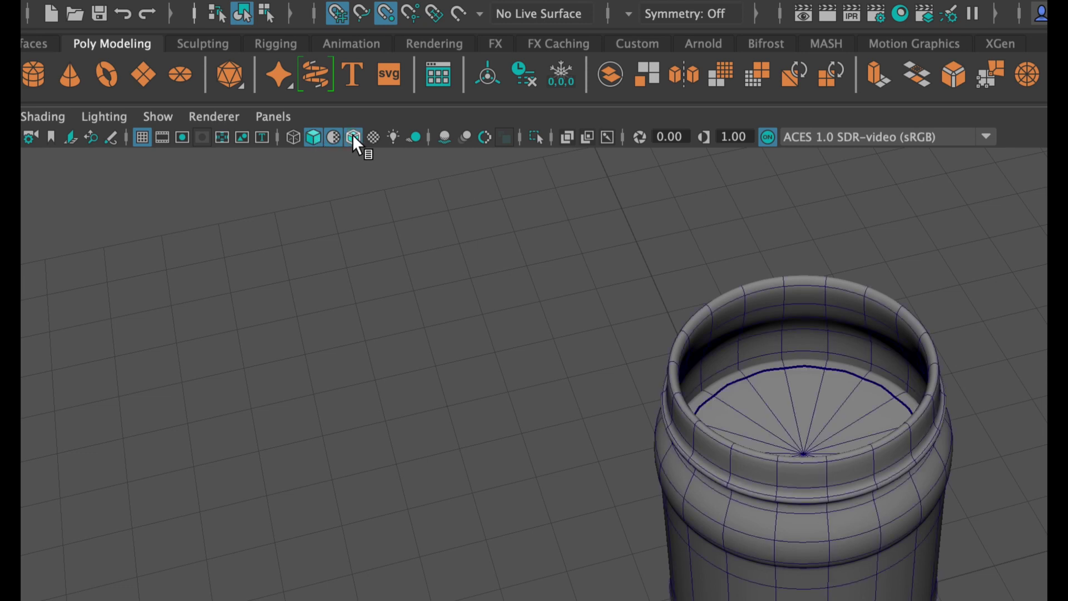
left_click(352, 136)
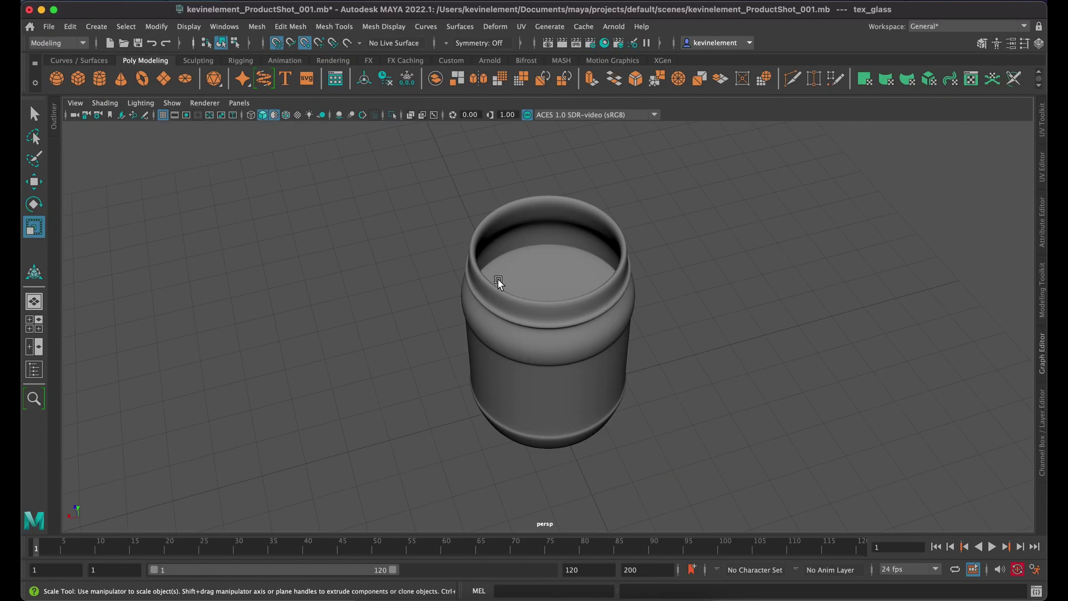
Step: Turn on the Safe Action guide for the perspective camera
mouse_move(499, 283)
left_mouse_down("alt")
mouse_move(480, 262)
mouse_move(483, 271)
left_mouse_up("alt")
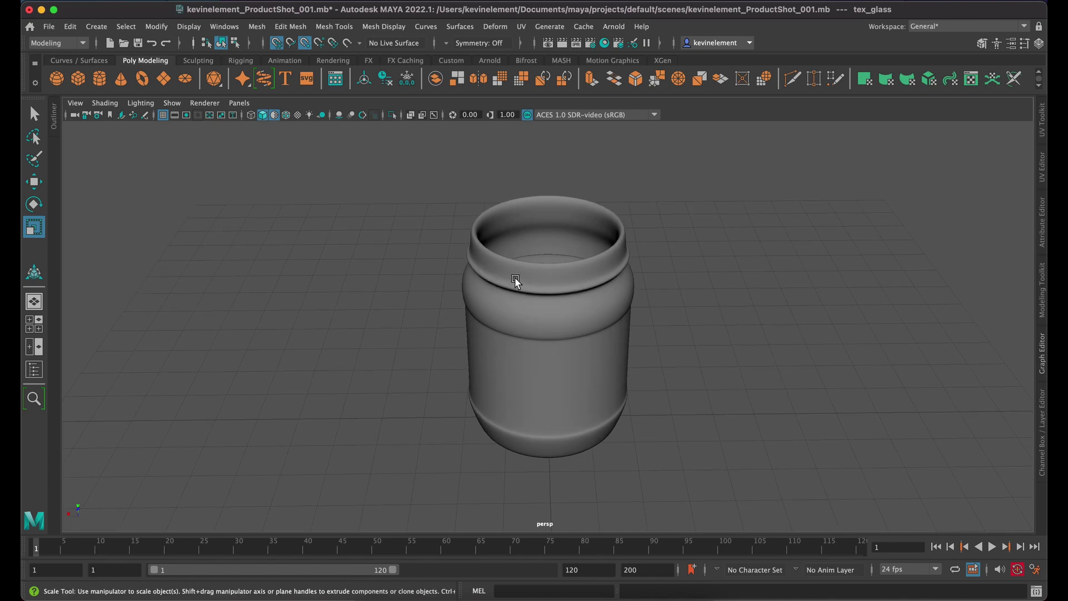
scroll(515, 278, "up", 3)
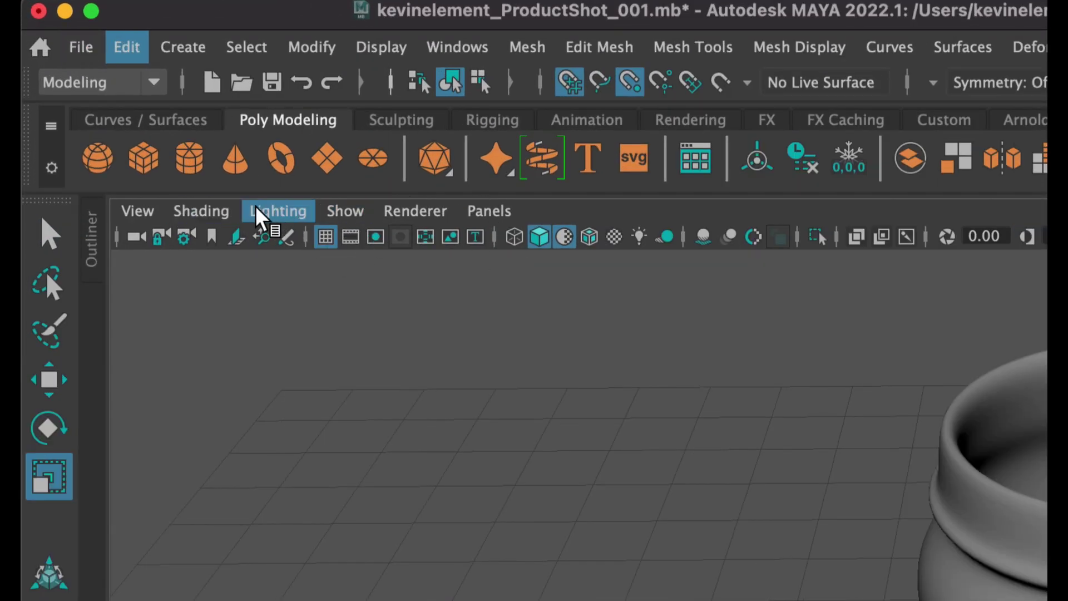
left_click(136, 212)
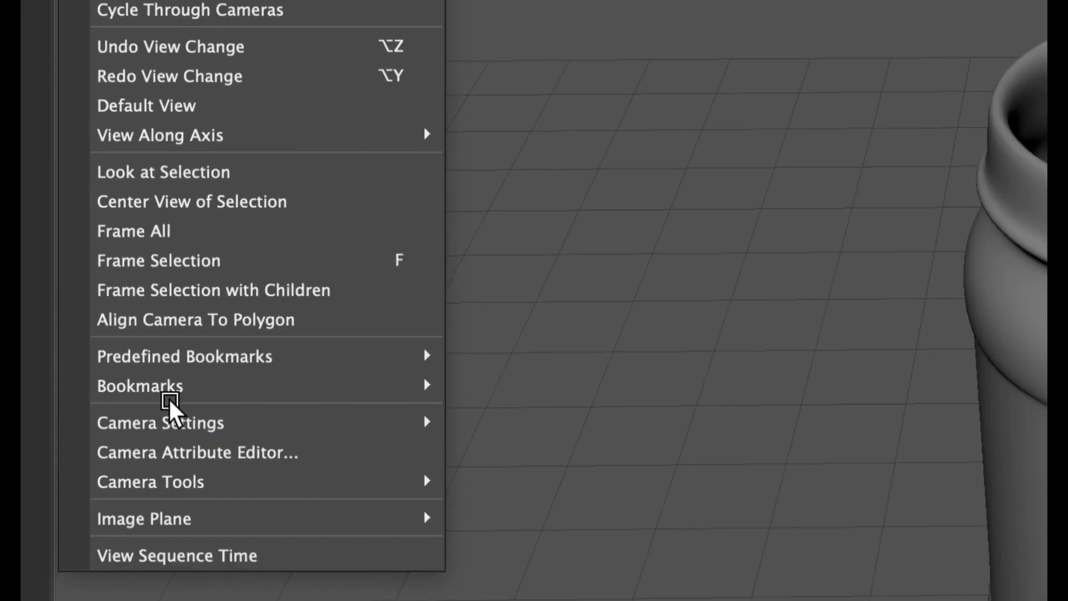
mouse_move(152, 481)
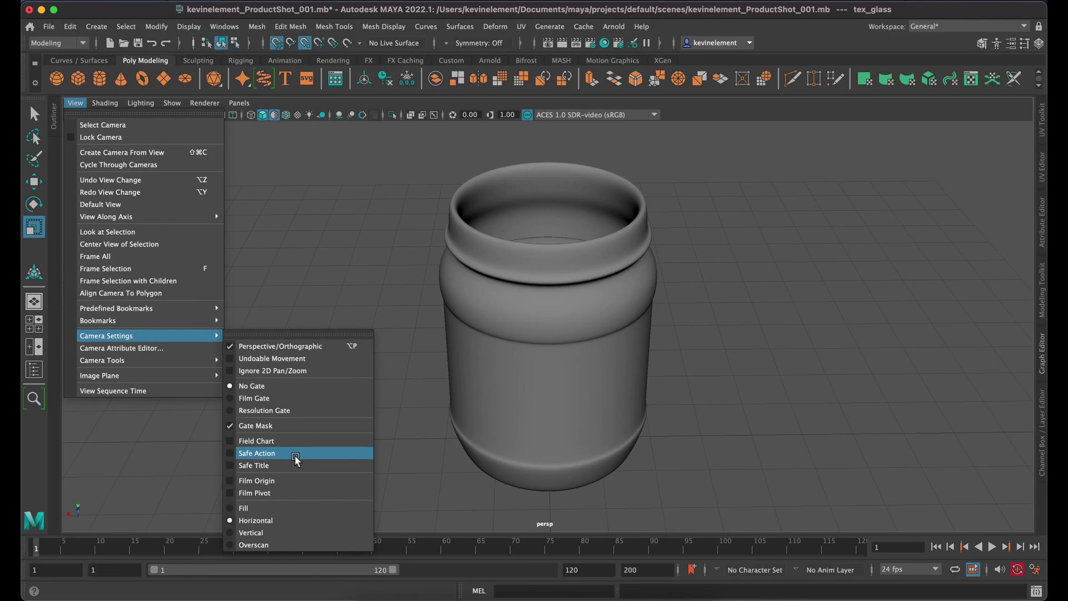
left_click(295, 457)
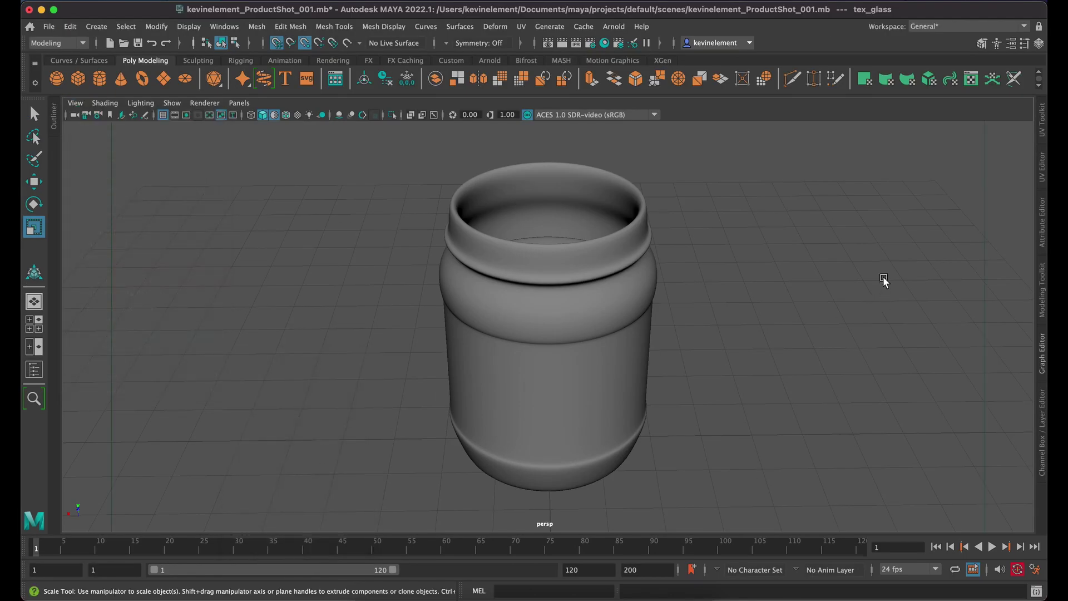
Step: Check the scene in the four-view layout and return to the full perspective view
scroll(884, 278, "down", 1)
scroll(884, 278, "up", 1)
key("space")
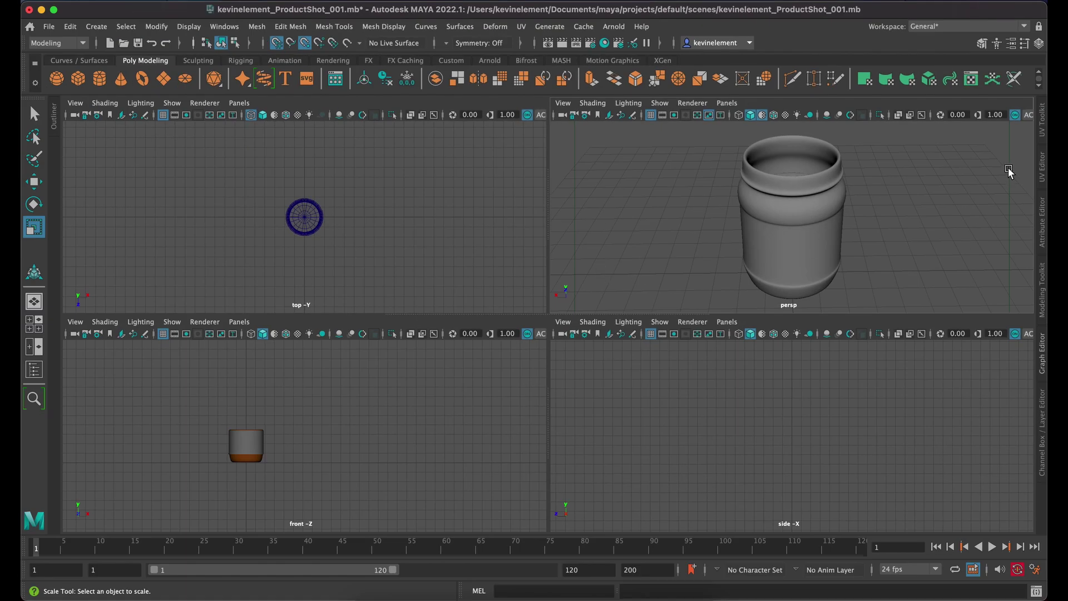
key("space")
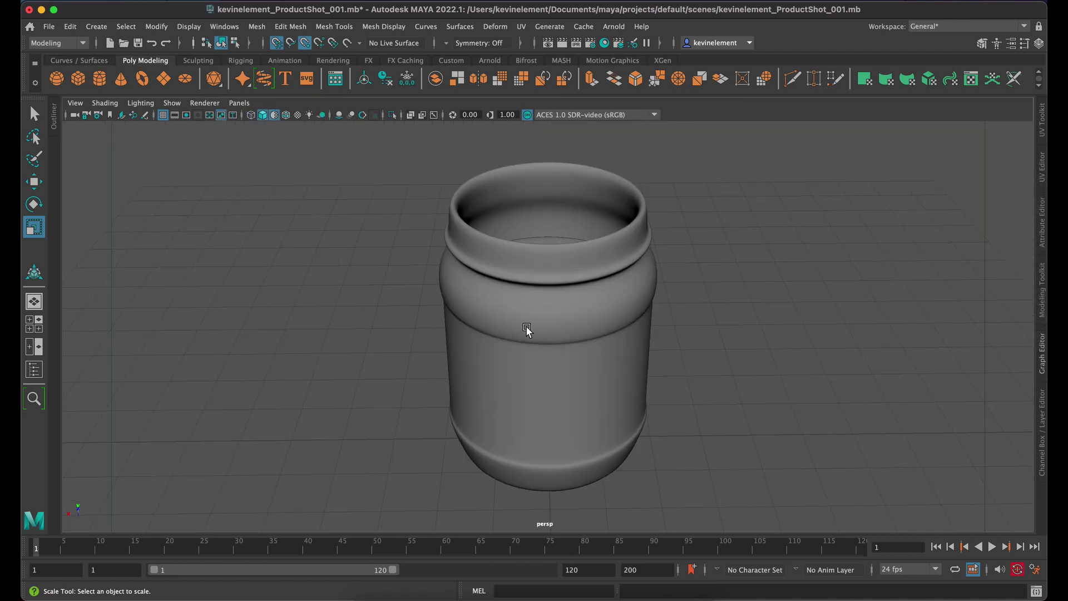
Step: Start a test render of the jar in the Arnold RenderView and close the render window
left_click(608, 29)
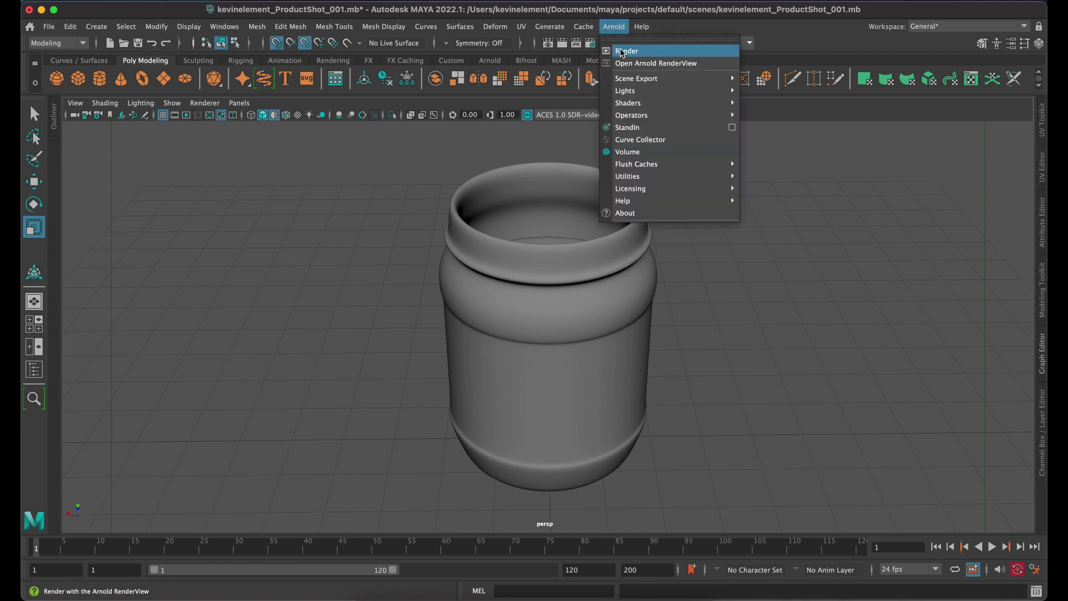
left_click(622, 51)
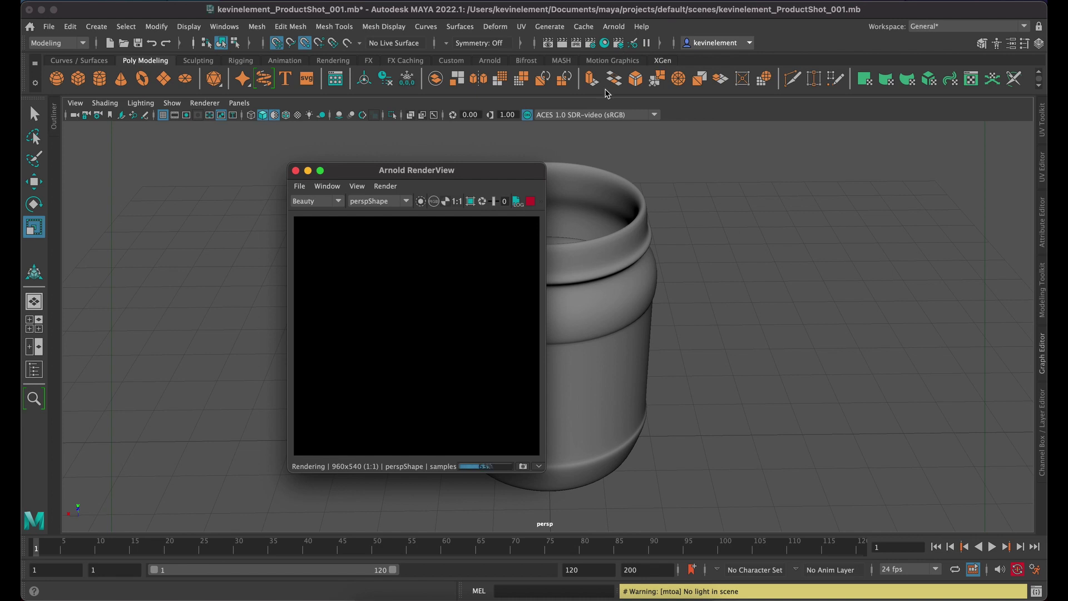
left_click(295, 171)
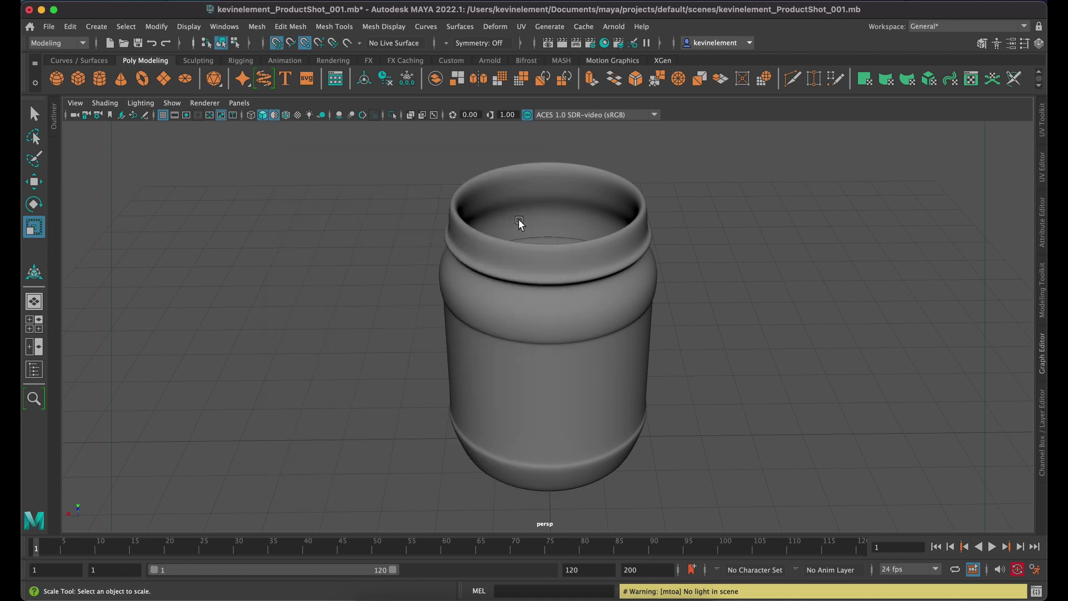
Step: Create a polygon plane at the origin and scale it up uniformly to about 35 as a floor under the jar
scroll(726, 252, "down", 5)
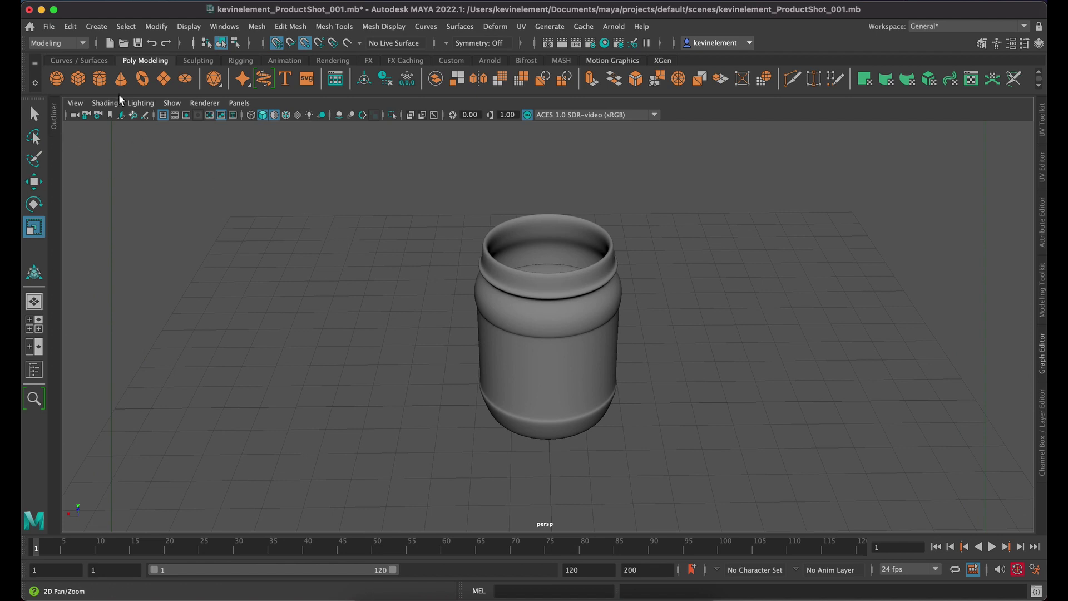
left_click(163, 77)
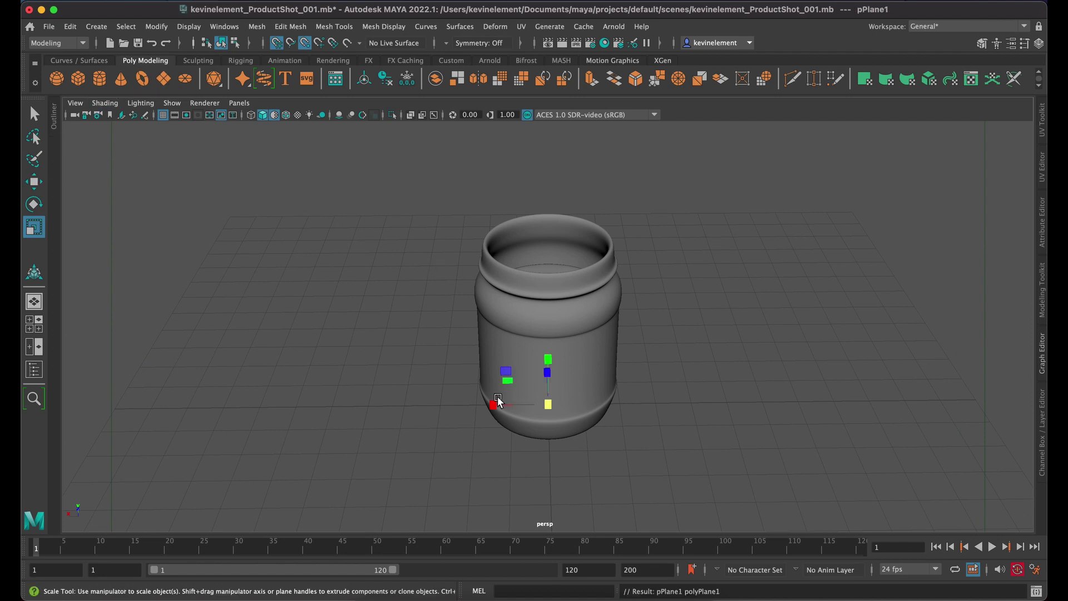
left_click_drag(547, 405, 1044, 473)
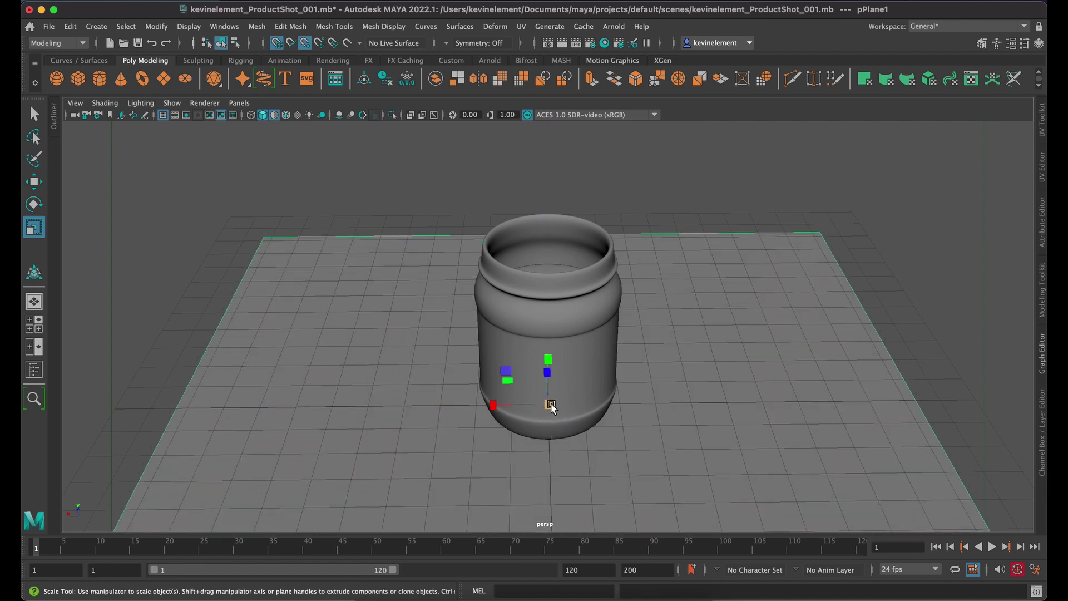
left_click_drag(549, 405, 915, 401)
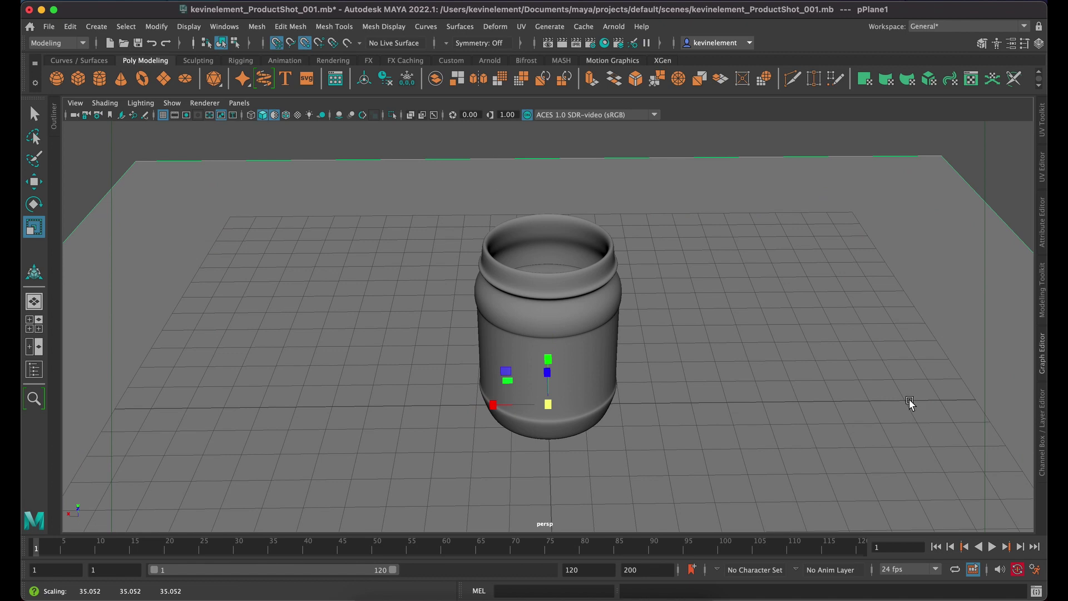
scroll(751, 370, "down", 6)
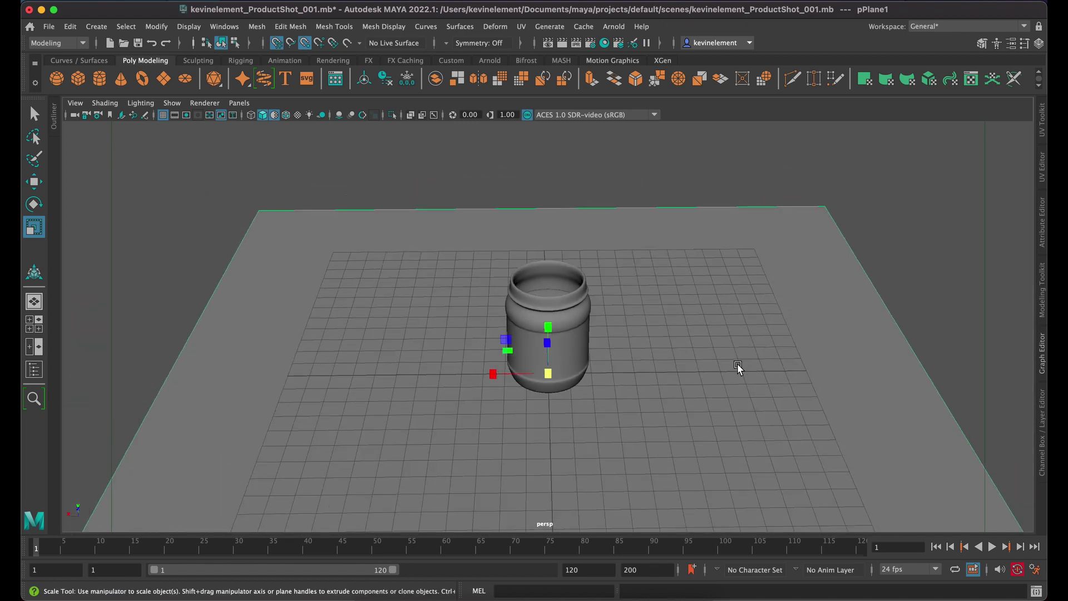
mouse_move(740, 367)
left_mouse_down("alt")
mouse_move(698, 358)
mouse_move(725, 363)
left_mouse_up("alt")
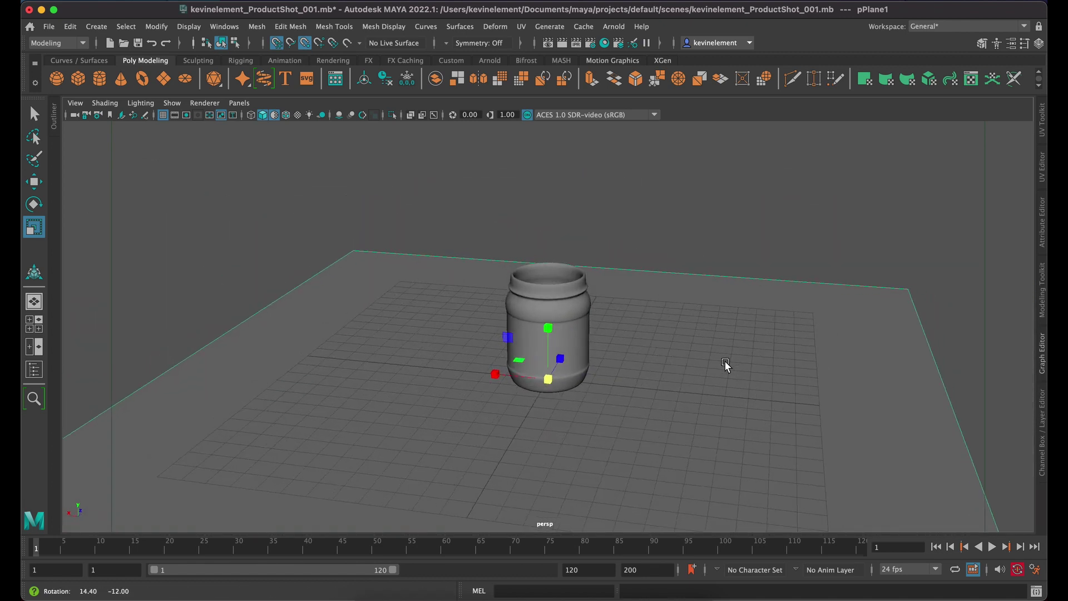
left_click(613, 26)
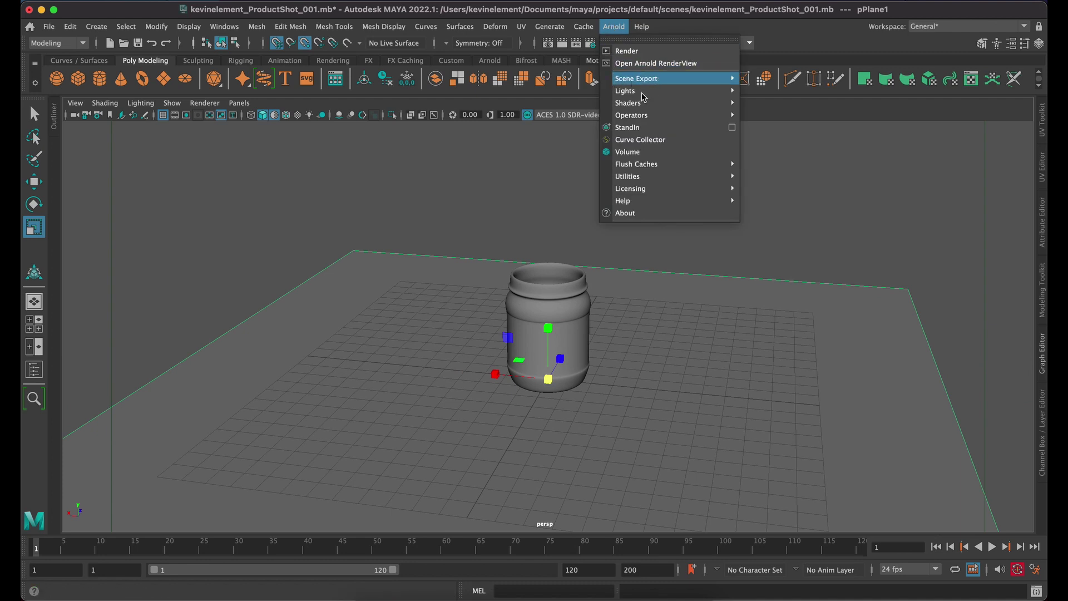
mouse_move(663, 93)
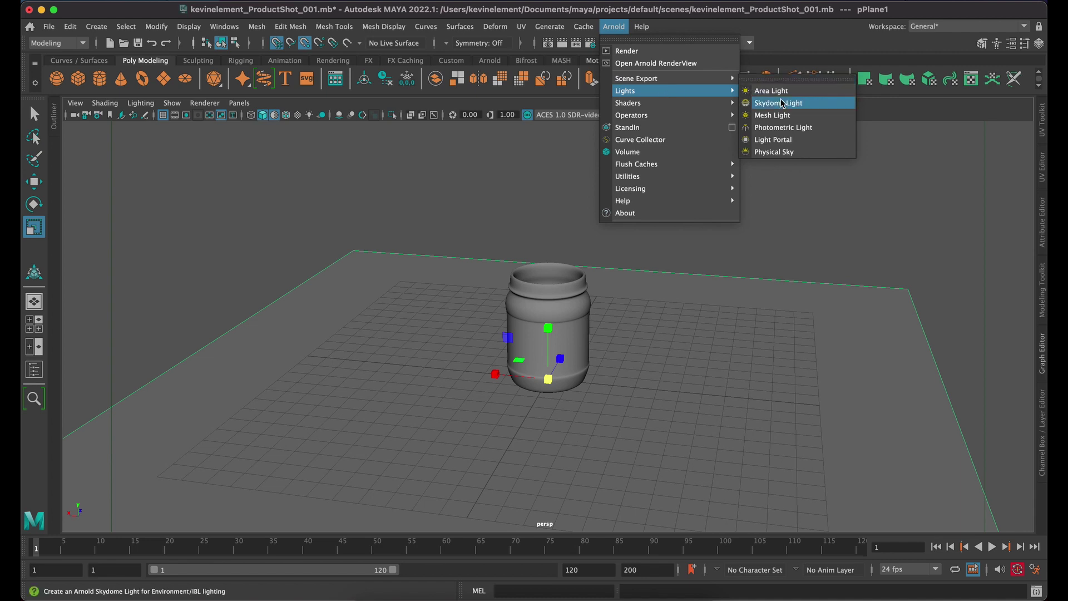
left_click(820, 229)
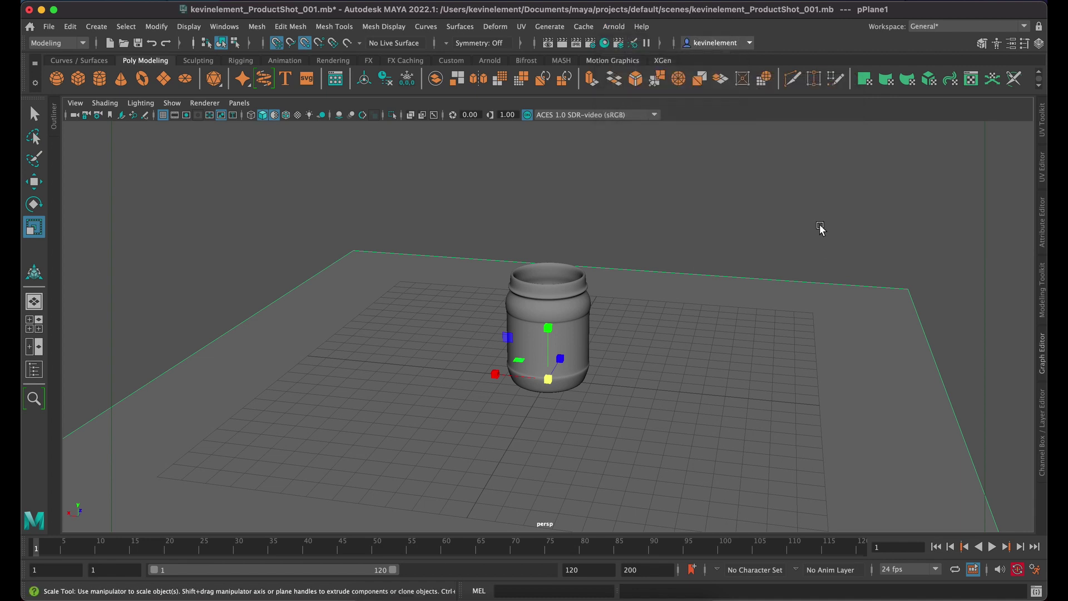
Step: Look at the HDRI files in the assignment folder in Finder and switch to Poly Haven's Studio HDRIs page in Chrome
key("super+Tab")
left_click(493, 312)
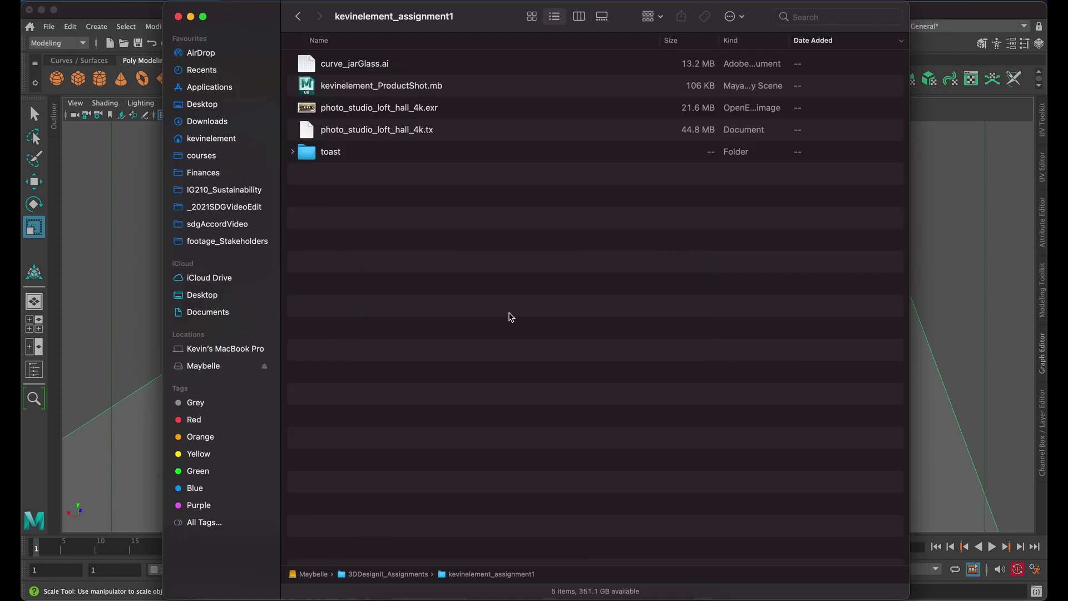
key("super+Tab")
left_click(556, 317)
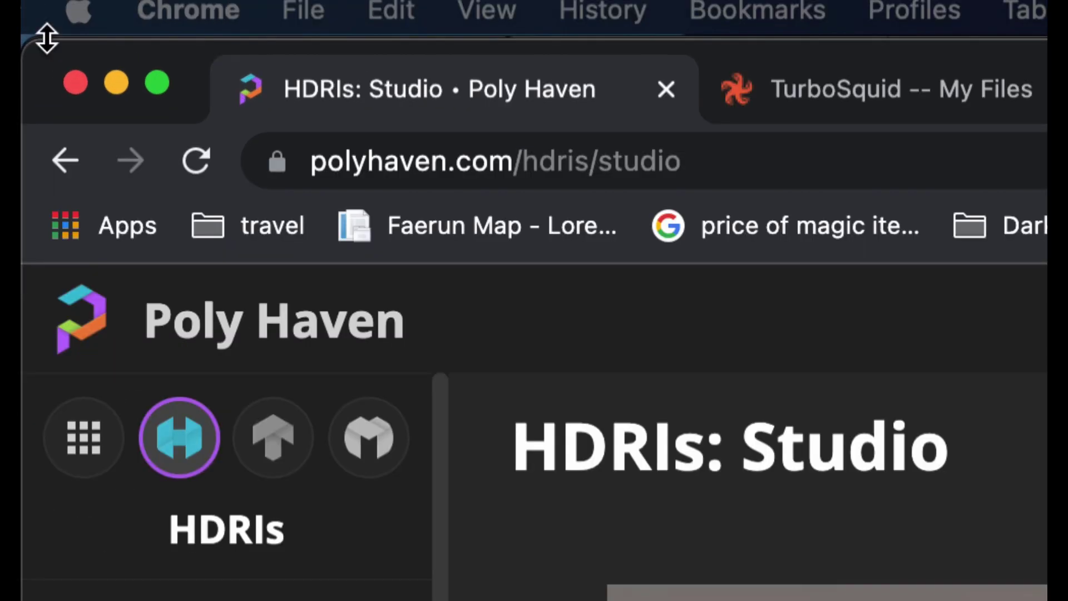
Step: Go from the Studio HDRIs page to the Poly Haven home page at polyhaven.com
double_click(129, 43)
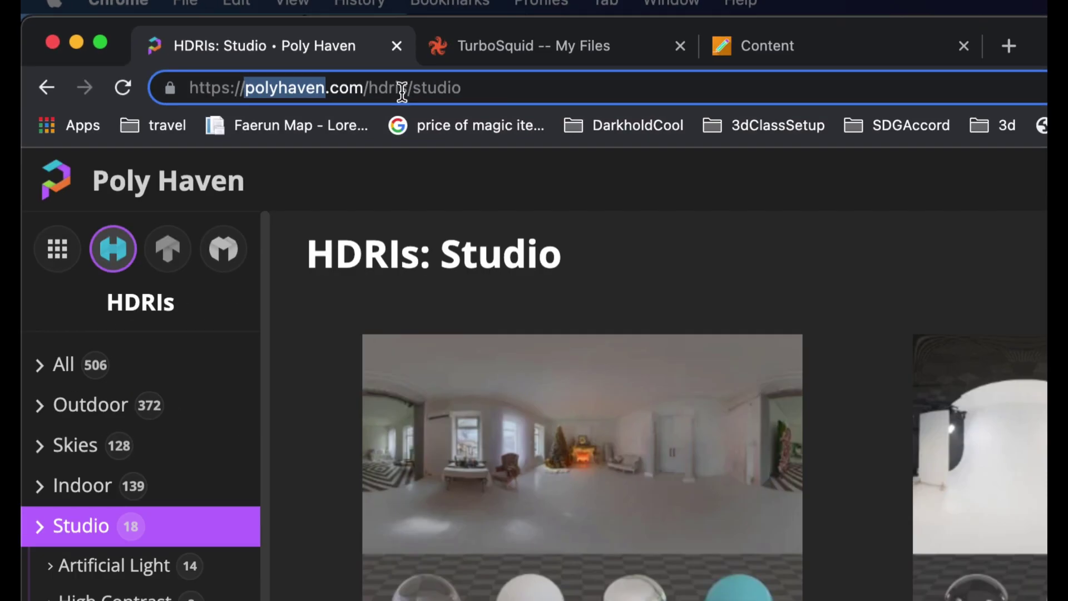
left_click(469, 88)
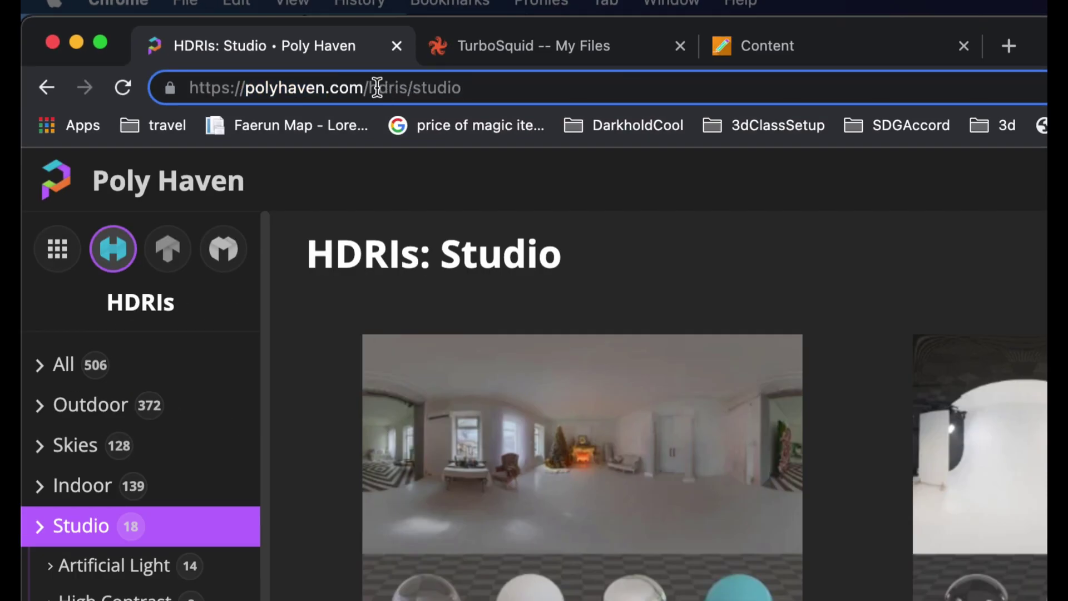
left_click_drag(378, 87, 584, 81)
key("BackSpace")
key("Return")
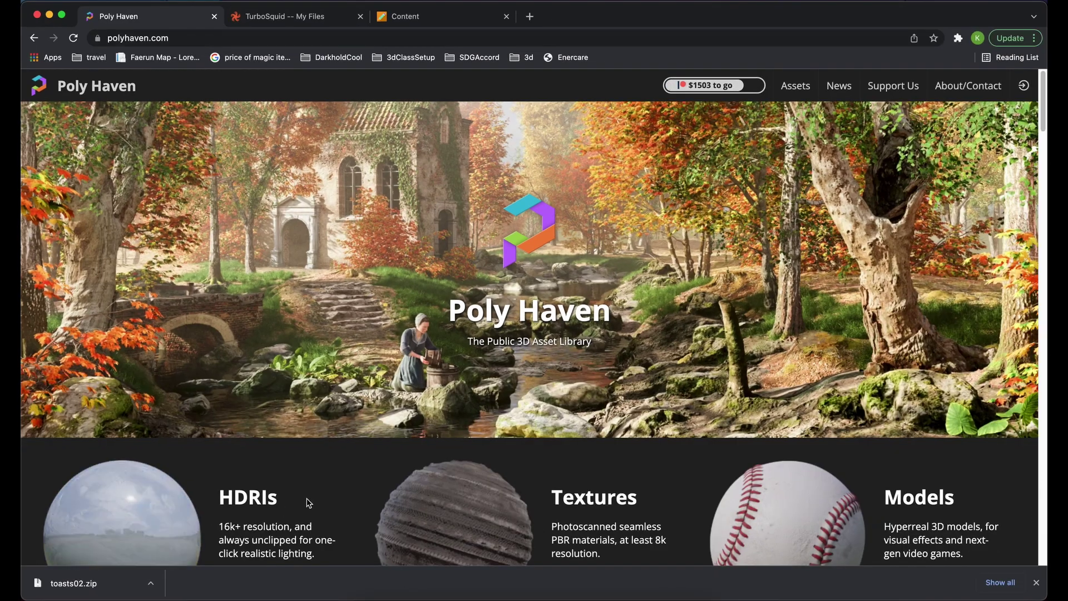
Step: Open Poly Haven's HDRIs section and look through the environments in the Studio category
scroll(374, 453, "down", 3)
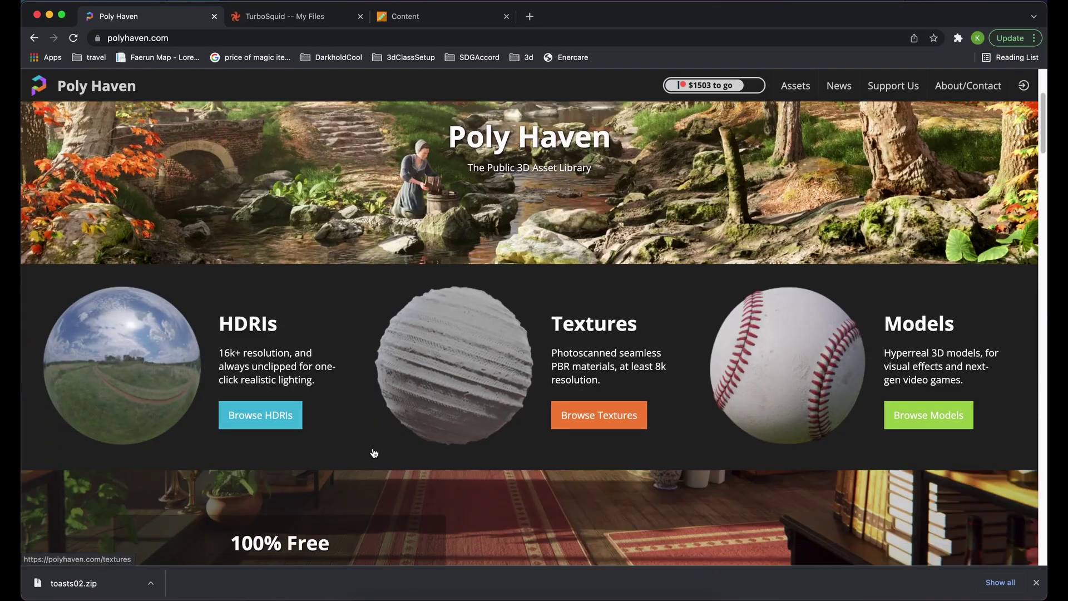
scroll(374, 453, "down", 2)
left_click(100, 251)
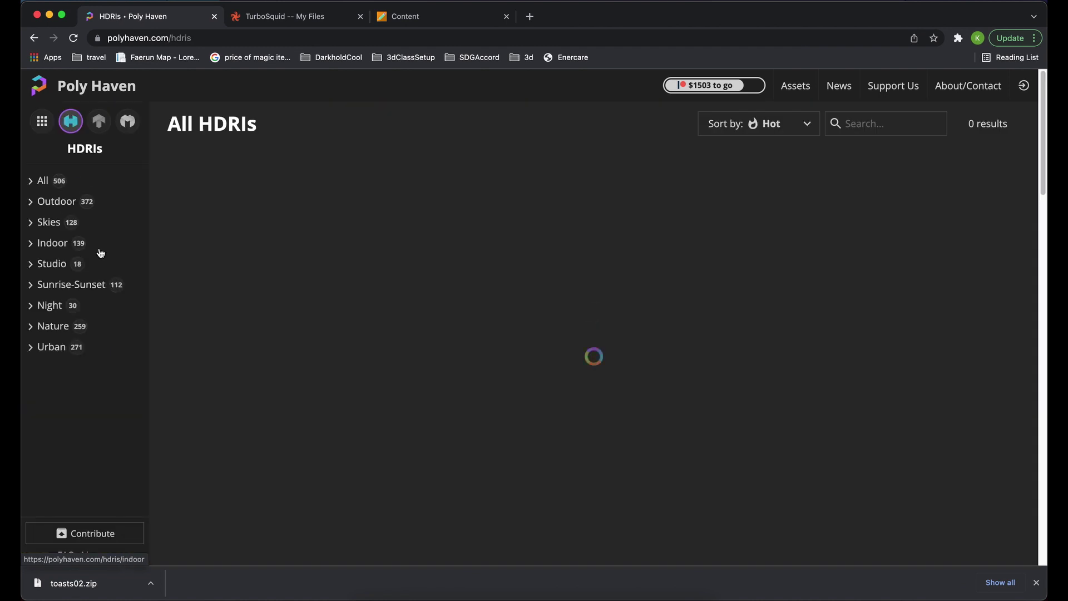
left_click(35, 265)
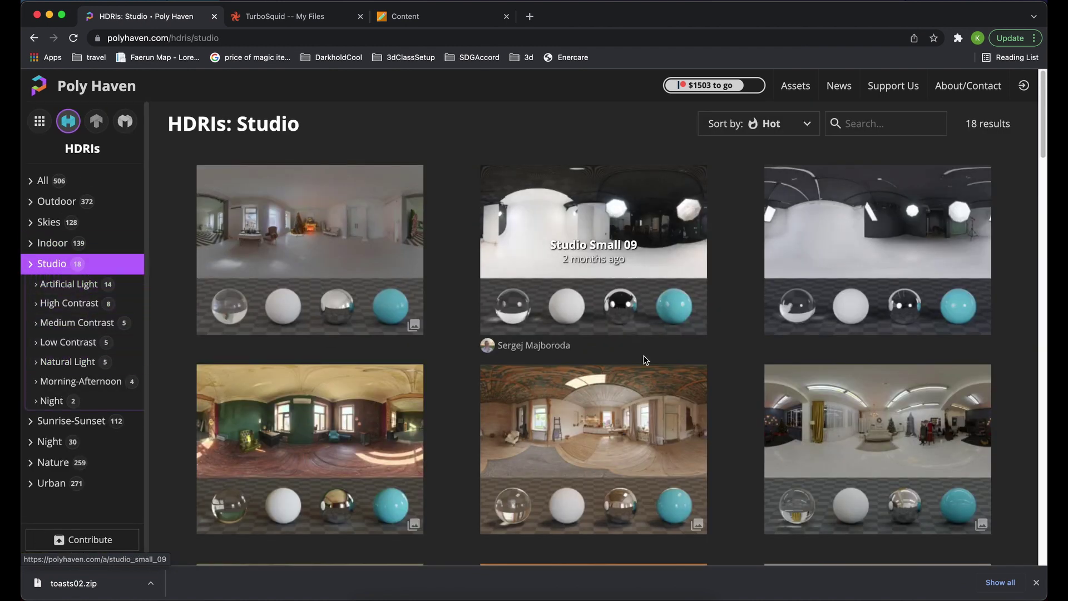
scroll(645, 359, "down", 15)
scroll(640, 384, "up", 13)
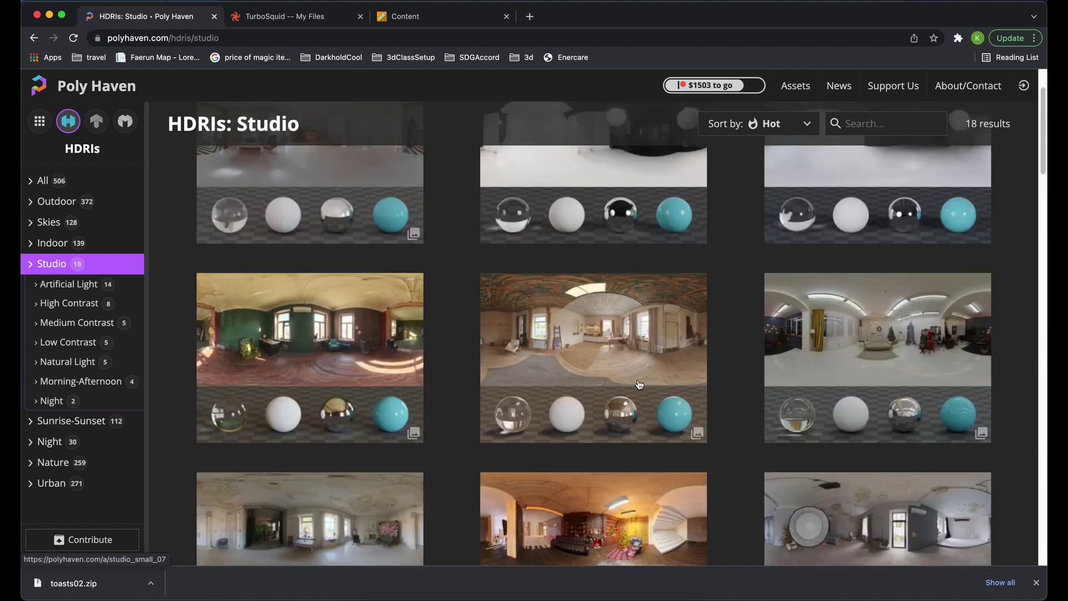
scroll(639, 384, "up", 2)
Step: Select photo_studio_loft_hall_4k.exr in the Finder assignment folder and switch back to Maya
key("super+Tab")
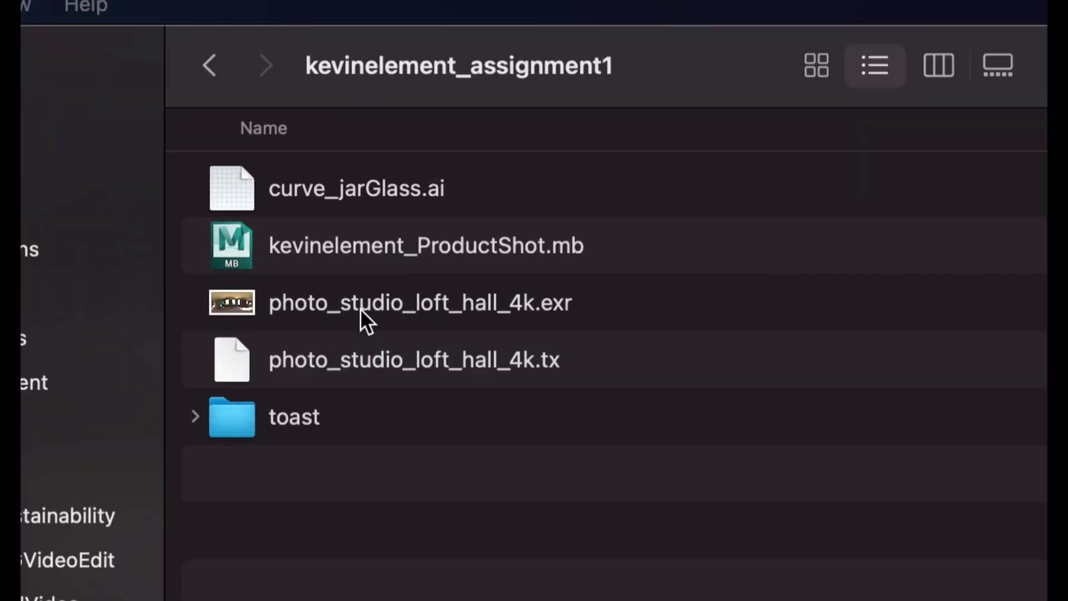
left_click(319, 312)
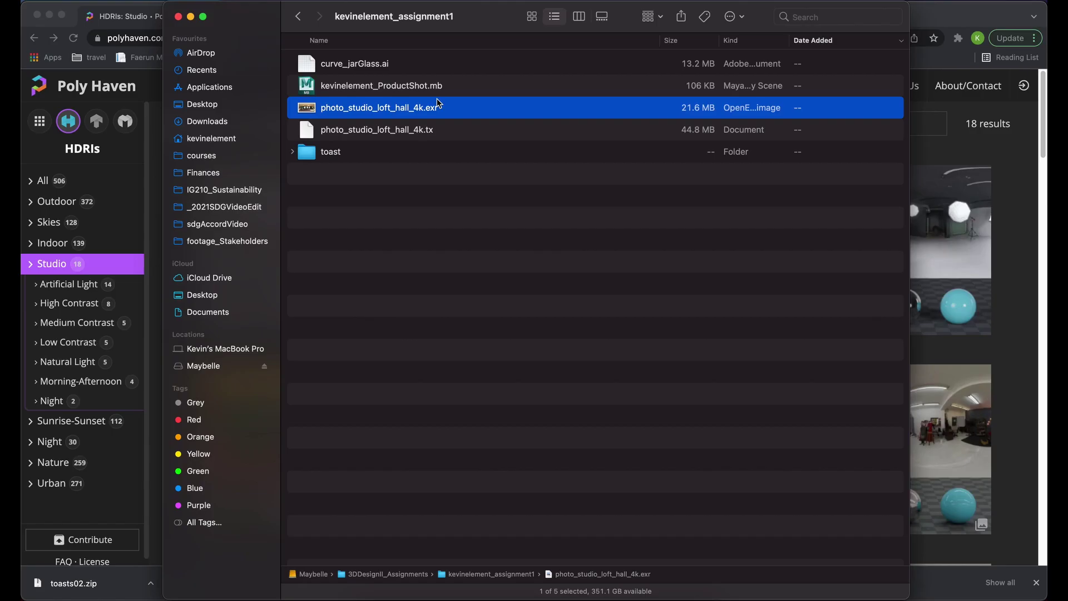
key("super+Tab")
key("super+Tab")
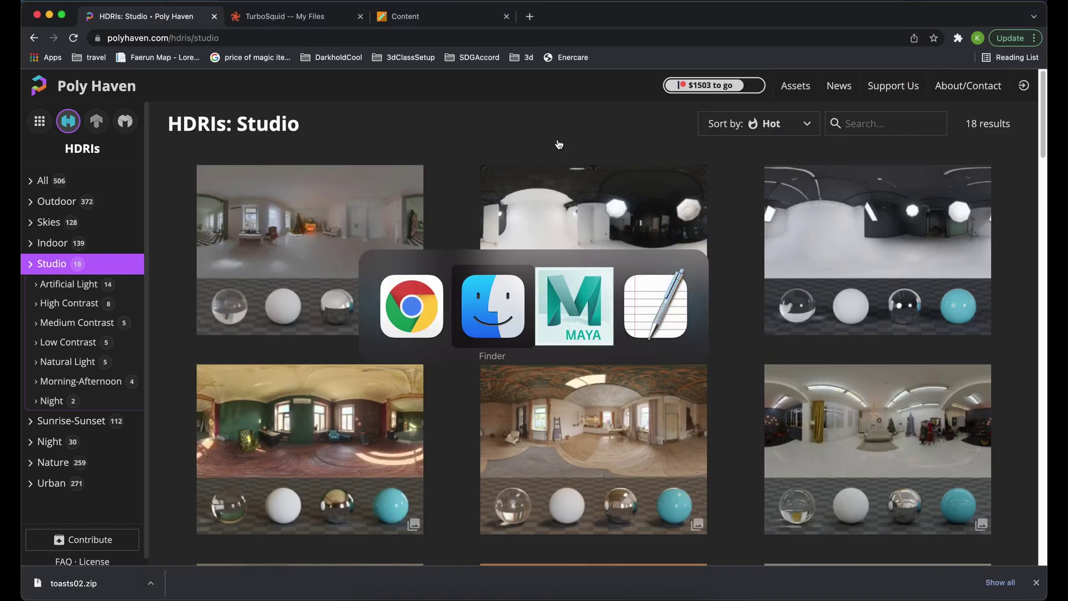
left_click(580, 311)
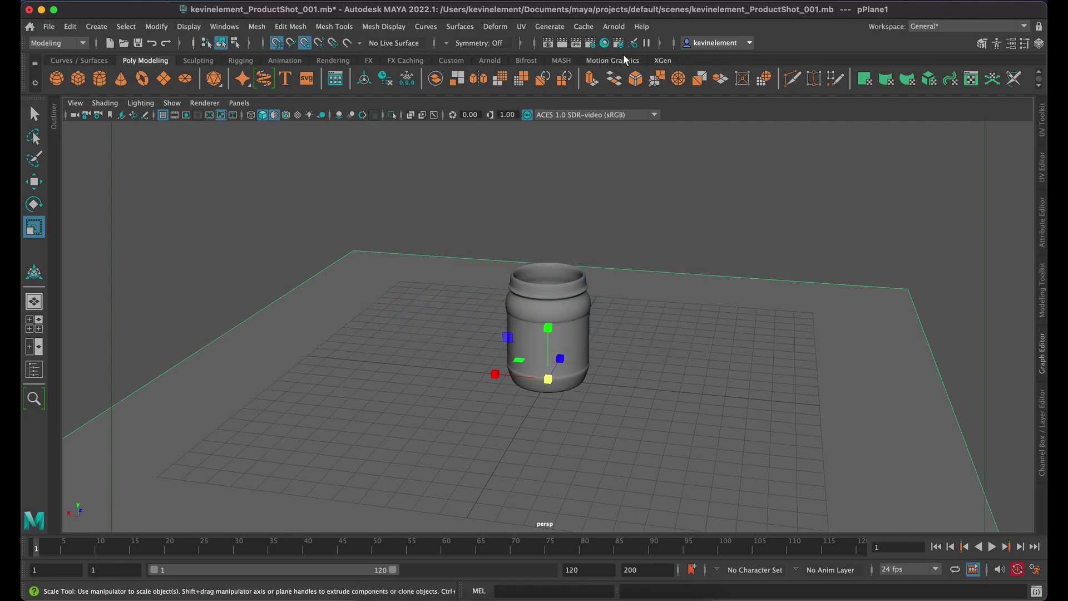
Step: Create an Arnold Skydome Light in the jar scene
left_click(620, 32)
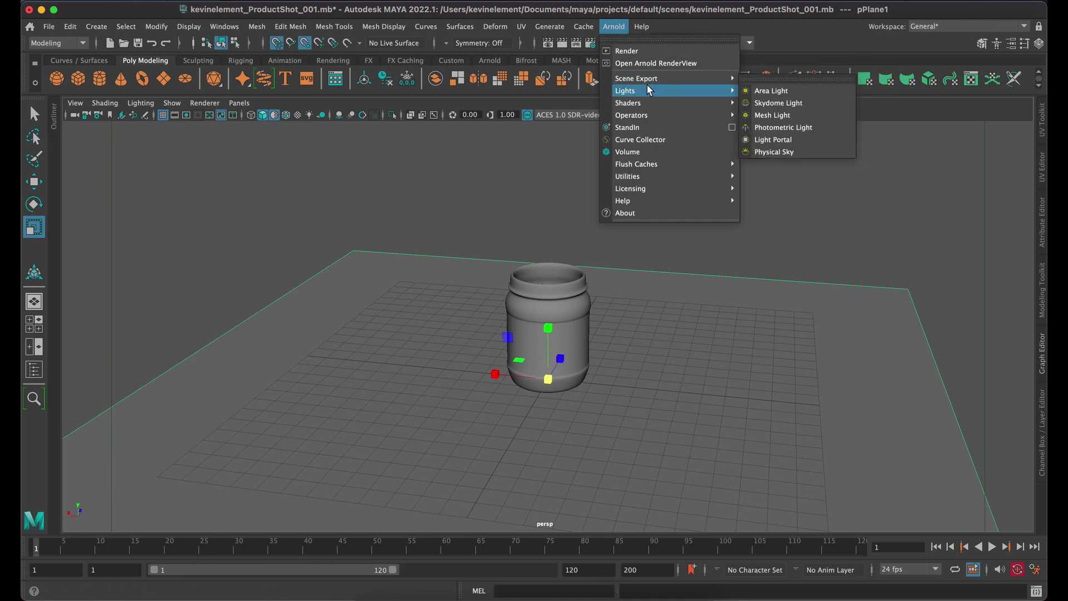
mouse_move(718, 81)
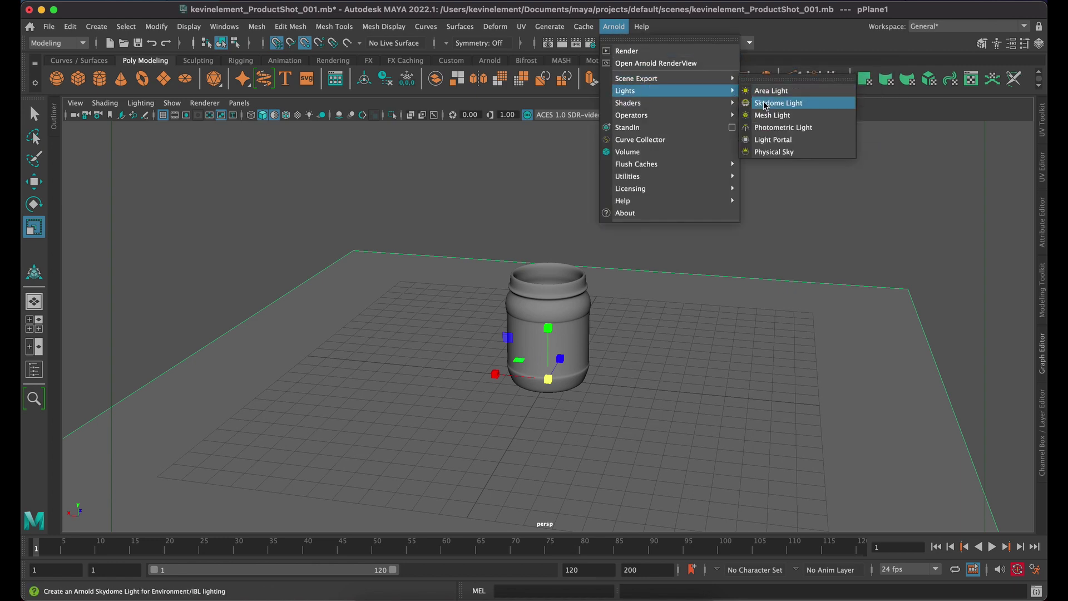
left_click(768, 102)
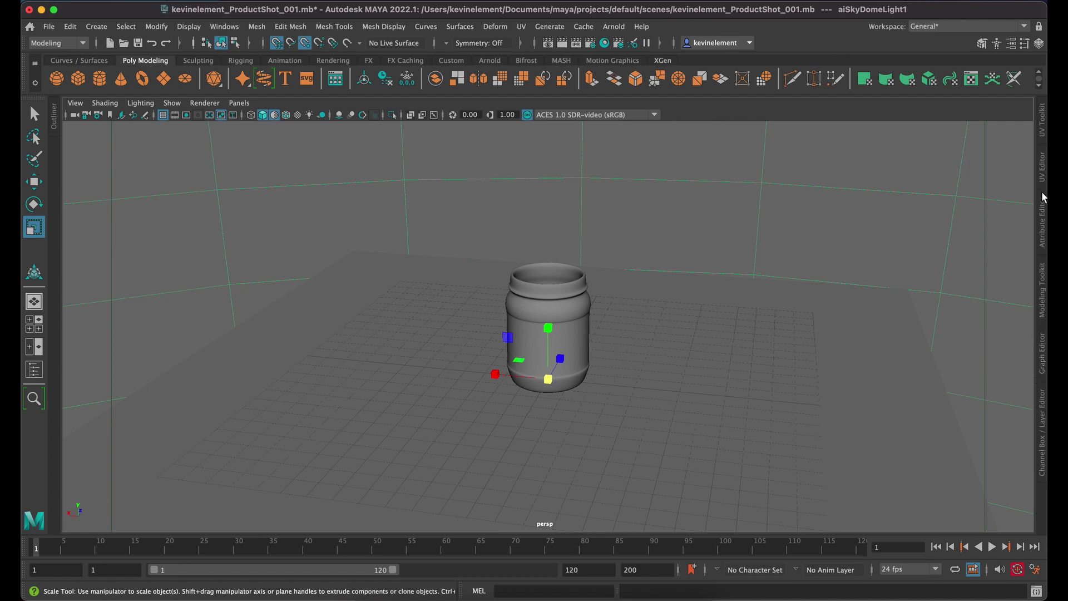
Step: Map a File texture to the skydome light's Color and open the file browser for its image
left_click(1044, 227)
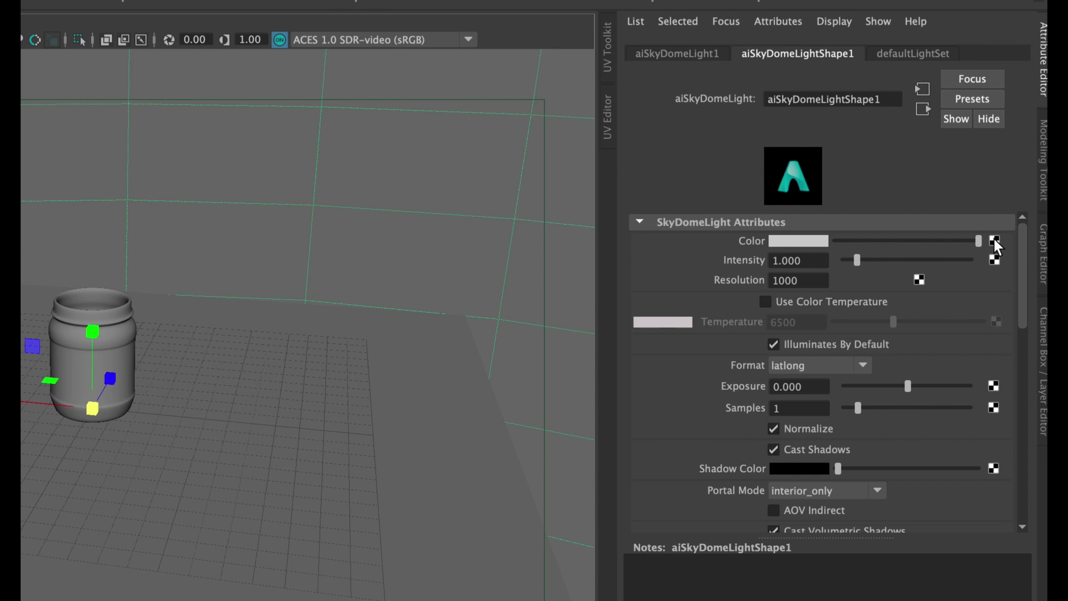
left_click(994, 240)
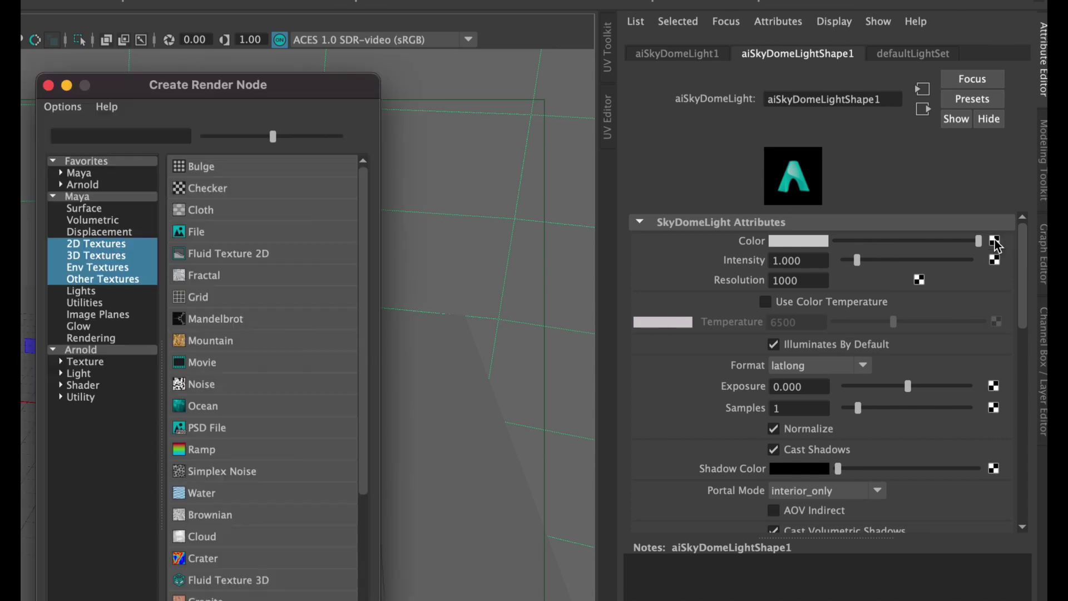
left_click(201, 232)
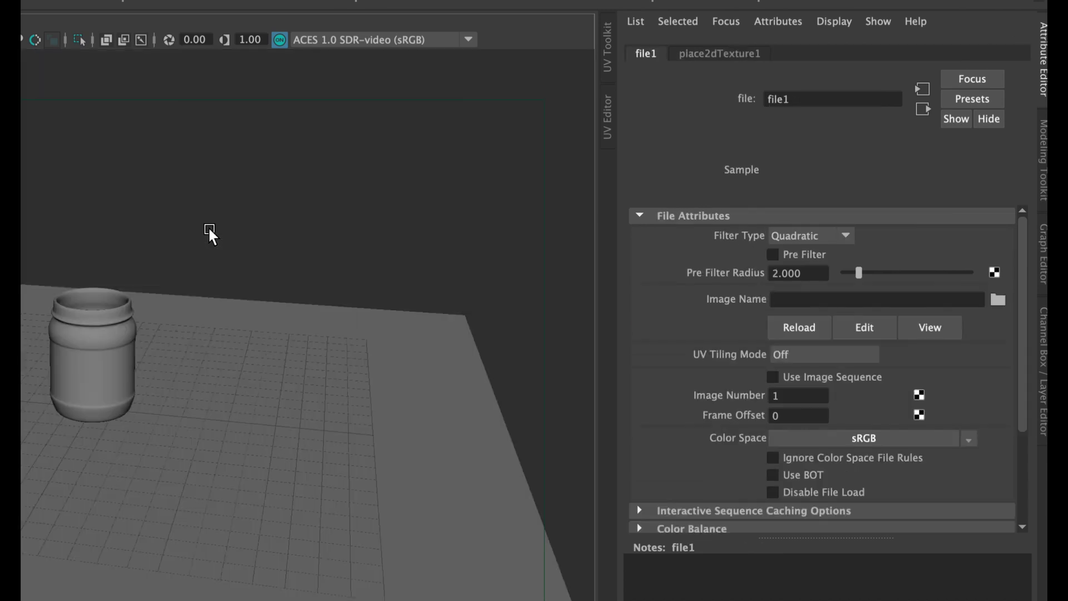
left_click(995, 302)
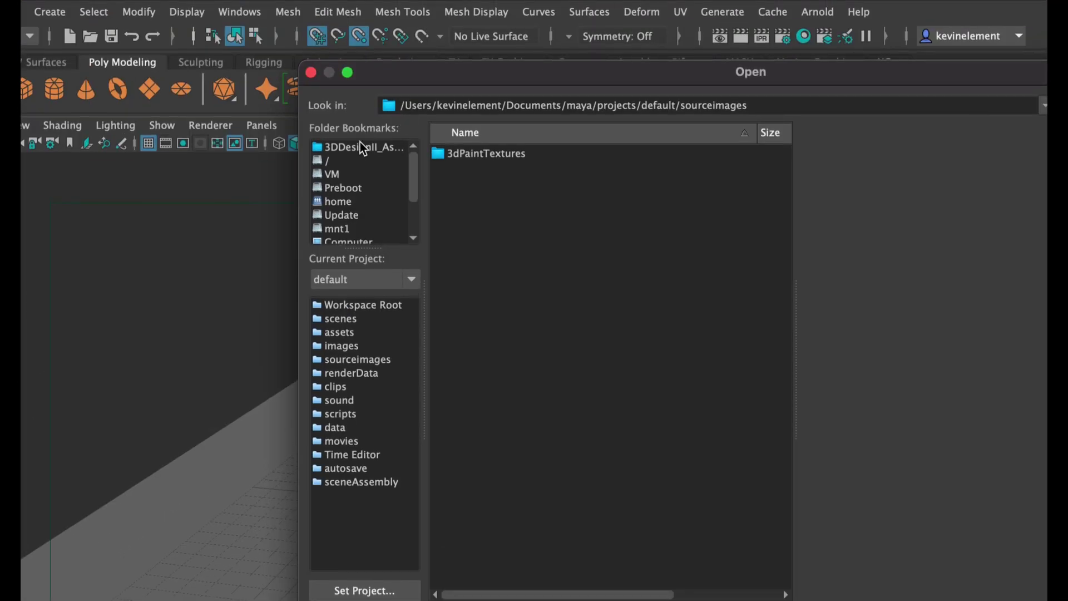
Step: Set the file browser's location to /Volumes and open the Maybelle drive to find the assignments folder
left_click_drag(404, 105, 608, 115)
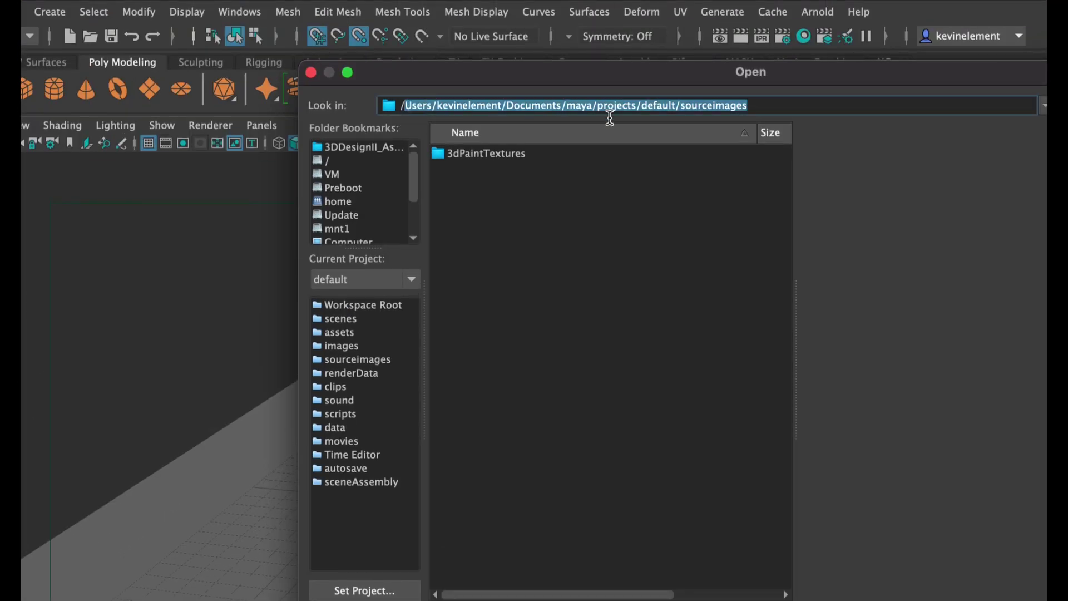
type("Volumes")
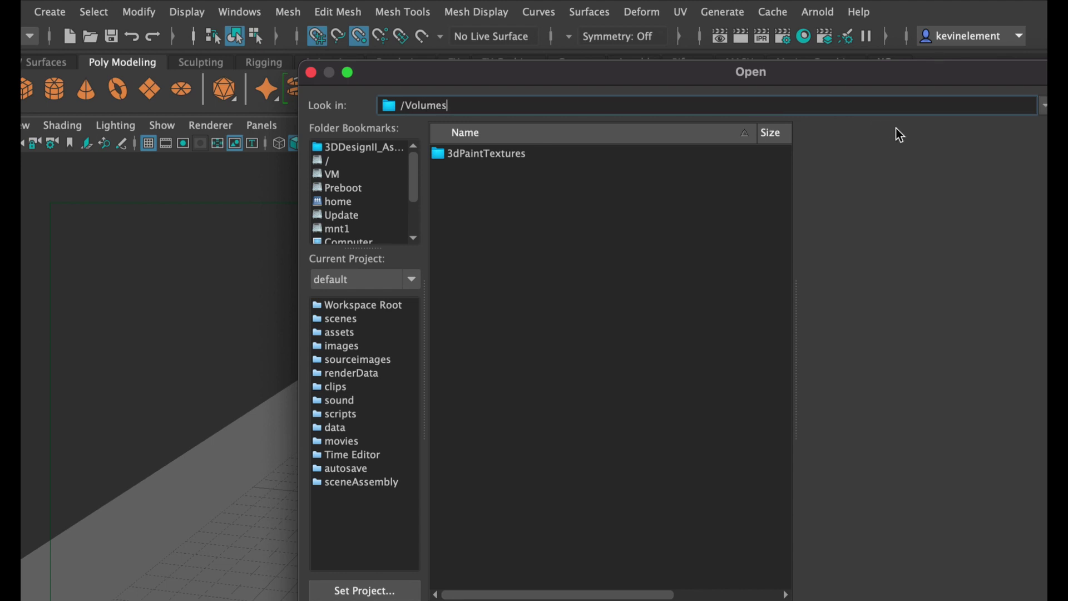
key("Return")
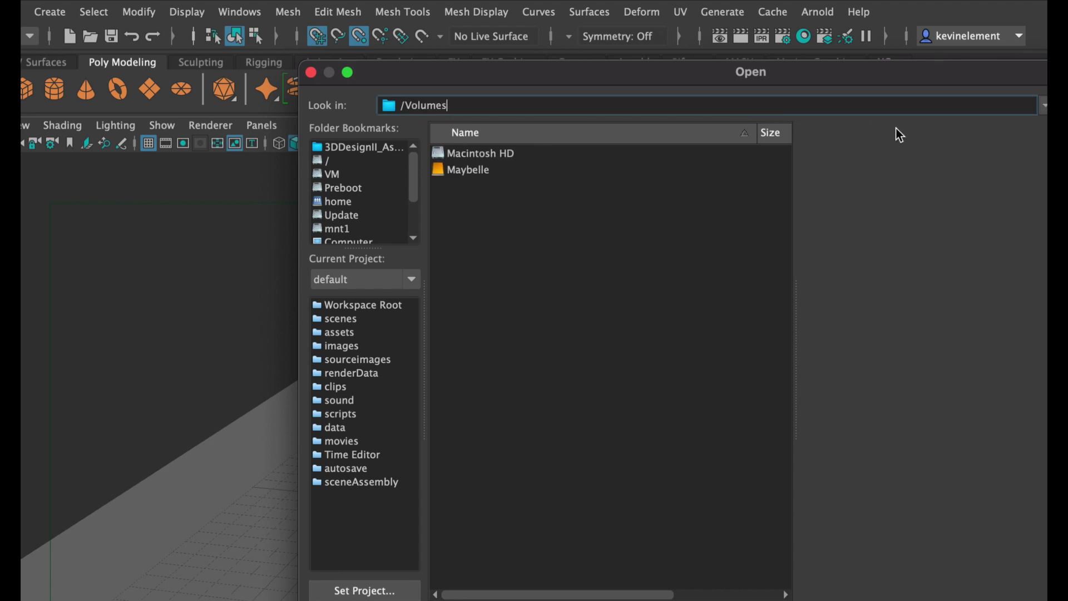
double_click(478, 167)
left_click(448, 173)
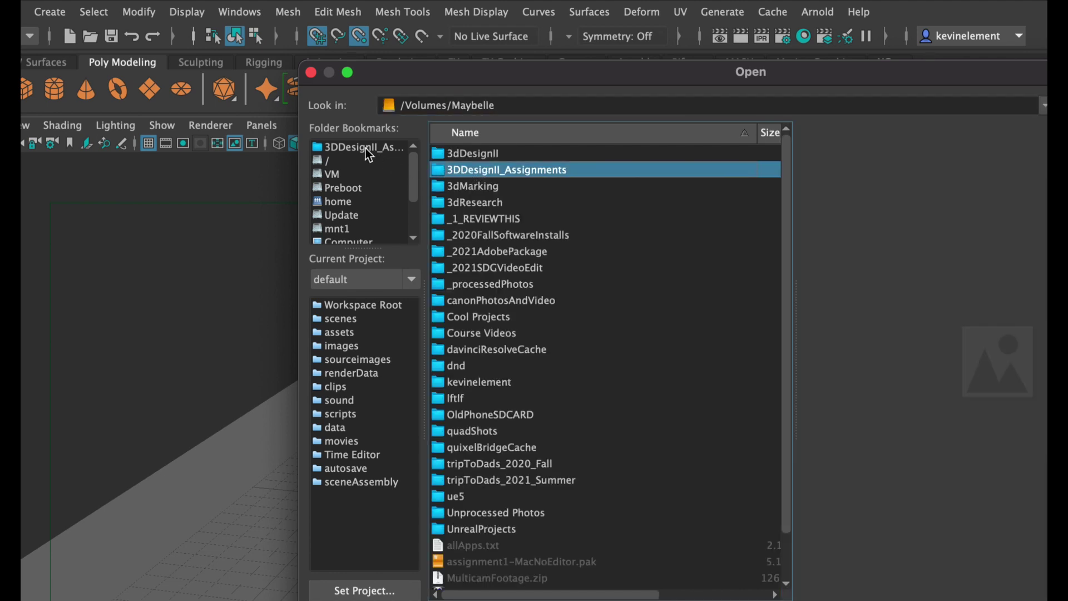
Step: Load photo_studio_loft_hall_4k.exr from the assignment folder inside the bookmarked 3DDesignII_Assignments folder as the skydome texture image
left_click(345, 148)
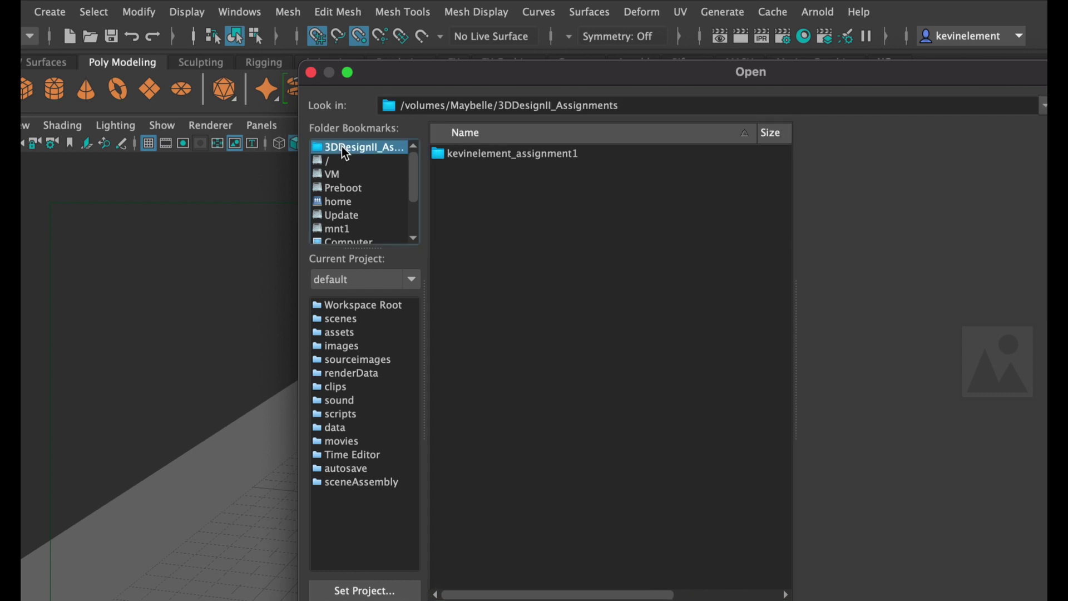
double_click(501, 156)
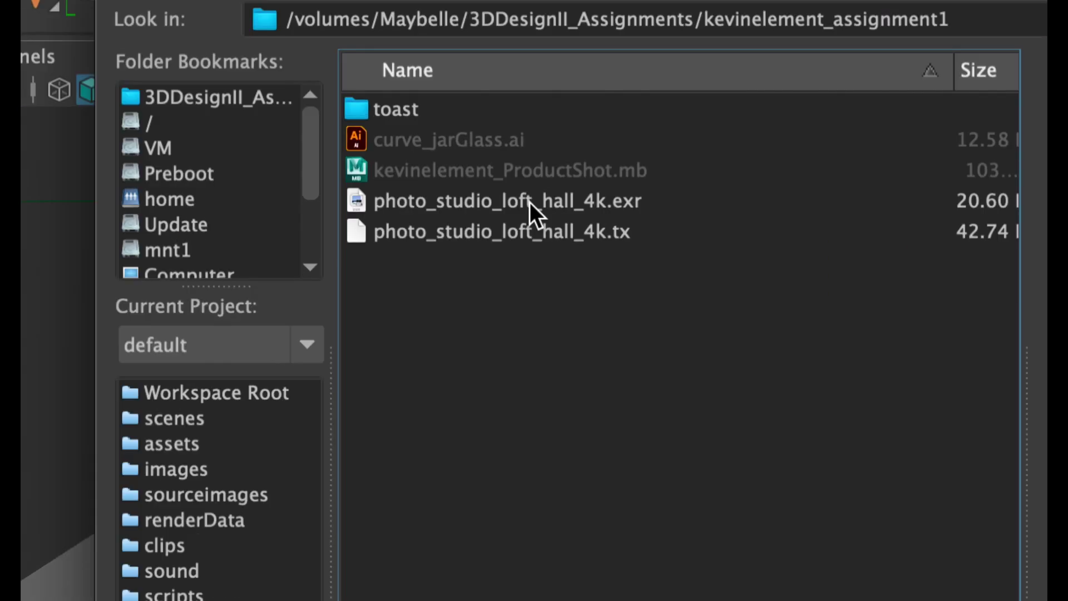
left_click(466, 202)
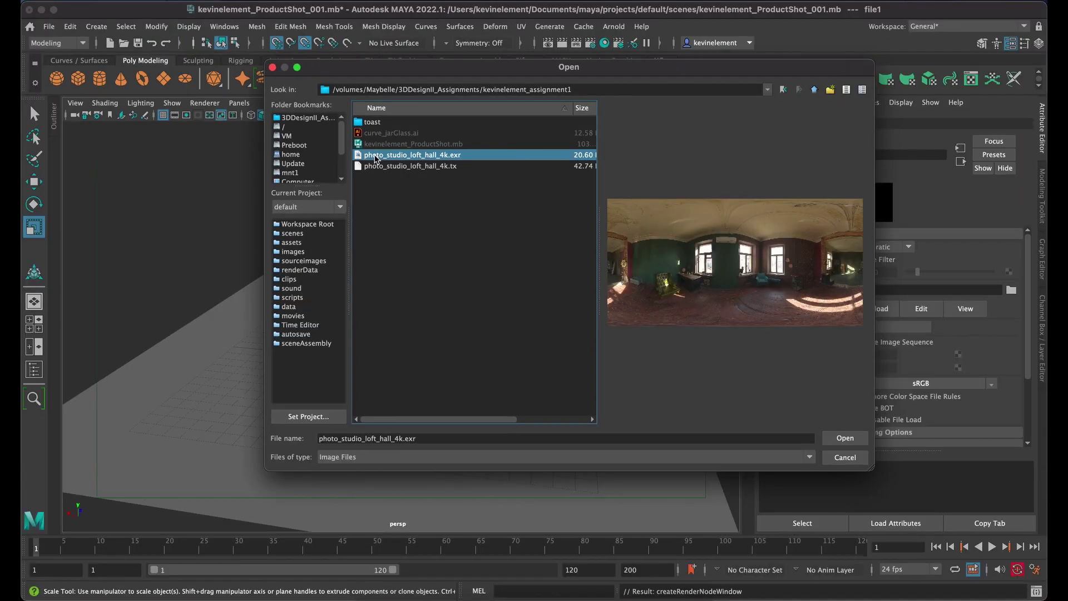
double_click(371, 159)
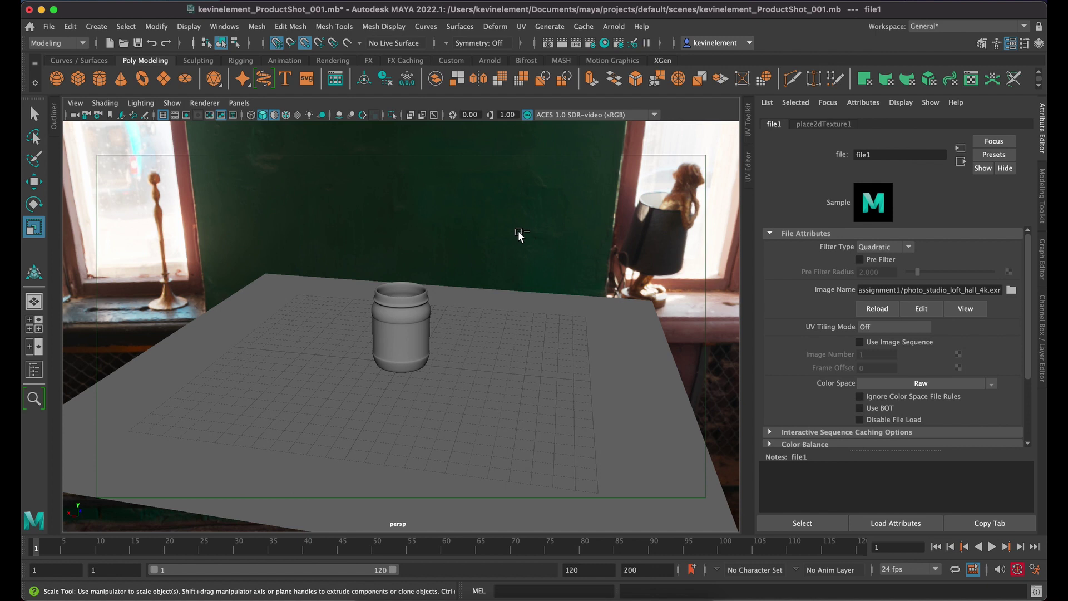
Step: Turn on the Safe Title guide in the perspective view's camera settings
left_click_drag(522, 236, 400, 267, "alt")
scroll(401, 267, "up", 5)
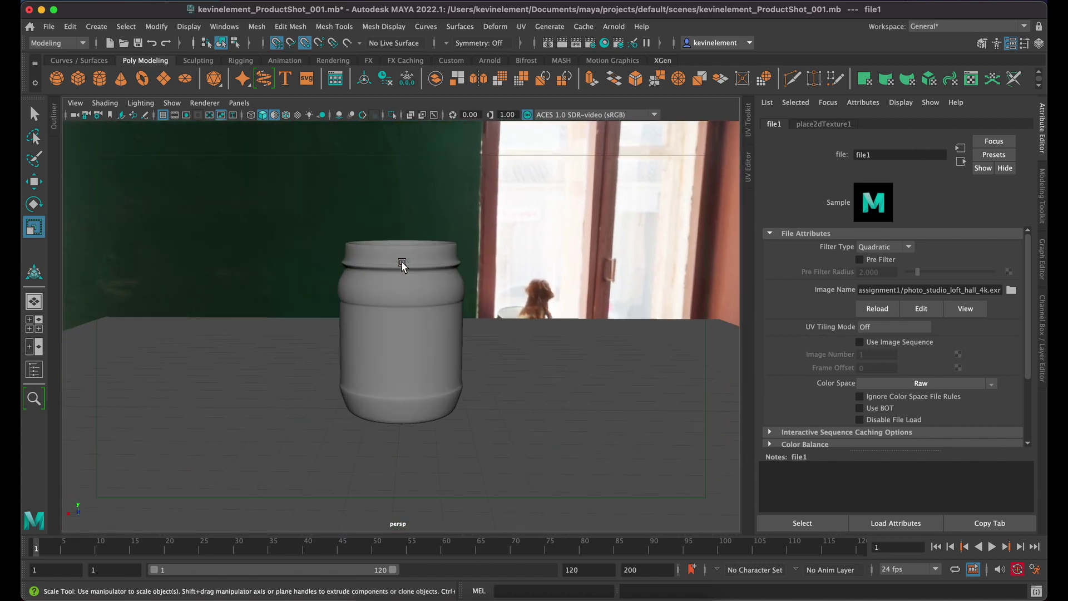
scroll(400, 267, "down", 3)
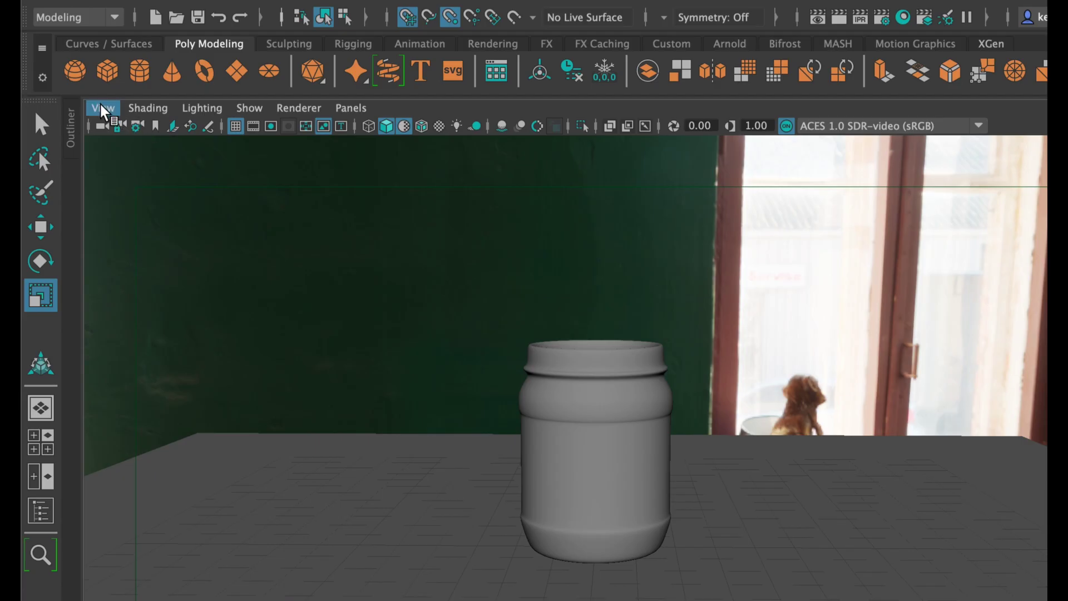
left_click(102, 109)
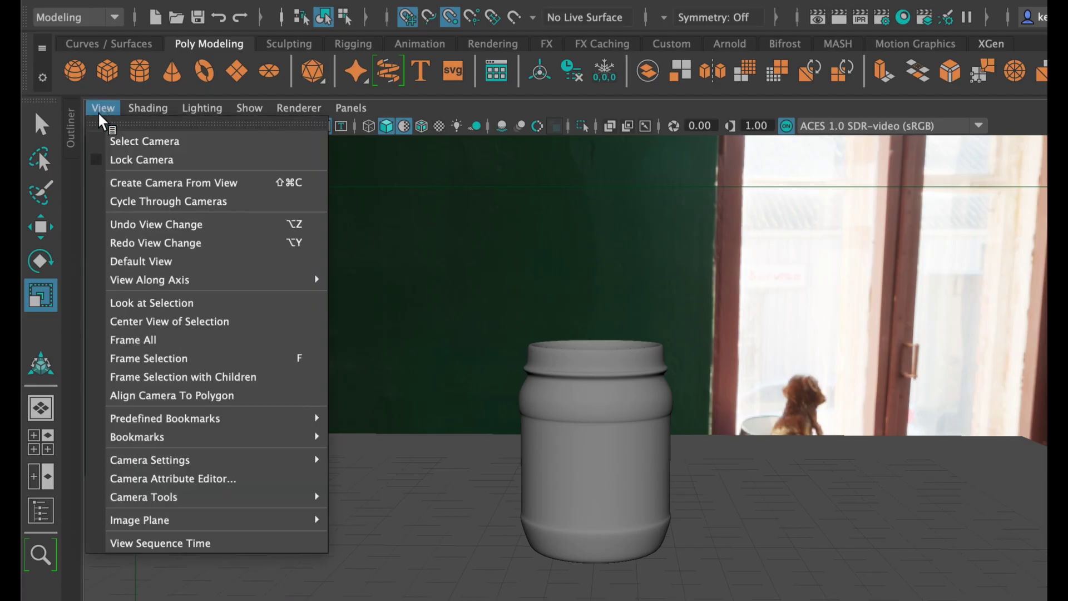
mouse_move(153, 460)
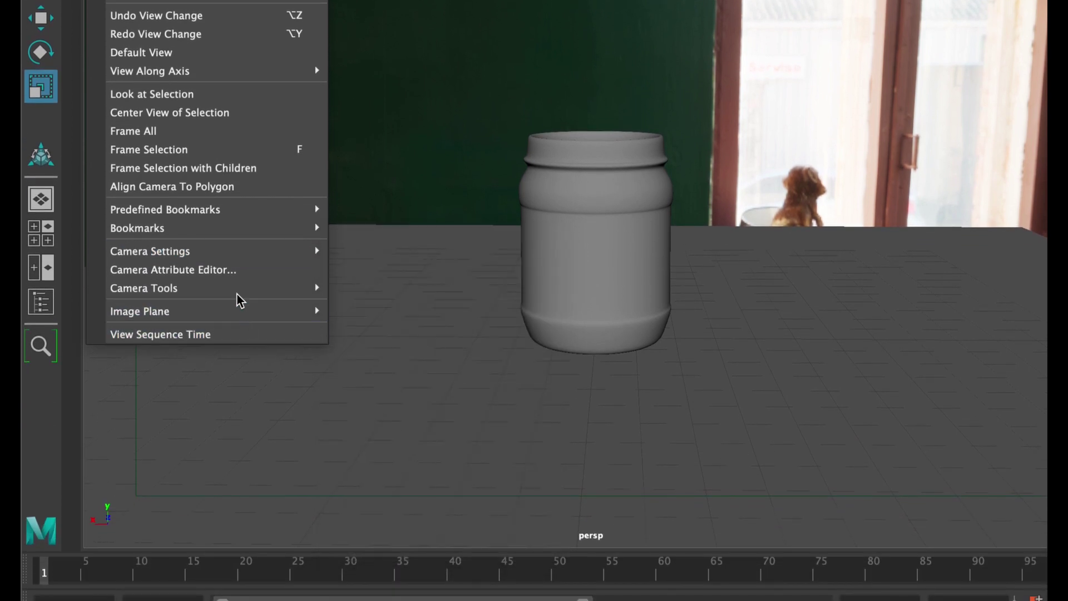
mouse_move(242, 252)
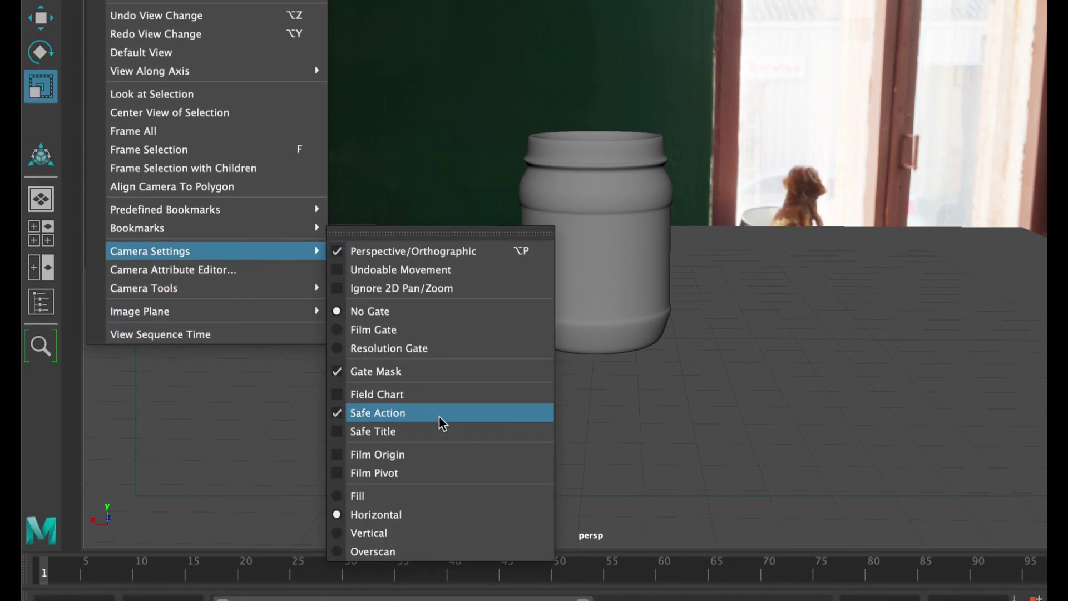
left_click(389, 433)
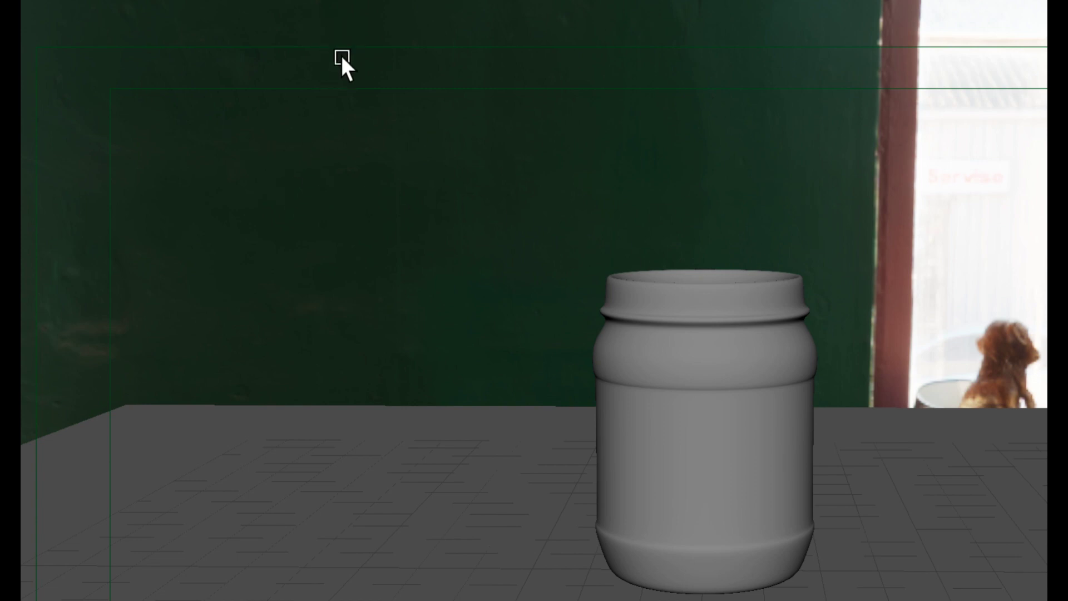
Step: Reframe the perspective camera so the jar sits right of centre inside the safe-title guide, and restore the full interface
scroll(343, 57, "down", 2)
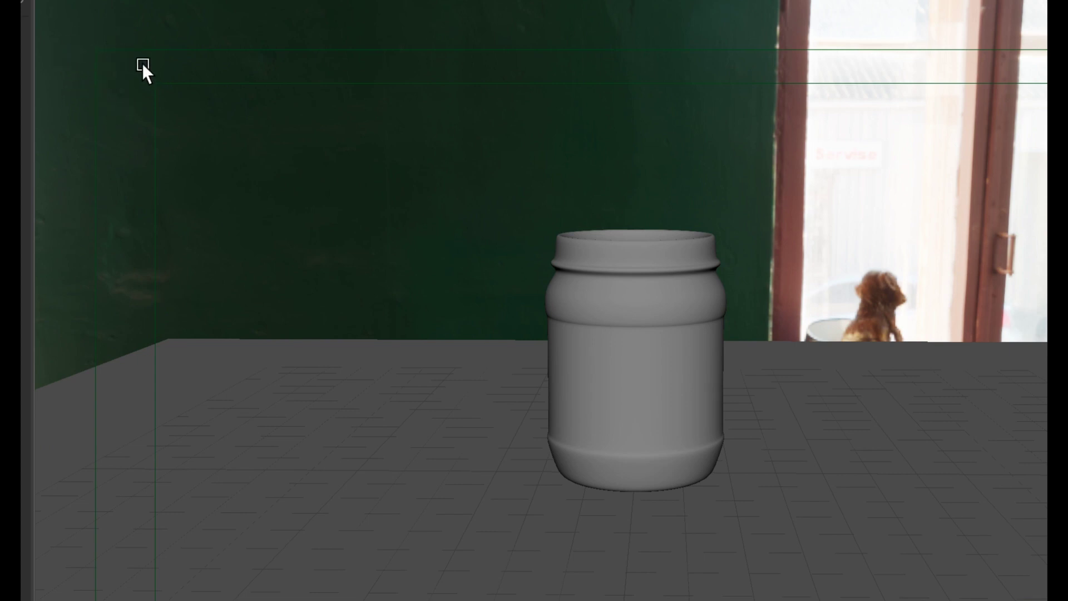
key("ctrl+space")
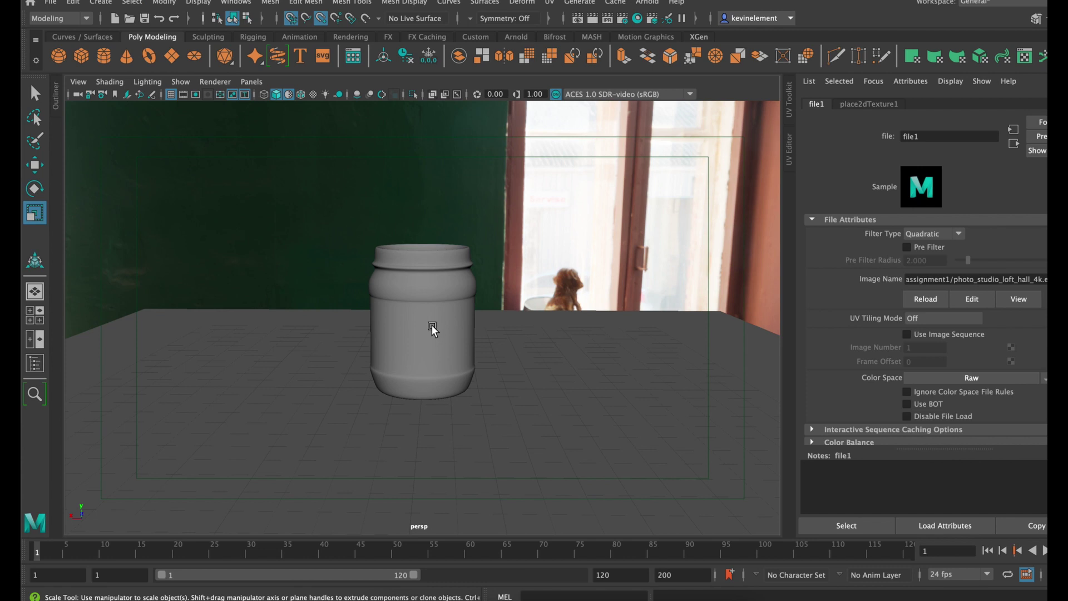
middle_click_drag(412, 330, 485, 304, "alt")
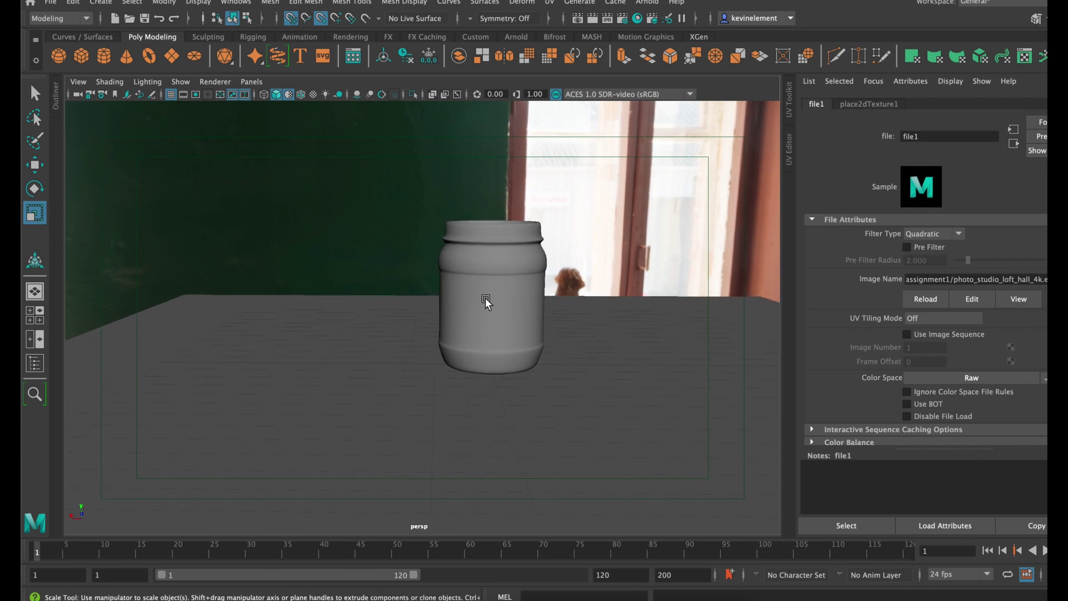
mouse_move(486, 300)
left_mouse_down("alt")
mouse_move(479, 295)
mouse_move(481, 313)
mouse_move(487, 298)
left_mouse_up("alt")
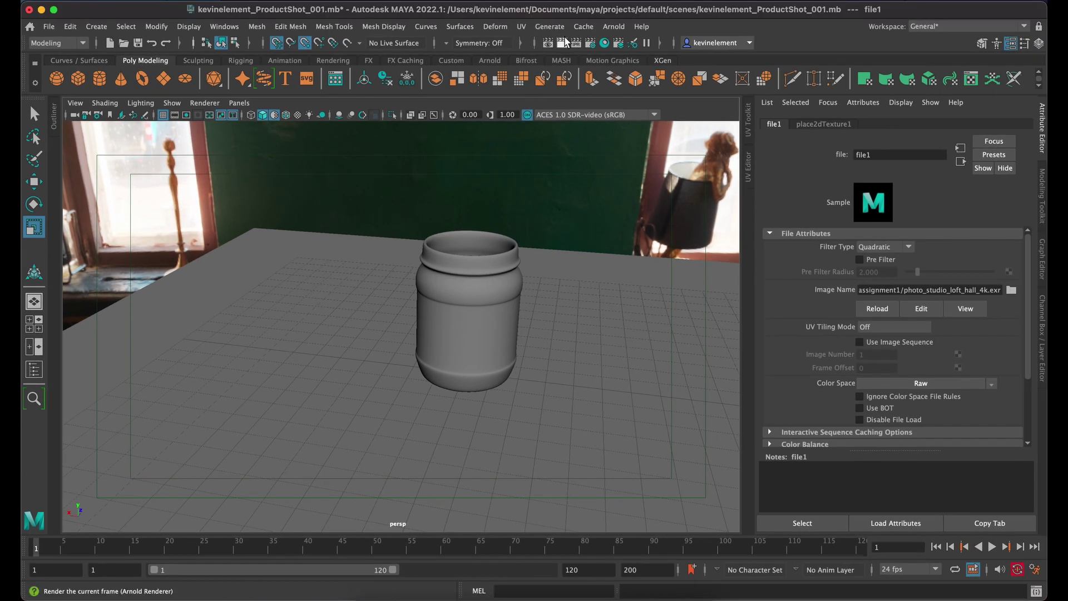
Step: Render the current perspective view with Arnold to check the jar and lighting, and close the render window
left_click(614, 27)
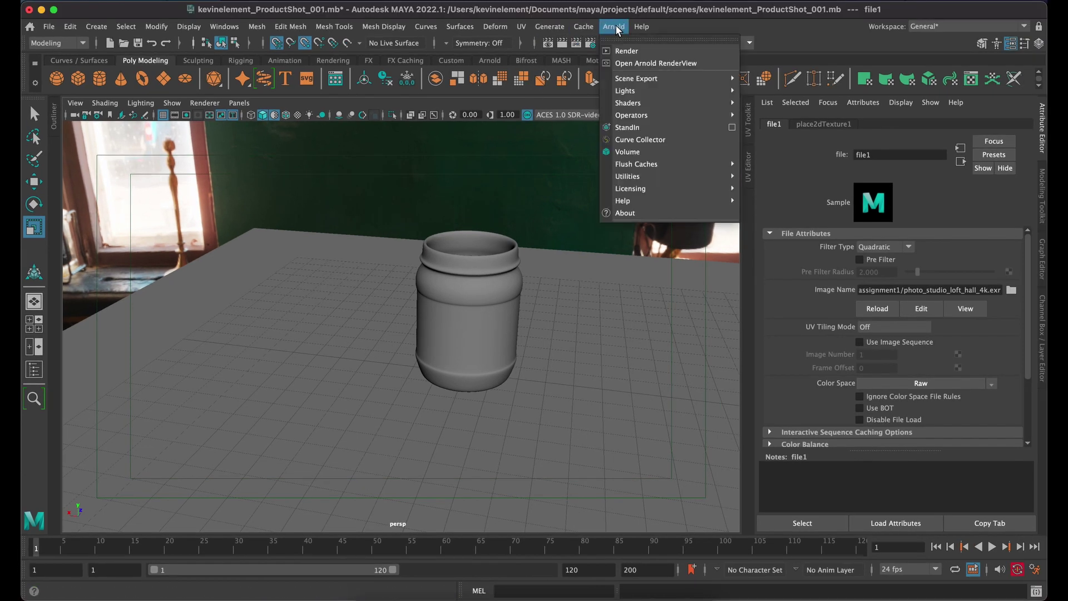
left_click(625, 52)
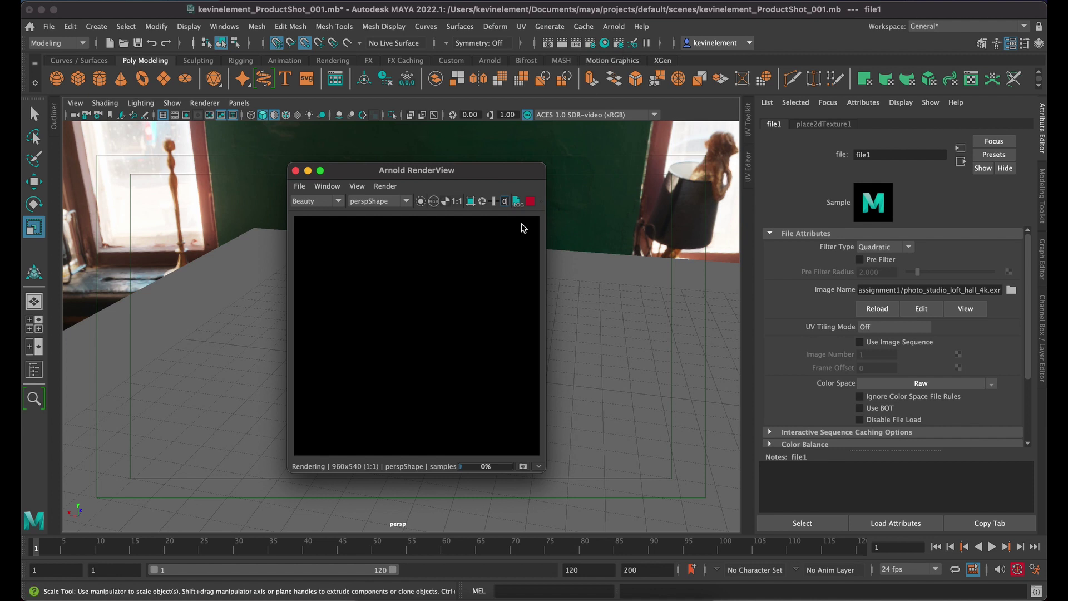
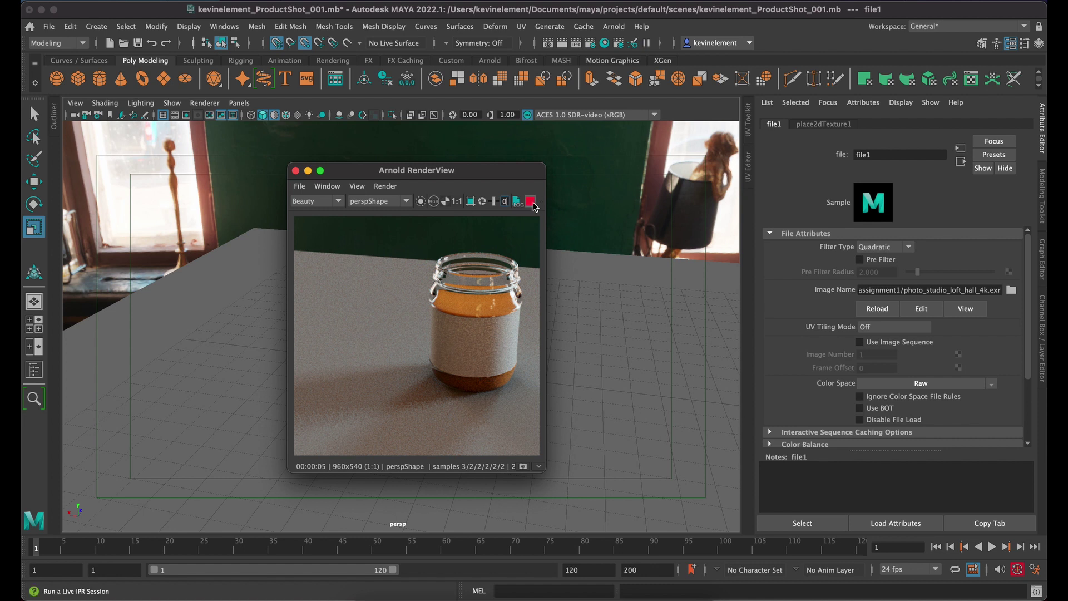
left_click(294, 171)
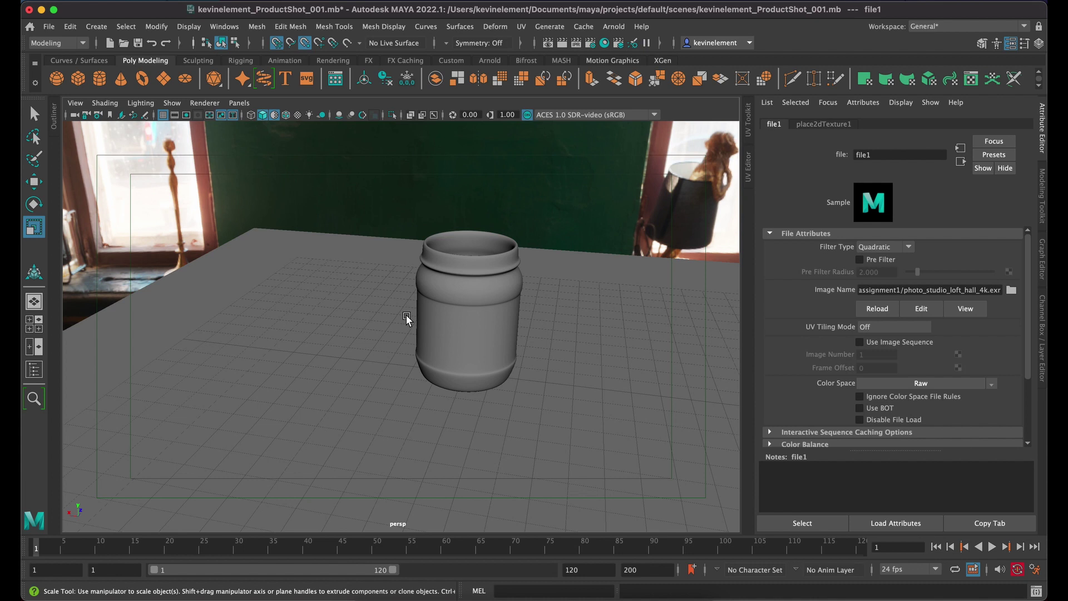
Step: Select the jar, check the Adams 100% Natural Creamy Peanut Butter 1kg image result in Chrome, and return to Maya
left_click_drag(405, 315, 586, 369)
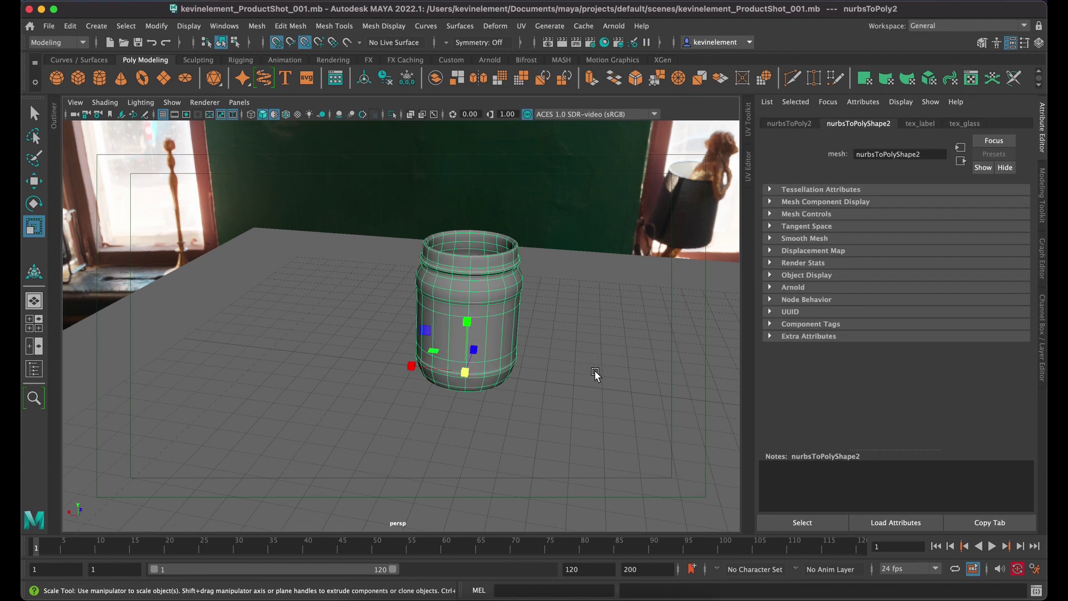
key("super+Tab")
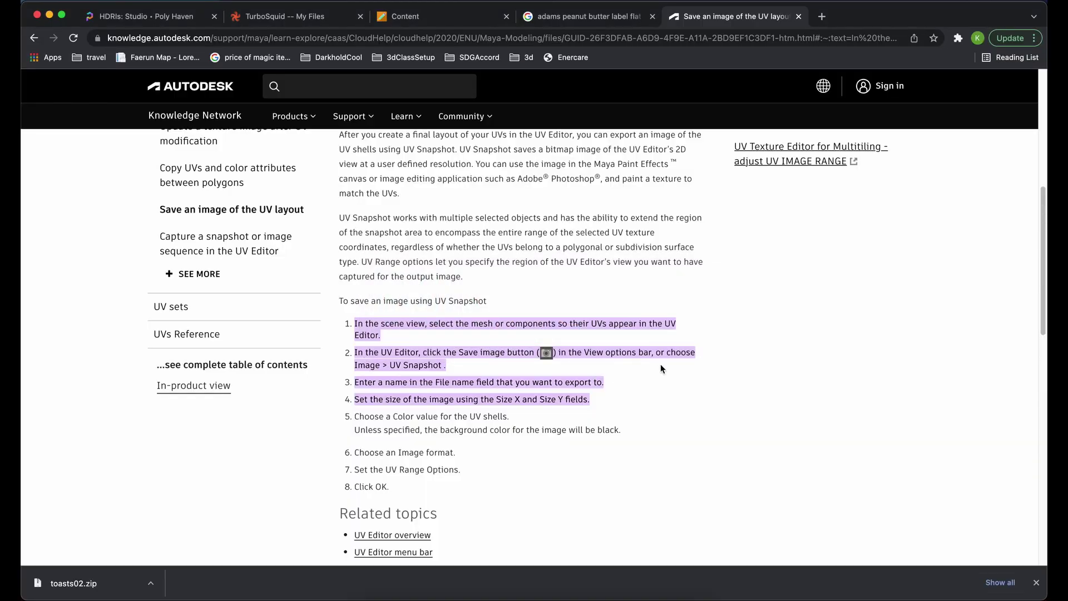
left_click(600, 16)
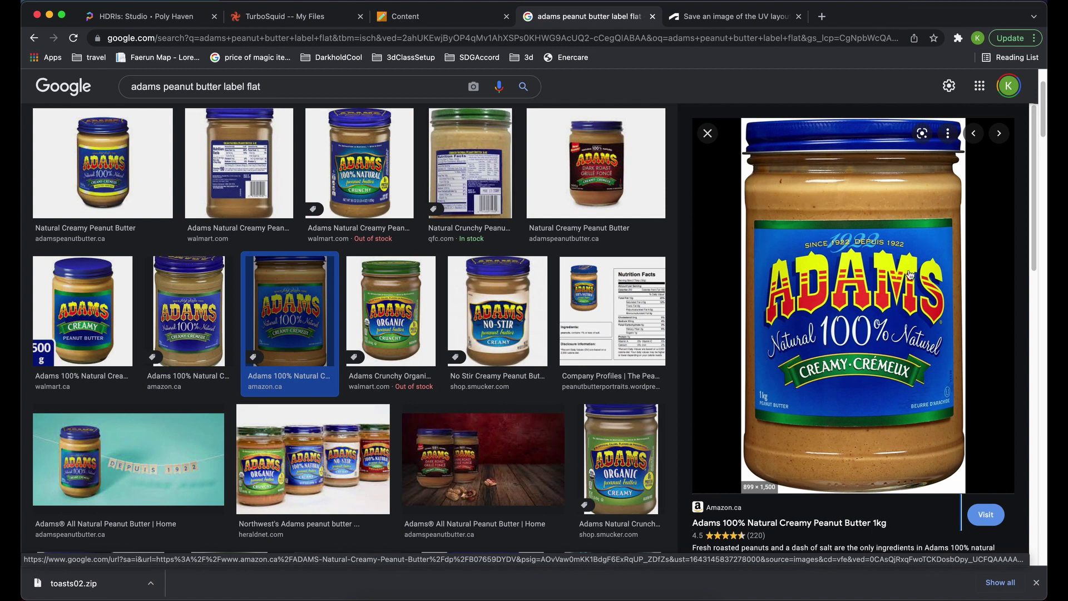
right_click(900, 282)
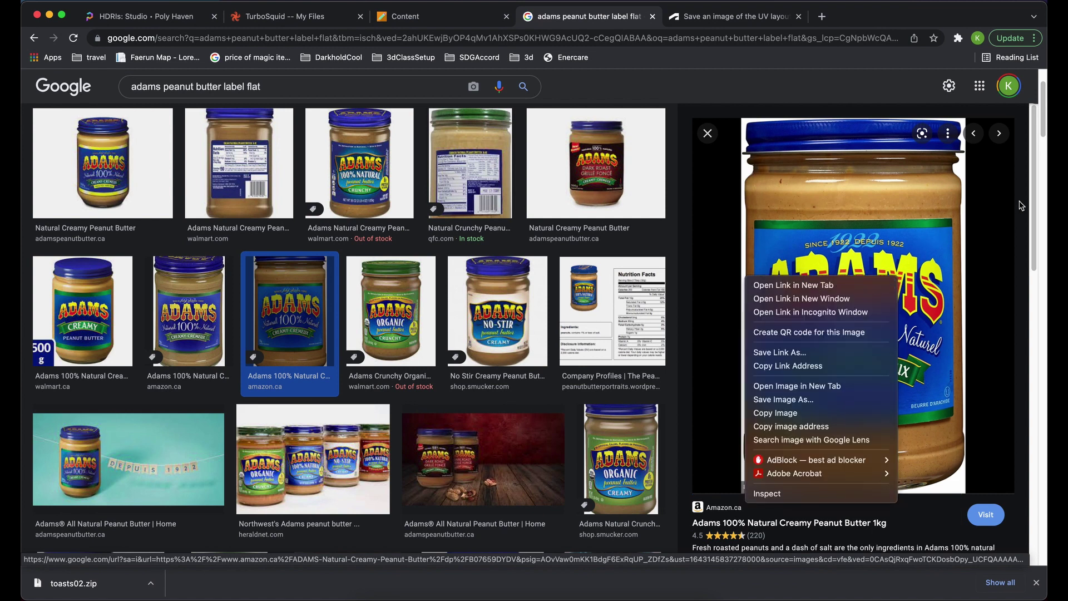
key("super+Tab")
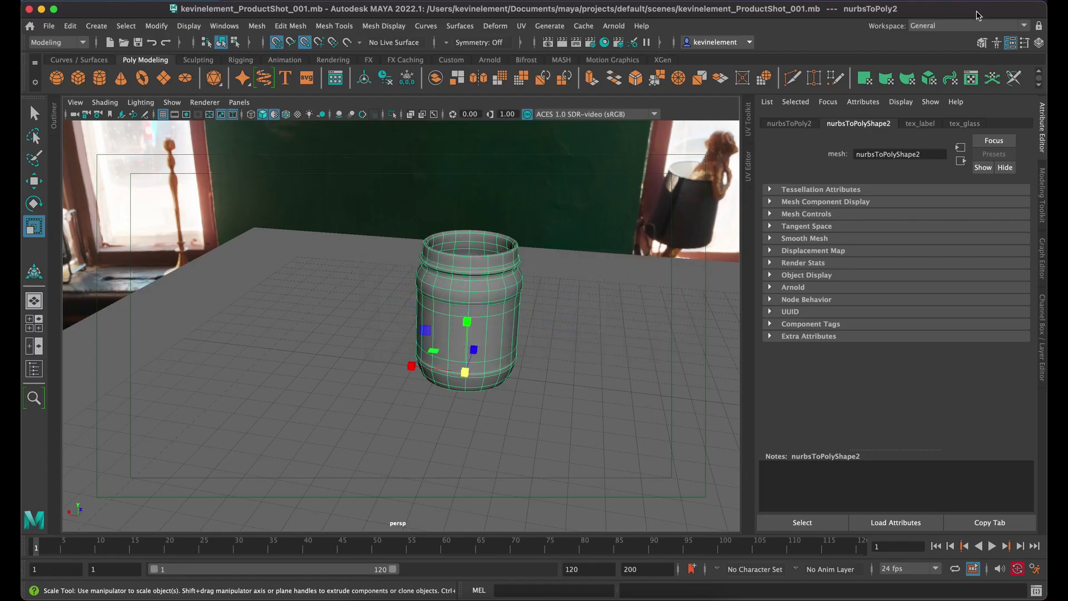
middle_click_drag(564, 280, 572, 265)
key("super+z")
left_click_drag(561, 274, 551, 295, "alt")
scroll(550, 296, "up", 3)
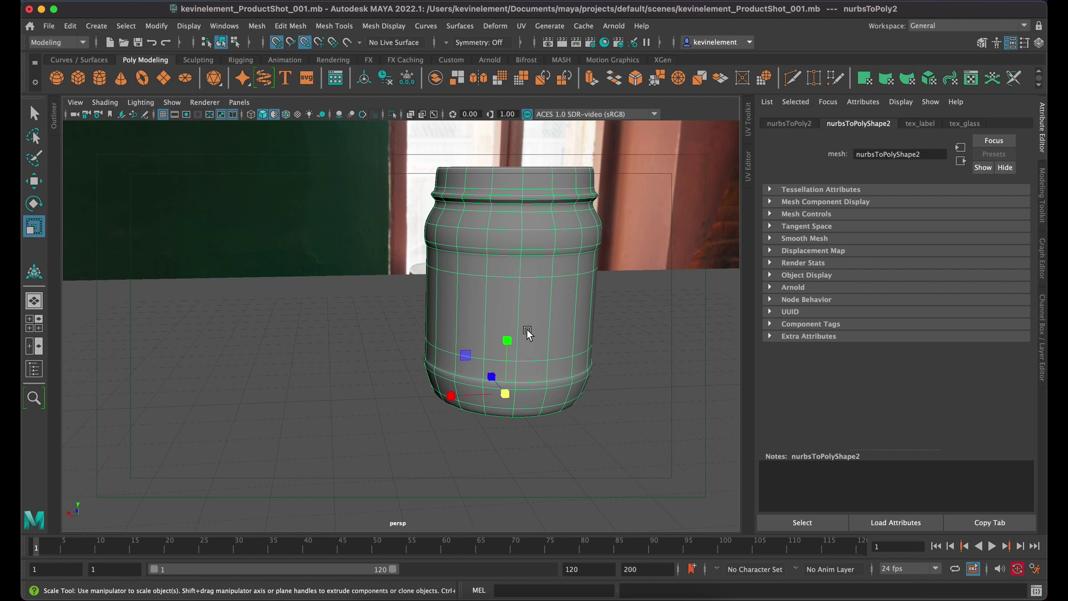
Step: Search the web for "4k resolution" in a new Chrome tab, look over the results and switch back to Maya
key("super+Tab")
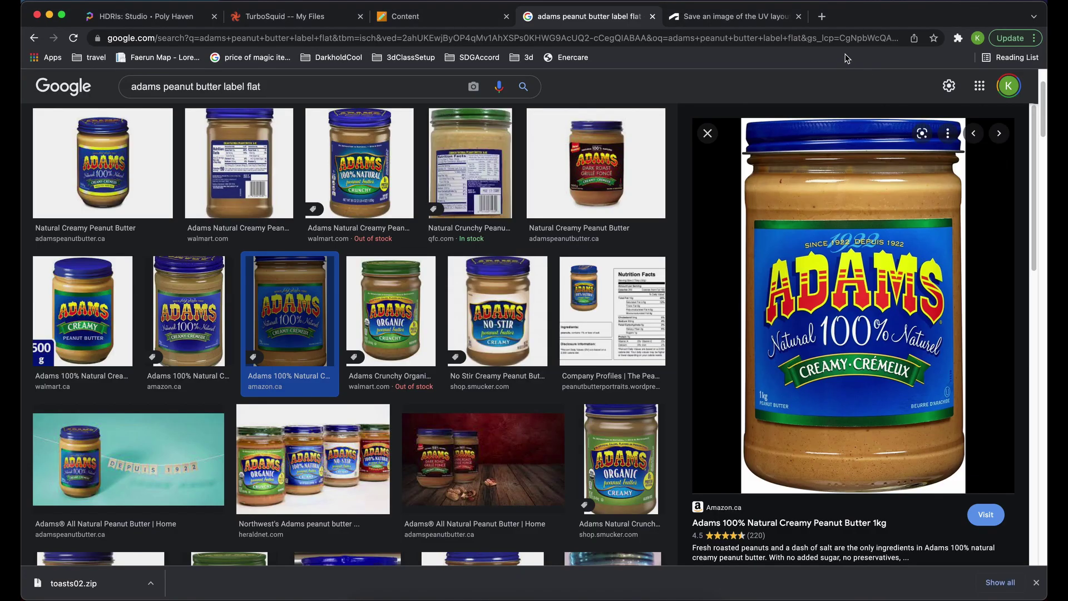
left_click(822, 17)
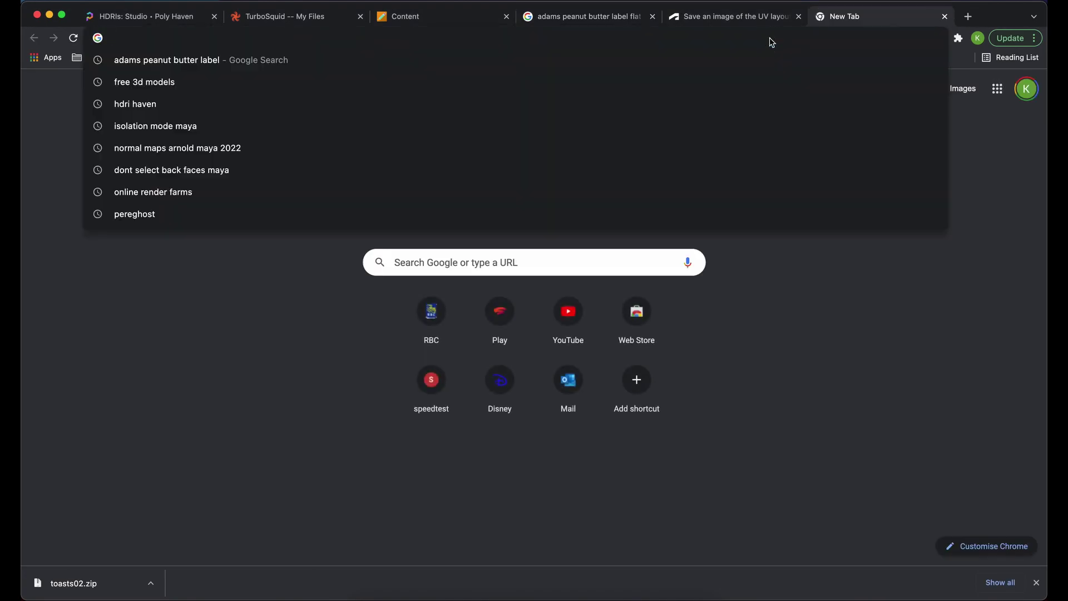
type("4k res")
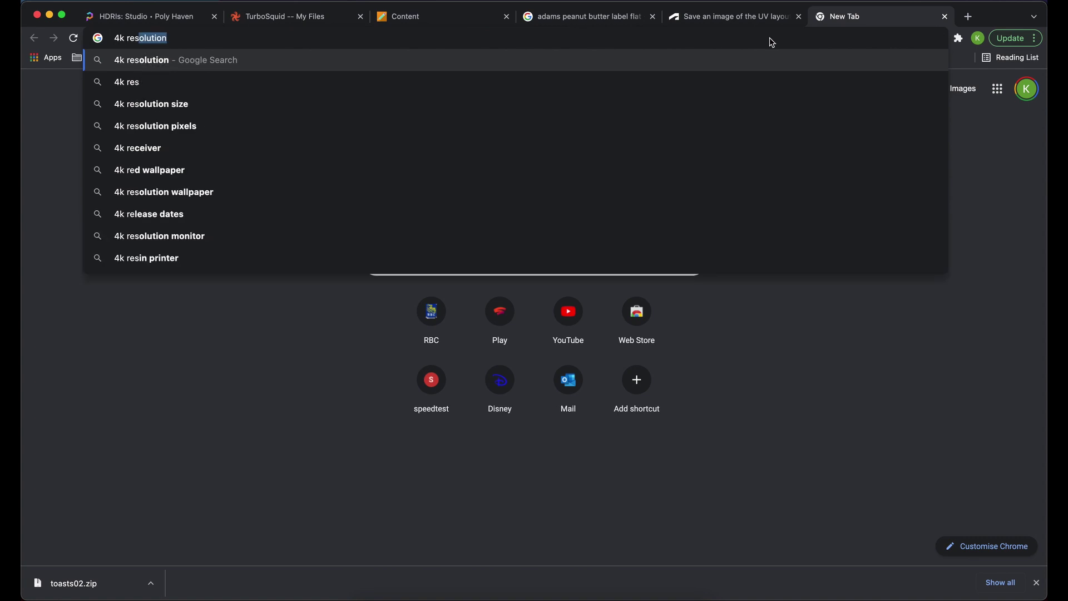
type("olution")
key("Return")
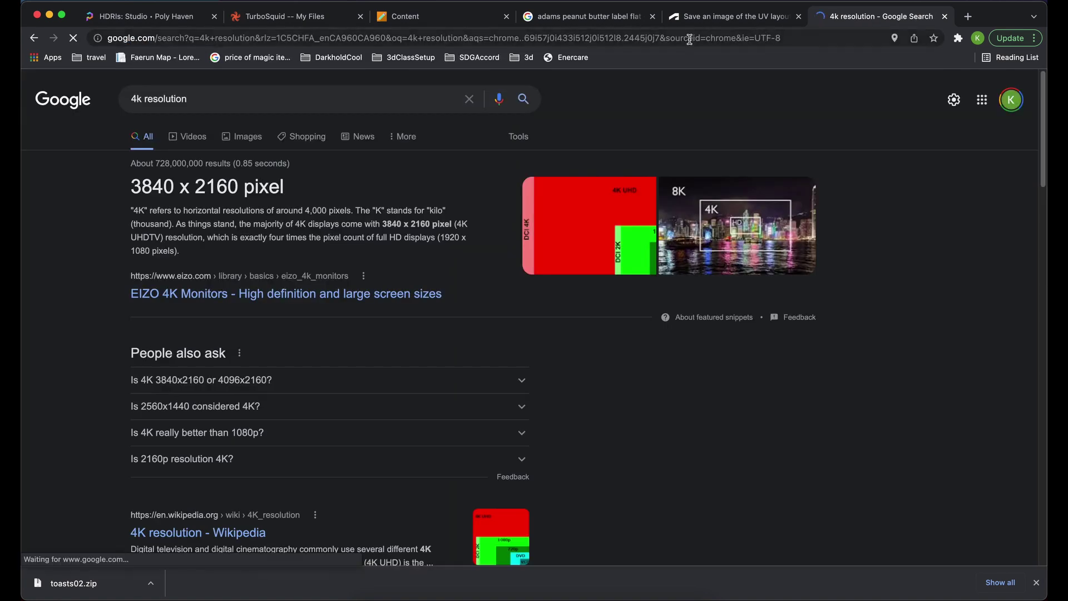
scroll(179, 165, "down", 10)
scroll(179, 165, "up", 10)
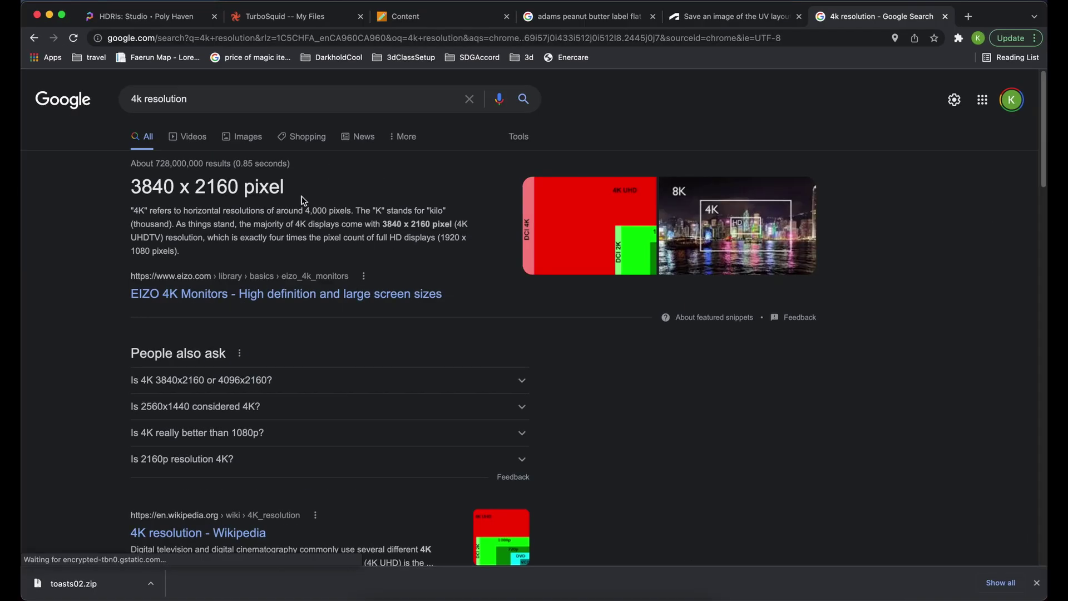
key("super+Tab")
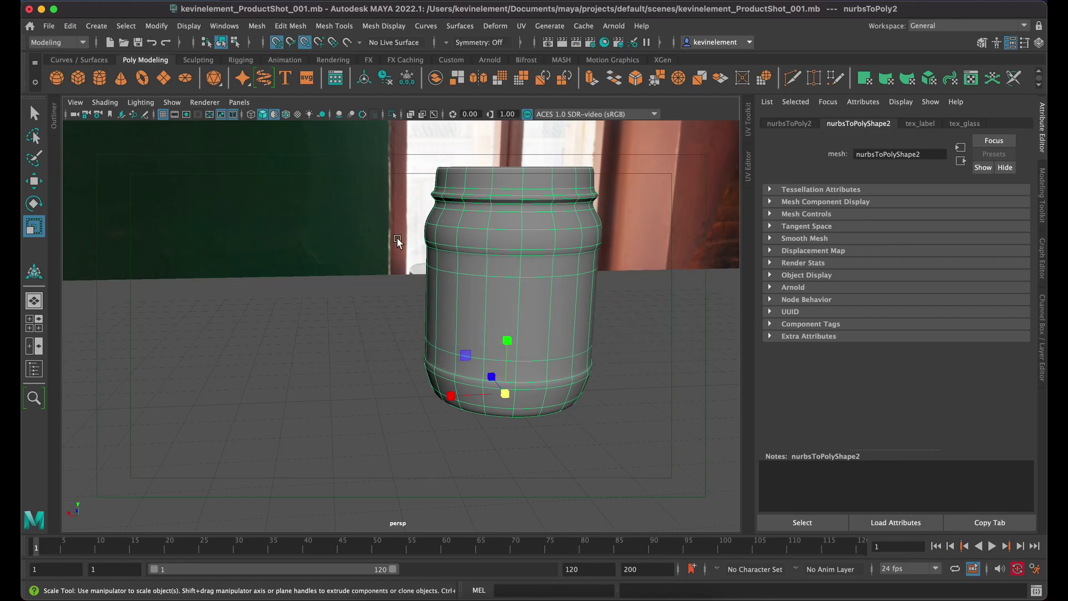
middle_click_drag(396, 237, 393, 239)
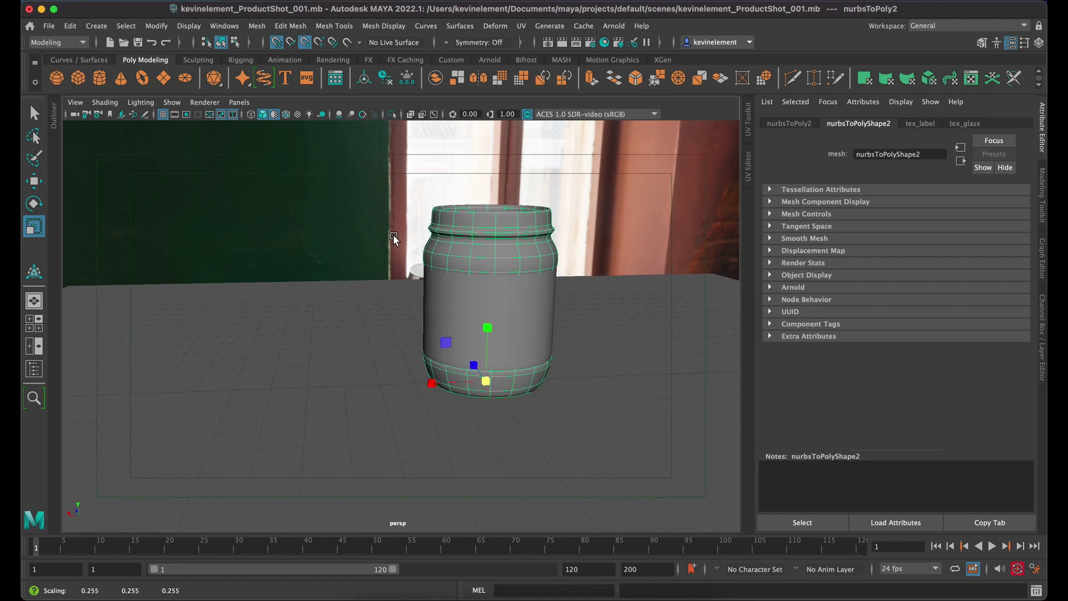
key("super+z")
left_click_drag(393, 235, 453, 245, "alt")
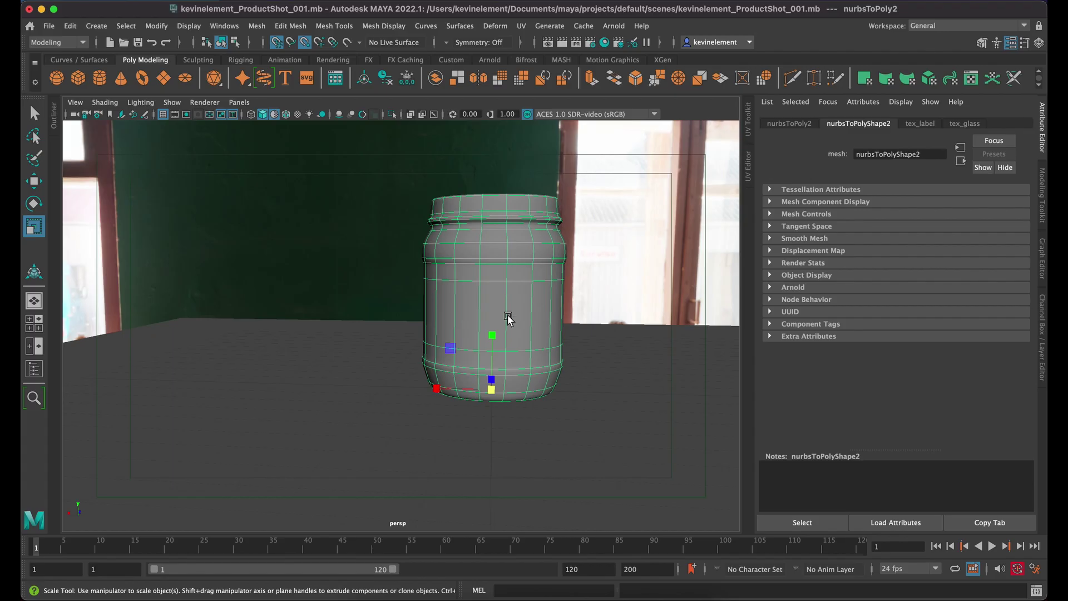
Step: Switch to Chrome and open the Adams 100% Natural Creamy Peanut Butter image from the label search in its own tab
key("super+Tab")
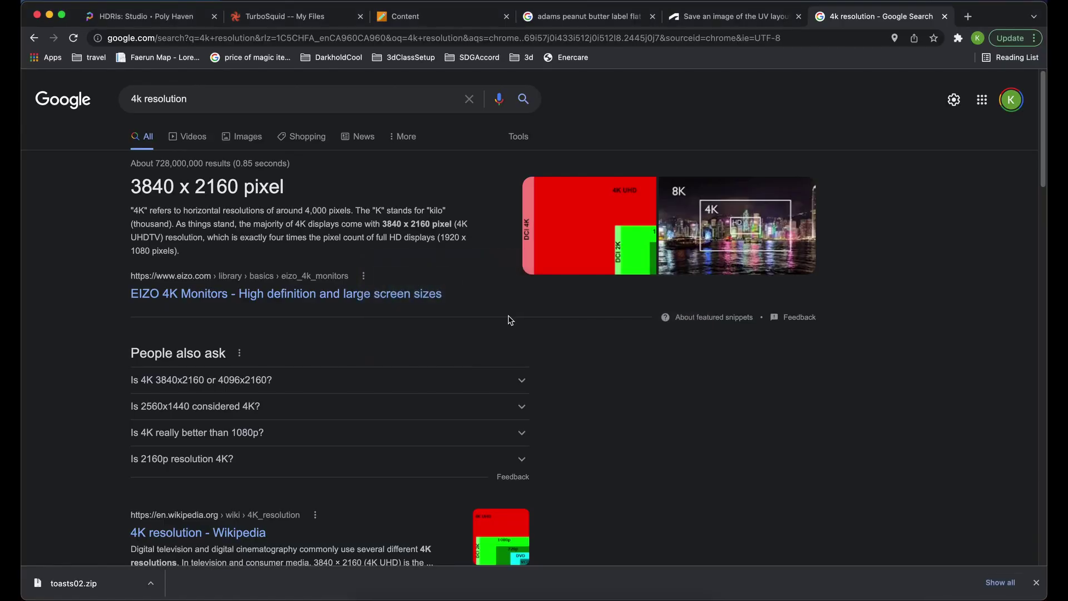
left_click_drag(190, 188, 235, 188)
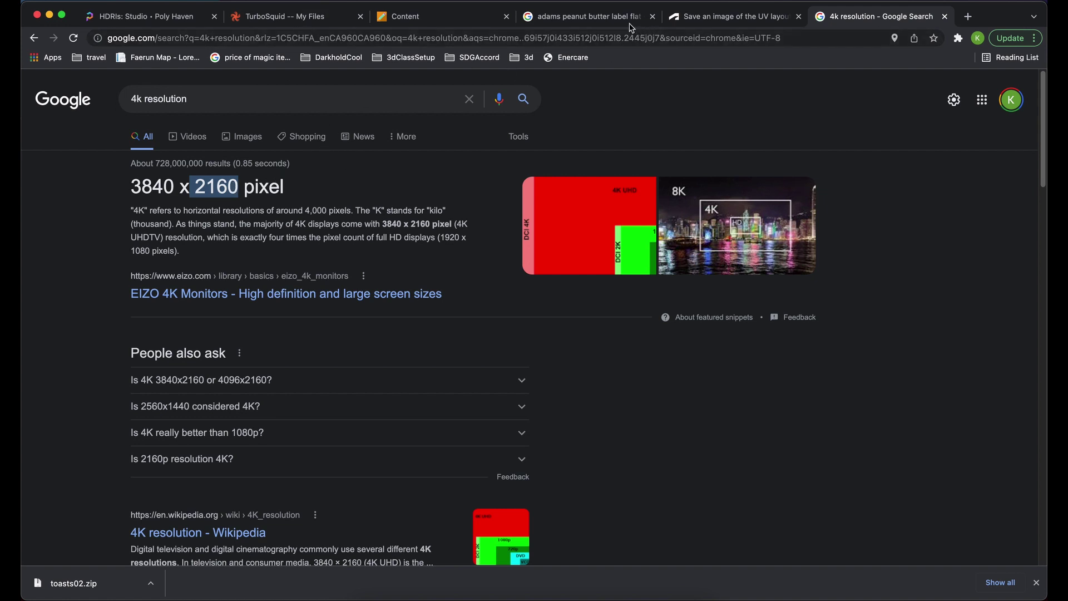
left_click(610, 21)
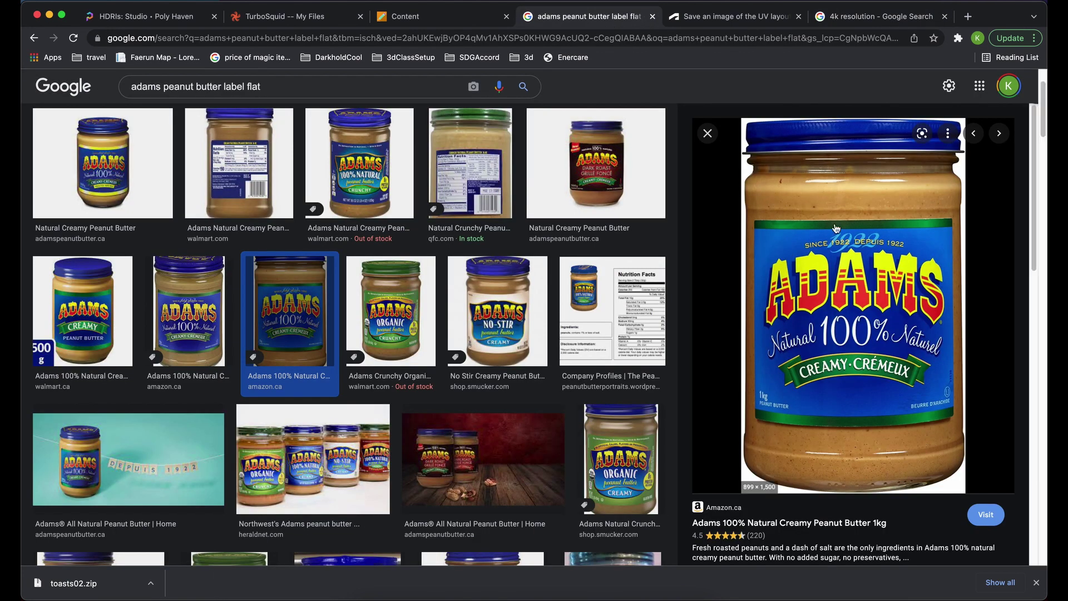
right_click(881, 296)
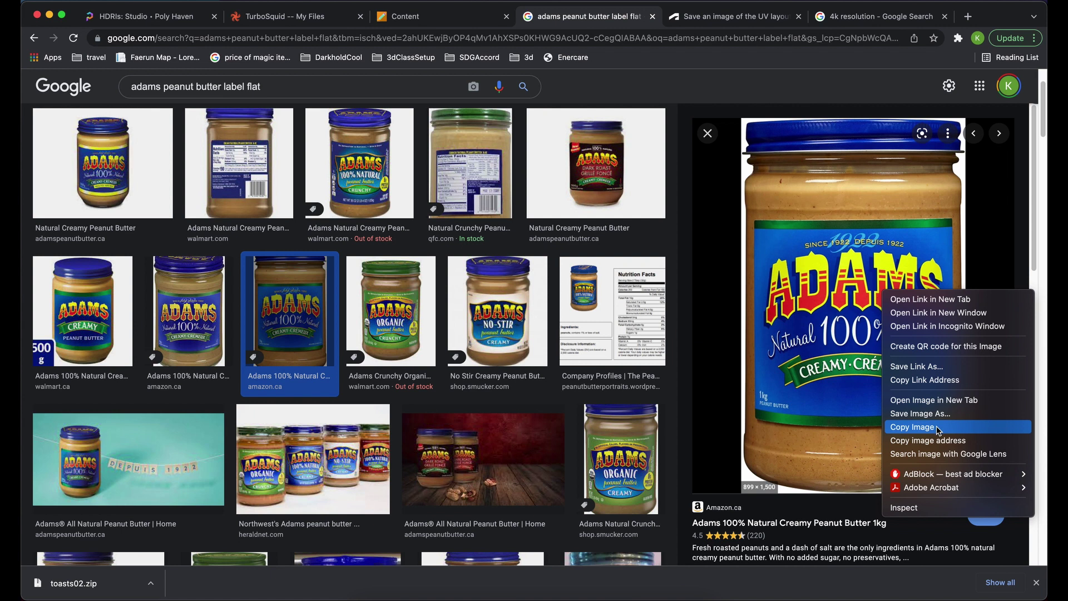
right_click(823, 266)
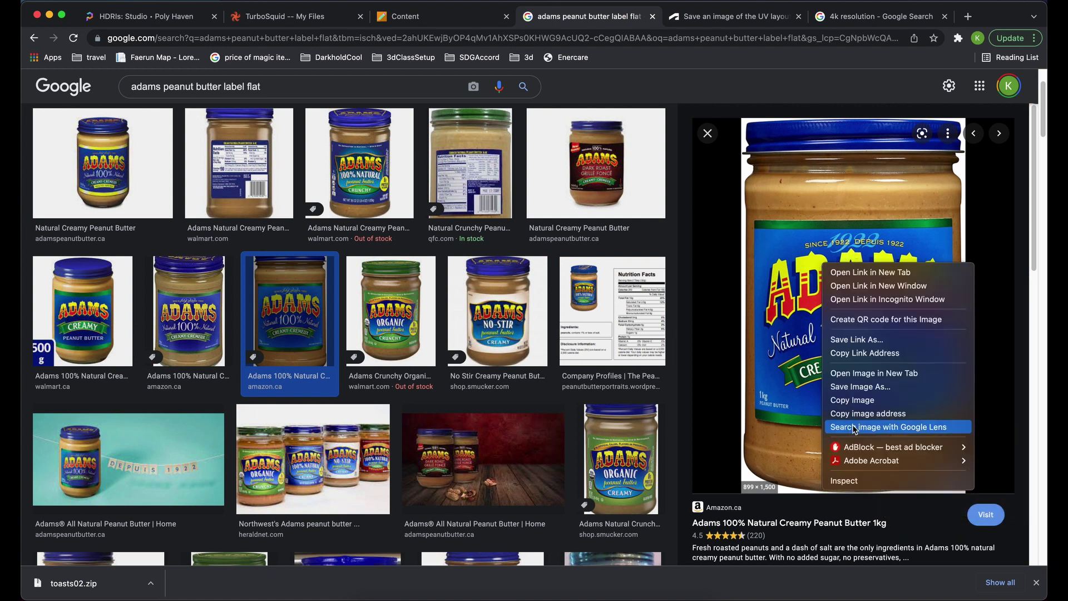
left_click(872, 373)
left_click(659, 20)
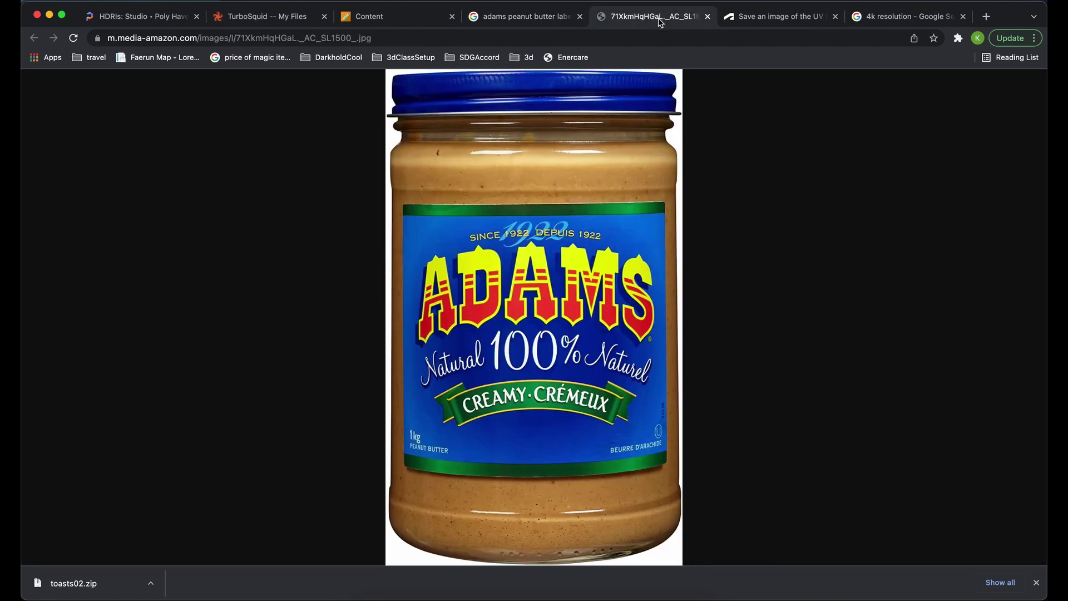
Step: Enlarge the Adams jar image to full size and examine the label's detail from its upper border to its lower edge
left_click(571, 281)
scroll(558, 405, "down", 3)
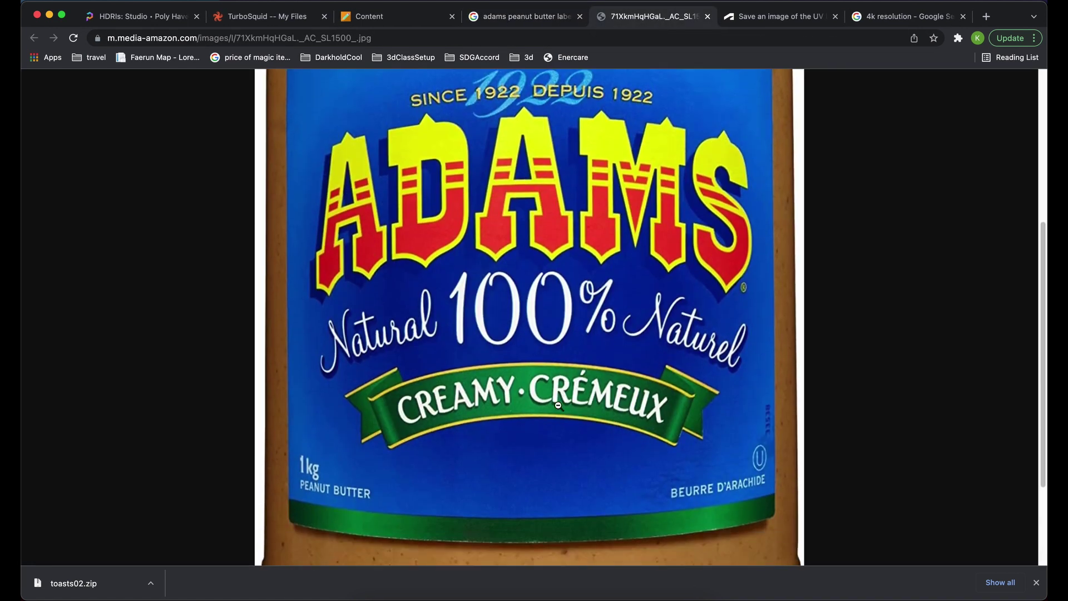
scroll(559, 405, "up", 1)
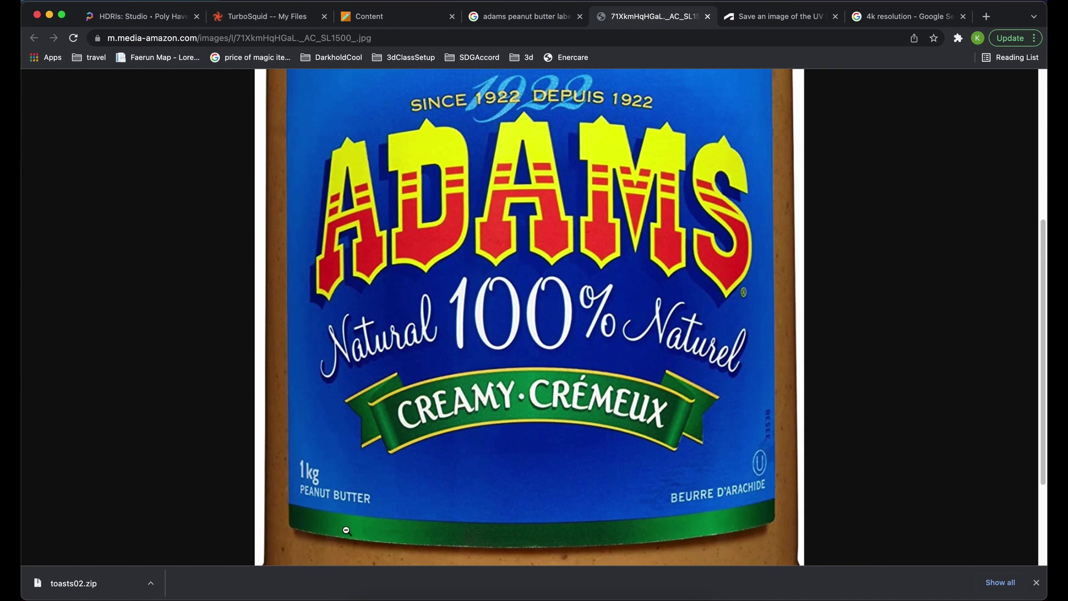
scroll(486, 373, "up", 1)
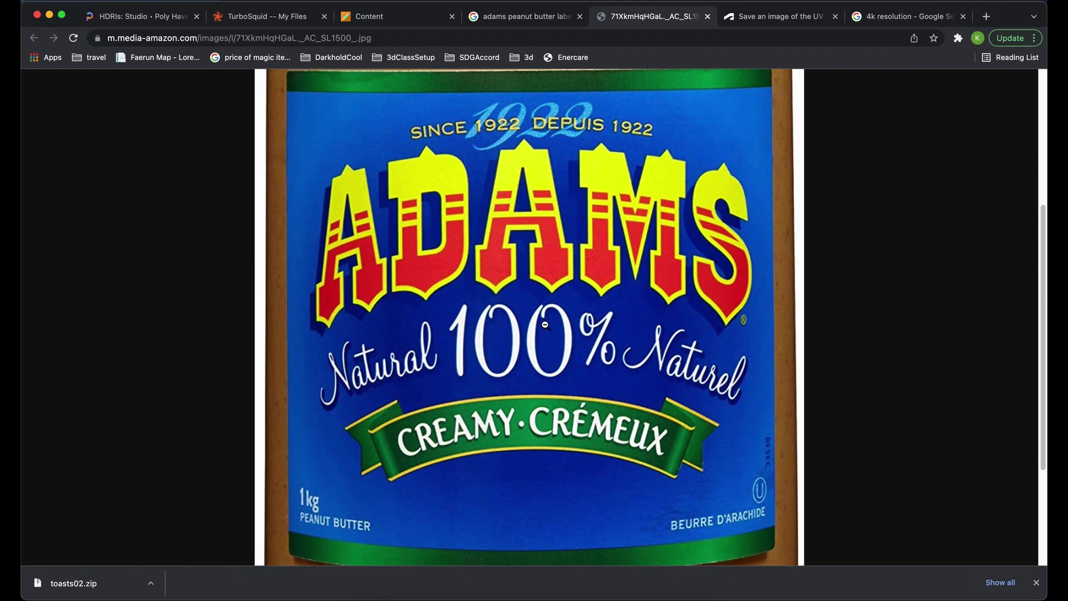
scroll(545, 324, "down", 1)
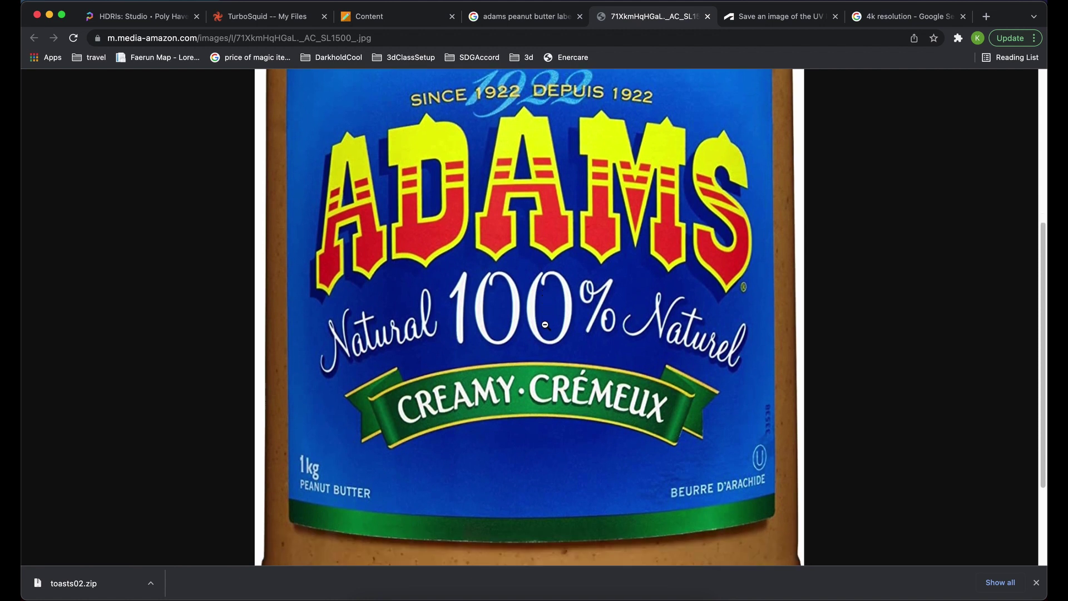
Step: Copy the full-size Adams jar image to the clipboard and switch back to Maya
right_click(540, 231)
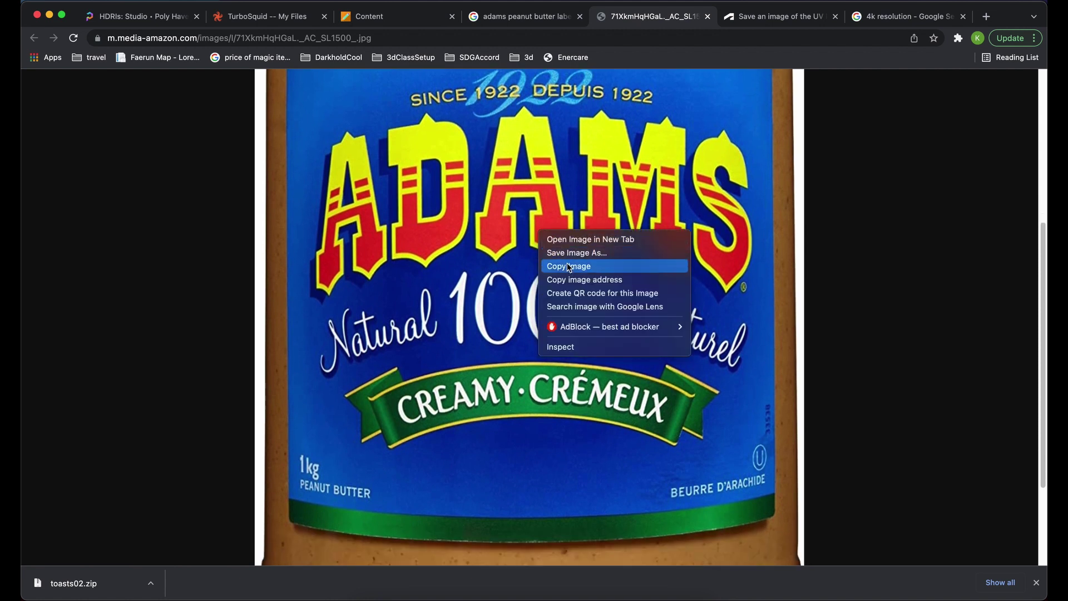
left_click(614, 270)
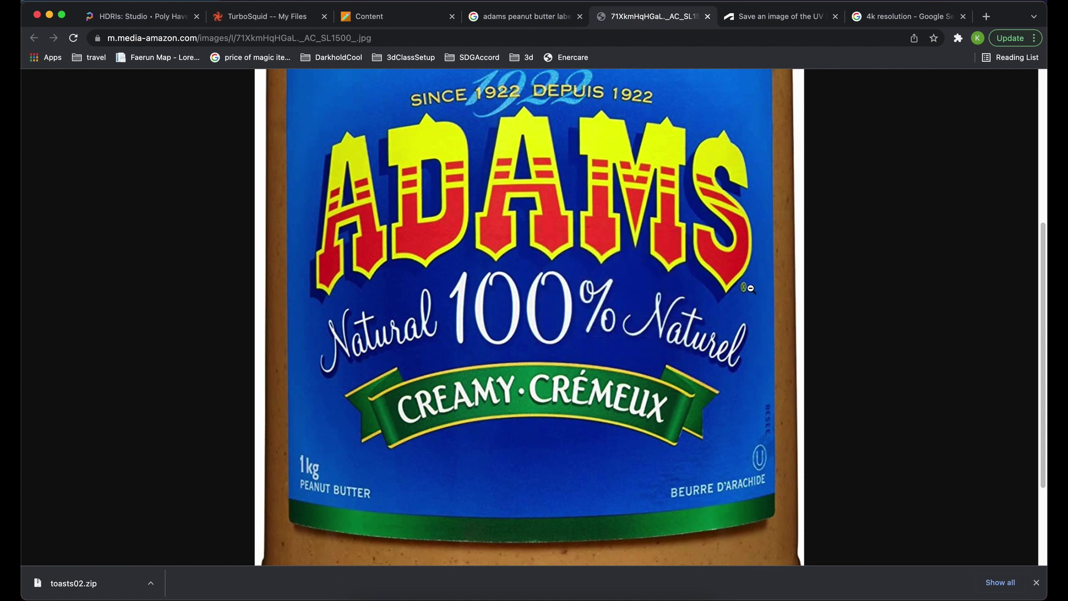
key("super+Tab")
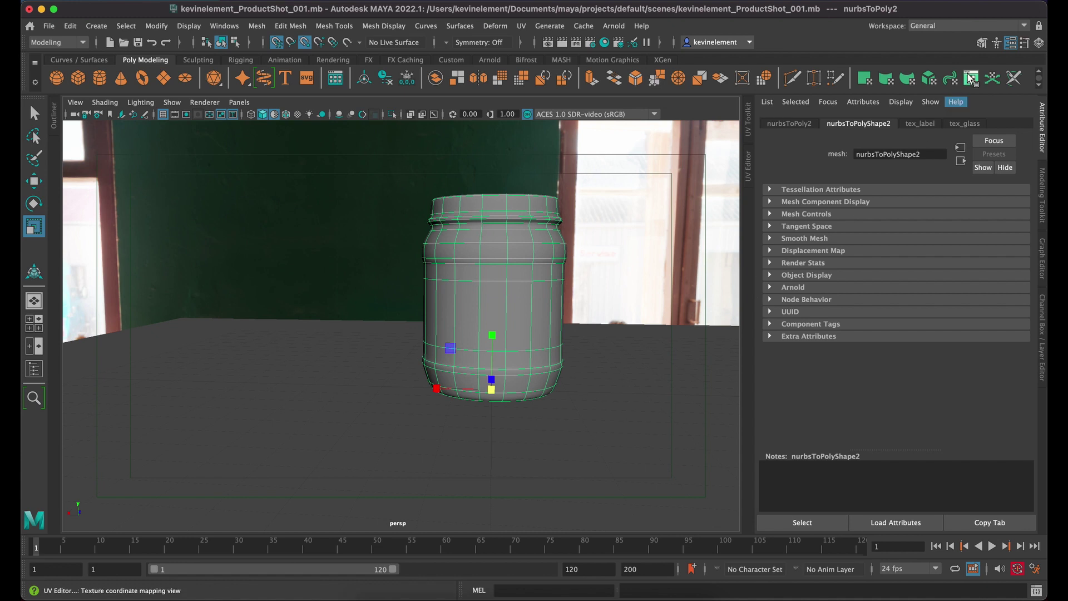
Step: Switch to the UV Editing workspace and select the UV shell of the jar's central label band
left_click(1025, 25)
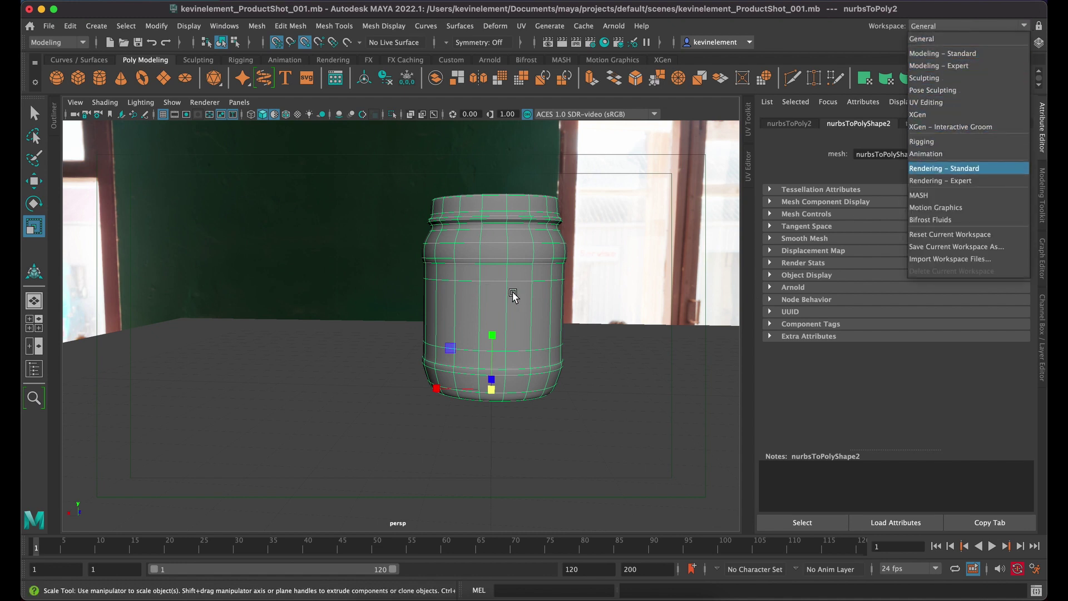
left_click(935, 102)
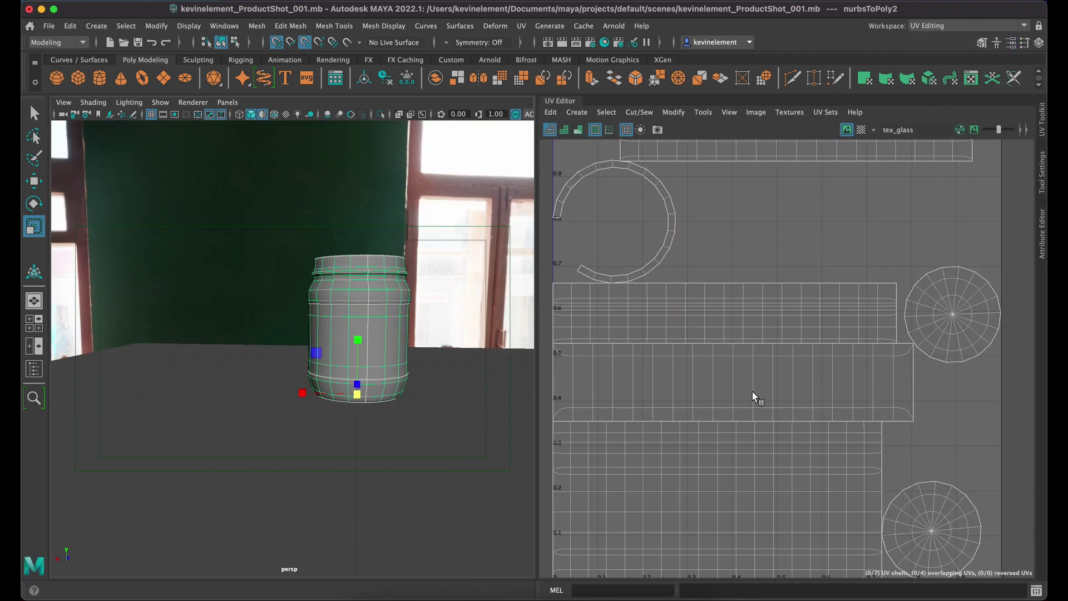
right_click_drag(752, 391, 716, 367)
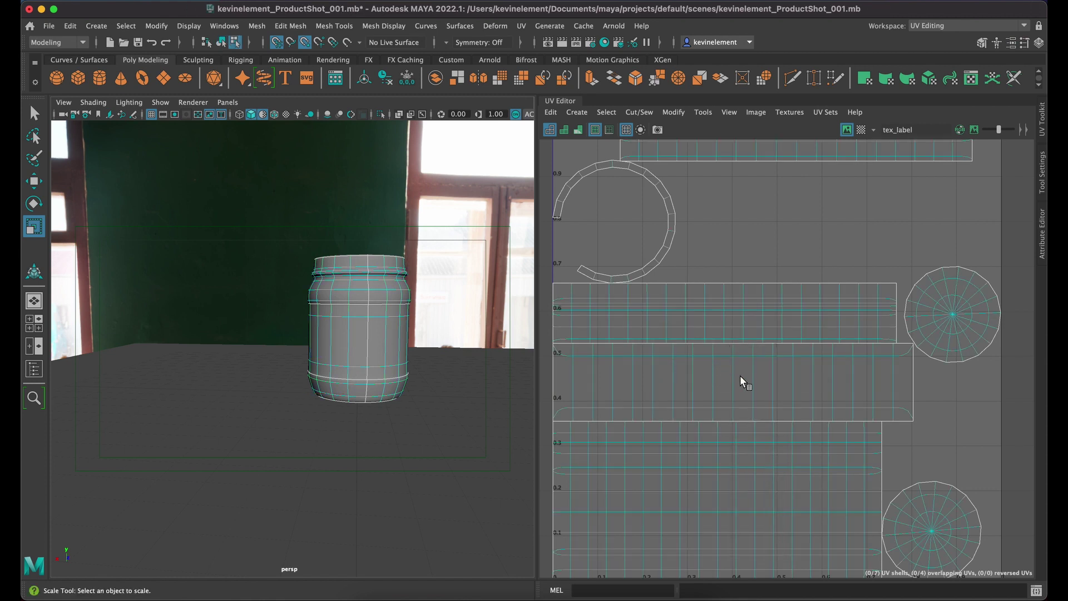
left_click(739, 375)
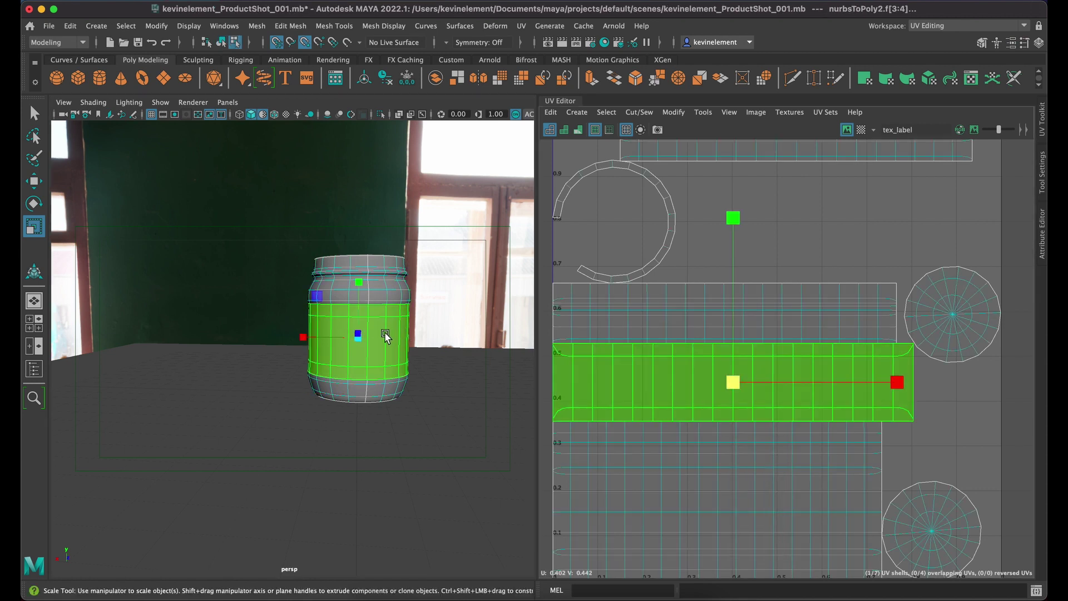
key("a")
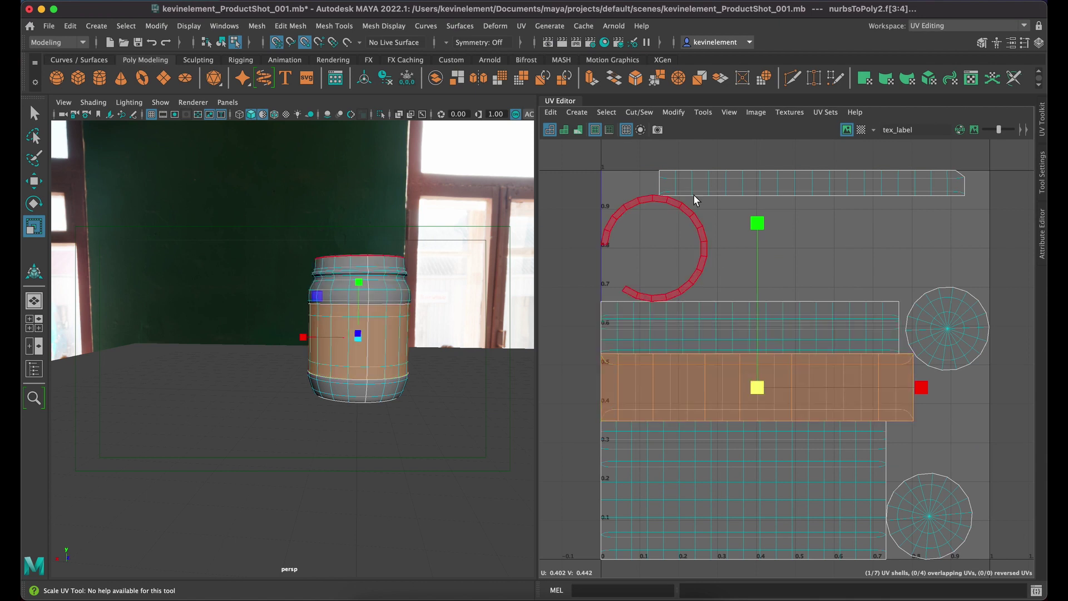
Step: Start a UV snapshot of the selected label shell and set its image format to PNG
left_click(659, 128)
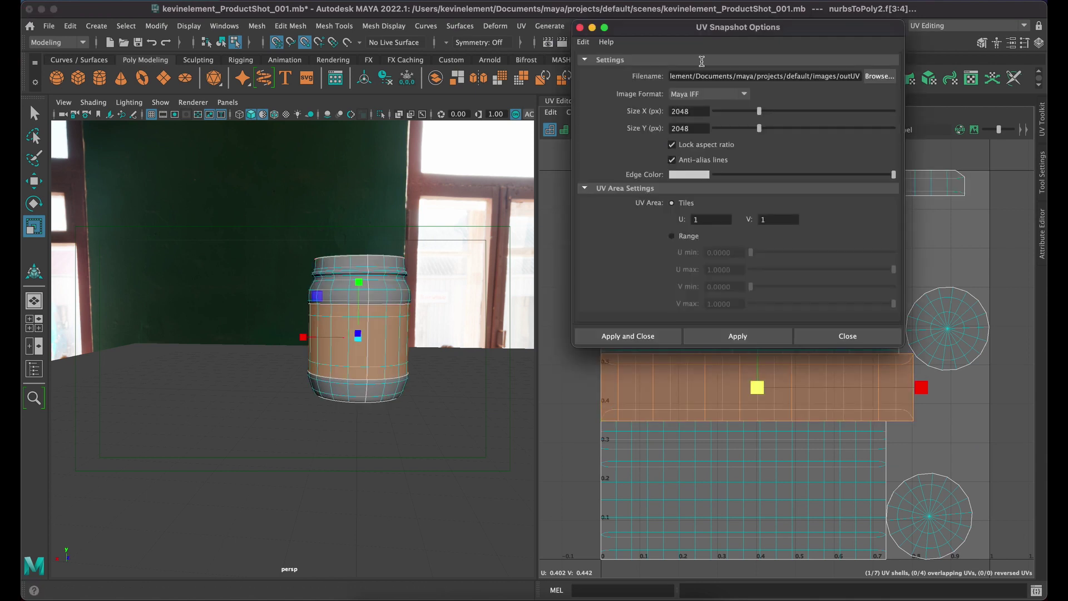
left_click_drag(667, 28, 449, 10)
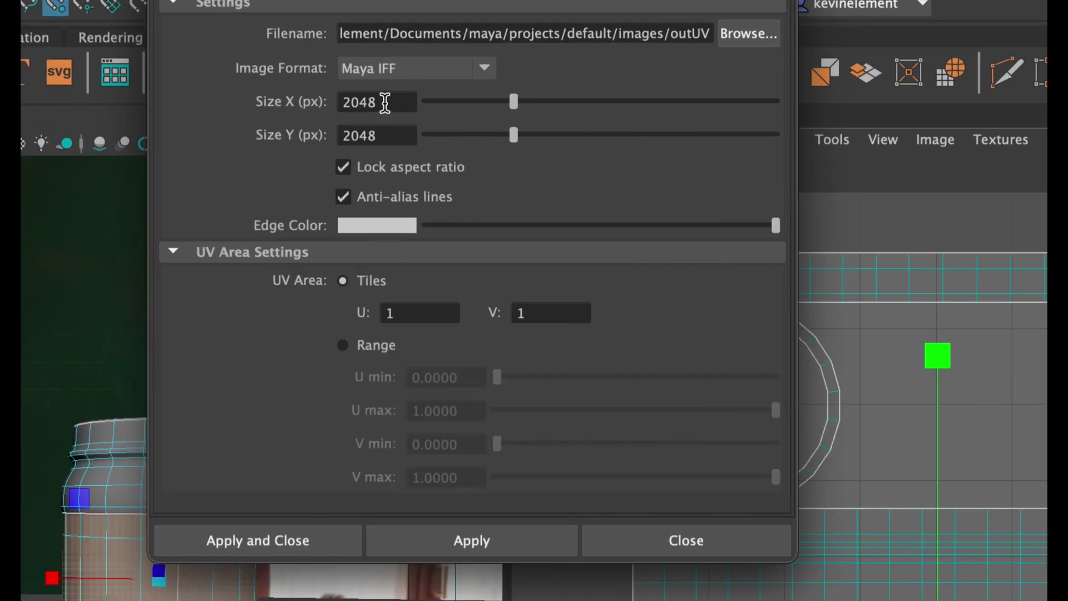
double_click(385, 102)
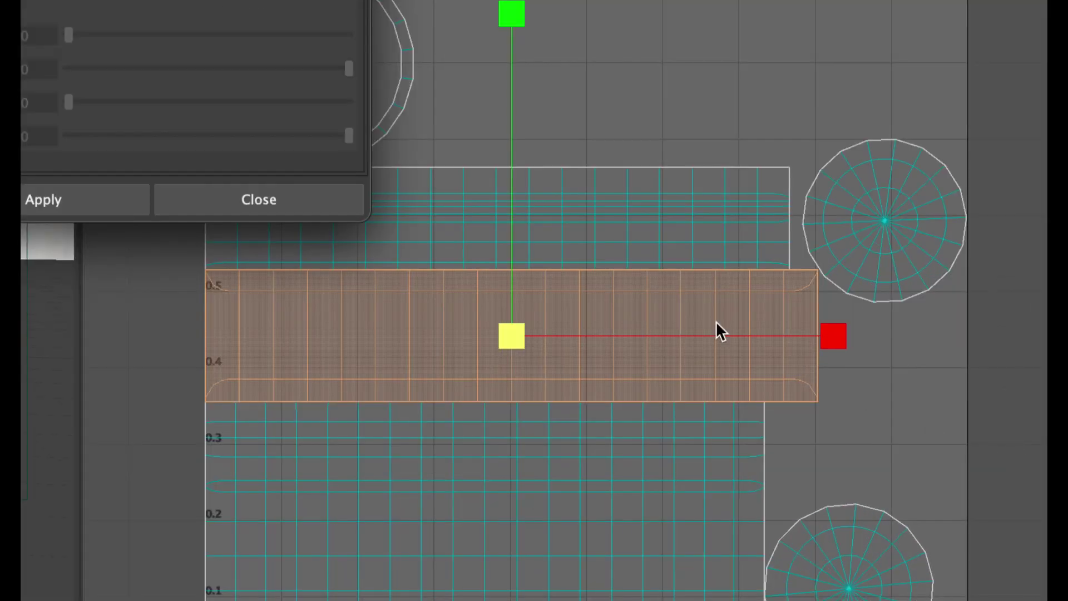
left_click(792, 362)
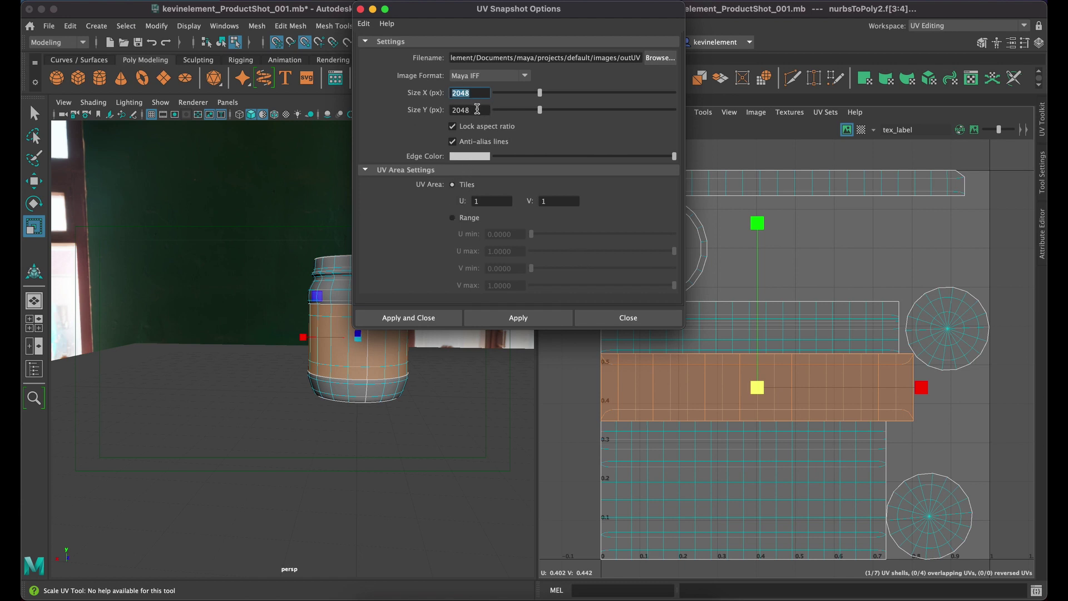
key("Tab")
left_click(525, 75)
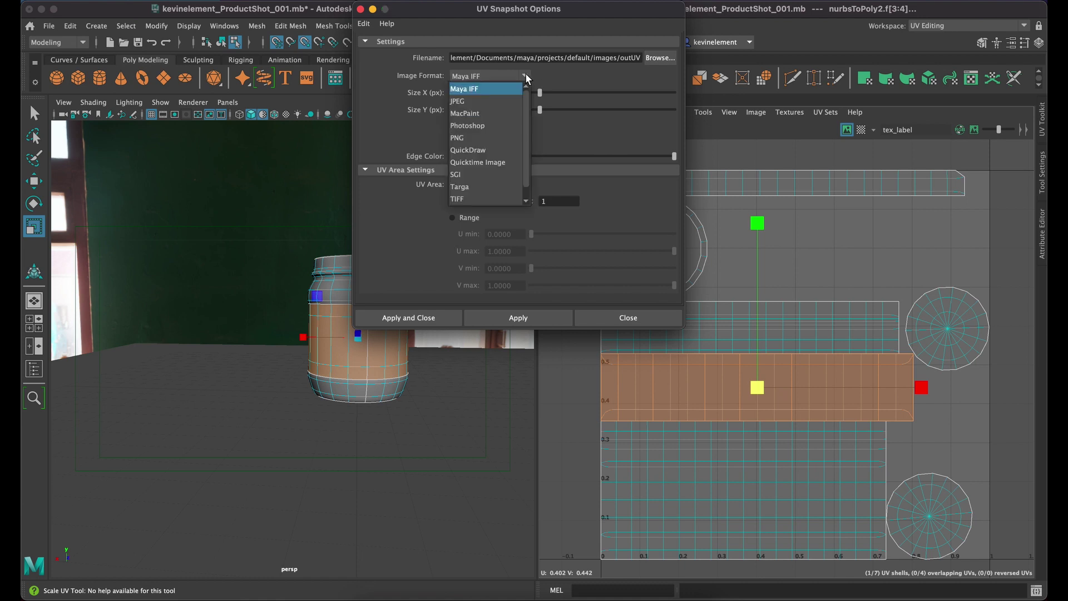
scroll(479, 140, "down", 1)
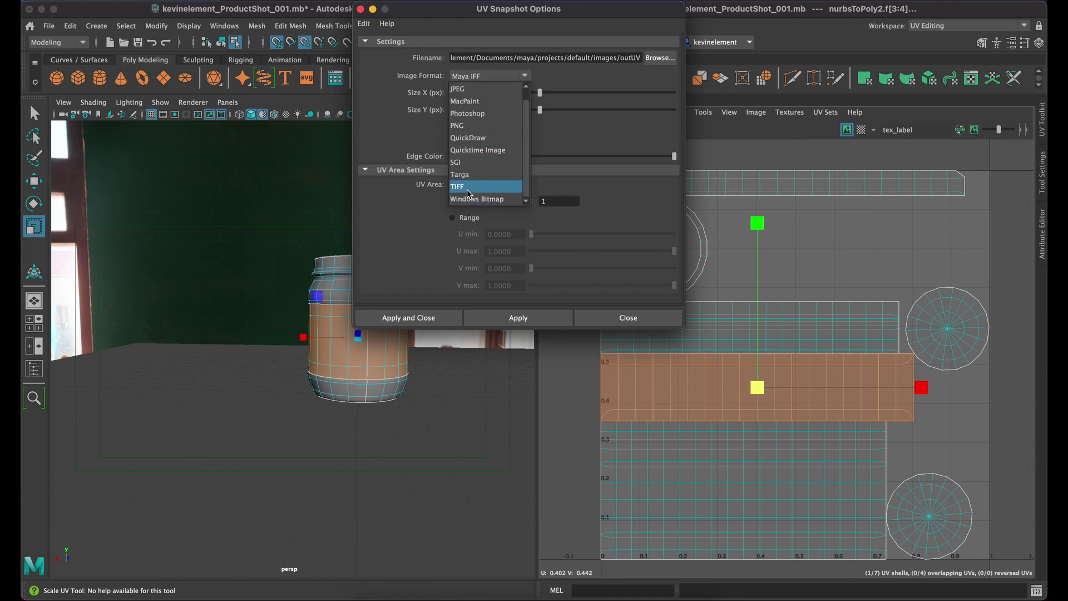
left_click(476, 127)
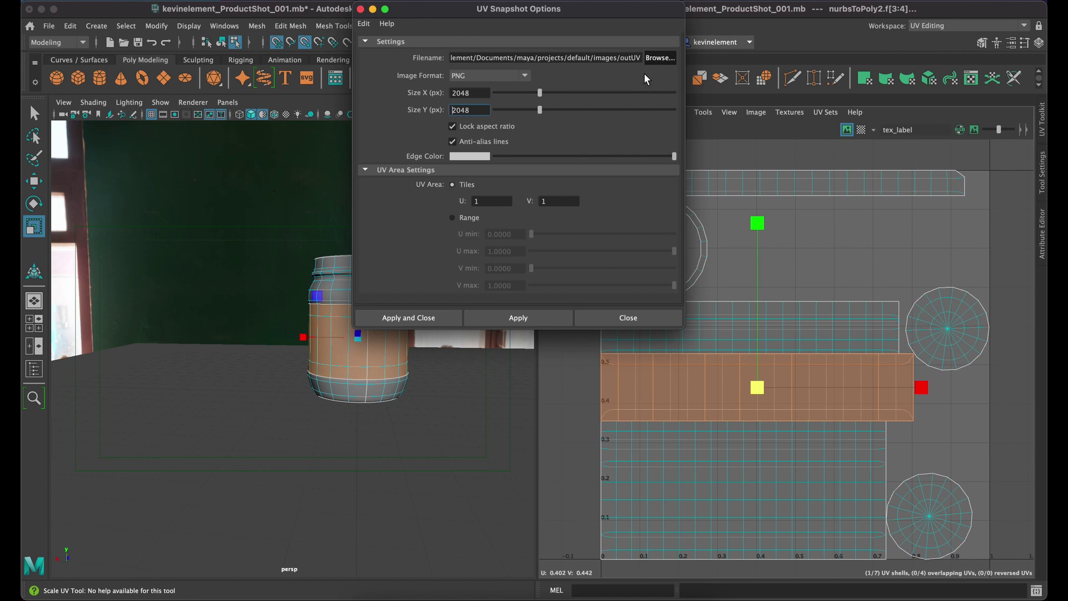
Step: Name the snapshot tex_label_albedo, choose the bookmarked assignment1 folder as its destination and export it
left_click(660, 58)
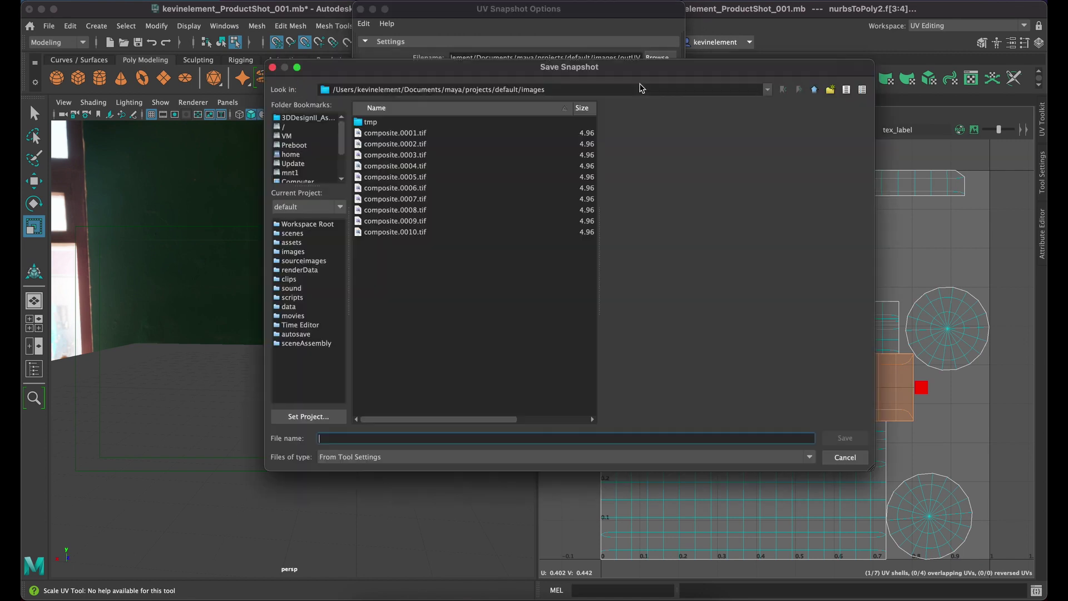
left_click(305, 117)
double_click(409, 124)
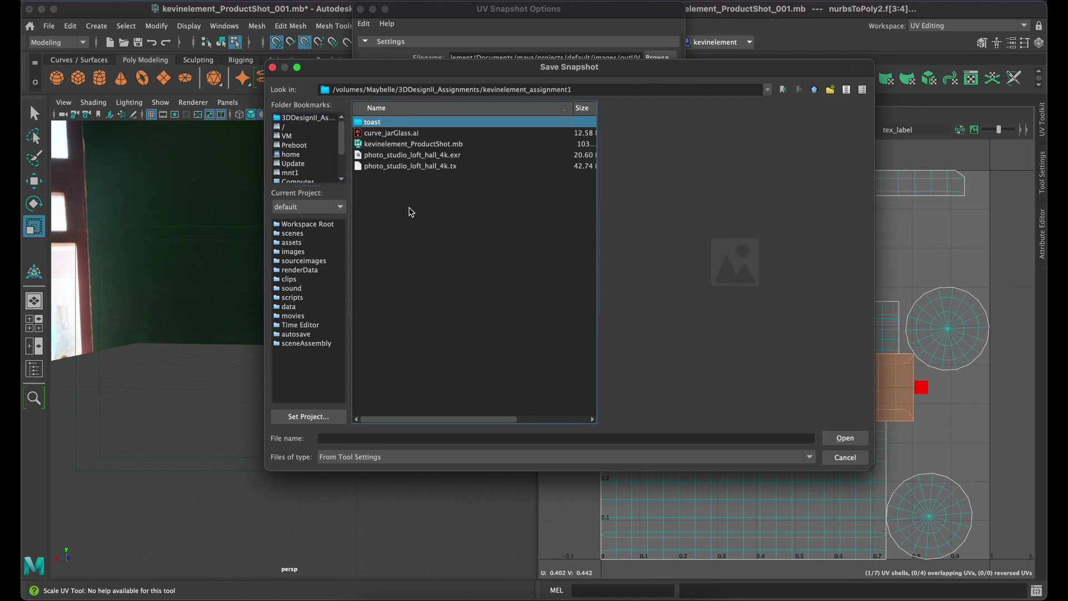
left_click(397, 438)
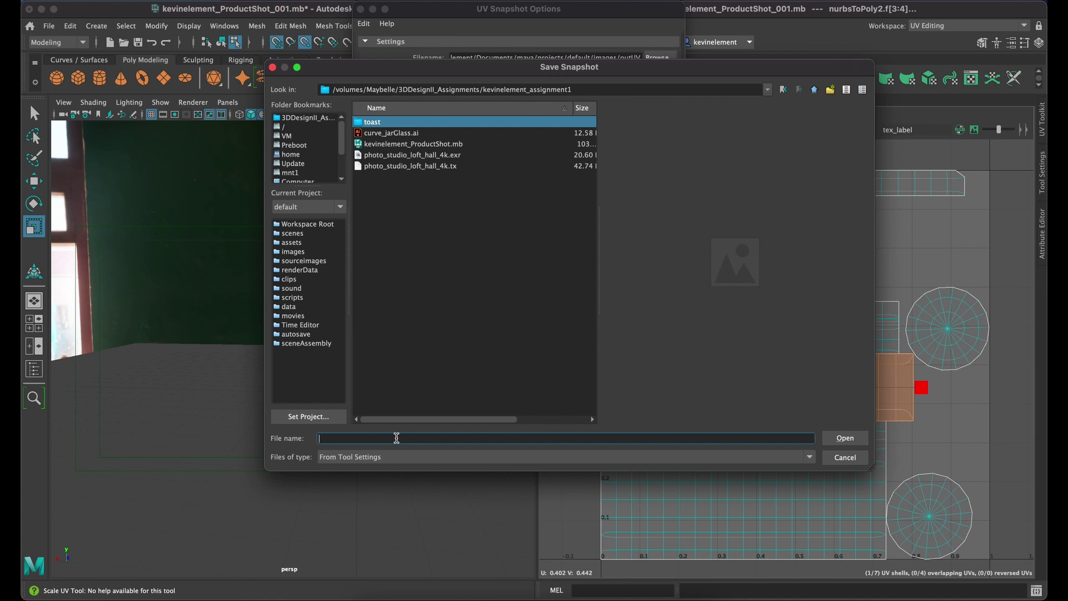
type("tex_label_albedo")
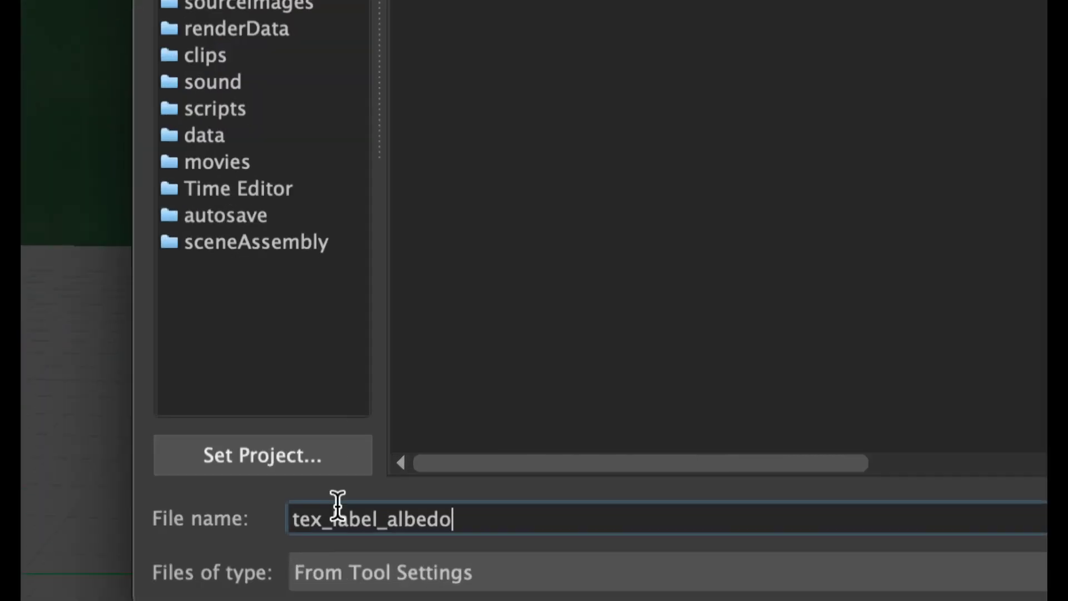
mouse_move(491, 524)
left_mouse_down()
mouse_move(281, 517)
mouse_move(511, 520)
left_mouse_up()
left_click(396, 523)
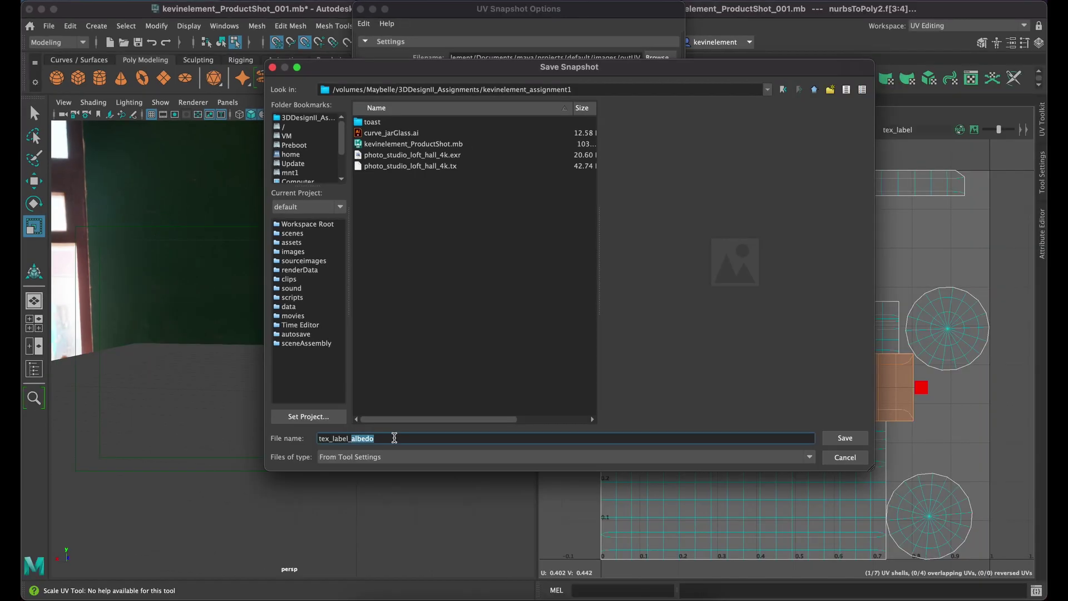
left_click(430, 438)
double_click(371, 439)
left_click(383, 440)
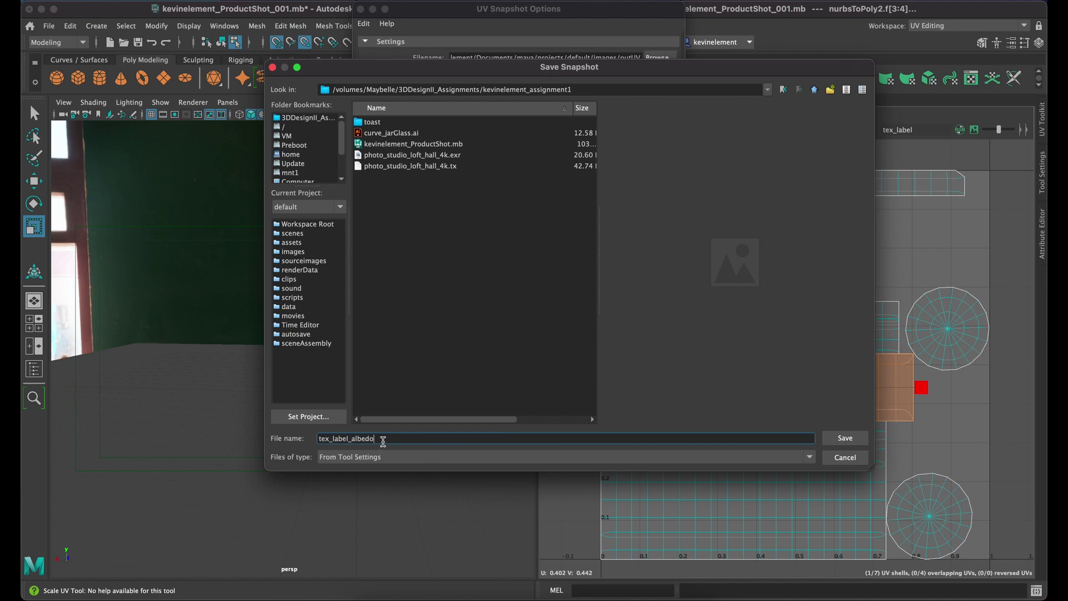
left_click(857, 441)
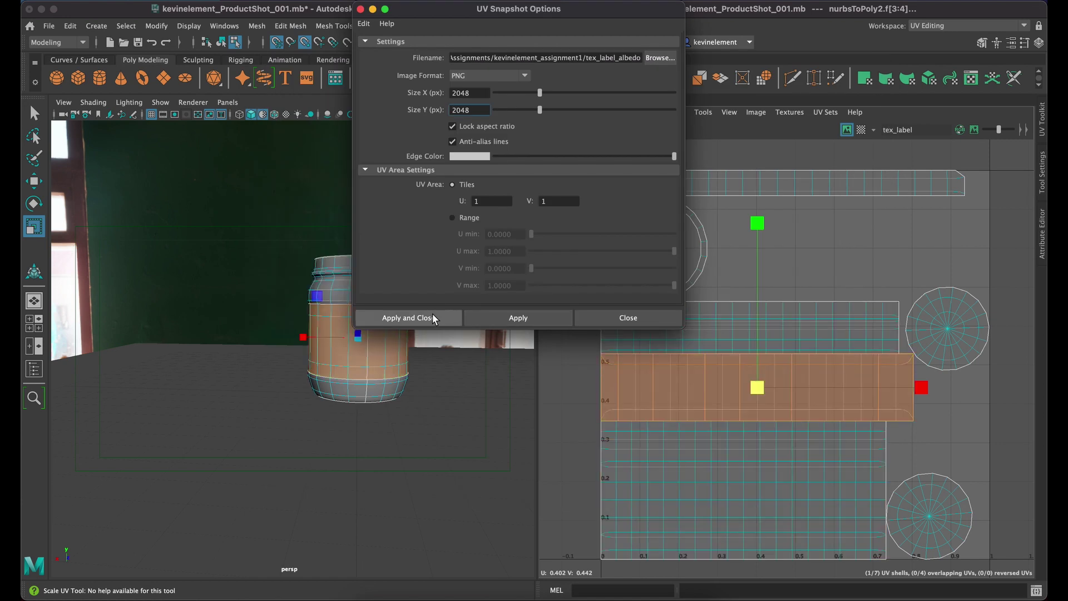
left_click(430, 317)
Step: Switch to Finder and preview the exported tex_label_albedo.png, then close the preview
key("super+Tab")
key("super+Tab")
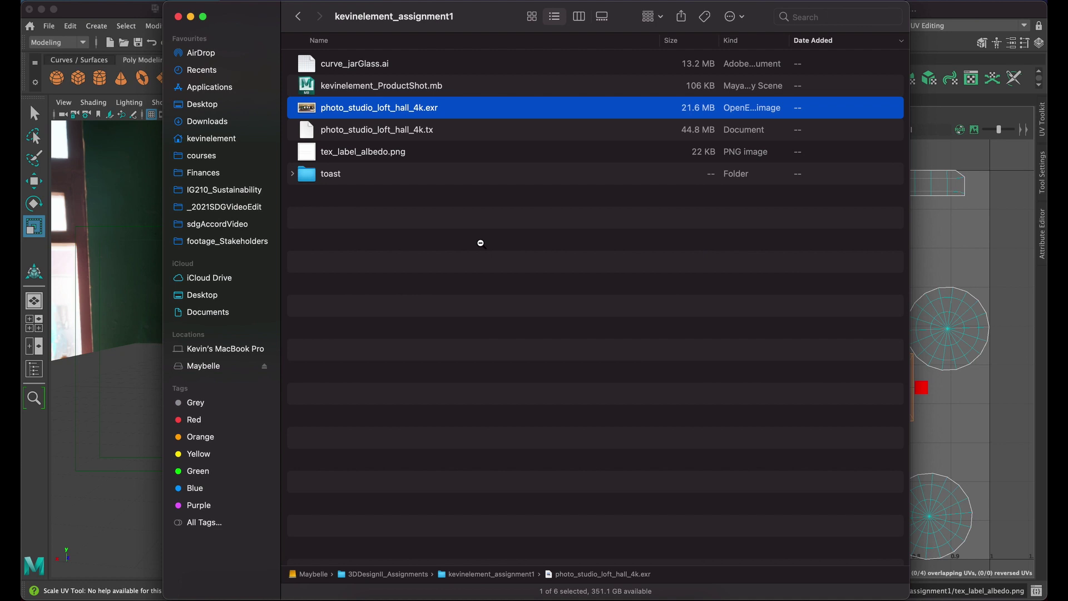
left_click(319, 153)
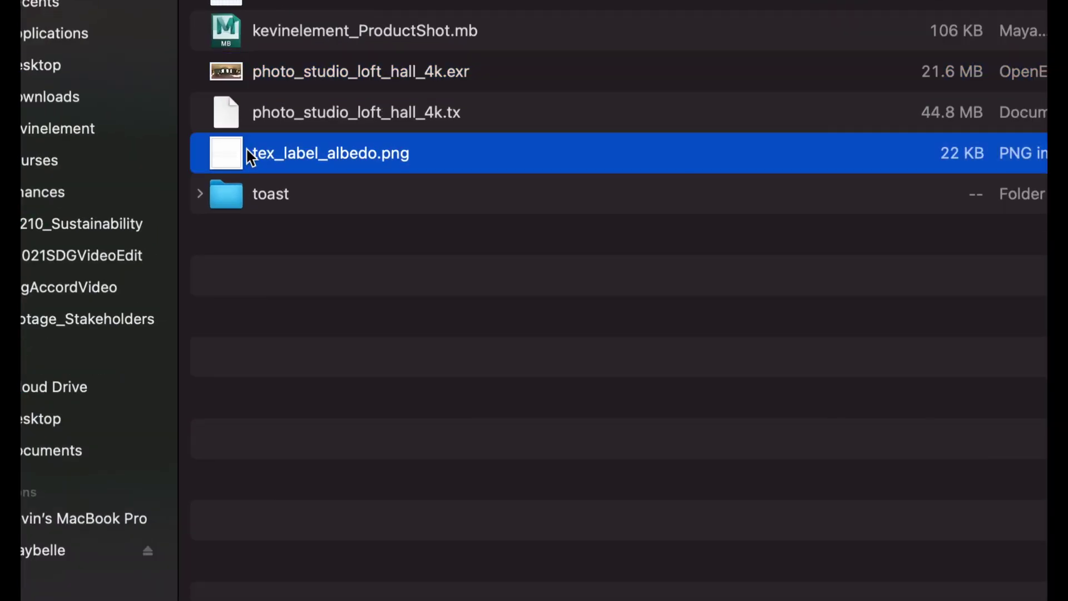
key("space")
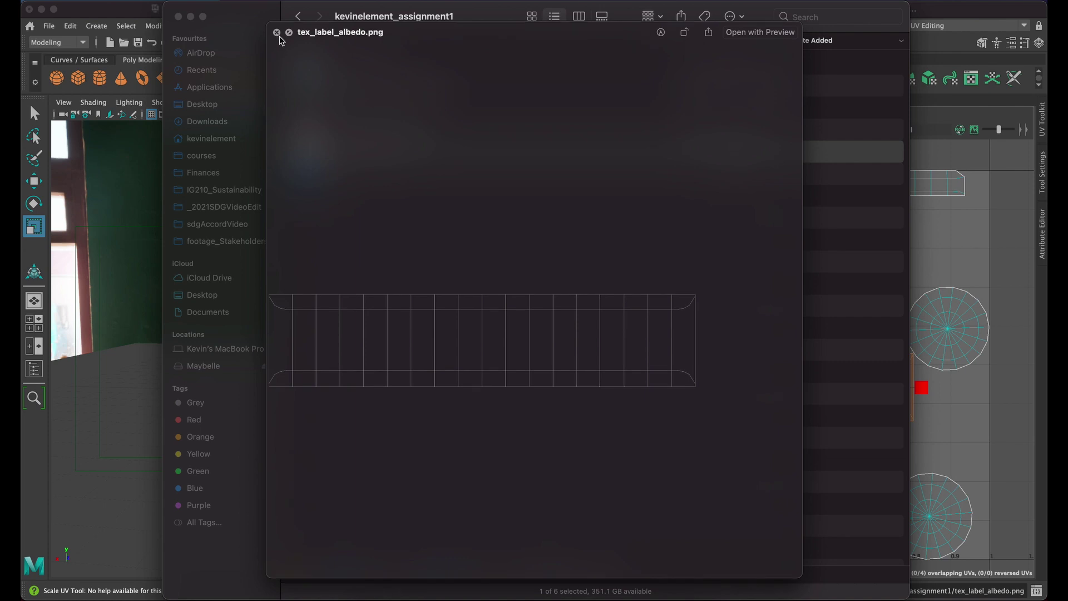
left_click(281, 32)
Step: Find Adobe Photoshop 2021 with a system search and launch it
left_click_drag(367, 151, 393, 157)
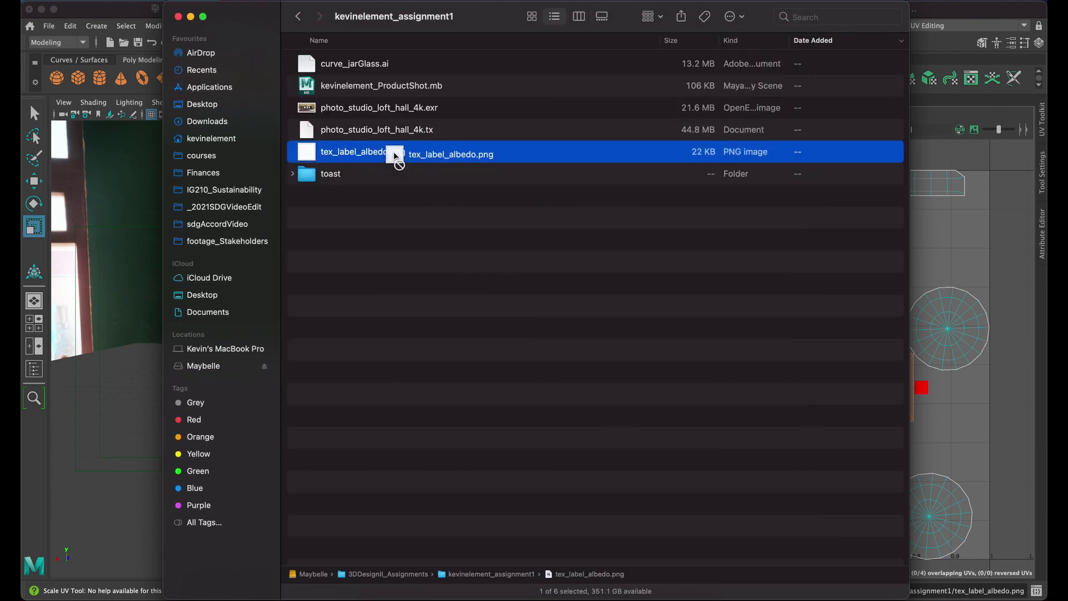
key("super+space")
type("photos")
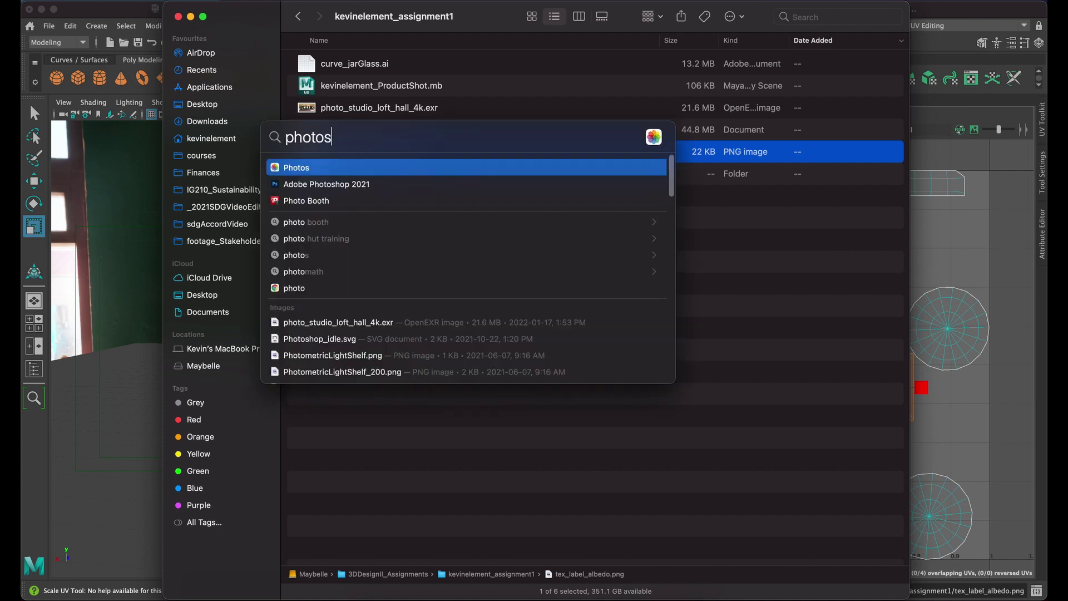
type("ho")
key("Return")
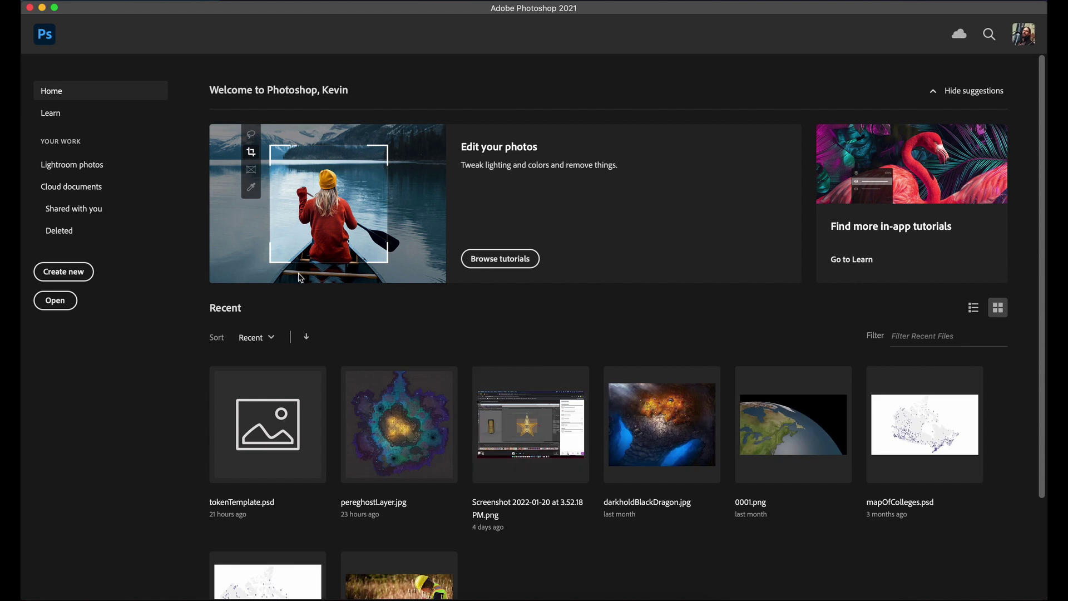
Step: Switch back to Finder and open tex_label_albedo.png in Adobe Photoshop 2021
key("super+Tab")
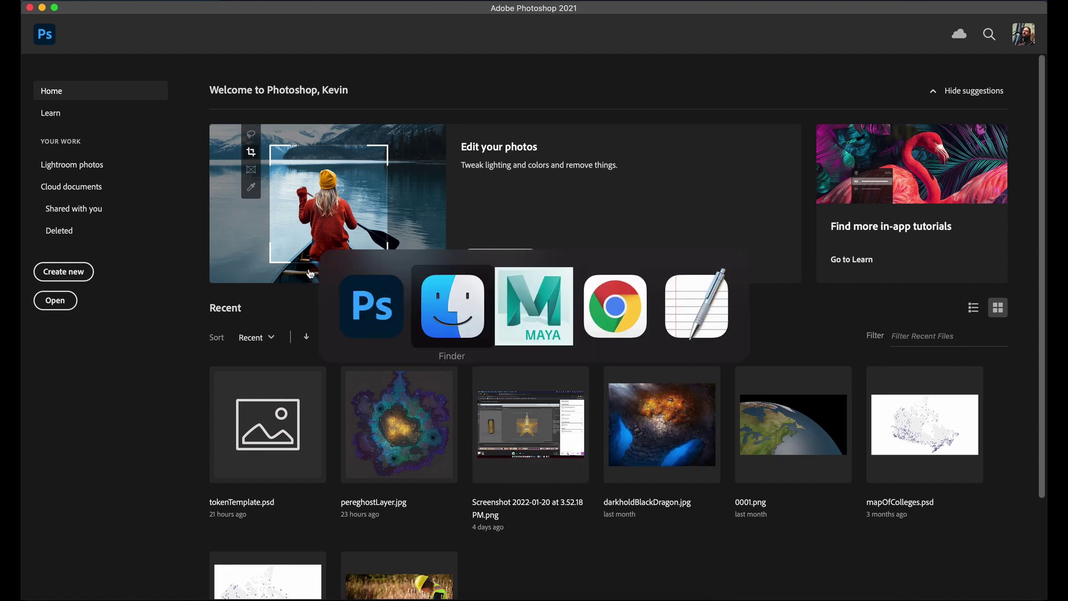
left_click(437, 313)
right_click(378, 160)
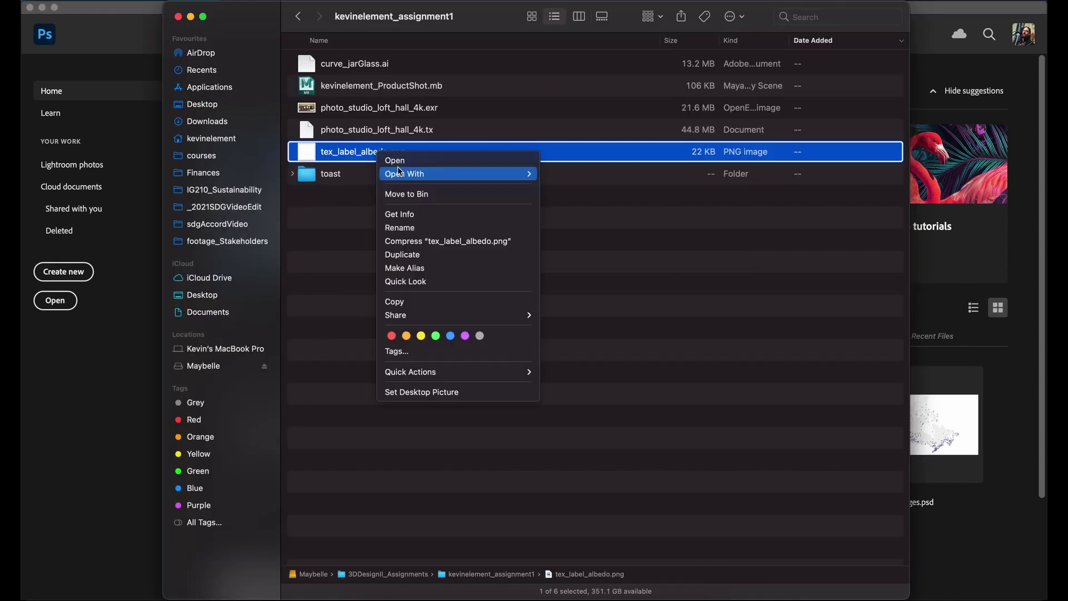
mouse_move(422, 174)
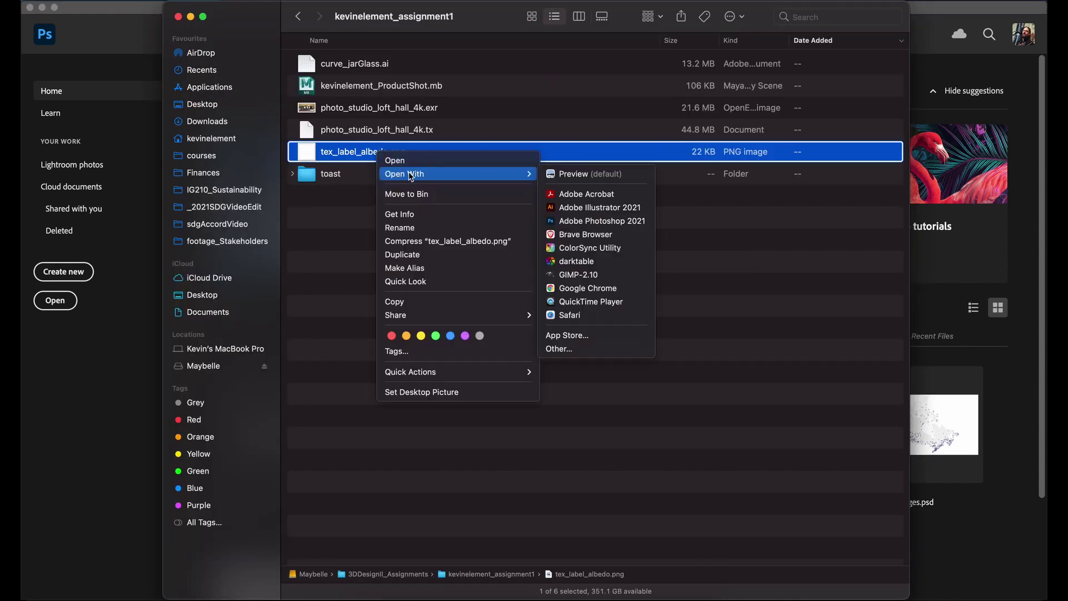
left_click(600, 222)
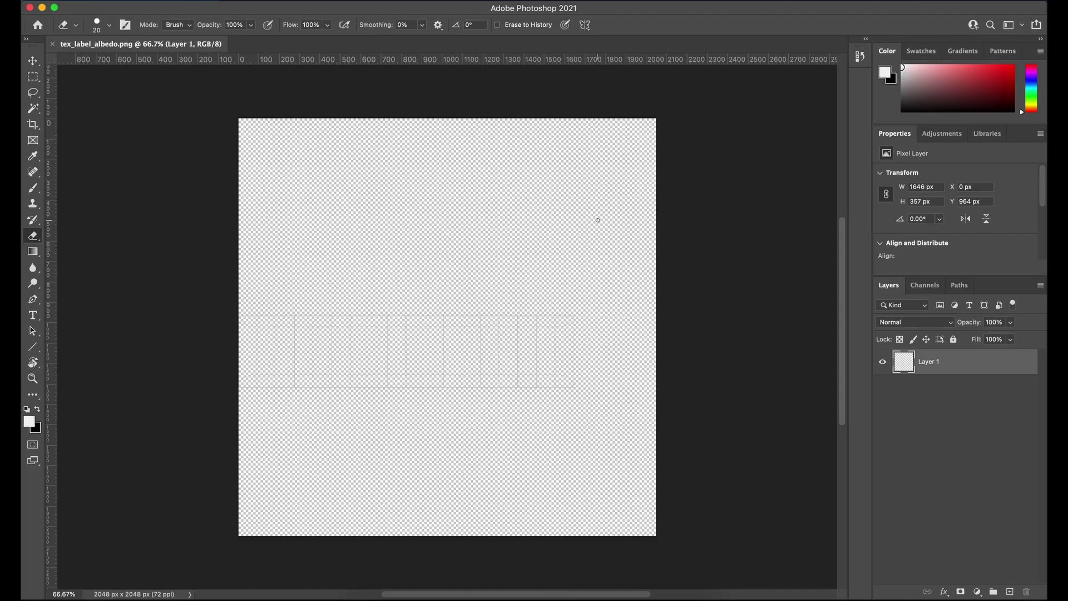
Step: Examine the label band's UV wireframe lines up close at 200% across the canvas
scroll(352, 341, "up", 3)
scroll(354, 381, "down", 1)
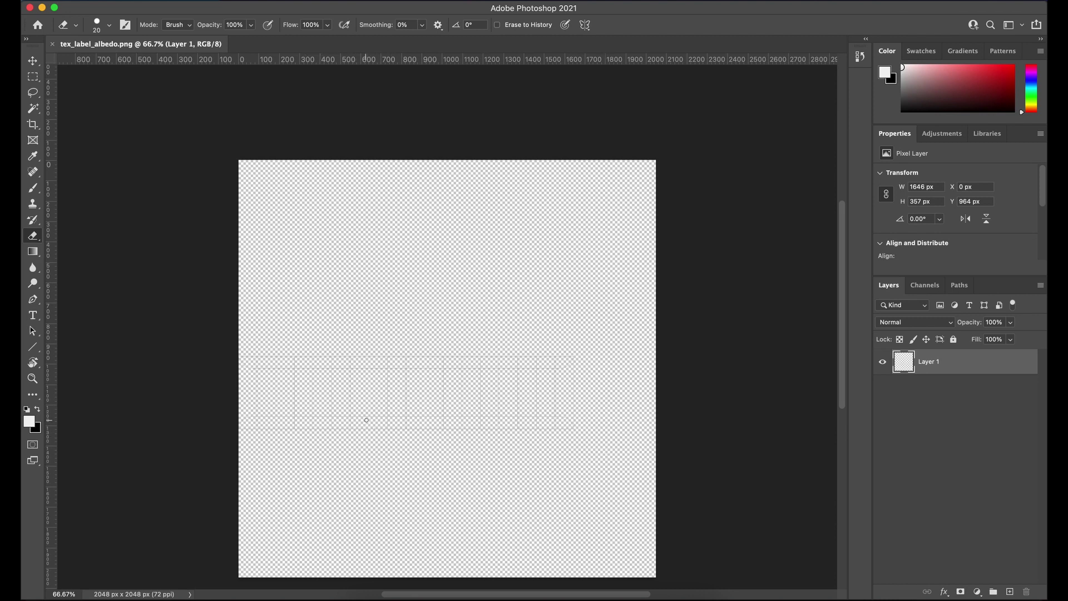
key("z")
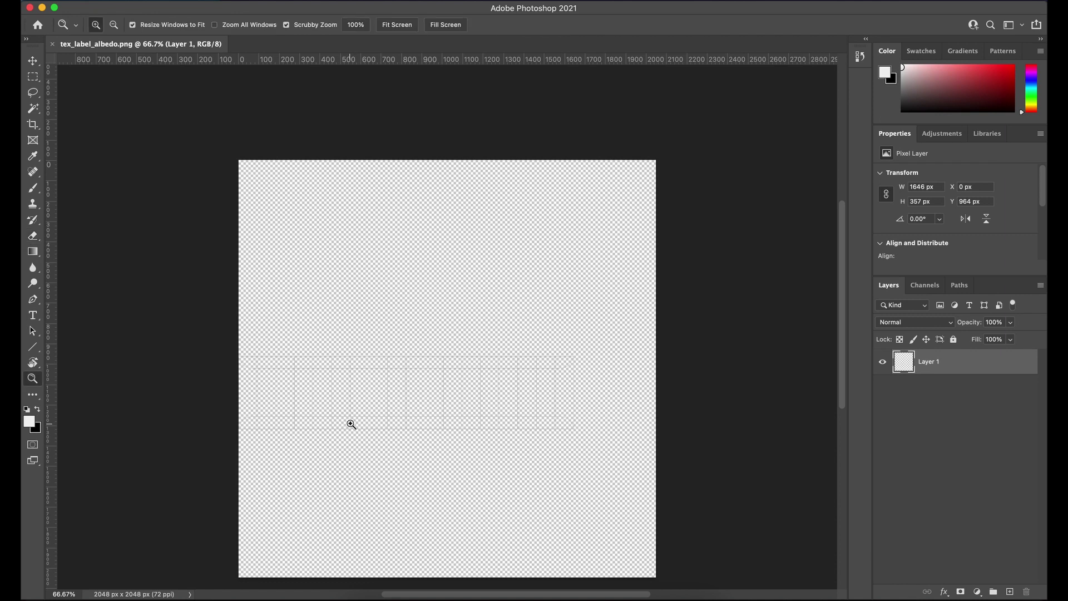
scroll(350, 424, "up", 3)
scroll(351, 424, "down", 5)
left_click(378, 368)
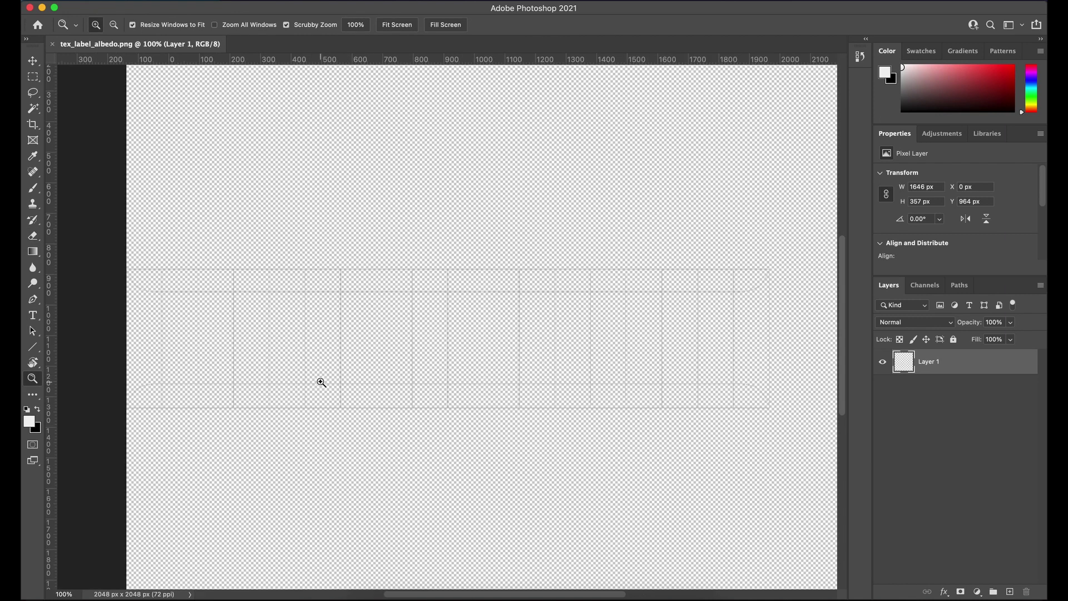
left_click(321, 382)
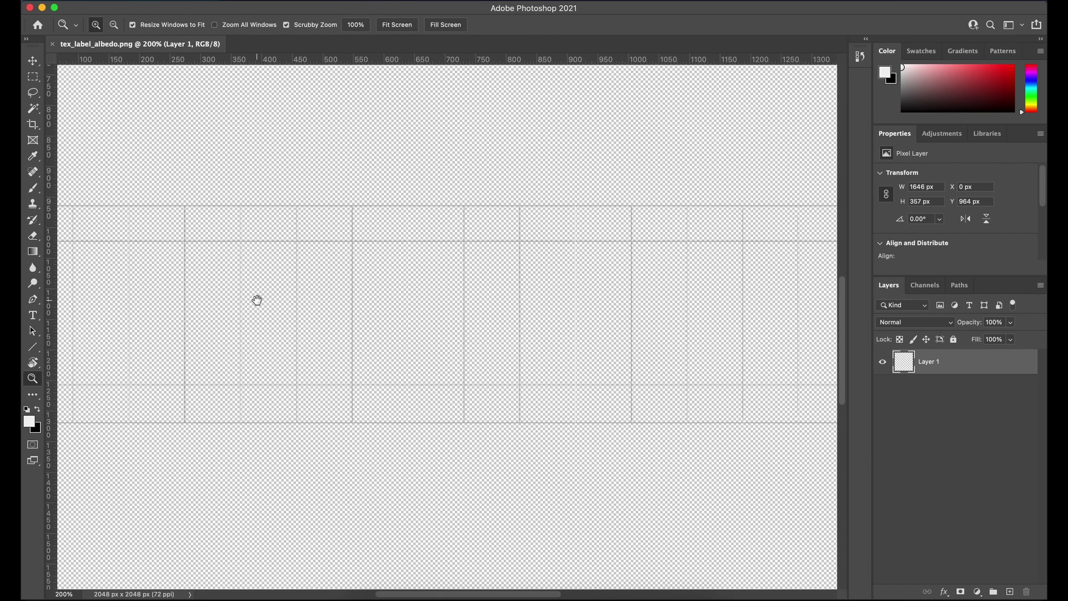
left_click_drag(257, 300, 156, 286)
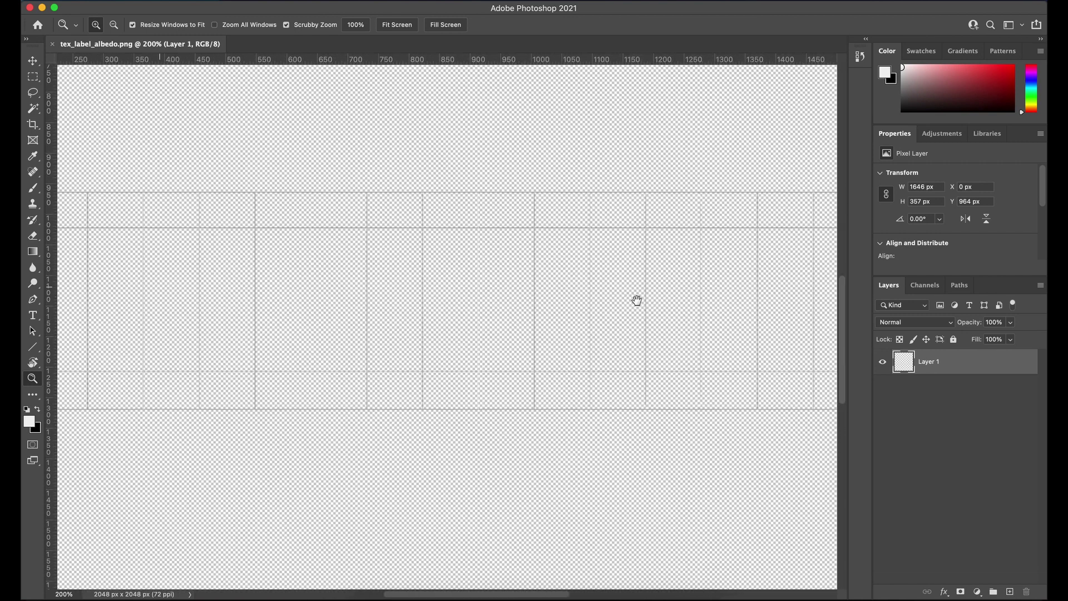
left_click_drag(636, 300, 579, 310)
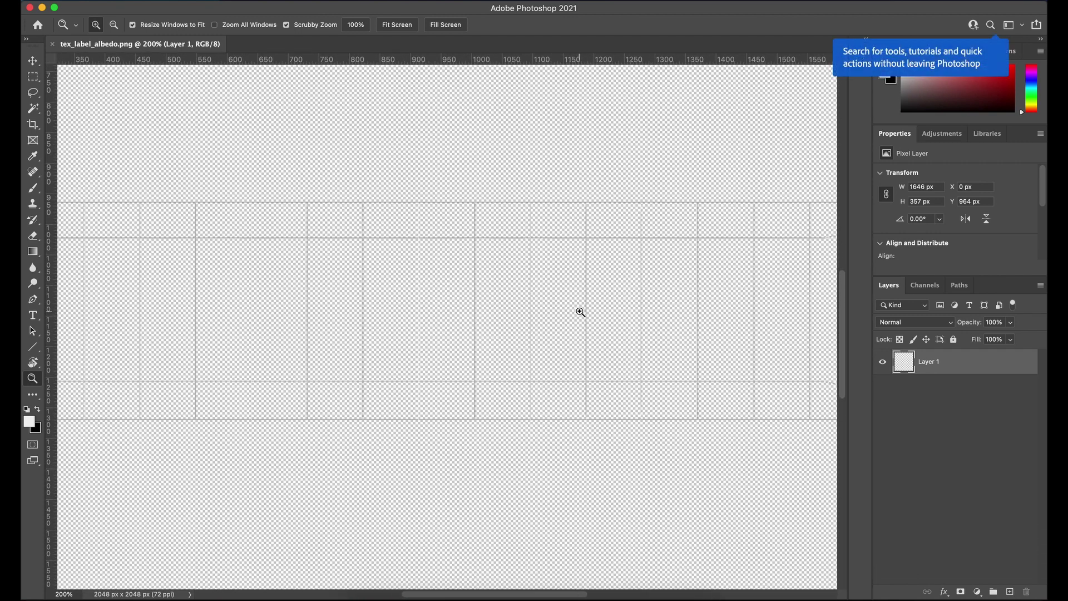
Step: Paste the Adams peanut butter jar photo as a new layer above the UV wireframe
scroll(580, 311, "down", 5, "alt")
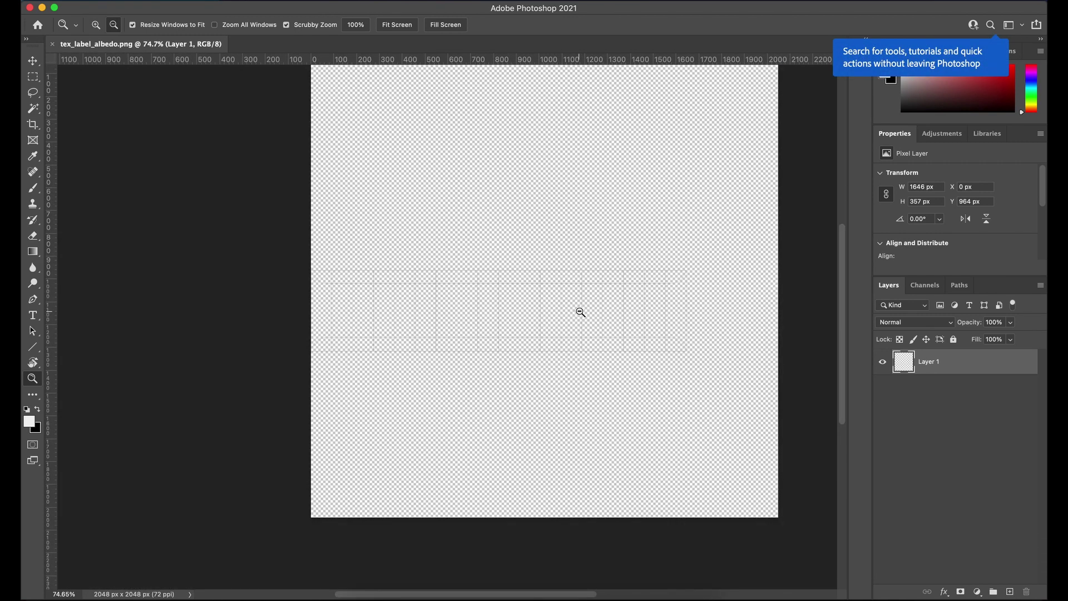
key("super+v")
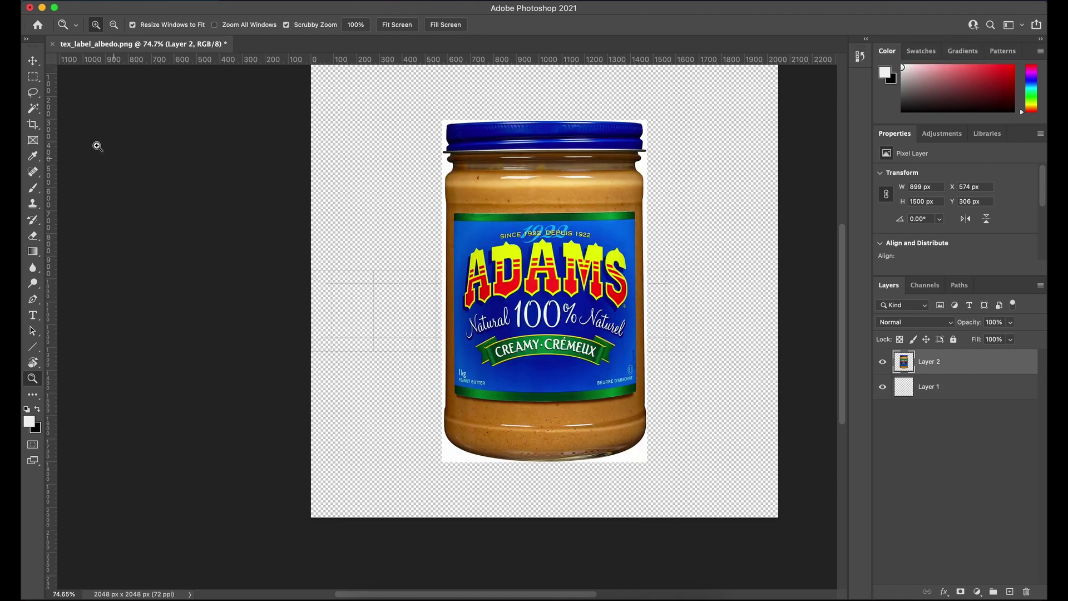
left_click(33, 61)
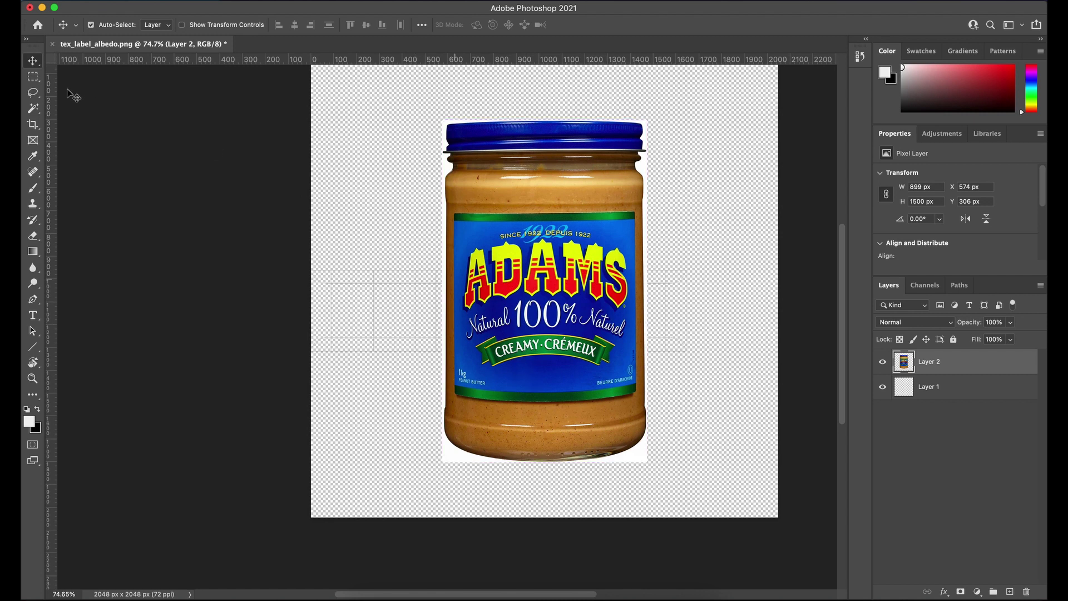
Step: Trim the jar photo to the blue label face, about 781 by 703 px, deleting everything outside it and clearing the selection
left_click(33, 77)
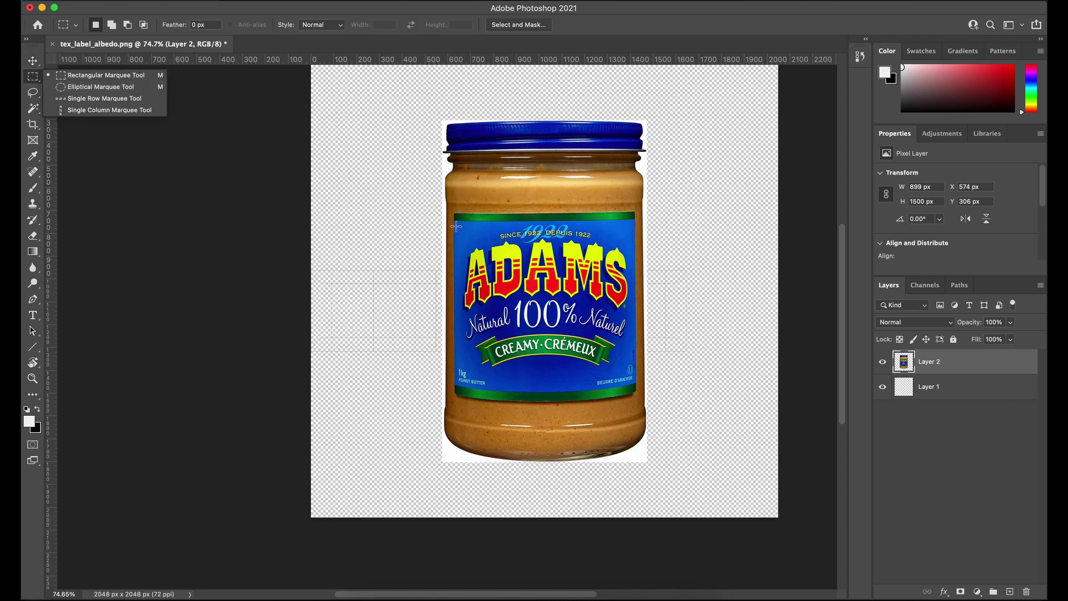
left_click_drag(456, 225, 634, 385)
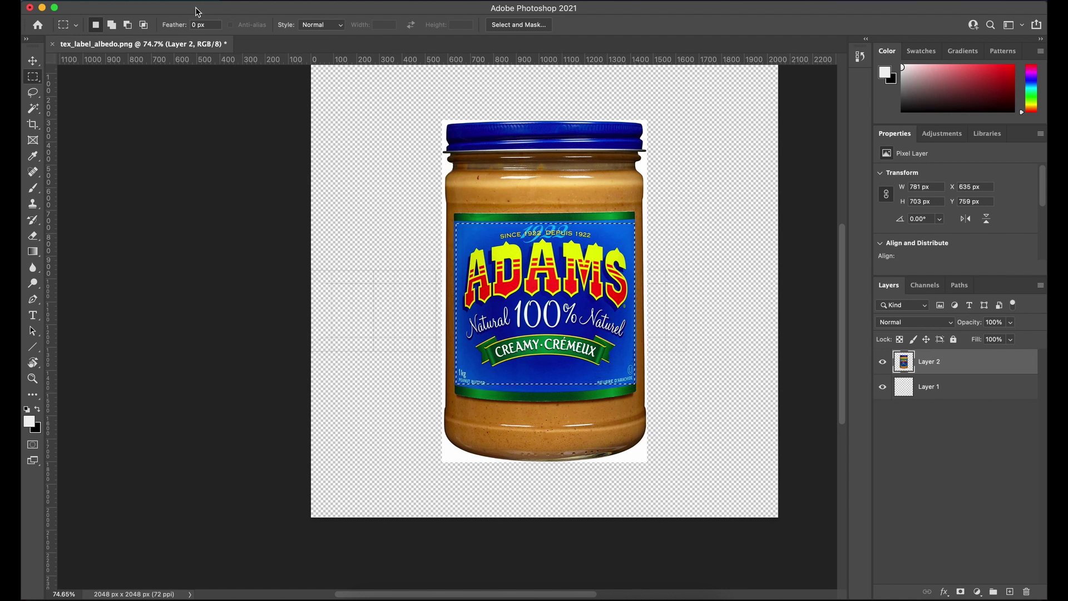
key("ctrl+a")
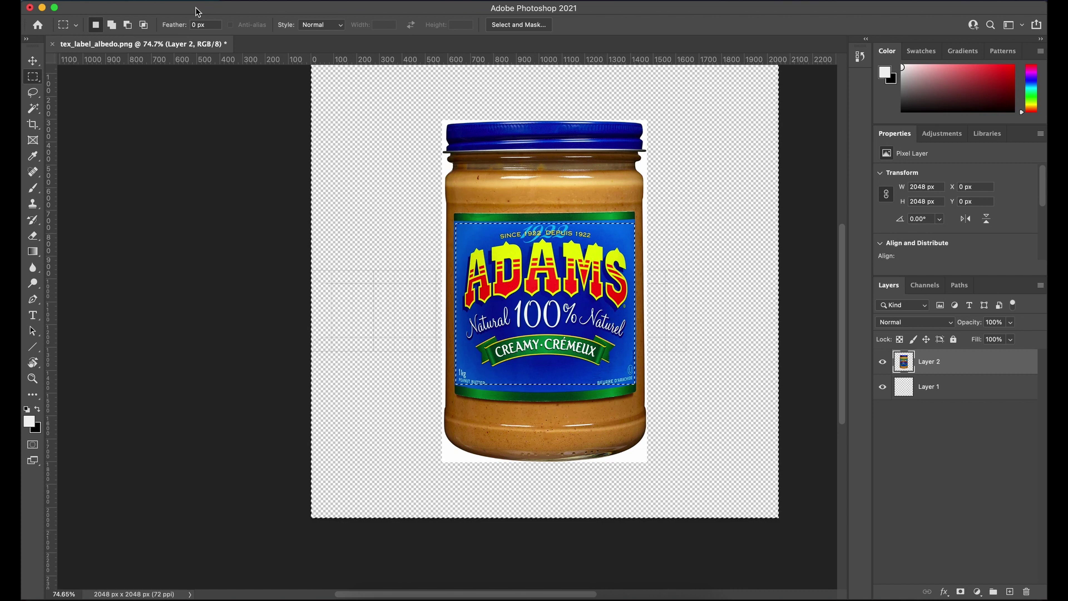
key("Delete")
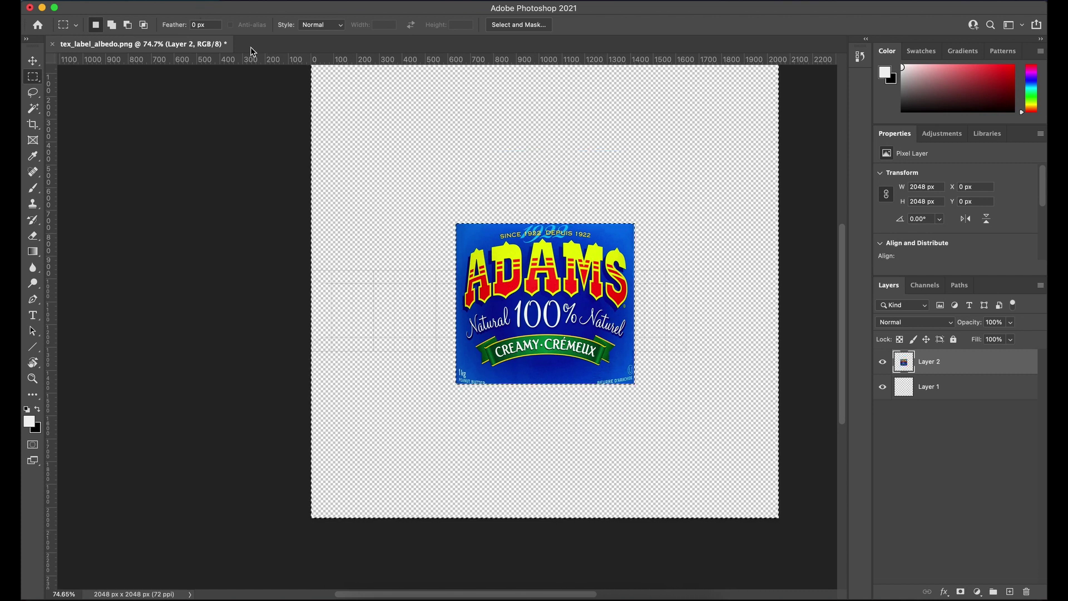
key("ctrl+d")
Step: Try to scale the label artwork to about 50% and position it within the UV band's height
key("ctrl+t")
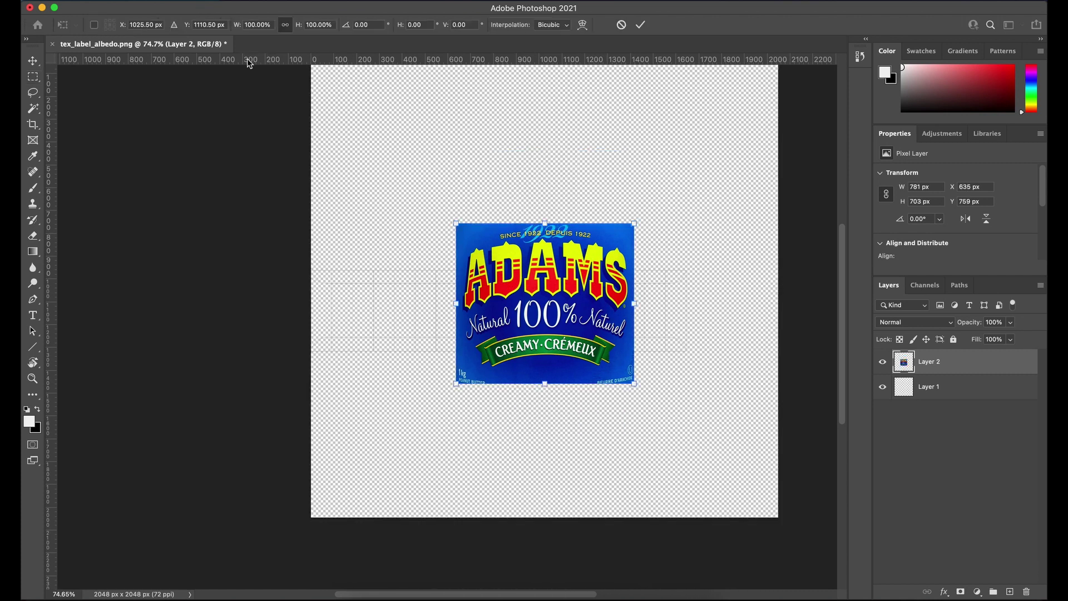
left_click_drag(638, 388, 547, 305)
left_click_drag(481, 263, 489, 312)
scroll(512, 317, "up", 3)
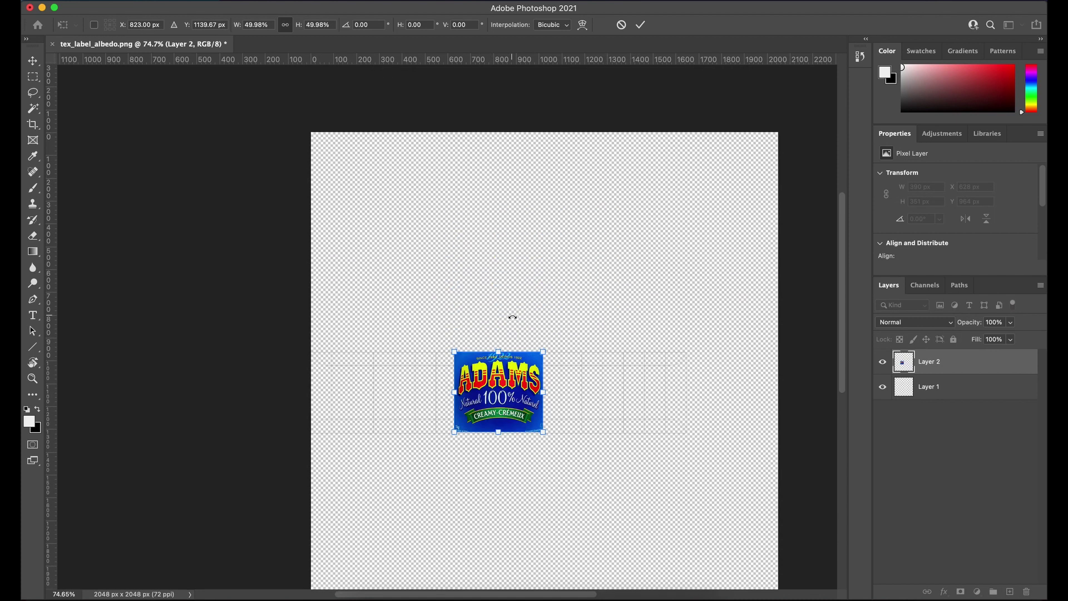
scroll(505, 390, "up", 5, "alt")
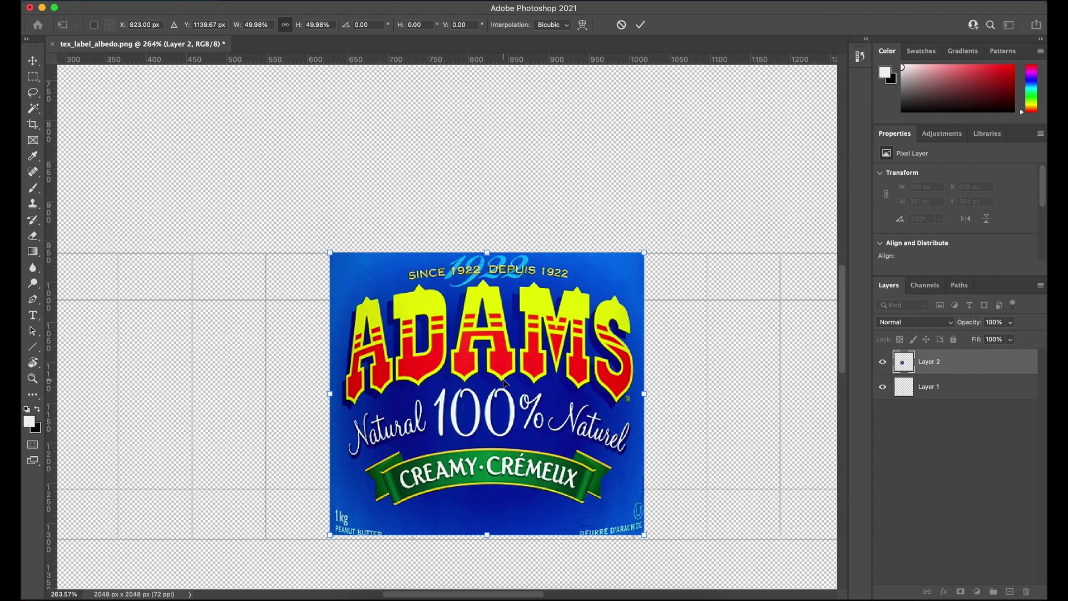
key("Up")
key("Up")
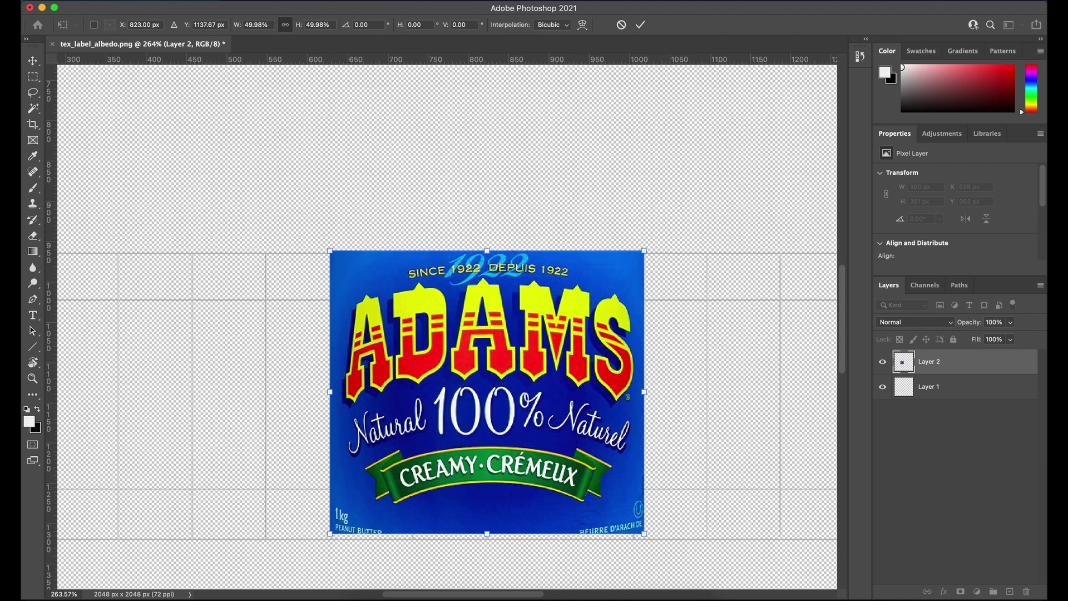
scroll(704, 553, "down", 1)
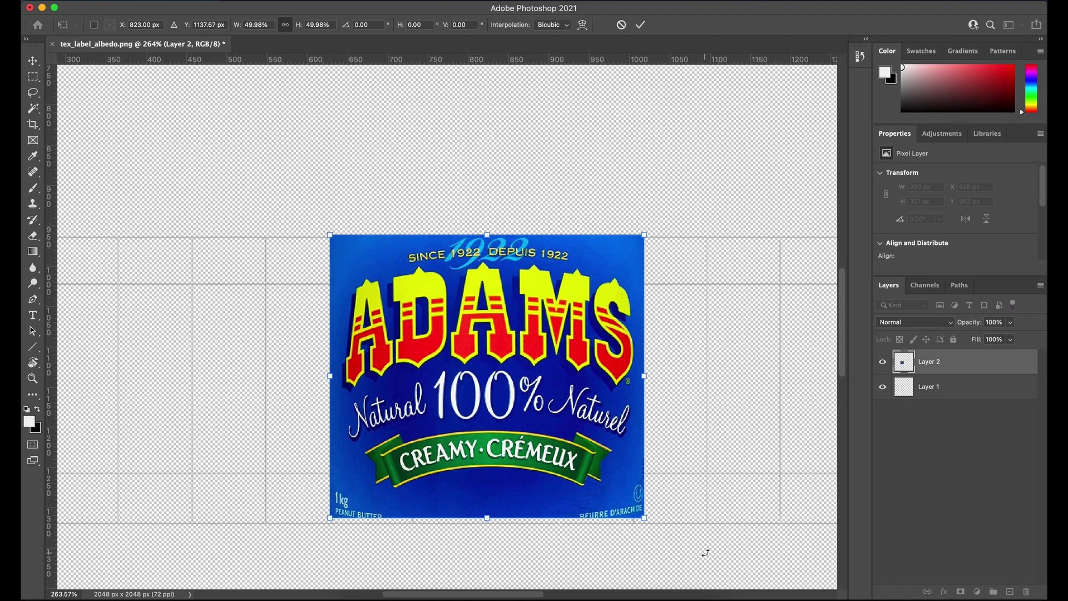
Step: Undo the scaling and repositioning of the label artwork
key("super+z")
key("super+z")
key("super+z")
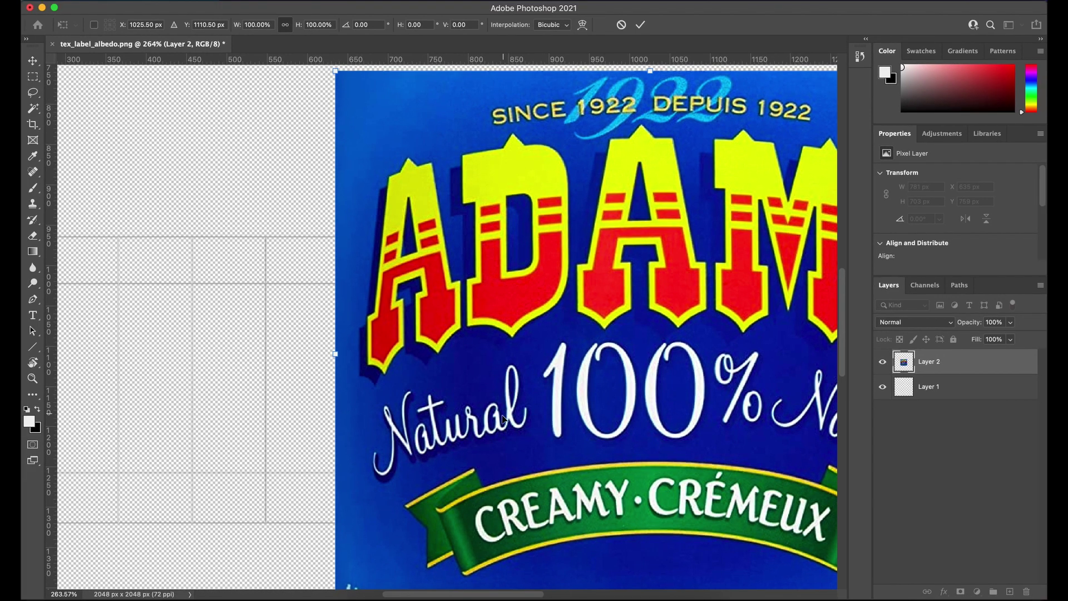
Step: Move the full-size label artwork so its bottom edge sits on the UV band's lower line
left_click_drag(502, 418, 433, 301)
key("Down")
key("Down")
key("Down")
key("Down")
key("Down")
key("Down")
key("Down")
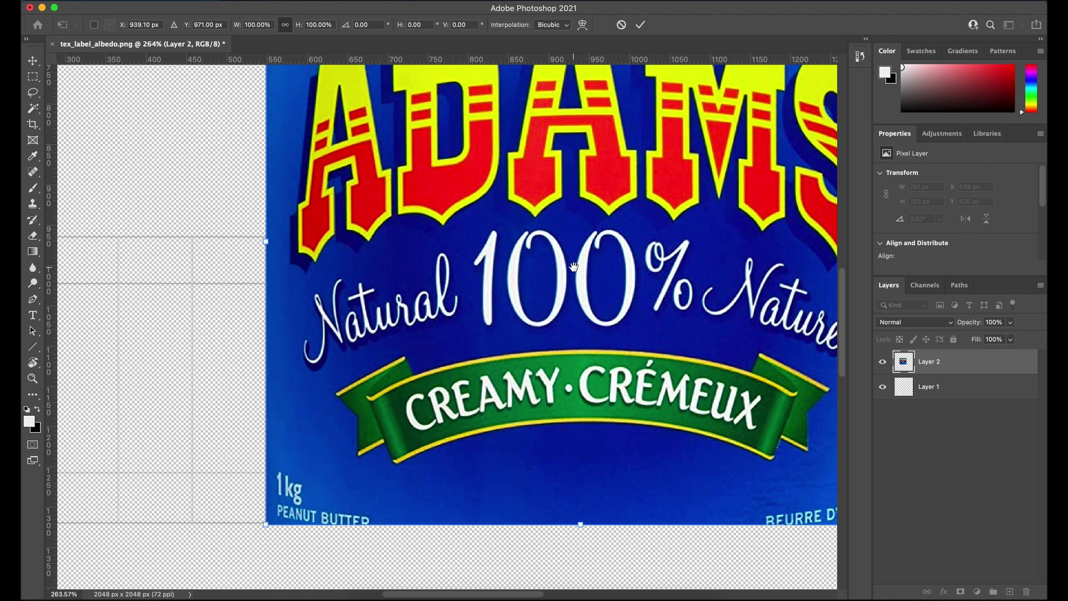
Step: Scale the label artwork proportionally to about 51.5% so its top edge meets the UV band's upper line, and apply the transform
left_click_drag(640, 233, 535, 386)
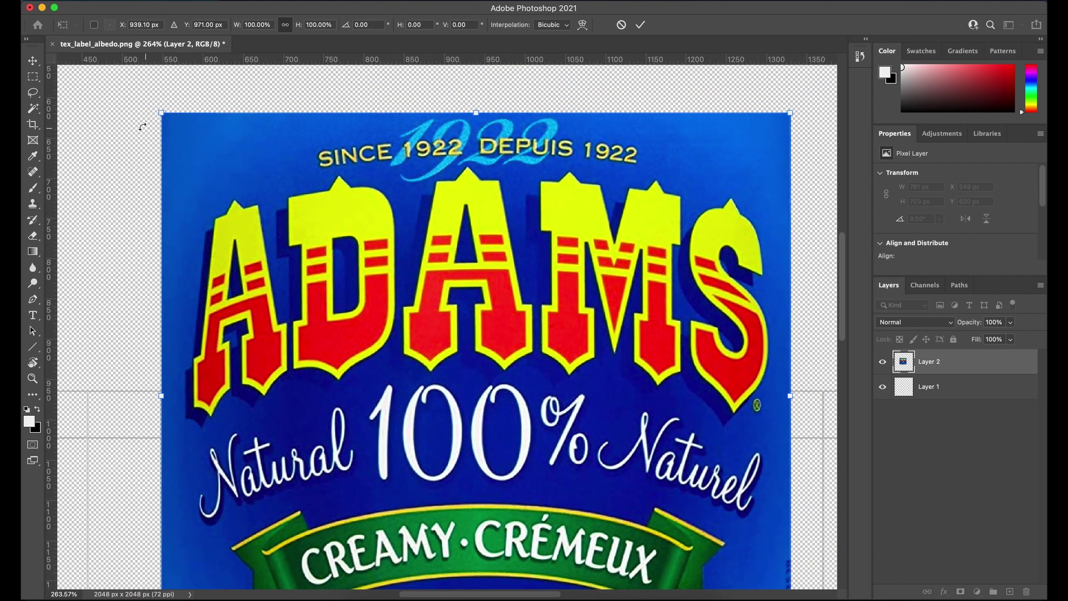
left_click_drag(161, 113, 471, 381)
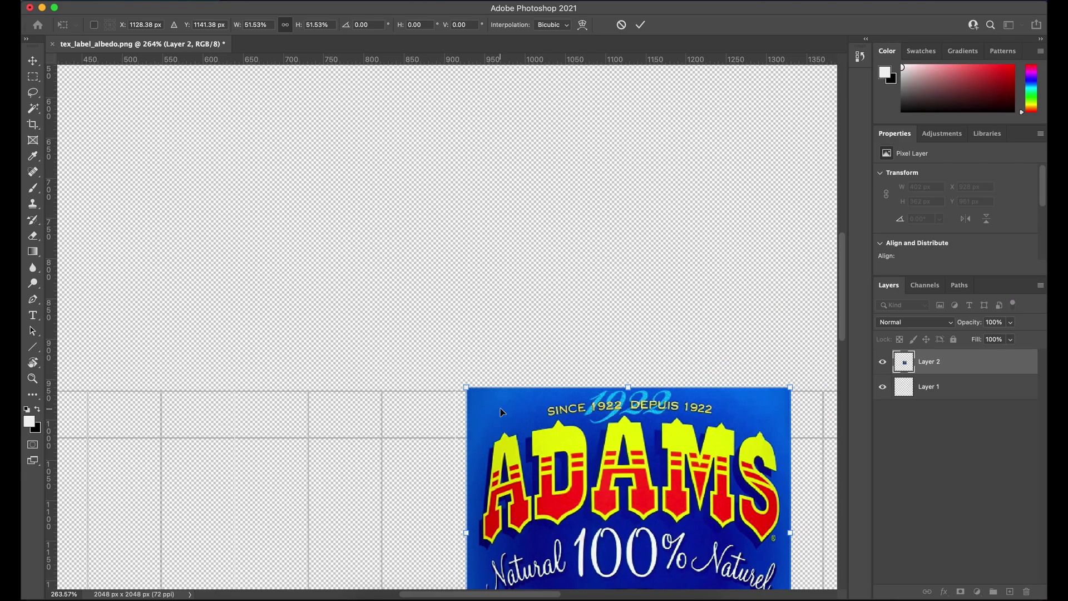
key("Return")
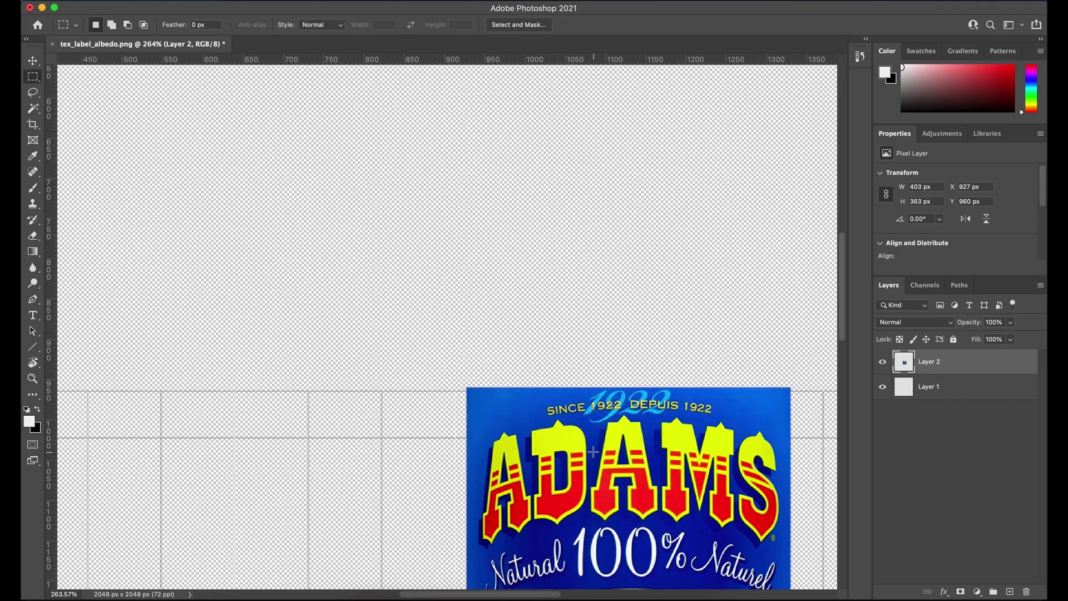
Step: Slide the label artwork horizontally along the UV band to an X position of about 696 px
scroll(593, 450, "down", 5)
key("v")
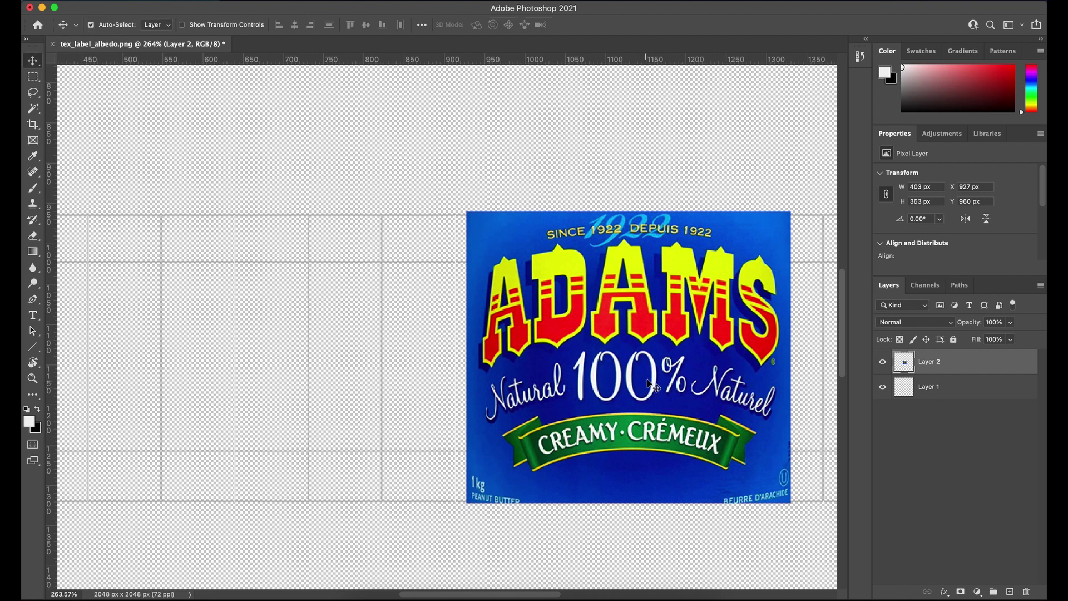
left_click_drag(642, 387, 459, 374)
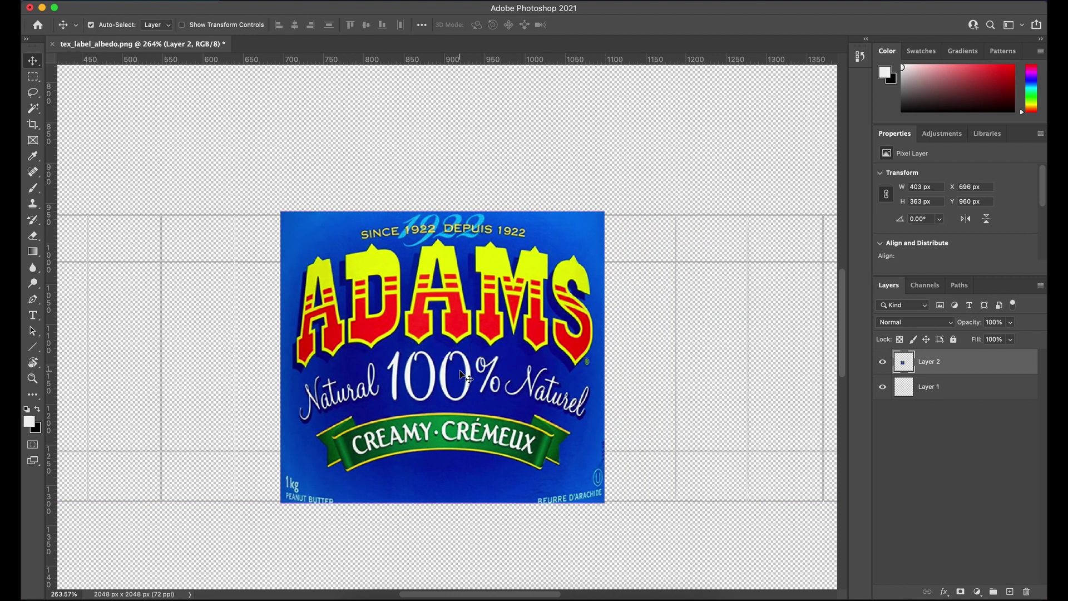
Step: Select a strip about 2 px wide along the label artwork's right edge
left_click(29, 78)
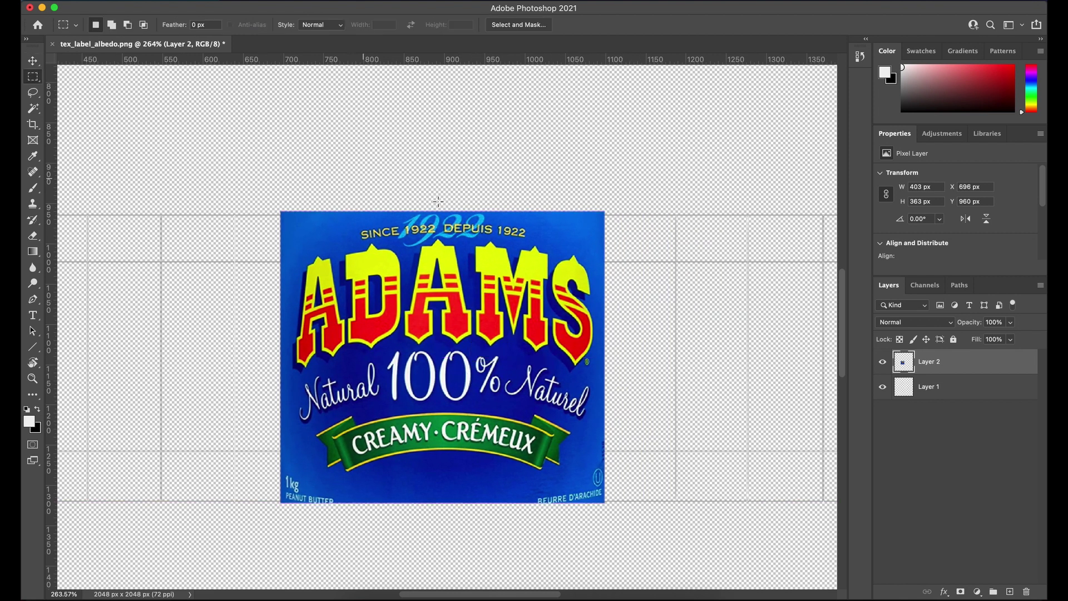
left_click_drag(635, 194, 604, 549)
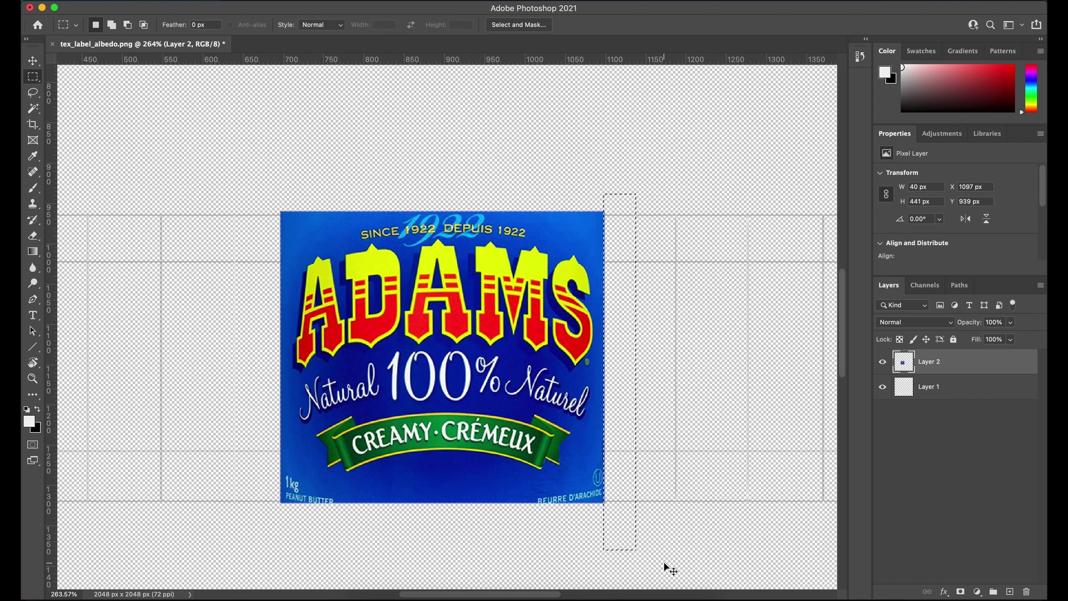
key("v")
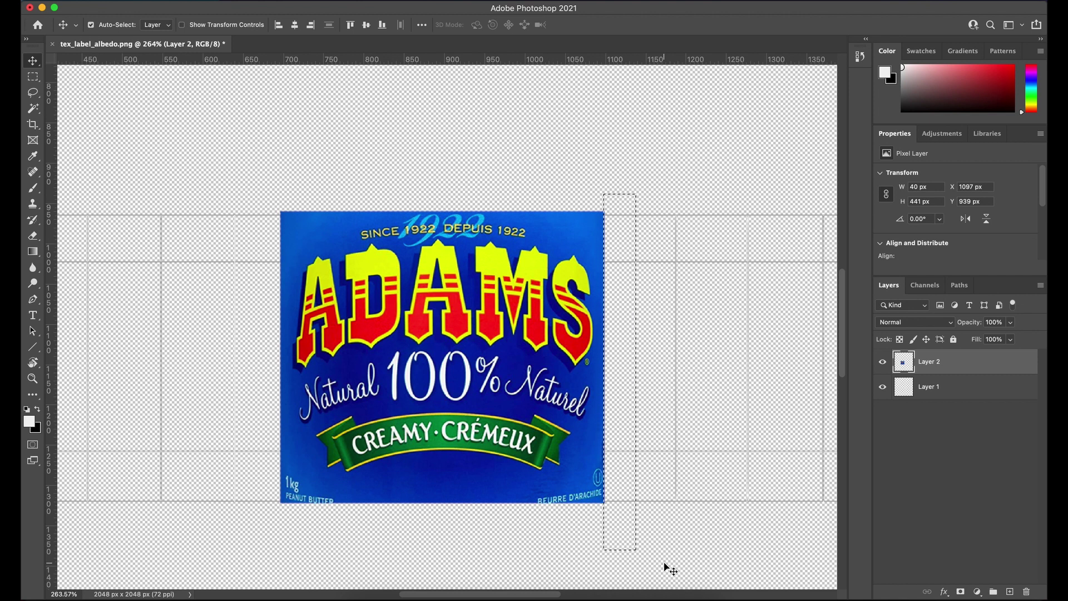
key("super+z")
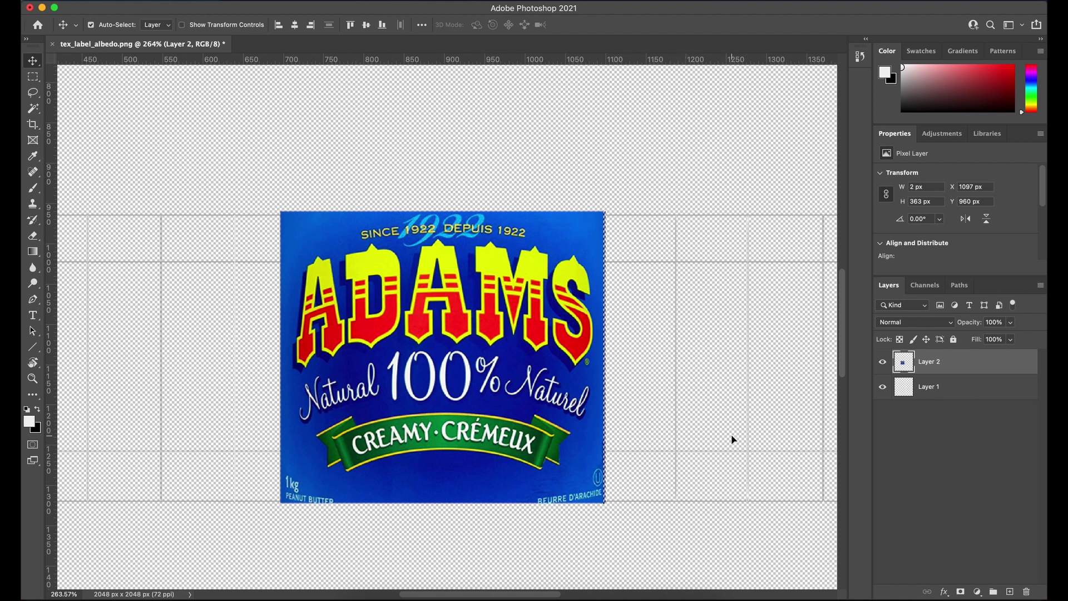
Step: Try twice to stretch the narrow edge strip sideways across the empty part of the UV band, undoing each attempt
key("super+t")
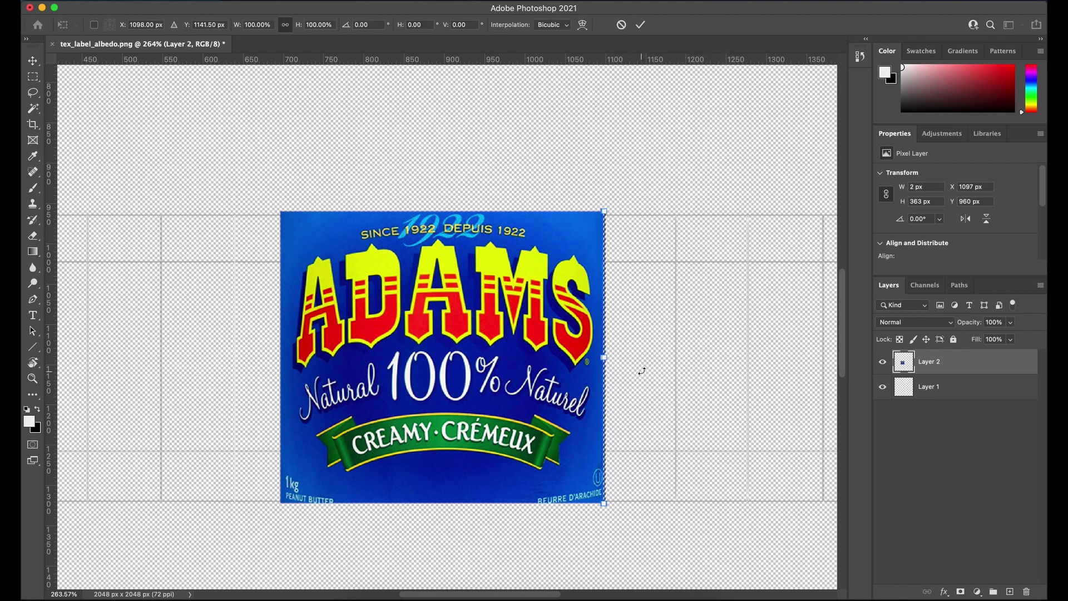
left_click_drag(609, 357, 742, 365)
scroll(715, 406, "down", 2)
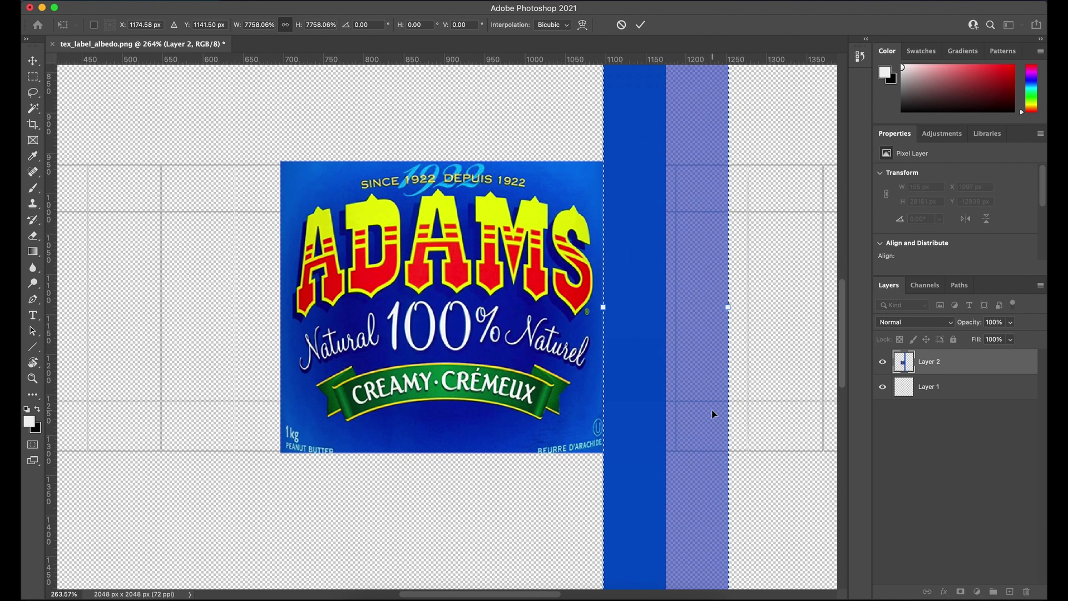
key("super+z")
scroll(712, 410, "down", 3, "alt")
scroll(712, 413, "down", 5, "alt")
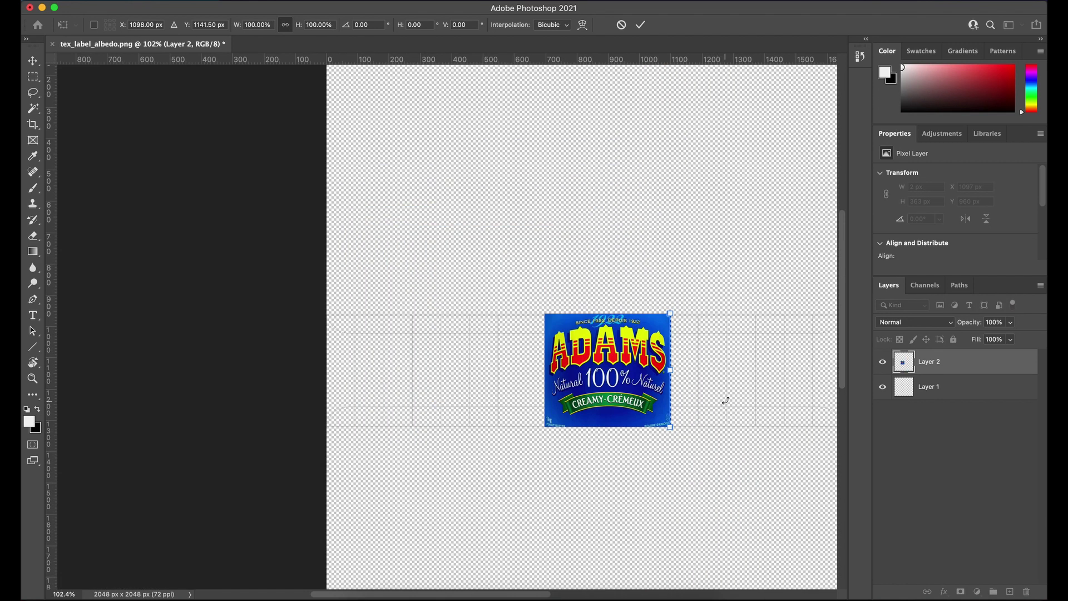
scroll(628, 364, "right", 5)
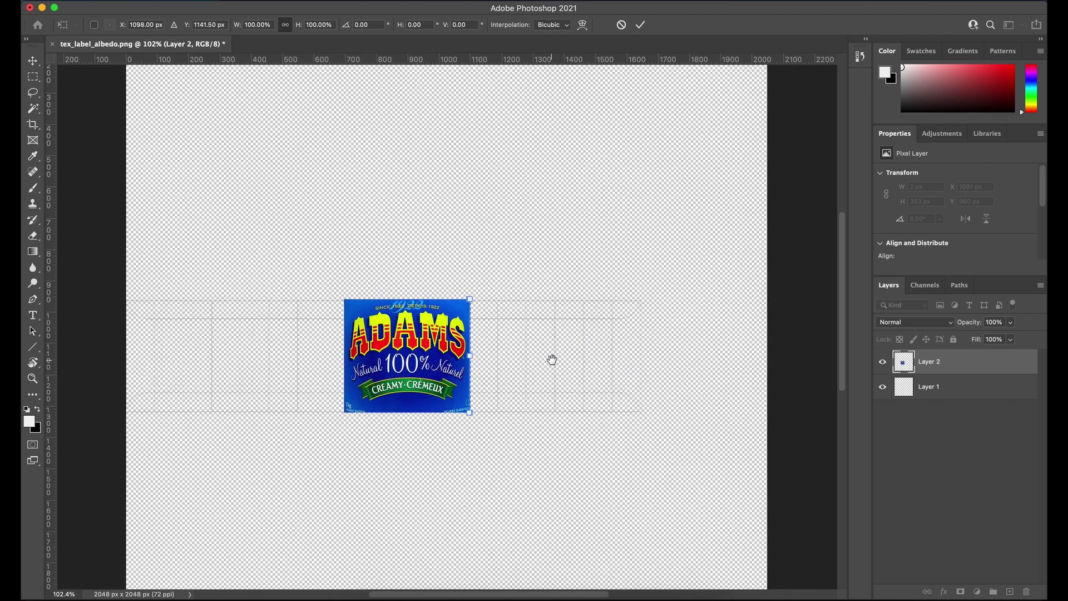
left_click_drag(465, 356, 818, 436)
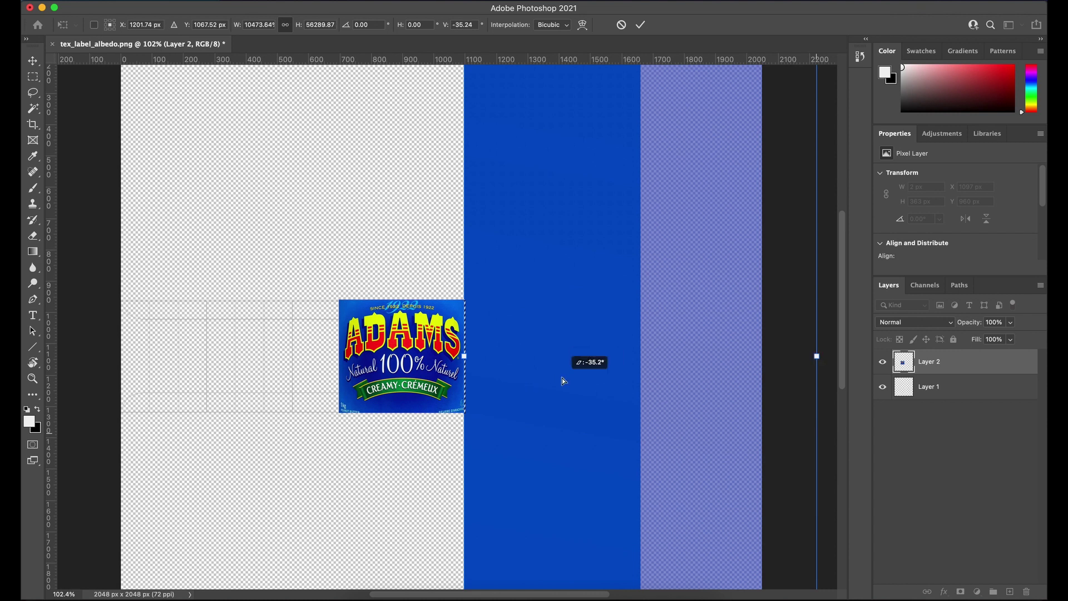
key("super+z")
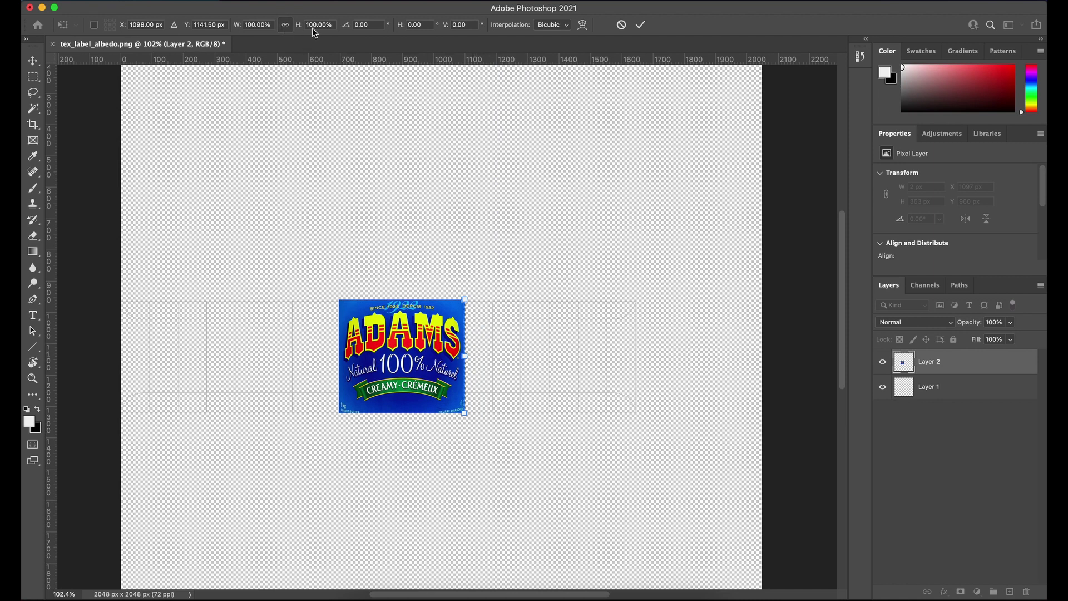
Step: Try stretching the edge strip to about 1119 px wide at 100% height, and undo the stretch
left_click_drag(466, 355, 804, 365)
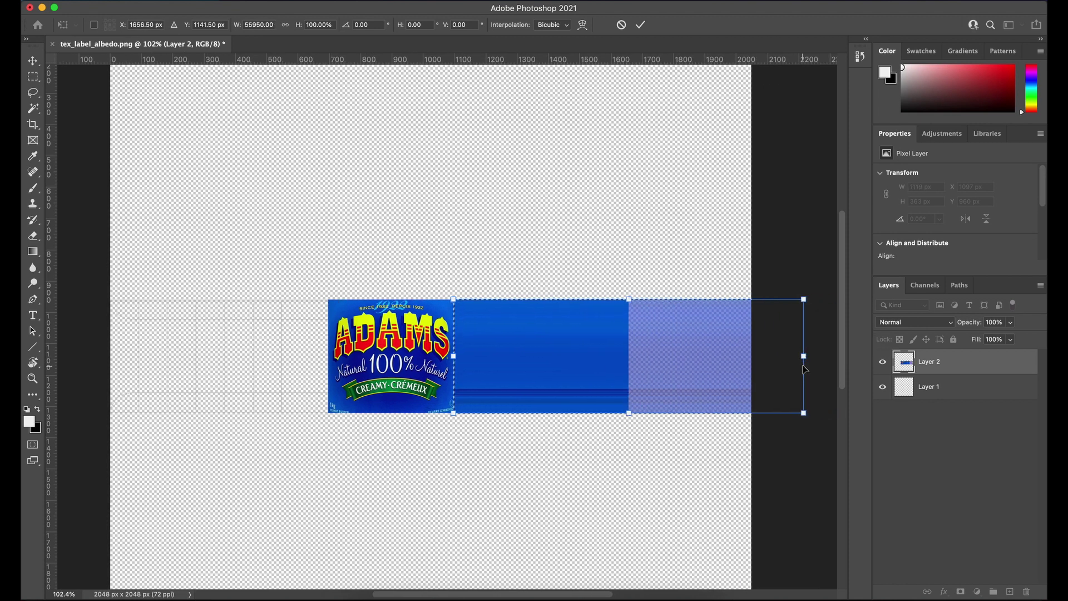
key("Return")
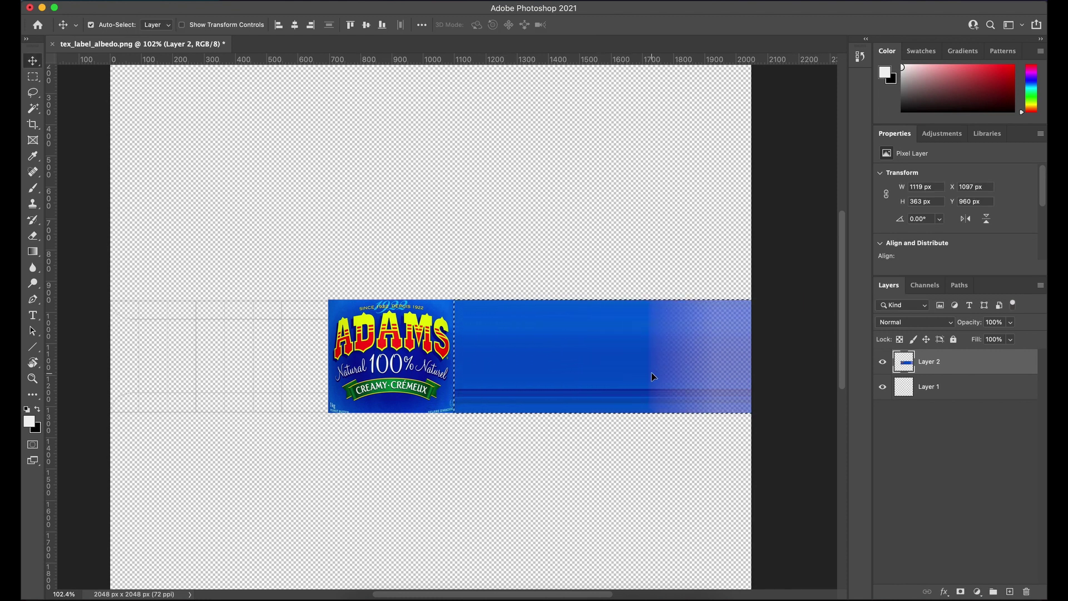
left_click(516, 453)
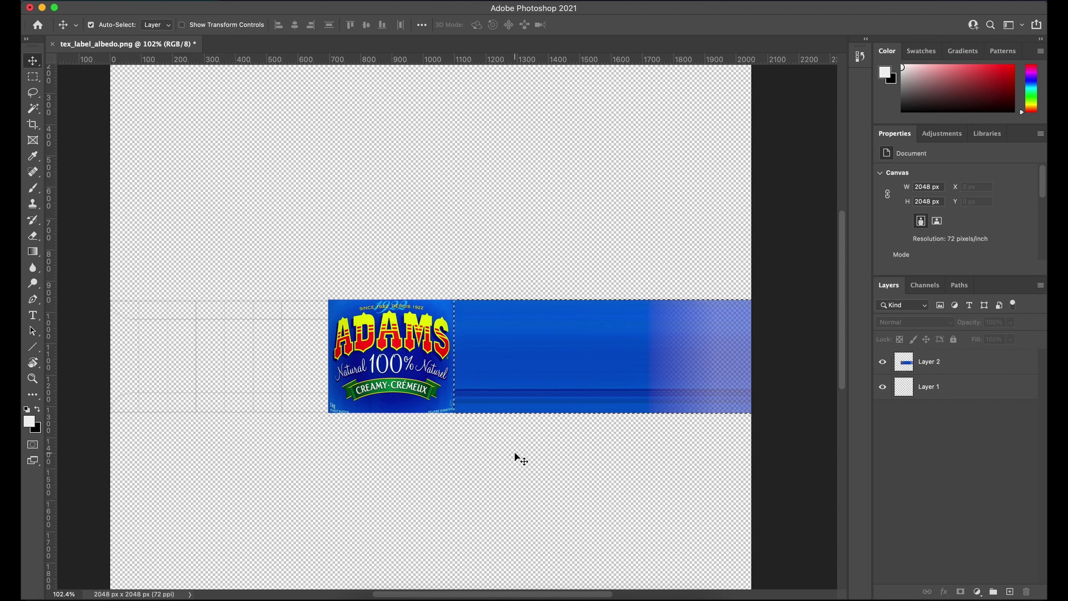
key("super+z")
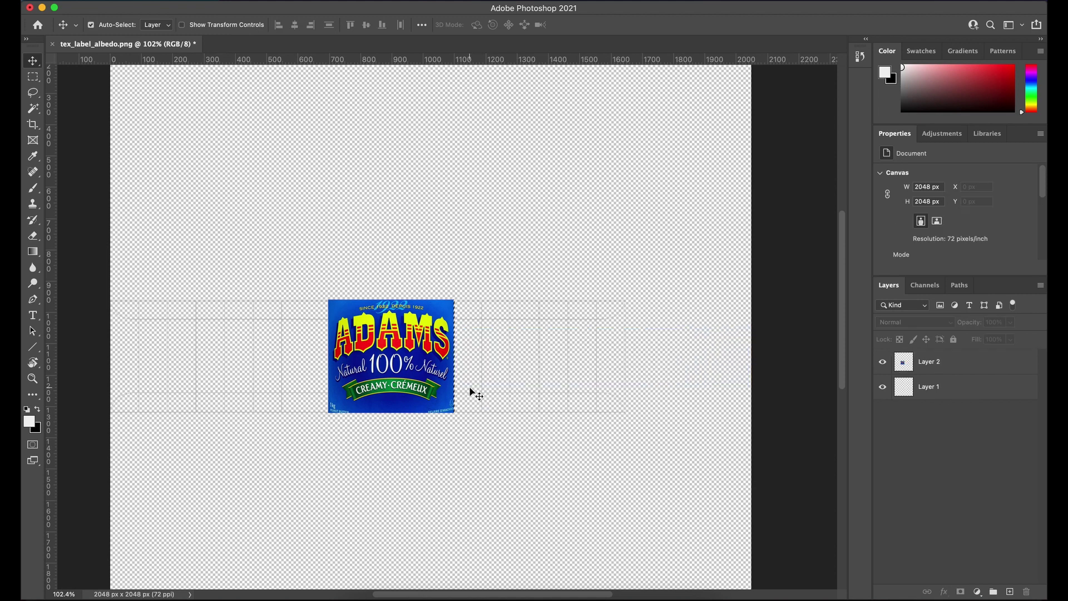
Step: Sample the blue background near the label artwork's upper right corner with the Eyedropper
scroll(473, 394, "up", 3)
scroll(440, 398, "up", 5, "alt")
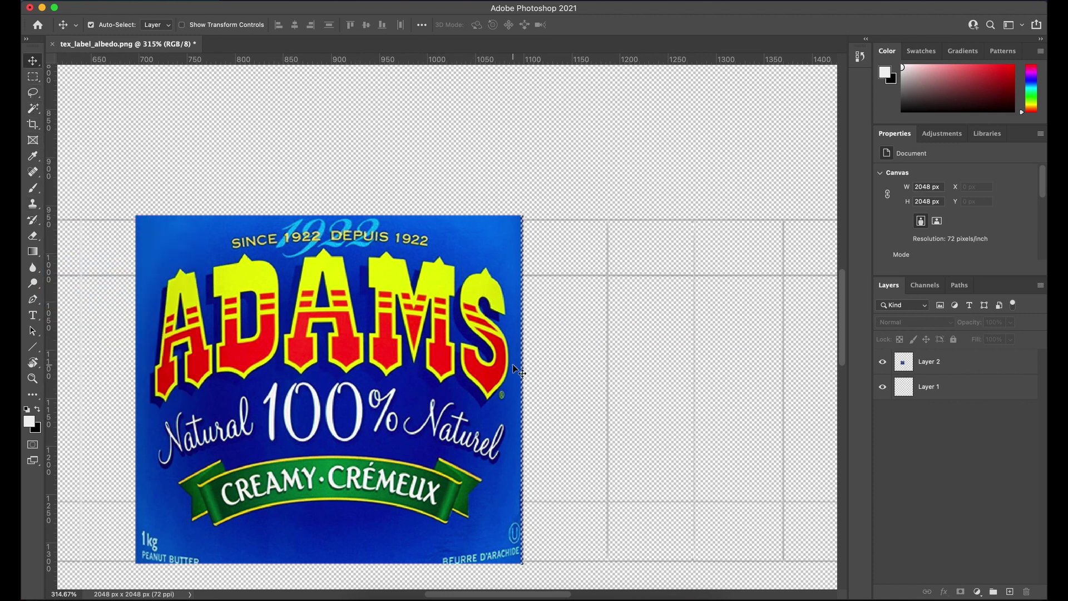
key("i")
left_click(506, 232)
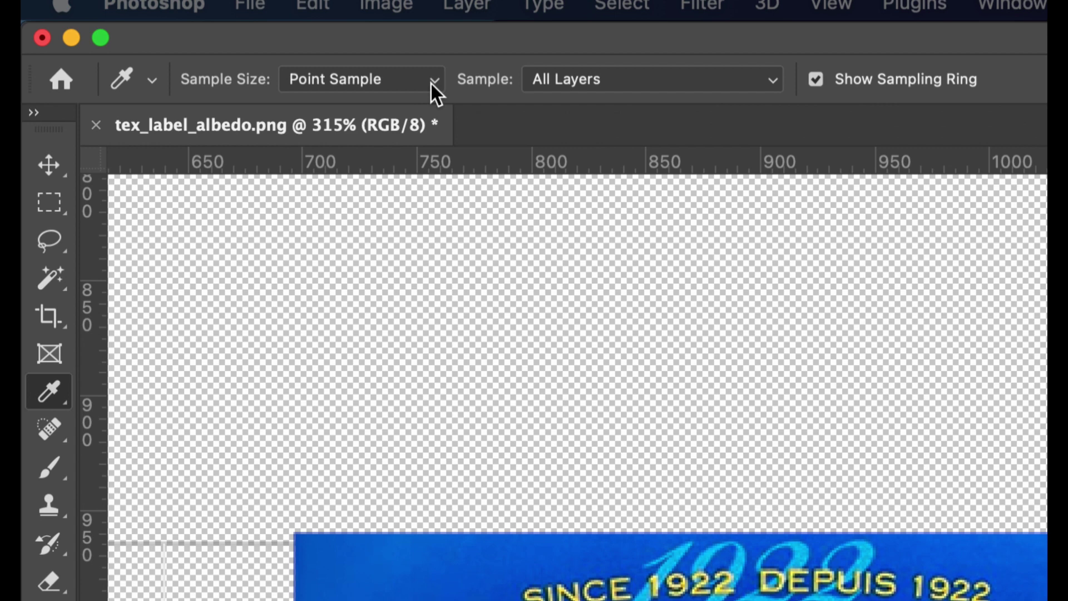
Step: Set the Eyedropper's sample size to 11 by 11 Average and sample the light blue near the artwork's upper right corner
left_click(432, 80)
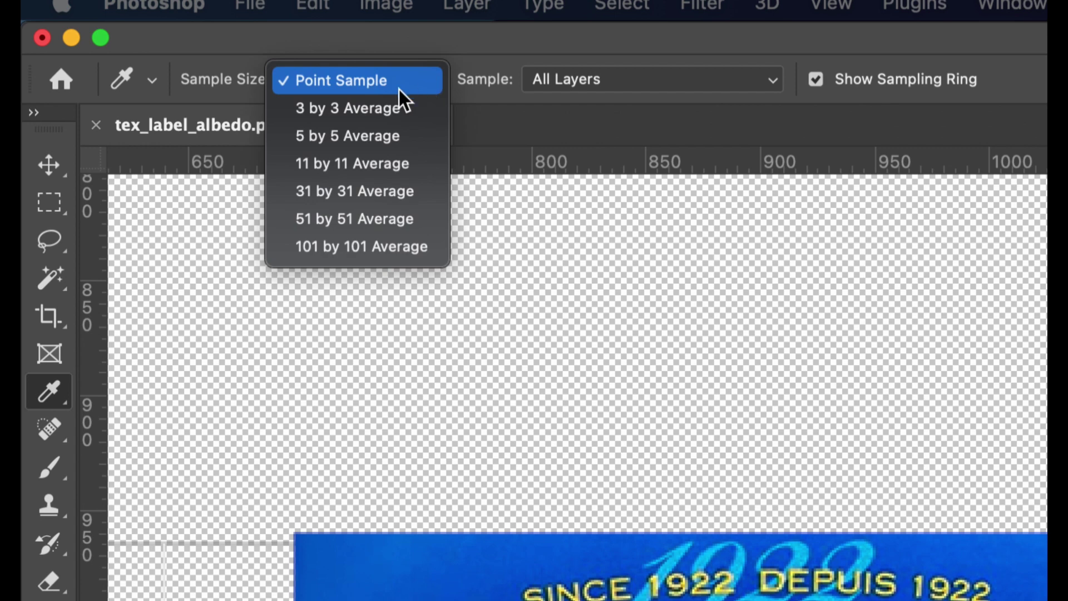
left_click(388, 168)
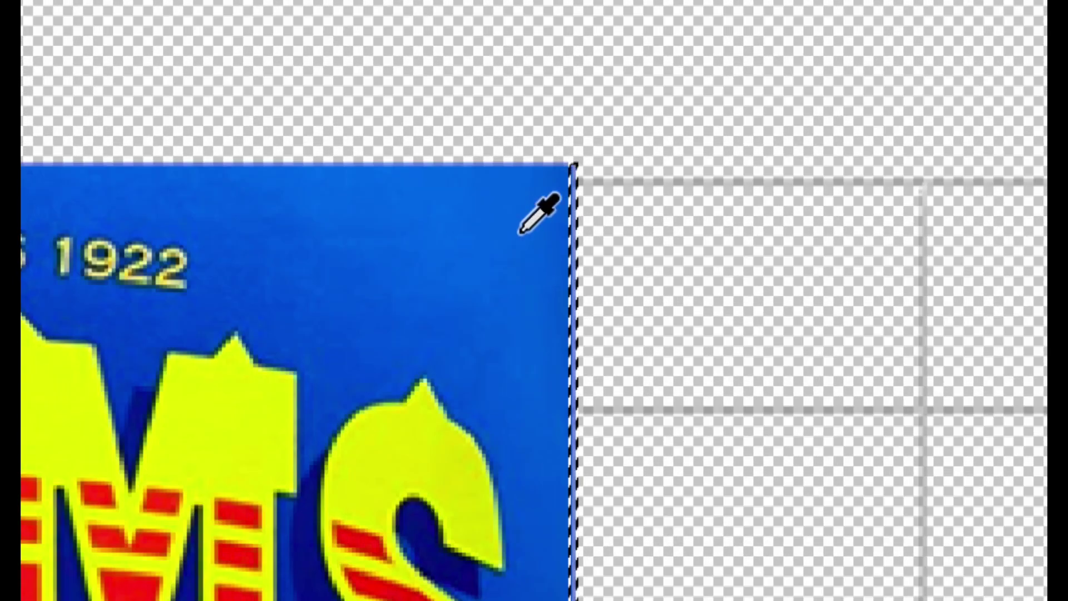
left_click(506, 231)
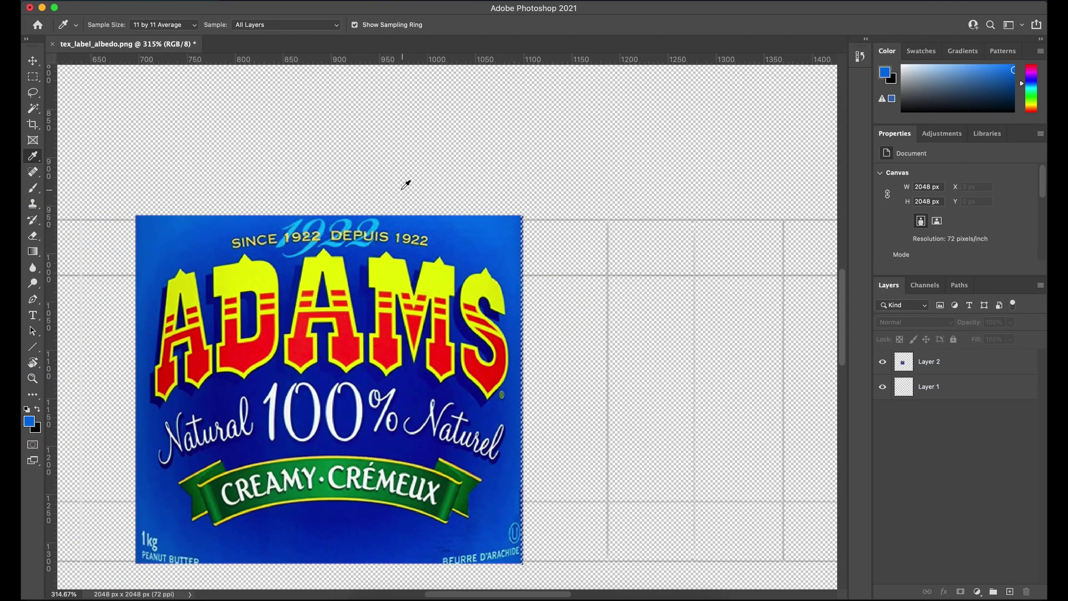
Step: Select the whole label UV band around the artwork with a rectangular marquee about 1660 by 389 px
left_click(33, 77)
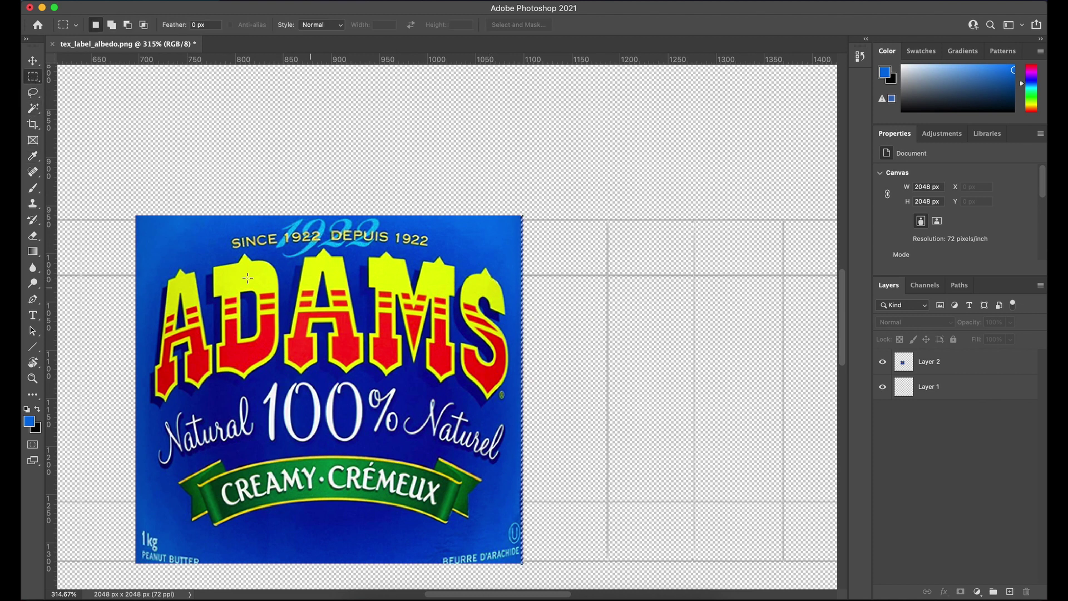
left_click(33, 378)
left_click(336, 432, "alt")
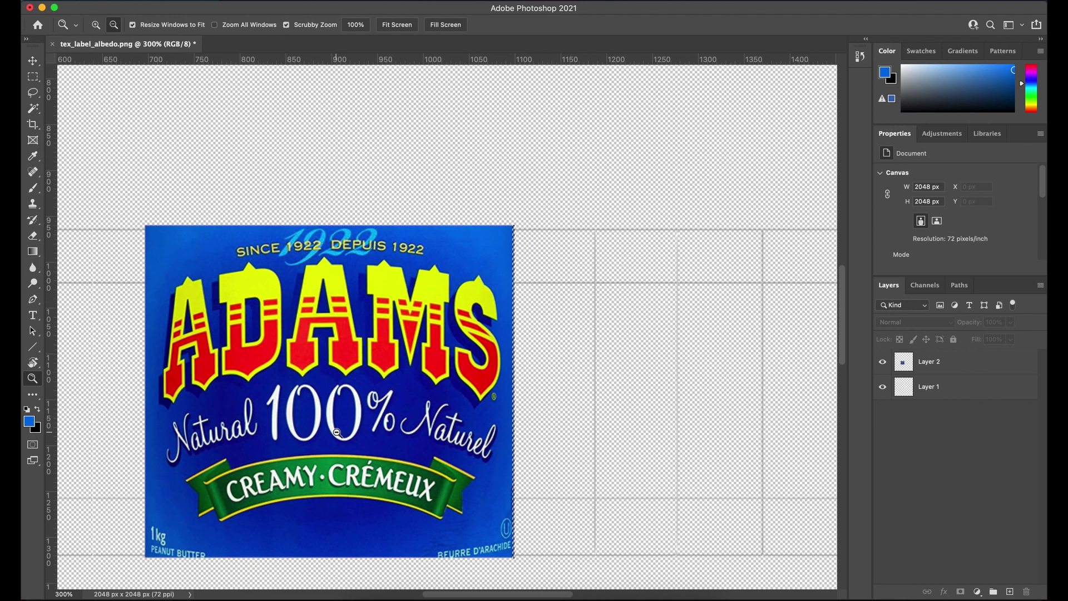
left_click(336, 433, "alt")
left_click(337, 433, "alt")
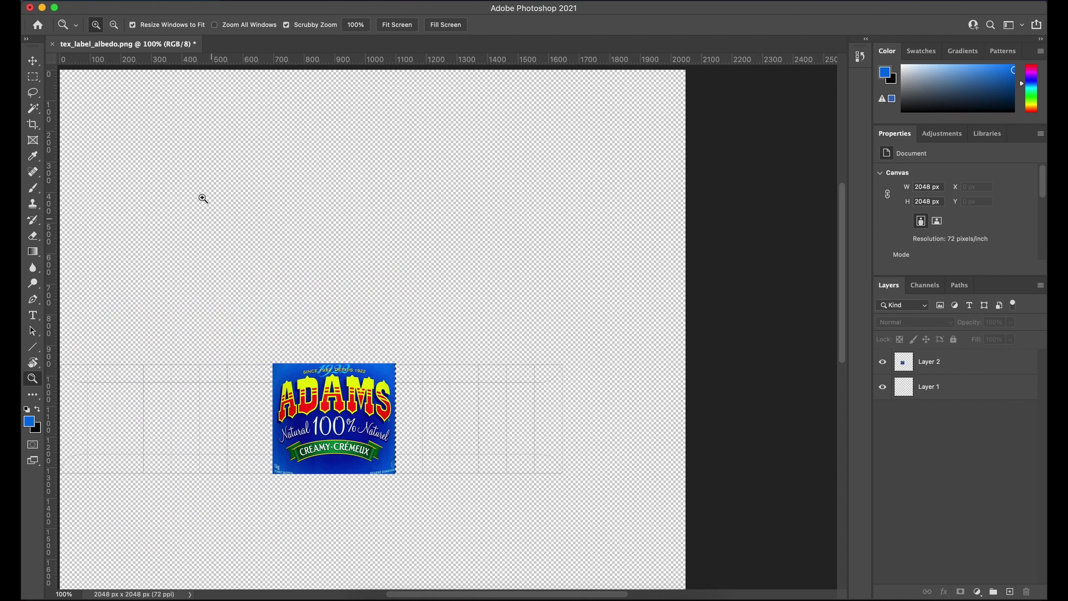
left_click(37, 76)
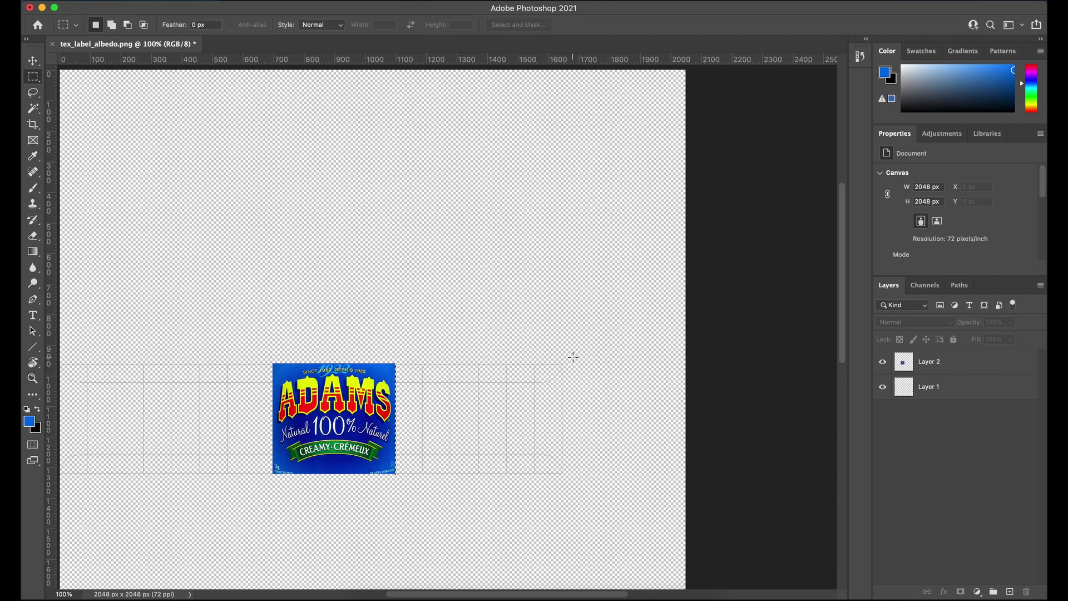
left_click_drag(566, 360, 119, 477)
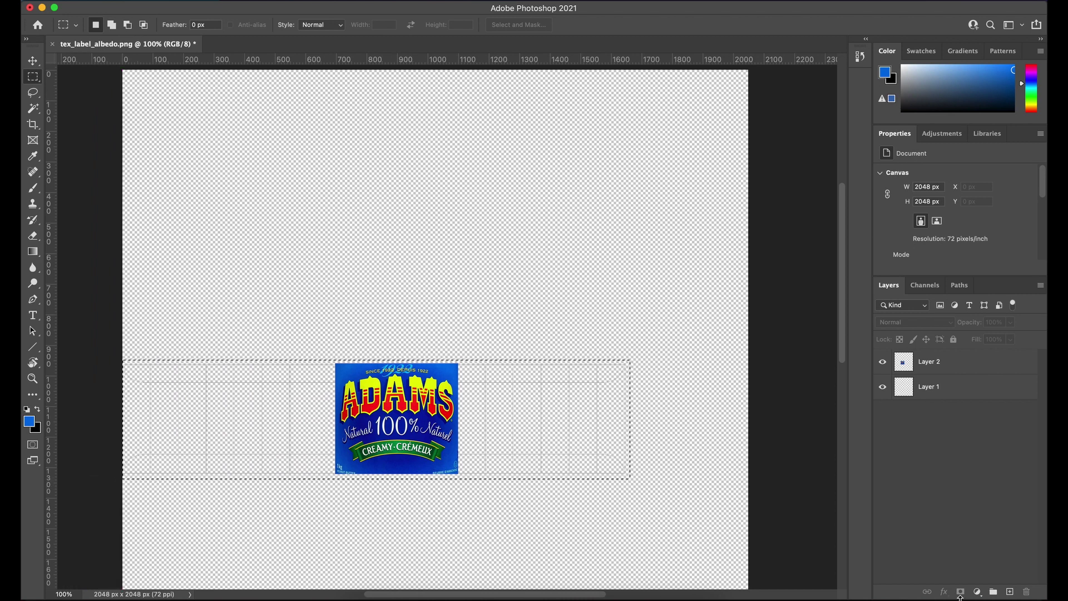
Step: Fill the band selection with the sampled light blue on a new layer beneath the artwork layer, and deselect
left_click(1008, 593)
left_click_drag(983, 361, 977, 391)
key("super+BackSpace")
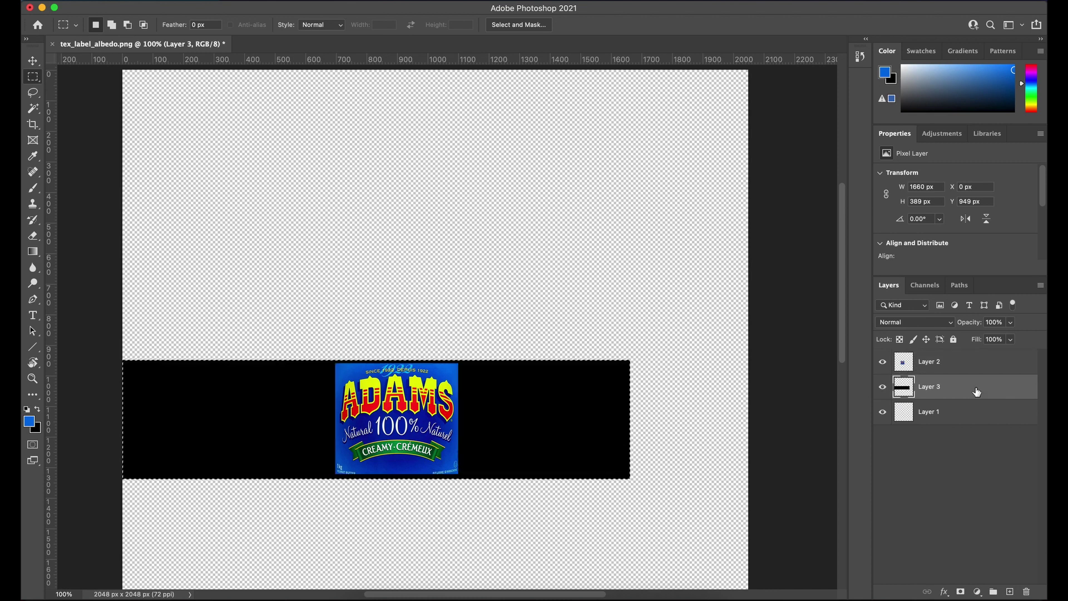
key("super+z")
key("alt+BackSpace")
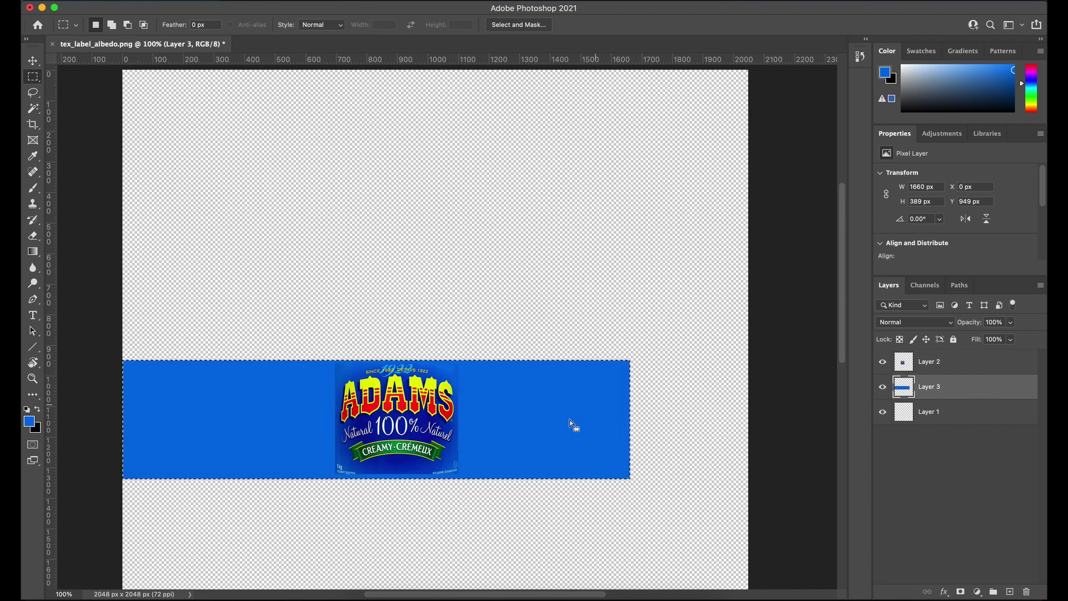
scroll(495, 419, "up", 5, "alt")
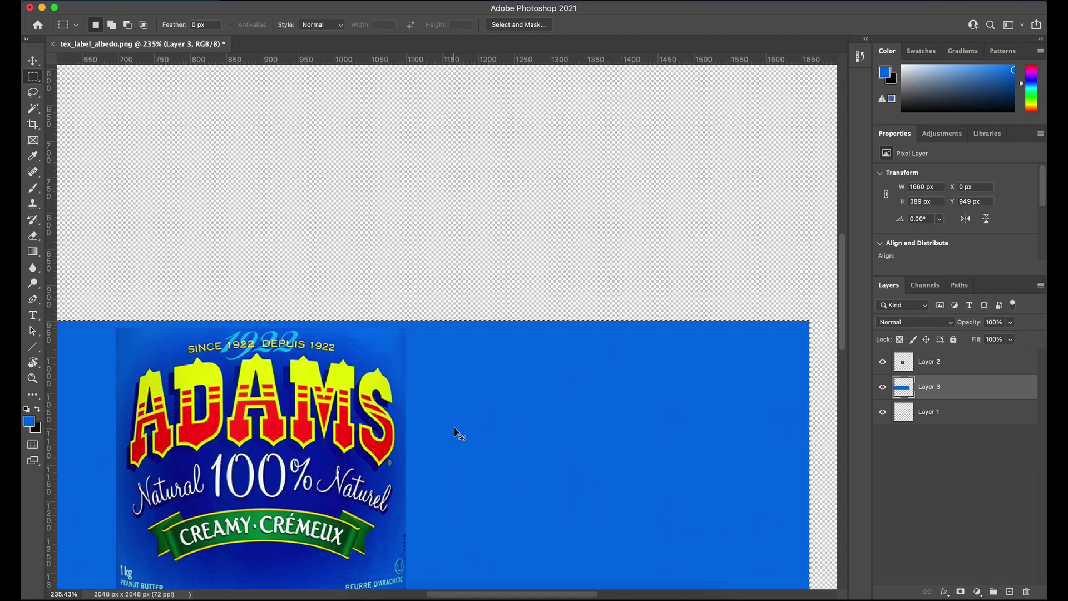
key("super+d")
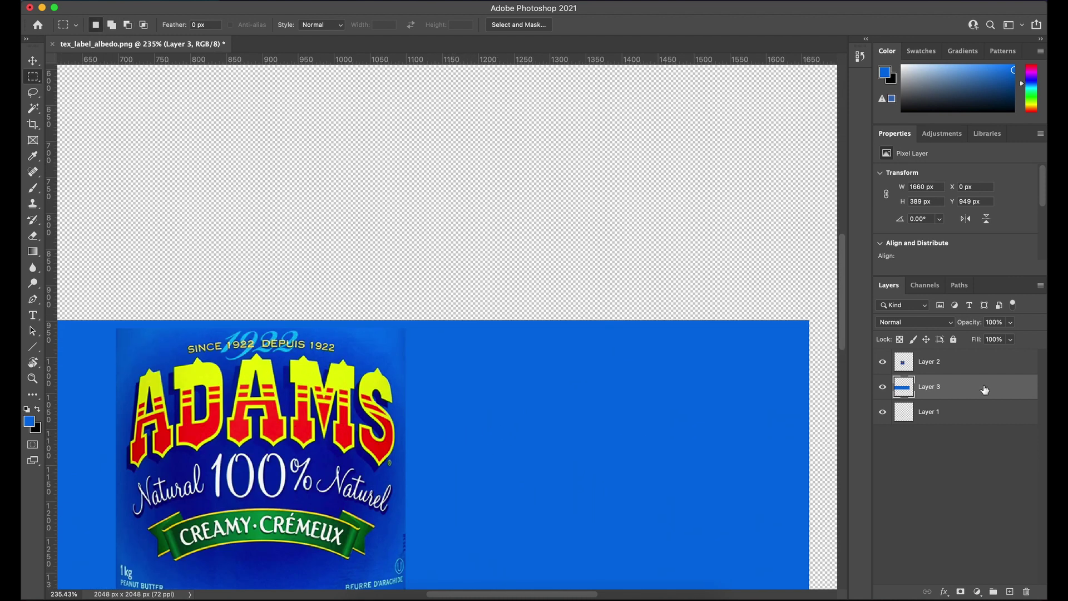
Step: Fade the right side and lower right corner of the artwork on Layer 2 with a soft 412 px eraser
left_click(955, 367)
key("e")
right_click(539, 362)
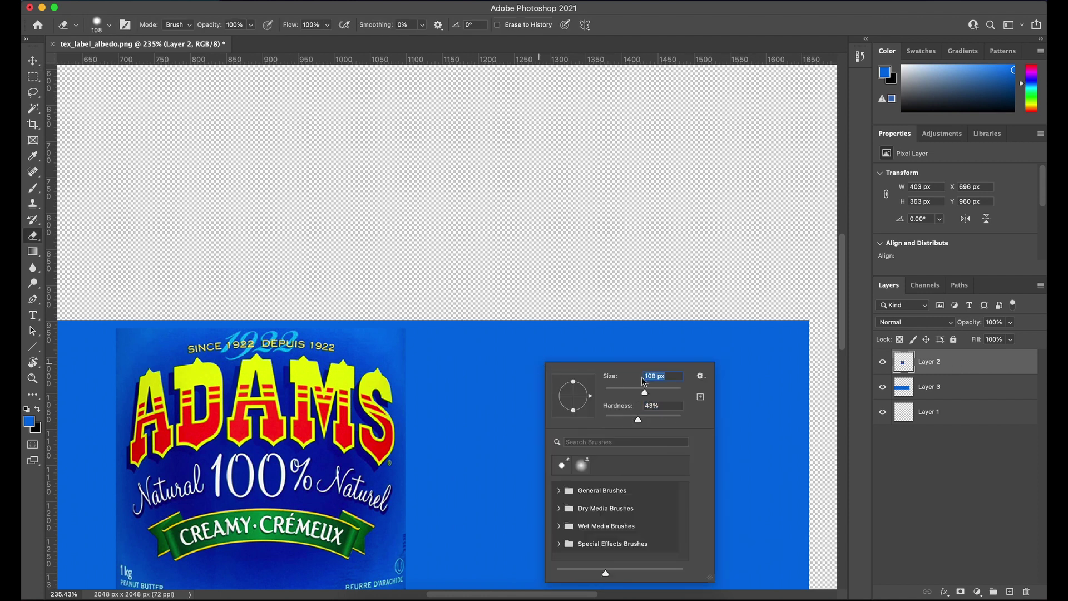
left_click(503, 236)
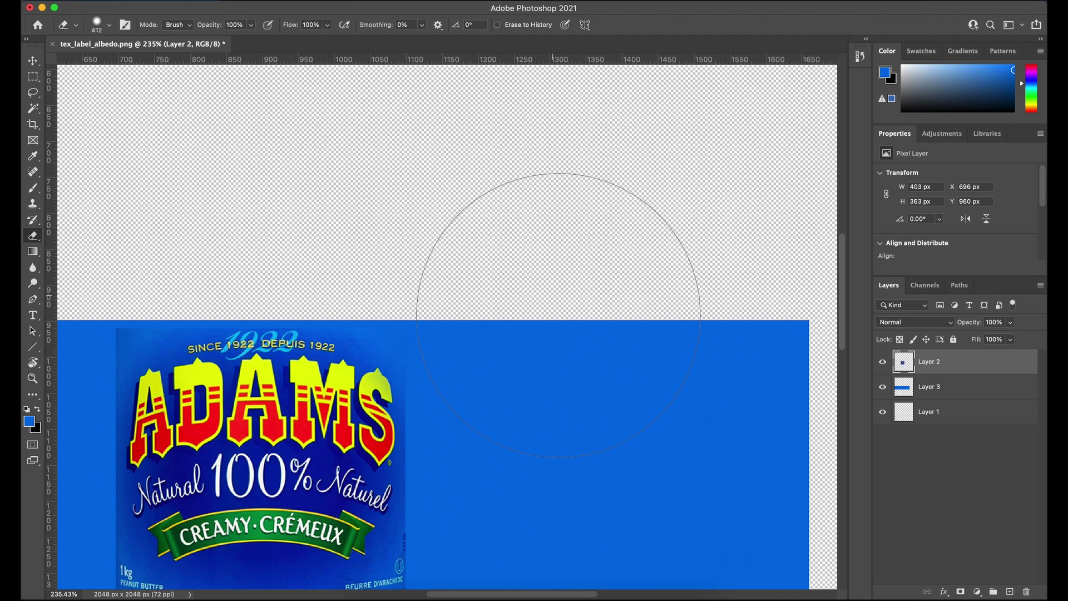
scroll(545, 394, "down", 5)
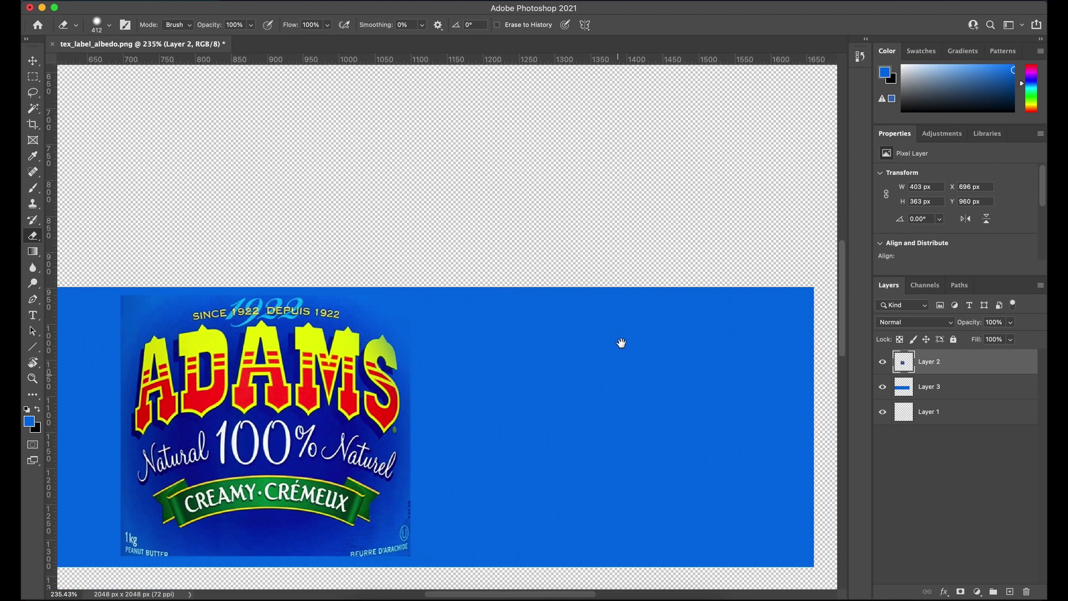
mouse_move(515, 422)
left_mouse_down()
mouse_move(504, 445)
mouse_move(461, 465)
mouse_move(486, 465)
left_mouse_up()
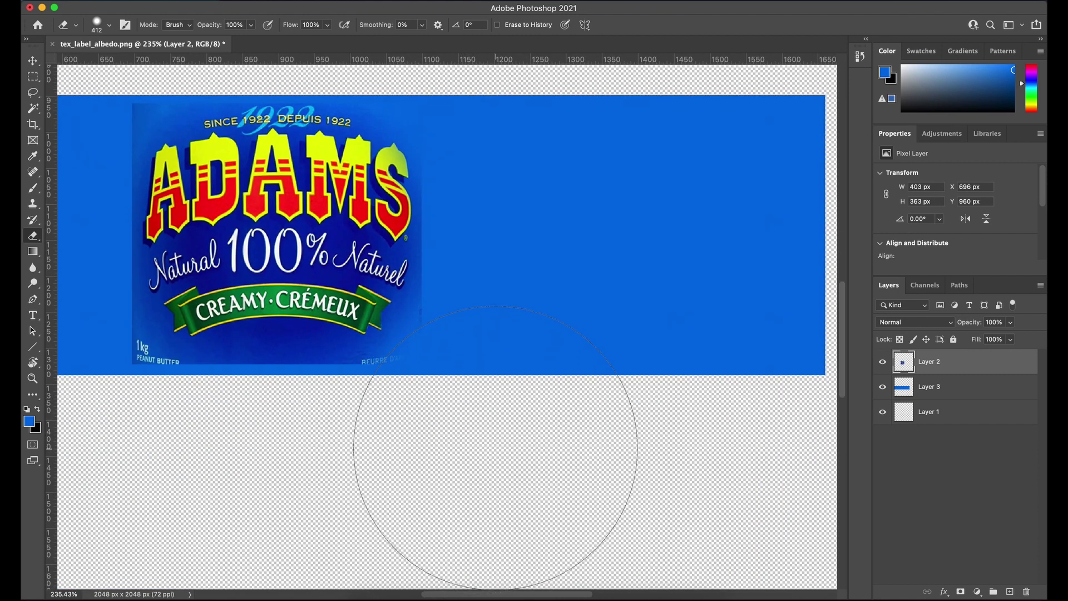
Step: Reduce the eraser to 78 px at 0% hardness and erase the artwork's hard right edge
key("[")
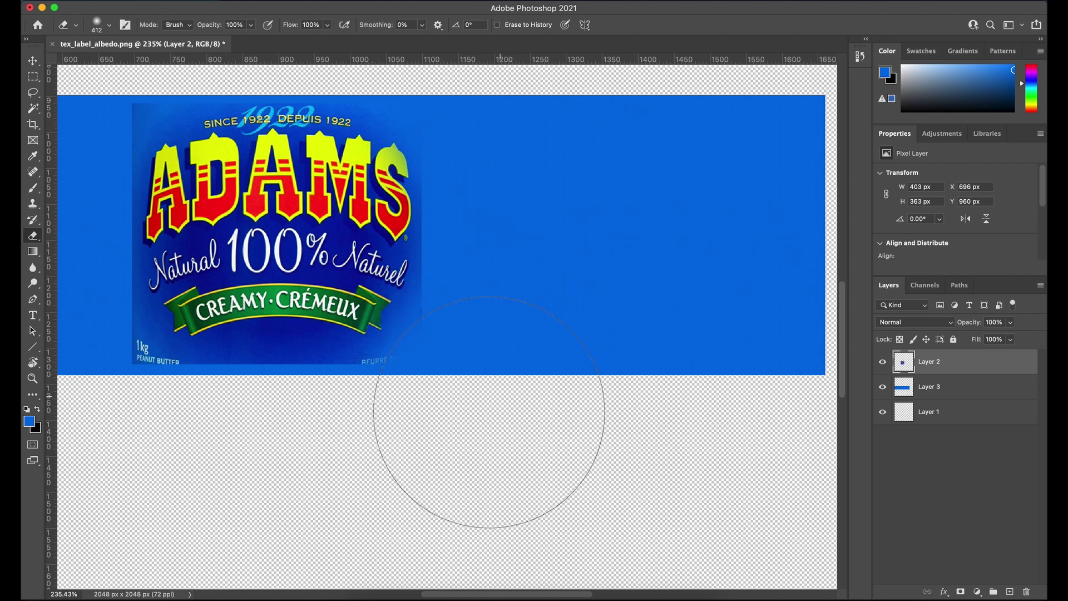
right_click(726, 317)
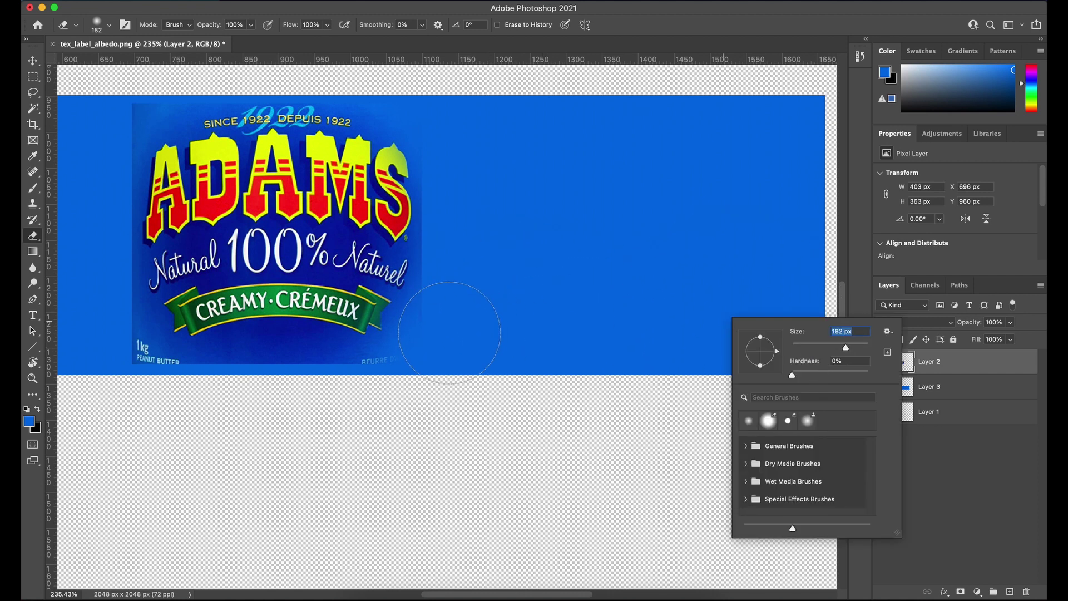
left_click(473, 300)
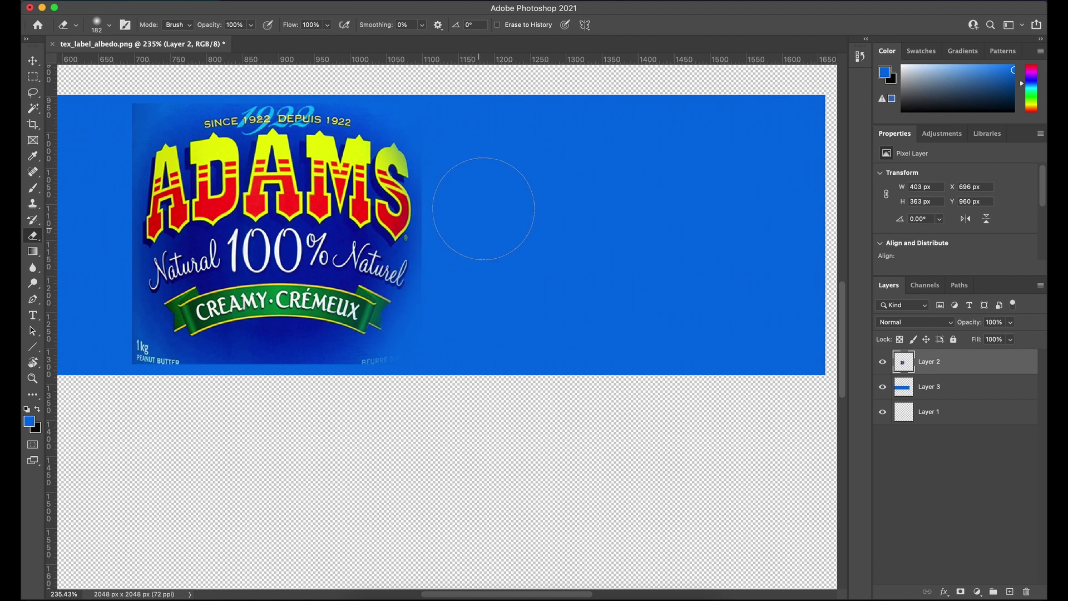
right_click(573, 238)
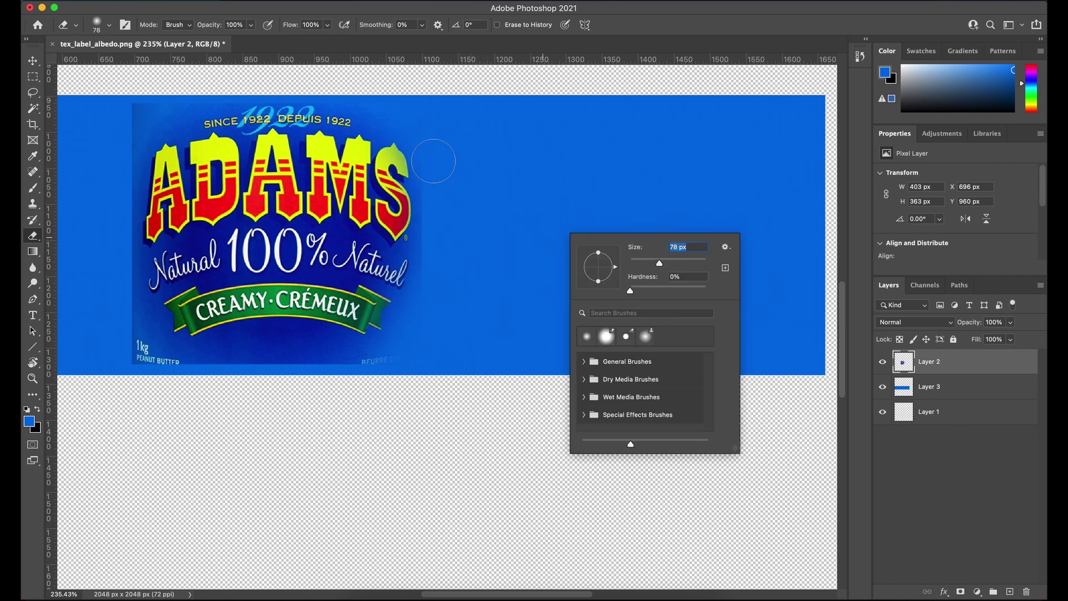
key("Return")
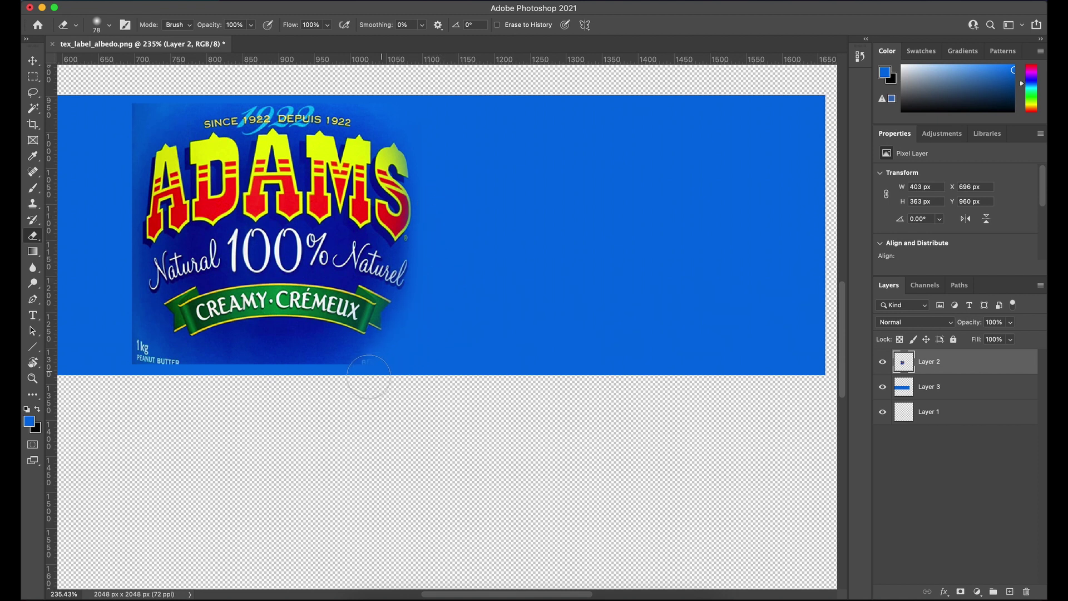
Step: Erase the artwork's bottom, left and top edges, including the small bottom text, to blend it into the blue band
mouse_move(321, 382)
left_mouse_down()
mouse_move(259, 376)
mouse_move(370, 374)
left_mouse_up()
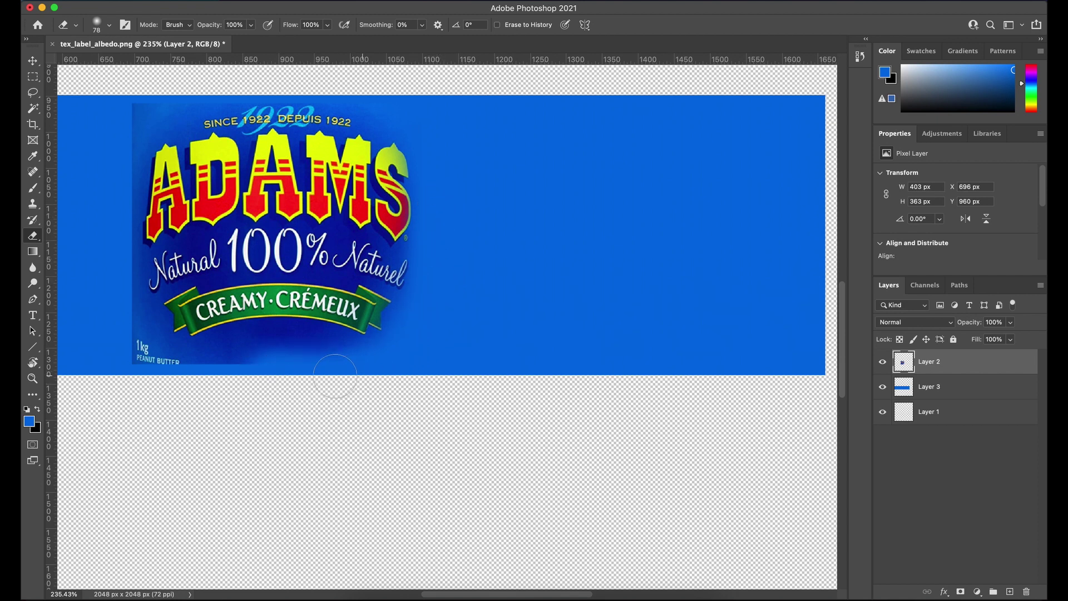
mouse_move(294, 367)
left_mouse_down()
mouse_move(161, 359)
mouse_move(127, 319)
left_mouse_up()
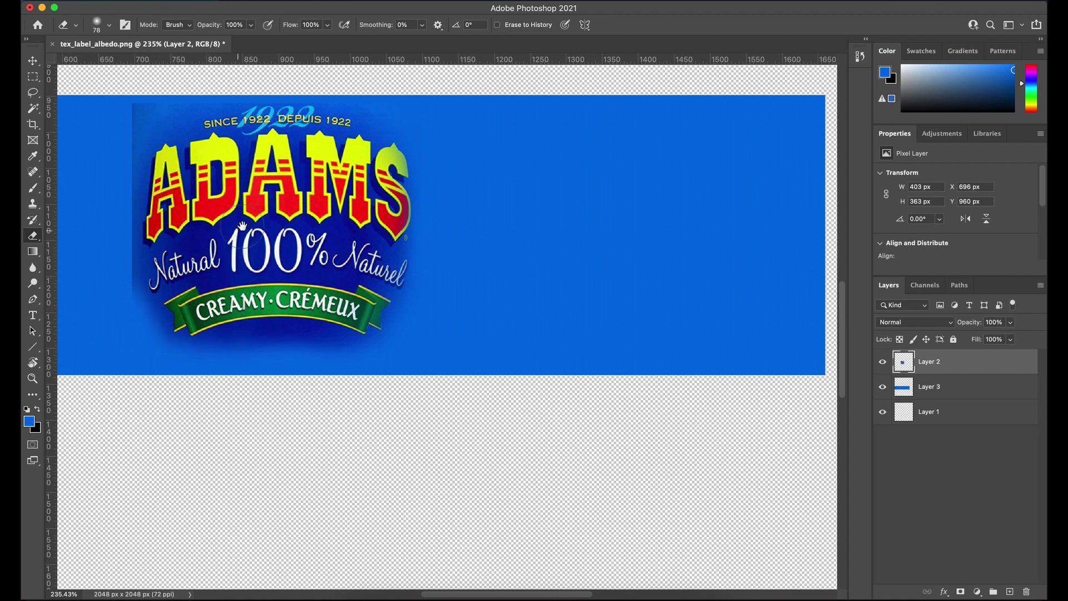
left_click_drag(214, 189, 274, 240)
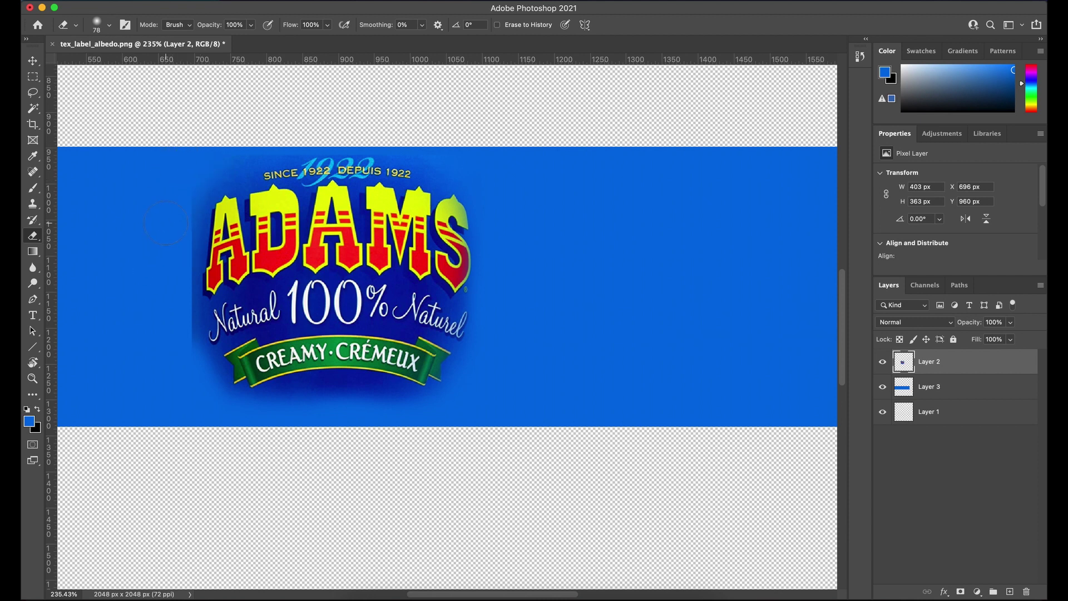
mouse_move(132, 363)
left_mouse_down()
mouse_move(288, 332)
mouse_move(327, 279)
mouse_move(336, 185)
left_mouse_up()
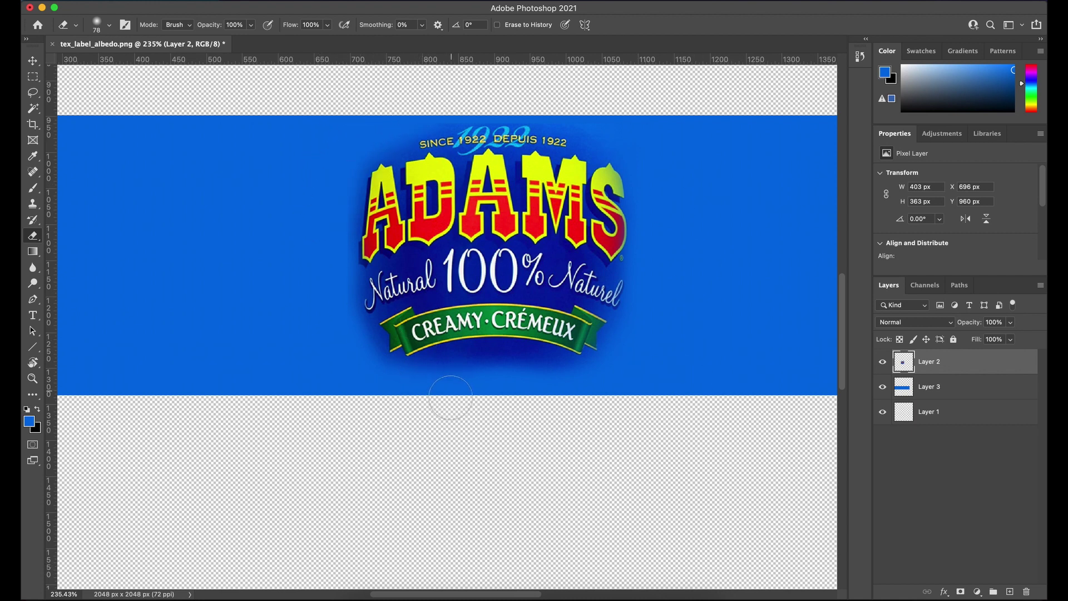
mouse_move(451, 398)
left_mouse_down()
mouse_move(470, 376)
mouse_move(552, 385)
left_mouse_up()
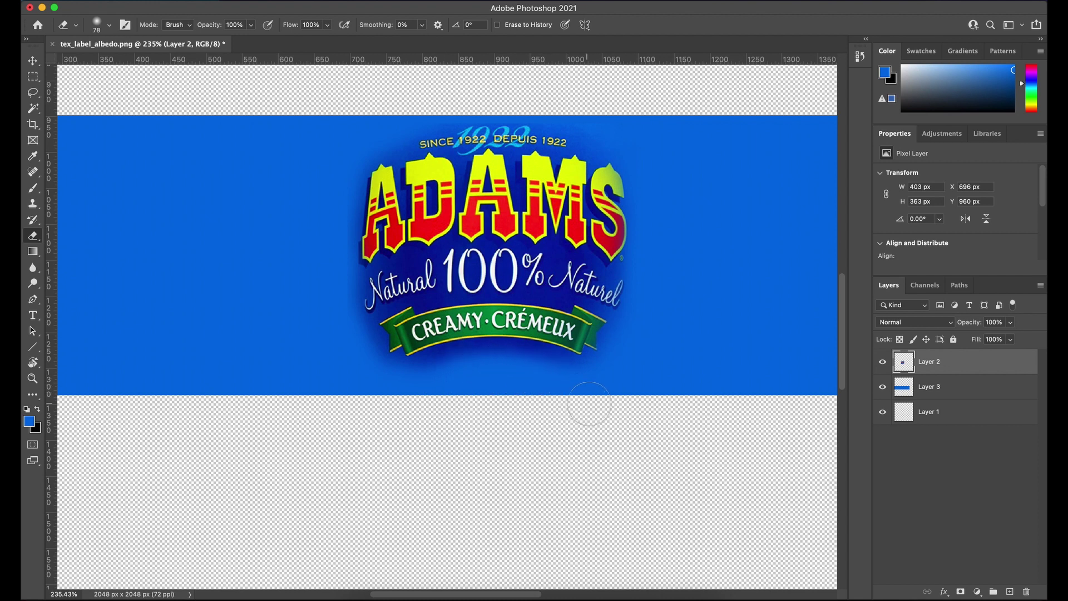
Step: Sample the dark blue between the 100% lettering and the green banner with the Eyedropper
double_click(32, 379)
left_click(466, 327, "alt")
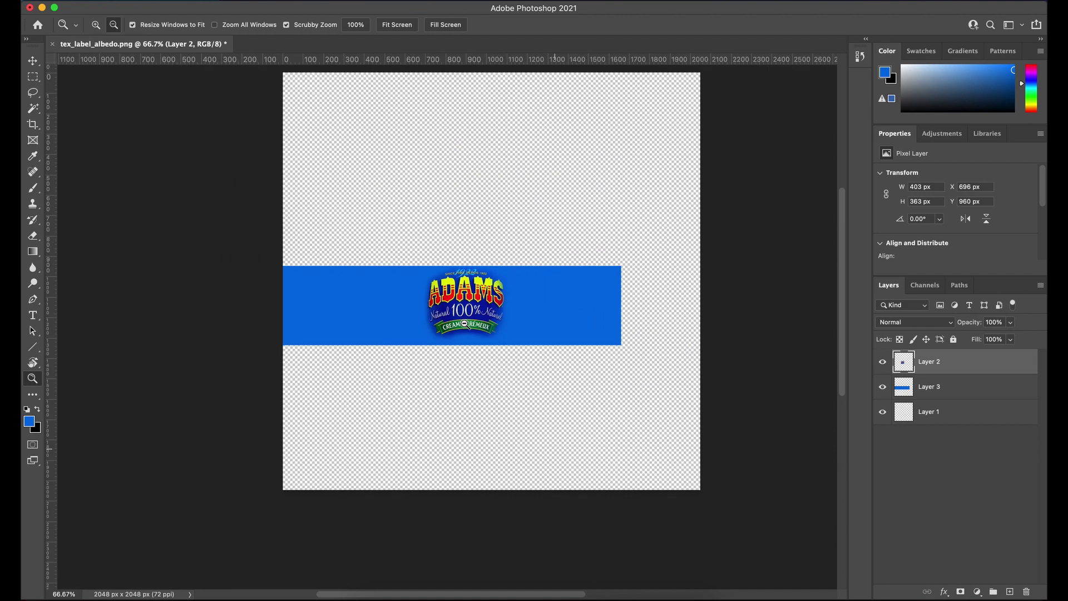
left_click(466, 314)
left_click(466, 313)
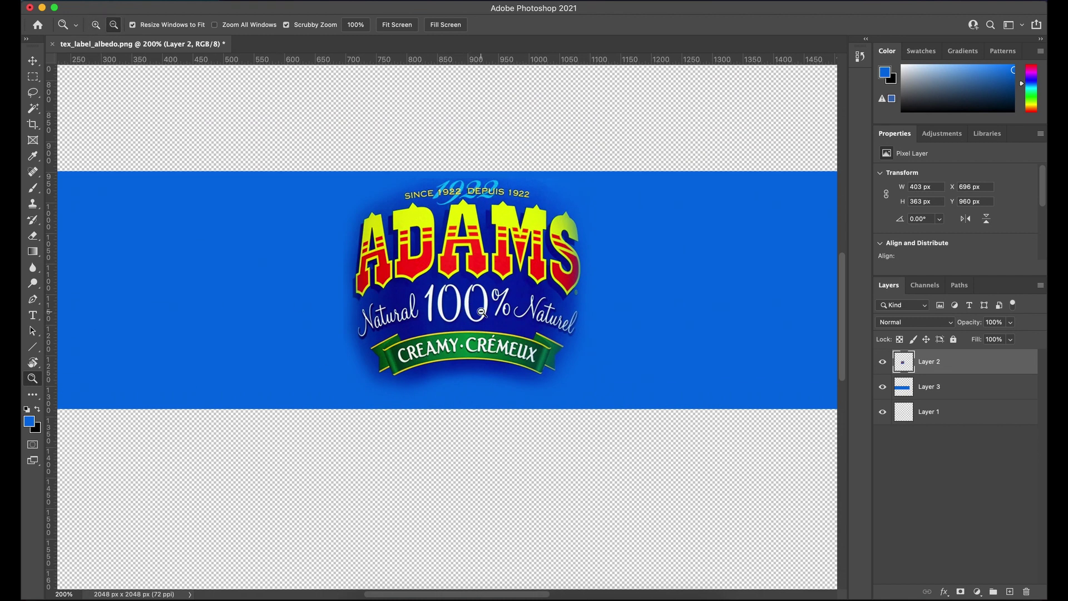
left_click(482, 312, "alt")
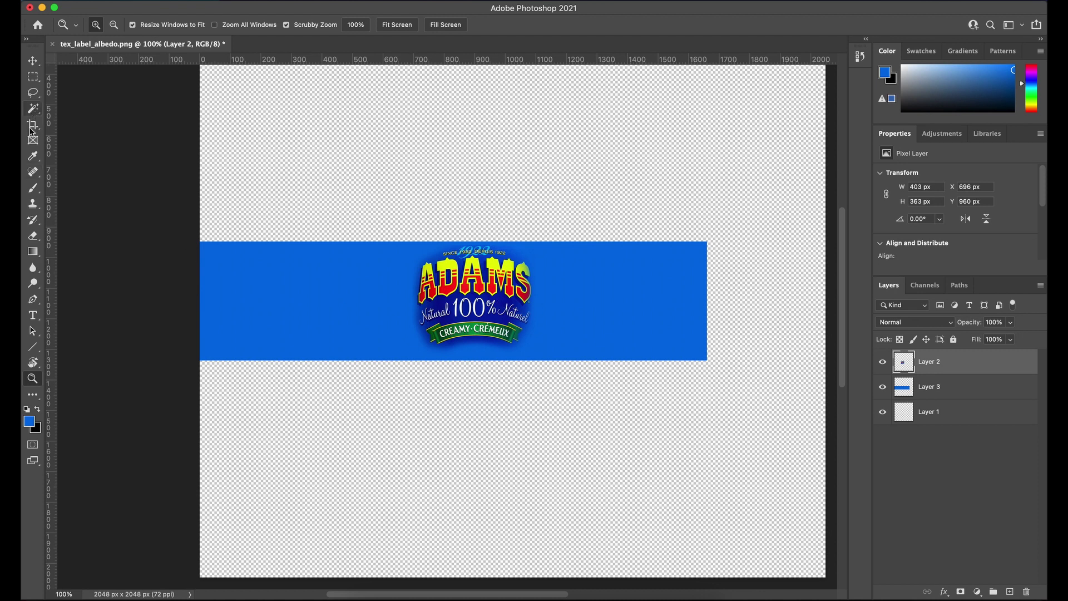
key("i")
scroll(490, 334, "up", 5)
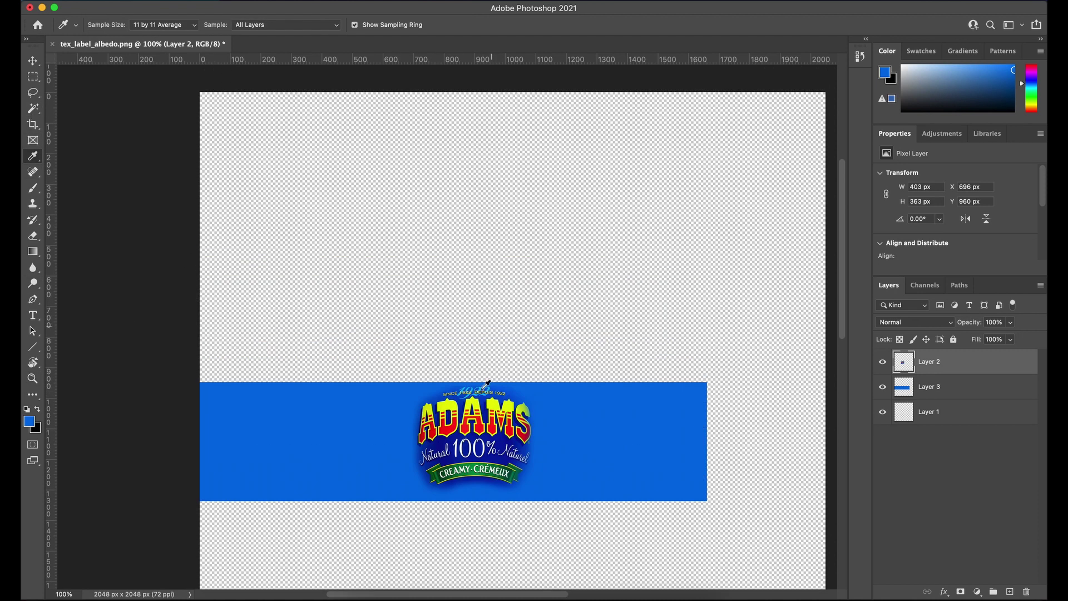
scroll(477, 485, "up", 5, "alt")
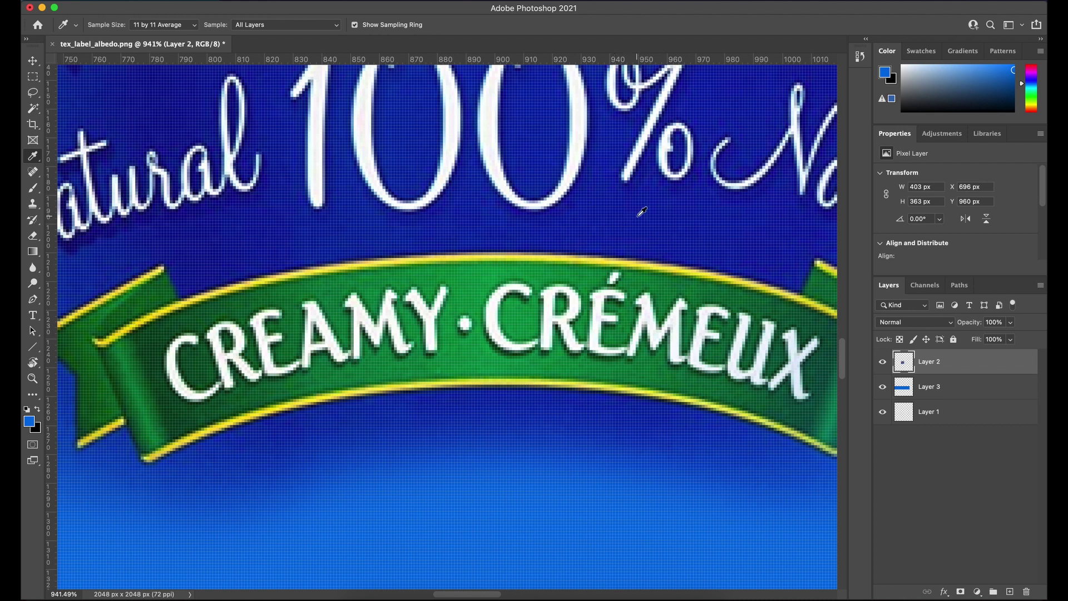
left_click_drag(660, 208, 657, 216)
scroll(670, 259, "down", 2)
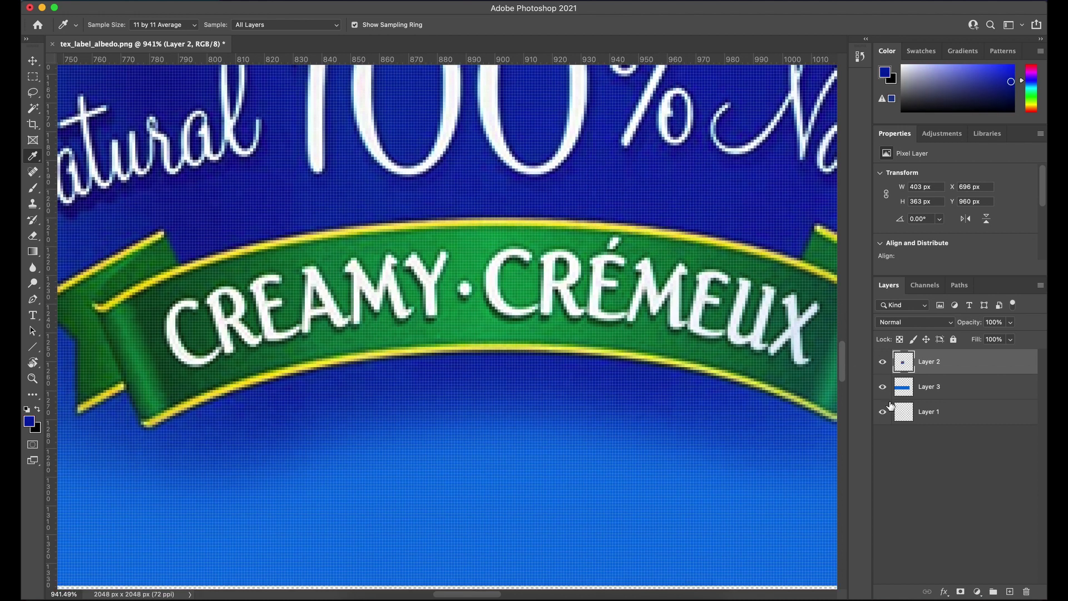
Step: Lock the transparent pixels of Layer 3 and refill its band with the sampled dark blue
left_click(907, 392)
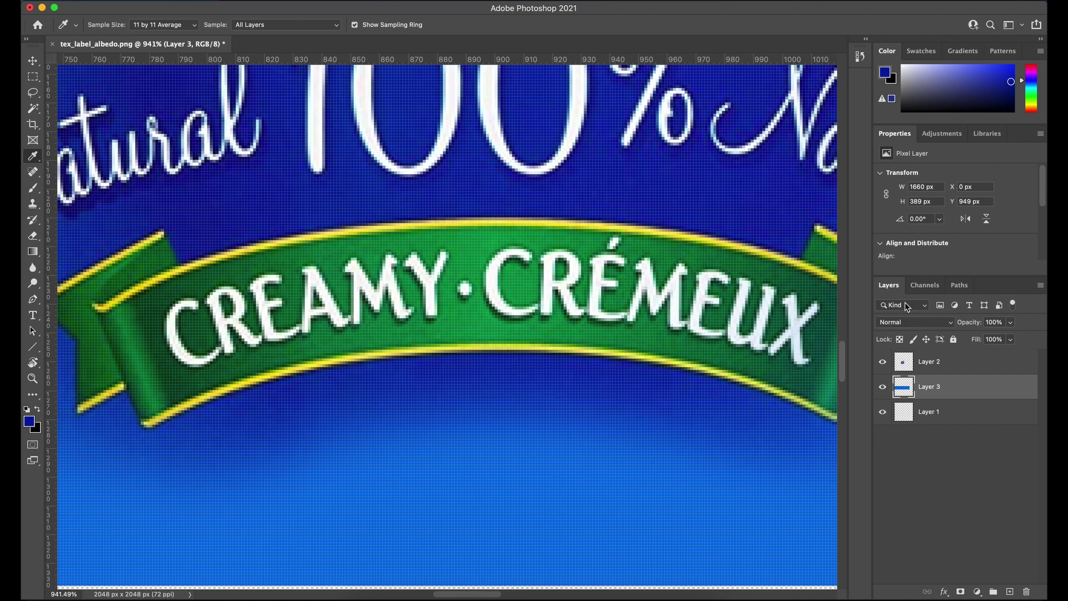
scroll(619, 400, "down", 10, "alt")
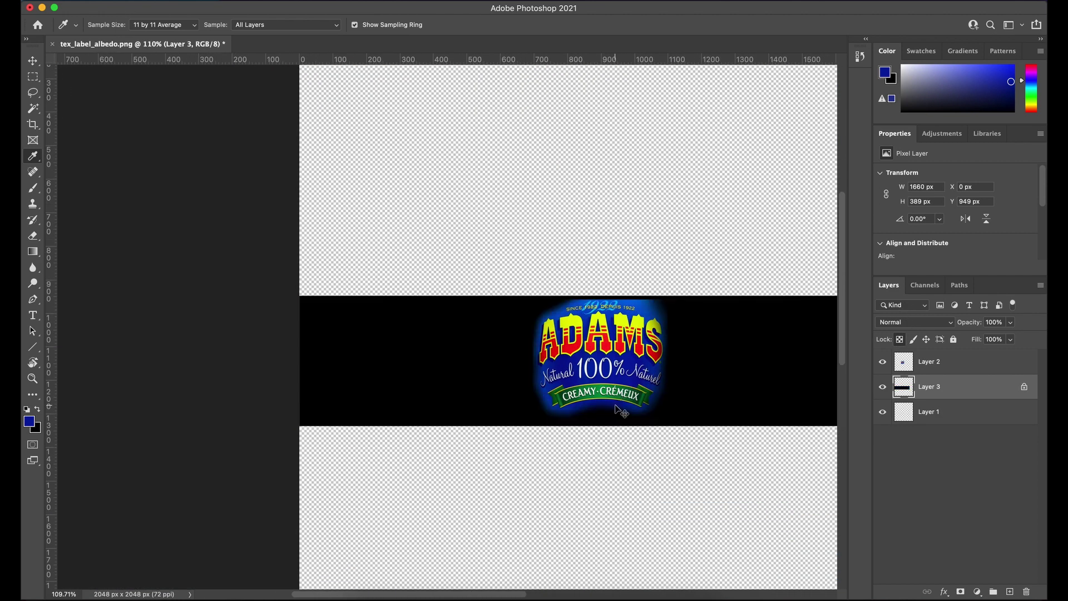
key("alt+BackSpace")
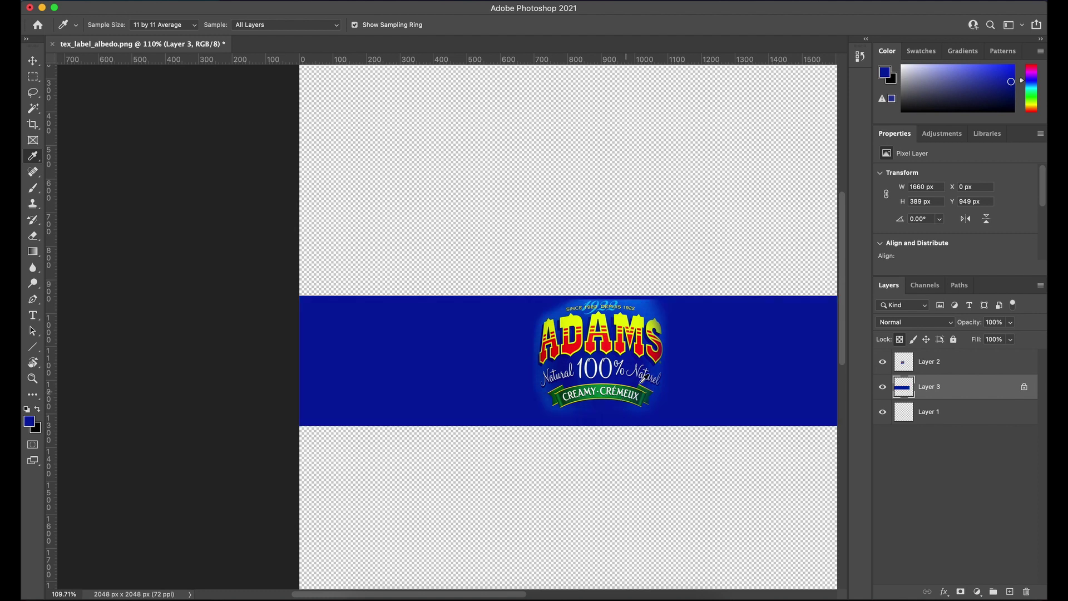
Step: Enlarge the eraser to 175 px and soften the hard top edge of the Adams artwork on Layer 2
scroll(672, 245, "up", 6, "alt")
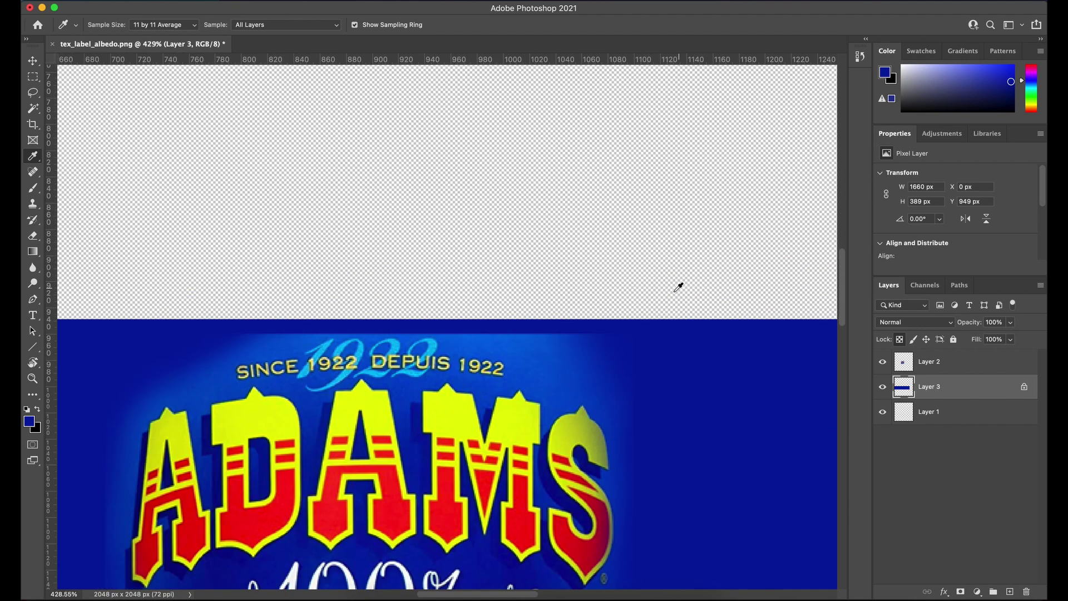
key("e")
left_click_drag(611, 347, 488, 286)
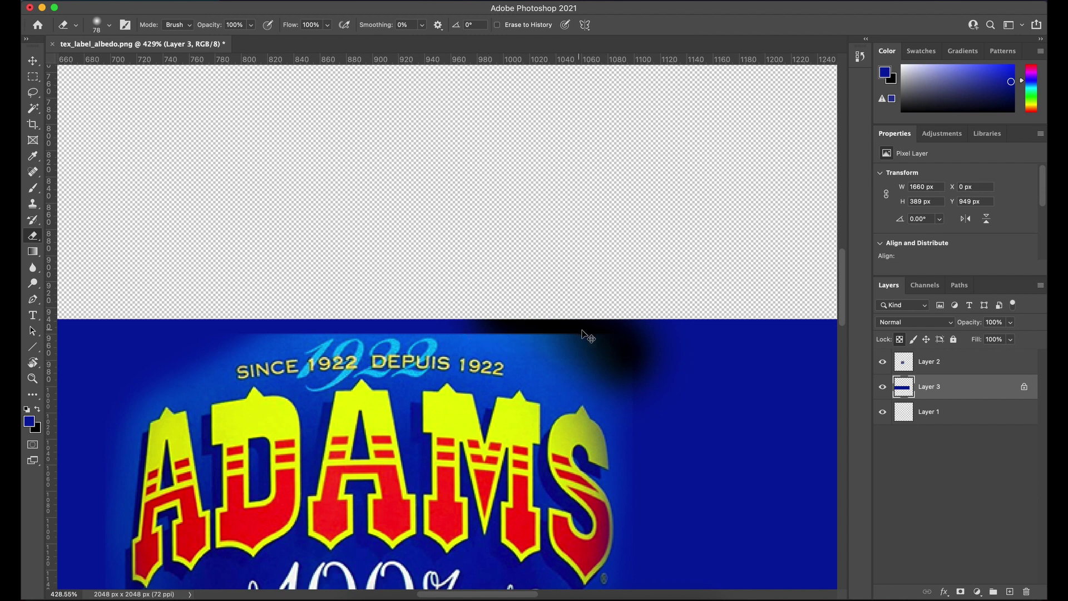
key("ctrl+z")
left_click(955, 367)
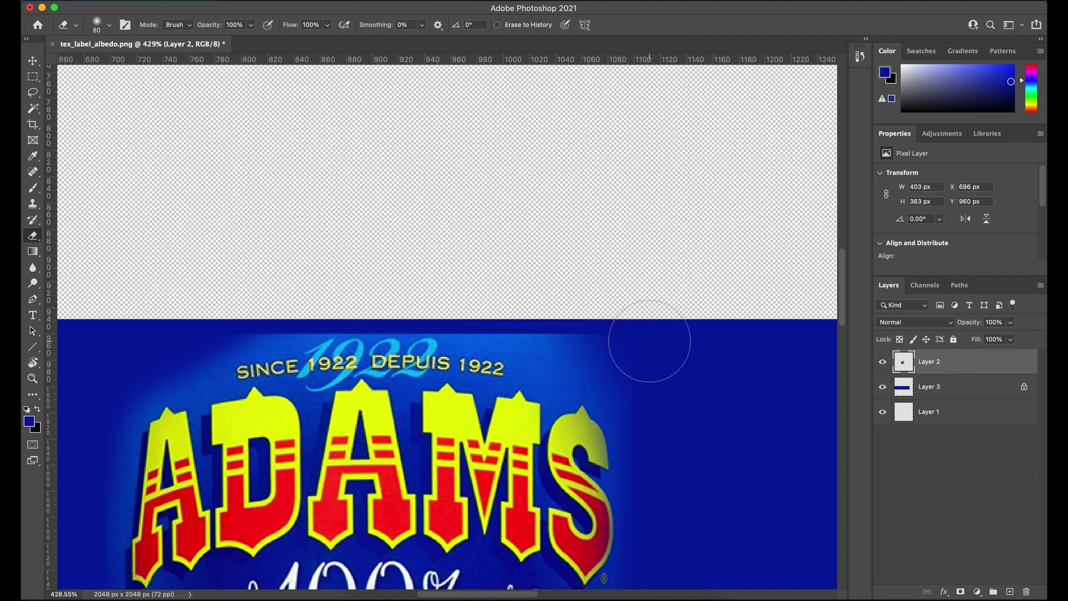
key("bracketright")
key("bracketright")
key("bracketright")
key("bracketright")
key("bracketright")
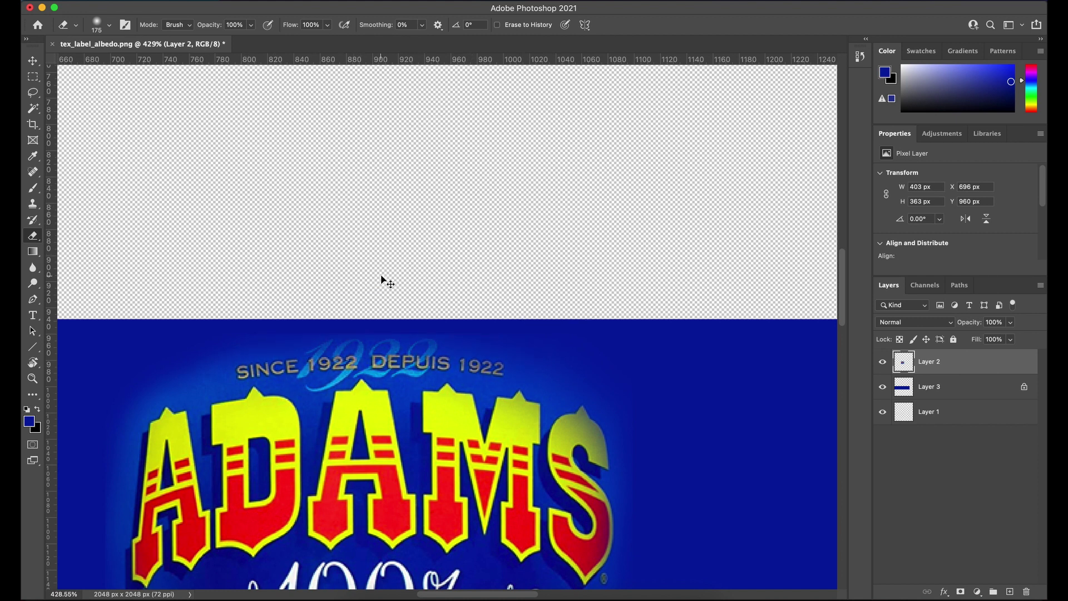
Step: Examine how the Adams artwork's edges blend into the blue band, all around and from farther out
left_click_drag(381, 276, 492, 160, "super")
left_click_drag(361, 294, 451, 55)
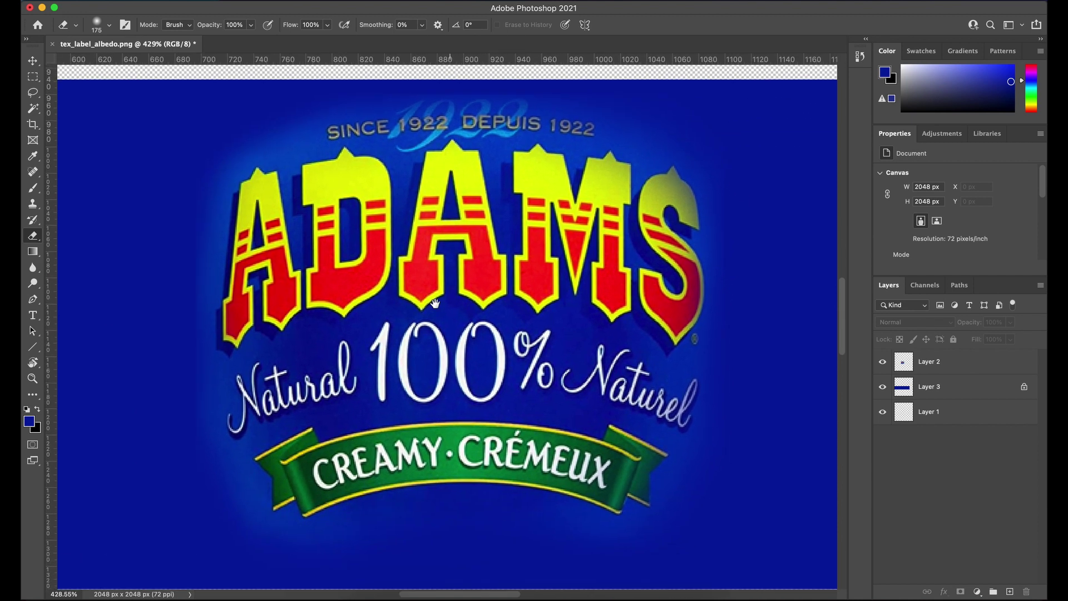
left_click_drag(435, 303, 422, 264)
left_click_drag(178, 418, 287, 387)
scroll(291, 403, "down", 4, "super")
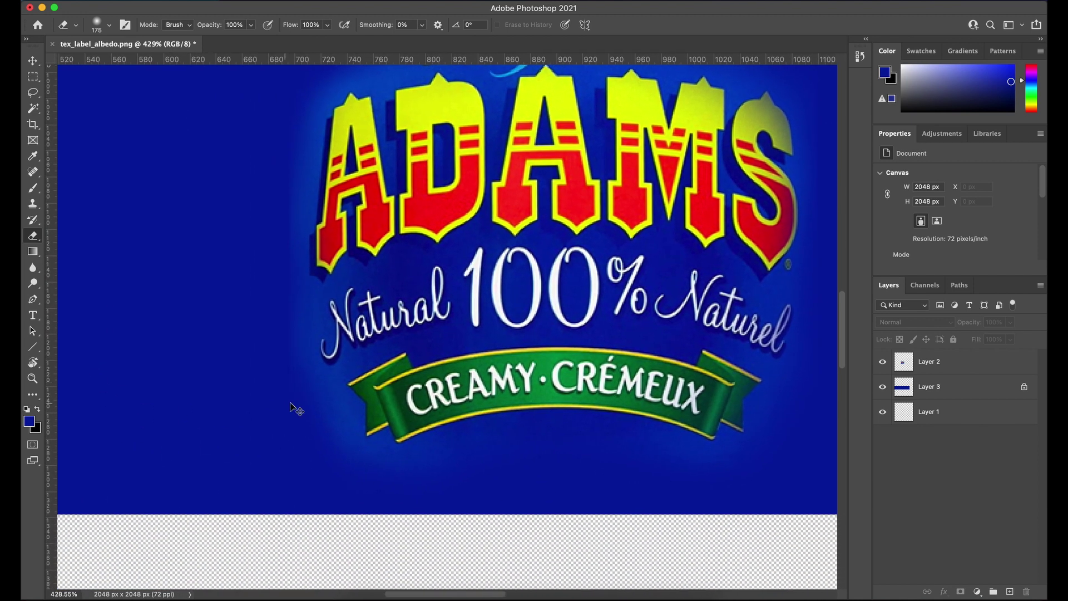
scroll(290, 403, "down", 9, "alt")
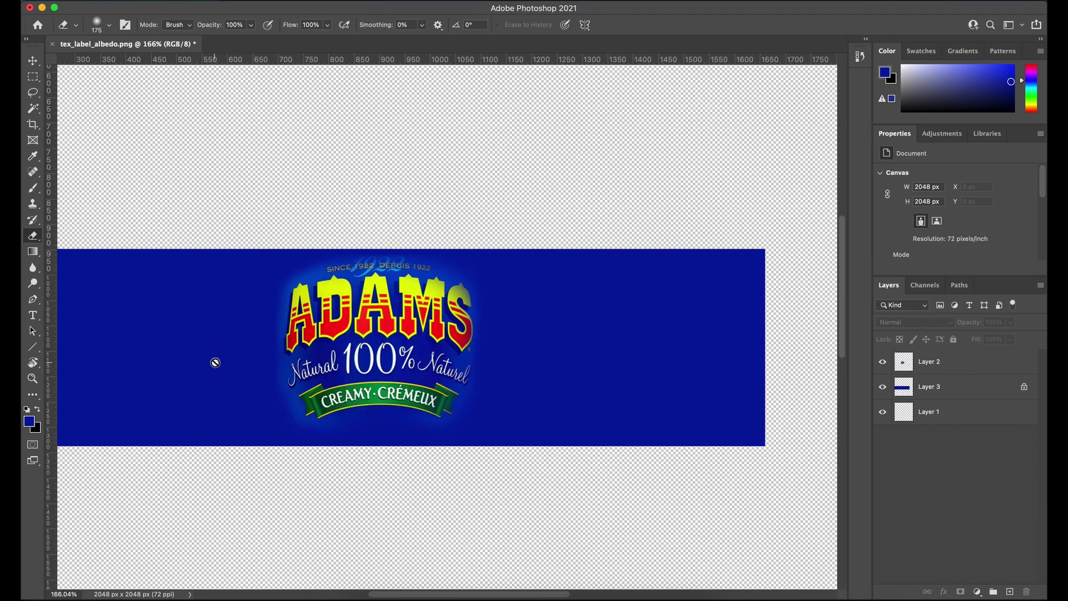
left_click(964, 363)
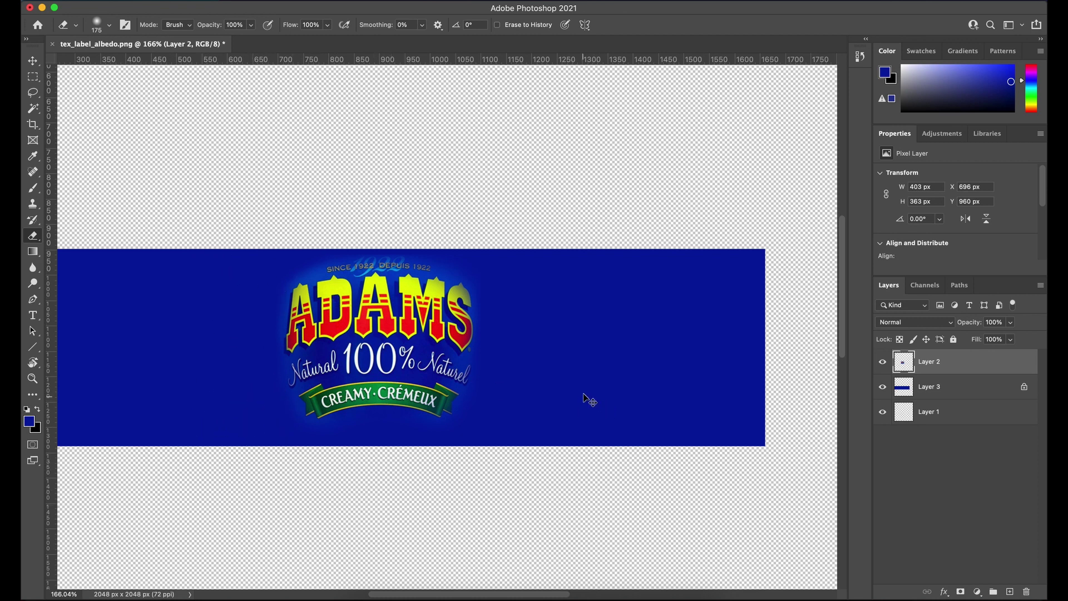
Step: Merge Layers 1, 2 and 3 into a single layer and save tex_label_albedo.png
key("super+shift+s")
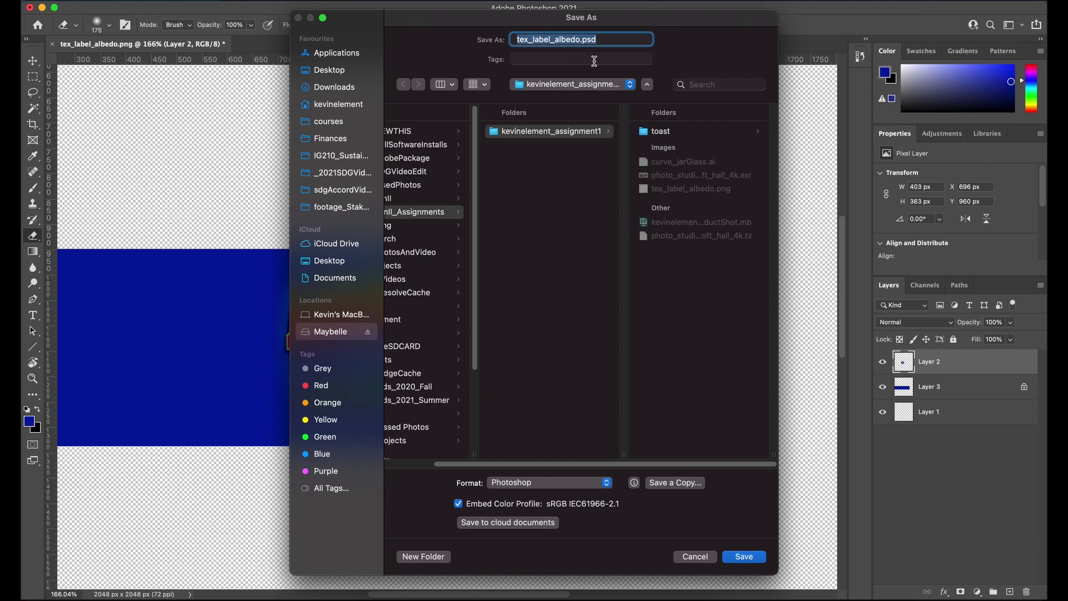
left_click(695, 557)
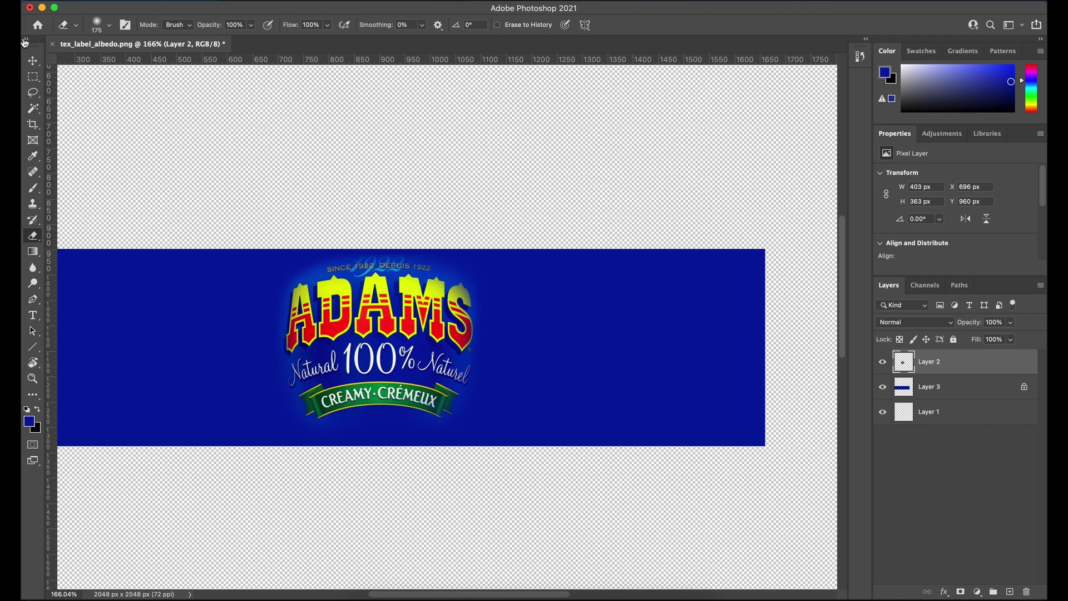
left_click(977, 414)
left_click(971, 396, "shift")
left_click(966, 377, "shift")
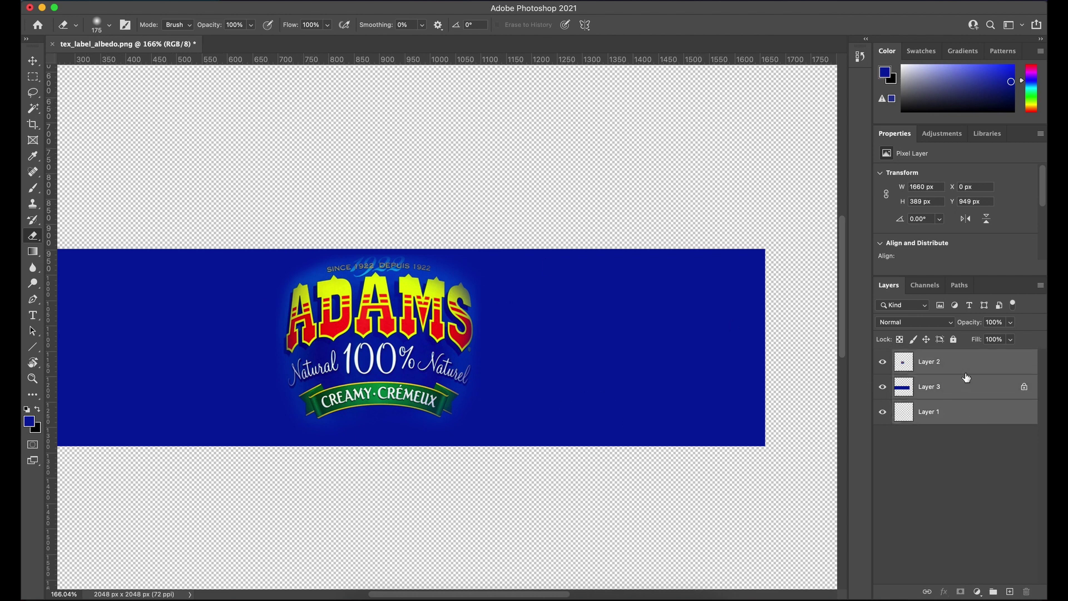
key("super+e")
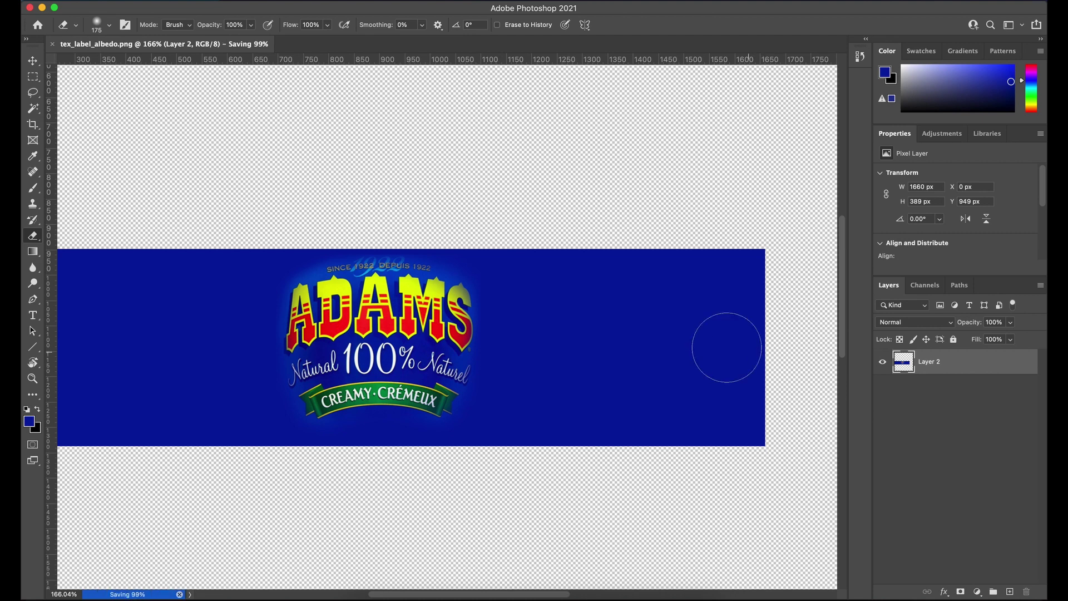
Step: Switch to Maya and change the workspace from UV Editing to General
key("super+Tab")
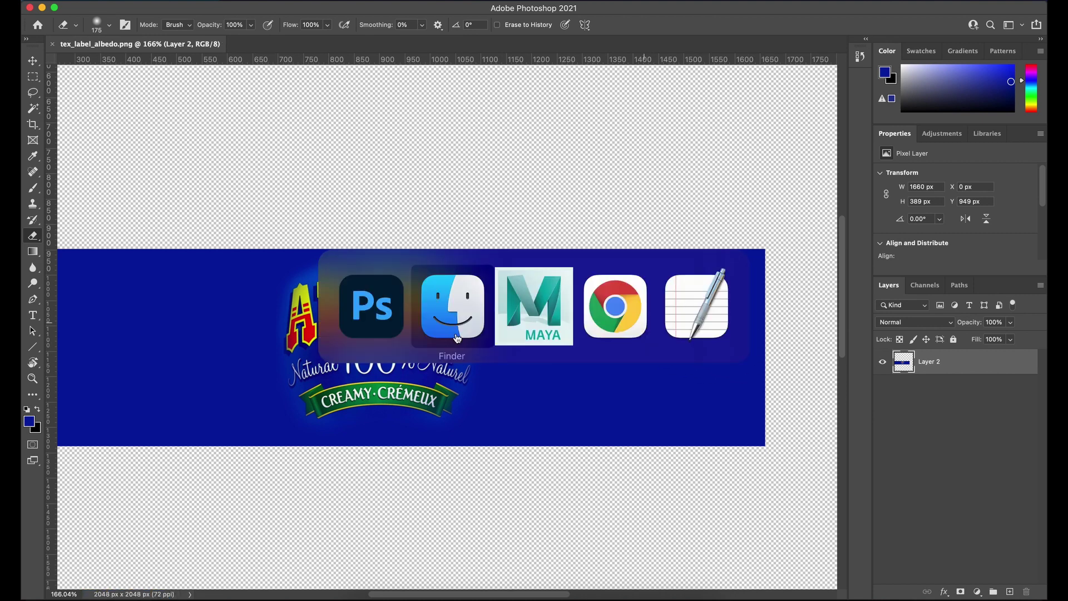
left_click(527, 319)
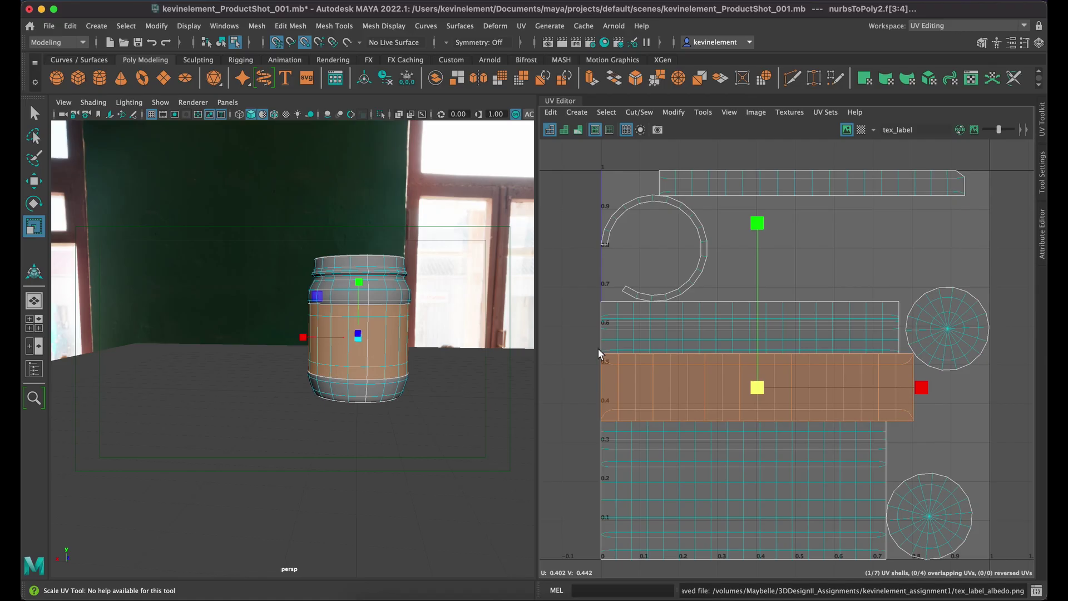
left_click(1023, 26)
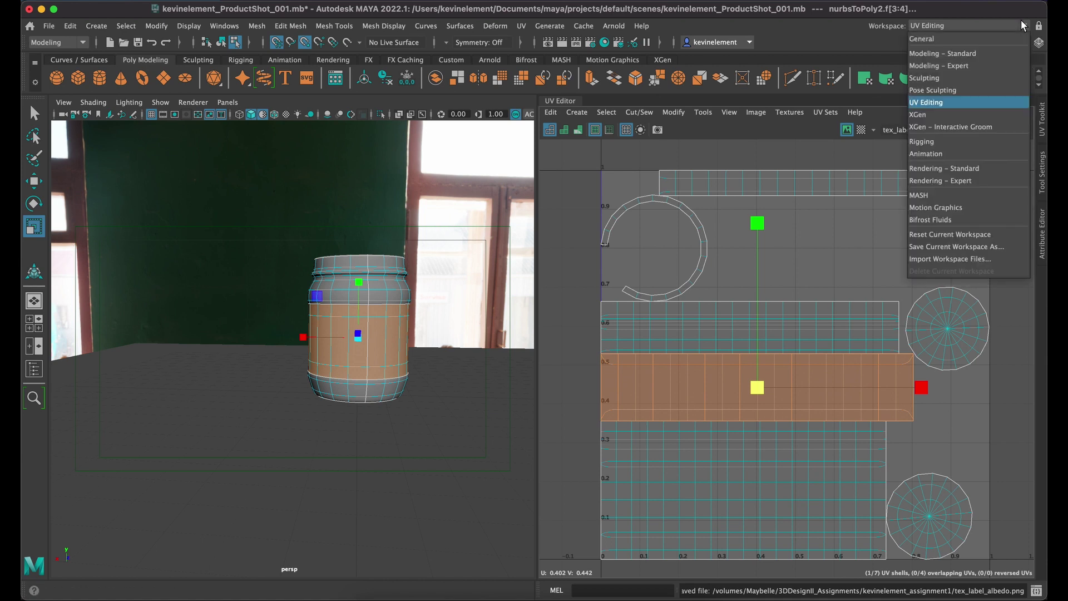
left_click(979, 38)
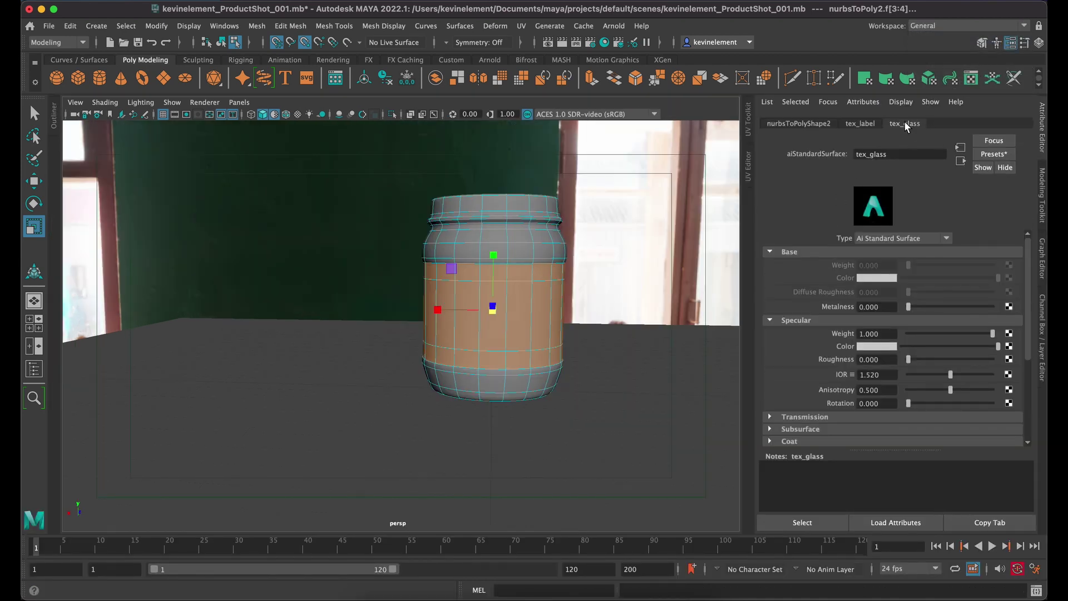
Step: Connect a File texture to the tex_label material's base colour and load tex_label_albedo.png from the assignment folder
left_click(860, 123)
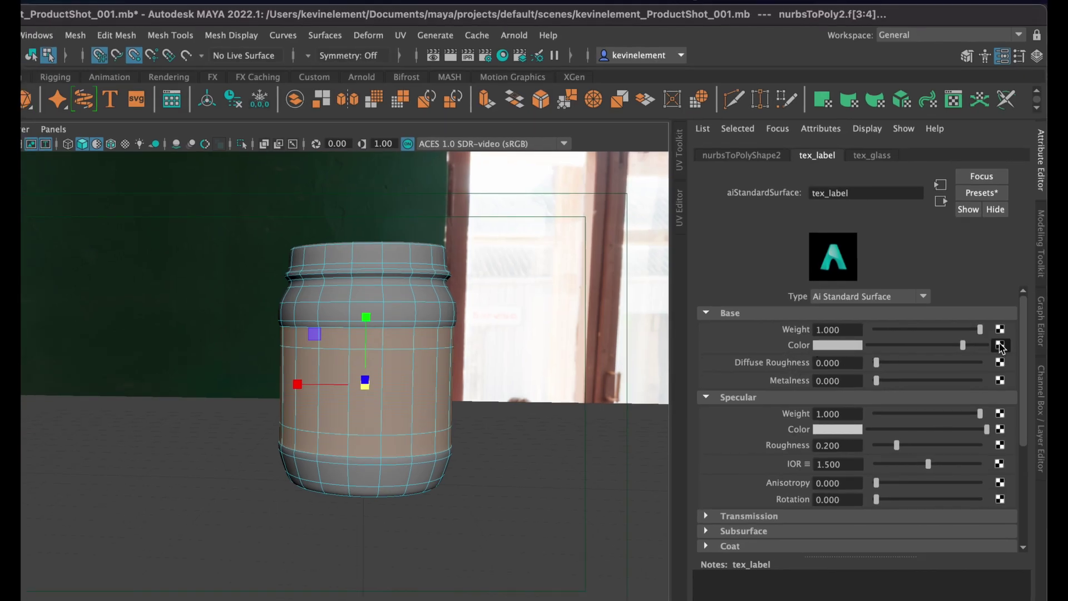
left_click(1000, 347)
left_click(374, 300)
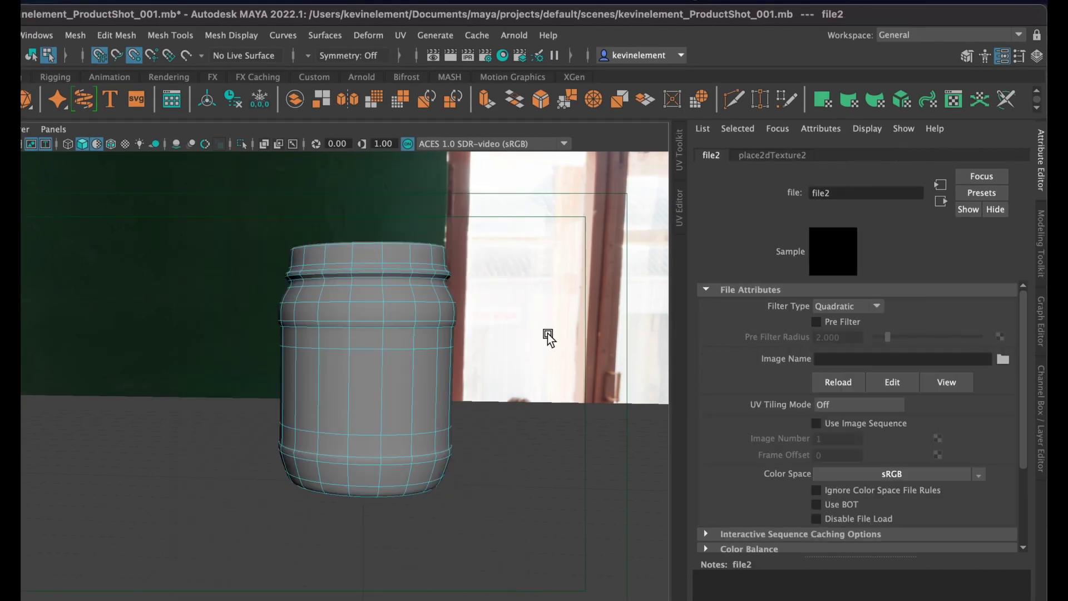
left_click(1002, 358)
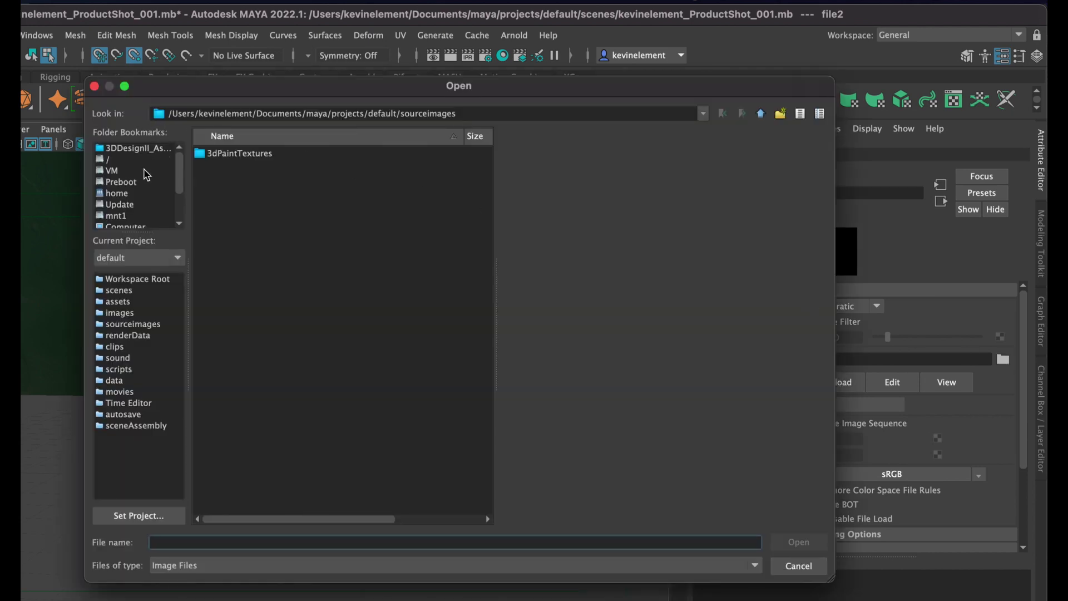
left_click(155, 149)
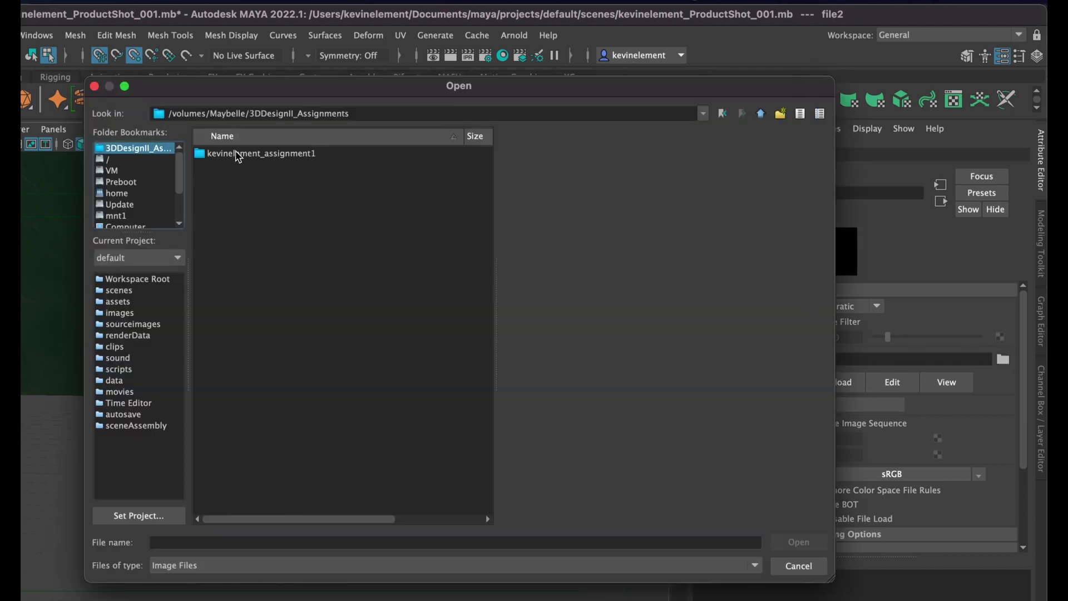
double_click(238, 155)
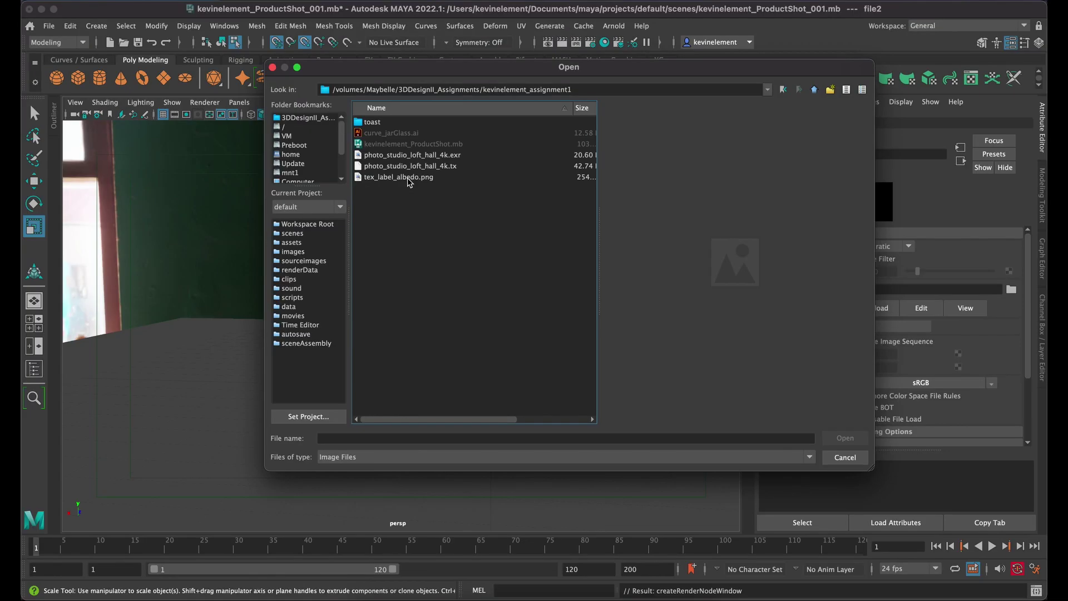
left_click(409, 178)
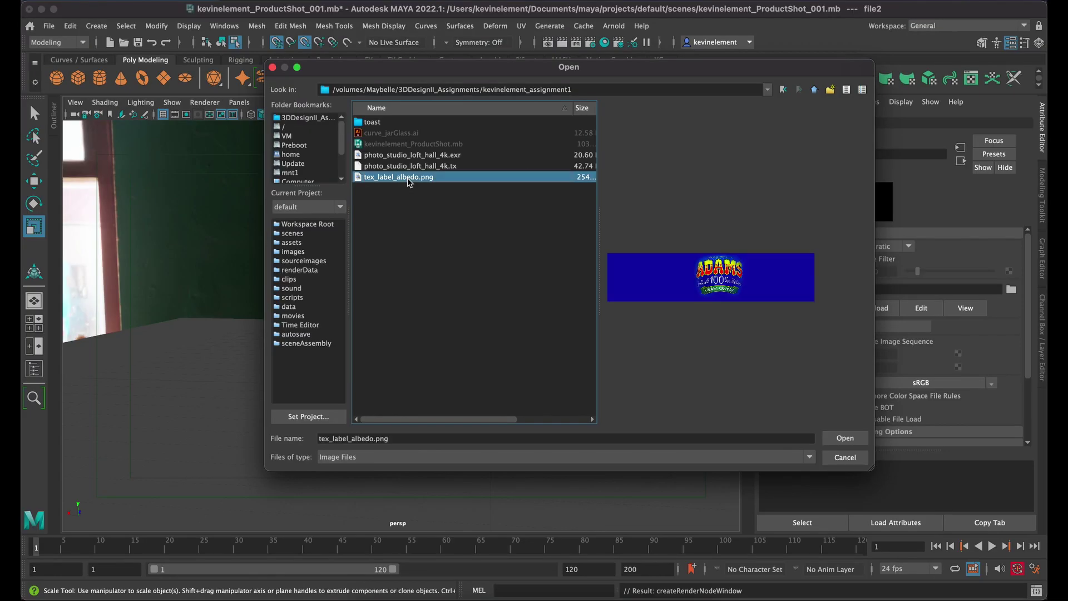
left_click(851, 438)
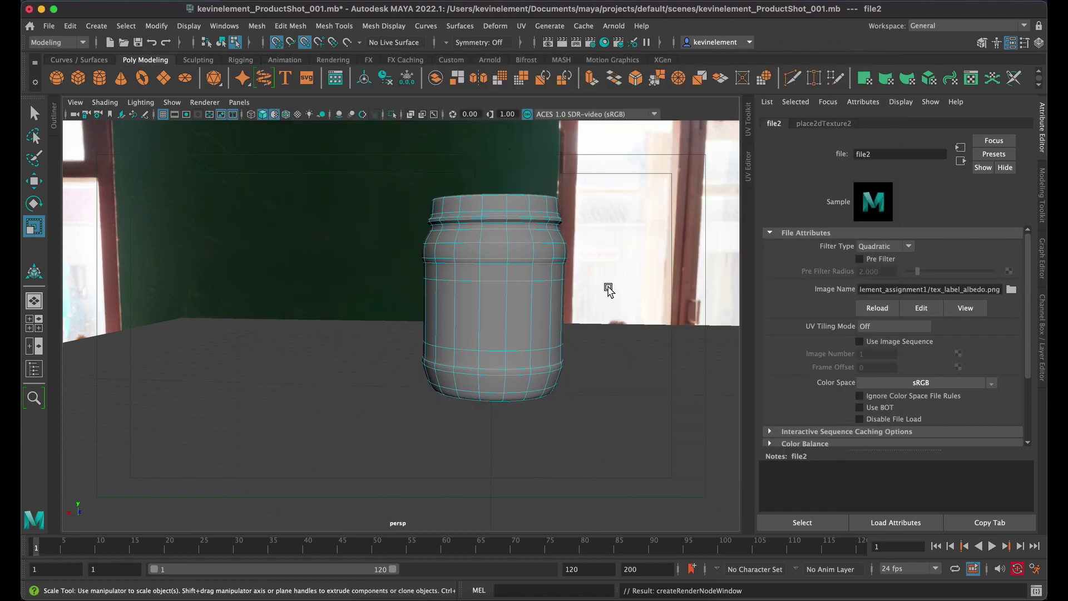
Step: Show textures on the jar in the perspective viewport and turn off the default material display
left_click(298, 113)
left_click(277, 113)
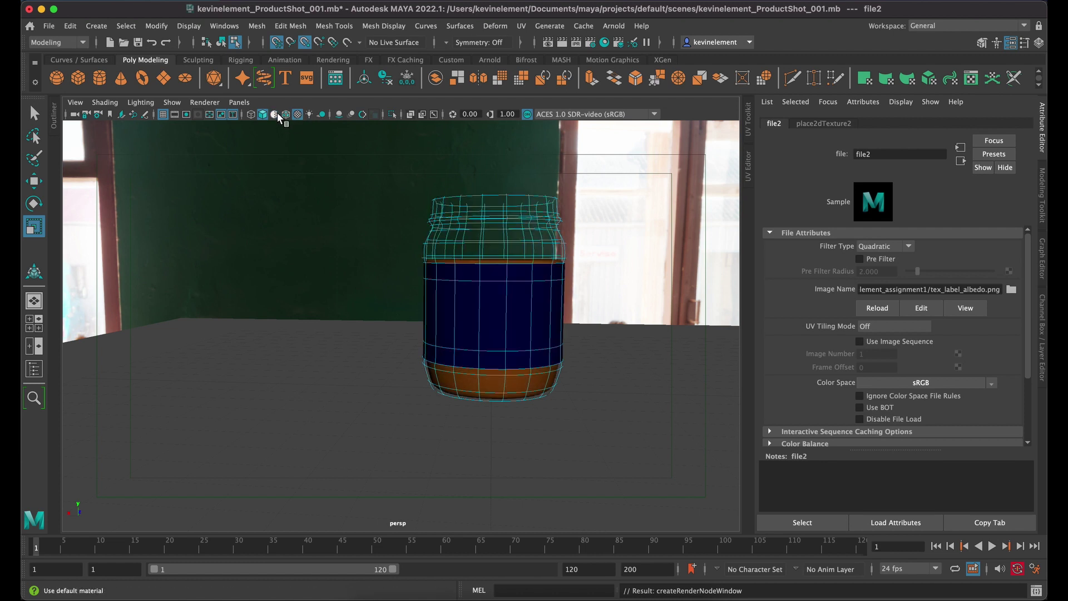
left_click_drag(416, 288, 681, 295, "alt")
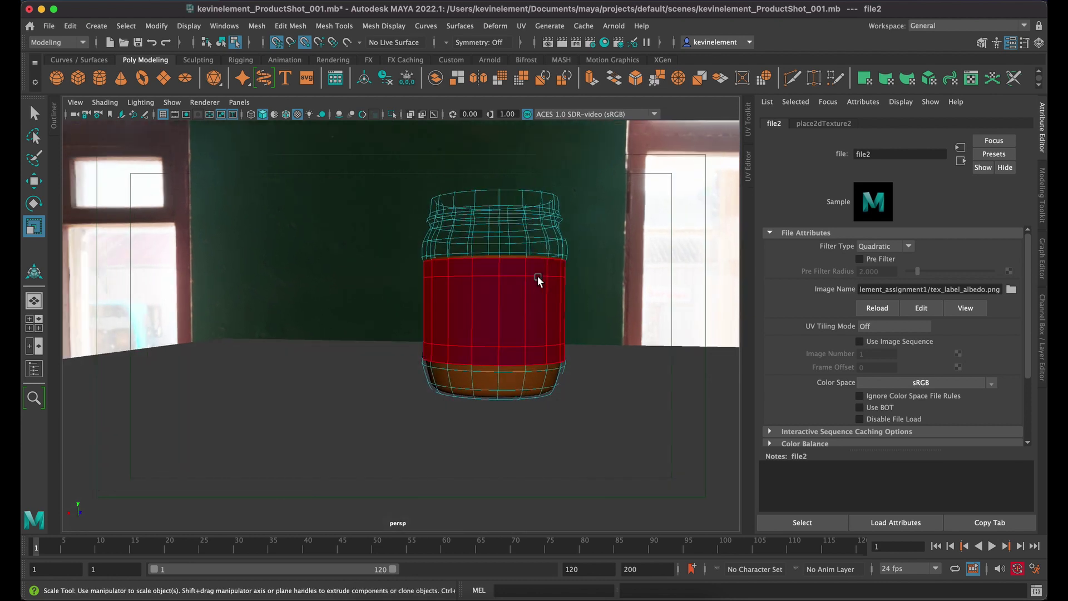
Step: Select the whole jar in object mode and try rotating it around its vertical axis
right_click_drag(521, 248, 518, 246)
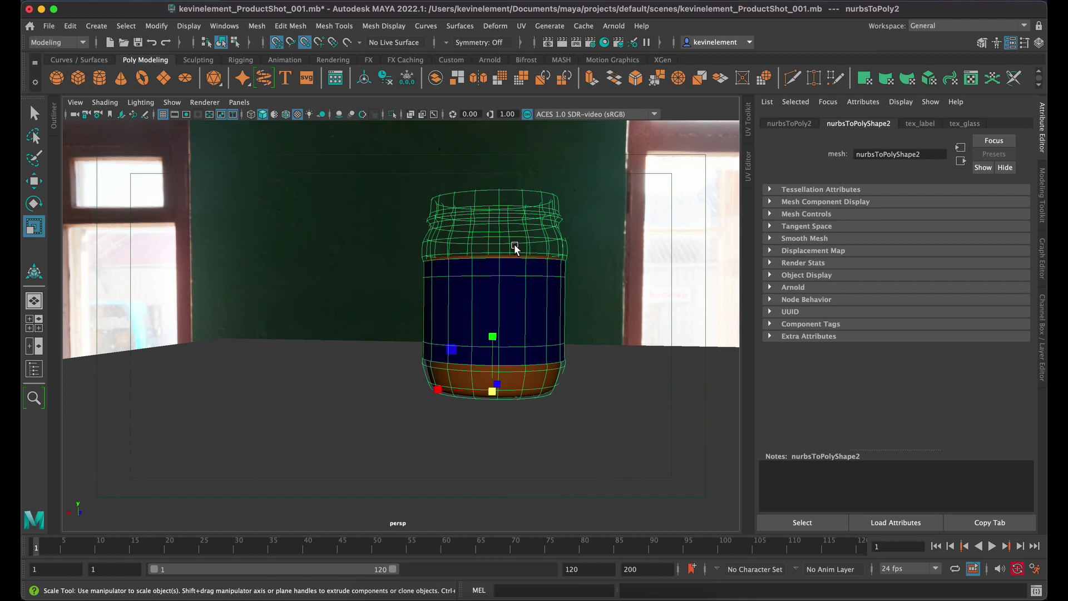
key("e")
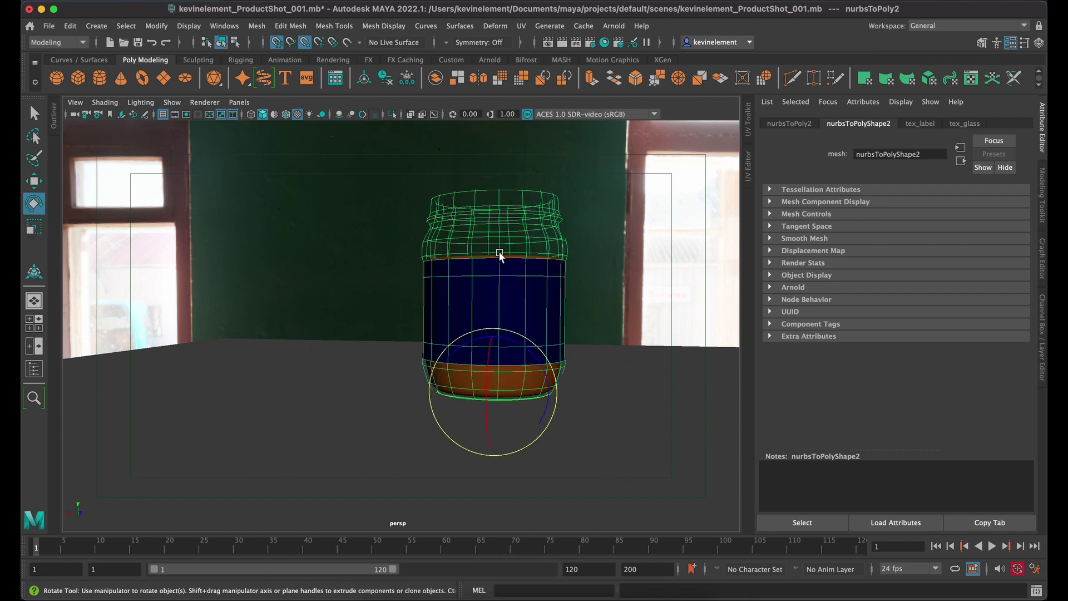
left_click_drag(496, 398, 477, 330)
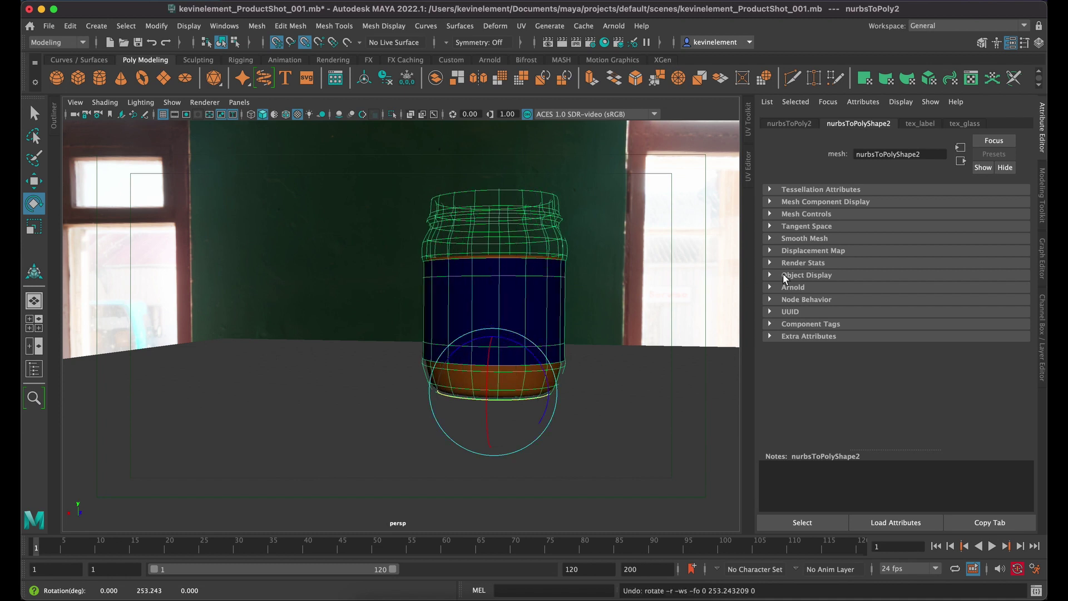
Step: Rename the jar's transform node to "jar" and freeze its transformations
left_click(787, 124)
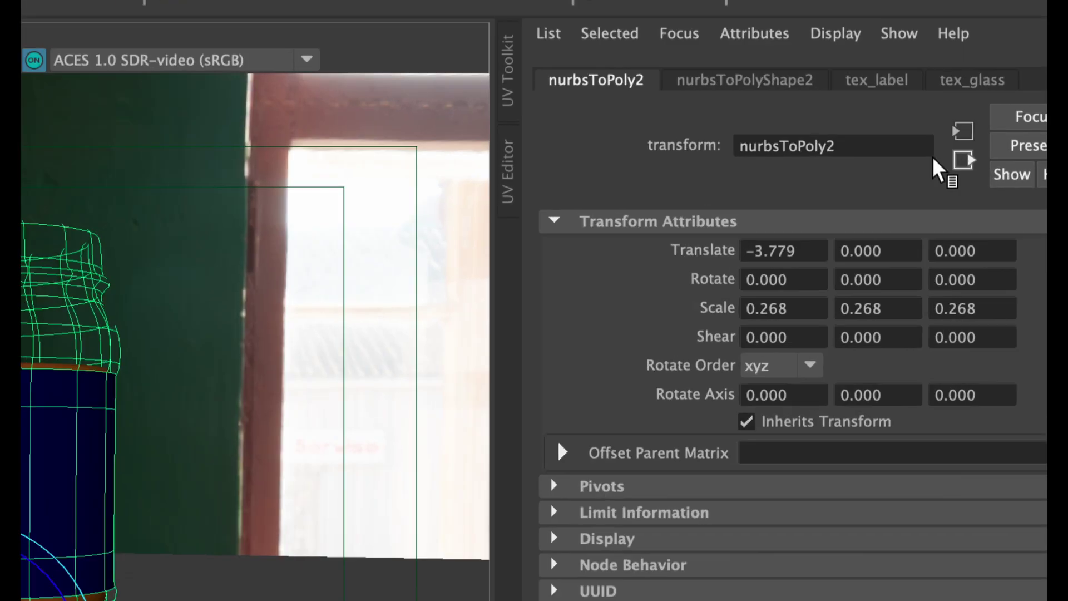
double_click(918, 153)
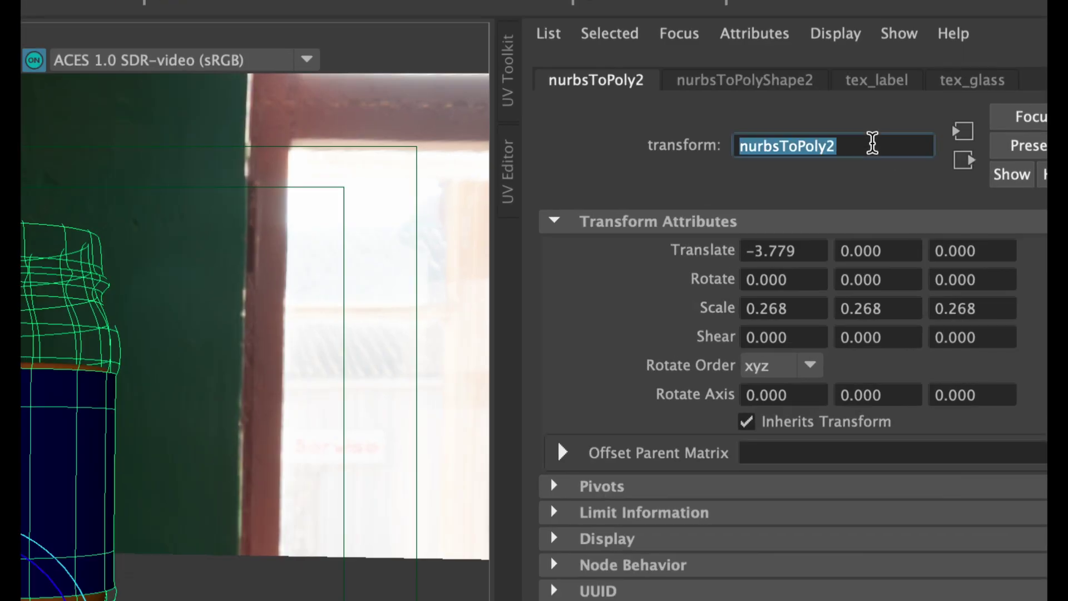
type("jar")
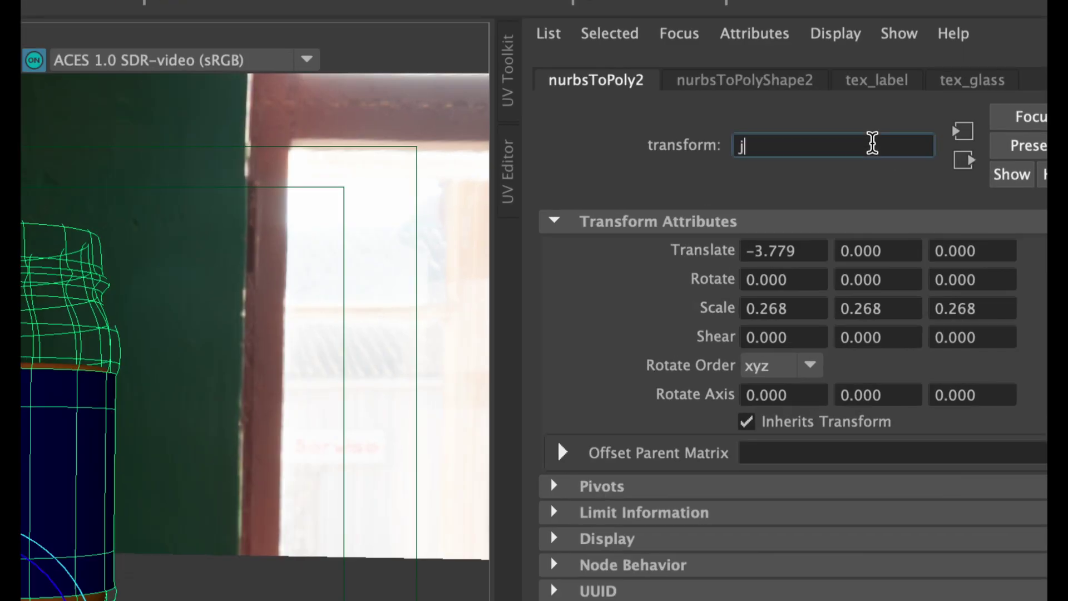
key("Return")
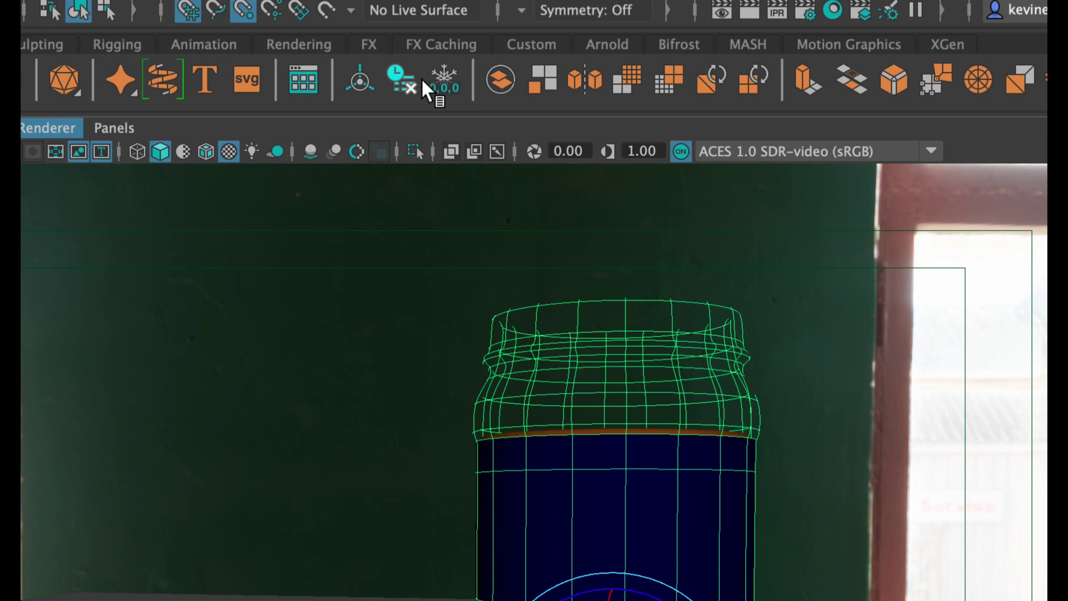
left_click(439, 79)
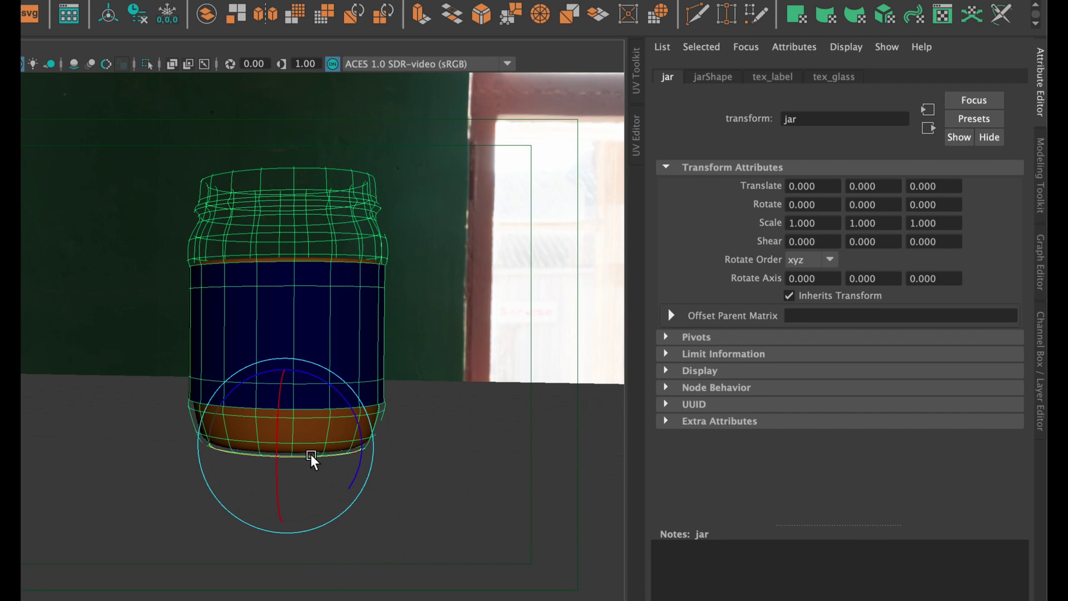
Step: Rotate the jar so the Adams label faces the camera, with Rotate Y set to 170
left_click_drag(311, 457, 285, 356)
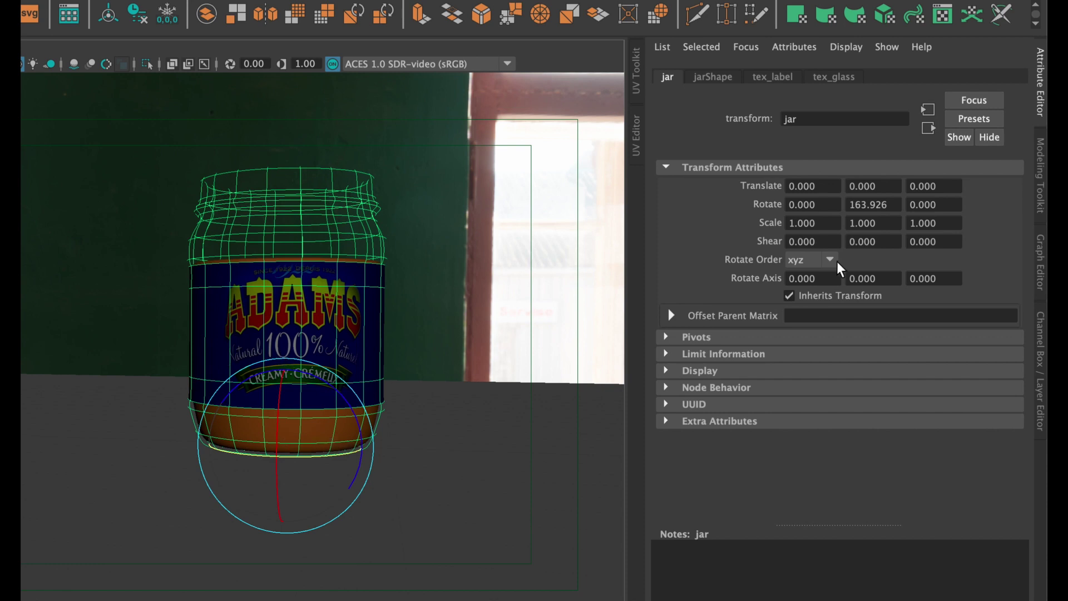
double_click(880, 205)
type("170")
key("Return")
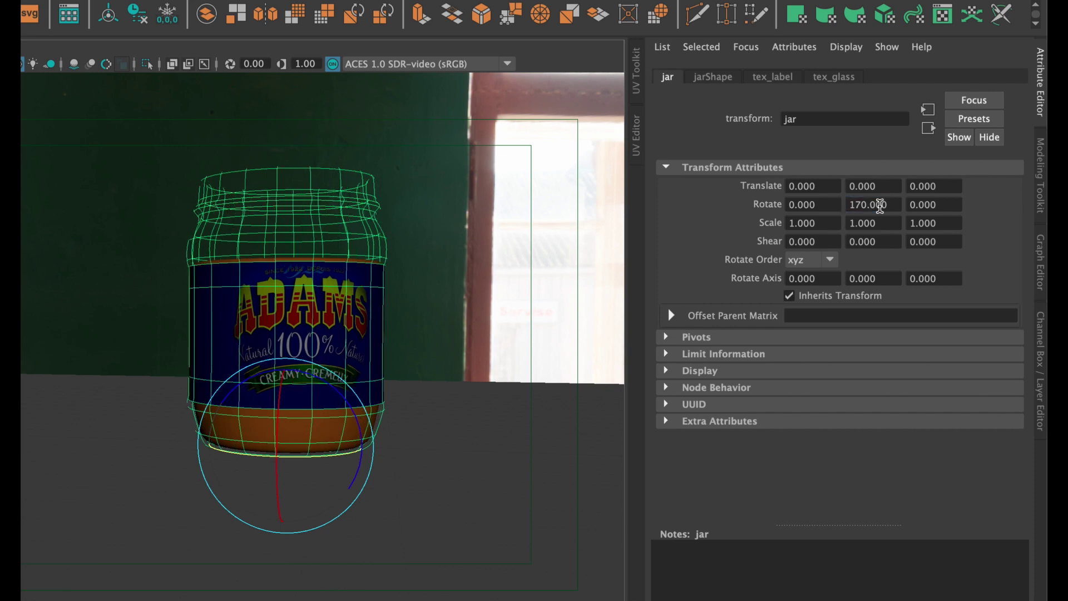
Step: Fine-tune the jar's Rotate Y, trying 150, 155 and 157 and settling on 158, so the label faces the camera
double_click(884, 205)
type("150")
key("Return")
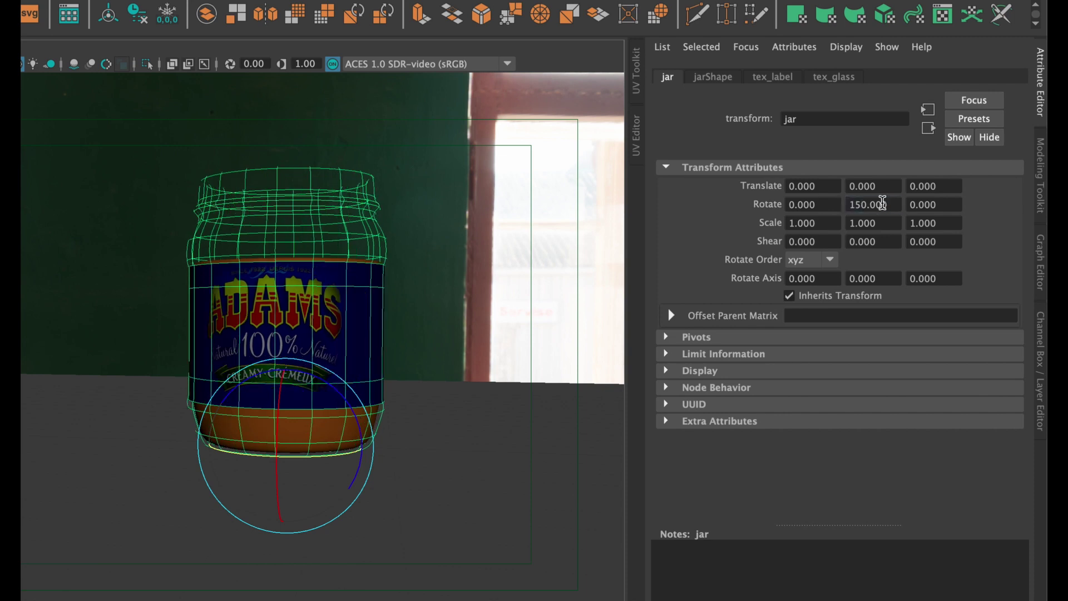
double_click(884, 204)
type("155")
key("Return")
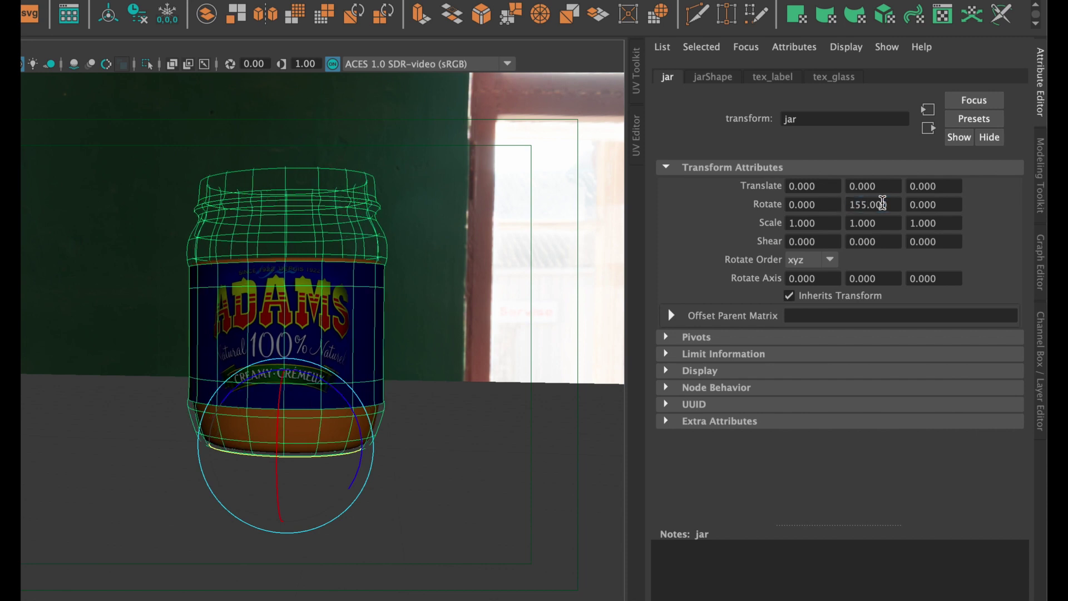
double_click(883, 203)
type("157")
key("Return")
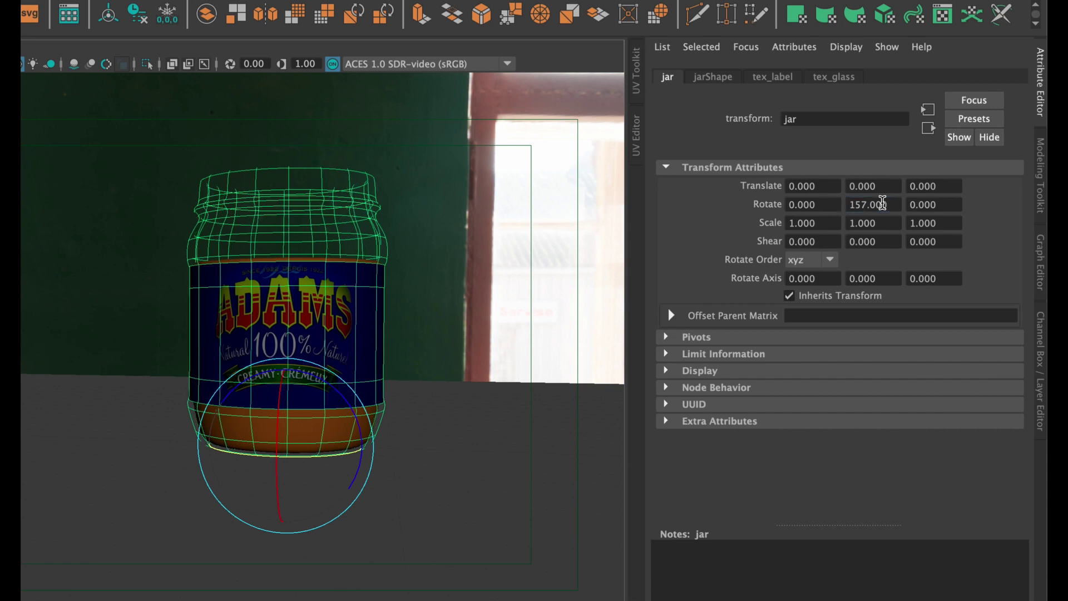
double_click(883, 204)
type("158")
key("Return")
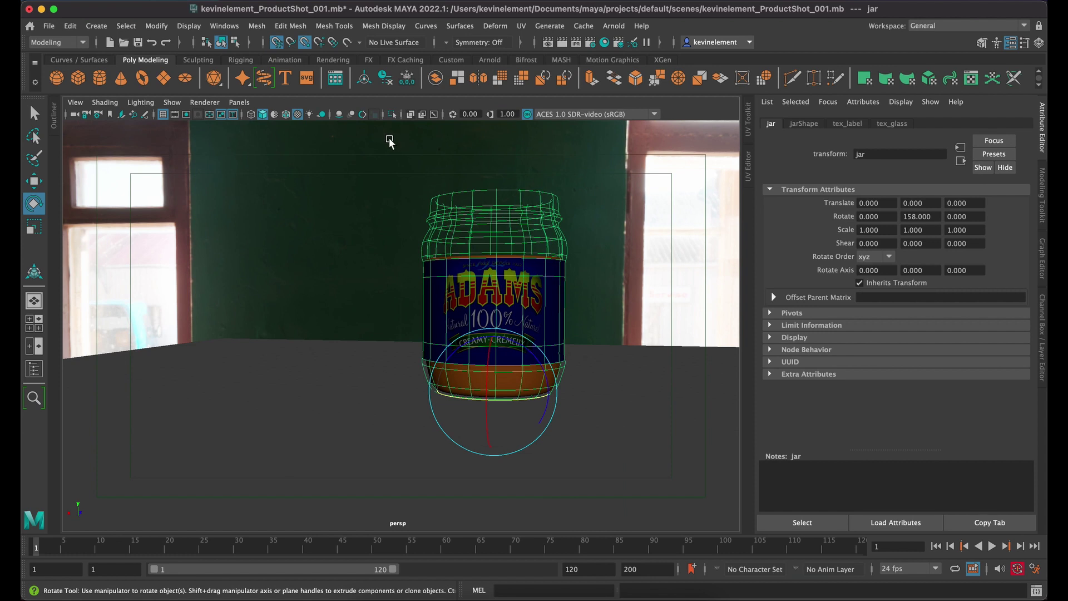
Step: Display the perspective viewport with the default material and freeze the jar's transformations
key("r")
left_click(297, 115)
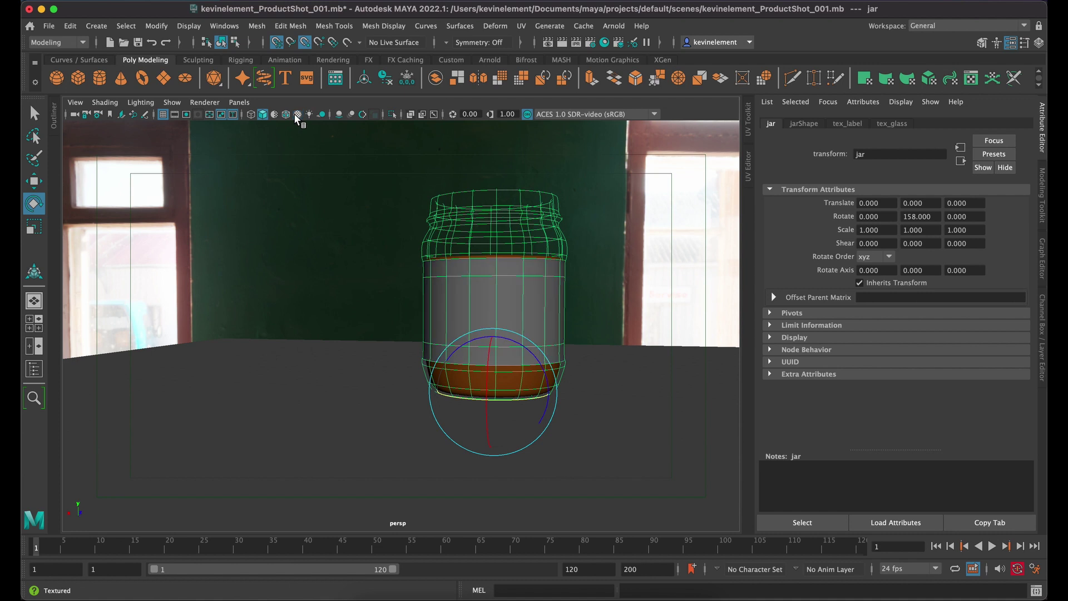
left_click(296, 114)
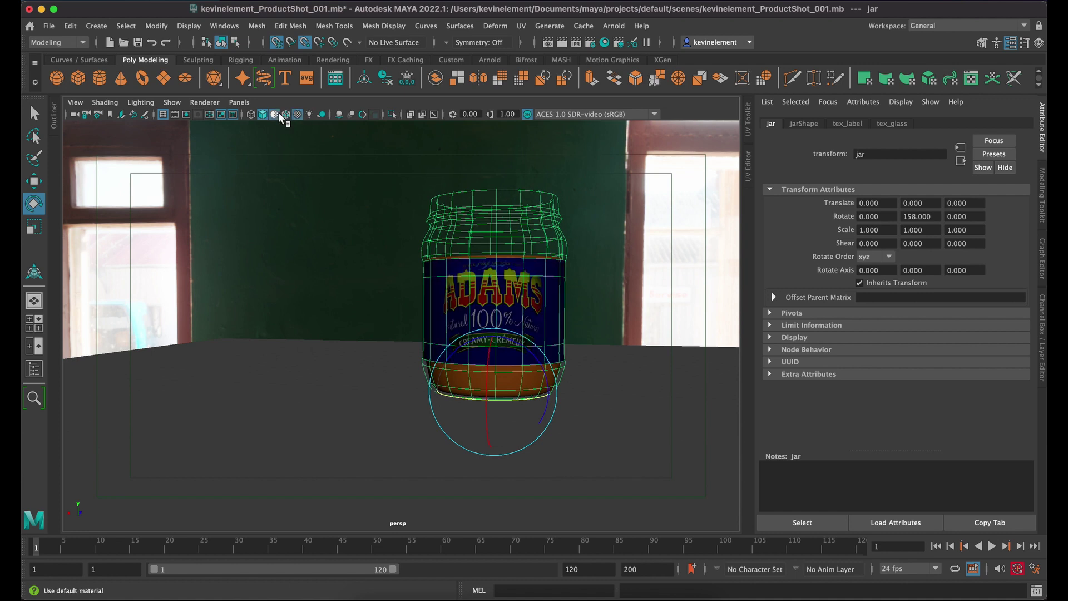
left_click(279, 114)
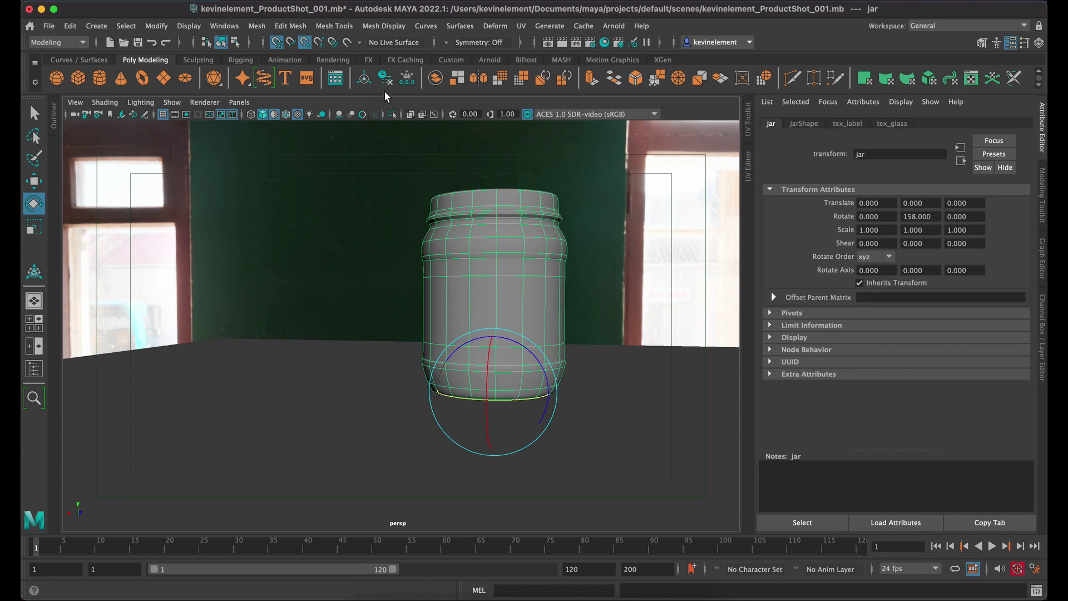
left_click(407, 80)
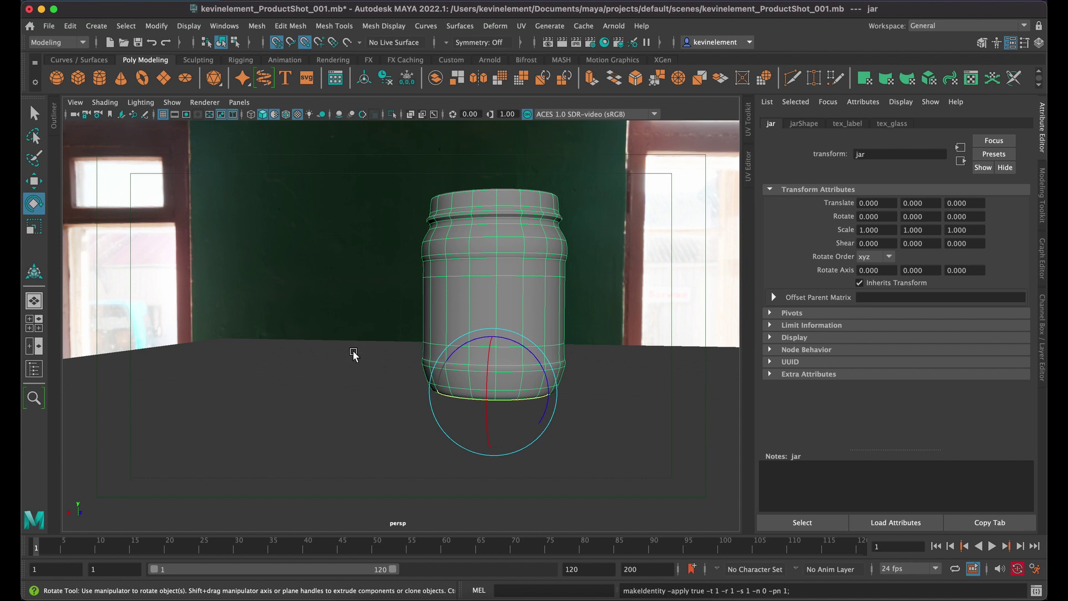
Step: Rotate the ground plane about 16.4 degrees around its vertical axis and freeze its transformations
left_click(330, 380)
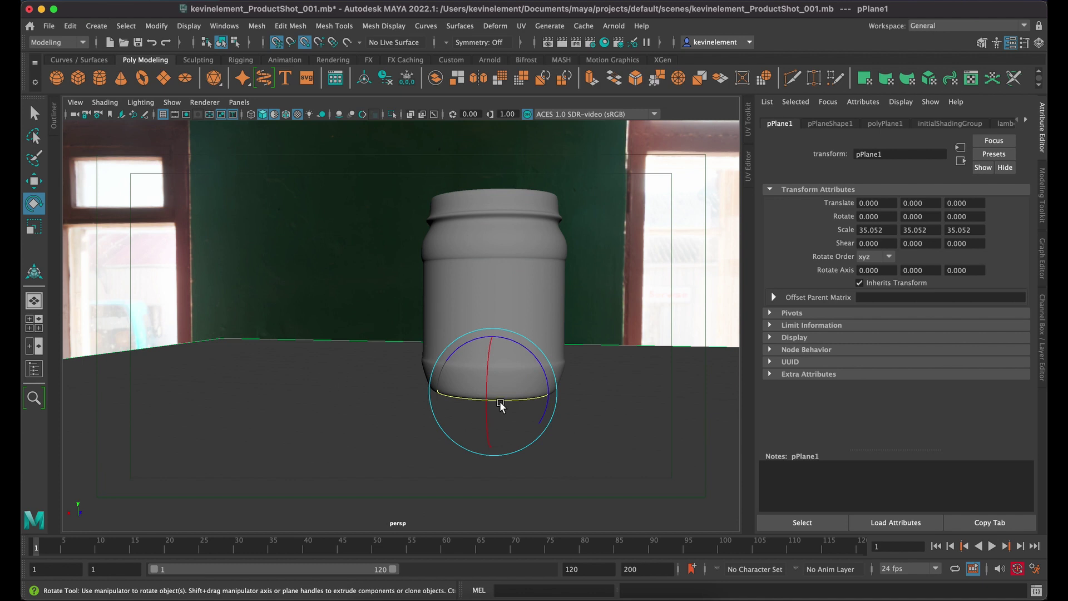
left_click_drag(504, 398, 516, 399)
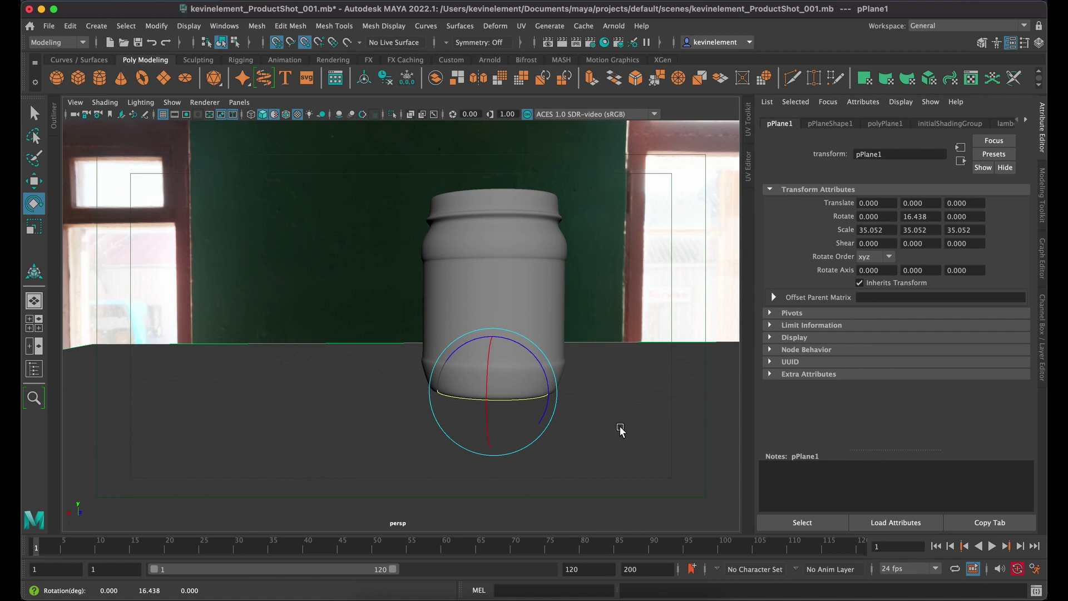
left_click(407, 80)
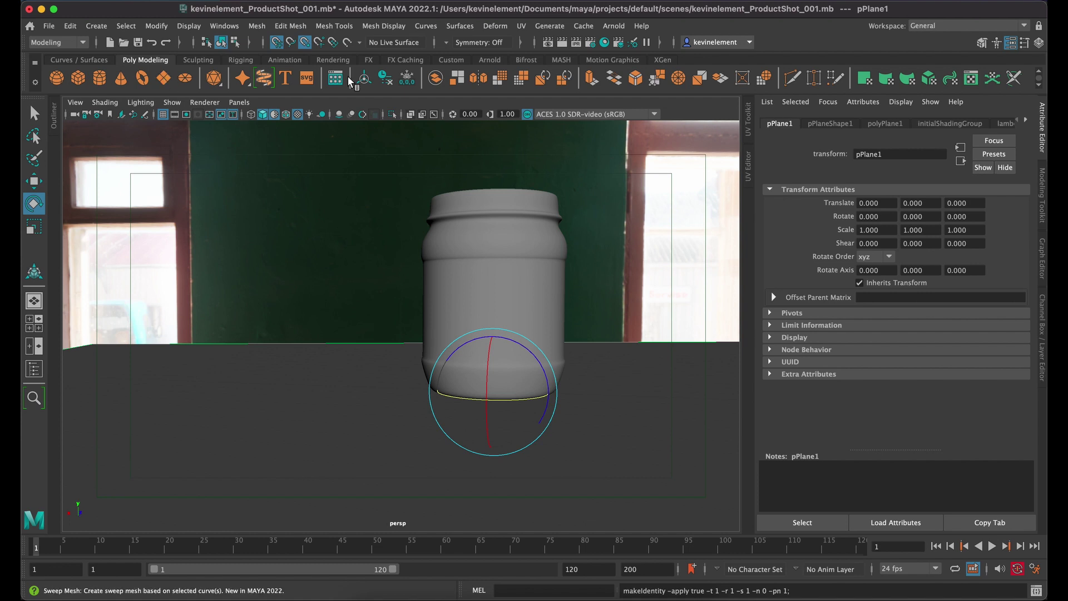
Step: Create a new polygon plane and move it beside the jar to Translate X 5 and Y 3
left_click(163, 80)
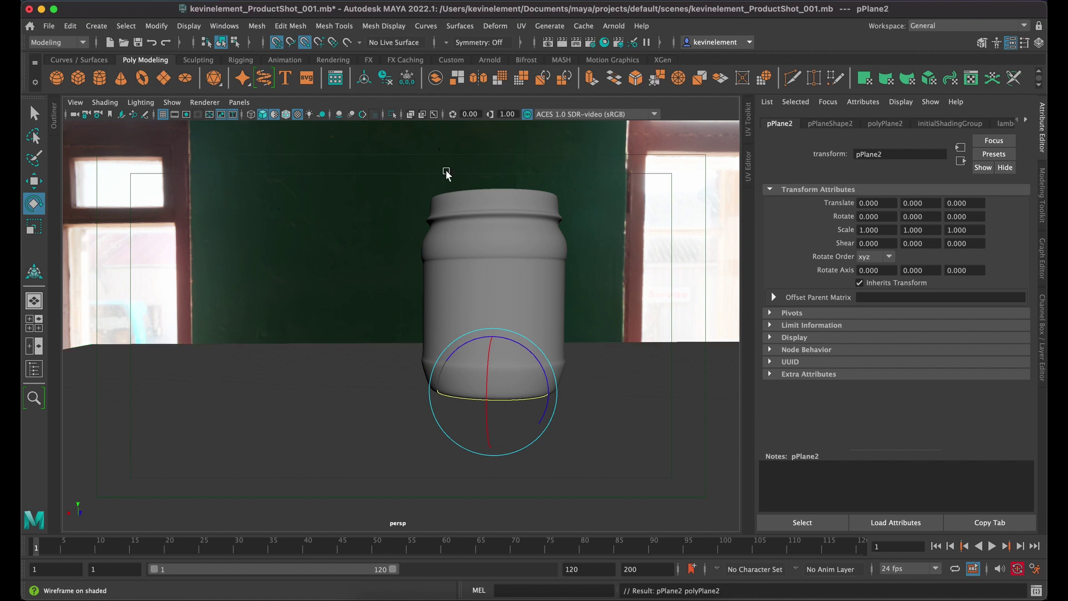
left_click(39, 114)
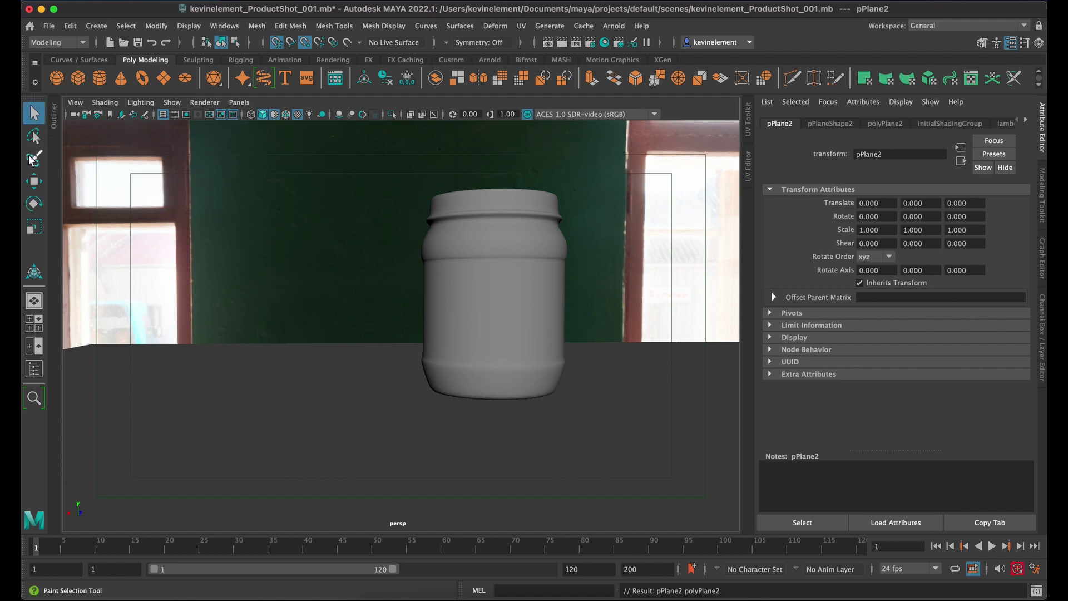
left_click(34, 180)
left_click_drag(442, 391, 266, 390)
left_click_drag(311, 343, 317, 285)
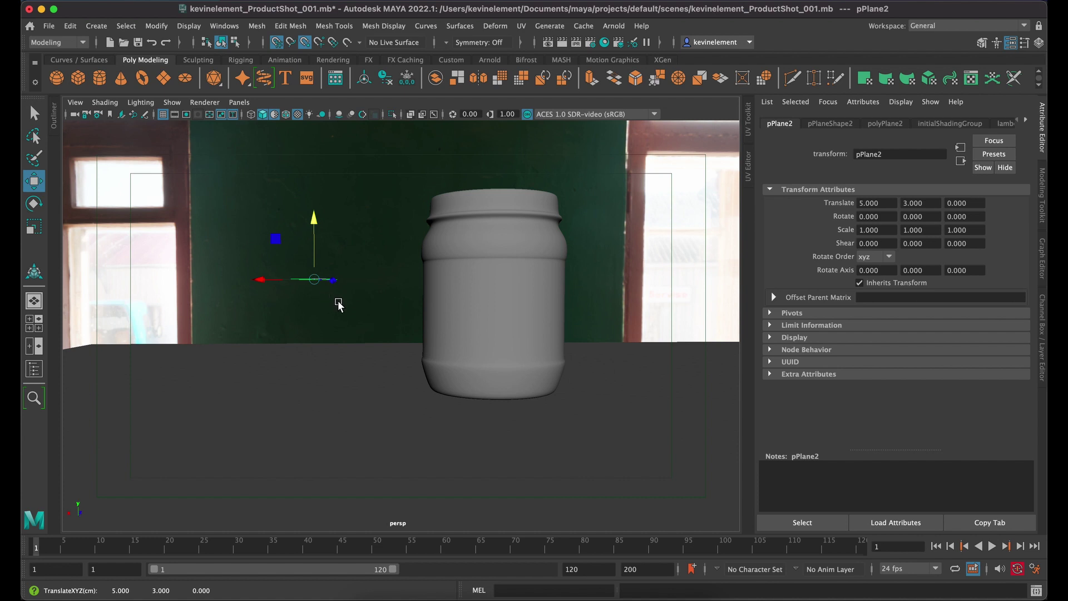
Step: In the top view, scale the new plane into a rectangle of about 1.54 in X and 2.2 in Z
key("space")
key("space")
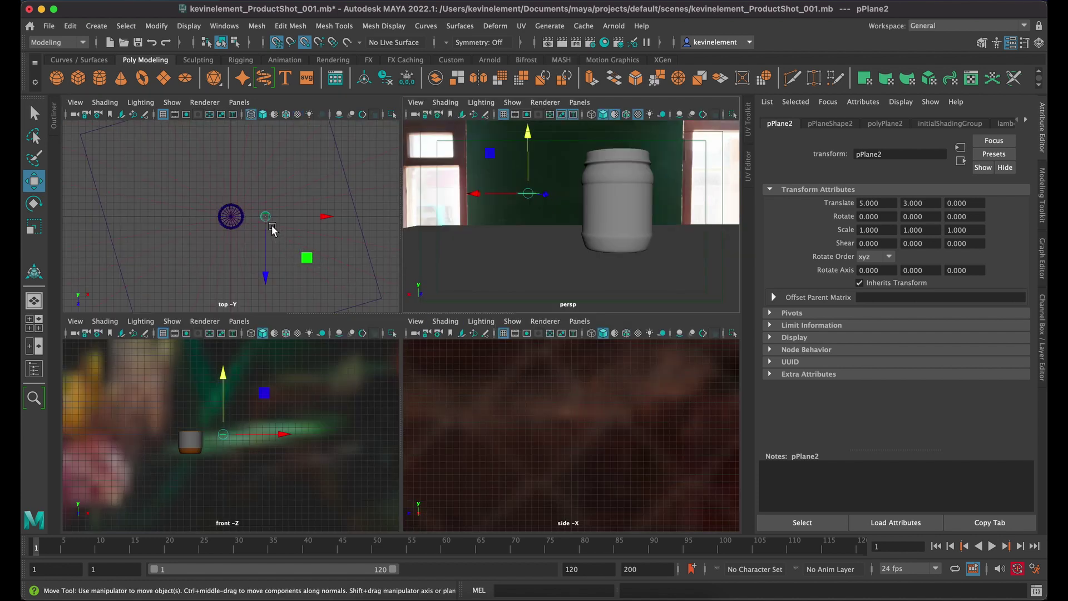
key("space")
scroll(506, 372, "up", 6)
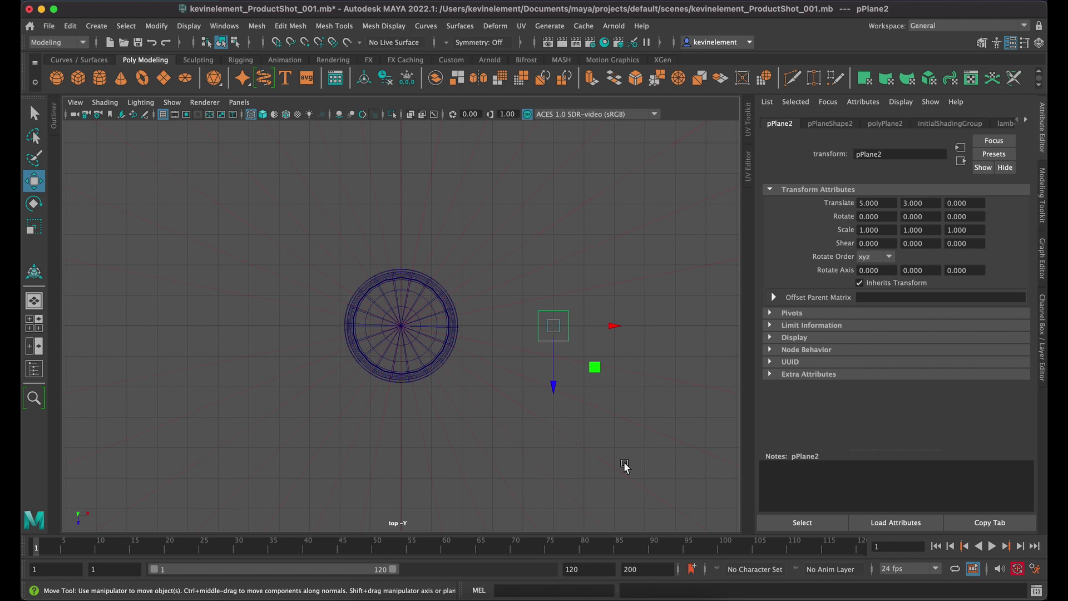
key("r")
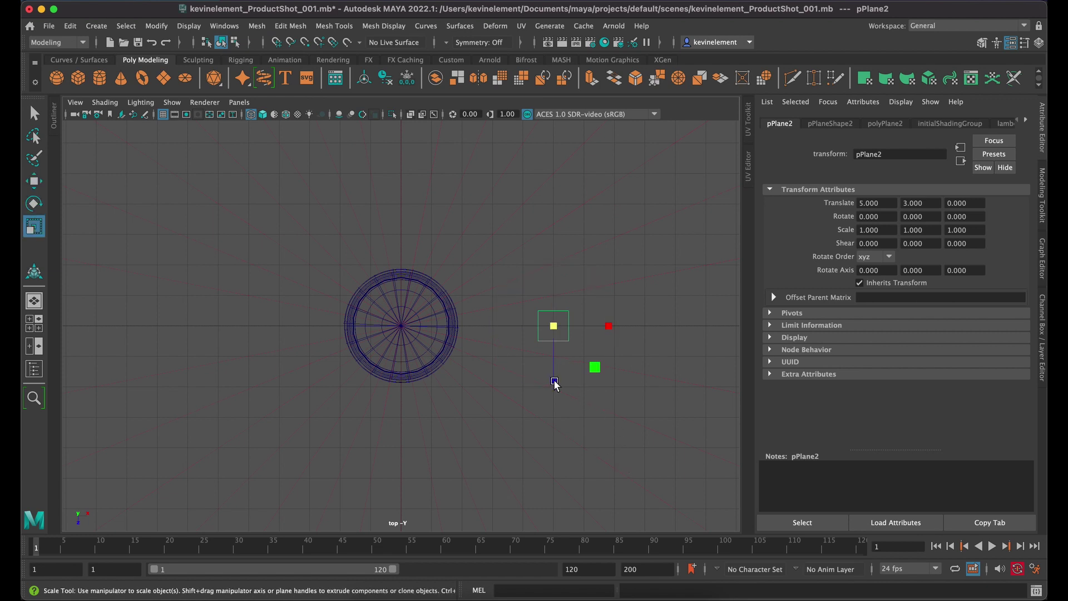
left_click_drag(555, 384, 551, 427)
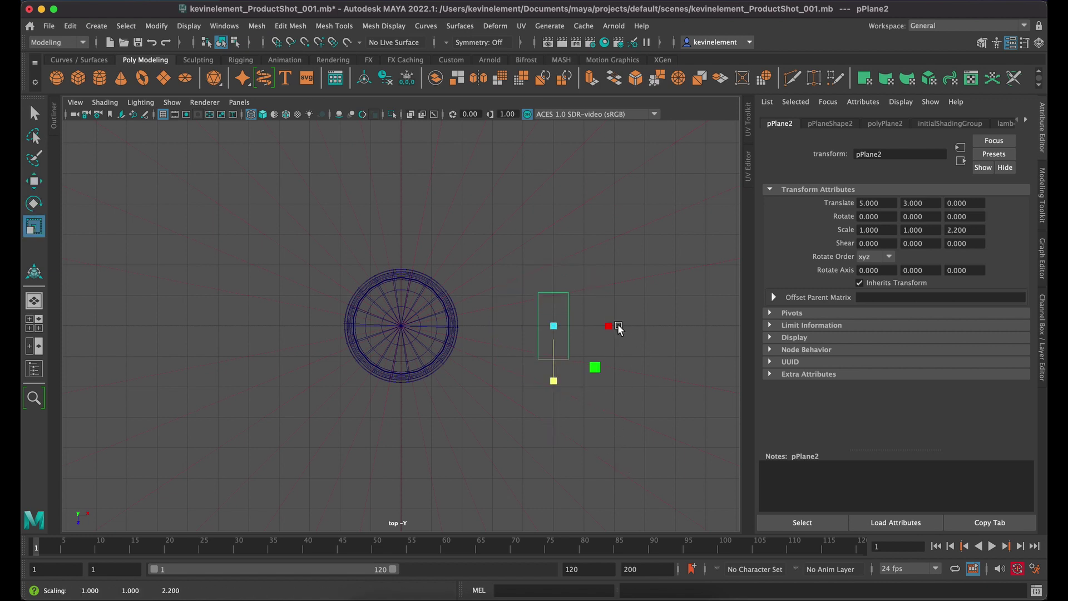
left_click_drag(618, 326, 639, 334)
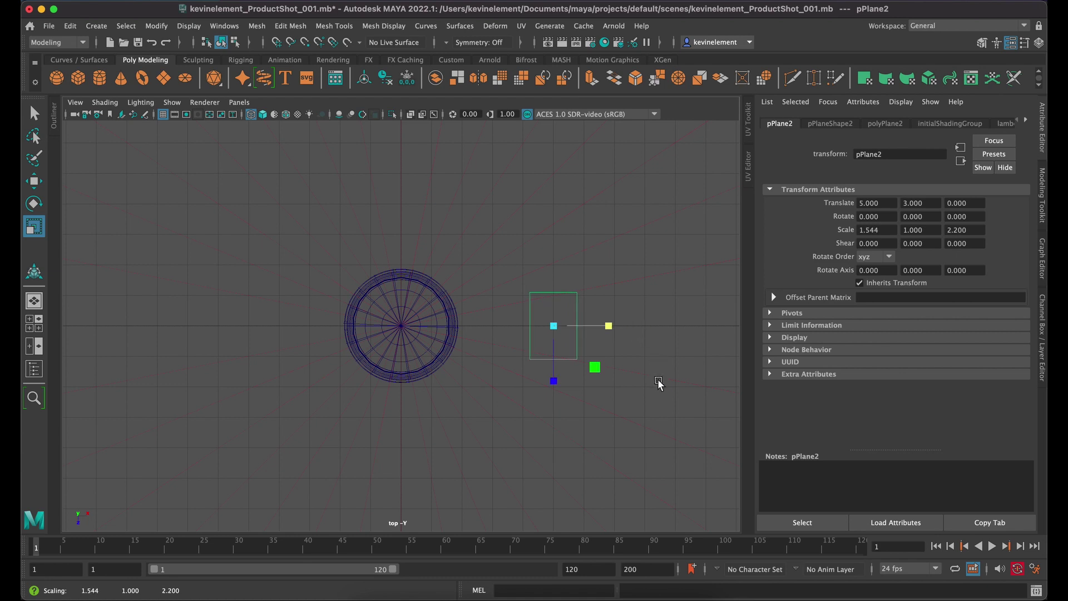
Step: Use the default material in the front view, hide the sky dome light and show the Outliner
key("space")
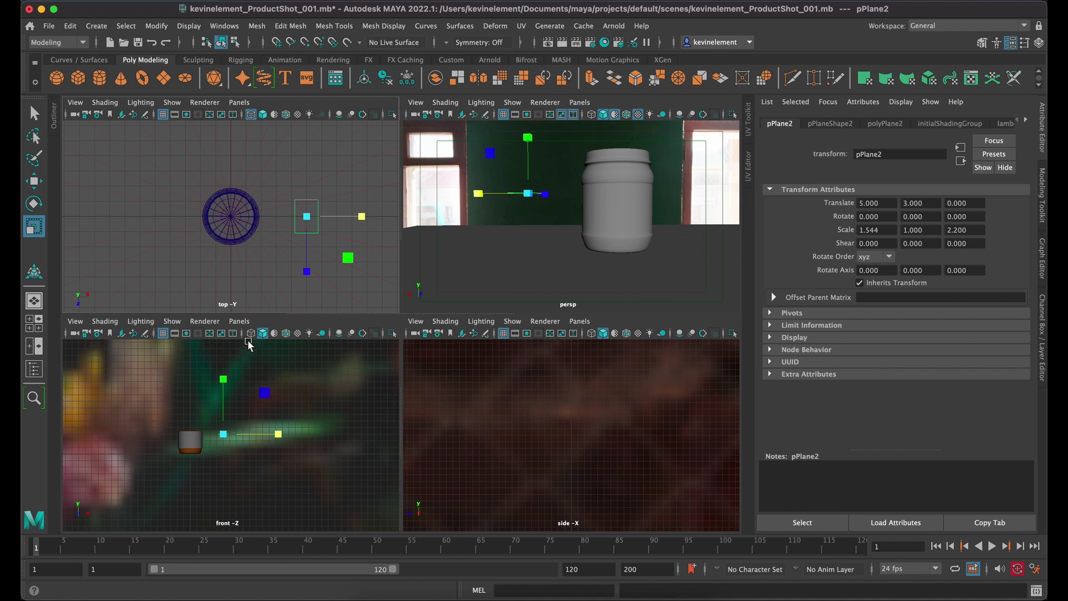
left_click(276, 333)
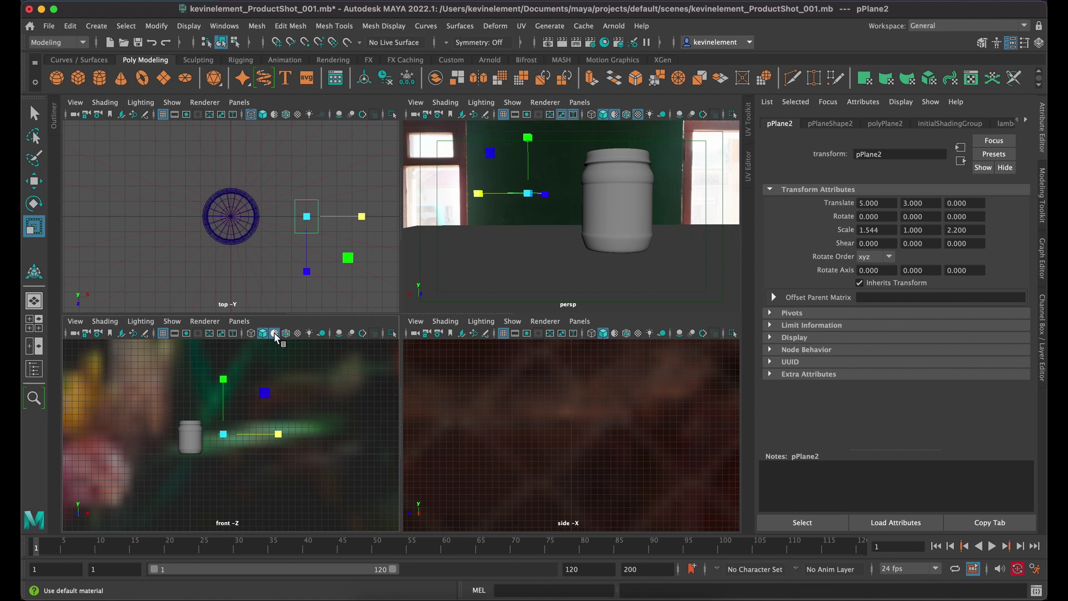
left_click(275, 334)
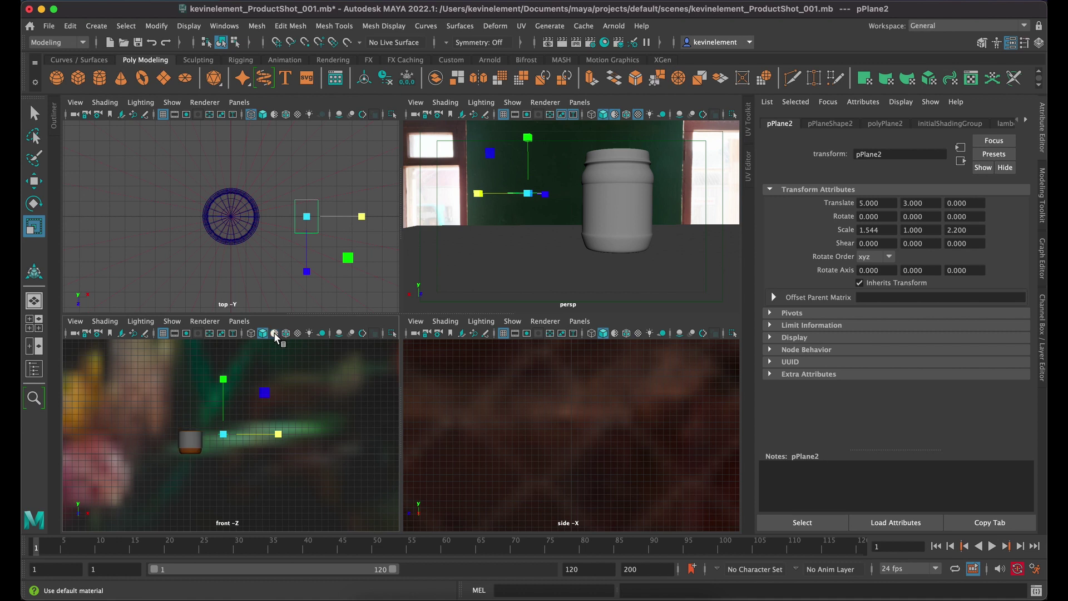
left_click(274, 332)
left_click(245, 378)
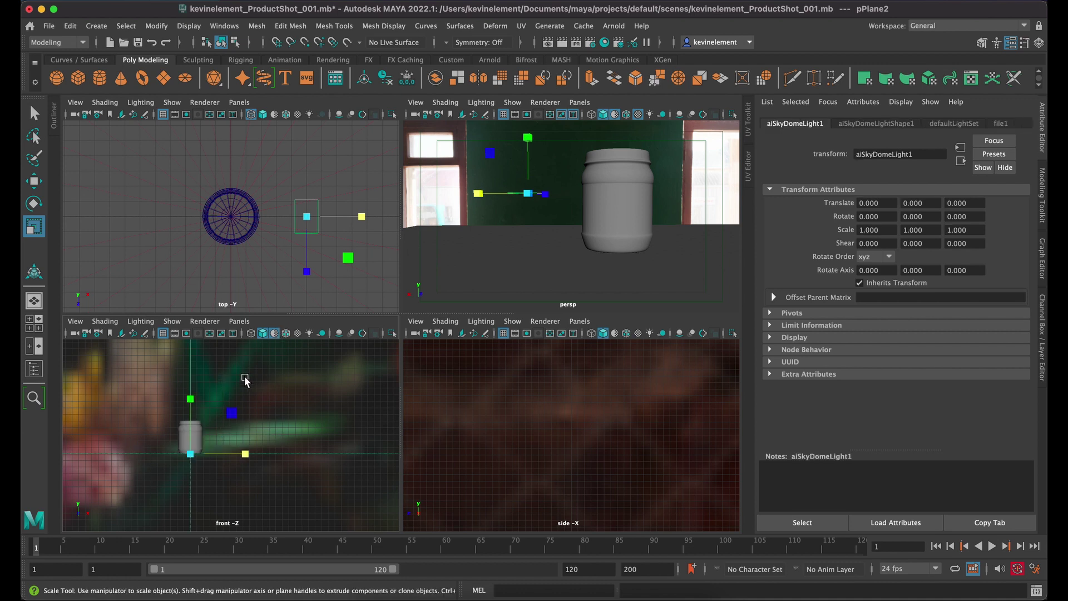
key("h")
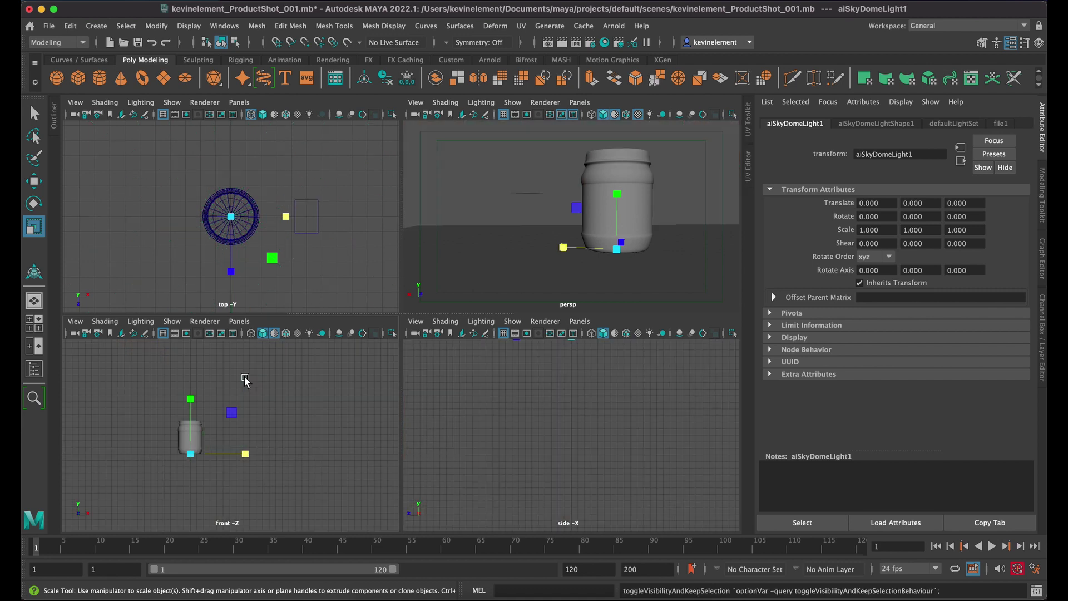
left_click(52, 115)
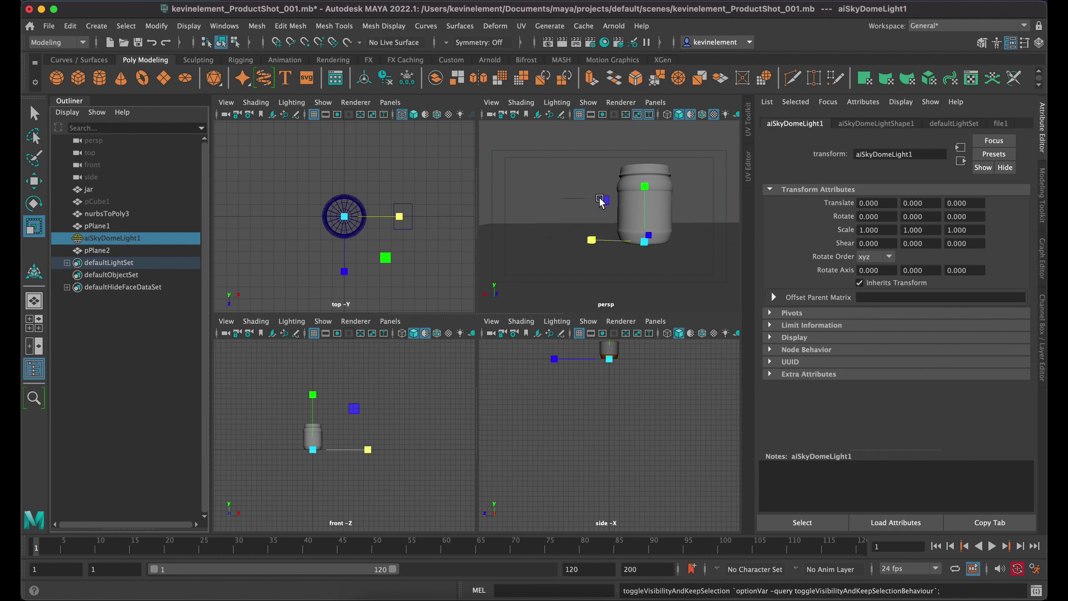
Step: Select the small plane beside the jar and enlarge it to about 2.37 in X and 3.42 in Z
left_click(413, 211)
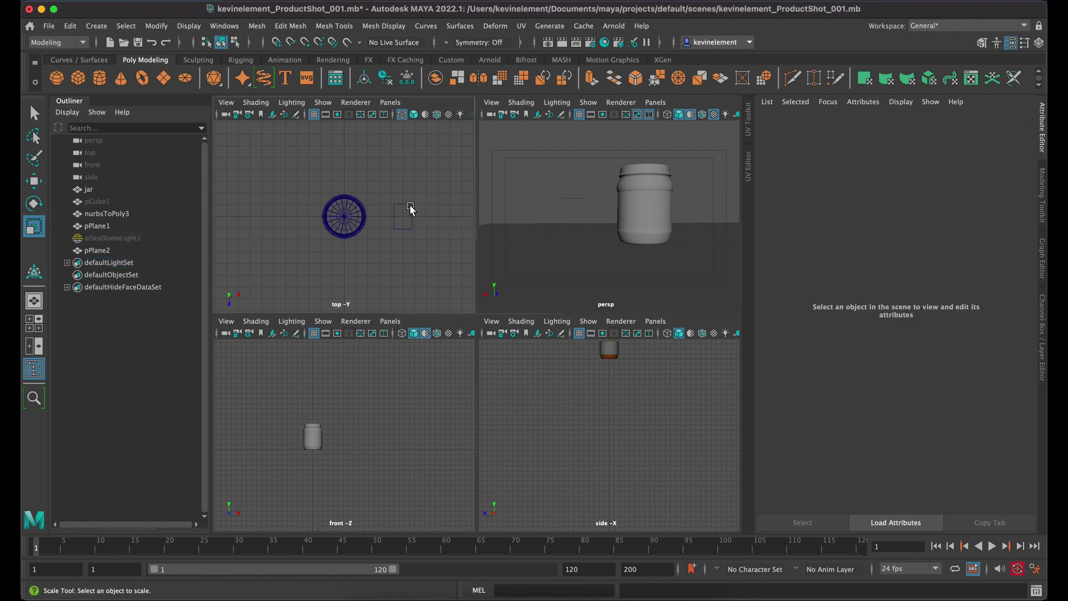
left_click(404, 207)
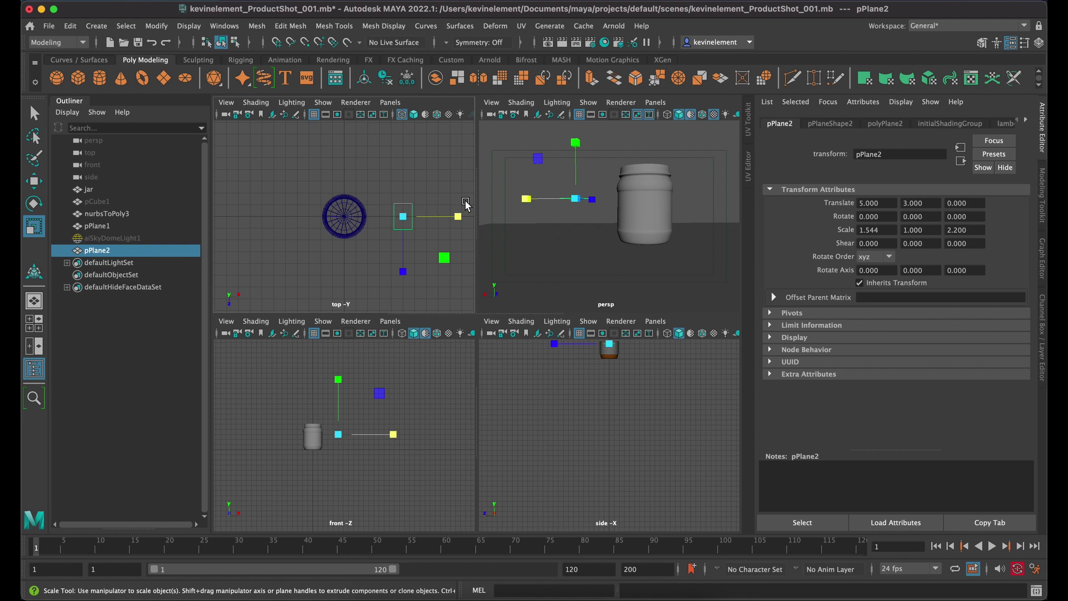
scroll(466, 205, "up", 3)
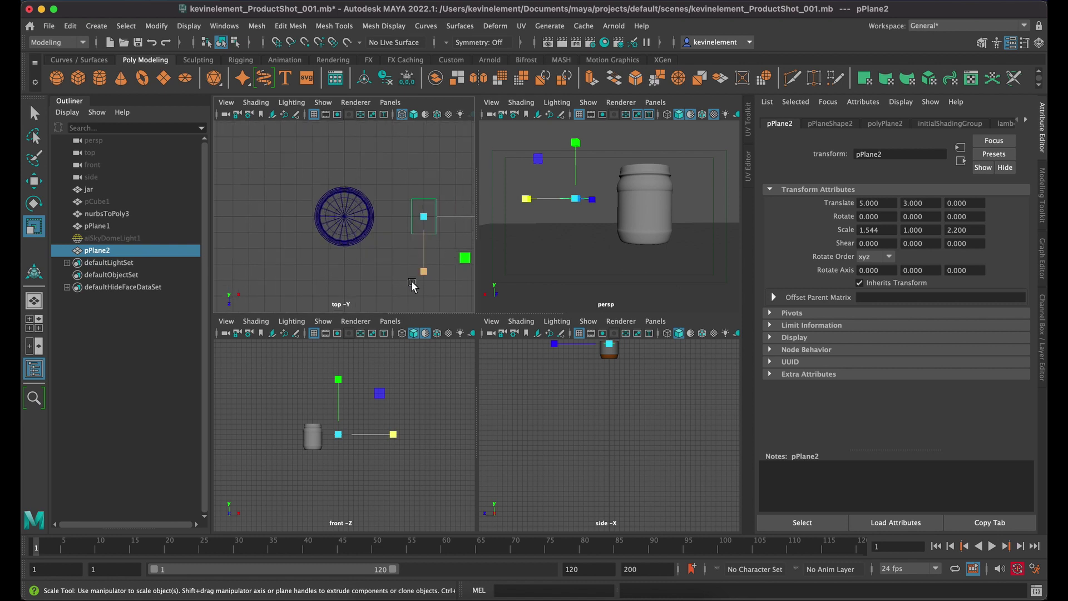
left_click_drag(424, 272, 421, 311)
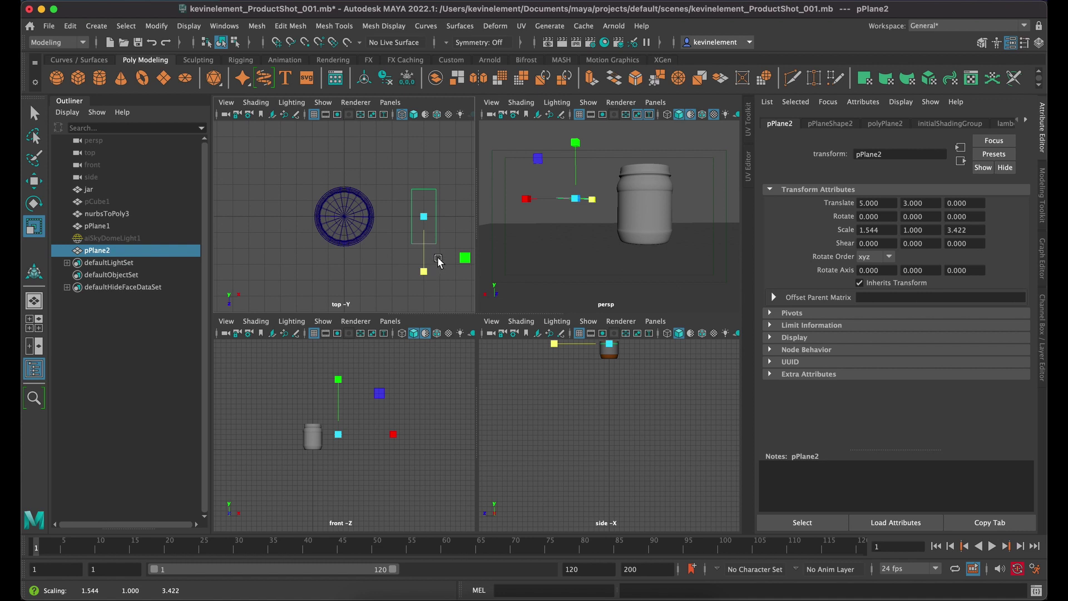
middle_click_drag(439, 261, 404, 259, "alt")
left_click_drag(445, 213, 472, 218)
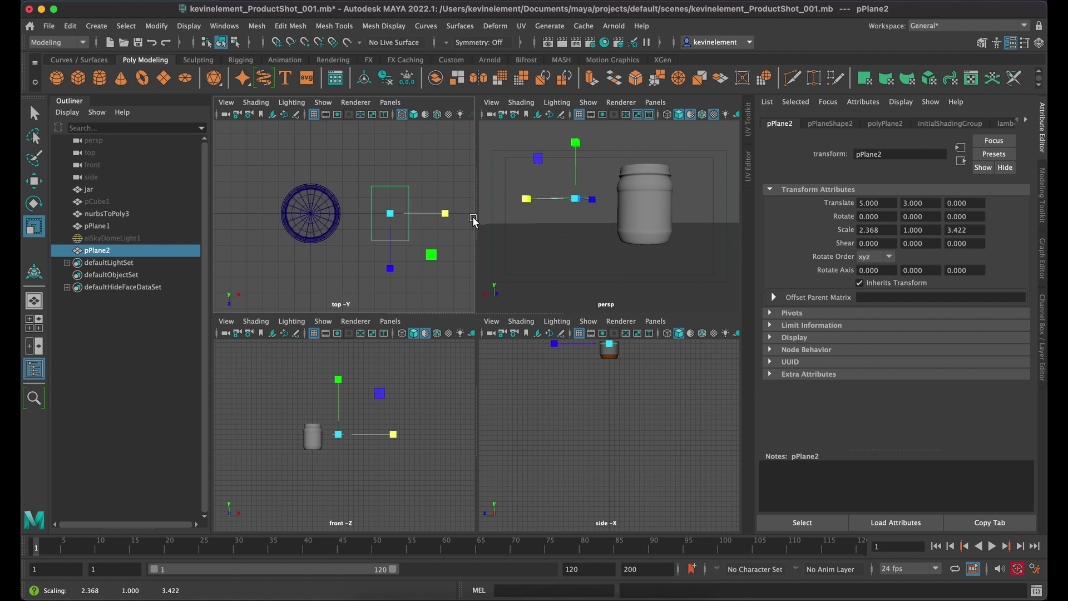
Step: Raise the small plane to about 5.7 in Y and move it farther from the jar to about 8.0 in X
scroll(356, 399, "up", 1)
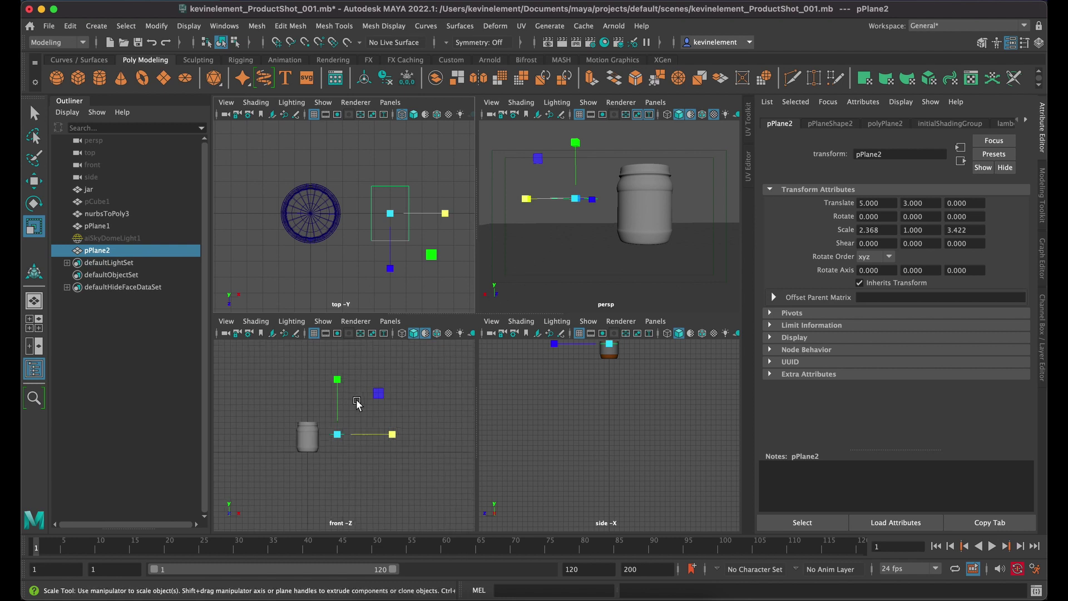
scroll(356, 399, "up", 2)
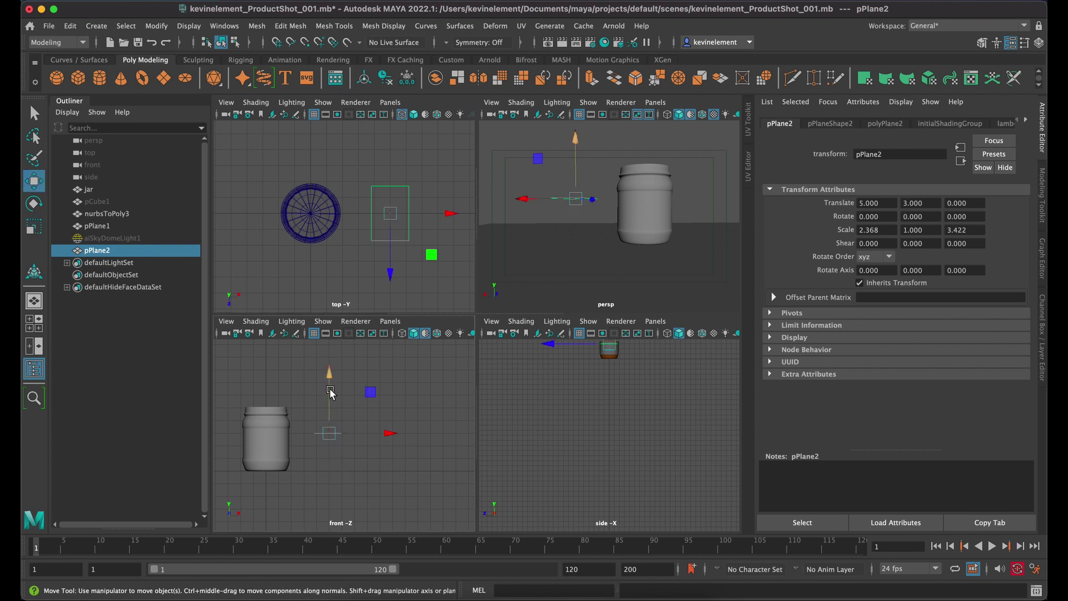
key("e")
key("w")
left_click_drag(330, 377, 330, 348)
key("r")
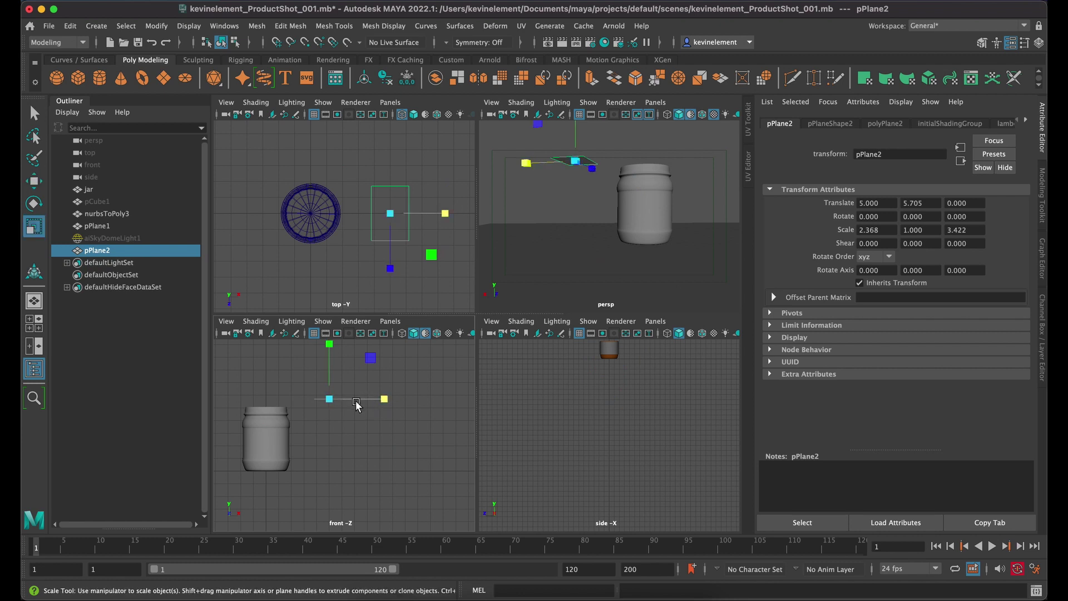
key("w")
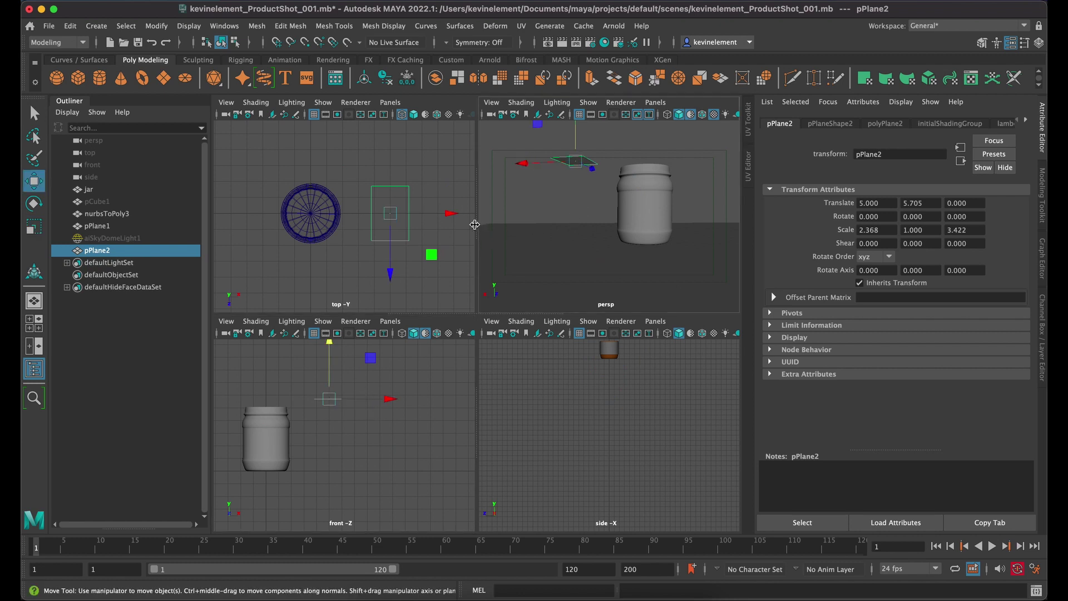
left_click_drag(451, 213, 495, 228)
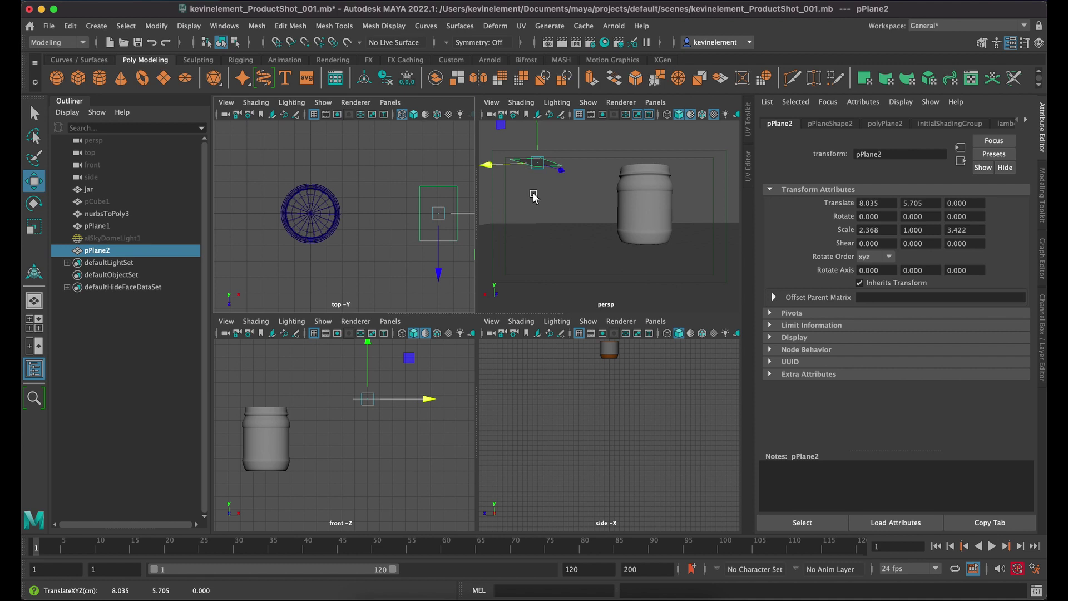
Step: Convert the small plane beside the jar into an Arnold mesh light
scroll(533, 196, "down", 2)
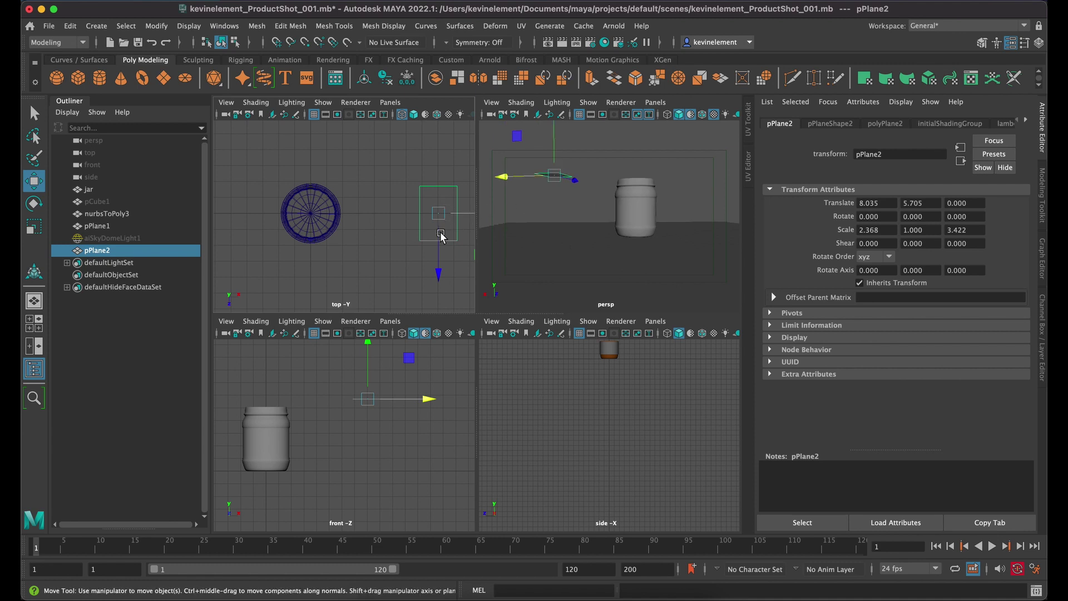
scroll(372, 353, "down", 1)
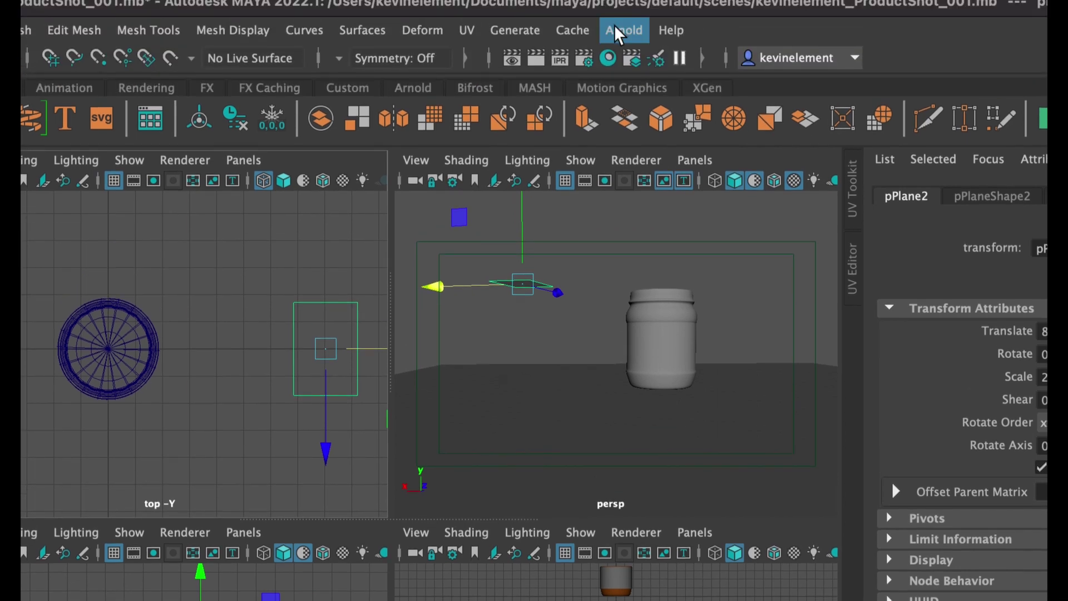
left_click(615, 25)
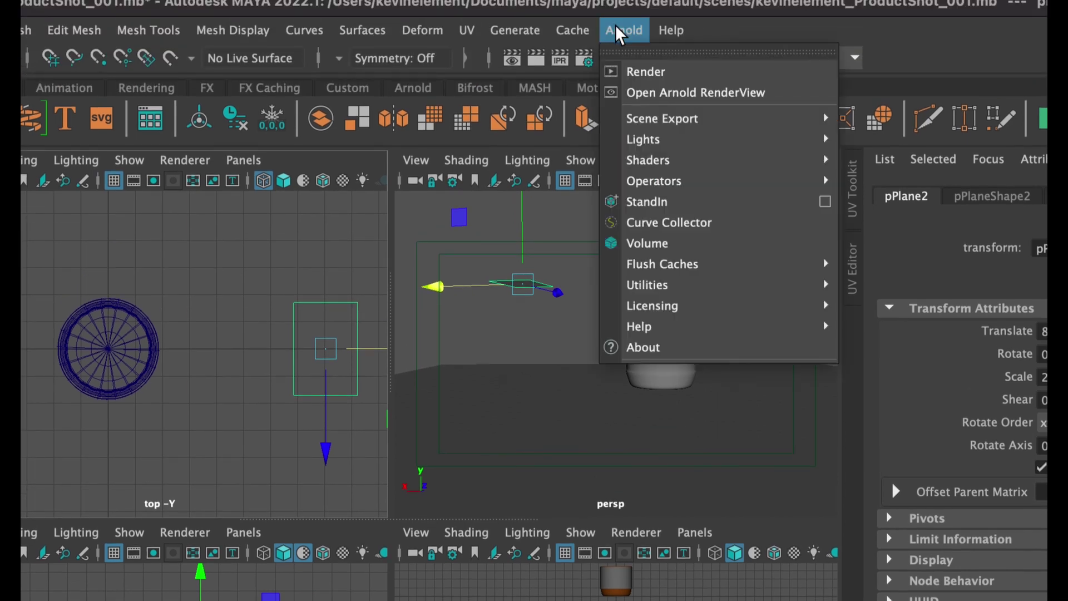
mouse_move(647, 143)
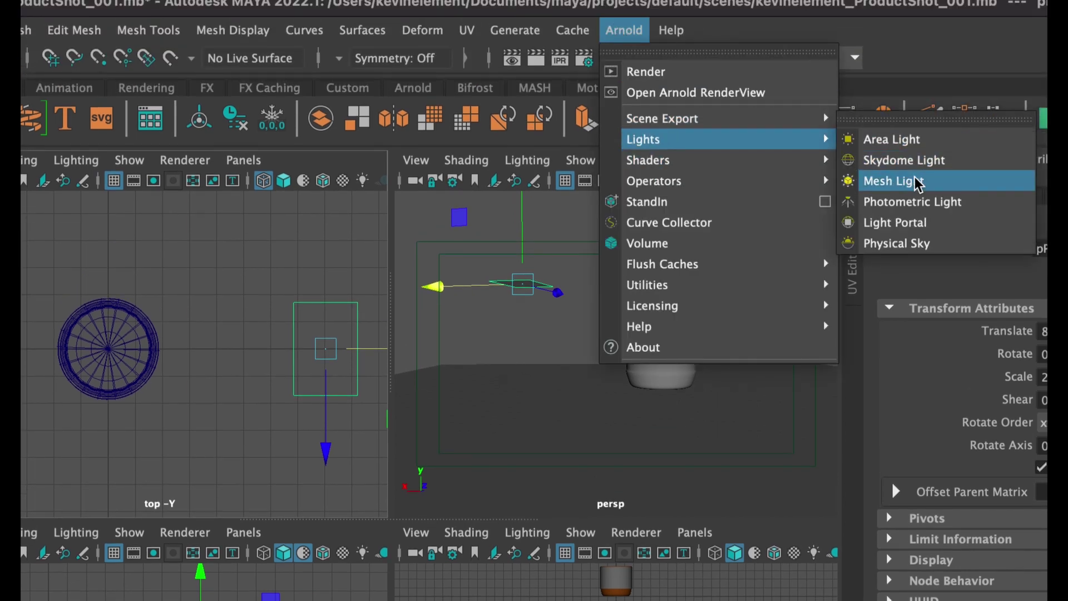
left_click(945, 183)
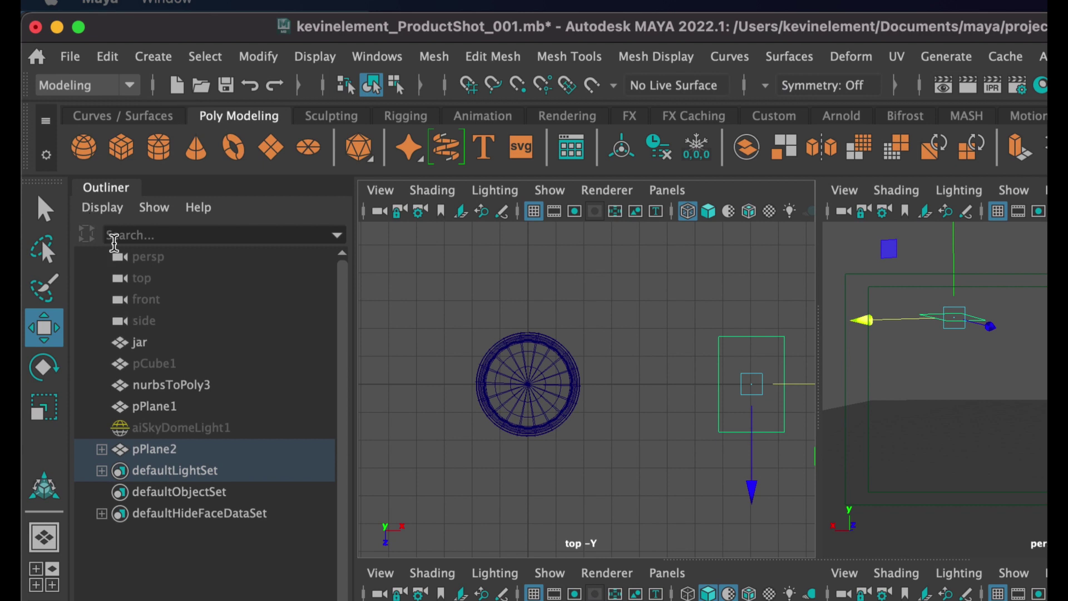
Step: Expand pPlane2 in the Outliner, select its mesh light and set the intensity to 100
left_click(379, 62)
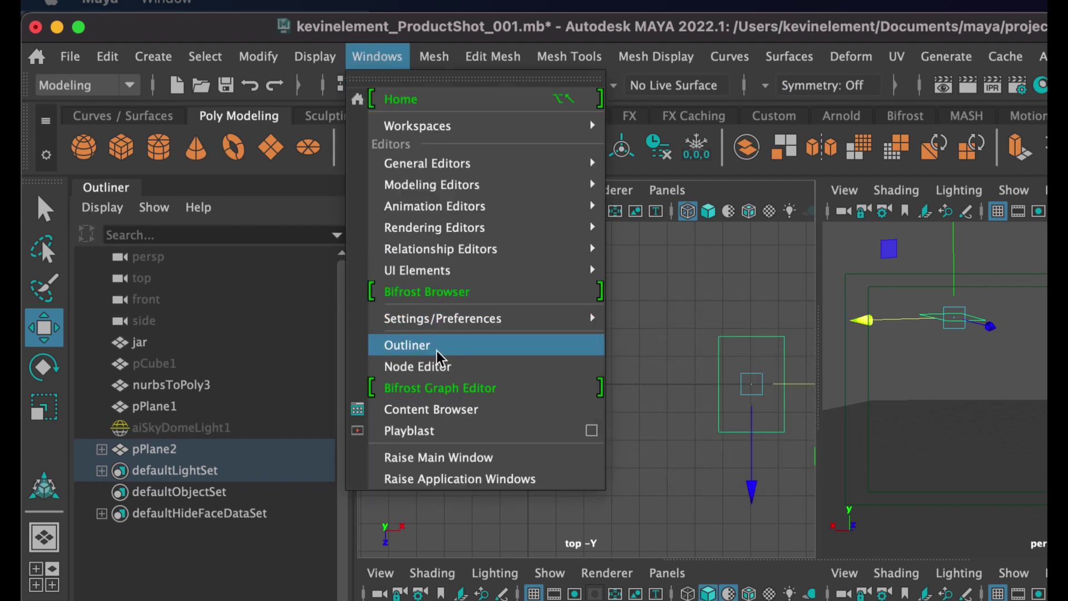
left_click(167, 543)
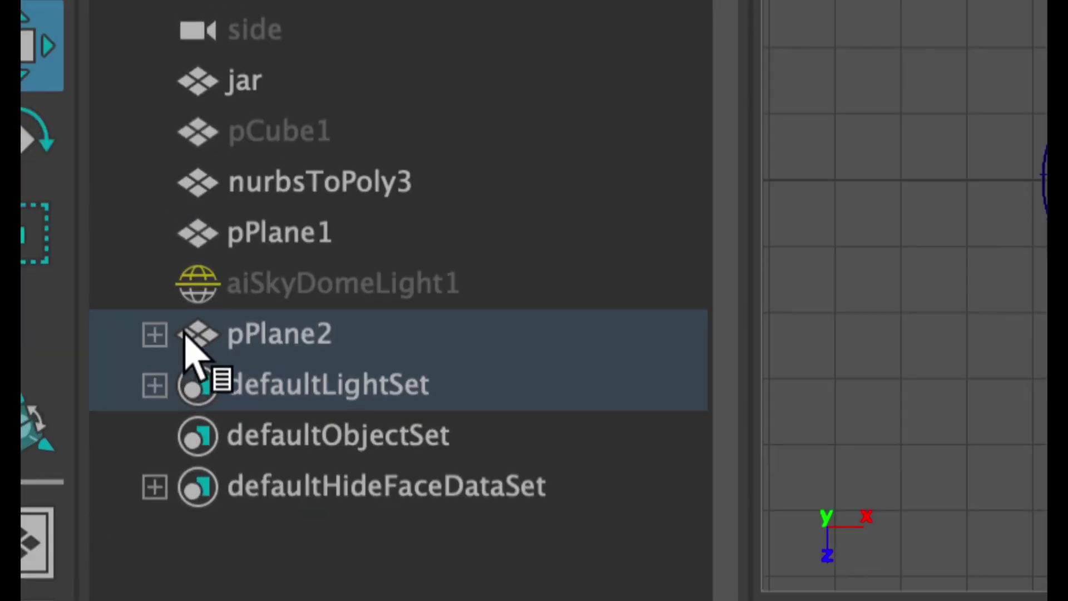
left_click(122, 405)
left_click(154, 334)
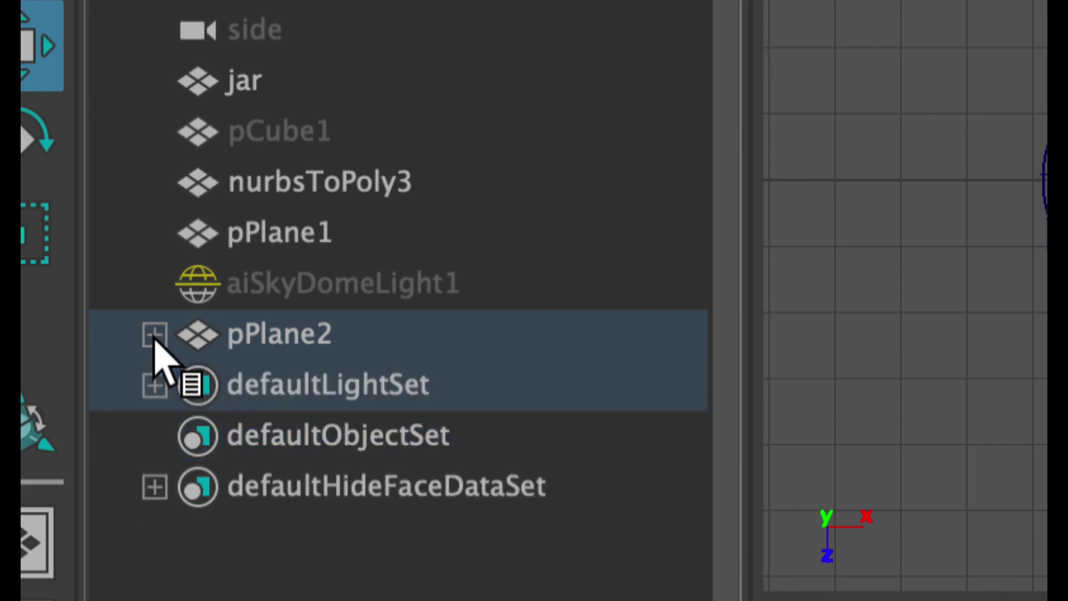
left_click(156, 334)
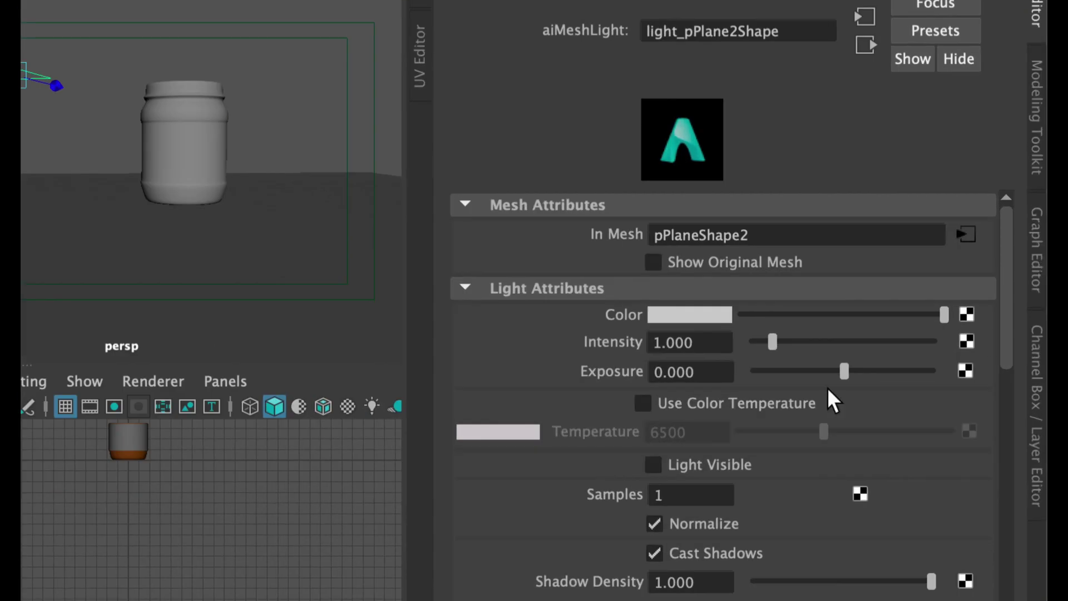
left_click(706, 347)
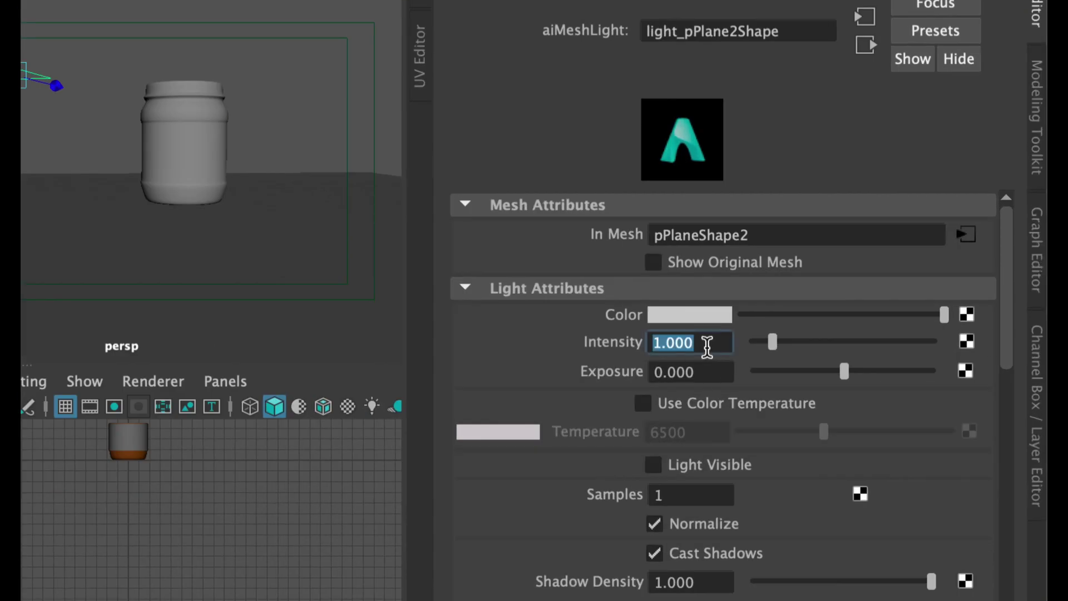
type("1")
key("Return")
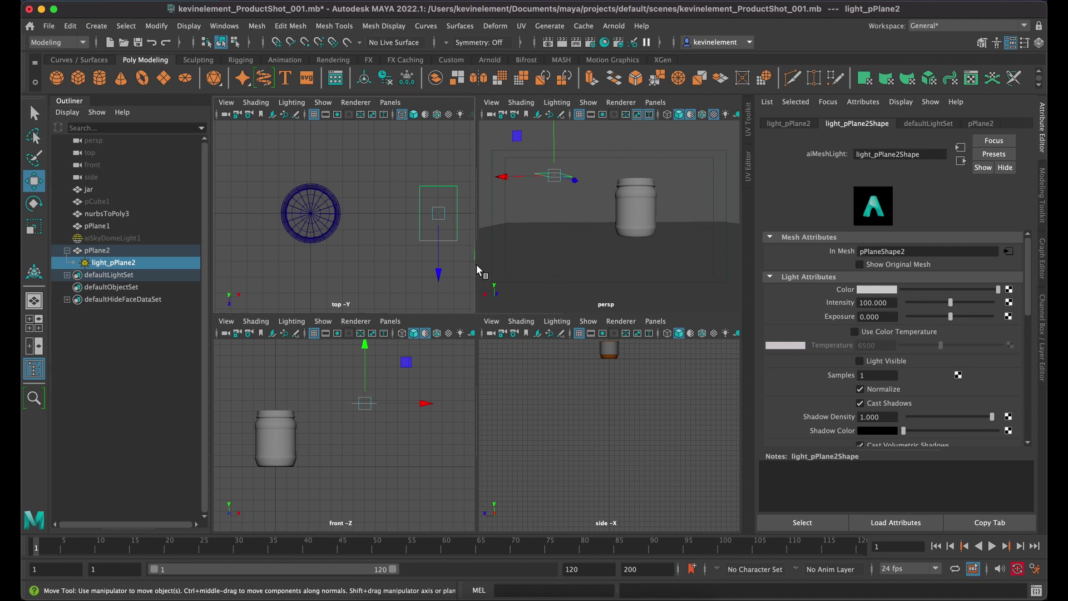
Step: Frame the mesh light in the front, side and top views, with the jar visible in each
key("space")
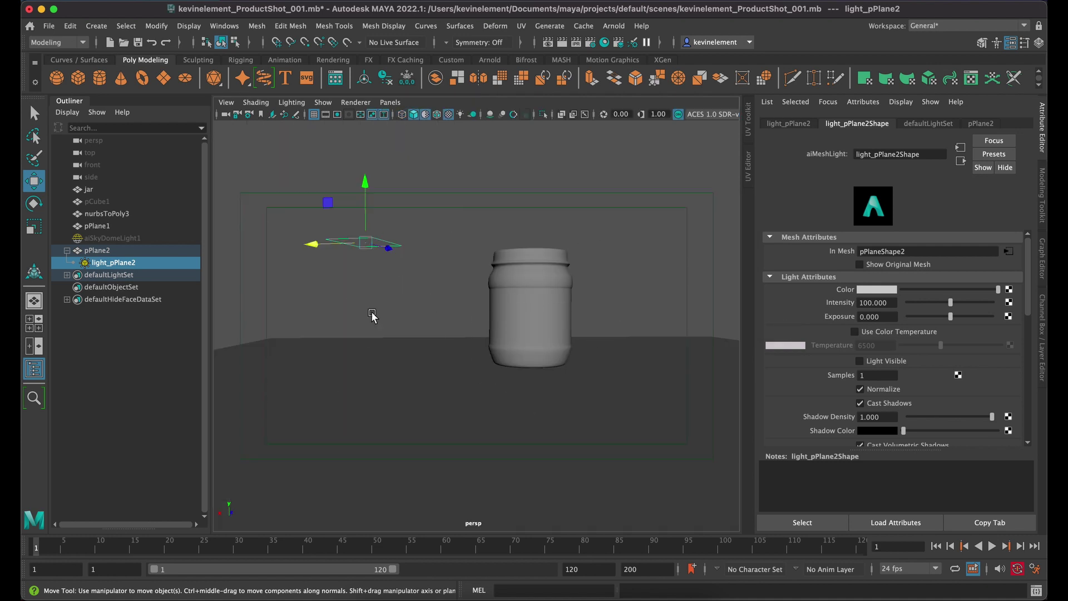
key("space")
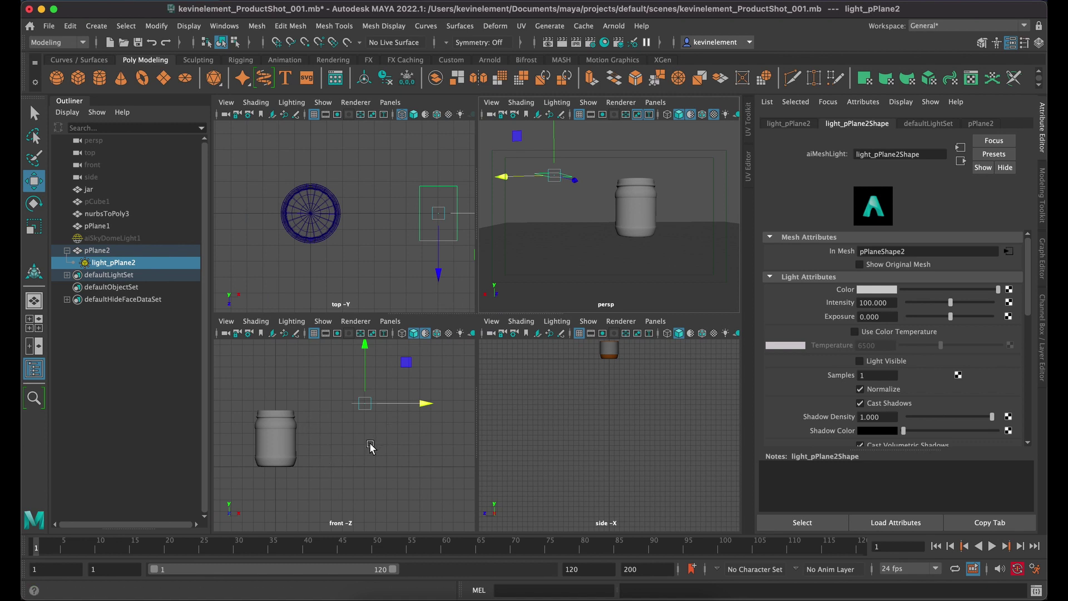
key("f")
scroll(349, 436, "down", 5)
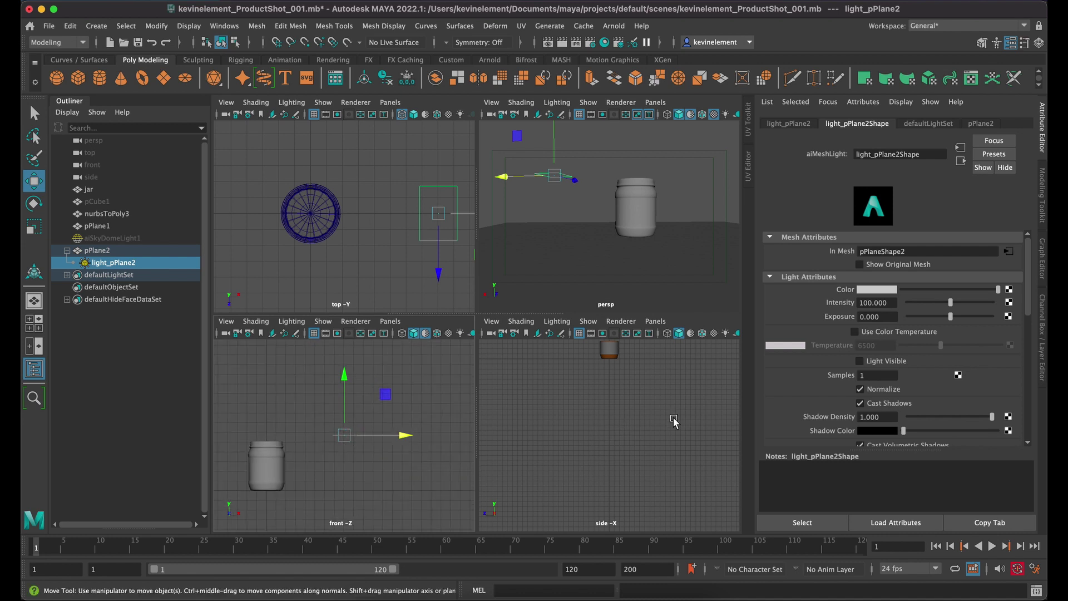
left_click(616, 404)
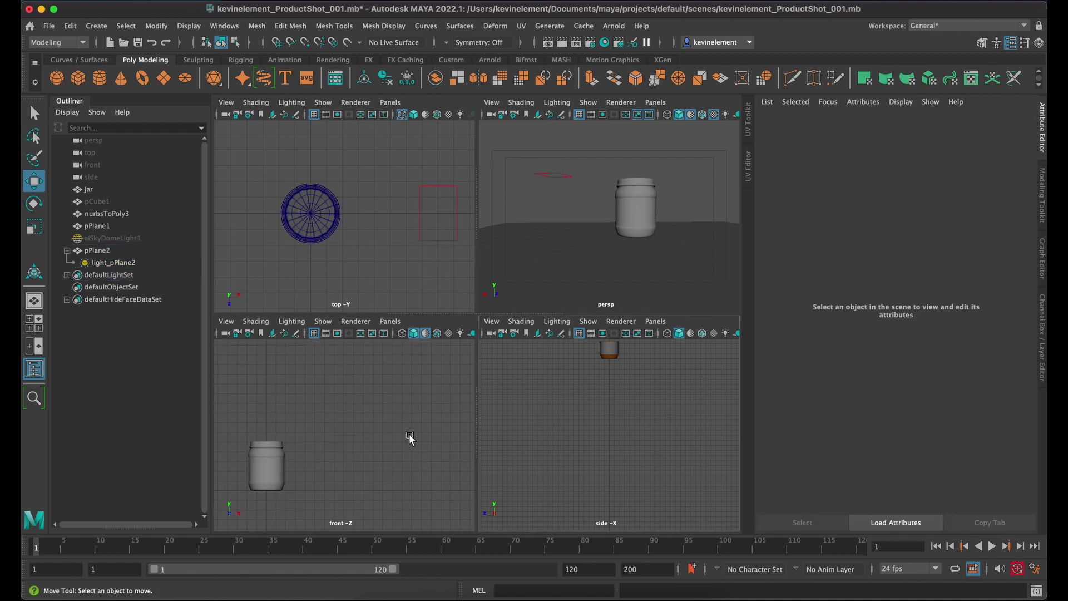
left_click_drag(362, 424, 331, 439)
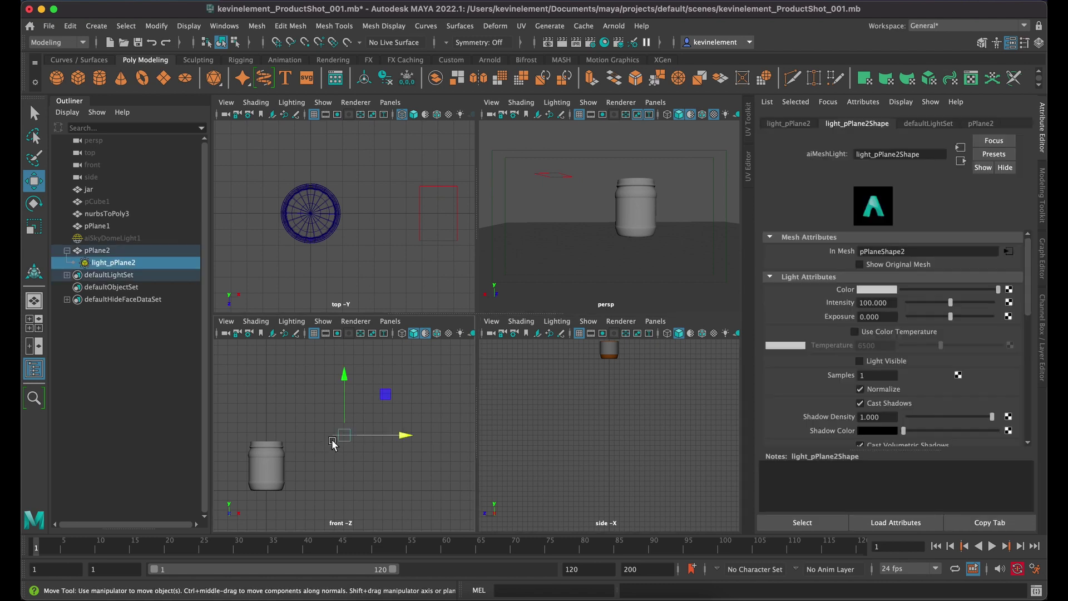
key("f")
key("f")
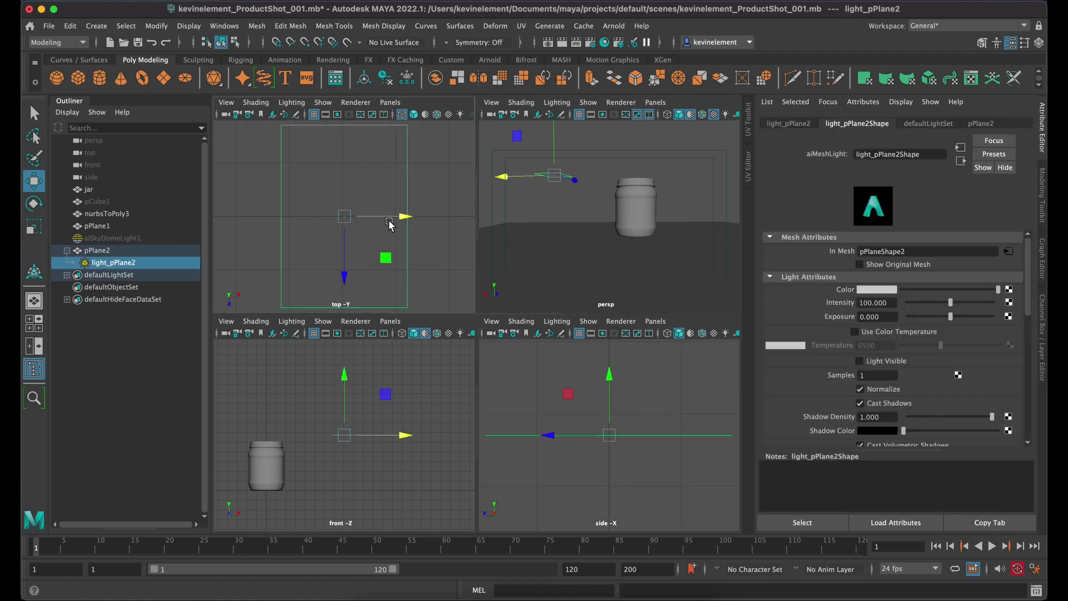
scroll(633, 408, "down", 5)
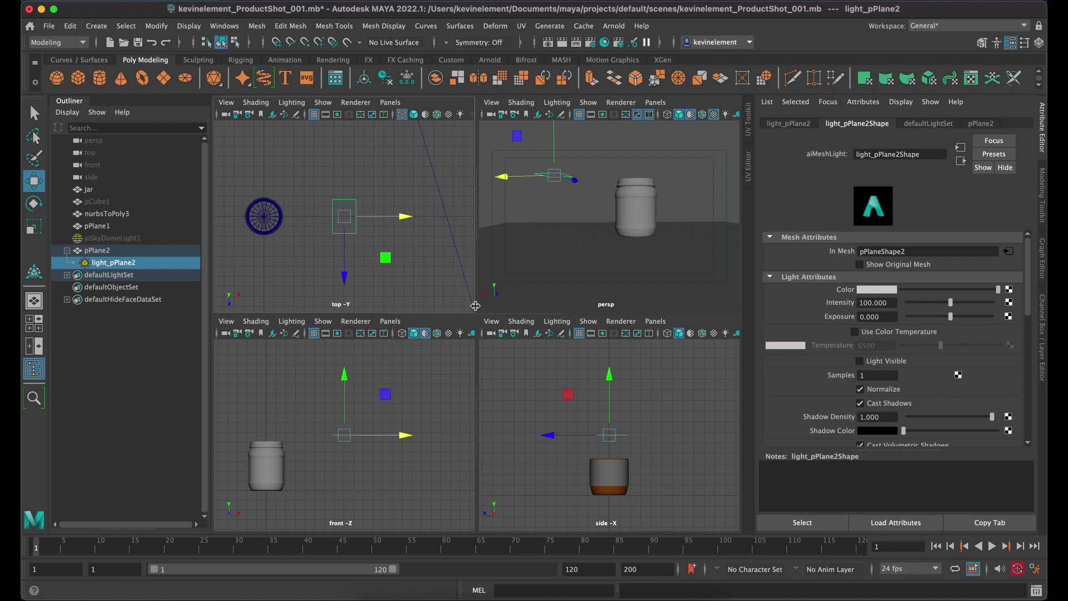
Step: Resize the viewports to give the top view more width and the front and side views more height, and save the scene
left_click_drag(477, 273, 553, 277)
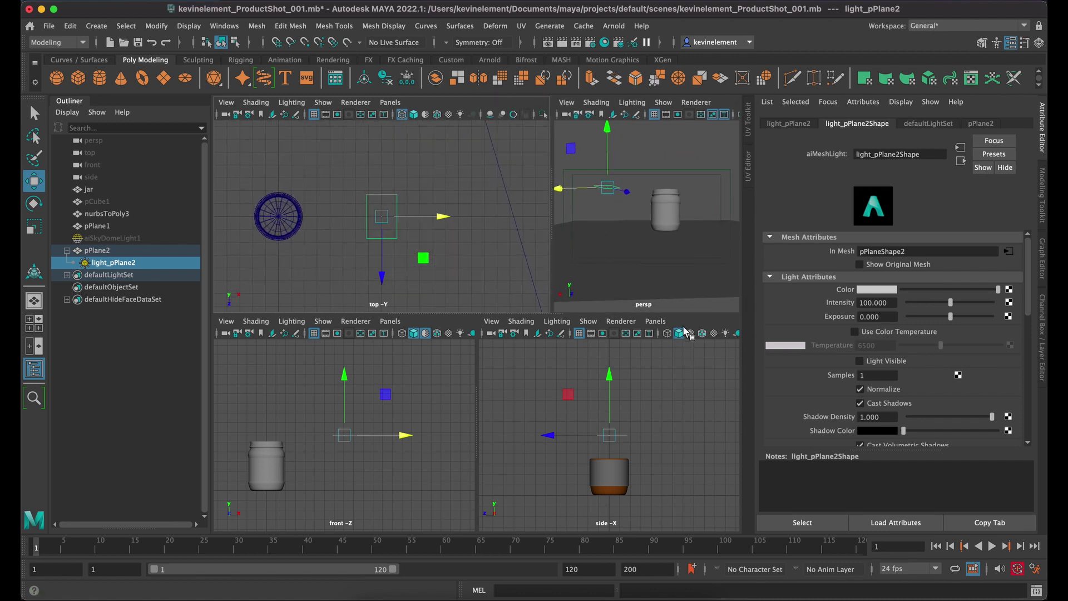
left_click_drag(683, 294, 675, 246)
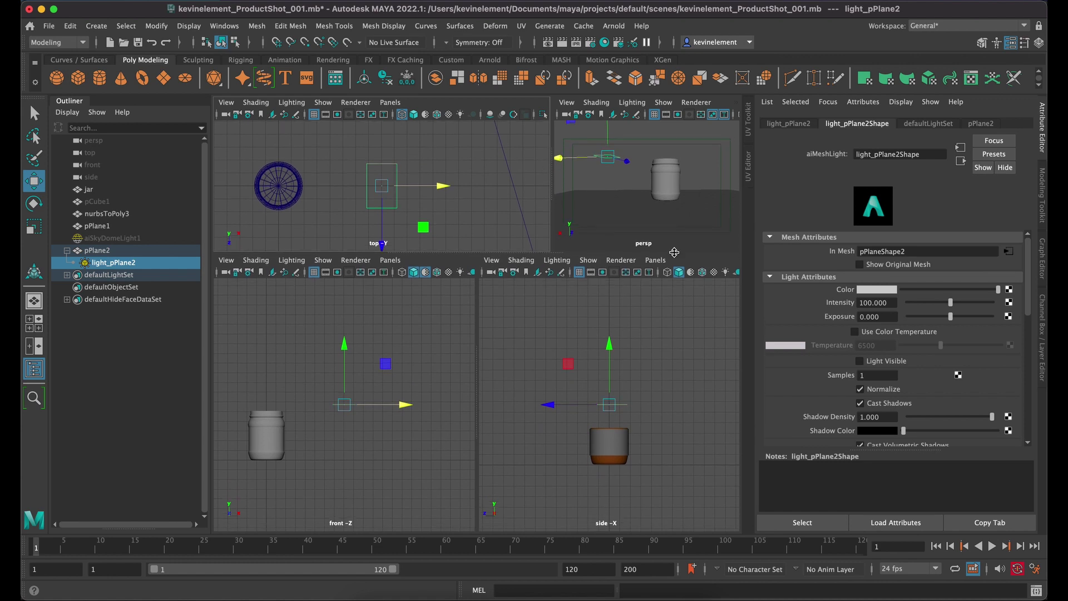
left_click(47, 26)
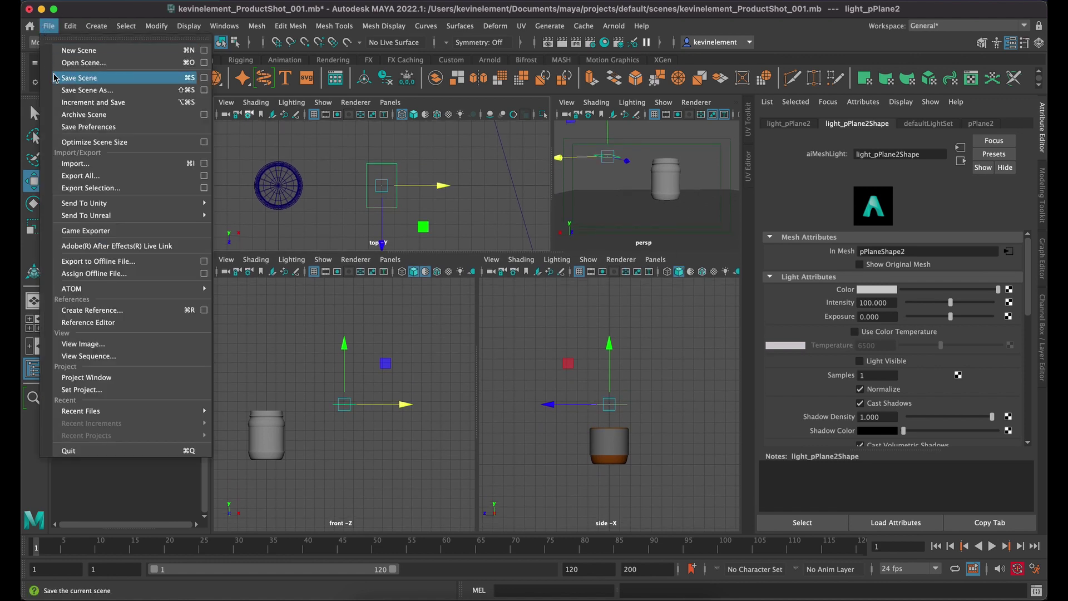
left_click(70, 80)
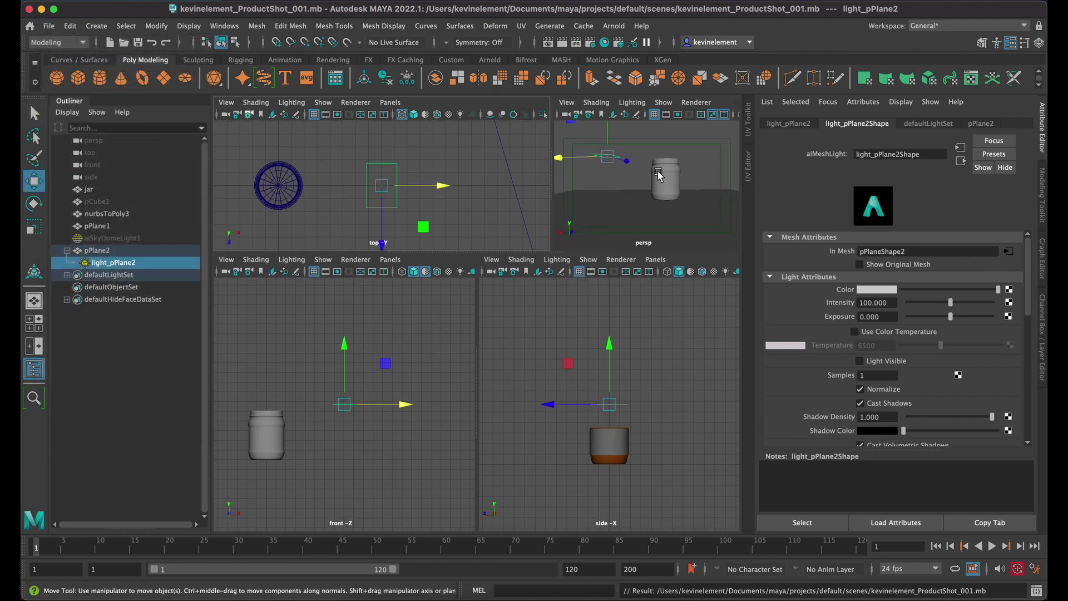
Step: Switch the perspective view to the Arnold renderer and dock its options in a short area beneath the Outliner
left_click(696, 103)
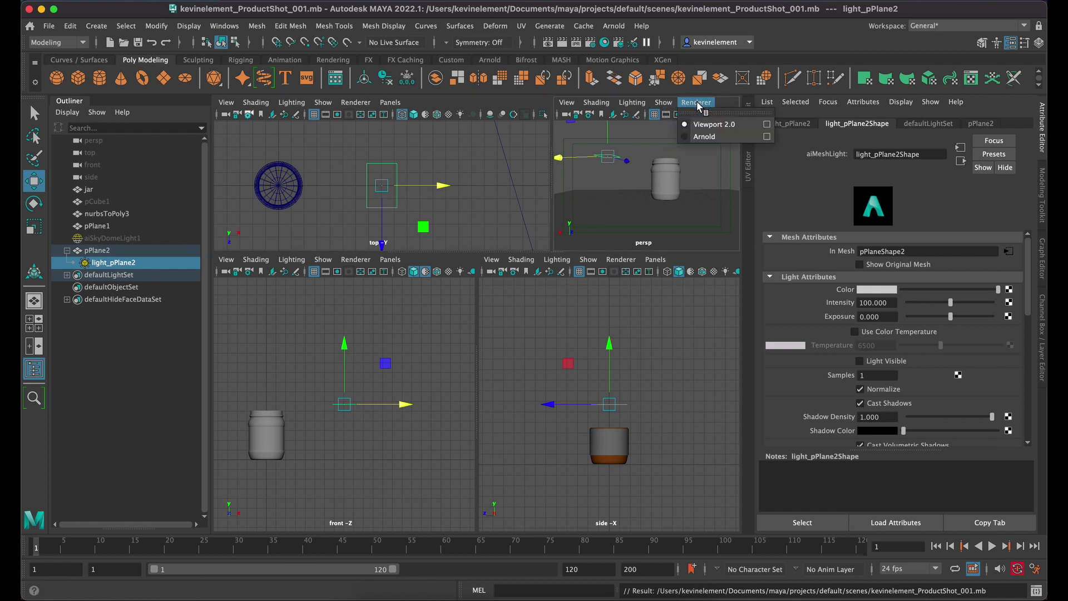
left_click(704, 137)
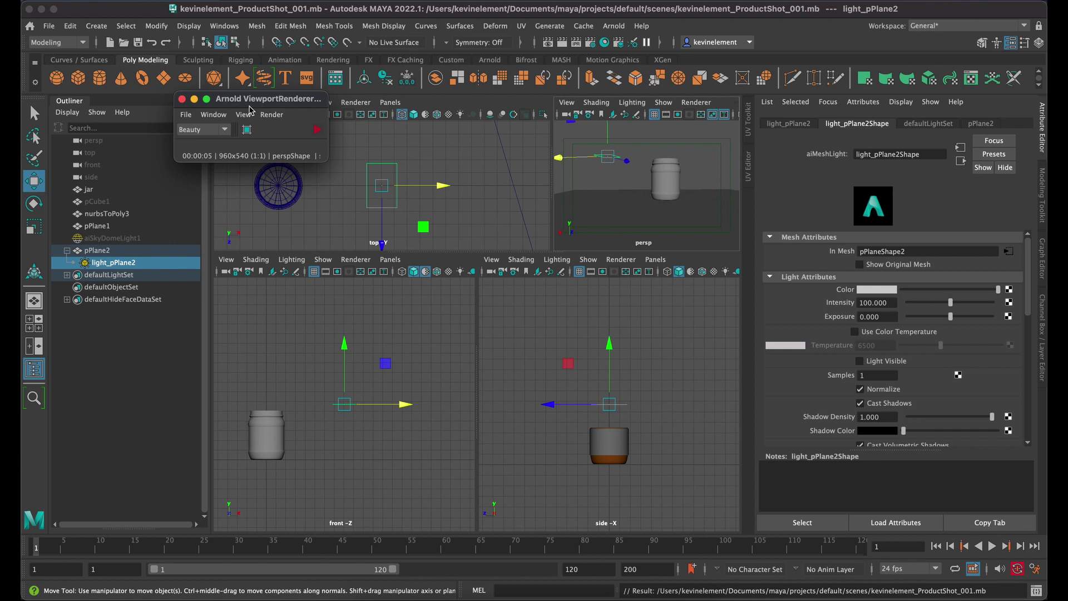
left_click_drag(269, 109, 131, 529)
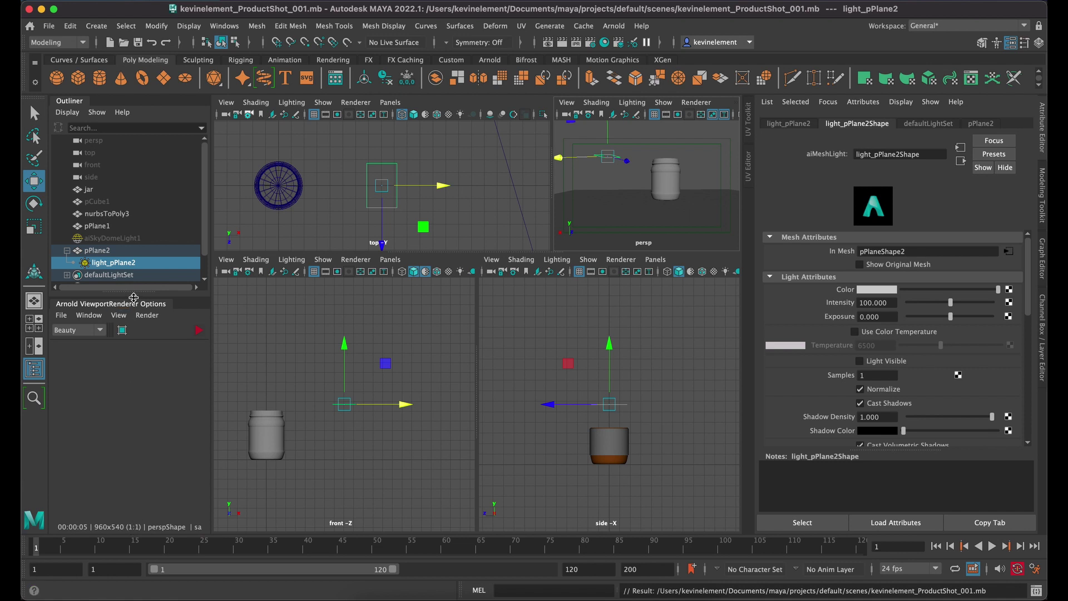
left_click_drag(133, 297, 121, 483)
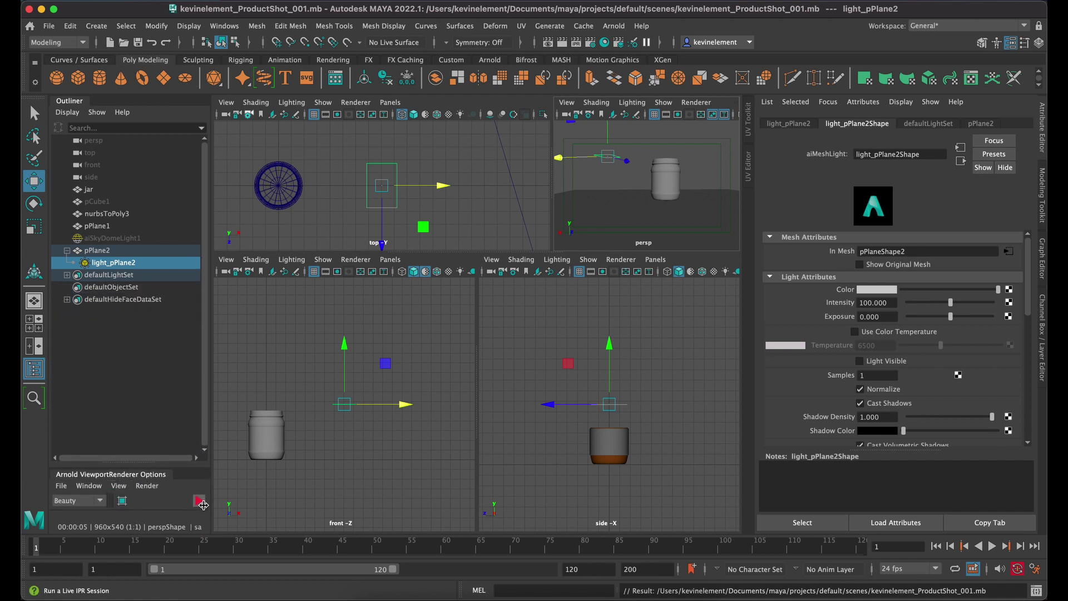
Step: Start a live Arnold IPR render in the perspective view
left_click(696, 102)
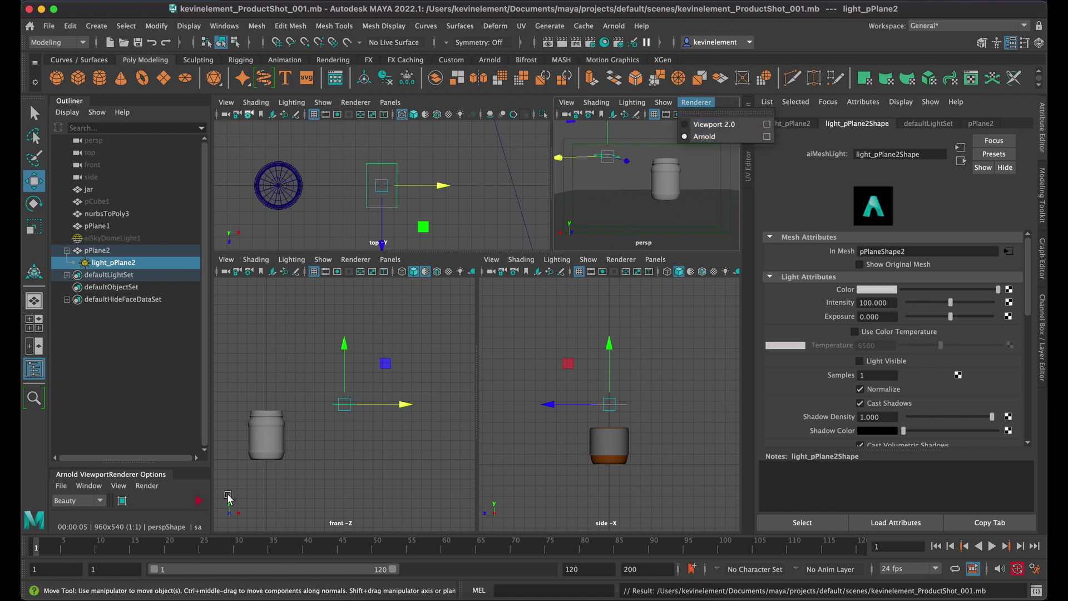
left_click(200, 502)
left_click(199, 500)
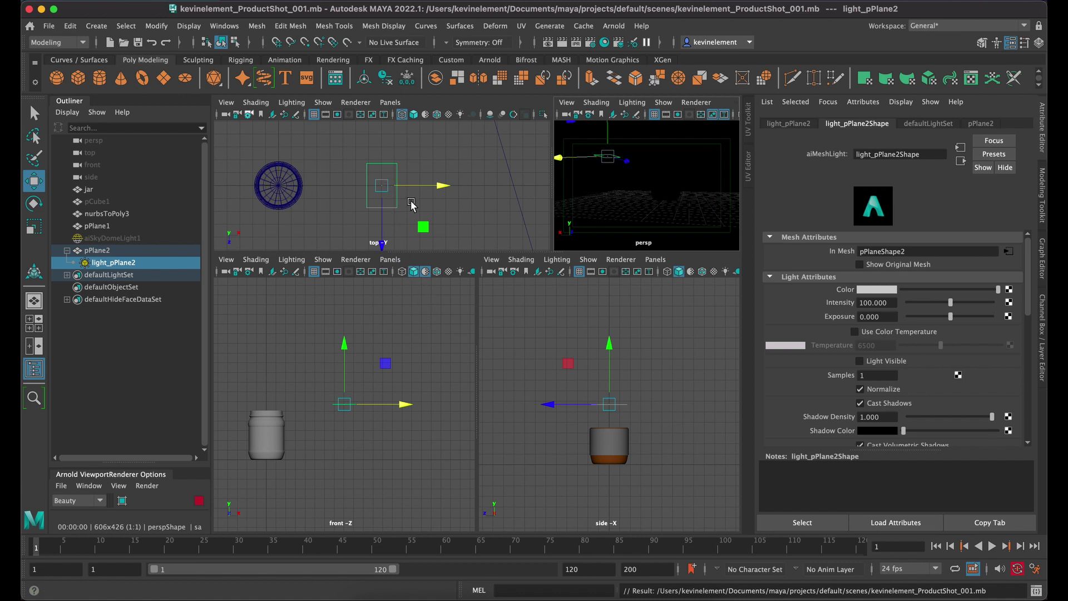
Step: Rotate the mesh light to about 202 degrees in Z so it faces down, and move it in front of the jar
key("r")
key("e")
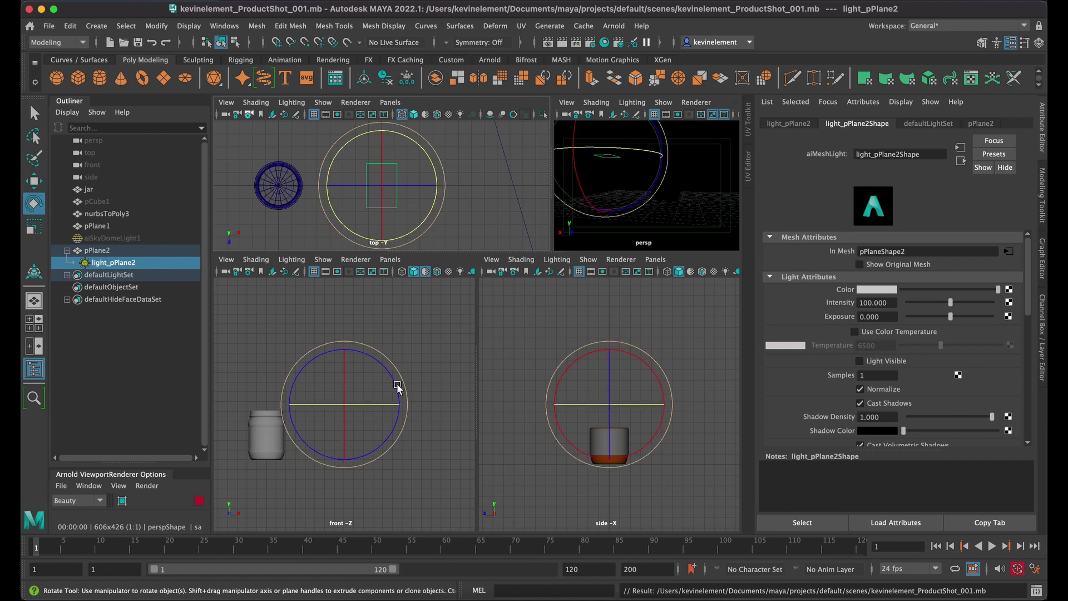
left_click_drag(397, 385, 322, 334)
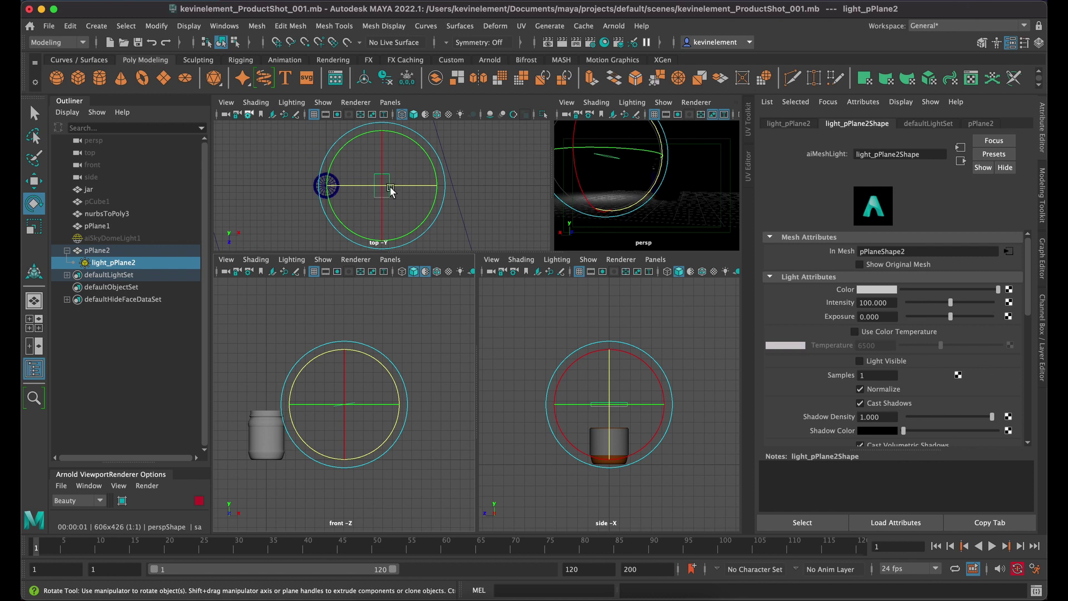
key("w")
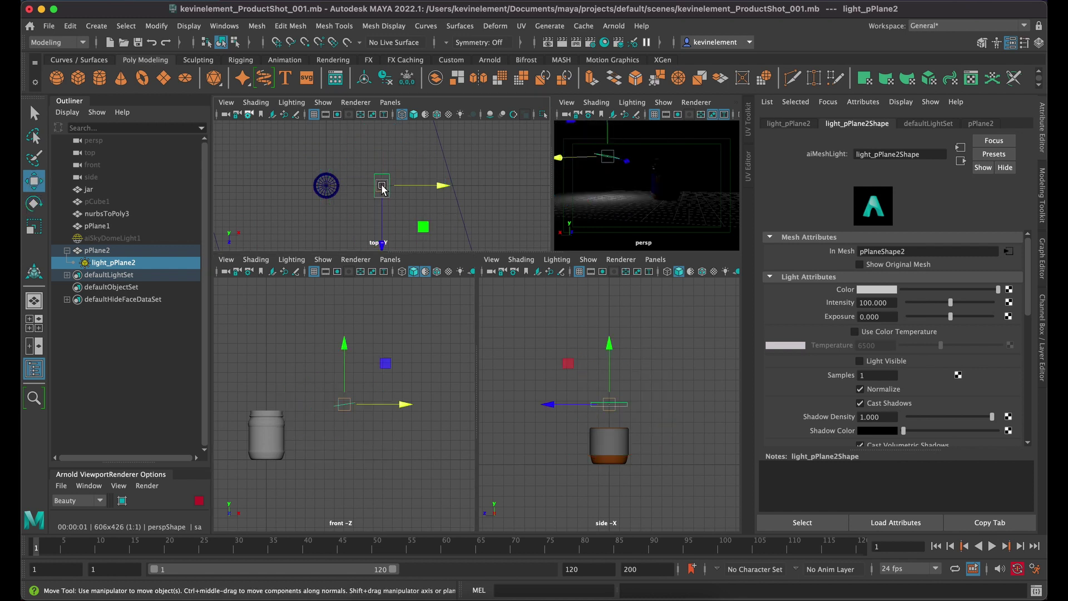
left_click_drag(383, 189, 310, 152)
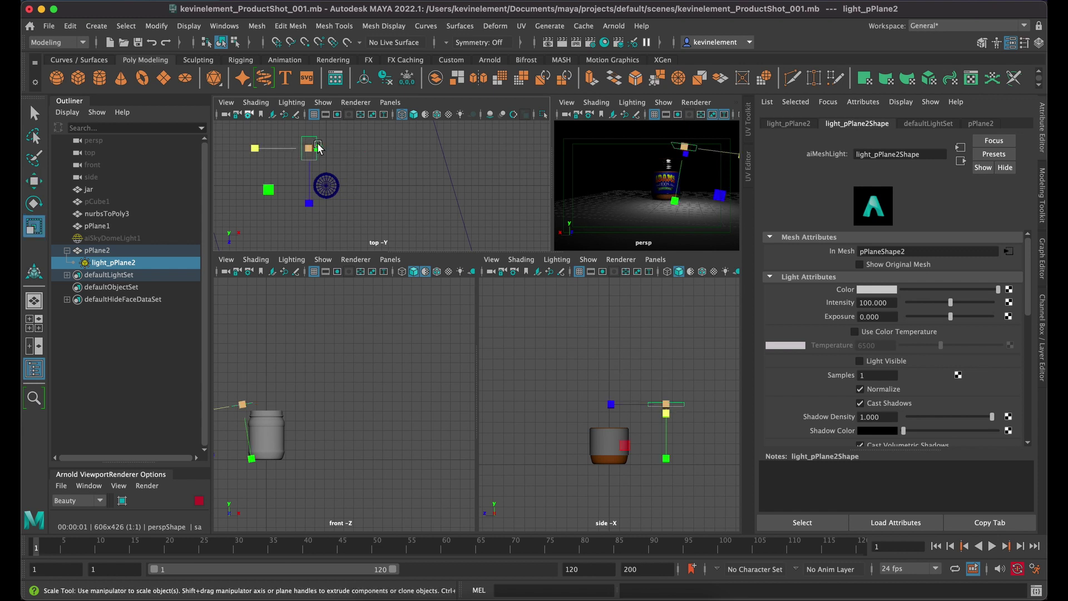
Step: Angle the mesh light toward the jar, at about 13.6 degrees in X, 30.4 in Y and 205.5 in Z
key("e")
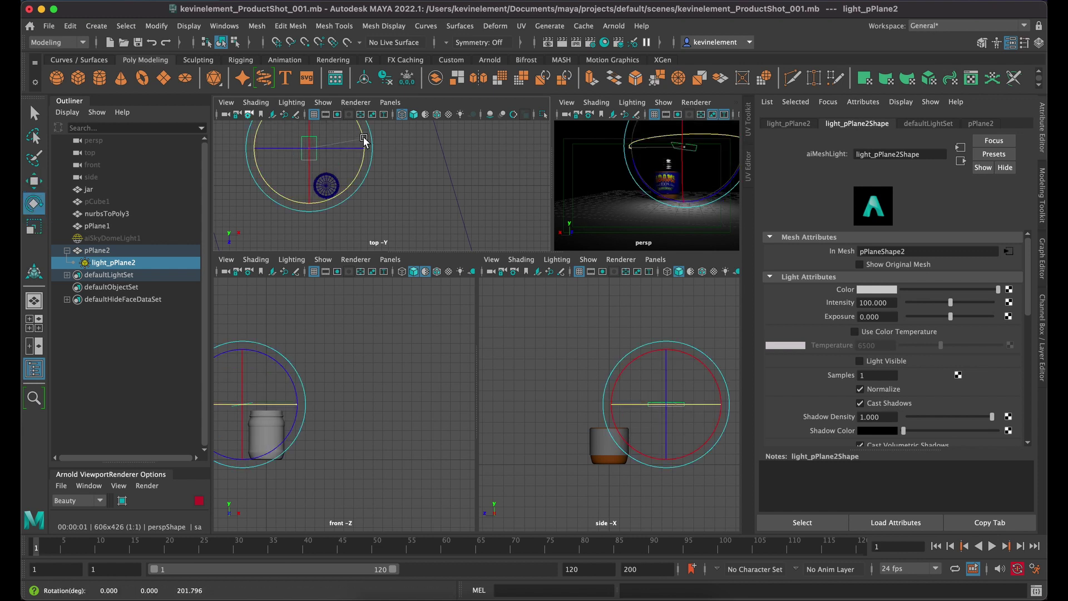
left_click_drag(365, 143, 355, 197)
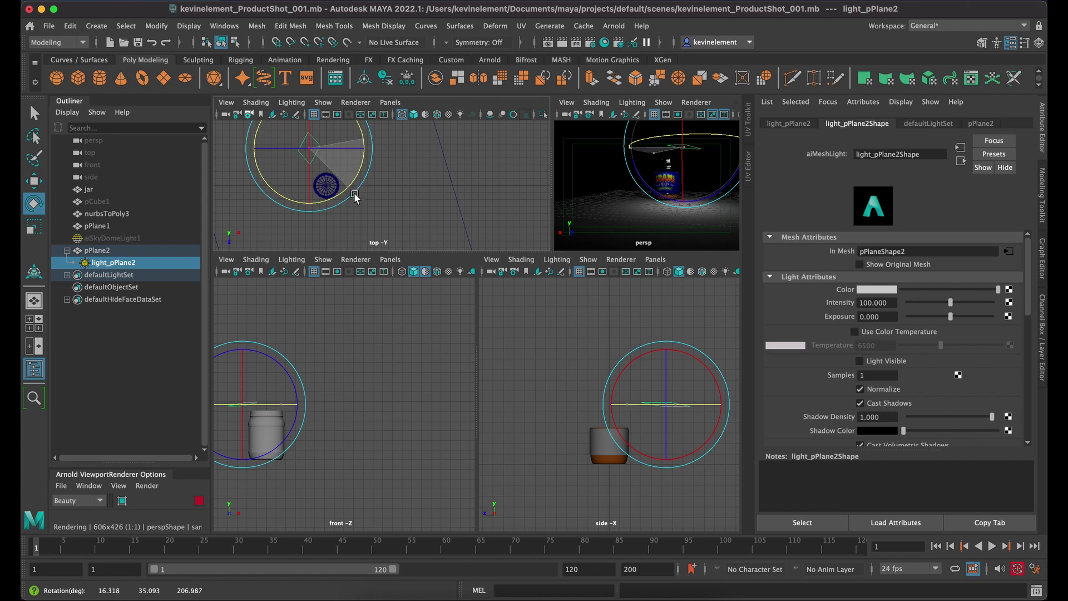
left_click_drag(355, 197, 359, 189)
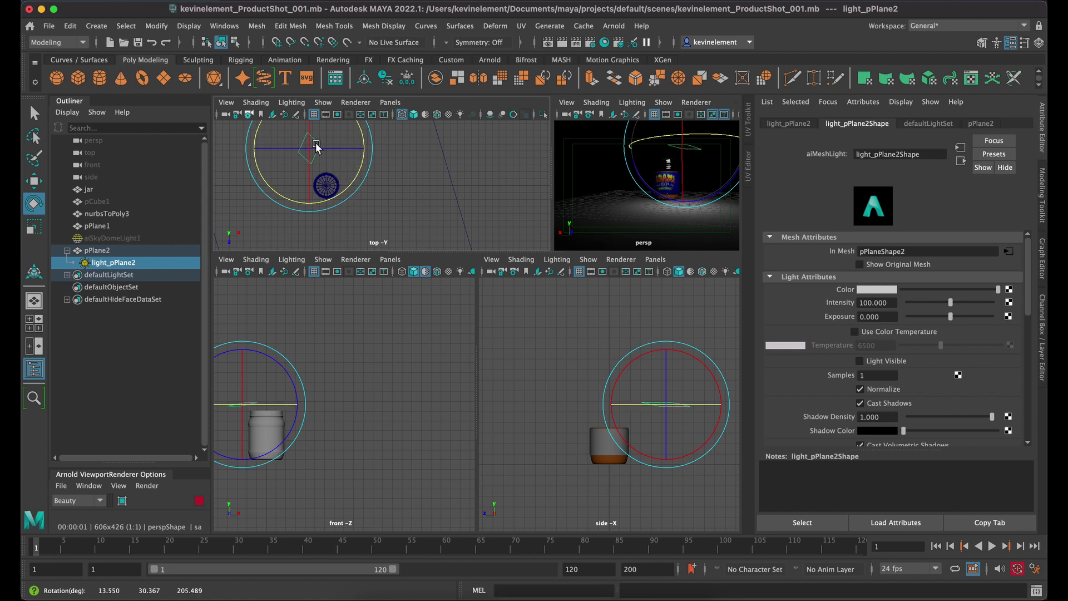
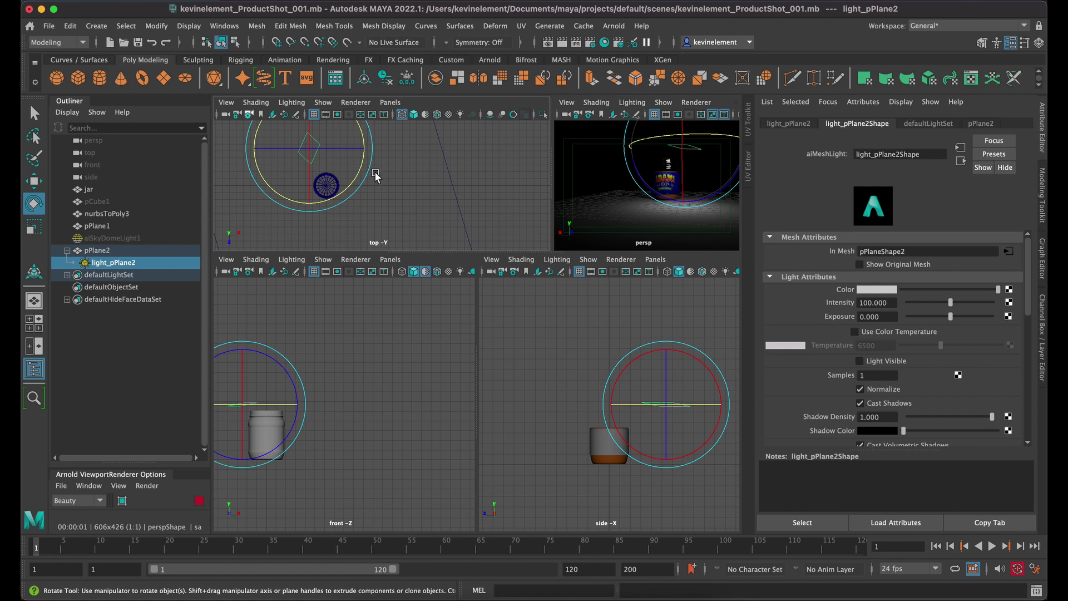
Step: Undo the mesh light's last move and rotation, and set the Rotate tool's axis orientation to Object
key("super+z")
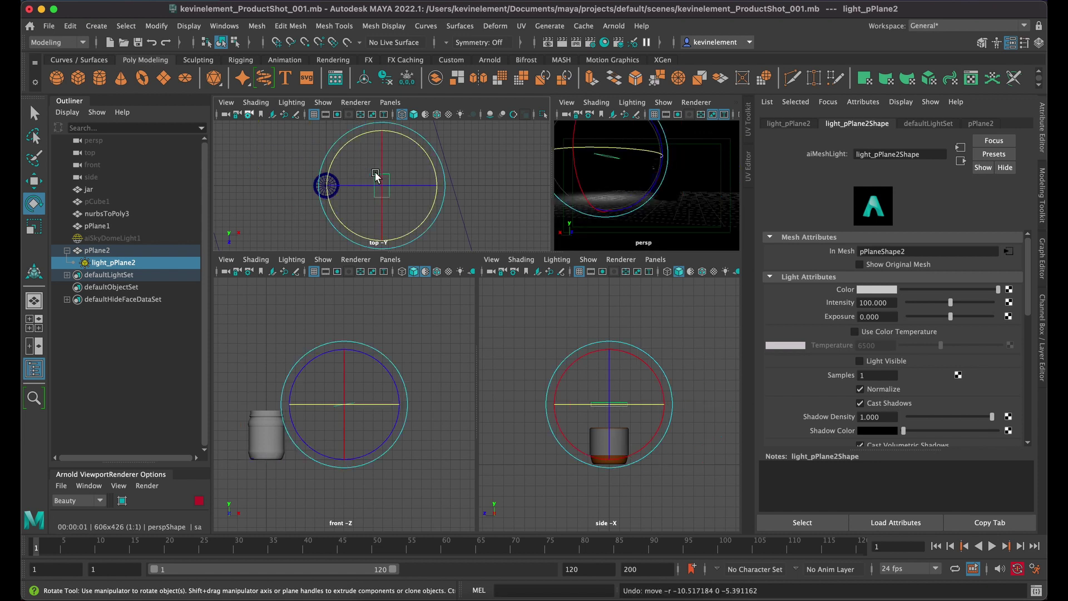
key("super+z")
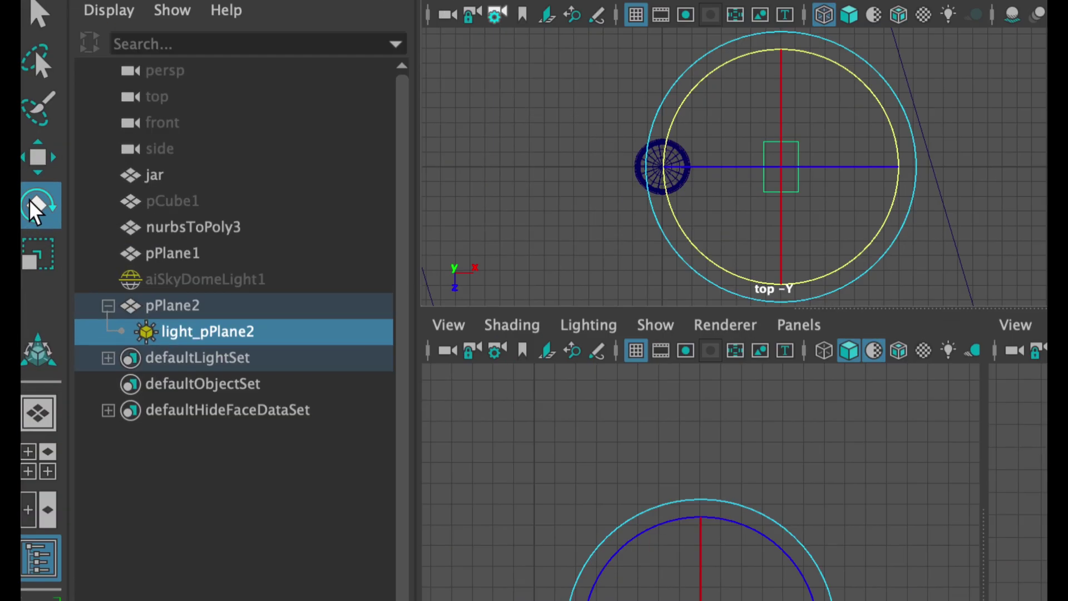
double_click(32, 205)
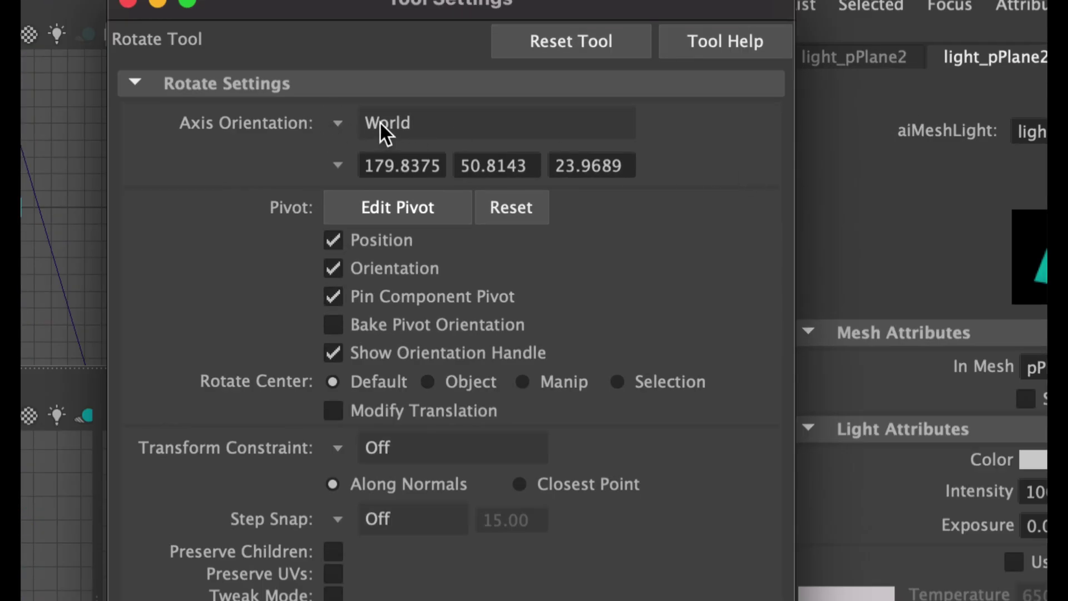
left_click(335, 118)
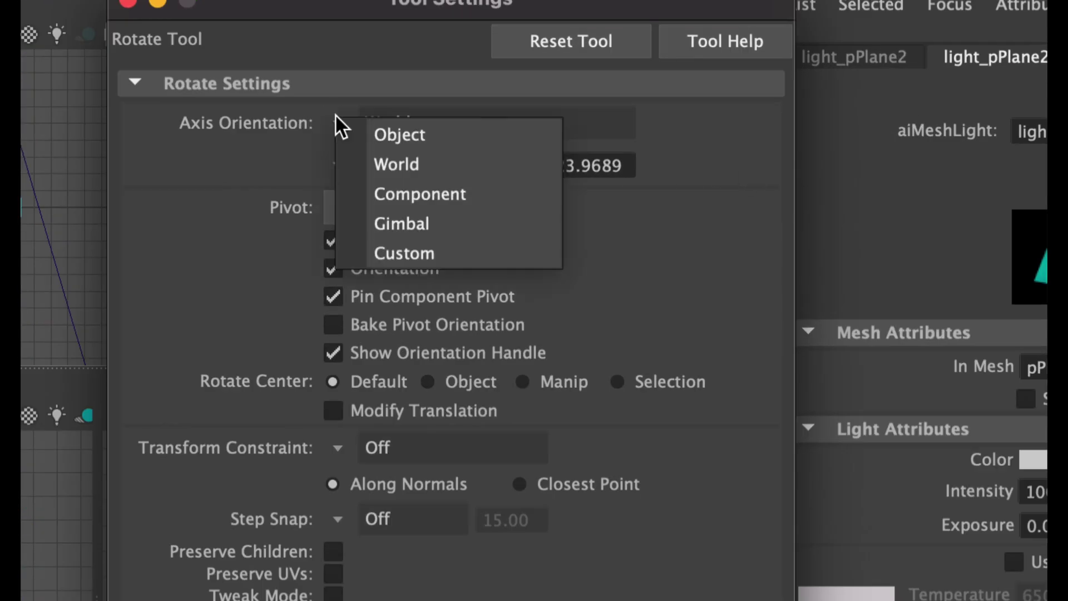
left_click(402, 135)
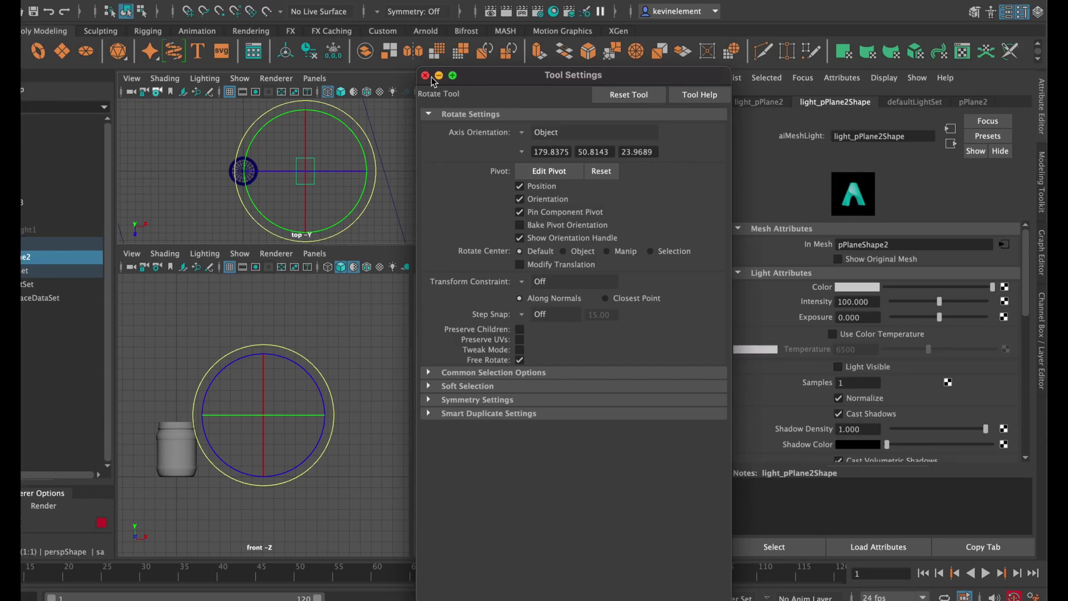
left_click(425, 76)
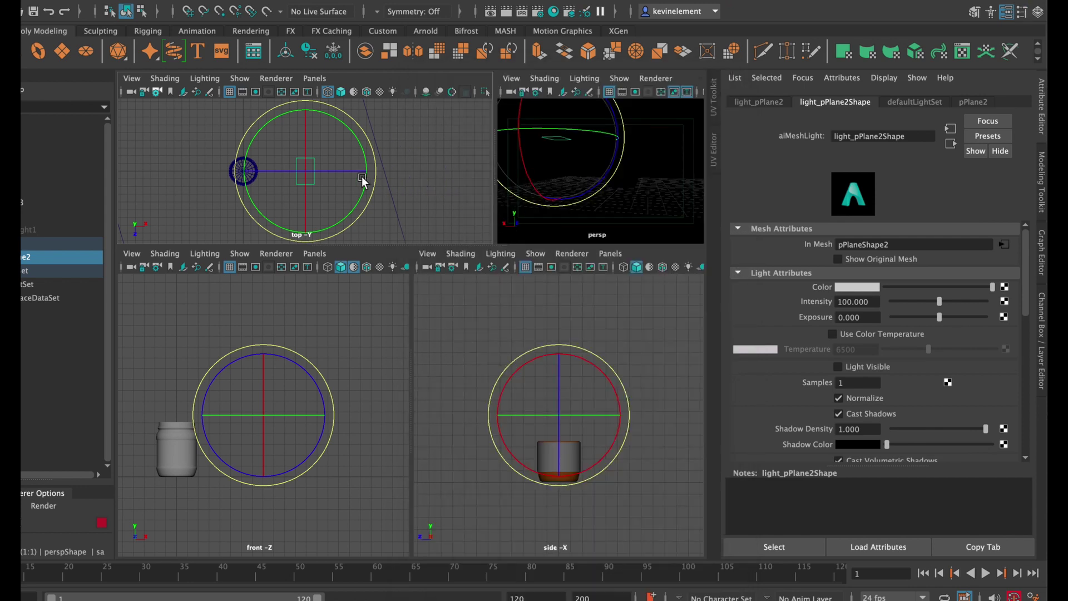
Step: Tilt the mesh light about its object Z axis and move it in front of the jar, to about X -2.7, Y 5.7, Z -6.4 cm
left_click_drag(345, 170, 259, 127)
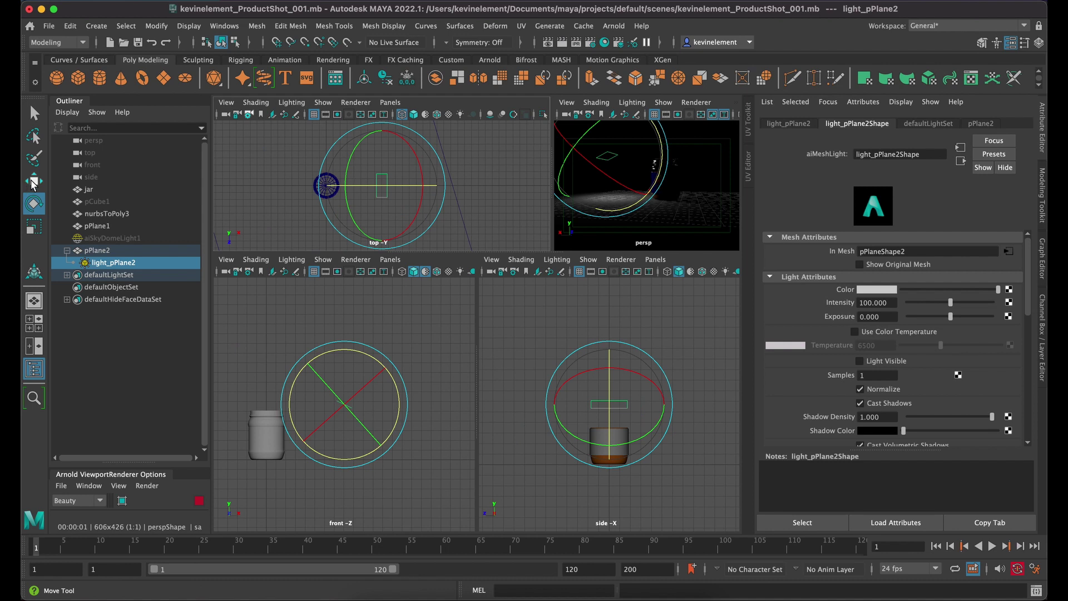
left_click(34, 183)
left_click_drag(382, 186, 310, 148)
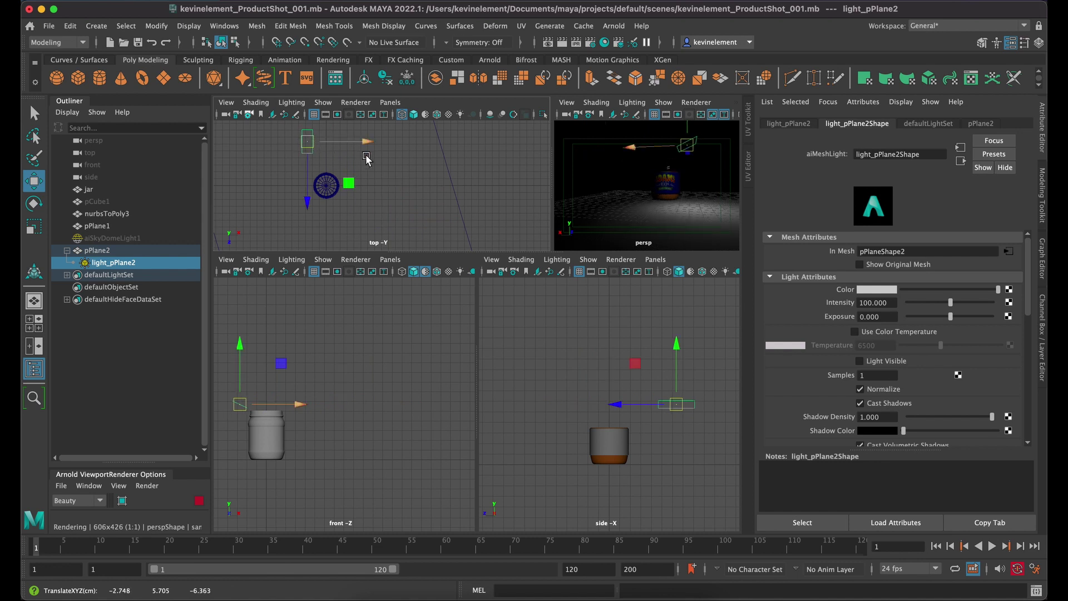
Step: Set the Rotate tool's axis orientation to World with the mesh light still selected
key("e")
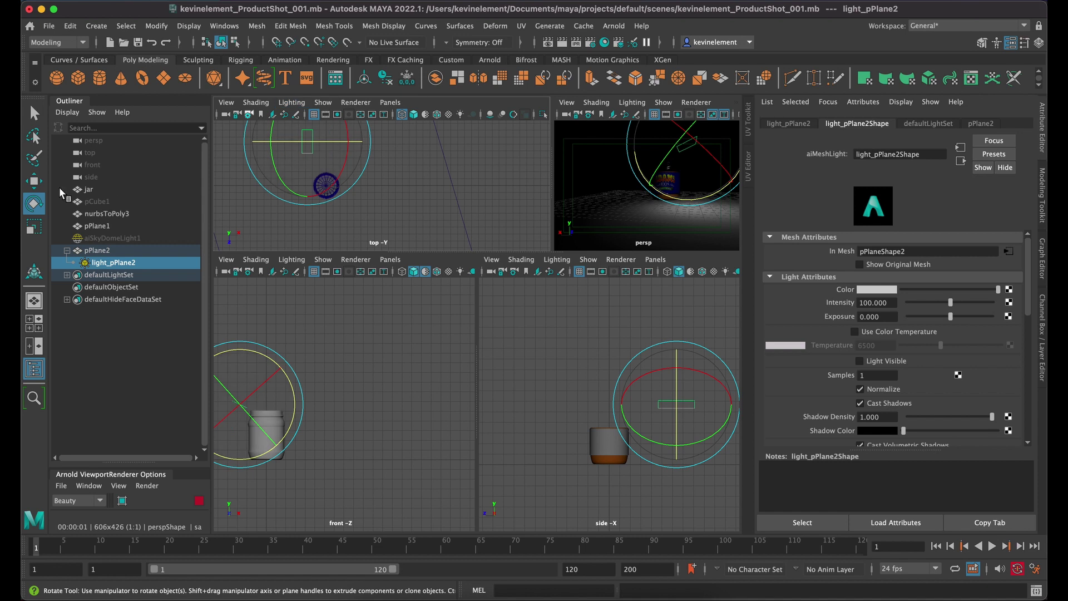
double_click(35, 203)
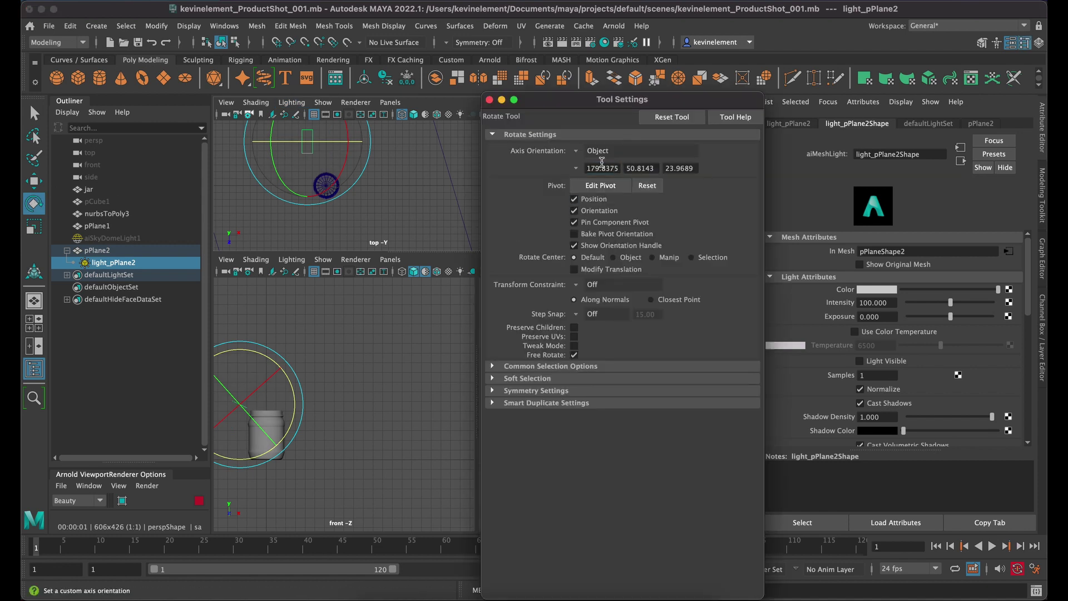
left_click(582, 155)
left_click(603, 162)
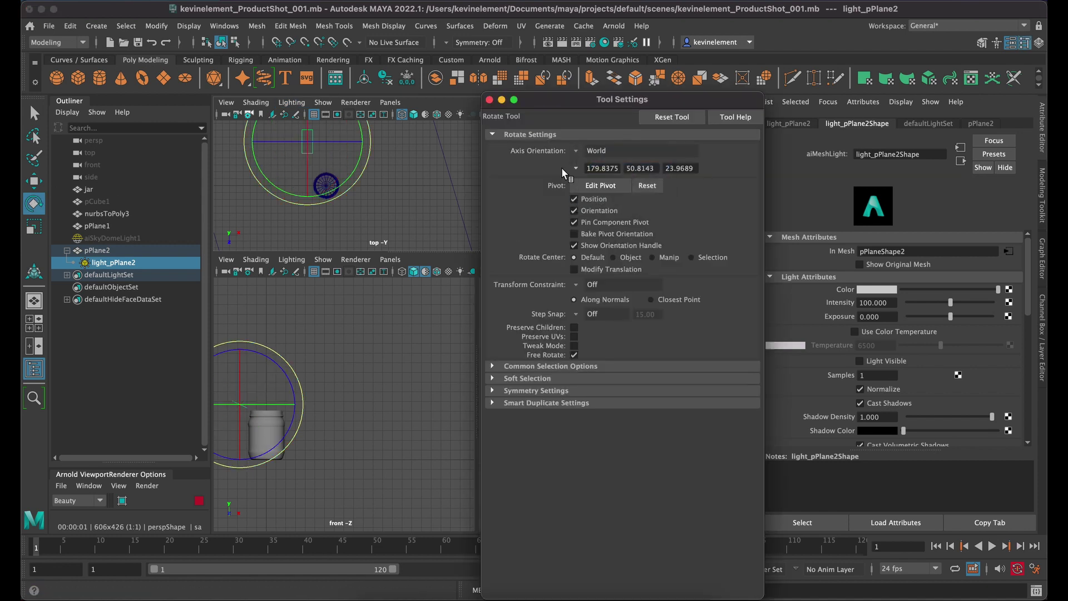
Step: Turn the mesh light about the world Y axis toward the jar, moving the tool settings window clear of the viewports
left_click_drag(356, 170, 347, 184)
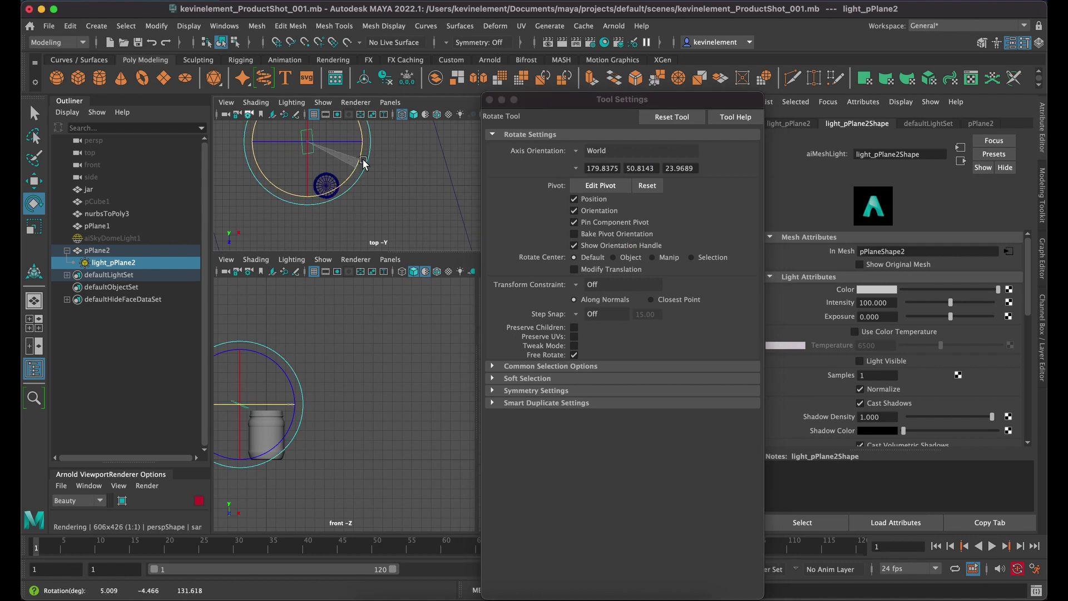
left_click(563, 109)
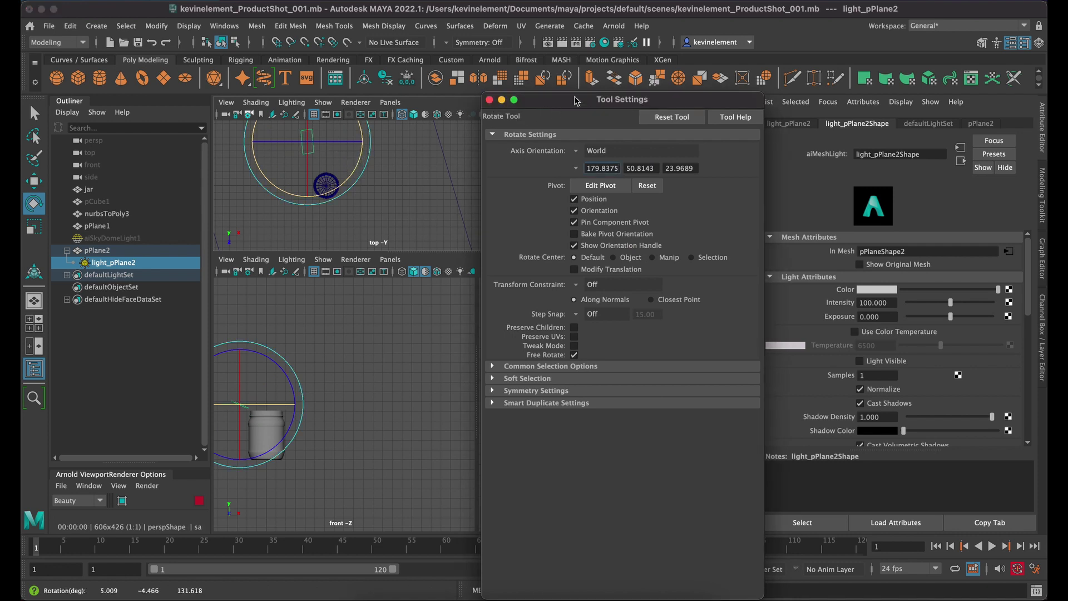
left_click_drag(575, 101, 857, 1)
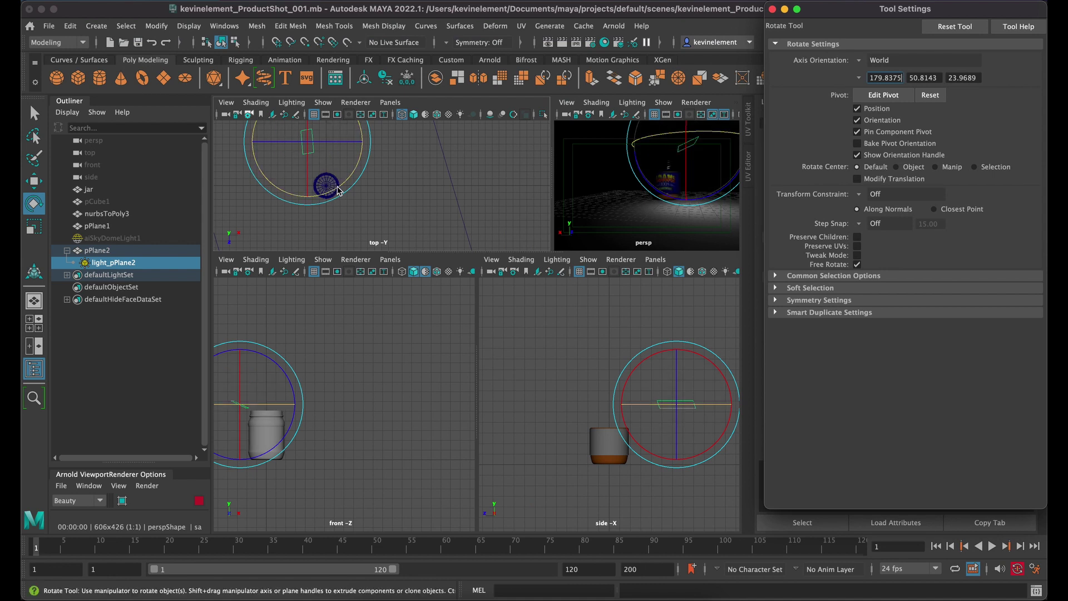
left_click_drag(339, 191, 408, 184)
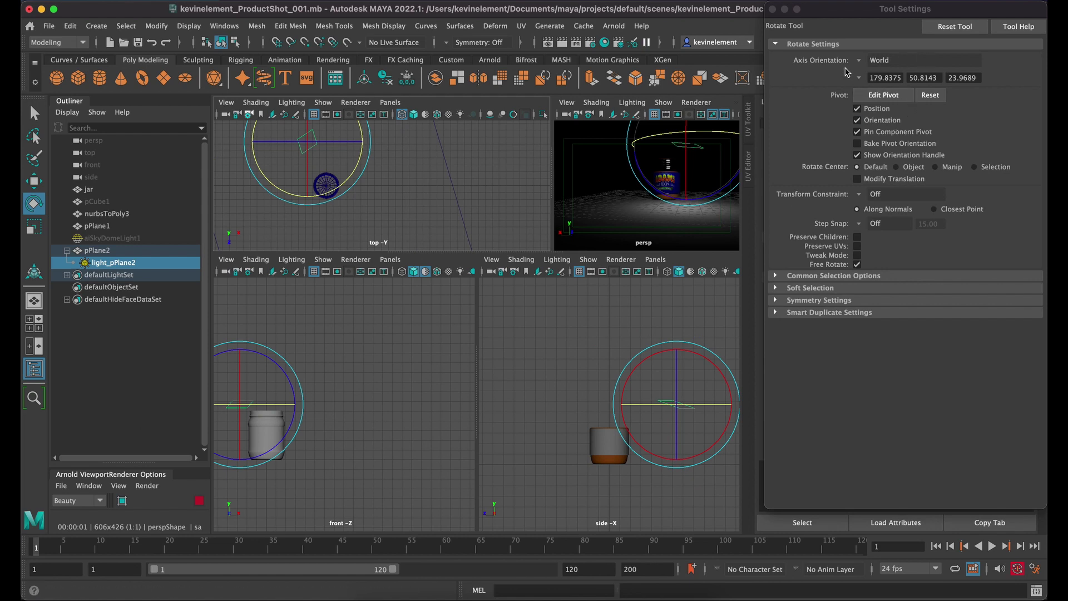
Step: Set the Rotate tool's axis orientation to Object and tilt the light_pPlane2 mesh light, leaving the tool settings closed
left_click(872, 60)
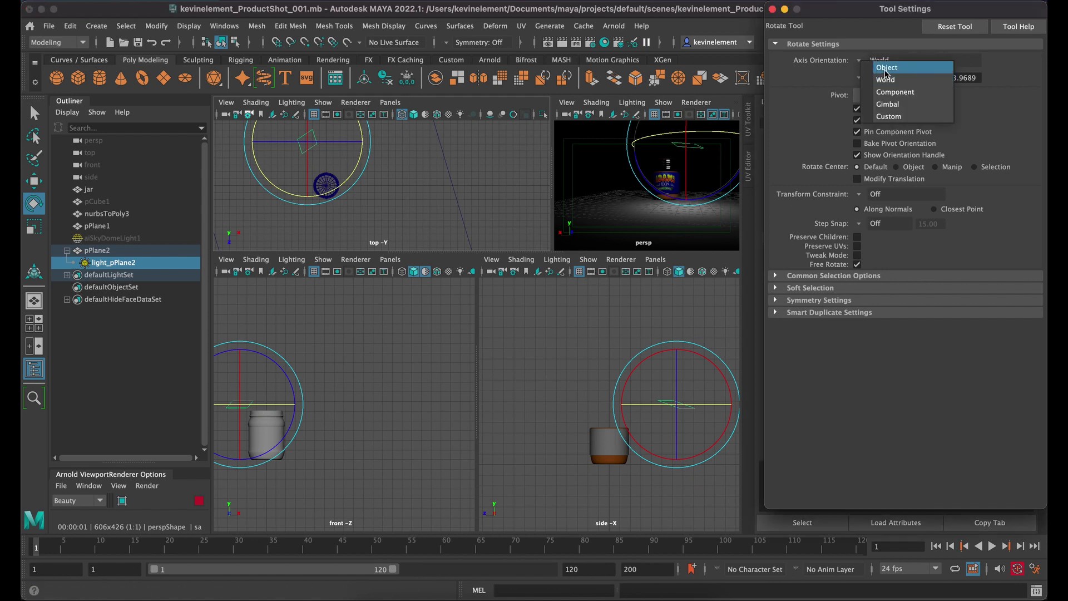
left_click(886, 67)
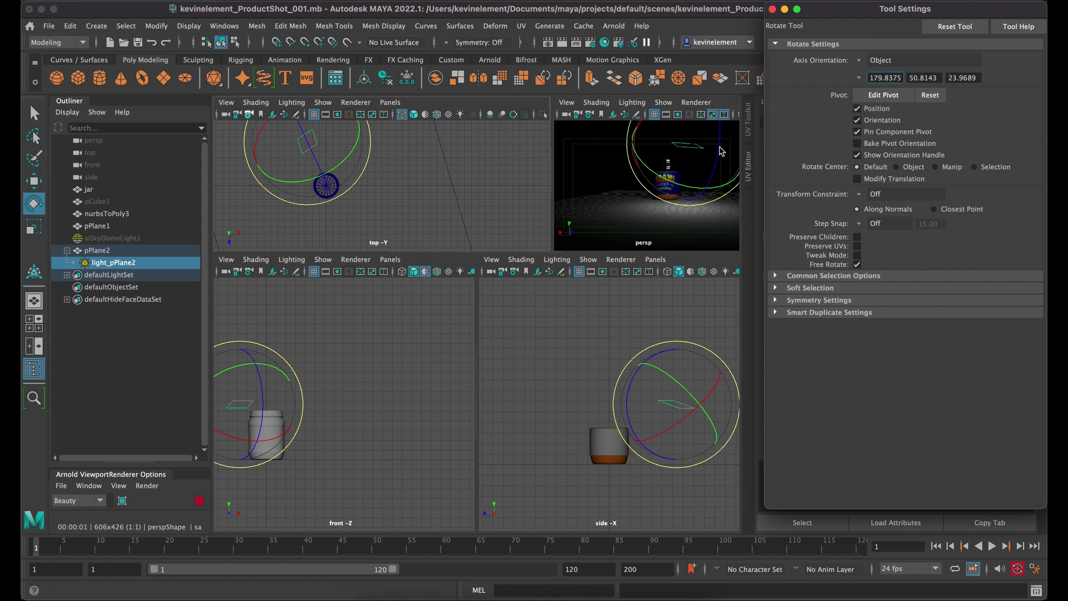
left_click_drag(720, 152, 713, 176)
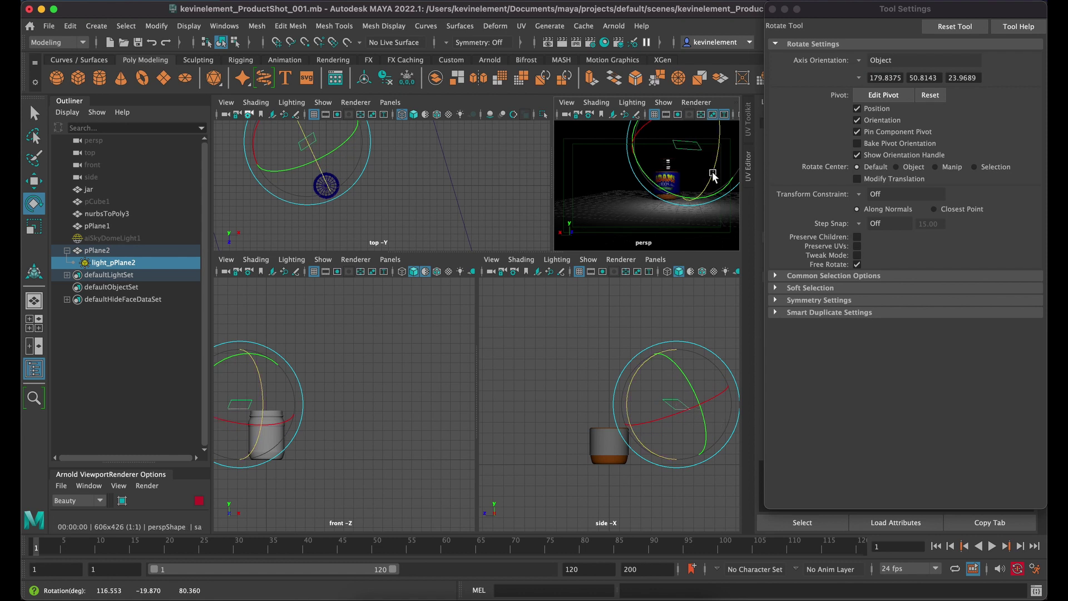
left_click(772, 9)
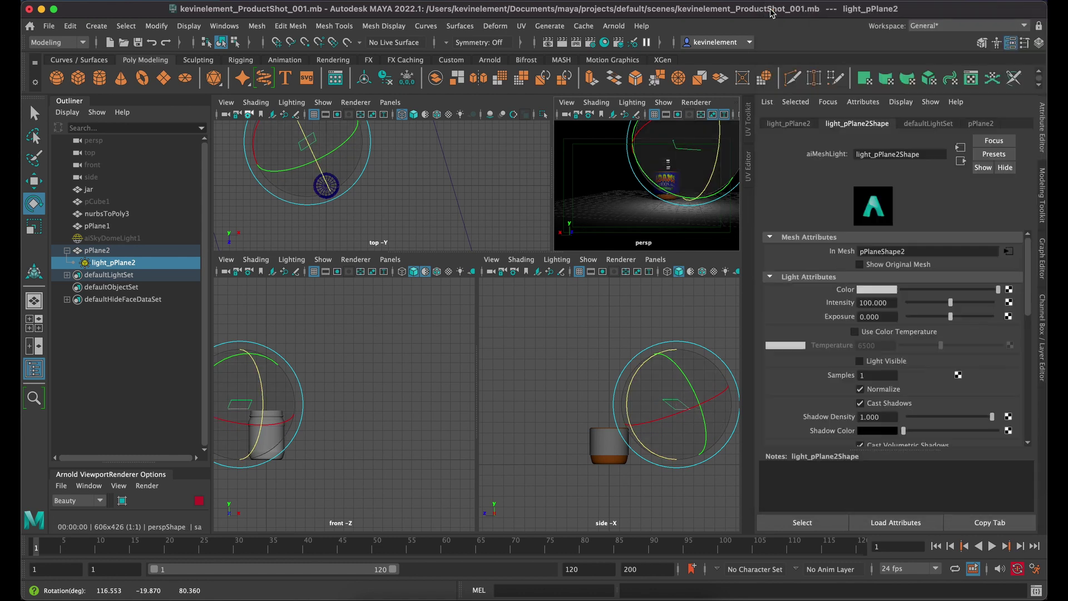
Step: Deselect the mesh light and unhide aiSkyDomeLight1 so the environment lights the scene again
left_click(591, 146)
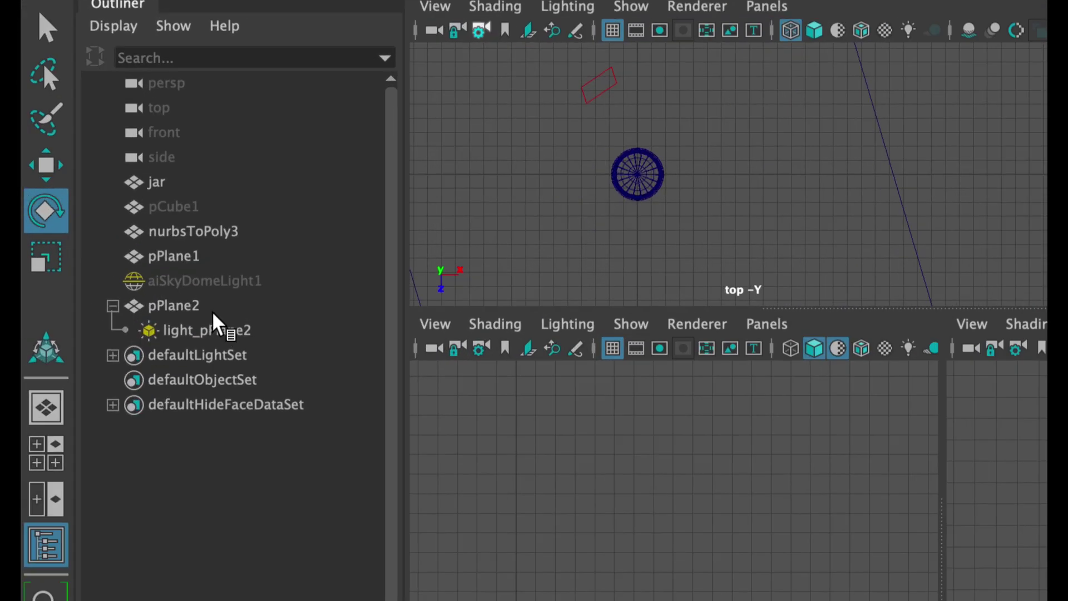
left_click(206, 282)
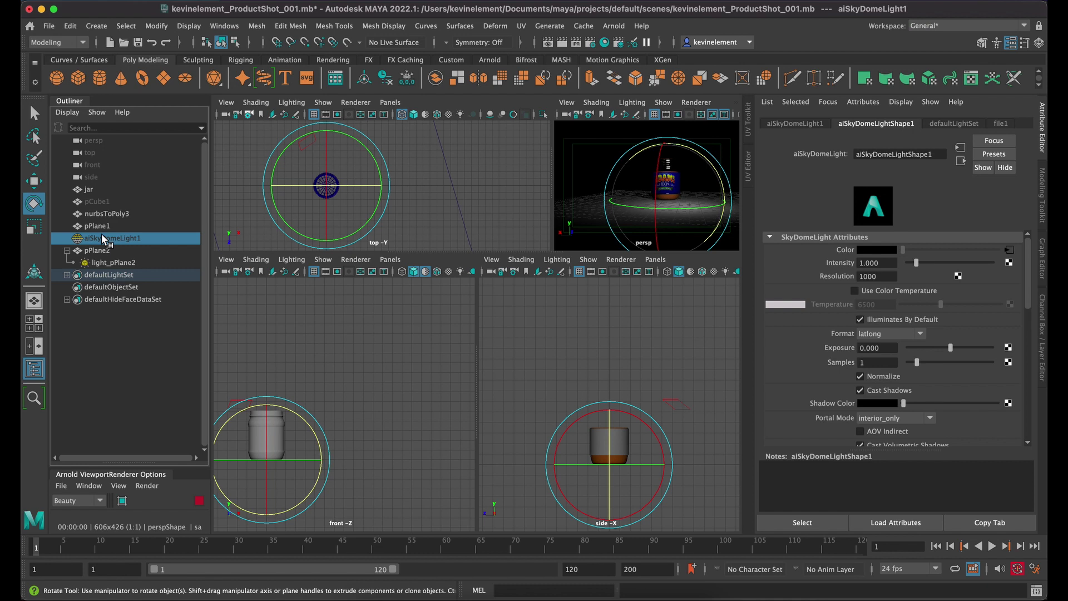
key("shift+h")
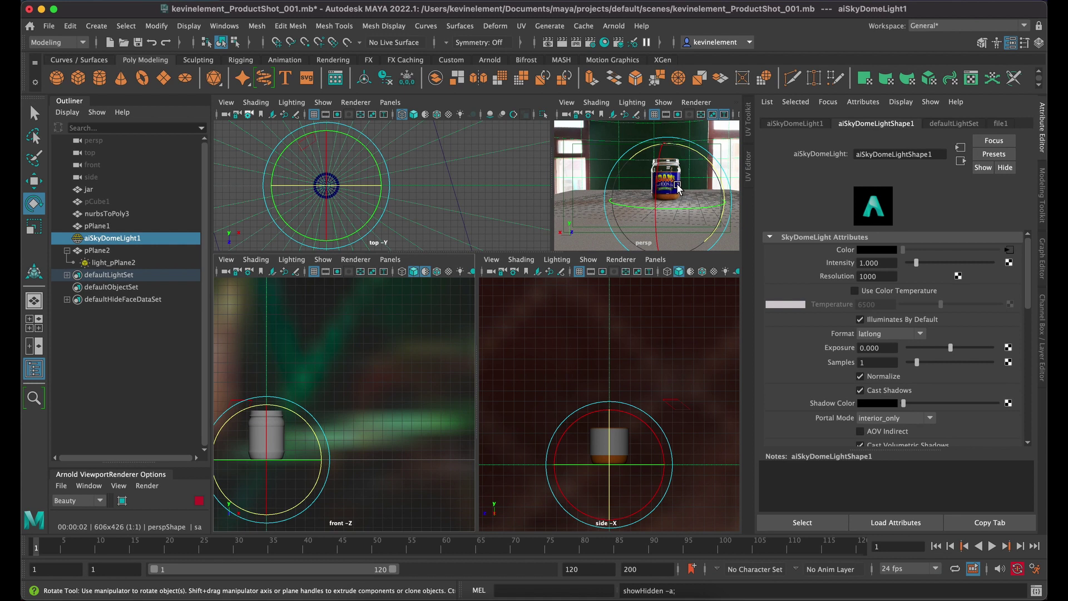
Step: Stop the live Arnold viewport render and save the current scene
left_click(200, 501)
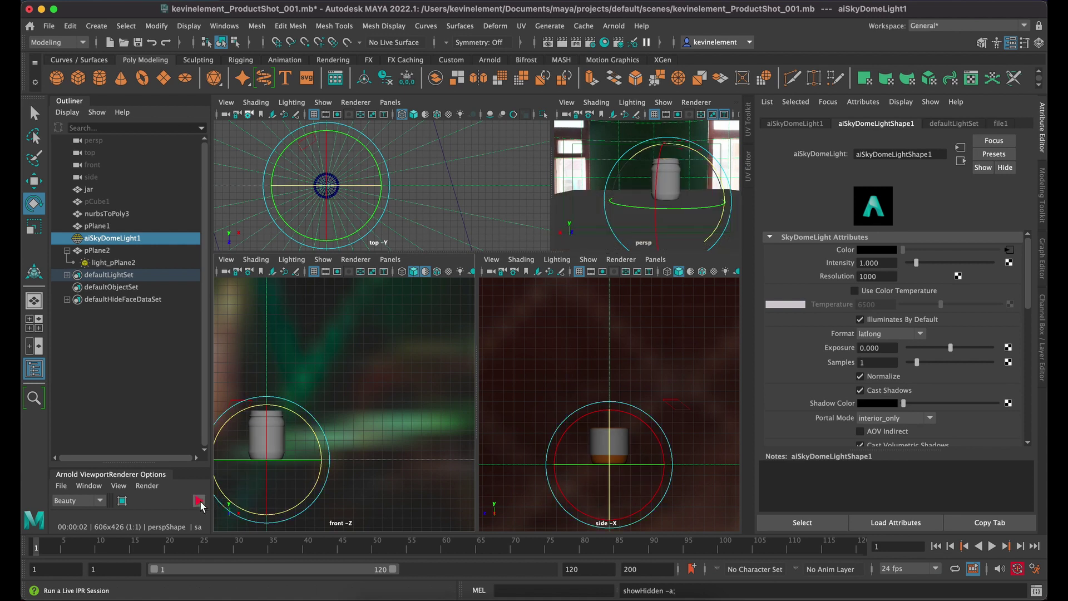
left_click(50, 27)
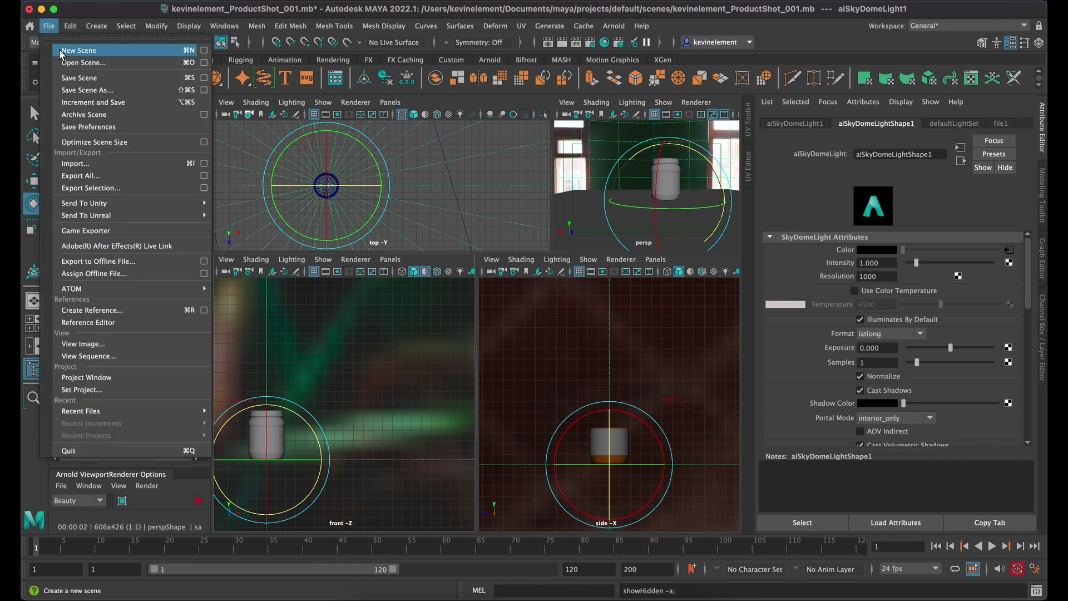
left_click(65, 77)
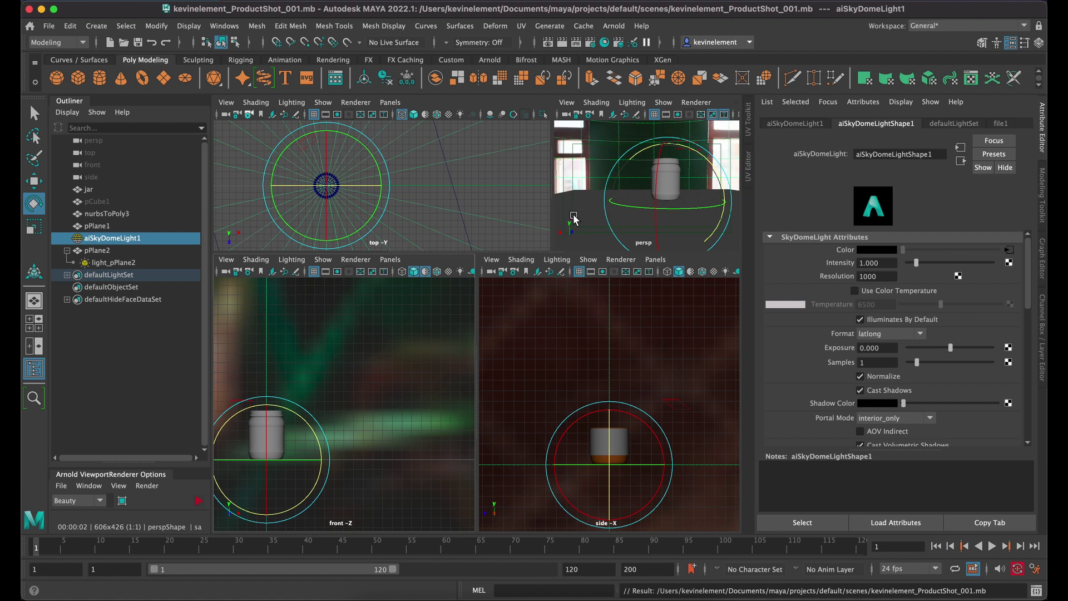
Step: Switch the workspace to UV Editing and back to General to restore the default viewport layout
left_click(1026, 26)
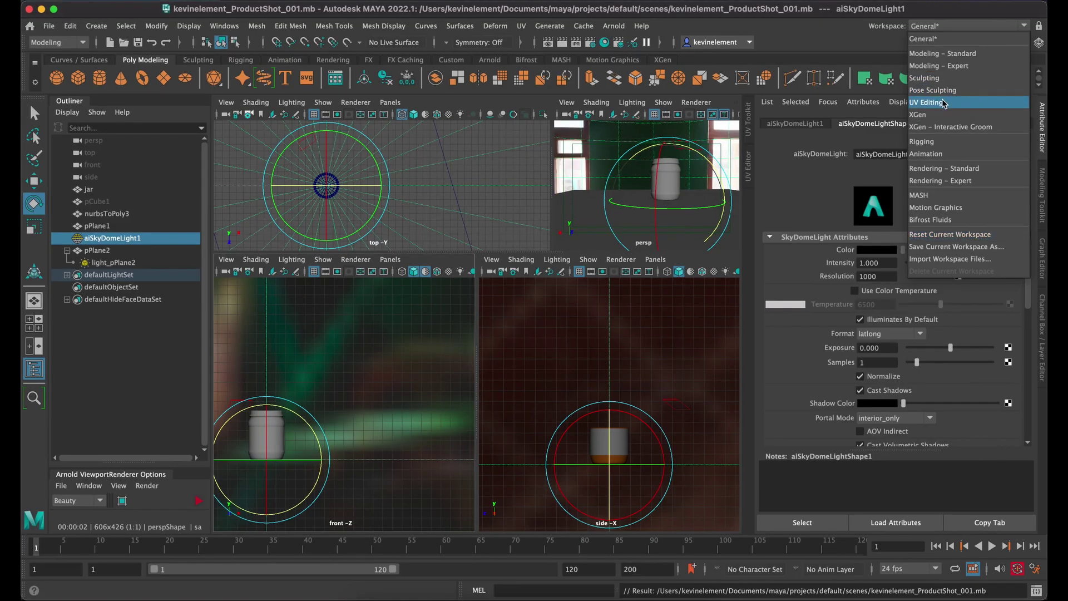
left_click(944, 102)
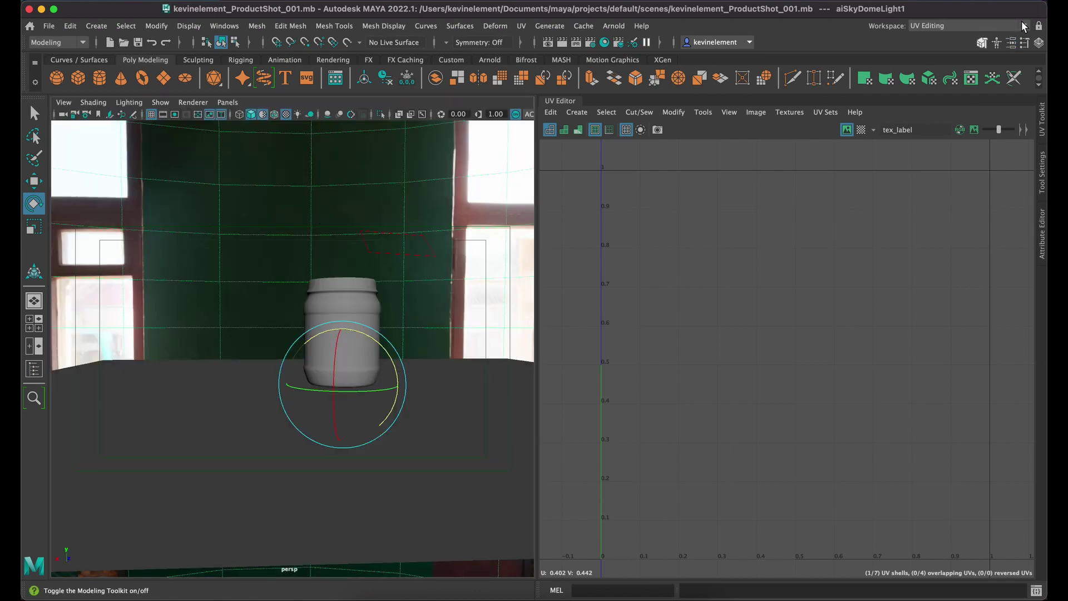
left_click(1025, 27)
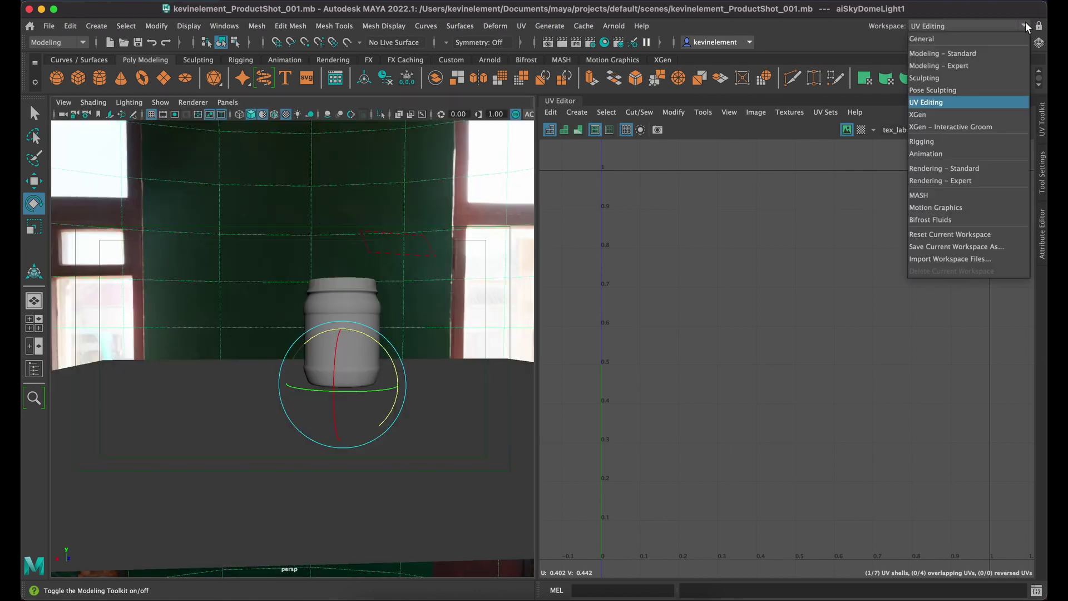
left_click(1006, 39)
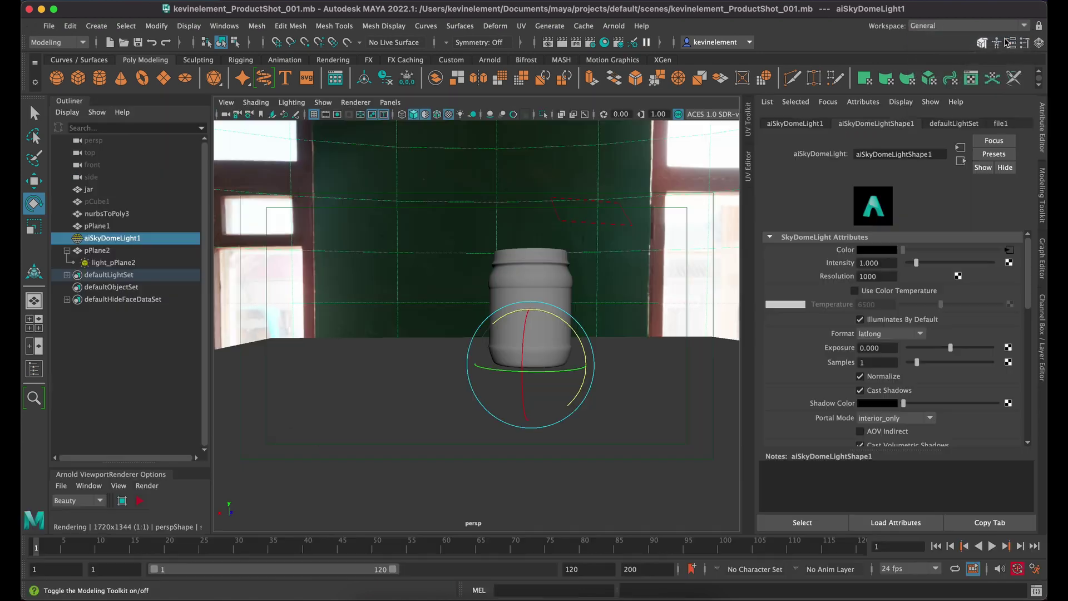
Step: Examine the jar in the four-view and perspective layouts, selecting the mesh light and the sky dome light in turn
key("space")
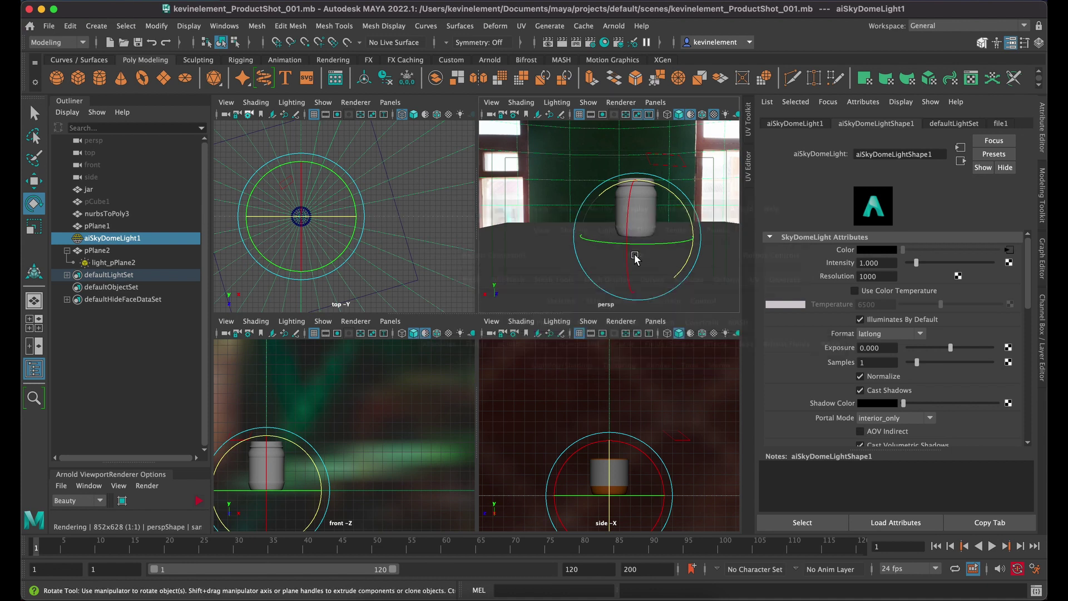
key("space")
key("space")
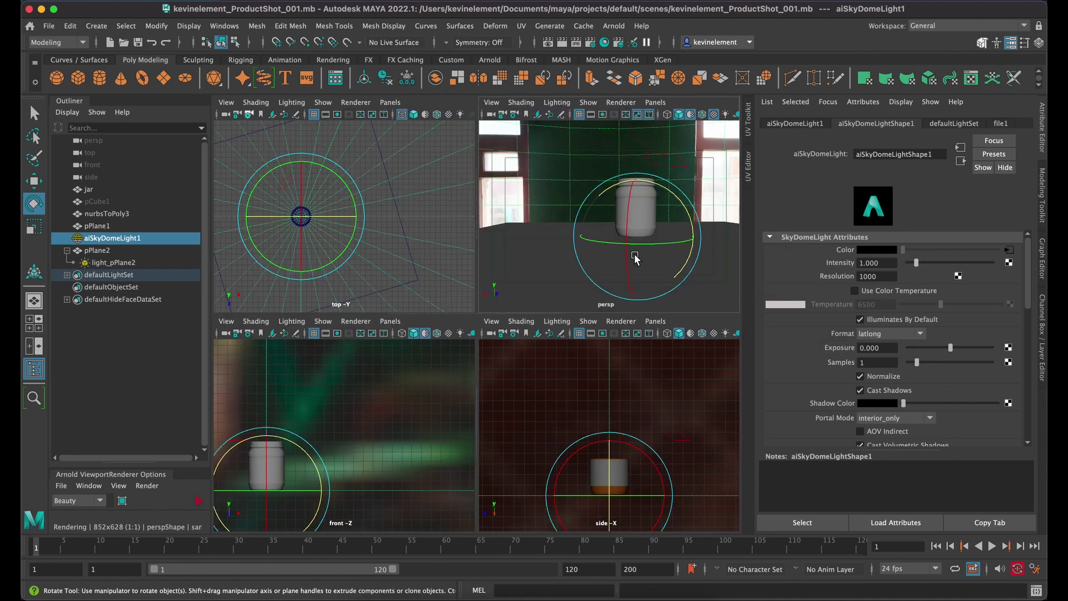
scroll(403, 234, "down", 5)
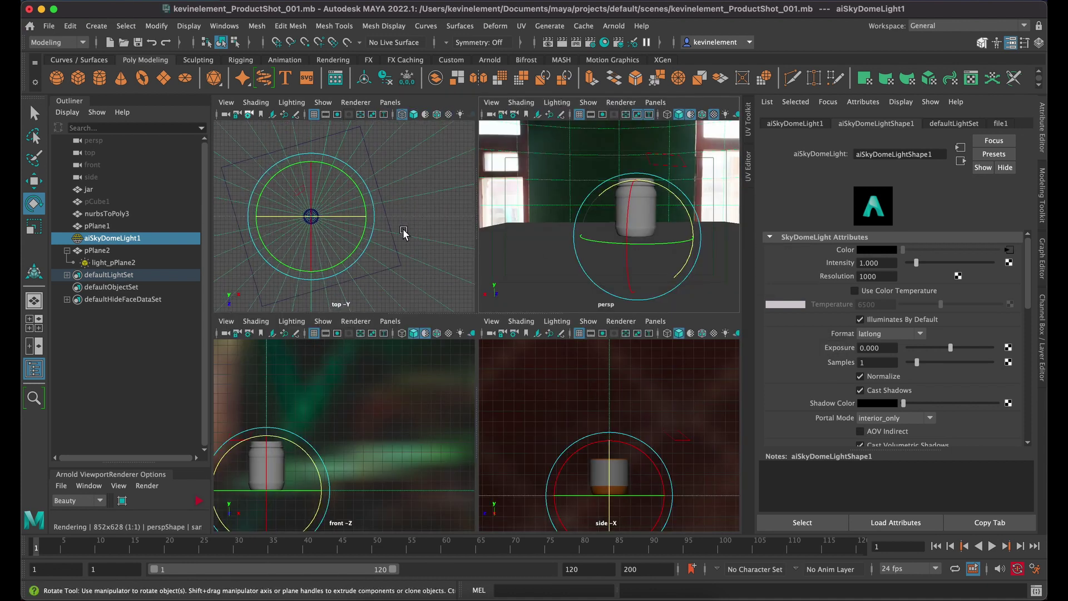
scroll(403, 236, "up", 2)
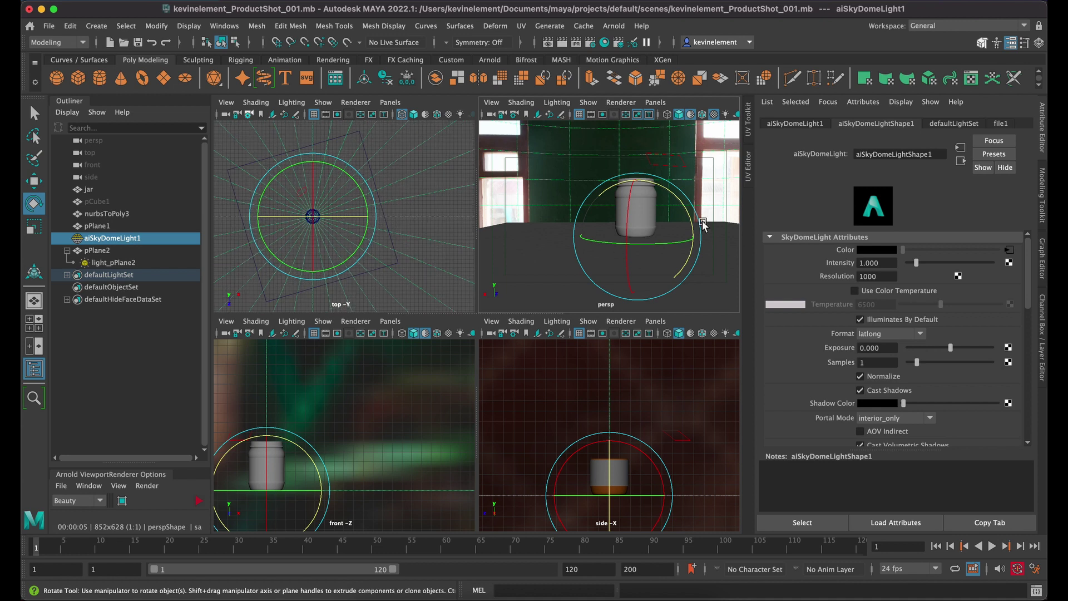
key("space")
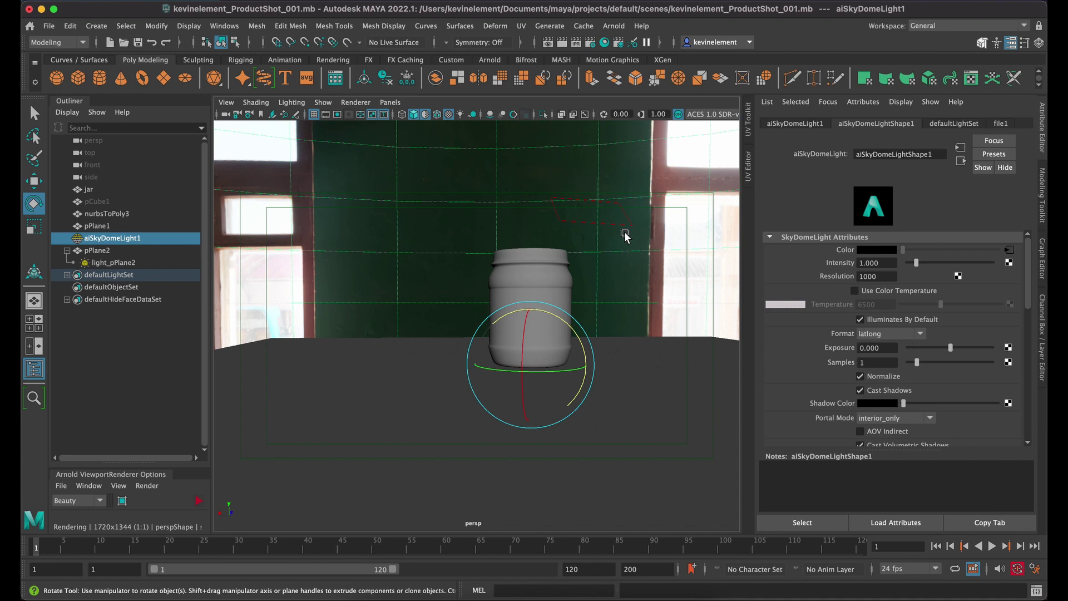
left_click(557, 216)
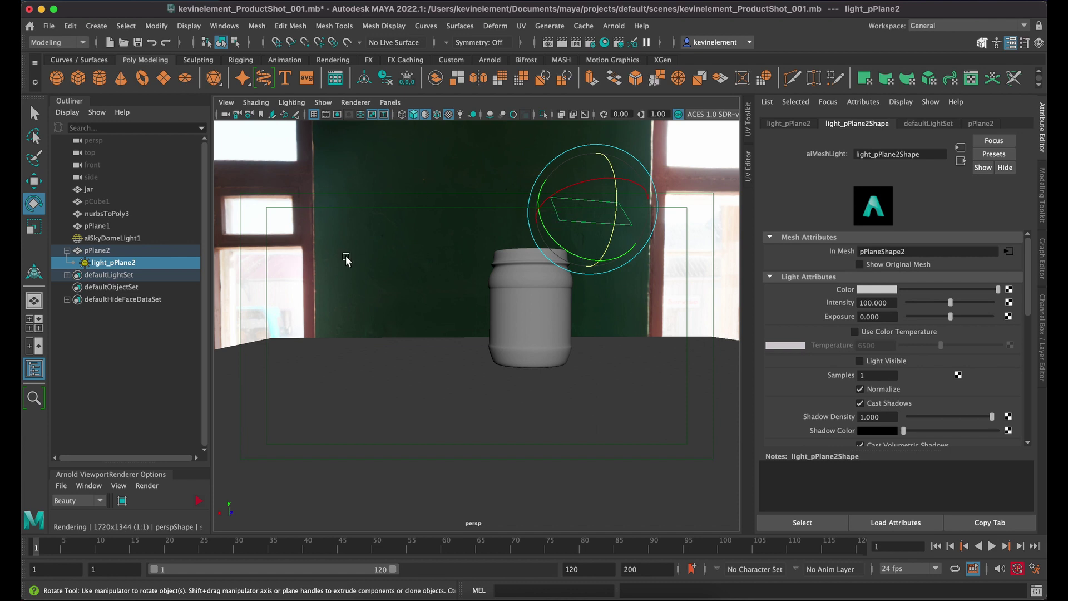
left_click(261, 243)
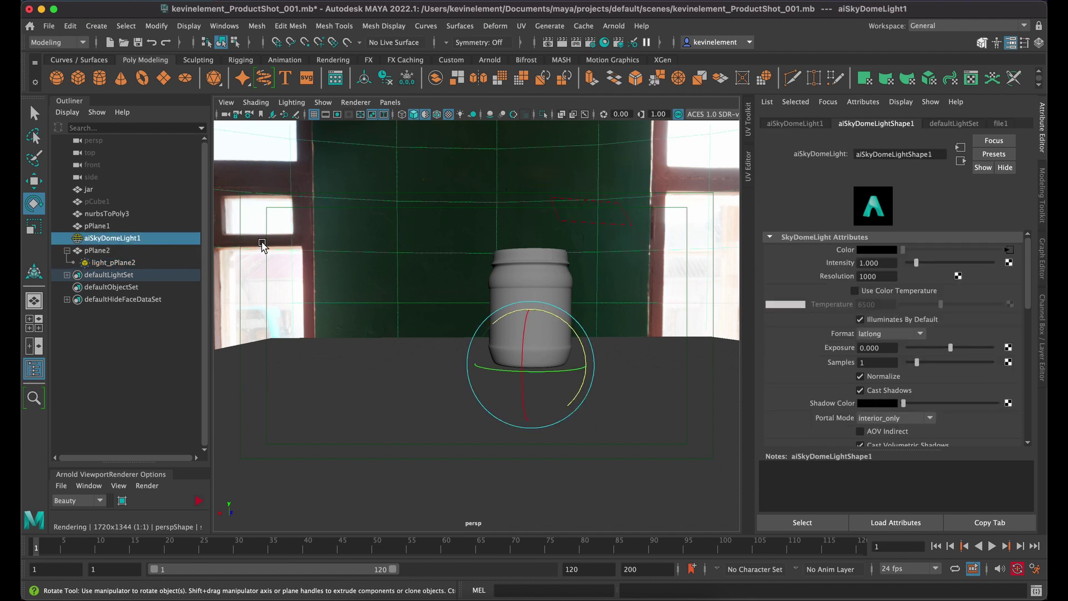
left_click(598, 223)
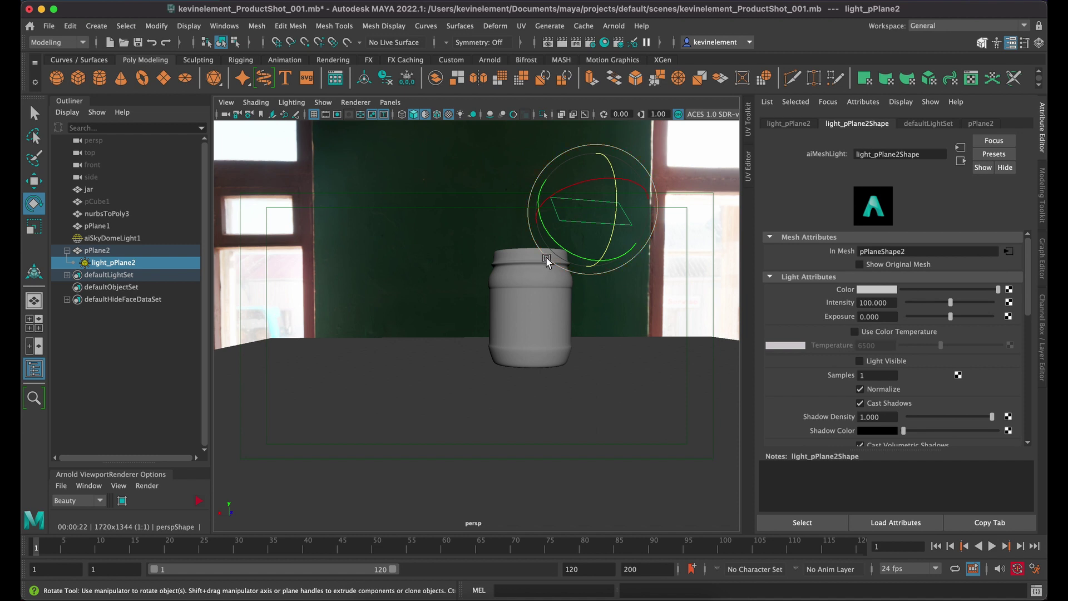
scroll(547, 262, "up", 2)
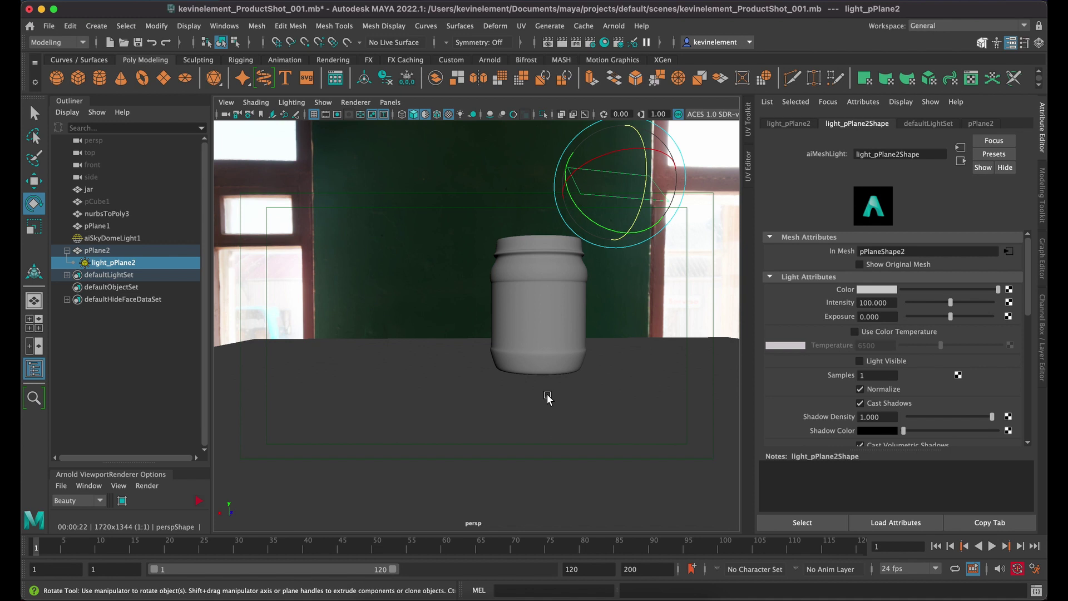
Step: Switch to Chrome and search the downloaded files on TurboSquid for "fork"
key("super+Tab")
key("super+Tab")
key("super+Tab")
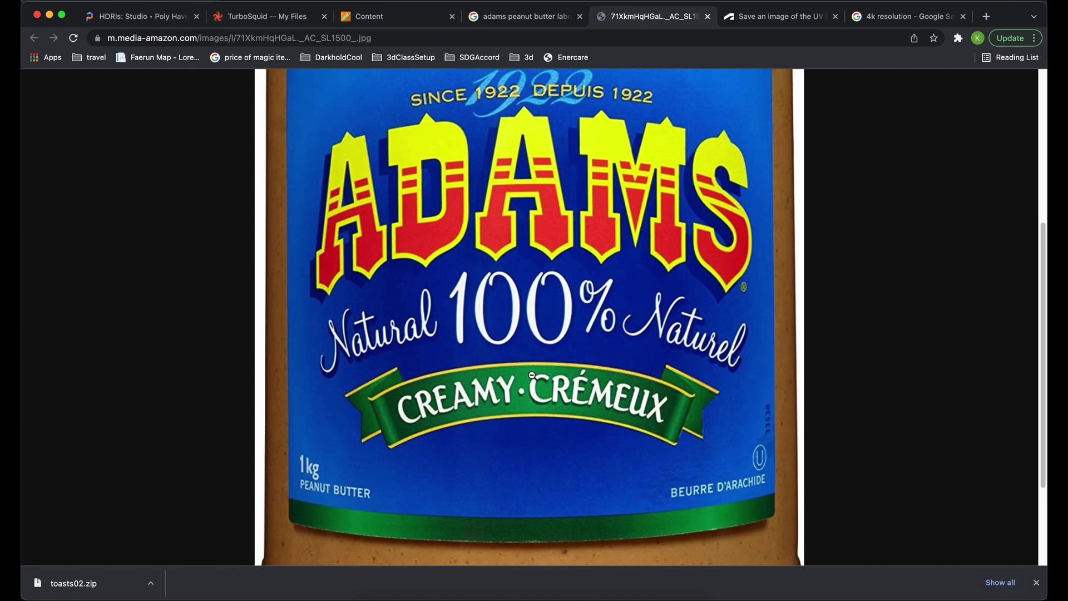
left_click(258, 17)
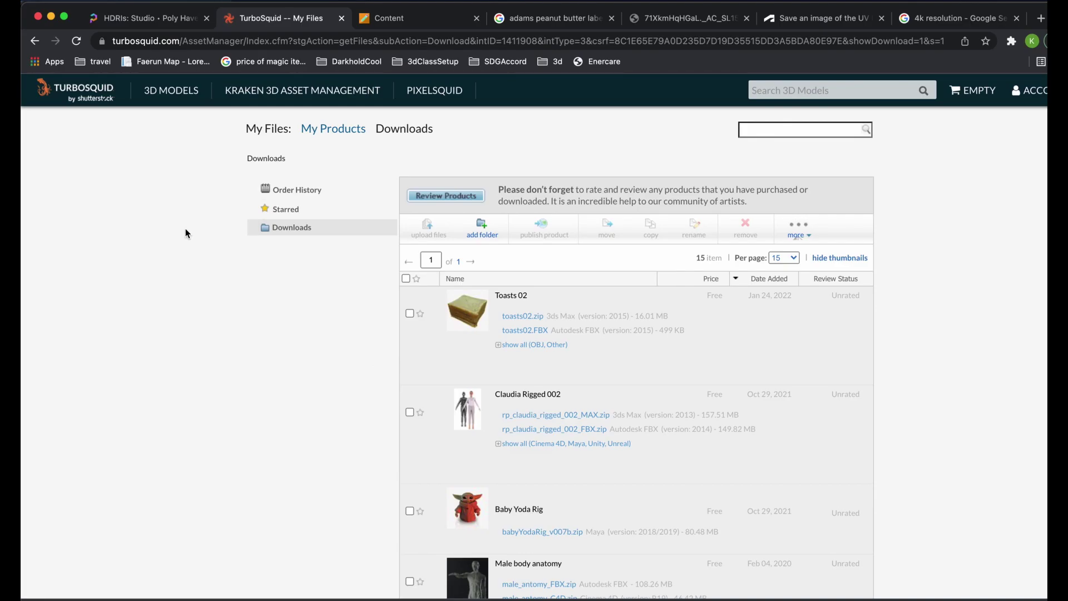
left_click(754, 121)
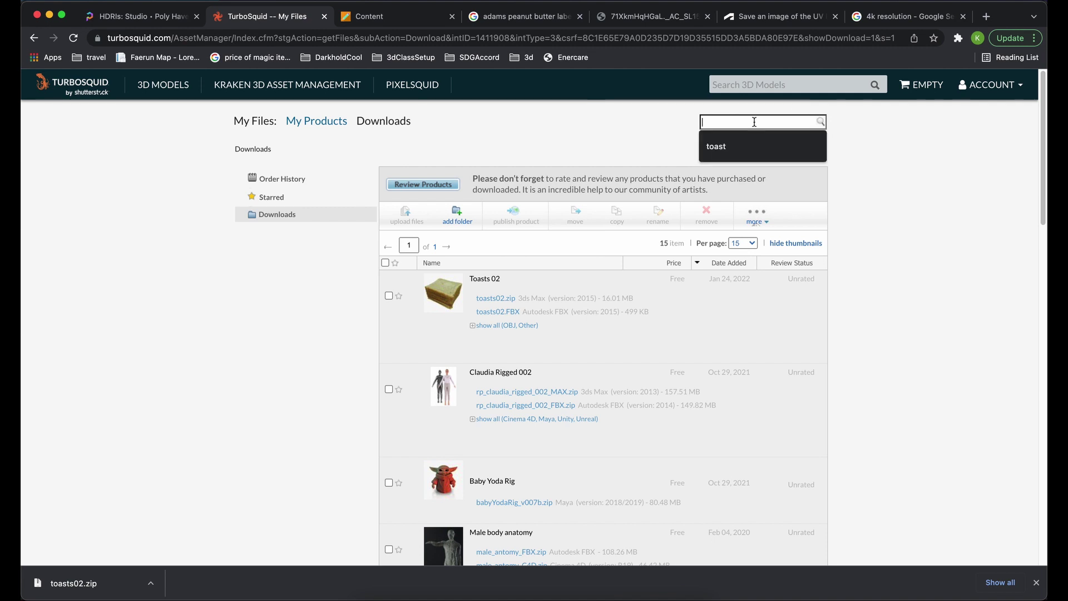
type("fork")
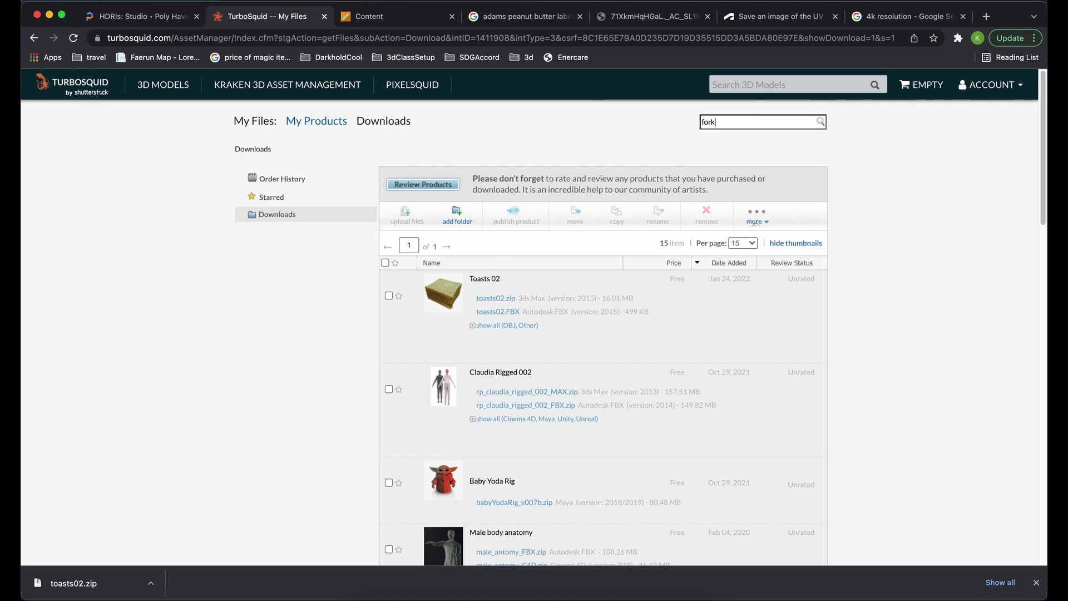
key("Return")
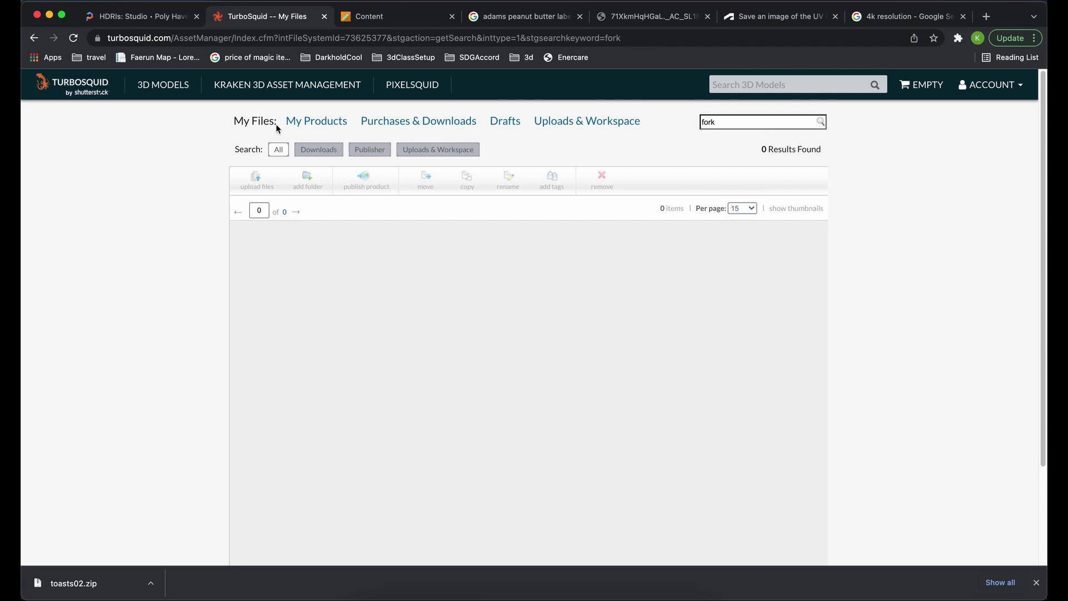
Step: Search TurboSquid's 3D model catalogue for "fork" and restrict the price to Free
left_click(161, 89)
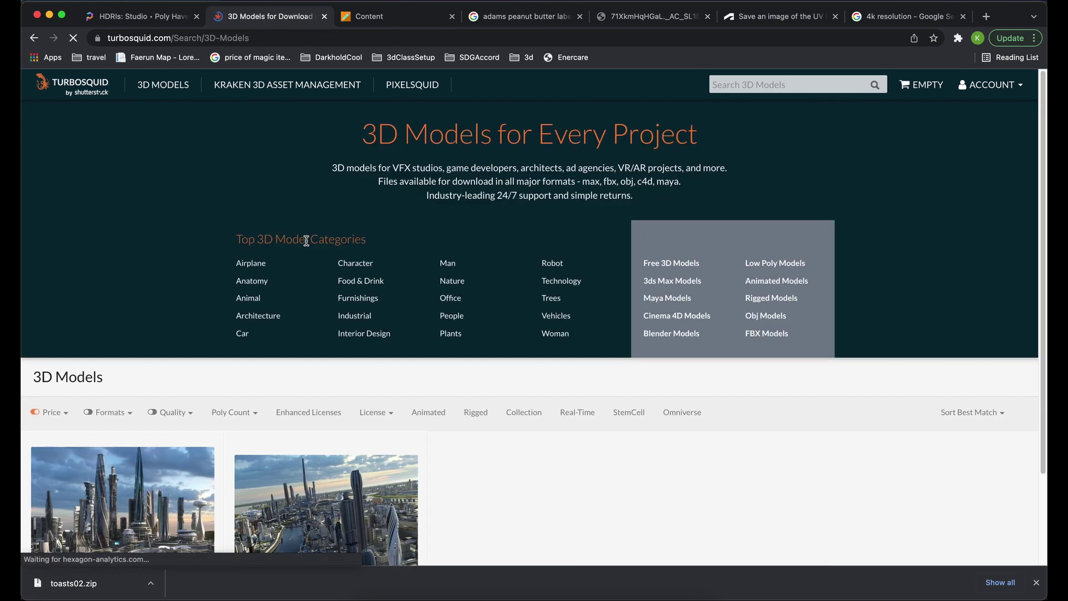
left_click(754, 84)
type("for")
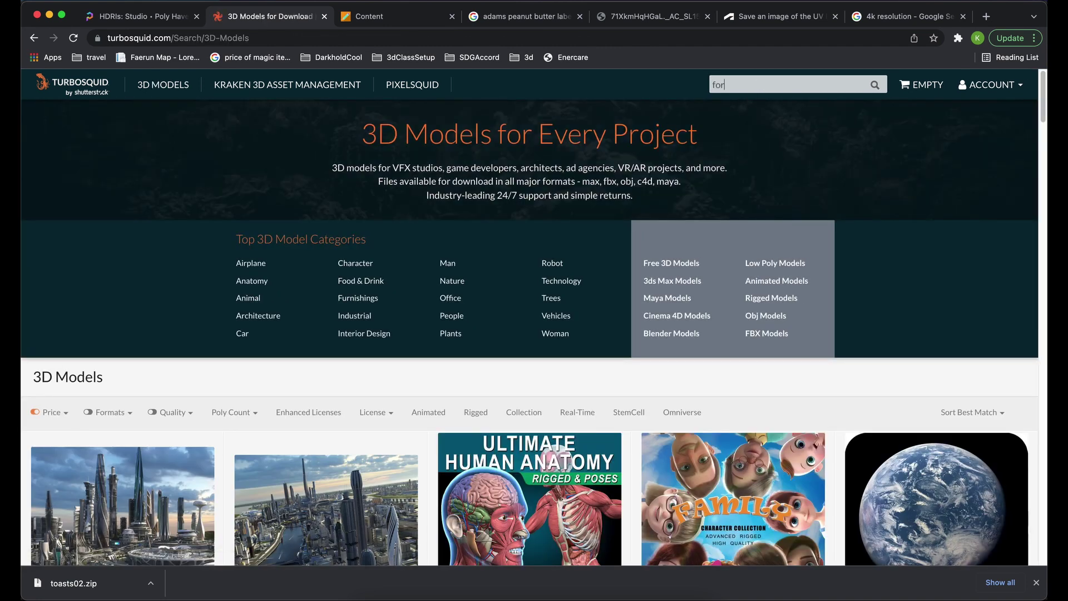
type("k")
key("Return")
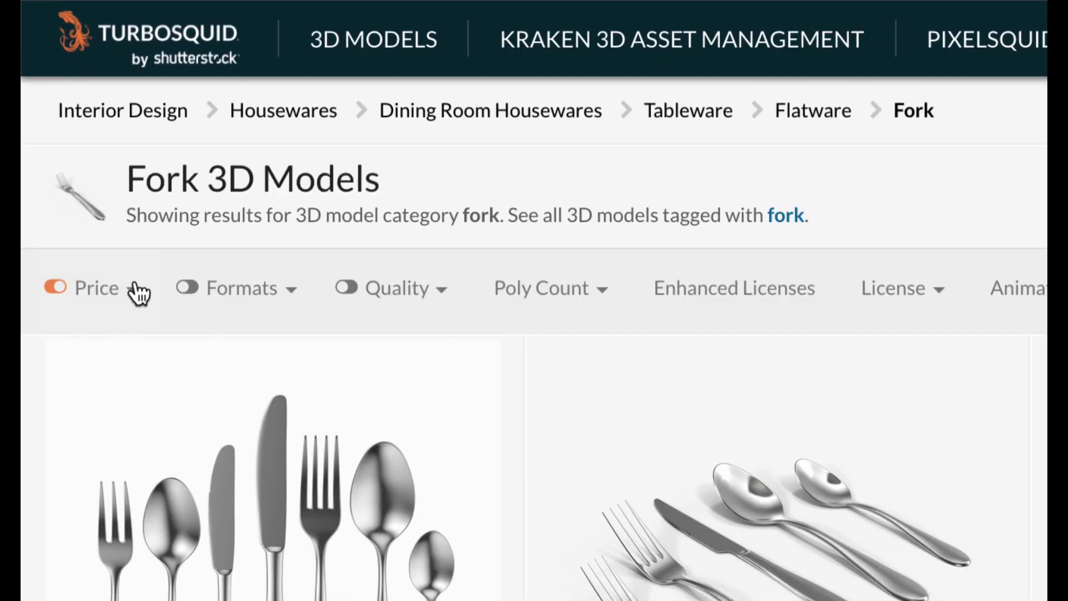
left_click(92, 225)
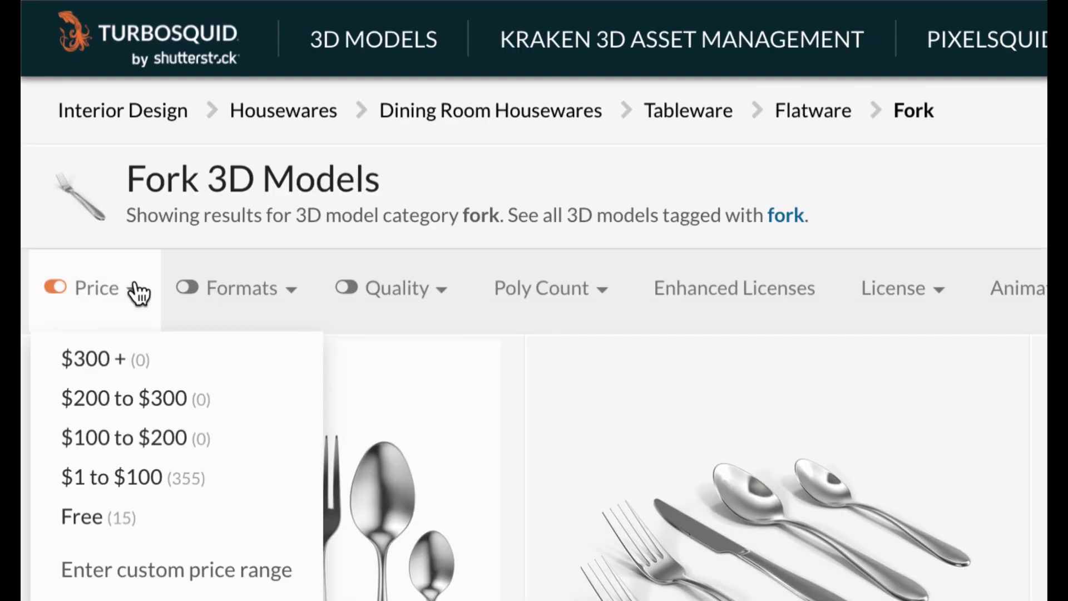
left_click(118, 534)
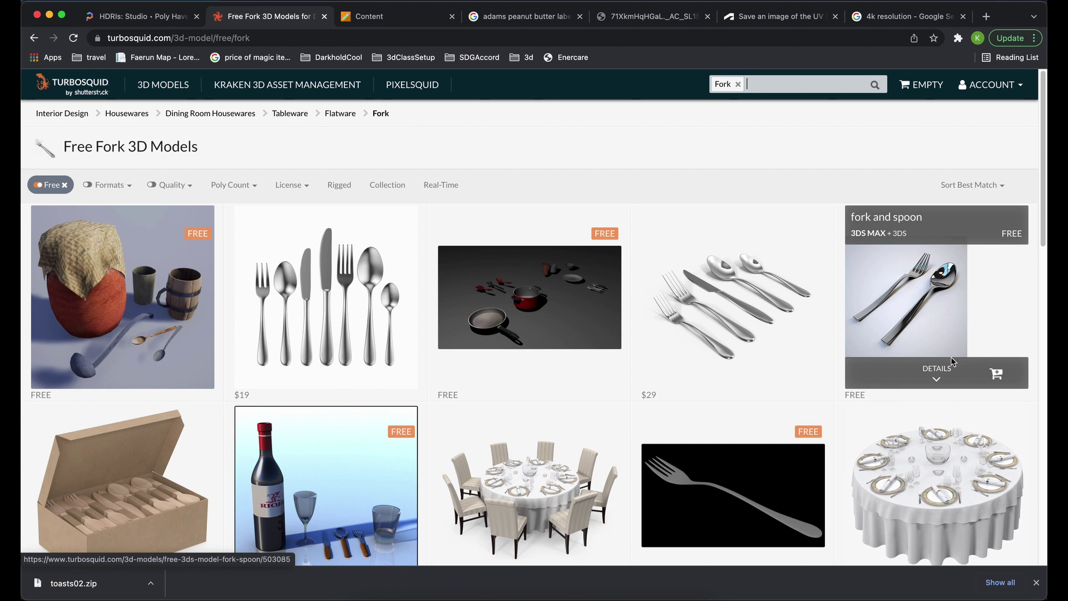
Step: Preview the free "fork and spoon" model and the "fork" model by Silver Rose Studios, checking their file formats
left_click(947, 373)
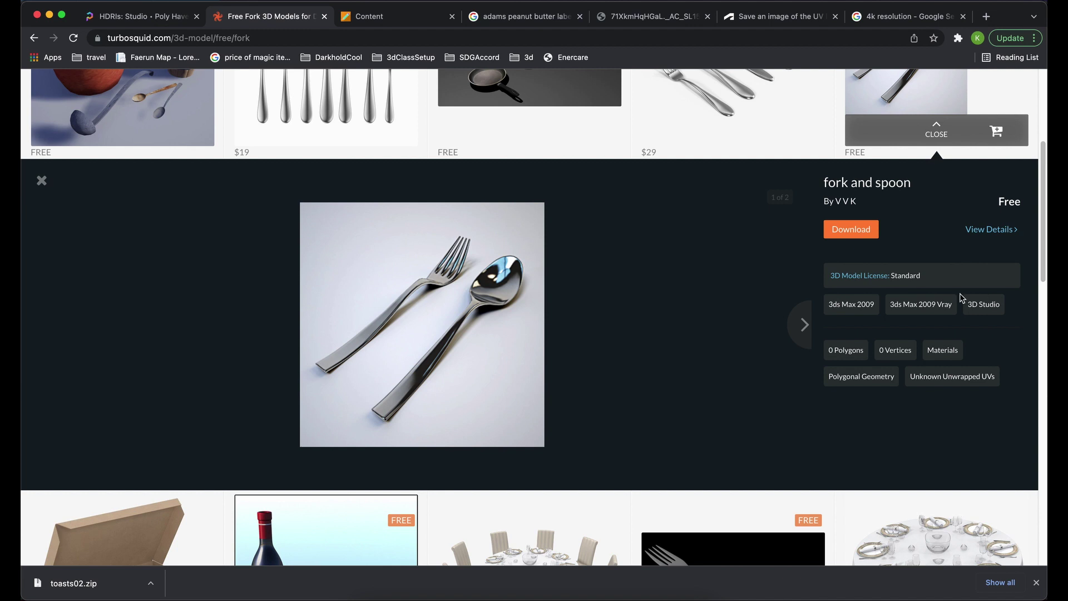
scroll(890, 306, "down", 2)
scroll(827, 315, "down", 5)
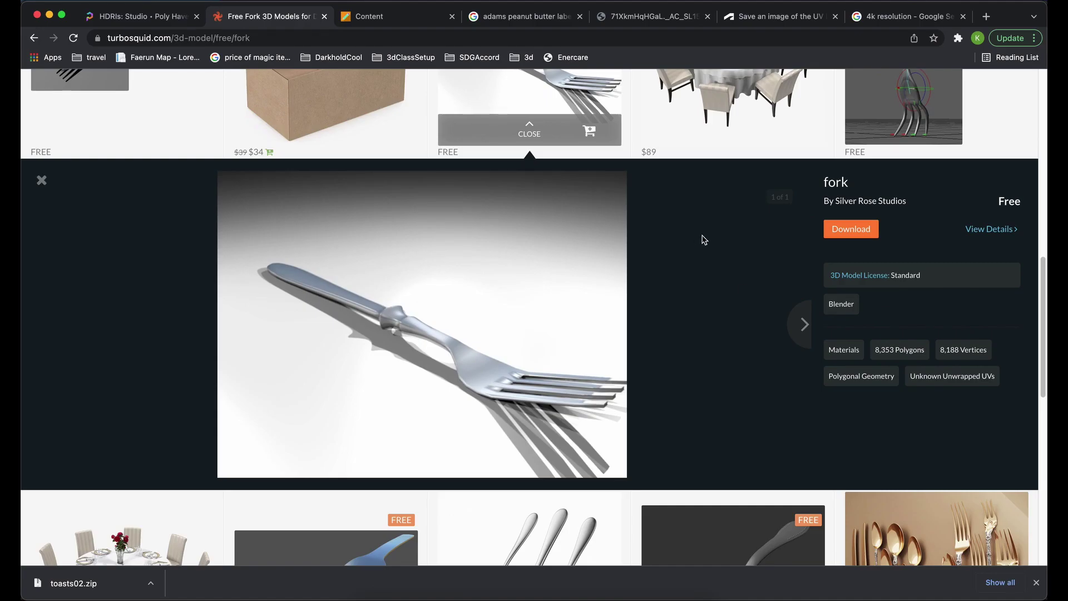
Step: Find the free Old vintage fork model among the fork results and request its download
scroll(701, 240, "up", 5)
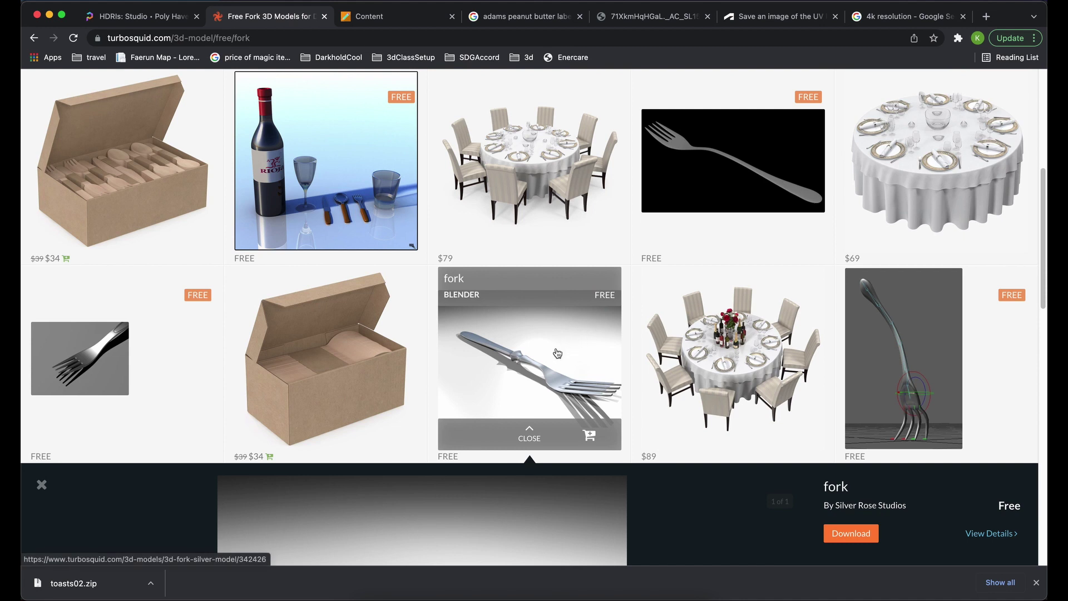
mouse_move(100, 332)
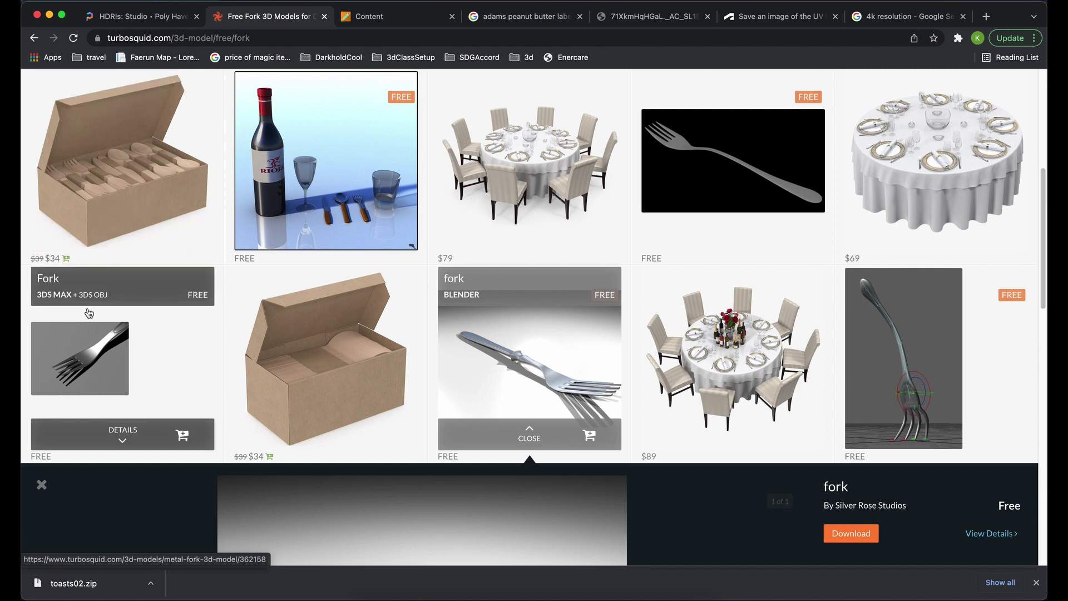
scroll(89, 313, "up", 6)
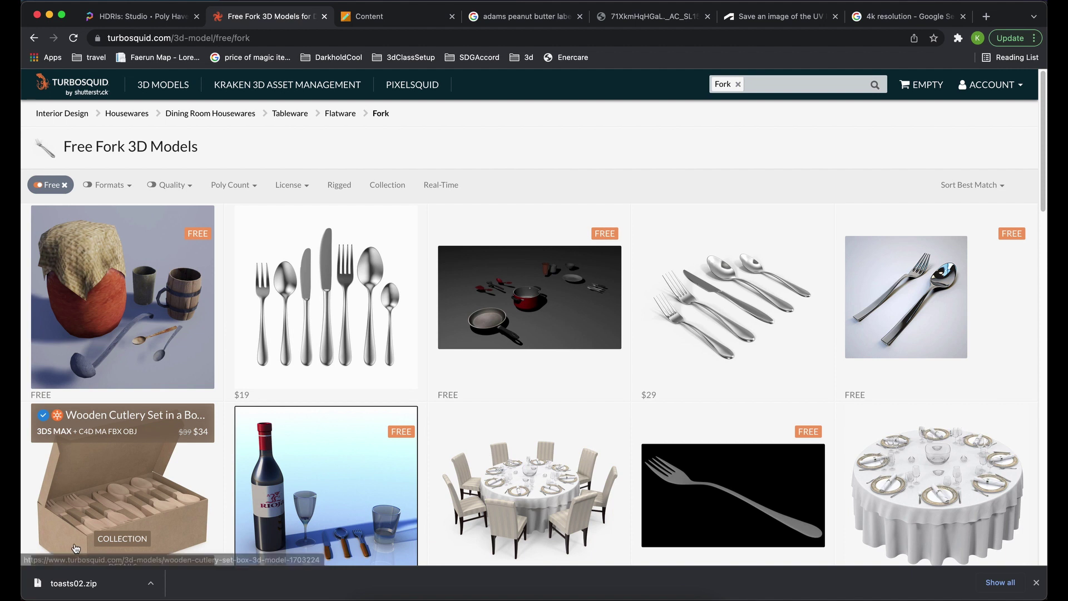
scroll(76, 548, "down", 5)
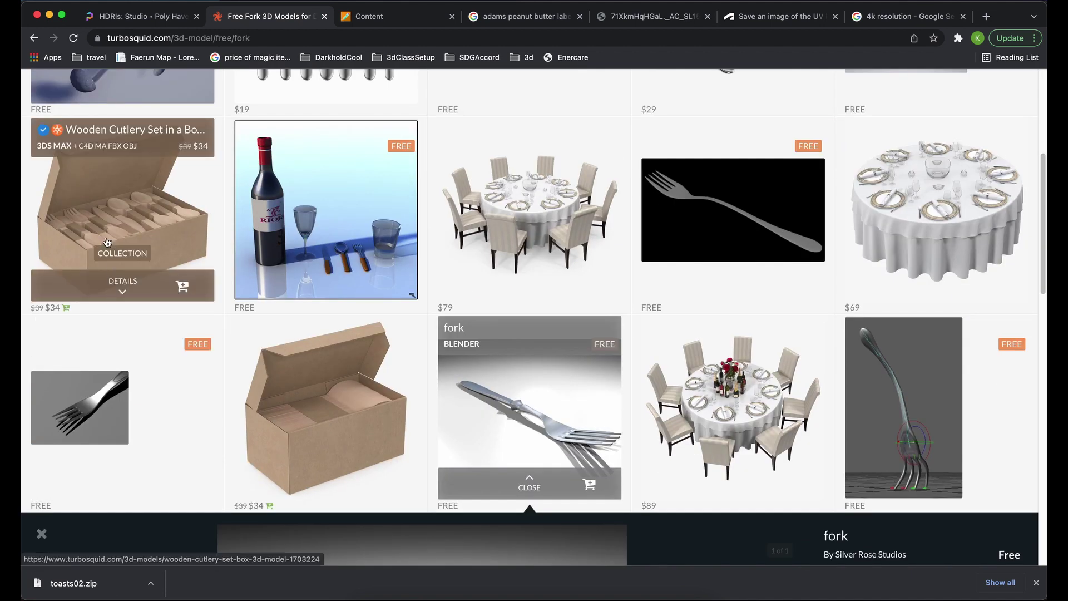
scroll(105, 240, "down", 13)
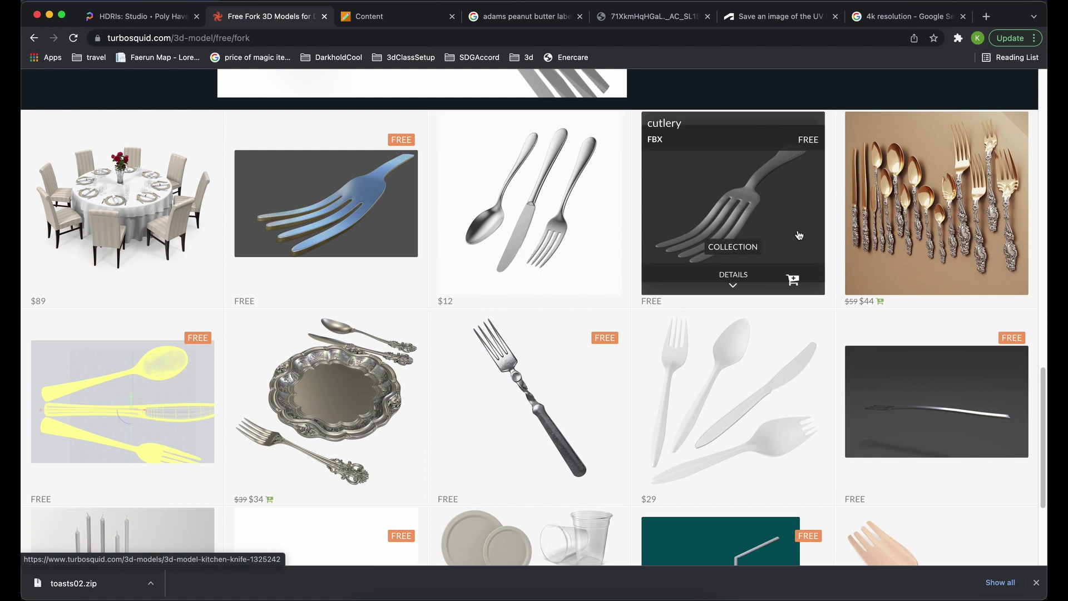
scroll(800, 236, "down", 4)
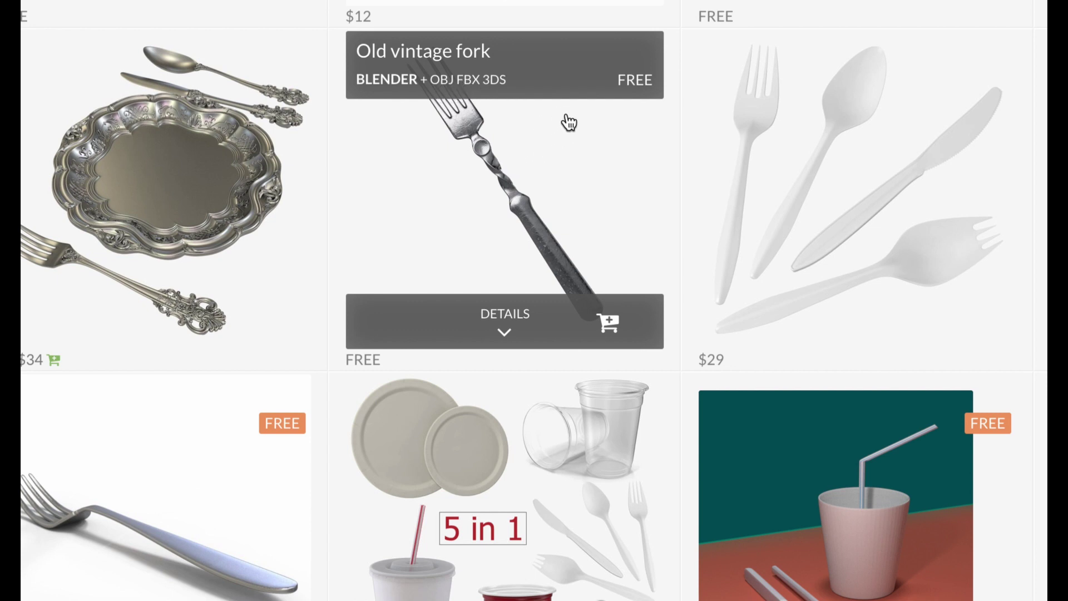
left_click(592, 89)
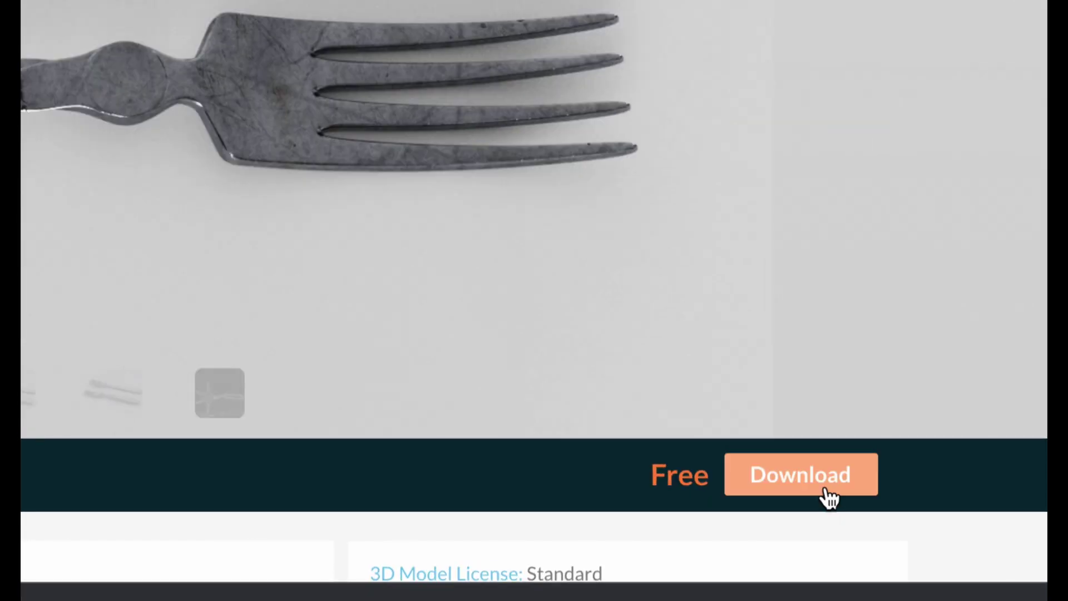
left_click(927, 522)
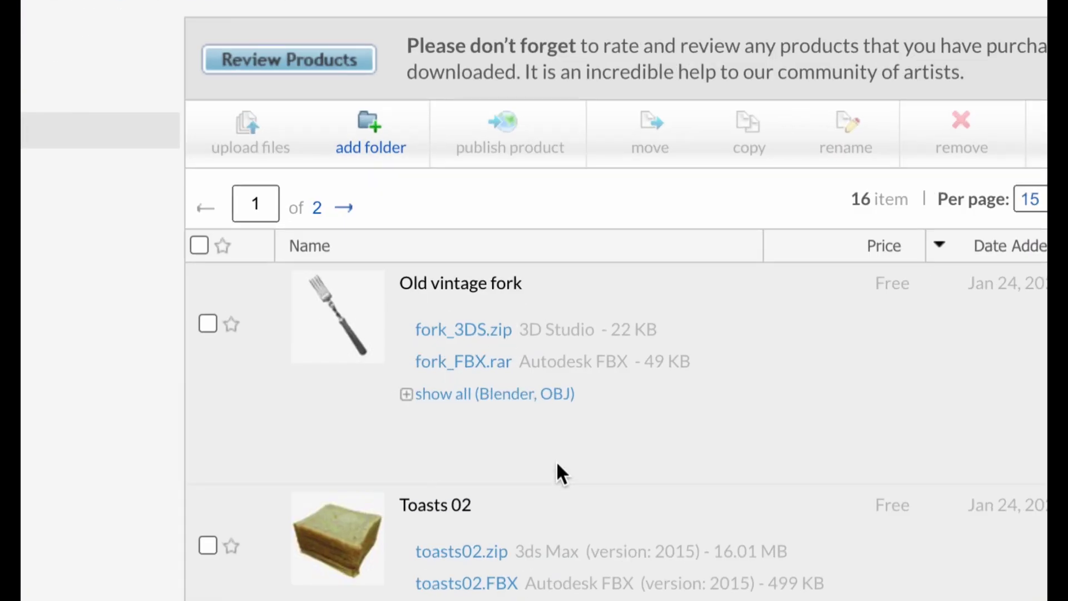
Step: Show all file formats of the Old vintage fork and download fork_3DS.zip
scroll(536, 358, "down", 10)
scroll(557, 464, "down", 10)
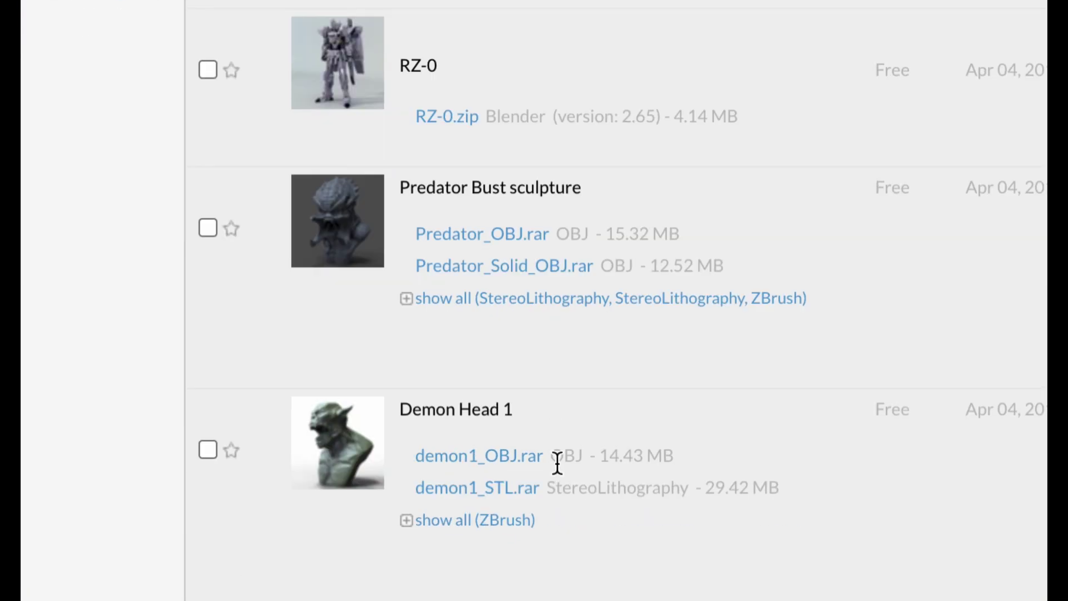
scroll(557, 464, "up", 20)
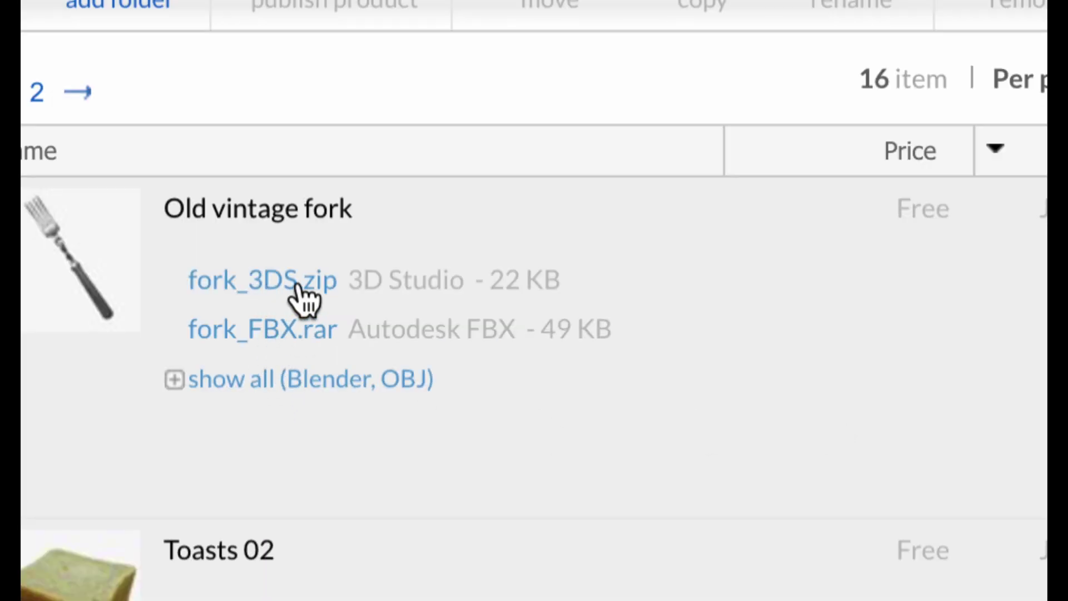
left_click(179, 381)
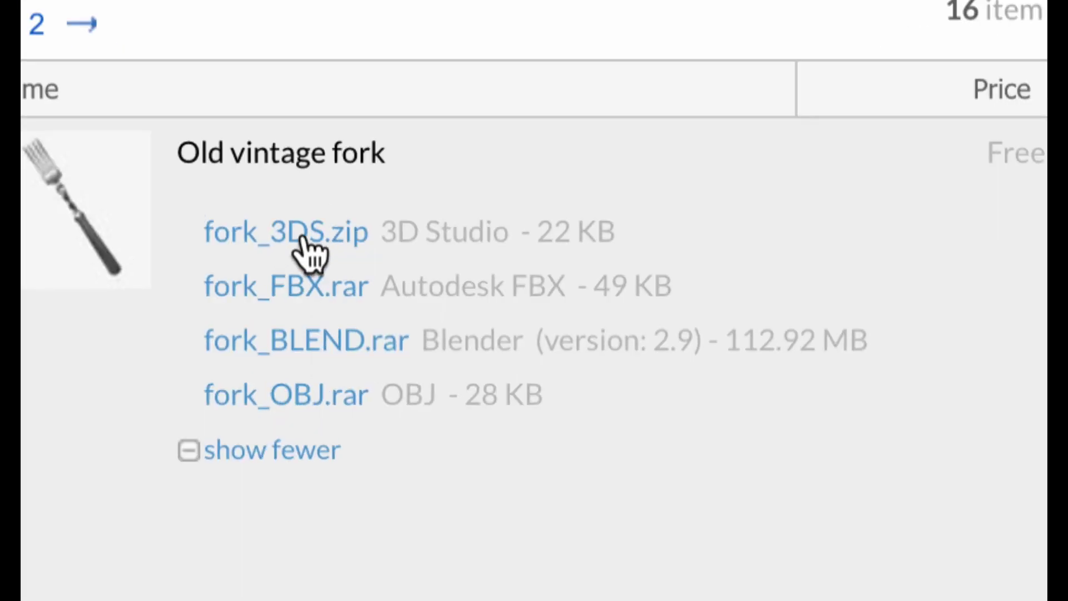
left_click(316, 236)
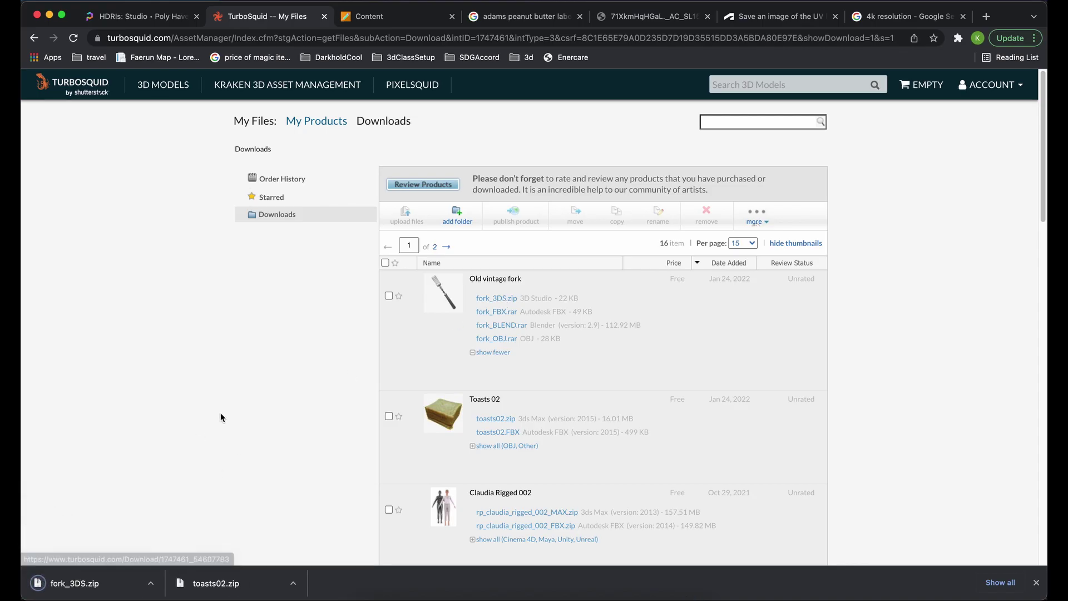
Step: Reveal fork_3DS.zip in the Downloads folder and extract fork.3ds from it
left_click(149, 583)
left_click(197, 566)
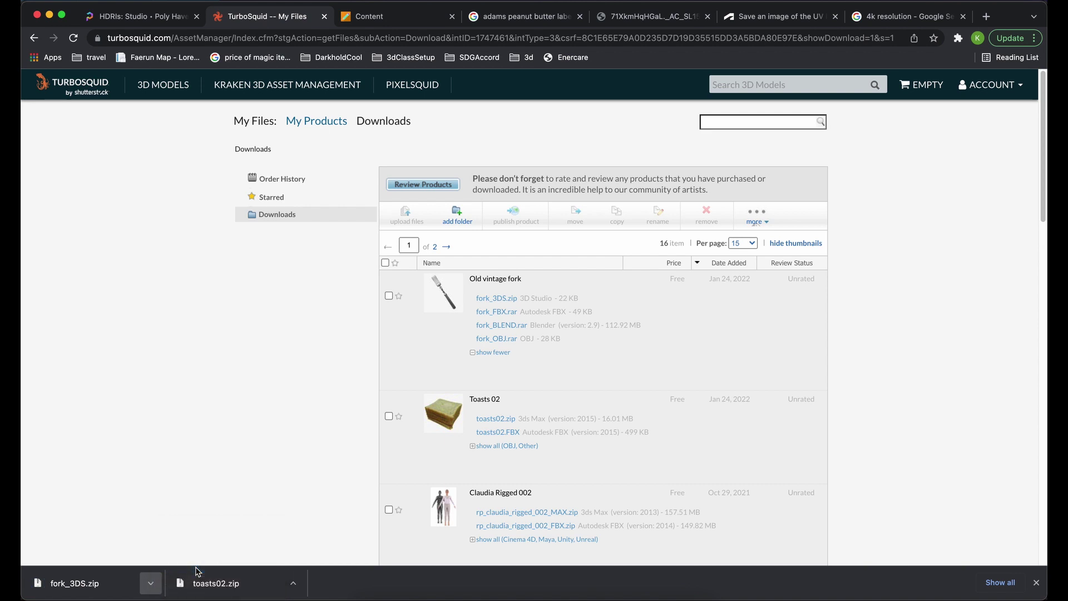
double_click(506, 307)
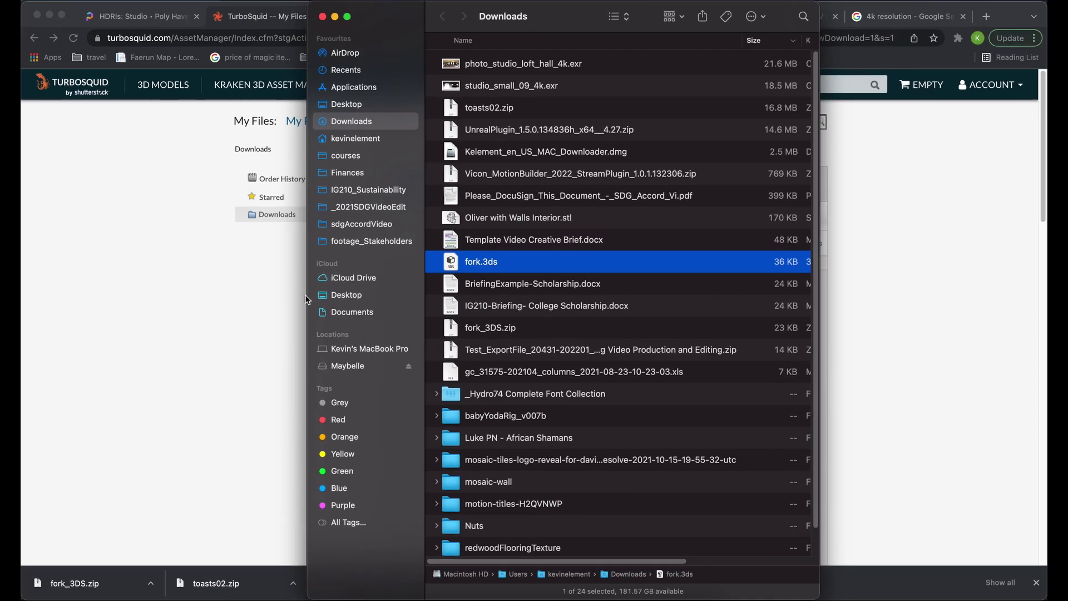
Step: Download the fork's Autodesk FBX archive, fork_FBX.rar, and reveal it in the Downloads folder
left_click(165, 342)
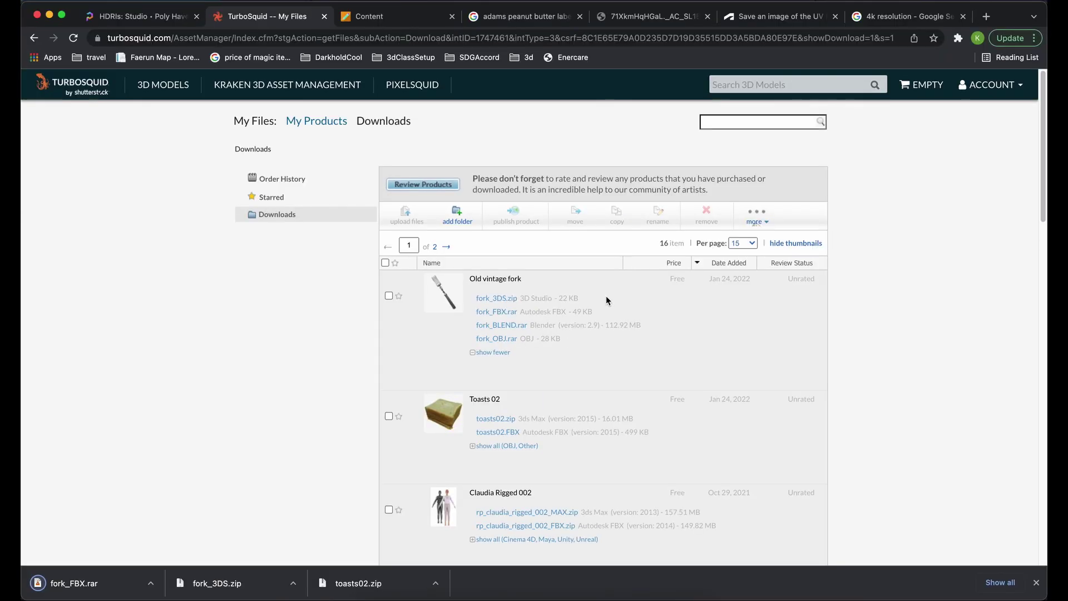
left_click(151, 583)
left_click(178, 564)
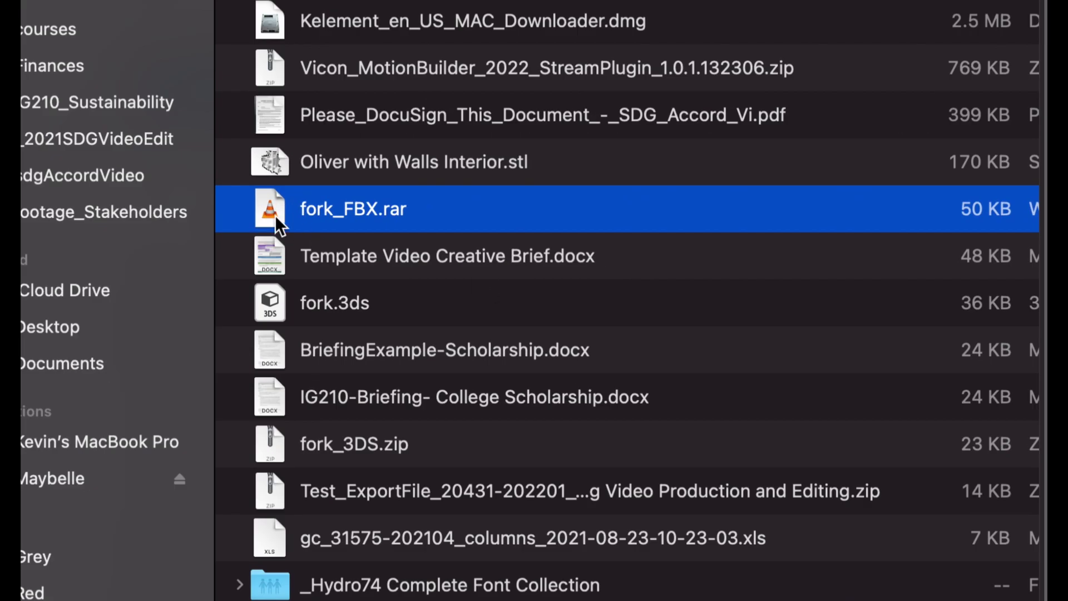
Step: Extract fork_FBX.rar with The Unarchiver and copy fork.fbx into the assignment 1 folder
double_click(275, 215)
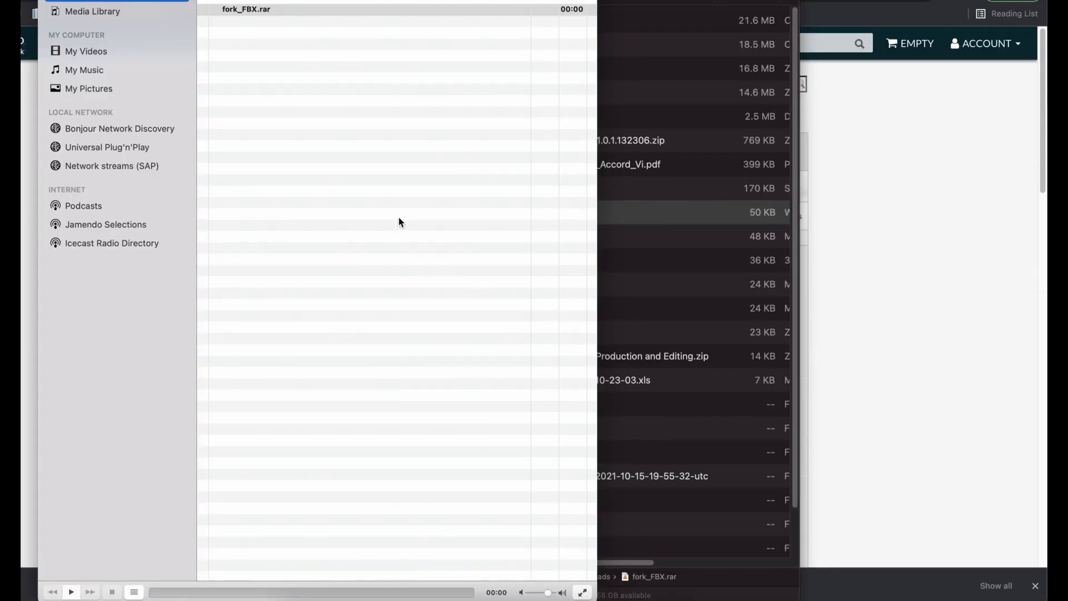
key("super+q")
right_click(417, 215)
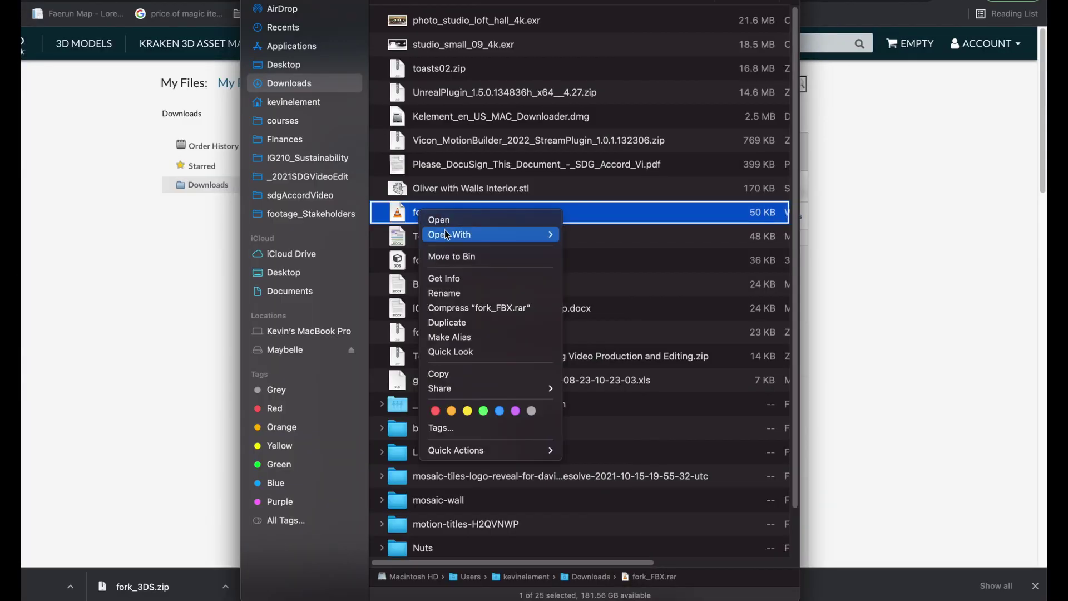
mouse_move(556, 240)
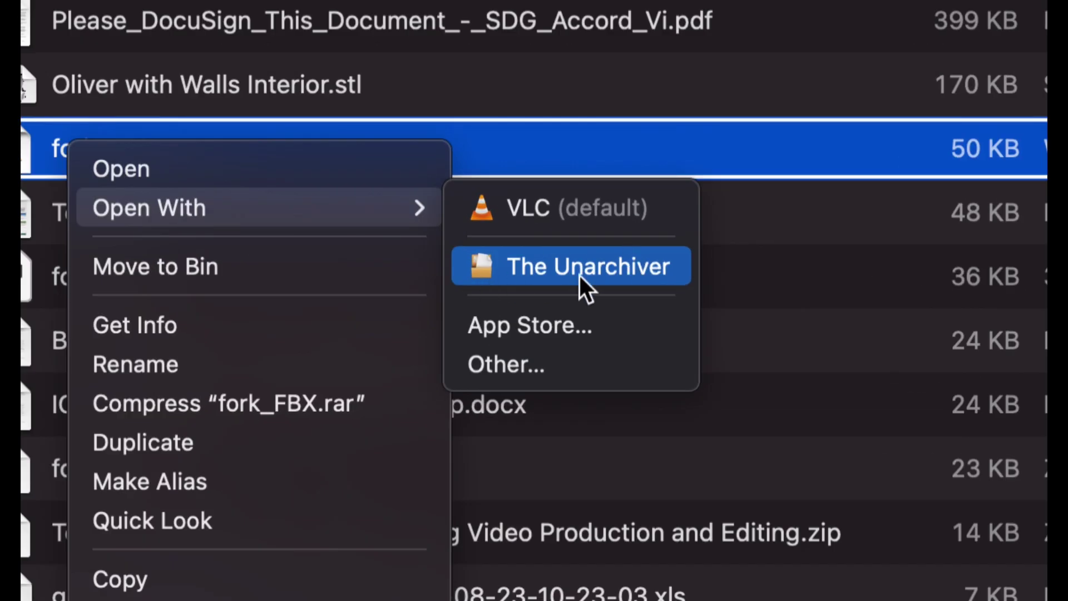
left_click(623, 274)
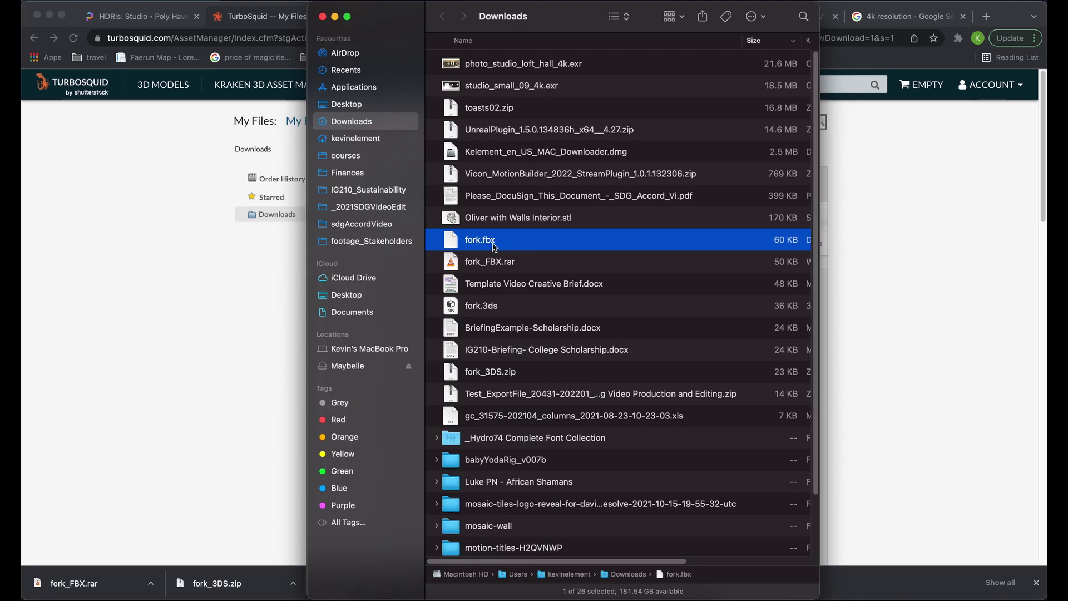
left_click_drag(472, 250, 412, 380)
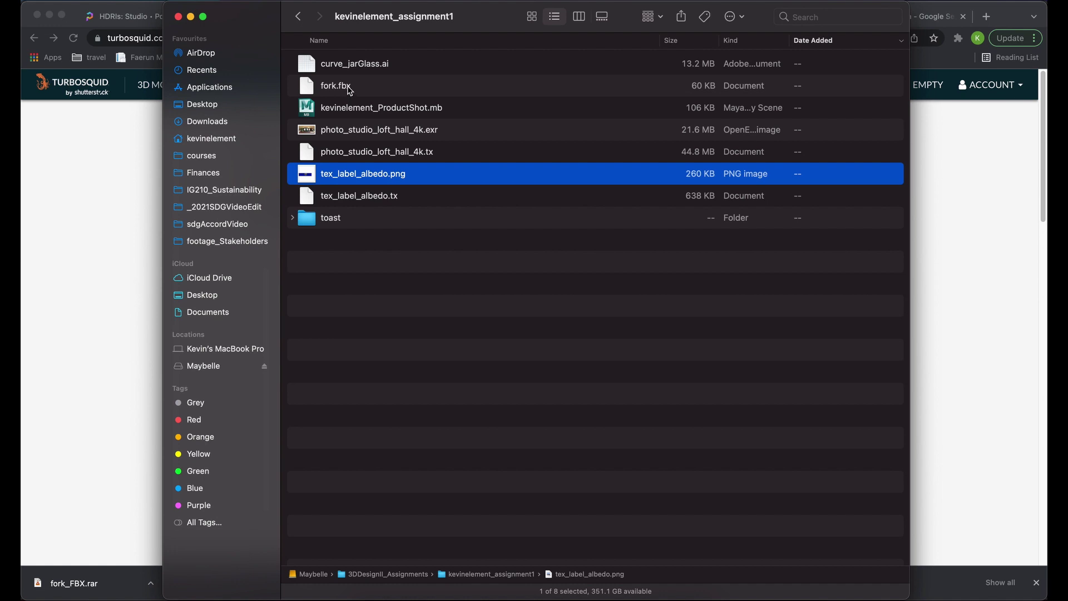
Step: Examine the toast folder's model and tex_toast texture files, previewing toasts02_diffuse.png
left_click(293, 217)
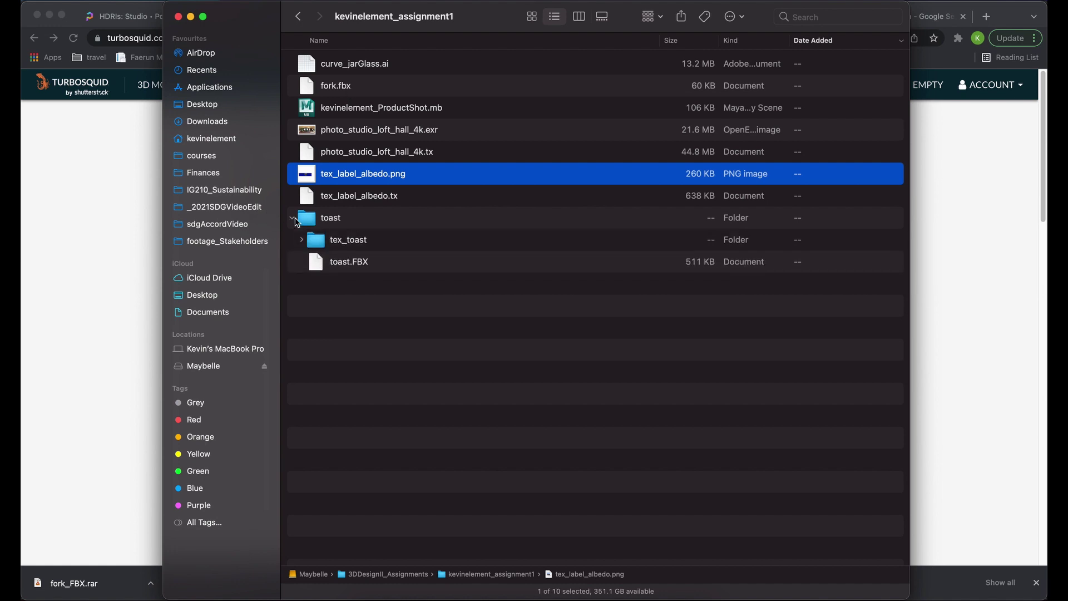
left_click(358, 262)
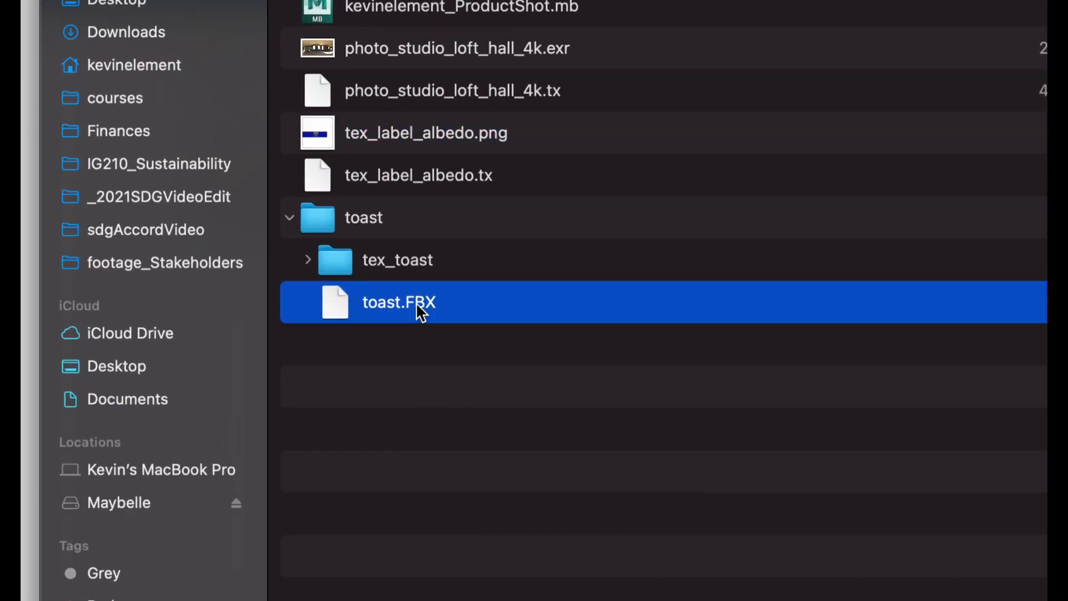
left_click(307, 260)
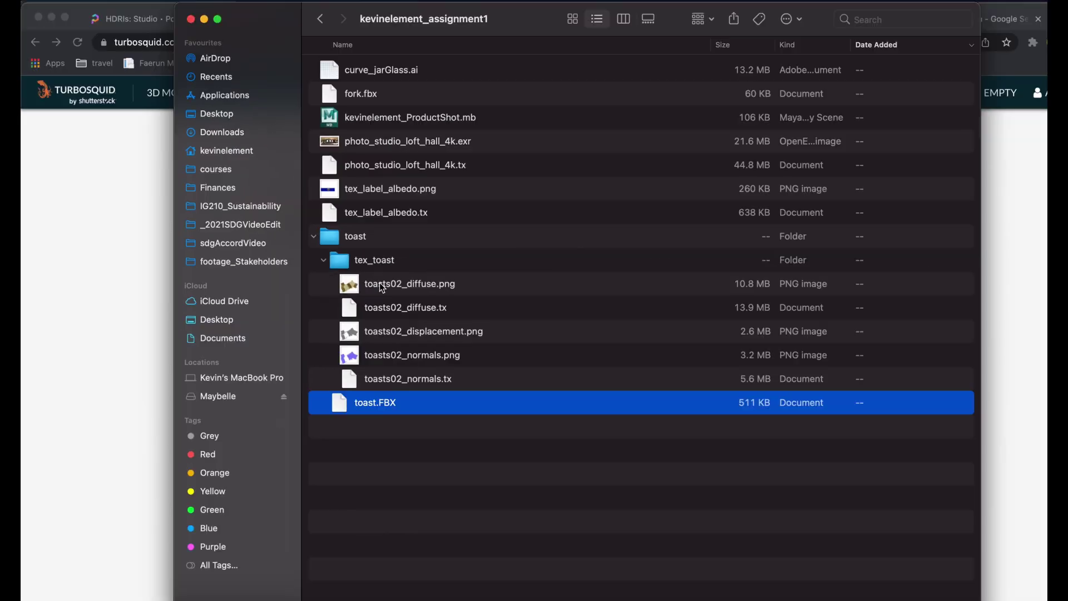
left_click(410, 307)
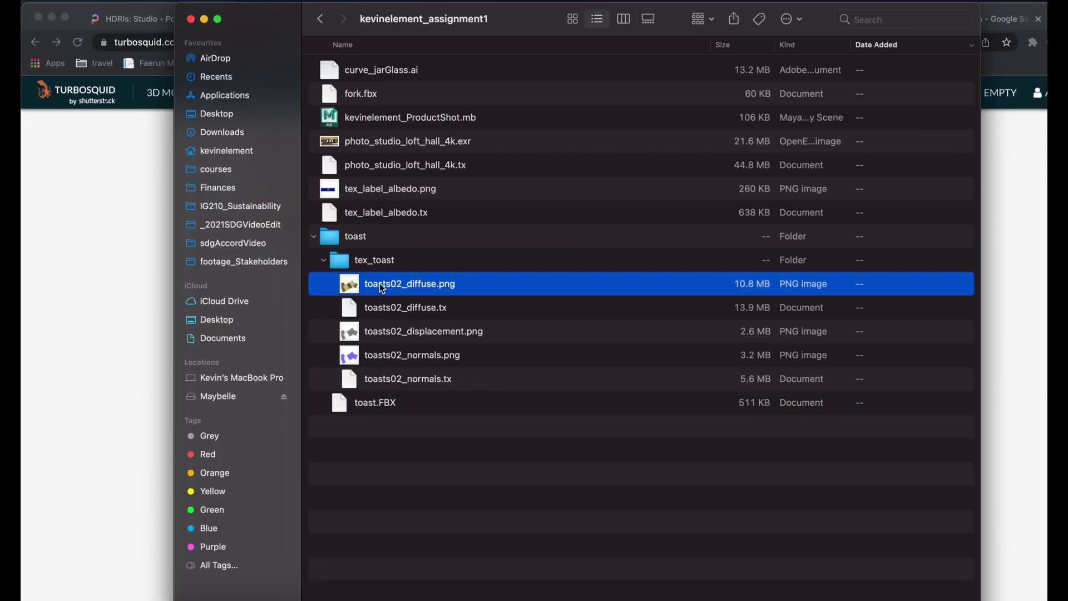
key("space")
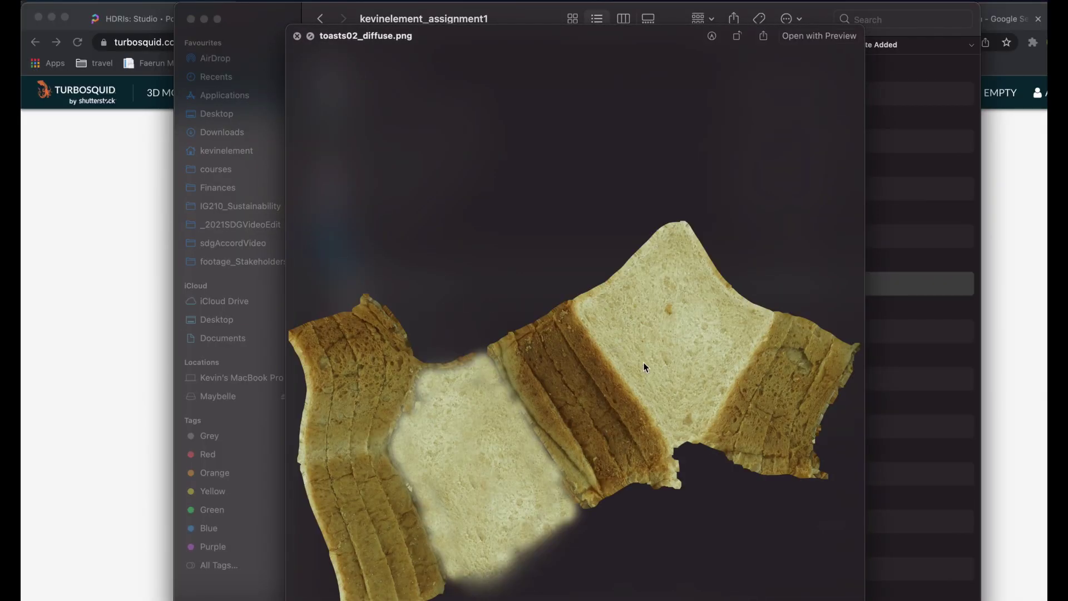
key("space")
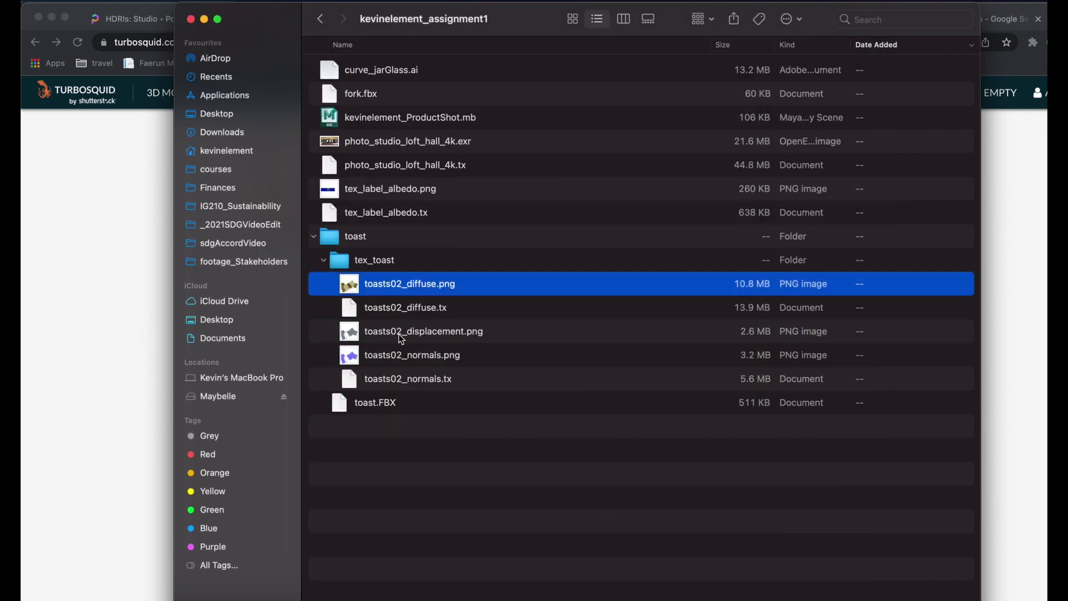
key("space")
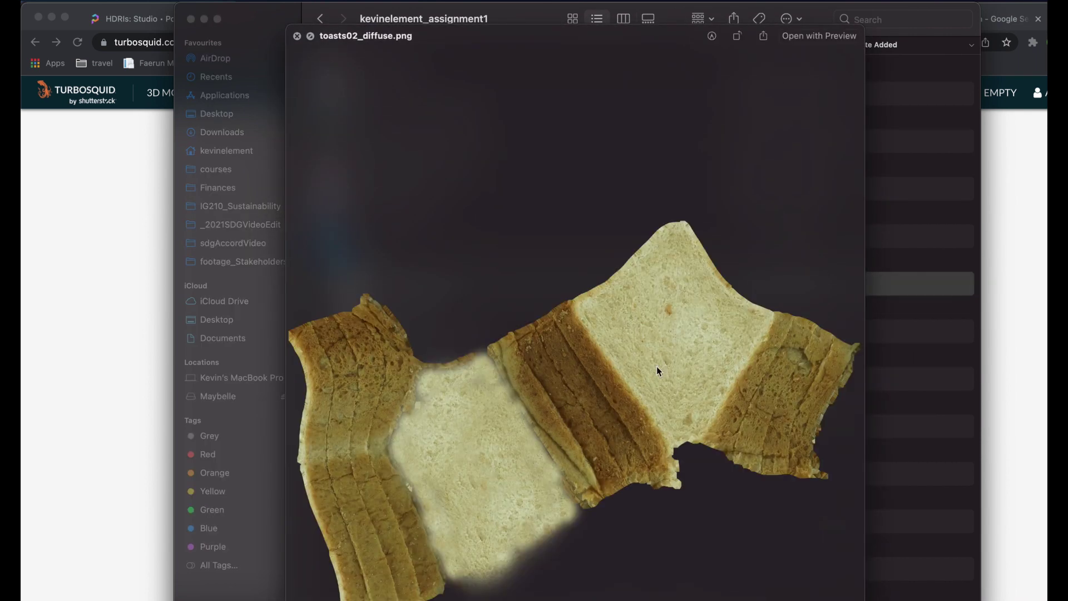
key("space")
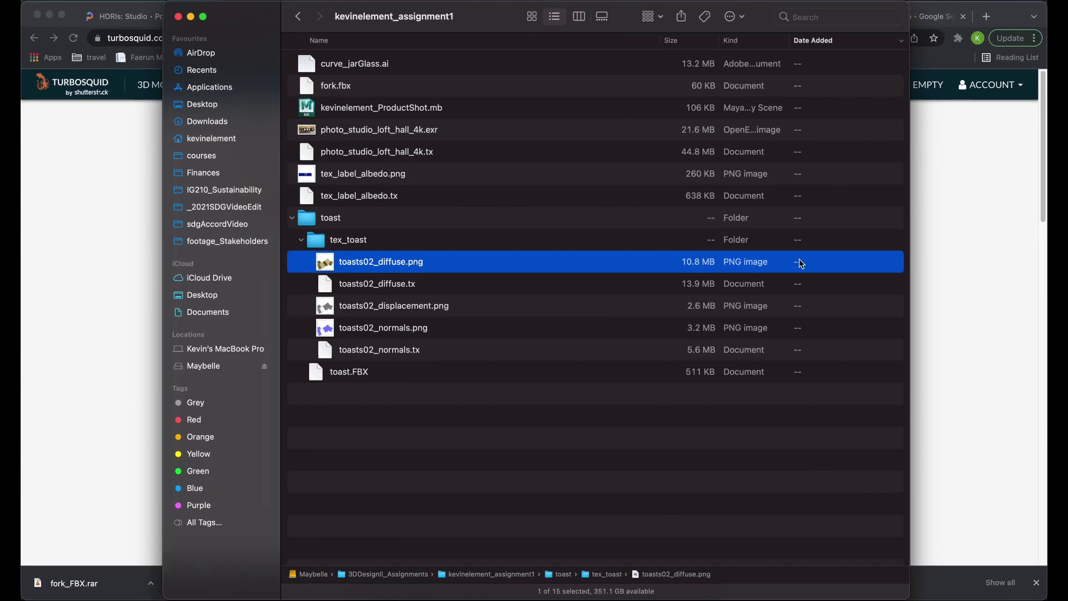
Step: Switch to Maya and import toast.FBX from the toast folder inside the assignment 1 folder
key("super+Tab")
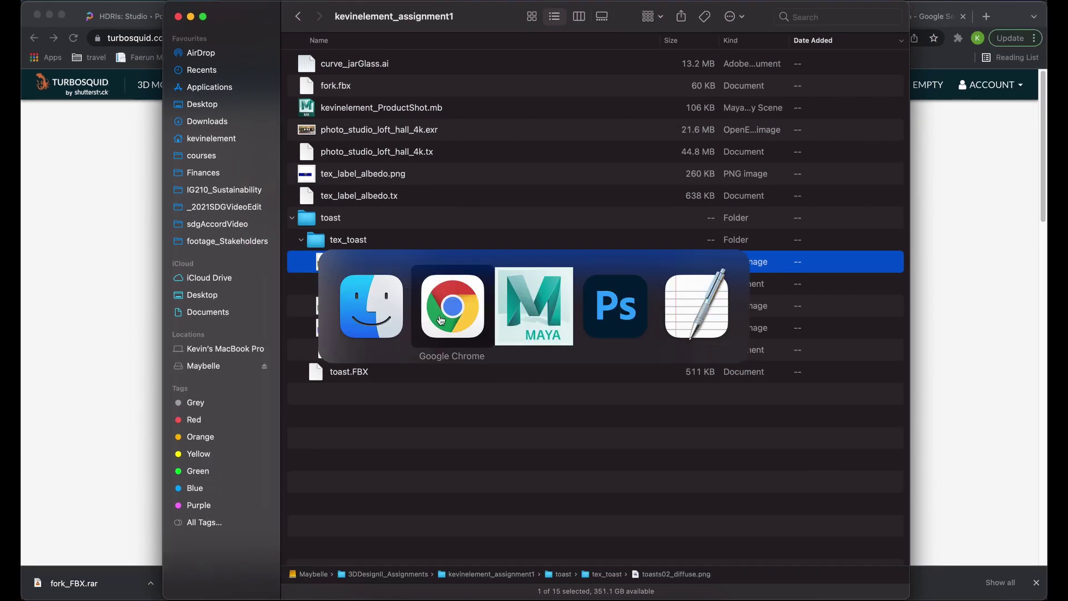
left_click(543, 310)
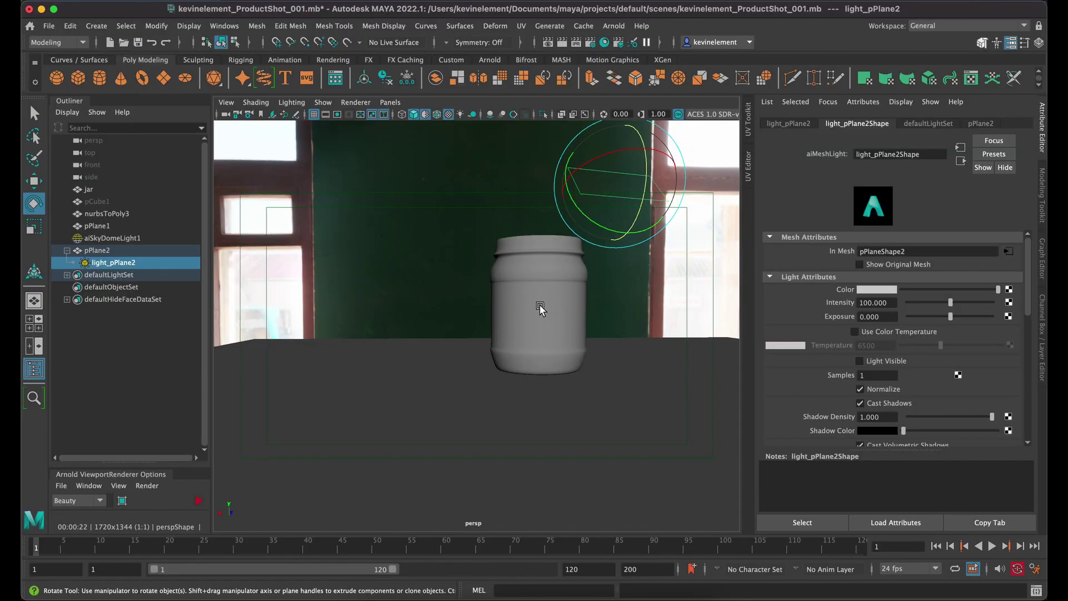
left_click(49, 26)
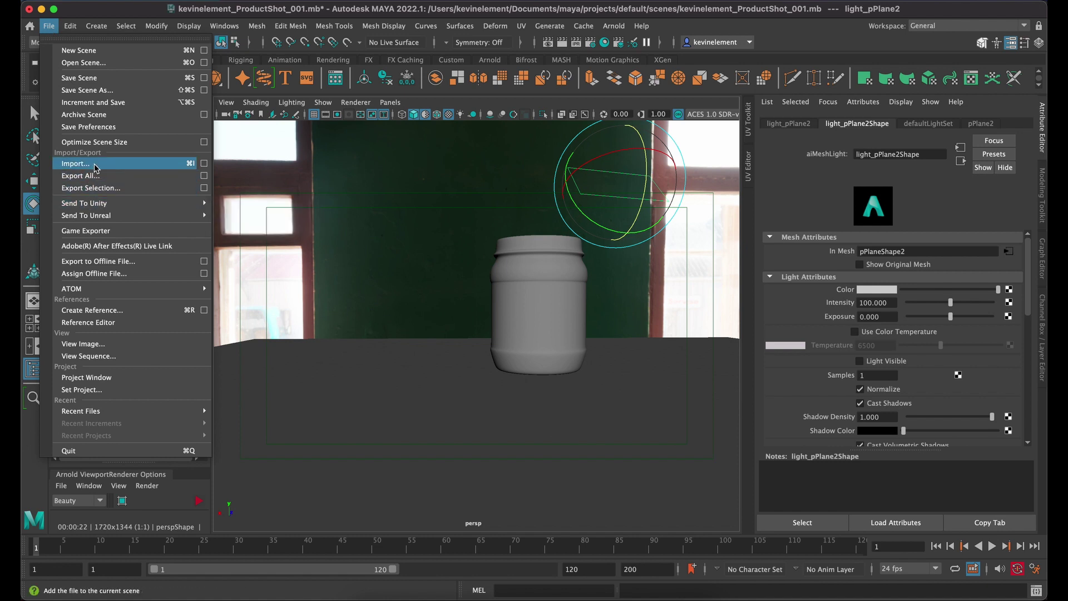
left_click(164, 165)
left_click(305, 118)
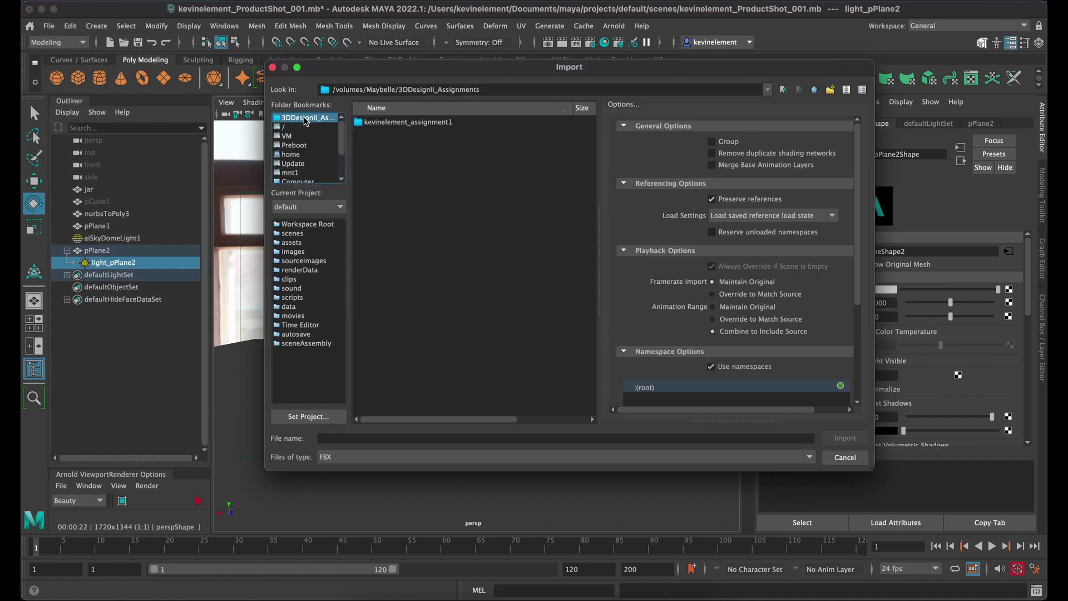
left_click(390, 123)
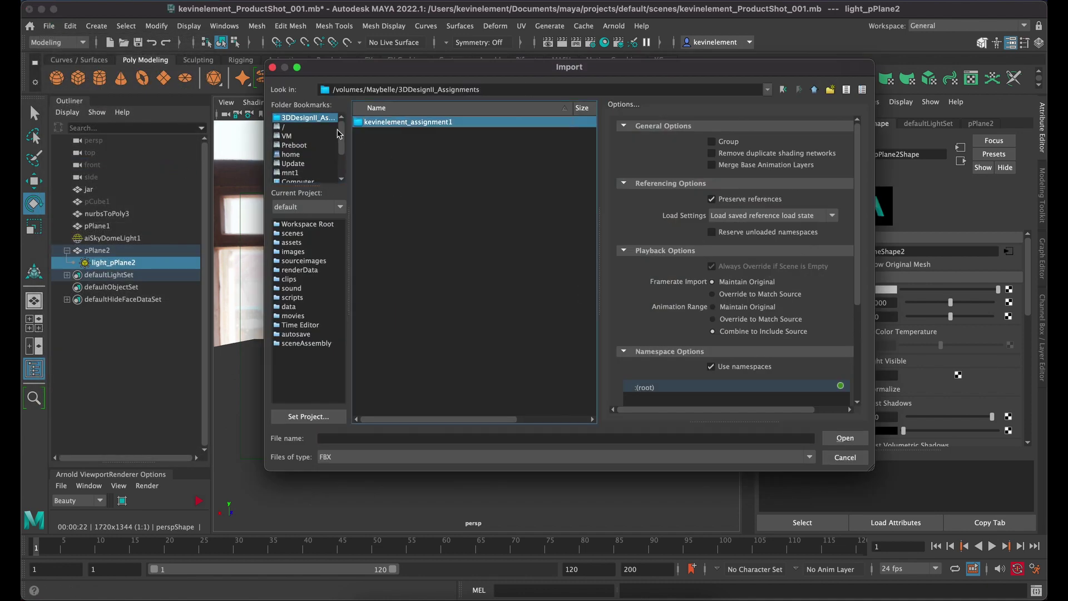
double_click(361, 126)
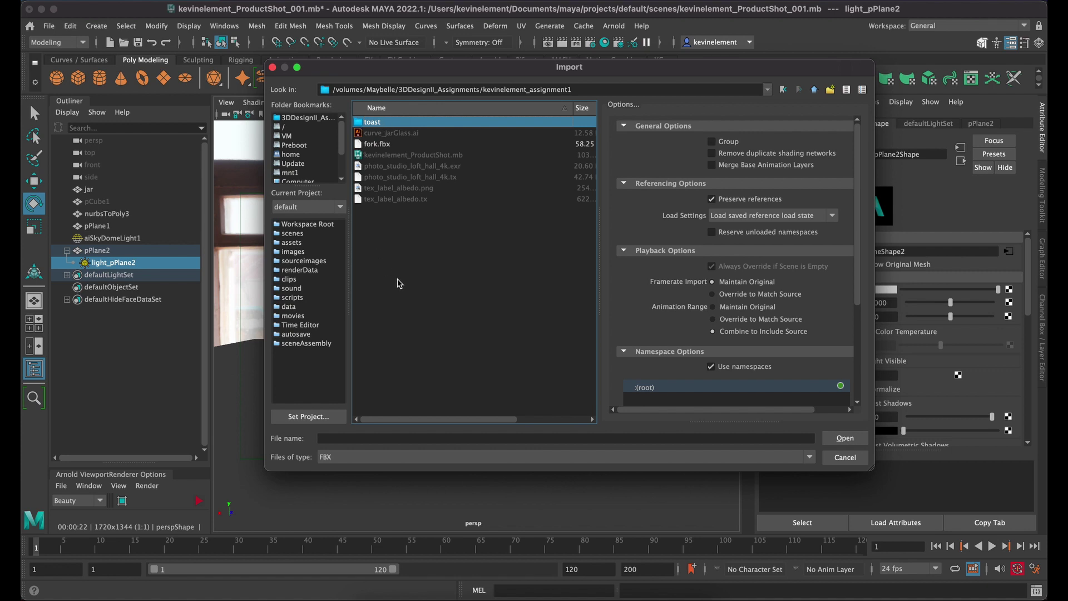
left_click(378, 146)
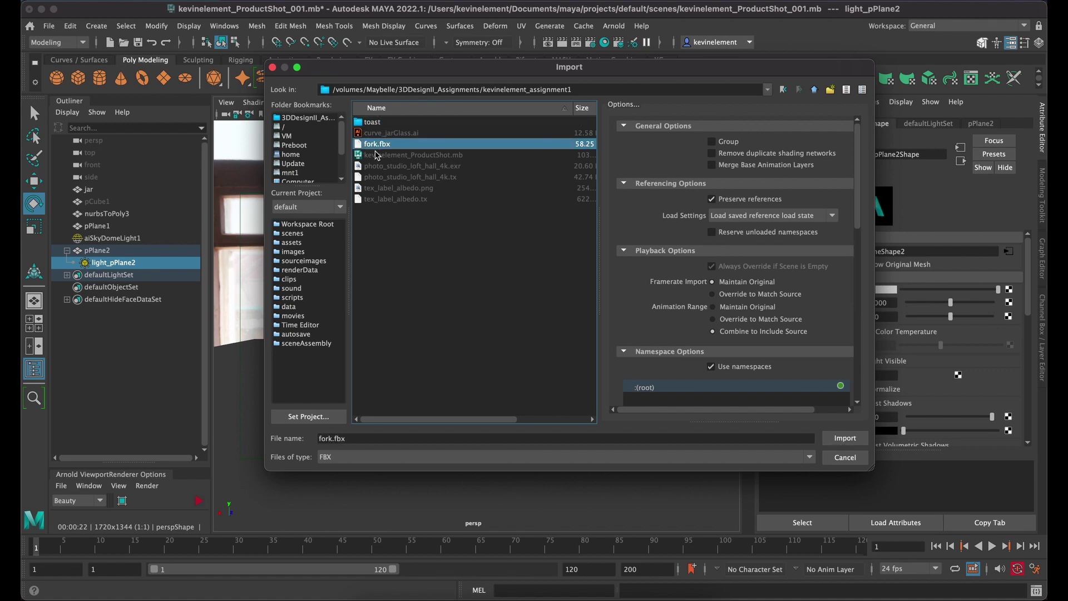
double_click(370, 123)
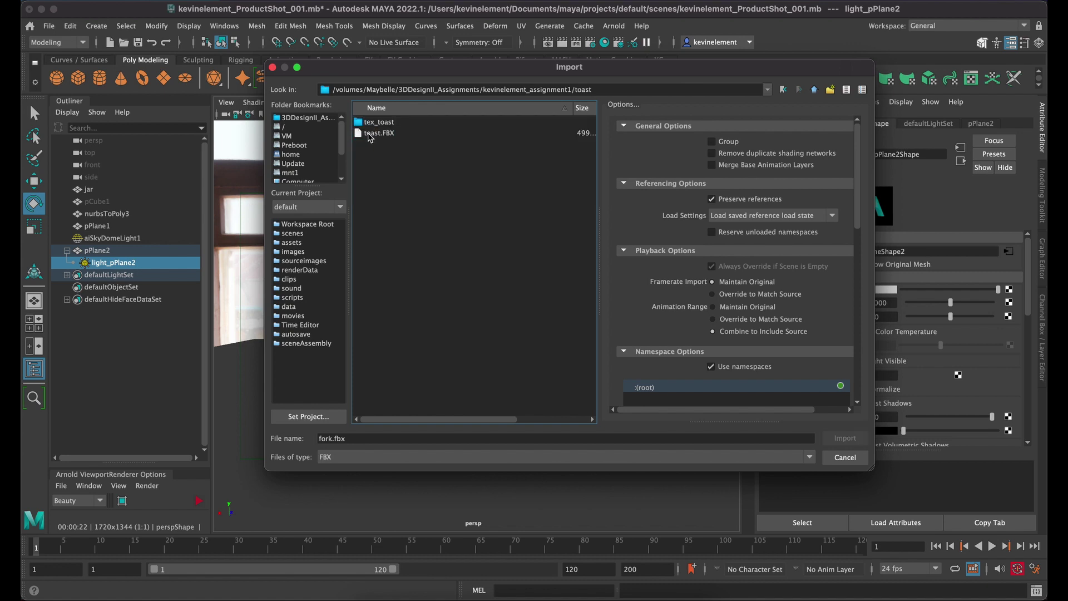
left_click(369, 134)
double_click(362, 134)
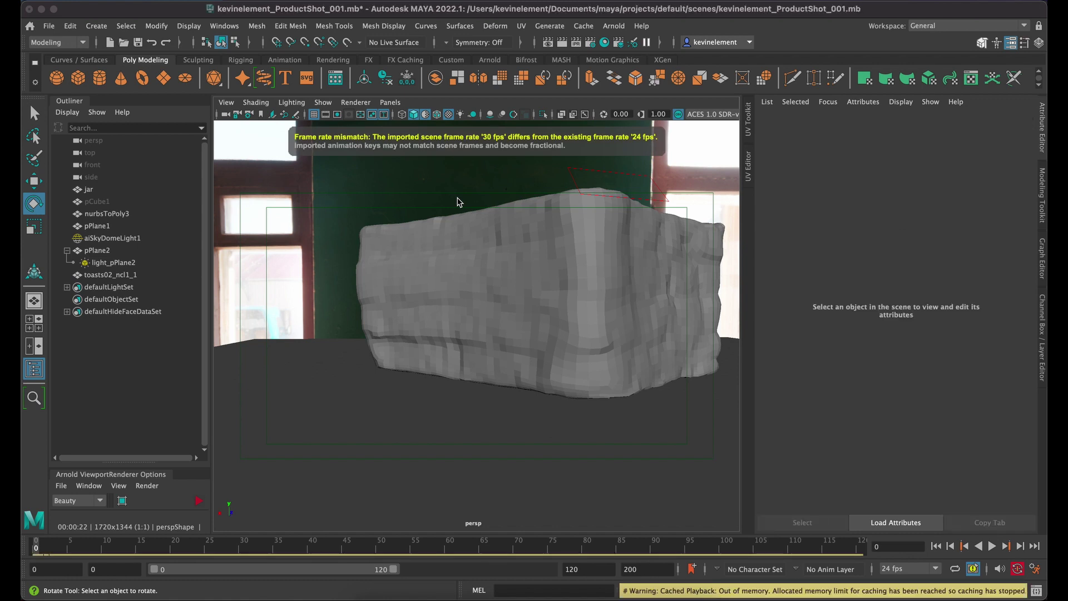
Step: Select the imported toast mesh and show it in the four-view layout with the top view zoomed in
left_click(579, 264)
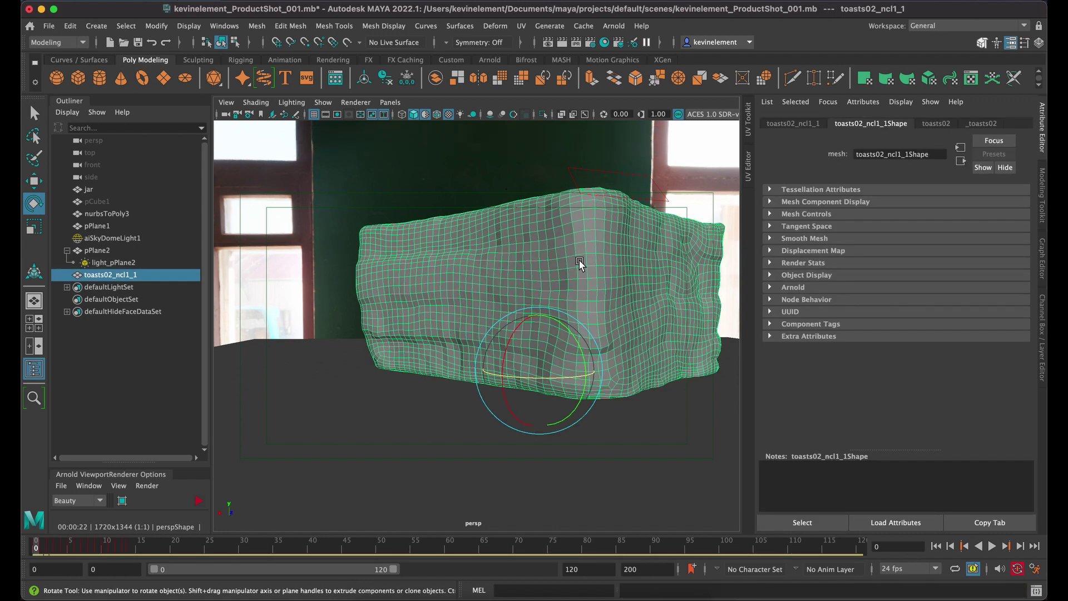
key("space")
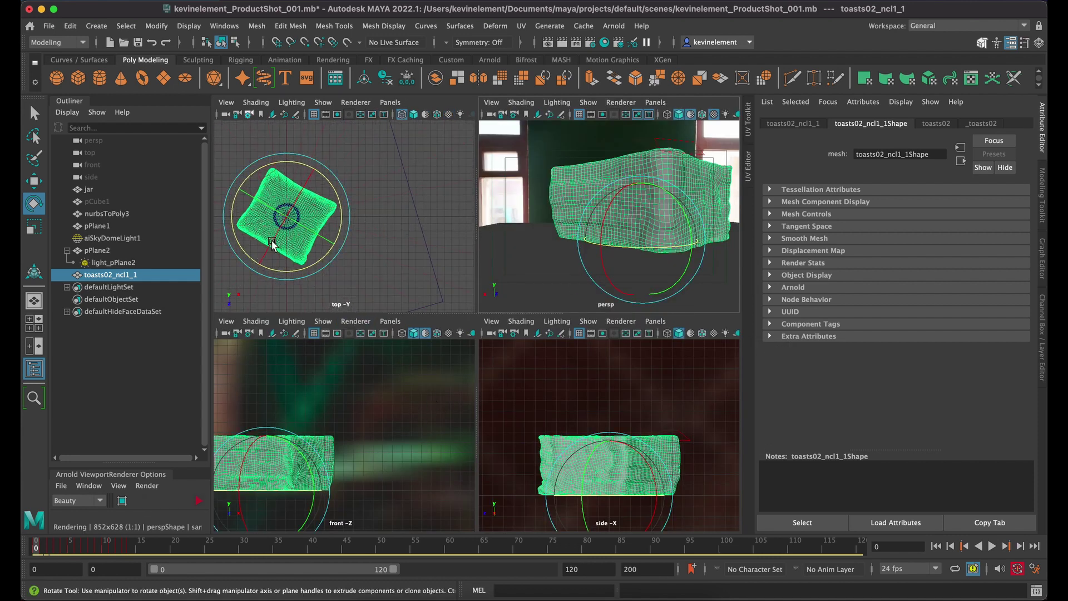
scroll(273, 245, "up", 3)
Step: Reset the Rotate tool to its default settings and close its settings window
double_click(34, 205)
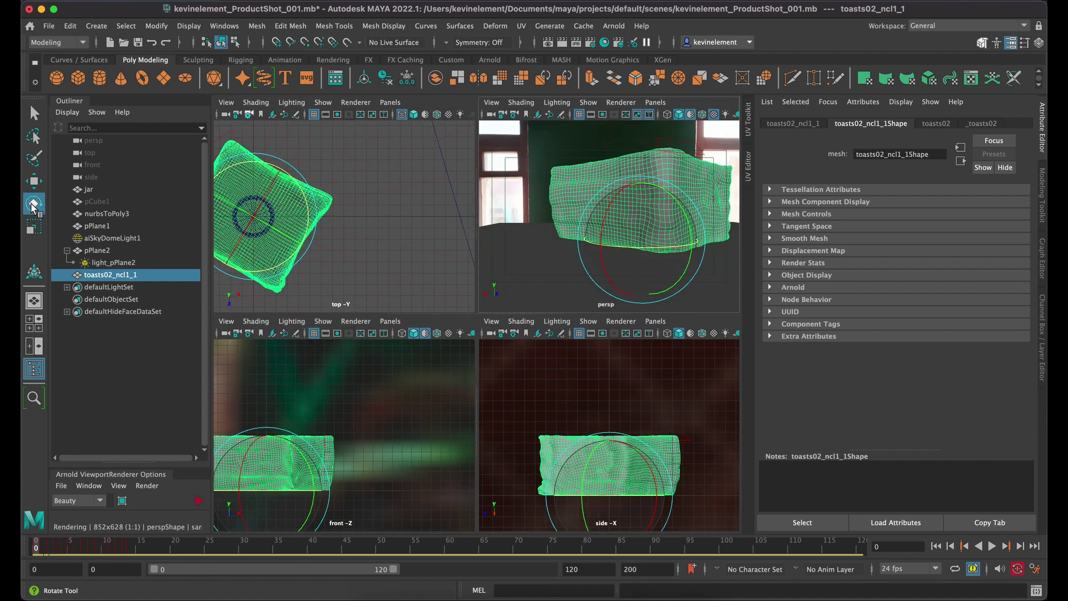
left_click_drag(845, 14, 525, 55)
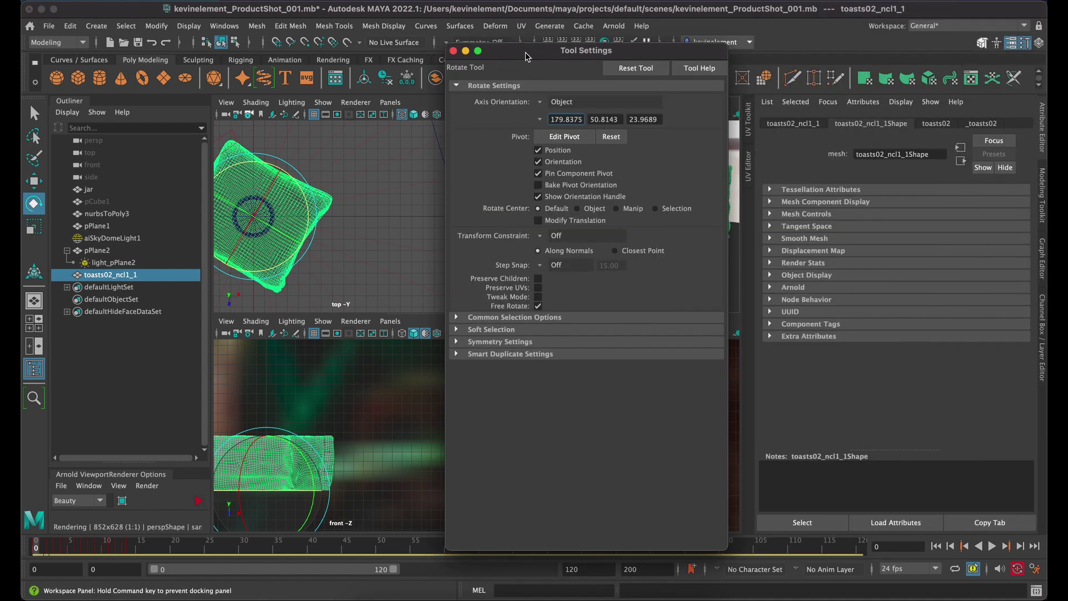
left_click(544, 103)
left_click(559, 122)
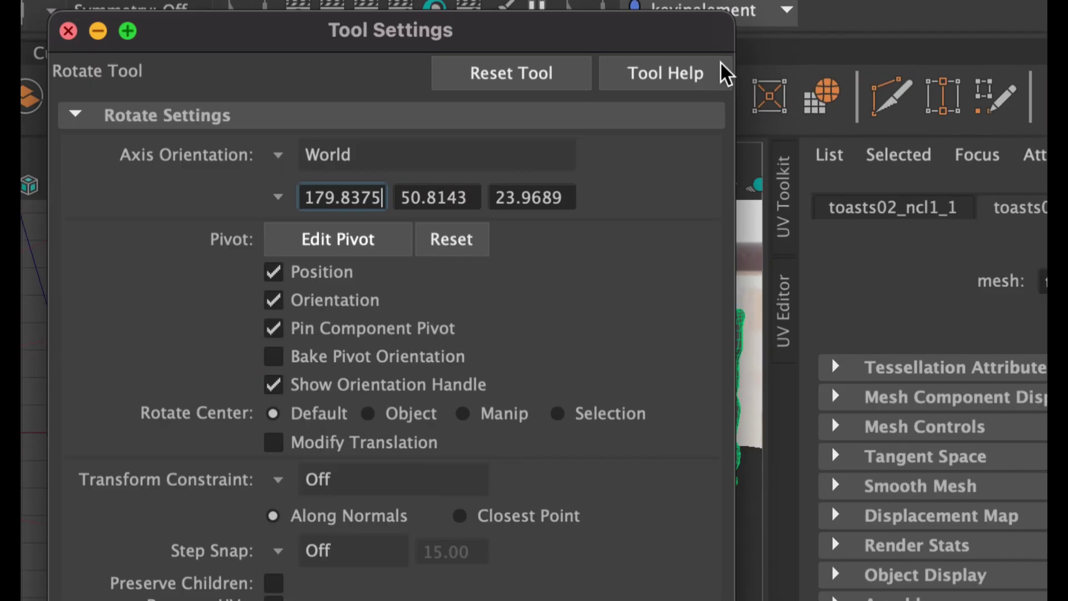
left_click(524, 78)
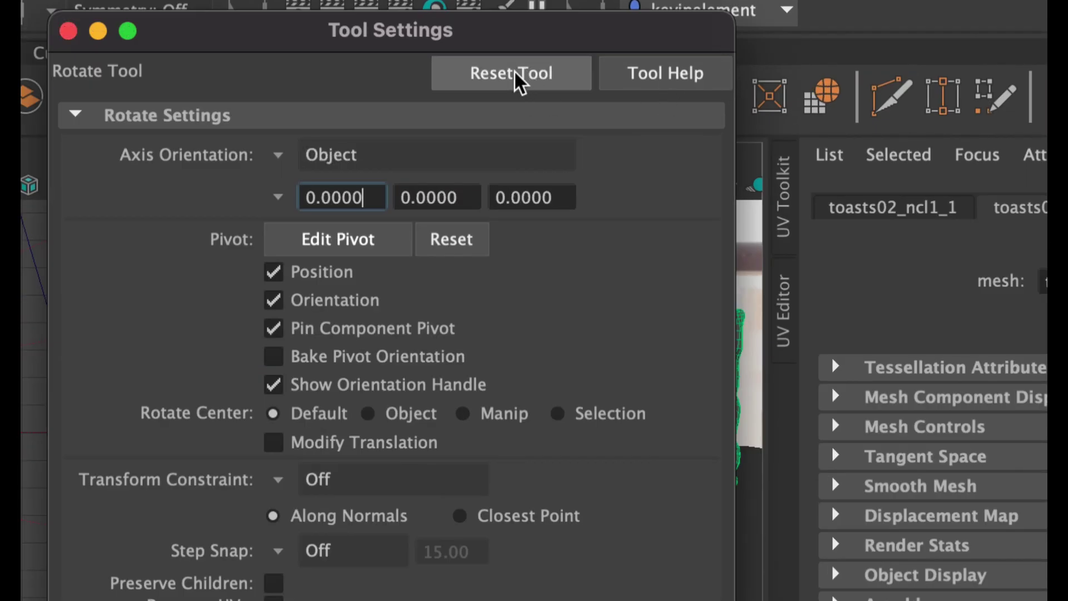
left_click(68, 32)
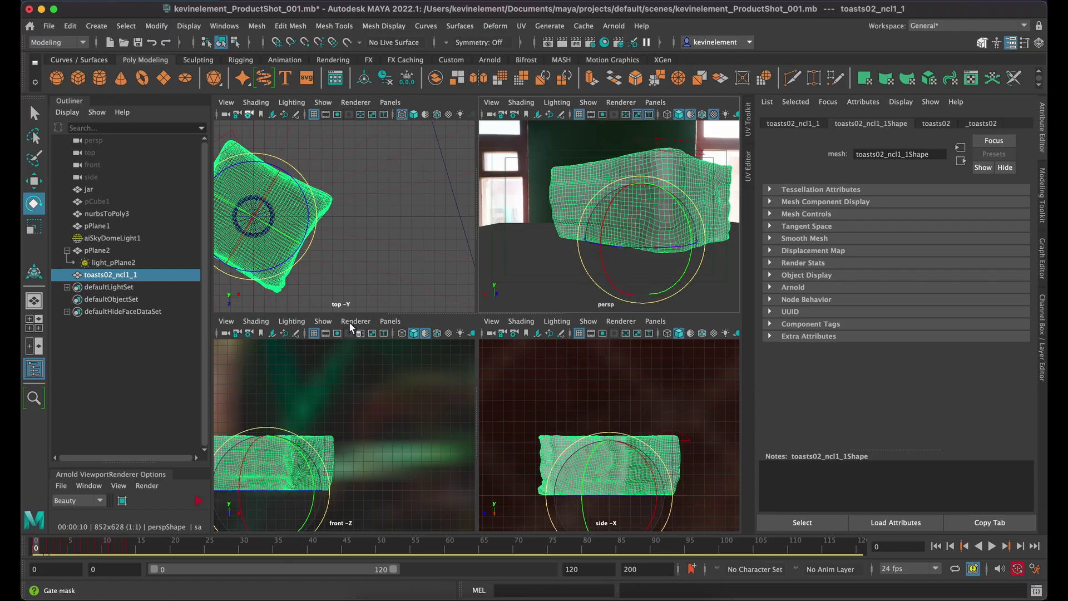
Step: Scale the toast uniformly to about 0.325 and move it about 5.19 cm along X to sit beside the jar
left_click(497, 295)
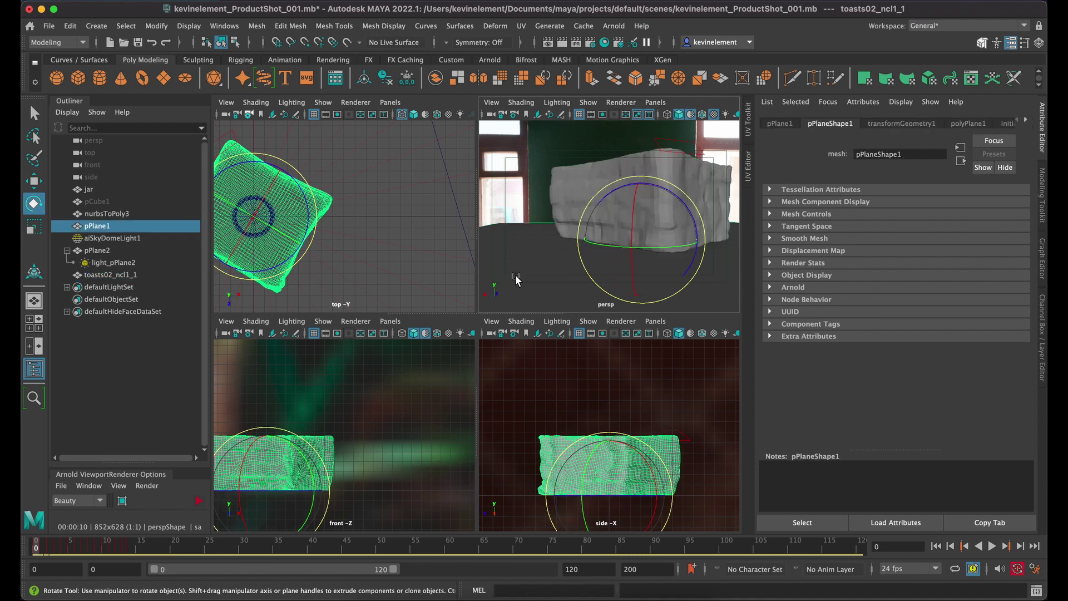
left_click(589, 190)
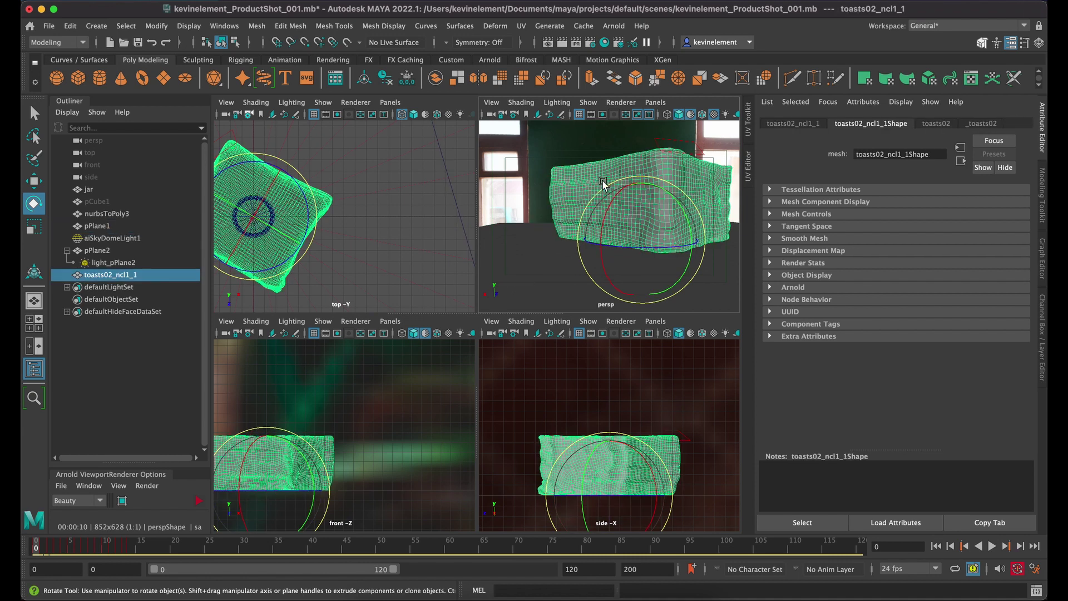
key("r")
left_click_drag(642, 244, 542, 237)
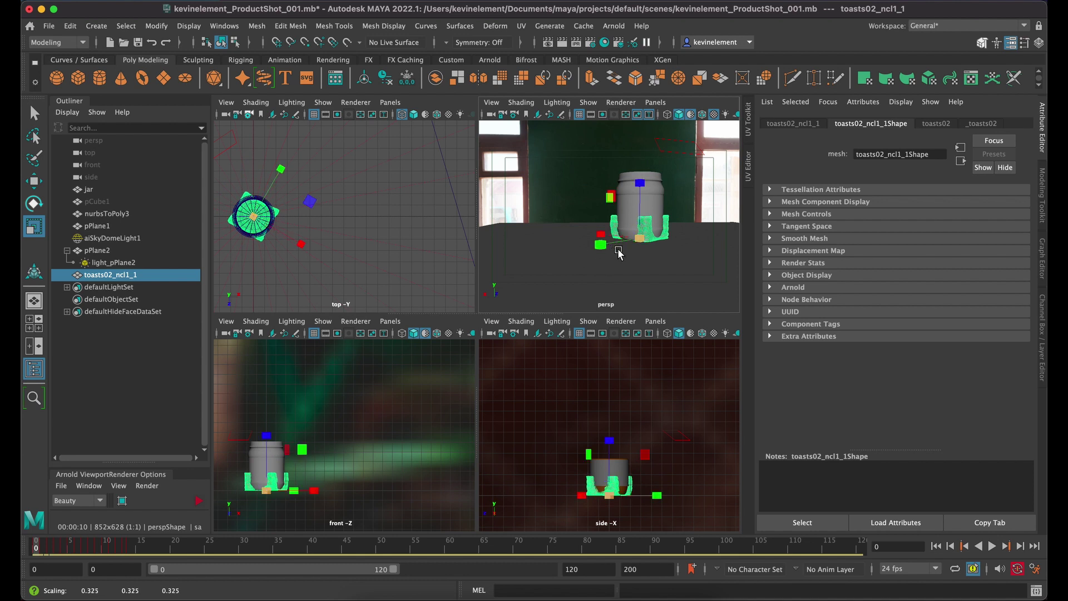
key("q")
key("w")
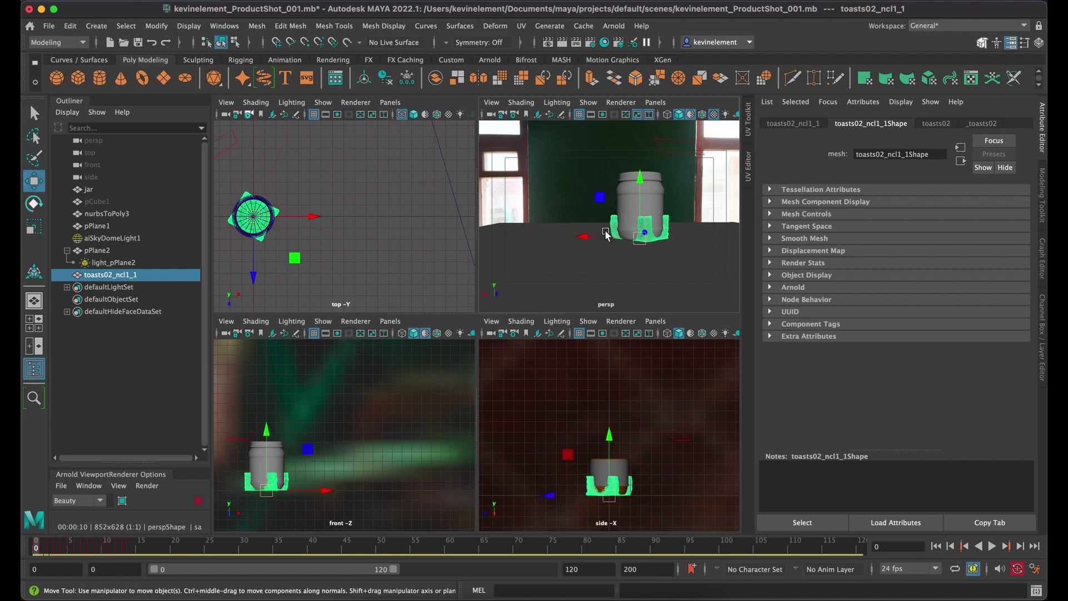
left_click_drag(588, 238, 534, 227)
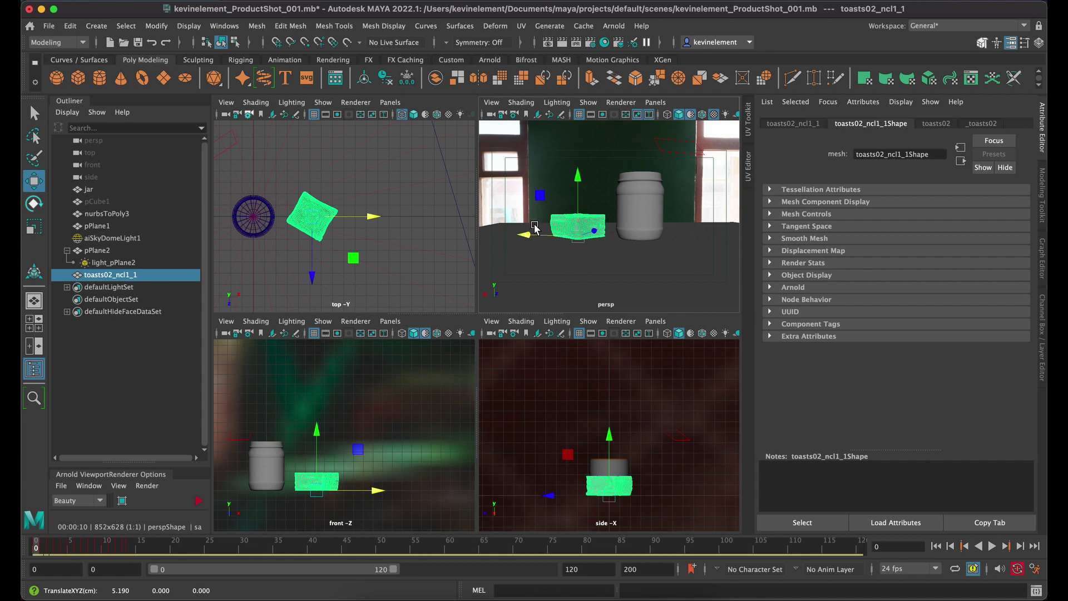
key("super+Tab")
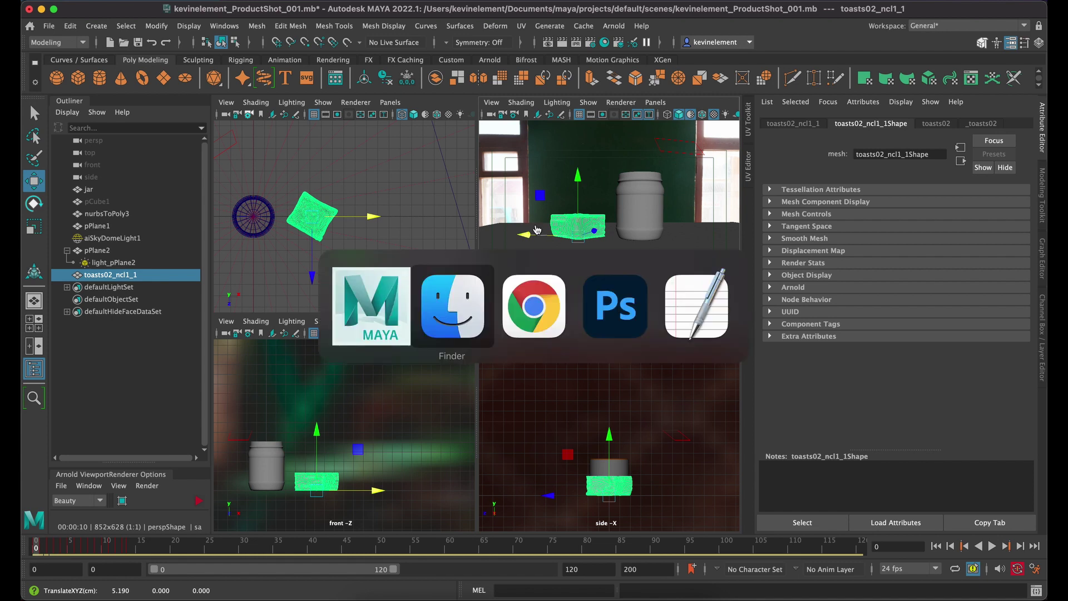
left_click(466, 314)
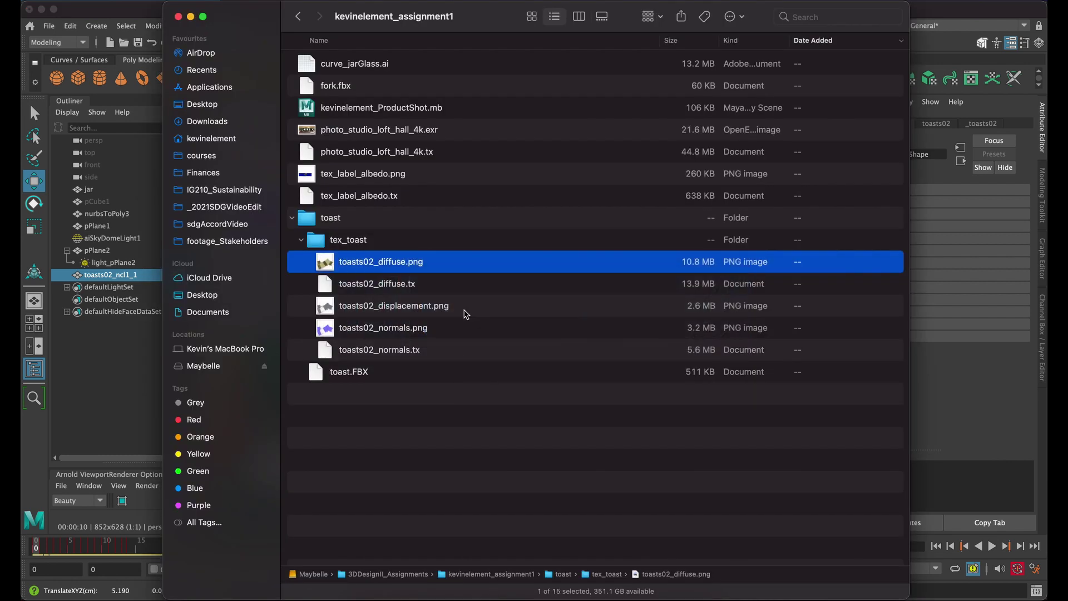
left_click(112, 7)
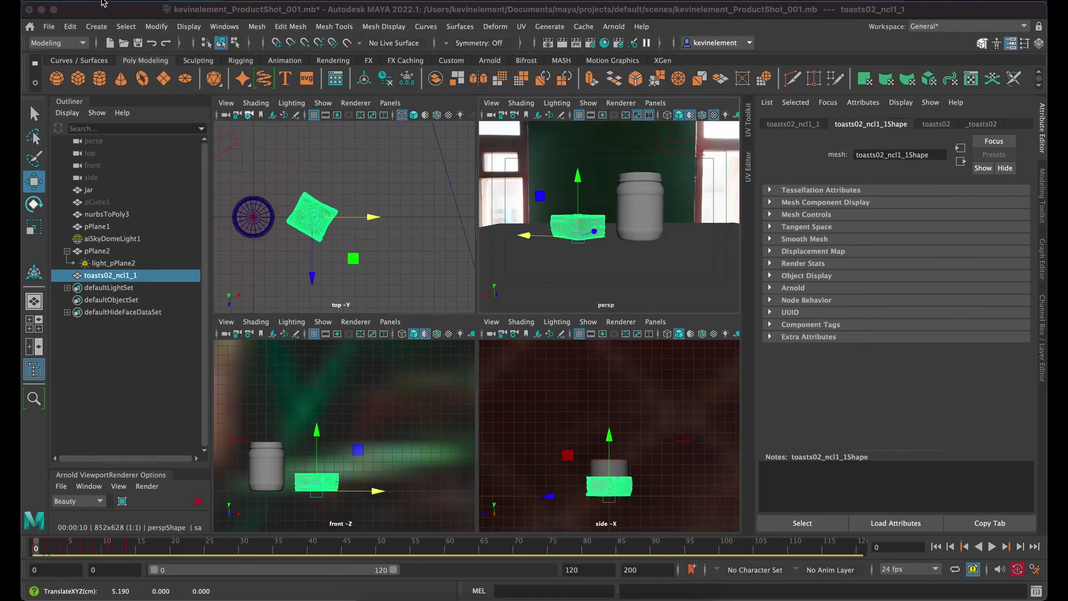
left_click(72, 0)
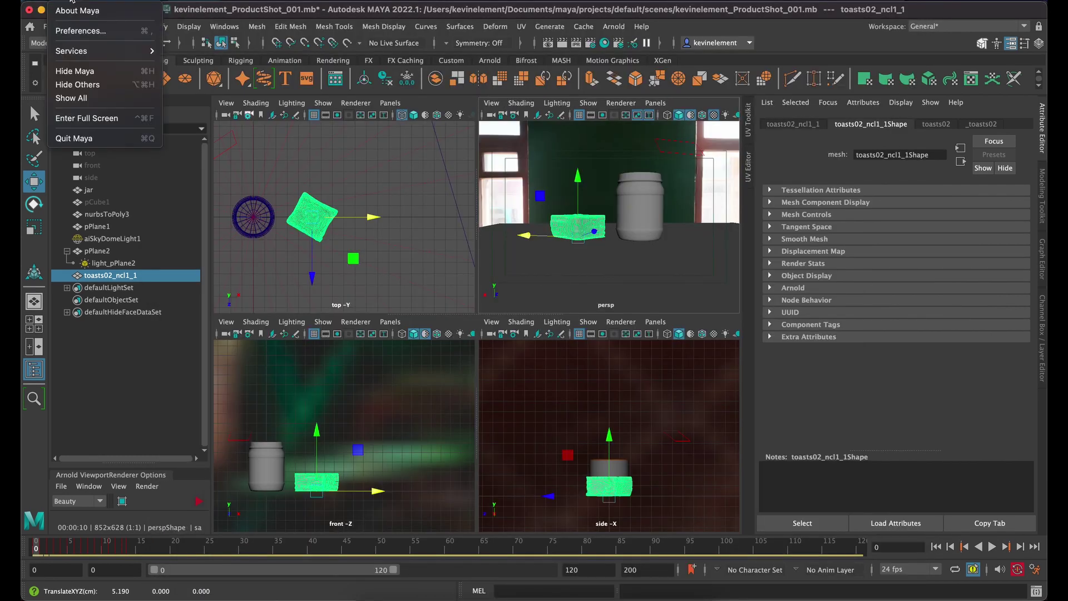
mouse_move(84, 2)
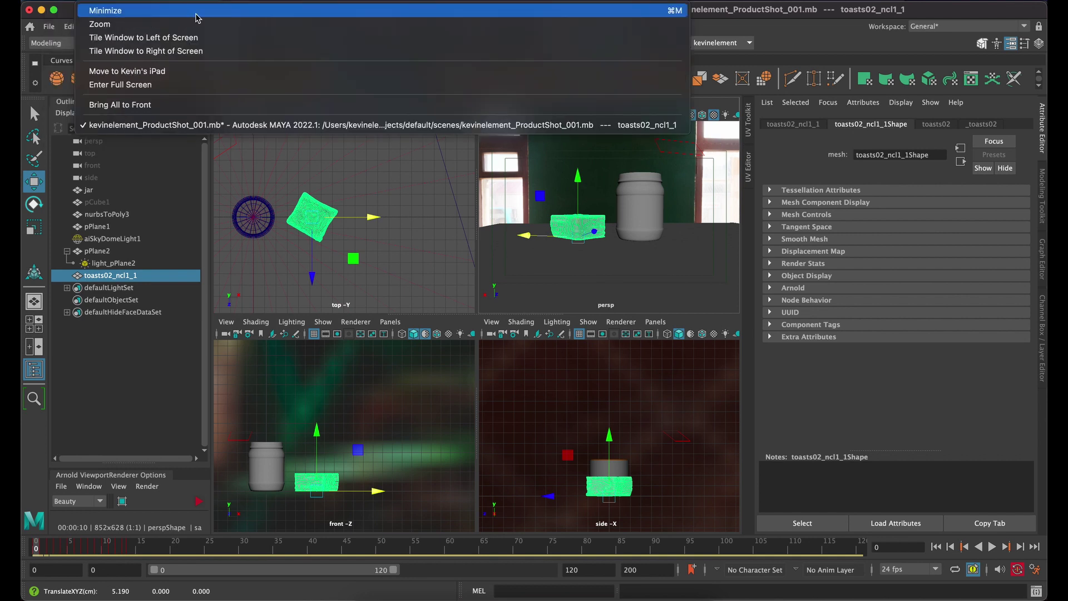
Step: Import fork.fbx from the assignment 1 folder into the scene
left_click(51, 28)
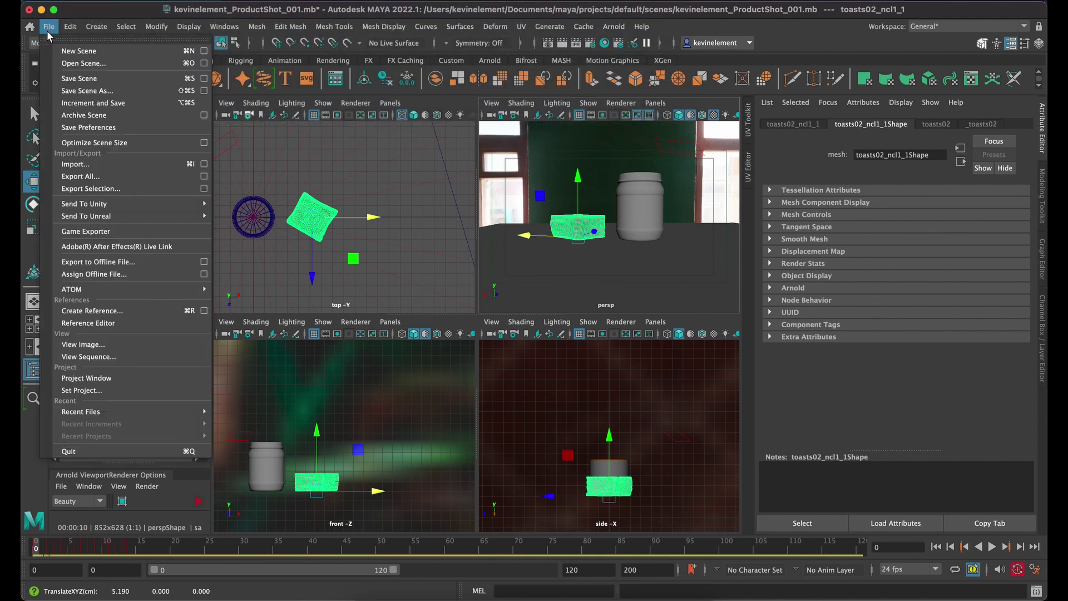
left_click(91, 167)
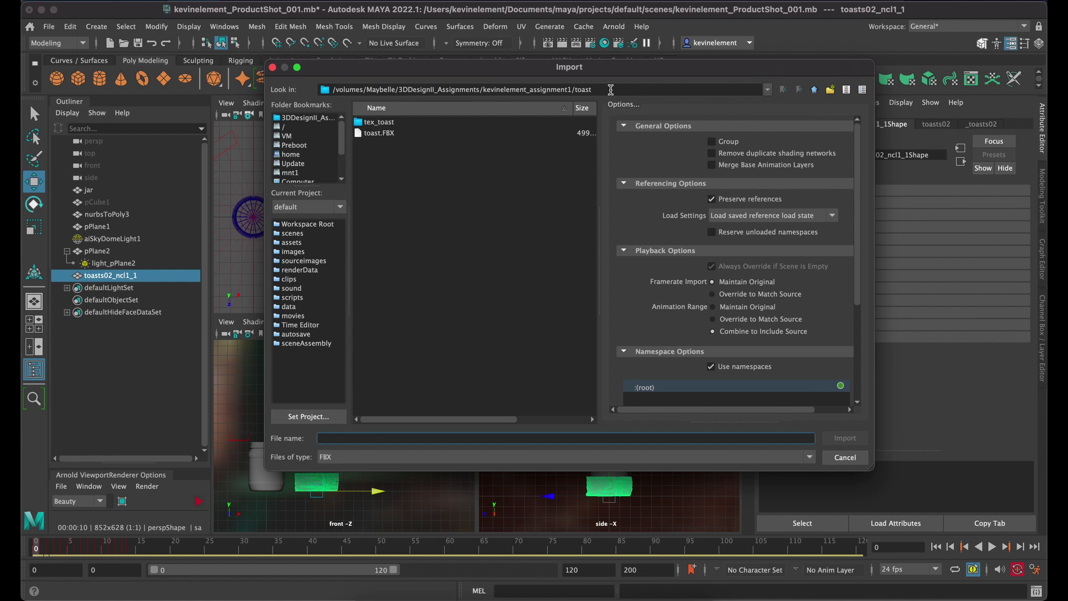
left_click(815, 90)
double_click(389, 146)
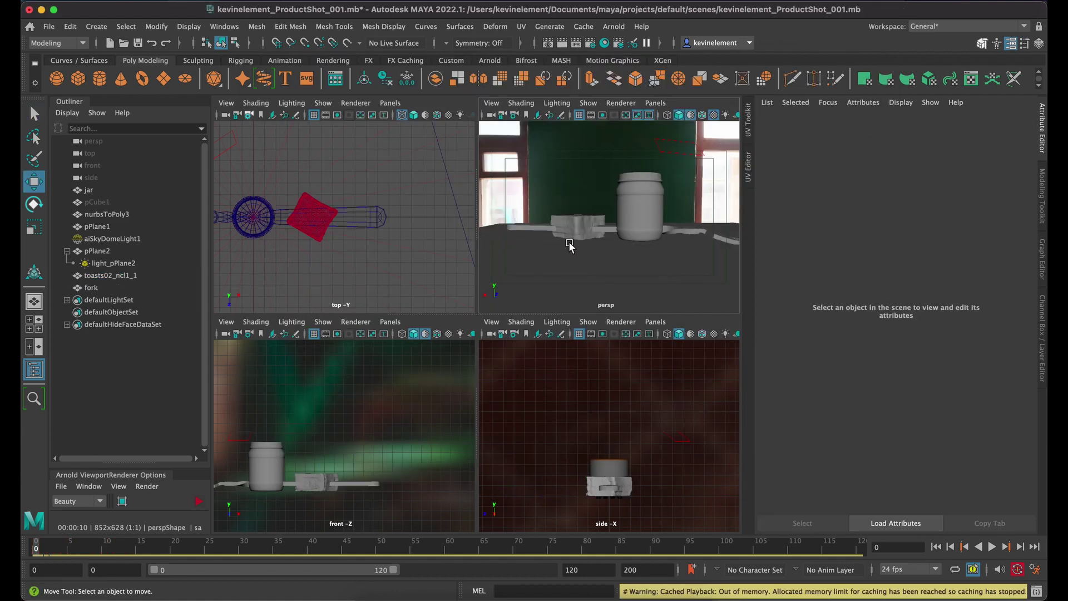
Step: Frame the fork in the top view and rotate it about 92° around the vertical axis
left_click(366, 223)
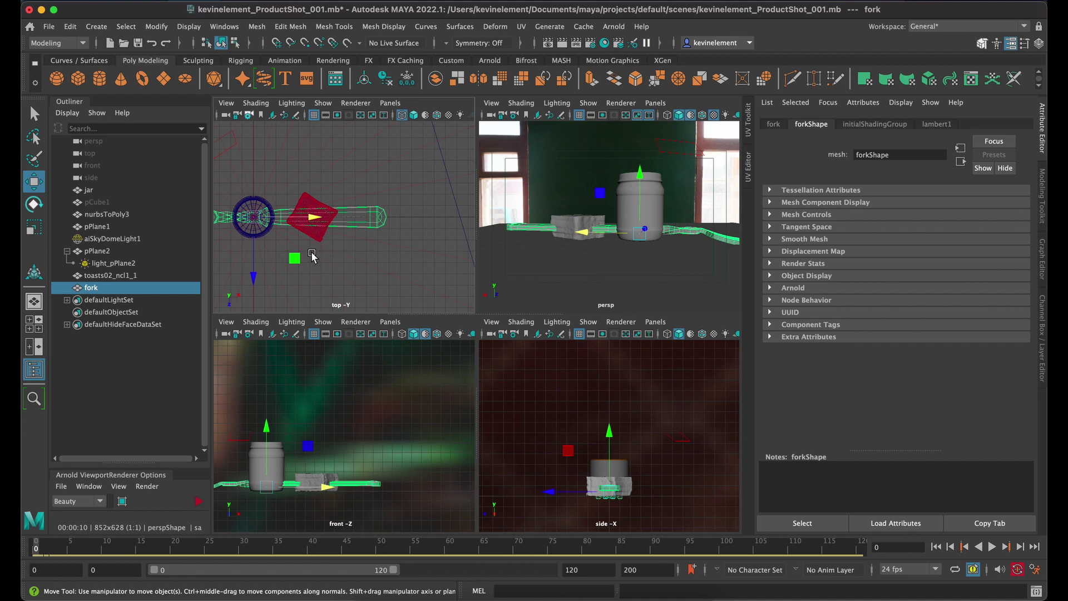
key("f")
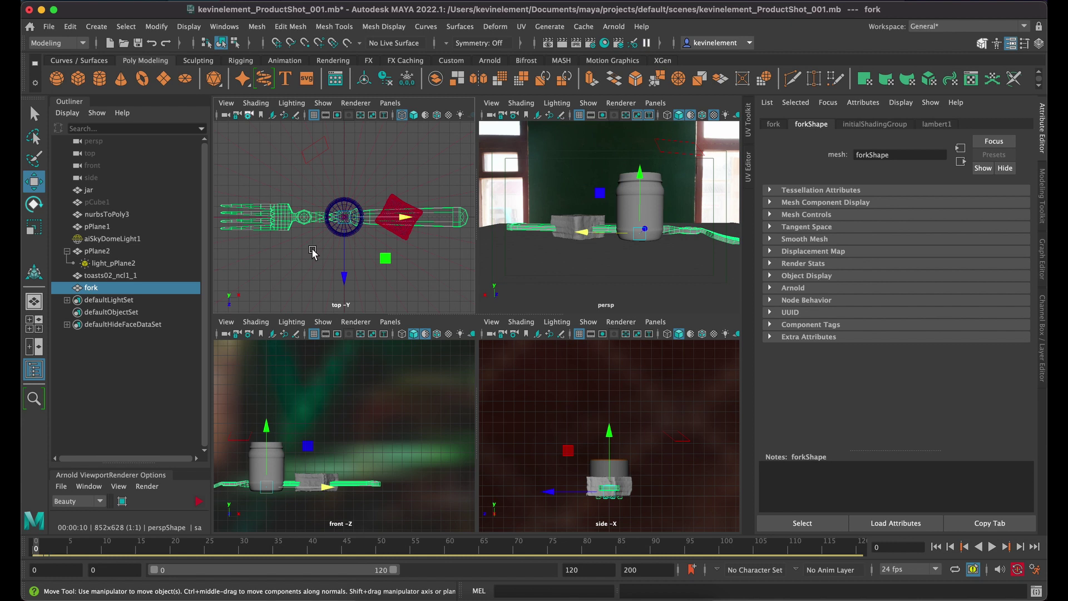
key("e")
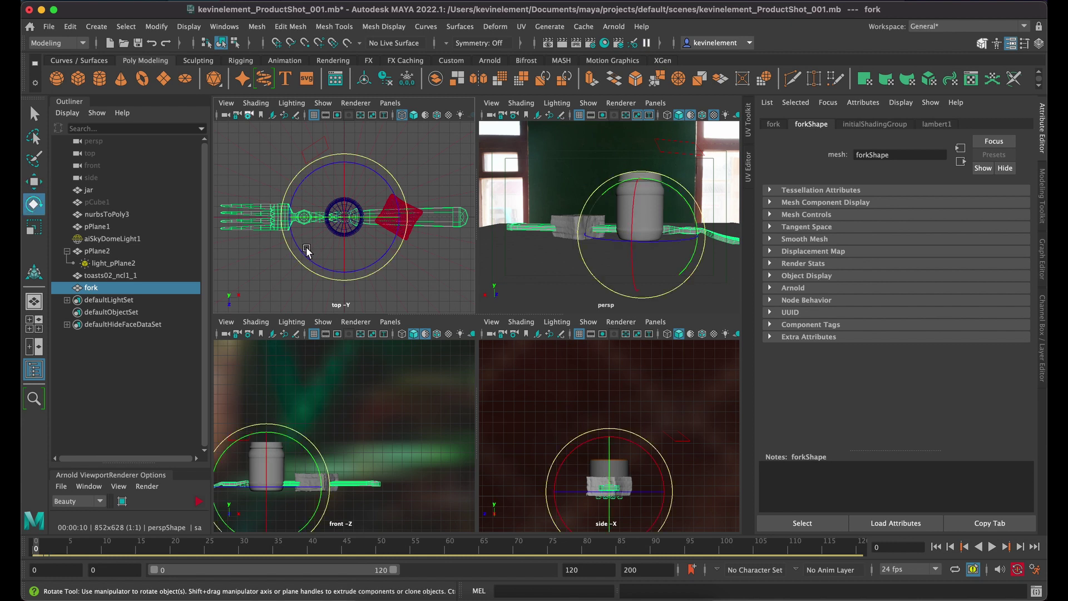
left_click_drag(401, 204, 322, 166)
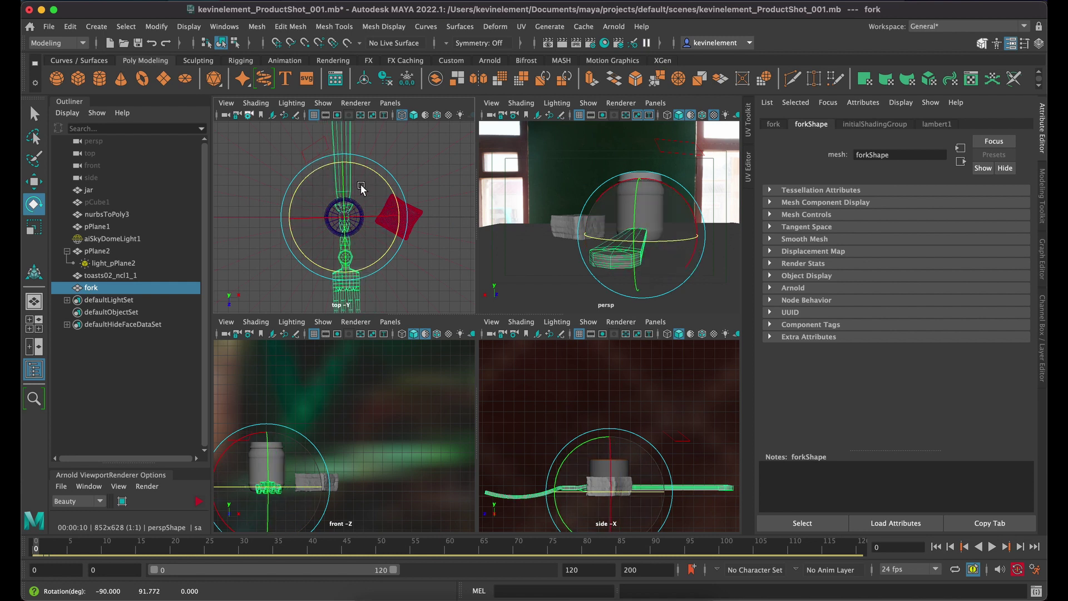
Step: Move the fork along X to the side of the jar opposite the toast and scale it down uniformly
key("w")
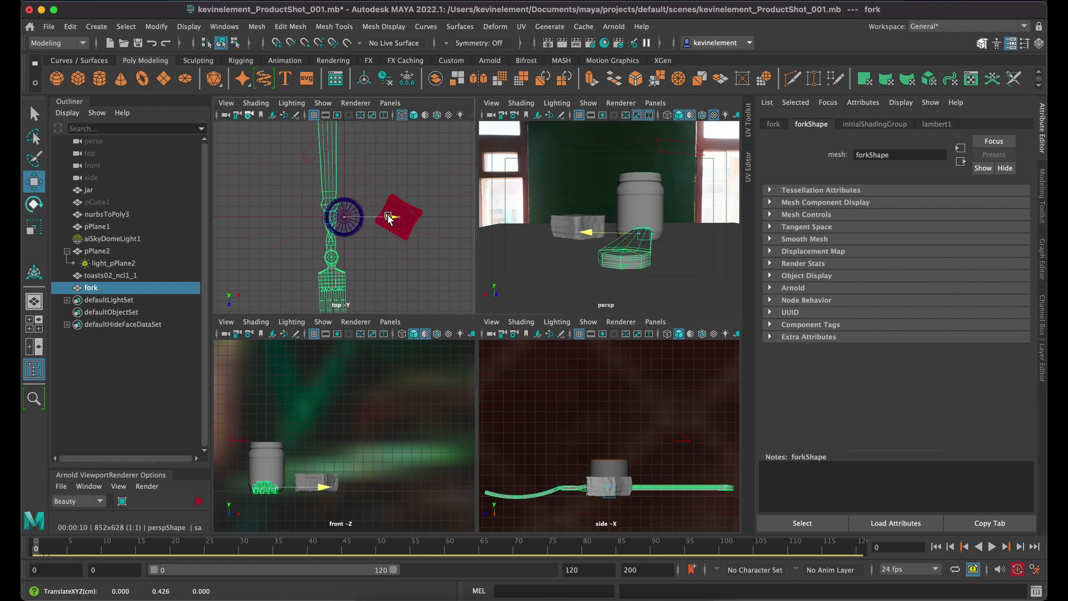
left_click_drag(388, 217, 214, 205)
key("r")
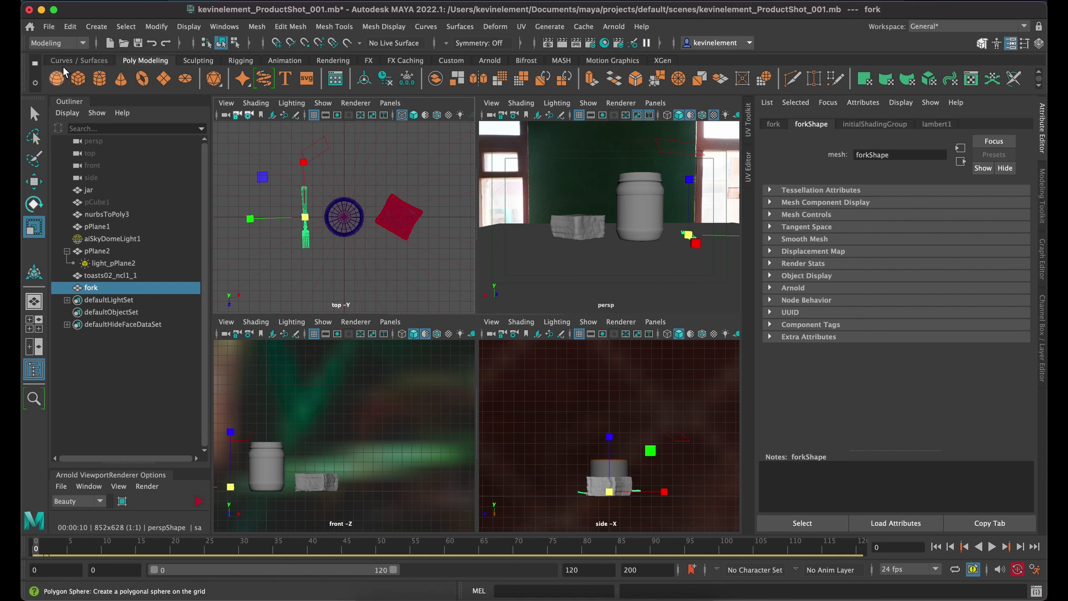
left_click(76, 61)
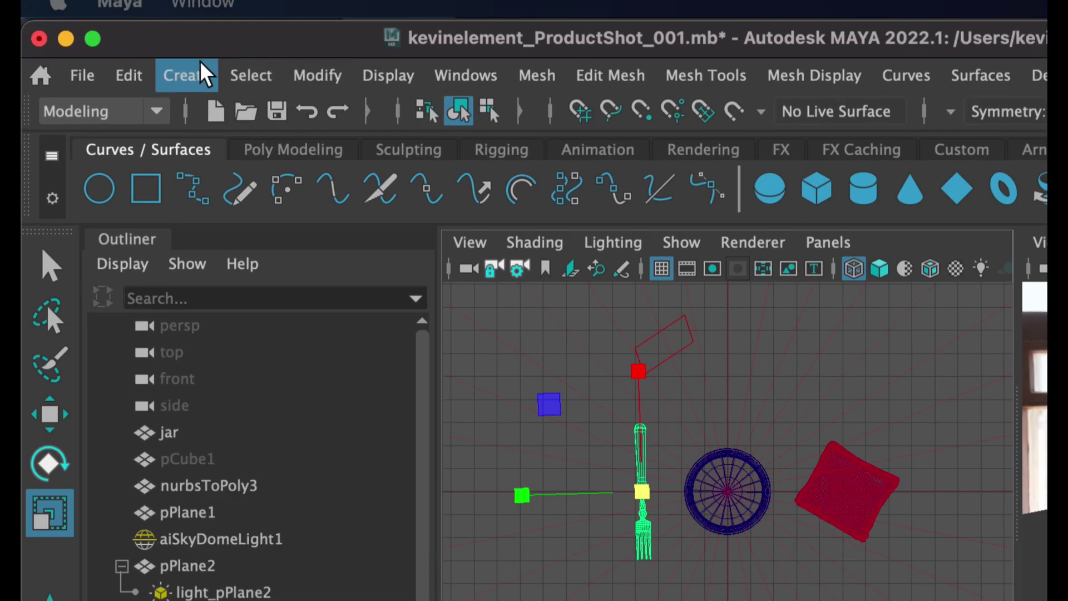
left_click(131, 41)
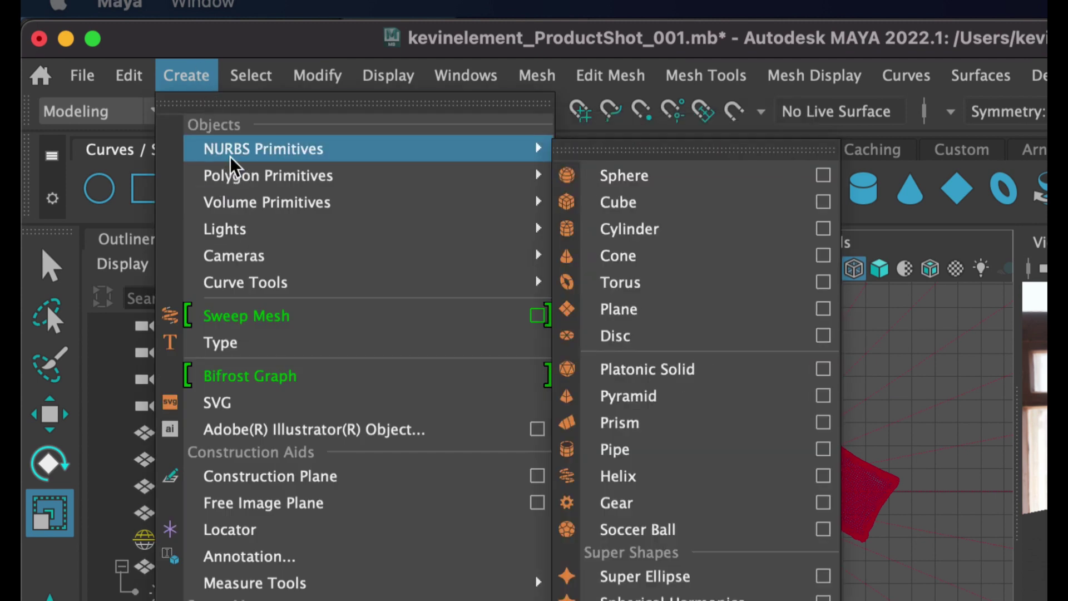
mouse_move(239, 161)
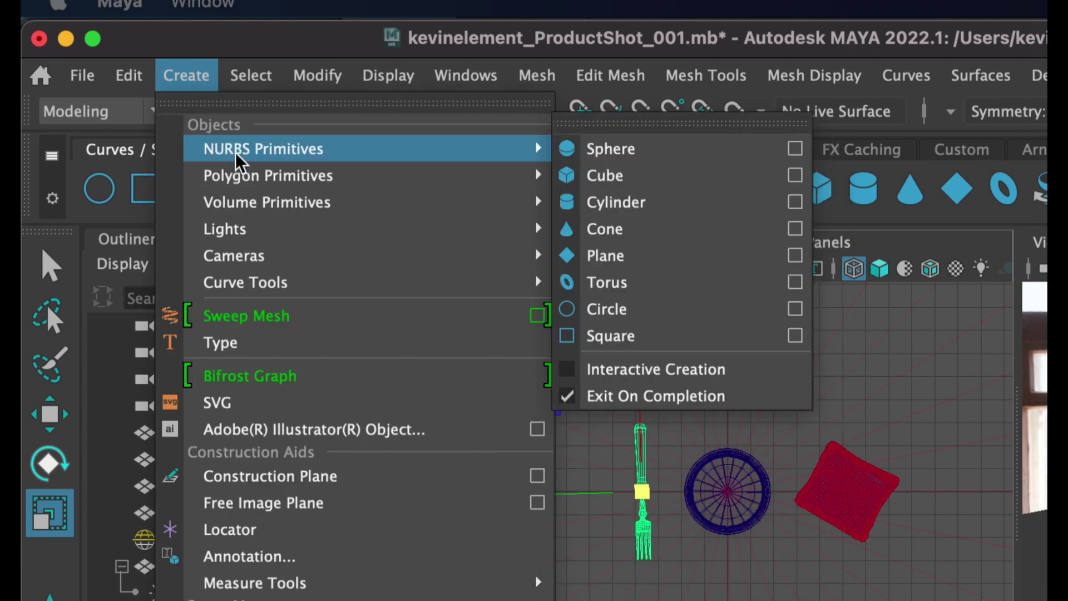
mouse_move(227, 293)
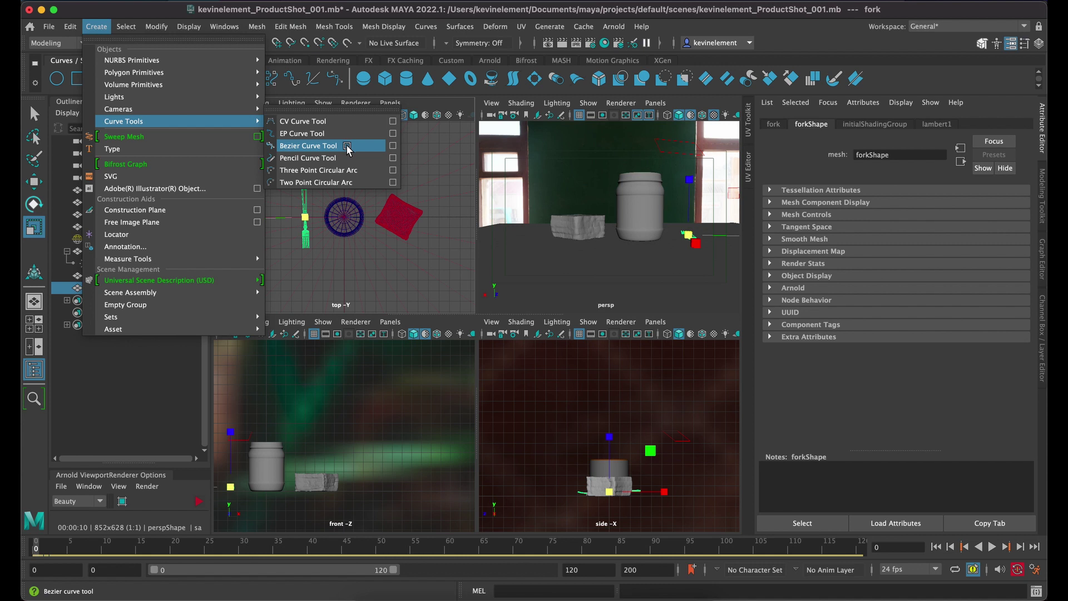
left_click(347, 146)
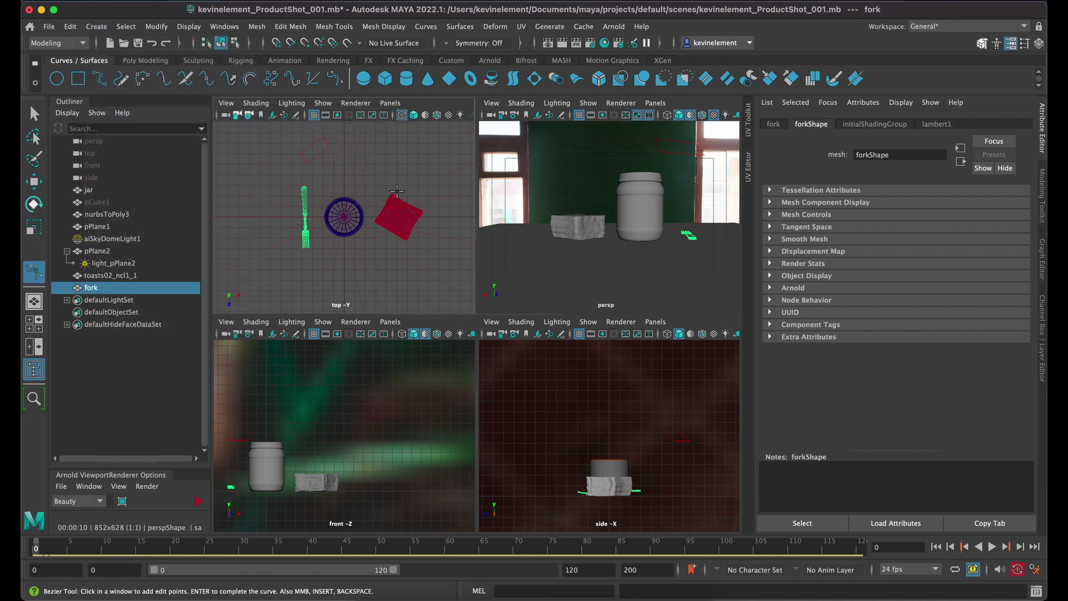
Step: Maximise the front view and hide the sky dome light so it no longer covers the props
key("space")
key("q")
left_click(114, 239)
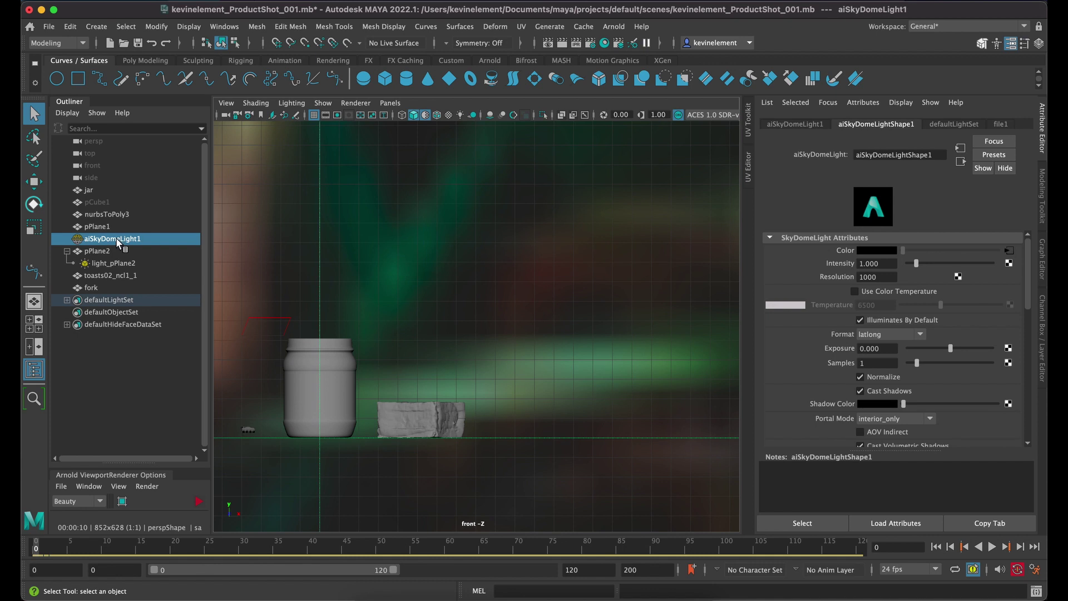
key("h")
scroll(362, 462, "up", 5)
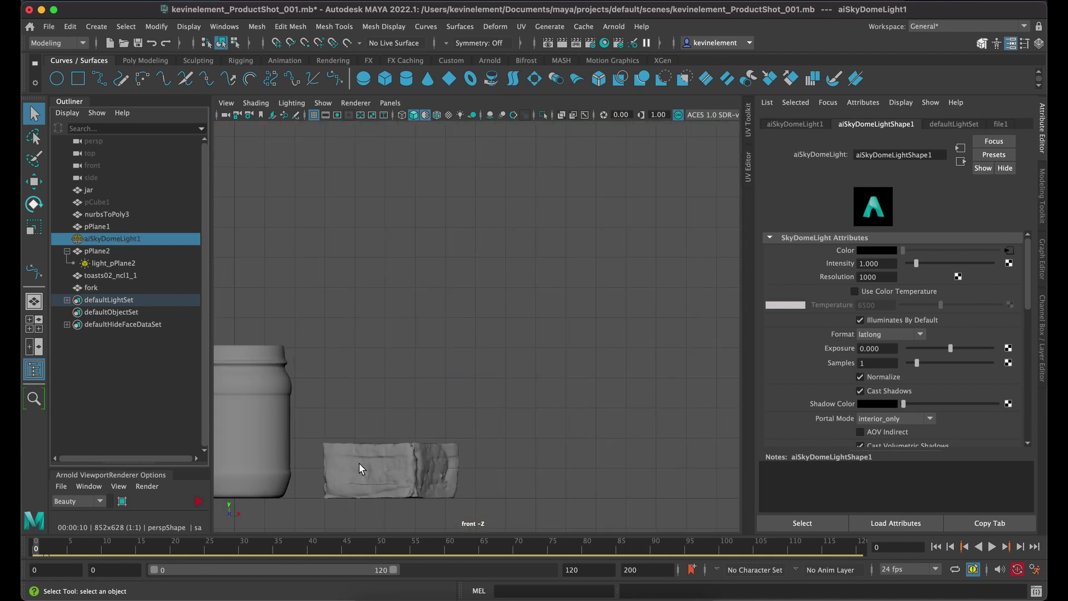
Step: Draw a plate profile with the Bezier Curve Tool, starting grid-snapped on the ground under the toast and curling up into a rim
left_click(97, 26)
mouse_move(167, 121)
left_click(308, 146)
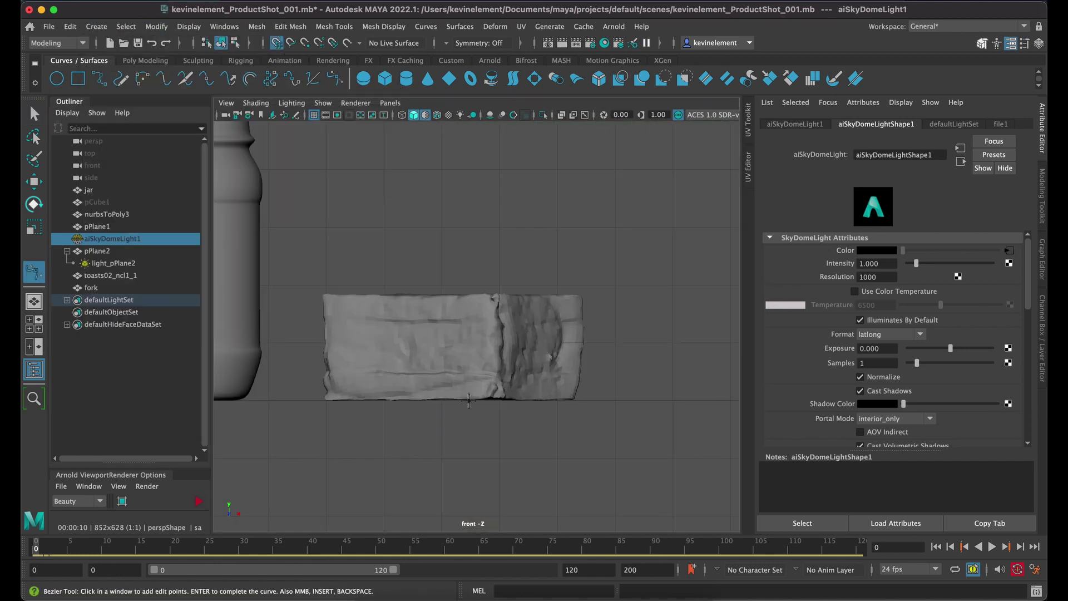
left_click_drag(442, 401, 500, 400)
left_click(615, 401)
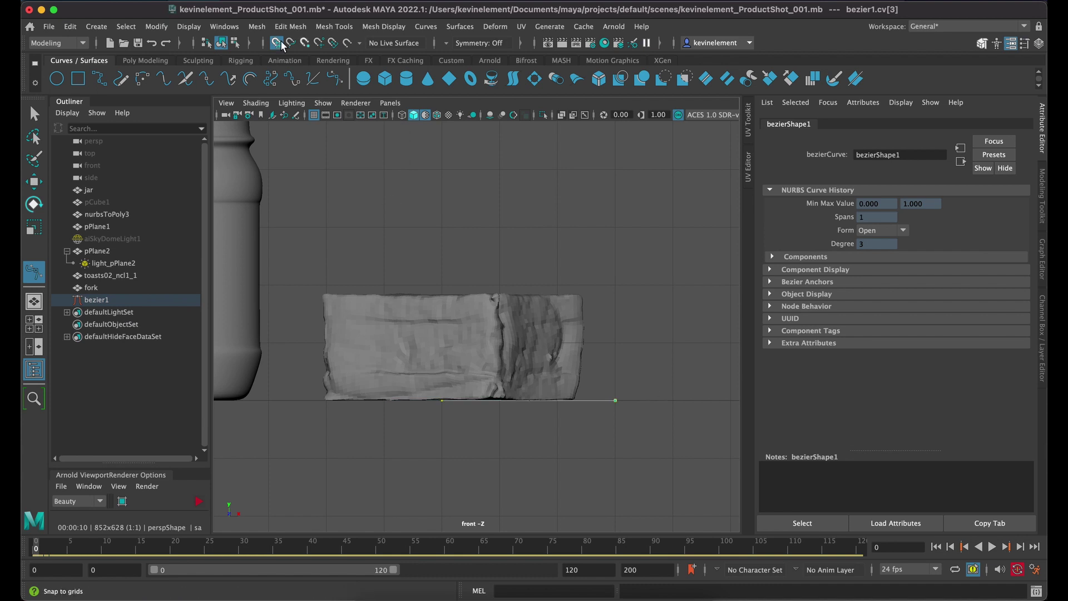
left_click(661, 394)
left_click(673, 380)
left_click(658, 384)
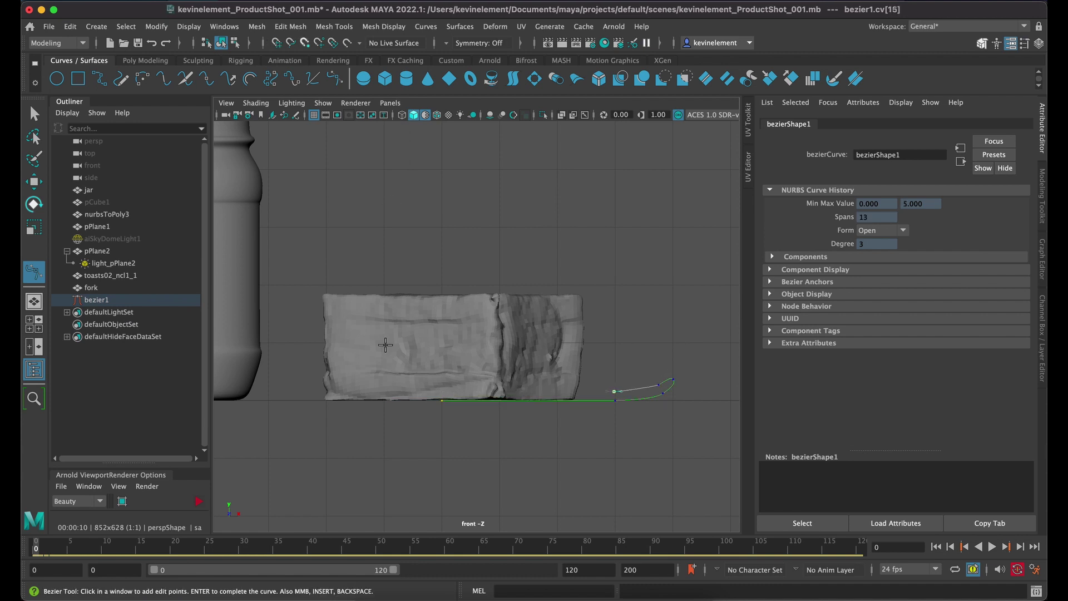
key("q")
Step: Undo the drawing of the profile curve and restore it with Redo
left_click(486, 321)
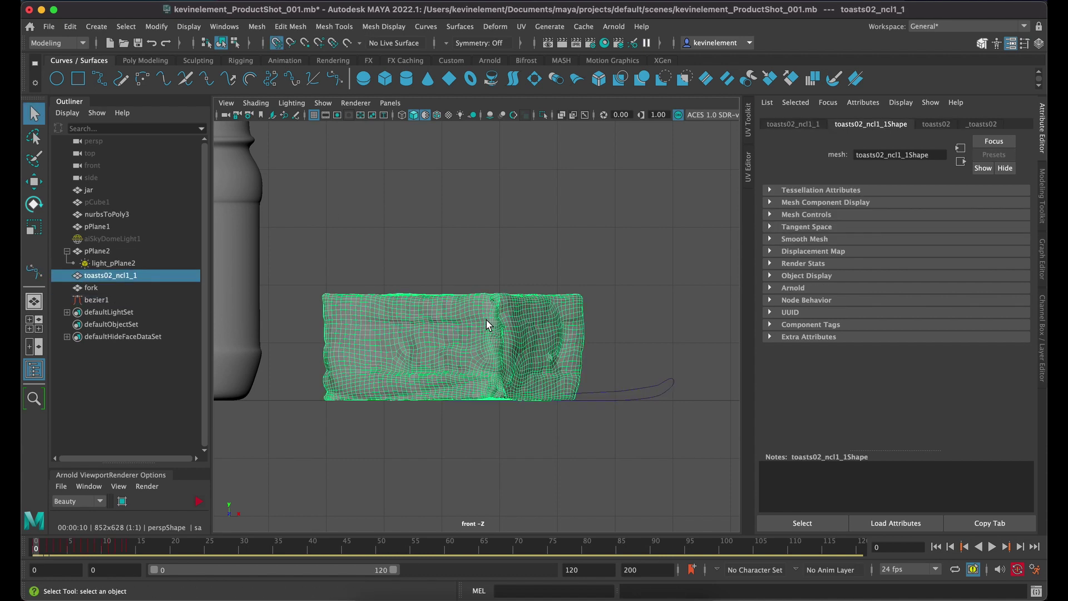
key("ctrl+z")
key("ctrl+z")
key("ctrl+z")
key("ctrl+z")
key("ctrl+z")
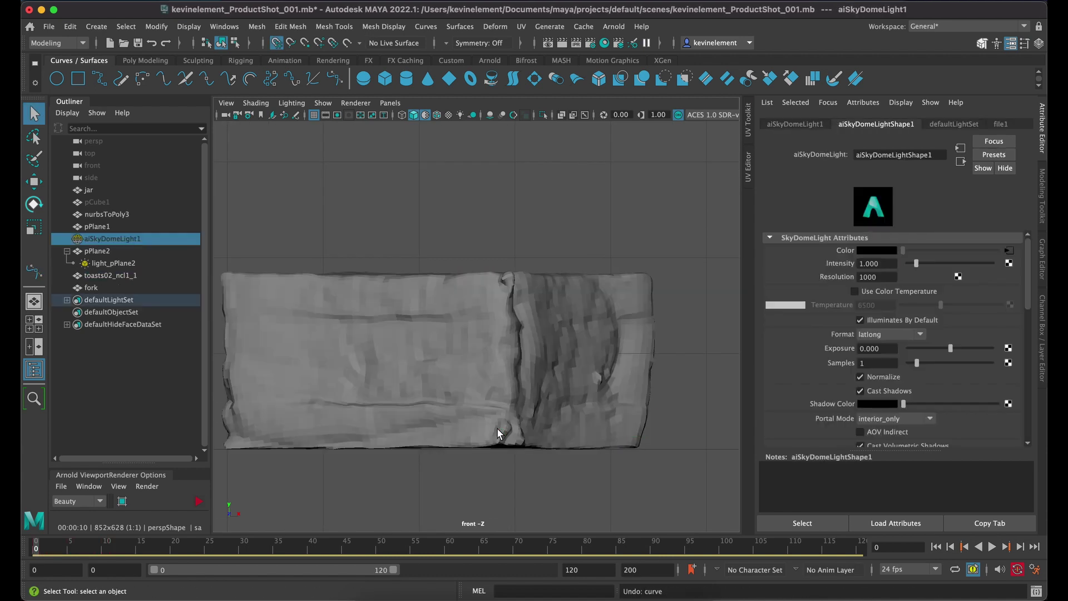
left_click(70, 26)
left_click(80, 58)
Step: Move the toast up one grid unit above the ground line
left_click(384, 332)
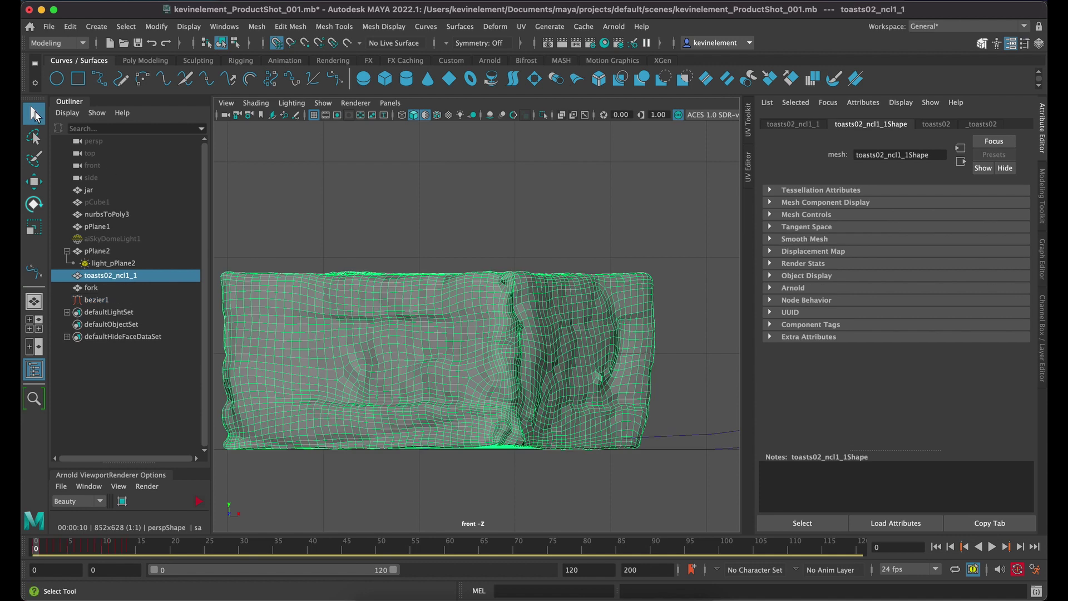
left_click(34, 204)
key("w")
left_click_drag(438, 401, 436, 344)
Step: Try to adjust the control vertices at the inner end of the plate profile curve
left_click(514, 444)
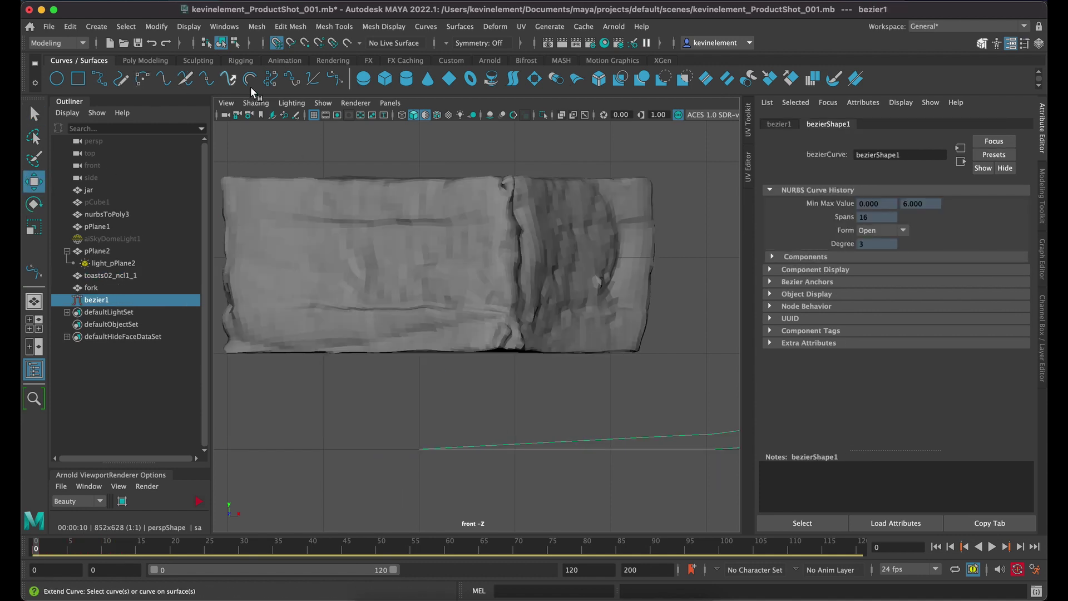
right_click_drag(530, 445, 460, 310)
left_click(418, 448)
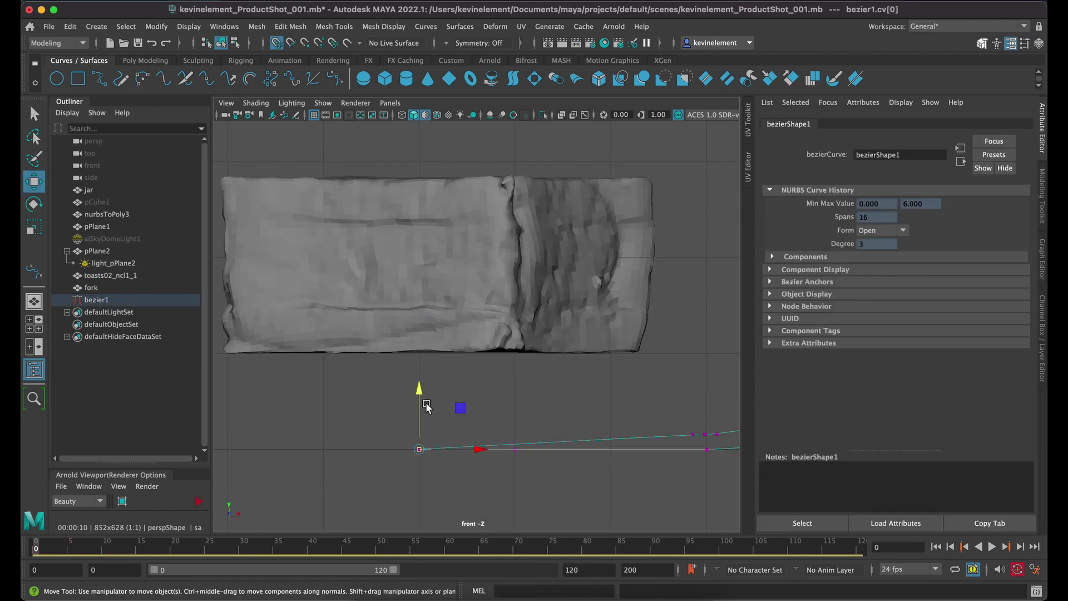
left_click_drag(410, 445, 417, 449)
left_click(418, 448)
scroll(438, 443, "down", 10)
scroll(439, 433, "up", 2)
left_click(449, 387, "shift")
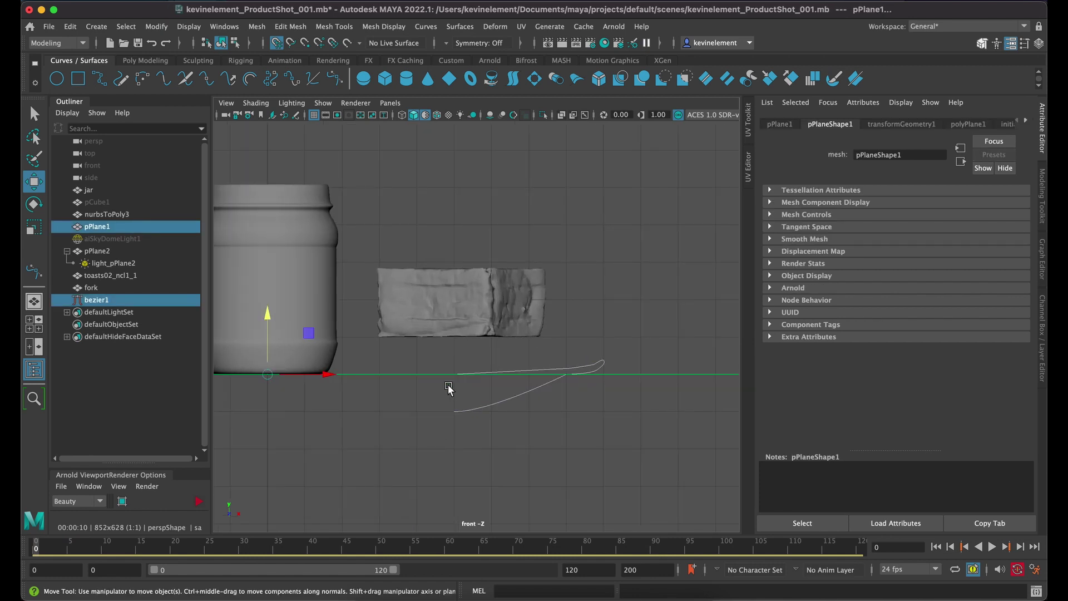
Step: Place the curve's upper inner end vertex about 0.12 cm above the ground and snap its lower end vertex onto the ground line
scroll(482, 398, "up", 5)
right_click_drag(482, 397, 470, 375)
left_click(444, 400)
left_click(276, 44)
left_click_drag(443, 339, 443, 332)
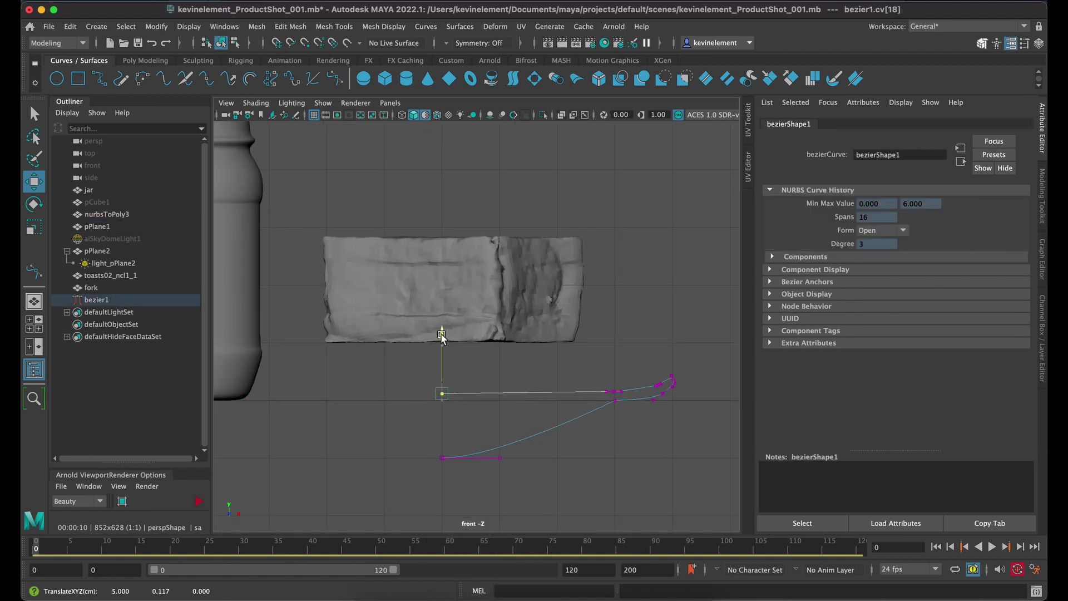
left_click(442, 458)
left_click(276, 44)
left_click_drag(443, 424, 443, 366)
Step: Reposition the upper profile vertex where the flat plate meets the rim, adjusting its height and X position
scroll(575, 465, "up", 5)
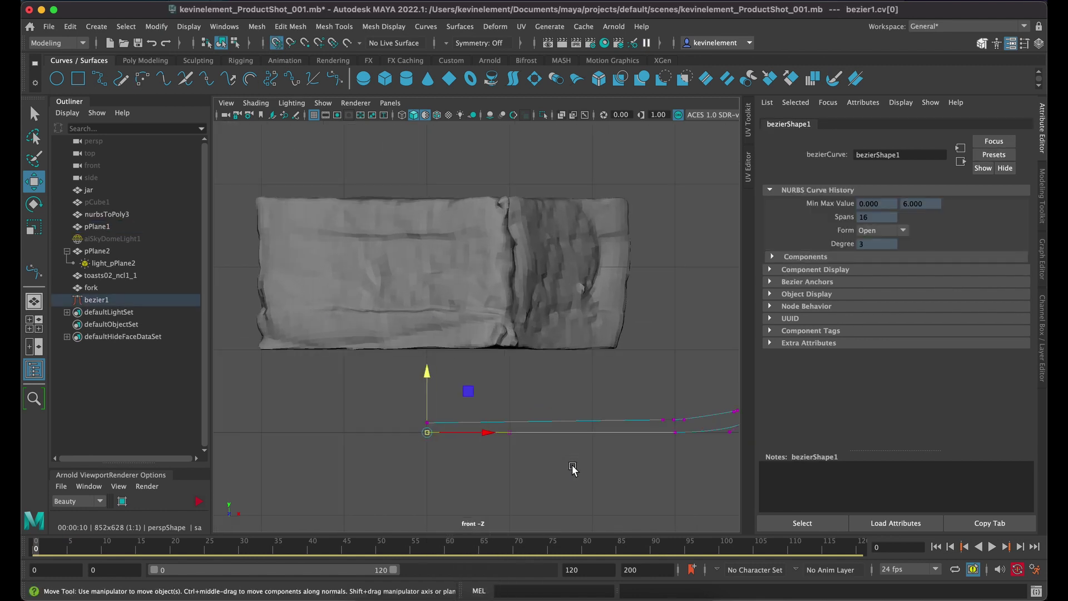
scroll(588, 451, "up", 3)
left_click(576, 381)
left_click_drag(576, 381, 511, 257)
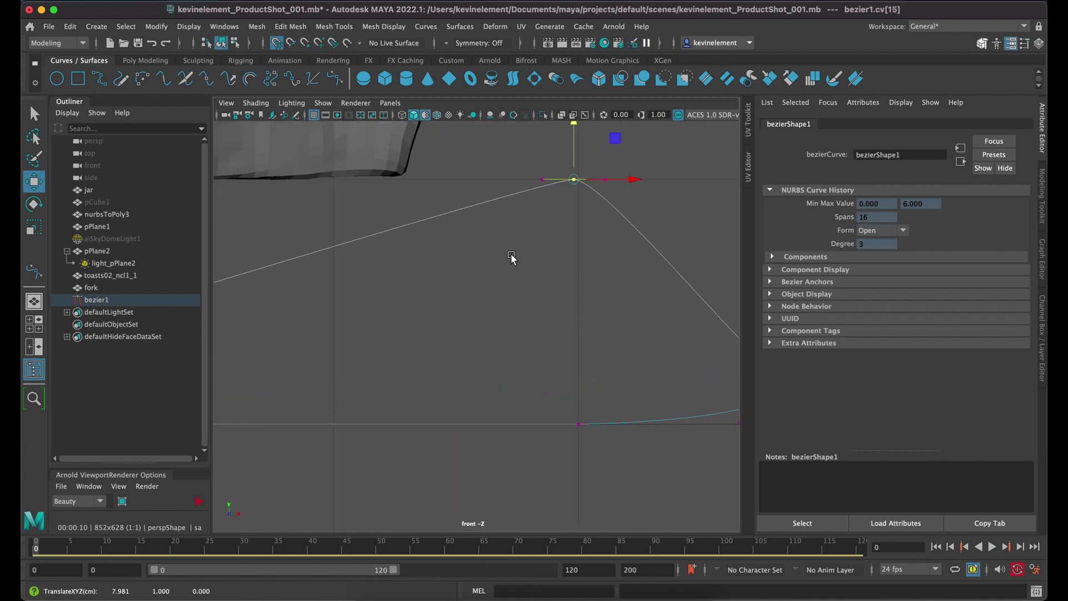
left_click_drag(573, 123, 562, 338)
left_click_drag(614, 394, 670, 393)
Step: Refine the control vertices along the plate's curled rim and return the curve to object mode
middle_click_drag(681, 374, 474, 353, "alt")
left_click(555, 336)
left_click(570, 336)
left_click(564, 332)
left_click_drag(564, 331, 616, 316)
left_click(524, 398)
scroll(536, 417, "down", 5)
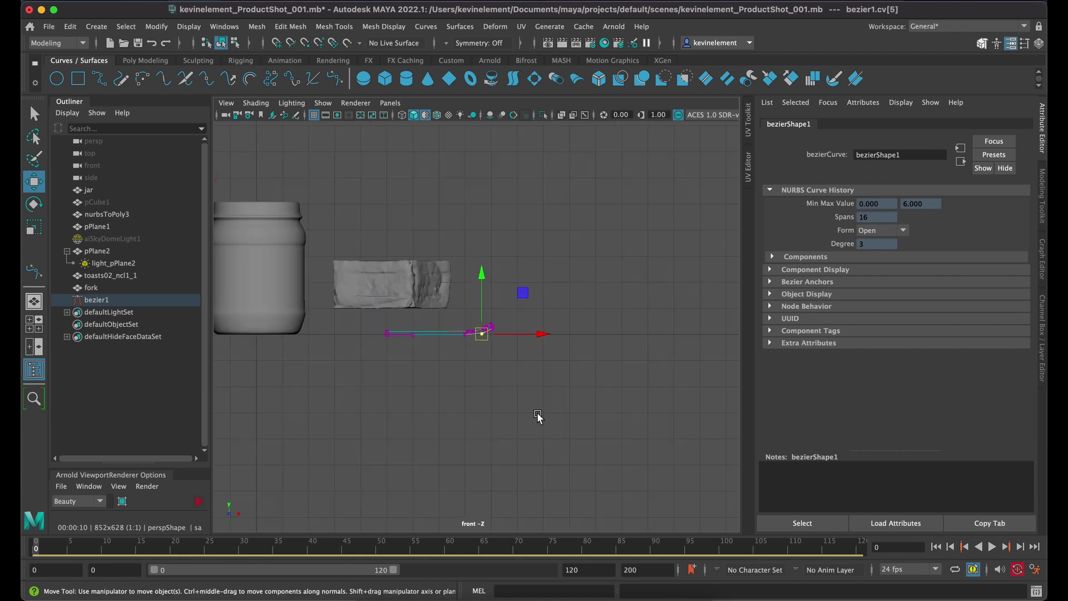
key("q")
right_click_drag(441, 278, 456, 332)
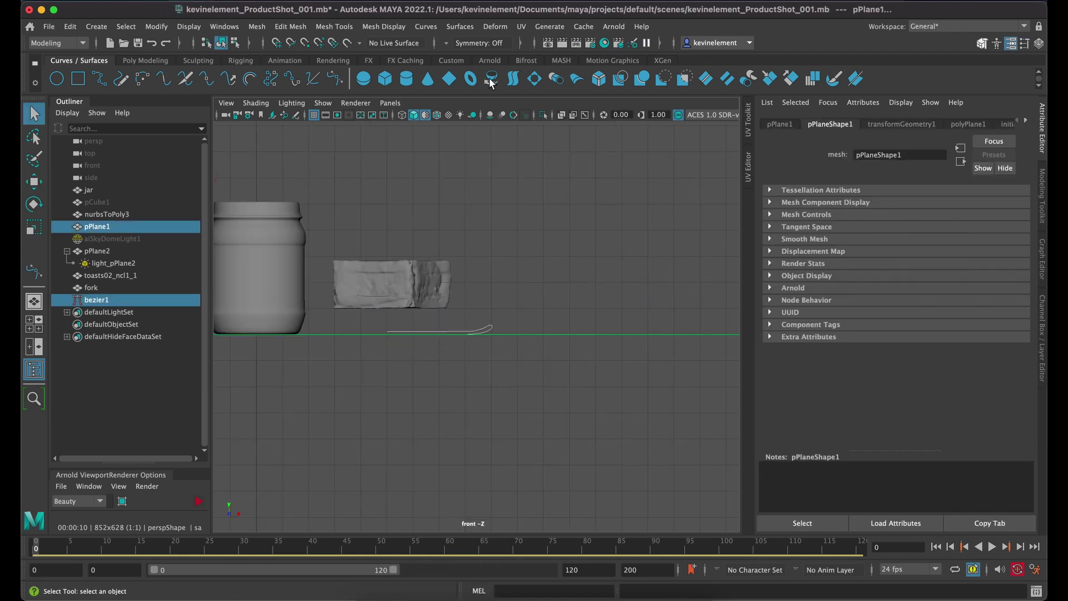
Step: Try to revolve the plate profile curve
left_click(459, 26)
left_click(472, 72)
key("z")
Step: Move the profile curve's pivot along X on the ground line to the curve's inner end, under the toast
key("w")
scroll(263, 301, "up", 5)
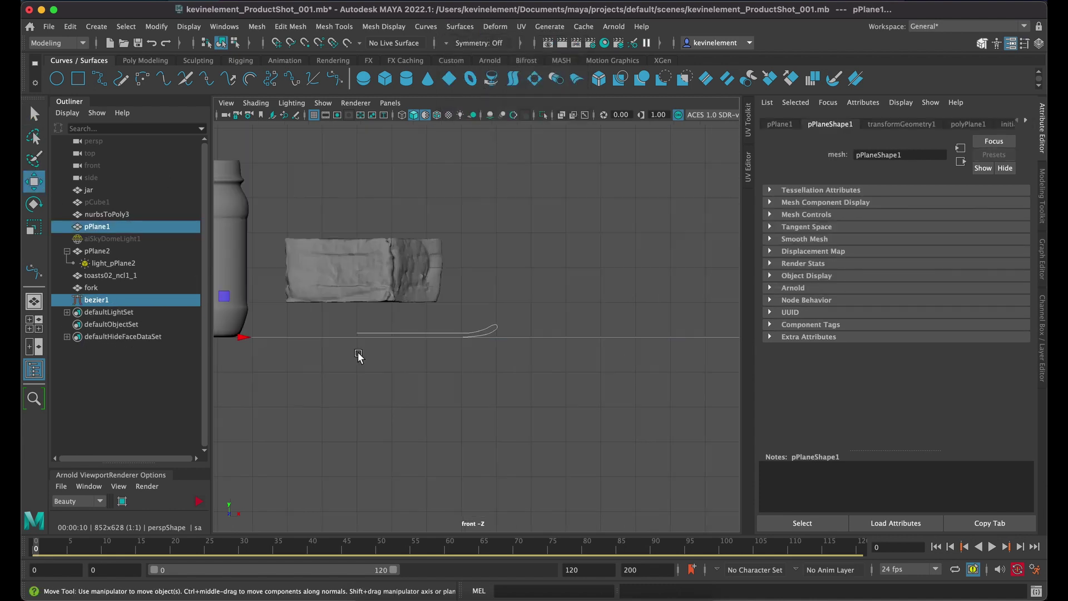
left_click_drag(309, 393, 557, 448)
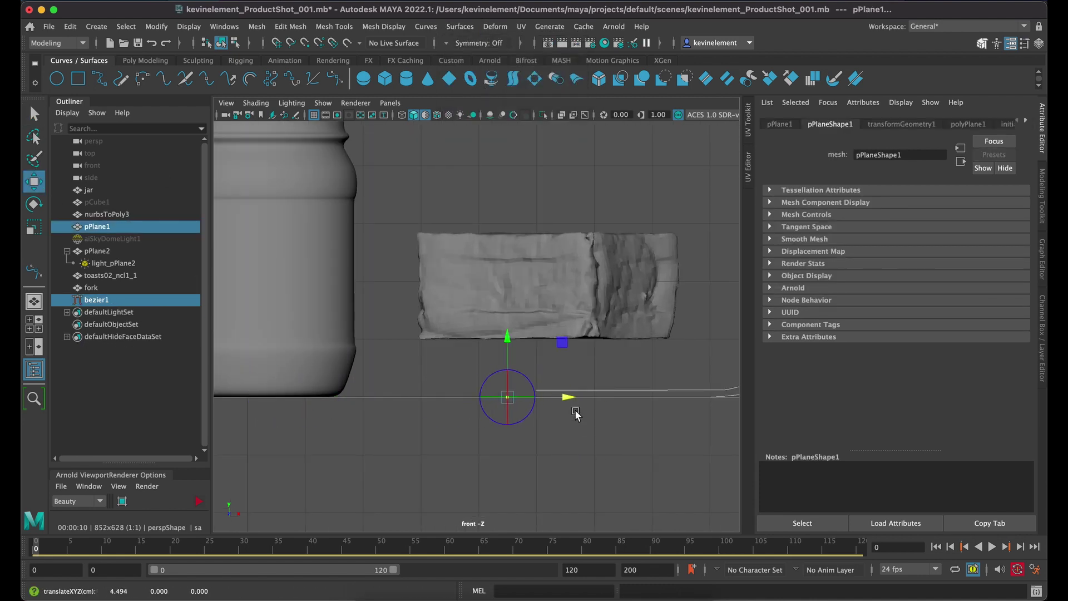
left_click_drag(517, 398, 573, 415, "alt")
Step: Revolve the profile curve into a round plate and inspect it in the maximised perspective view
key("space")
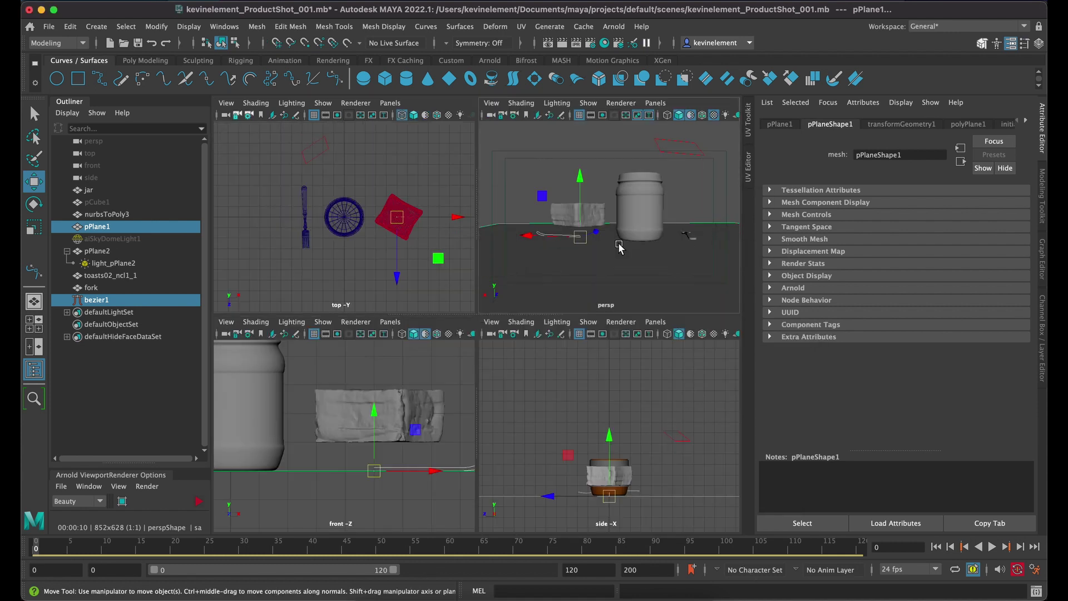
key("space")
left_click(460, 26)
left_click(467, 67)
mouse_move(444, 331)
left_mouse_down("alt")
mouse_move(467, 334)
mouse_move(438, 337)
left_mouse_up("alt")
Step: Assign a new aiStandardSurface material to the revolved plate
left_click(426, 368)
scroll(419, 387, "up", 5)
left_click_drag(419, 387, 443, 274, "alt")
right_click_drag(443, 274, 442, 586)
left_click(396, 252)
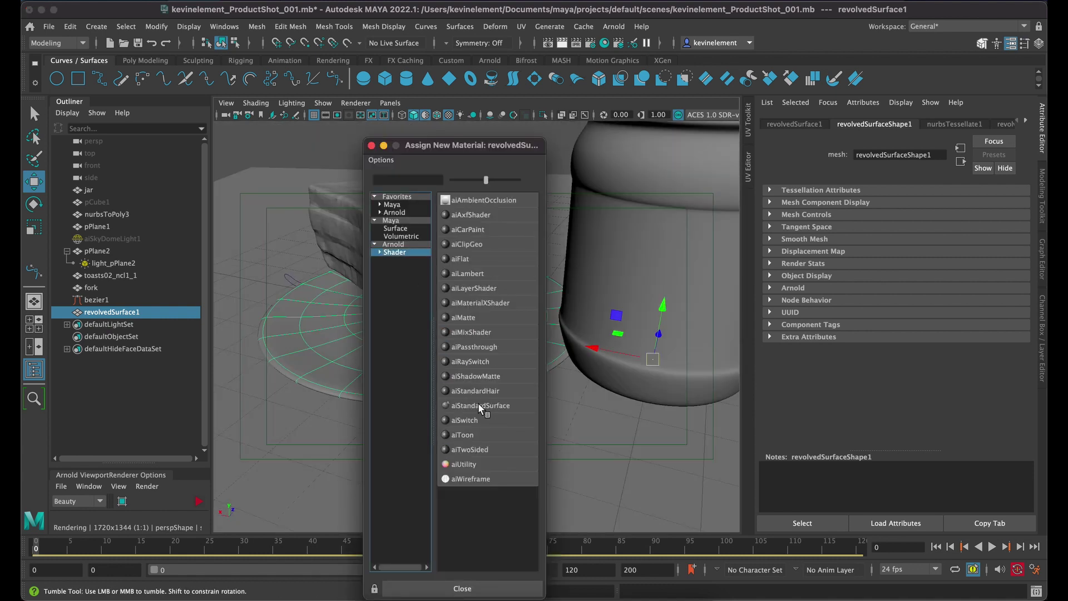
left_click(479, 403)
right_click_drag(405, 277, 460, 260)
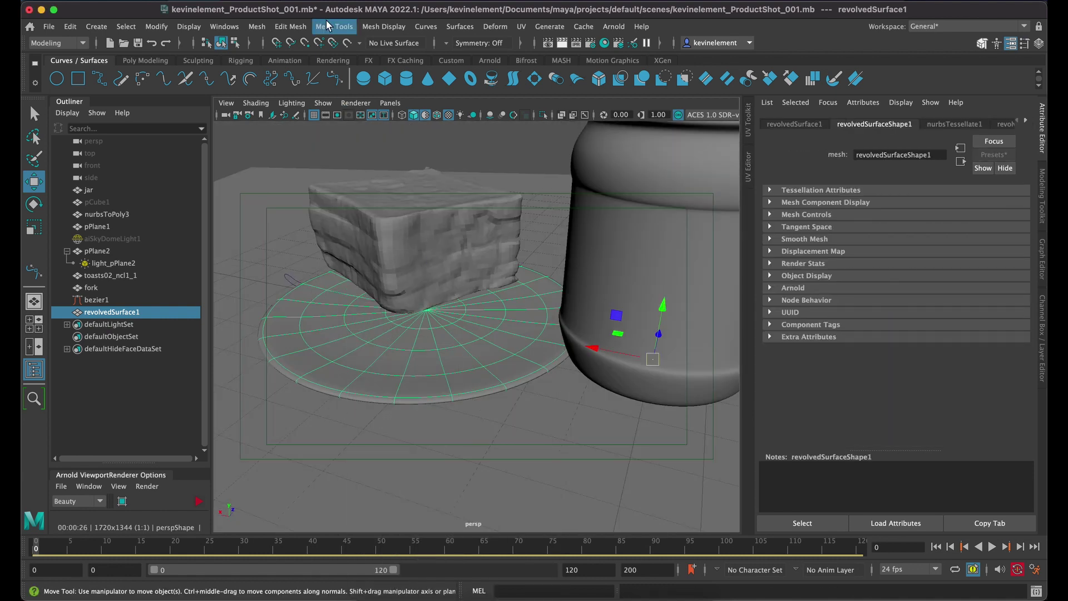
Step: Rename the plate's aiStandardSurface material as tex_plate
left_click(145, 60)
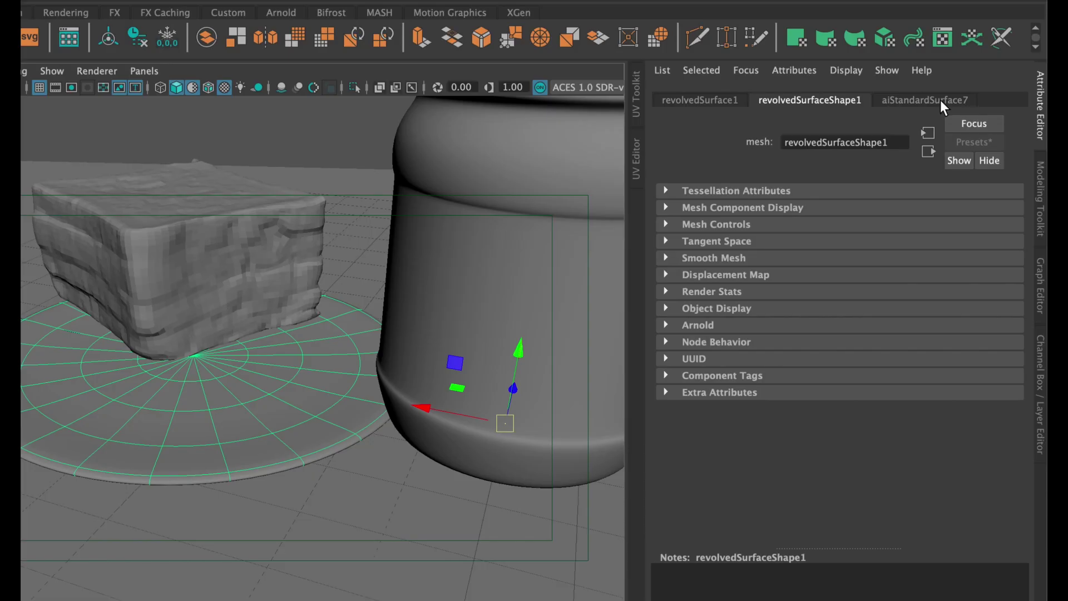
left_click(924, 100)
double_click(833, 142)
type("tex_plate")
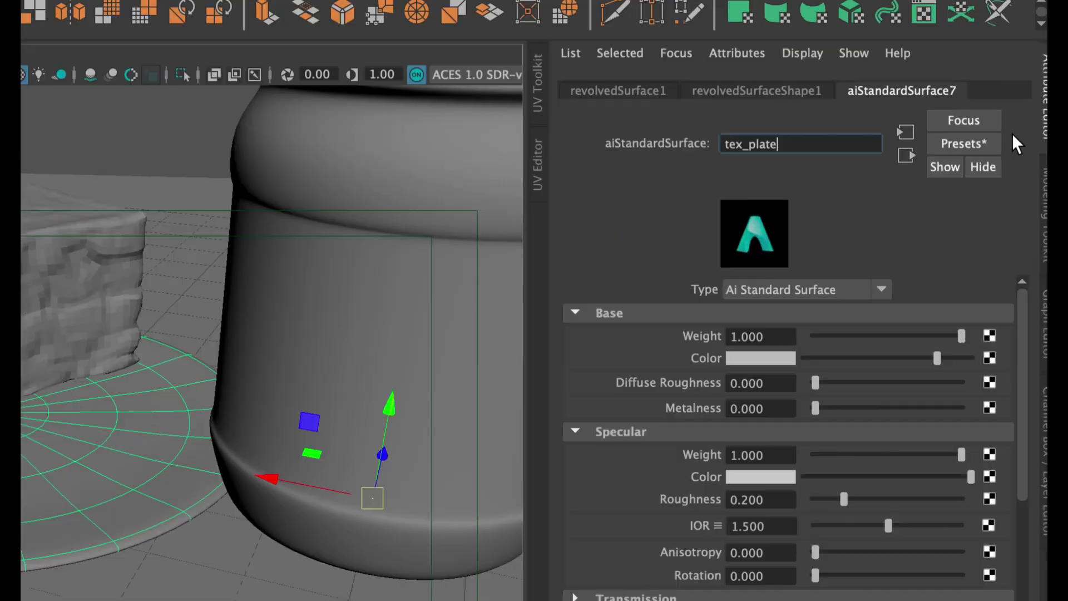
Step: Try replacing the tex_plate settings with the Ceramic preset and change its base color to a muted yellow
left_click(974, 142)
mouse_move(890, 576)
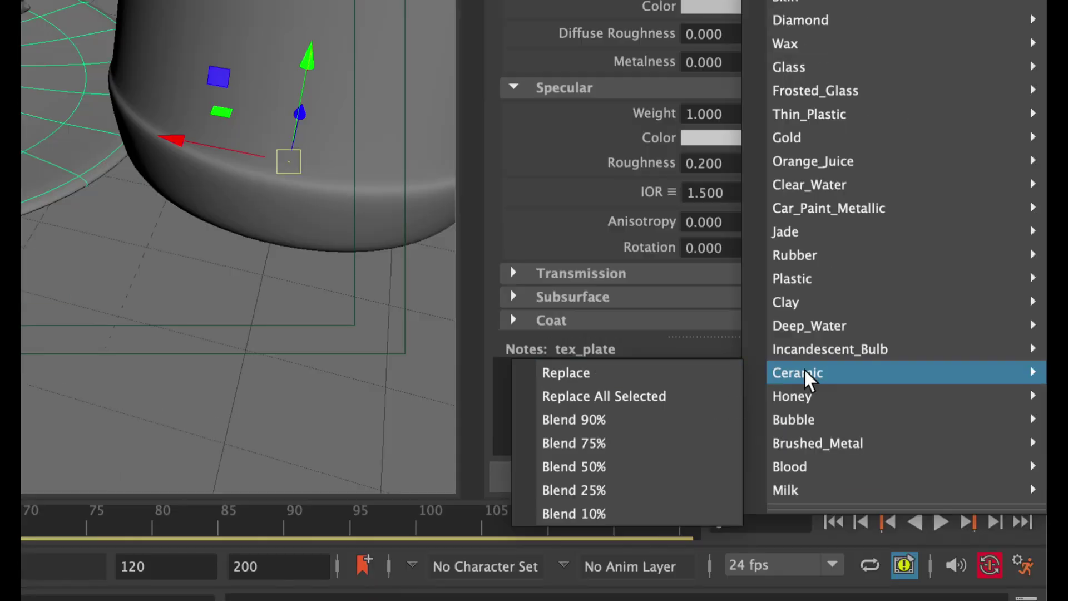
left_click(575, 549)
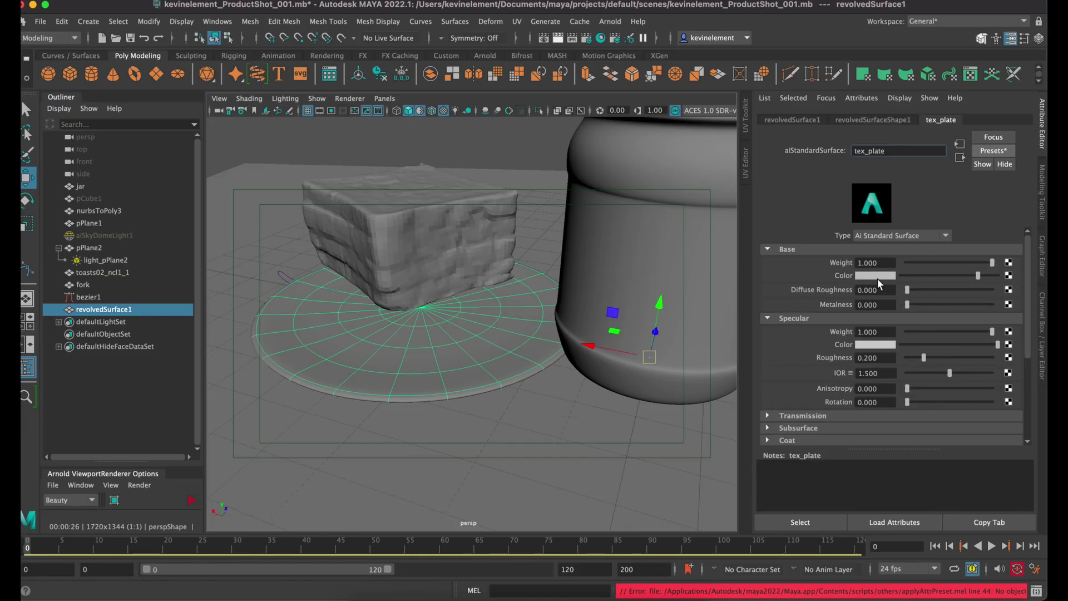
left_click(877, 277)
left_click_drag(981, 305, 965, 297)
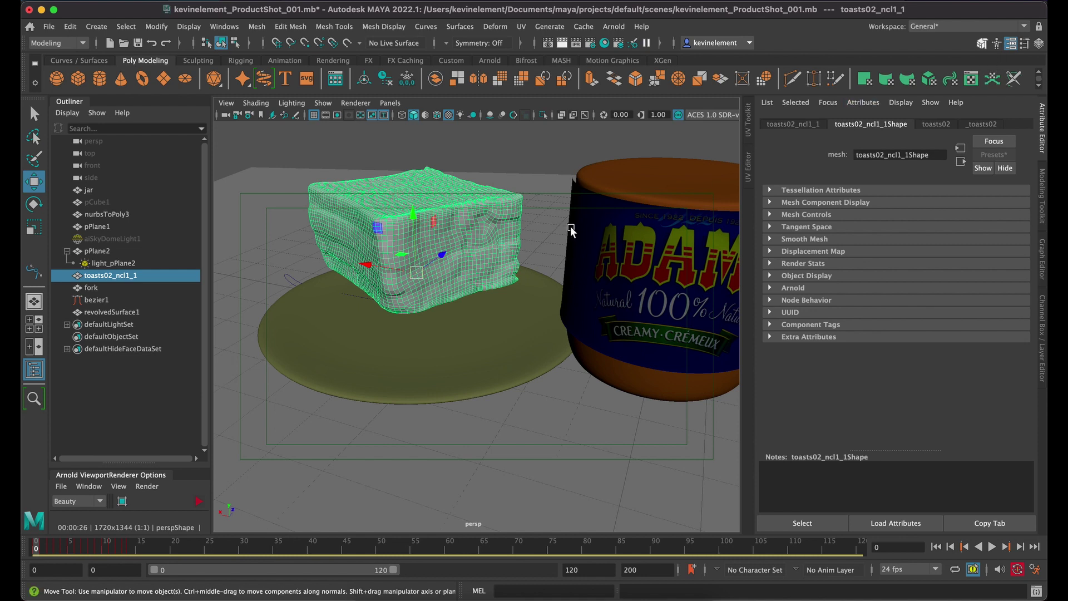
Step: Check the toast texture files in Finder's tex_toast folder and return to Maya
key("super+Tab")
key("super+Tab")
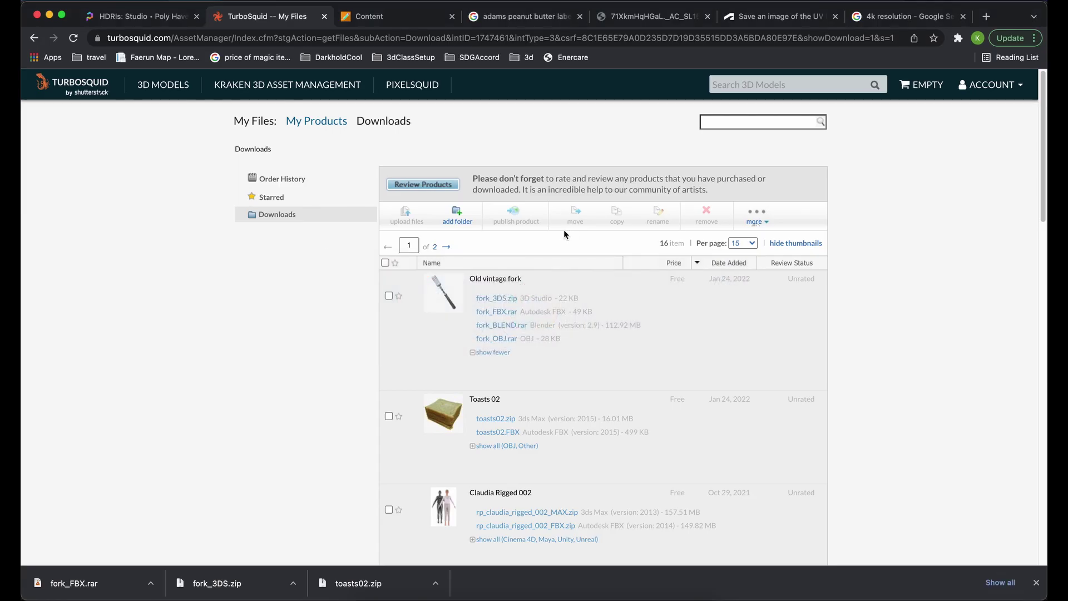
key("super+Tab")
key("super+Tab")
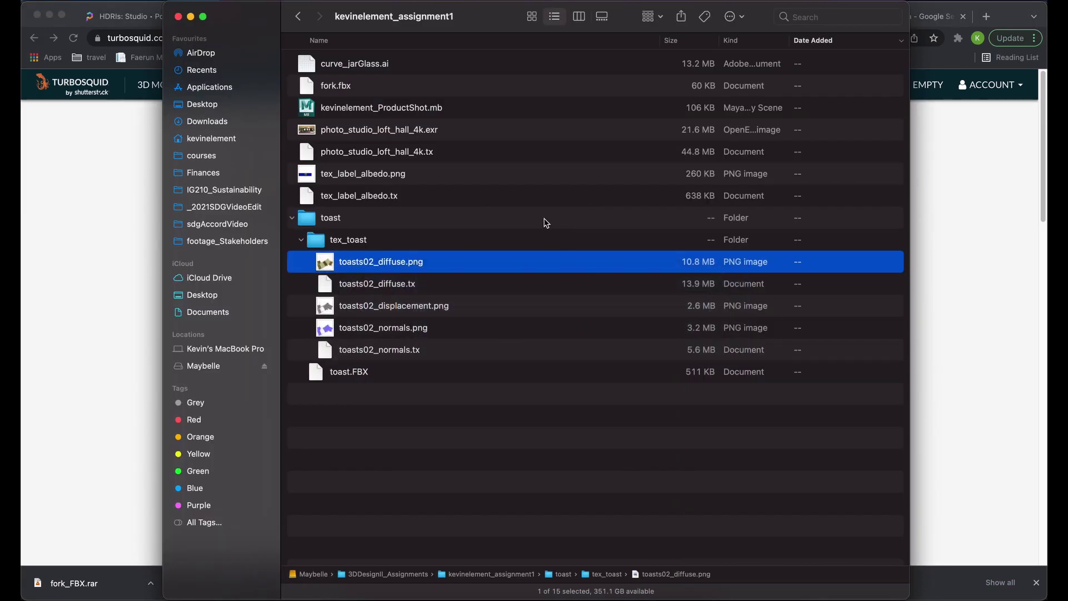
left_click(135, 202)
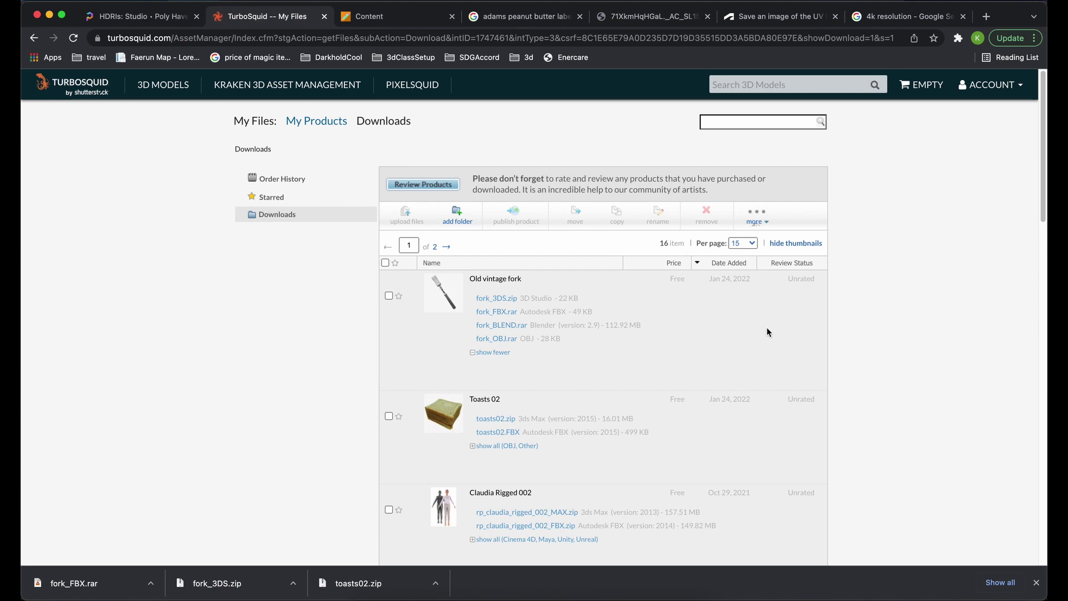
key("super+Tab")
key("super+Tab")
key("super+Tab")
key("super+Tab")
key("super+Tab")
key("super+Tab")
key("super+Tab")
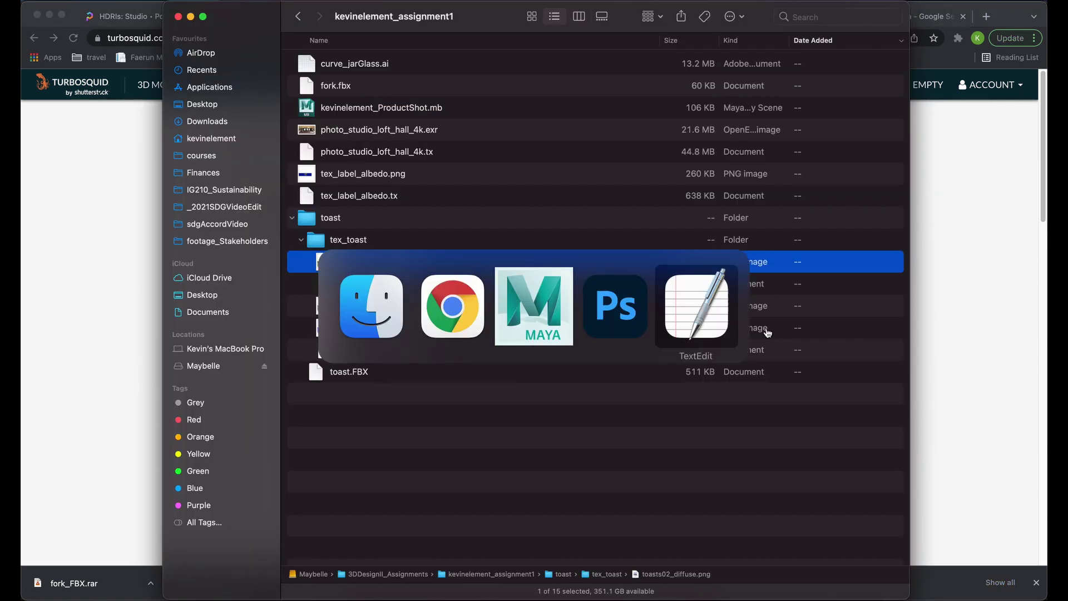
key("super+Tab")
key("super+Tab")
key("super+Tab")
key("super+Tab")
key("super+Tab")
key("super+Tab")
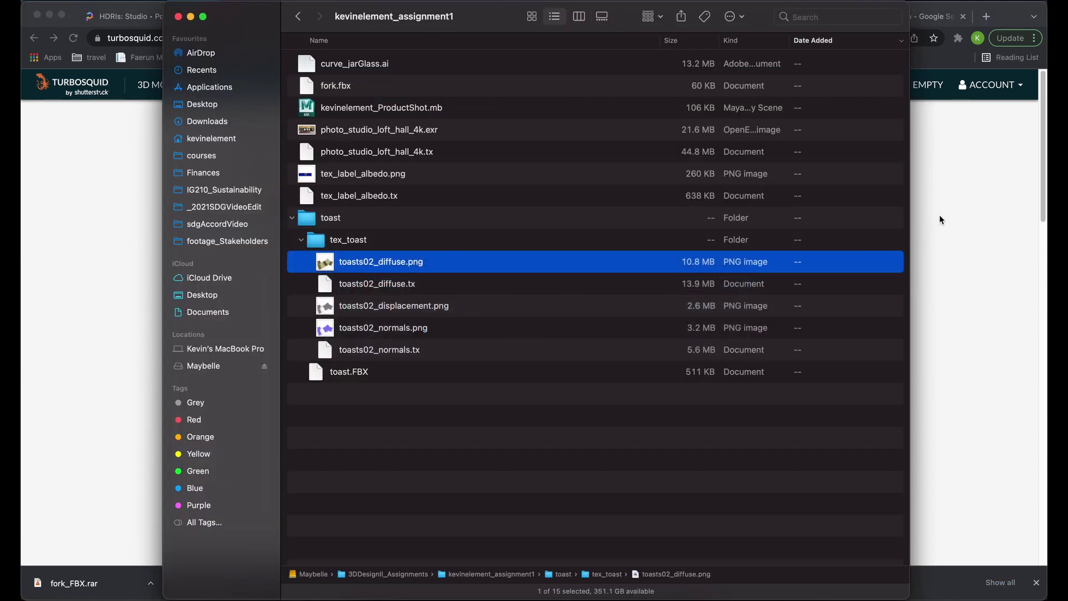
left_click(940, 219)
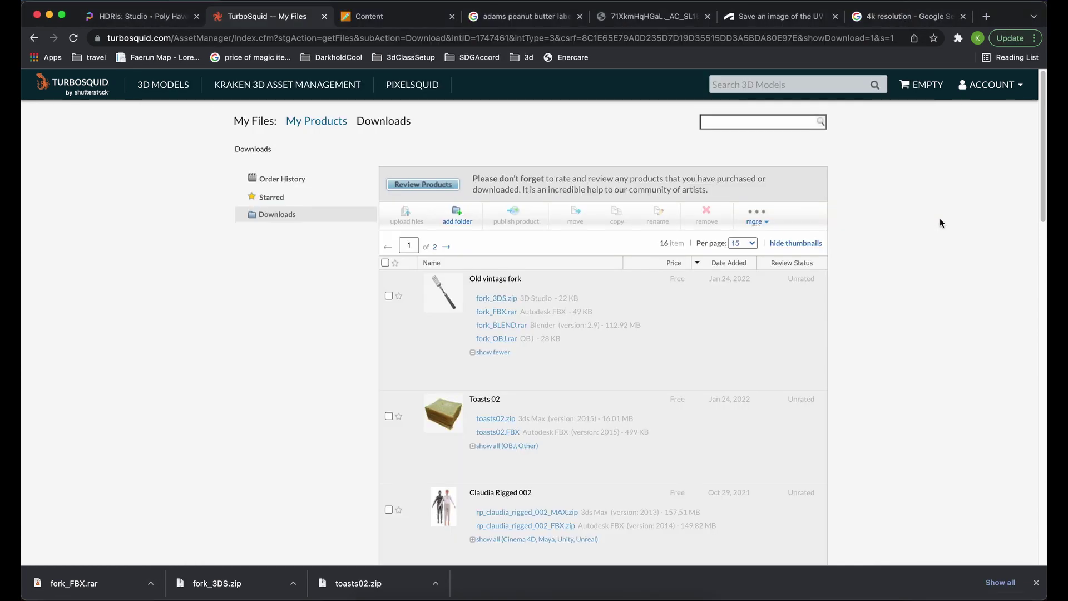
key("super+Tab")
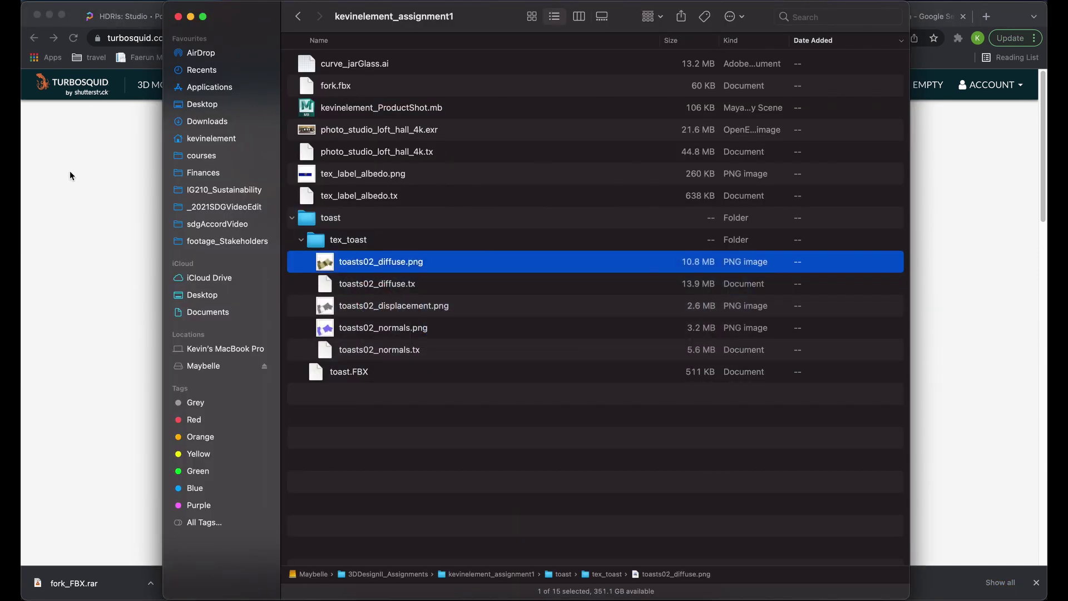
left_click(92, 179)
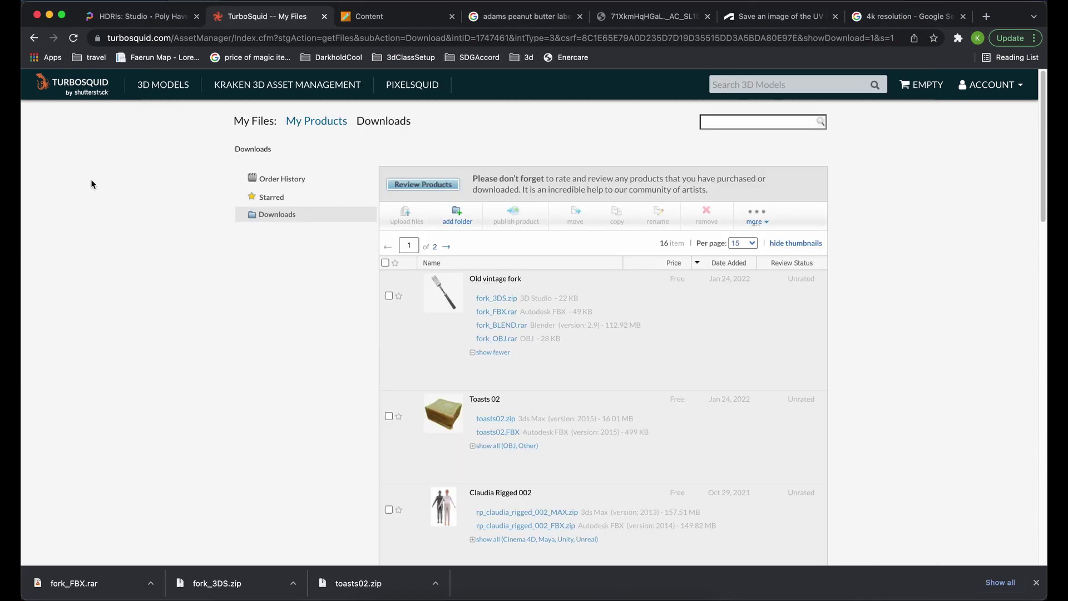
key("super+Tab")
key("super+Tab")
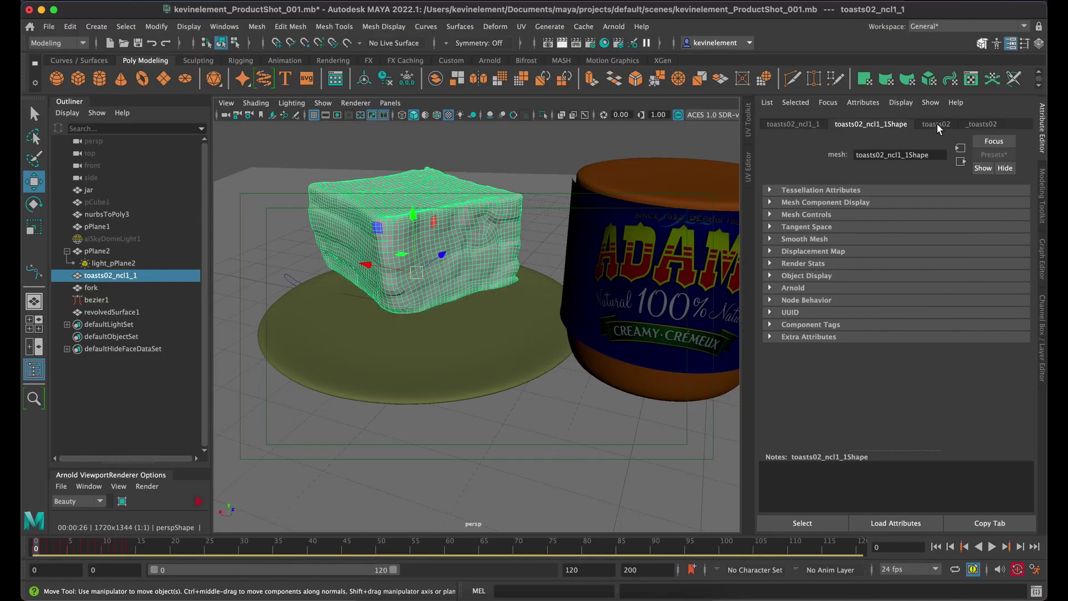
Step: Switch to the UV Editing workspace and inspect the UV layouts of the toast and the plate
left_click(1024, 27)
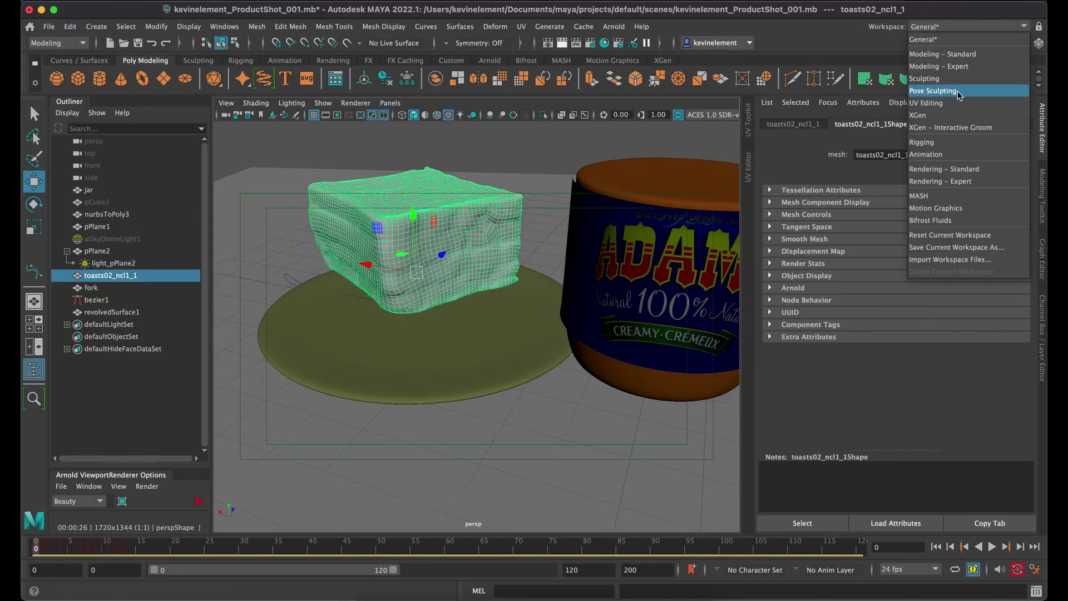
left_click(949, 103)
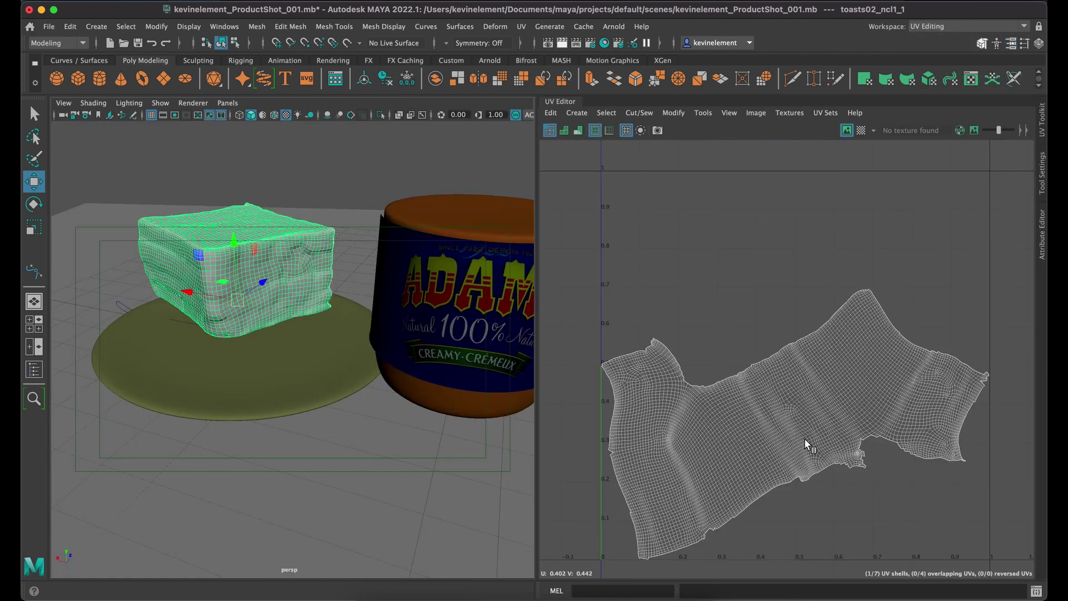
scroll(785, 492, "up", 5)
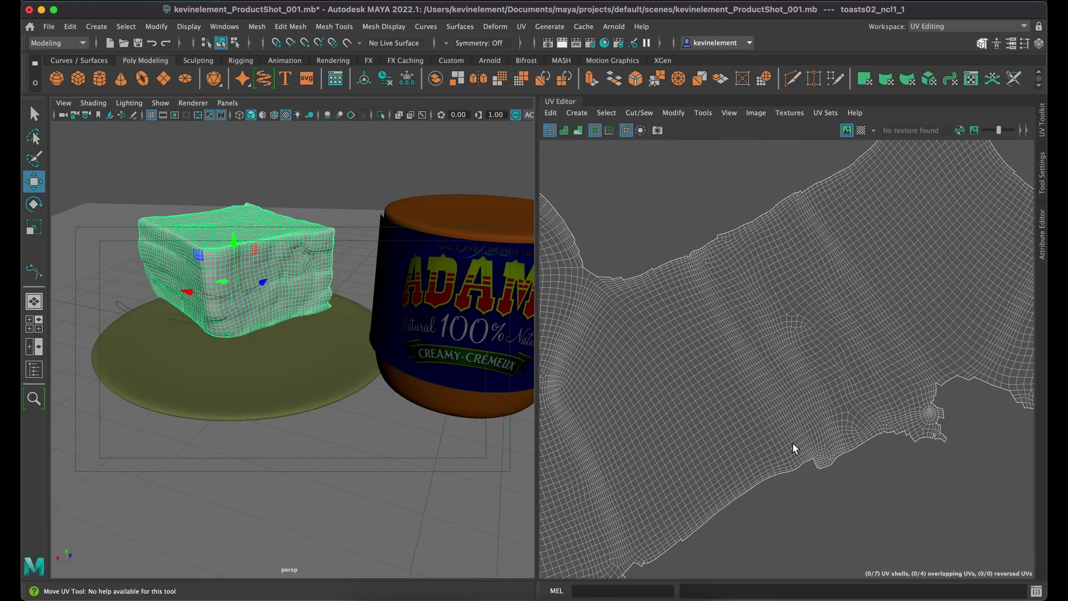
scroll(771, 371, "down", 4)
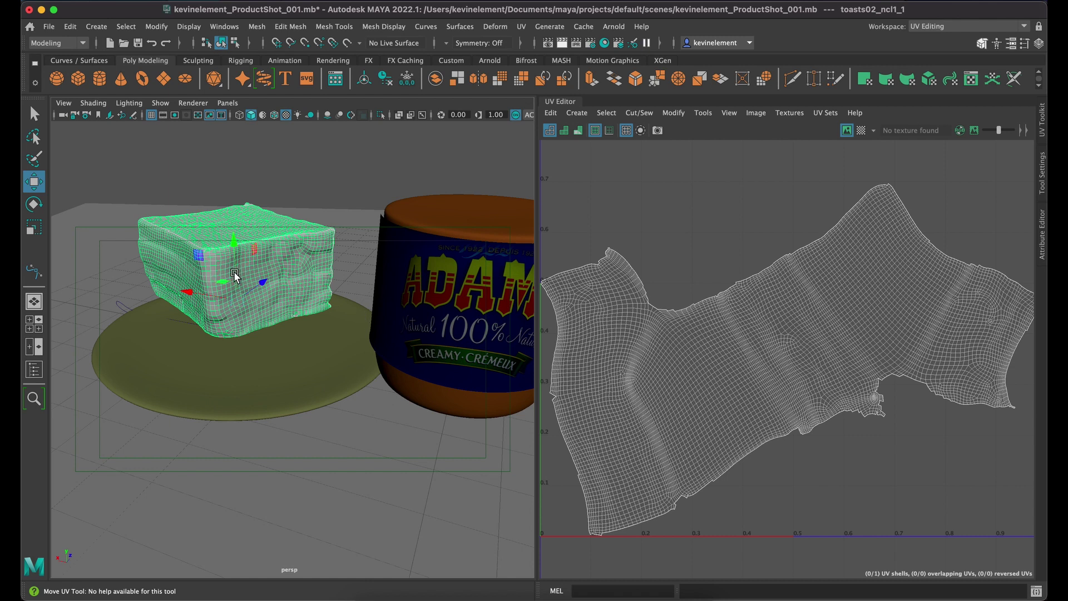
left_click(274, 382)
left_click(271, 281)
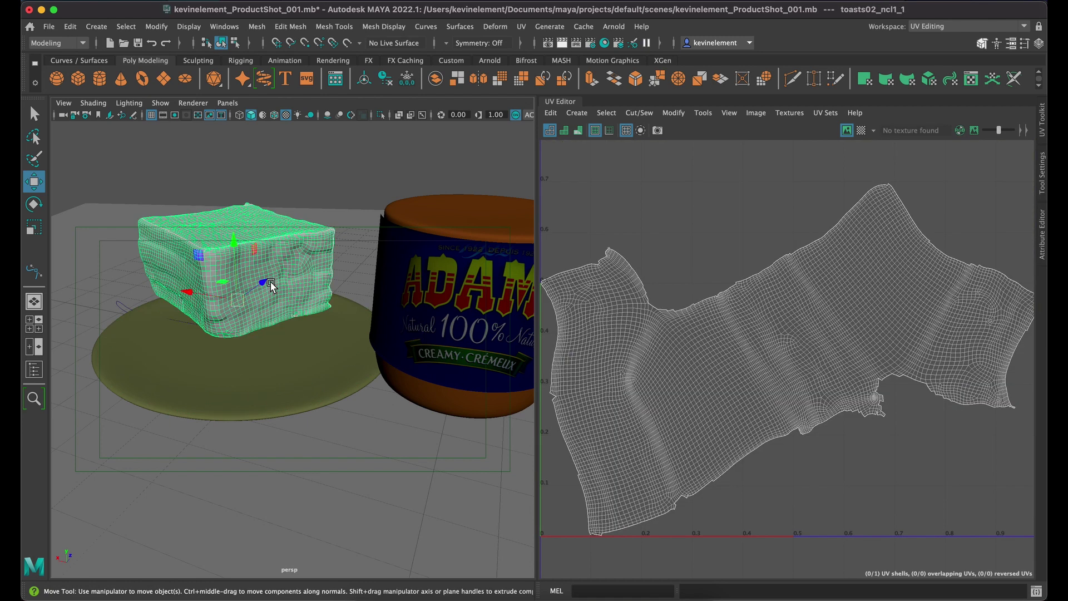
left_click(445, 227)
left_click(307, 389)
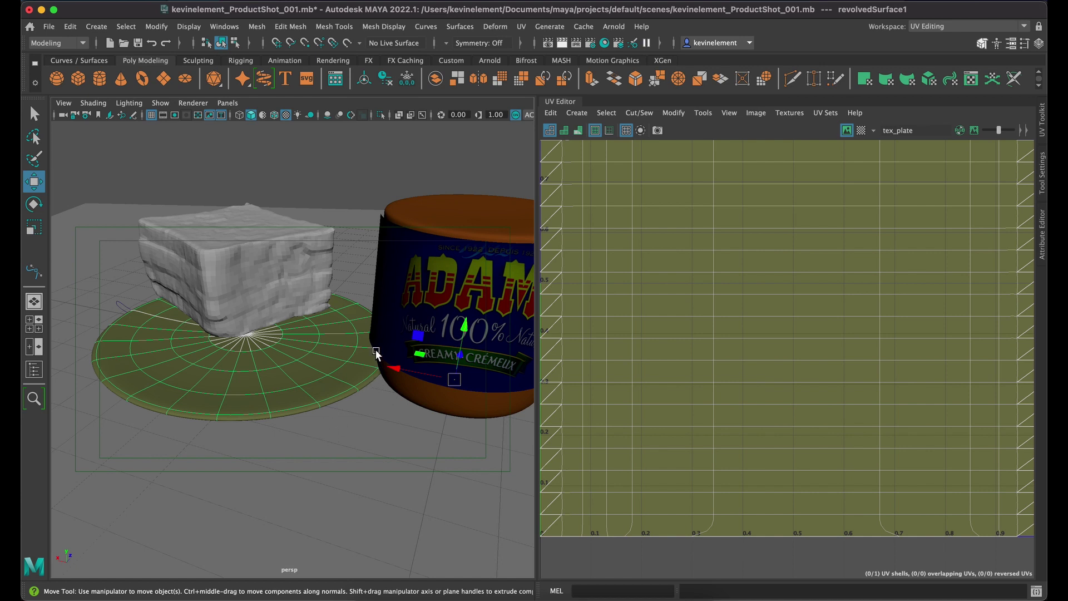
Step: Assign a new aiStandardSurface material to the toast
left_click(293, 261)
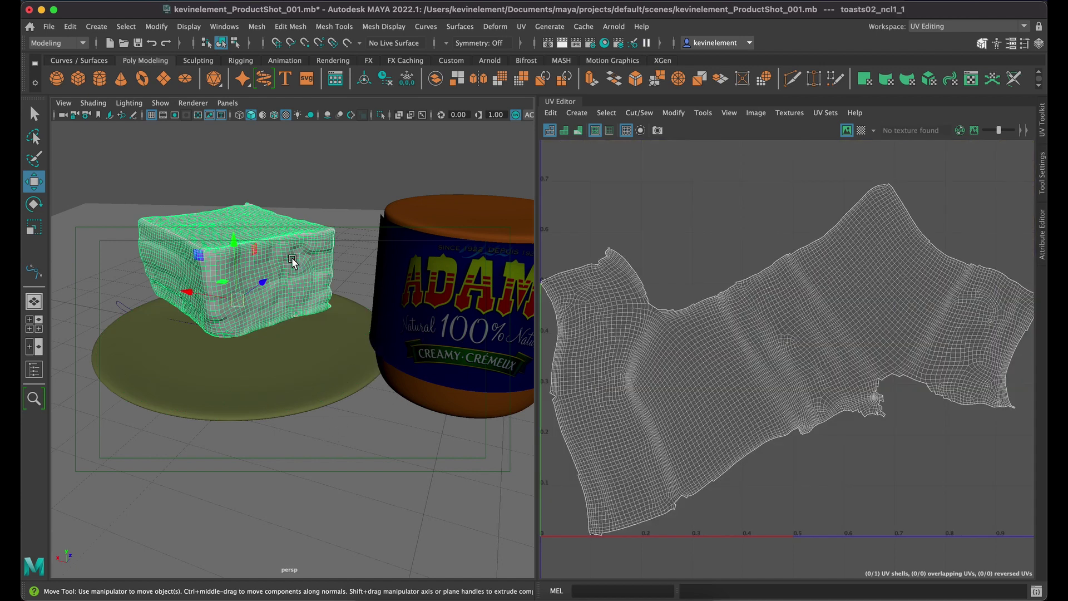
right_click(275, 256)
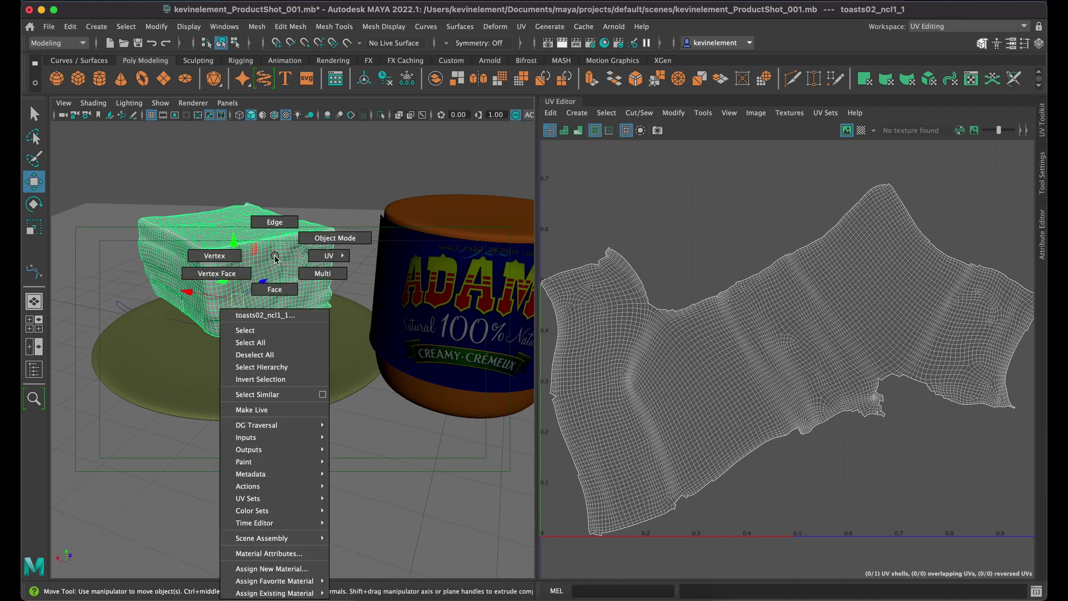
left_click(289, 568)
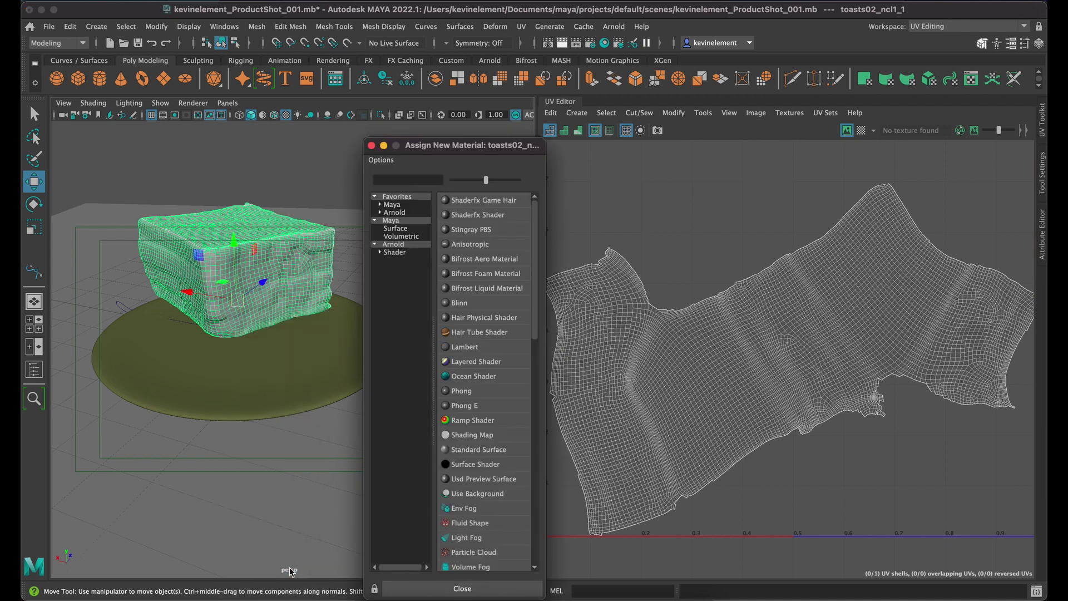
scroll(527, 303, "down", 4)
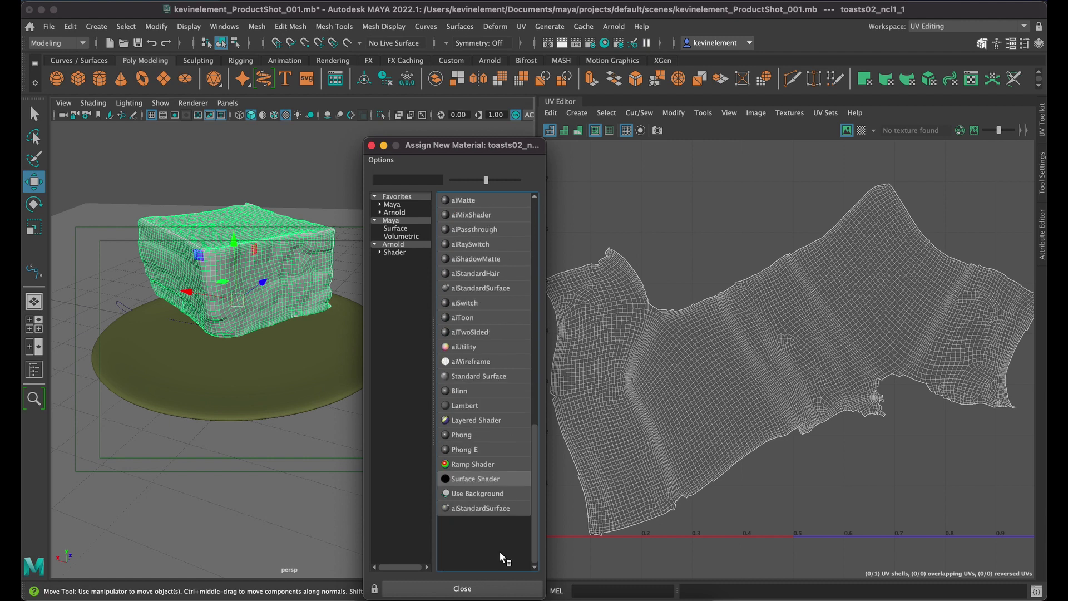
left_click(395, 252)
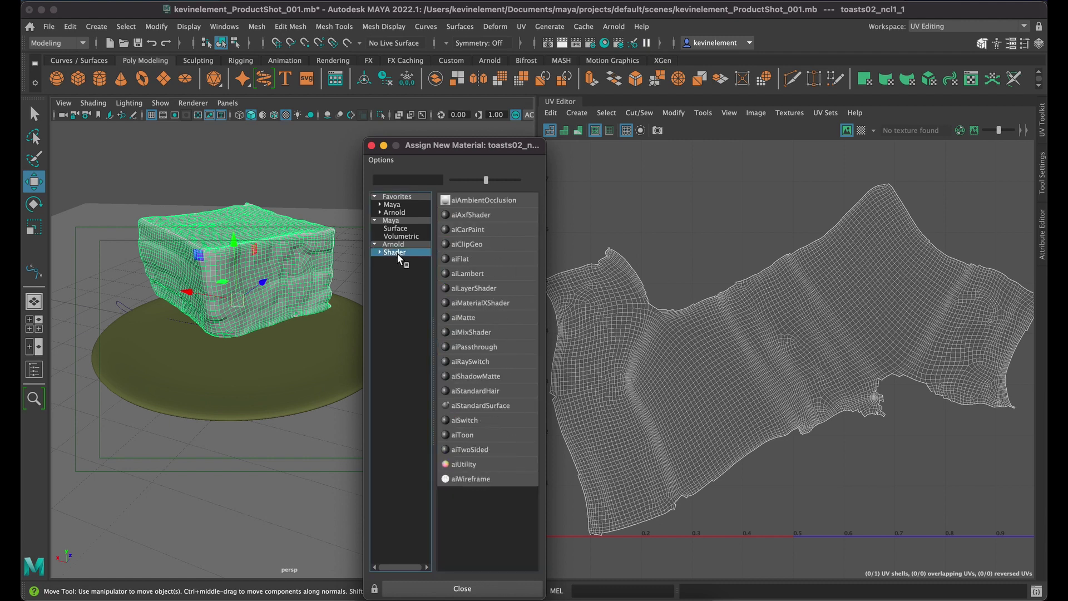
left_click(478, 405)
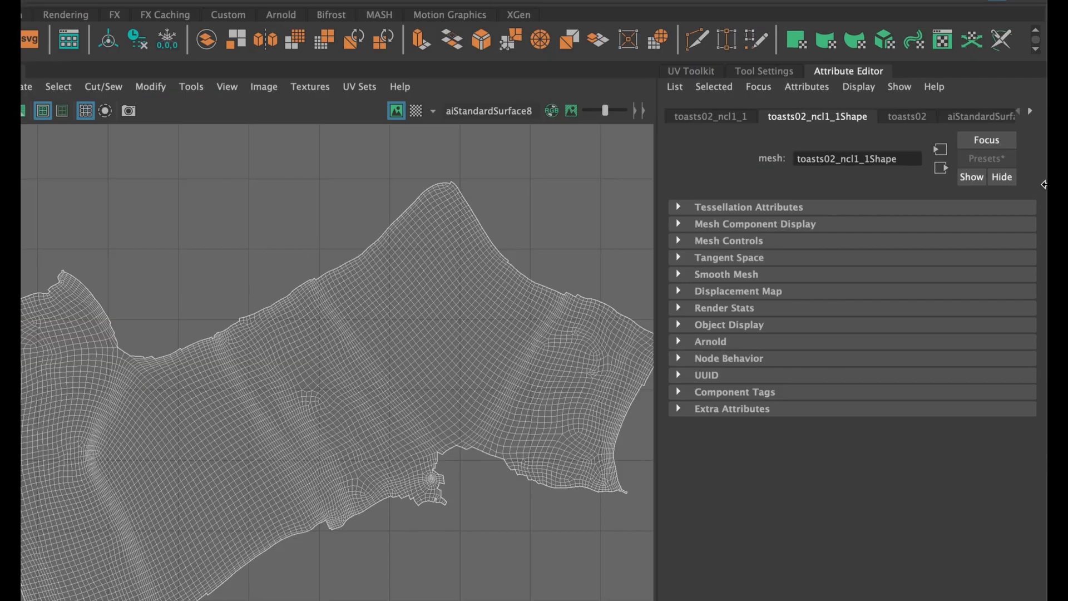
Step: Rename the toast's aiStandardSurface material as tex_toast
left_click(1008, 135)
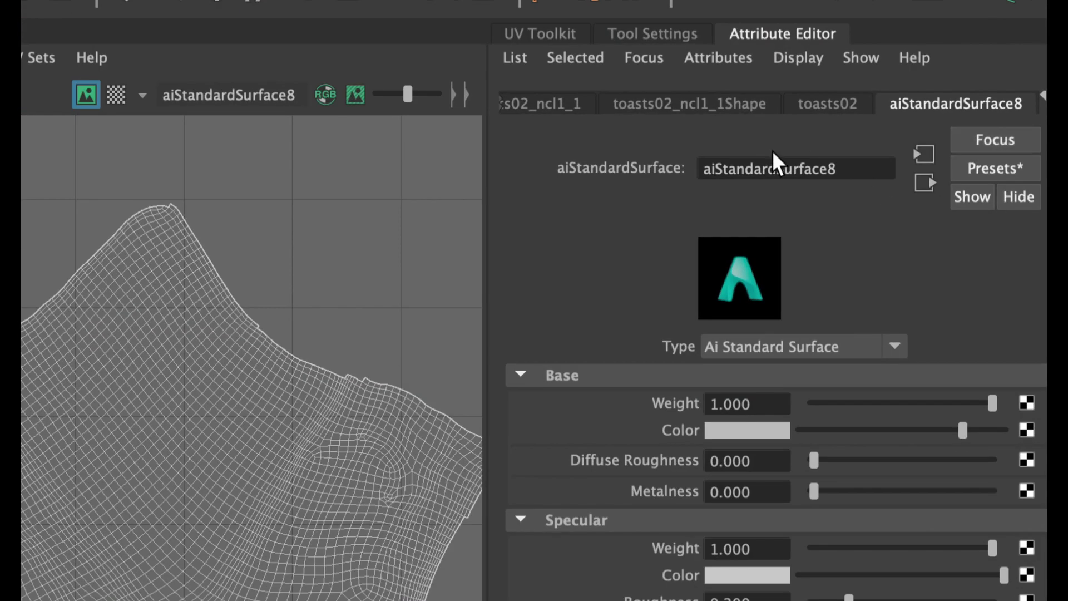
left_click_drag(796, 159, 843, 154)
double_click(844, 171)
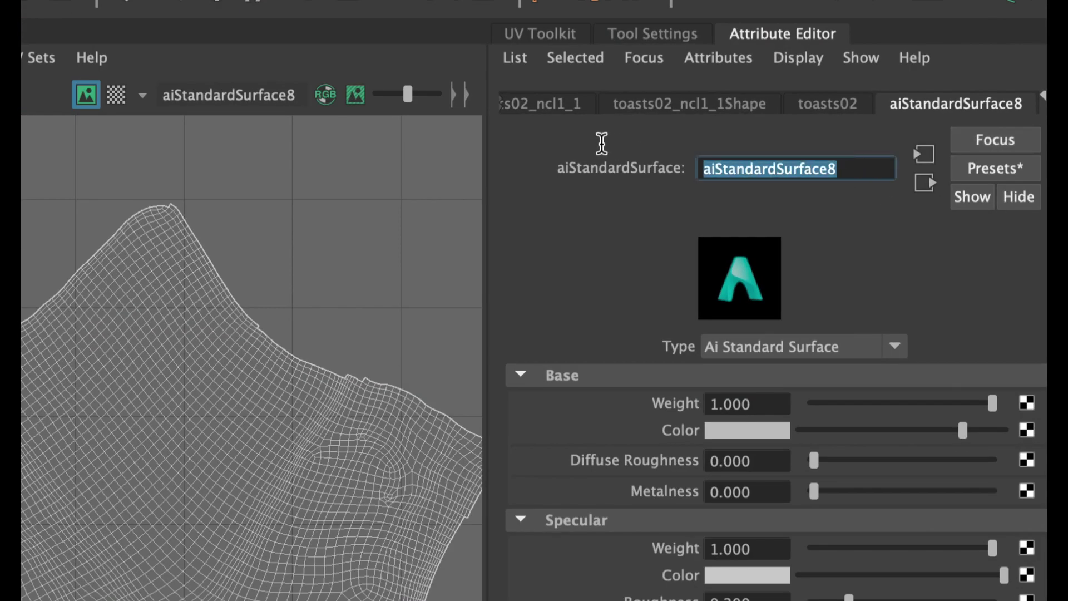
type("tex_")
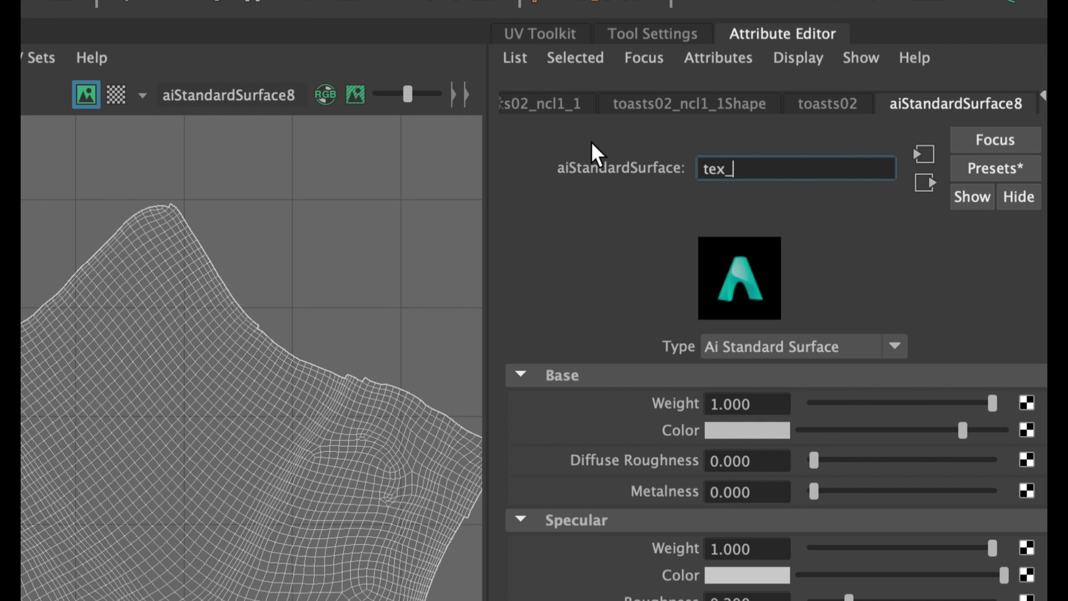
type("toast")
key("Return")
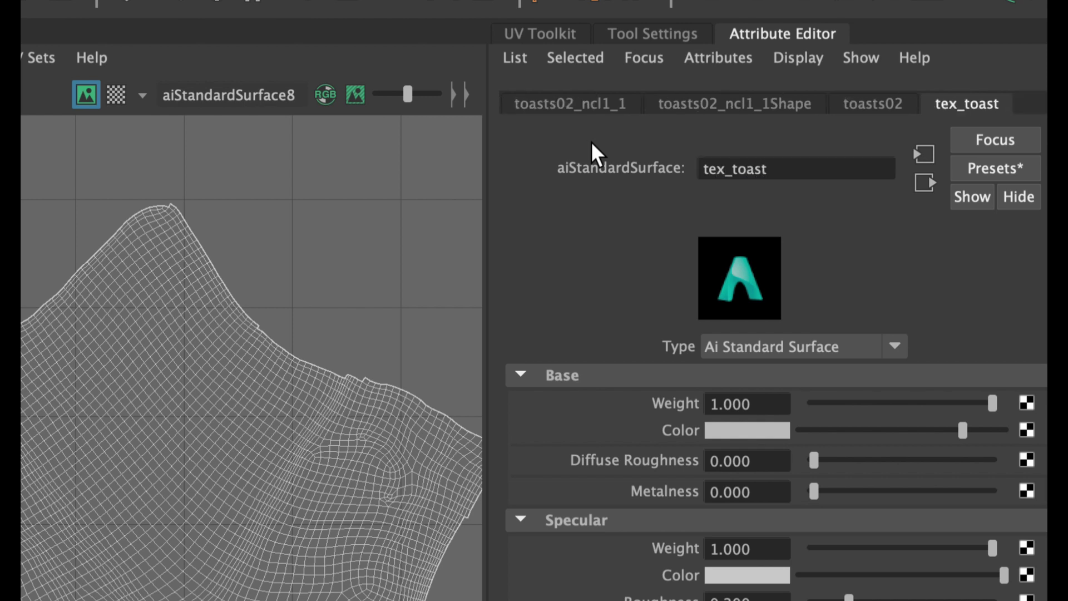
Step: Rename the toasts02_ncl1_1 object as toast and bring its tex_toast material attributes back up
left_click(557, 105)
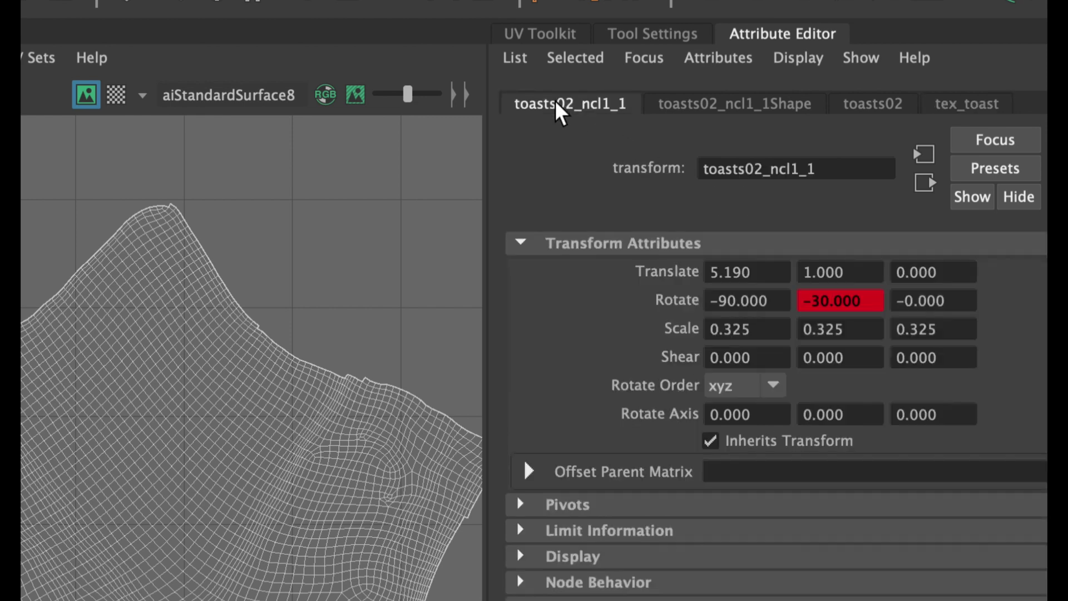
left_click_drag(746, 169, 837, 176)
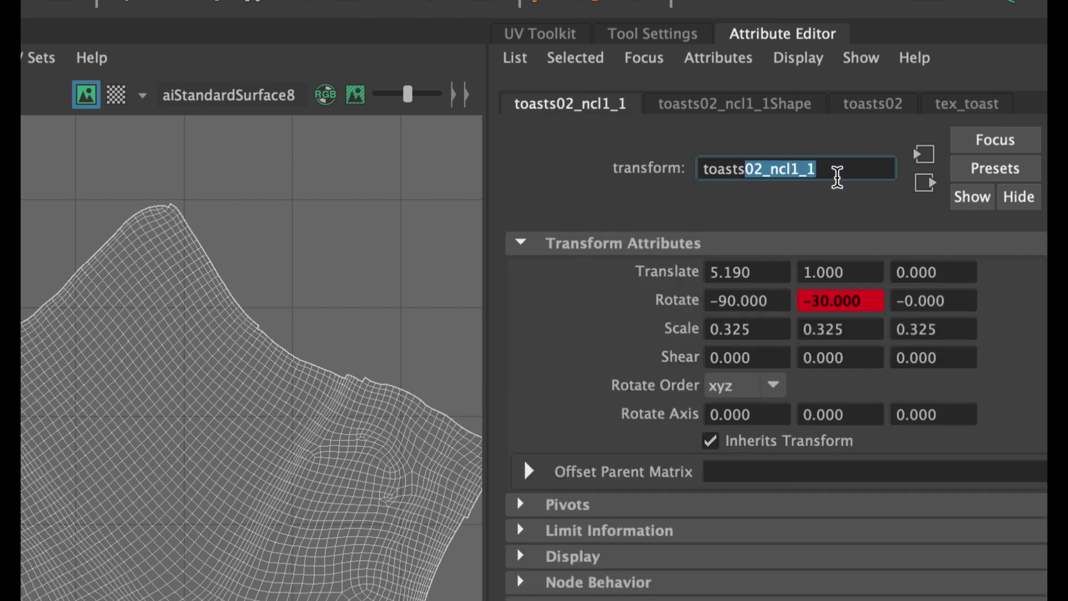
key("BackSpace")
key("BackSpace")
key("Return")
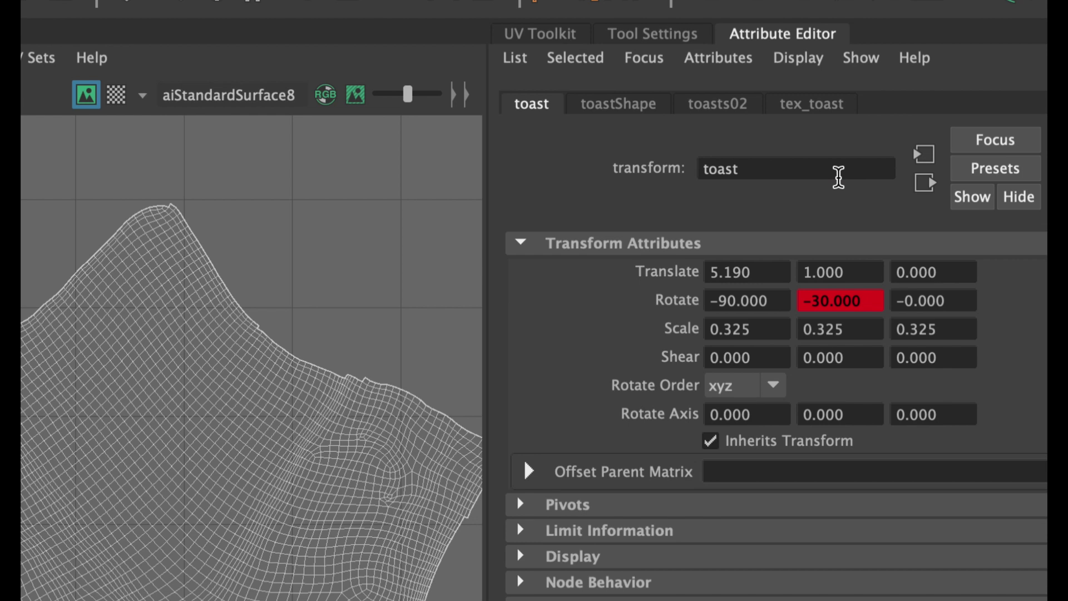
left_click(712, 106)
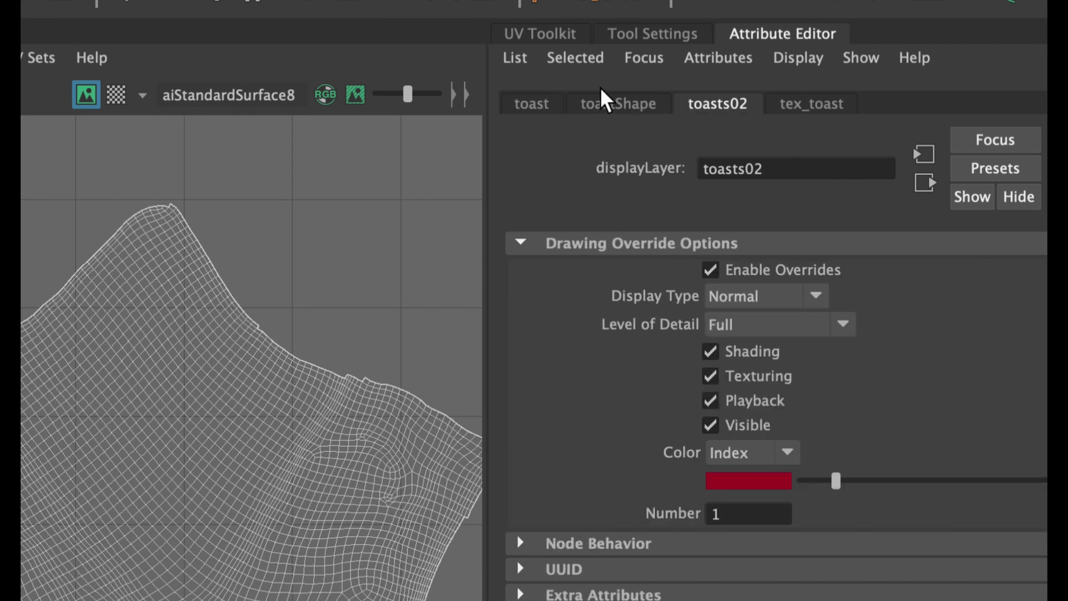
left_click(542, 104)
left_click(840, 105)
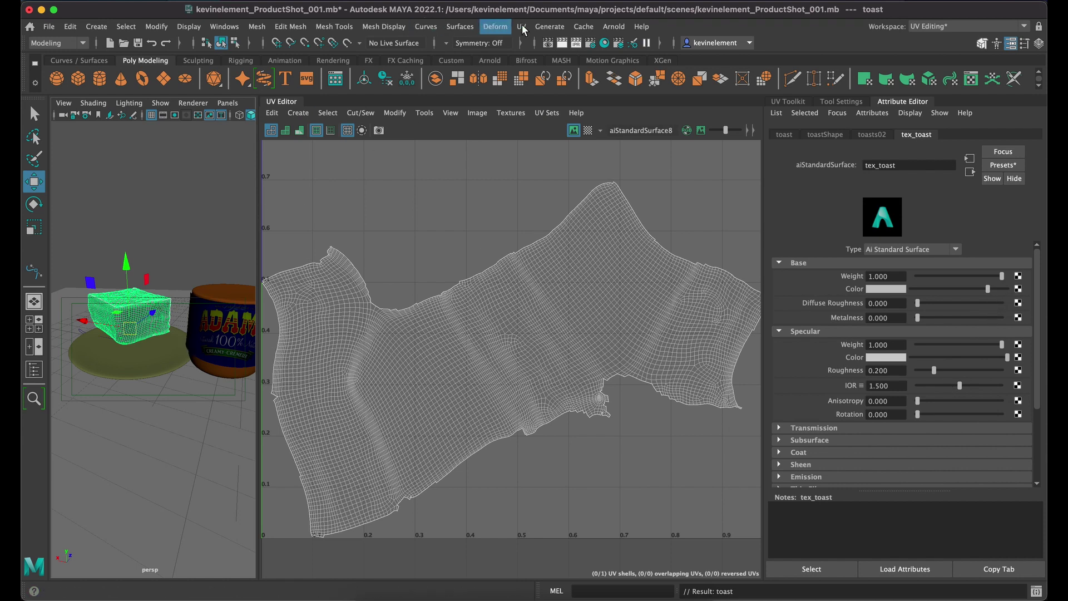
Step: Graph the tex_toast material's network in the Hypershade and space its material and shading group nodes apart
left_click(605, 44)
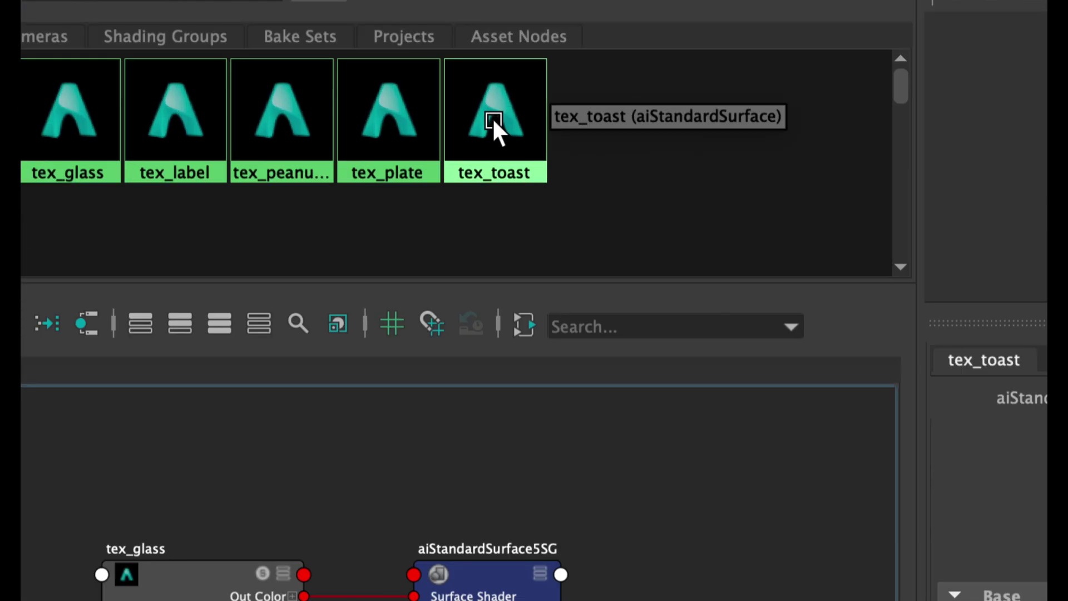
right_click(497, 112)
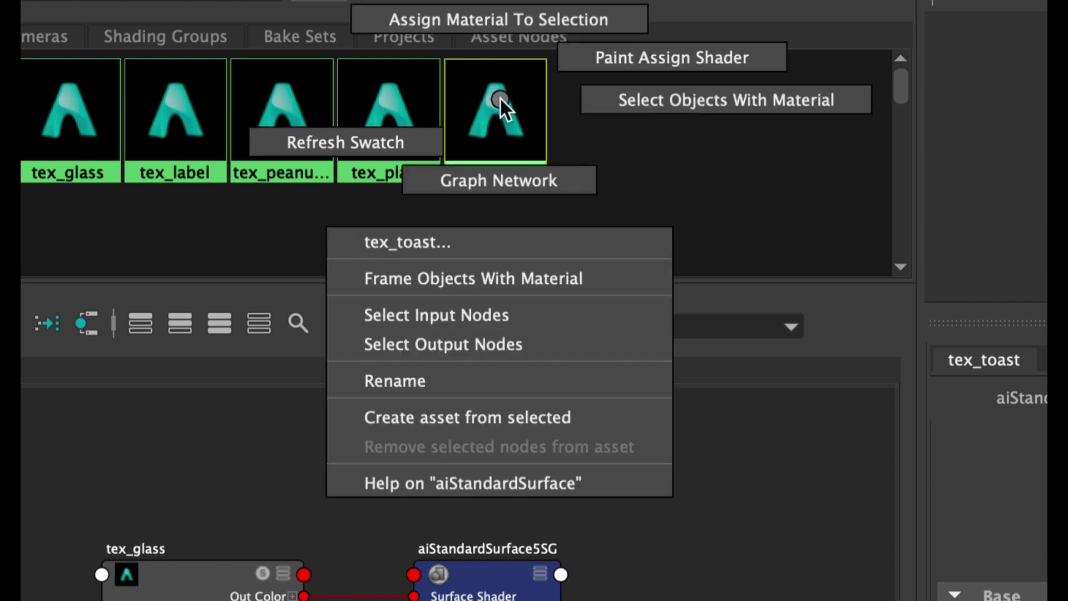
left_click(511, 181)
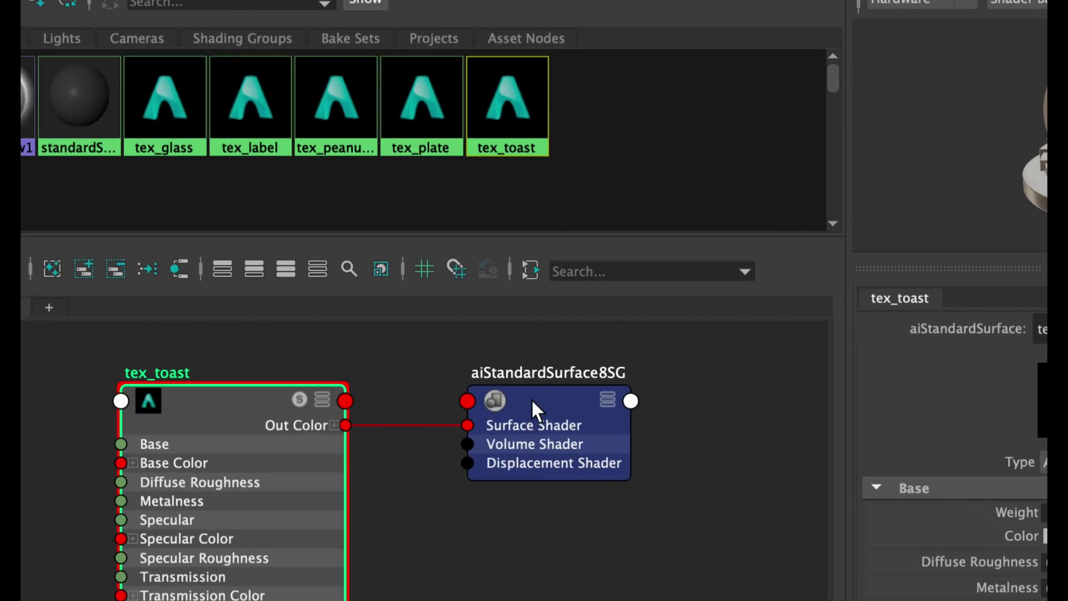
left_click_drag(513, 413, 654, 424)
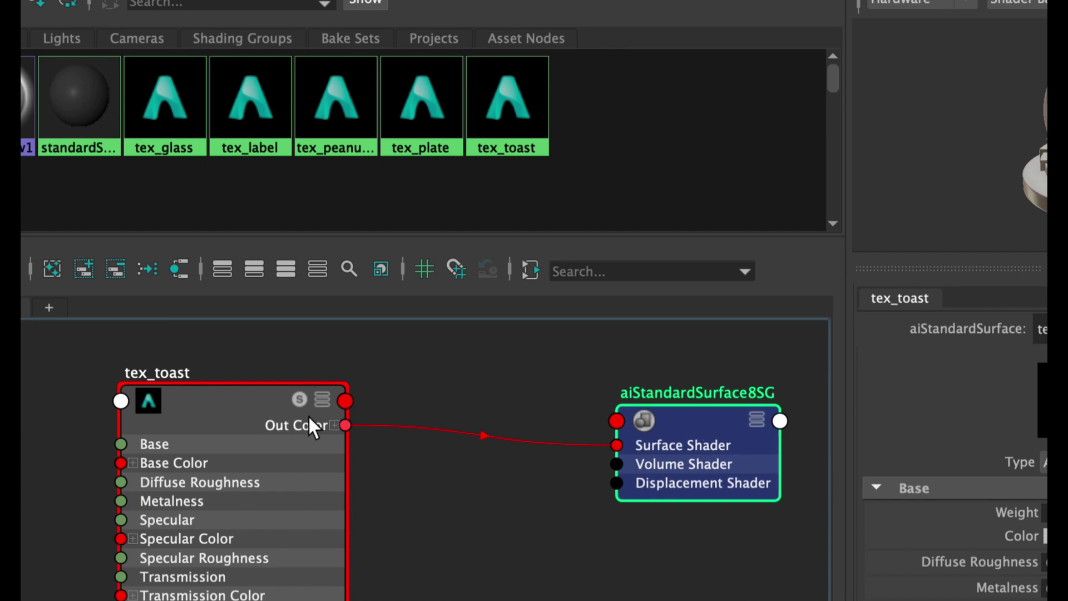
left_click_drag(302, 387, 512, 356)
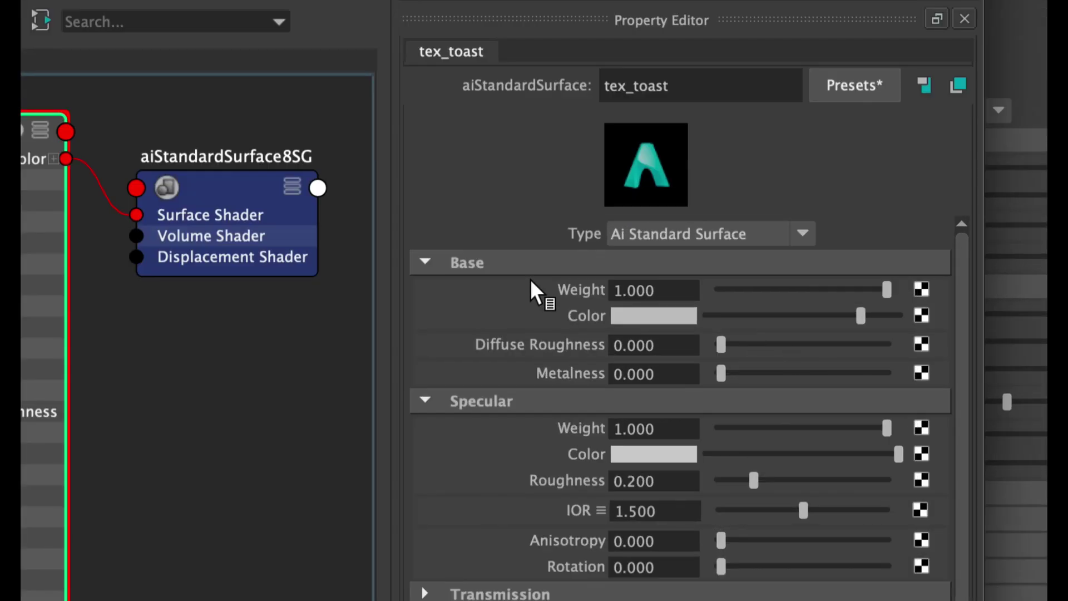
Step: Map the tex_toast material's base Color to a File texture loading toasts02_diffuse.png from the toast/tex_toast folder
left_click(923, 316)
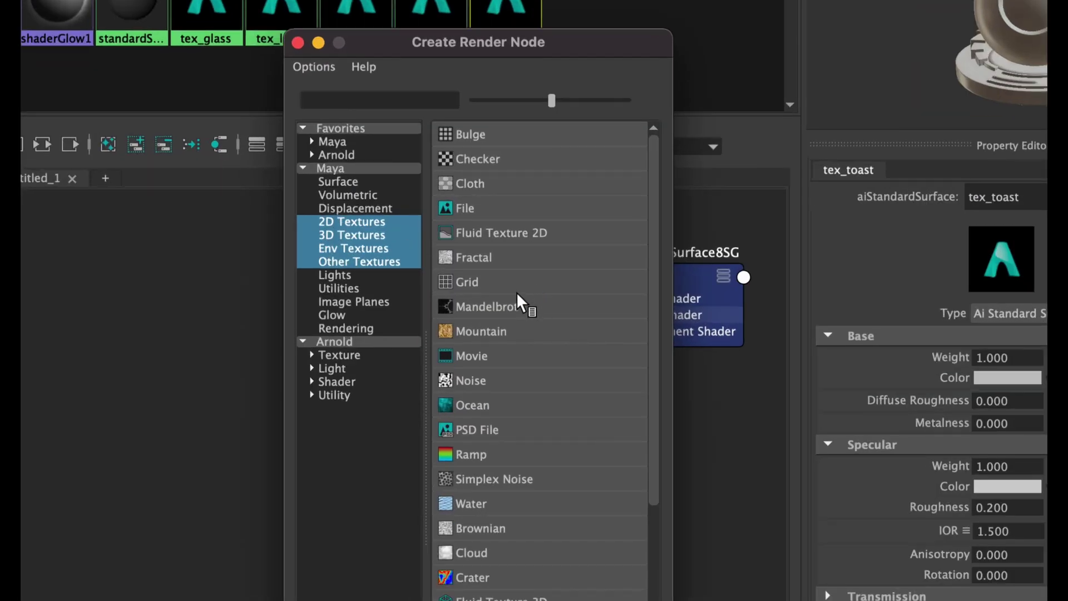
left_click(483, 204)
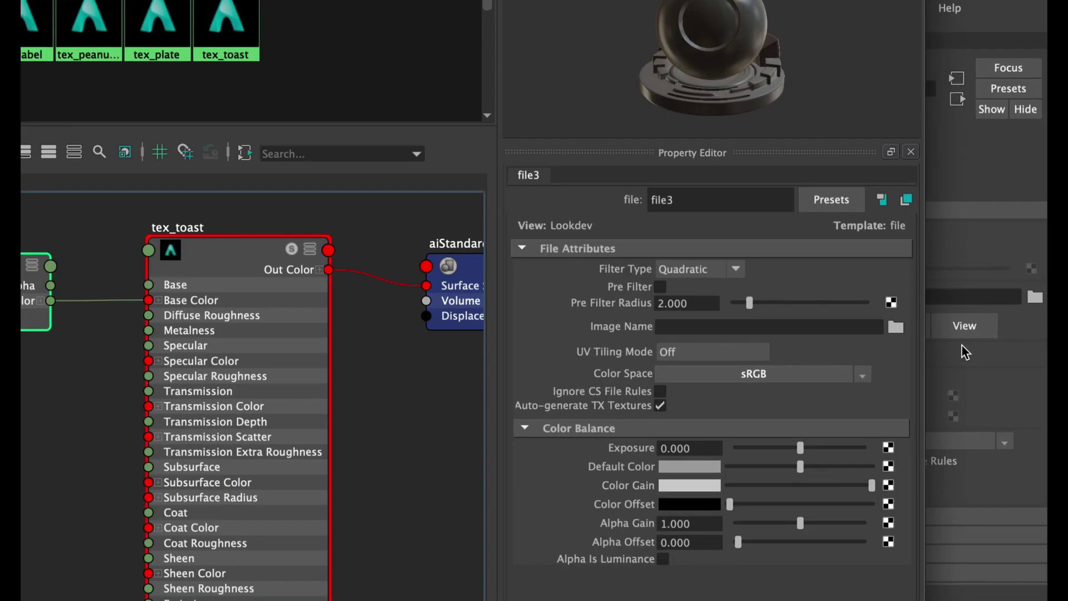
left_click(895, 327)
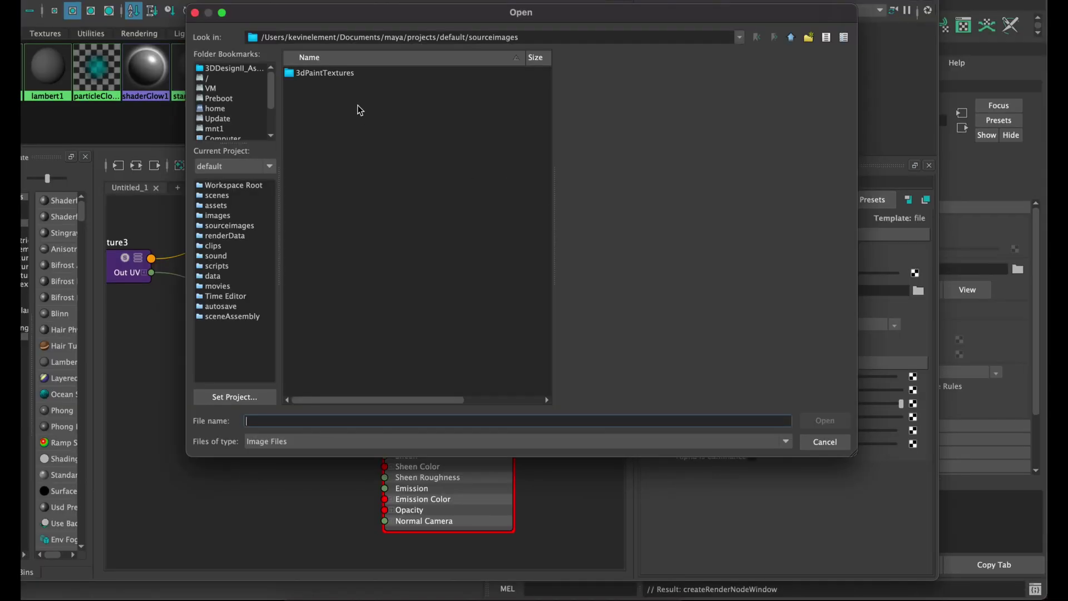
left_click(320, 74)
left_click(229, 69)
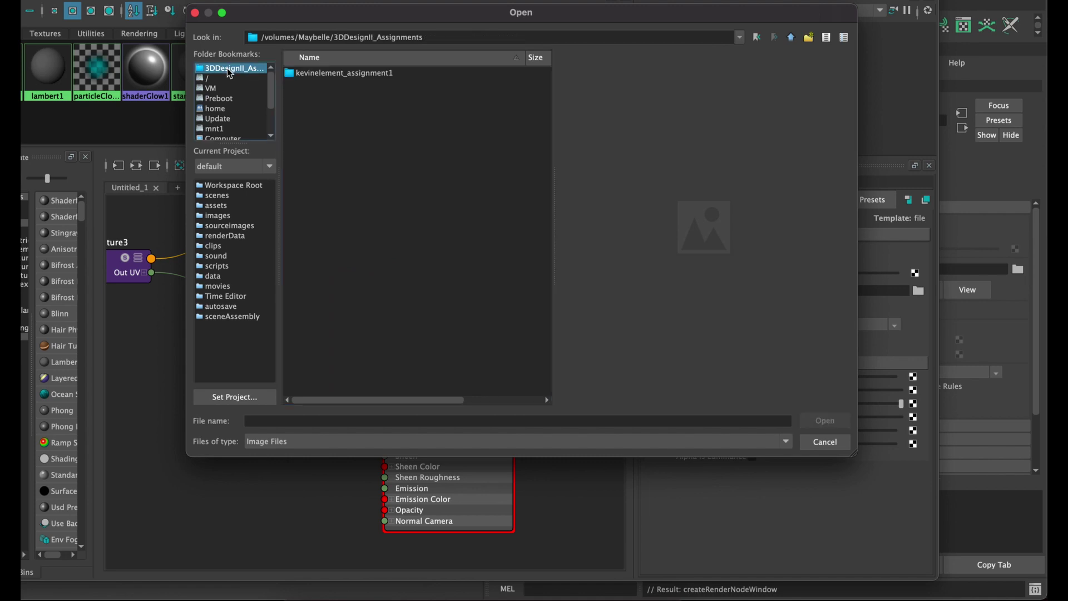
left_click(311, 74)
double_click(309, 74)
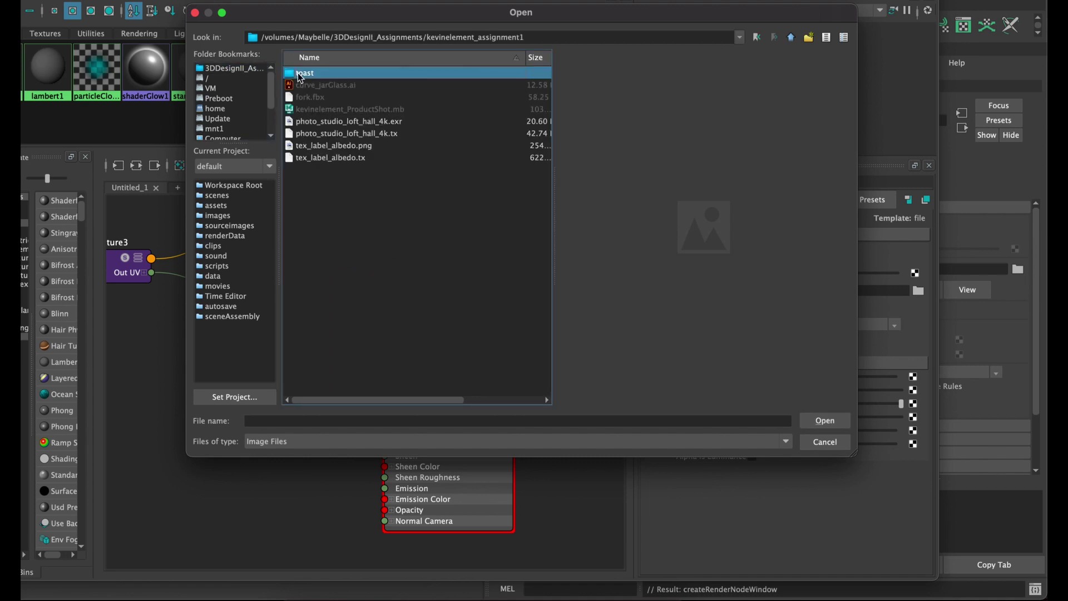
double_click(303, 74)
double_click(300, 74)
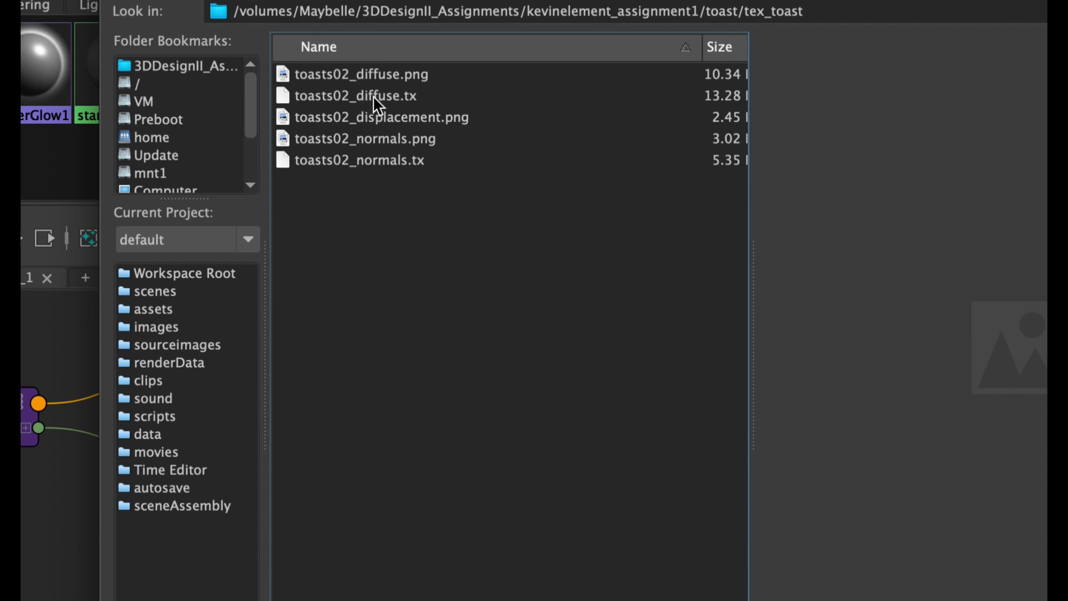
left_click(372, 79)
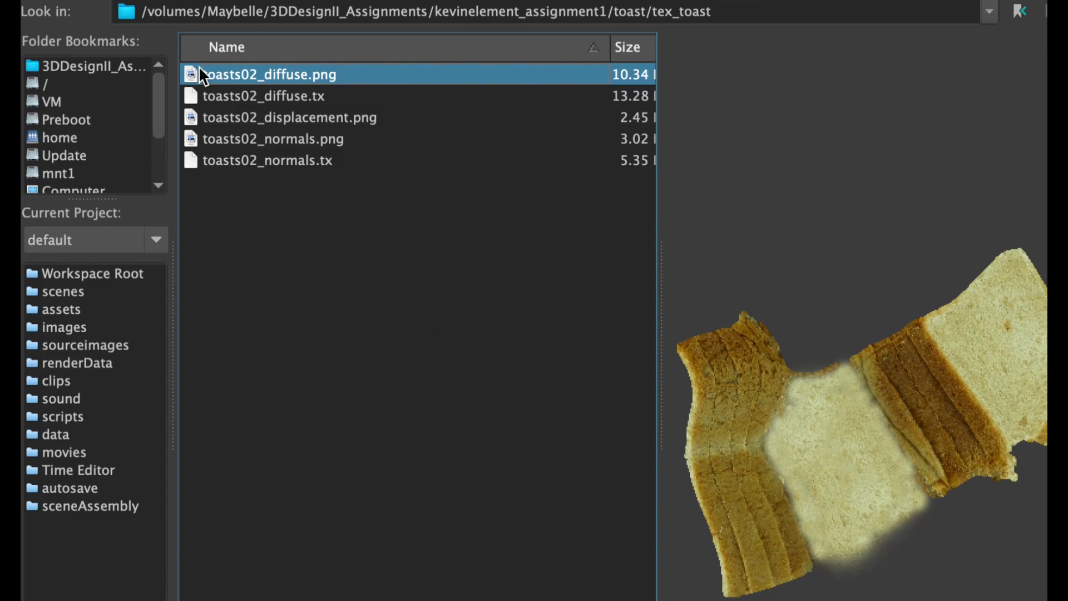
double_click(21, 74)
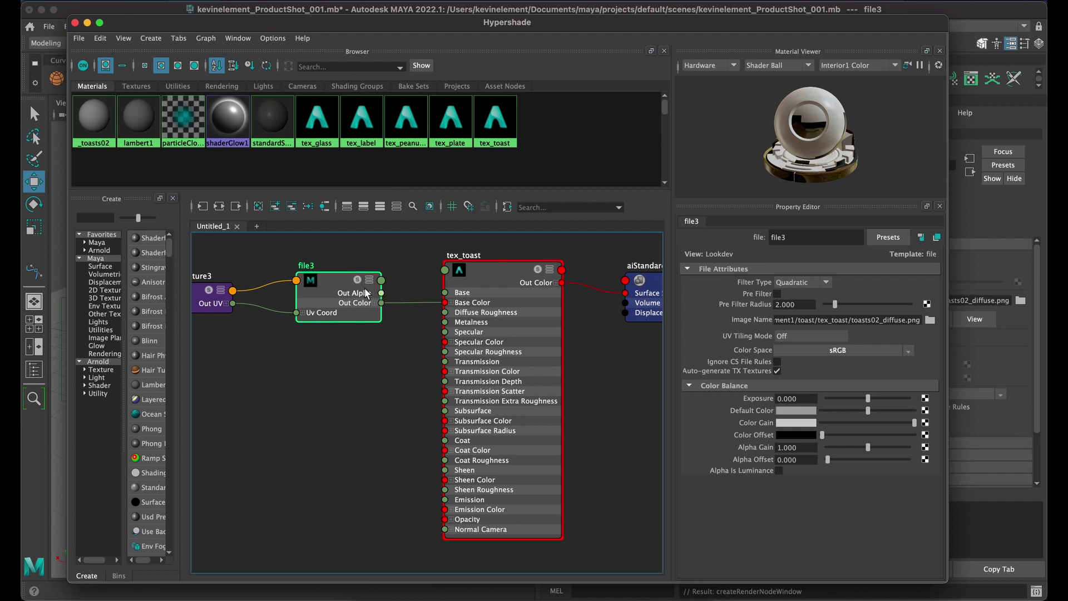
Step: Set the tex_toast material's specular Roughness to 0.688 and collapse its Base and Specular sections
left_click(484, 275)
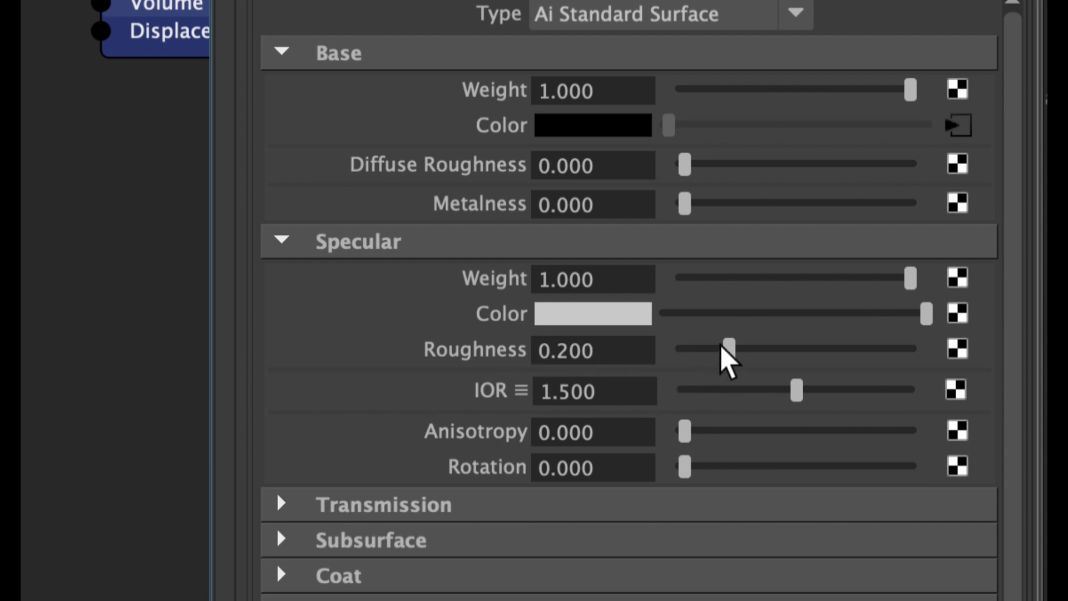
left_click_drag(729, 359, 839, 369)
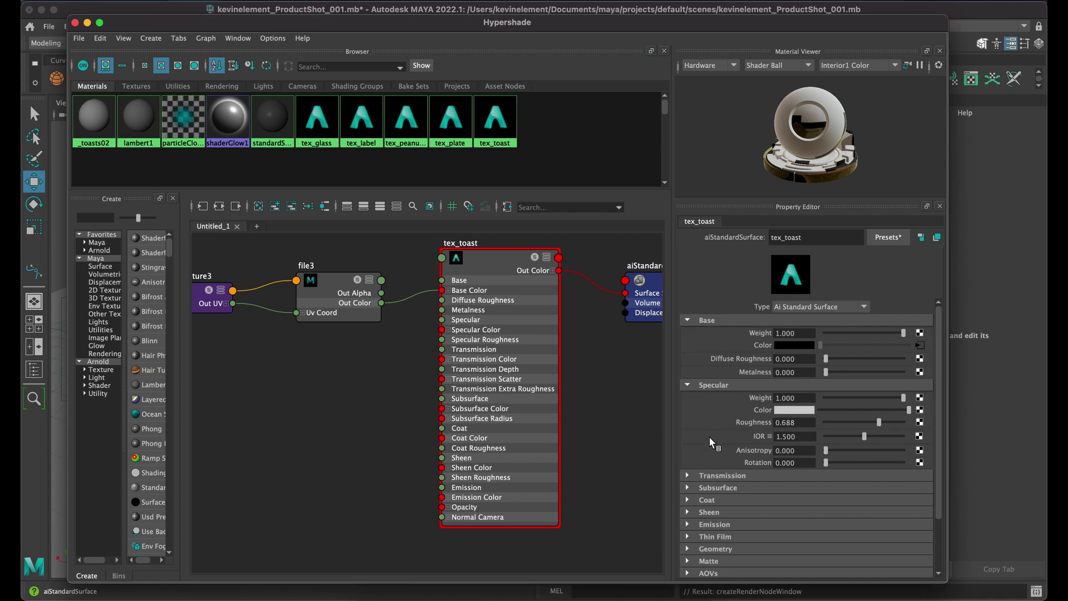
left_click(688, 385)
left_click(687, 321)
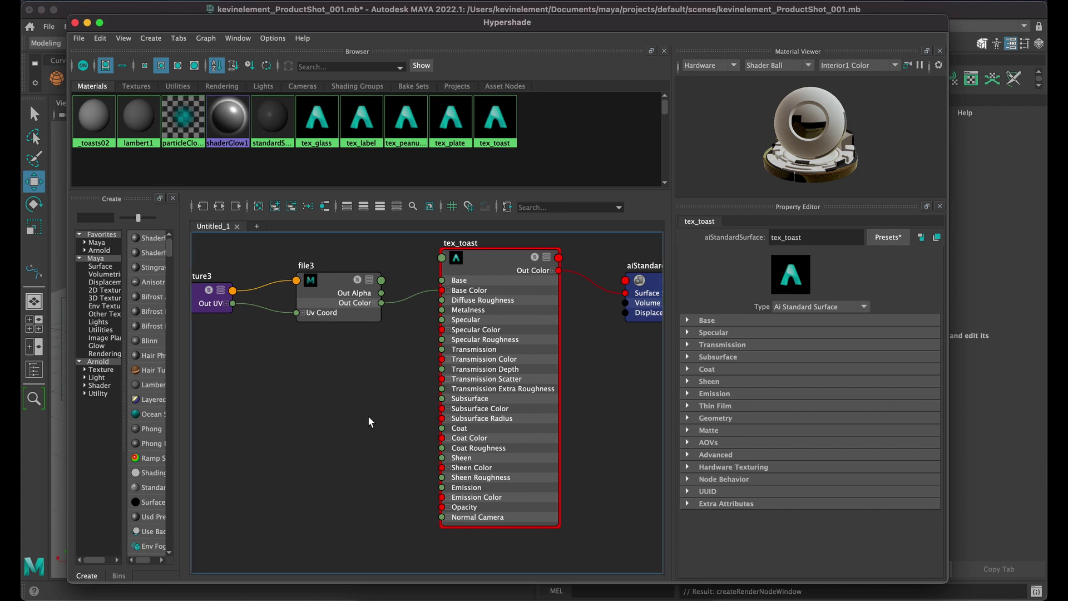
Step: Create a second File texture node below file3 and move it with its place2dTexture node farther from tex_toast
scroll(365, 416, "down", 2)
scroll(444, 394, "up", 5)
scroll(554, 396, "down", 4)
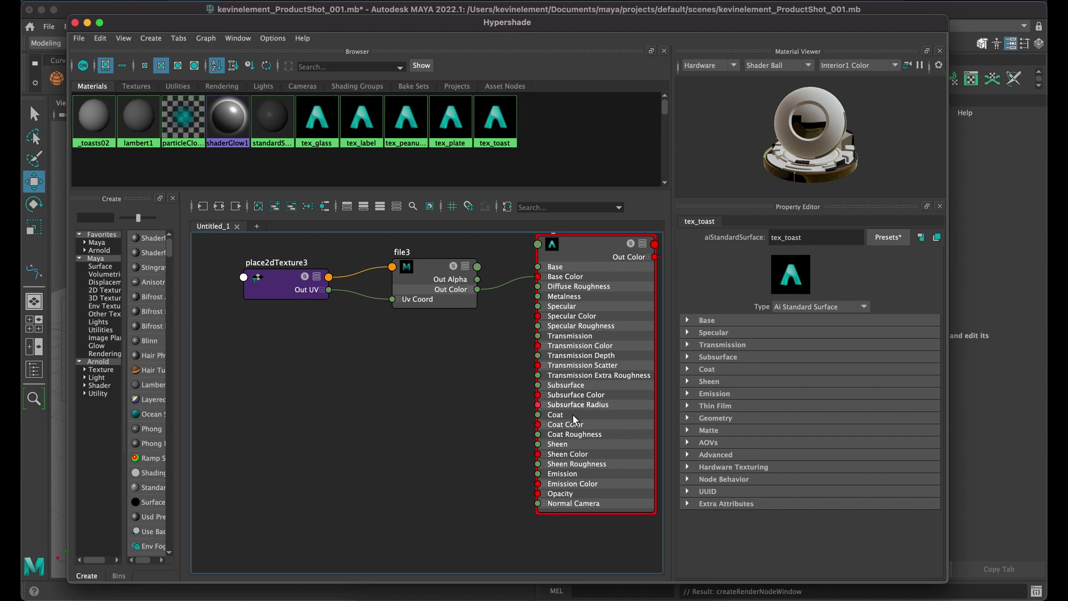
scroll(327, 439, "down", 1)
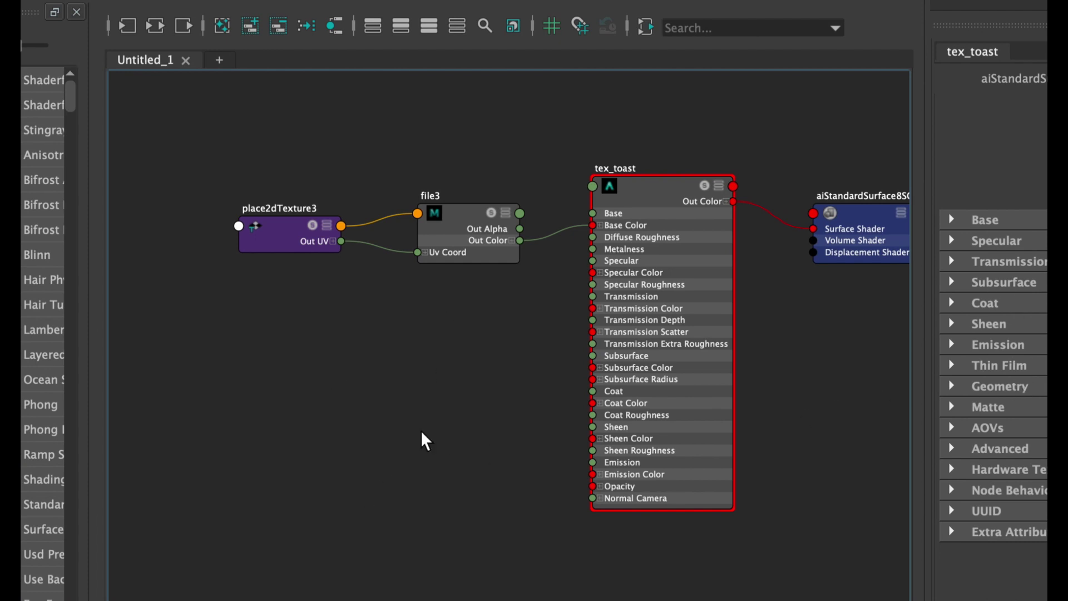
right_click(373, 347)
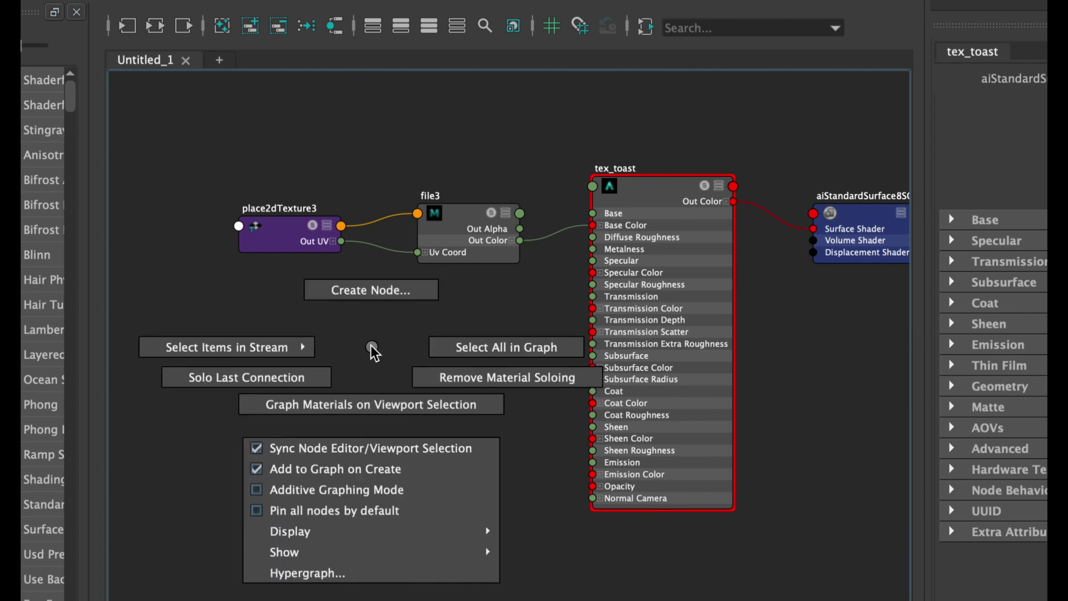
left_click(369, 291)
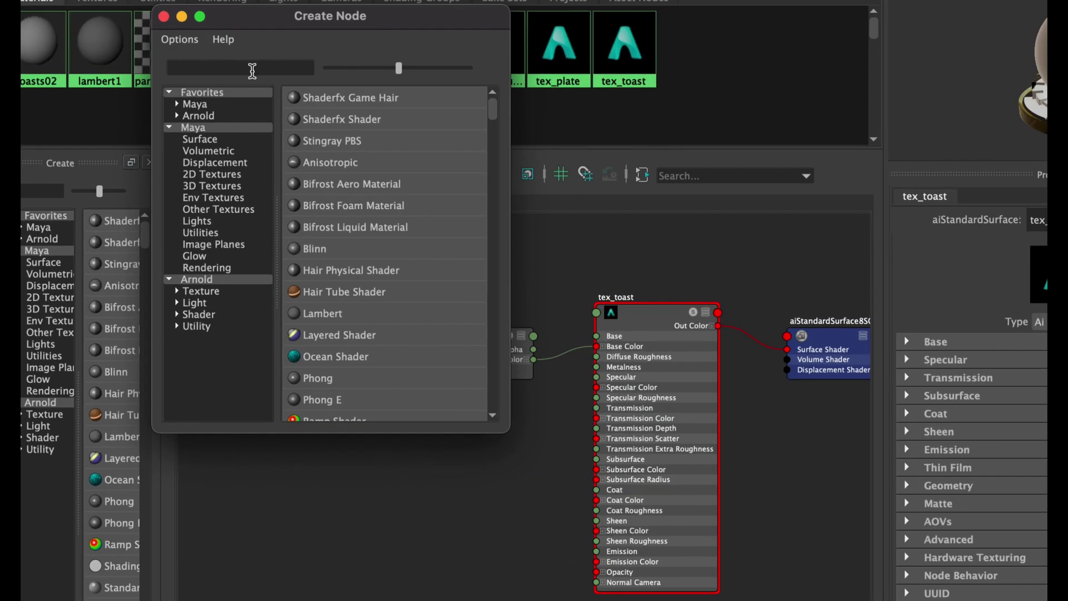
left_click(252, 71)
type("file")
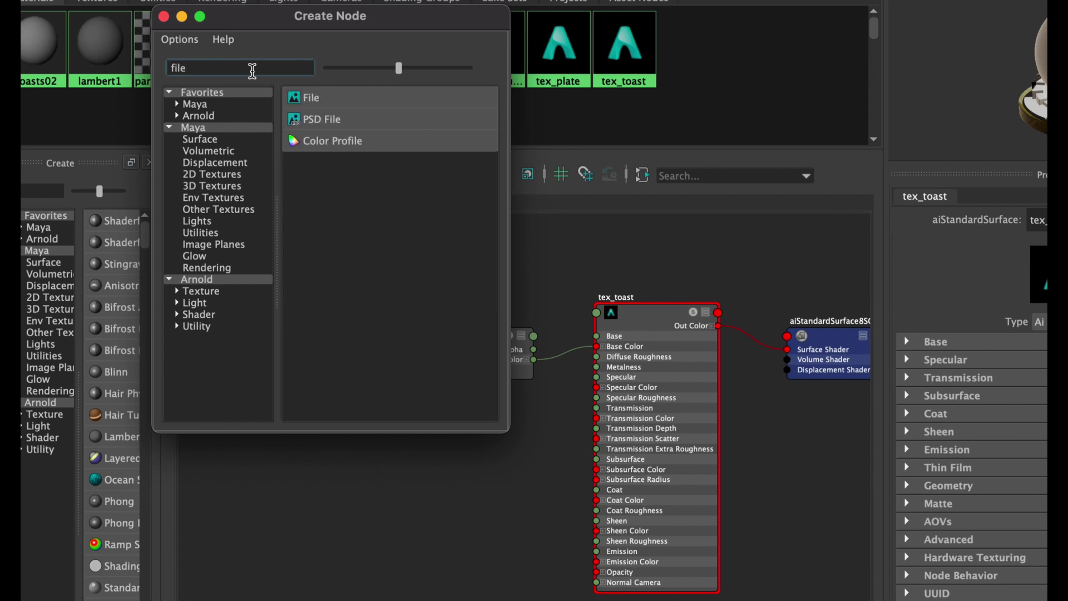
left_click(352, 99)
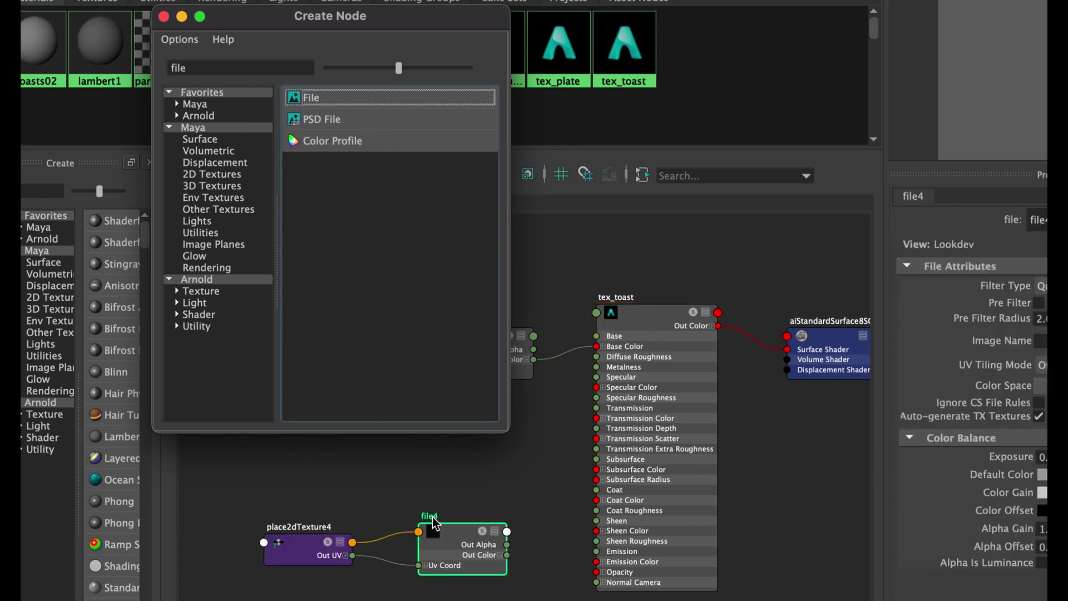
left_click(166, 18)
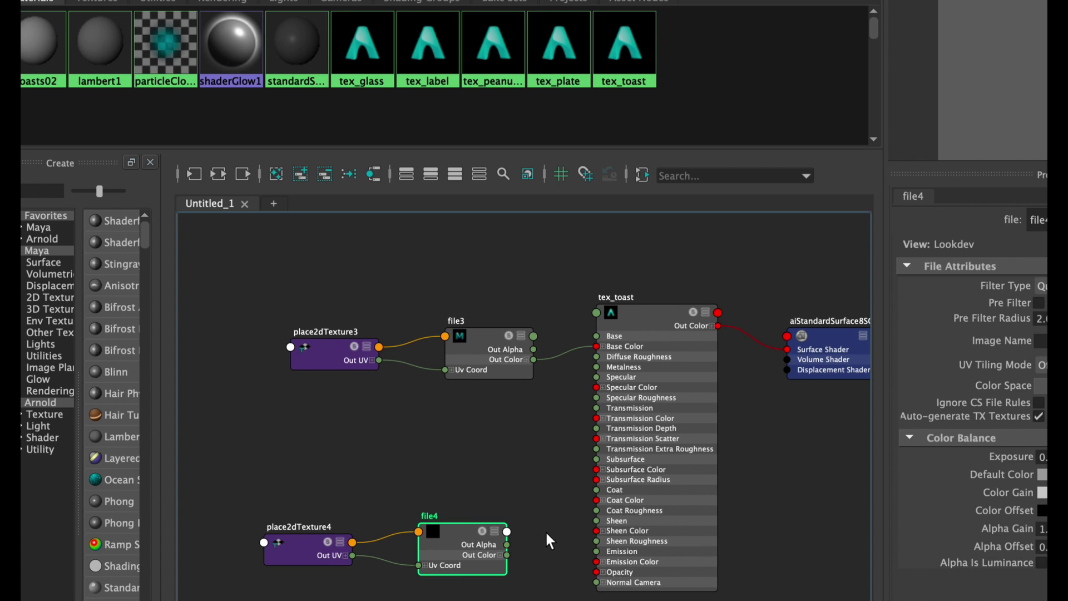
left_click_drag(568, 521, 302, 582)
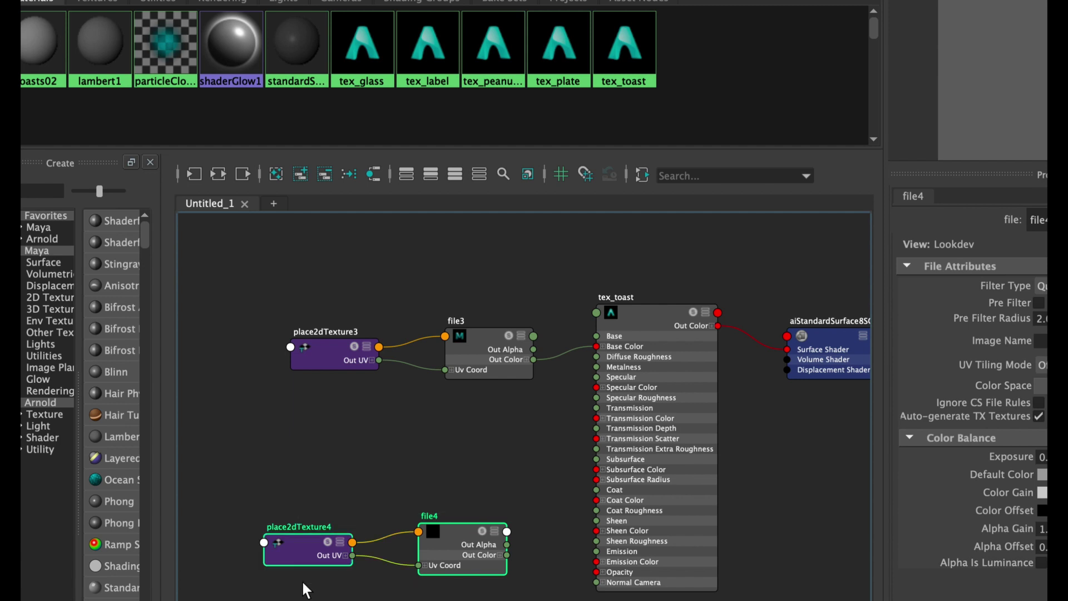
left_click_drag(447, 530, 376, 526)
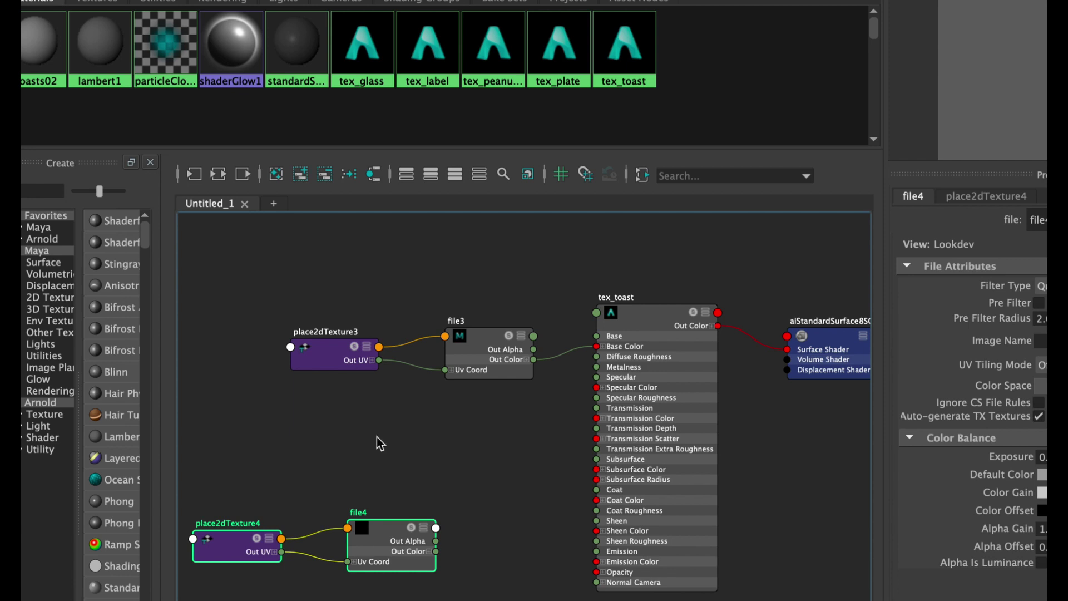
Step: Create an aiNormalMap node in the graph between the new file node and the tex_toast material
right_click_drag(376, 437, 381, 394)
left_click(278, 66)
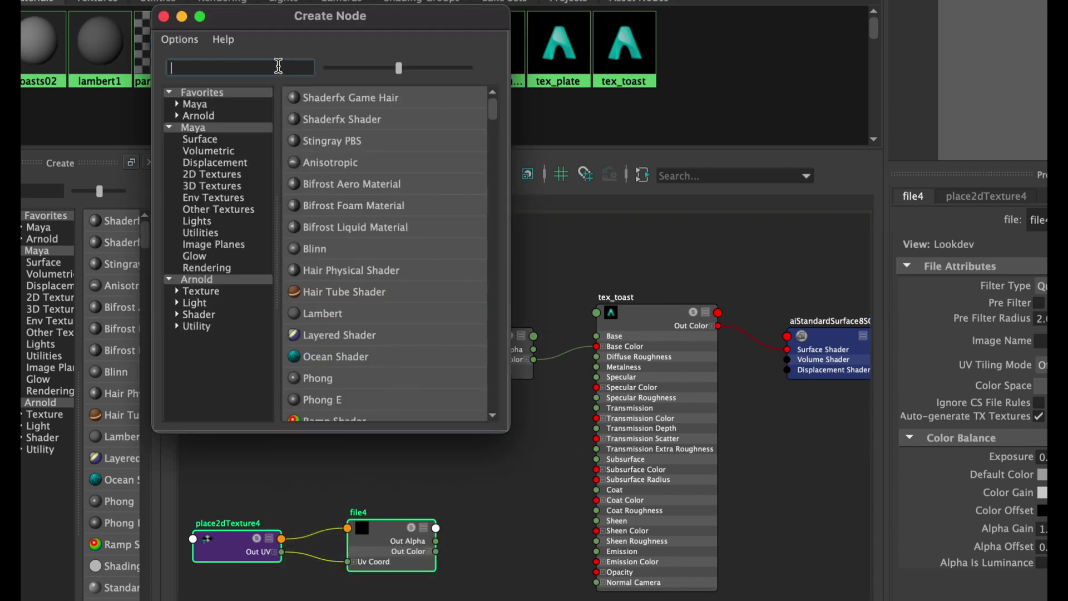
type("ai")
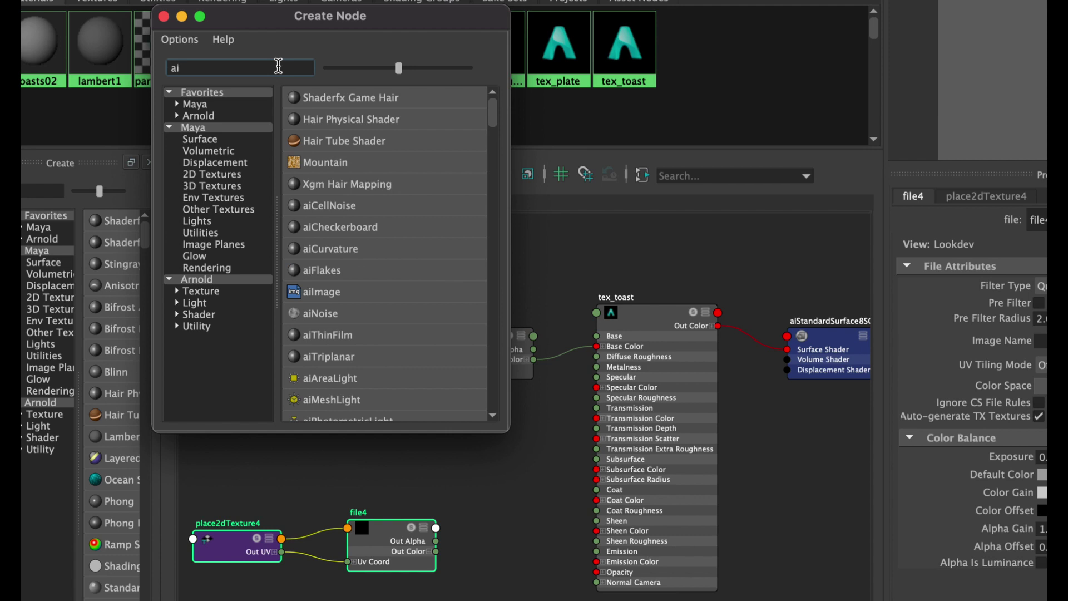
type("nor")
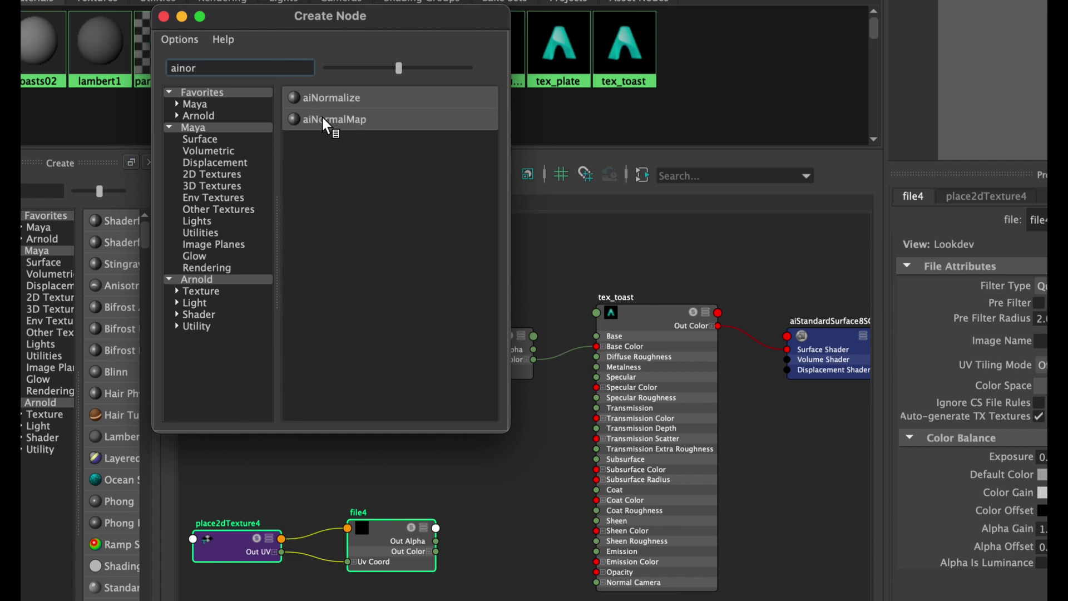
left_click(321, 118)
scroll(506, 581, "down", 3)
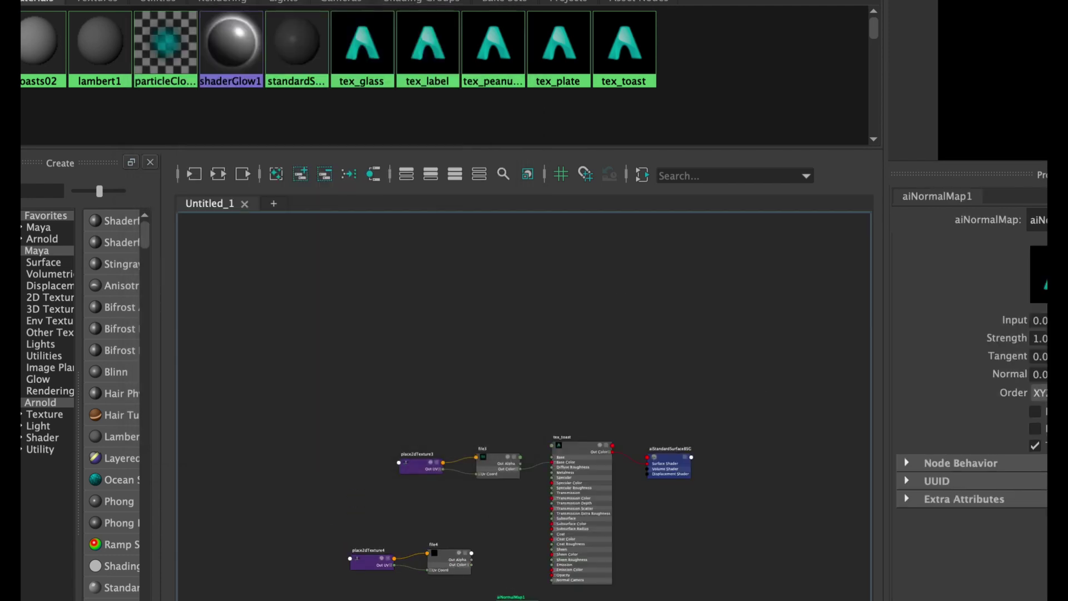
scroll(514, 551, "up", 5)
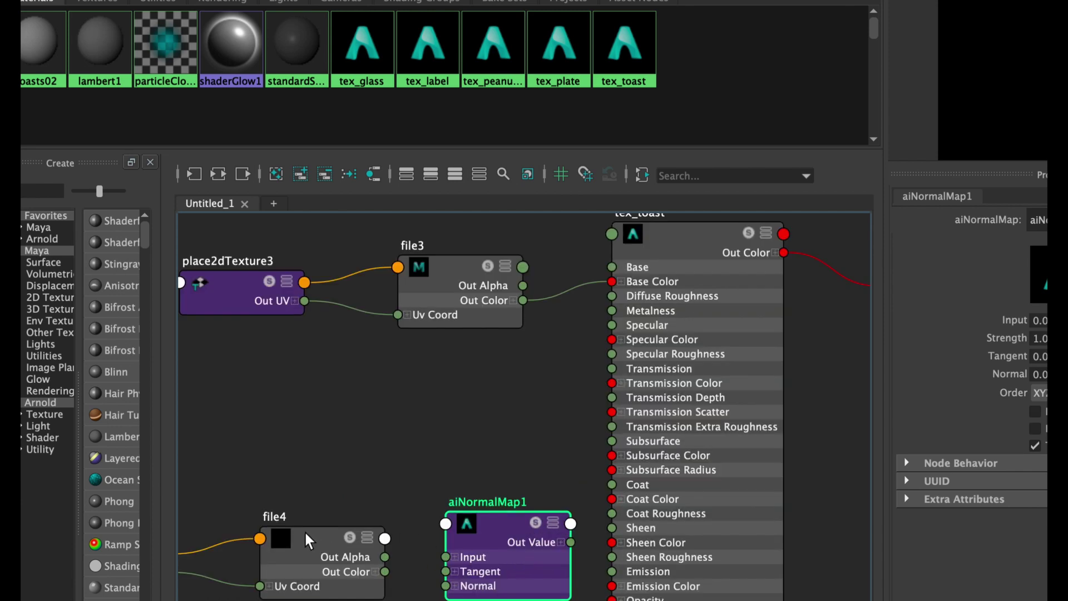
Step: Load toasts02_normals.png from the toast/tex_toast folder as the file4 node's image
left_click(306, 534)
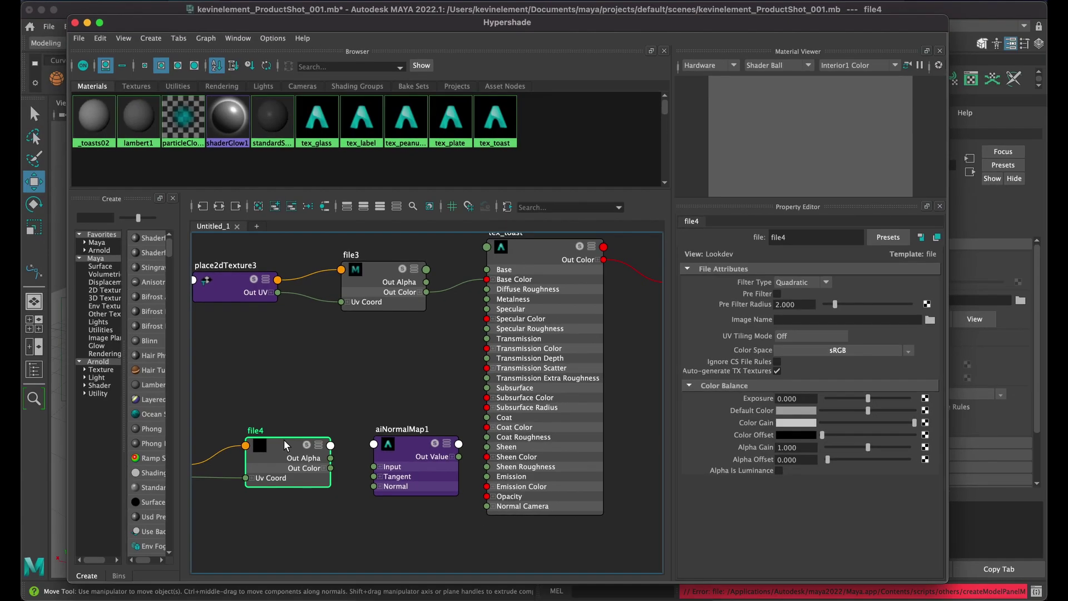
left_click(930, 320)
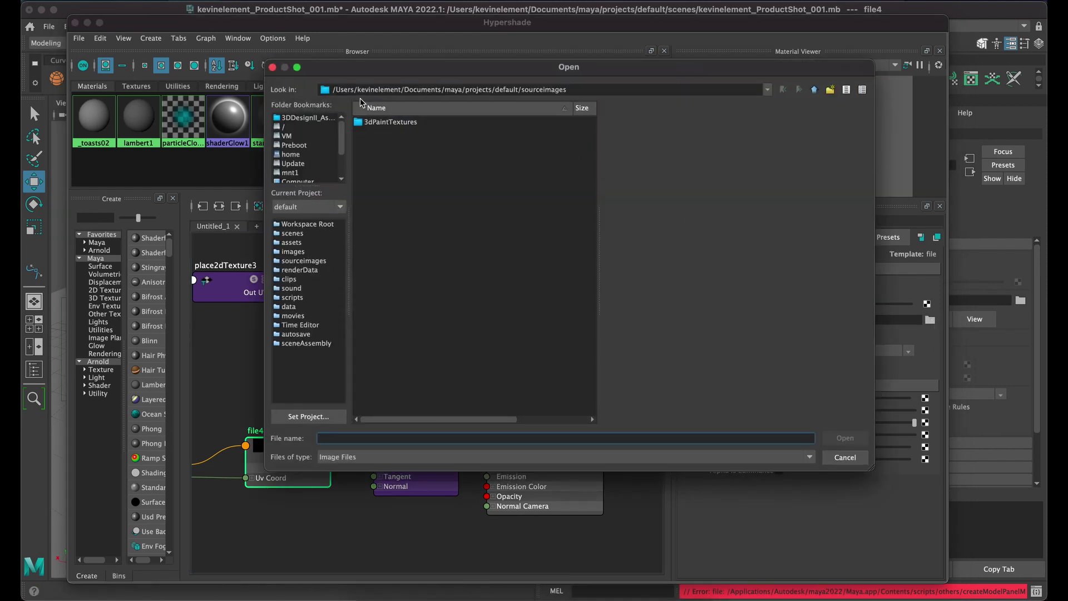
left_click(305, 118)
left_click(369, 123)
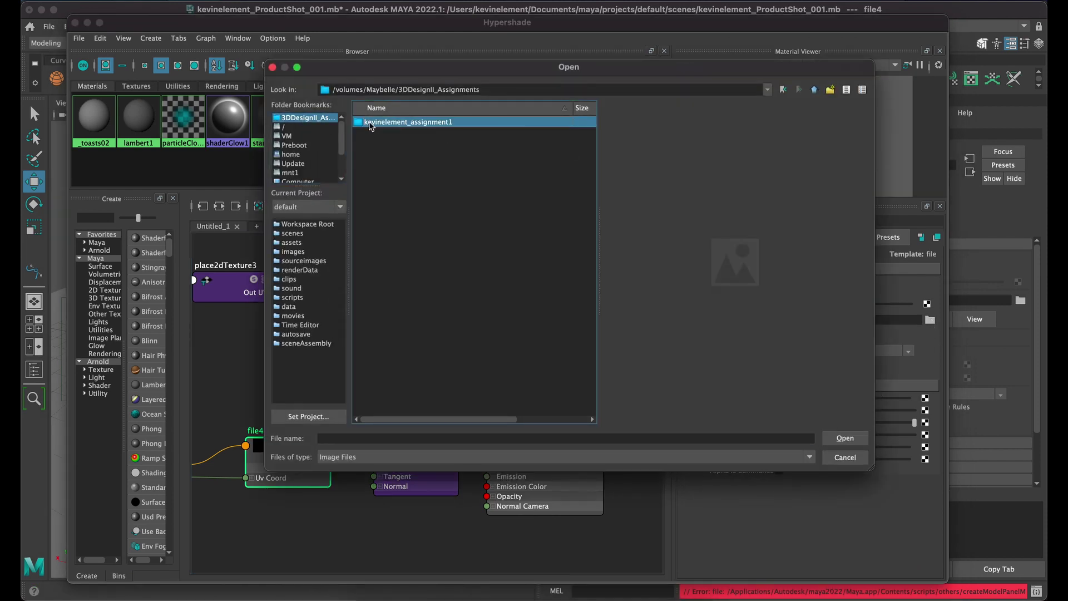
double_click(371, 122)
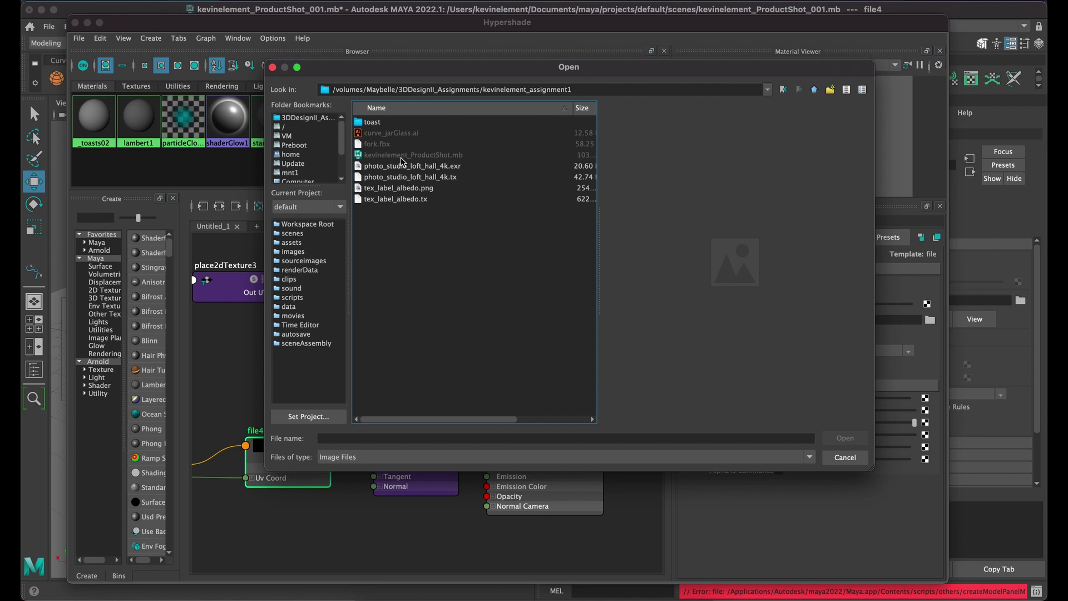
left_click(373, 124)
double_click(373, 123)
double_click(373, 122)
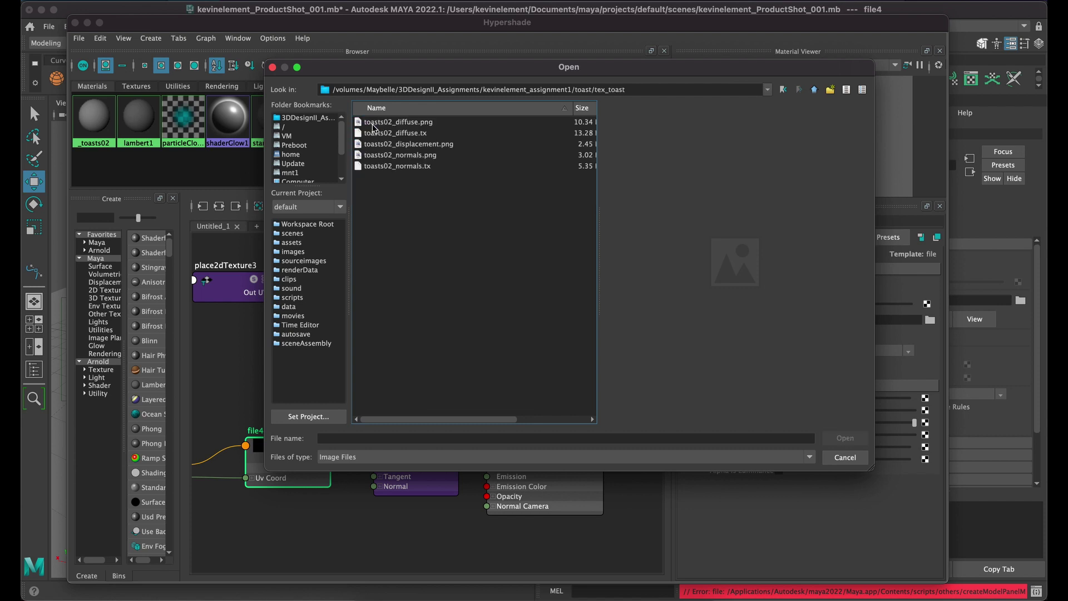
left_click(399, 155)
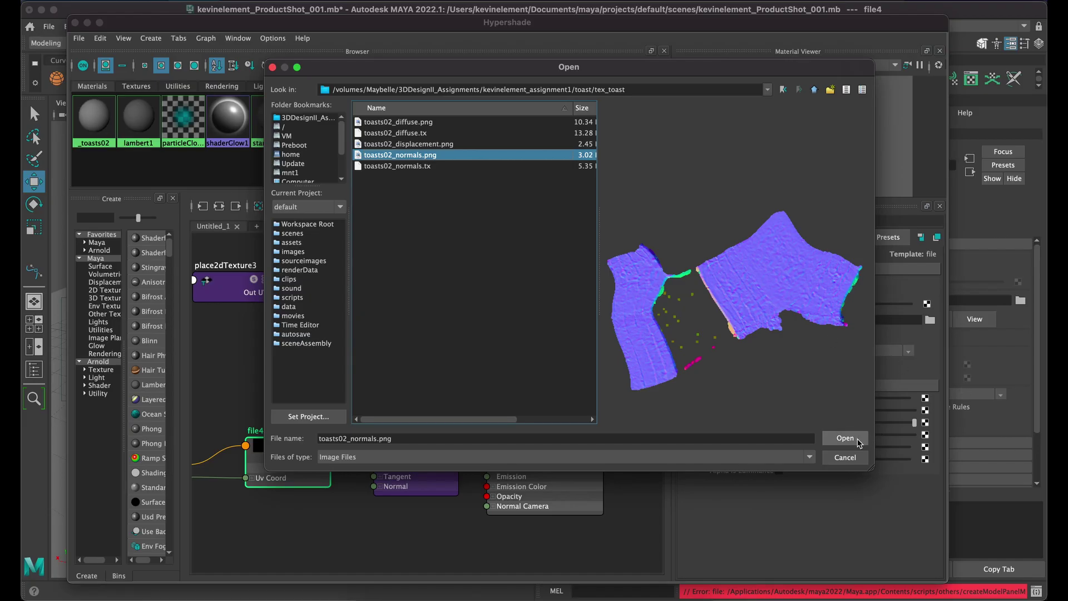
left_click(857, 442)
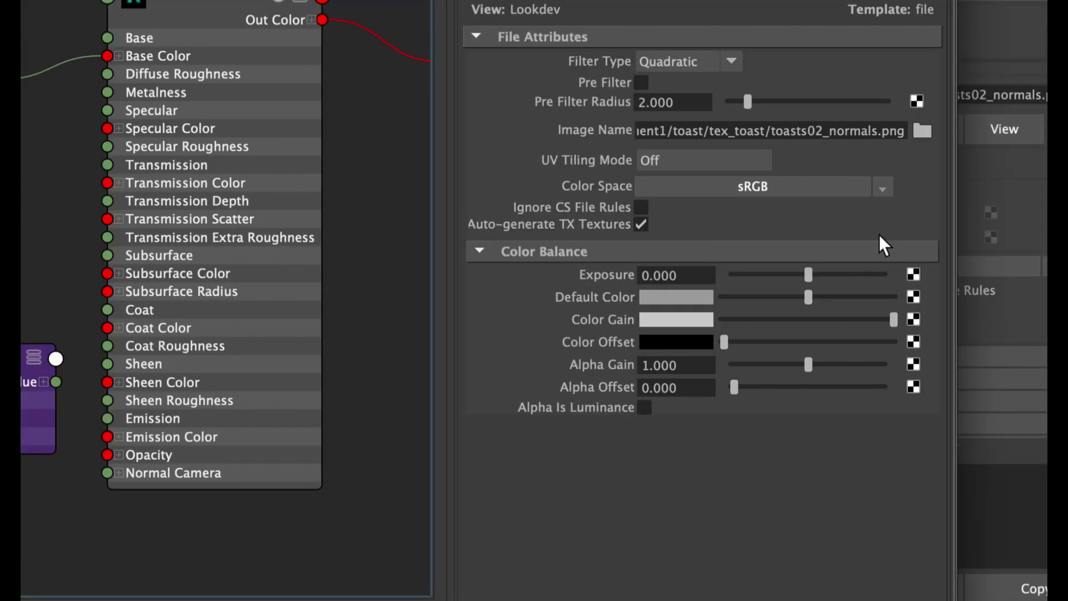
Step: Set the normal map file's color space to the Raw utility option
left_click(882, 189)
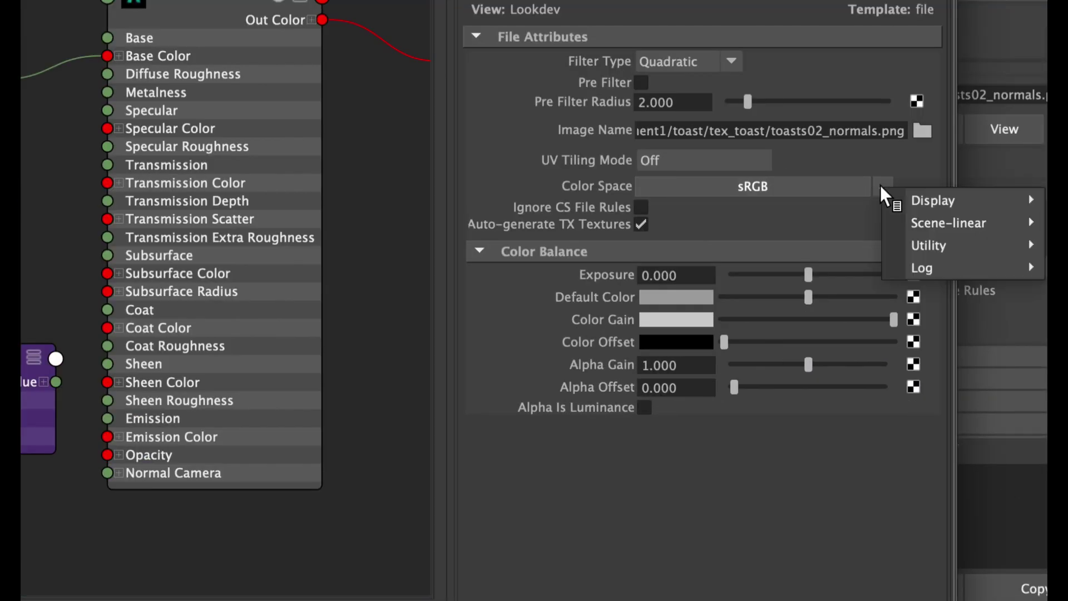
mouse_move(954, 245)
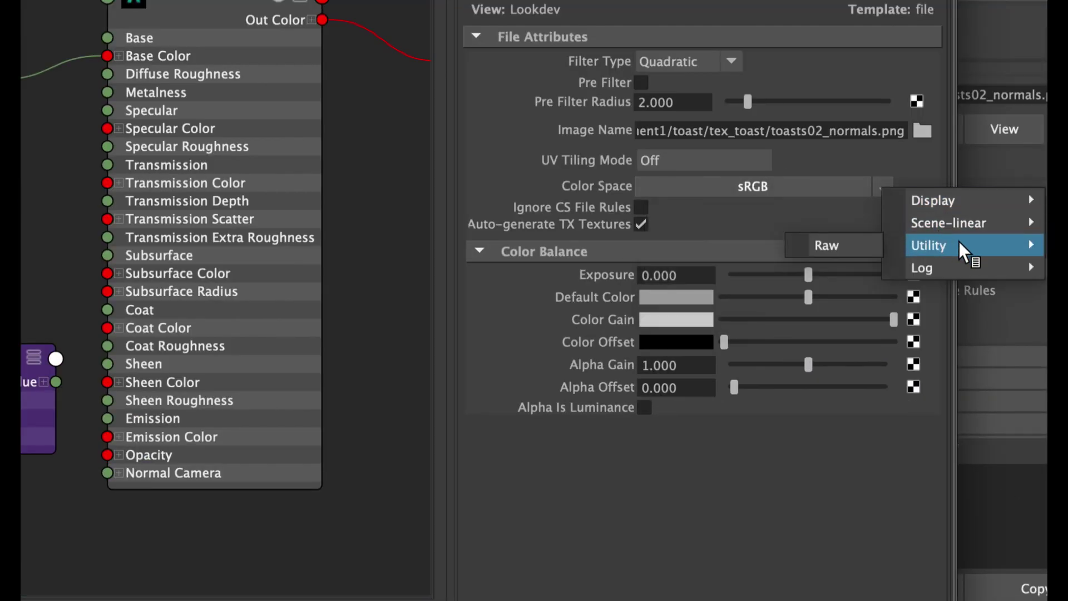
left_click(866, 241)
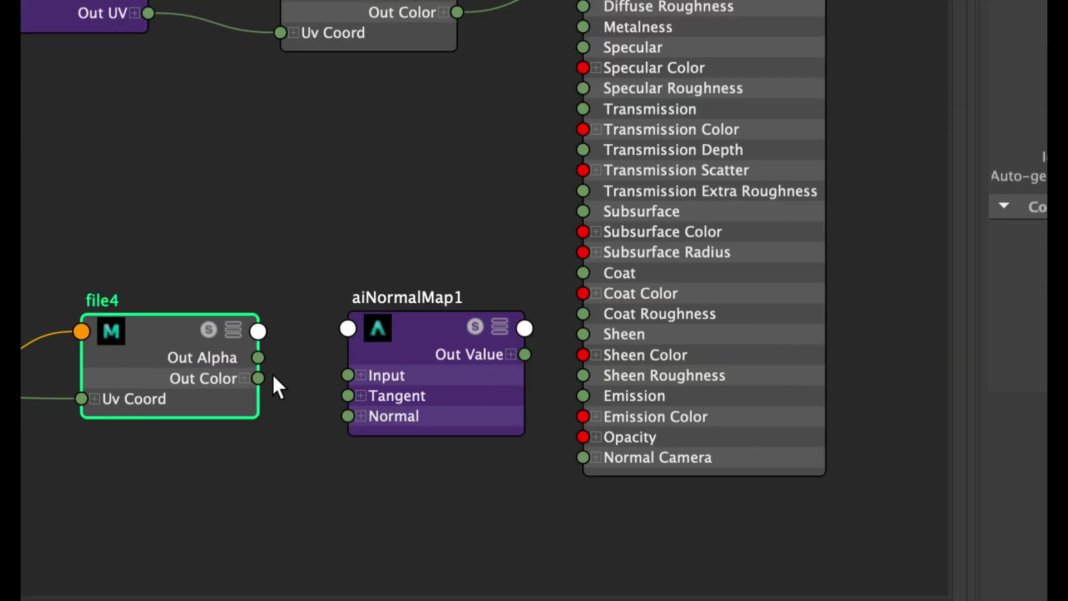
Step: Connect file4's Out Color to the aiNormalMap1 Input and its Out Value to the tex_toast Normal Camera
left_click_drag(258, 378, 344, 377)
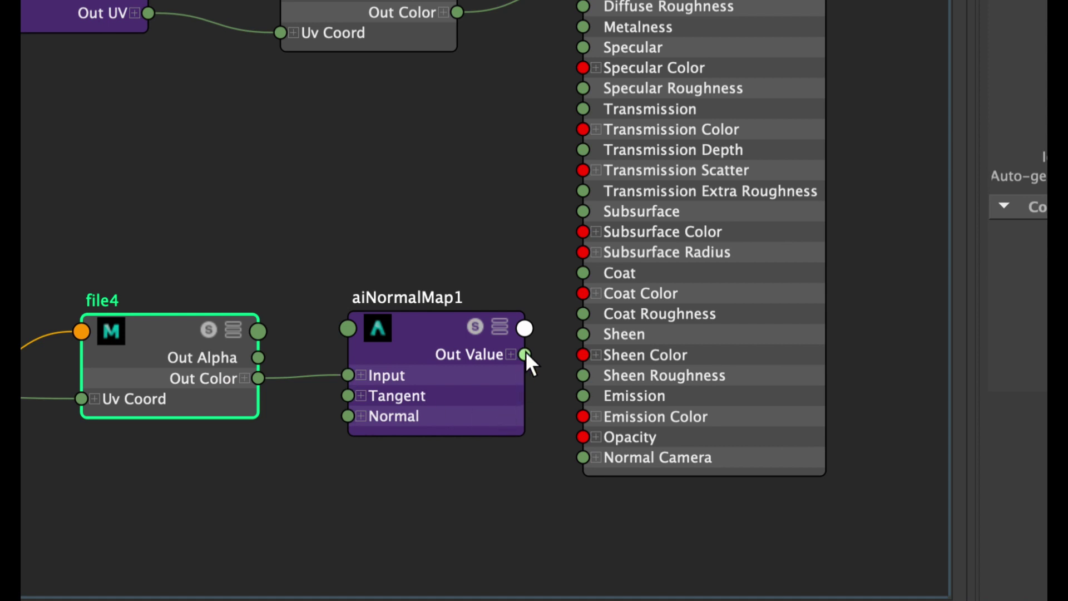
left_click_drag(525, 354, 585, 453)
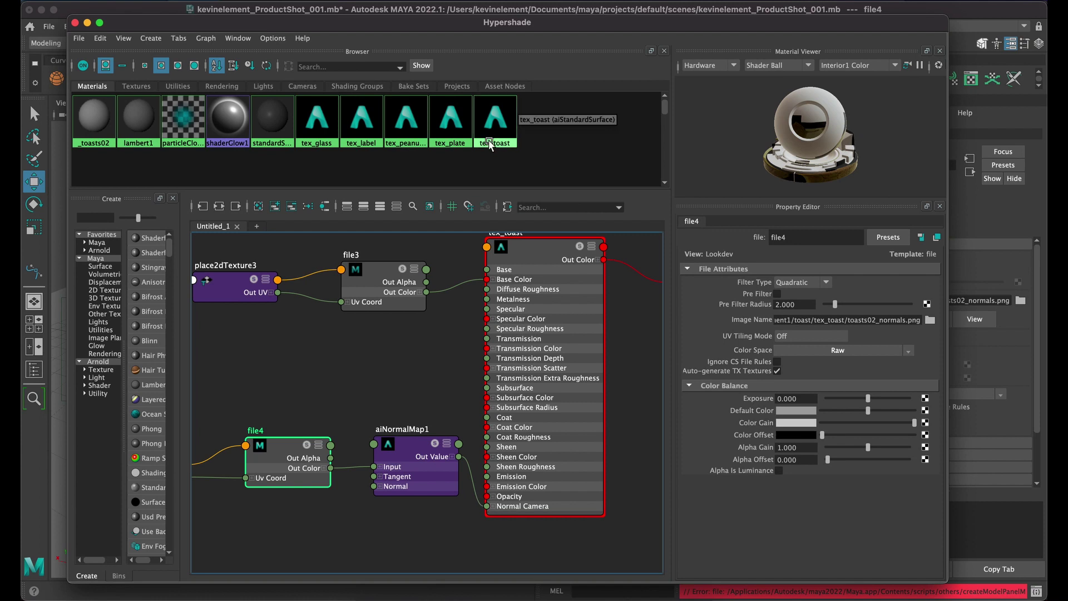
Step: Graph the tex_toast material's network and examine its diffuse and normal map connections
left_click(500, 117)
right_click_drag(499, 115, 504, 154)
scroll(461, 435, "up", 5)
scroll(462, 437, "down", 3)
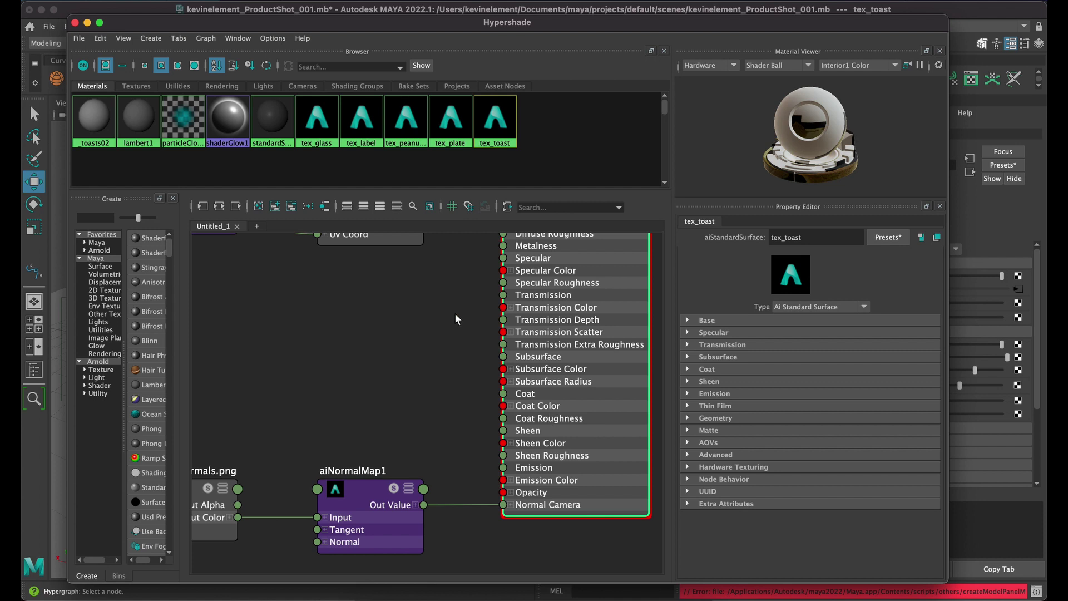
scroll(455, 315, "down", 3)
scroll(455, 315, "up", 4)
scroll(455, 315, "down", 3)
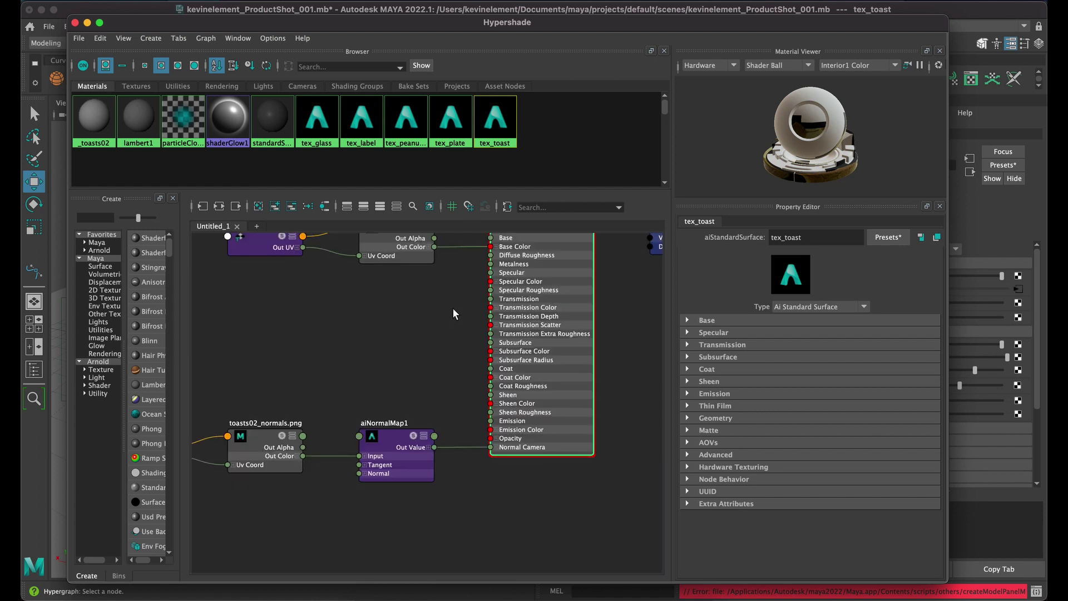
middle_click_drag(435, 327, 489, 382, "alt")
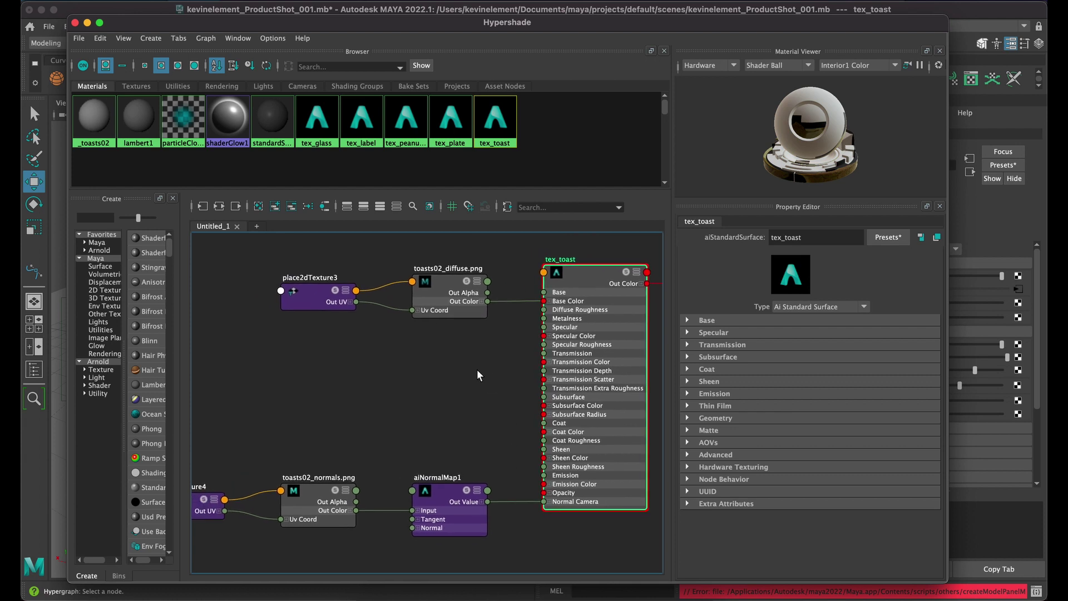
Step: Close the Hypershade and Create Node windows and switch to the General workspace
left_click(74, 22)
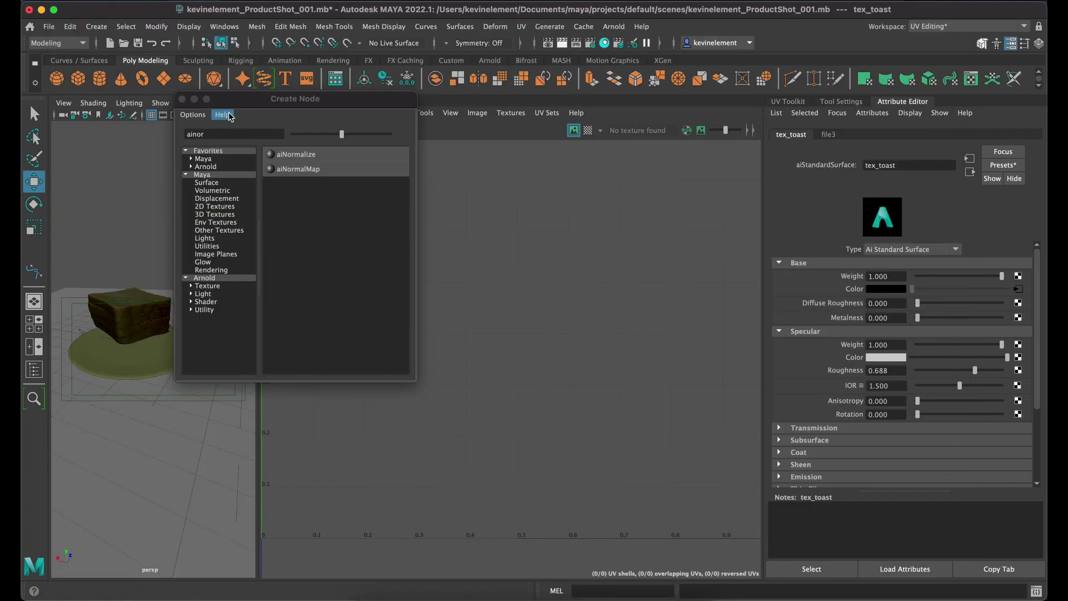
left_click(181, 98)
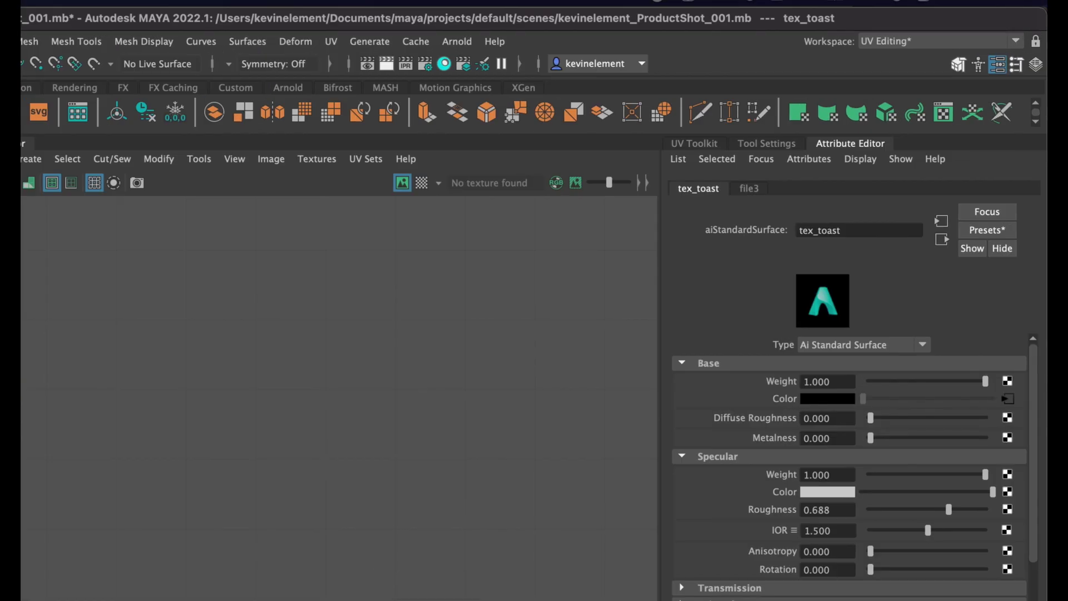
left_click(1016, 41)
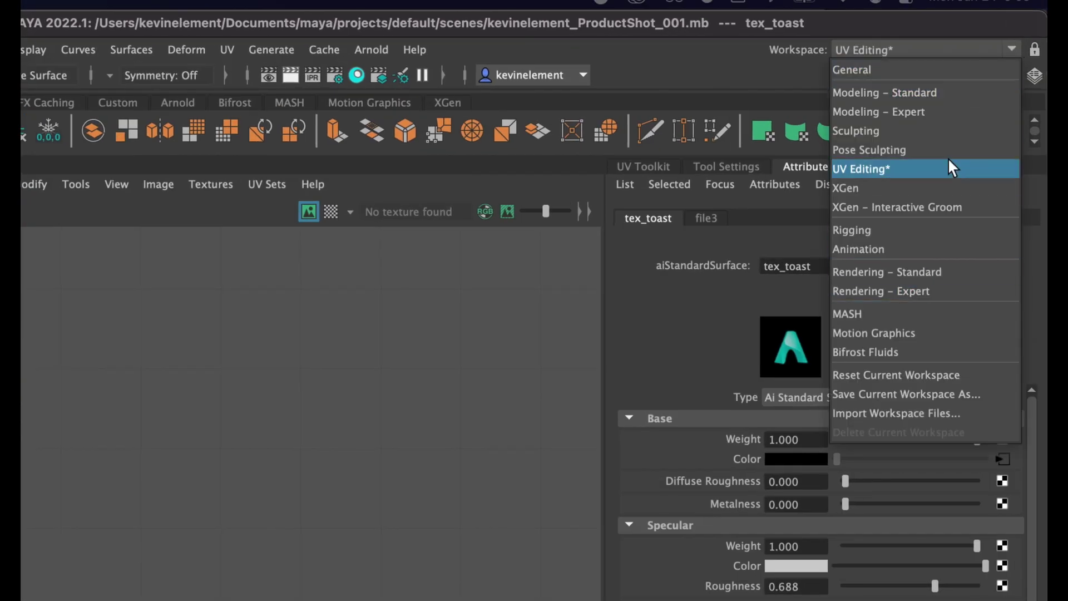
left_click(875, 70)
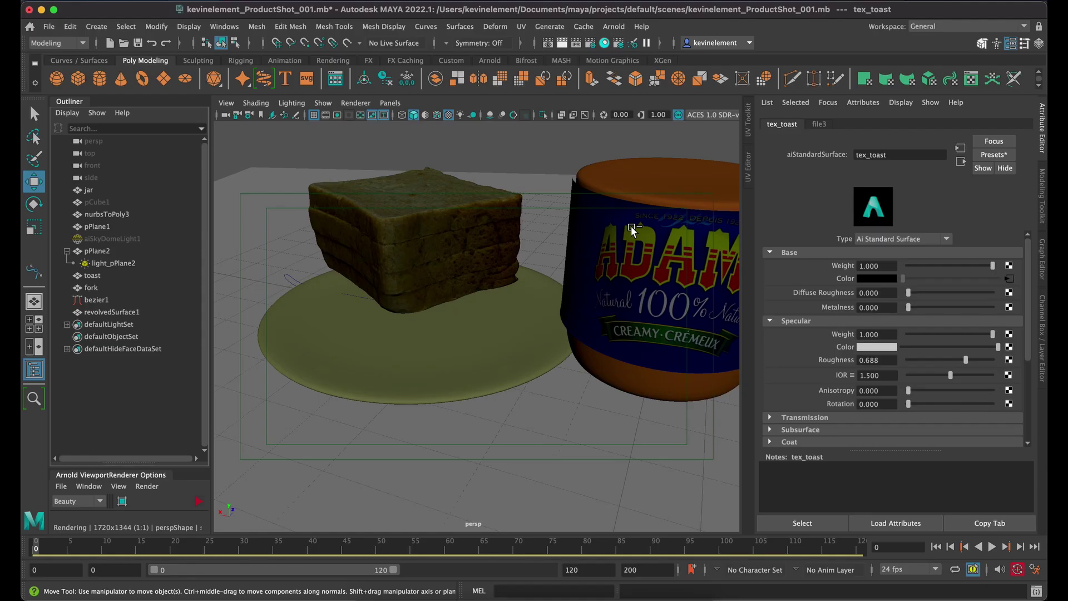
Step: Lower the toast onto the plate, fine-tuning its height to about Y 0.094 in the wireframe front view
left_click(457, 251)
left_click_drag(410, 211, 415, 264)
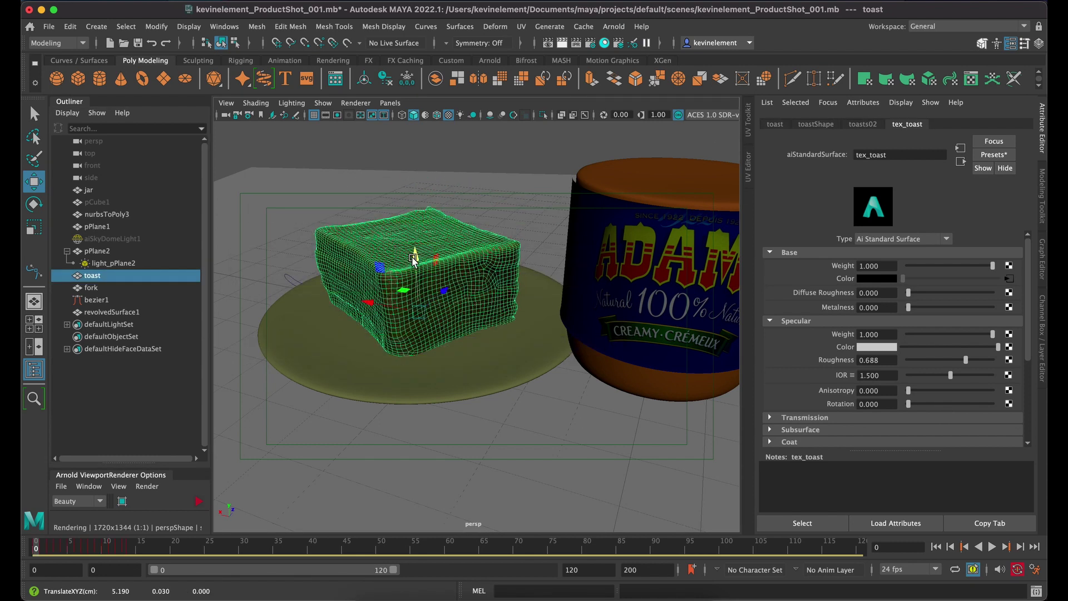
key("space")
key("space")
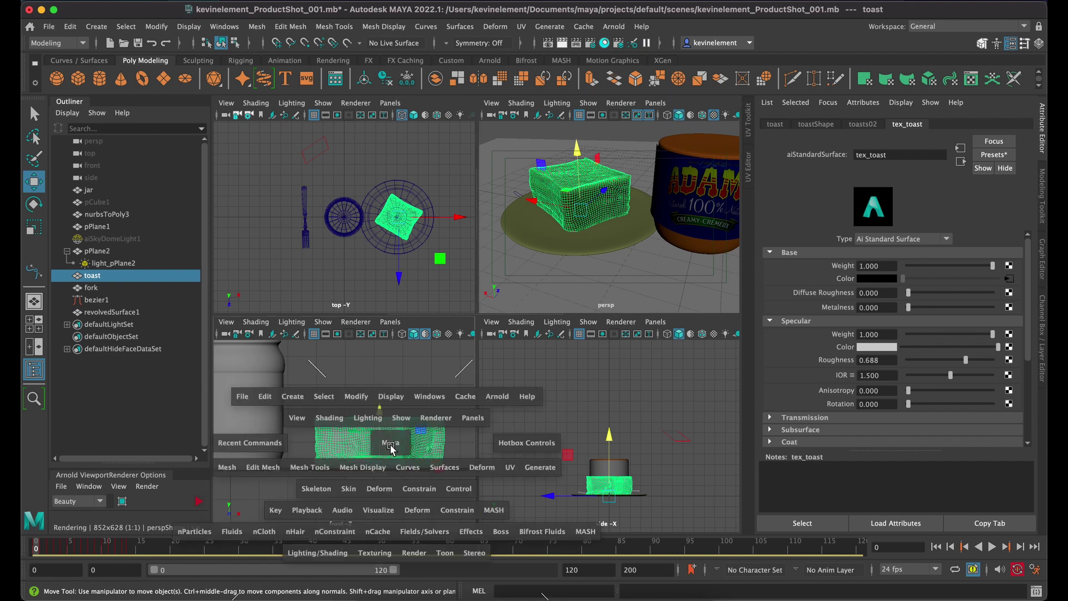
scroll(591, 409, "up", 2)
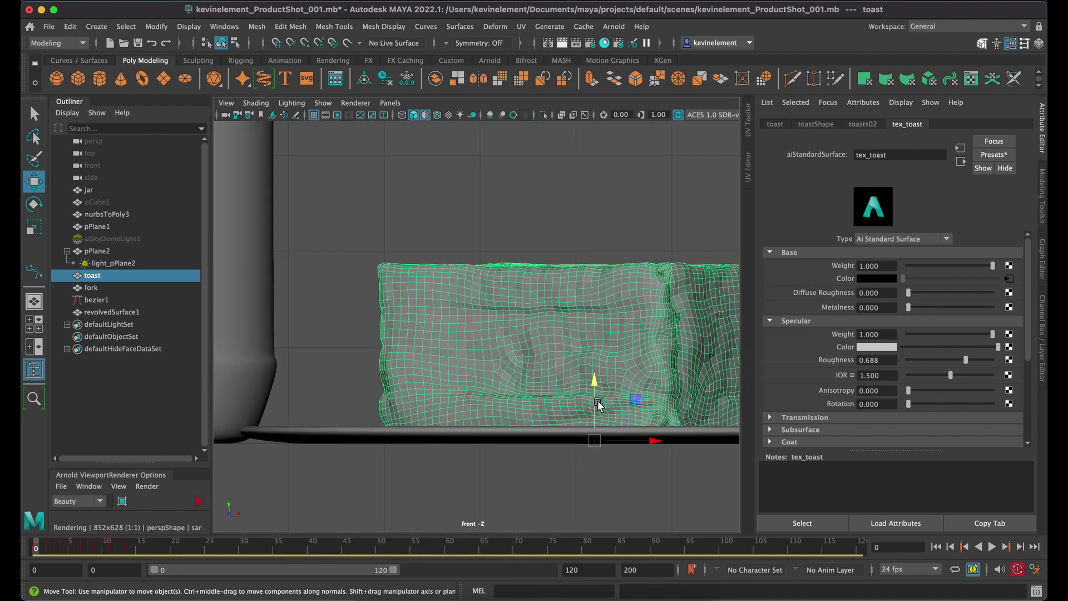
left_click(402, 115)
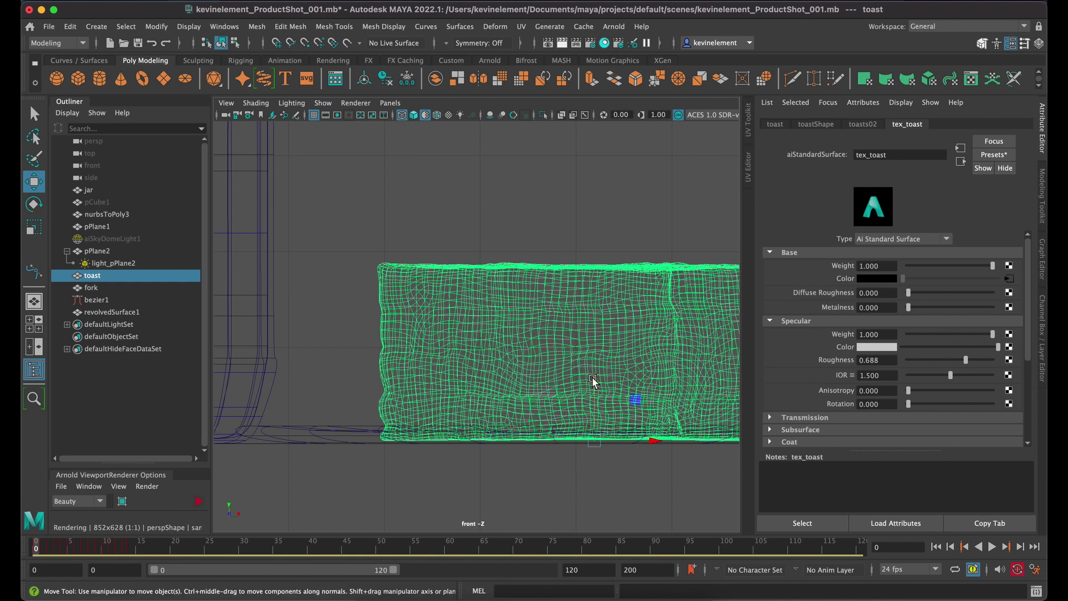
left_click_drag(593, 377, 596, 376)
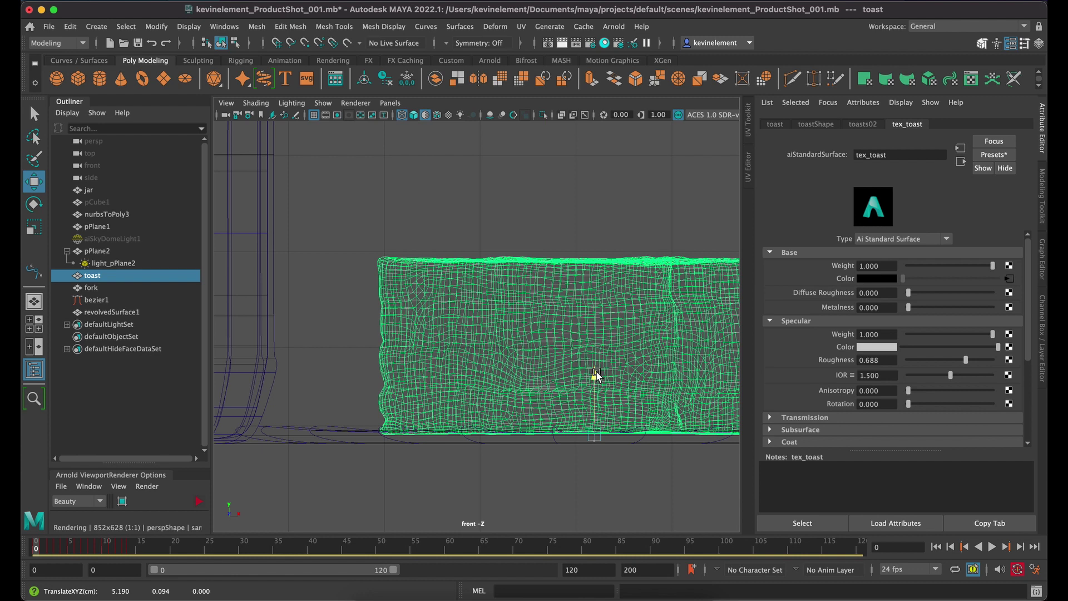
key("space")
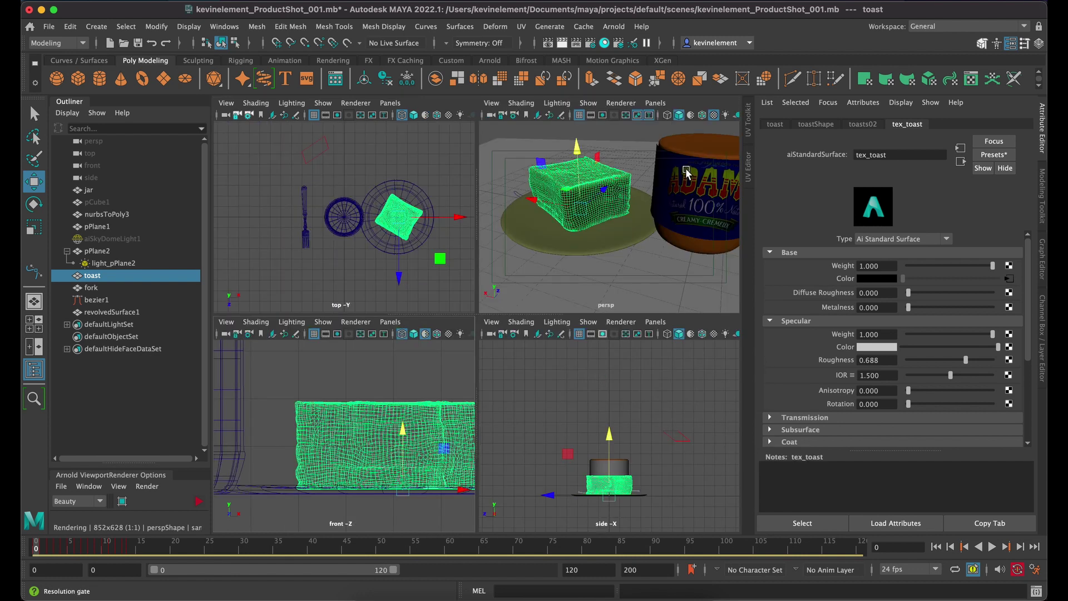
key("space")
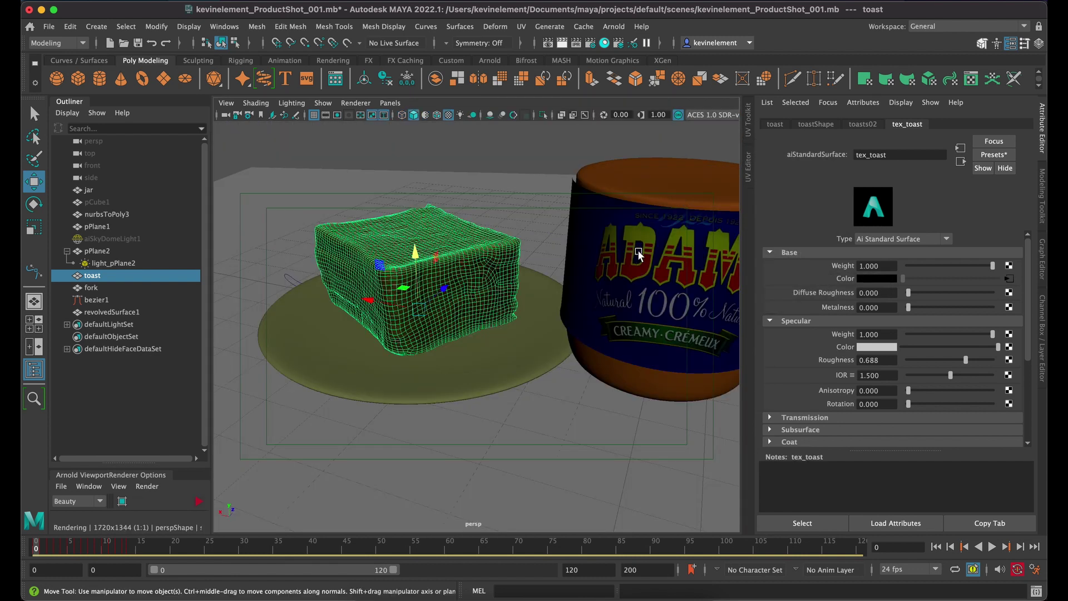
Step: Unhide the aiSkyDomeLight1 environment light
scroll(640, 253, "down", 3)
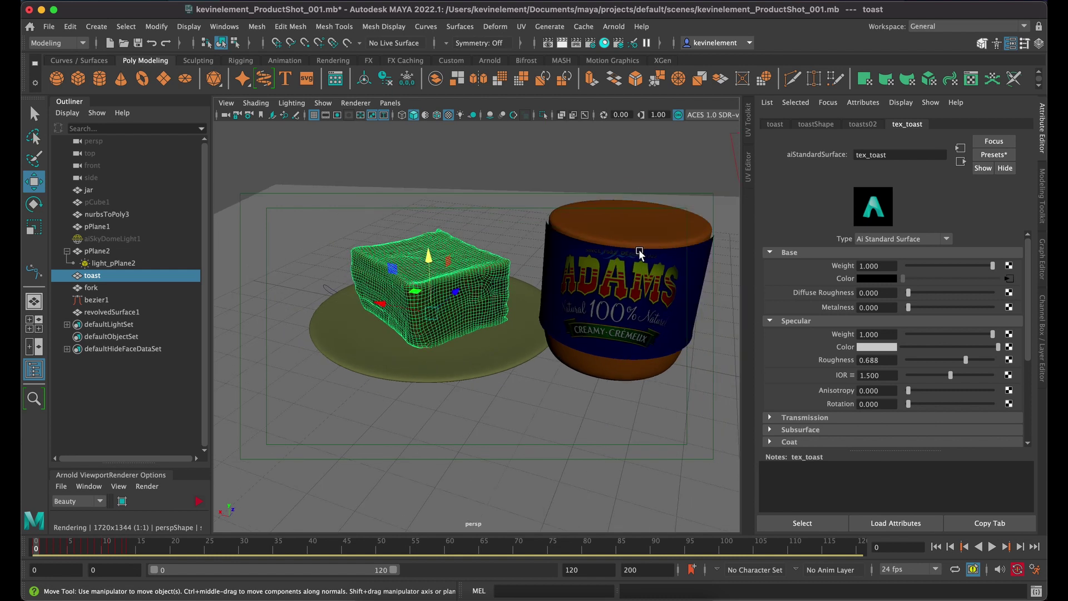
left_click(111, 239)
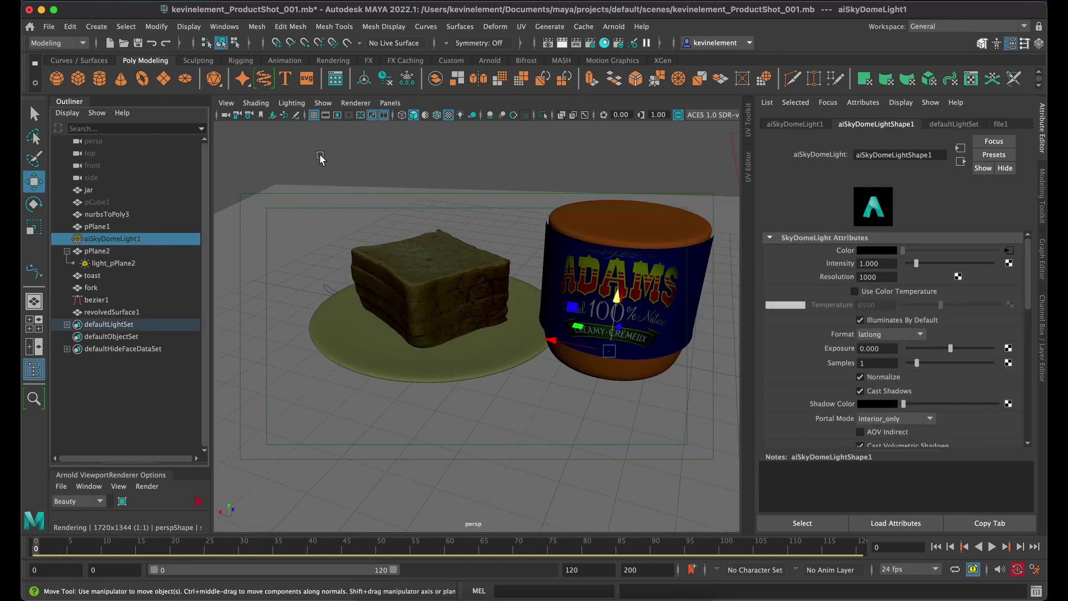
key("shift+h")
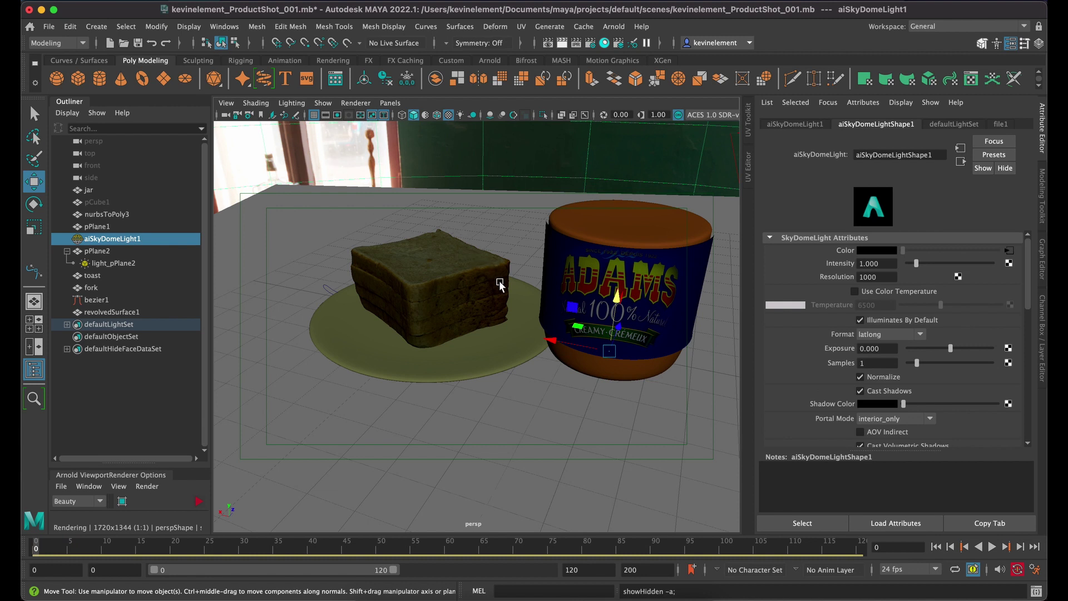
Step: Move the fork across the table to the plate's far side from the jar, at about X 8.619, Z -2.563
middle_click_drag(519, 278, 491, 279, "alt")
left_click_drag(491, 278, 496, 273, "alt")
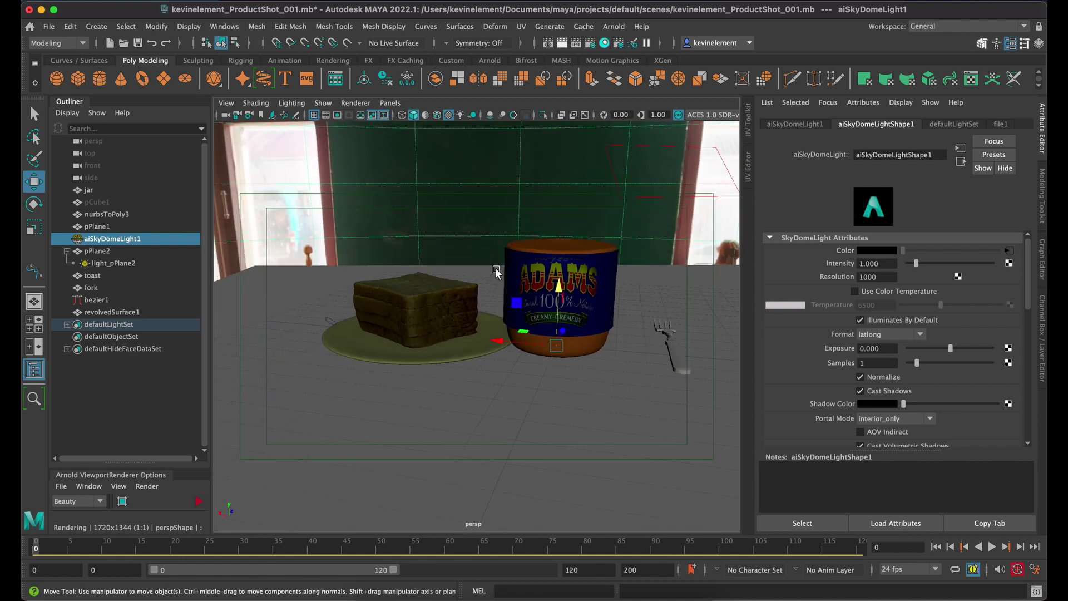
right_click_drag(503, 262, 504, 292, "alt")
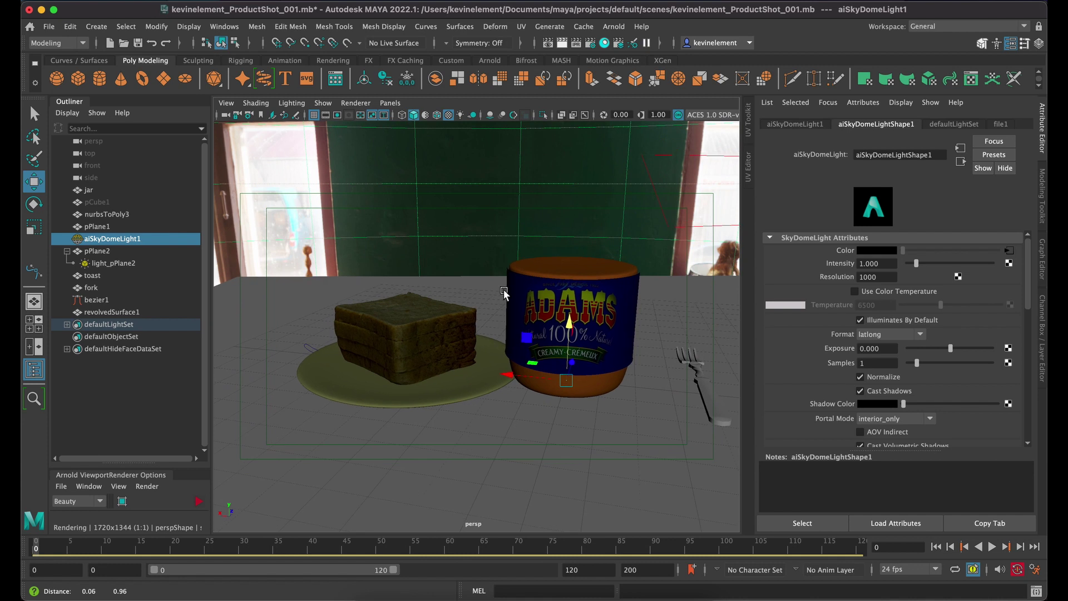
left_click(702, 400)
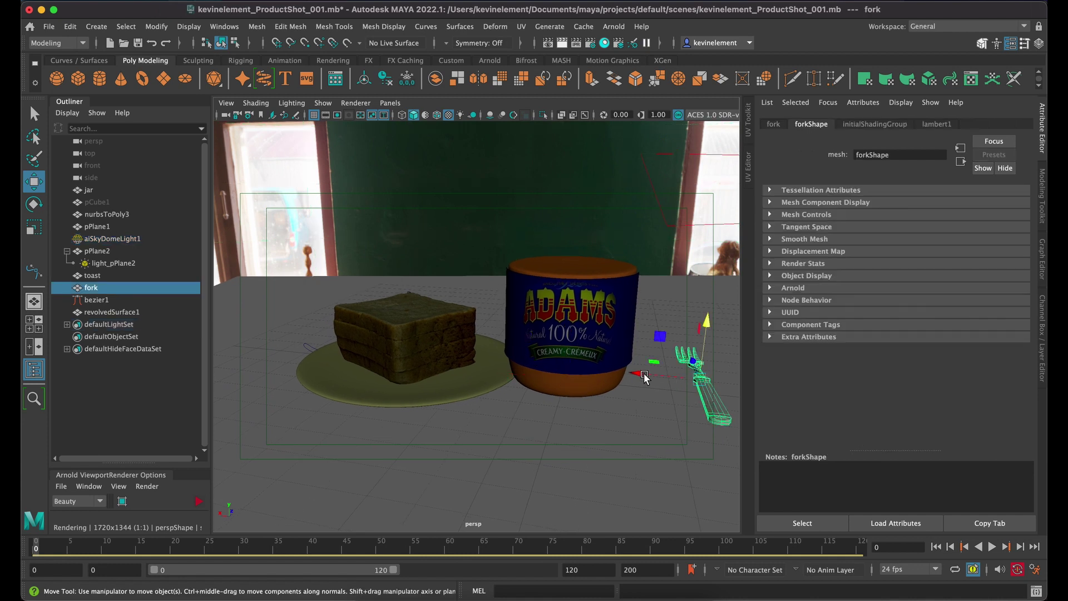
left_click_drag(679, 385, 303, 348)
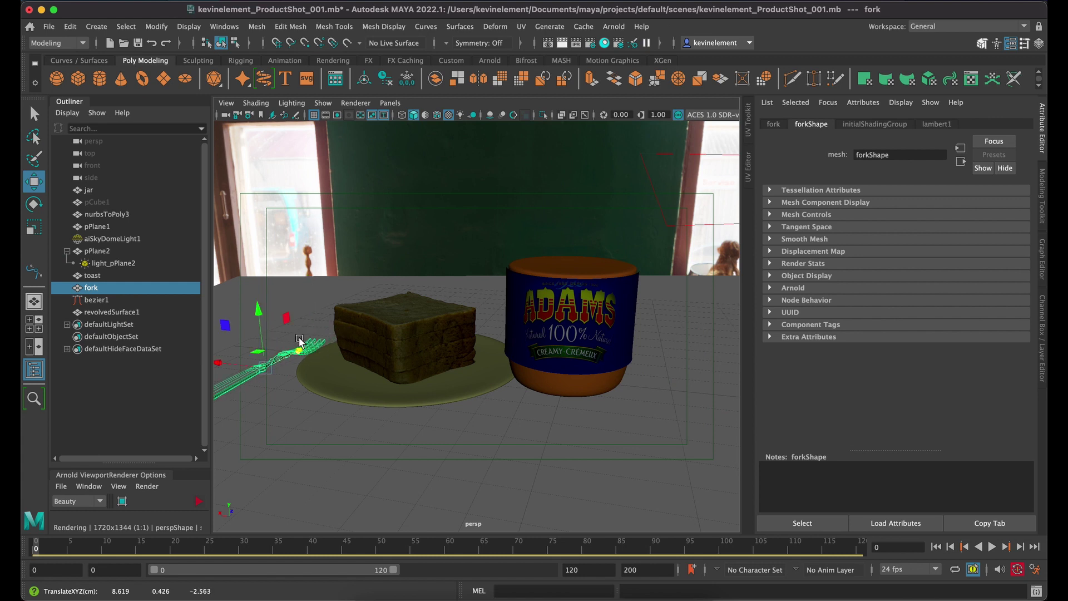
Step: Rotate the fork to about 130.8 degrees in Y and move it closer to the plate, at about X 7.928
left_click(34, 204)
left_click_drag(284, 389, 310, 389)
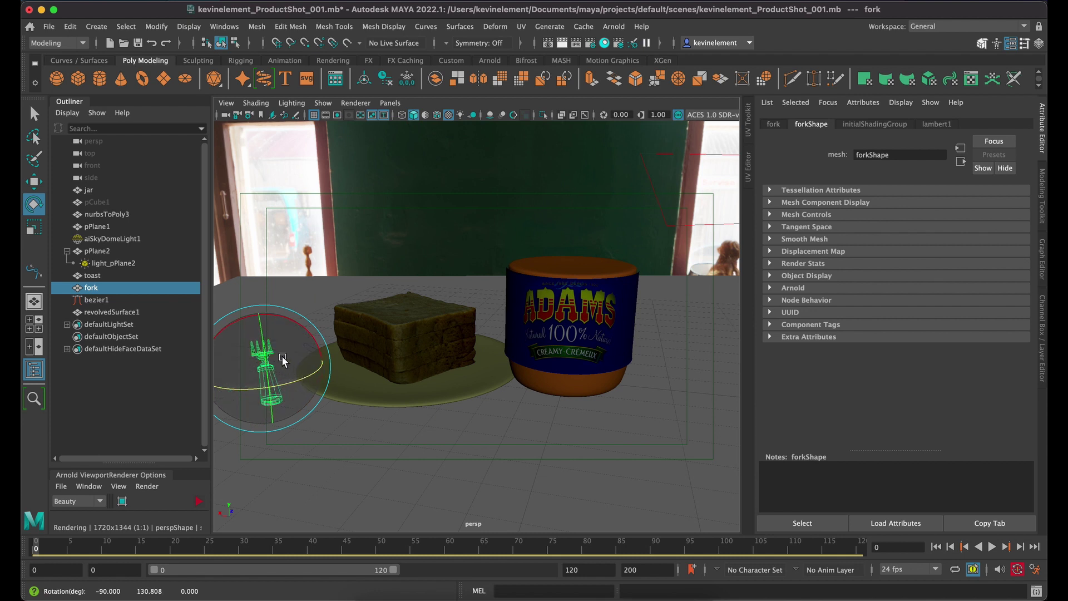
key("w")
left_click_drag(277, 366, 239, 371)
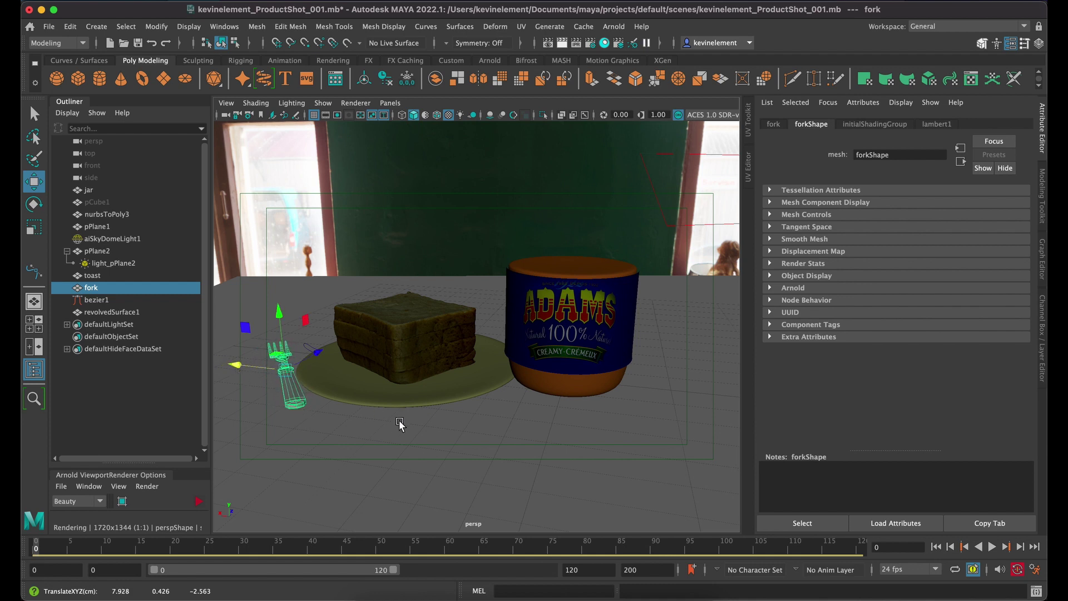
Step: Display the scene objects with the default material in the perspective view
left_click(434, 430)
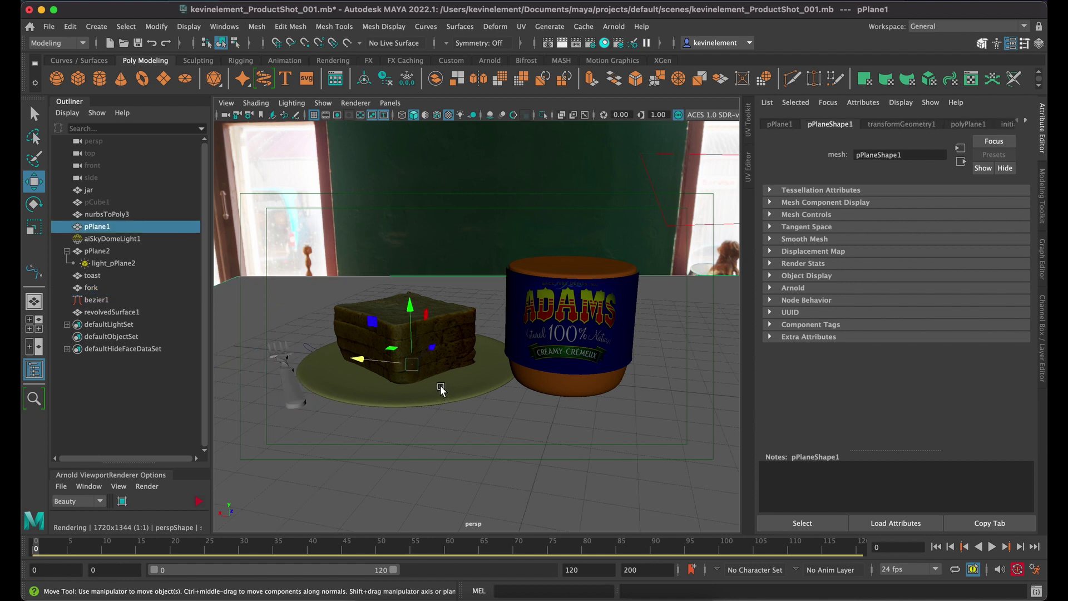
middle_click_drag(440, 390, 465, 401)
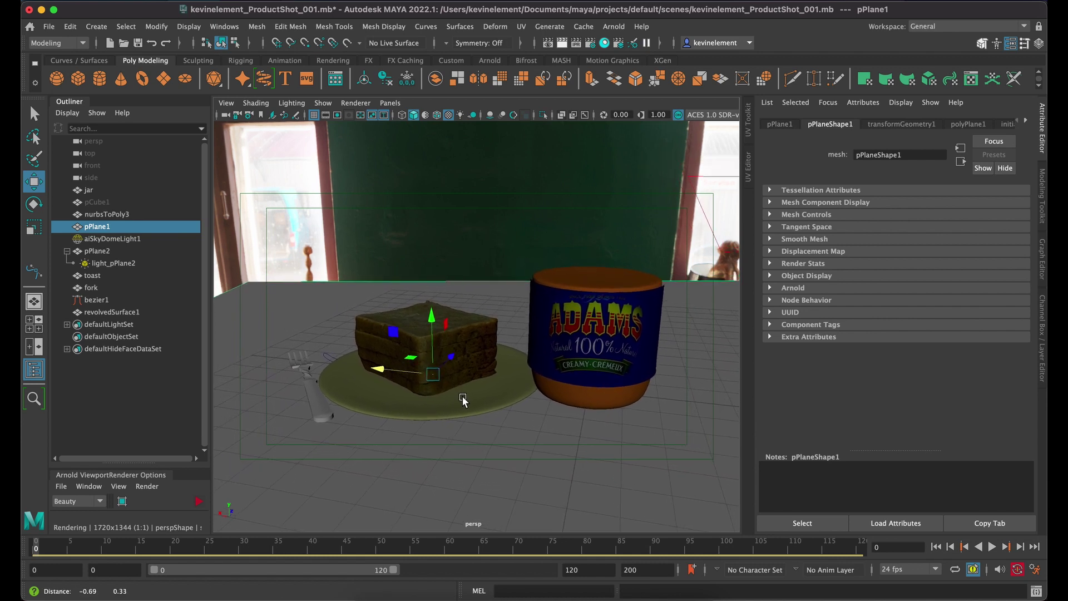
left_click(425, 116)
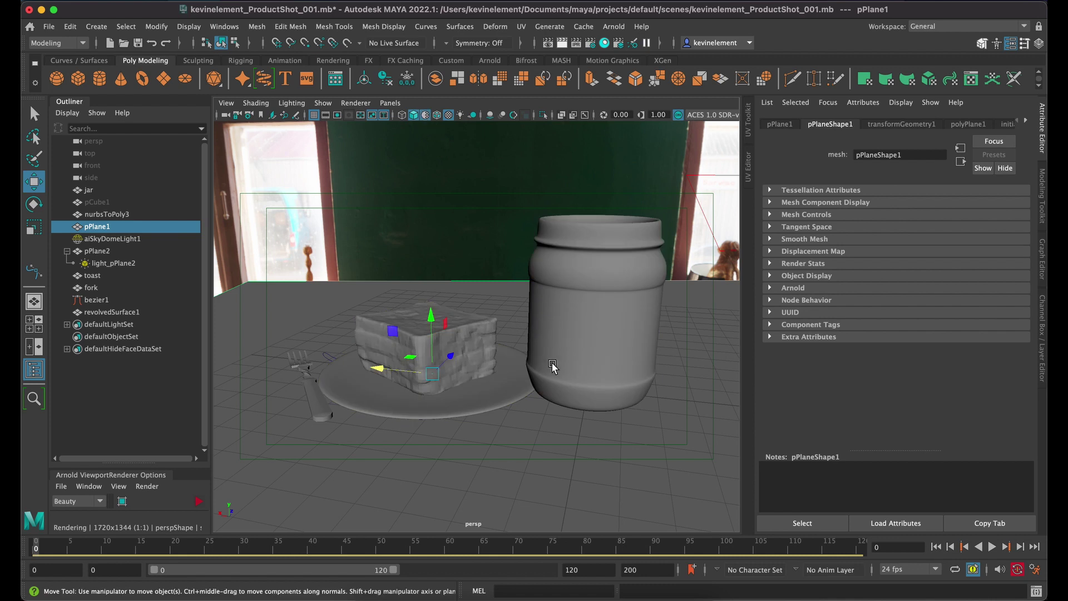
Step: Turn off the perspective camera's Safe Title guide
left_click(226, 103)
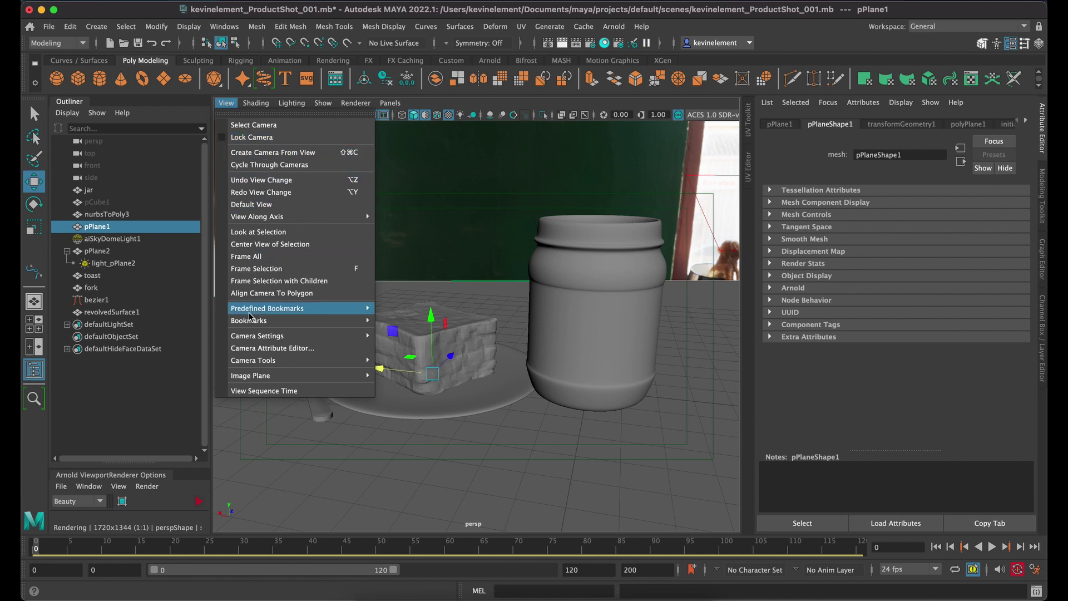
mouse_move(311, 336)
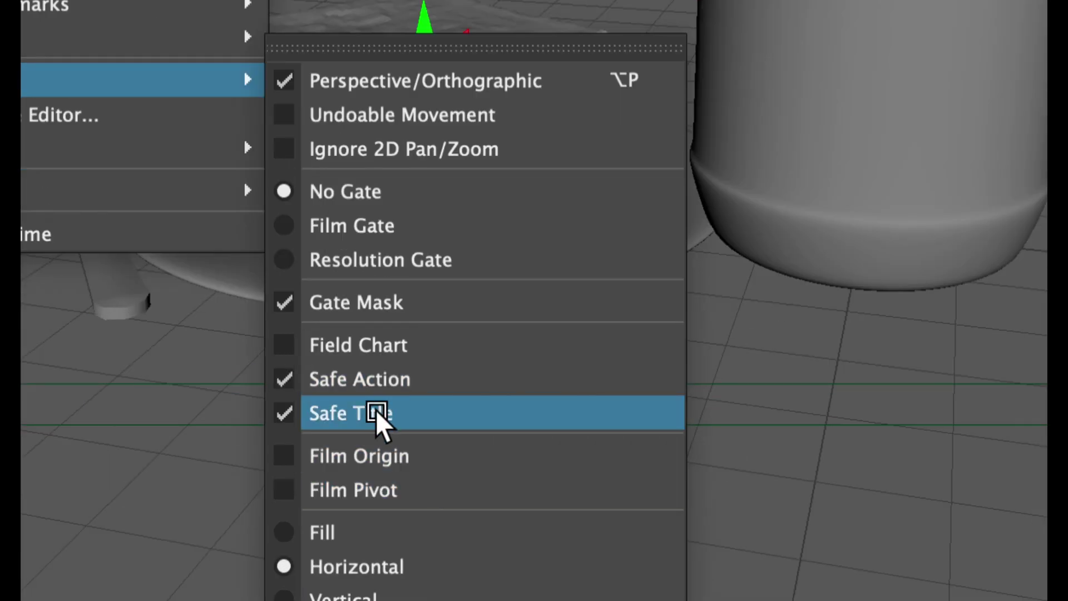
left_click(287, 408)
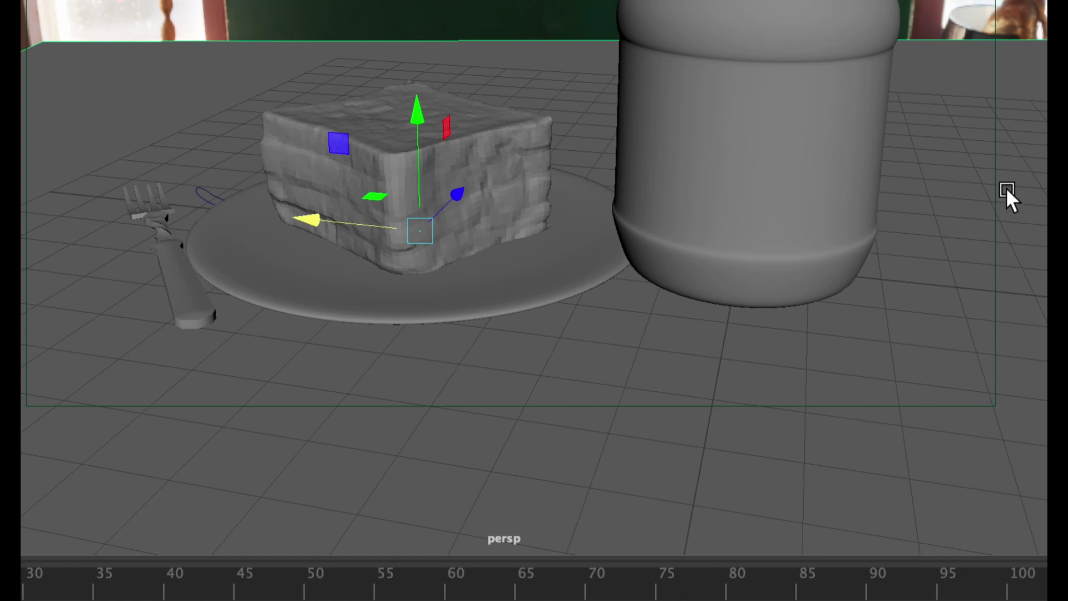
Step: Check the 4K pixel dimensions in Google Chrome's open "4k resolution" search and return to Maya
key("super+Tab")
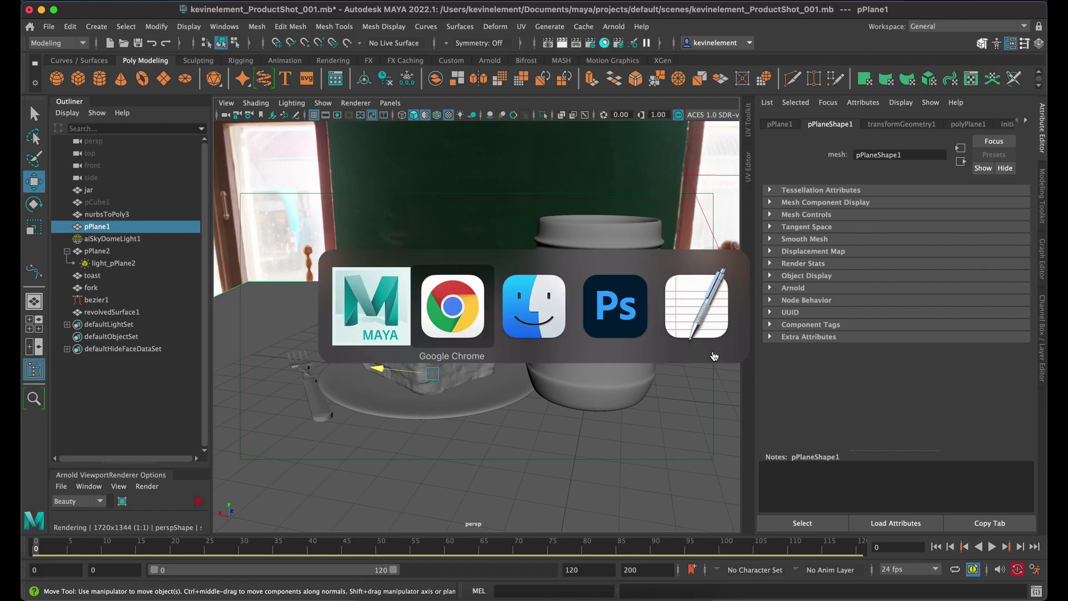
left_click(918, 20)
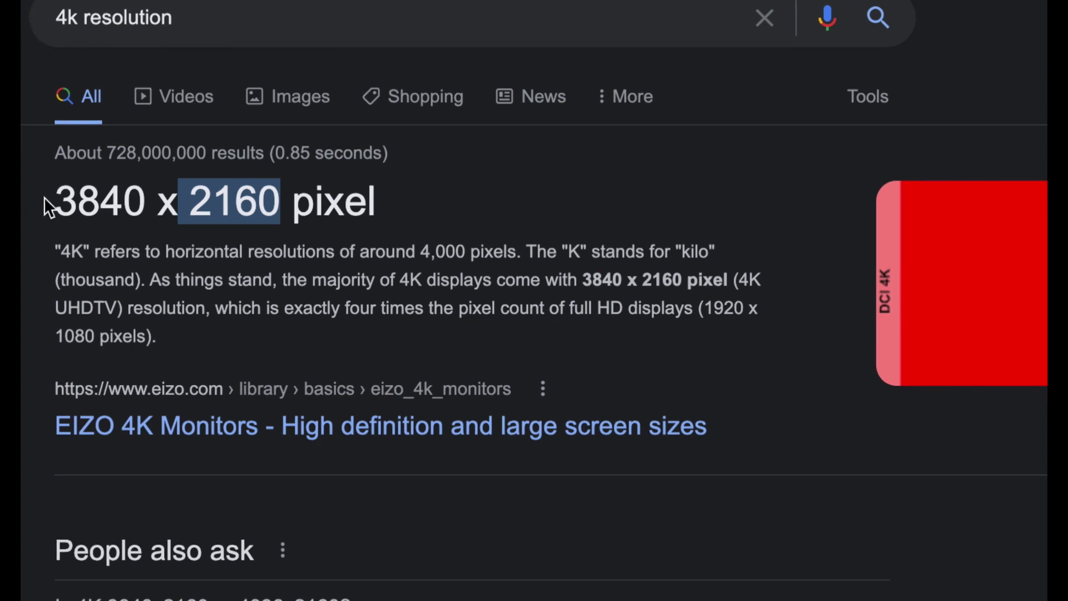
left_click_drag(54, 202, 262, 201)
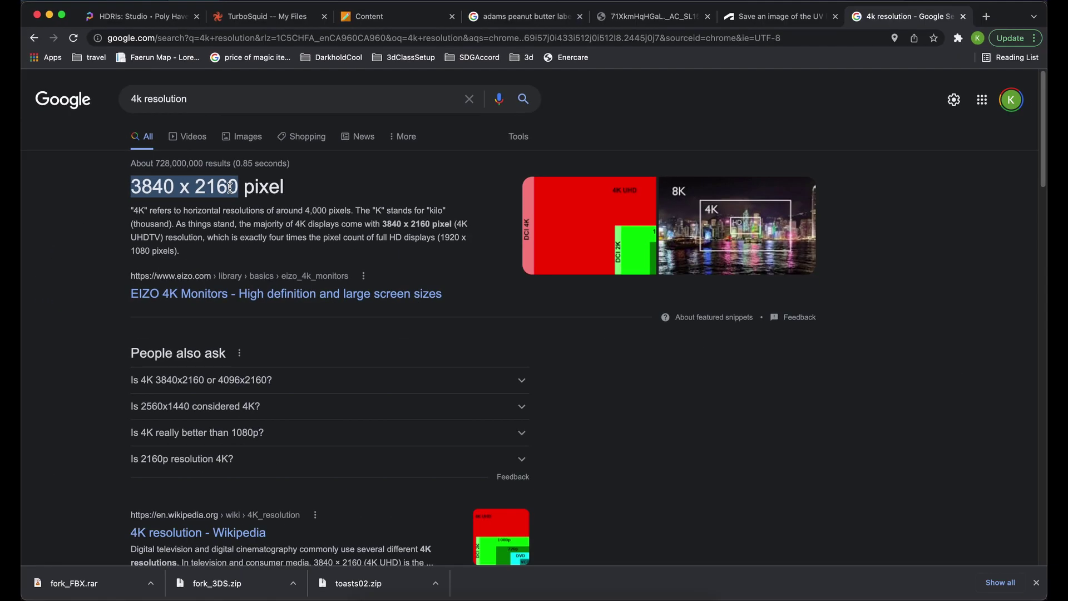
key("super+Tab")
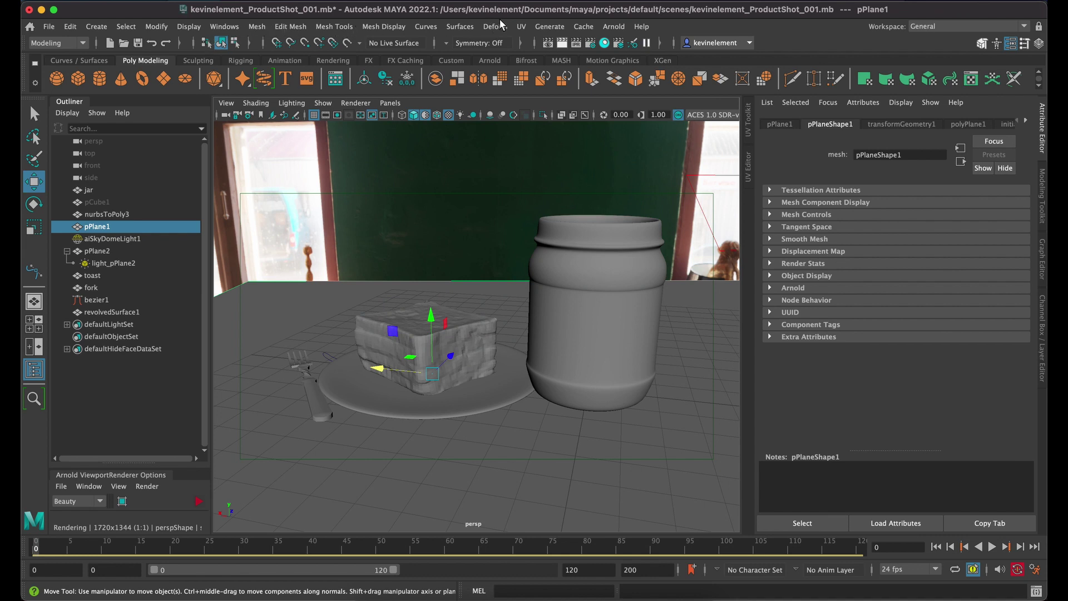
Step: Save the current product shot scene
left_click(49, 31)
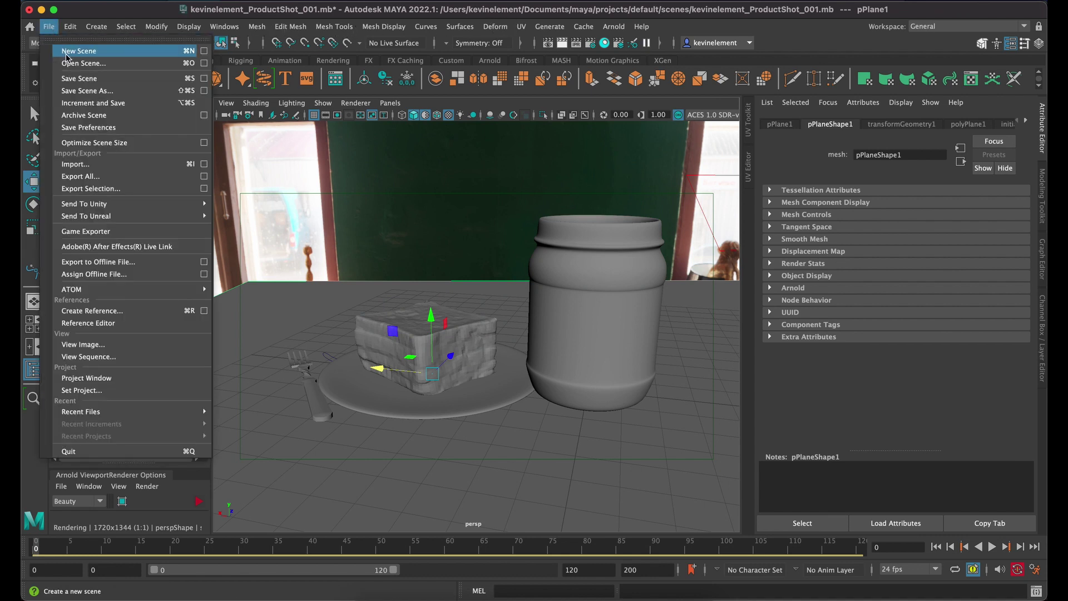
left_click(74, 81)
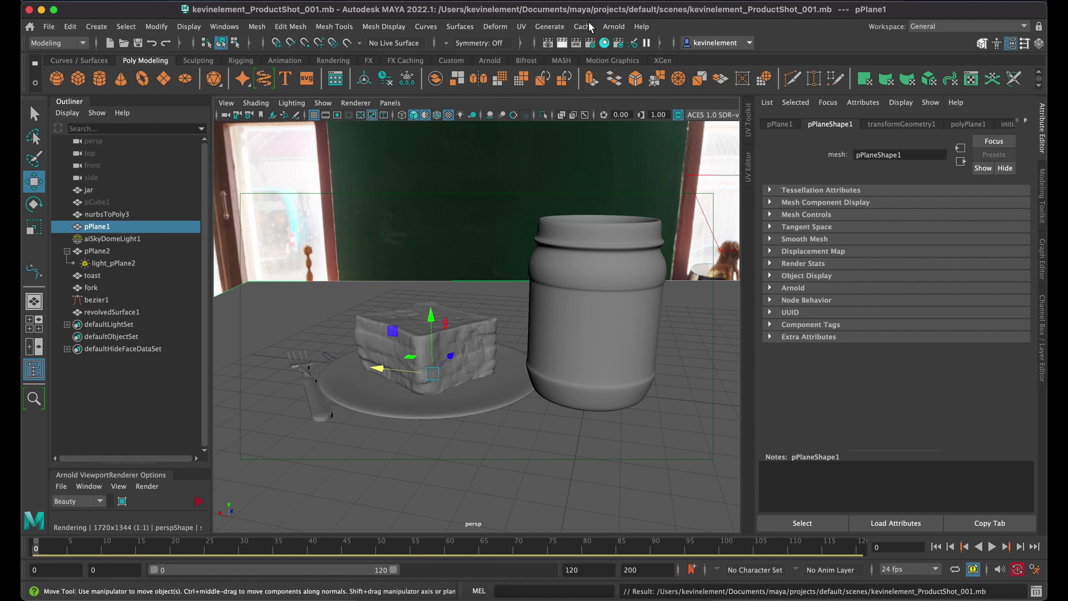
left_click(607, 28)
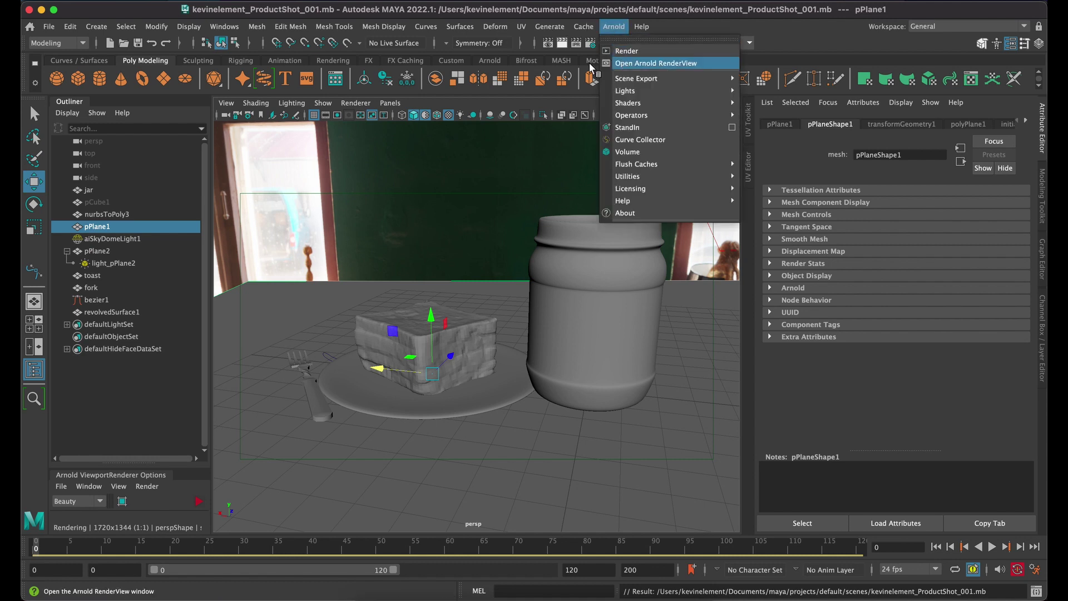
left_click(629, 65)
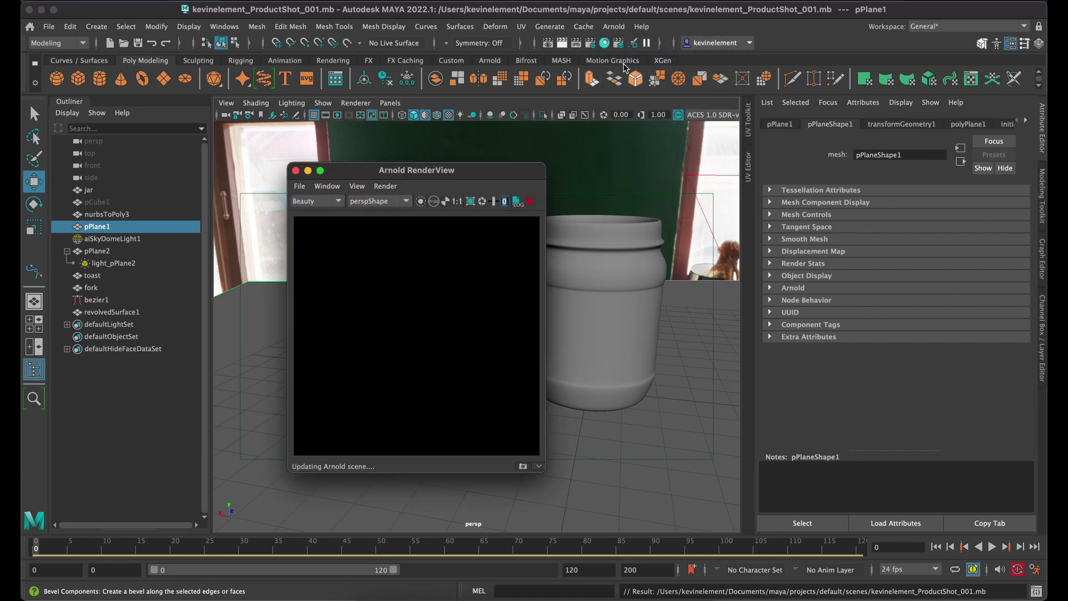
left_click_drag(317, 170, 192, 114)
left_click(171, 115)
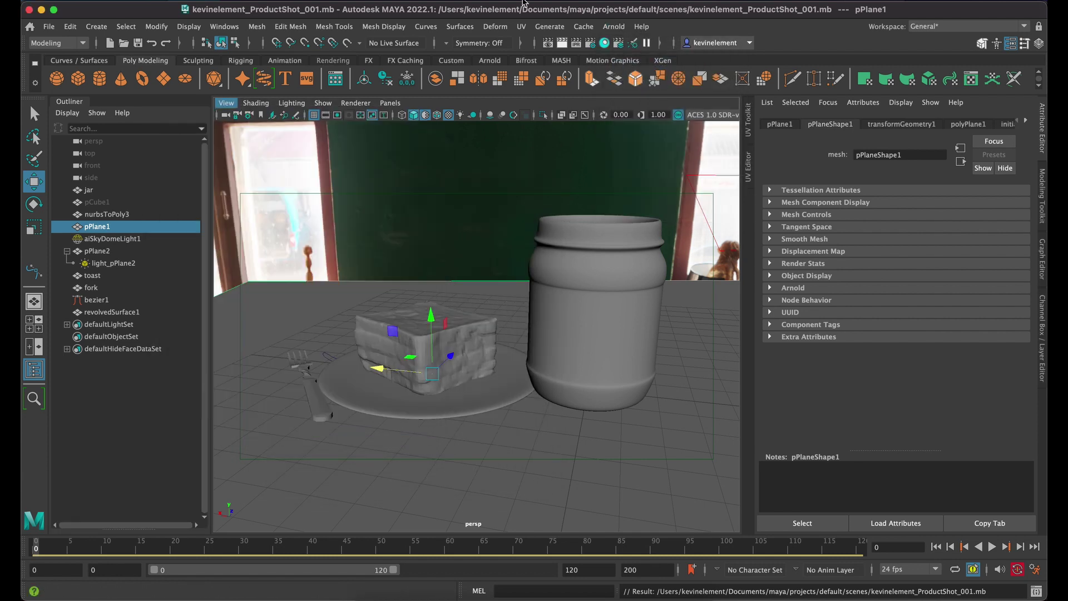
Step: Open the render settings and bring up the common Image Size options
left_click(592, 44)
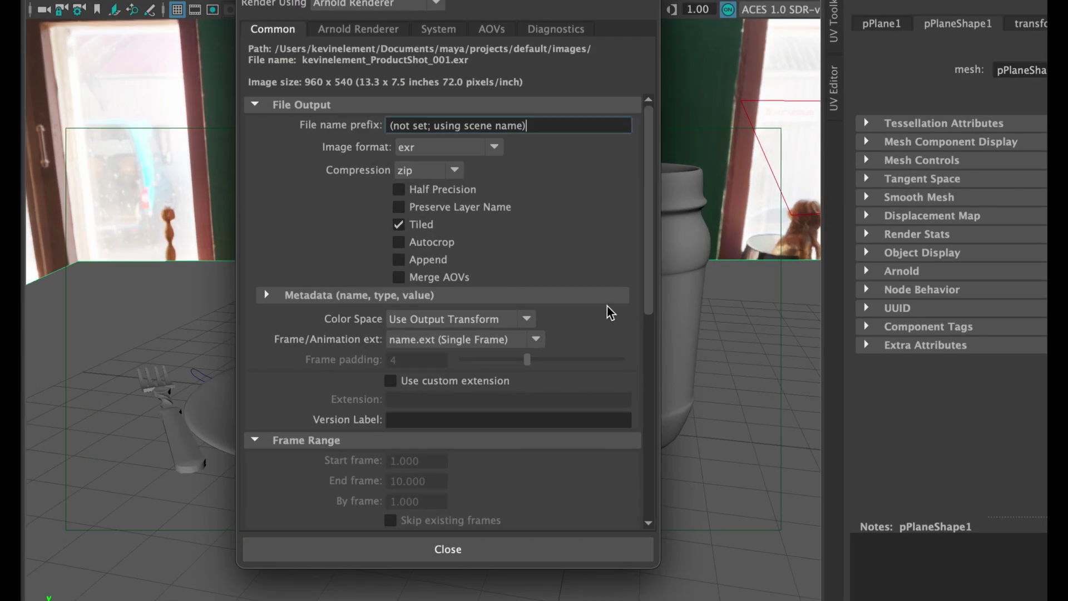
scroll(600, 311, "down", 5)
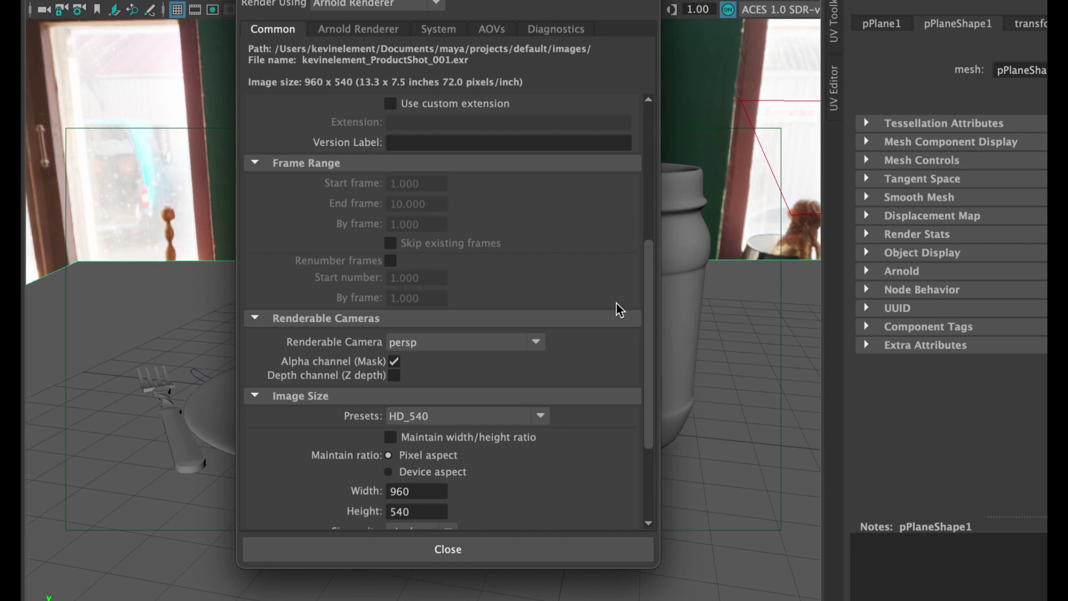
scroll(610, 305, "down", 3)
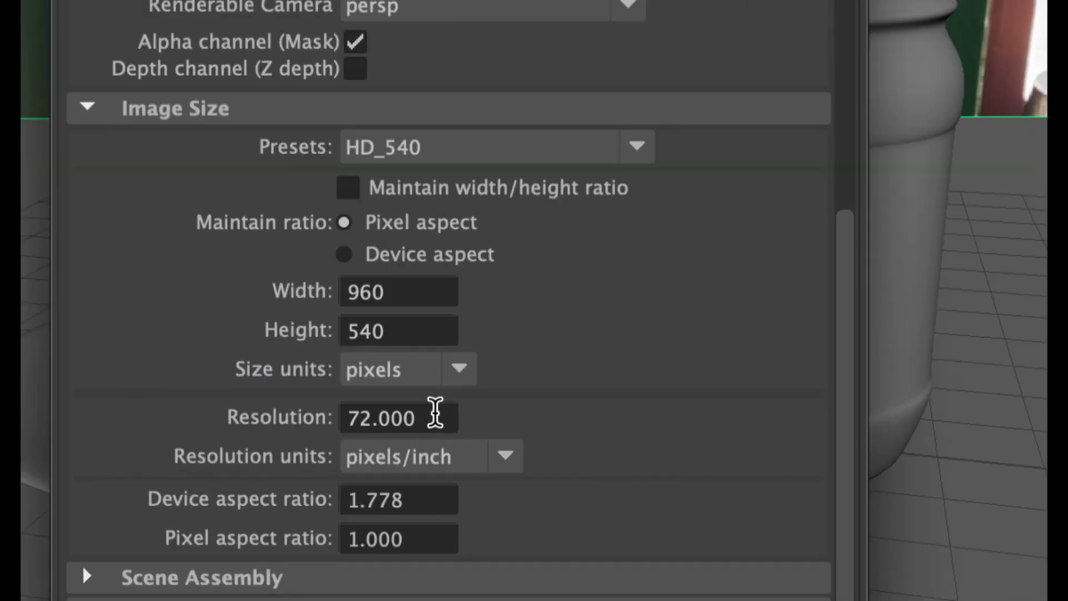
Step: Switch to Google Chrome, check the 4K width and height in the open search results, and return to Maya
key("super+Tab")
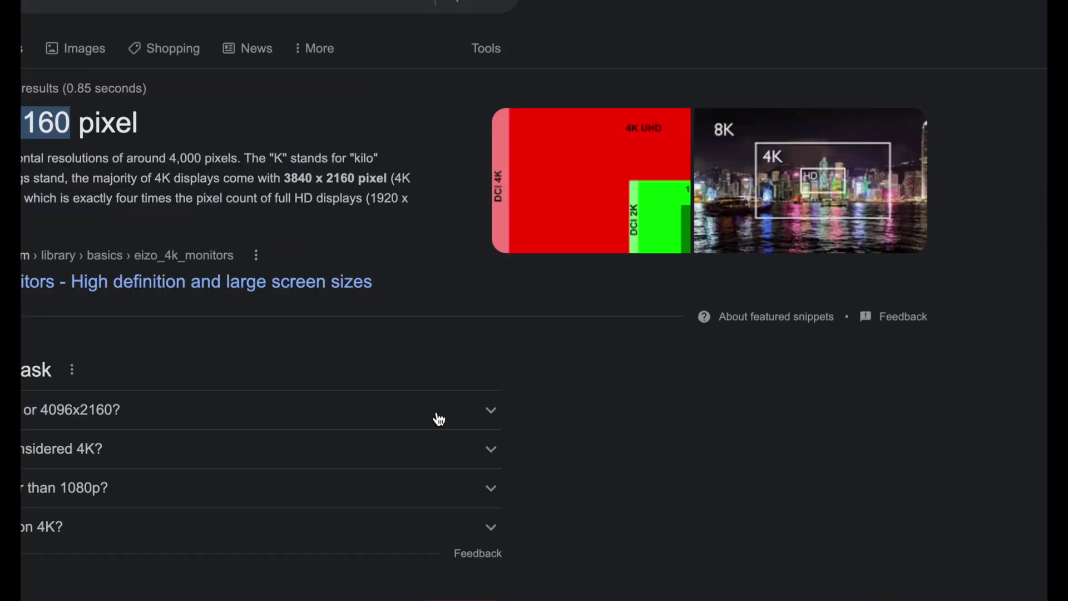
left_click_drag(111, 120, 68, 118)
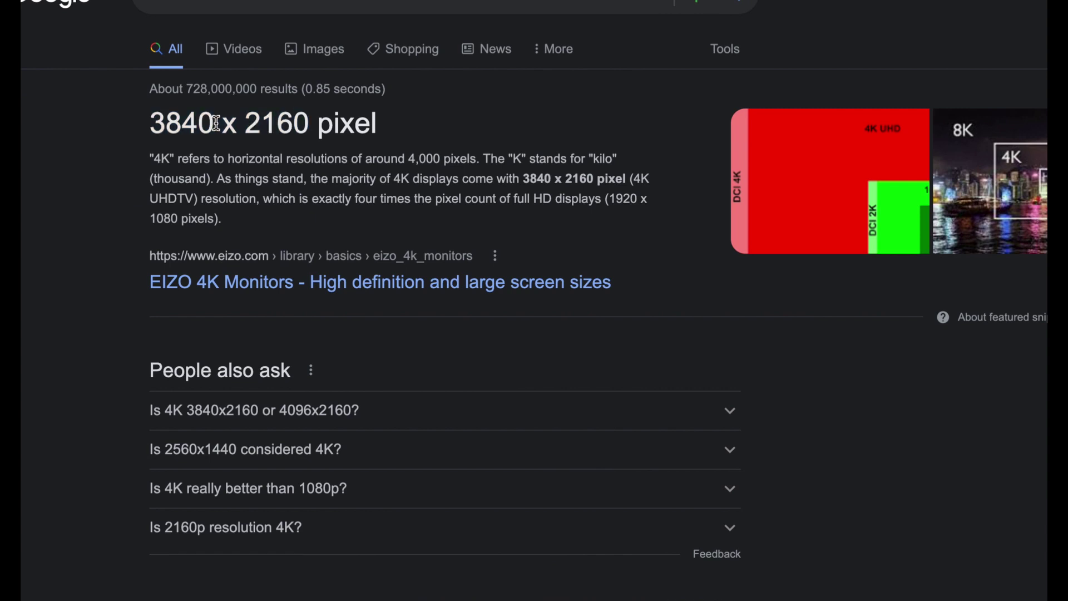
left_click_drag(176, 119, 151, 119)
left_click(275, 128)
double_click(274, 127)
right_click(276, 127)
left_click(298, 161)
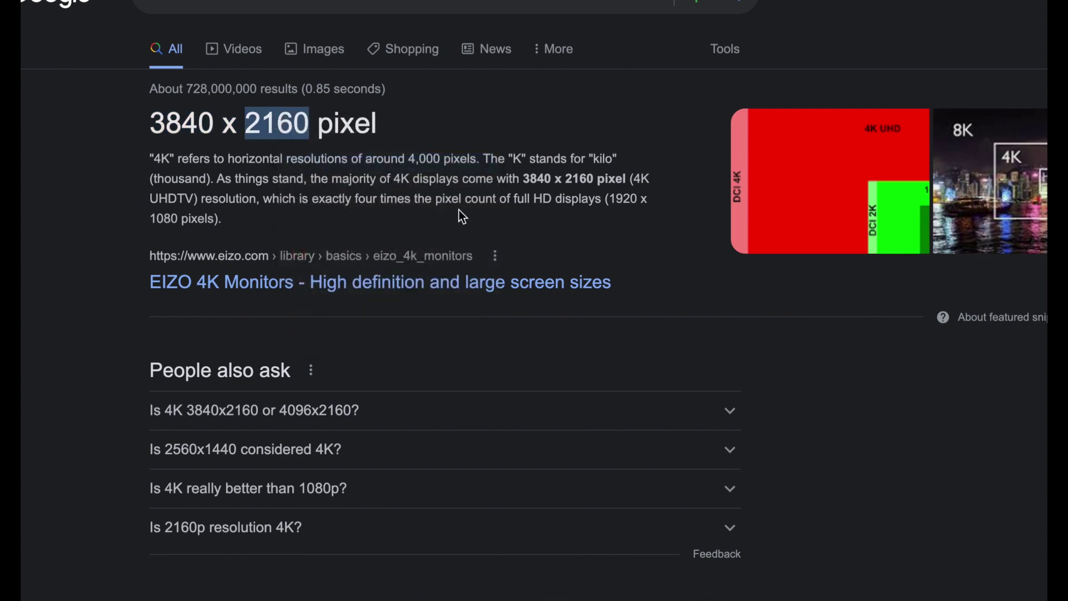
key("super+Tab")
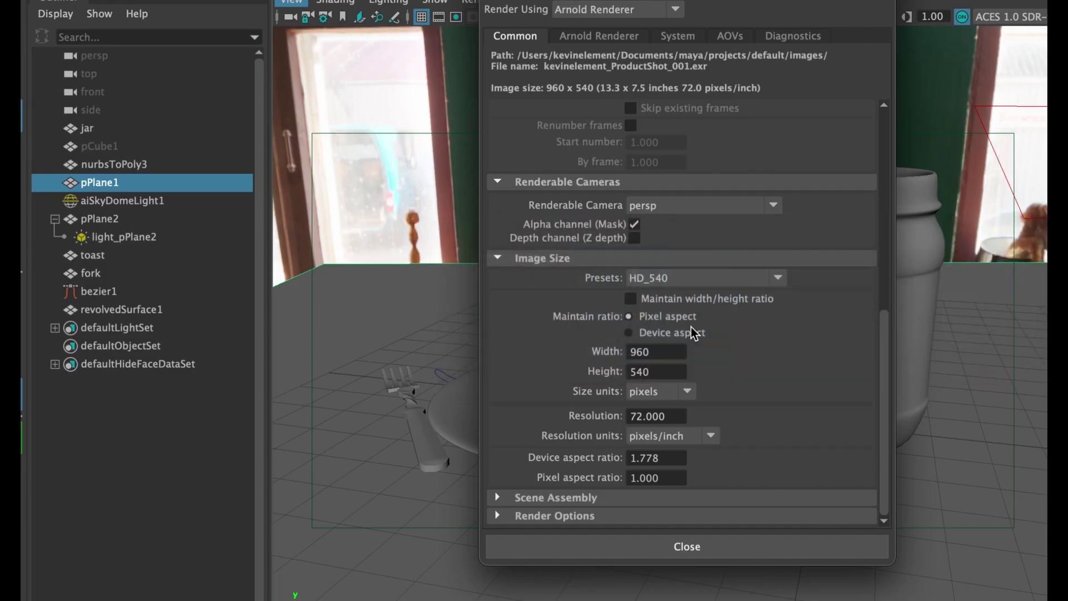
Step: Set the render image size to 3840 pixels wide and 2160 pixels high
left_click(652, 353)
type("3840")
key("super+Tab")
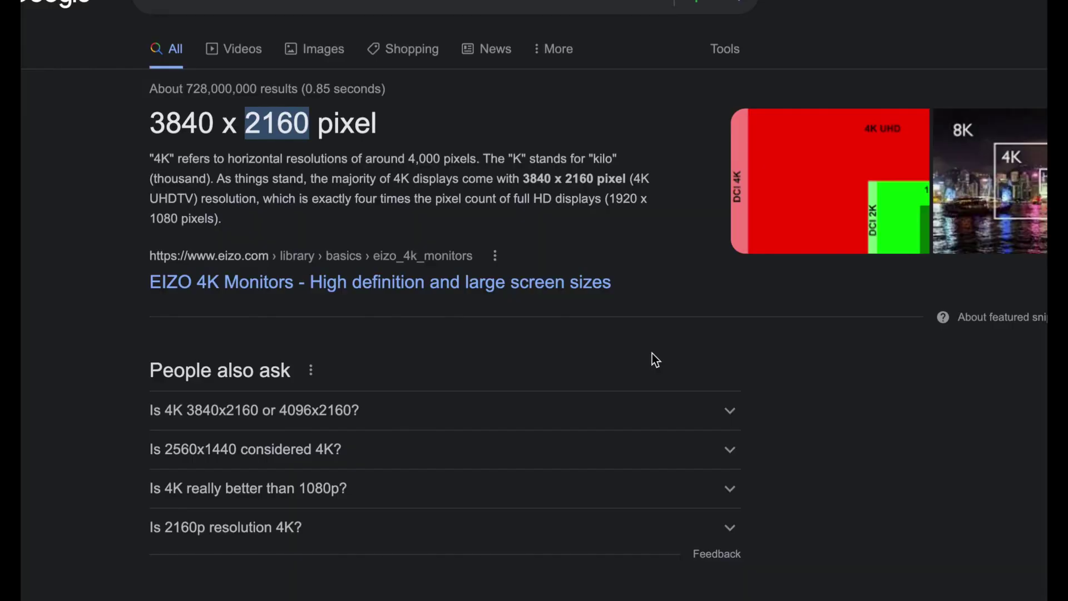
key("super+Tab")
double_click(663, 376)
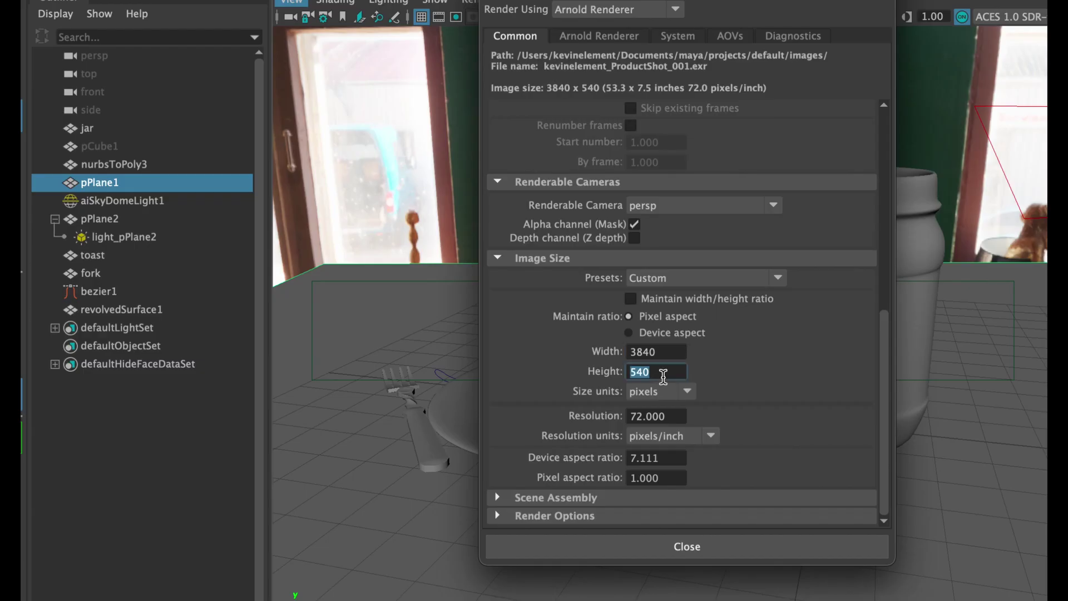
type("2160")
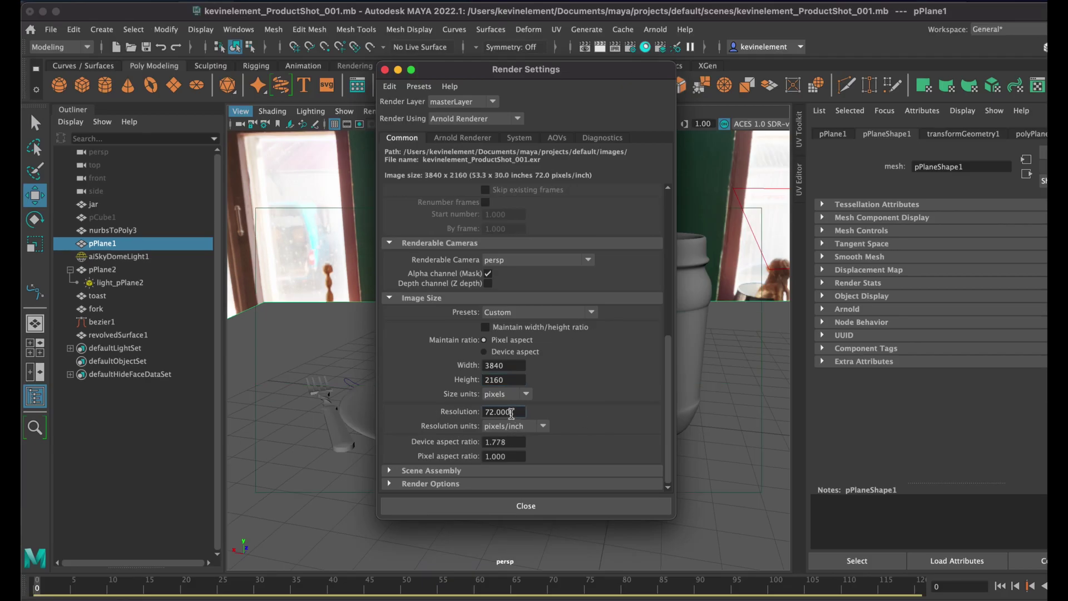
Step: Review the resolution, file output and Arnold sampling options in the render settings, and close them
double_click(507, 413)
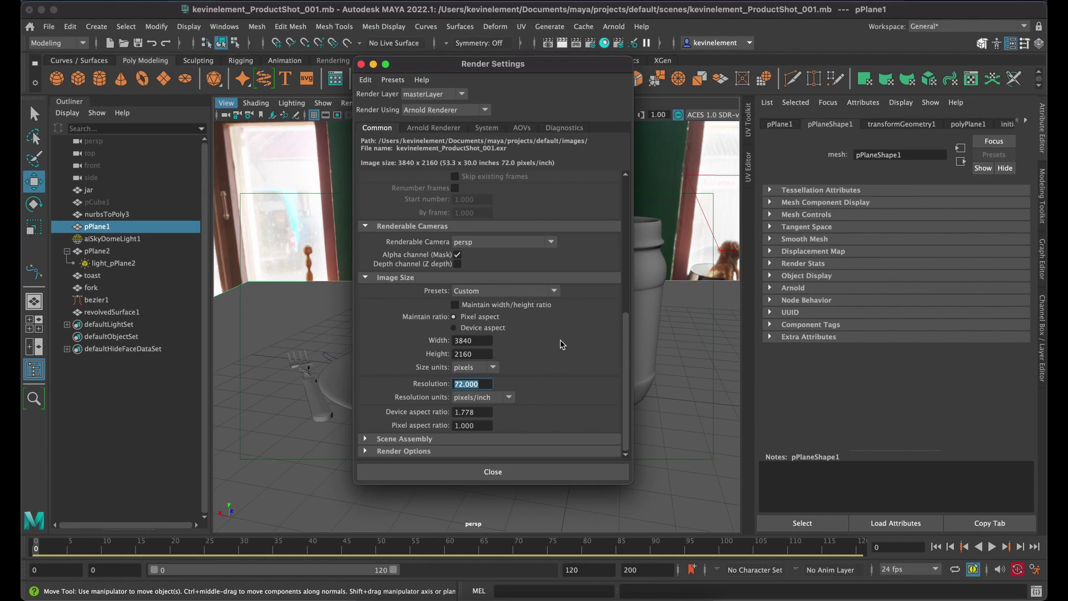
scroll(561, 345, "up", 8)
scroll(560, 353, "down", 8)
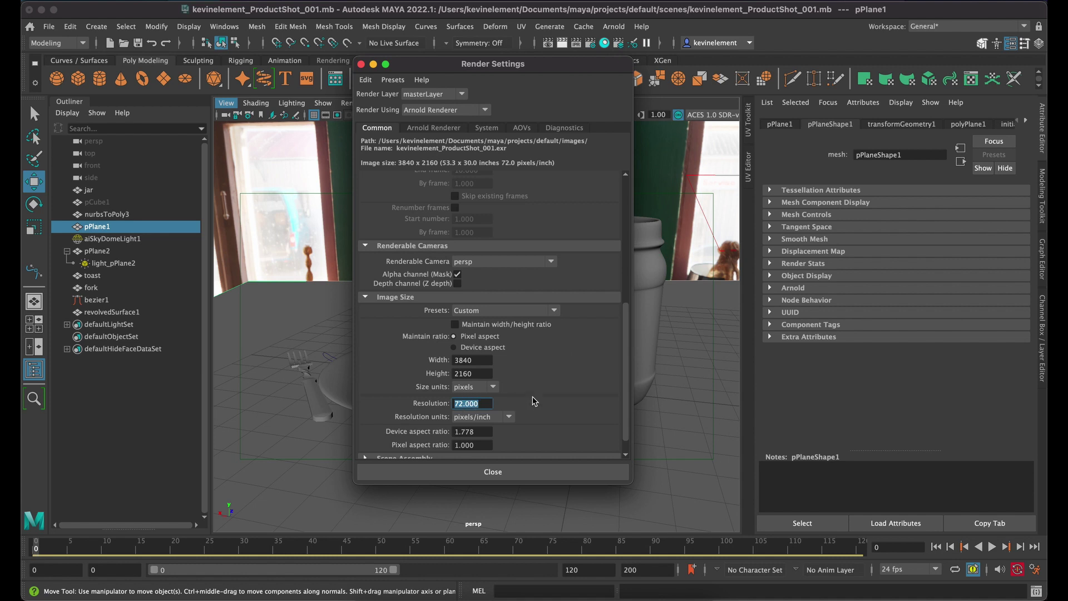
scroll(533, 400, "up", 8)
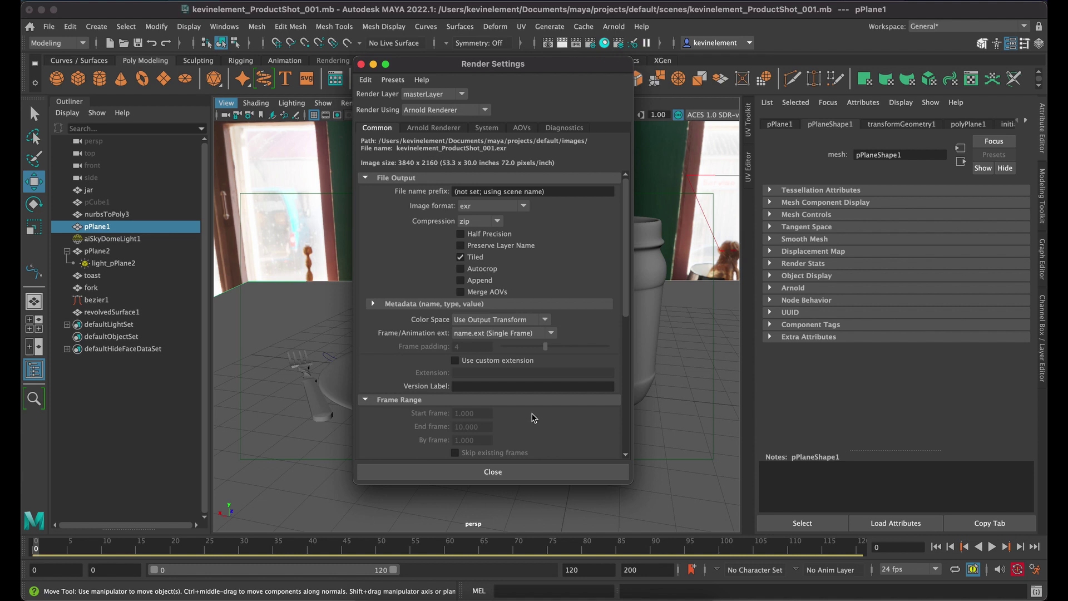
scroll(533, 418, "down", 8)
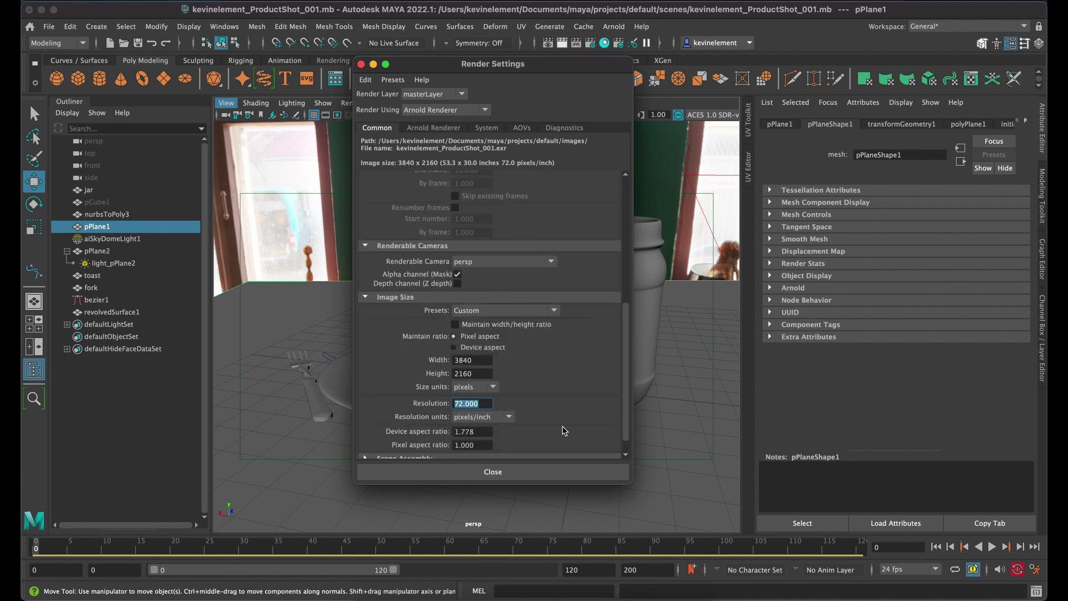
scroll(564, 429, "up", 8)
scroll(552, 303, "up", 2)
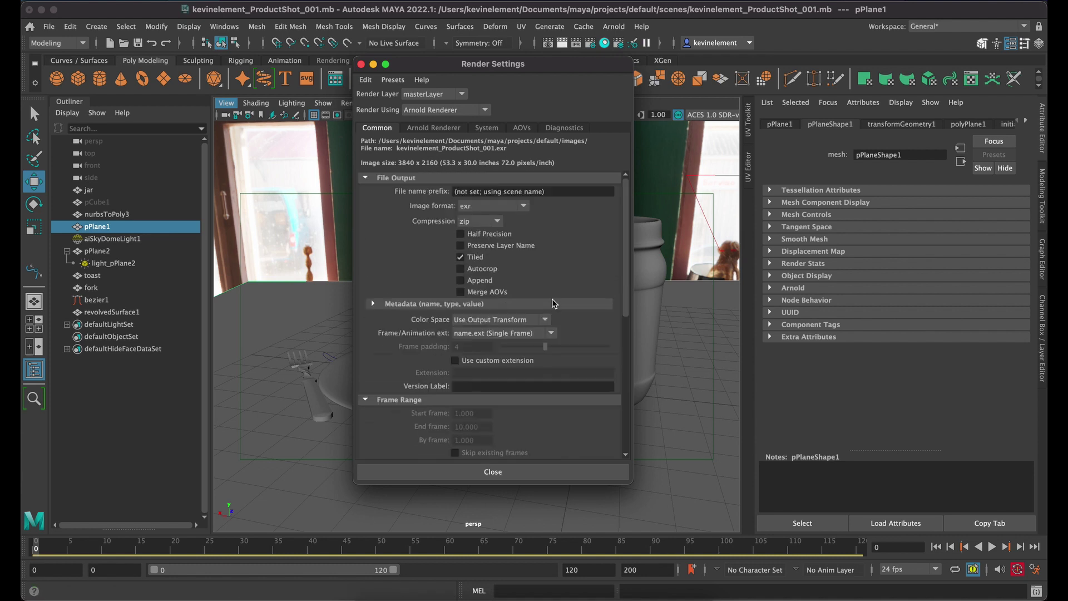
left_click(428, 127)
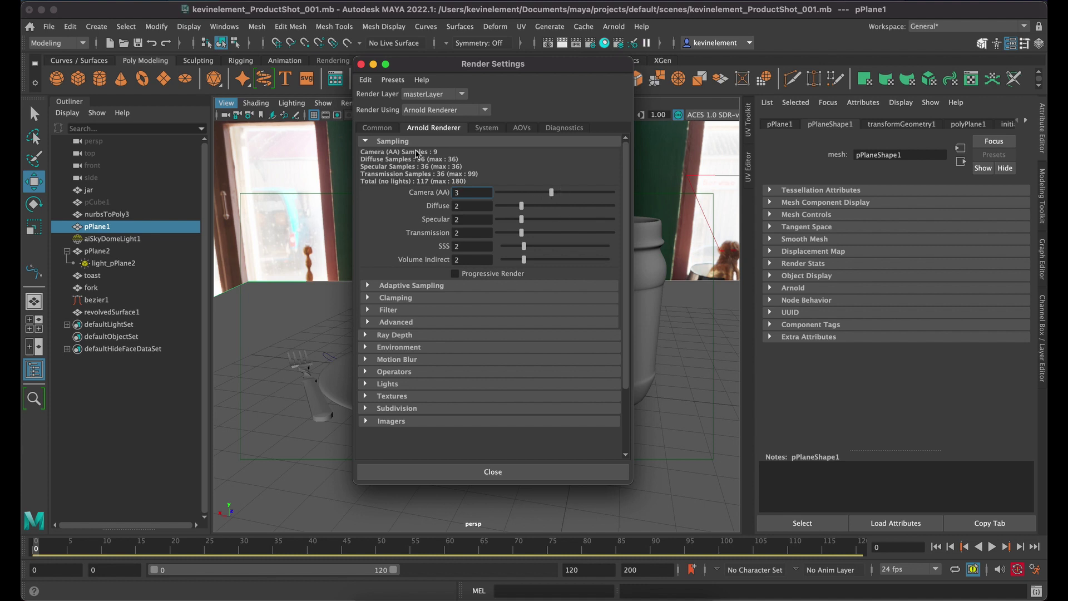
left_click(387, 129)
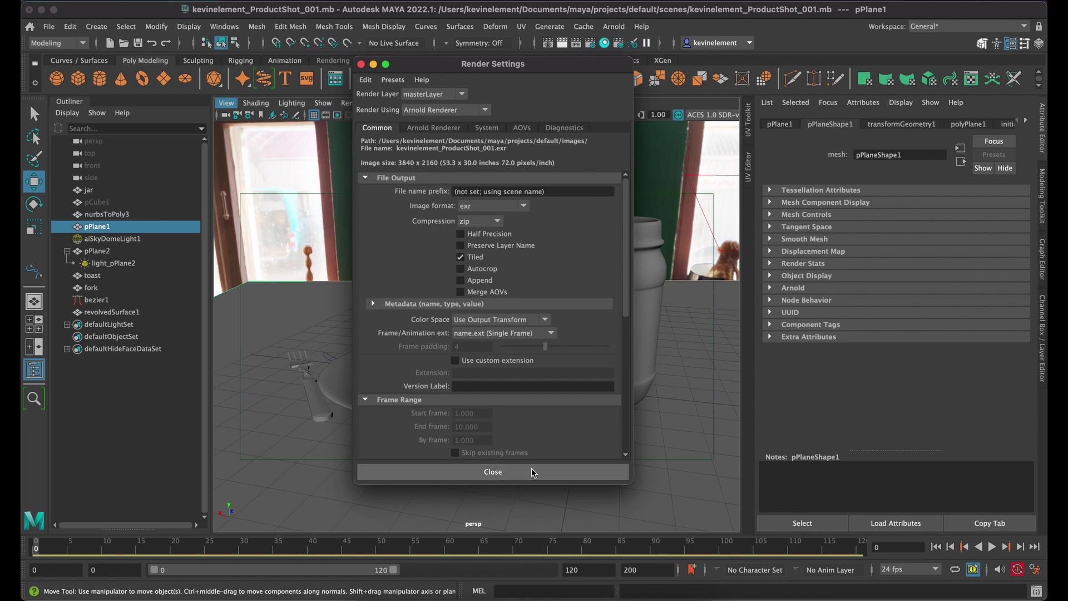
scroll(529, 419, "down", 10)
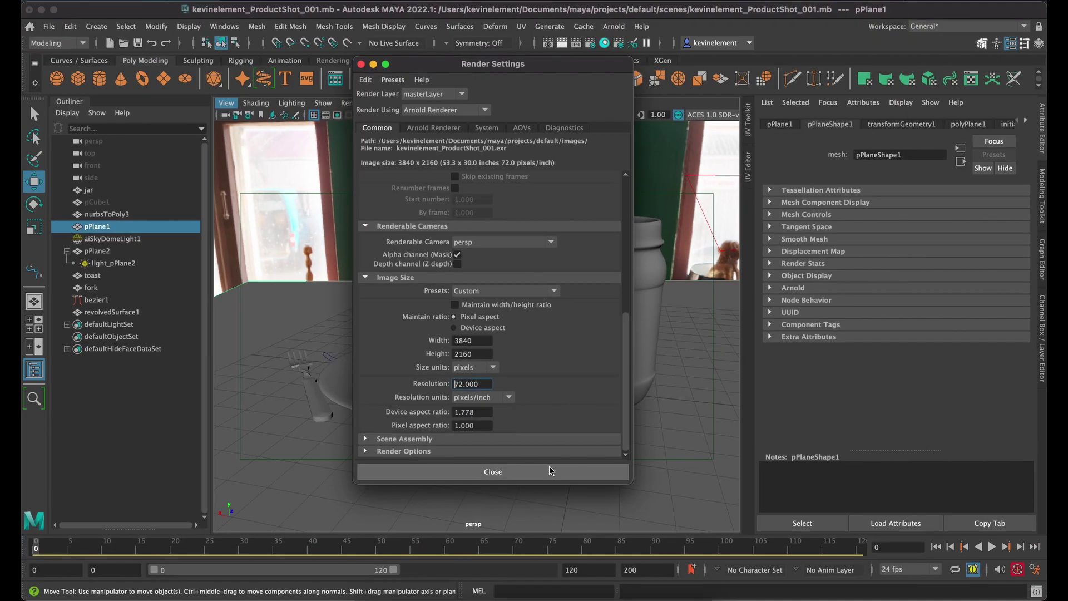
left_click(545, 472)
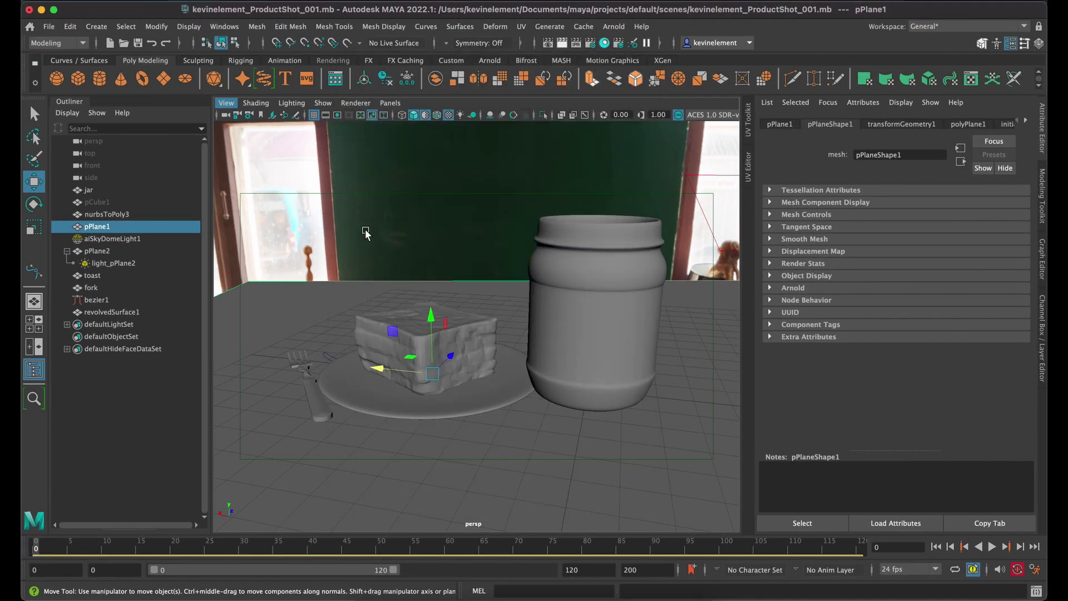
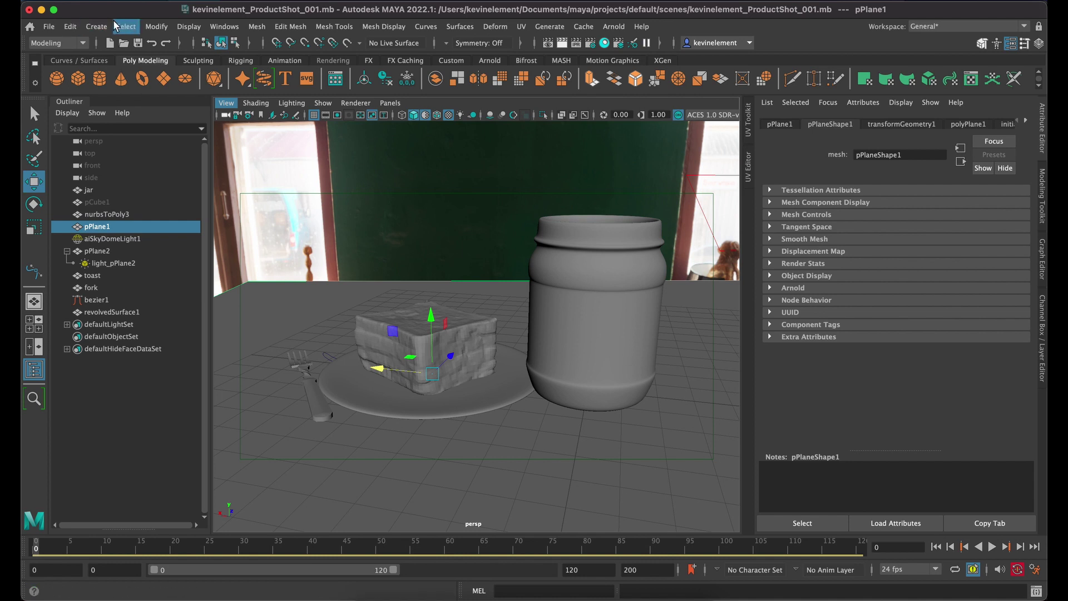
left_click(96, 26)
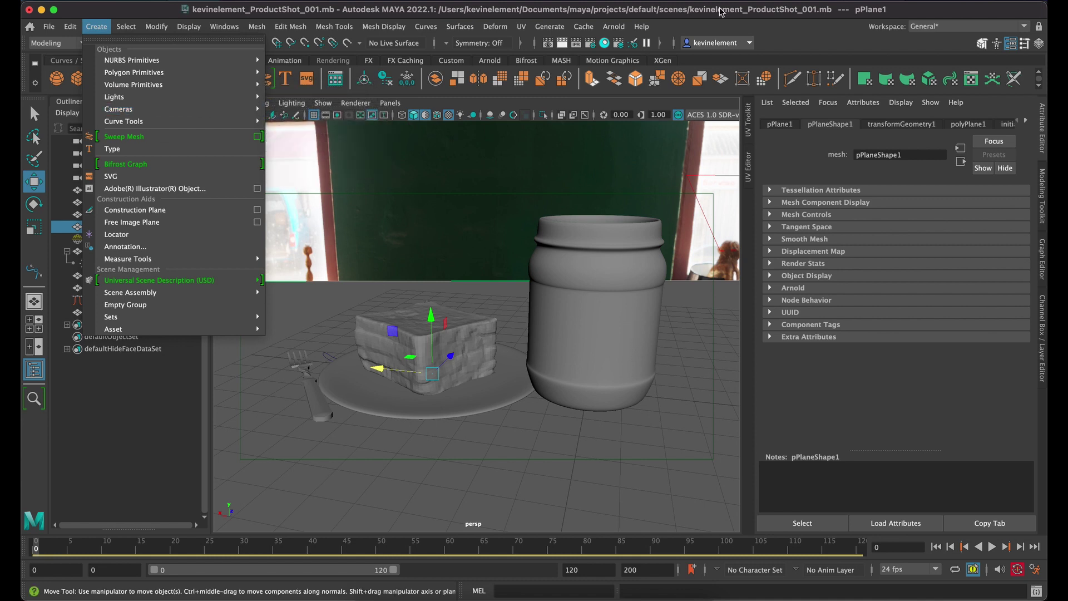
left_click(747, 28)
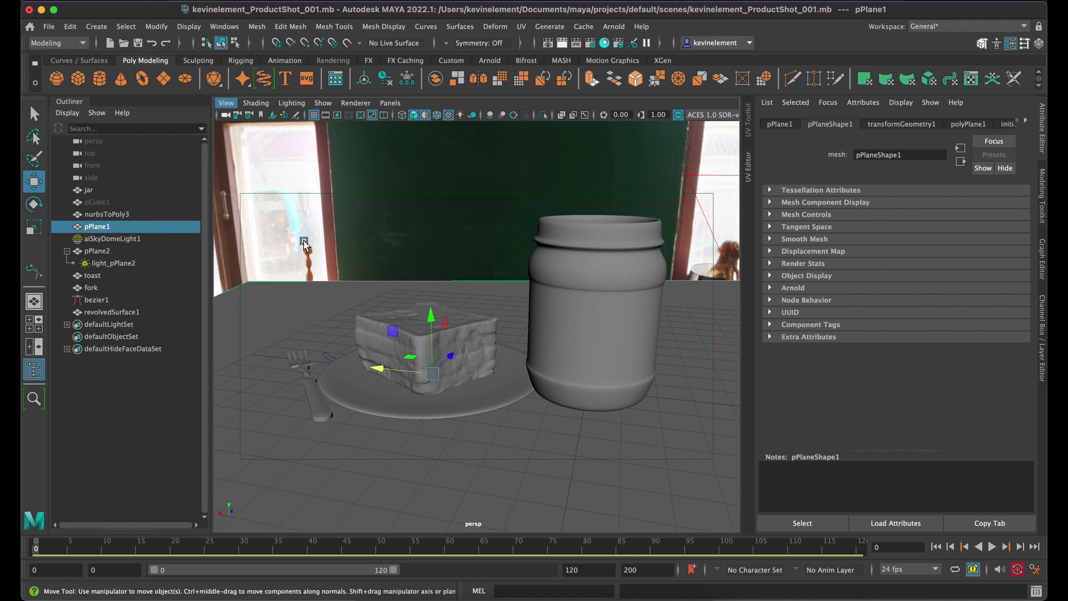
Step: Create a camera from the current perspective view and rename it mainCamera
left_click(226, 106)
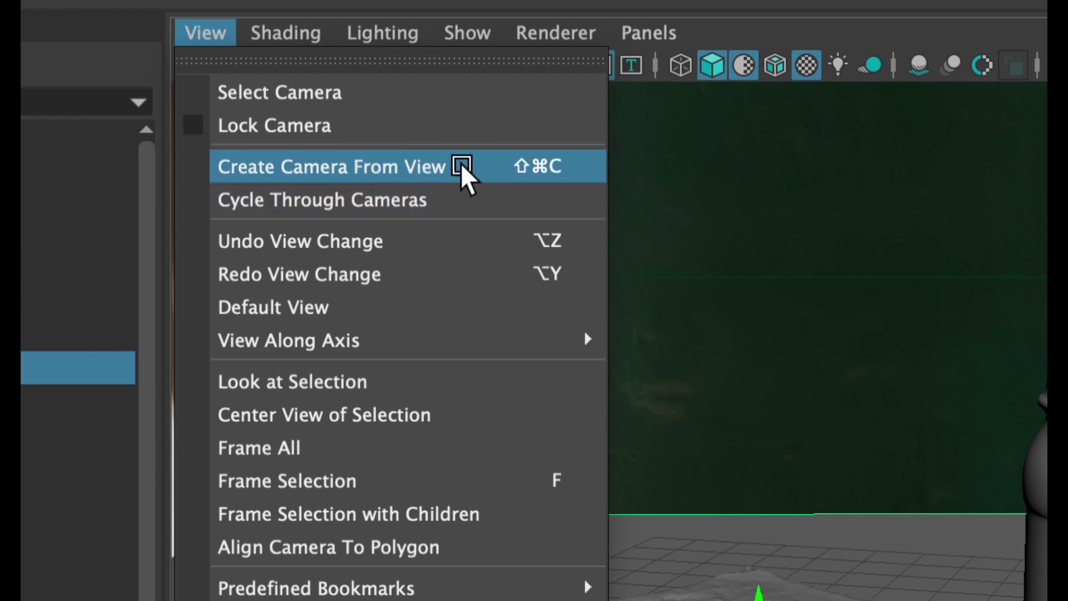
left_click(461, 165)
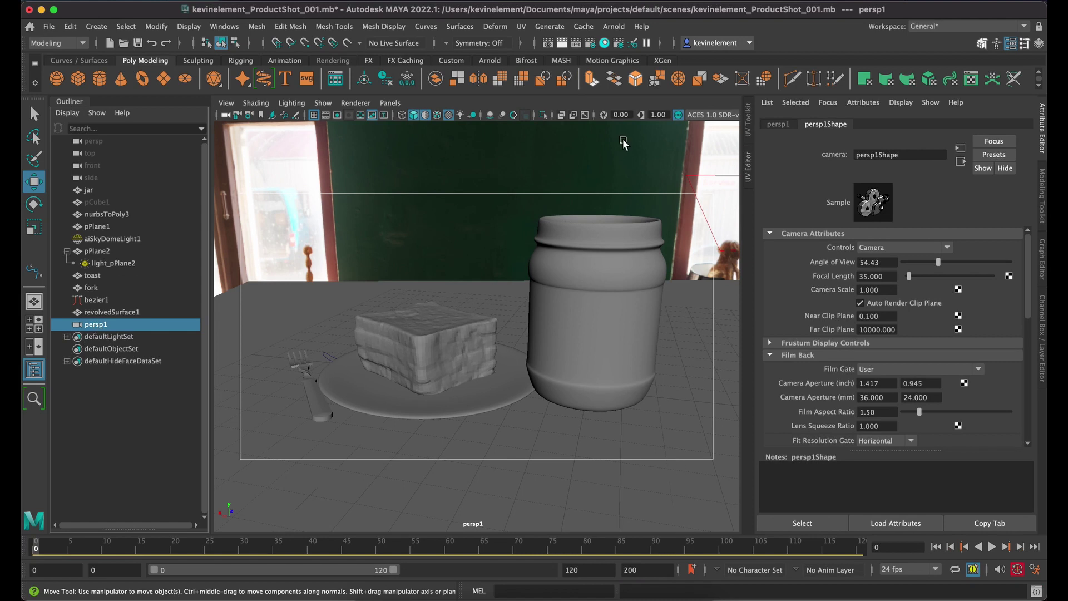
left_click(784, 127)
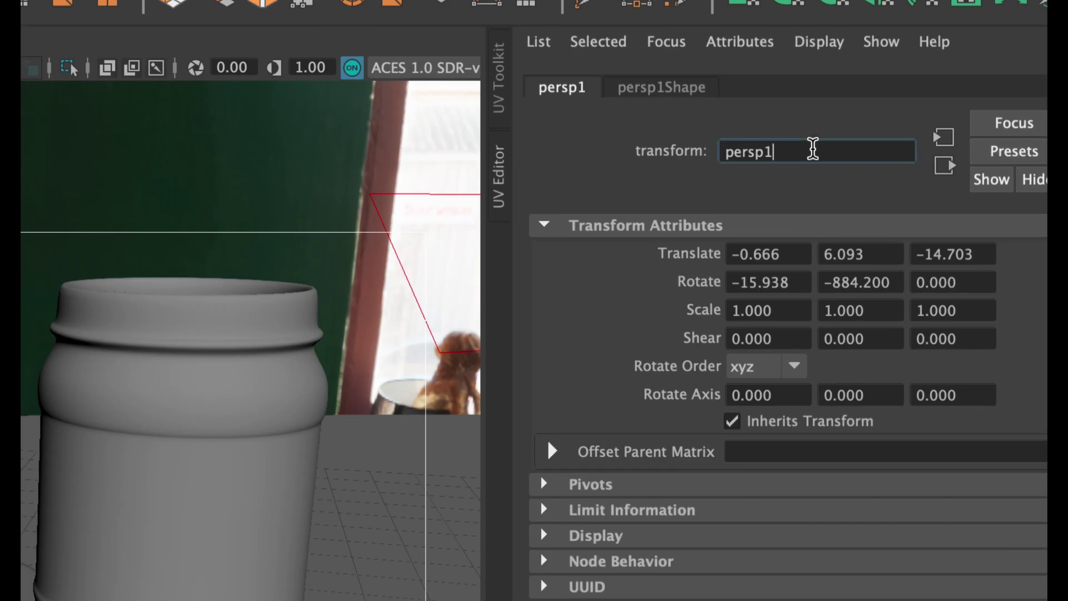
double_click(898, 153)
type("mainCamera")
key("Return")
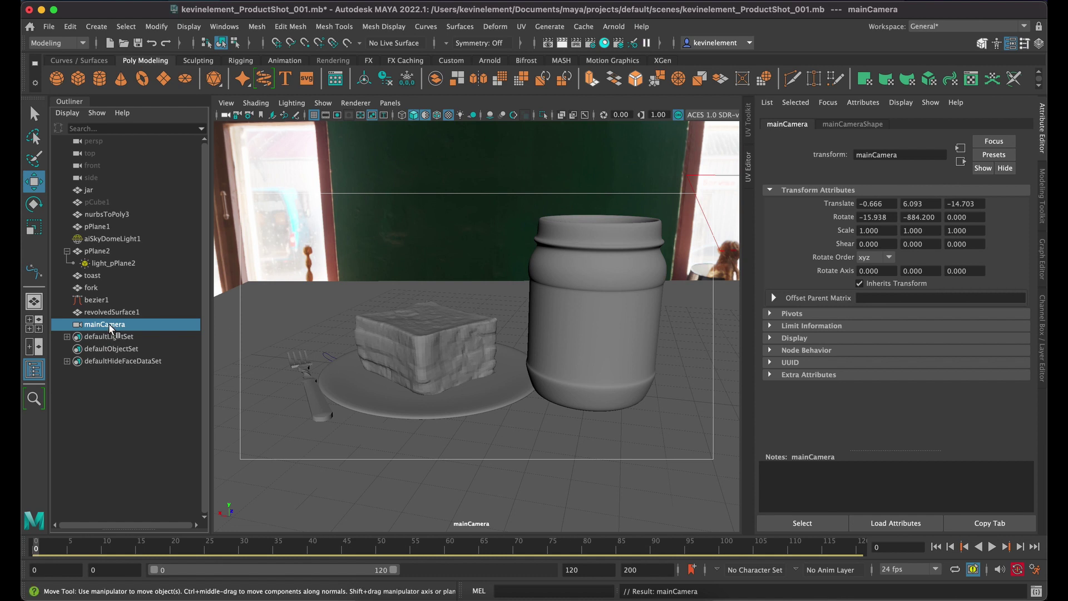
Step: Examine mainCamera's shape attributes, including its Depth of Field options
left_click(869, 124)
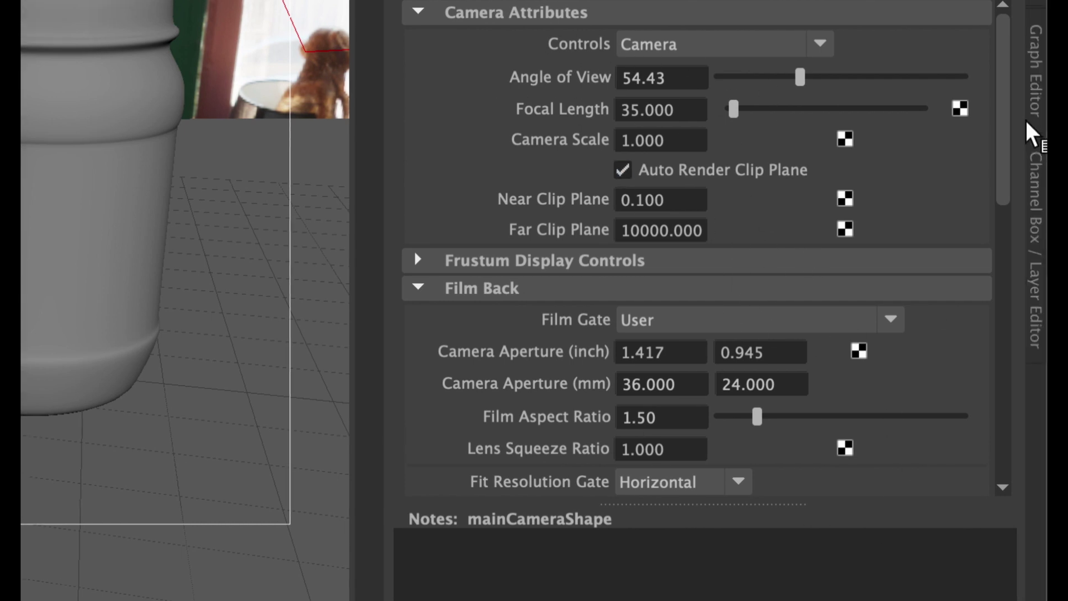
left_click_drag(1004, 108, 1010, 299)
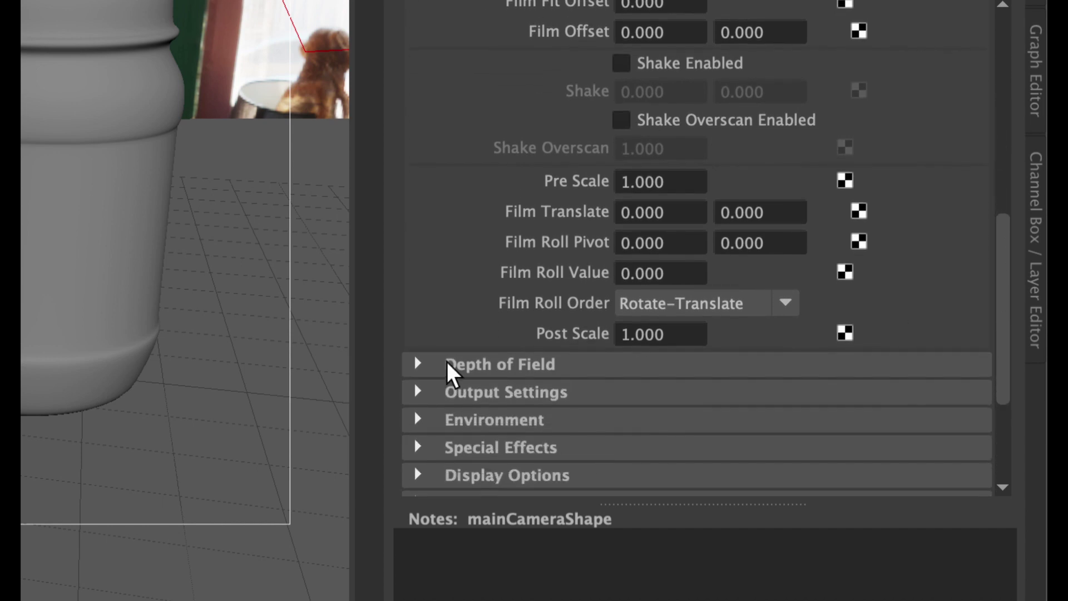
left_click(419, 364)
left_click(419, 364)
left_click(419, 364)
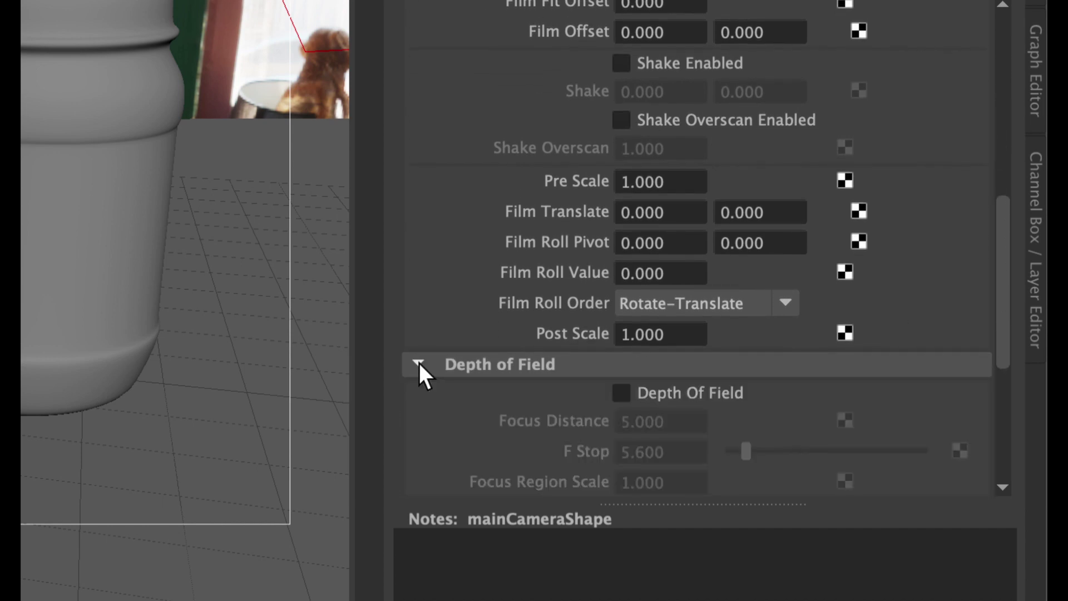
left_click(419, 364)
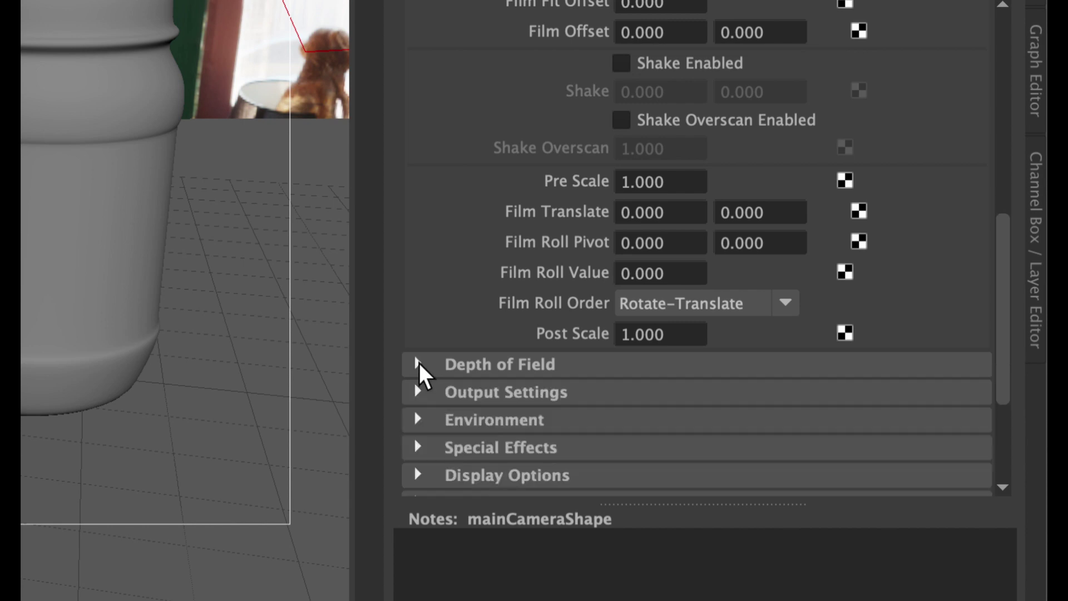
Step: Enable depth of field (DOF) in mainCamera's Arnold attributes
scroll(469, 234, "up", 5)
left_click(417, 26)
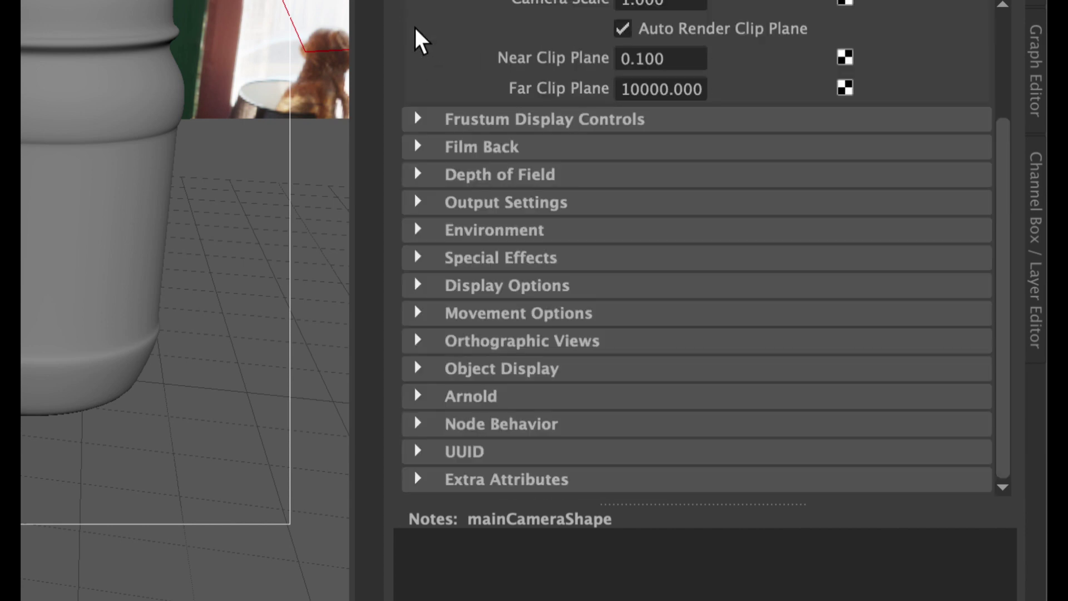
scroll(453, 57, "up", 3)
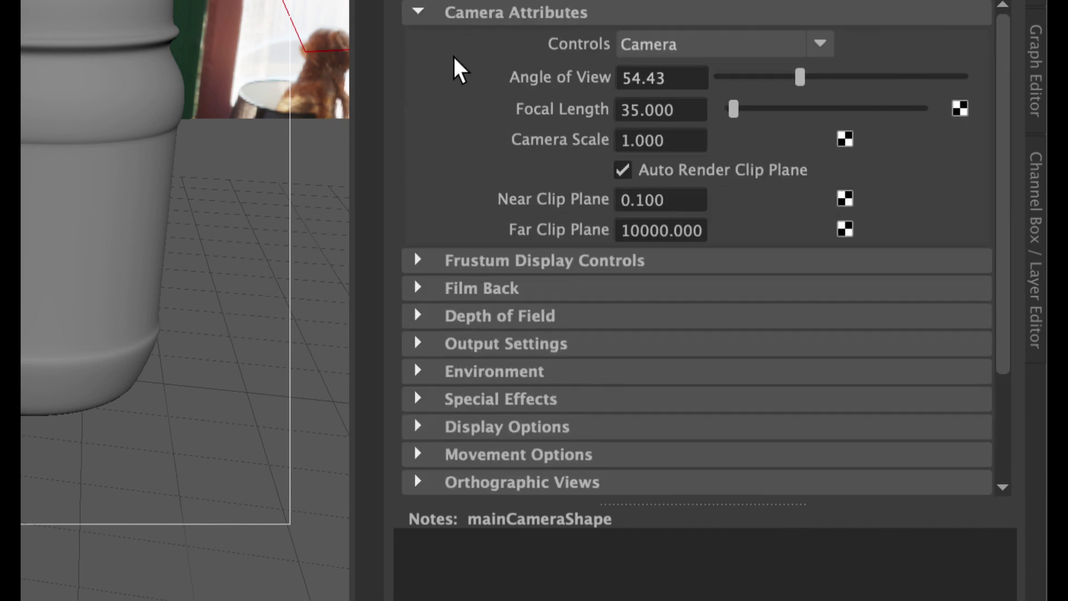
left_click(414, 11)
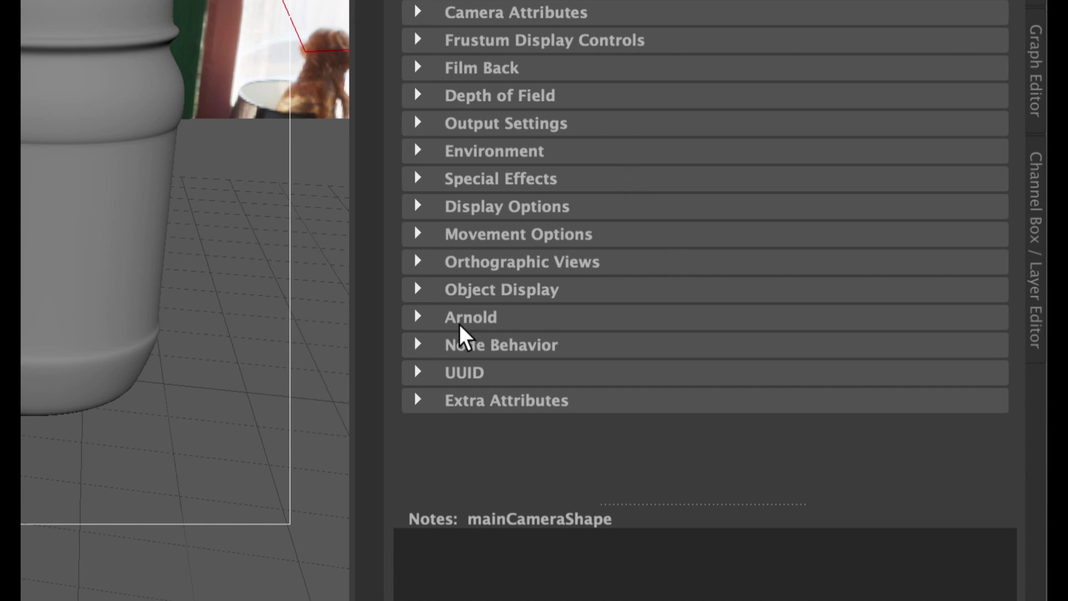
left_click(444, 317)
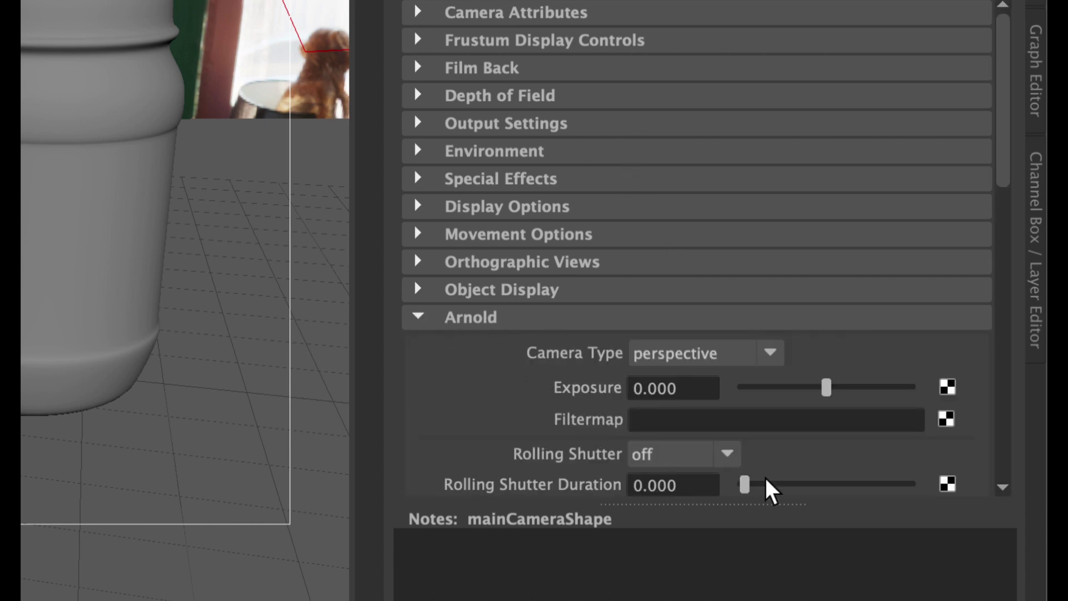
scroll(812, 445, "down", 5)
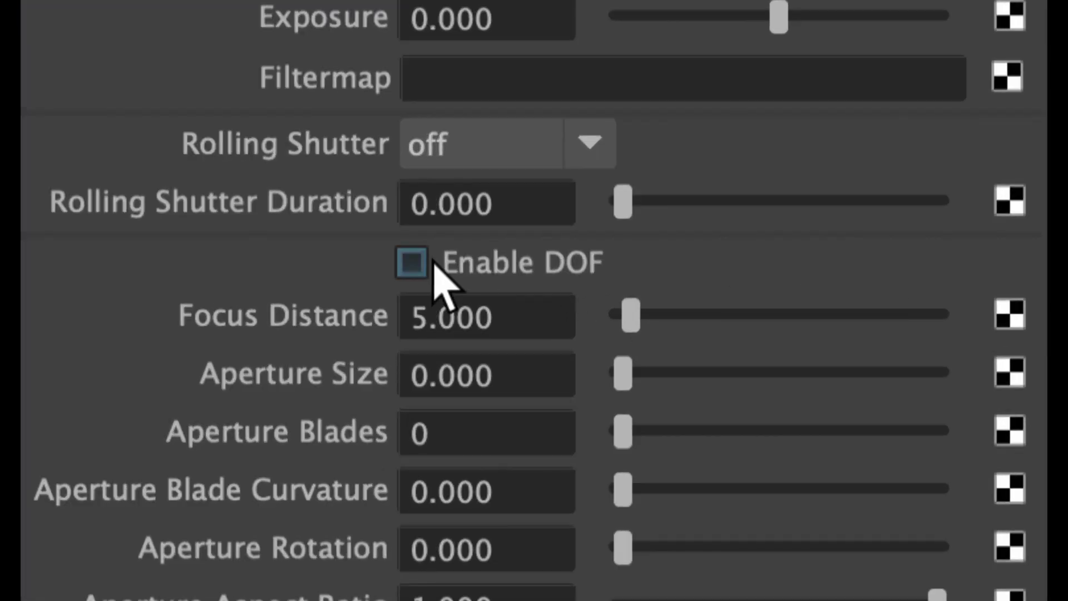
left_click(634, 266)
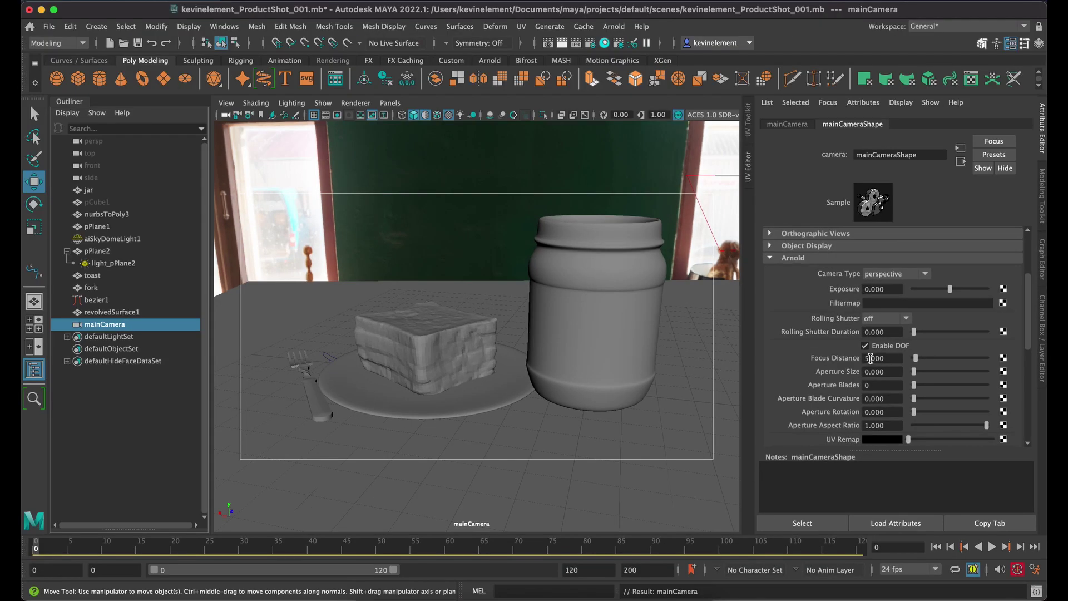
Step: Show the four-view layout and frame the front and top views to check mainCamera's position relative to the props
key("space")
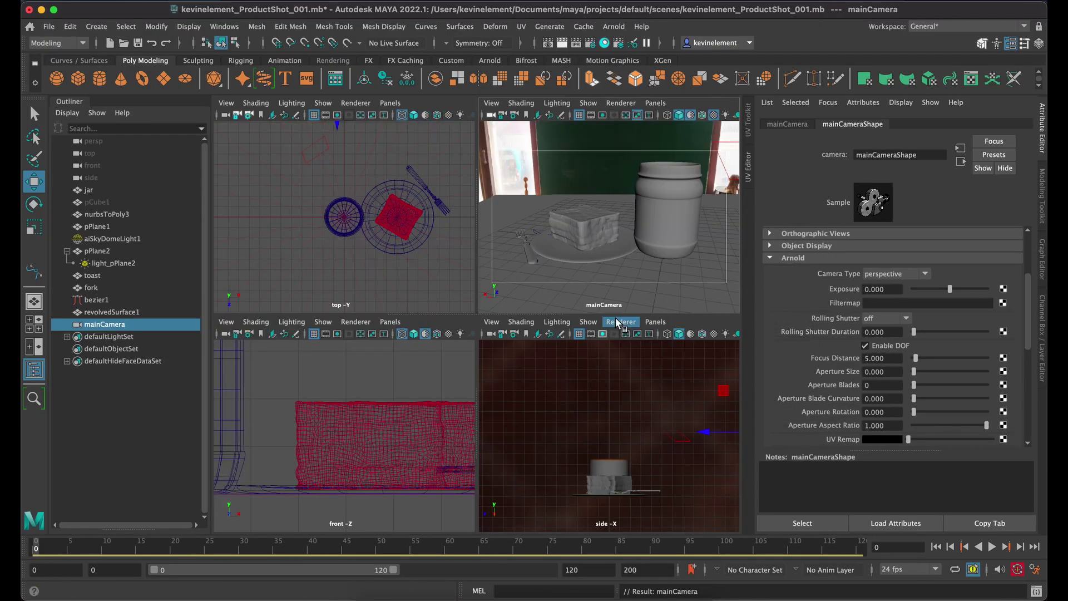
key("a")
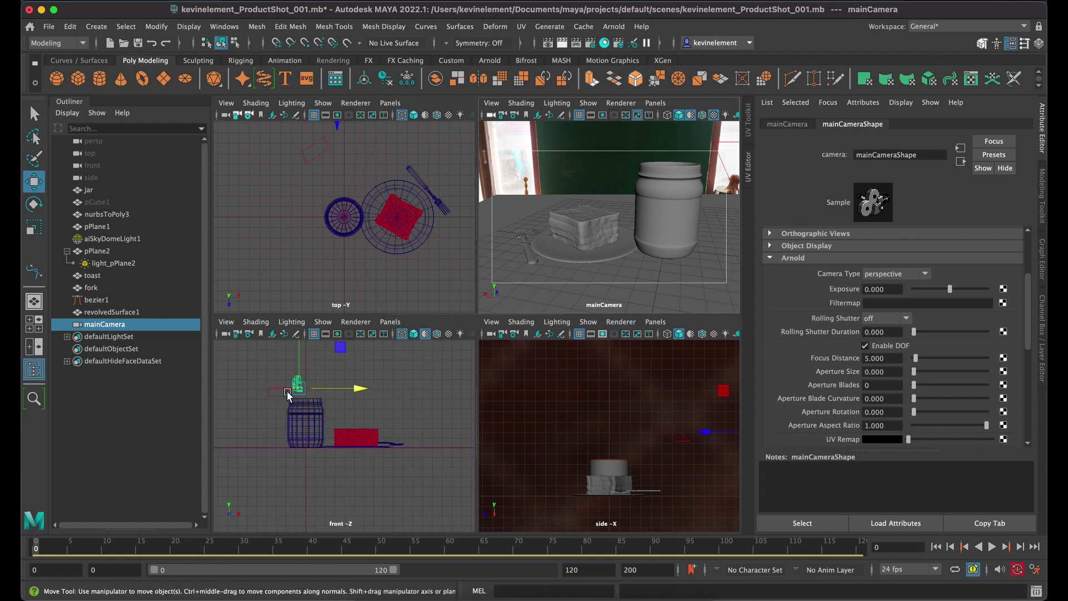
key("f")
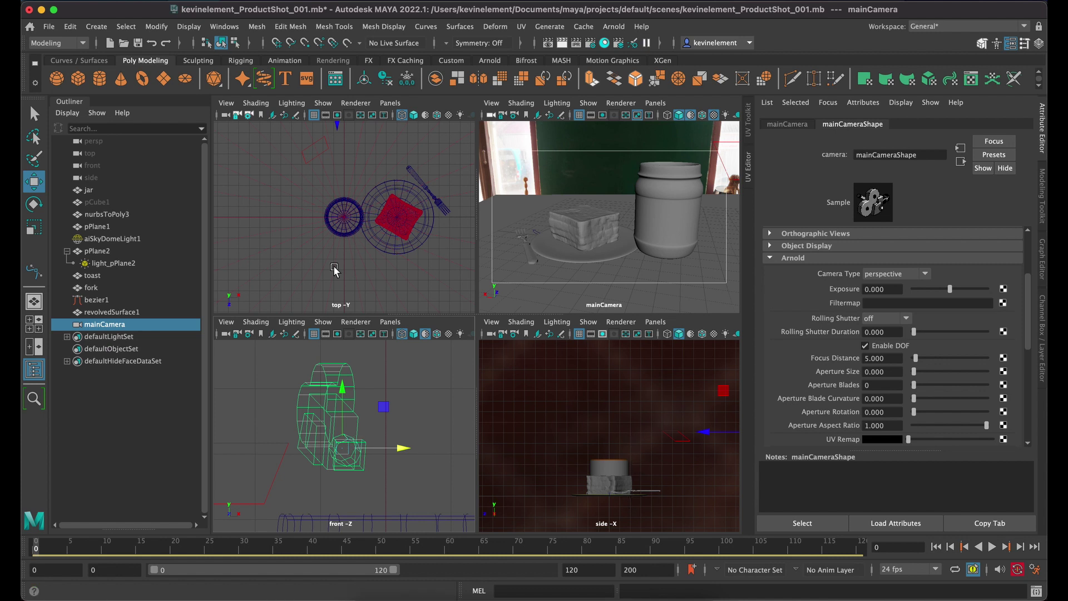
key("a")
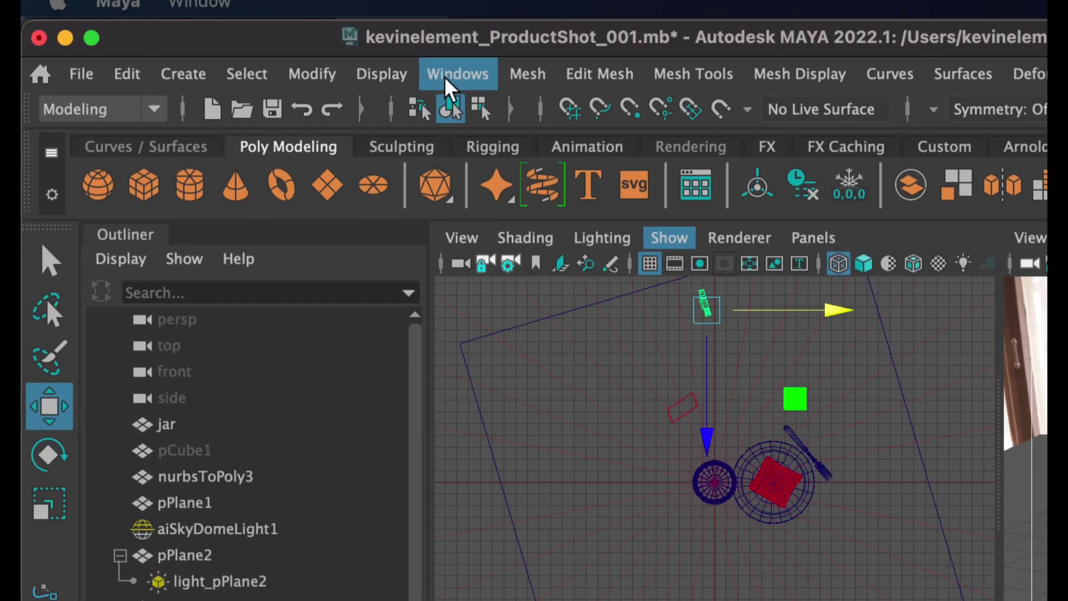
Step: Turn on the Poly Count and Object Details heads-up displays and maximize the mainCamera view
left_click(382, 74)
mouse_move(423, 177)
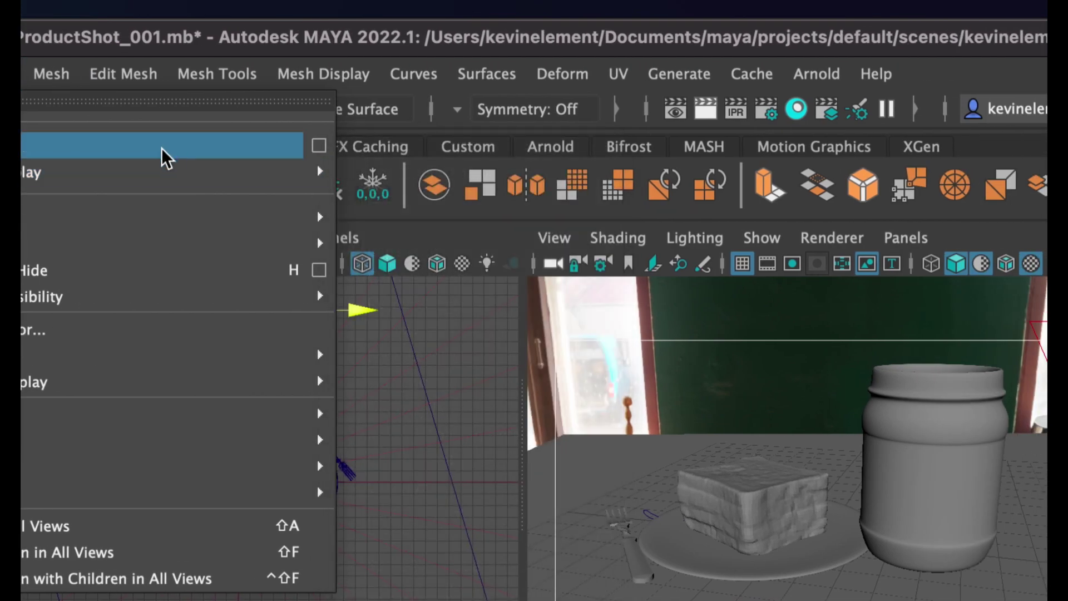
mouse_move(162, 174)
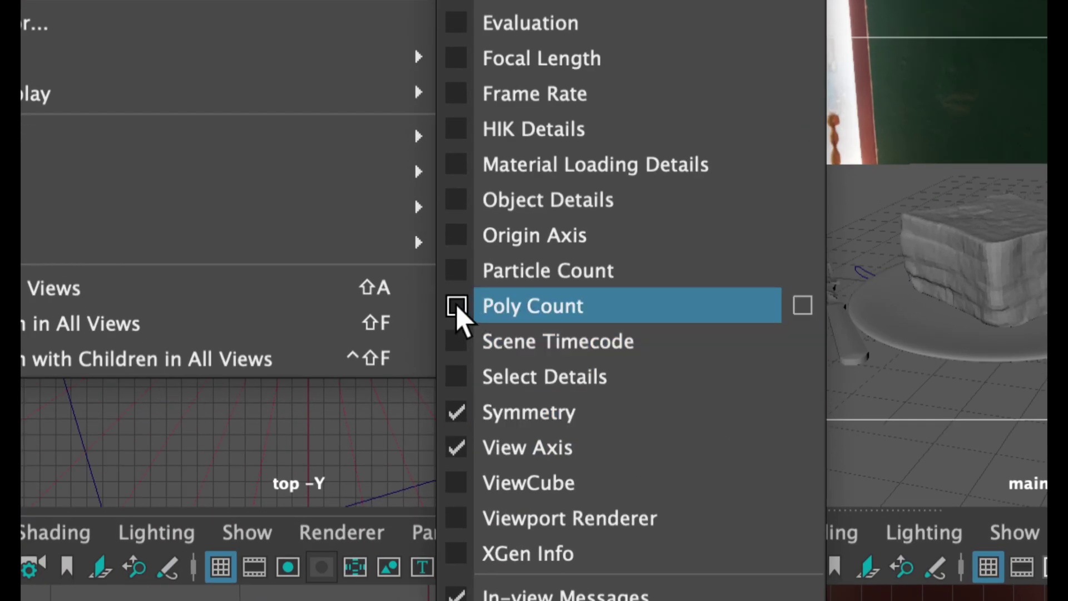
left_click(456, 306)
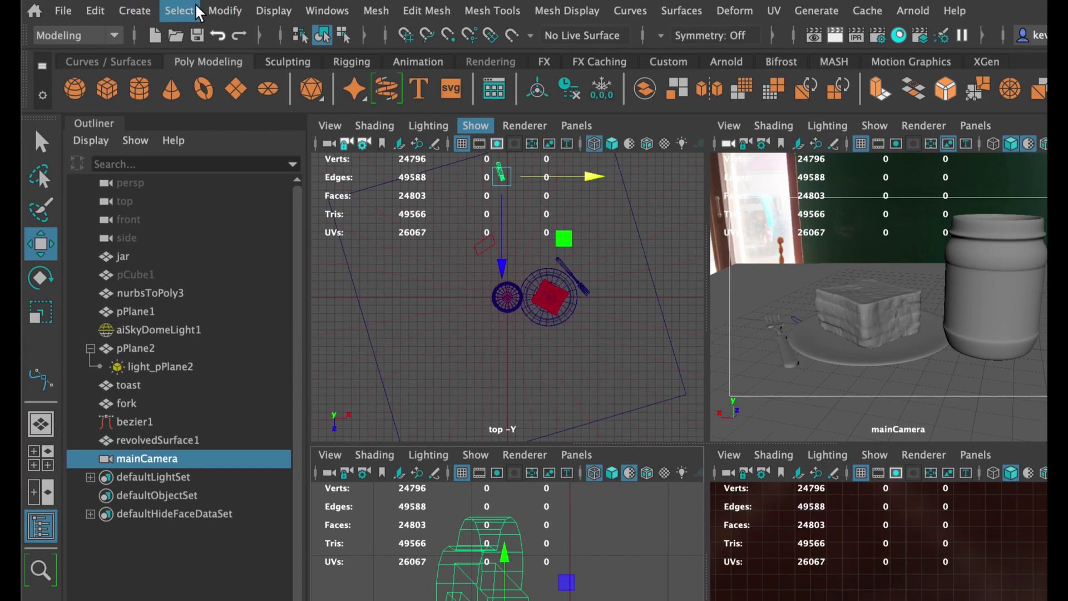
left_click(274, 11)
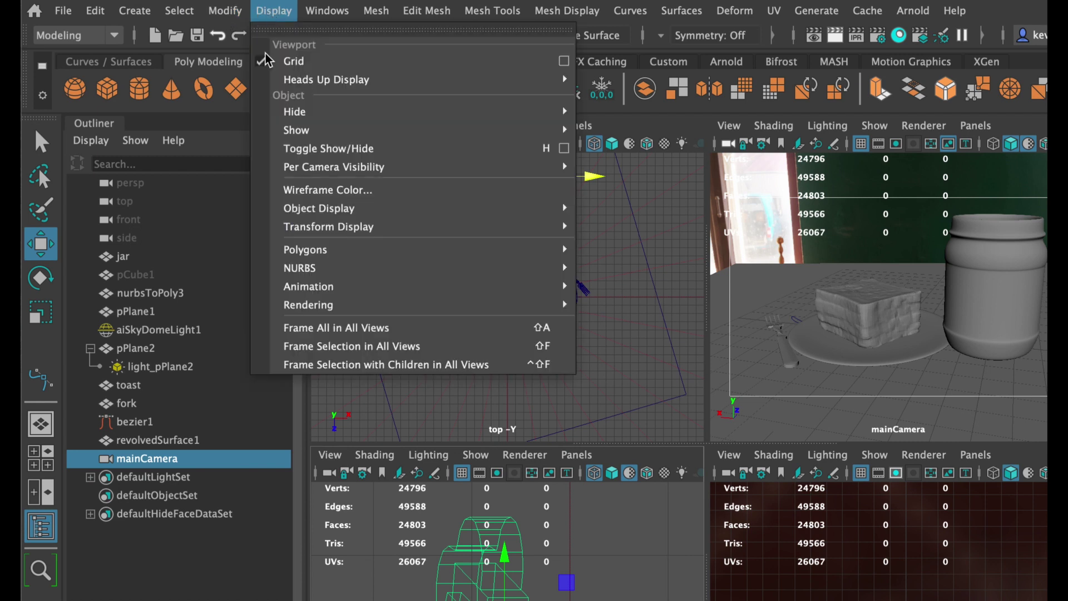
mouse_move(412, 81)
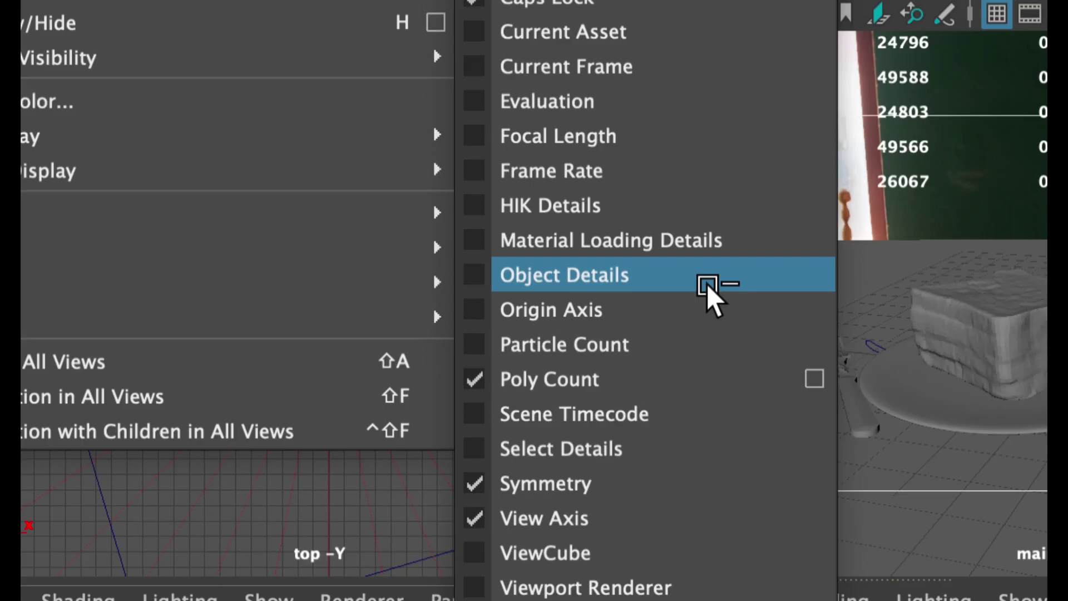
left_click(473, 270)
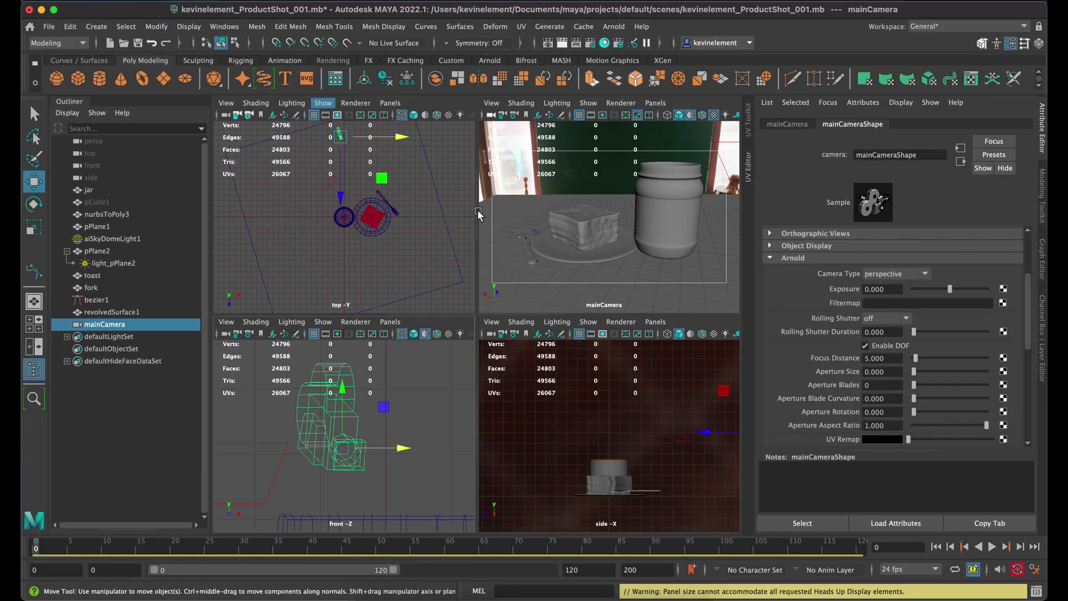
key("space")
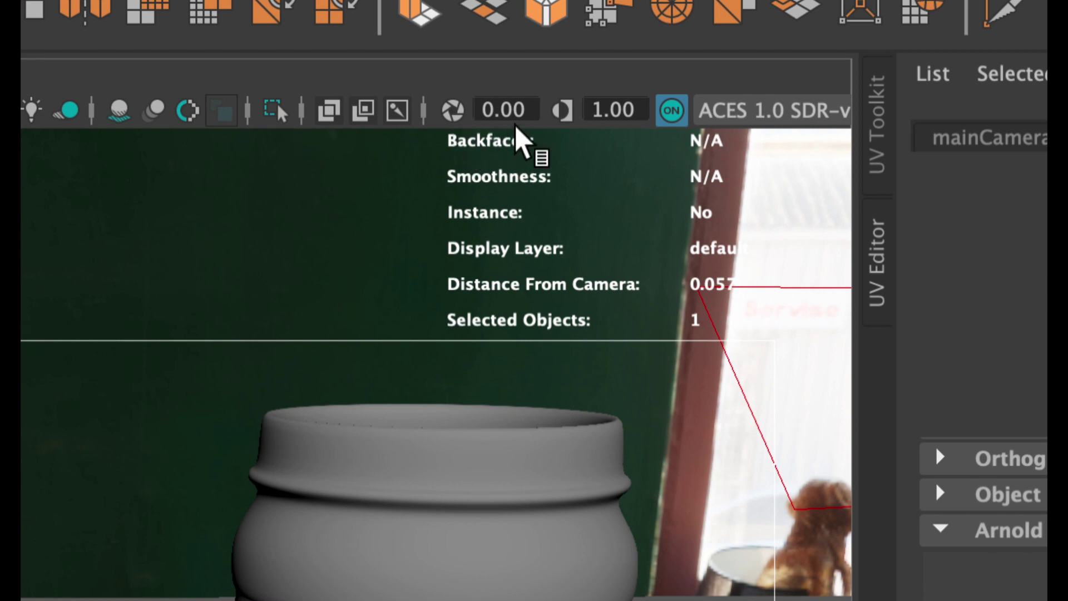
Step: Select the jar and the toast in turn to read each object's distance from the camera
right_click_drag(450, 509, 452, 590)
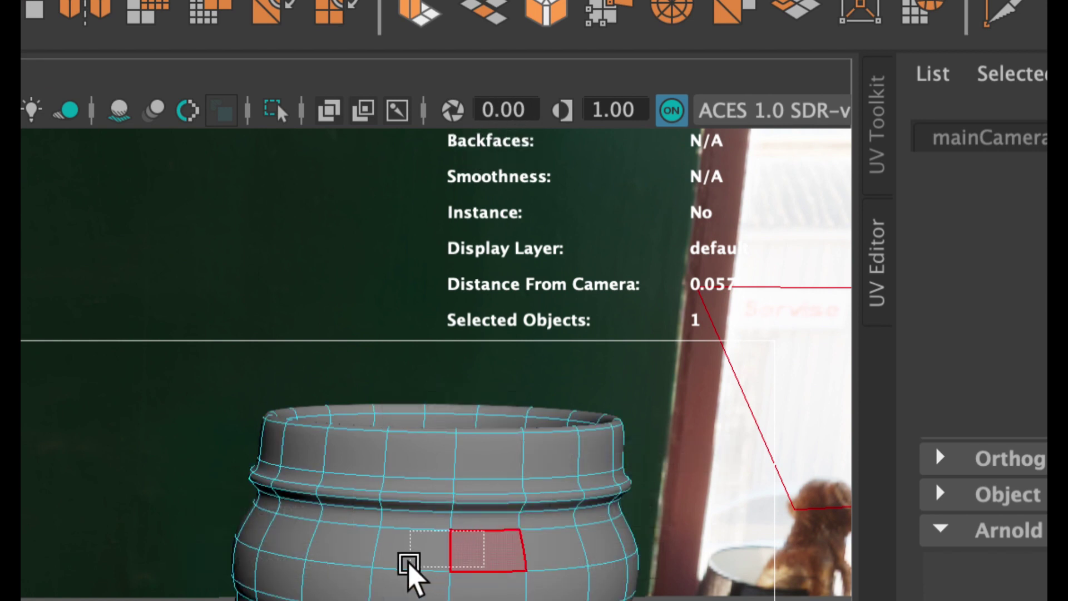
left_click(452, 549)
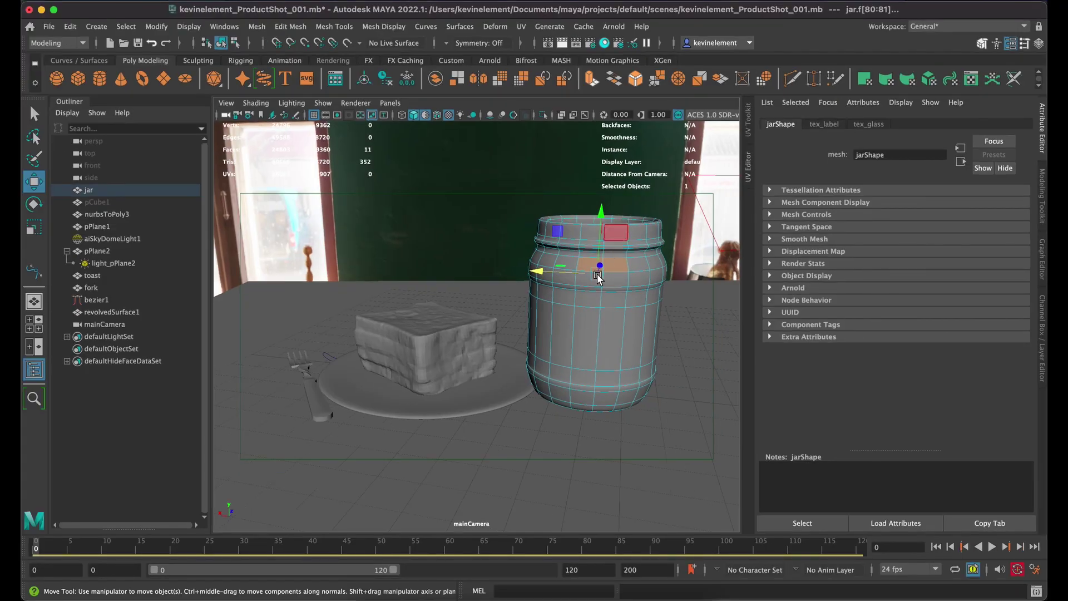
right_click_drag(598, 277, 637, 258)
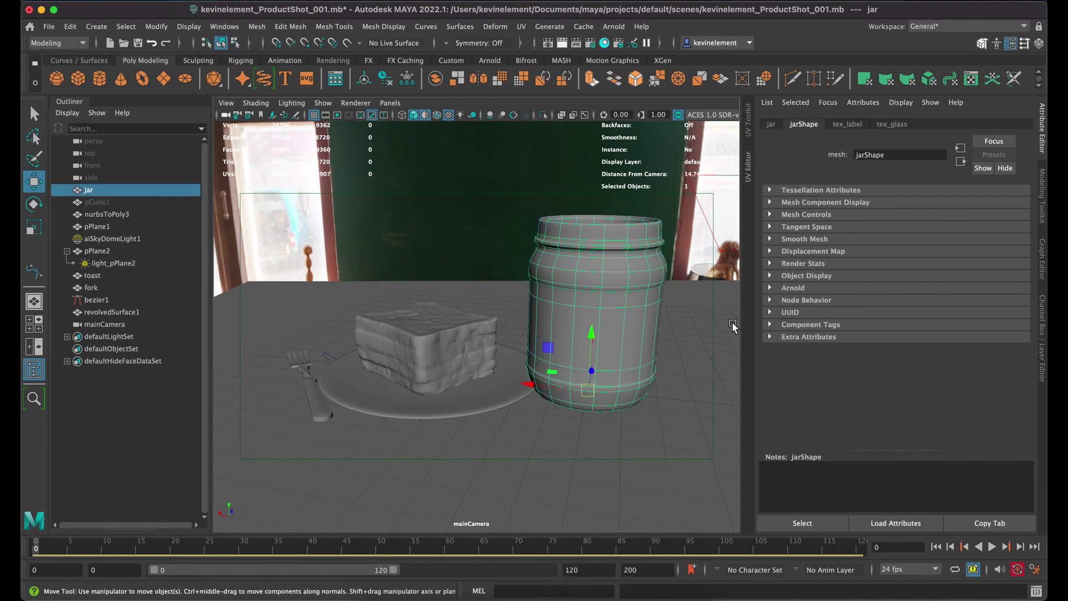
left_click(704, 287)
left_click(466, 354)
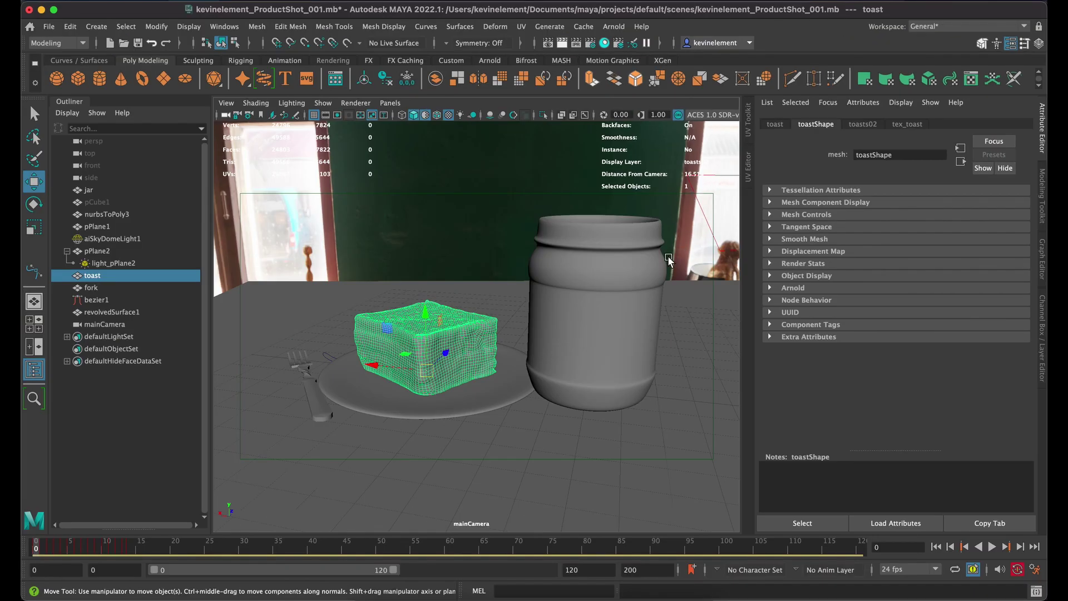
left_click(617, 279)
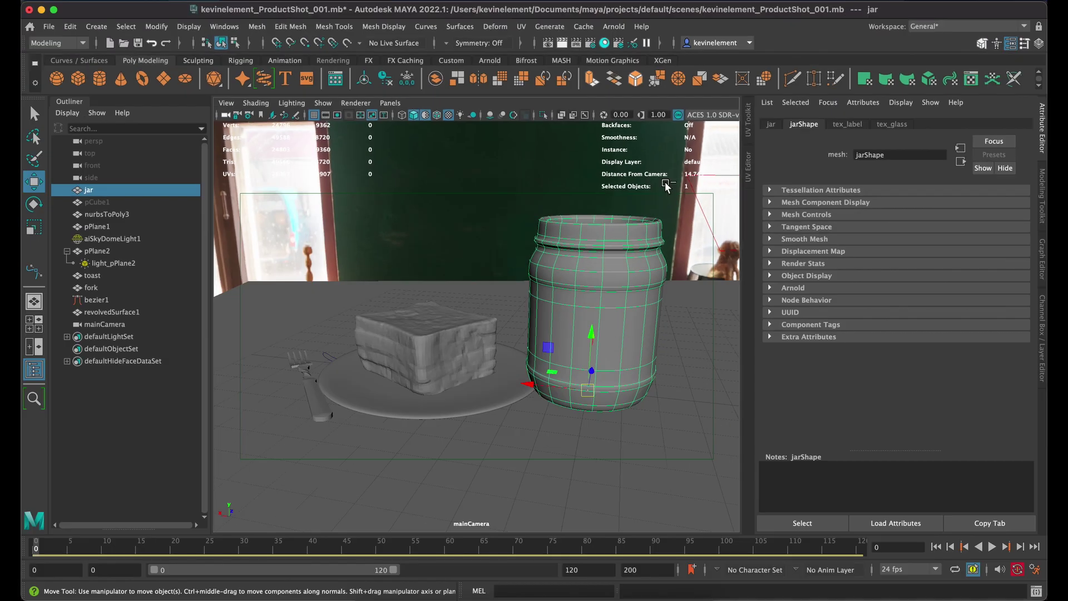
Step: Set mainCamera's Arnold focus distance to 15
left_click(91, 325)
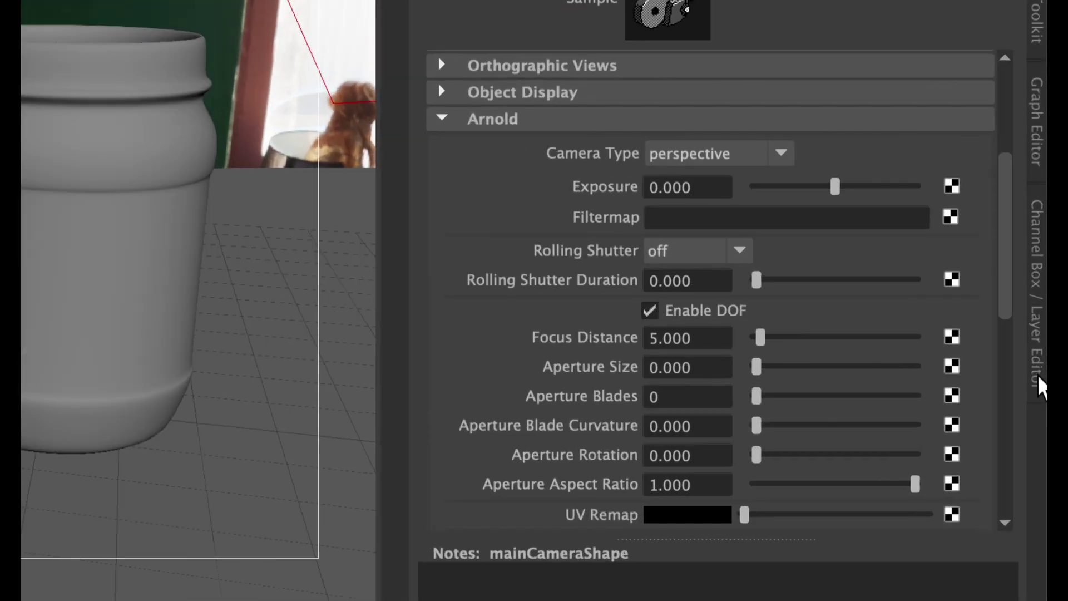
left_click(696, 338)
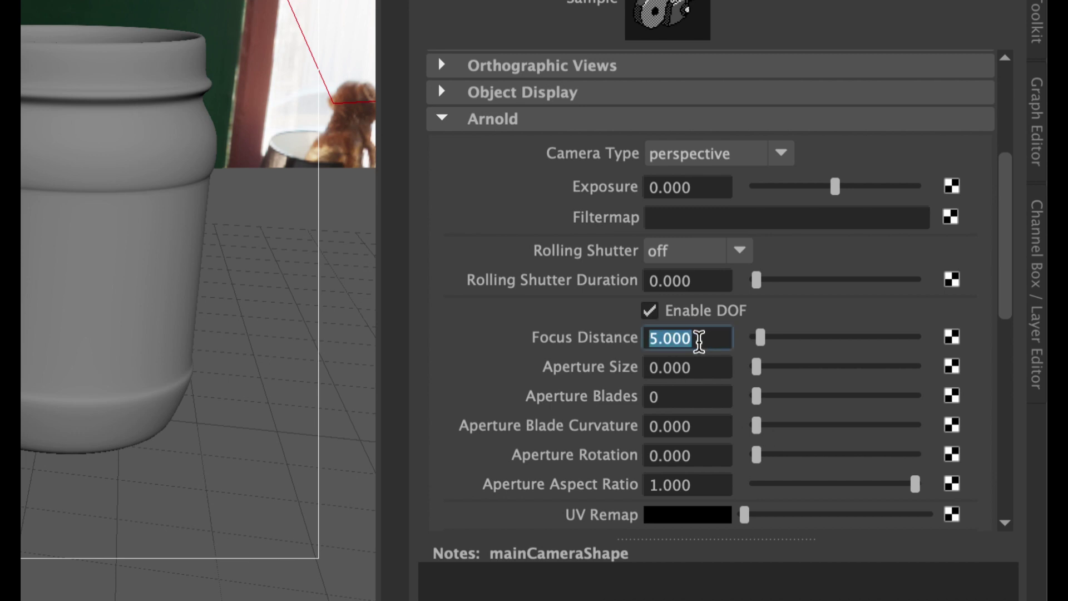
type("15")
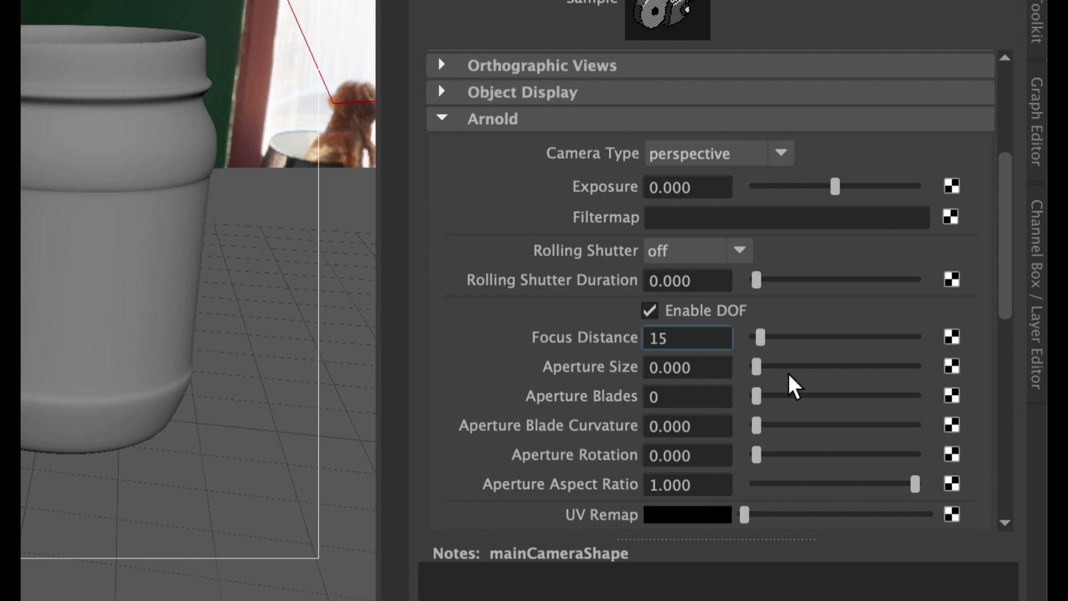
Step: Set mainCamera's Arnold aperture size to 0.05 and its aperture blades to 6
left_click(767, 366)
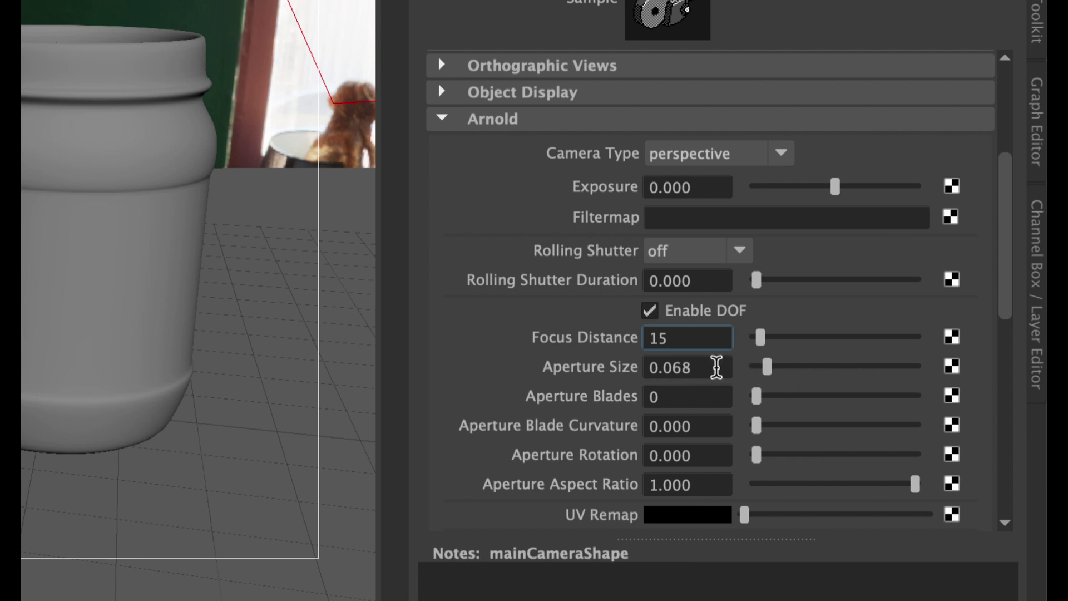
left_click_drag(678, 366, 714, 367)
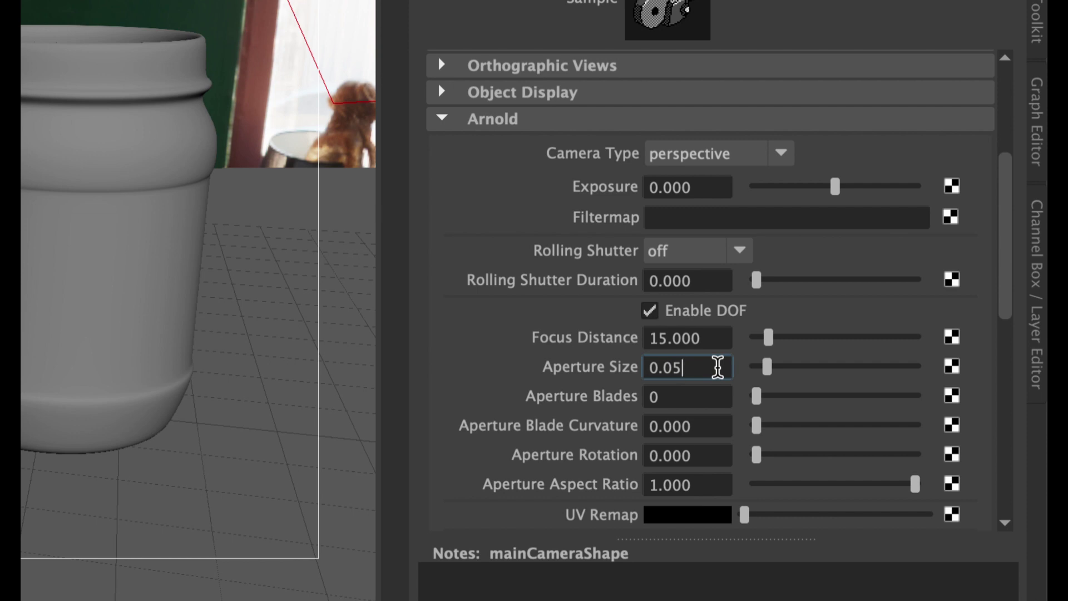
type("5")
left_click(716, 398)
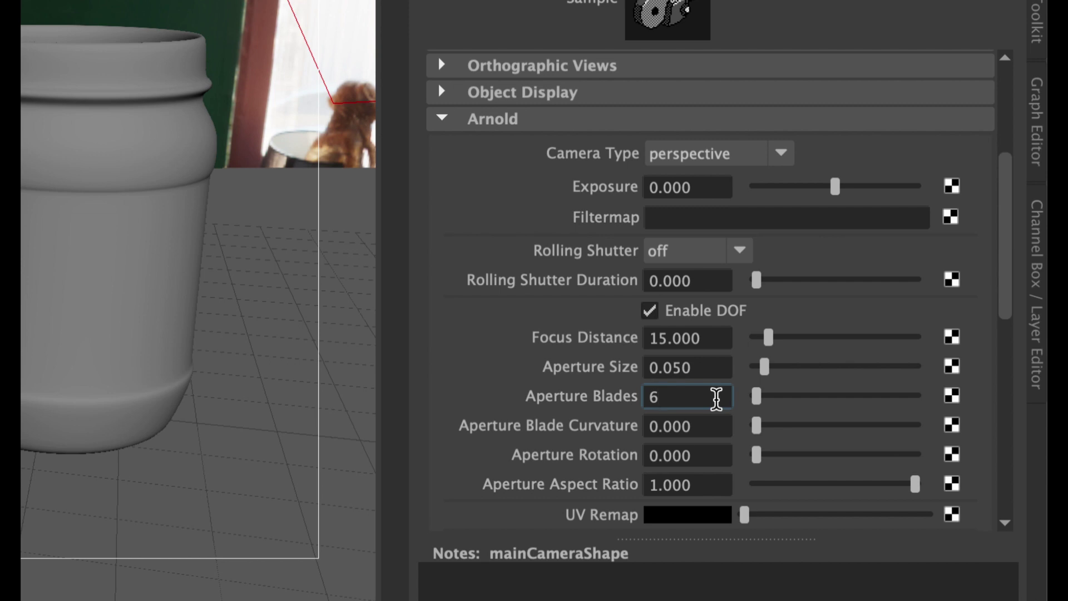
type("6")
key("Tab")
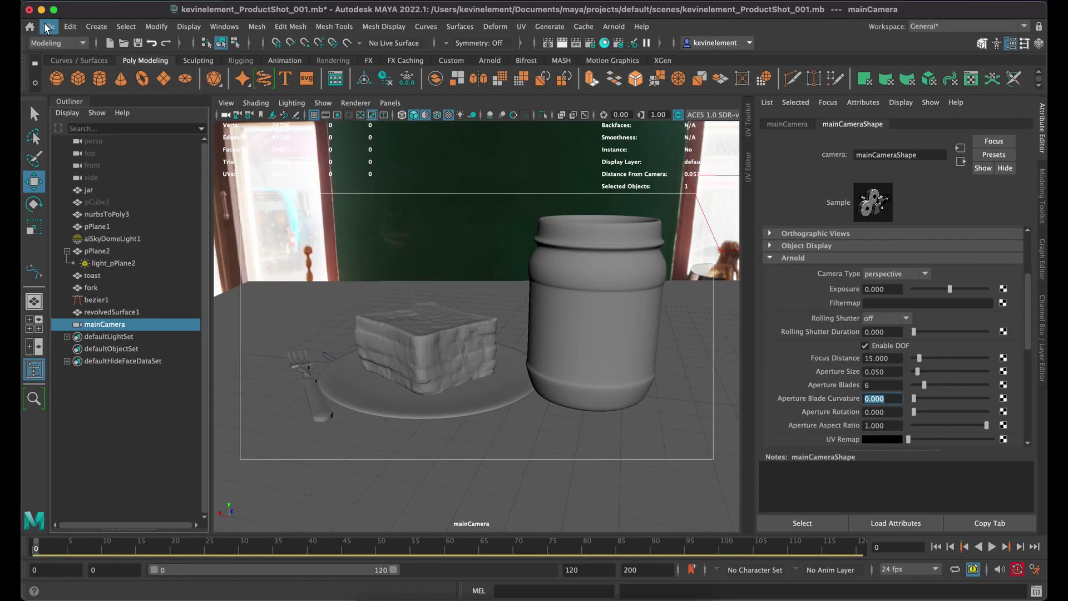
Step: Save the scene and start an Arnold test render of the camera view, closing Arnold RenderView
left_click(47, 27)
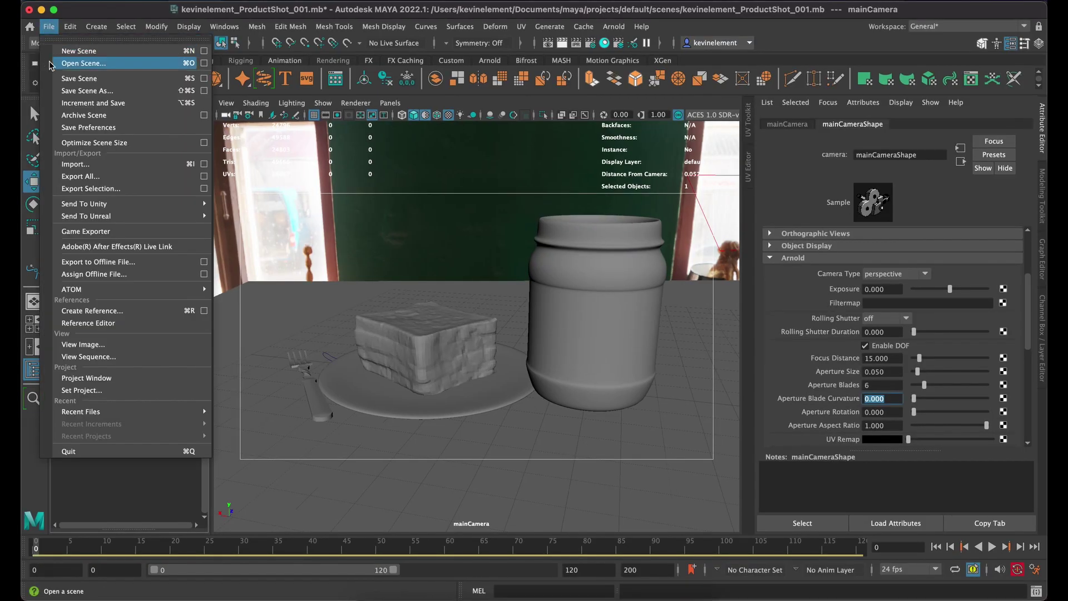
left_click(58, 77)
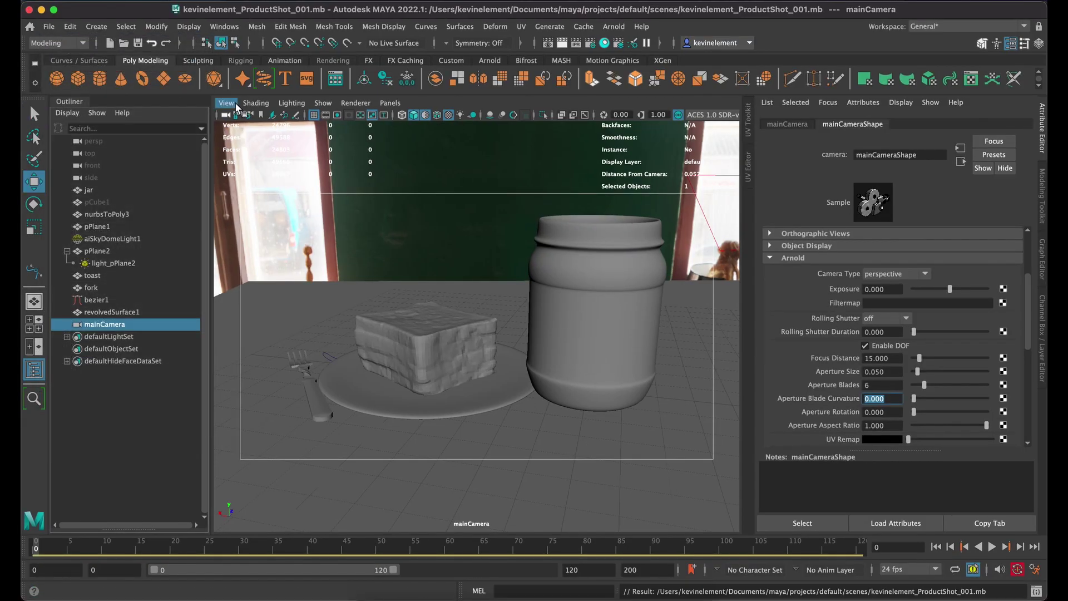
left_click(613, 27)
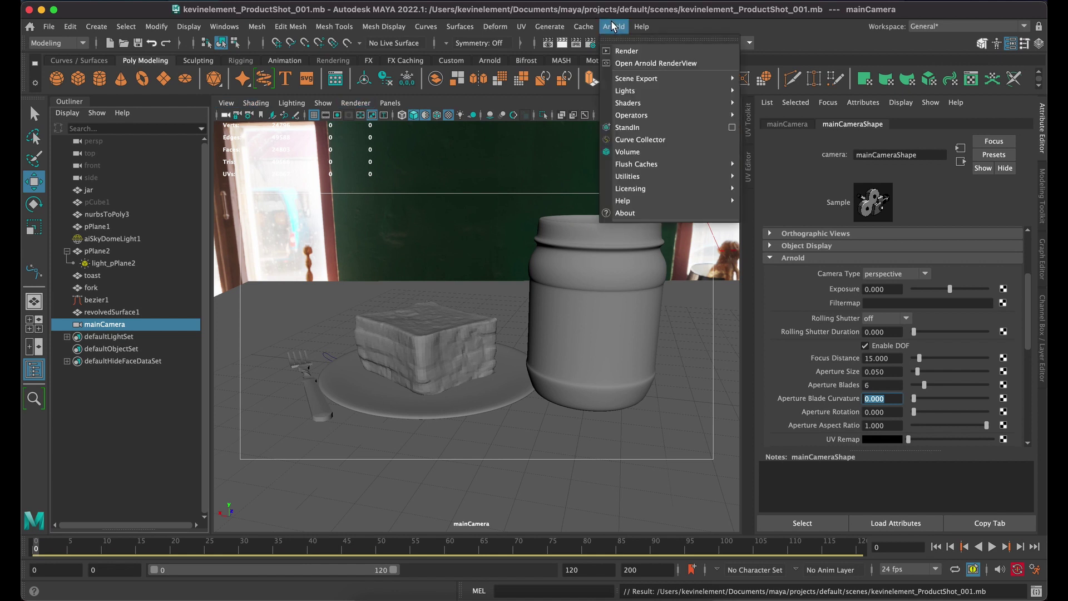
left_click(623, 50)
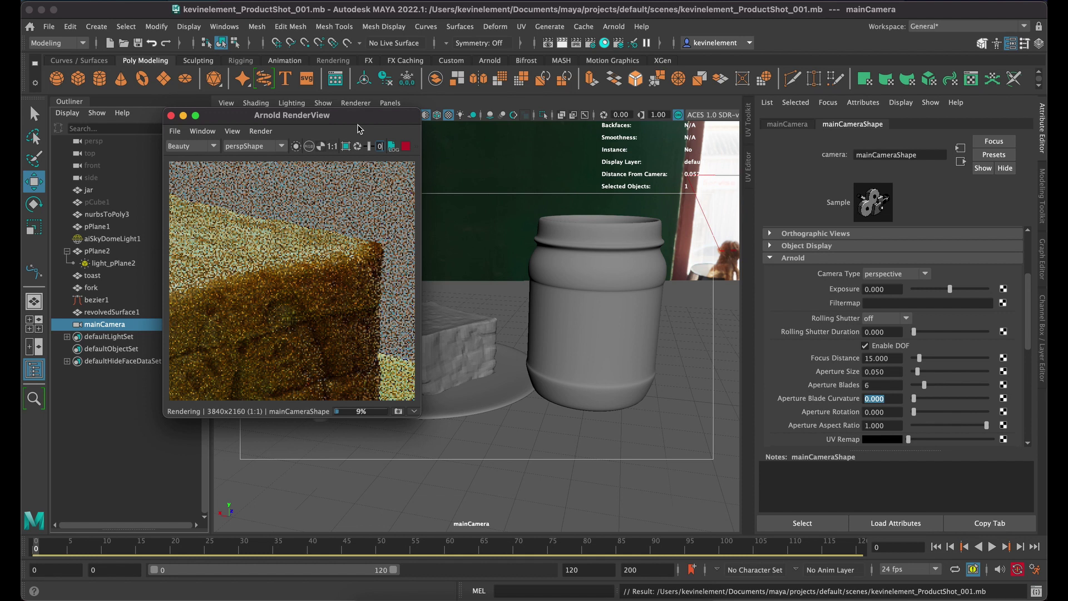
left_click(171, 116)
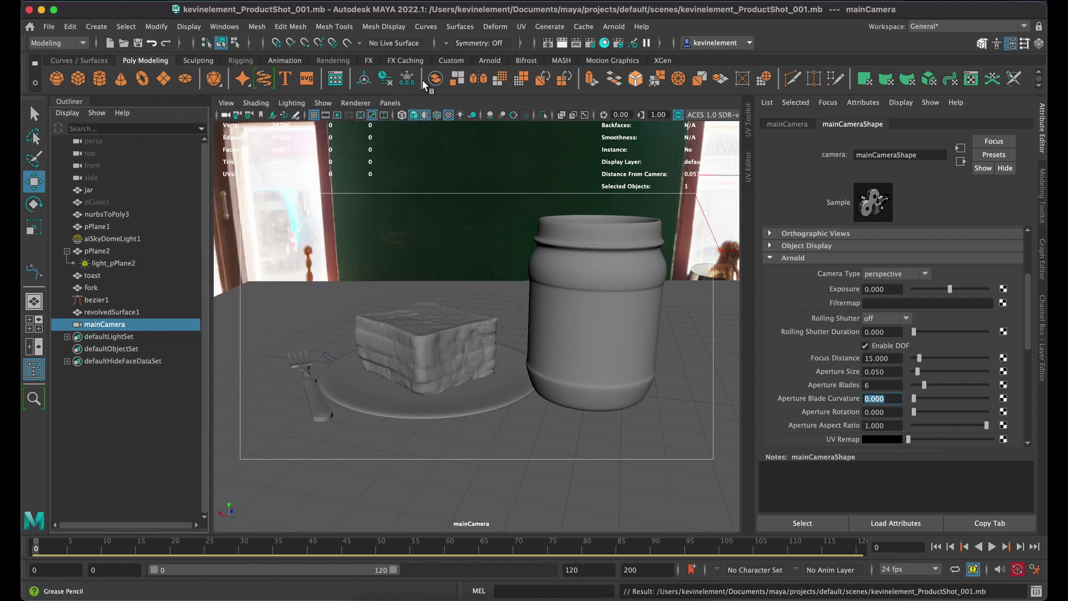
left_click(548, 44)
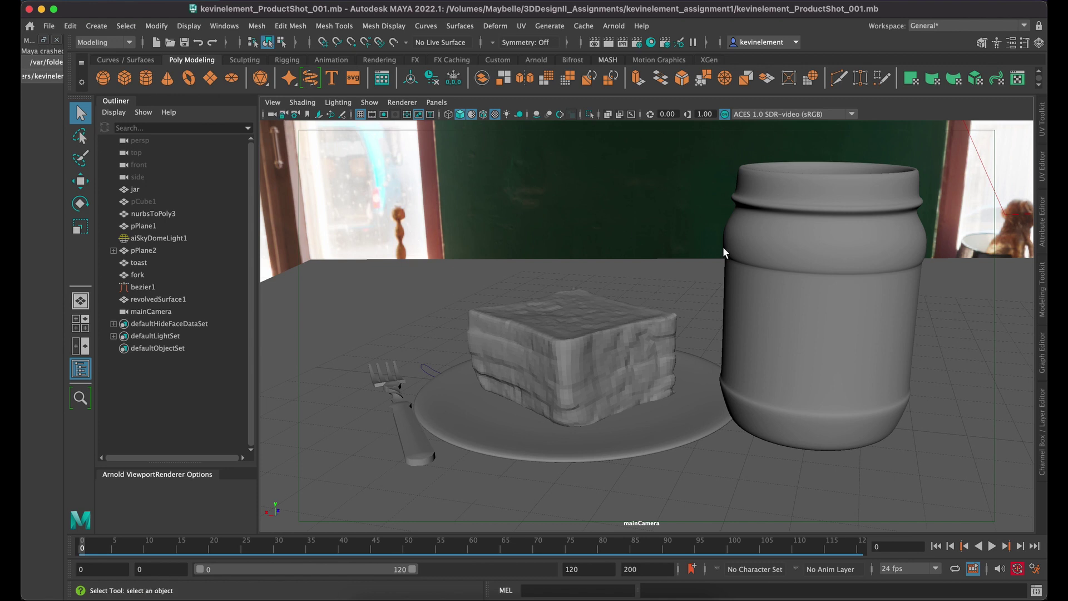
Step: Examine mainCamera's Arnold depth-of-field settings, including focus distance, aperture size and aperture blades
left_click(275, 103)
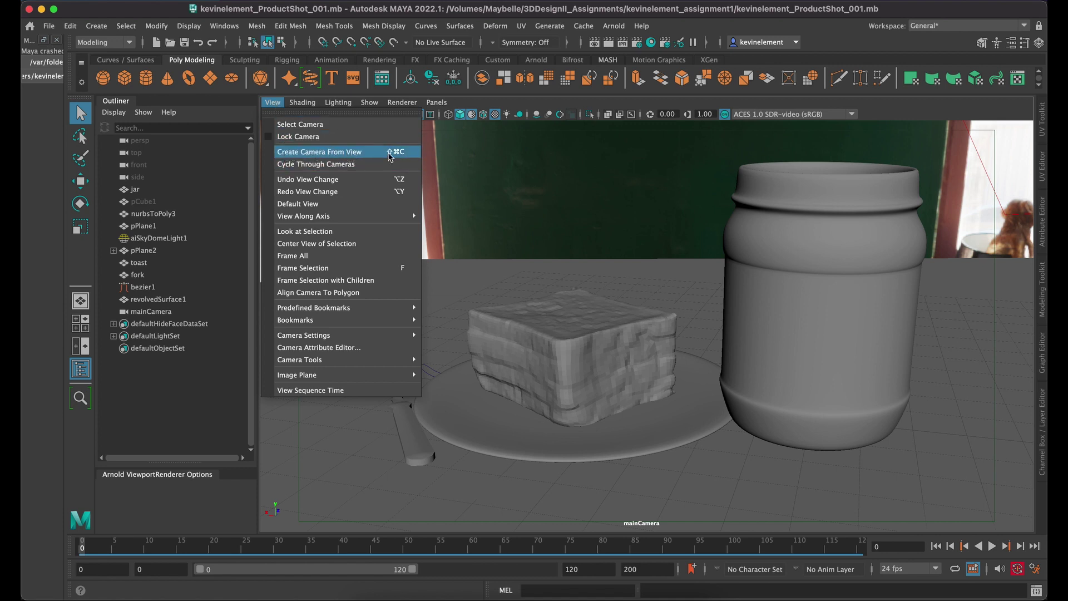
left_click(136, 313)
left_click(136, 314)
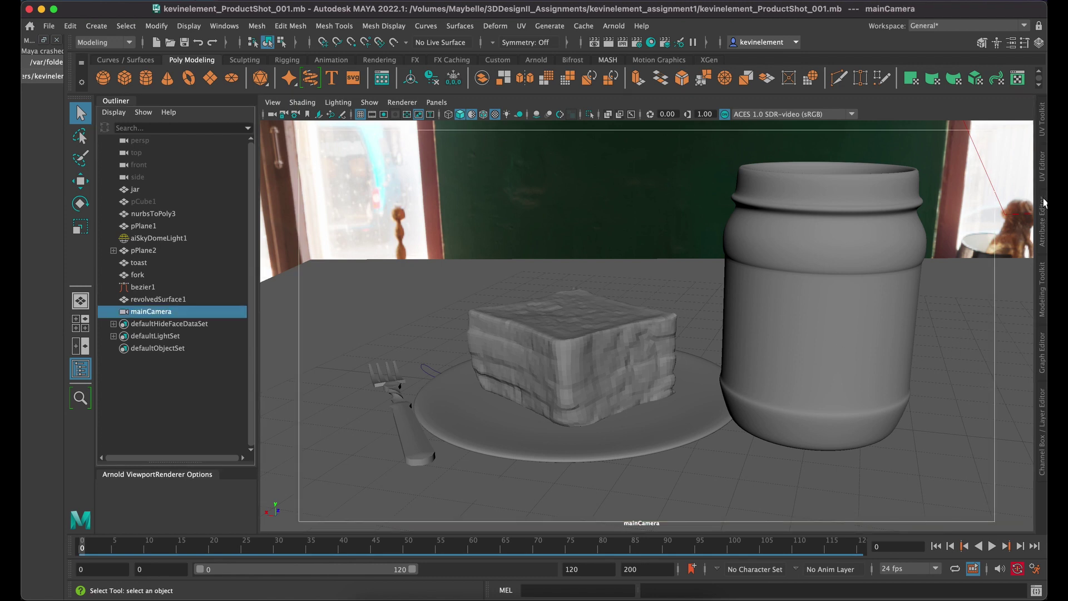
left_click(1043, 216)
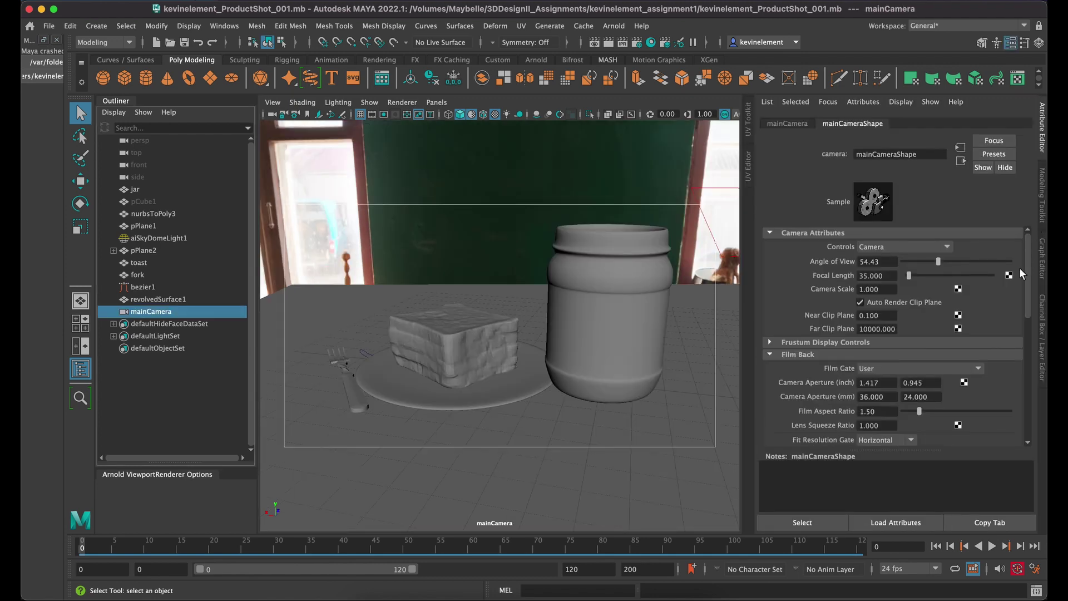
scroll(1005, 314, "down", 8)
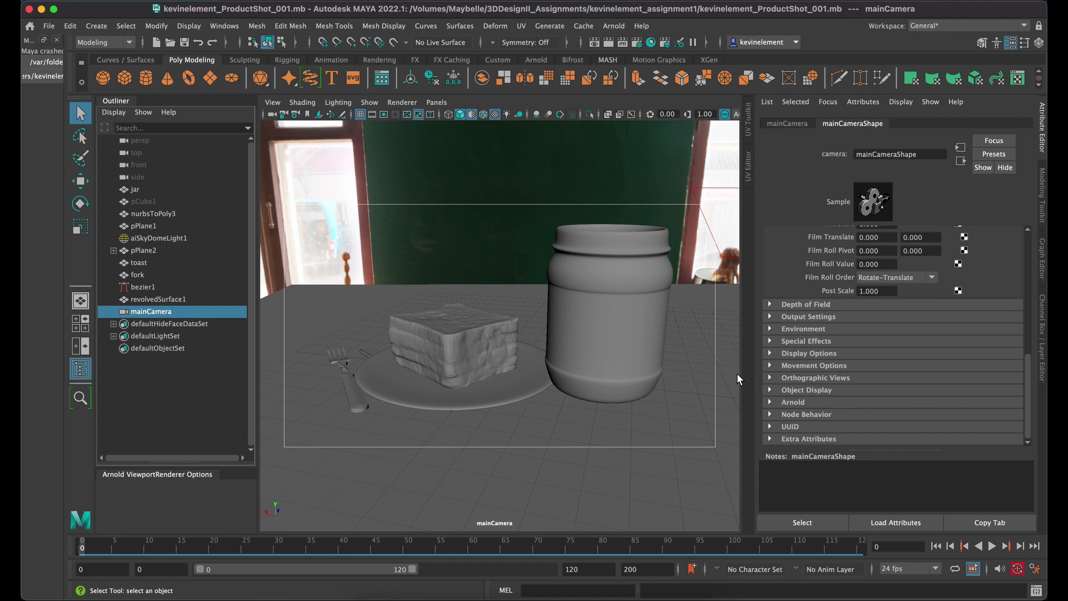
left_click(770, 402)
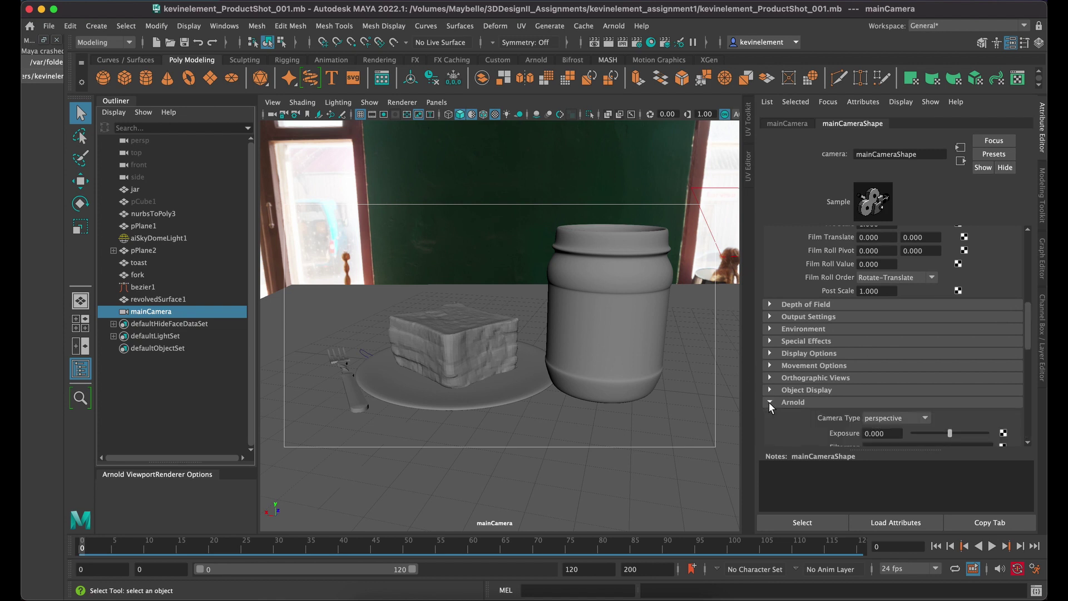
scroll(974, 370, "down", 10)
scroll(970, 373, "down", 5)
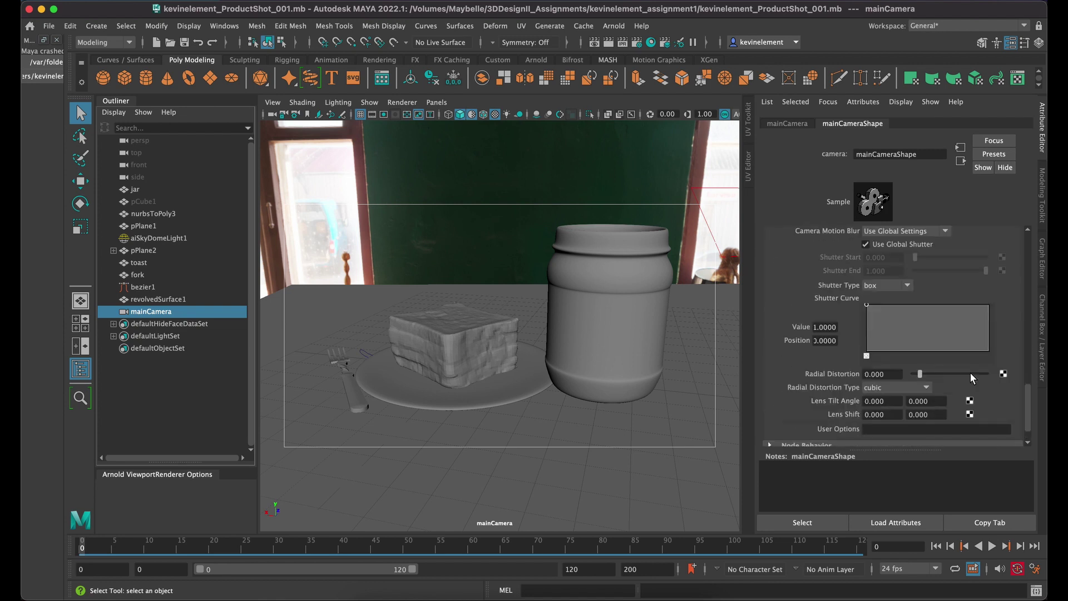
scroll(999, 271, "up", 5)
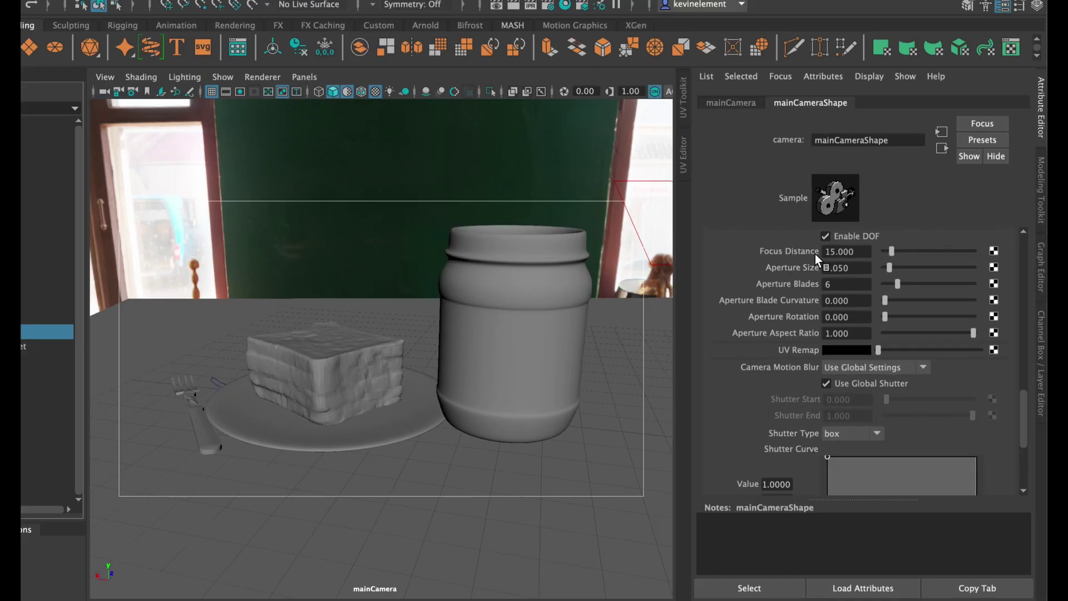
Step: Turn on the Object Details heads-up display with the jar selected to read its distance from the camera
left_click(481, 292)
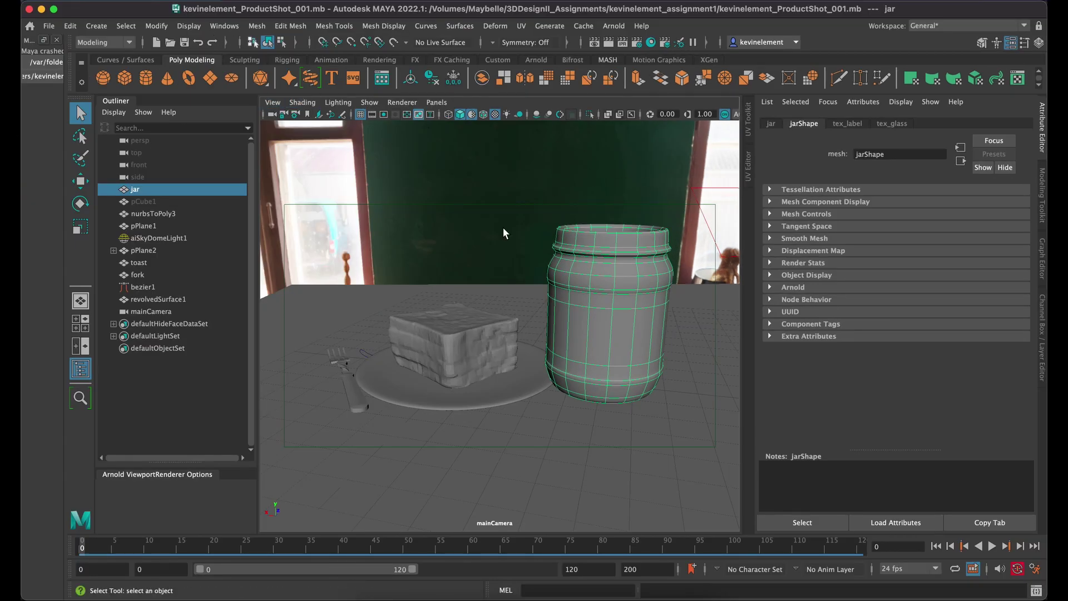
left_click(156, 29)
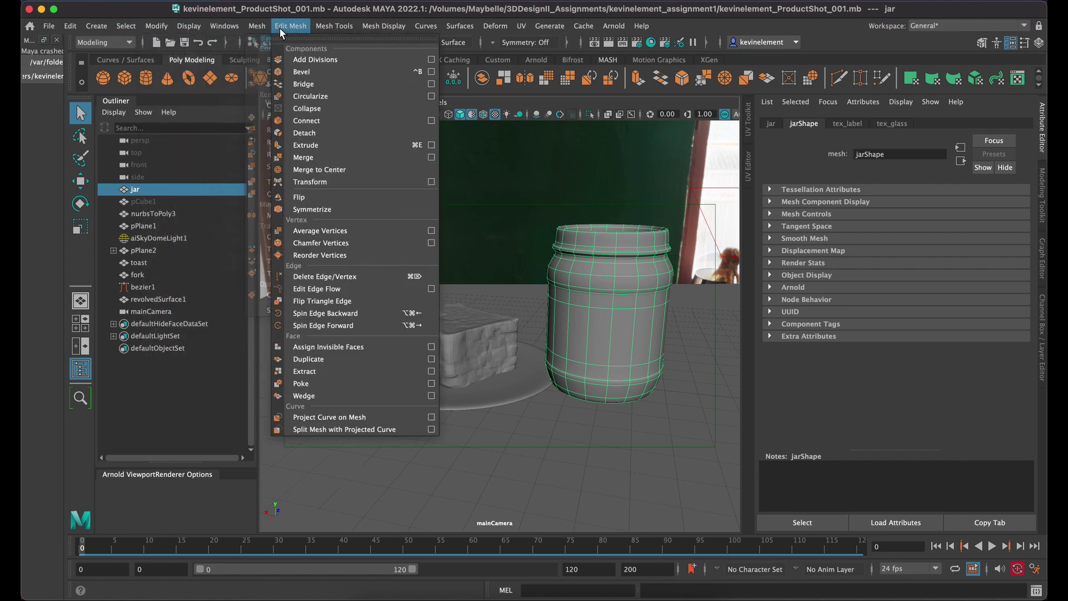
mouse_move(210, 72)
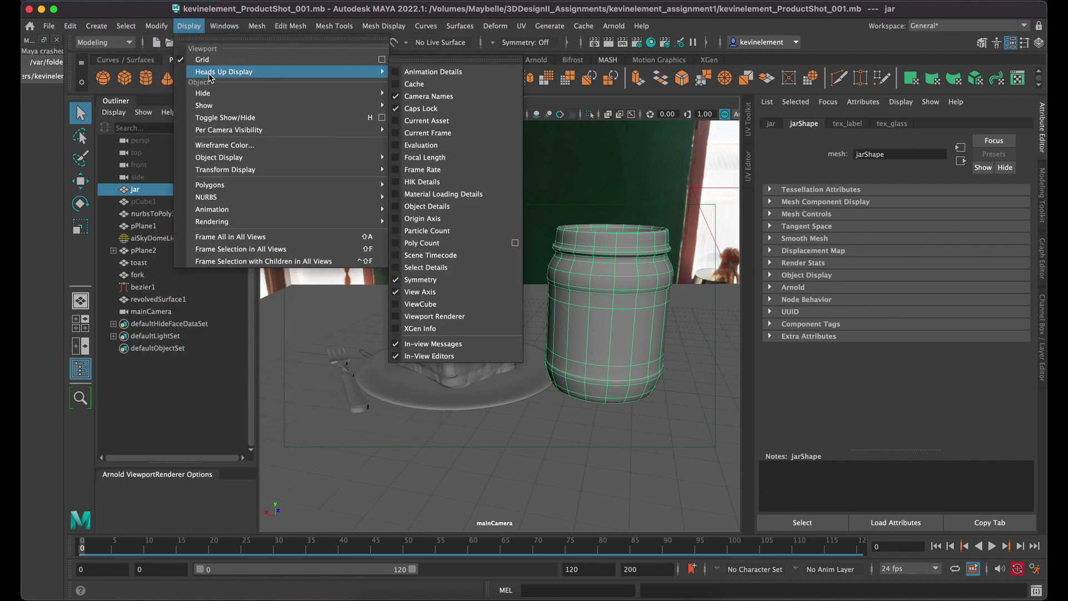
left_click(396, 211)
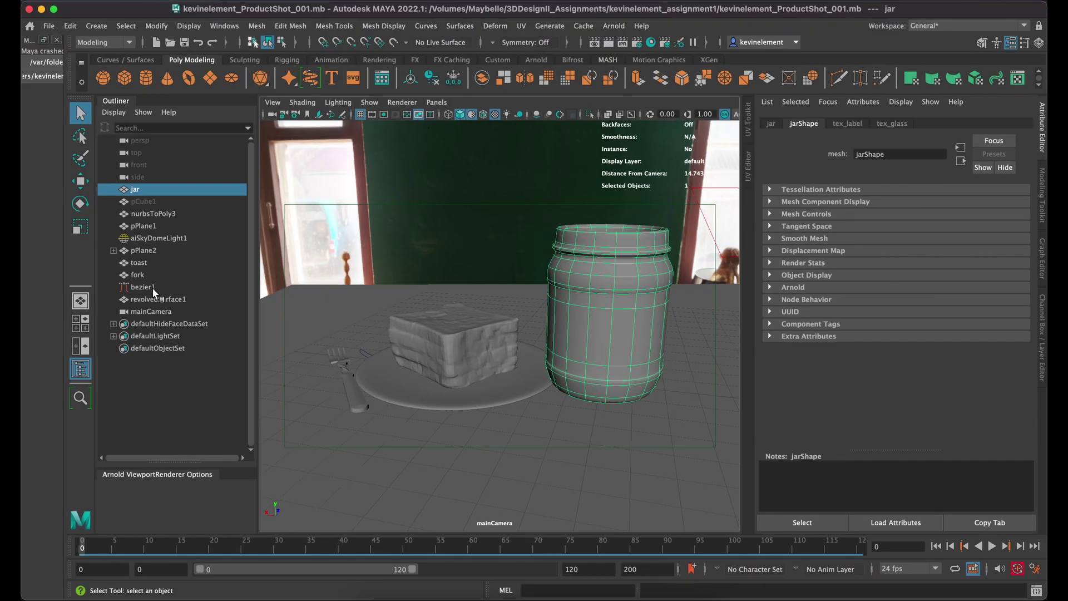
Step: Raise mainCamera's Arnold aperture size to about 0.102
left_click(142, 311)
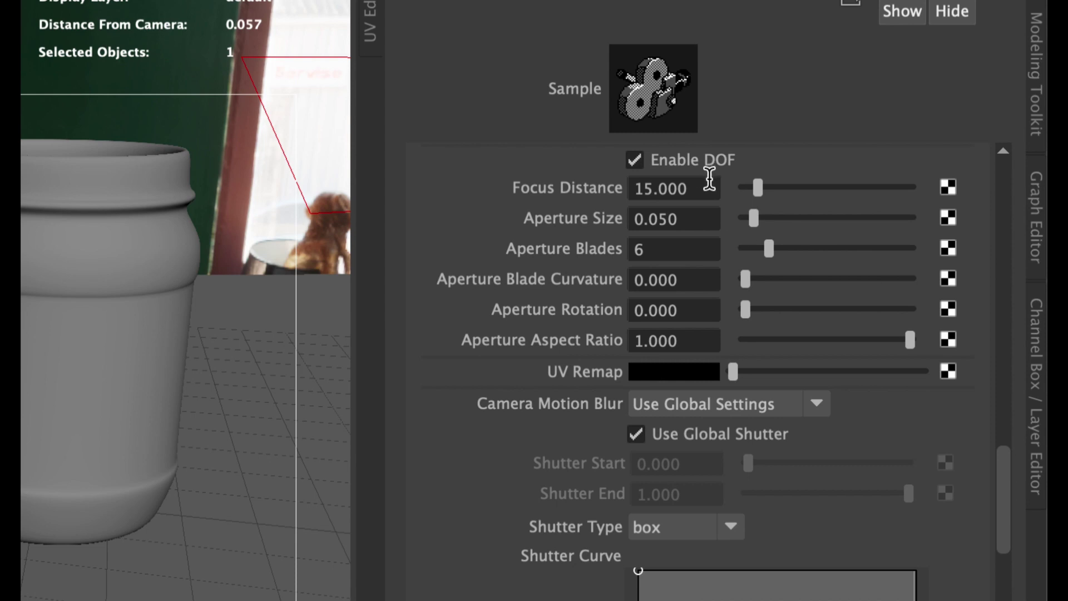
left_click_drag(897, 242, 824, 242)
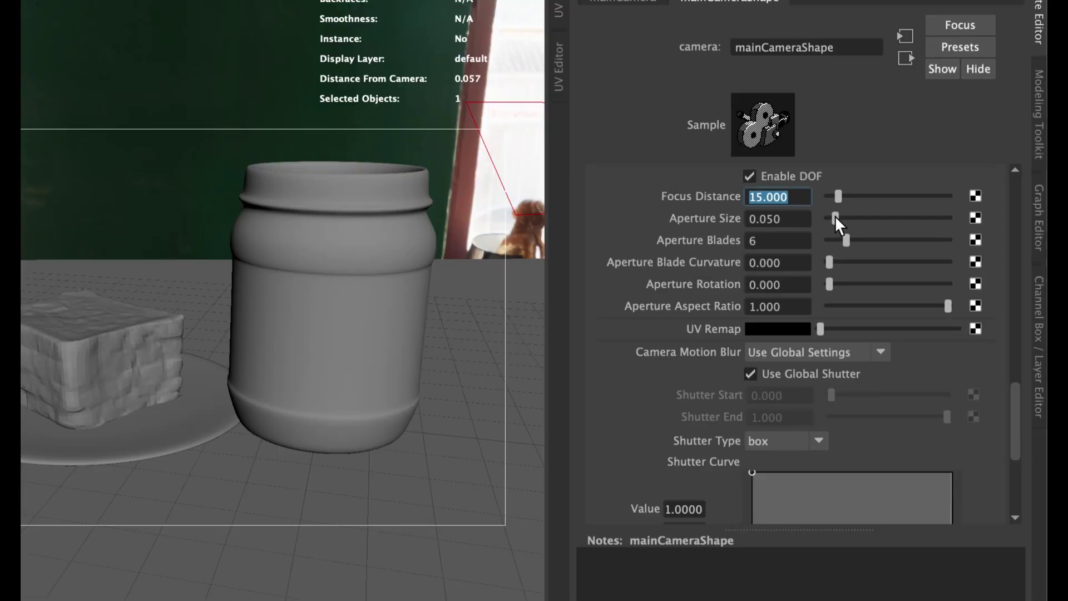
left_click_drag(834, 215, 840, 215)
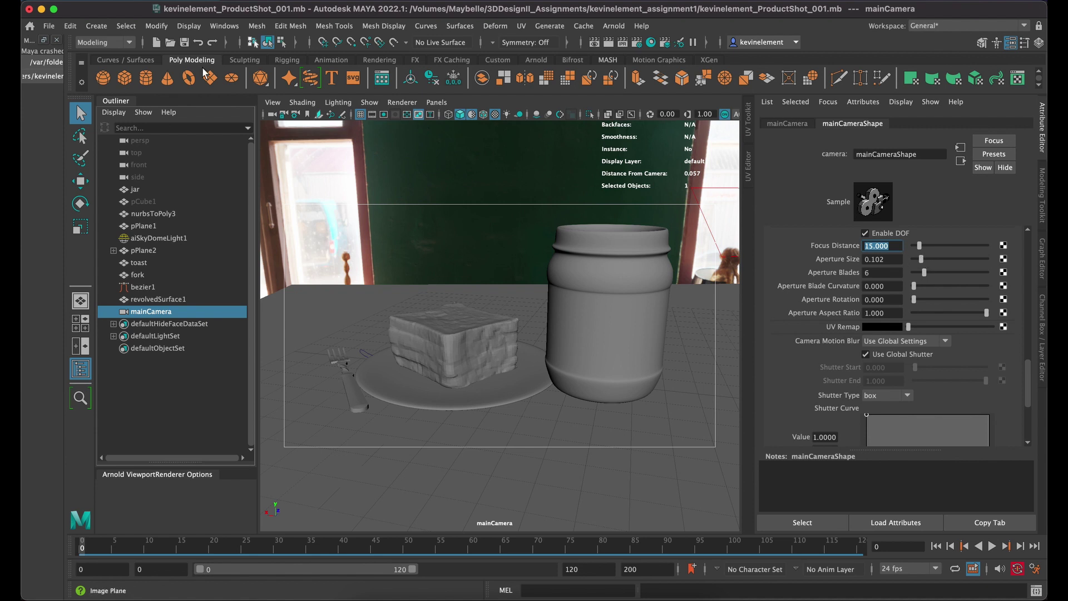
Step: Save the scene and start an Arnold render of the mainCamera view
left_click(49, 25)
left_click(75, 78)
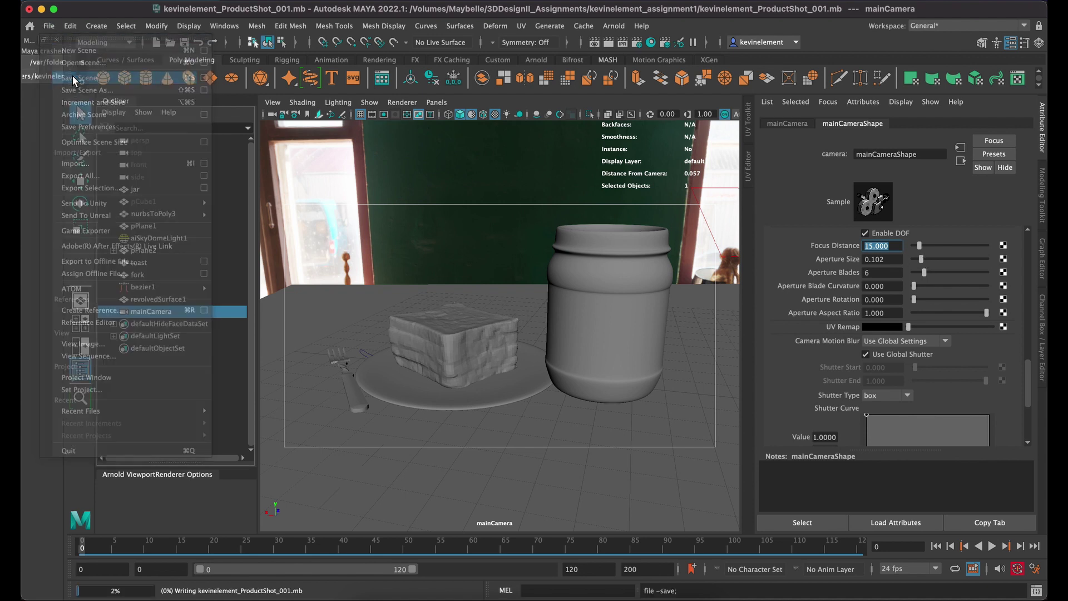
left_click(612, 26)
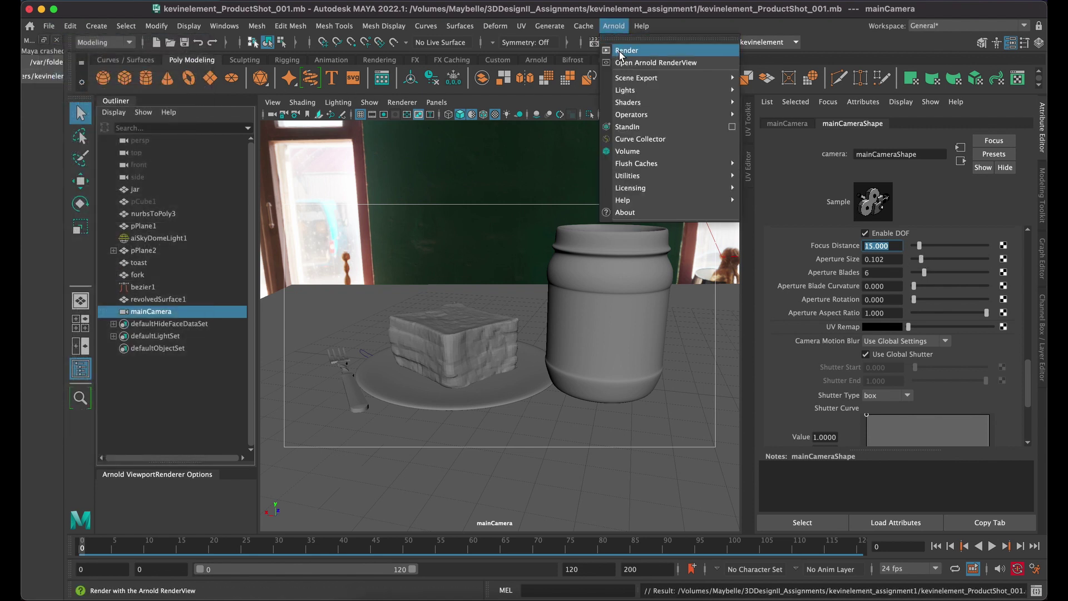
left_click(621, 52)
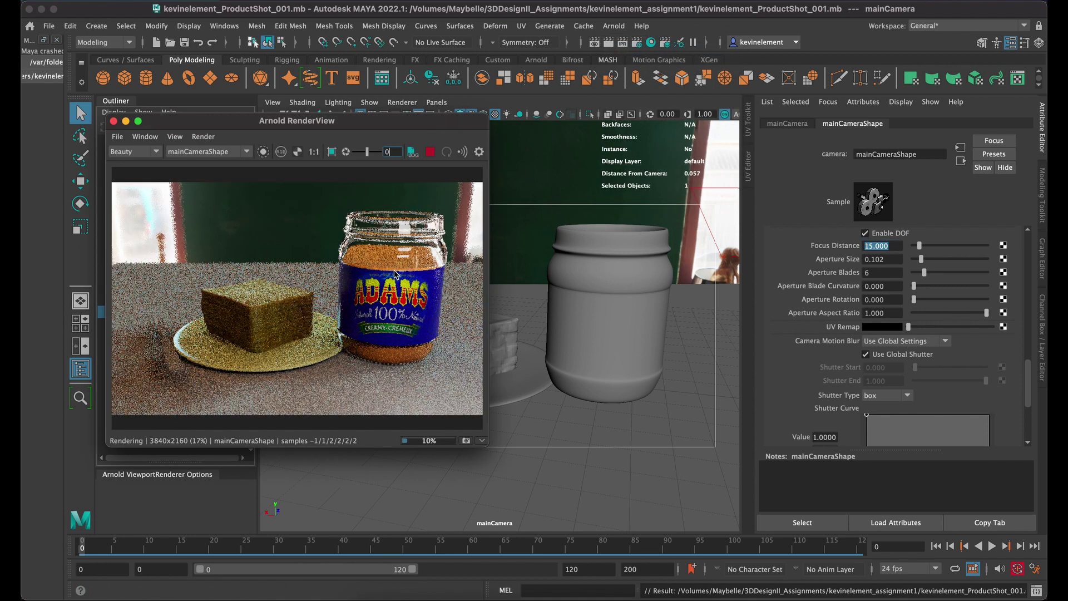
Step: Raise mainCamera's aperture size to about 0.559 during the render and close Arnold RenderView
left_click(953, 259)
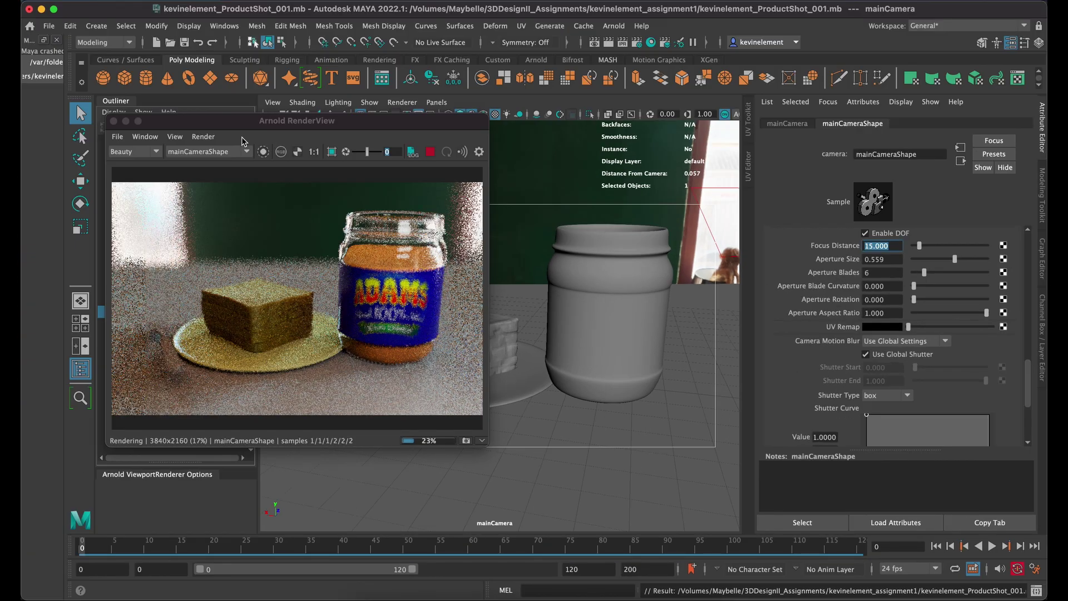
left_click(113, 121)
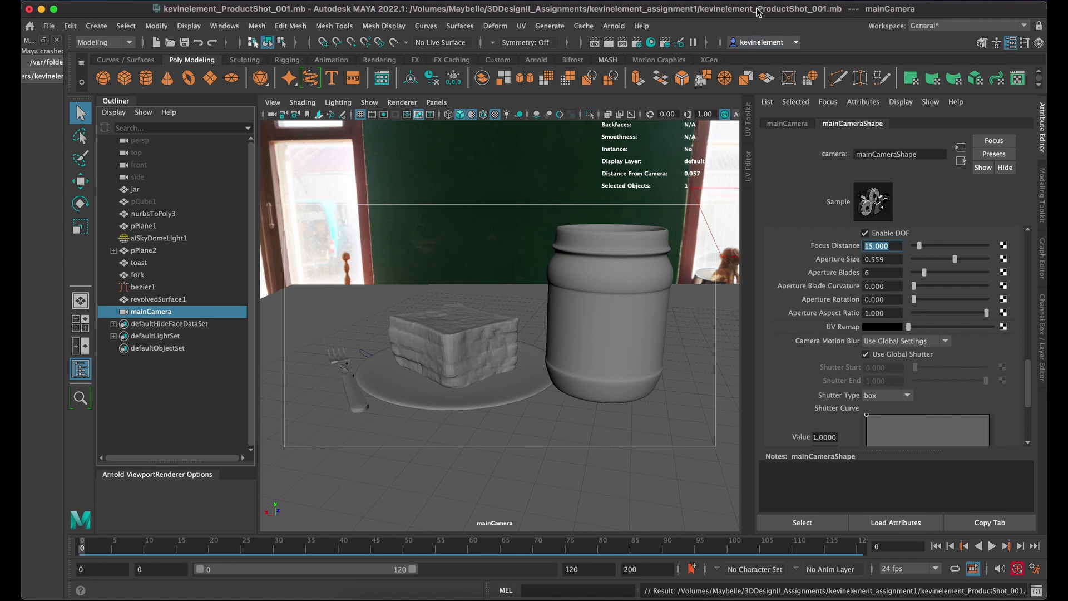
Step: Create a polygon sphere in the top view as a helper for measuring camera distance
left_click(515, 285)
key("space")
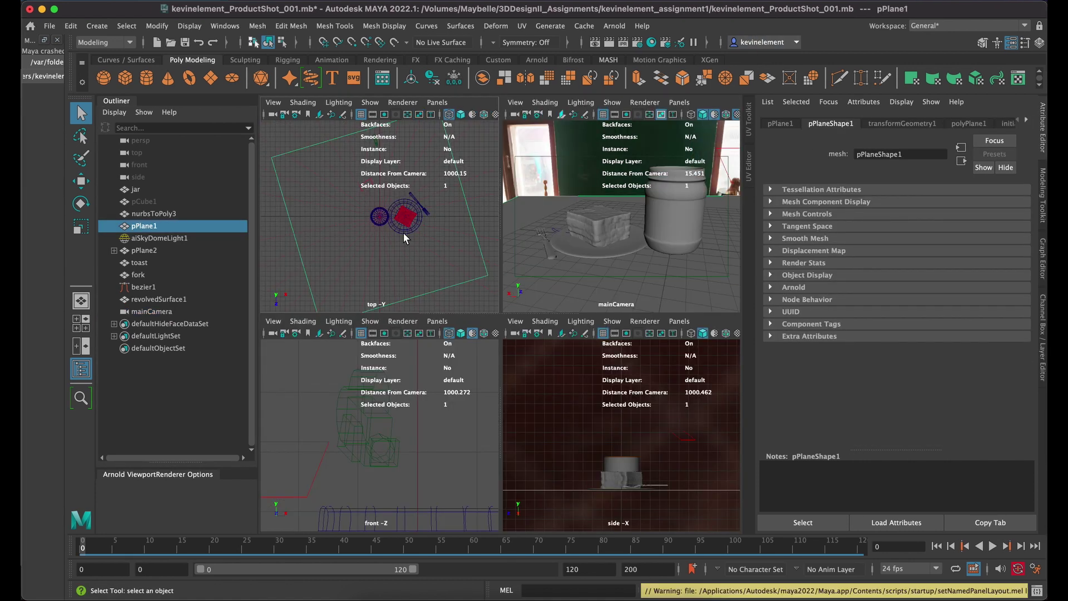
key("space")
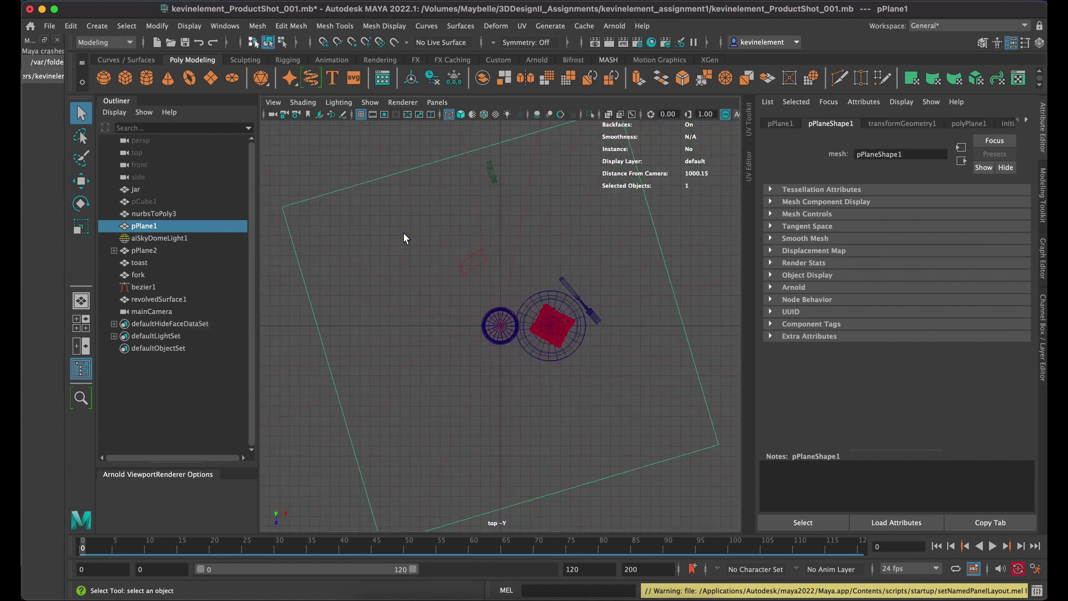
scroll(536, 304, "up", 4)
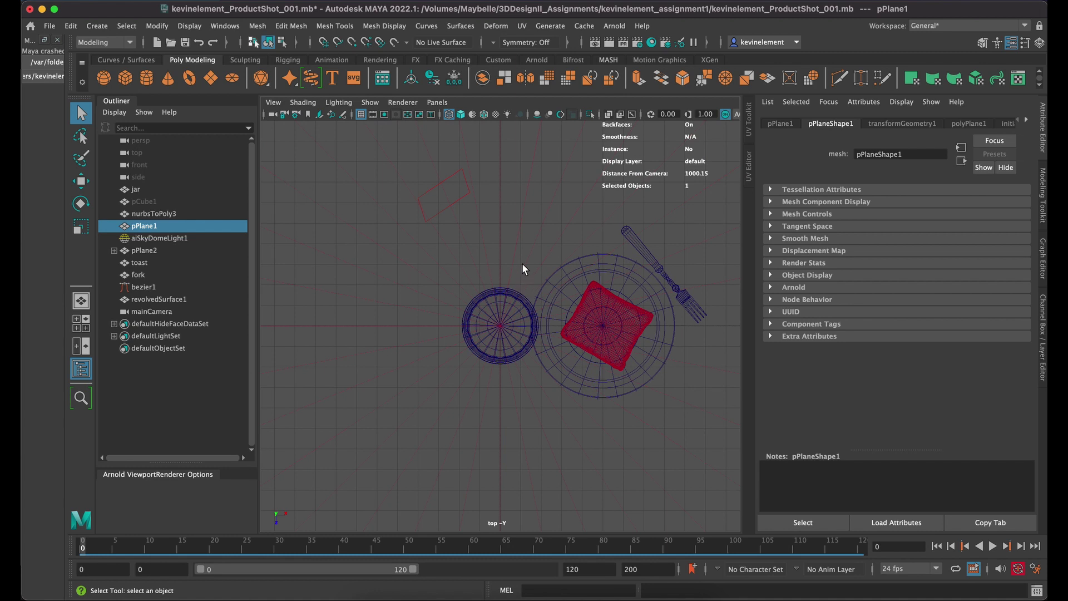
middle_click_drag(522, 269, 568, 389, "alt")
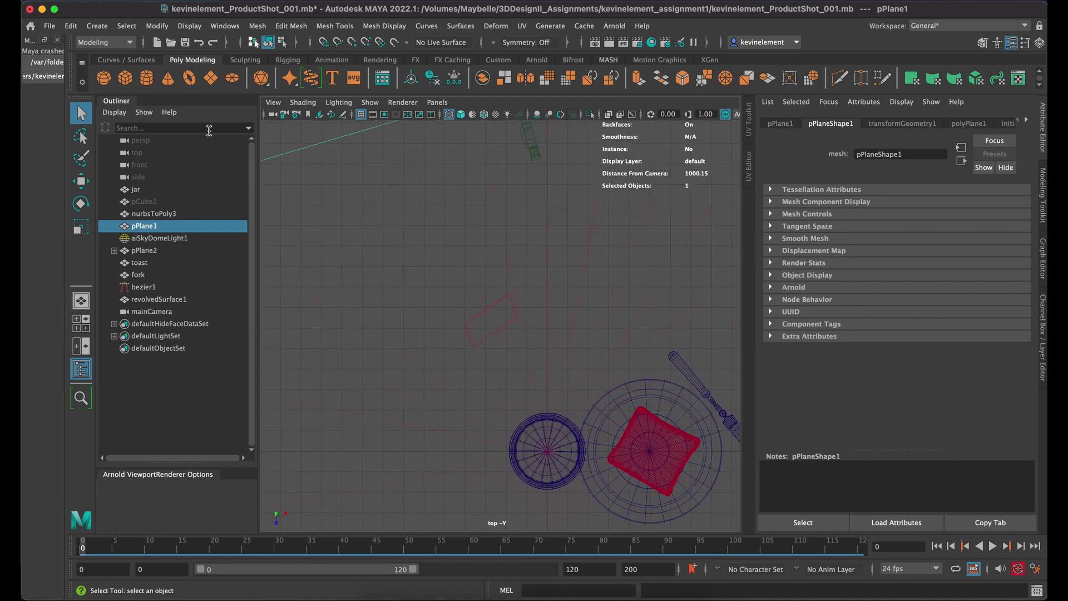
left_click(104, 78)
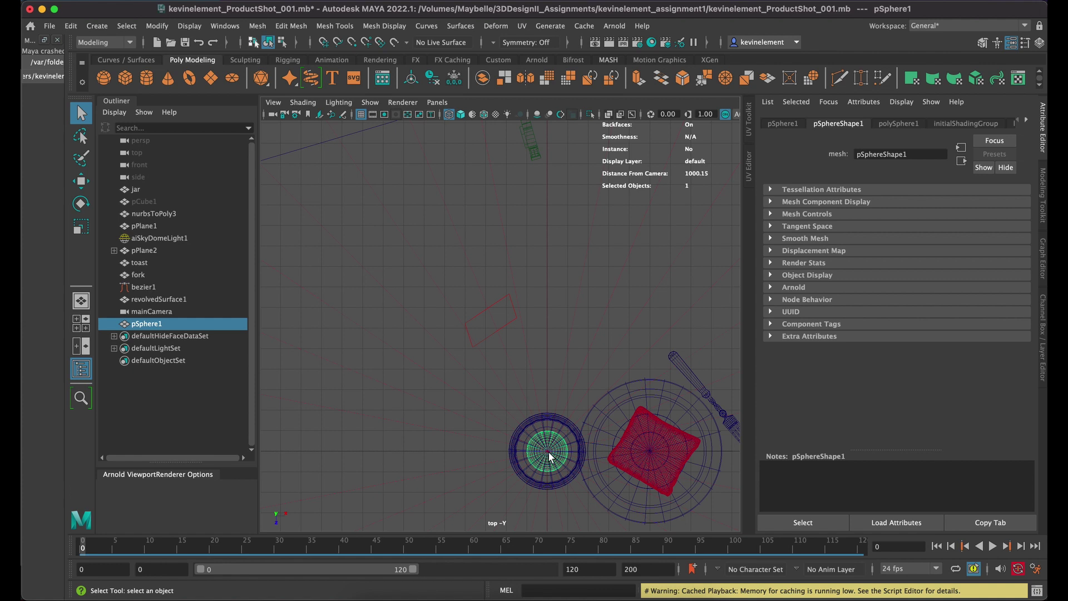
Step: Move the sphere to the jar's camera-facing edge in the top view and scale it down to a small marker
key("w")
left_click_drag(549, 455, 530, 426)
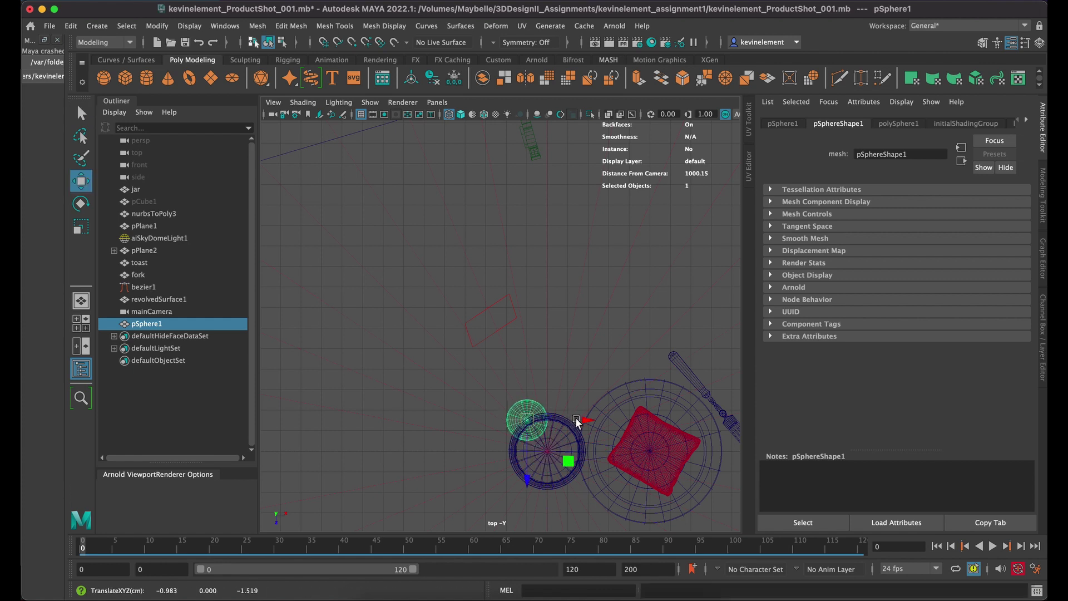
scroll(557, 431, "up", 2)
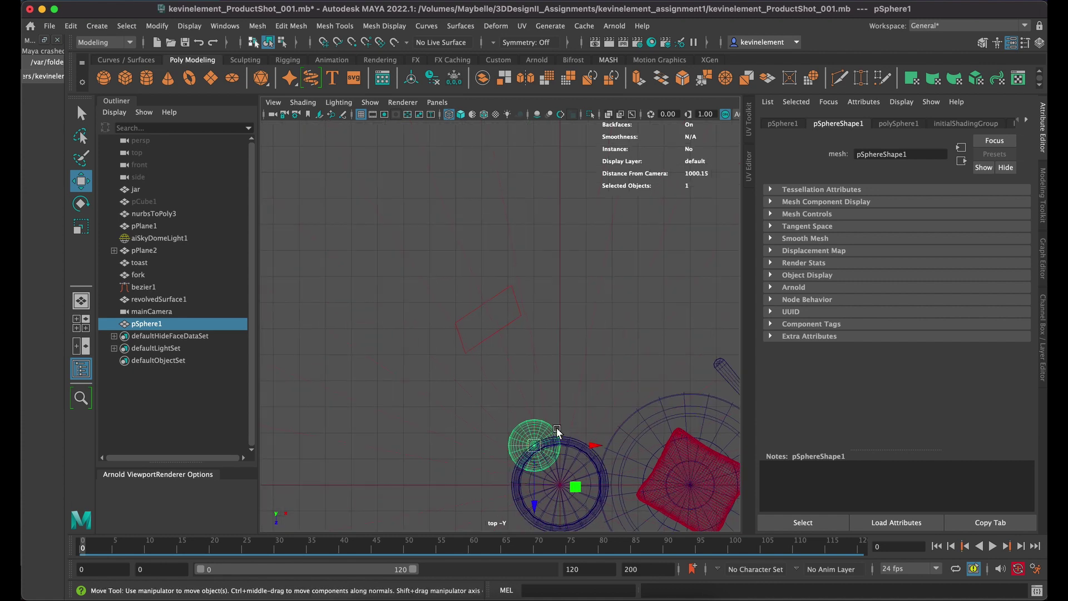
key("f")
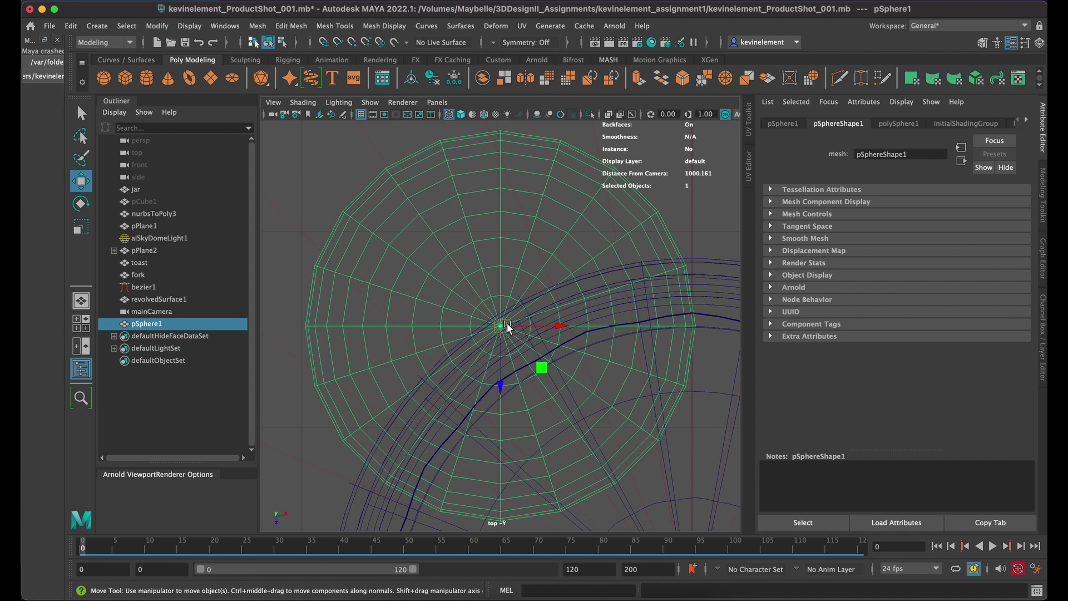
left_click_drag(507, 327, 185, 344)
key("r")
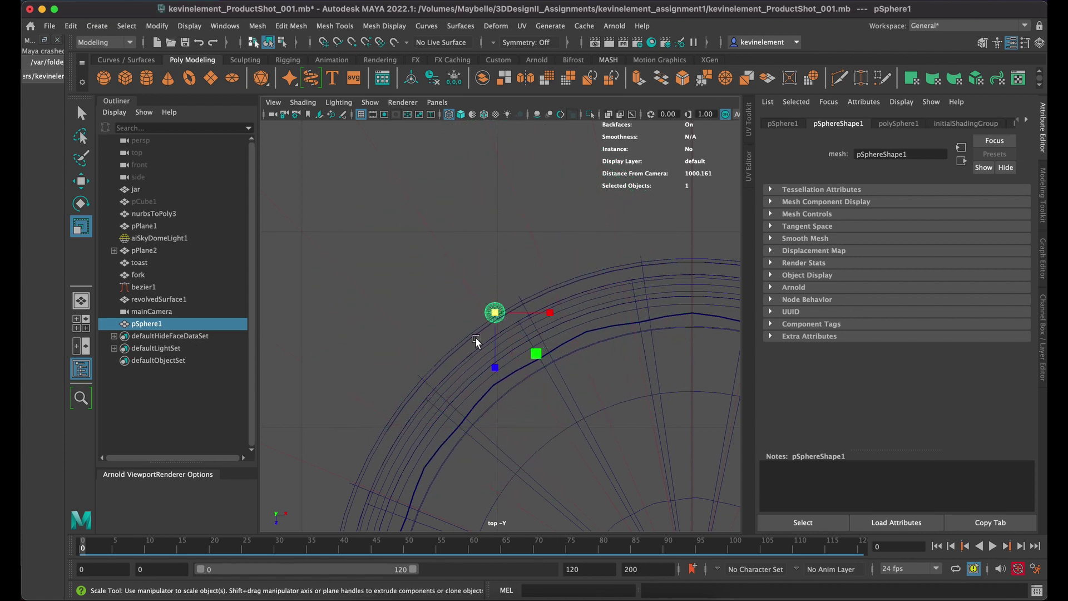
Step: Raise the sphere to the jar's front surface in the mainCamera view to read its camera distance, and delete it
key("space")
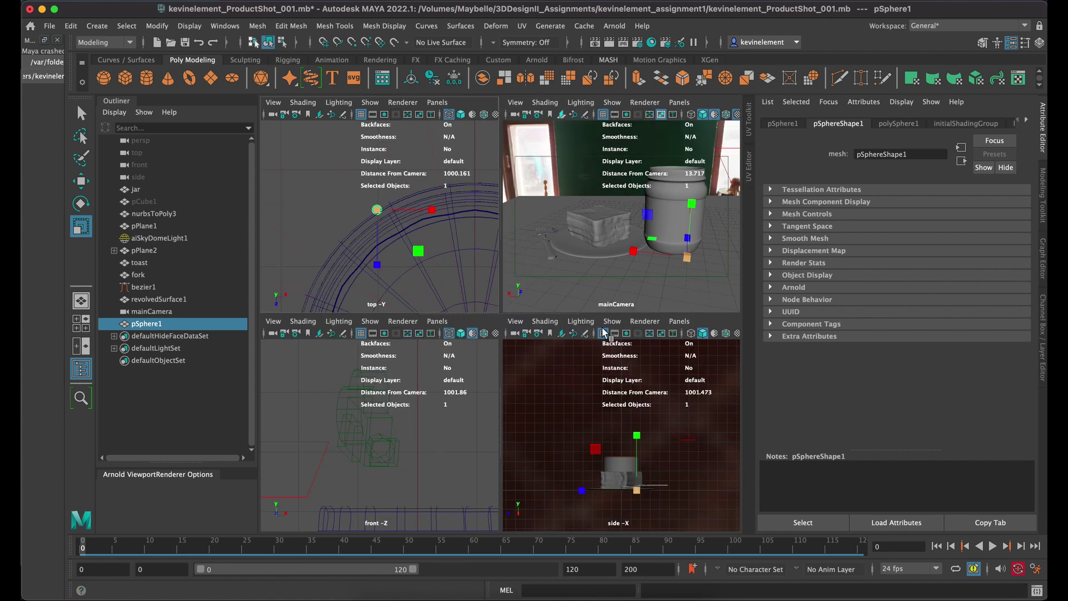
key("space")
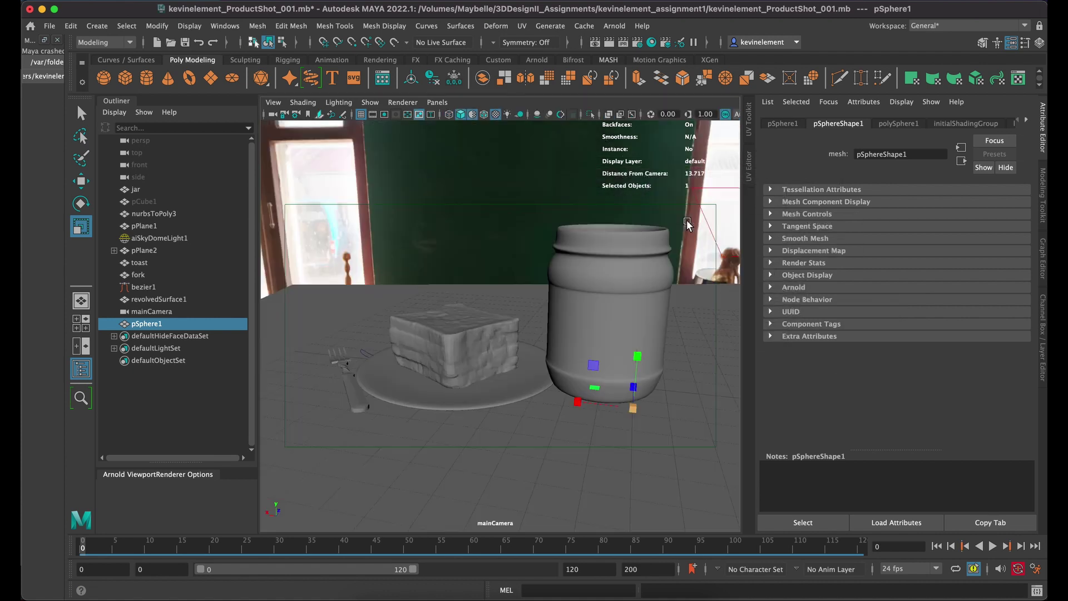
key("w")
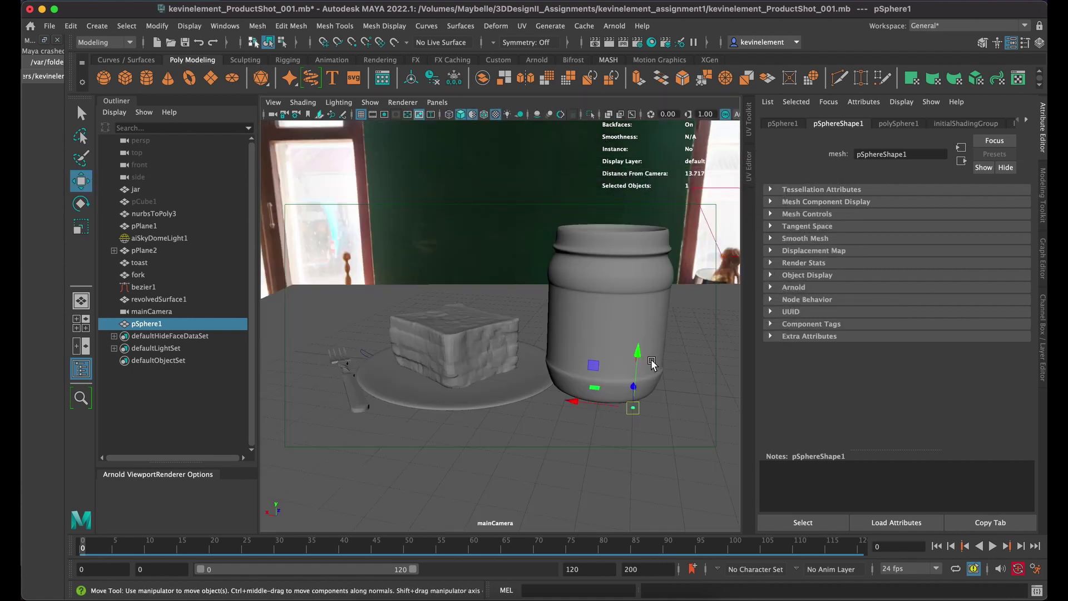
left_click_drag(638, 356, 665, 247)
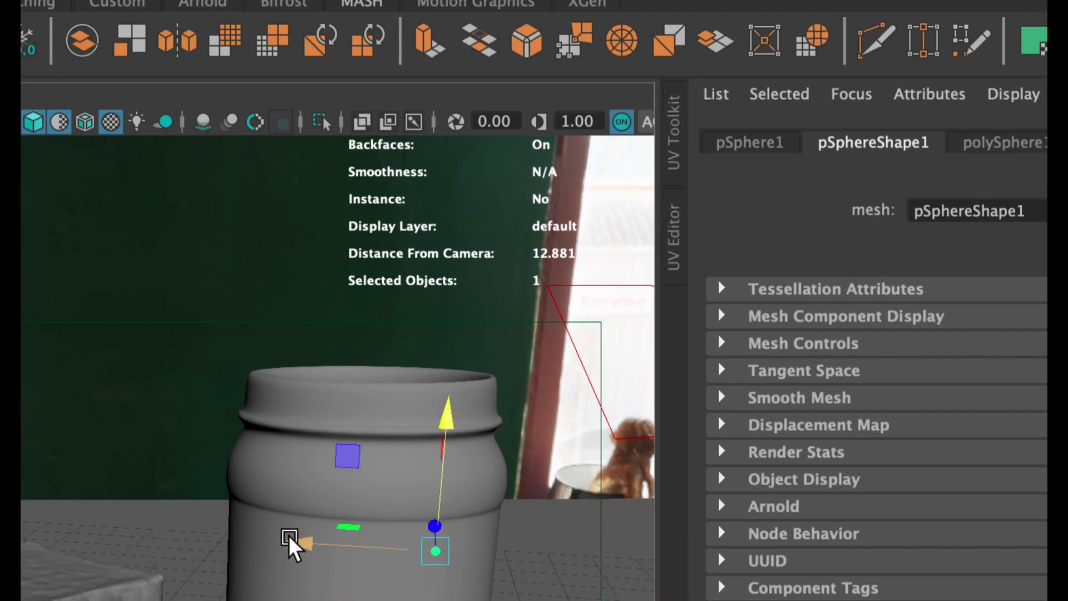
left_click_drag(298, 544, 301, 521)
left_click_drag(381, 548, 255, 513)
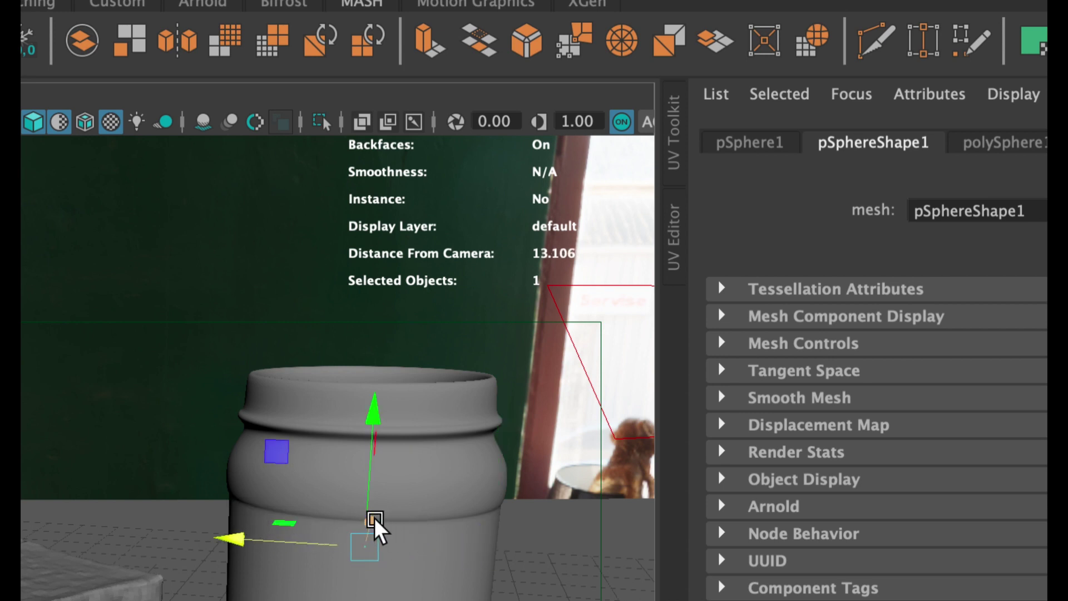
mouse_move(371, 520)
left_mouse_down()
mouse_move(363, 535)
mouse_move(375, 529)
left_mouse_up()
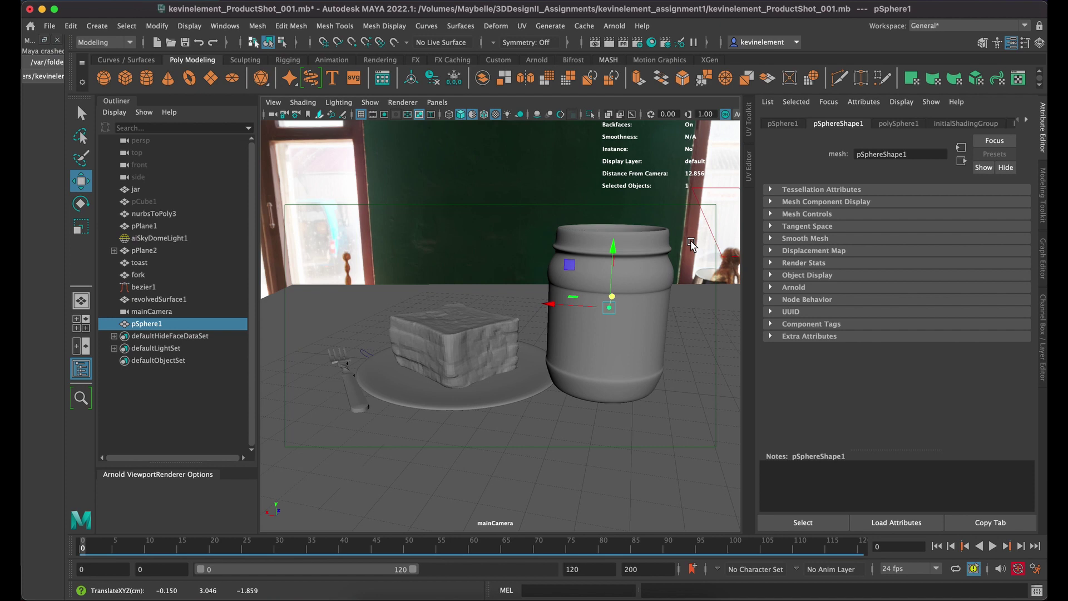
key("Delete")
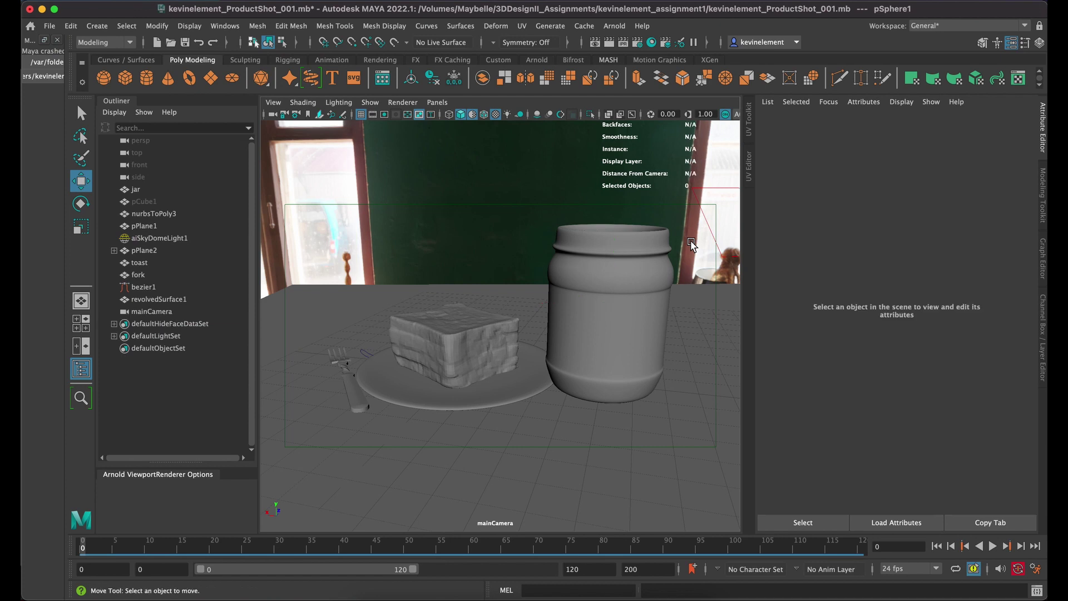
Step: Set mainCamera's Arnold focus distance to 12.8
left_click(159, 311)
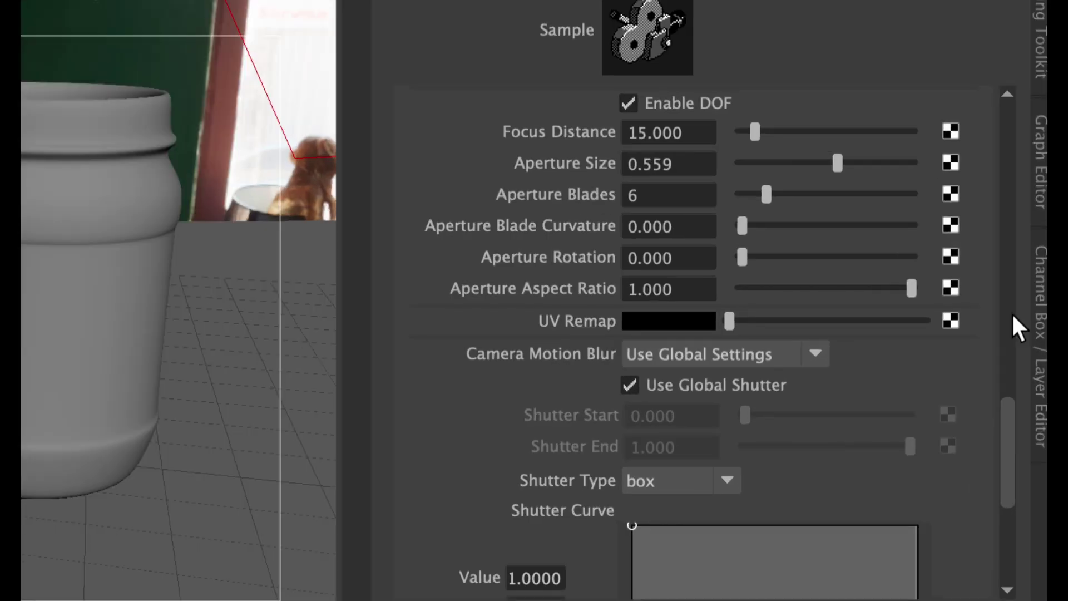
left_click(700, 136)
type("12.8")
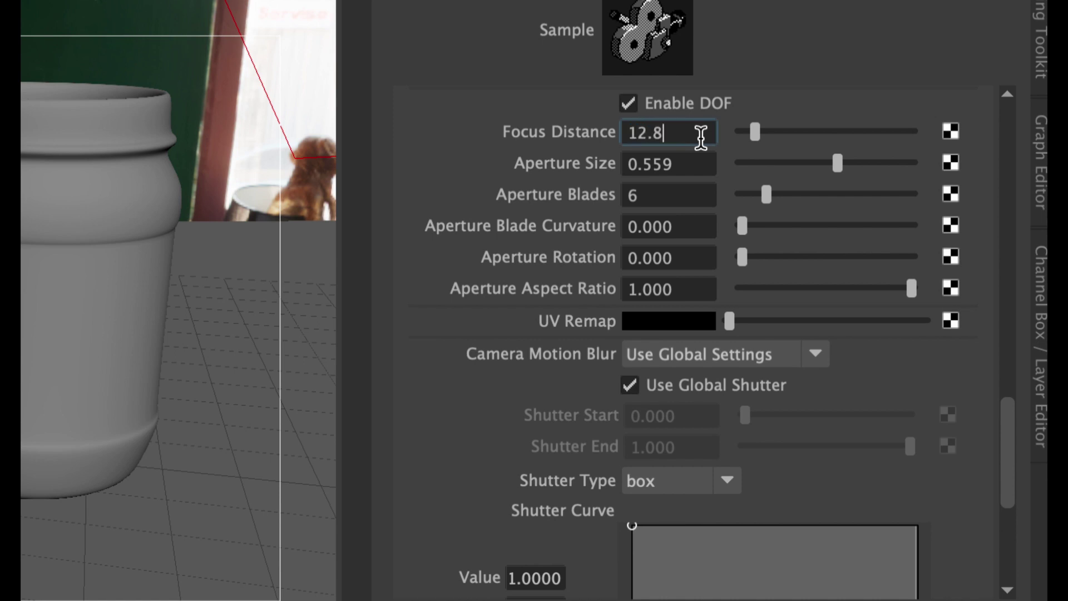
key("Return")
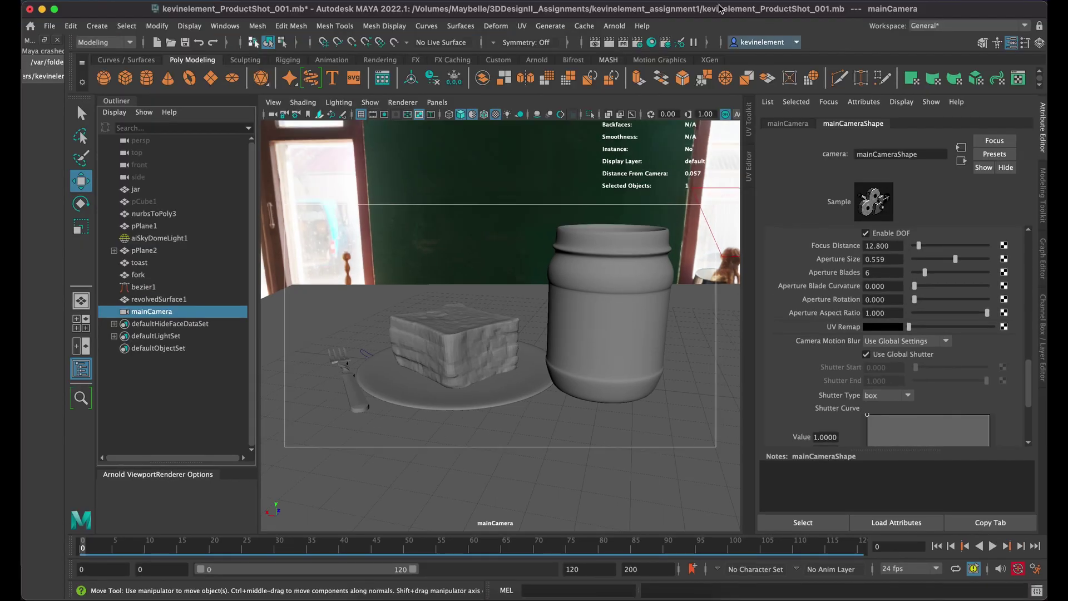
Step: Save the scene and start an Arnold render of the mainCamera view
left_click(614, 26)
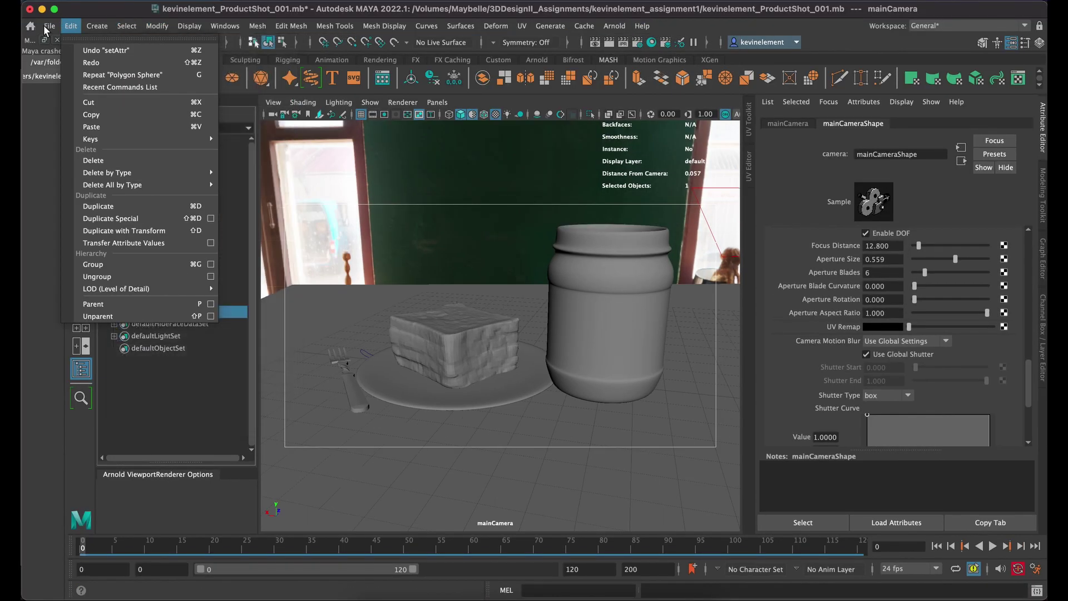
mouse_move(49, 25)
left_click(62, 79)
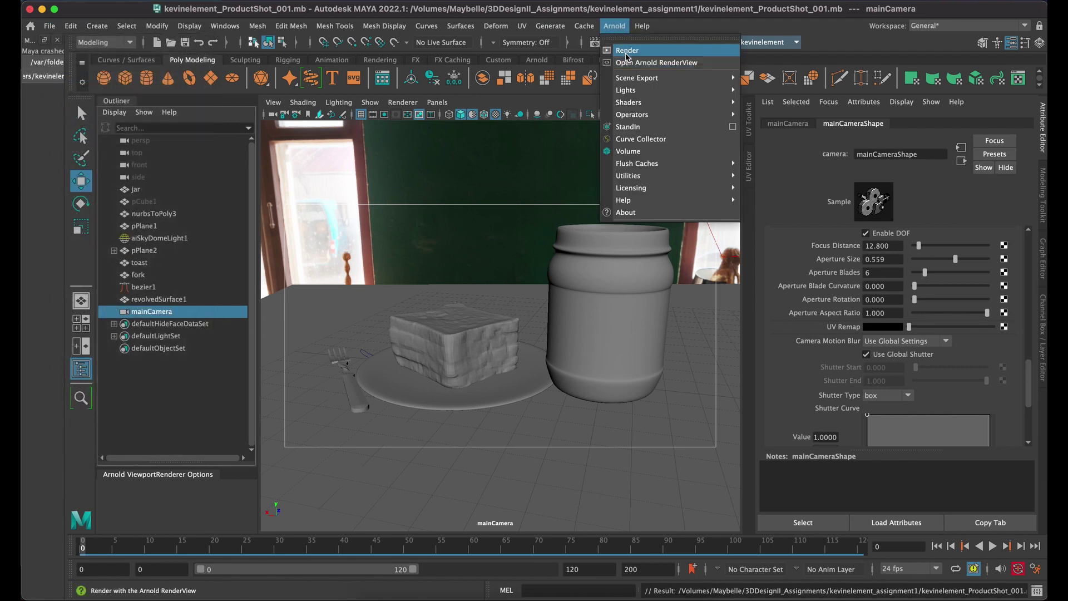
left_click(627, 51)
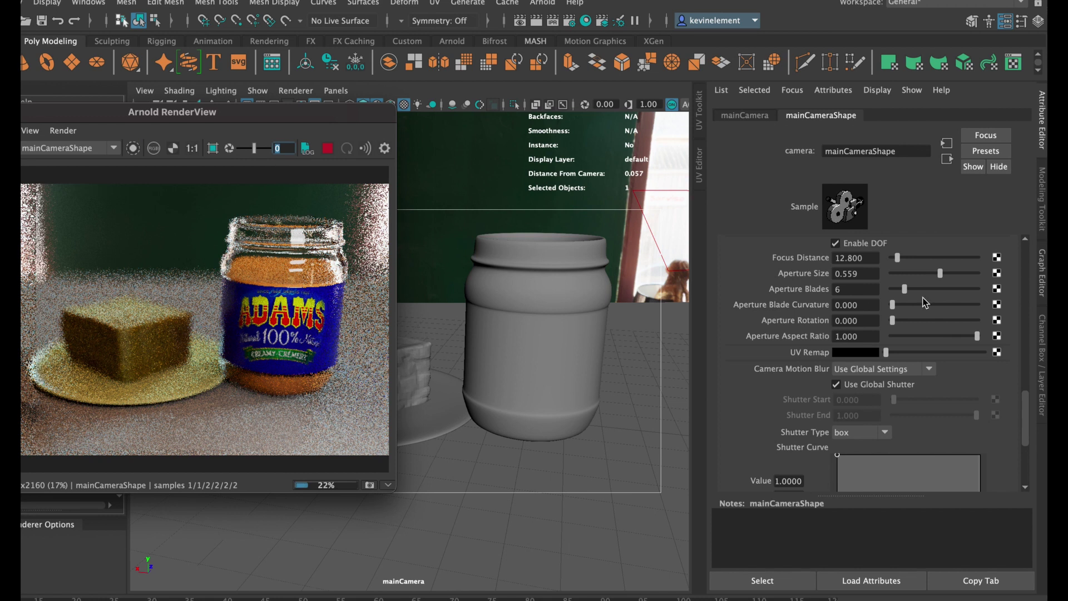
Step: Lower mainCamera's aperture size to about 0.076 while the render updates, and close Arnold RenderView
left_click_drag(939, 274, 917, 274)
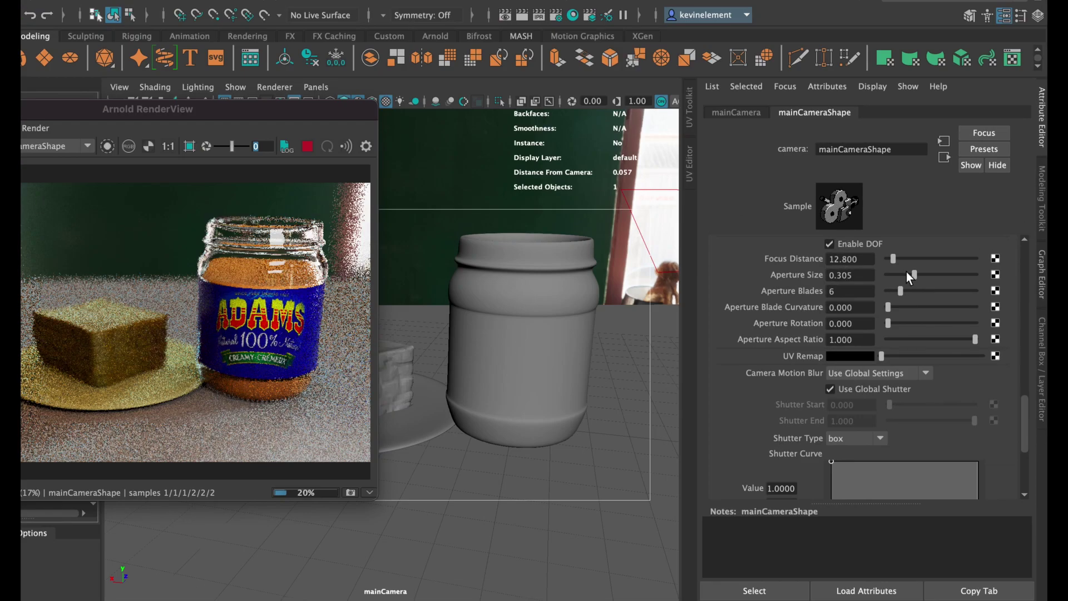
left_click_drag(902, 271, 893, 275)
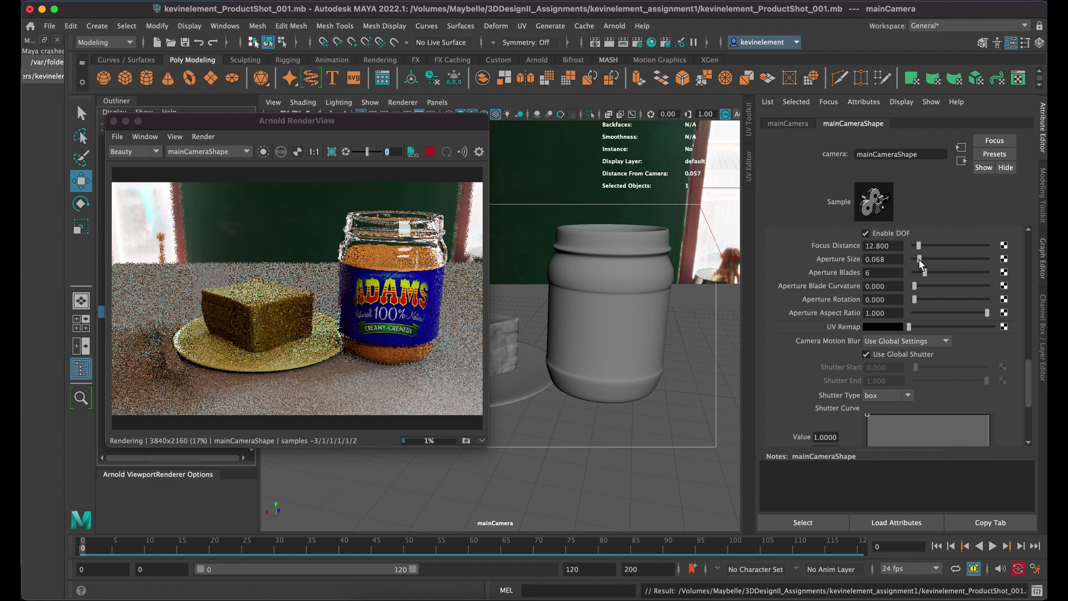
left_click_drag(920, 259, 920, 259)
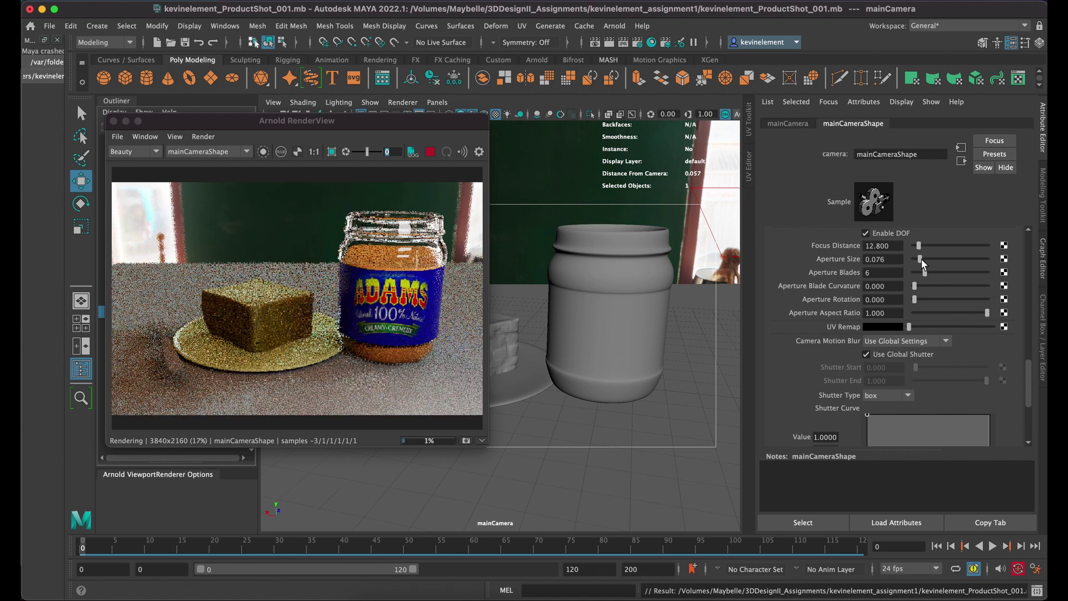
left_click_drag(381, 120, 535, 120)
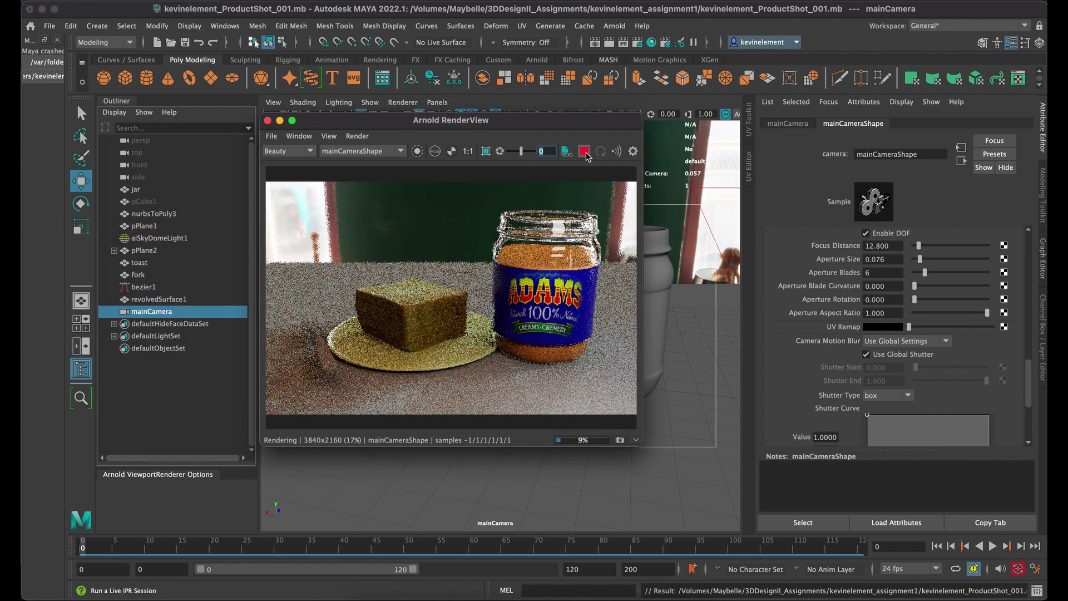
left_click(269, 121)
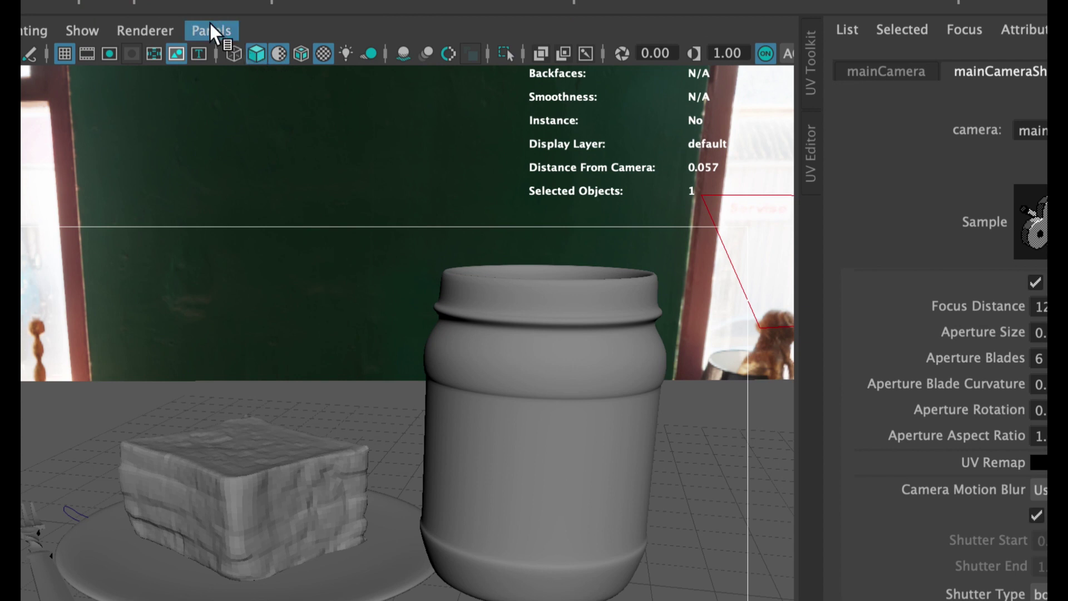
Step: Look through mainCamera and reframe the jar and toast from a slightly higher and more distant viewpoint
left_click(211, 31)
mouse_move(220, 51)
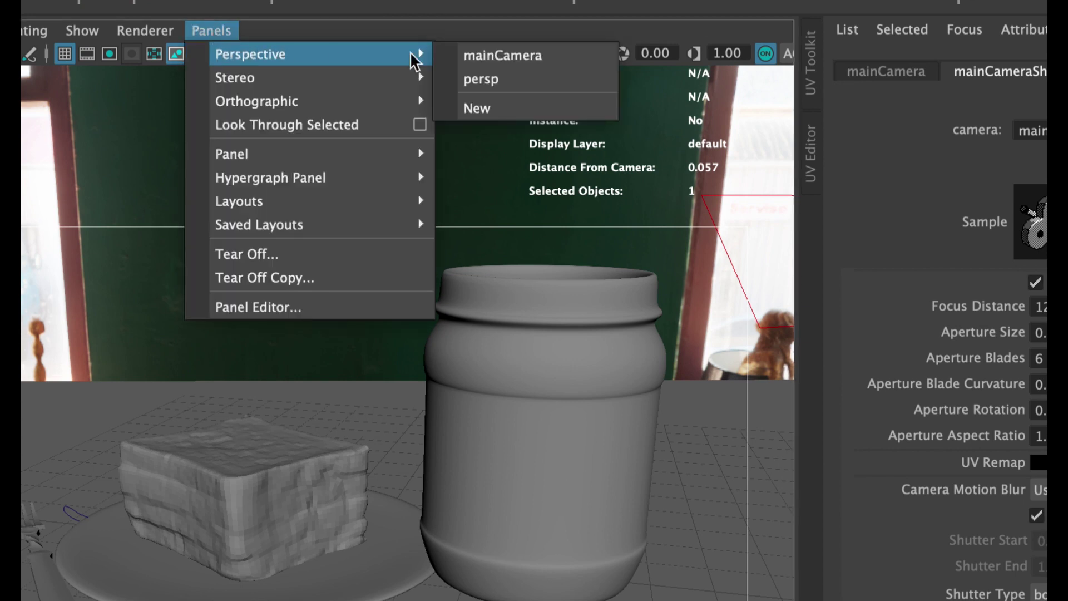
left_click(539, 55)
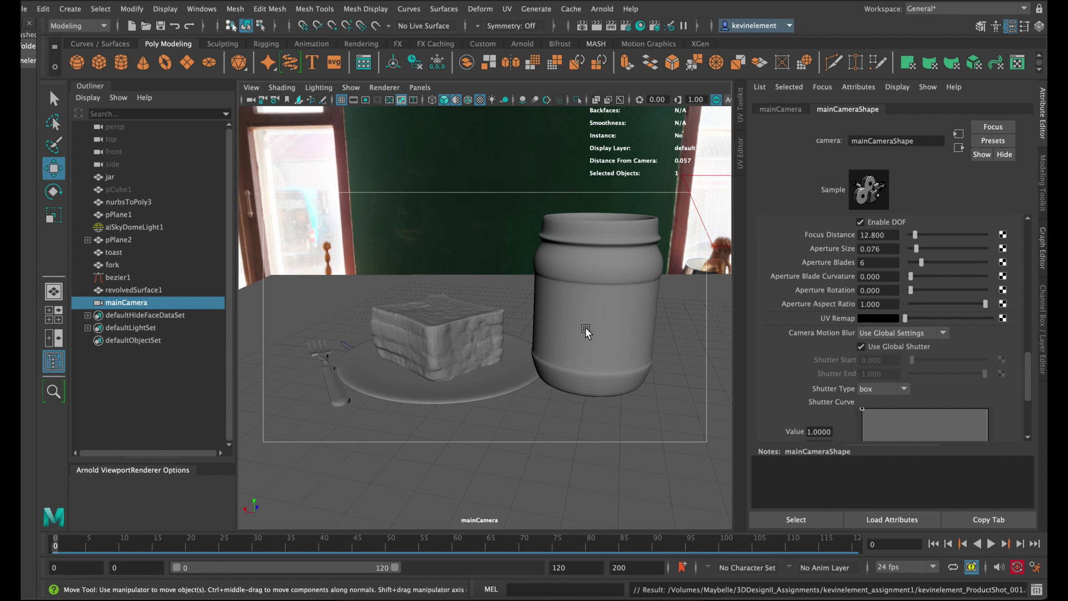
middle_click_drag(574, 337, 574, 336, "alt")
left_click_drag(573, 333, 584, 342, "alt")
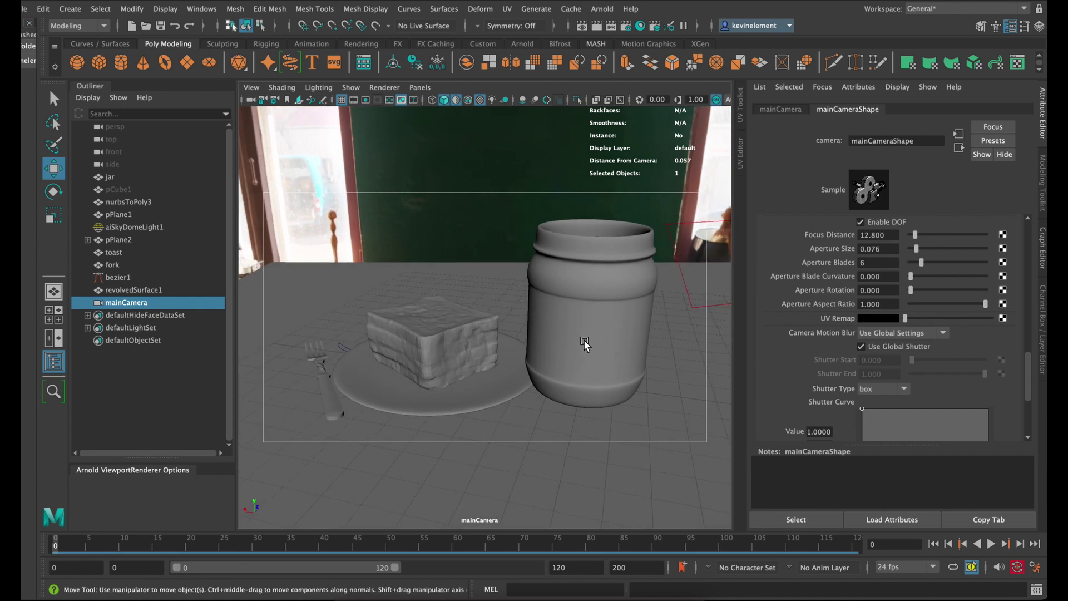
scroll(585, 341, "down", 3)
scroll(584, 344, "up", 3)
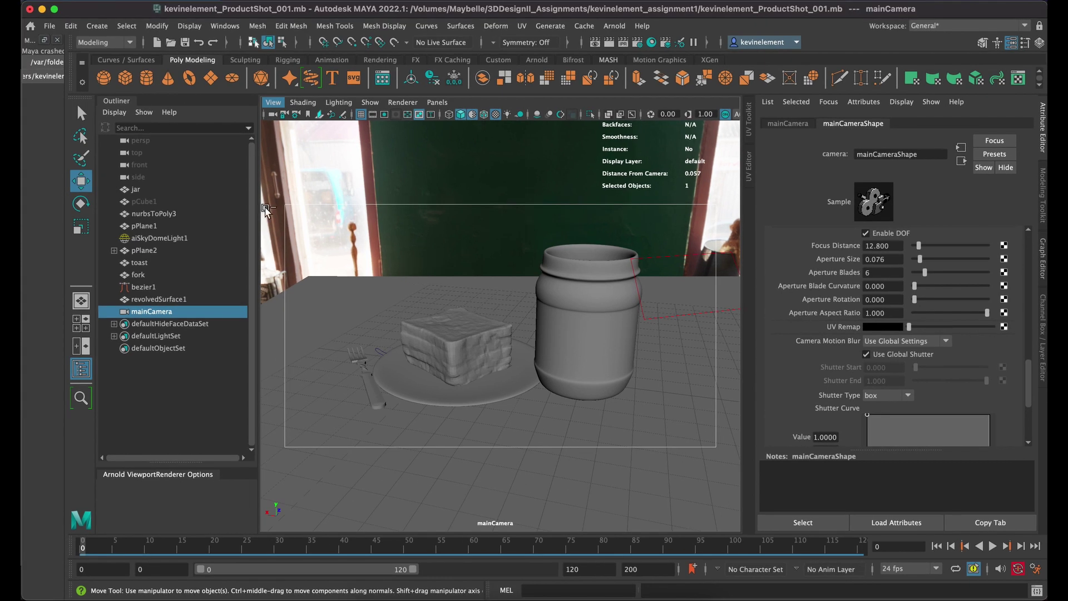
Step: Save the product shot scene with the reframed mainCamera view
left_click(23, 9)
left_click(59, 62)
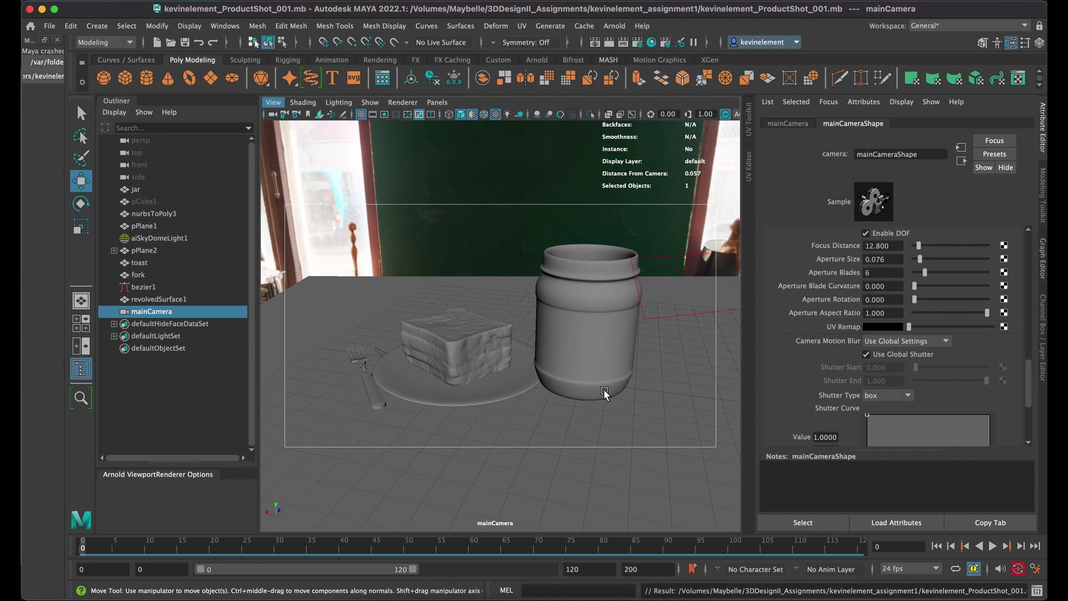
left_click(50, 26)
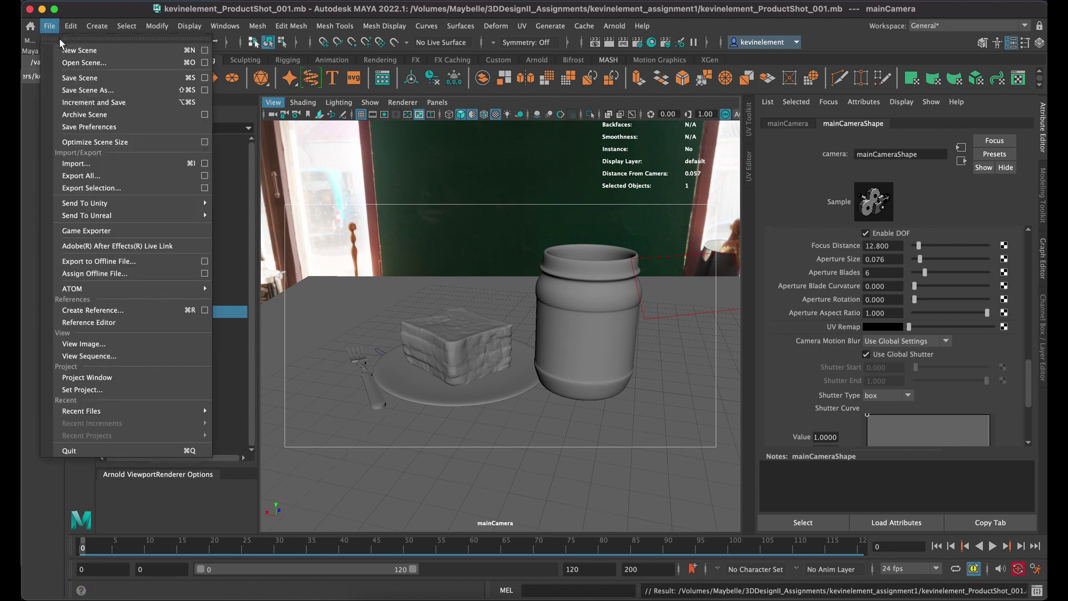
left_click(67, 78)
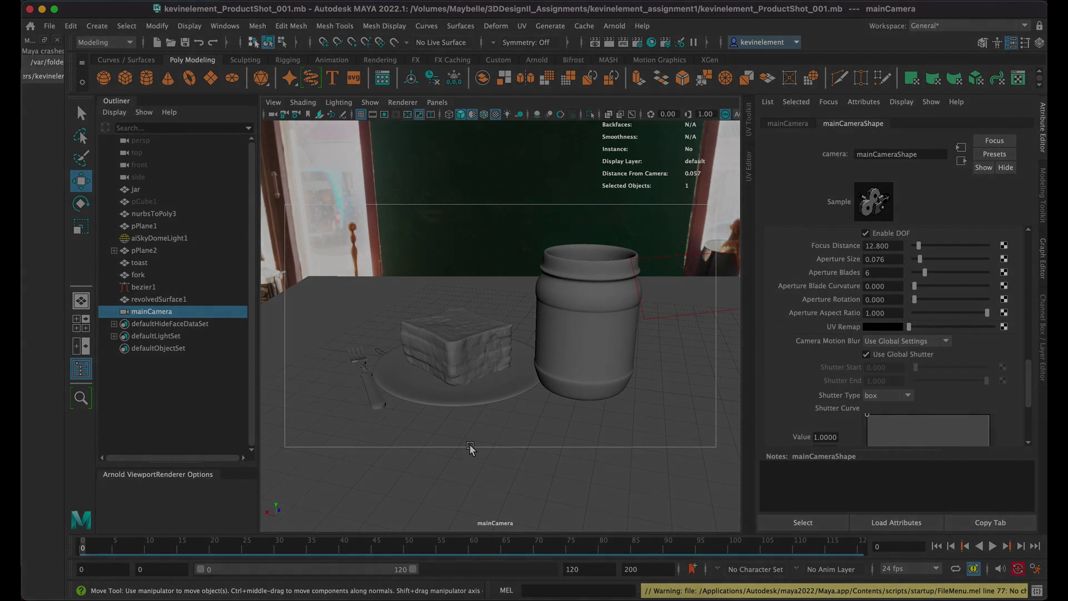
key("super+Tab")
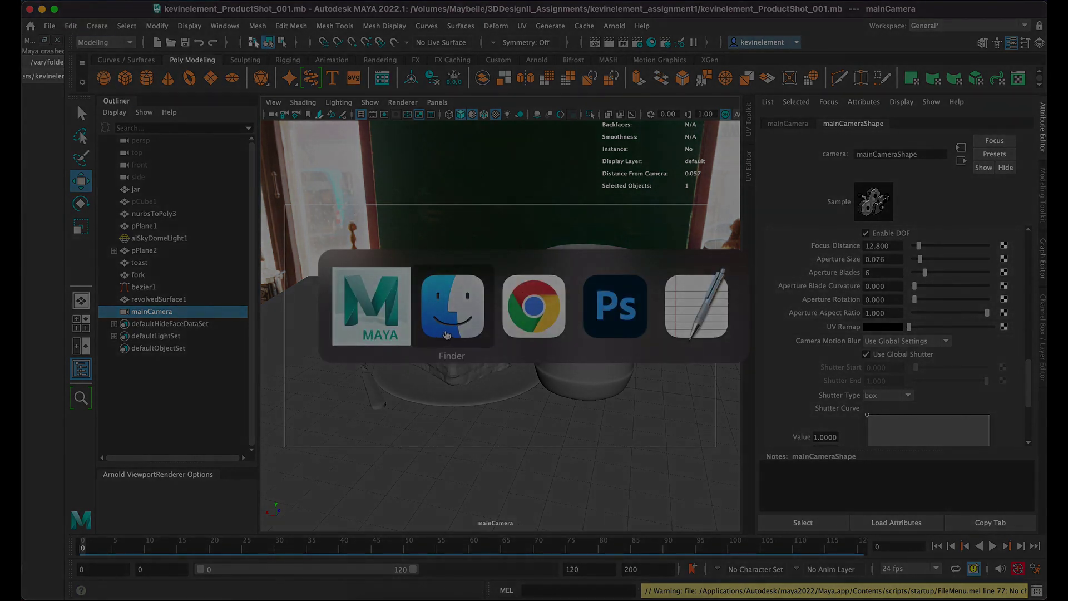
left_click(459, 321)
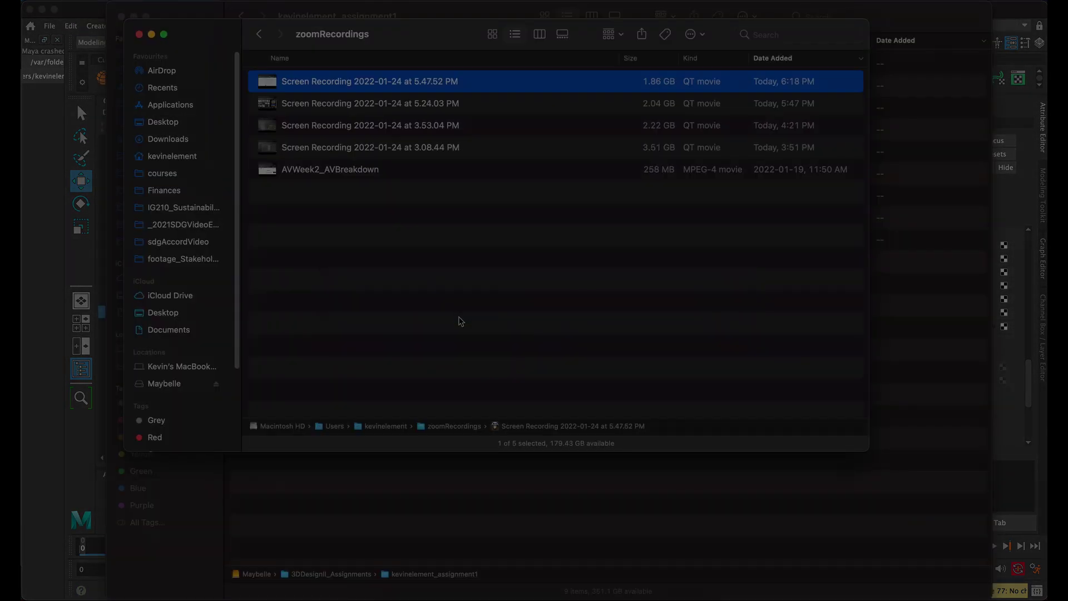
left_click(54, 267)
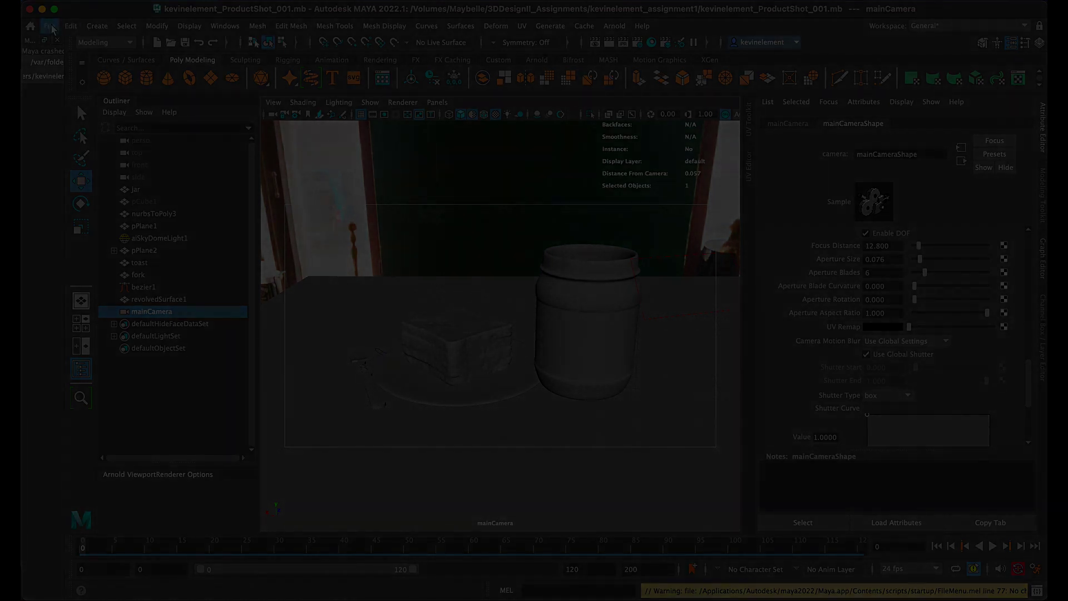